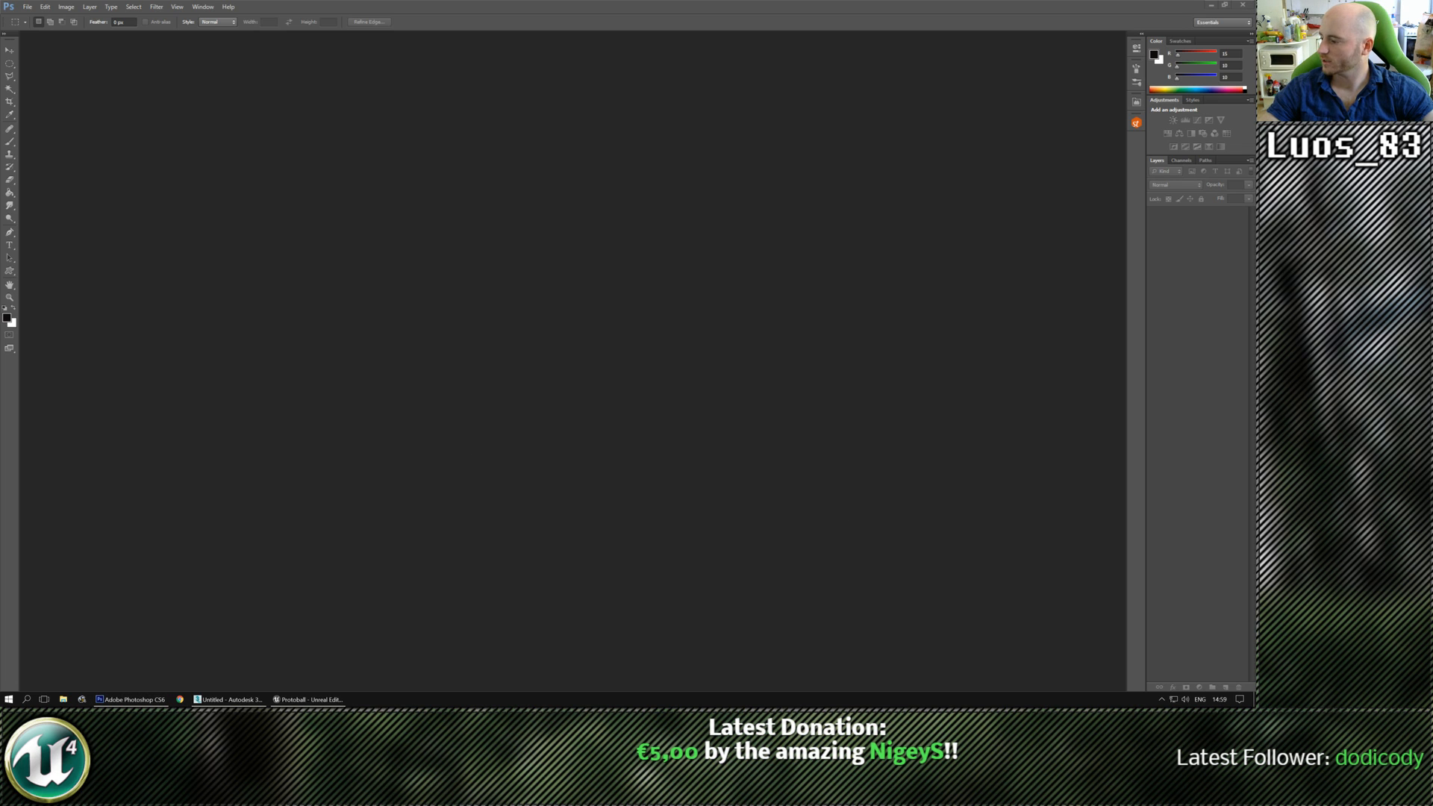
Switch to 3ds Max and import the mesh SM_luos_shield.fbx with the current FBX import settings.
{"action": "left_click", "coordinate": [228, 700]}
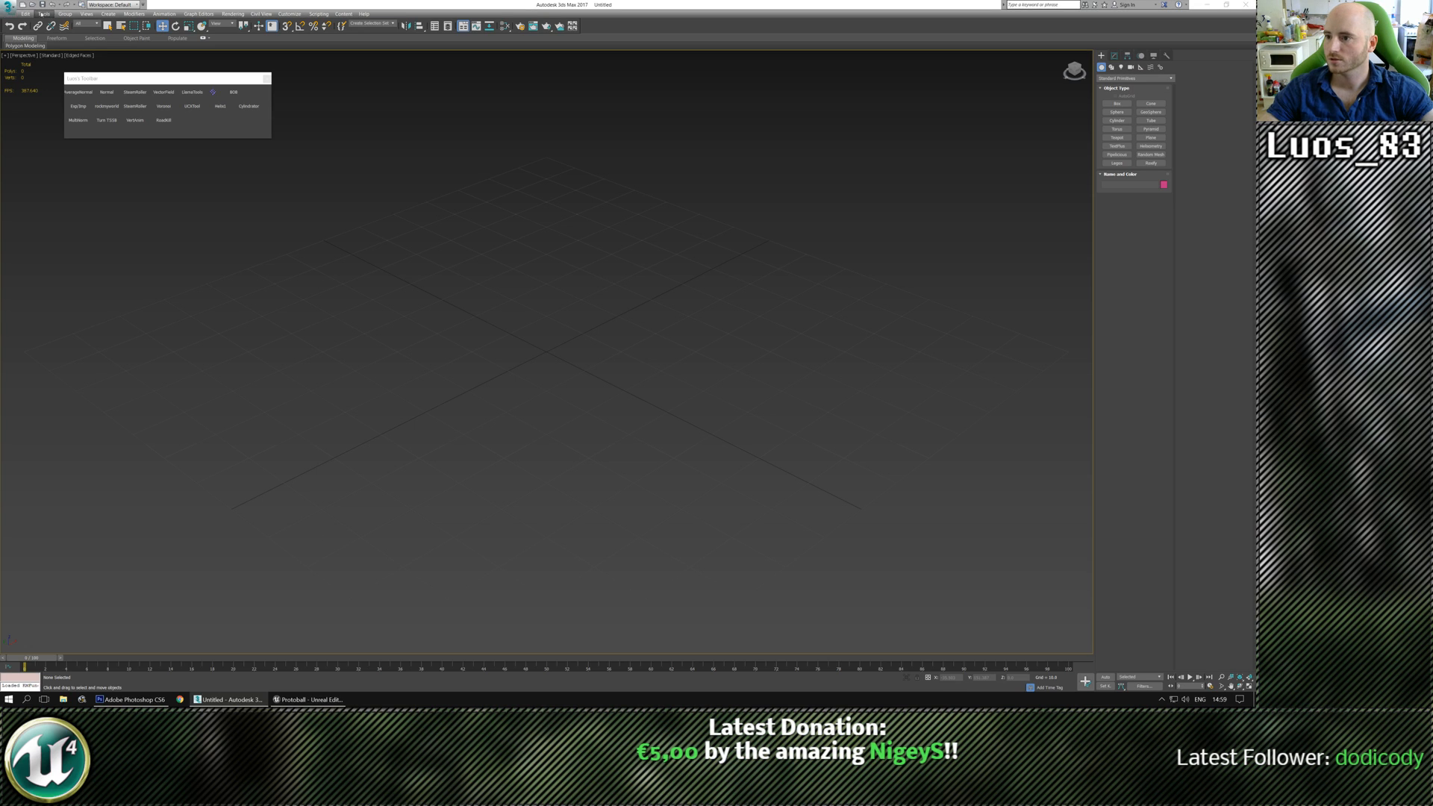
{"action": "left_click", "coordinate": [9, 7]}
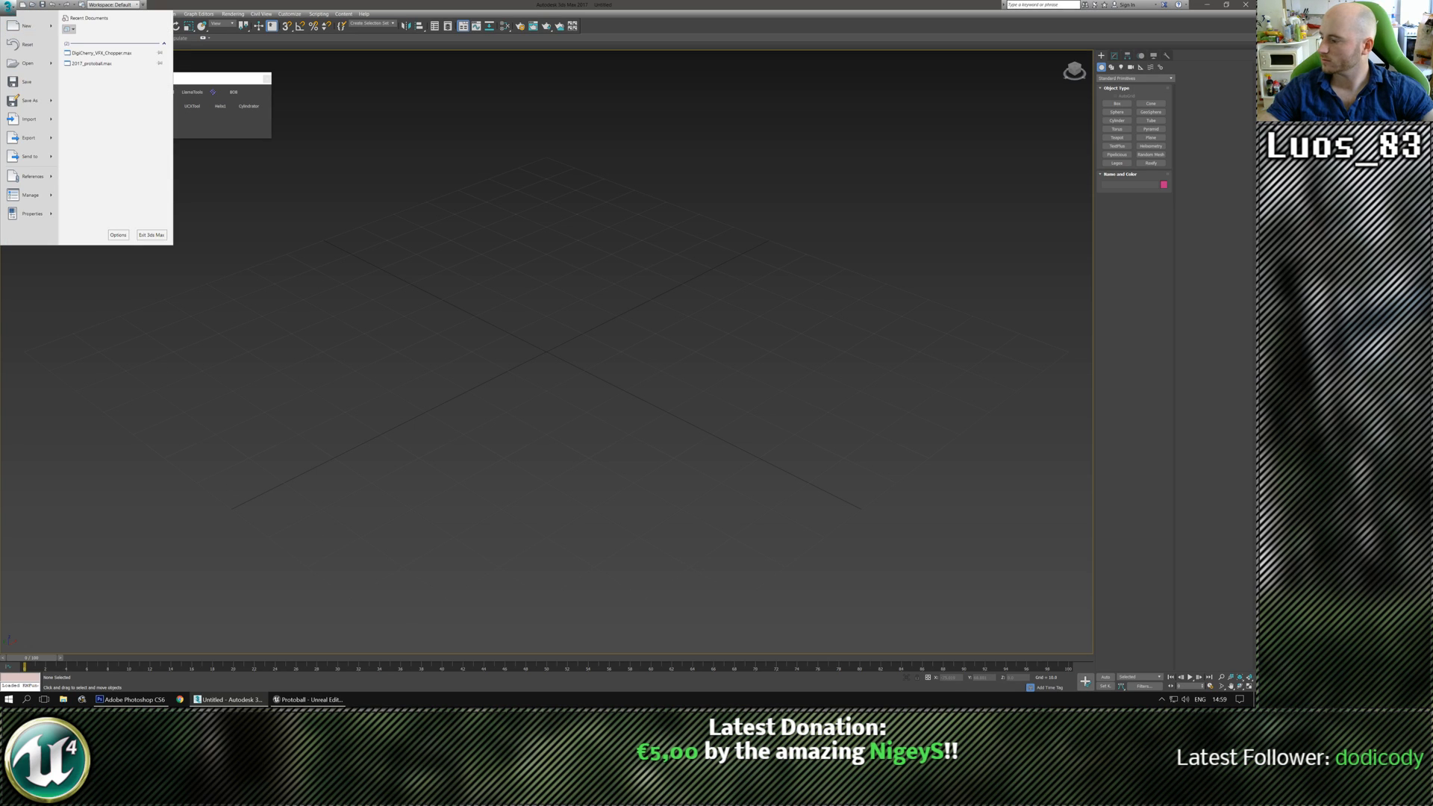
{"action": "key", "text": "Escape"}
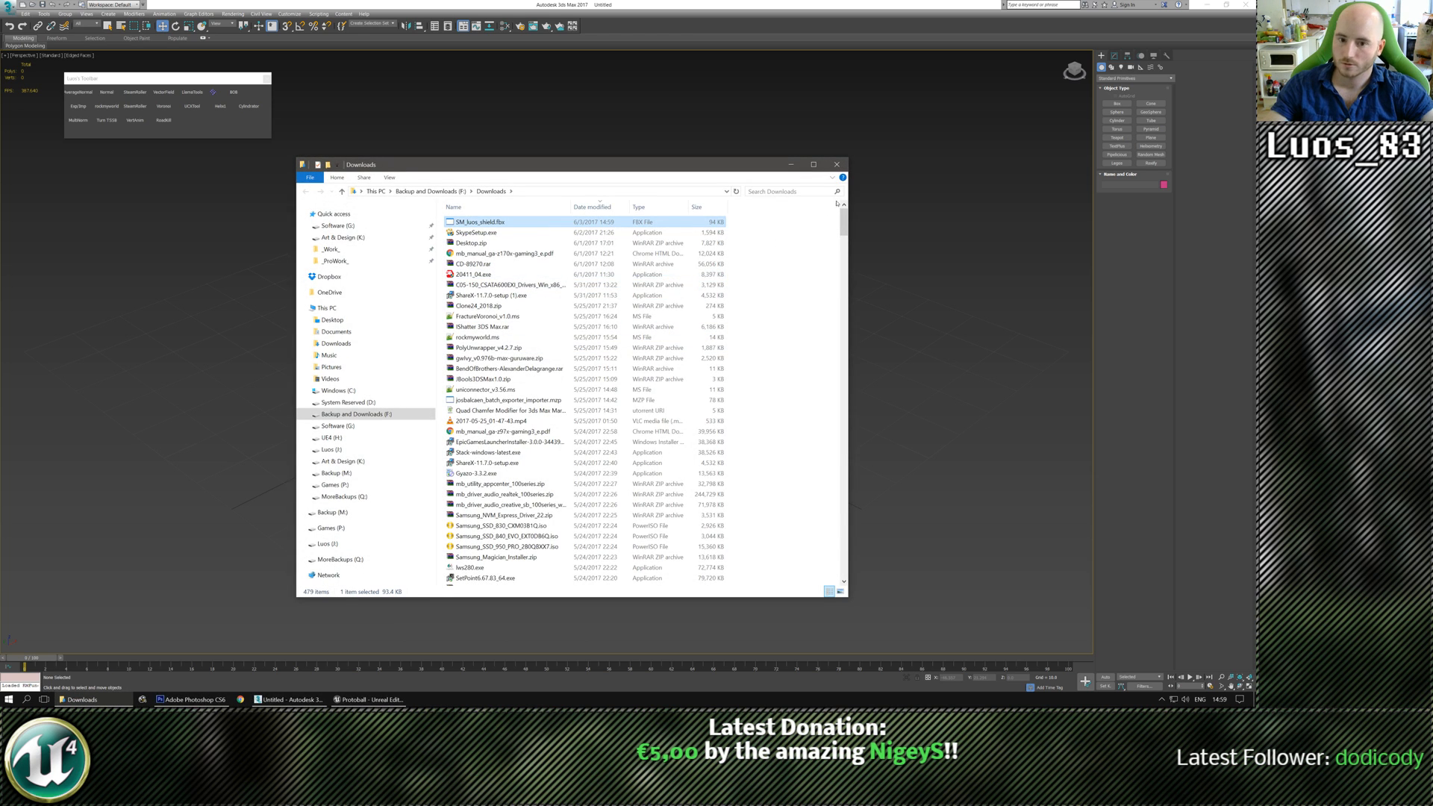
{"action": "left_click", "coordinate": [836, 164]}
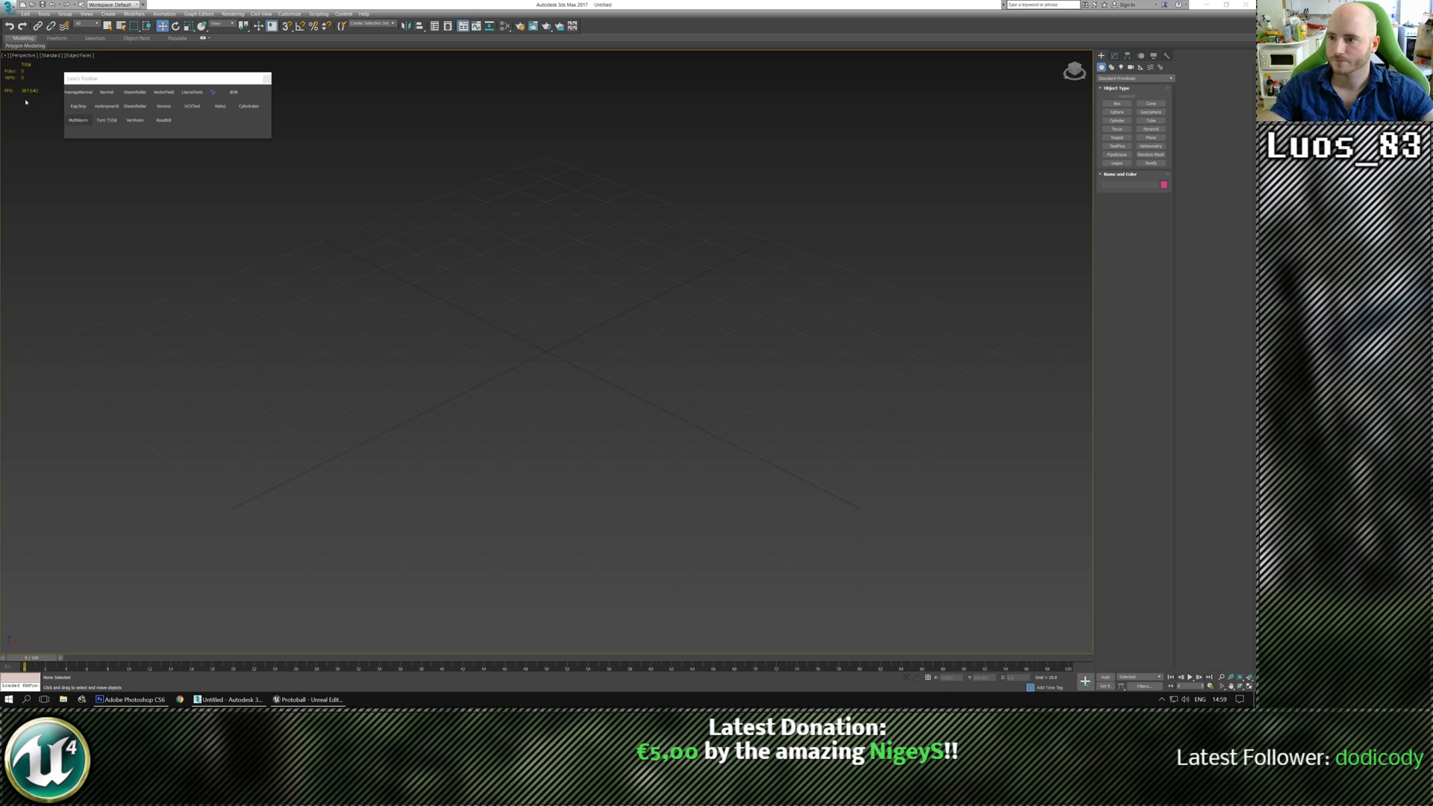
{"action": "left_click", "coordinate": [9, 5]}
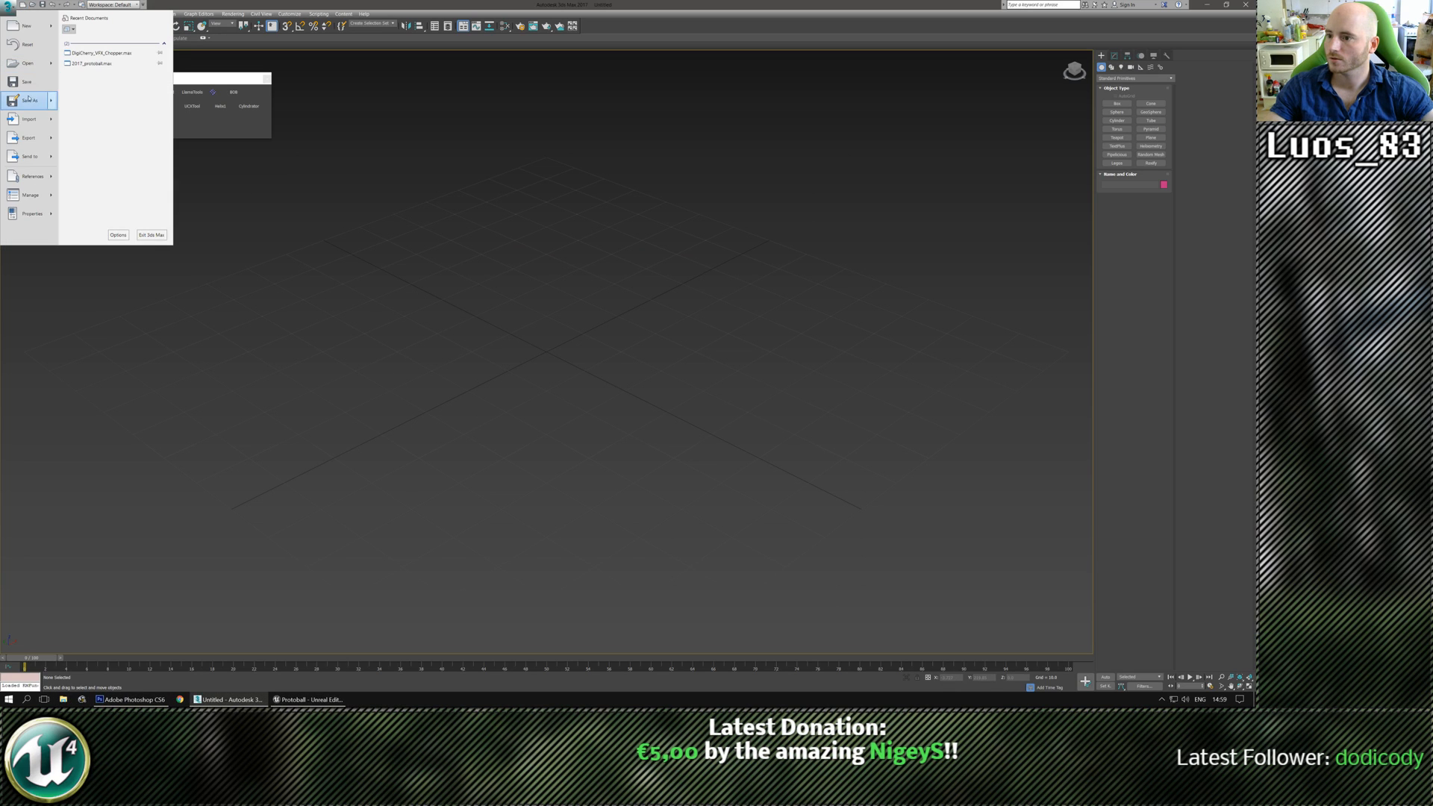
{"action": "mouse_move", "coordinate": [30, 119]}
{"action": "left_click", "coordinate": [104, 47]}
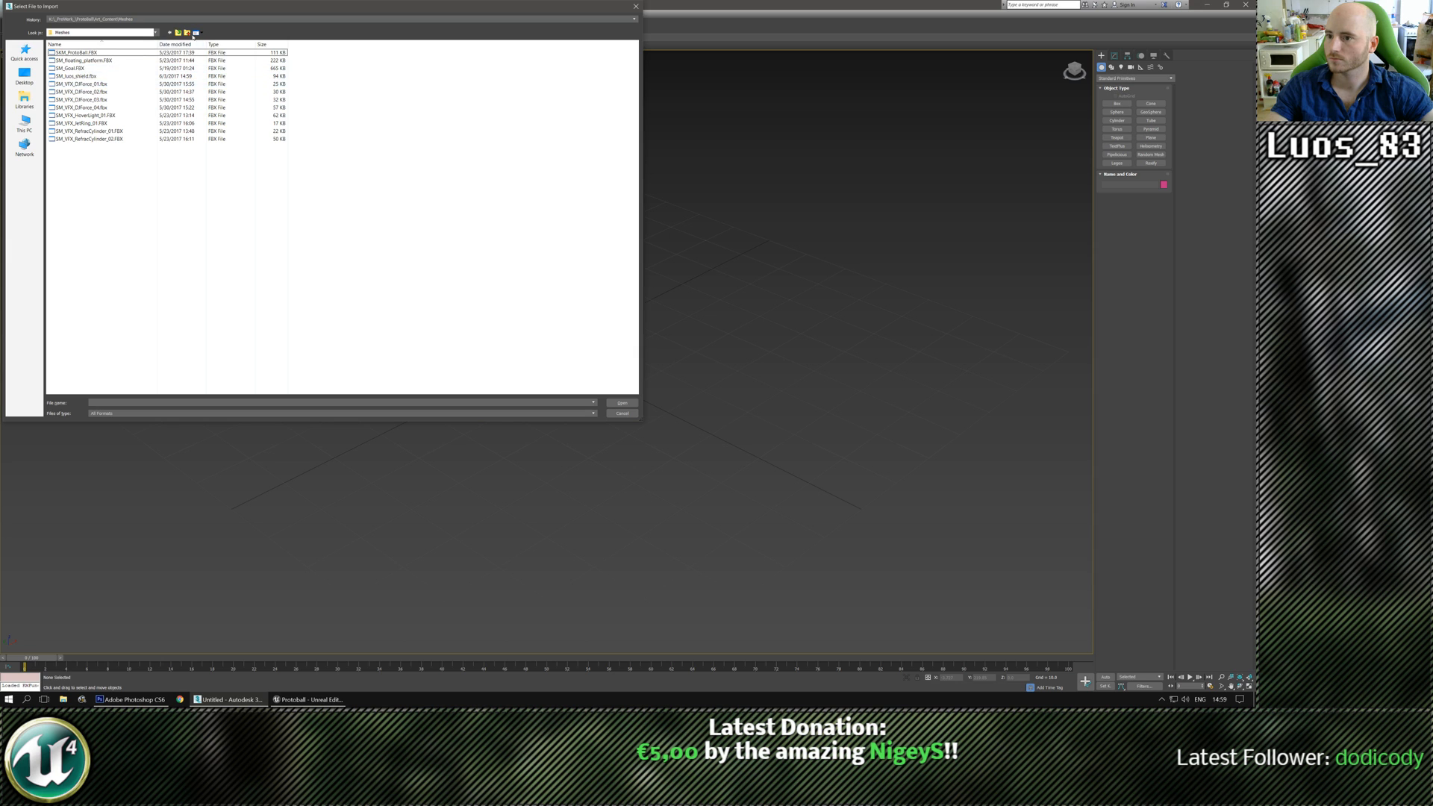
{"action": "left_click", "coordinate": [179, 44]}
{"action": "double_click", "coordinate": [94, 53]}
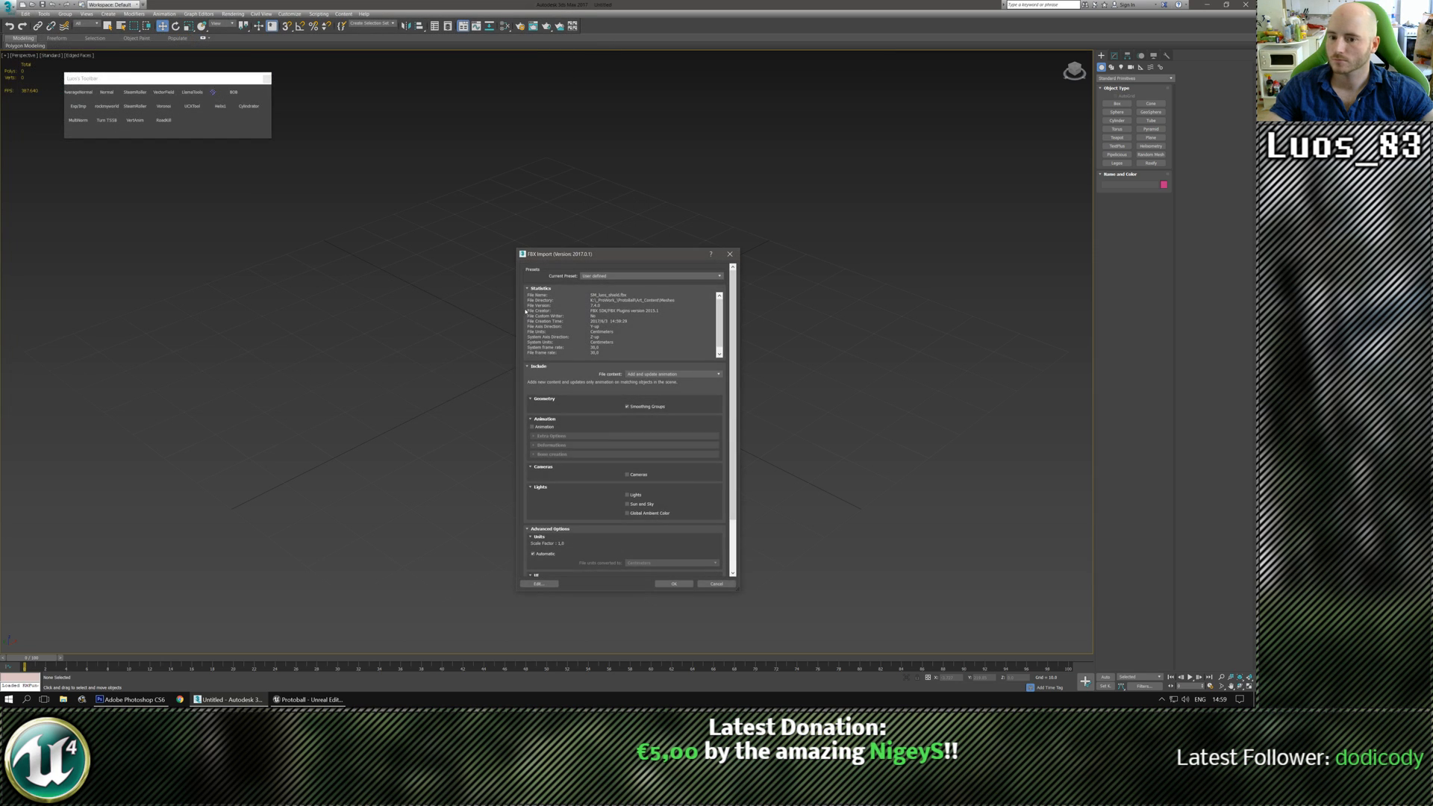
{"action": "left_click", "coordinate": [674, 584]}
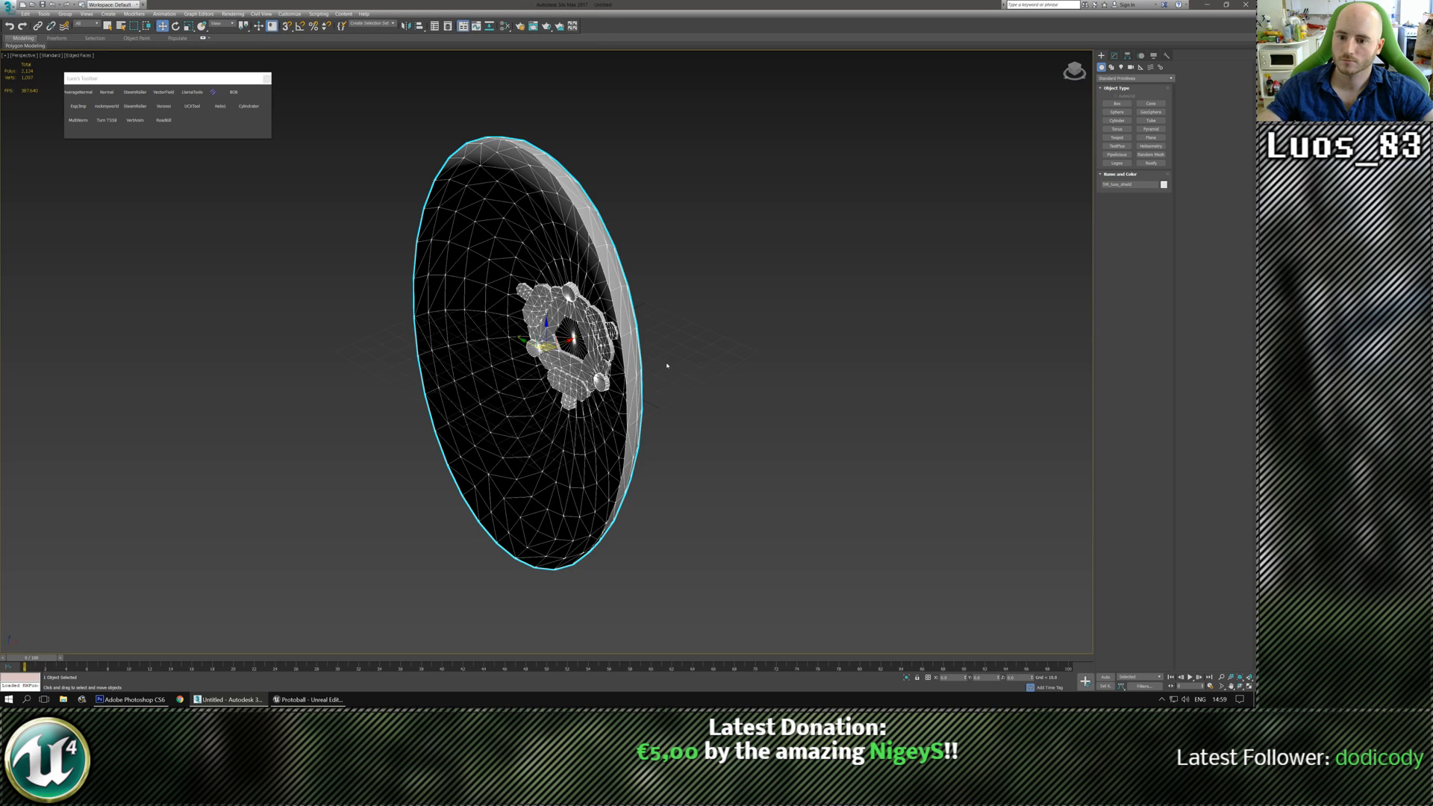
Inspect the imported shield mesh from another angle and delete it from the scene.
{"action": "mouse_move", "coordinate": [667, 365]}
{"action": "middle_mouse_down", "text": "alt"}
{"action": "mouse_move", "coordinate": [630, 368]}
{"action": "mouse_move", "coordinate": [662, 367]}
{"action": "middle_mouse_up", "text": "alt"}
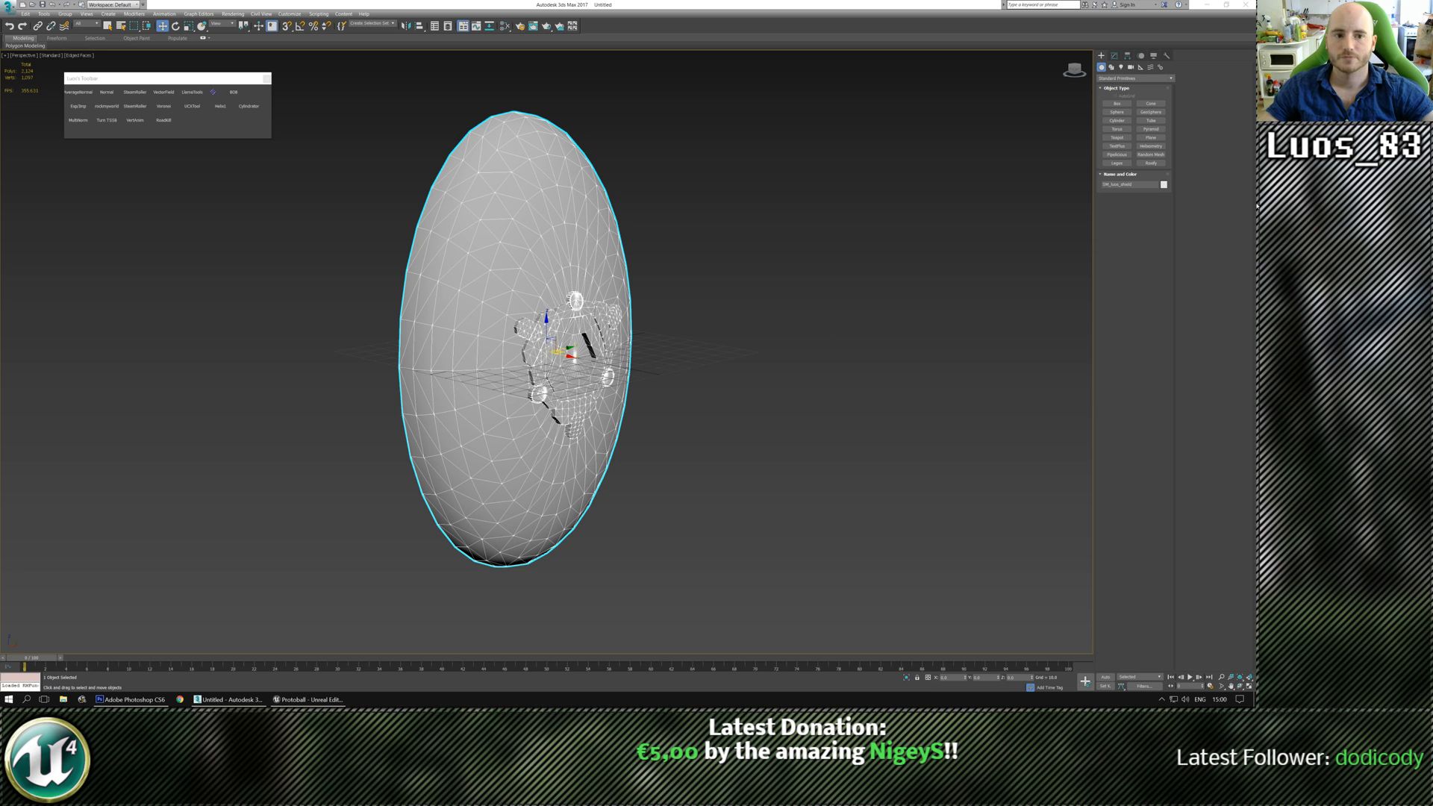
{"action": "left_click", "coordinate": [614, 403]}
{"action": "key", "text": "Delete"}
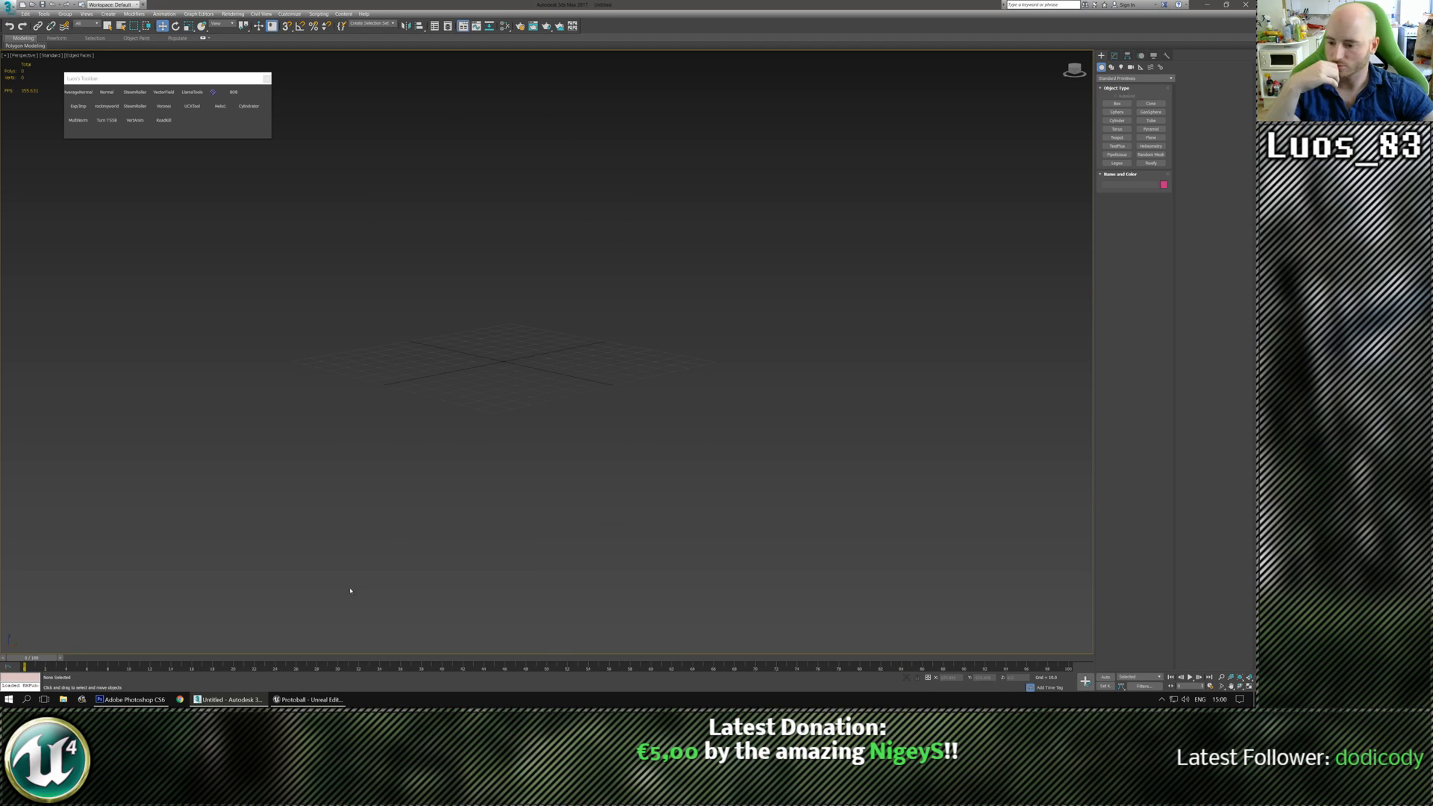
Switch to Photoshop, create a 1920 × 1080 pixel document filled with black, and make white the foreground color.
{"action": "left_click", "coordinate": [167, 699]}
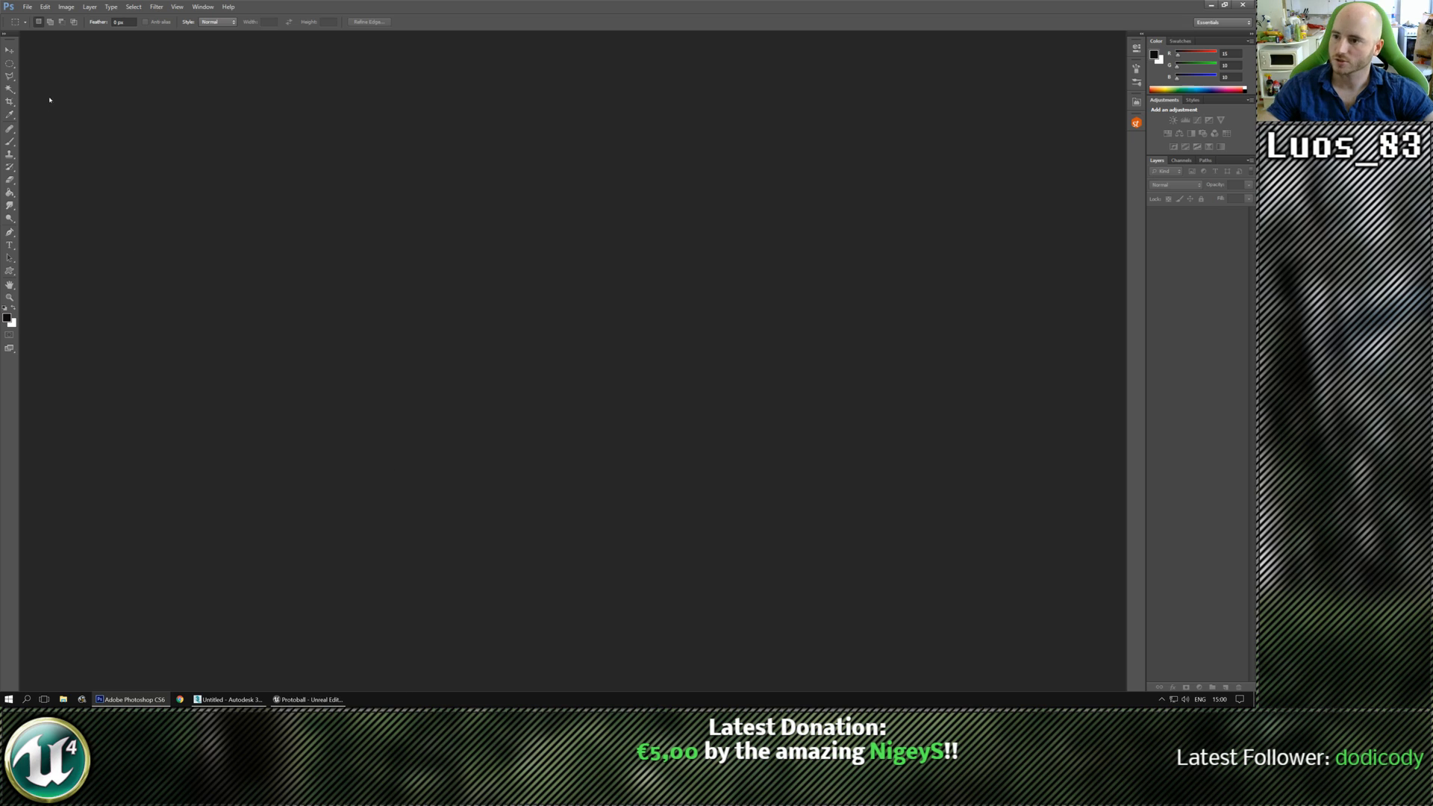
{"action": "left_click", "coordinate": [28, 7]}
{"action": "left_click", "coordinate": [45, 19]}
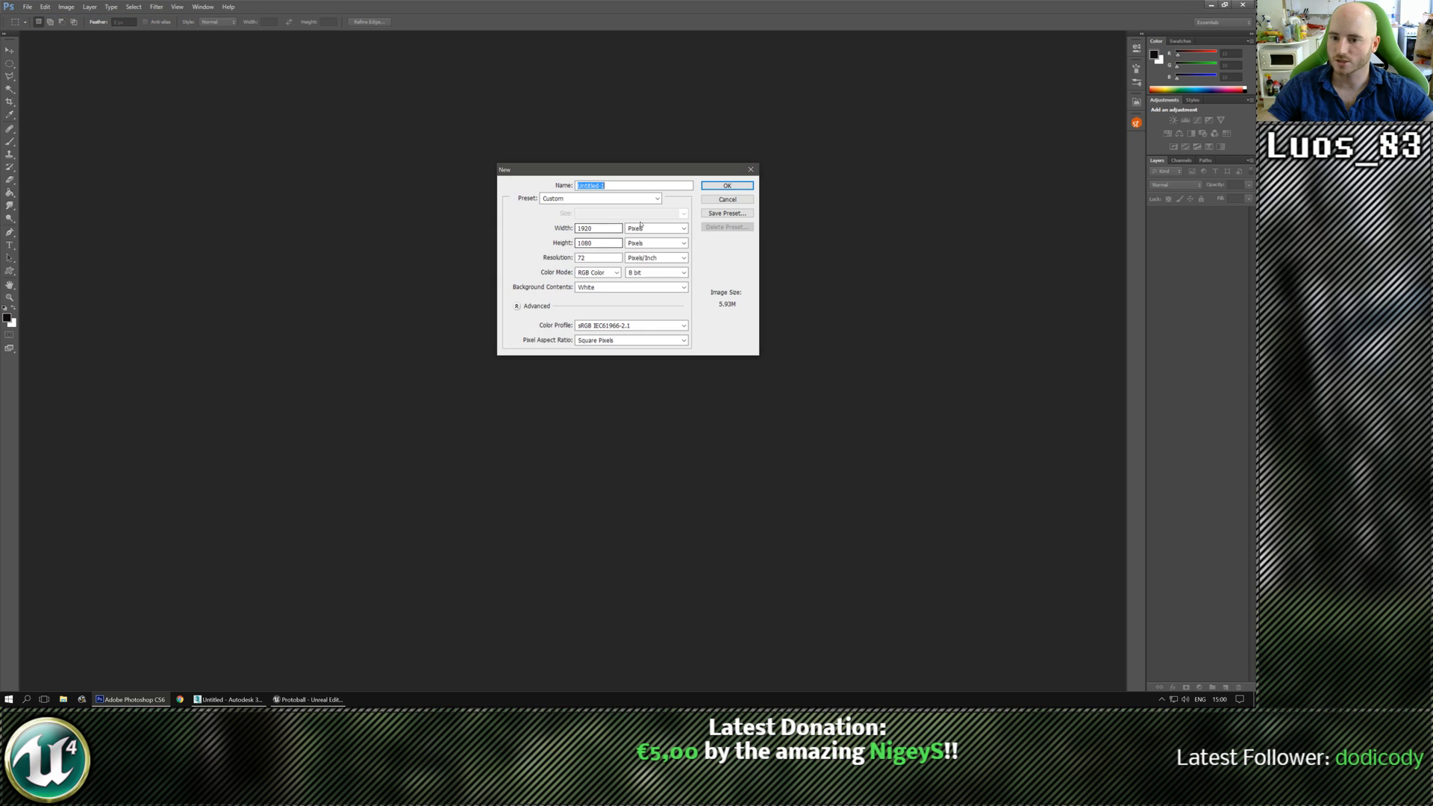
{"action": "left_click", "coordinate": [727, 185]}
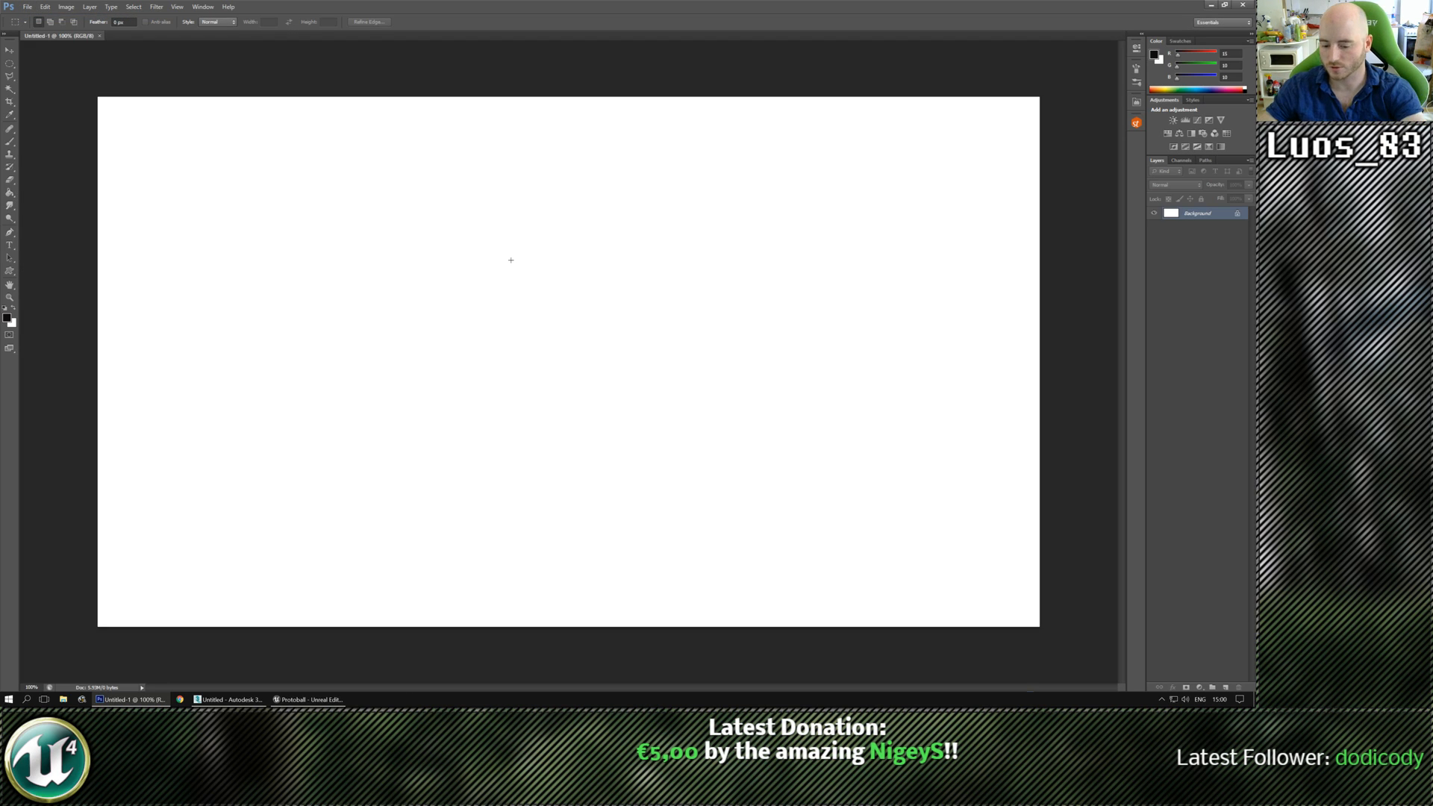
{"action": "key", "text": "alt+BackSpace"}
{"action": "key", "text": "x"}
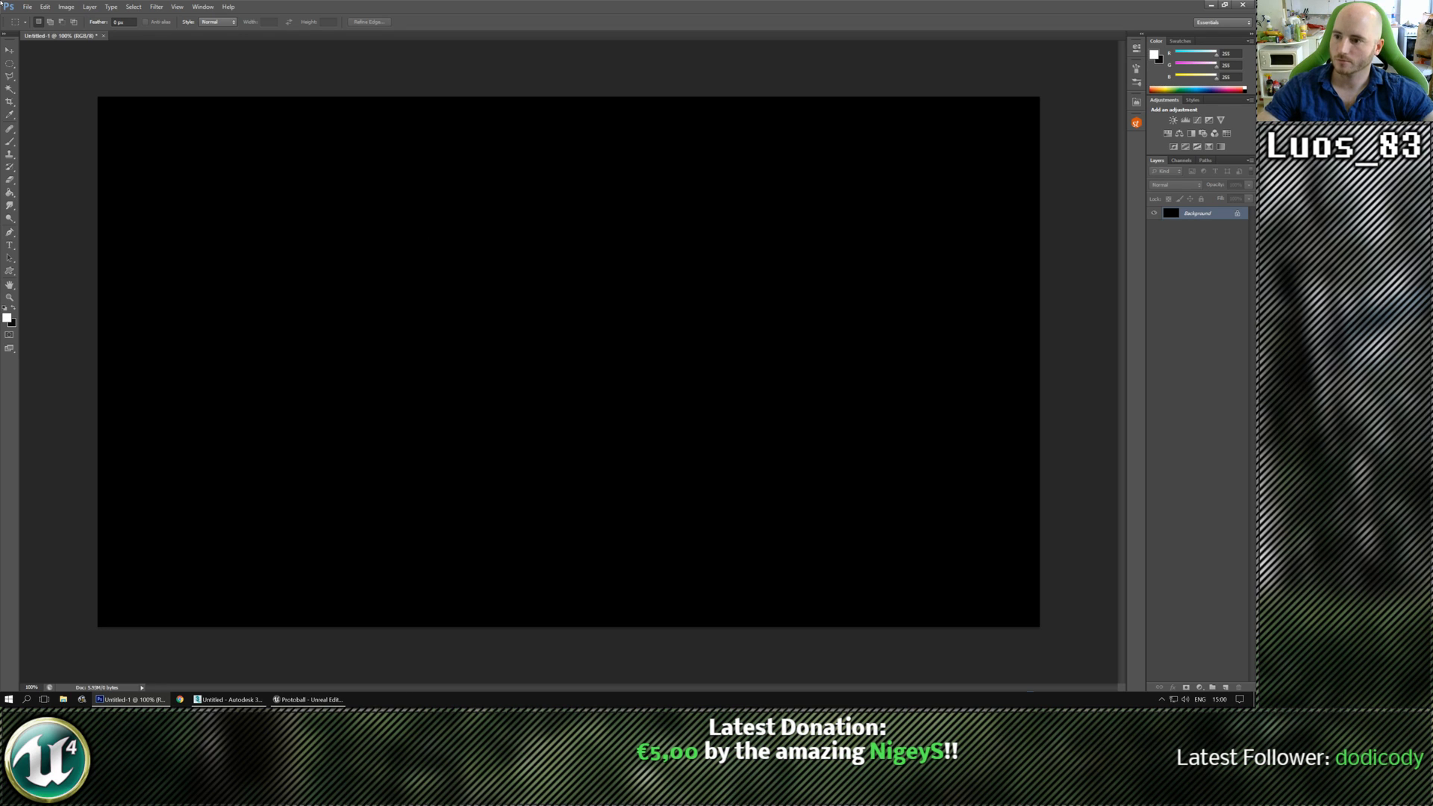
Open the Wacom tablet settings and review the pen options, advanced pen button mode and tablet orientation.
{"action": "left_click", "coordinate": [12, 701]}
{"action": "type", "text": "wacom"}
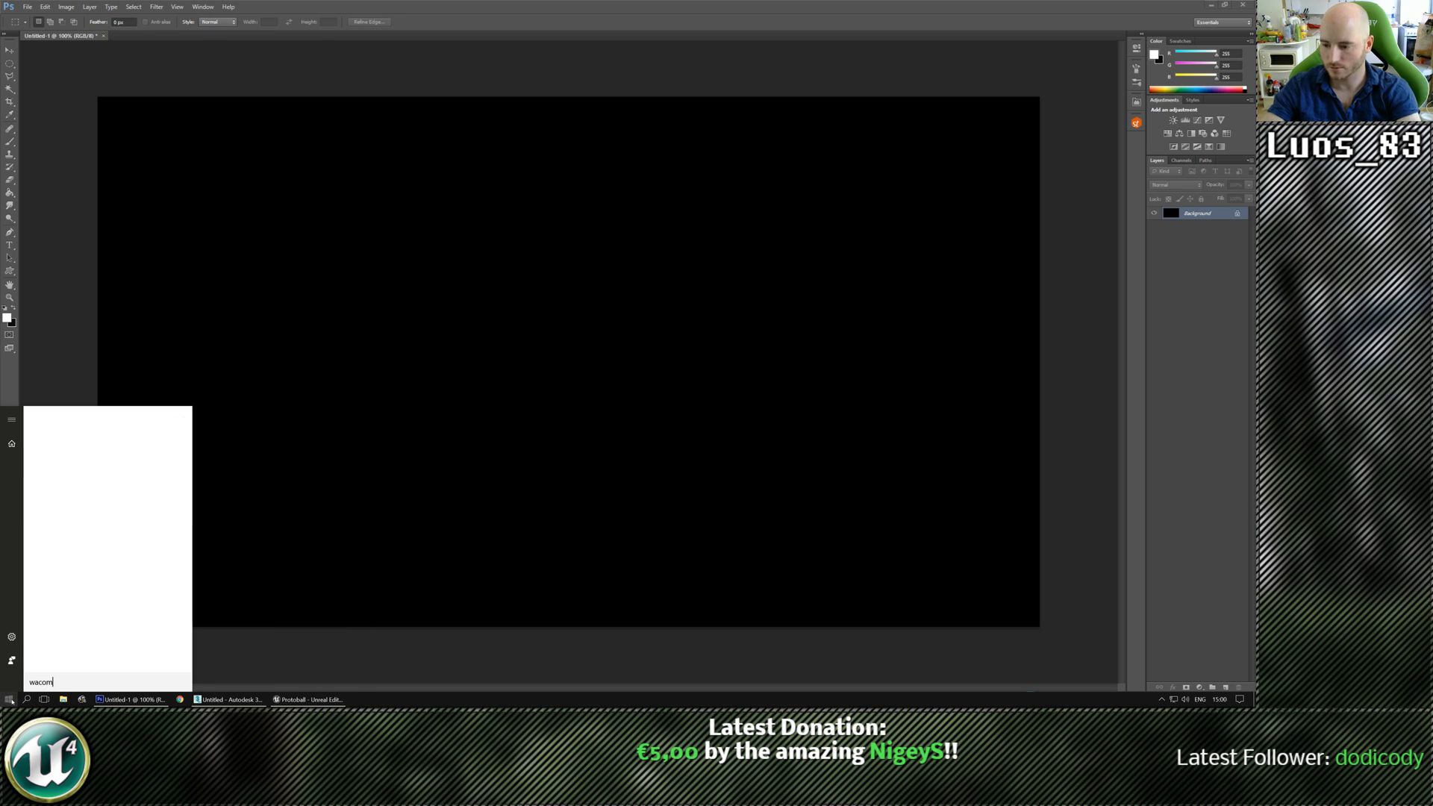
{"action": "left_click", "coordinate": [139, 471]}
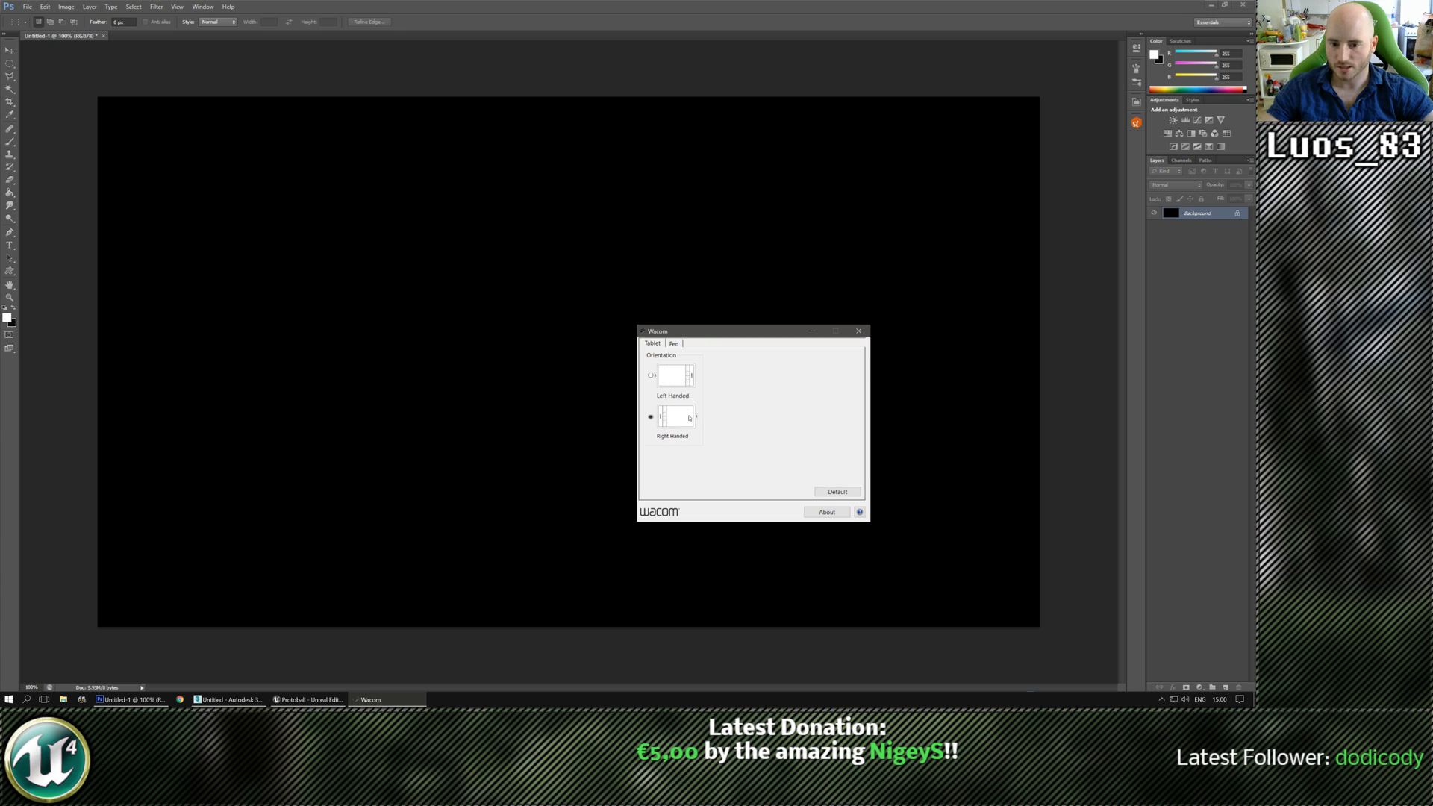
{"action": "left_click", "coordinate": [673, 343]}
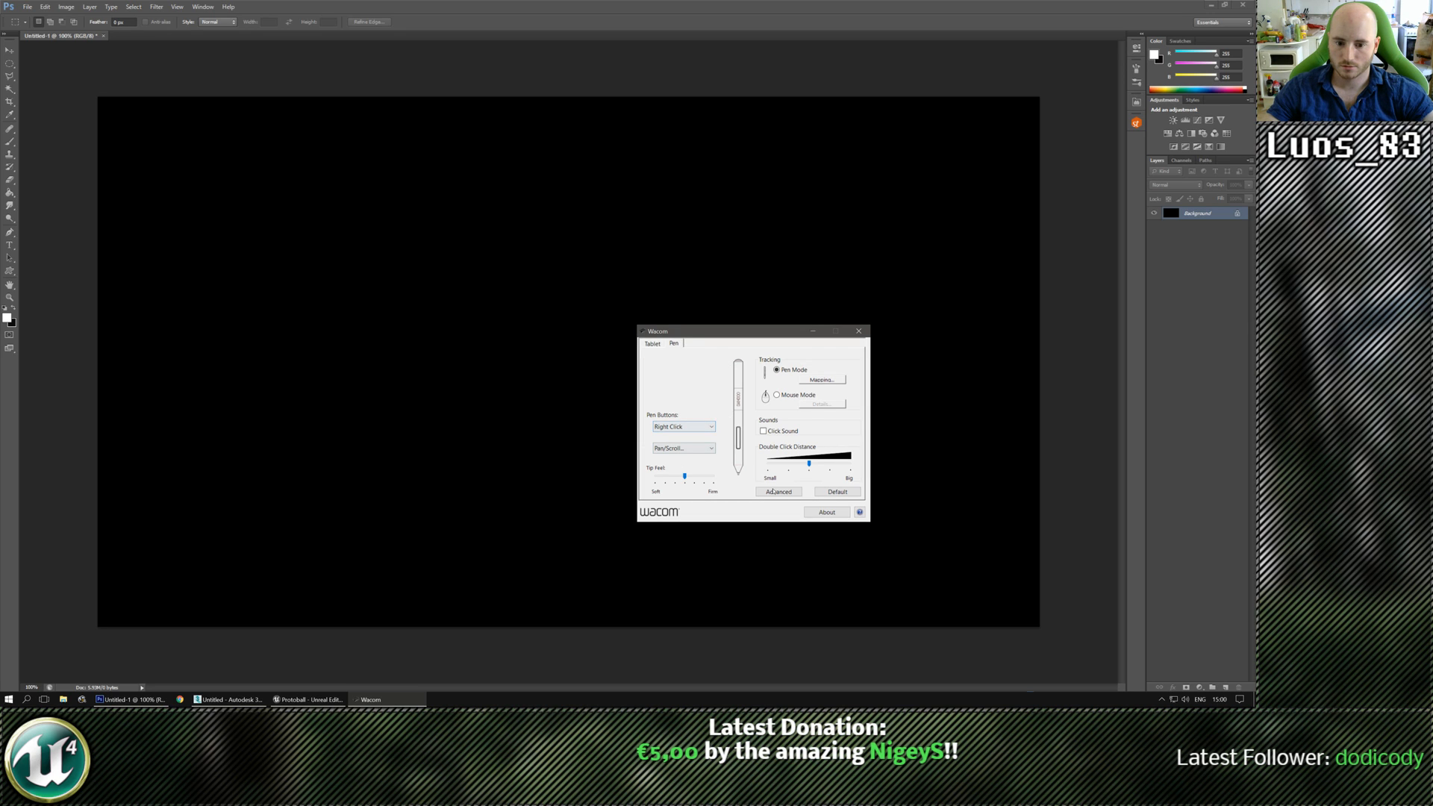
{"action": "left_click", "coordinate": [776, 491]}
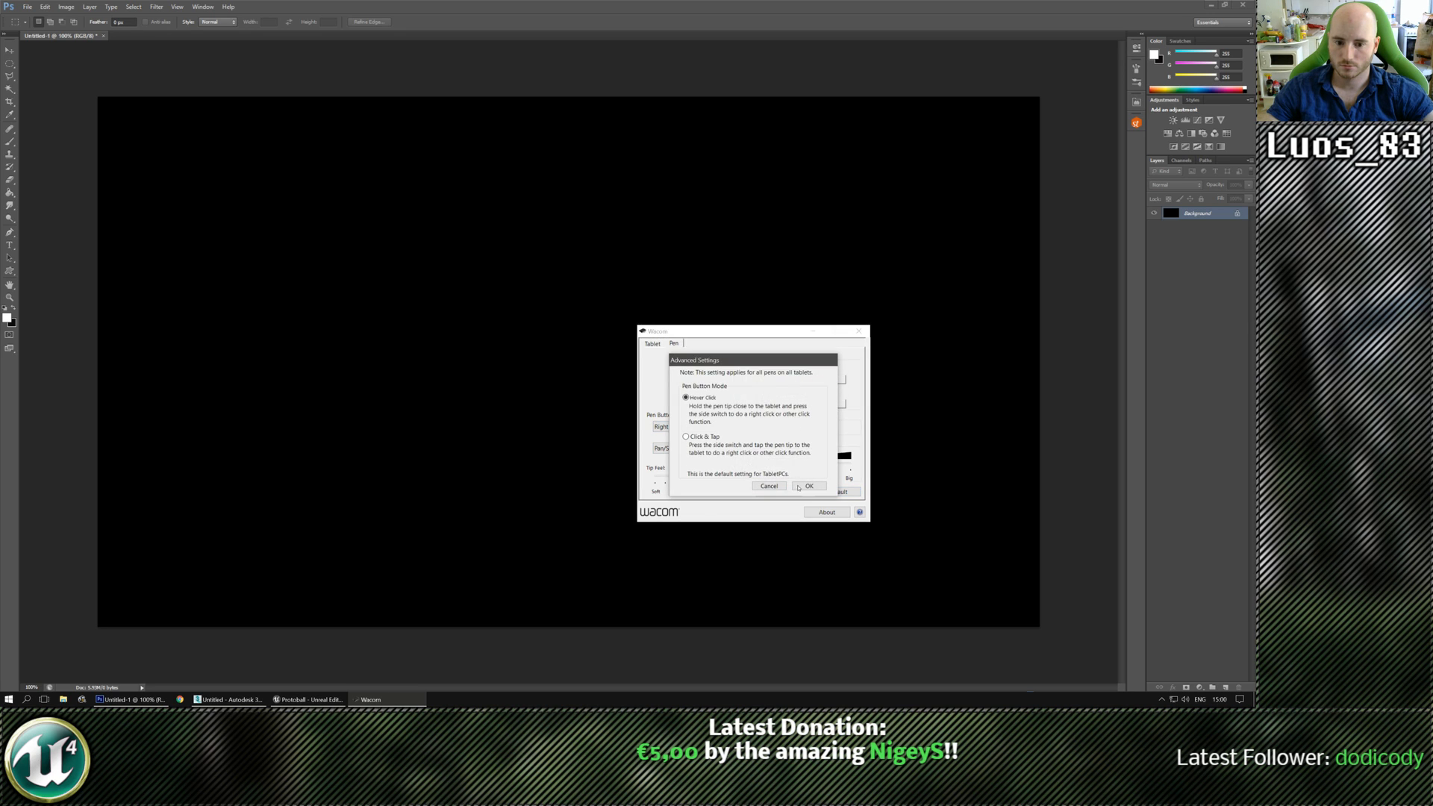
{"action": "left_click", "coordinate": [809, 486]}
{"action": "left_click", "coordinate": [653, 344]}
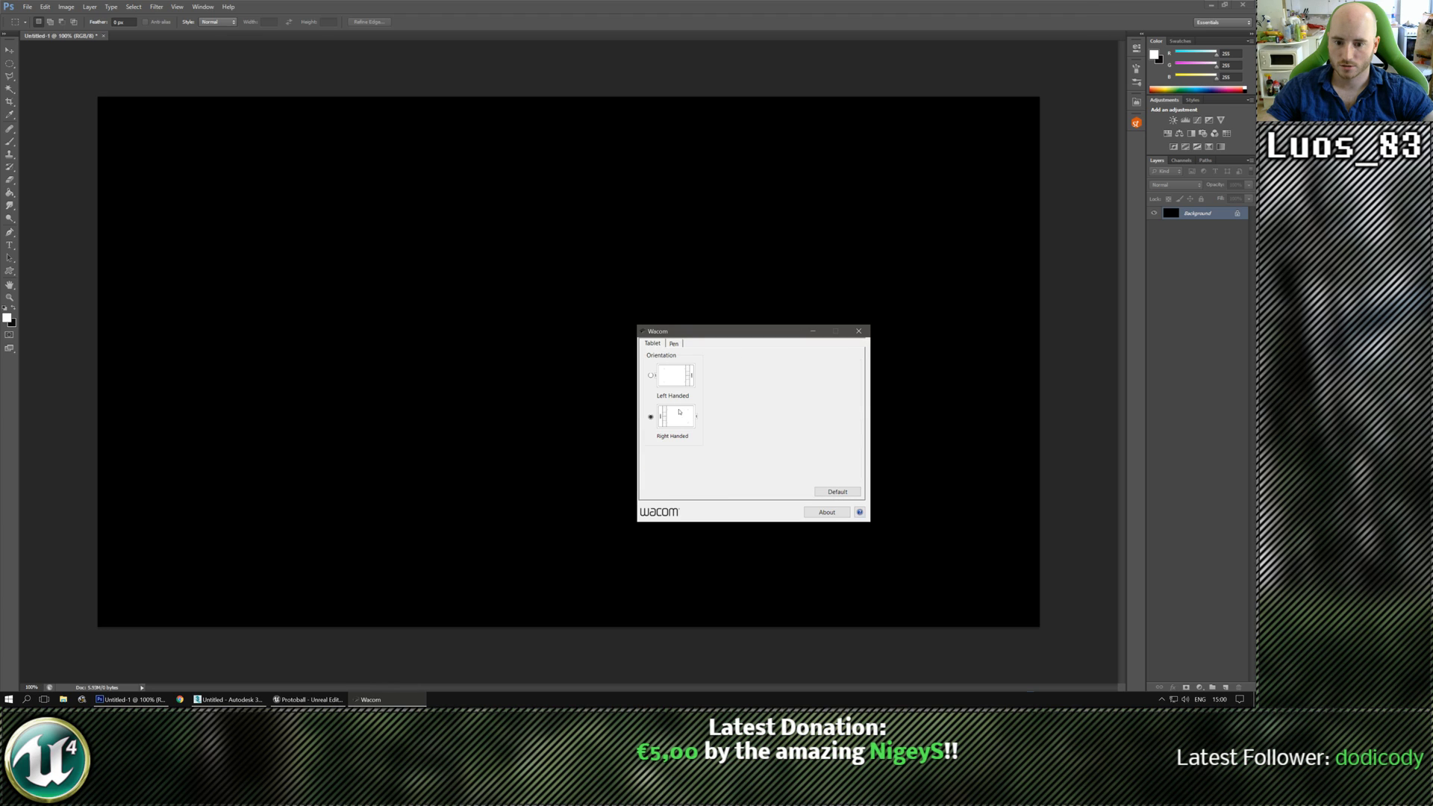
Change the monitor number in the pen's screen area mapping, accept the mapping and close the Wacom settings.
{"action": "left_click", "coordinate": [674, 343]}
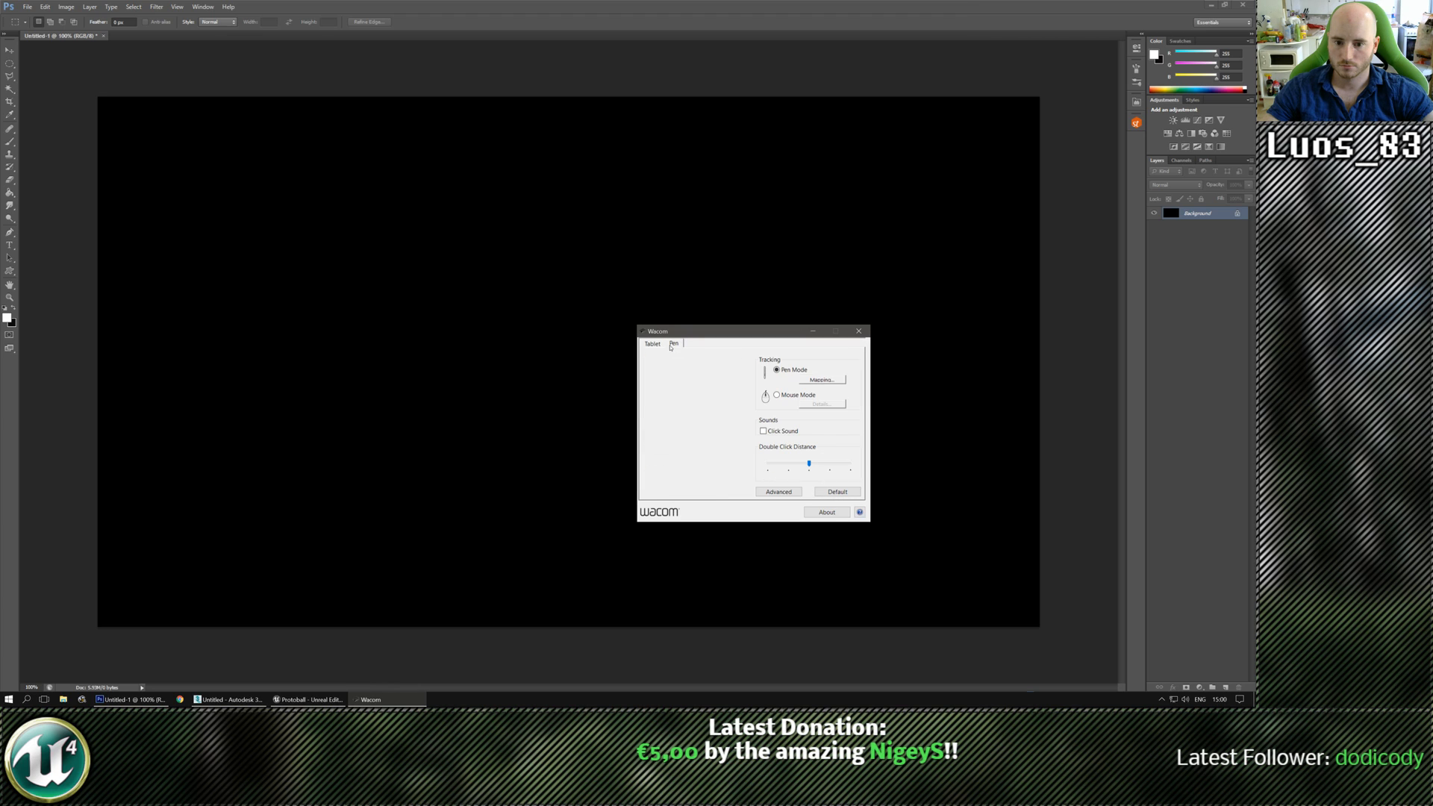
{"action": "left_click", "coordinate": [811, 382]}
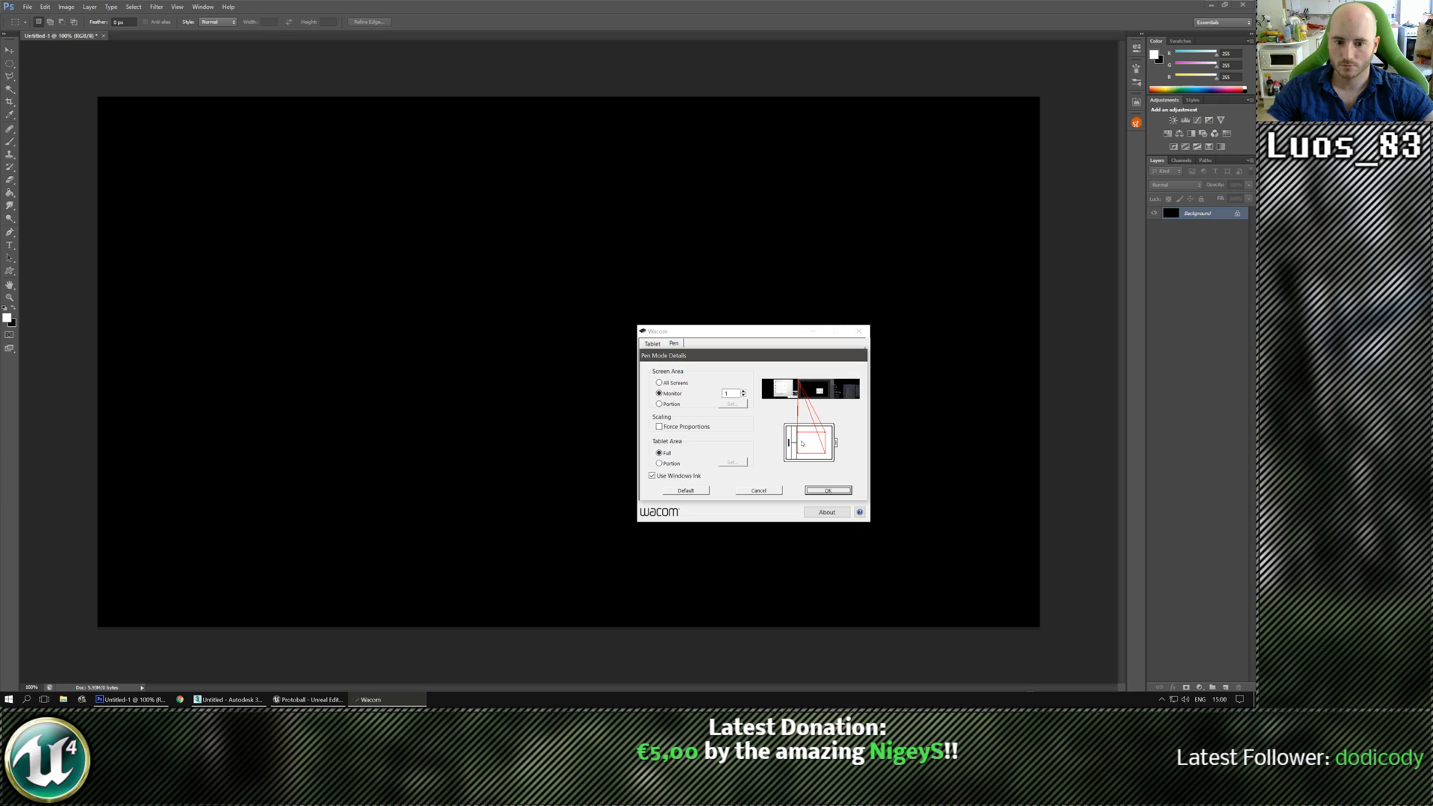
{"action": "left_click", "coordinate": [743, 395]}
{"action": "left_click", "coordinate": [815, 491]}
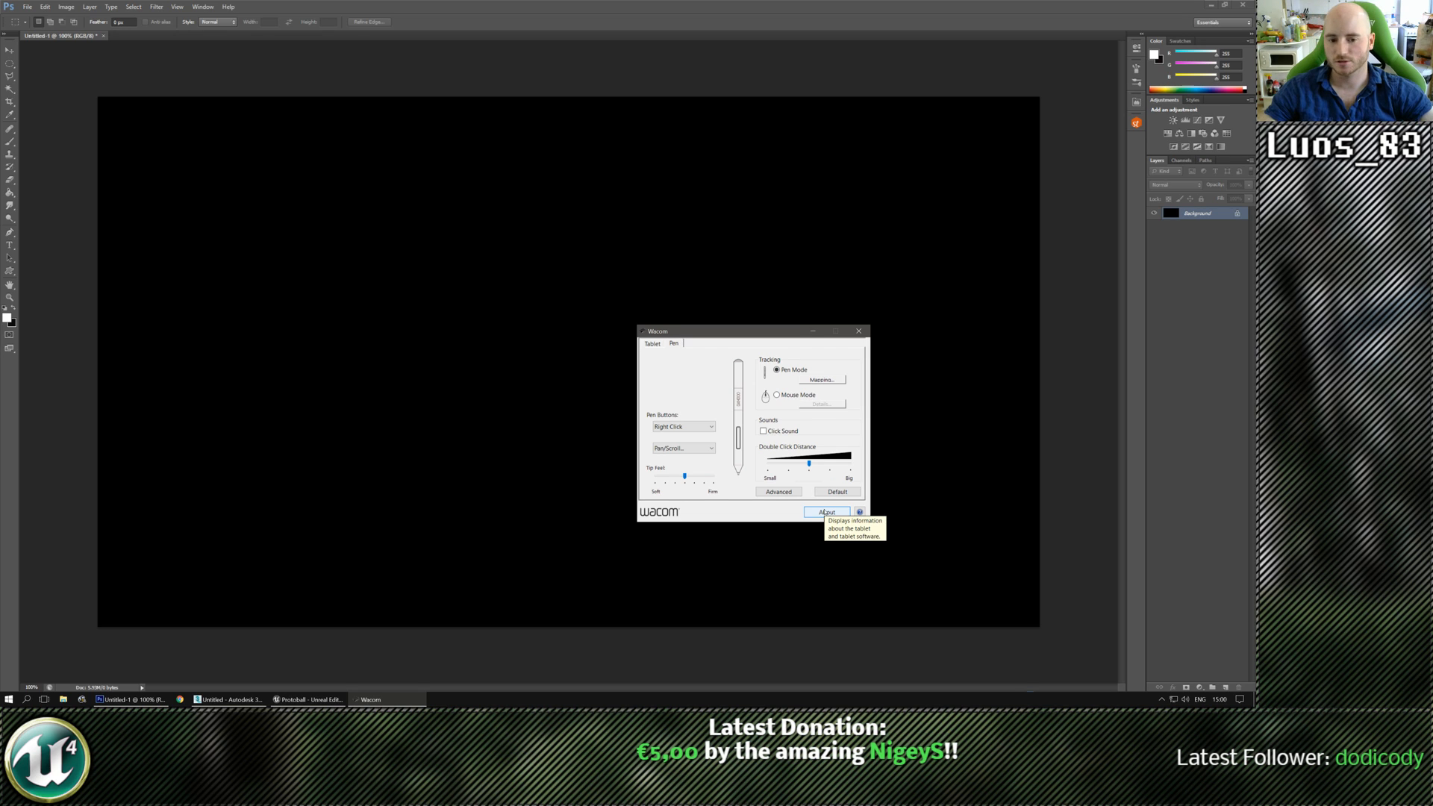
{"action": "left_click", "coordinate": [859, 331]}
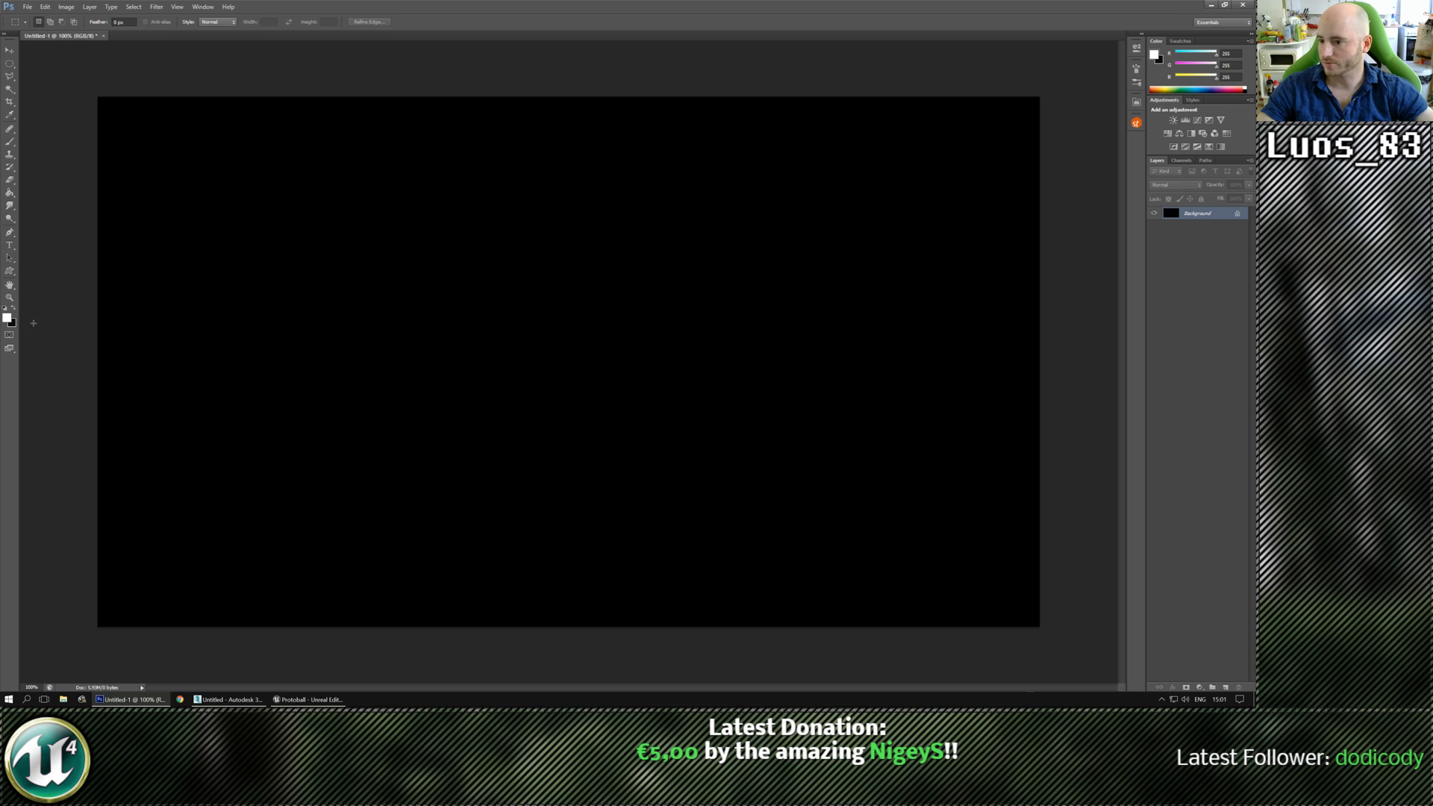
Add a new empty layer above the black background.
{"action": "key", "text": "z"}
{"action": "left_click_drag", "start_coordinate": [272, 236], "coordinate": [280, 288]}
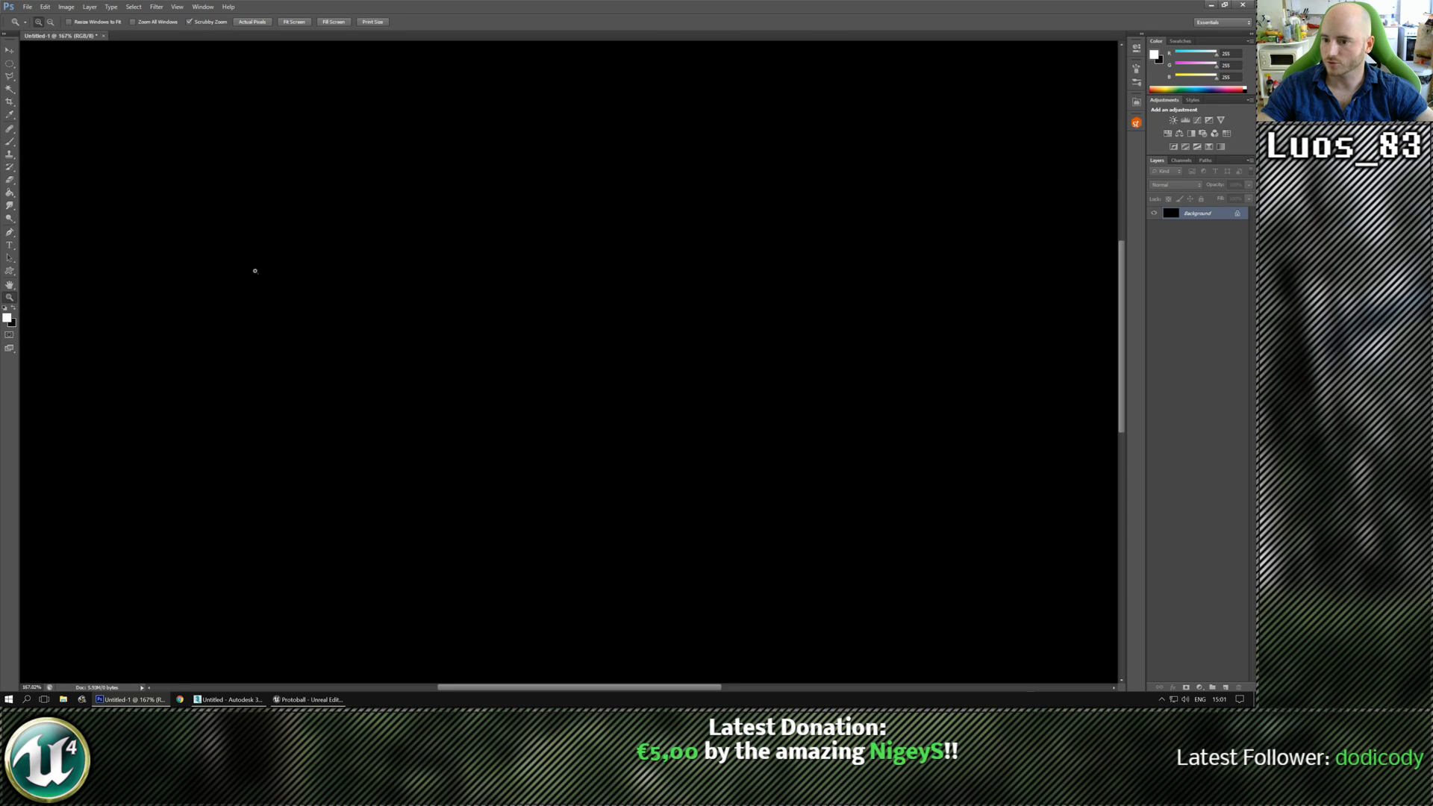
{"action": "left_click_drag", "start_coordinate": [203, 187], "coordinate": [379, 323]}
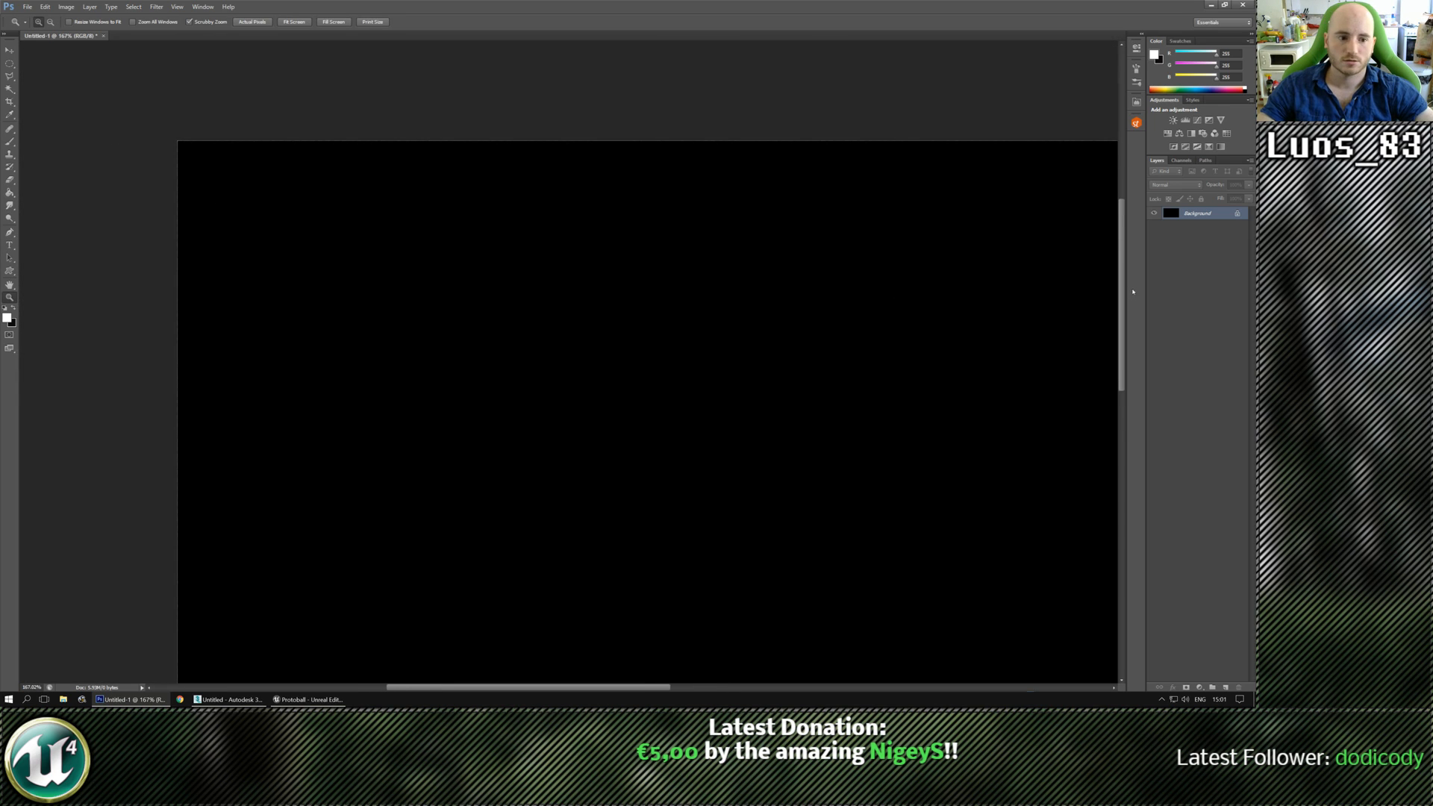
{"action": "left_click", "coordinate": [1226, 686]}
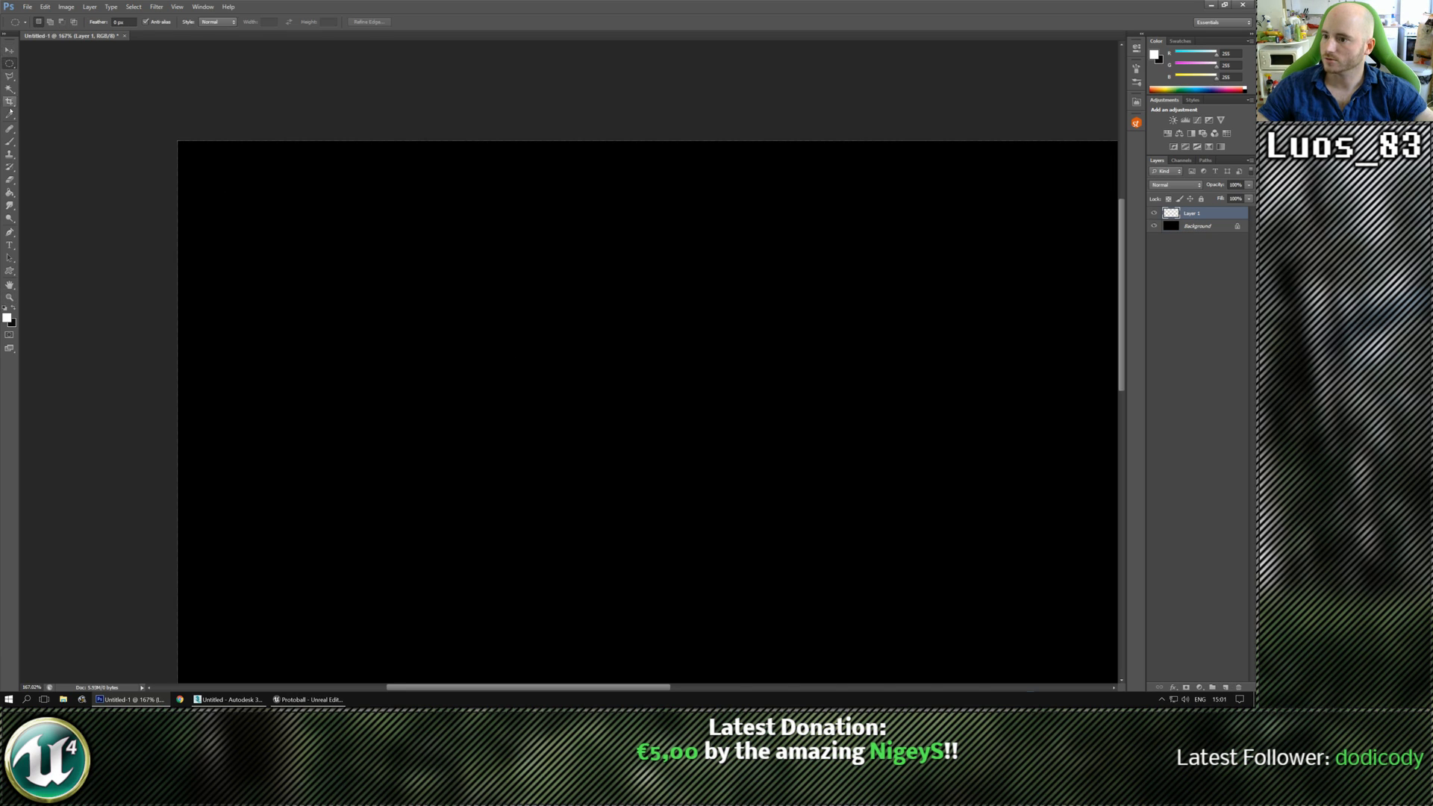
Activate the Brush tool with a soft round tip, try one dab on the canvas and adjust the brush size for thin strokes.
{"action": "left_click", "coordinate": [10, 141]}
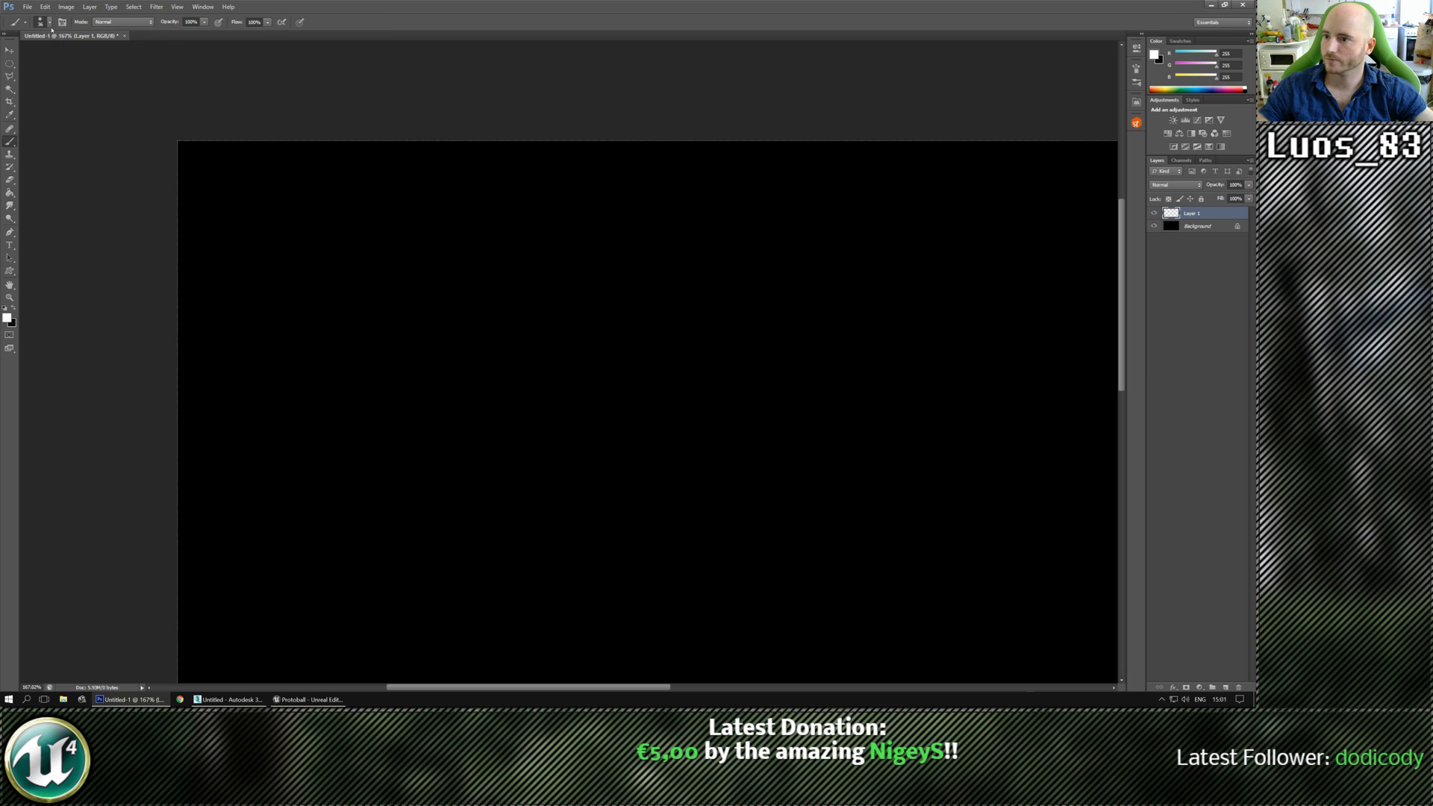
{"action": "left_click", "coordinate": [49, 22]}
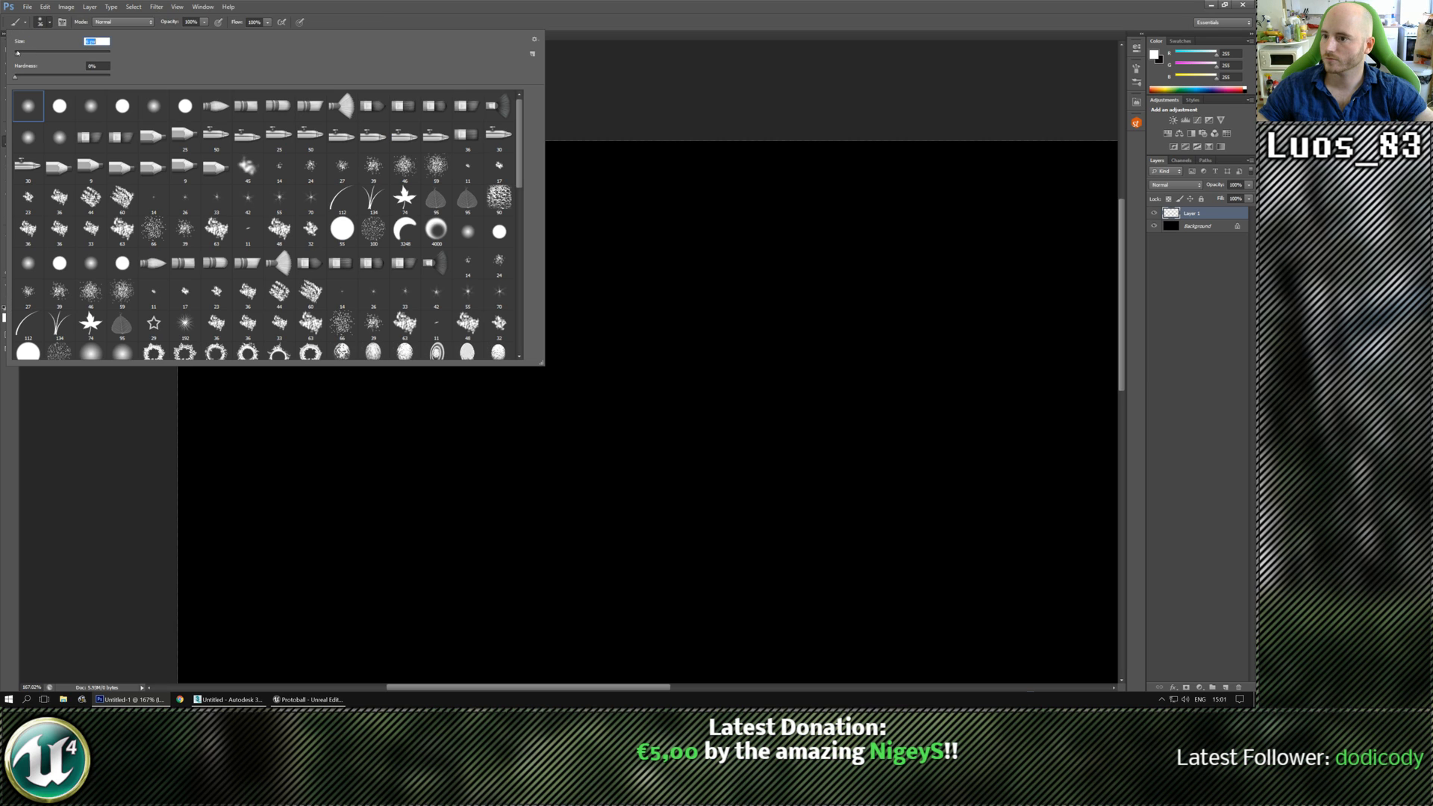
{"action": "left_click", "coordinate": [386, 3]}
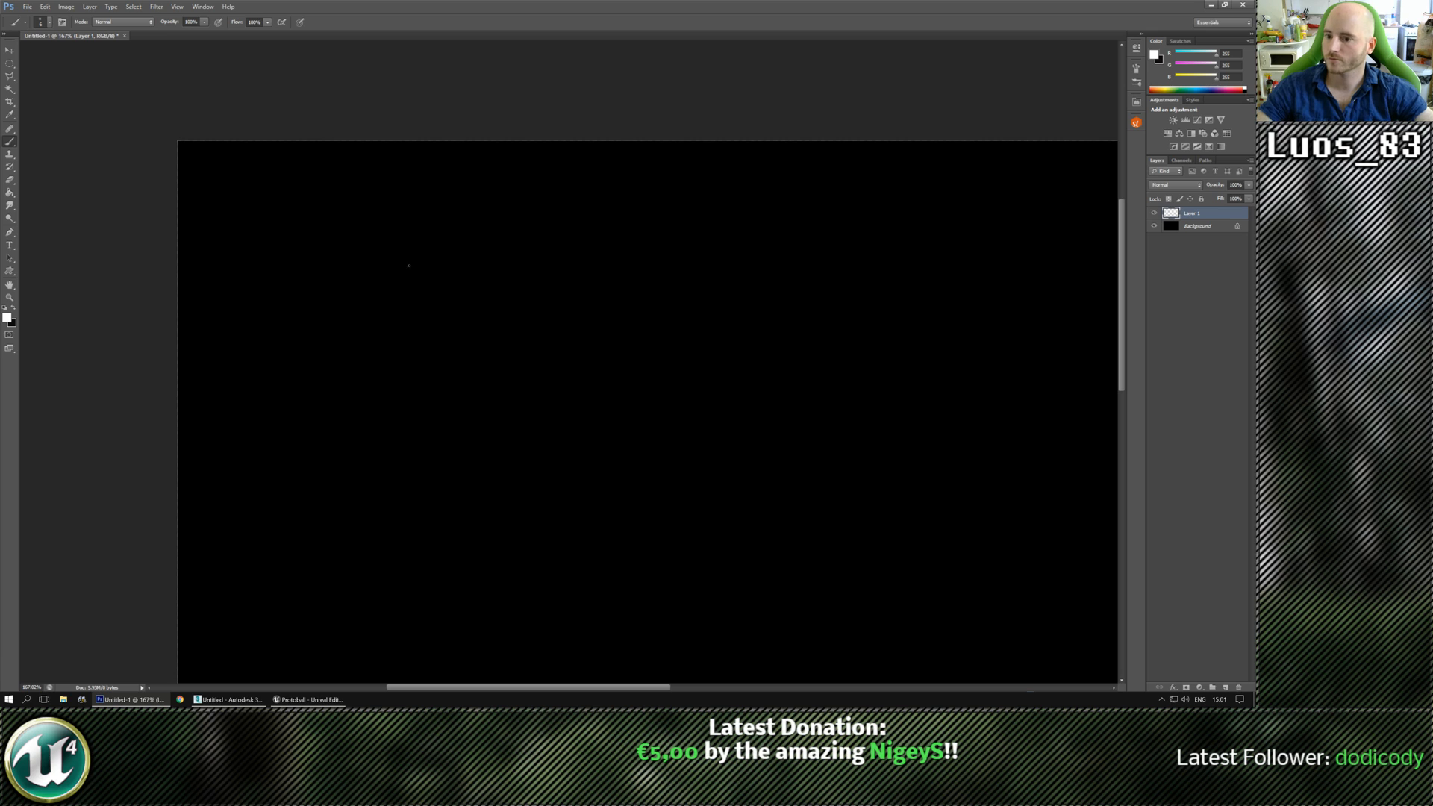
{"action": "left_click", "coordinate": [358, 259]}
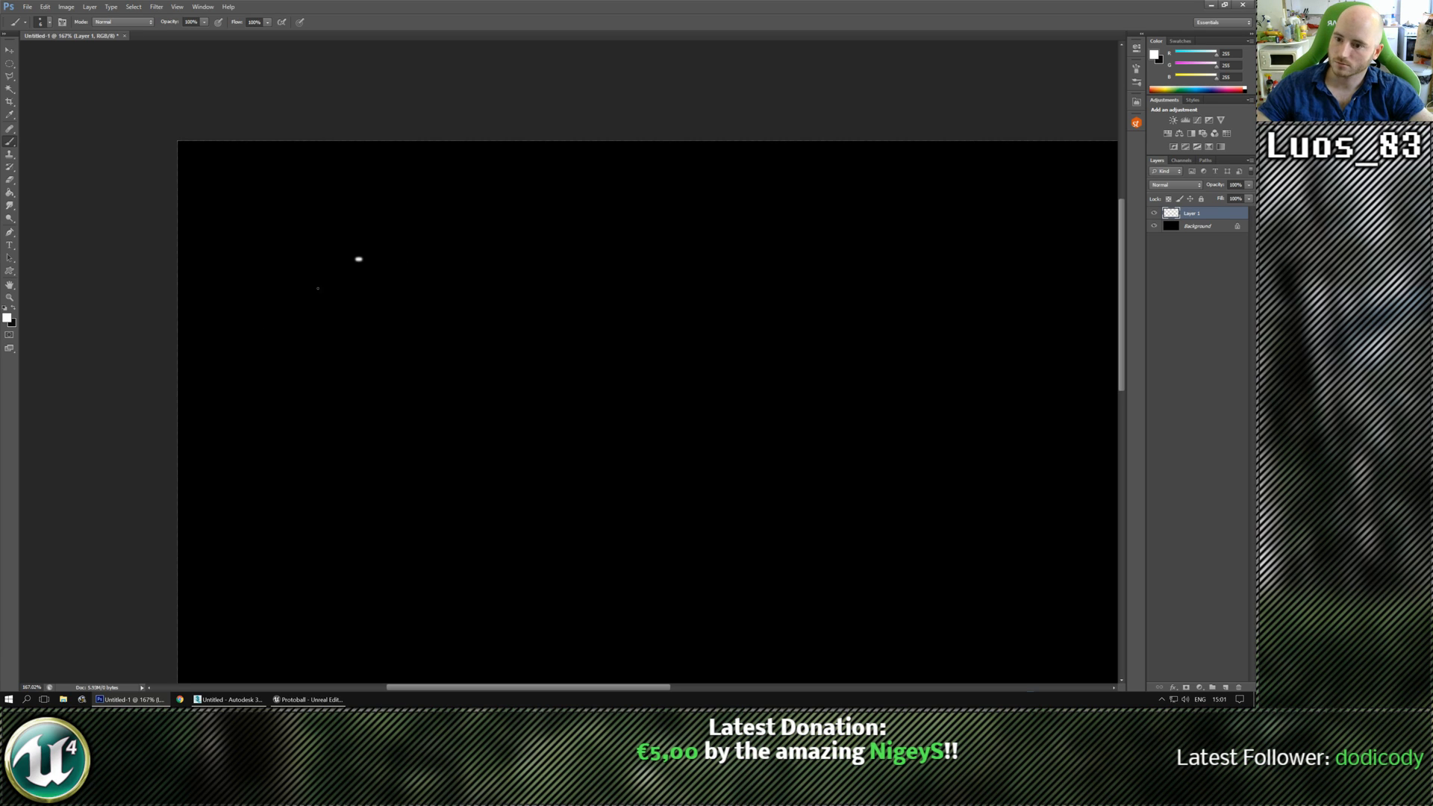
{"action": "left_click", "coordinate": [49, 22]}
{"action": "left_click", "coordinate": [19, 54]}
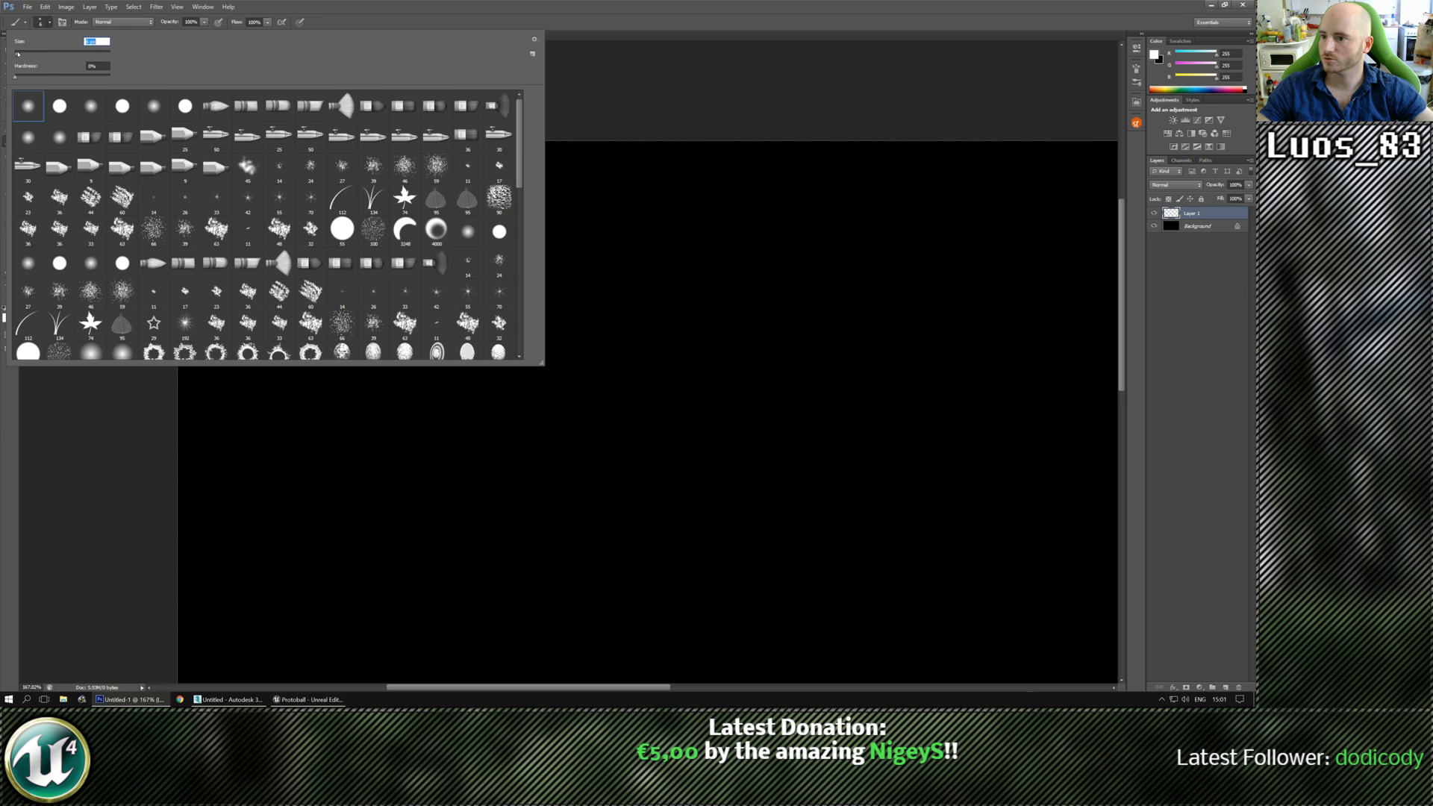
{"action": "key", "text": "Return"}
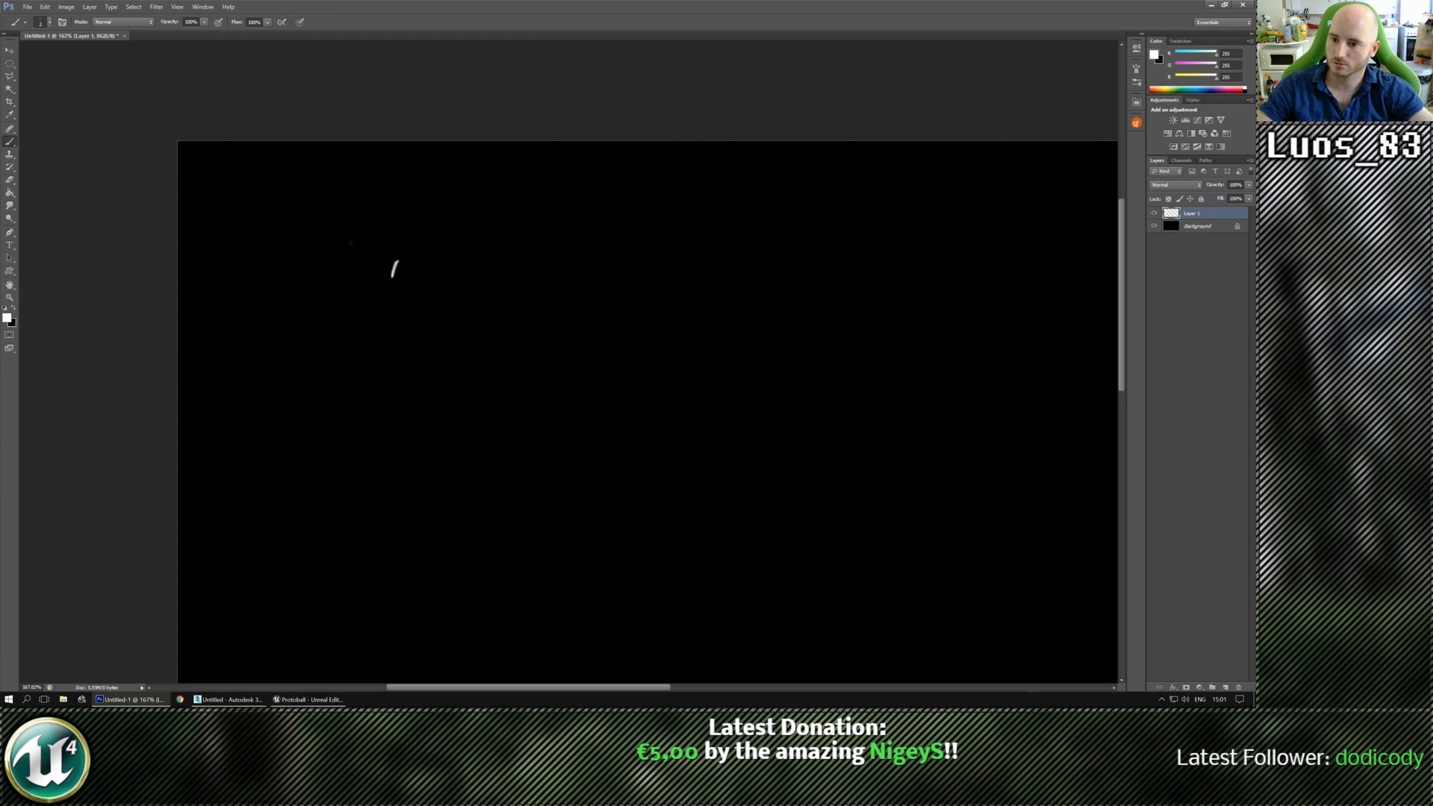
Sketch a small round-bodied shape with a protruding barrel, a flared base and a rear bump in the upper-left area of the canvas.
{"action": "mouse_move", "coordinate": [370, 263]}
{"action": "left_mouse_down"}
{"action": "mouse_move", "coordinate": [396, 258]}
{"action": "mouse_move", "coordinate": [348, 274]}
{"action": "mouse_move", "coordinate": [395, 277]}
{"action": "mouse_move", "coordinate": [289, 287]}
{"action": "mouse_move", "coordinate": [345, 280]}
{"action": "mouse_move", "coordinate": [338, 246]}
{"action": "mouse_move", "coordinate": [373, 294]}
{"action": "mouse_move", "coordinate": [337, 324]}
{"action": "mouse_move", "coordinate": [295, 321]}
{"action": "mouse_move", "coordinate": [338, 316]}
{"action": "mouse_move", "coordinate": [337, 295]}
{"action": "left_mouse_up"}
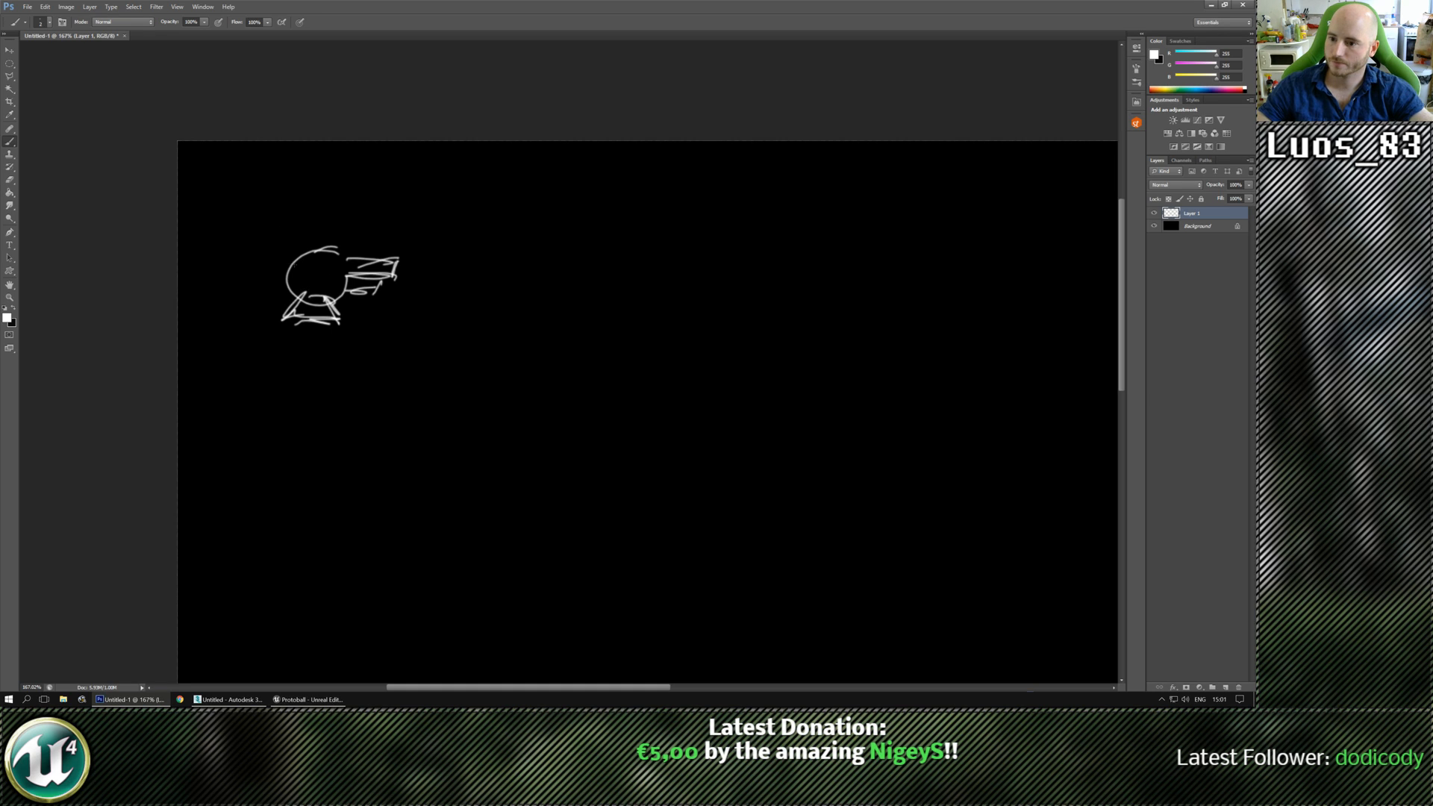
{"action": "mouse_move", "coordinate": [269, 266]}
{"action": "left_mouse_down"}
{"action": "mouse_move", "coordinate": [288, 283]}
{"action": "mouse_move", "coordinate": [325, 260]}
{"action": "mouse_move", "coordinate": [314, 267]}
{"action": "mouse_move", "coordinate": [390, 259]}
{"action": "mouse_move", "coordinate": [398, 279]}
{"action": "mouse_move", "coordinate": [350, 280]}
{"action": "mouse_move", "coordinate": [366, 298]}
{"action": "mouse_move", "coordinate": [328, 294]}
{"action": "mouse_move", "coordinate": [342, 292]}
{"action": "left_mouse_up"}
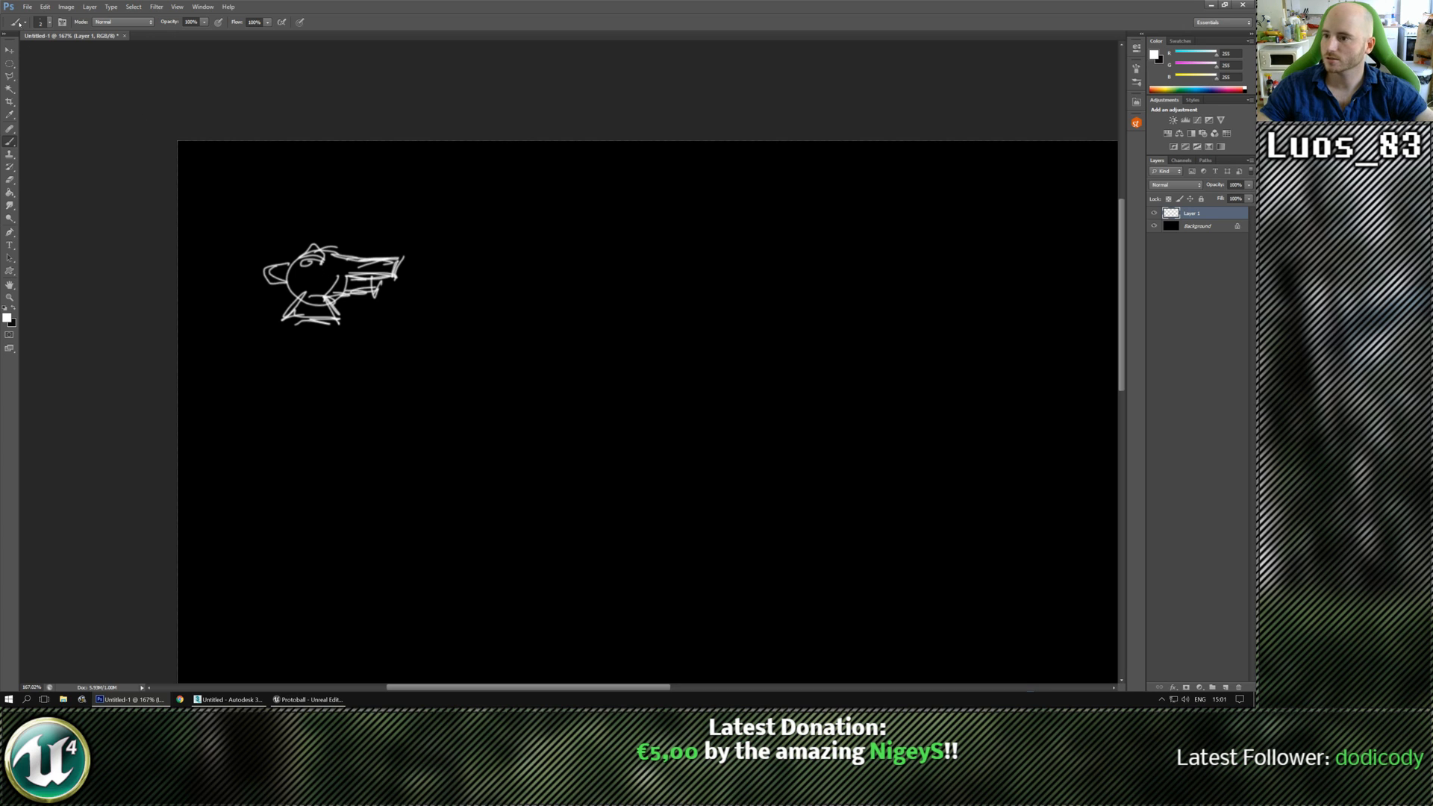
{"action": "left_click", "coordinate": [10, 50]}
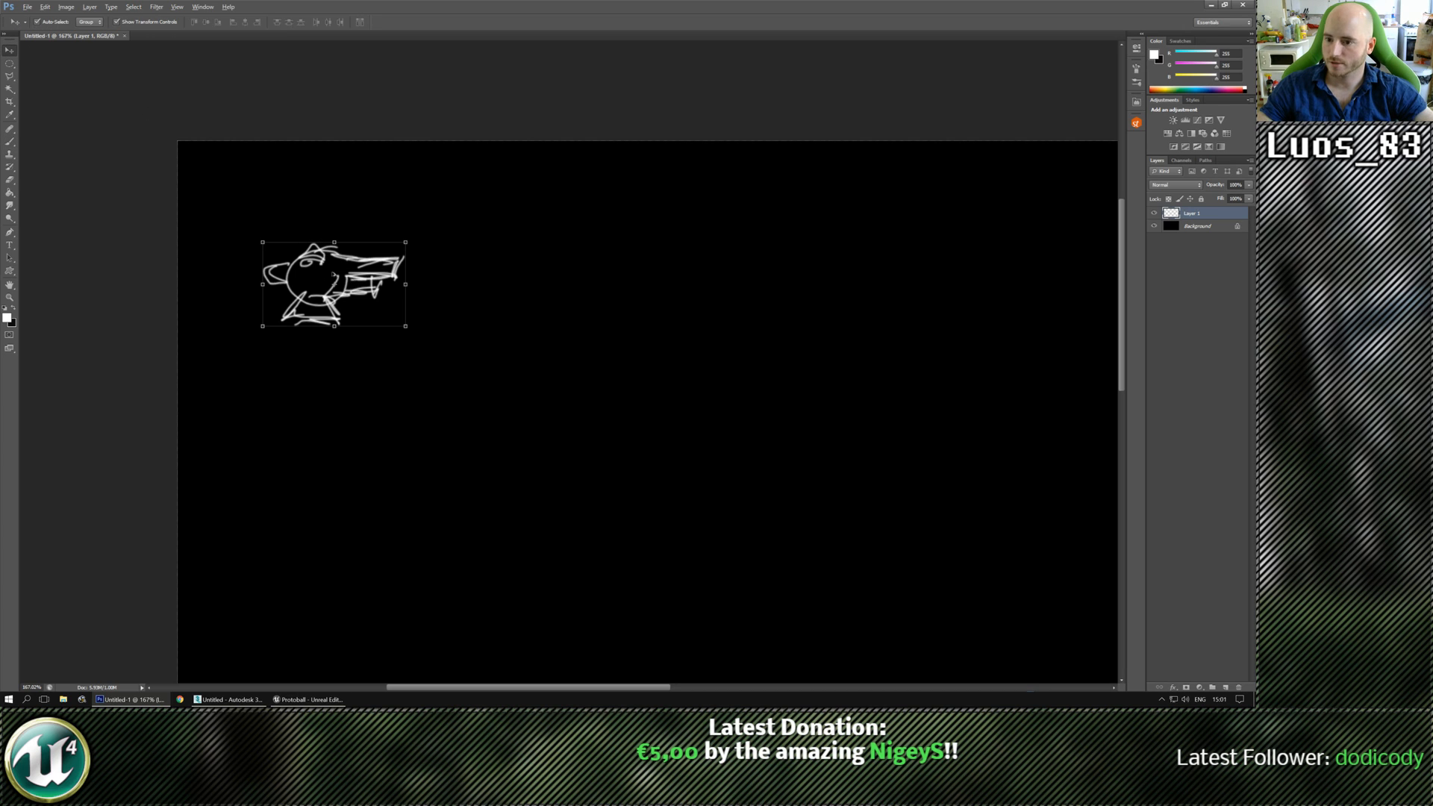
Duplicate the turret sketch four times and place the copies below it in a column down the canvas.
{"action": "left_click_drag", "start_coordinate": [333, 275], "coordinate": [336, 597], "text": "alt"}
{"action": "left_click_drag", "start_coordinate": [559, 608], "coordinate": [560, 196]}
{"action": "left_click_drag", "start_coordinate": [336, 203], "coordinate": [330, 515], "text": "alt"}
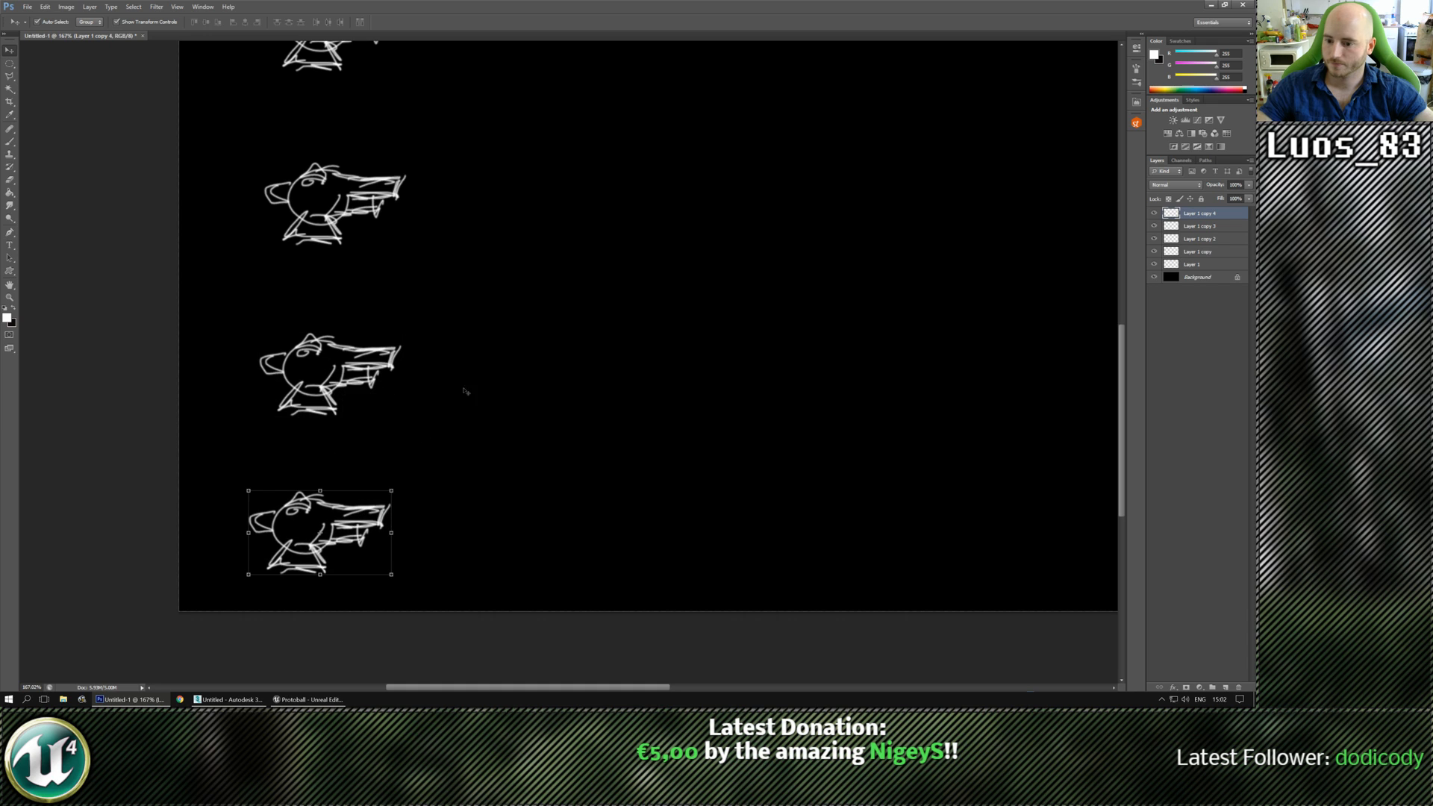
{"action": "scroll", "coordinate": [561, 439], "scroll_direction": "up", "scroll_amount": 5}
{"action": "left_click_drag", "start_coordinate": [559, 238], "coordinate": [544, 342]}
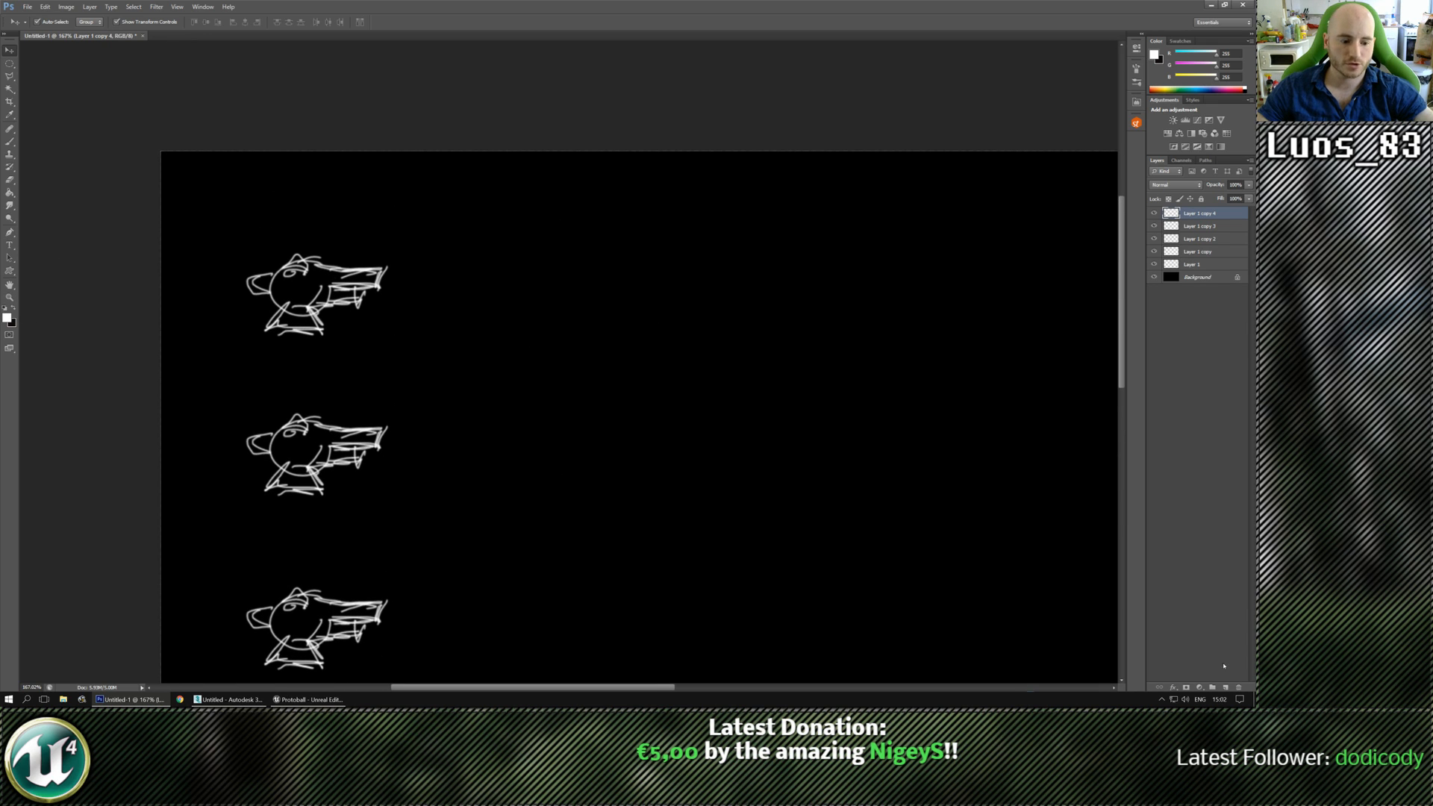
Add a new layer on top and brush a small white arc at the top turret's barrel tip.
{"action": "left_click", "coordinate": [1226, 687]}
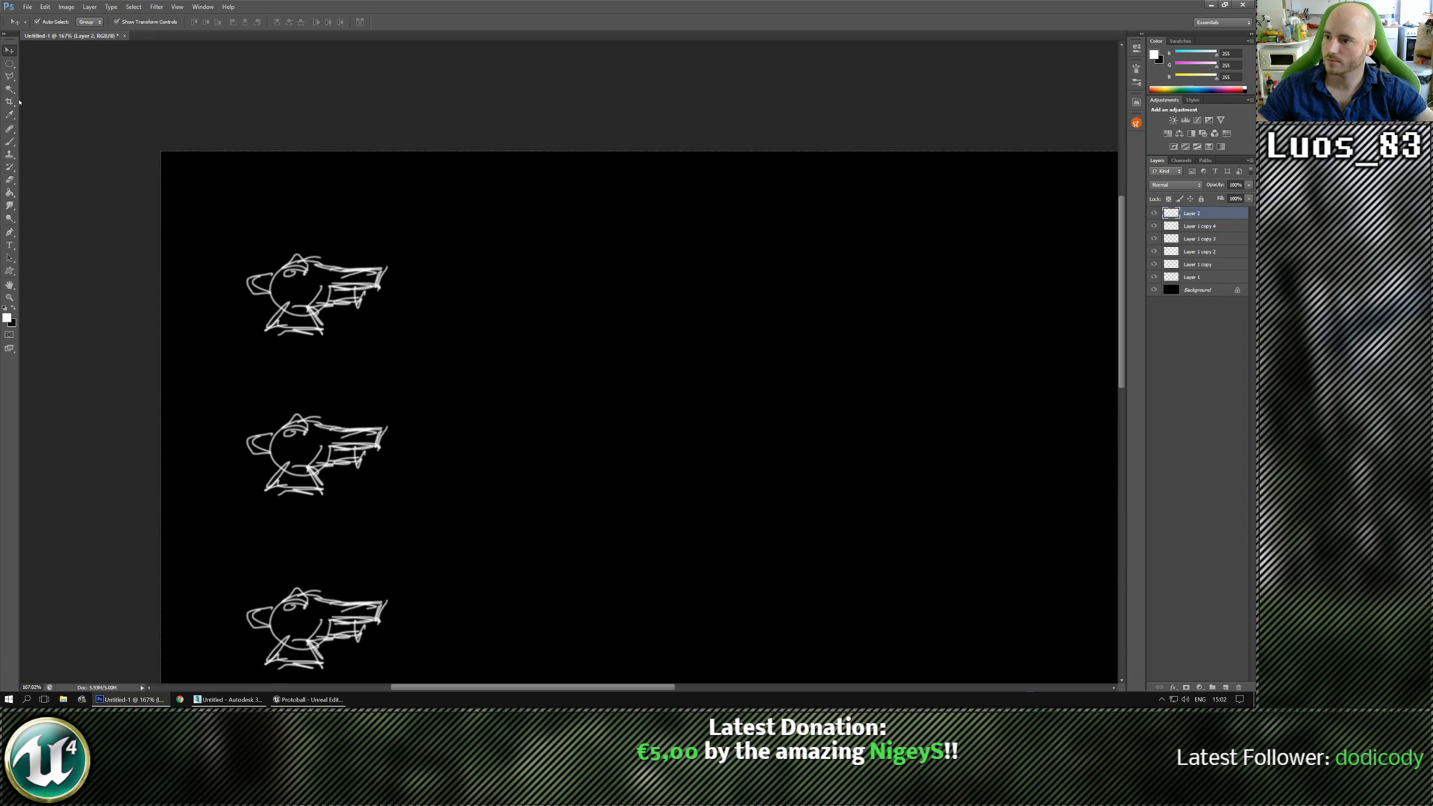
{"action": "left_click", "coordinate": [10, 141]}
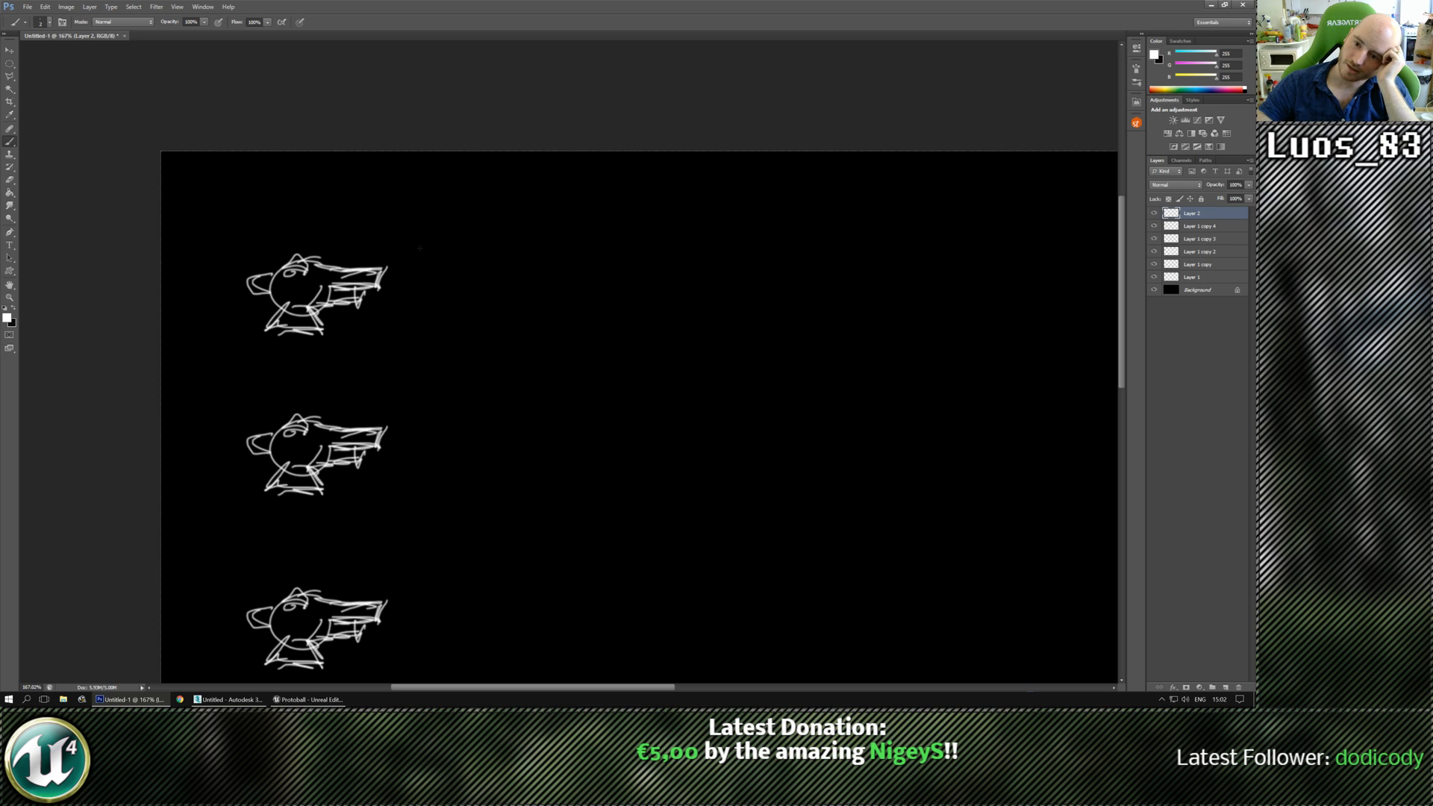
{"action": "left_click_drag", "start_coordinate": [385, 269], "coordinate": [401, 267]}
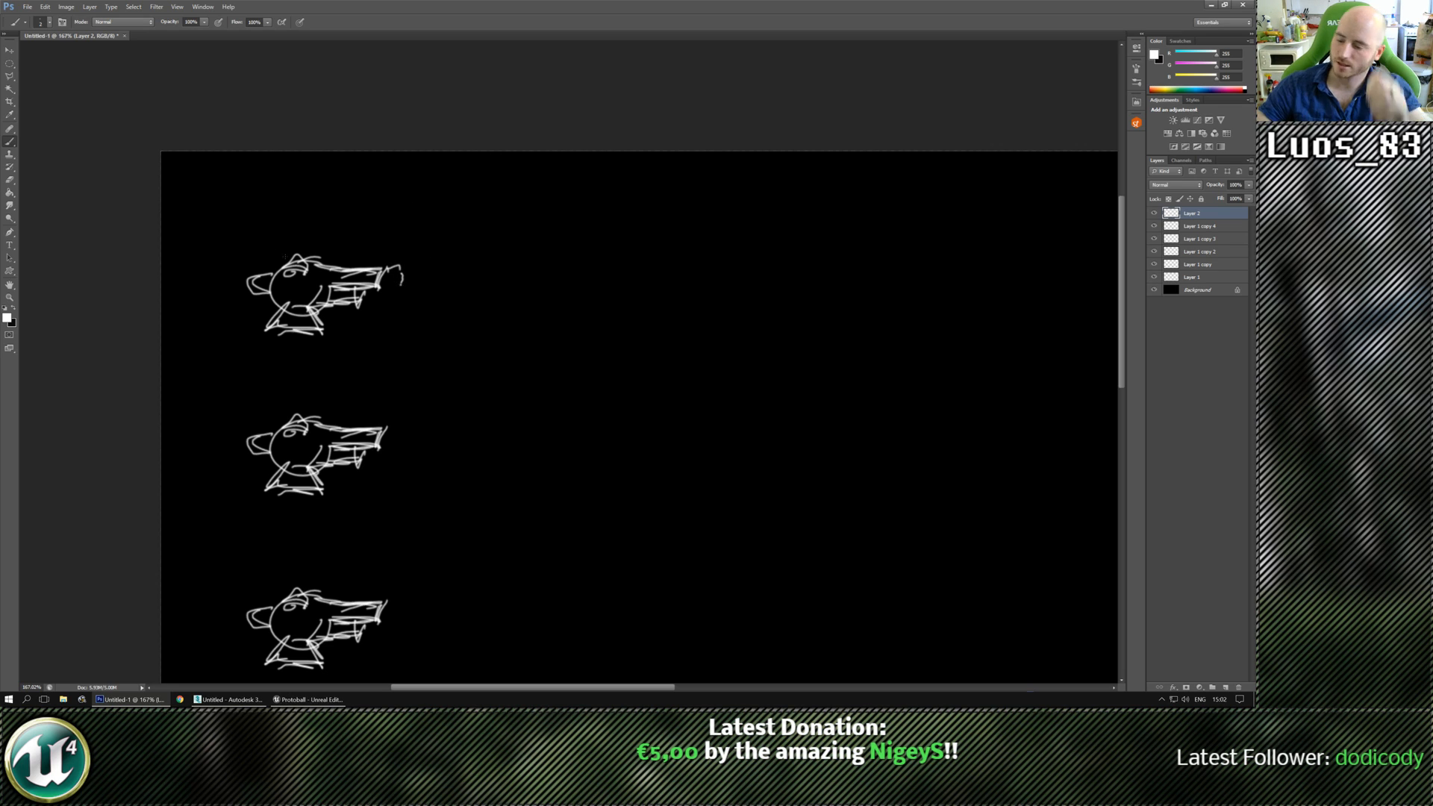
Set the foreground colour to orange (#ff9c00) and draw a muzzle burst with radiating rays and a curved trail at the top turret's barrel.
{"action": "left_click", "coordinate": [7, 317]}
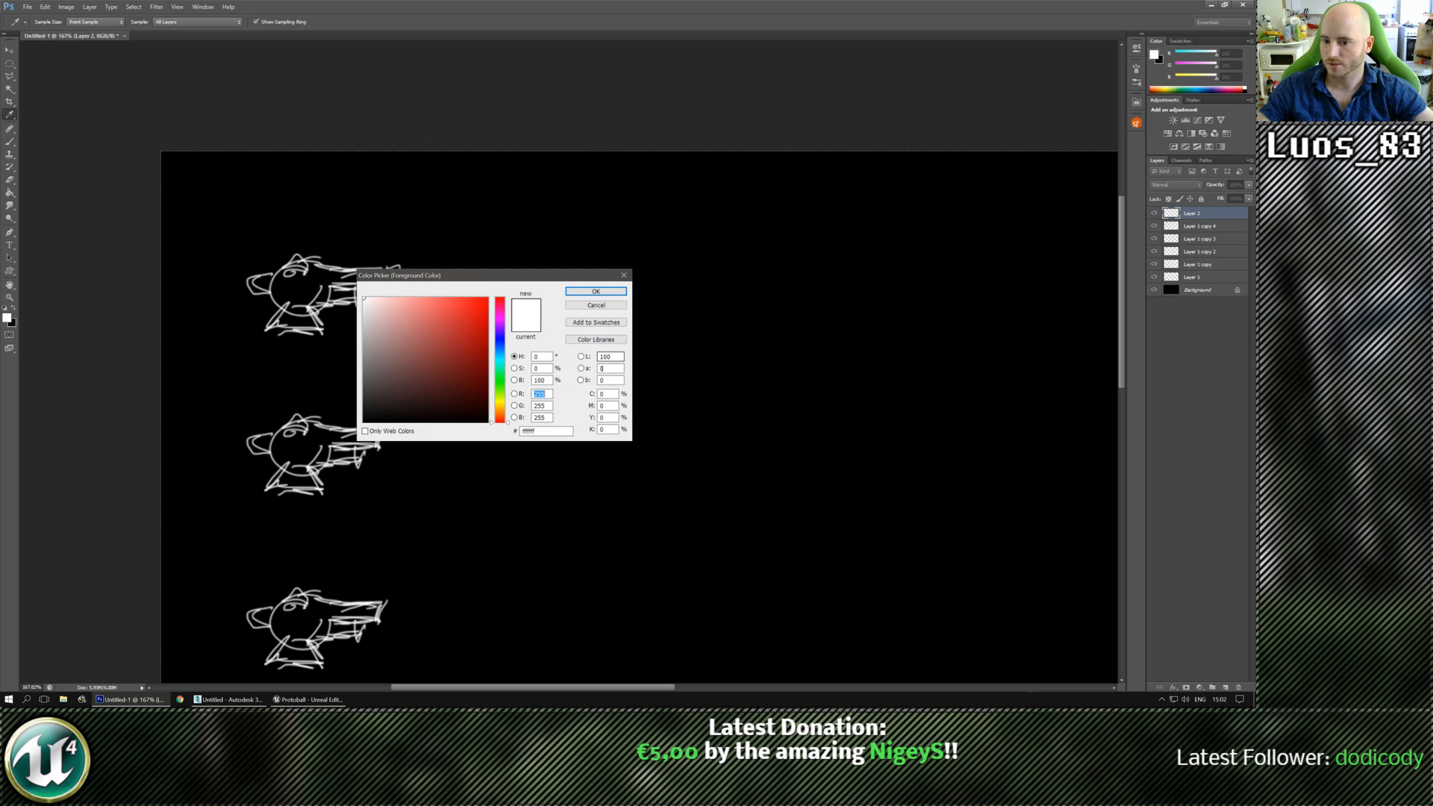
{"action": "left_click_drag", "start_coordinate": [500, 421], "coordinate": [501, 411]}
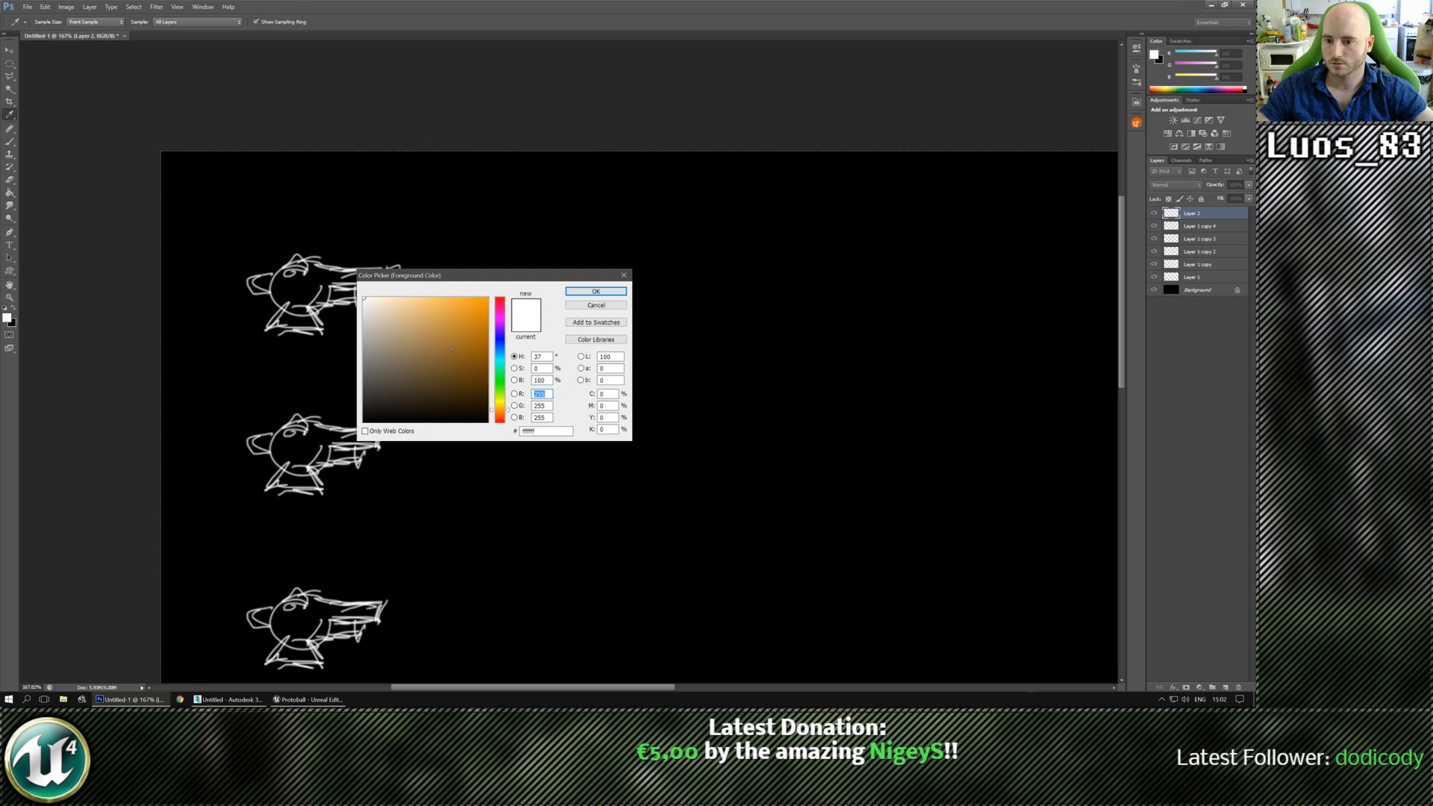
{"action": "left_click", "coordinate": [486, 298]}
{"action": "left_click", "coordinate": [596, 291]}
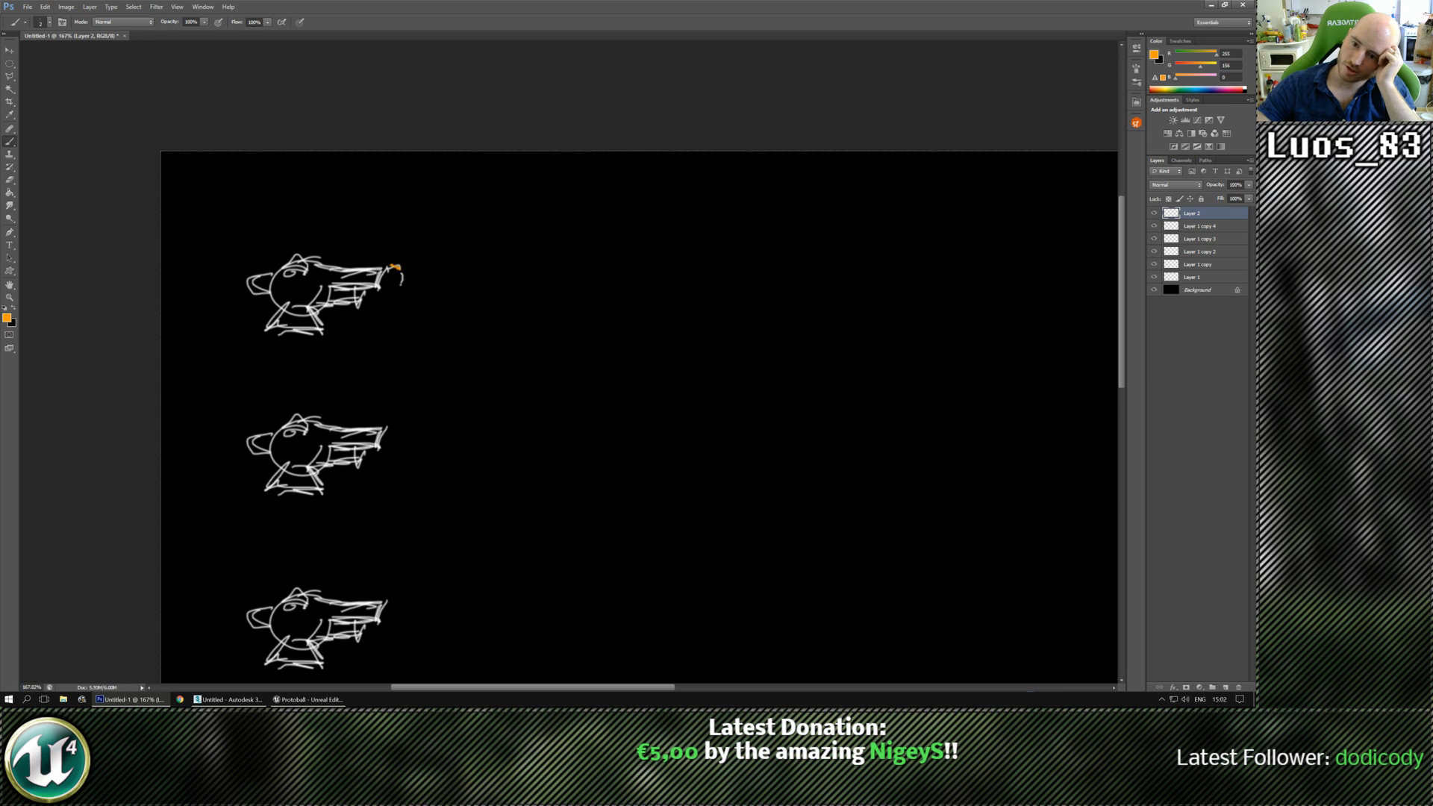
{"action": "left_click_drag", "start_coordinate": [396, 289], "coordinate": [400, 304]}
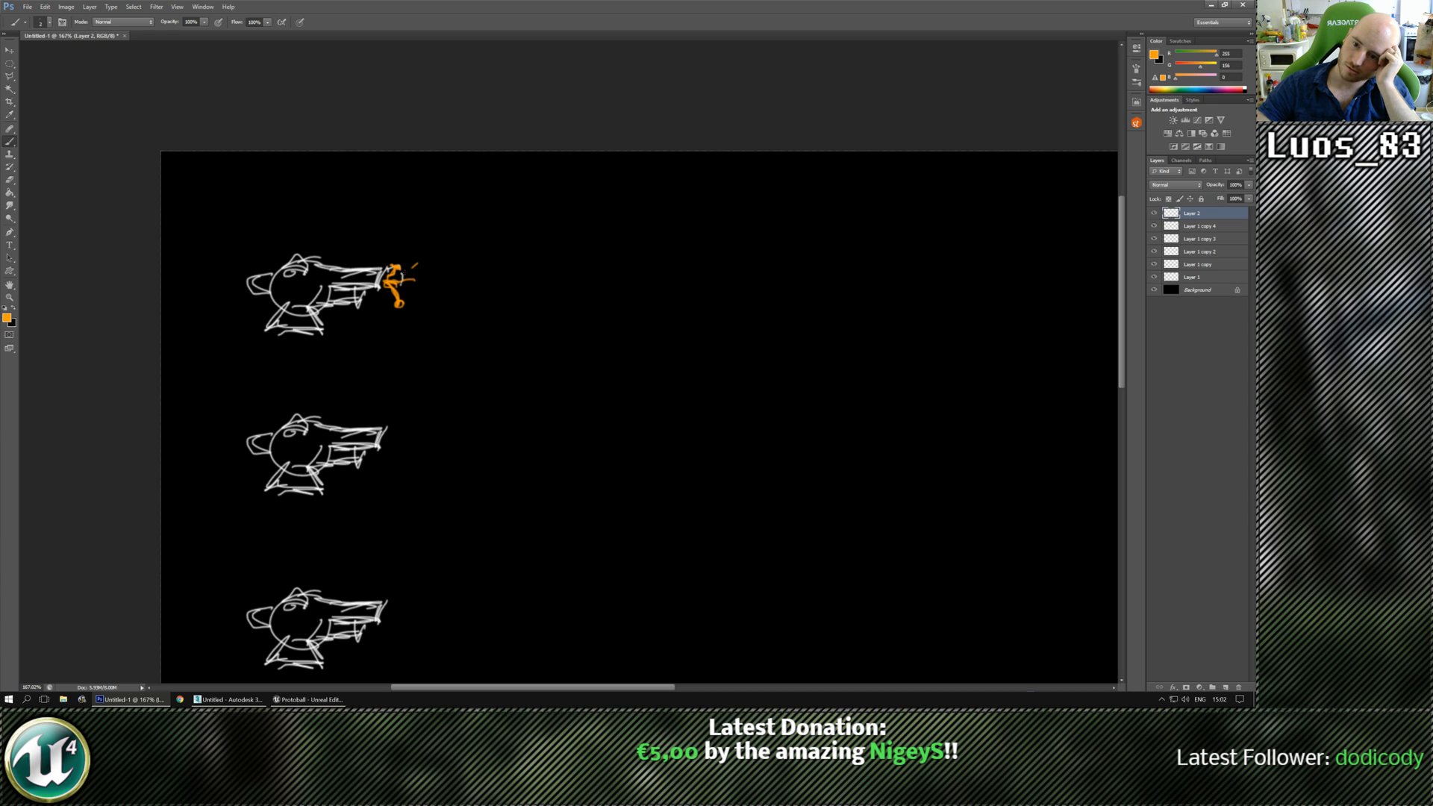
{"action": "left_click_drag", "start_coordinate": [391, 281], "coordinate": [417, 275]}
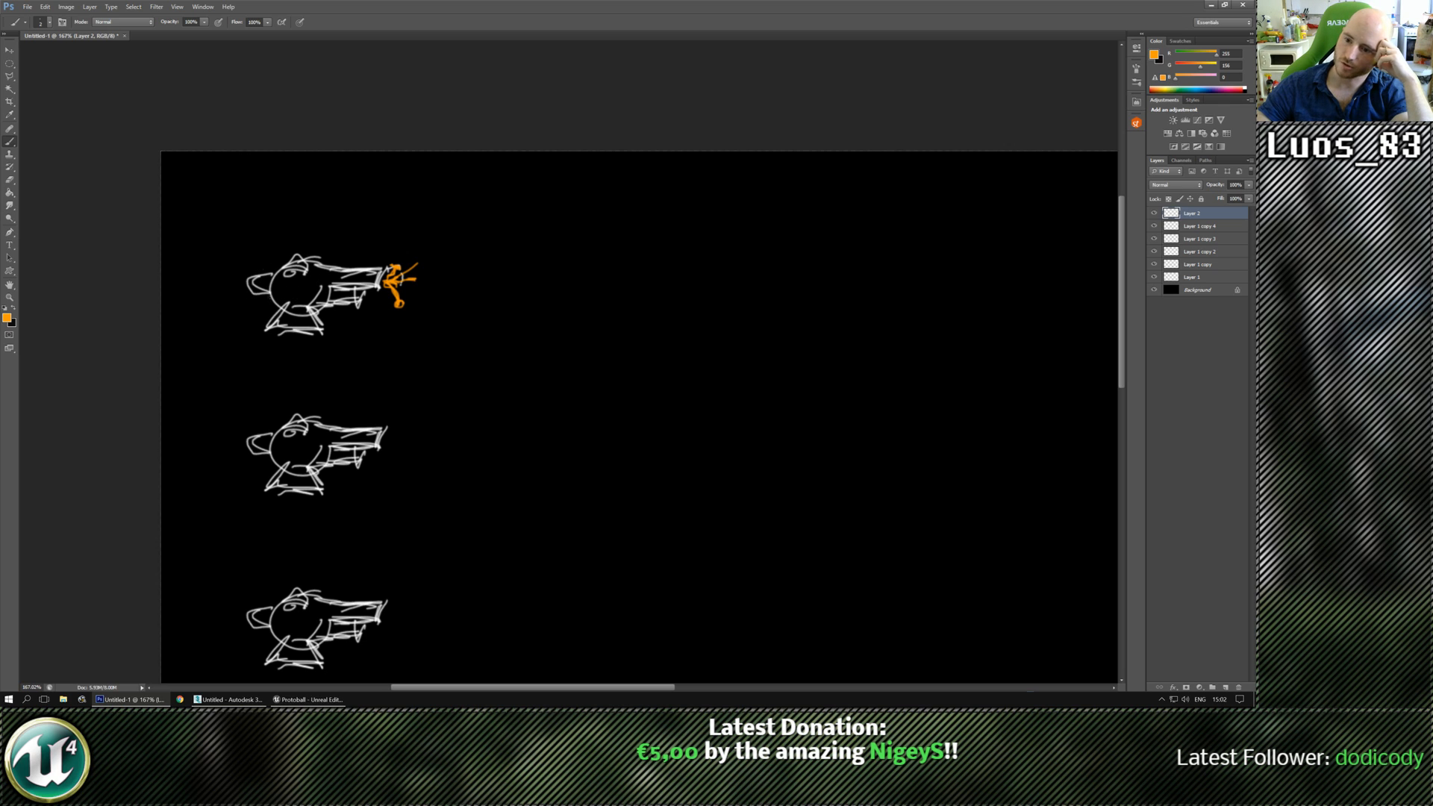
{"action": "mouse_move", "coordinate": [412, 259]}
{"action": "left_mouse_down"}
{"action": "mouse_move", "coordinate": [402, 266]}
{"action": "mouse_move", "coordinate": [446, 263]}
{"action": "mouse_move", "coordinate": [413, 289]}
{"action": "left_mouse_up"}
{"action": "mouse_move", "coordinate": [406, 300]}
{"action": "left_mouse_down"}
{"action": "mouse_move", "coordinate": [423, 319]}
{"action": "mouse_move", "coordinate": [387, 301]}
{"action": "left_mouse_up"}
{"action": "mouse_move", "coordinate": [389, 246]}
{"action": "left_mouse_down"}
{"action": "mouse_move", "coordinate": [425, 278]}
{"action": "mouse_move", "coordinate": [431, 247]}
{"action": "left_mouse_up"}
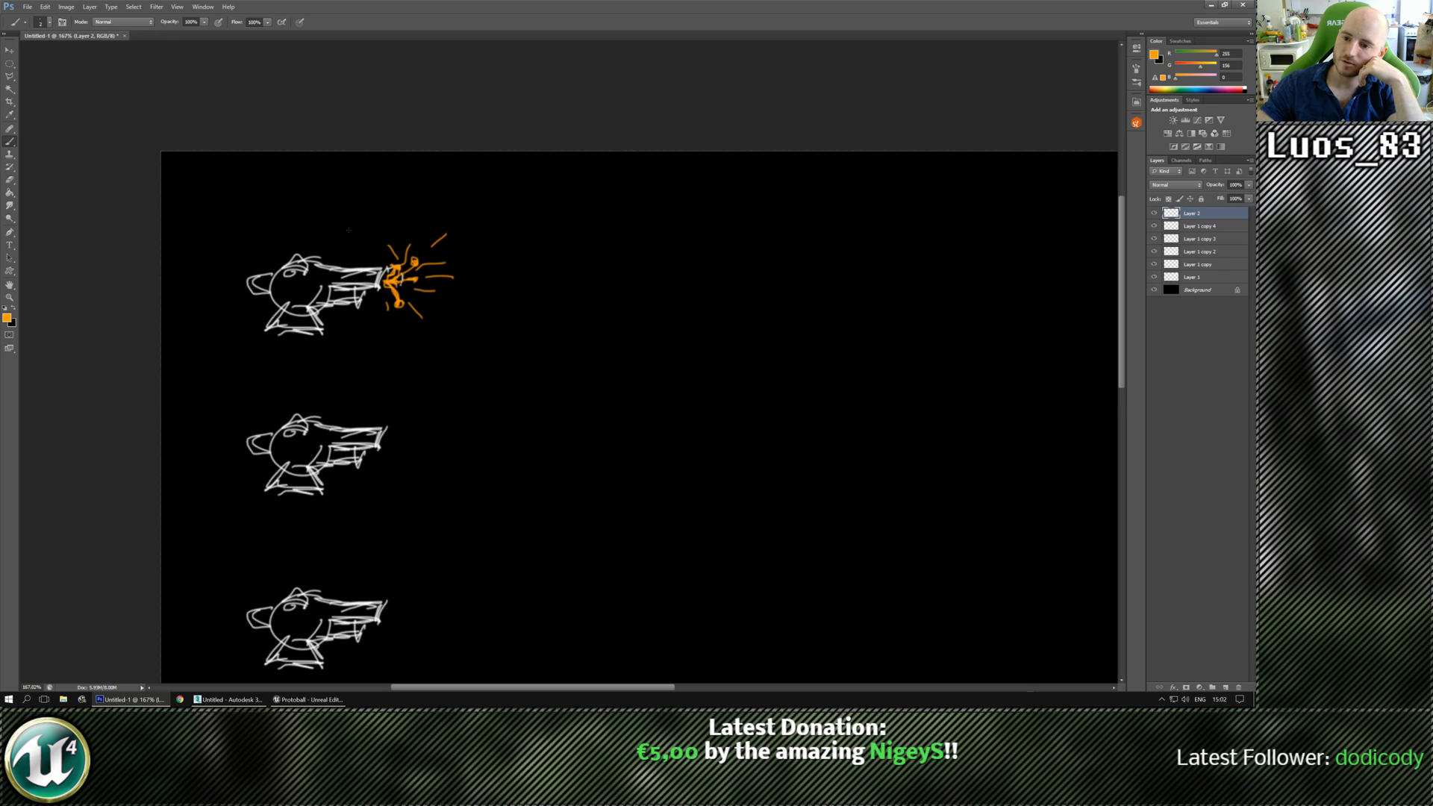
{"action": "left_click_drag", "start_coordinate": [364, 218], "coordinate": [415, 271]}
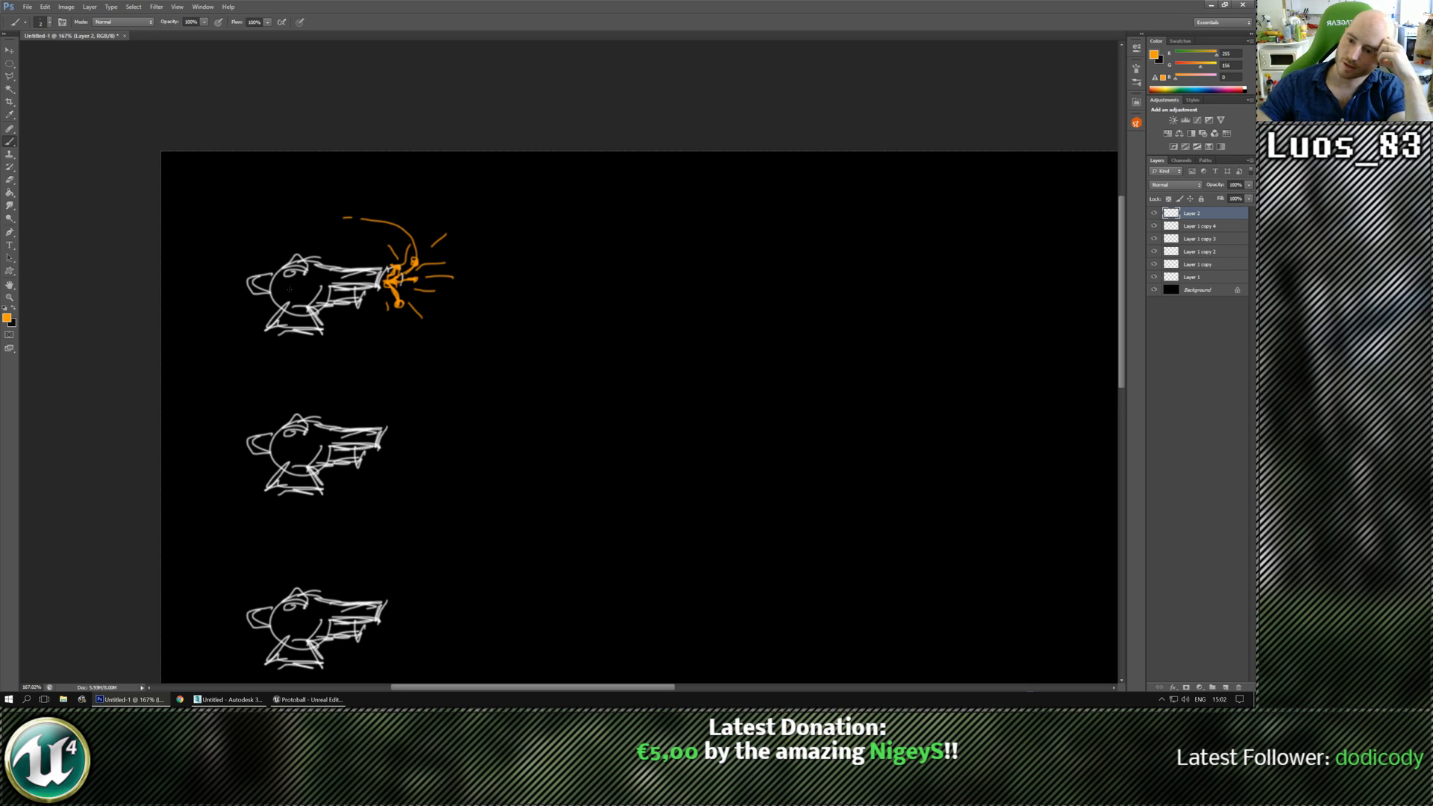
Add two orange spots on the top turret's body and an orange line sloping outward from each side of its base.
{"action": "left_click_drag", "start_coordinate": [288, 284], "coordinate": [302, 270]}
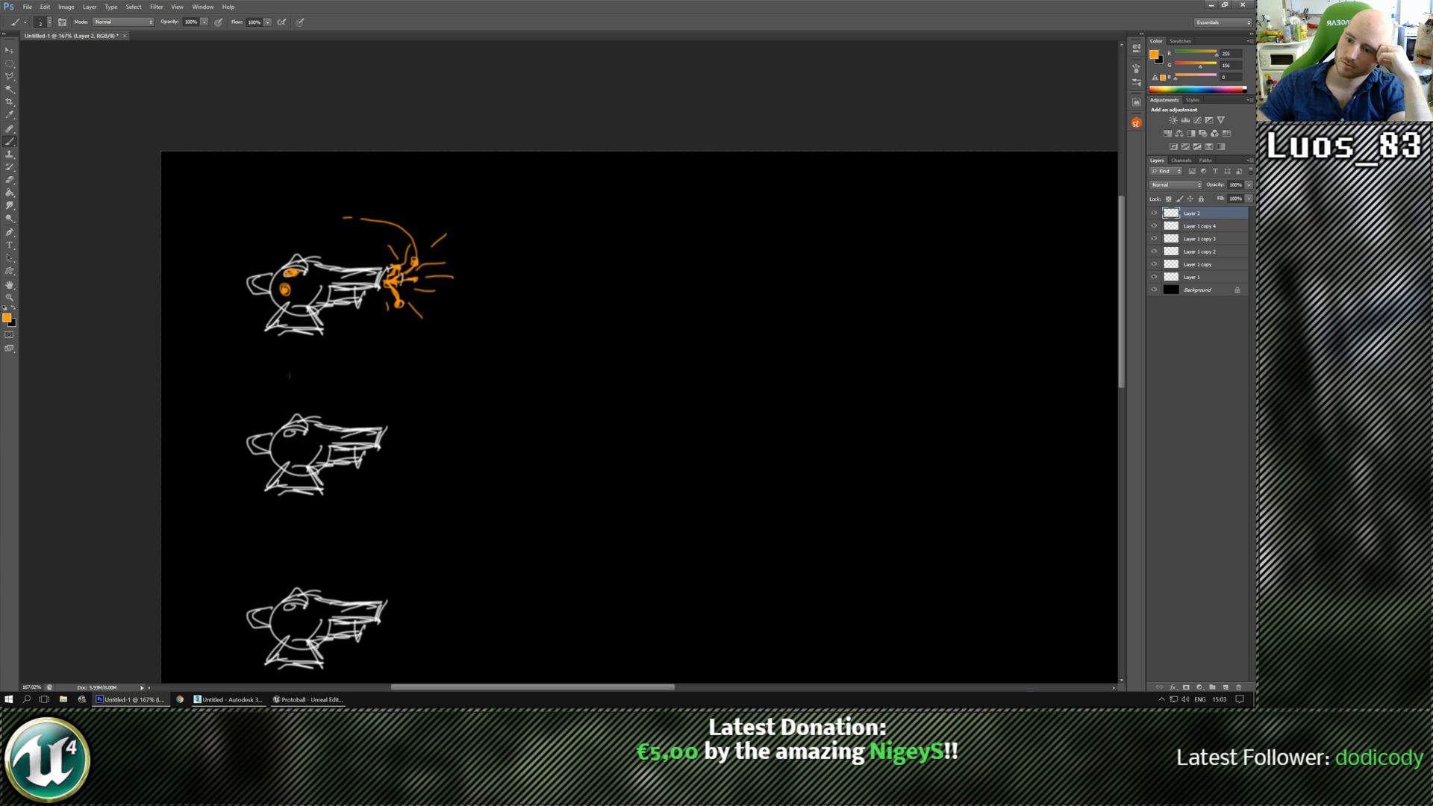
{"action": "left_click_drag", "start_coordinate": [283, 303], "coordinate": [216, 339]}
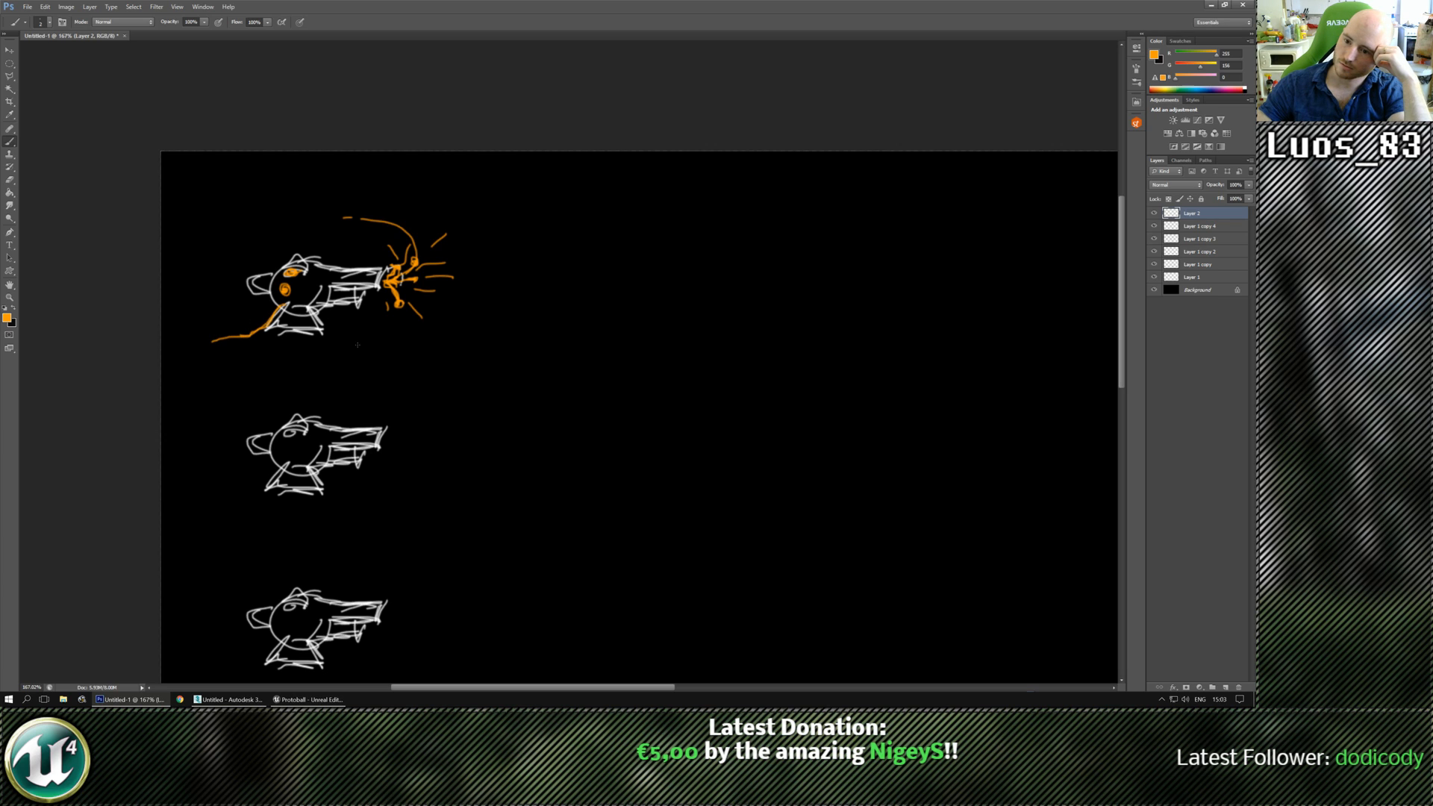
{"action": "left_click_drag", "start_coordinate": [320, 313], "coordinate": [360, 340]}
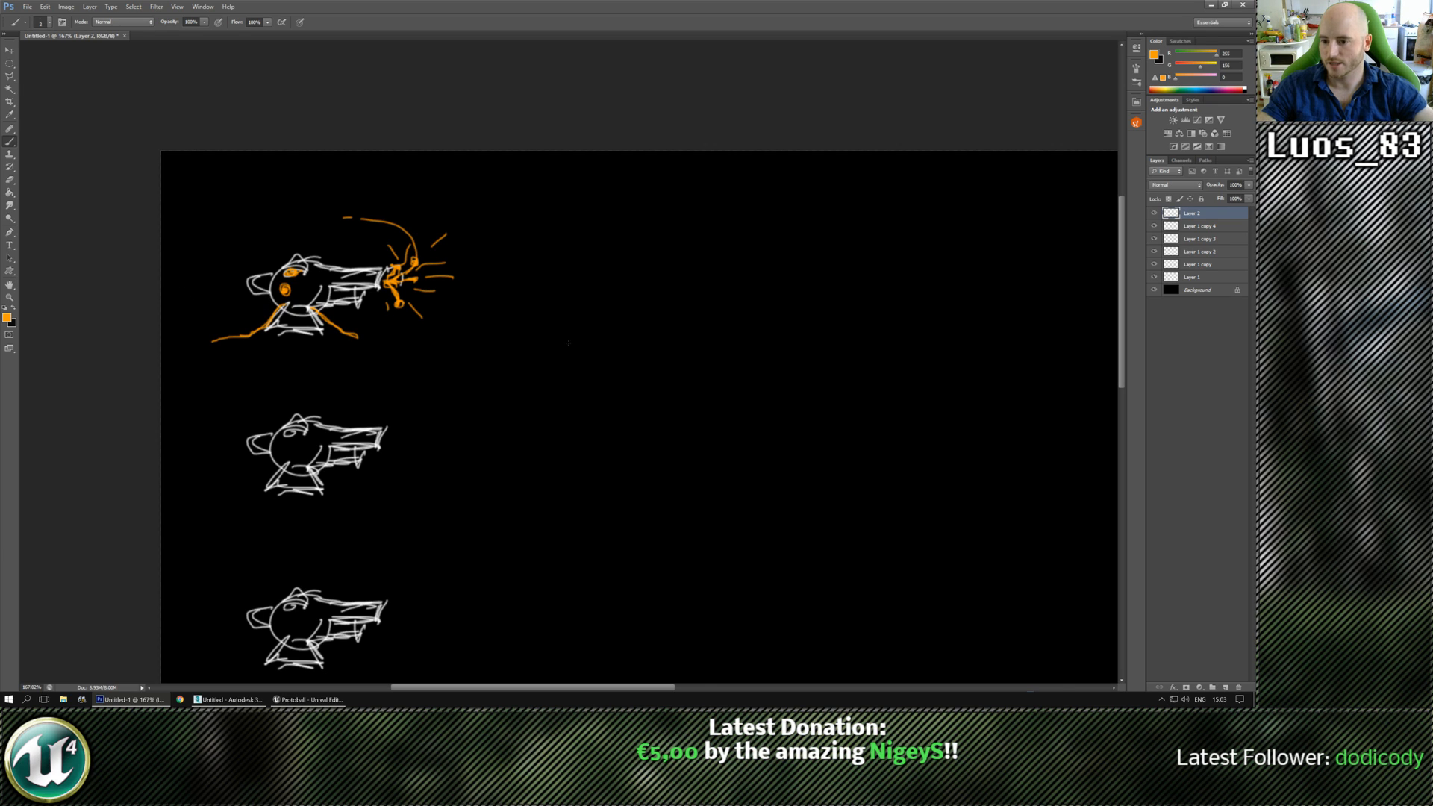
Set the foreground colour to bright green and trace over the orange base lines and body spots of the top turret.
{"action": "mouse_move", "coordinate": [507, 430]}
{"action": "left_mouse_down"}
{"action": "mouse_move", "coordinate": [461, 419]}
{"action": "mouse_move", "coordinate": [437, 303]}
{"action": "left_mouse_up"}
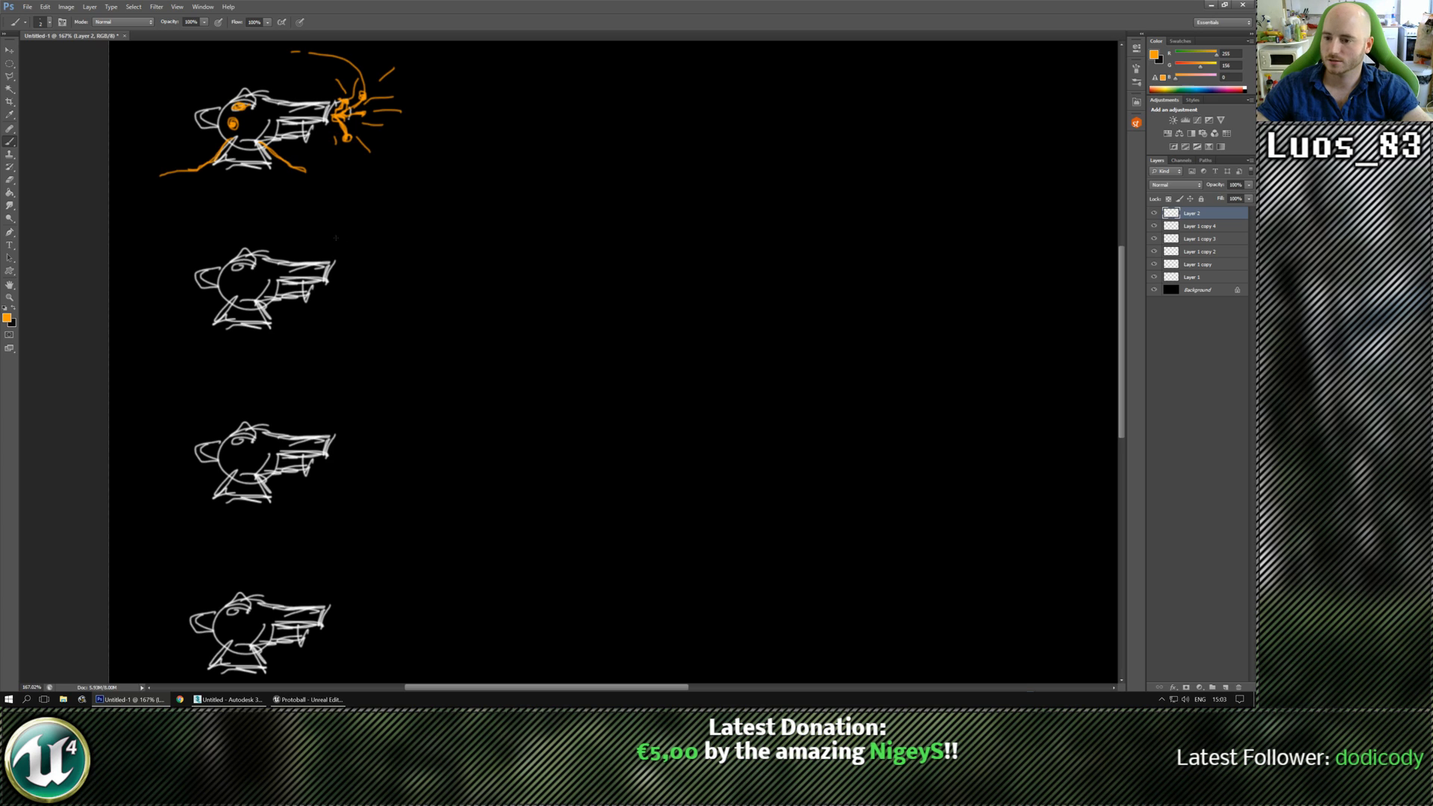
{"action": "left_click", "coordinate": [7, 318]}
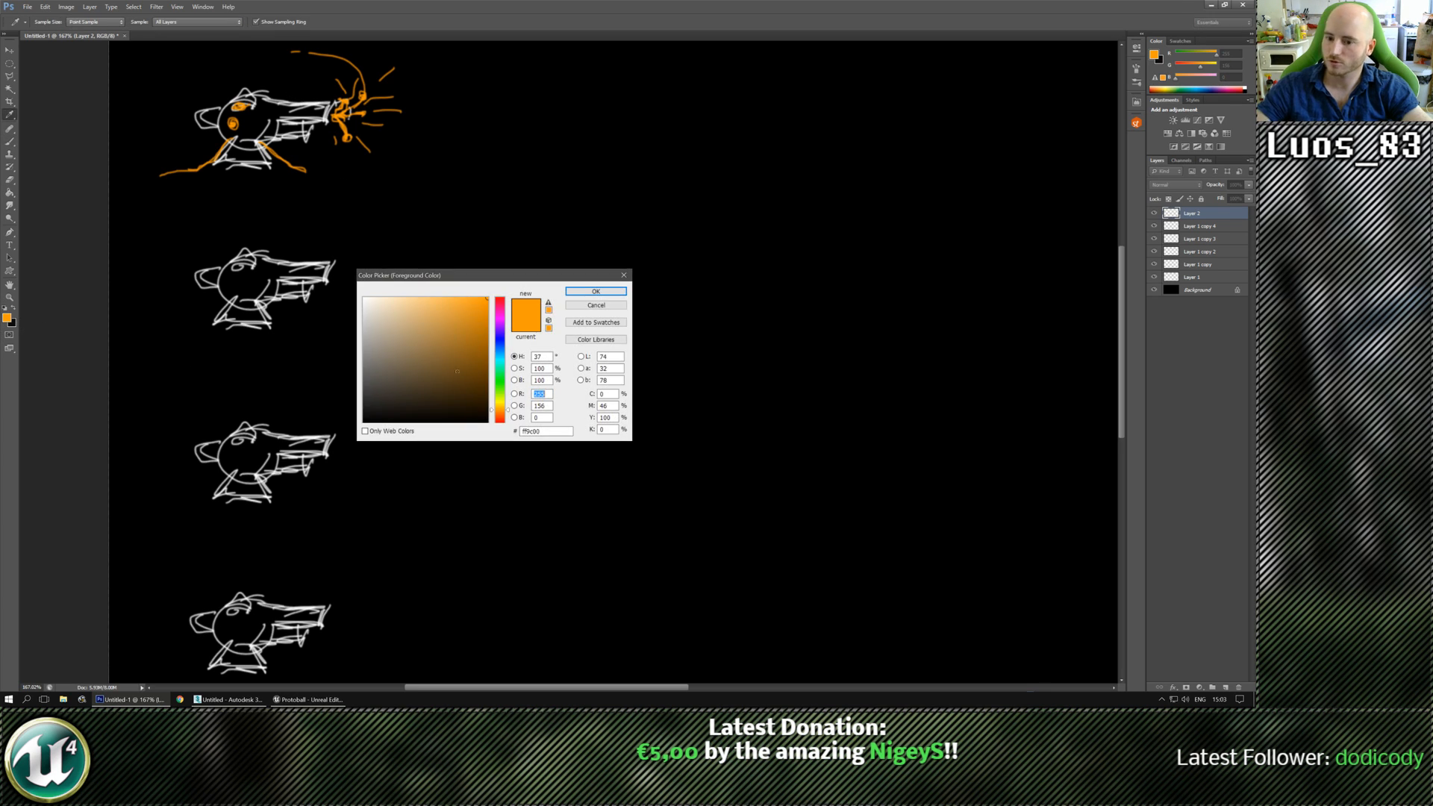
{"action": "type", "text": "0"}
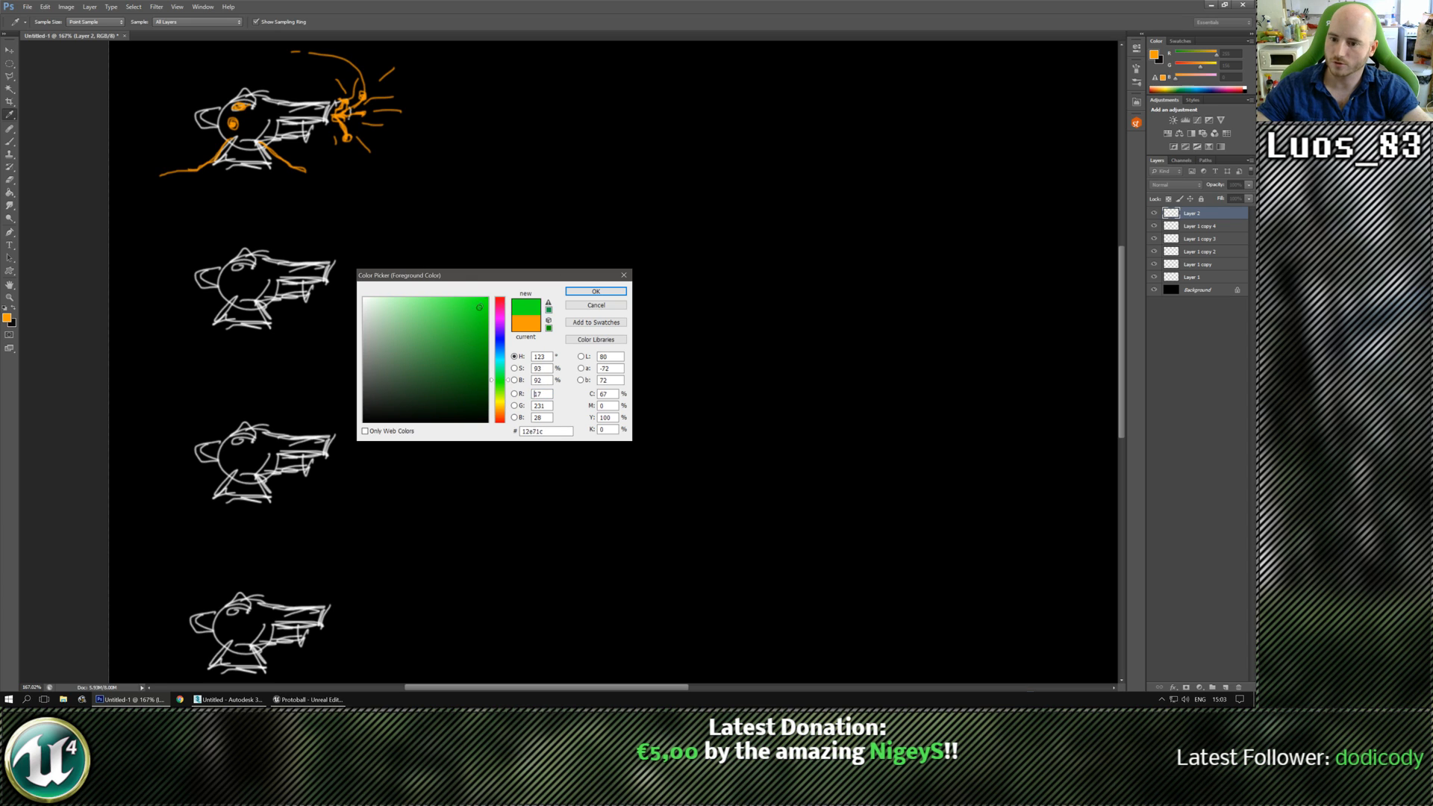
{"action": "left_click", "coordinate": [575, 291]}
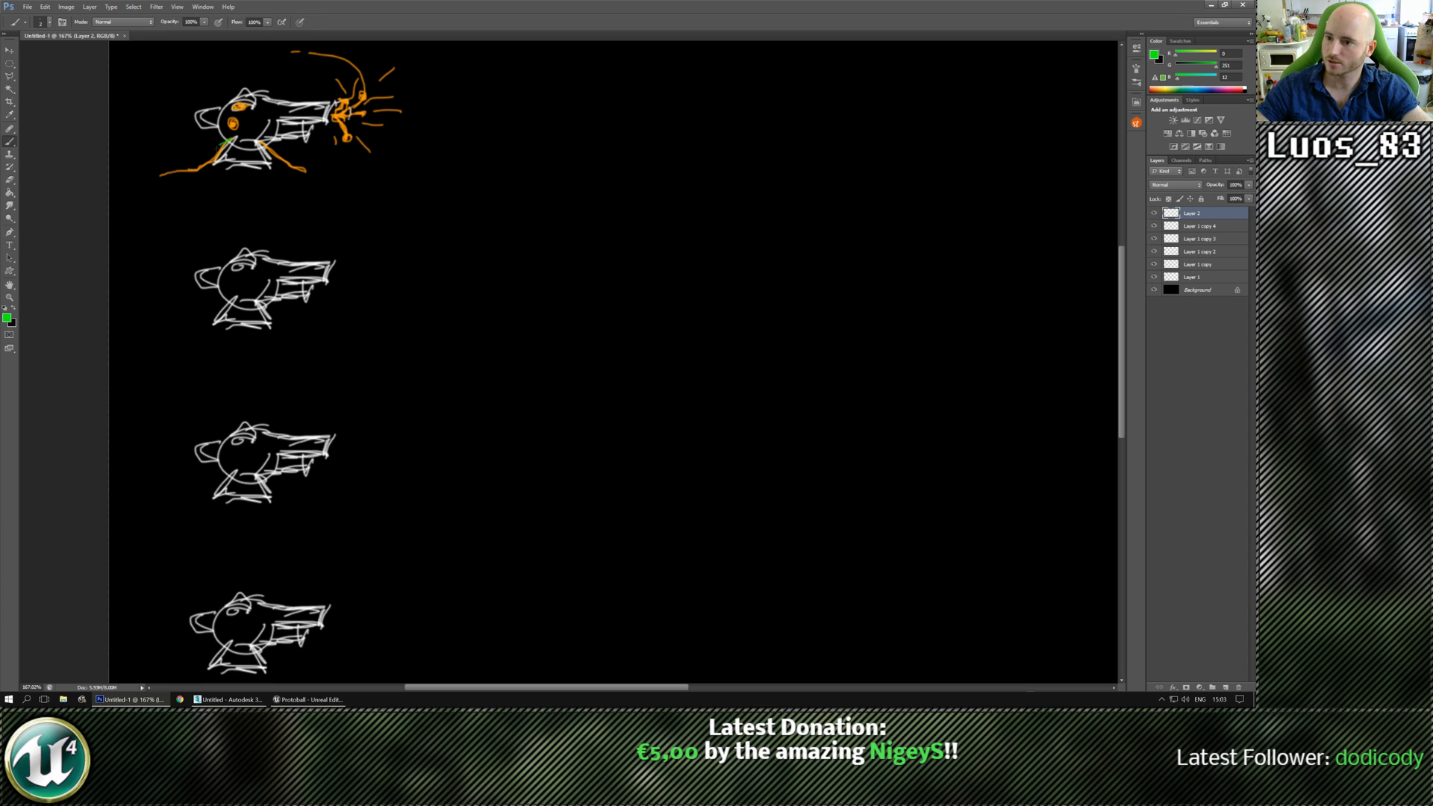
{"action": "mouse_move", "coordinate": [221, 142]}
{"action": "left_mouse_down"}
{"action": "mouse_move", "coordinate": [186, 173]}
{"action": "mouse_move", "coordinate": [153, 177]}
{"action": "mouse_move", "coordinate": [193, 171]}
{"action": "left_mouse_up"}
{"action": "mouse_move", "coordinate": [260, 140]}
{"action": "left_mouse_down"}
{"action": "mouse_move", "coordinate": [306, 172]}
{"action": "mouse_move", "coordinate": [224, 128]}
{"action": "mouse_move", "coordinate": [239, 120]}
{"action": "left_mouse_up"}
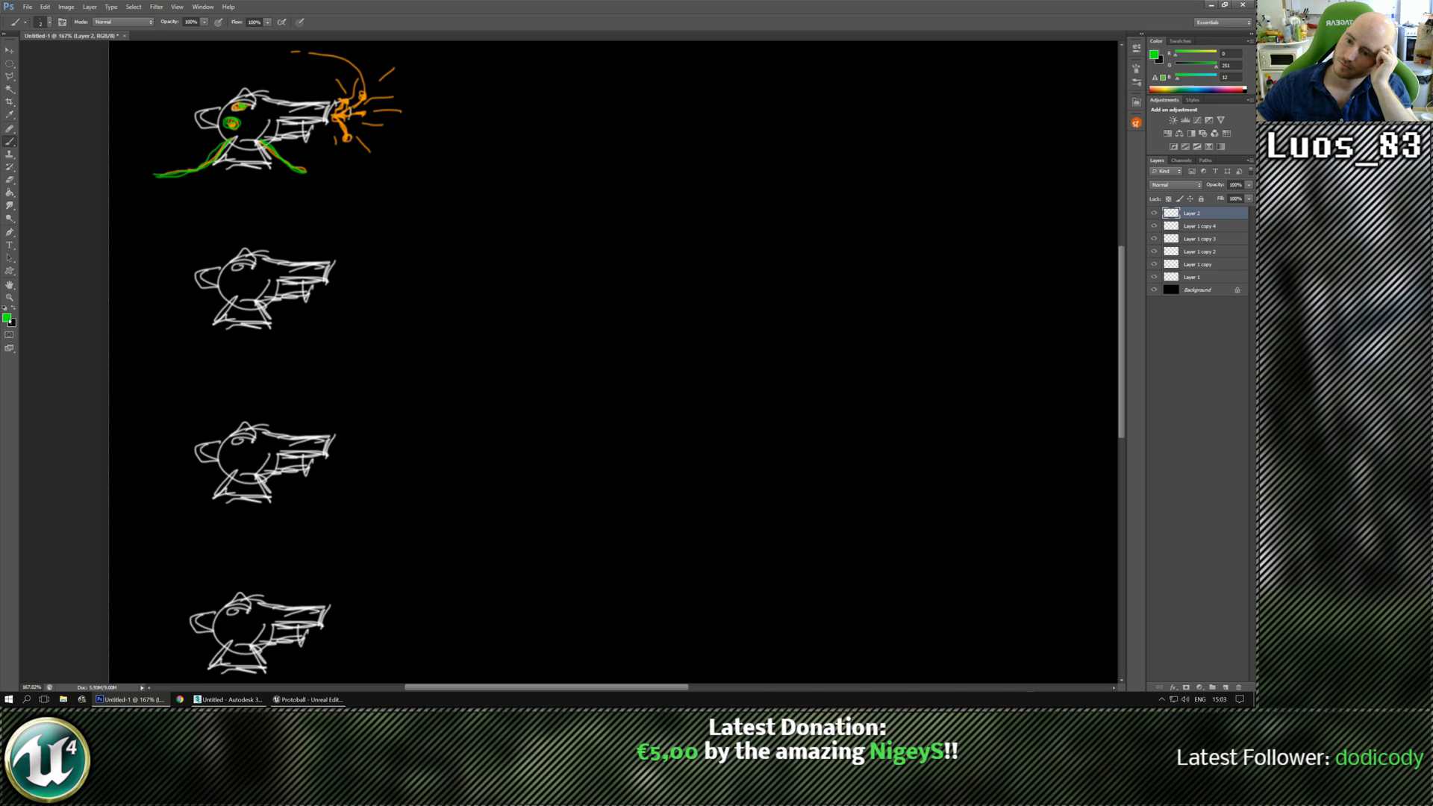
Draw green base lines, a small cluster at the barrel tip and an arrow pointing into it on the second turret.
{"action": "mouse_move", "coordinate": [221, 308]}
{"action": "left_mouse_down"}
{"action": "mouse_move", "coordinate": [191, 330]}
{"action": "mouse_move", "coordinate": [297, 340]}
{"action": "left_mouse_up"}
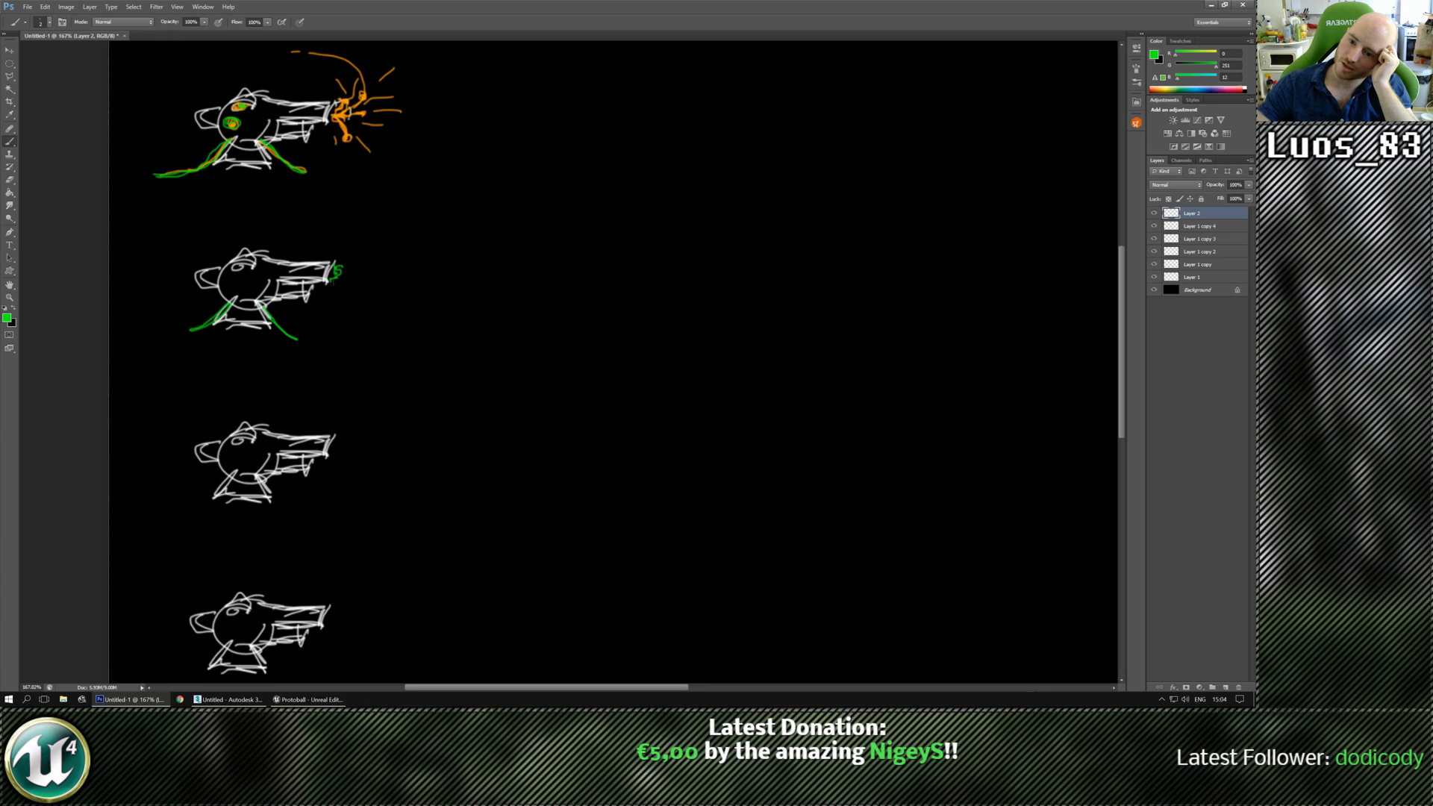
{"action": "mouse_move", "coordinate": [334, 281]}
{"action": "left_mouse_down"}
{"action": "mouse_move", "coordinate": [340, 263]}
{"action": "mouse_move", "coordinate": [341, 285]}
{"action": "left_mouse_up"}
{"action": "left_click_drag", "start_coordinate": [377, 275], "coordinate": [355, 272]}
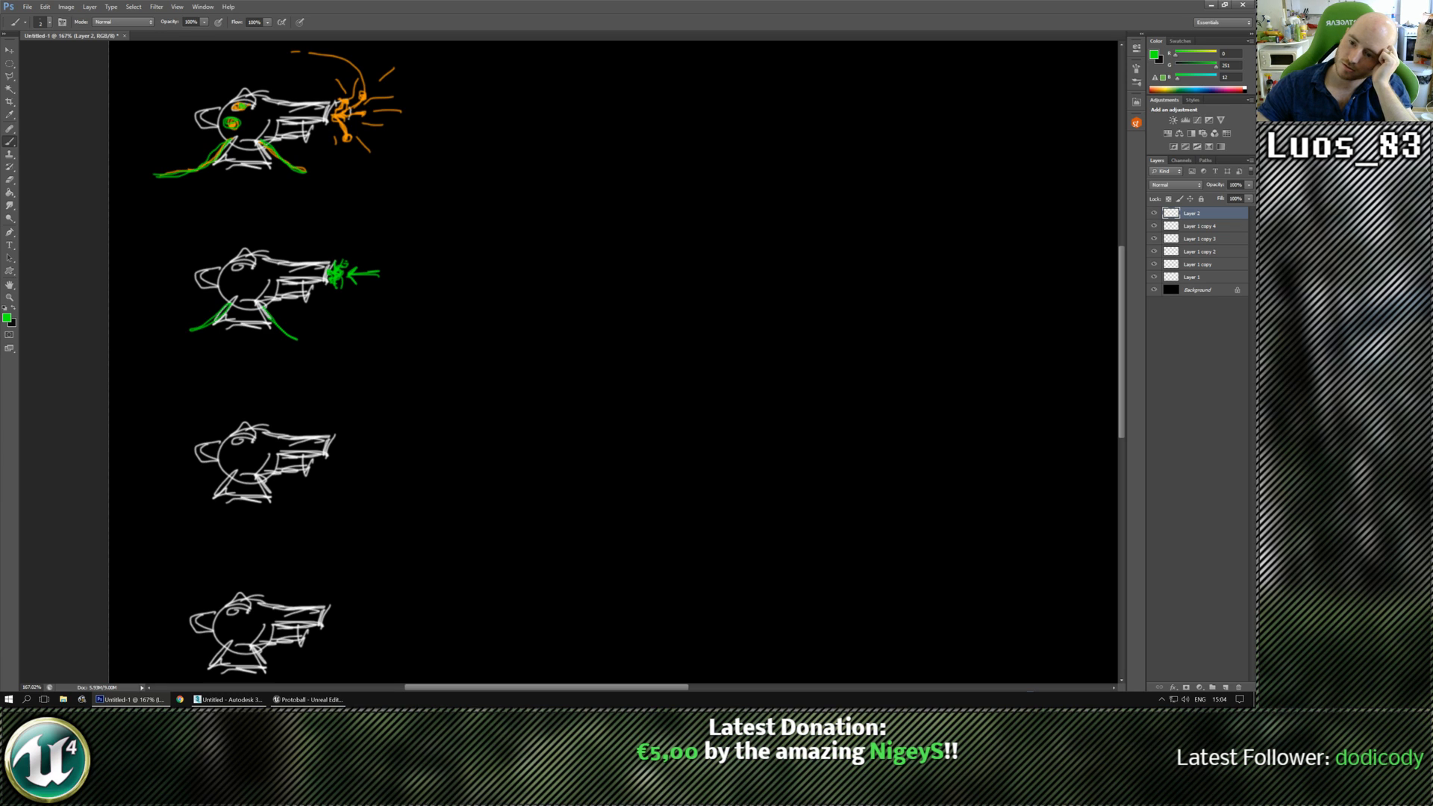
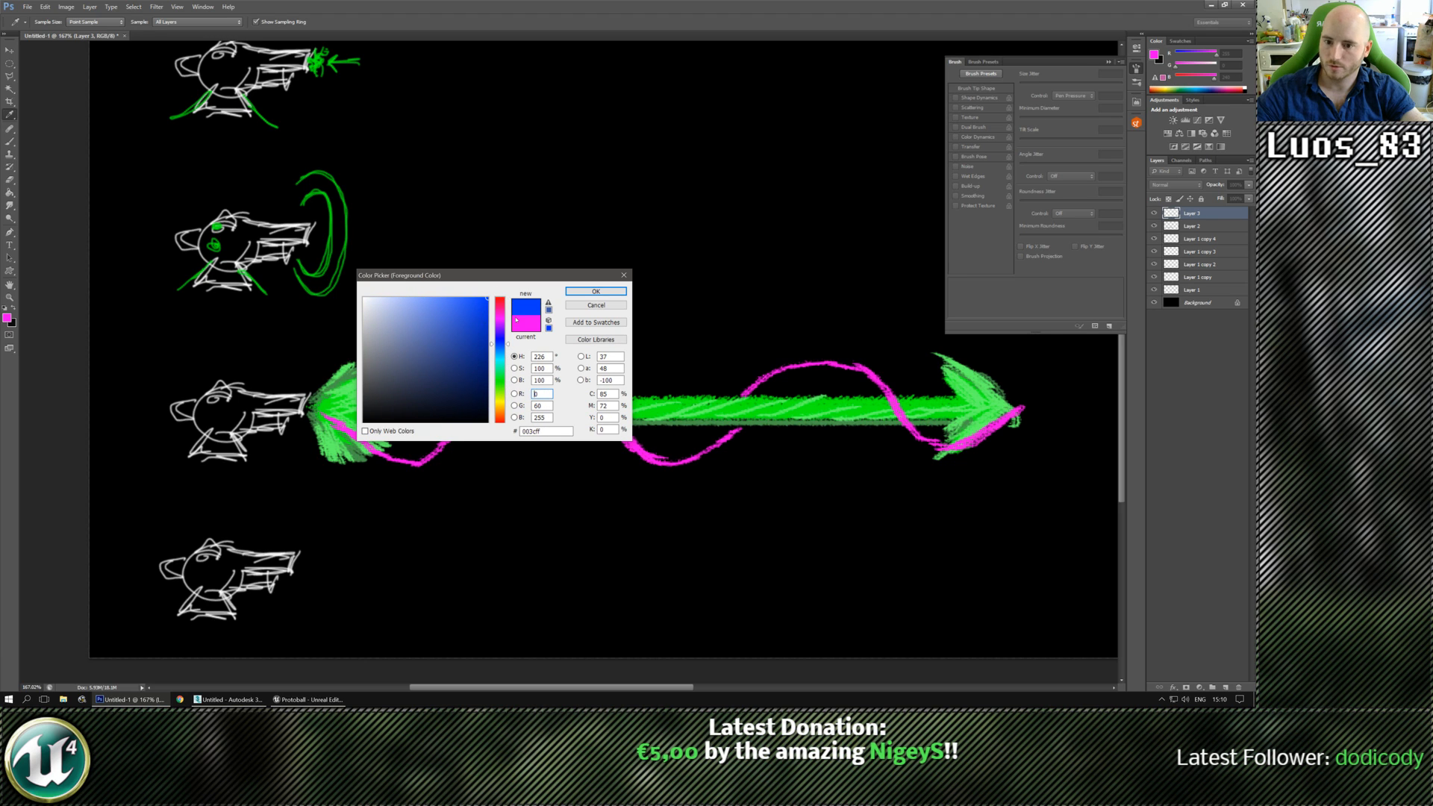
Set the foreground colour to blue (#003cff) and draw a wave winding around the green beam, crossing the magenta one.
{"action": "left_click", "coordinate": [596, 292]}
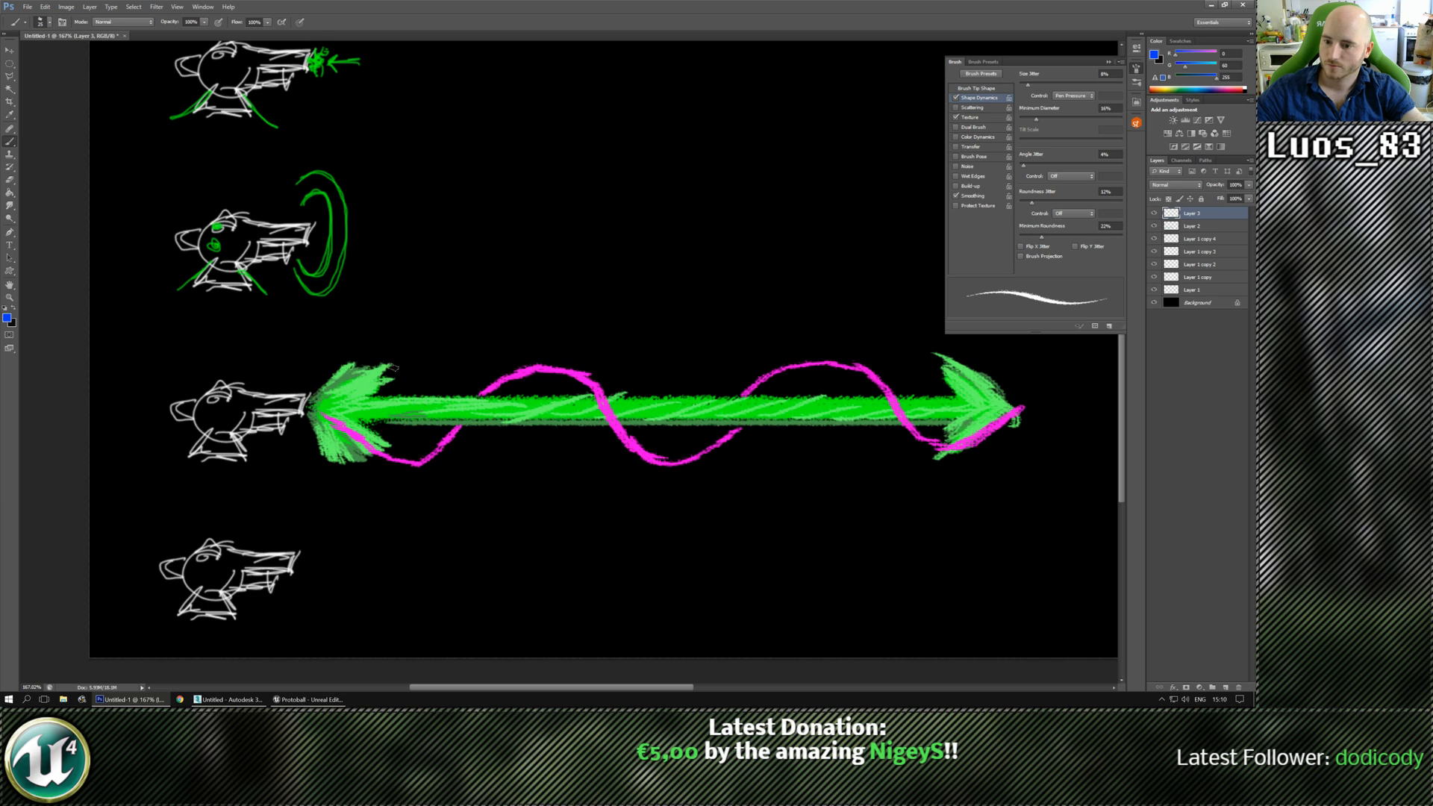
{"action": "mouse_move", "coordinate": [370, 364]}
{"action": "left_mouse_down"}
{"action": "mouse_move", "coordinate": [427, 366]}
{"action": "mouse_move", "coordinate": [506, 474]}
{"action": "mouse_move", "coordinate": [541, 462]}
{"action": "mouse_move", "coordinate": [652, 362]}
{"action": "mouse_move", "coordinate": [730, 396]}
{"action": "mouse_move", "coordinate": [774, 455]}
{"action": "mouse_move", "coordinate": [821, 466]}
{"action": "mouse_move", "coordinate": [933, 363]}
{"action": "mouse_move", "coordinate": [1001, 394]}
{"action": "left_mouse_up"}
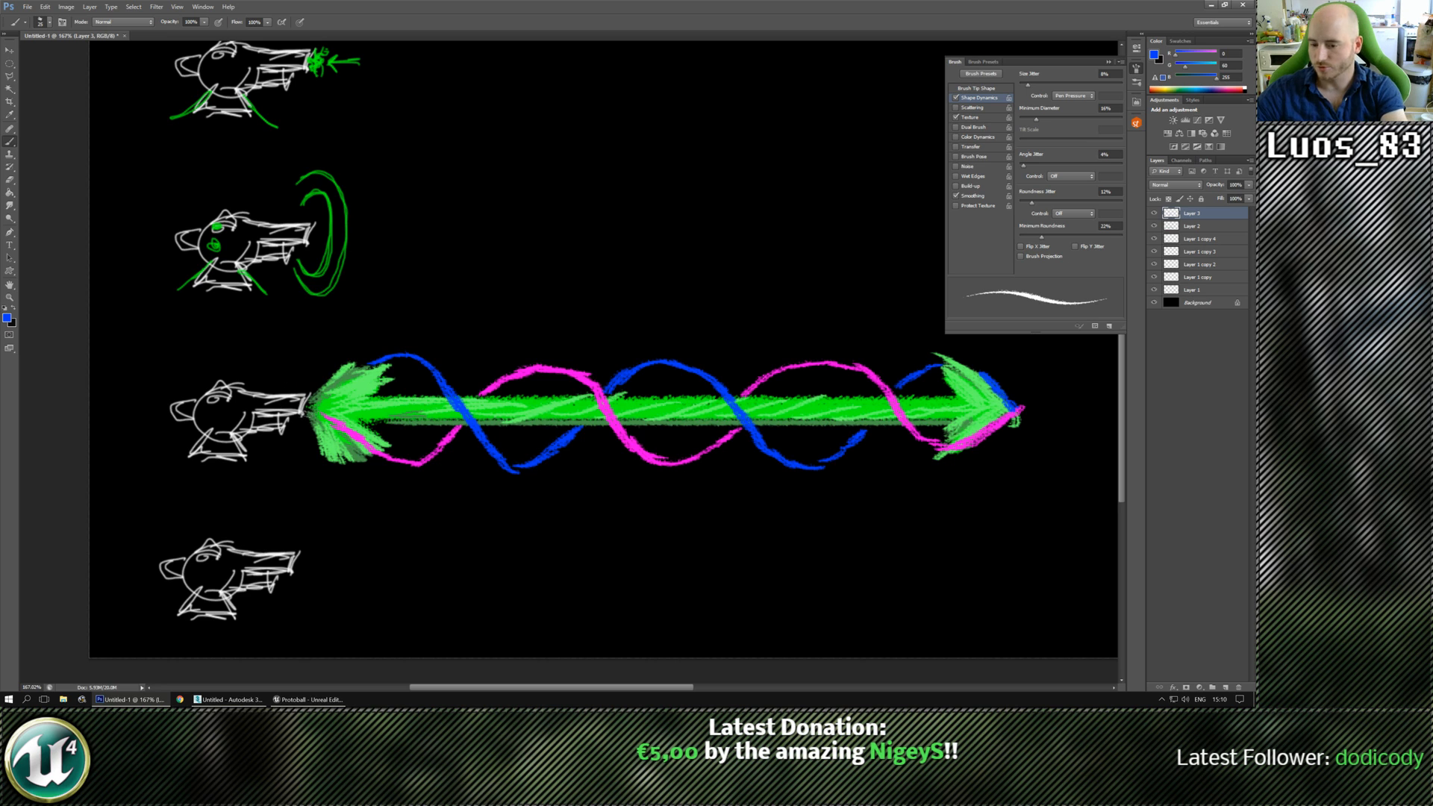
Set the foreground colour to red and draw a large open ring around the beam's start at the fourth turret's barrel.
{"action": "left_click", "coordinate": [8, 319]}
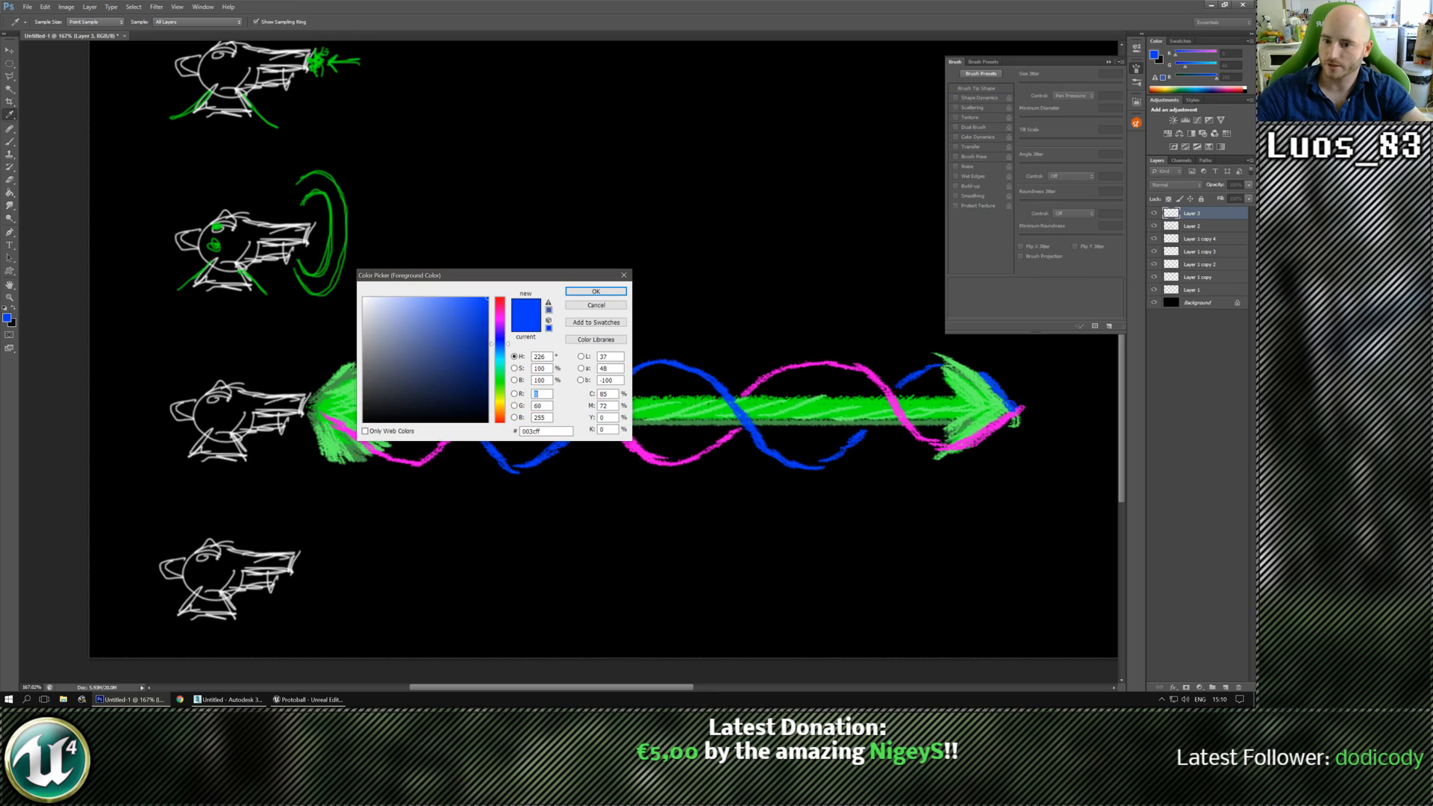
{"action": "left_click_drag", "start_coordinate": [490, 391], "coordinate": [496, 423]}
{"action": "left_click", "coordinate": [596, 291]}
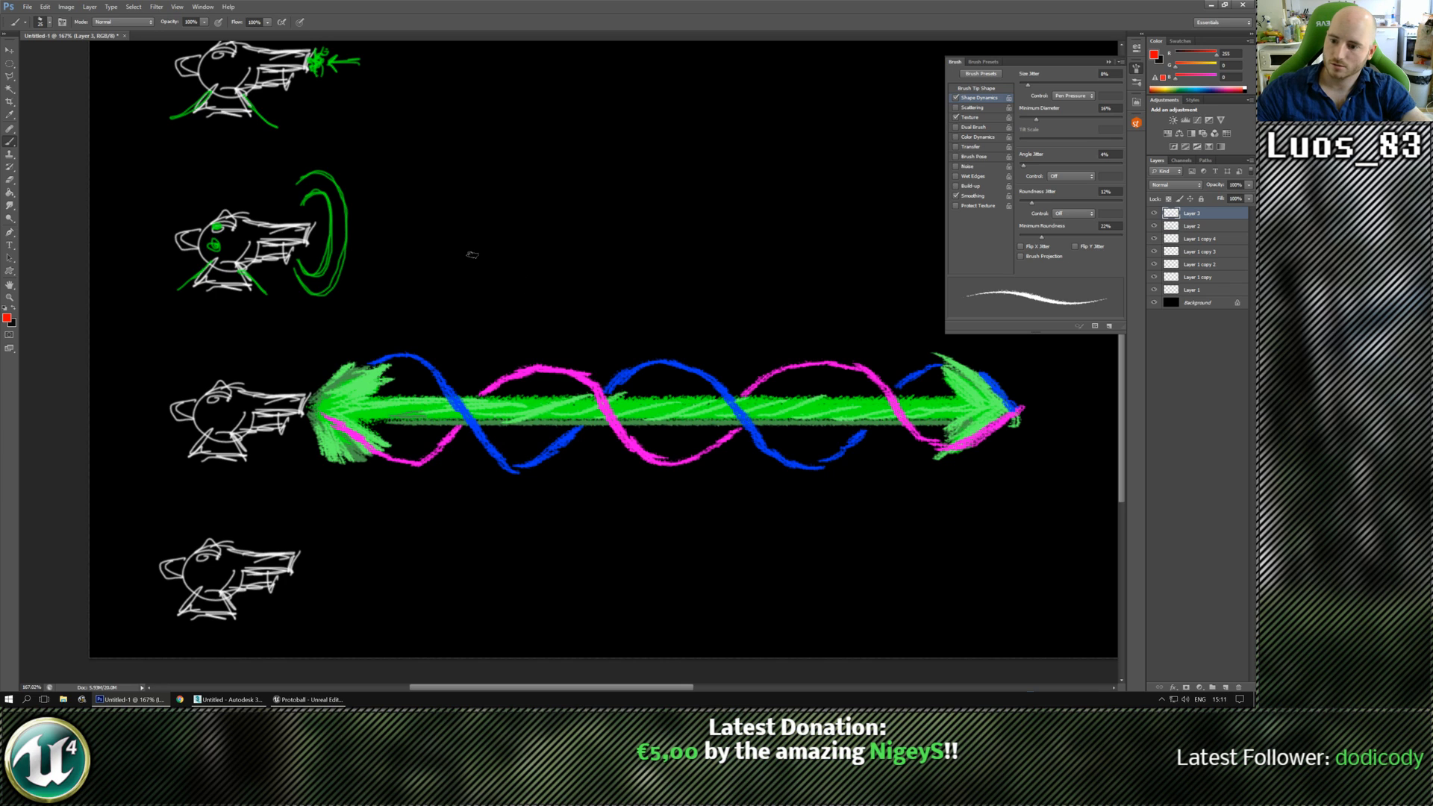
{"action": "mouse_move", "coordinate": [281, 355]}
{"action": "left_mouse_down"}
{"action": "mouse_move", "coordinate": [325, 324]}
{"action": "mouse_move", "coordinate": [344, 414]}
{"action": "mouse_move", "coordinate": [299, 502]}
{"action": "mouse_move", "coordinate": [328, 489]}
{"action": "mouse_move", "coordinate": [348, 373]}
{"action": "left_mouse_up"}
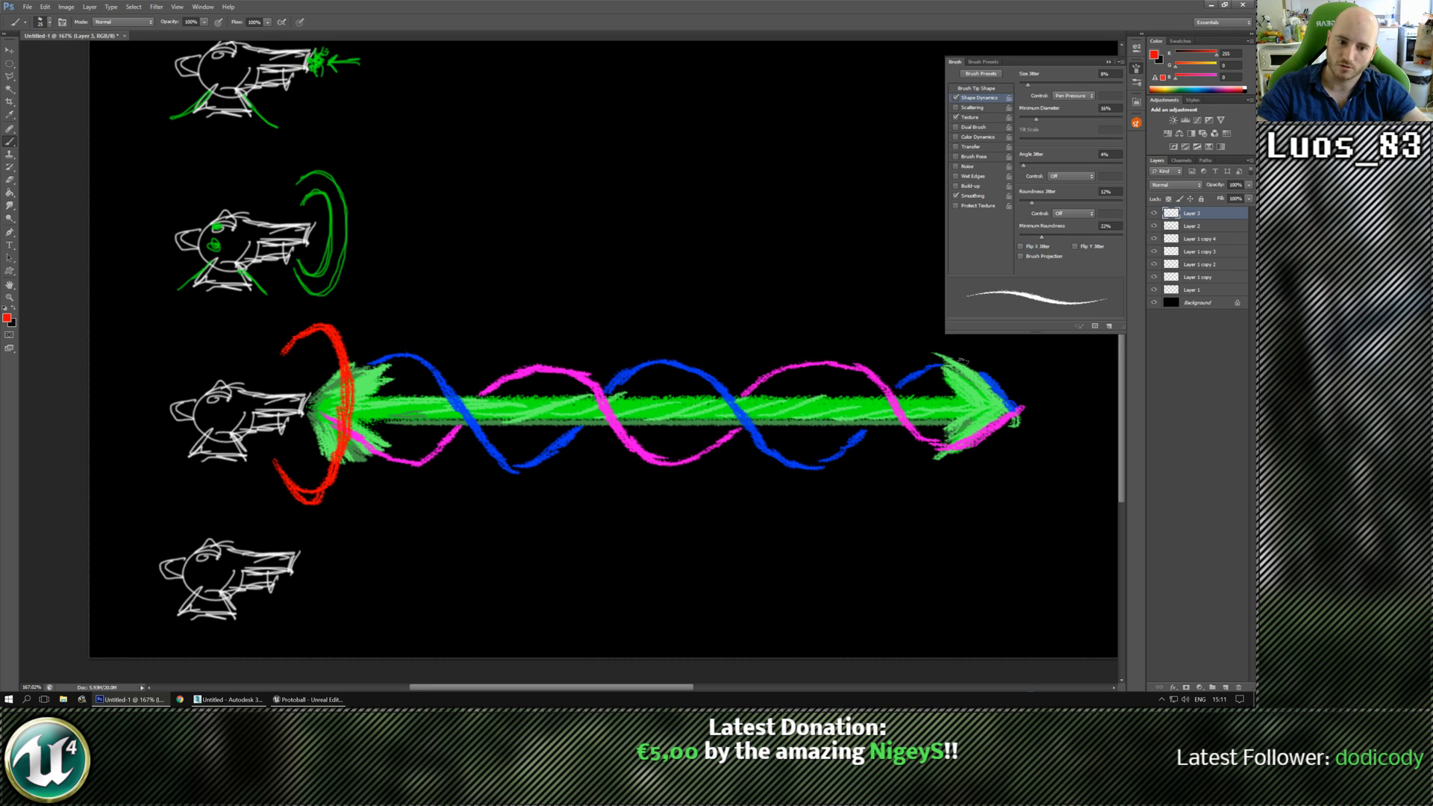
Draw a small red arc past the beam's tip, a medium one at the arrowhead and a large one farther back along the beam.
{"action": "left_click_drag", "start_coordinate": [928, 368], "coordinate": [599, 332]}
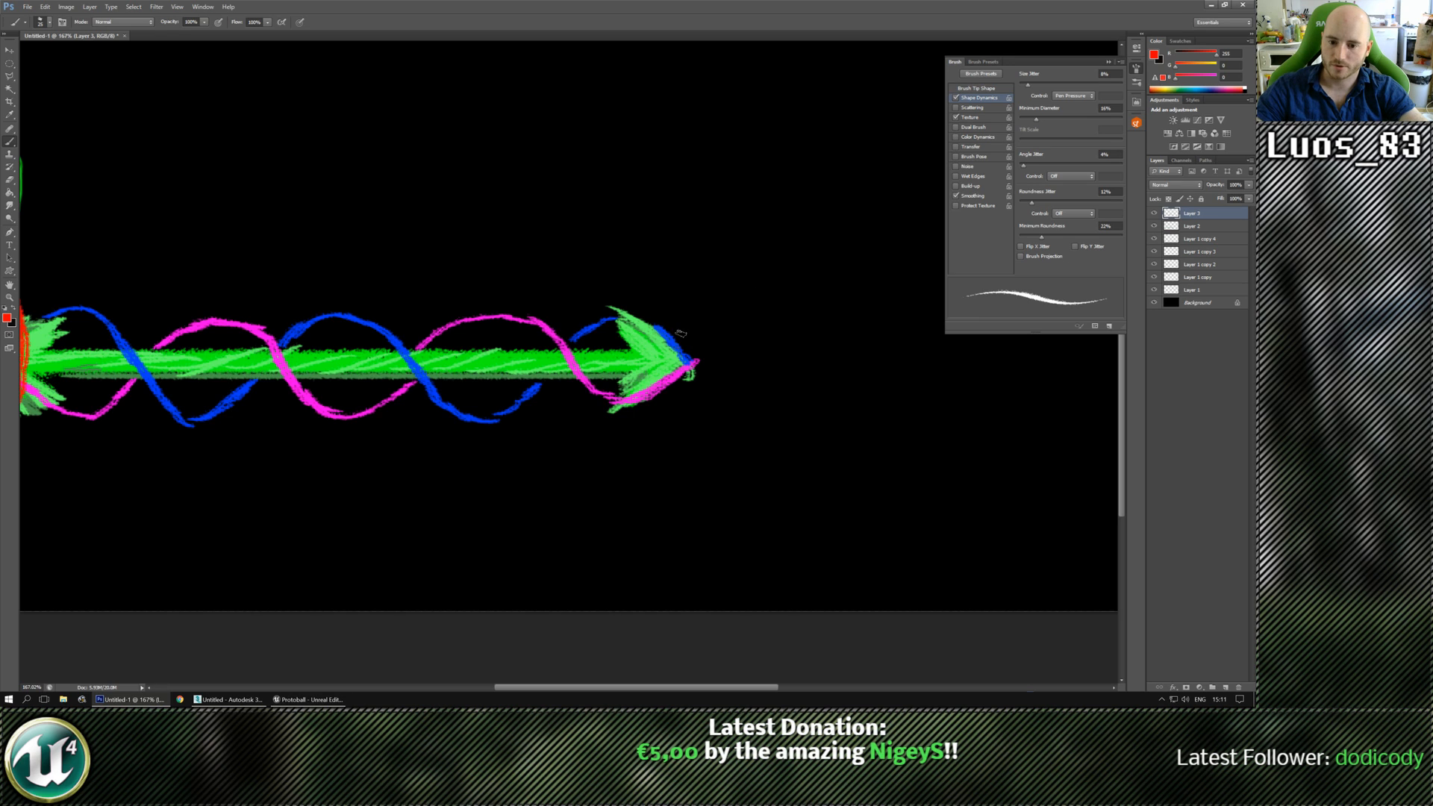
{"action": "mouse_move", "coordinate": [684, 334]}
{"action": "left_mouse_down"}
{"action": "mouse_move", "coordinate": [709, 365]}
{"action": "mouse_move", "coordinate": [683, 396]}
{"action": "mouse_move", "coordinate": [715, 359]}
{"action": "mouse_move", "coordinate": [698, 332]}
{"action": "mouse_move", "coordinate": [690, 401]}
{"action": "left_mouse_up"}
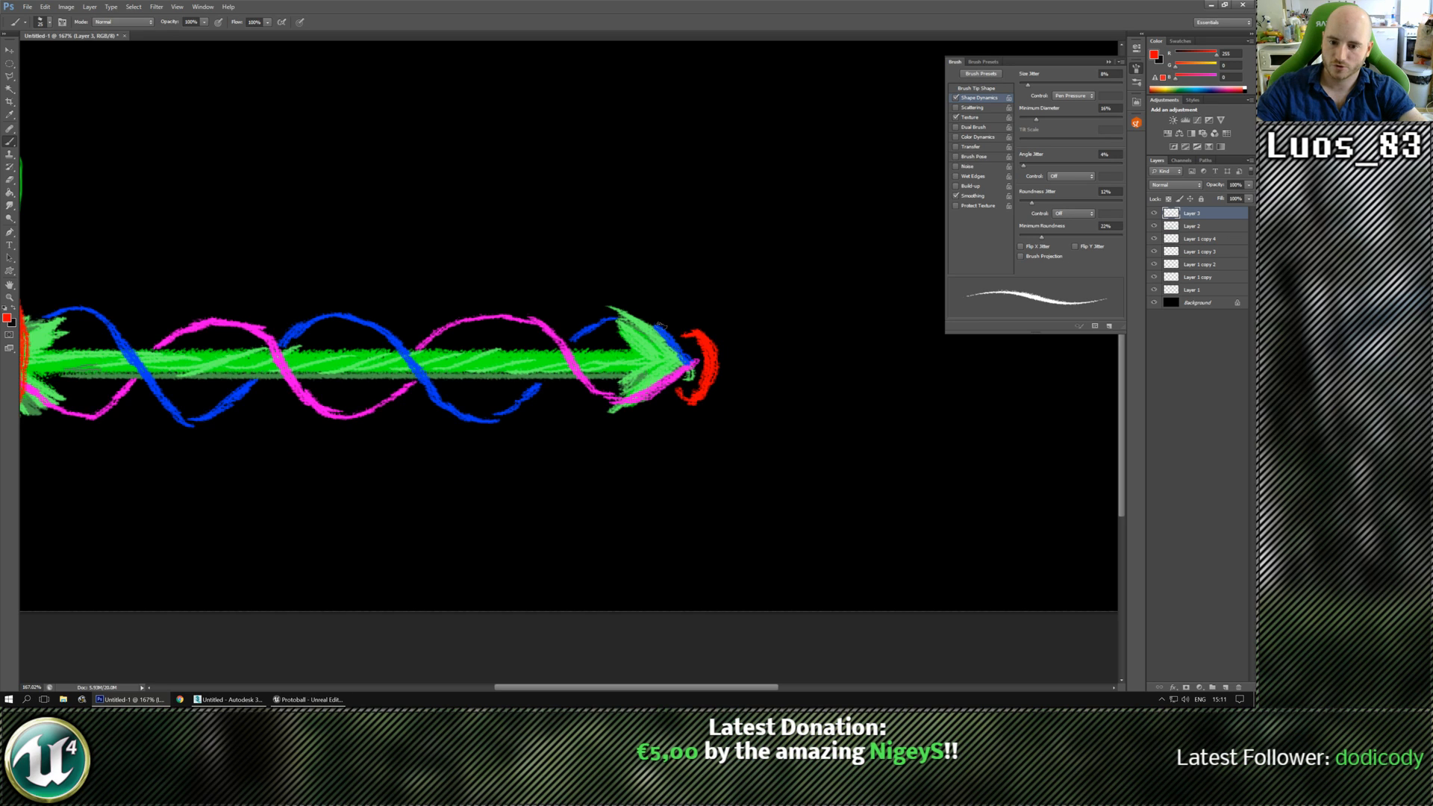
{"action": "mouse_move", "coordinate": [570, 280]}
{"action": "left_mouse_down"}
{"action": "mouse_move", "coordinate": [611, 292]}
{"action": "mouse_move", "coordinate": [614, 349]}
{"action": "mouse_move", "coordinate": [587, 439]}
{"action": "mouse_move", "coordinate": [559, 446]}
{"action": "mouse_move", "coordinate": [623, 392]}
{"action": "mouse_move", "coordinate": [593, 273]}
{"action": "mouse_move", "coordinate": [565, 286]}
{"action": "mouse_move", "coordinate": [606, 278]}
{"action": "left_mouse_up"}
{"action": "mouse_move", "coordinate": [378, 310]}
{"action": "left_mouse_down"}
{"action": "mouse_move", "coordinate": [538, 291]}
{"action": "mouse_move", "coordinate": [675, 224]}
{"action": "mouse_move", "coordinate": [697, 276]}
{"action": "mouse_move", "coordinate": [694, 461]}
{"action": "mouse_move", "coordinate": [627, 495]}
{"action": "mouse_move", "coordinate": [702, 414]}
{"action": "mouse_move", "coordinate": [701, 262]}
{"action": "mouse_move", "coordinate": [627, 227]}
{"action": "mouse_move", "coordinate": [705, 321]}
{"action": "mouse_move", "coordinate": [672, 485]}
{"action": "mouse_move", "coordinate": [603, 464]}
{"action": "left_mouse_up"}
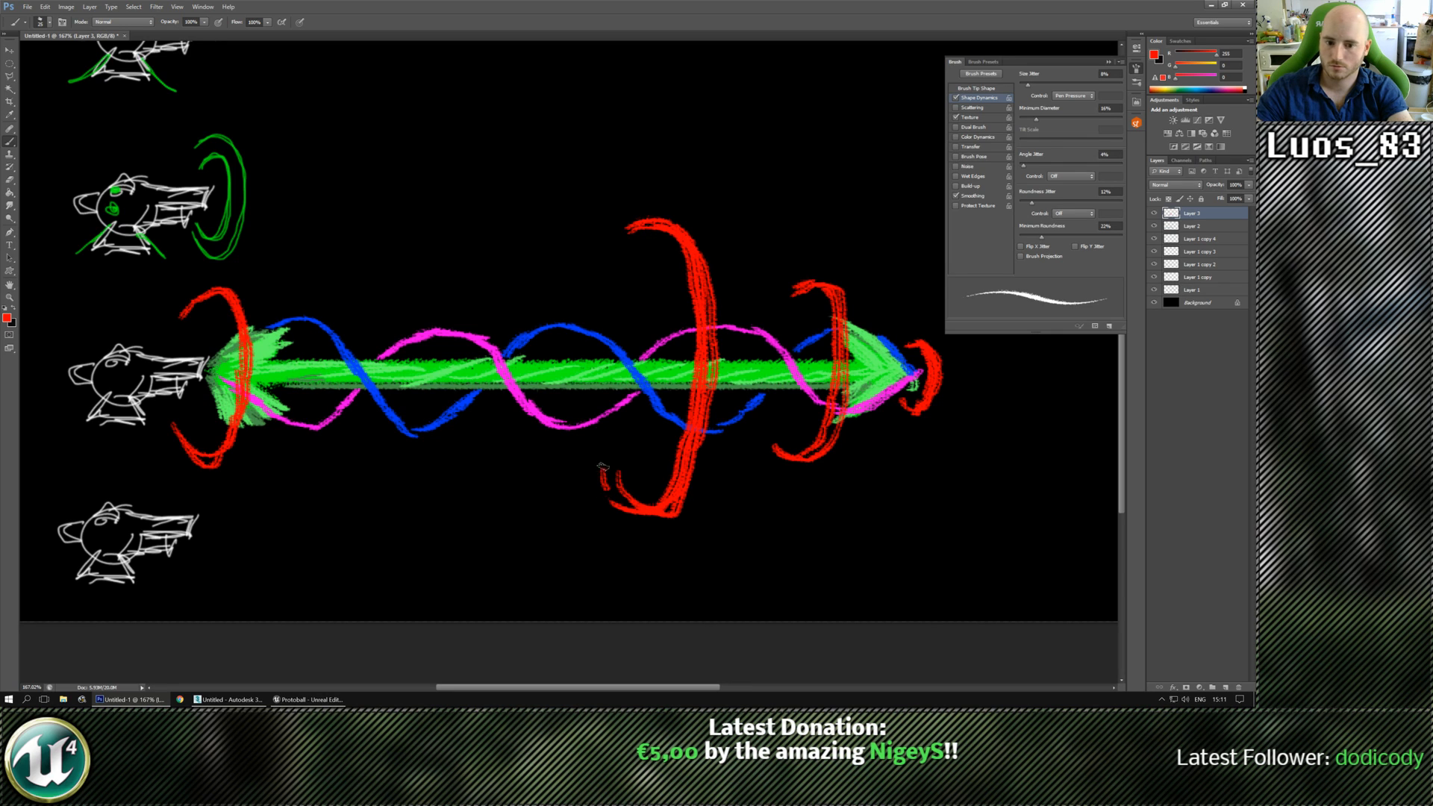
{"action": "left_click_drag", "start_coordinate": [634, 224], "coordinate": [616, 249]}
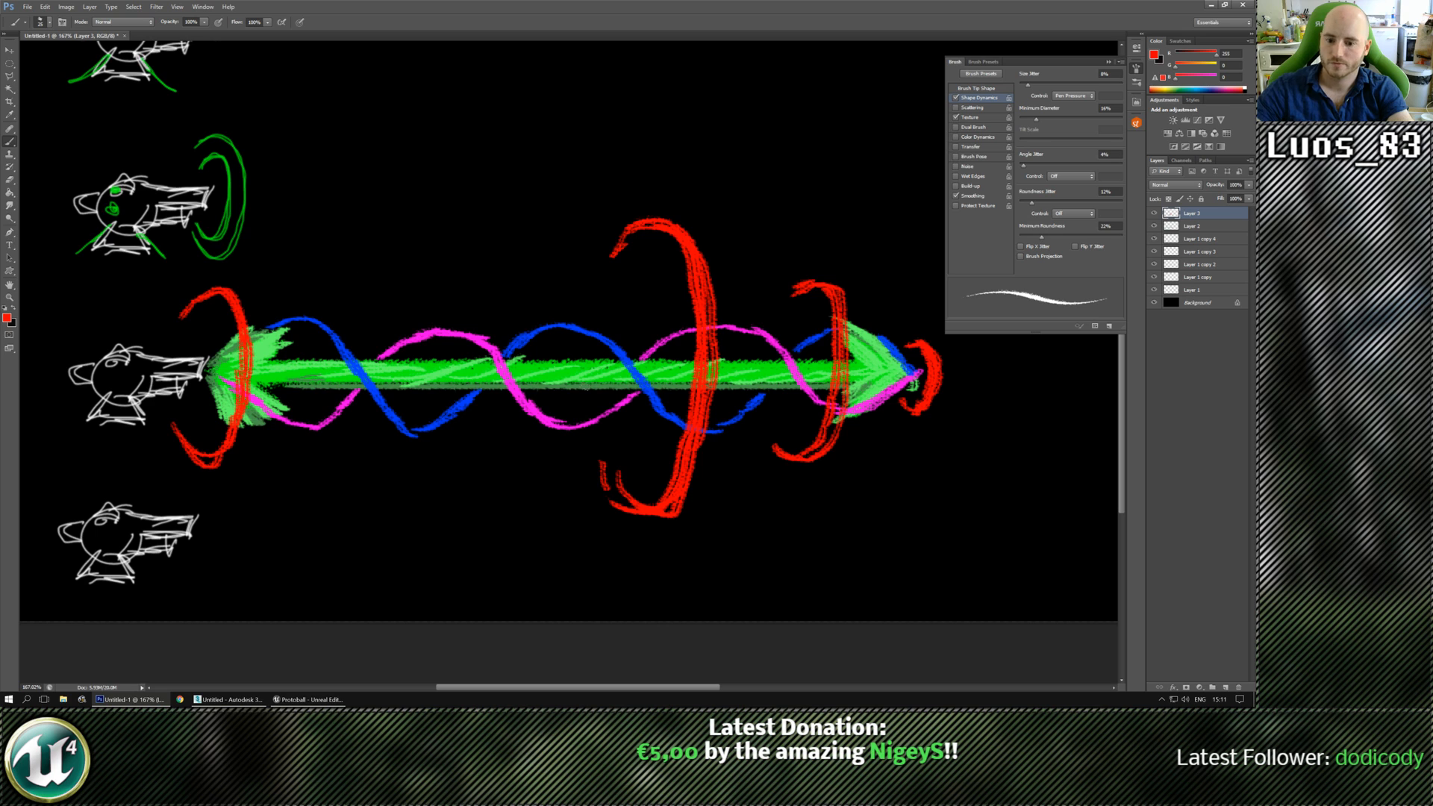
Reset the colours to the default black and white, and set the foreground colour to yellow (#f6ff00).
{"action": "left_click", "coordinate": [4, 307]}
{"action": "left_click", "coordinate": [6, 317]}
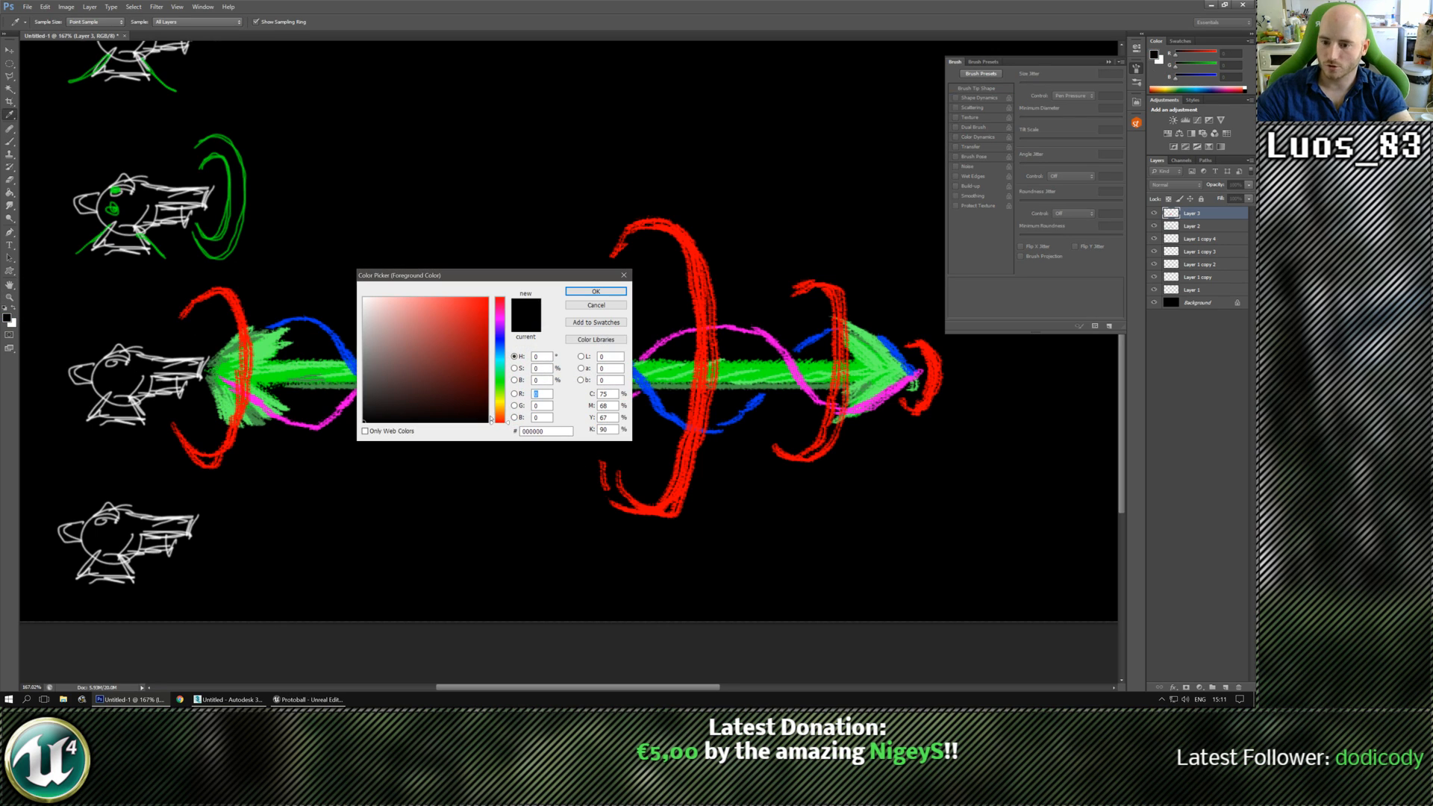
{"action": "left_click_drag", "start_coordinate": [491, 419], "coordinate": [505, 402]}
{"action": "left_click", "coordinate": [487, 298]}
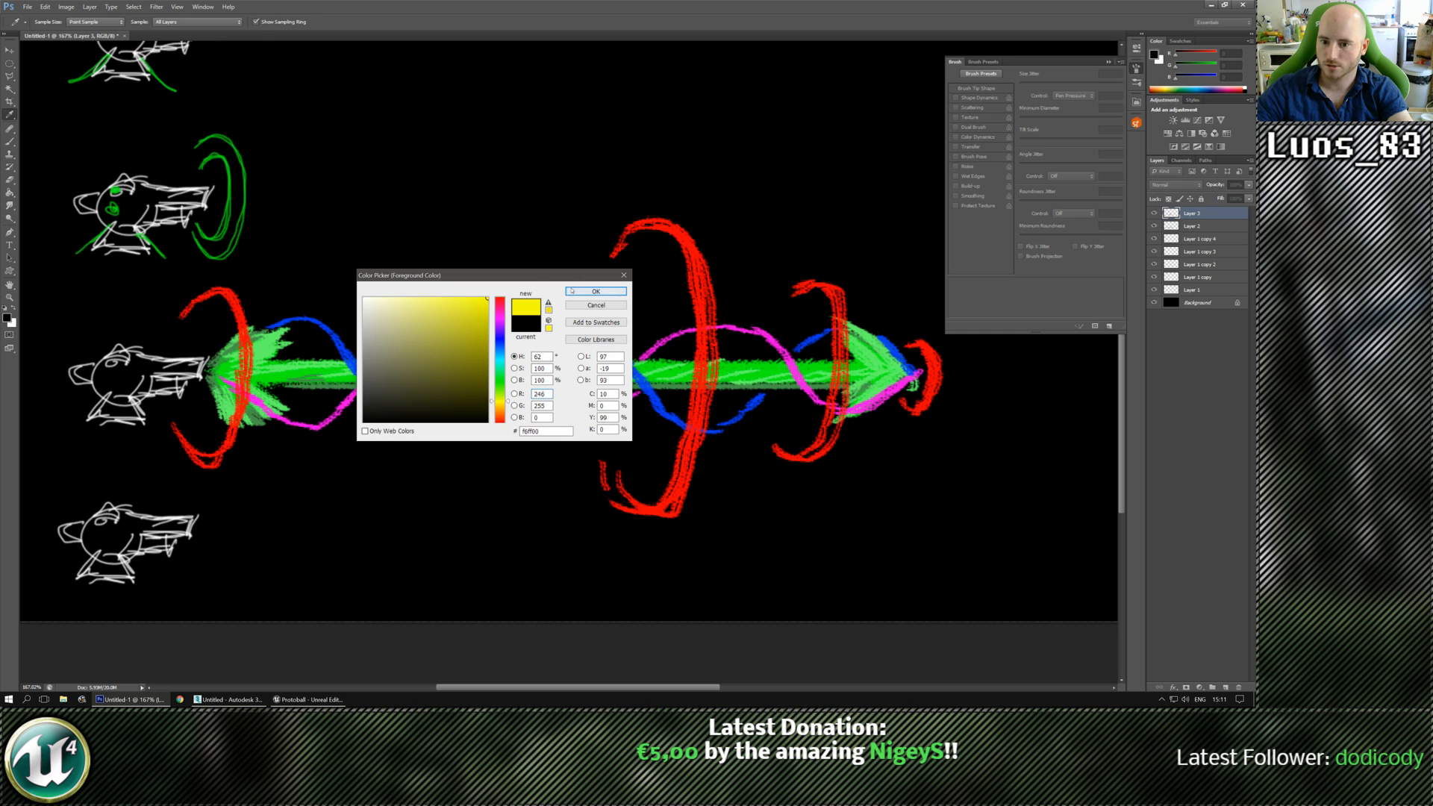
{"action": "left_click", "coordinate": [596, 291]}
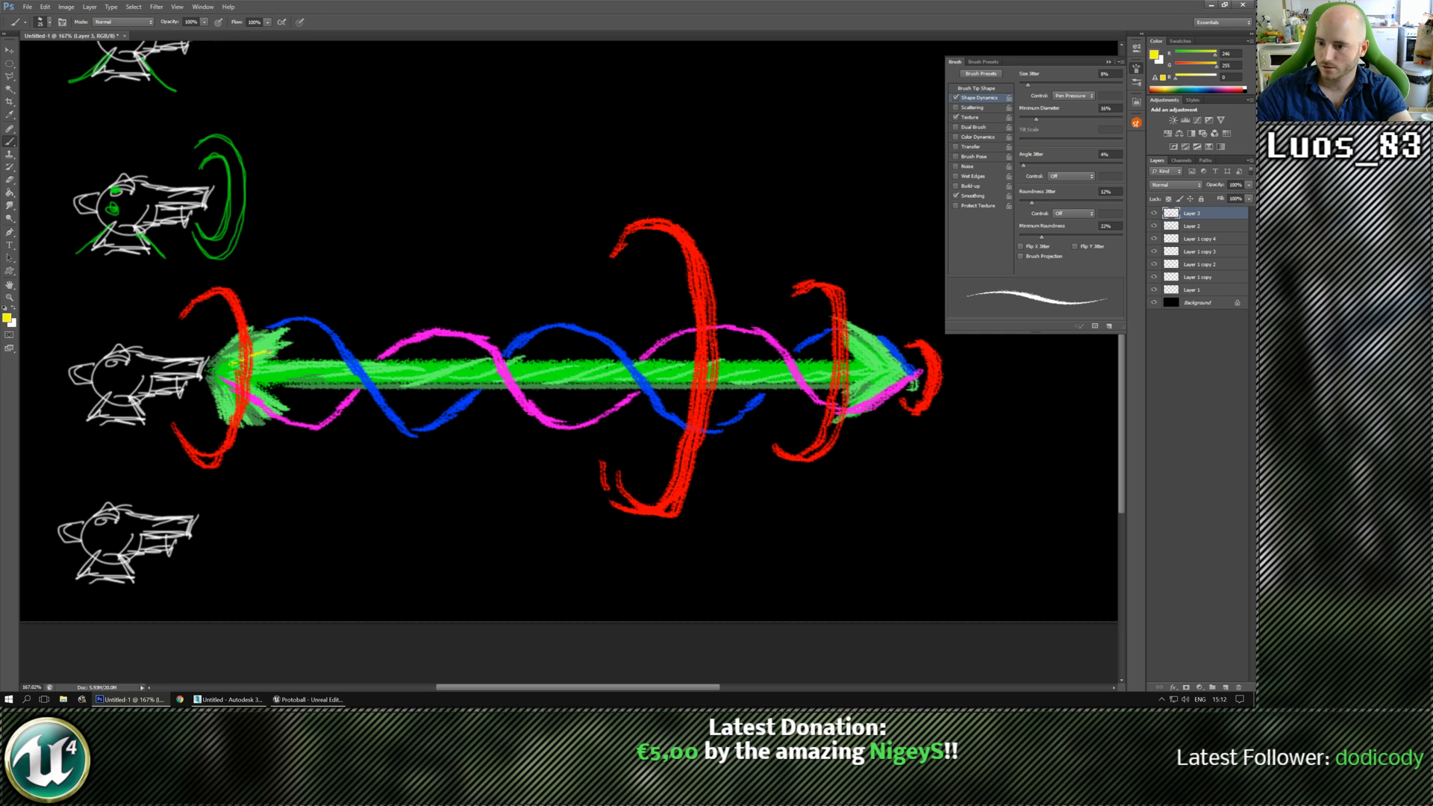
Draw a narrow yellow wave winding around the green beam from the muzzle to the arrowhead.
{"action": "left_click_drag", "start_coordinate": [264, 352], "coordinate": [300, 355]}
{"action": "left_click_drag", "start_coordinate": [352, 402], "coordinate": [378, 393]}
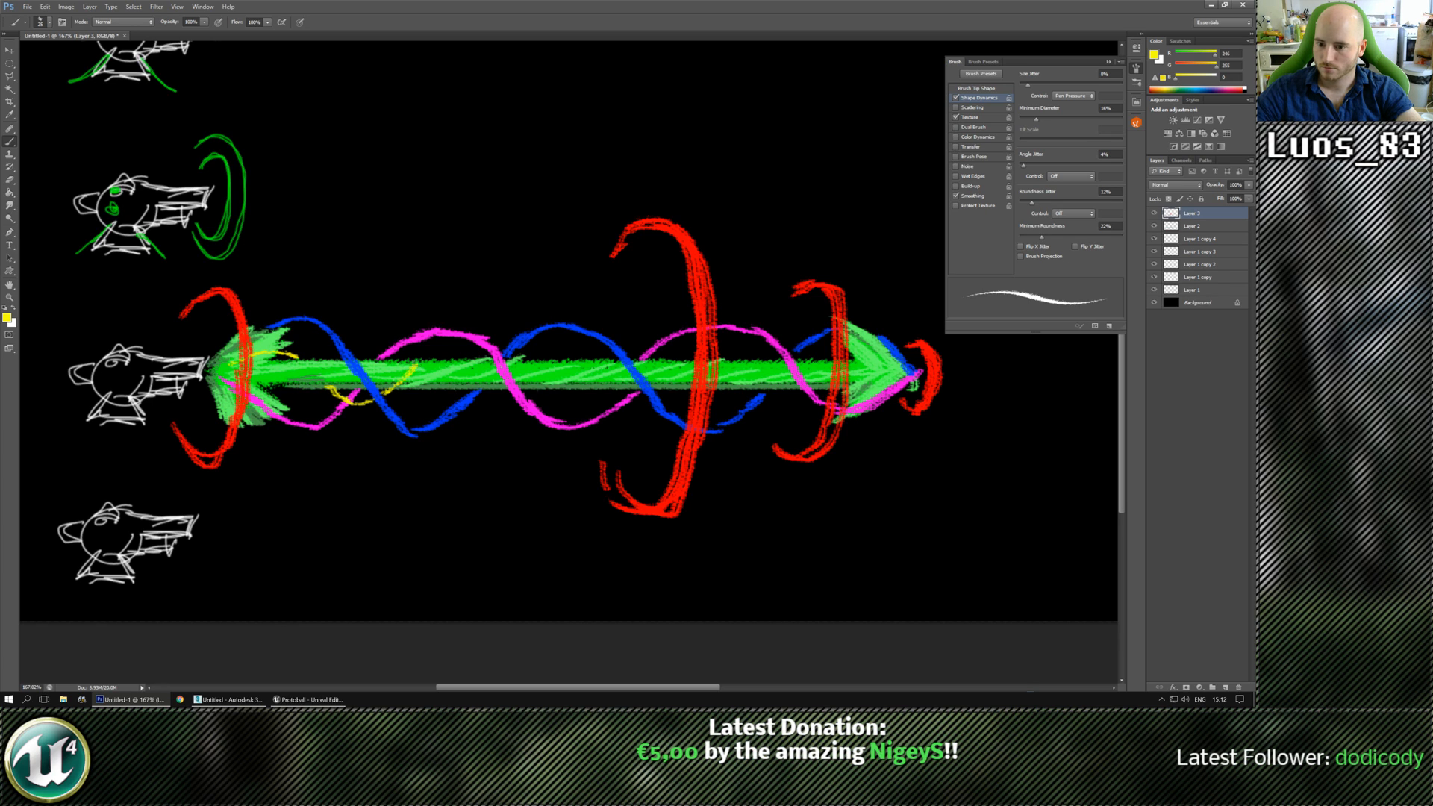
{"action": "left_click_drag", "start_coordinate": [422, 357], "coordinate": [445, 350]}
{"action": "mouse_move", "coordinate": [489, 391]}
{"action": "left_mouse_down"}
{"action": "mouse_move", "coordinate": [517, 407]}
{"action": "mouse_move", "coordinate": [577, 389]}
{"action": "left_mouse_up"}
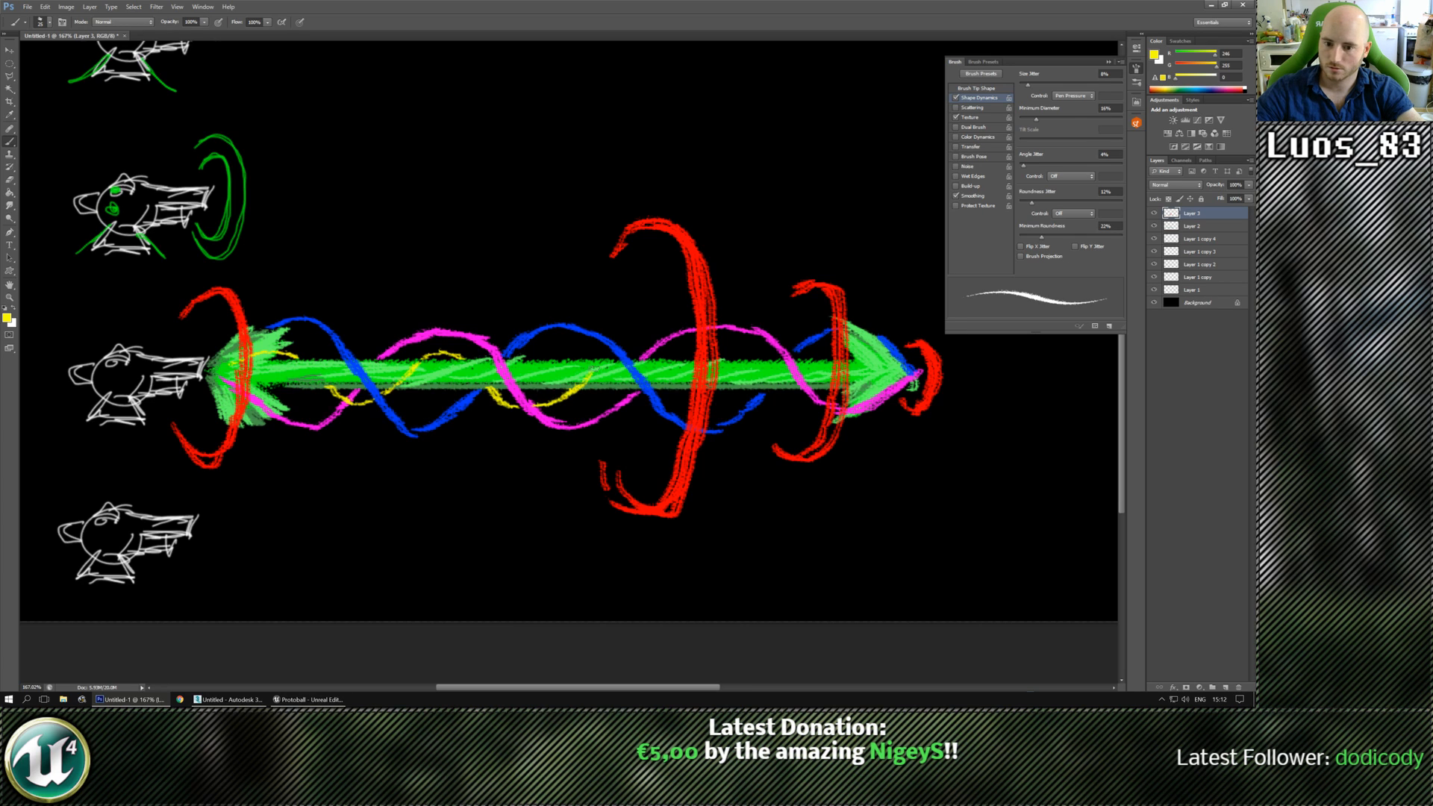
{"action": "mouse_move", "coordinate": [619, 347]}
{"action": "left_mouse_down"}
{"action": "mouse_move", "coordinate": [640, 344]}
{"action": "mouse_move", "coordinate": [700, 397]}
{"action": "mouse_move", "coordinate": [756, 396]}
{"action": "mouse_move", "coordinate": [769, 359]}
{"action": "mouse_move", "coordinate": [823, 348]}
{"action": "mouse_move", "coordinate": [868, 385]}
{"action": "left_mouse_up"}
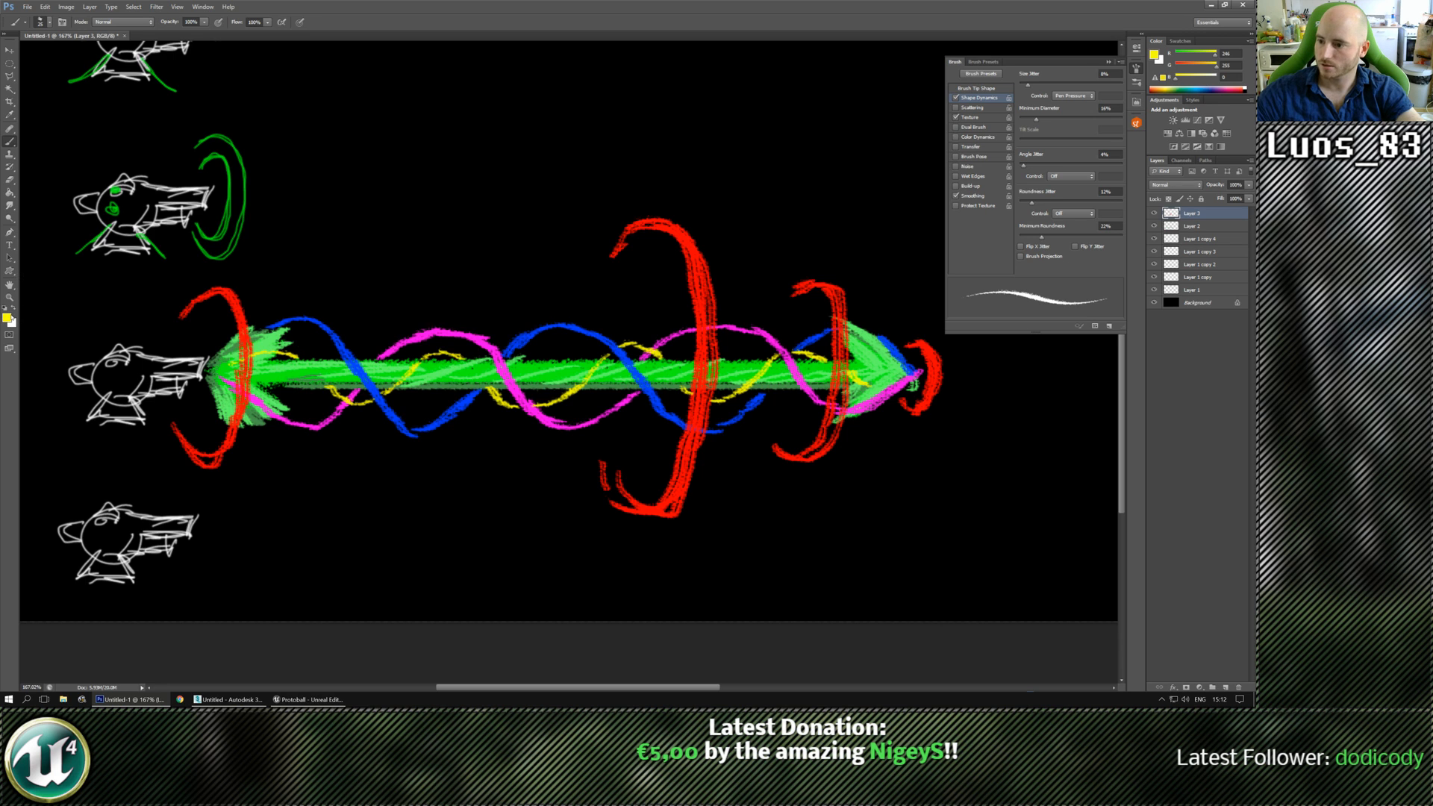
Set the foreground colour to white (#ffffff) and draw a narrow wave around the green beam, crossing the yellow one.
{"action": "key", "text": "i"}
{"action": "left_click", "coordinate": [8, 318]}
{"action": "left_click_drag", "start_coordinate": [499, 328], "coordinate": [493, 297]}
{"action": "left_click", "coordinate": [383, 315]}
{"action": "left_click_drag", "start_coordinate": [383, 315], "coordinate": [362, 297]}
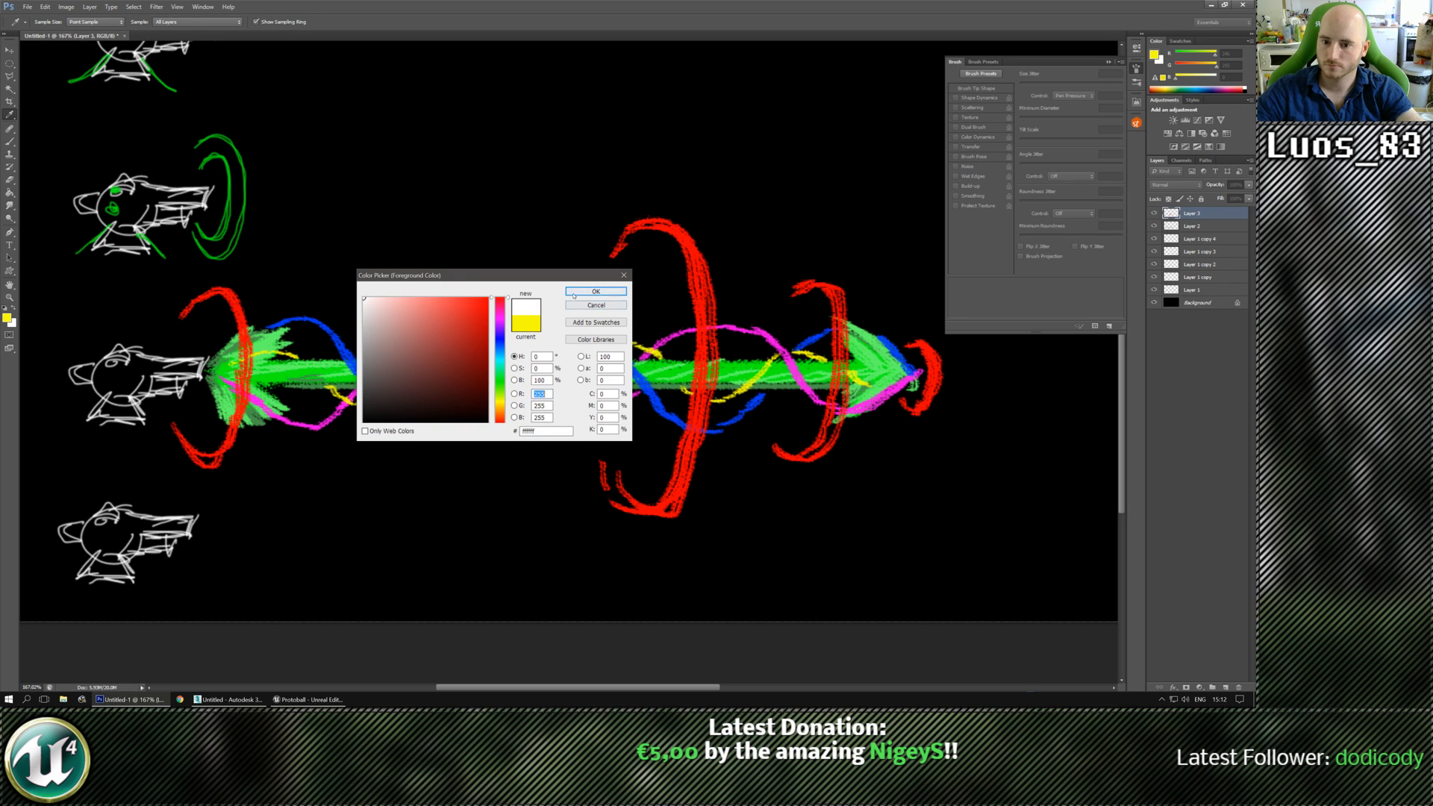
{"action": "left_click", "coordinate": [574, 294]}
{"action": "key", "text": "b"}
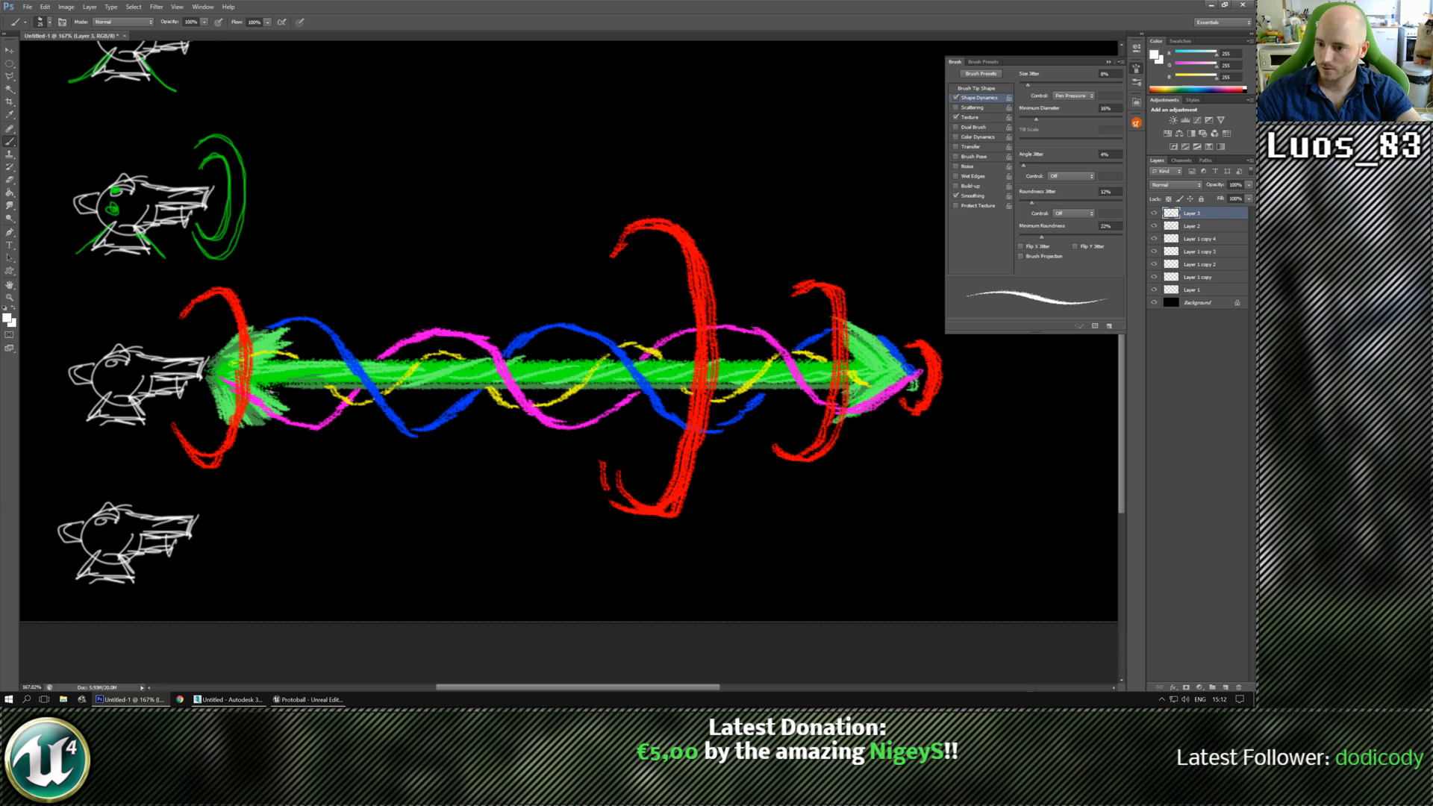
{"action": "left_click_drag", "start_coordinate": [308, 372], "coordinate": [328, 356]}
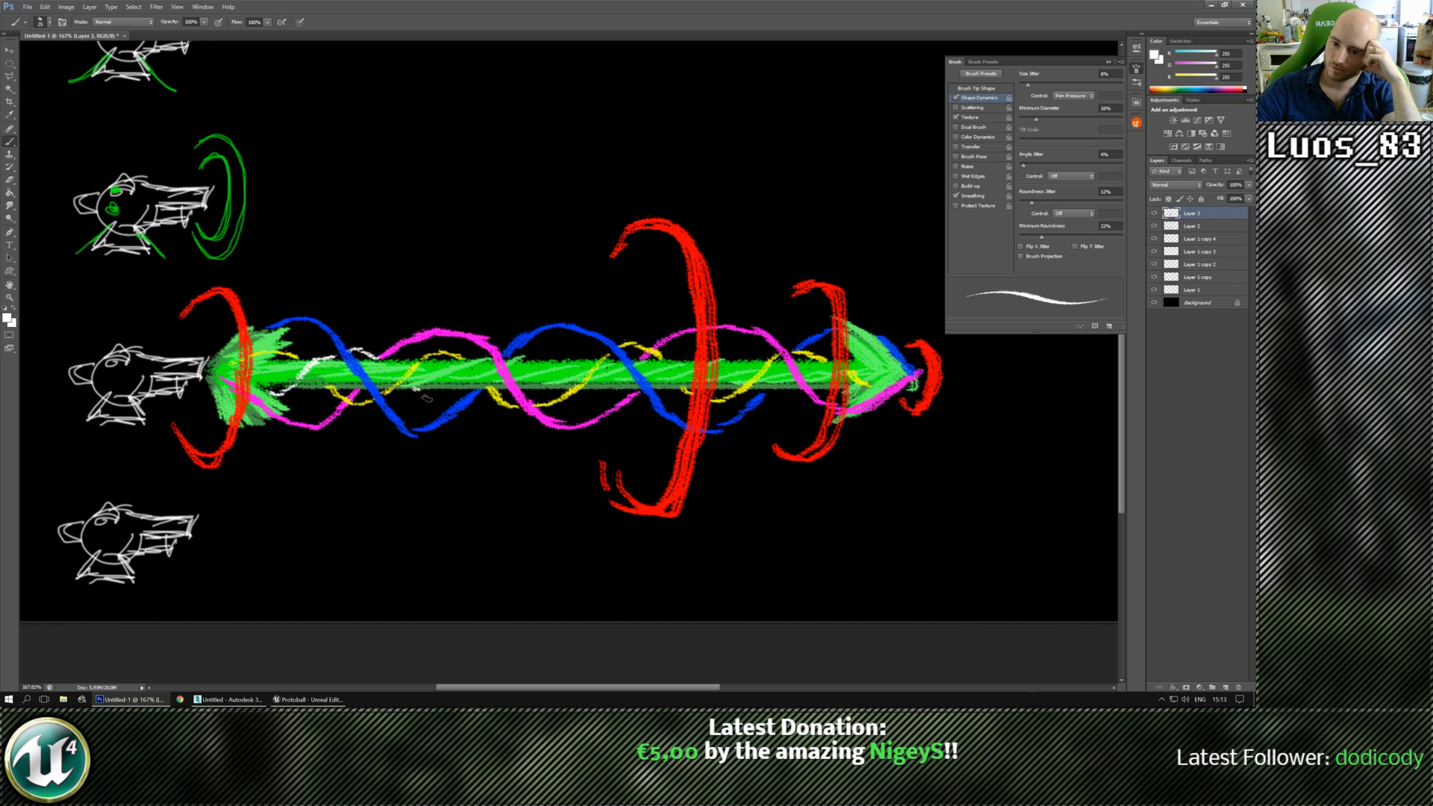
{"action": "left_click_drag", "start_coordinate": [427, 398], "coordinate": [463, 385]}
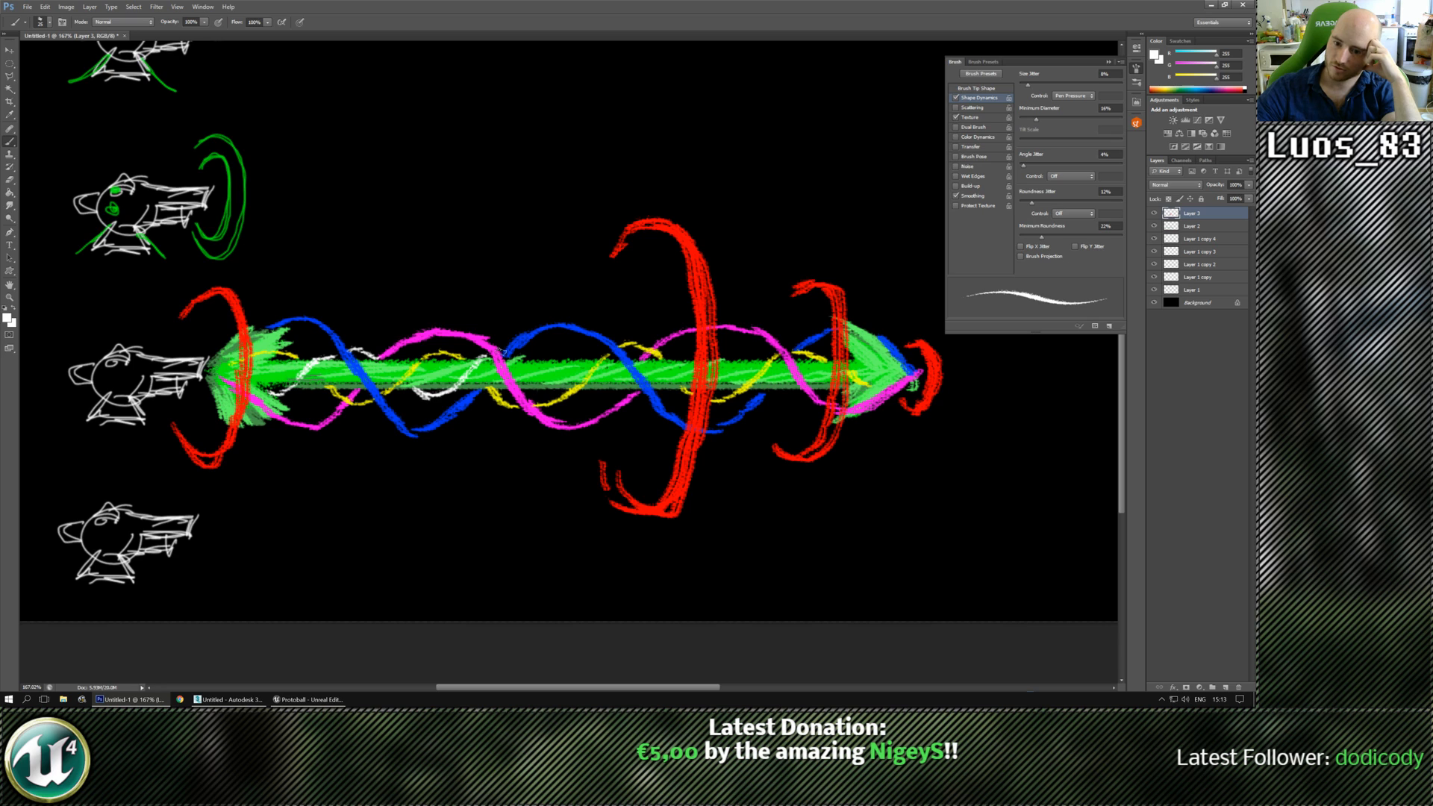
{"action": "left_click_drag", "start_coordinate": [502, 351], "coordinate": [538, 352]}
{"action": "mouse_move", "coordinate": [582, 395]}
{"action": "left_mouse_down"}
{"action": "mouse_move", "coordinate": [636, 391]}
{"action": "mouse_move", "coordinate": [674, 353]}
{"action": "mouse_move", "coordinate": [742, 356]}
{"action": "mouse_move", "coordinate": [809, 397]}
{"action": "left_mouse_up"}
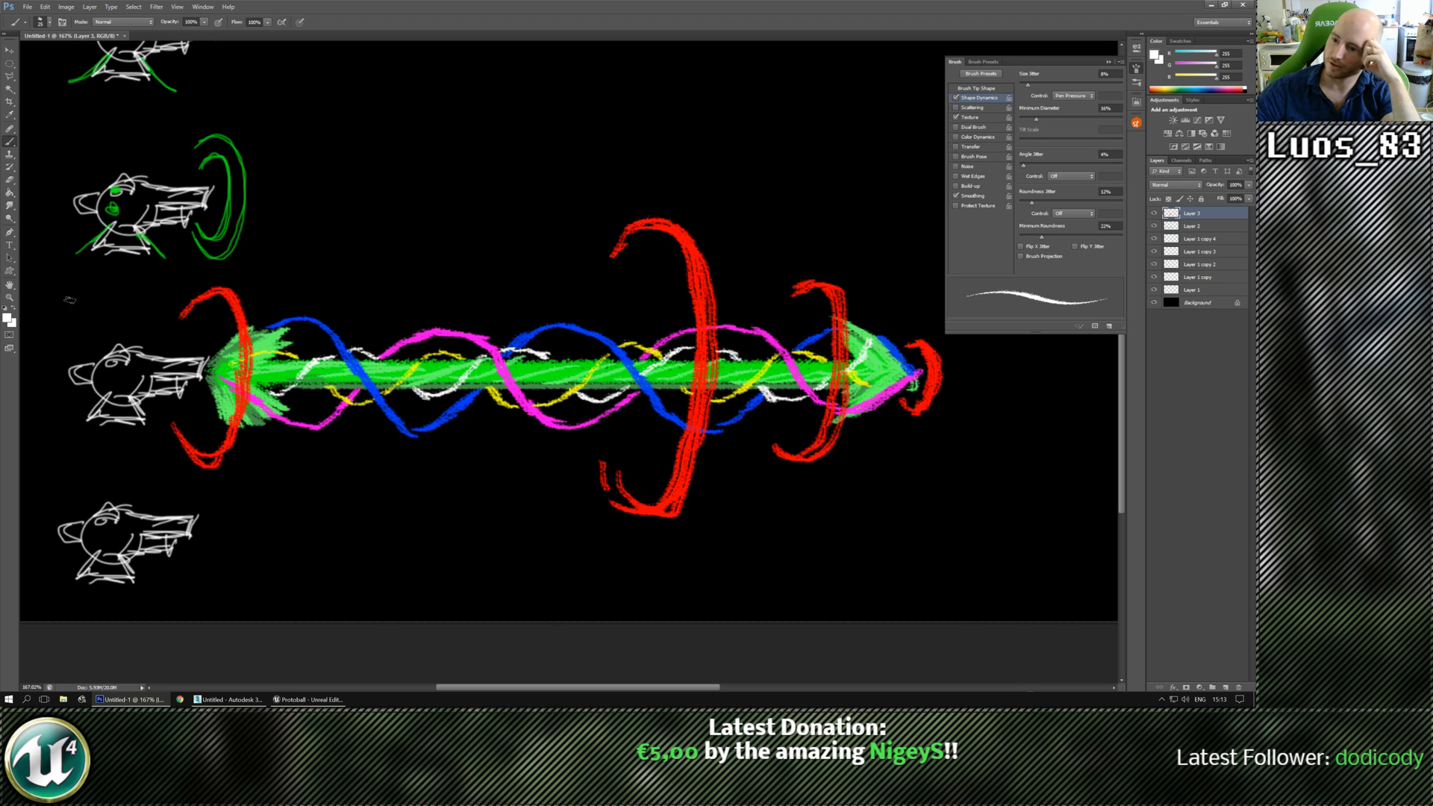
Set the foreground colour to light blue (#00ccff) and prepare a new top layer with a thicker brush.
{"action": "left_click", "coordinate": [8, 318]}
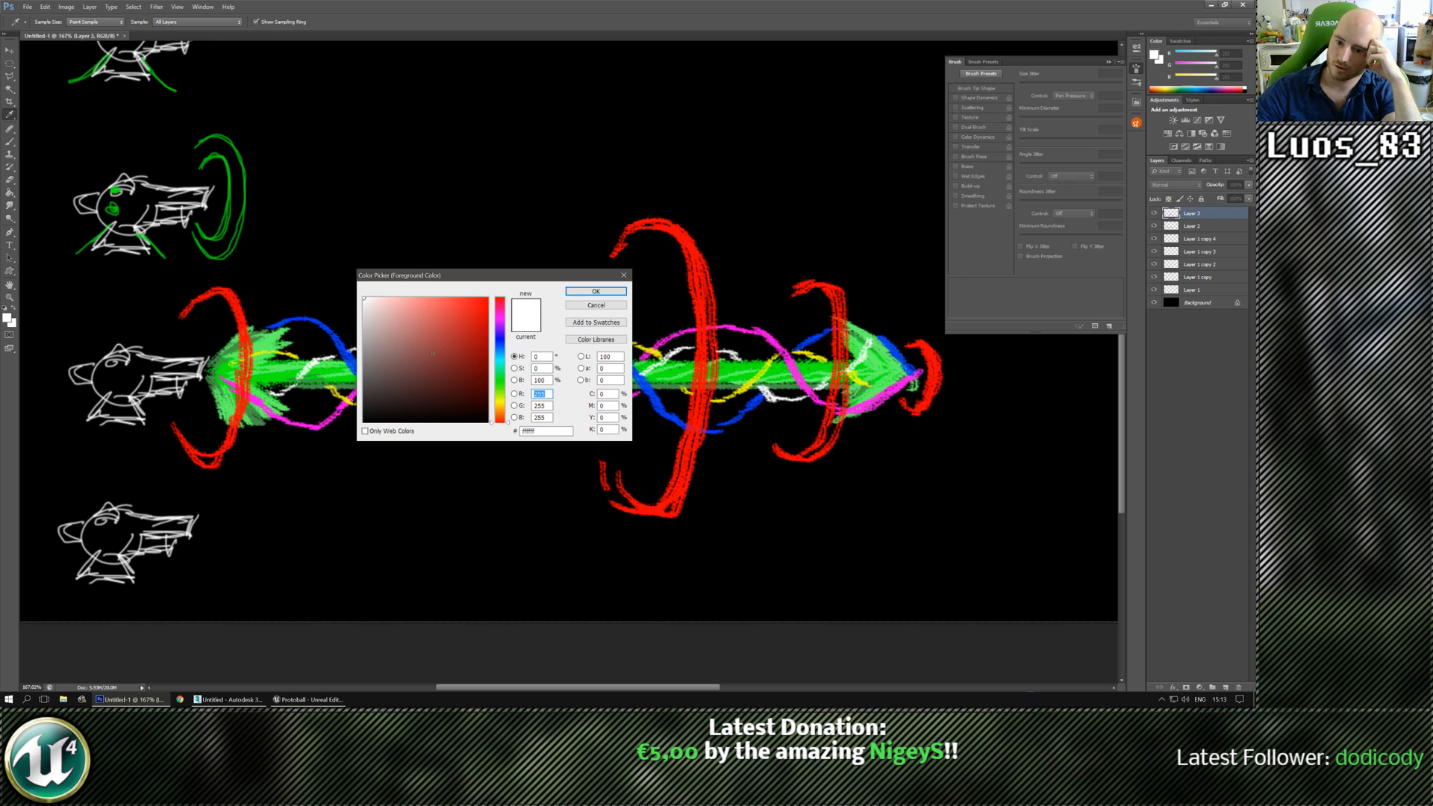
{"action": "left_click_drag", "start_coordinate": [504, 389], "coordinate": [507, 356]}
{"action": "left_click_drag", "start_coordinate": [484, 302], "coordinate": [496, 289]}
{"action": "left_click", "coordinate": [595, 291]}
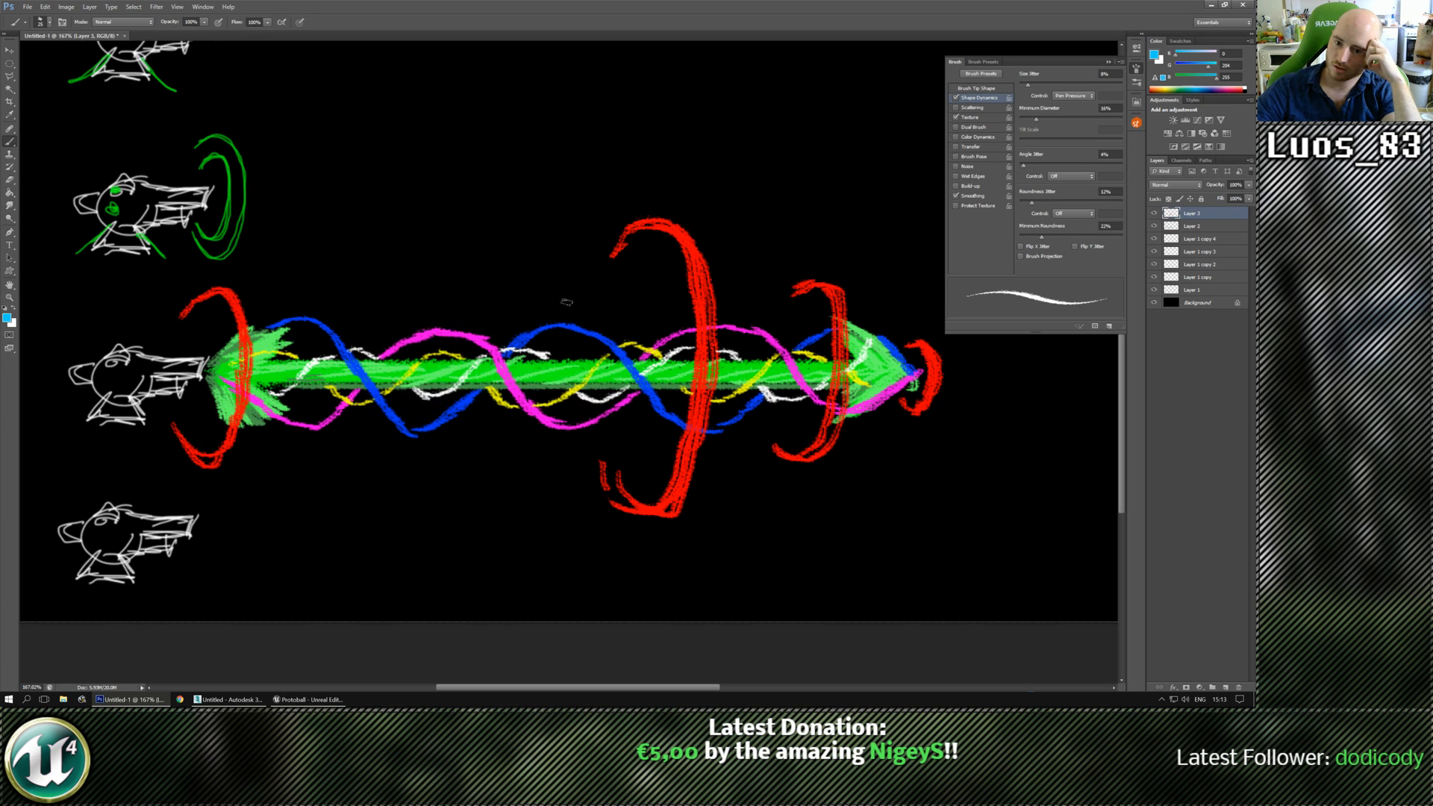
{"action": "left_click", "coordinate": [1226, 688]}
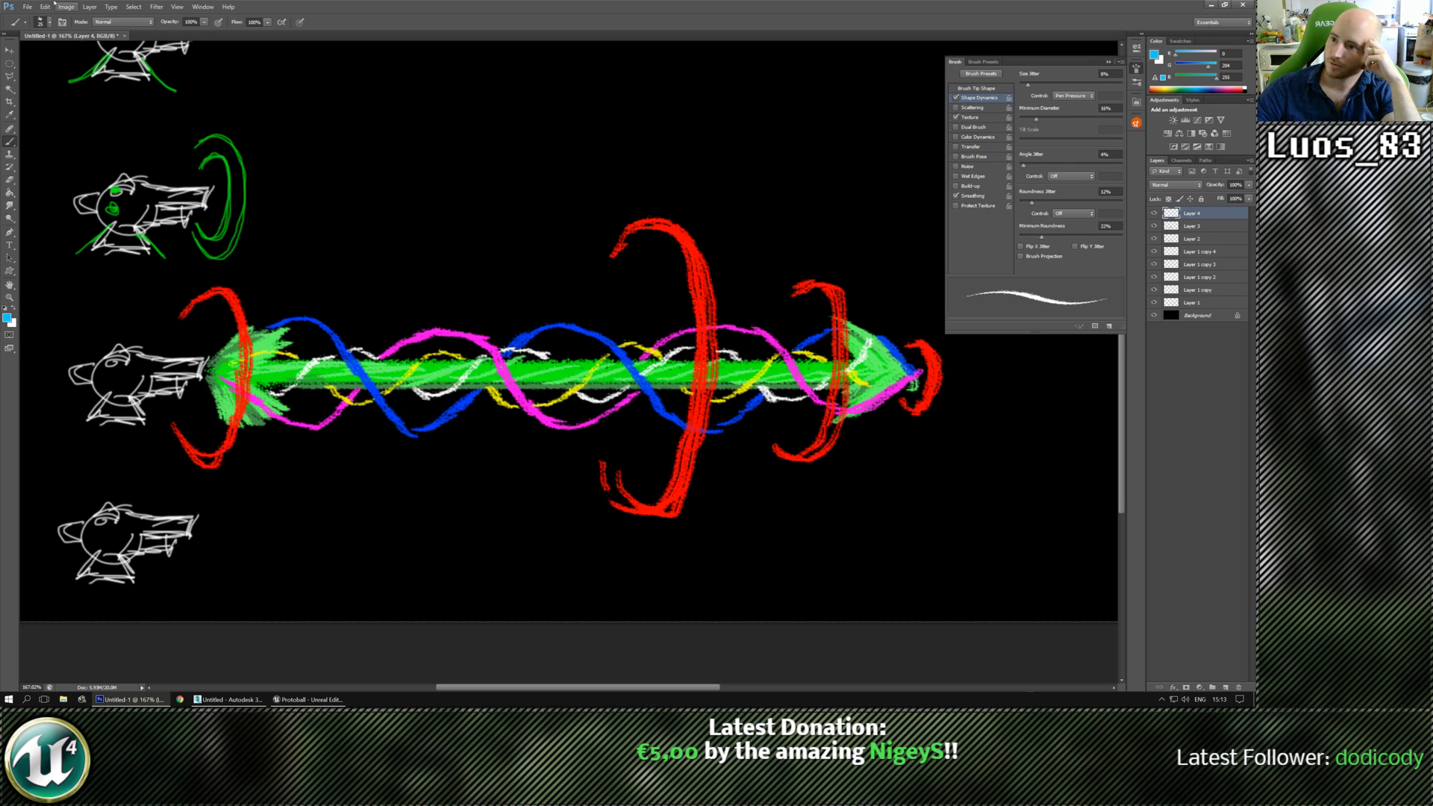
{"action": "left_click", "coordinate": [45, 22]}
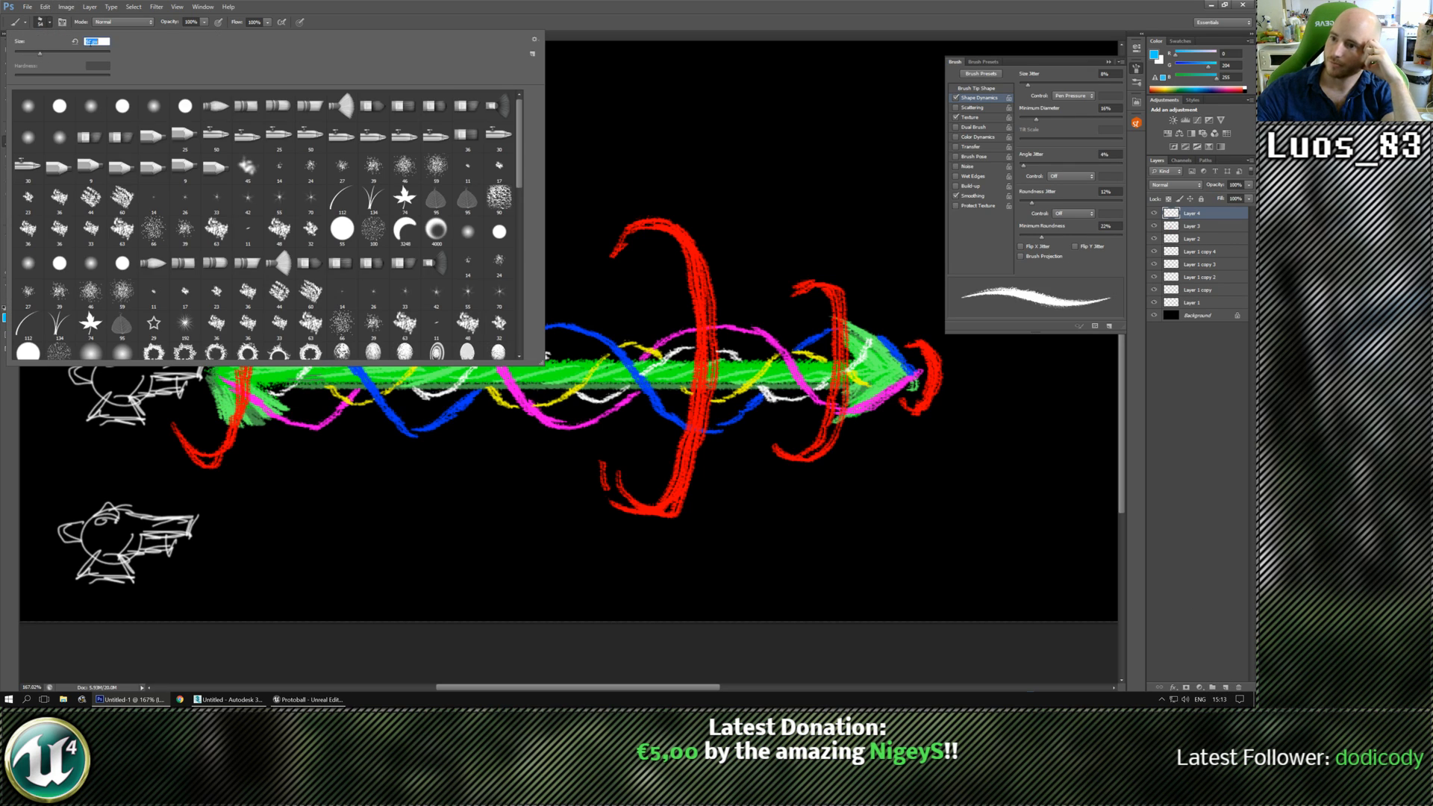
{"action": "key", "text": "Return"}
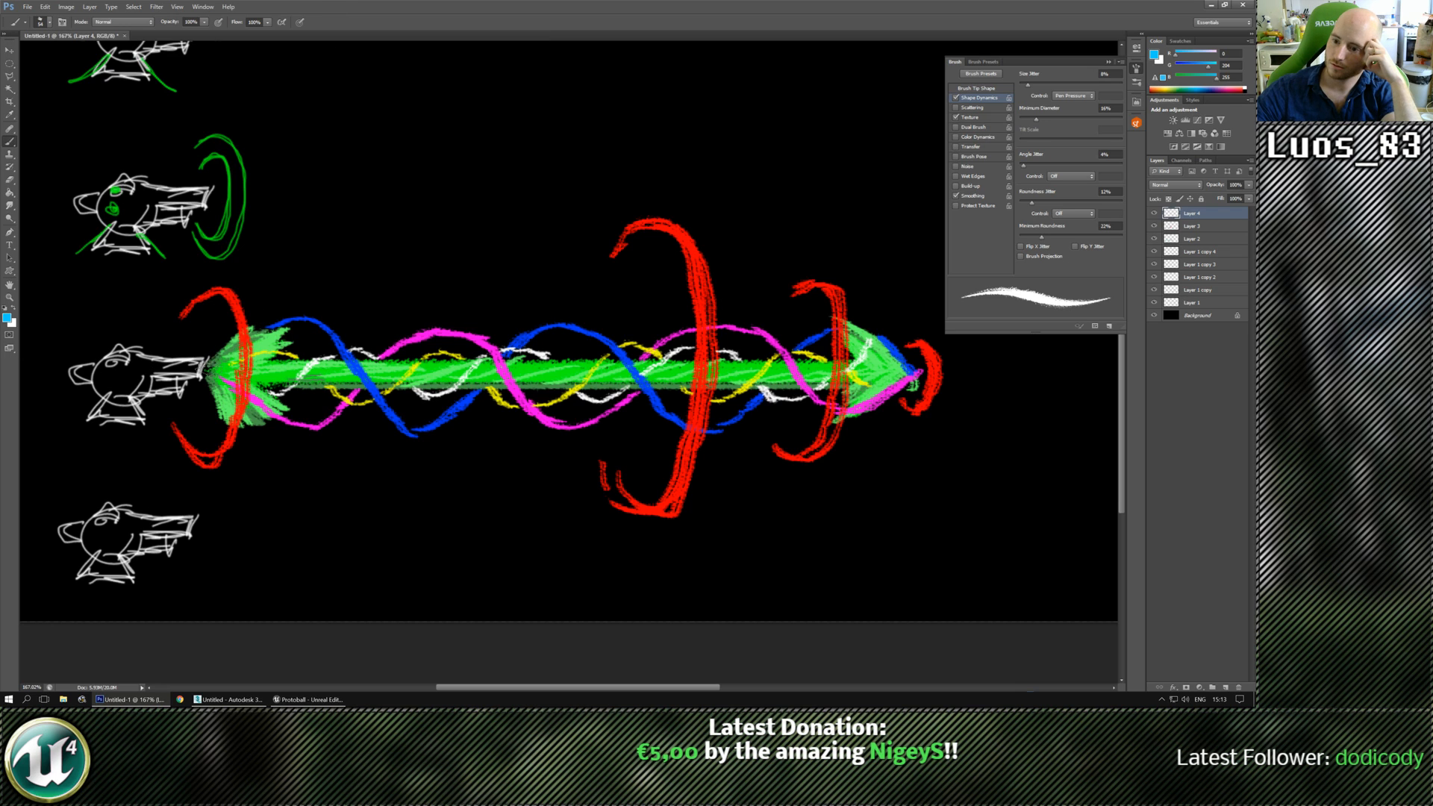
Draw a wide light-blue arc above the beam's first half and another below its second half, ending near the arrowhead.
{"action": "mouse_move", "coordinate": [211, 363]}
{"action": "left_mouse_down"}
{"action": "mouse_move", "coordinate": [305, 261]}
{"action": "mouse_move", "coordinate": [355, 233]}
{"action": "mouse_move", "coordinate": [418, 252]}
{"action": "mouse_move", "coordinate": [484, 321]}
{"action": "mouse_move", "coordinate": [518, 329]}
{"action": "left_mouse_up"}
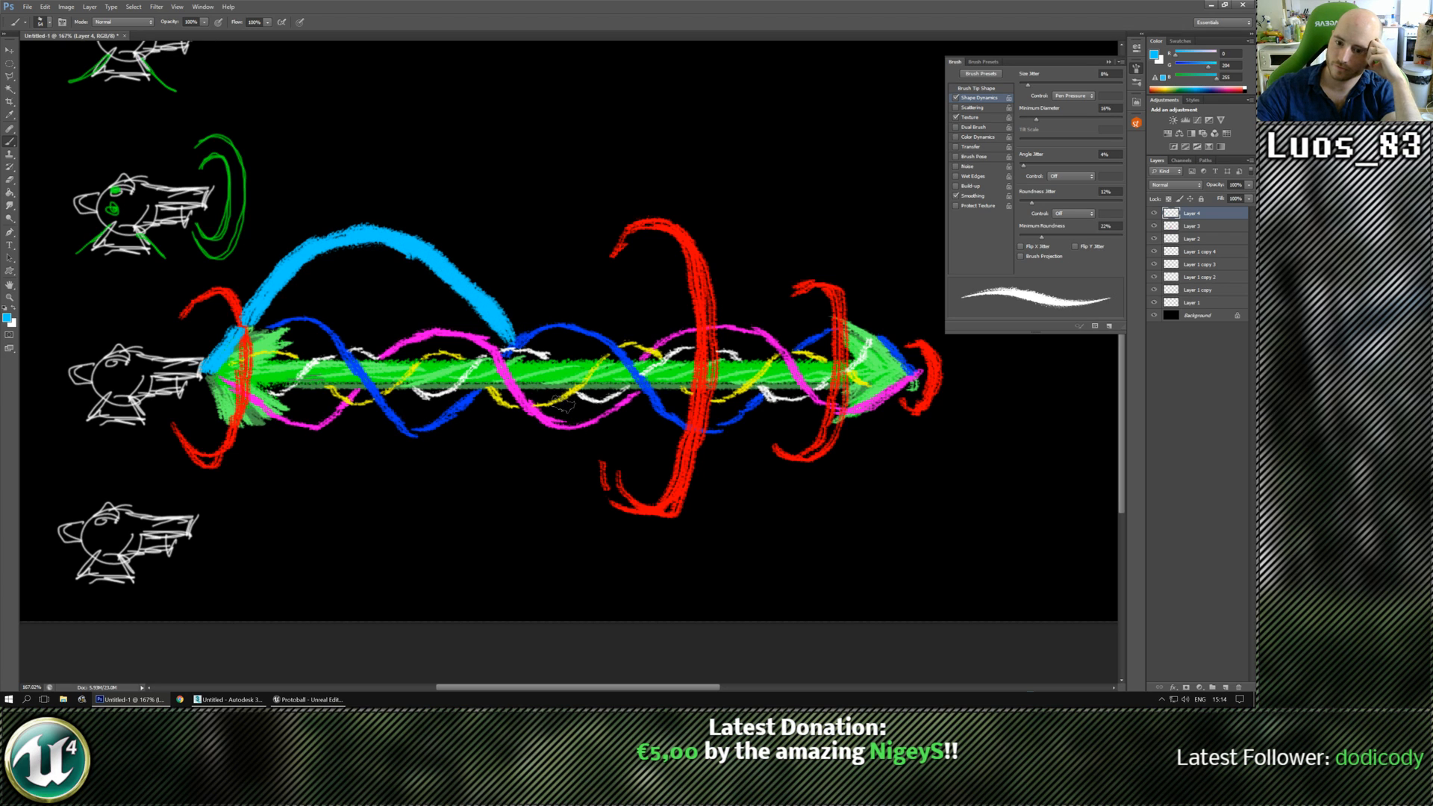
{"action": "mouse_move", "coordinate": [573, 401]}
{"action": "left_mouse_down"}
{"action": "mouse_move", "coordinate": [650, 472]}
{"action": "mouse_move", "coordinate": [739, 510]}
{"action": "left_mouse_up"}
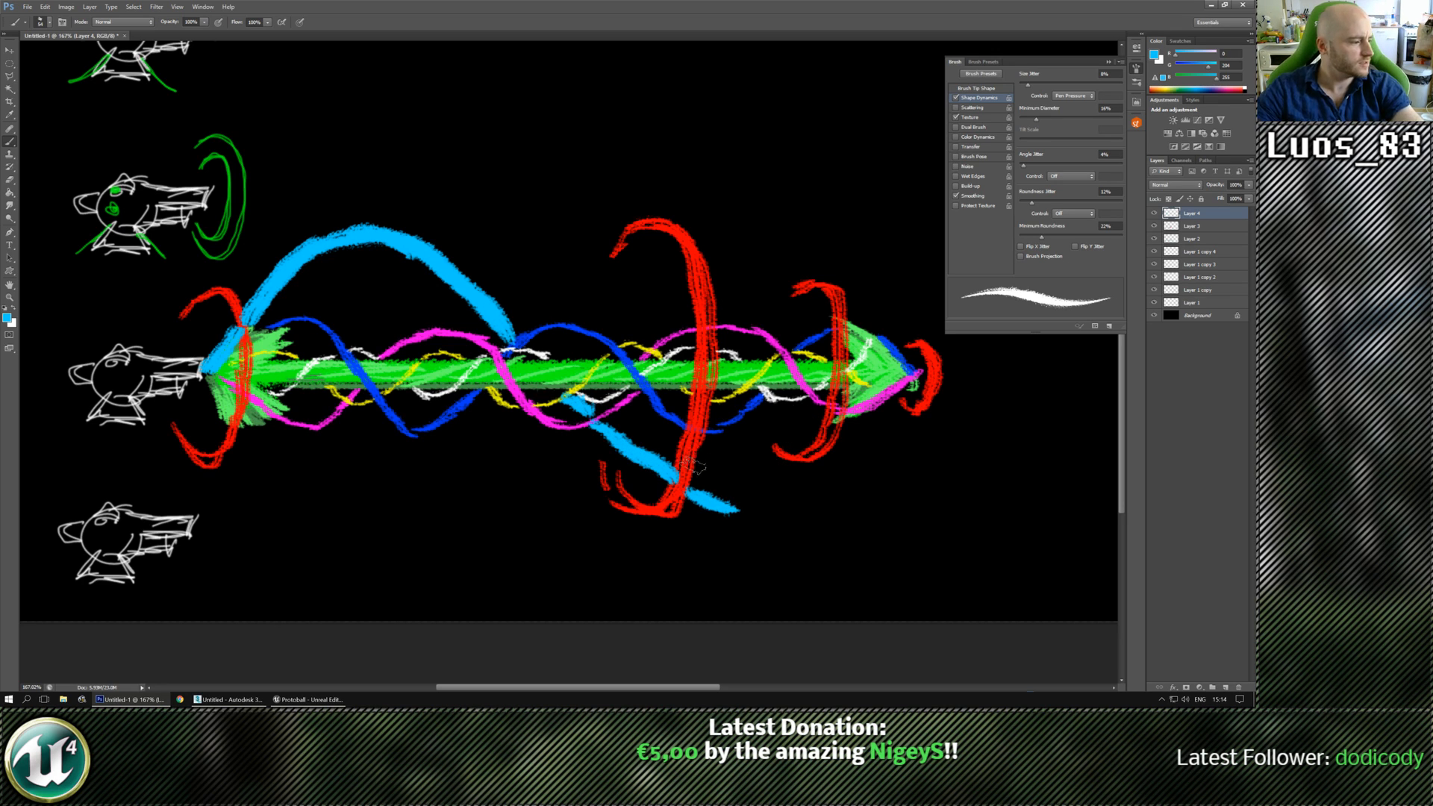
{"action": "mouse_move", "coordinate": [715, 509]}
{"action": "left_mouse_down"}
{"action": "mouse_move", "coordinate": [797, 508]}
{"action": "mouse_move", "coordinate": [902, 418]}
{"action": "left_mouse_up"}
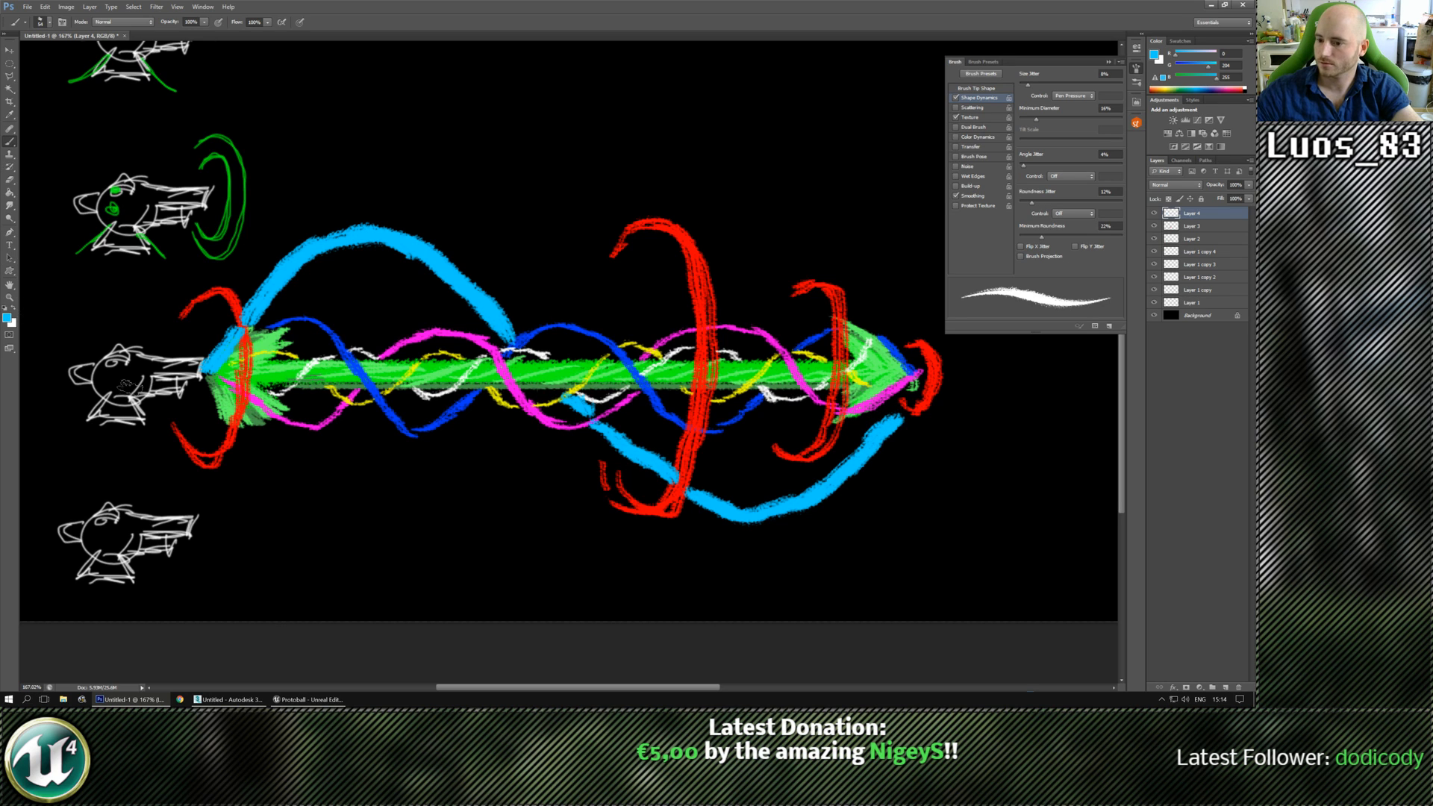
Set the foreground colour to purple (#6000ff) and draw a wide wave mirroring the light-blue one, below the beam first and above it towards the arrowhead.
{"action": "left_click", "coordinate": [7, 318]}
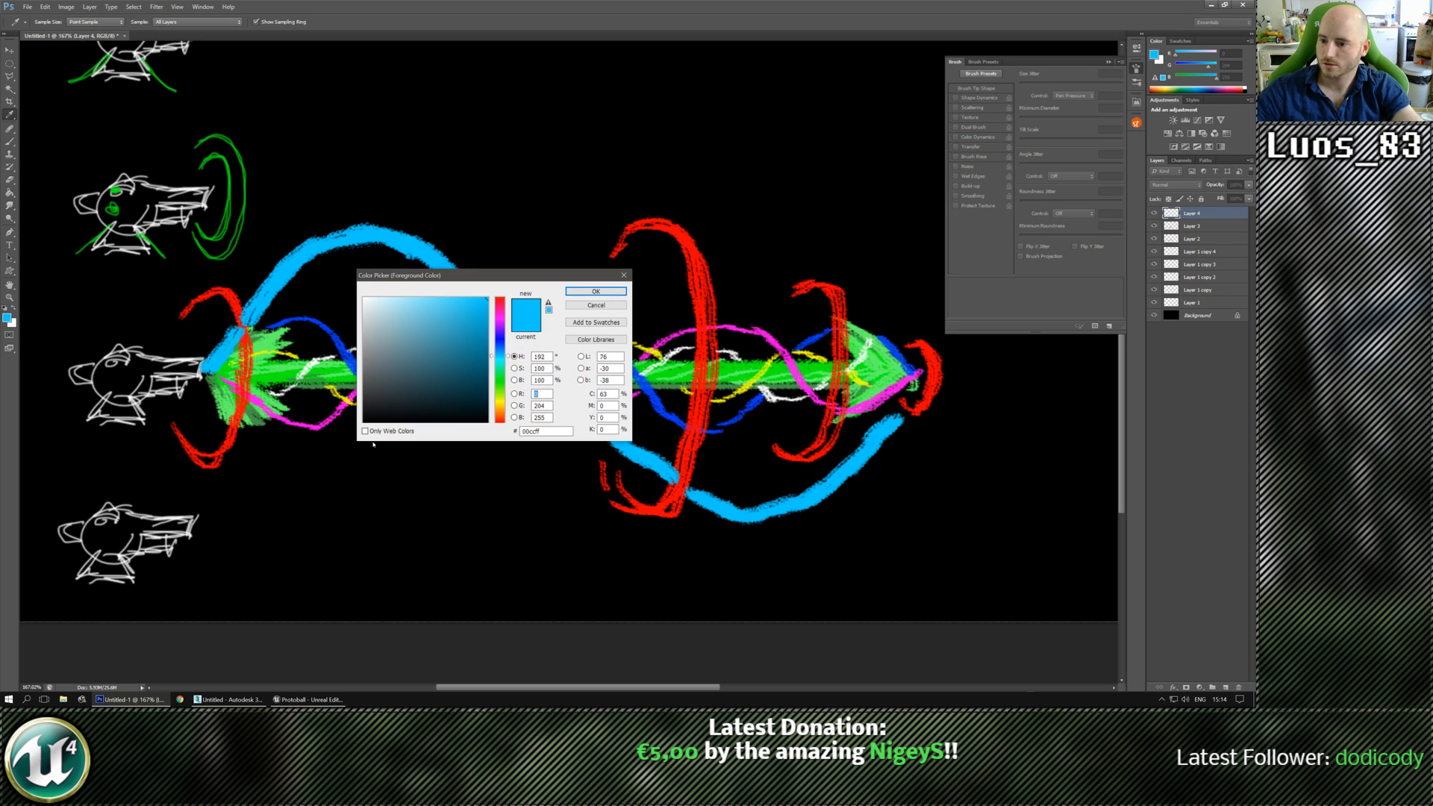
{"action": "left_click_drag", "start_coordinate": [499, 343], "coordinate": [500, 330]}
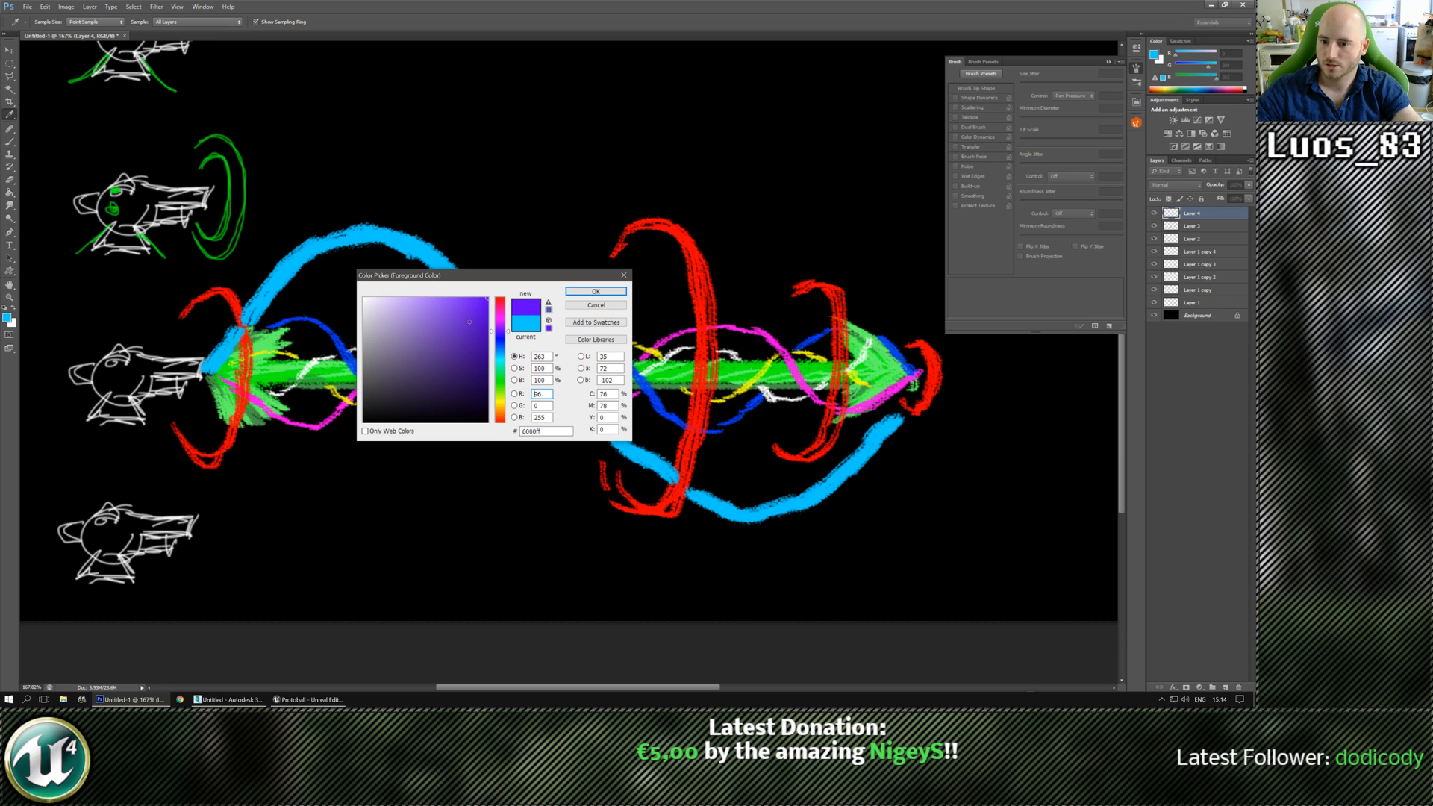
{"action": "left_click", "coordinate": [590, 291]}
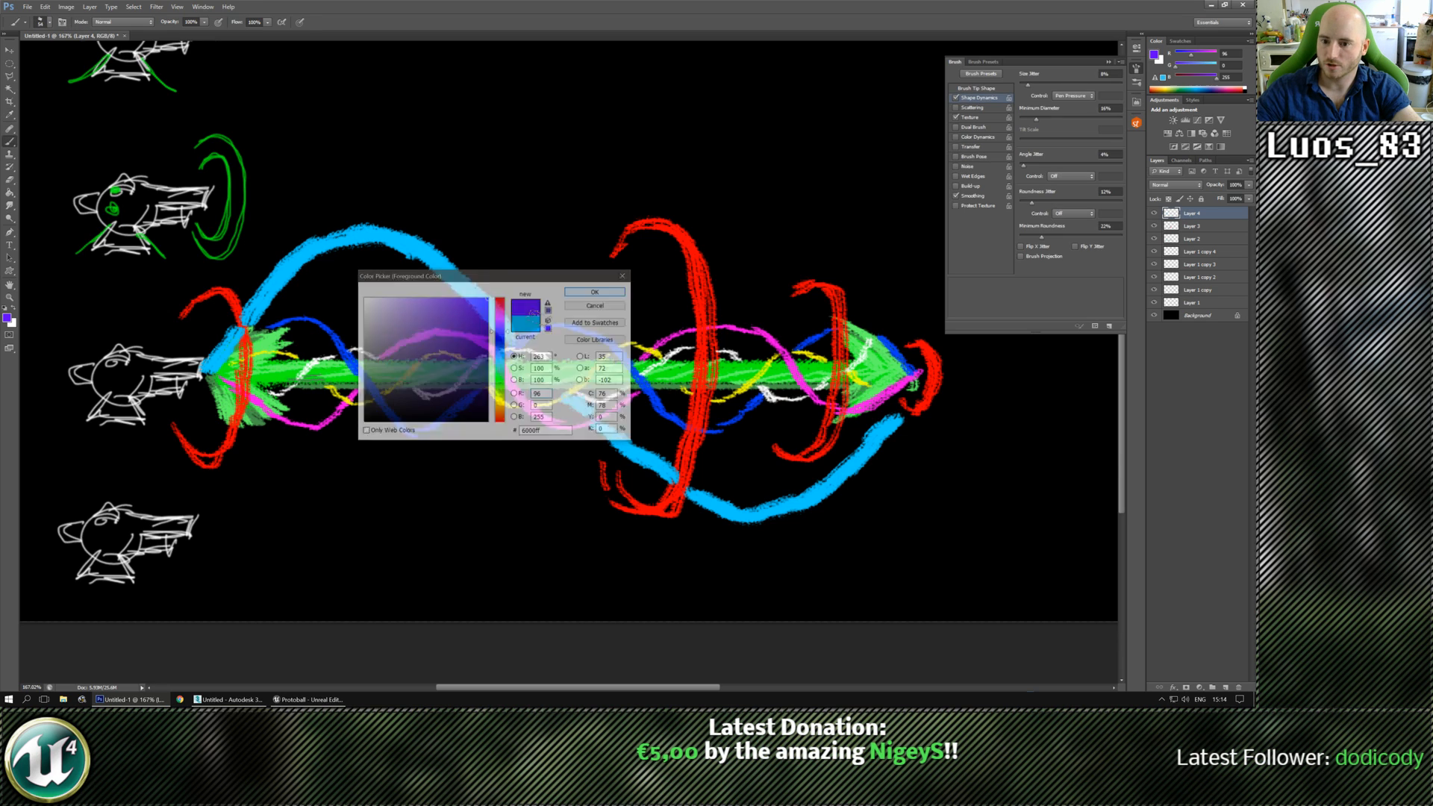
{"action": "mouse_move", "coordinate": [248, 431]}
{"action": "left_mouse_down"}
{"action": "mouse_move", "coordinate": [340, 491]}
{"action": "mouse_move", "coordinate": [321, 494]}
{"action": "mouse_move", "coordinate": [373, 496]}
{"action": "mouse_move", "coordinate": [486, 400]}
{"action": "left_mouse_up"}
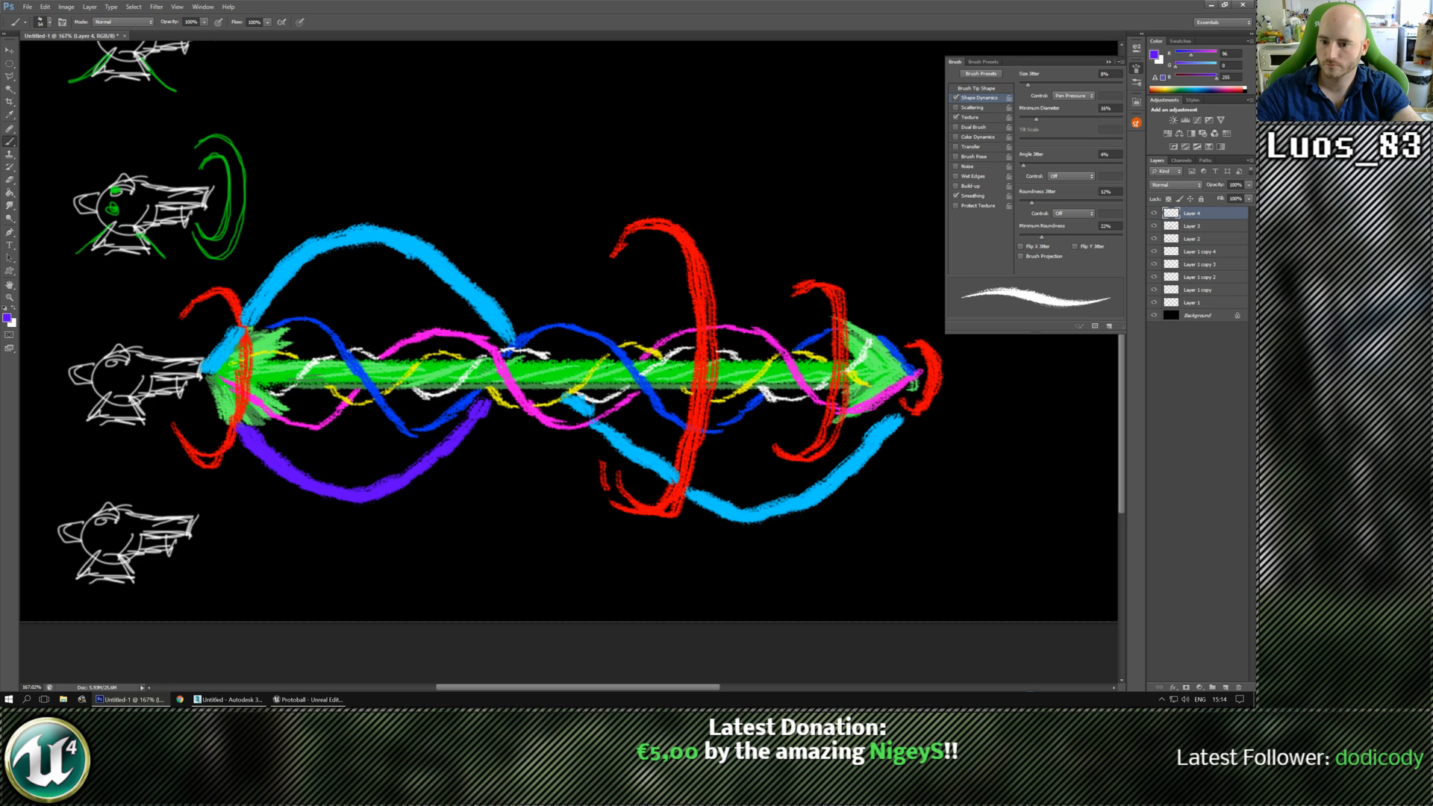
{"action": "left_click_drag", "start_coordinate": [524, 323], "coordinate": [540, 316]}
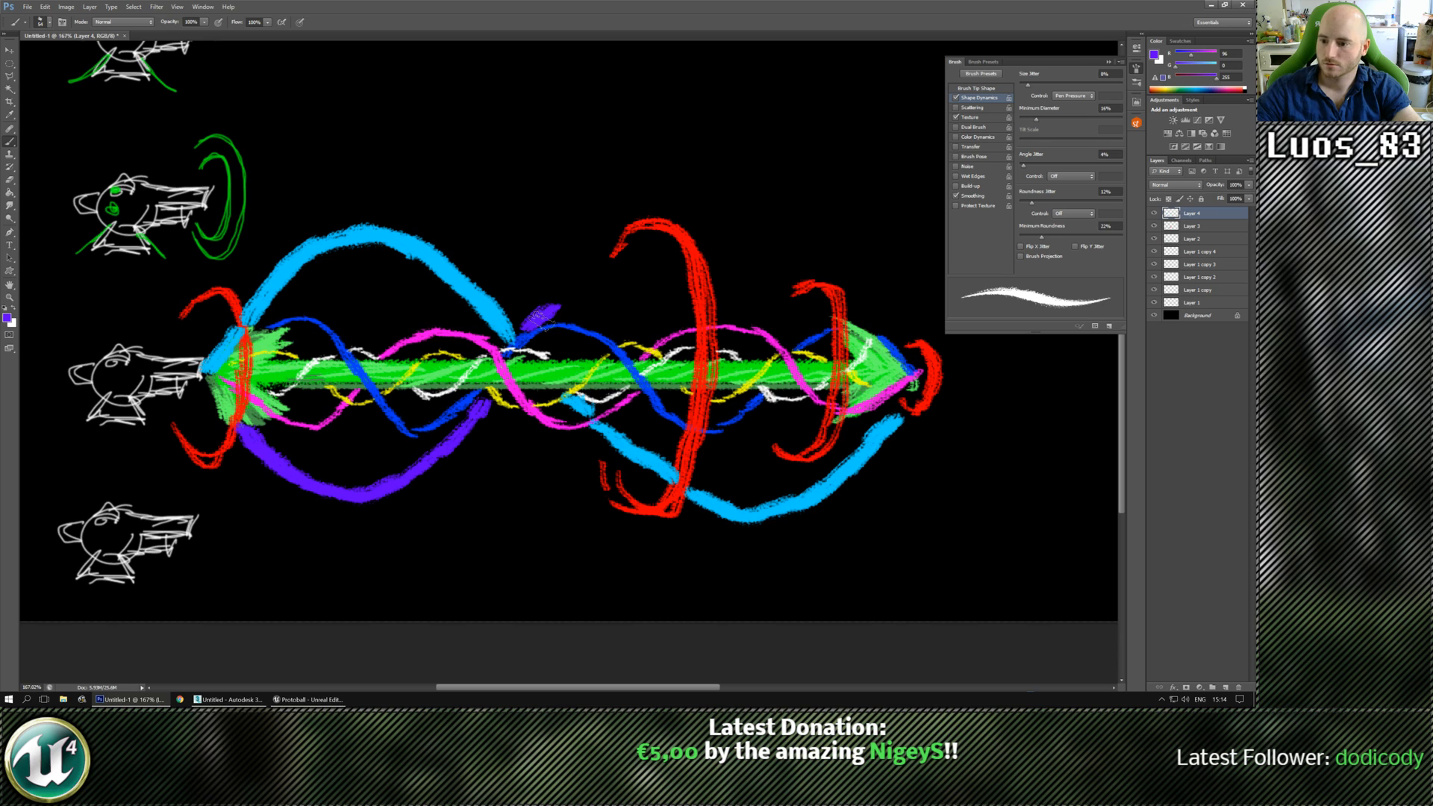
{"action": "mouse_move", "coordinate": [478, 406]}
{"action": "left_mouse_down"}
{"action": "mouse_move", "coordinate": [589, 272]}
{"action": "mouse_move", "coordinate": [646, 250]}
{"action": "mouse_move", "coordinate": [750, 246]}
{"action": "mouse_move", "coordinate": [820, 274]}
{"action": "mouse_move", "coordinate": [882, 324]}
{"action": "left_mouse_up"}
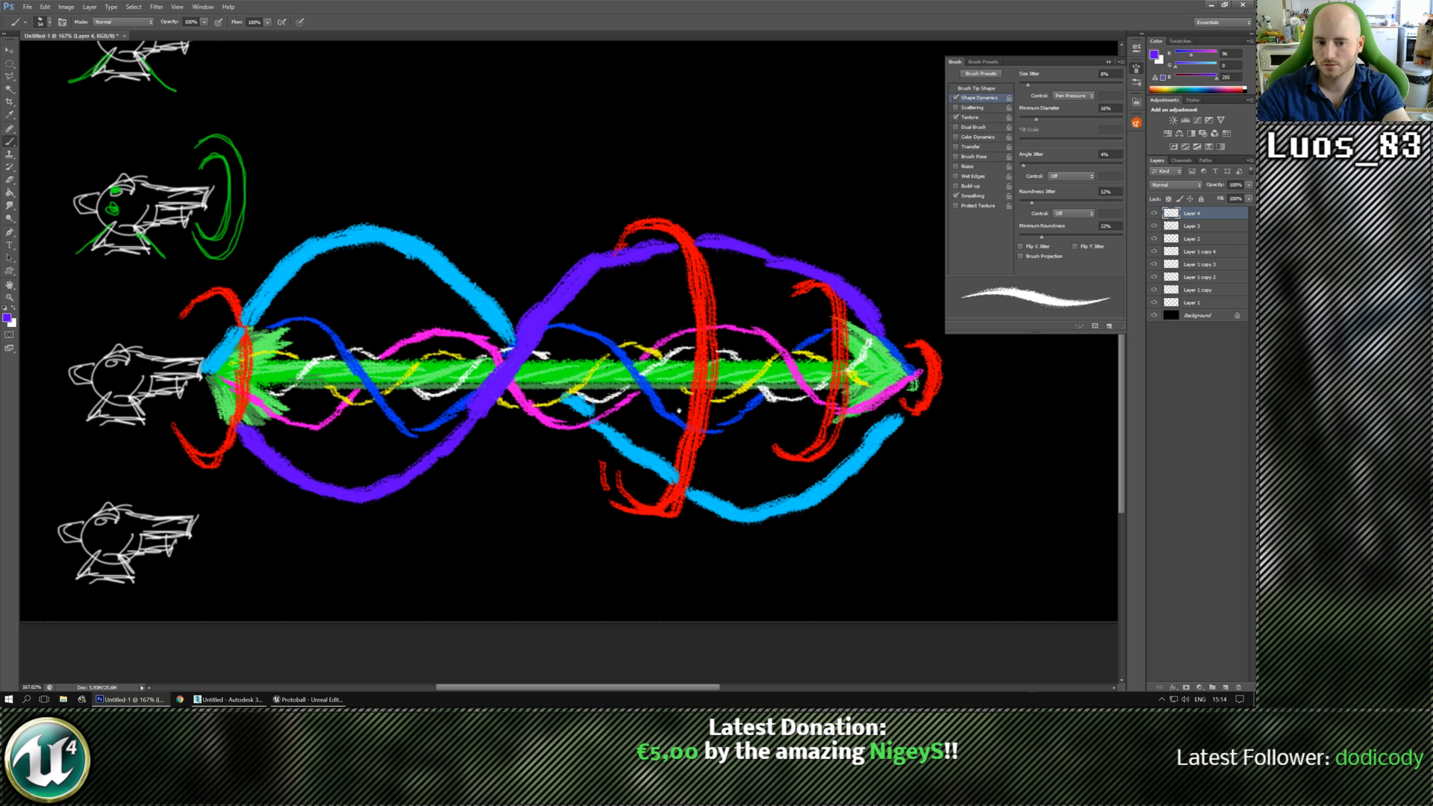
Add a new layer directly above Layer 1 copy.
{"action": "left_click_drag", "start_coordinate": [772, 441], "coordinate": [498, 409]}
{"action": "left_click_drag", "start_coordinate": [640, 406], "coordinate": [528, 416]}
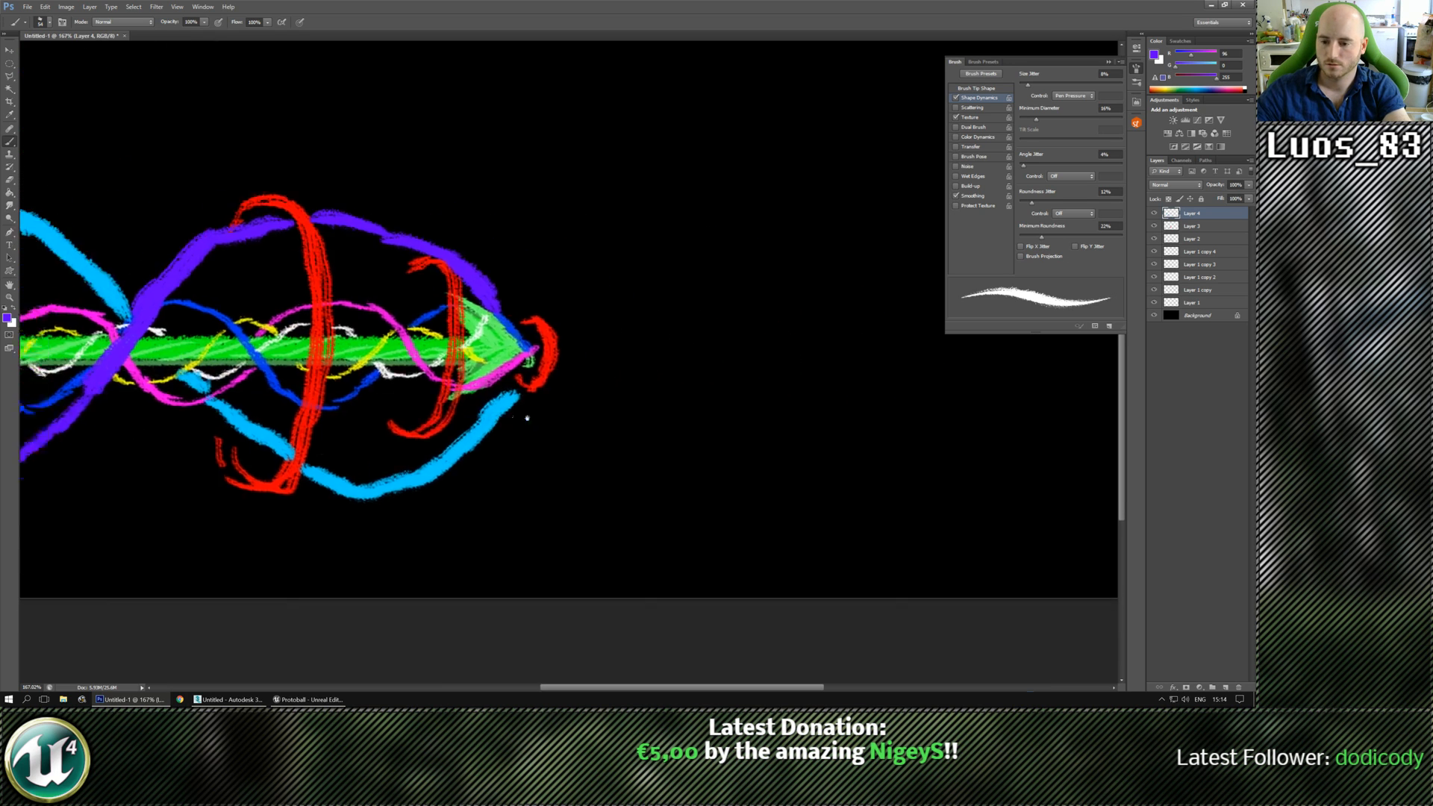
{"action": "left_click_drag", "start_coordinate": [131, 388], "coordinate": [560, 399]}
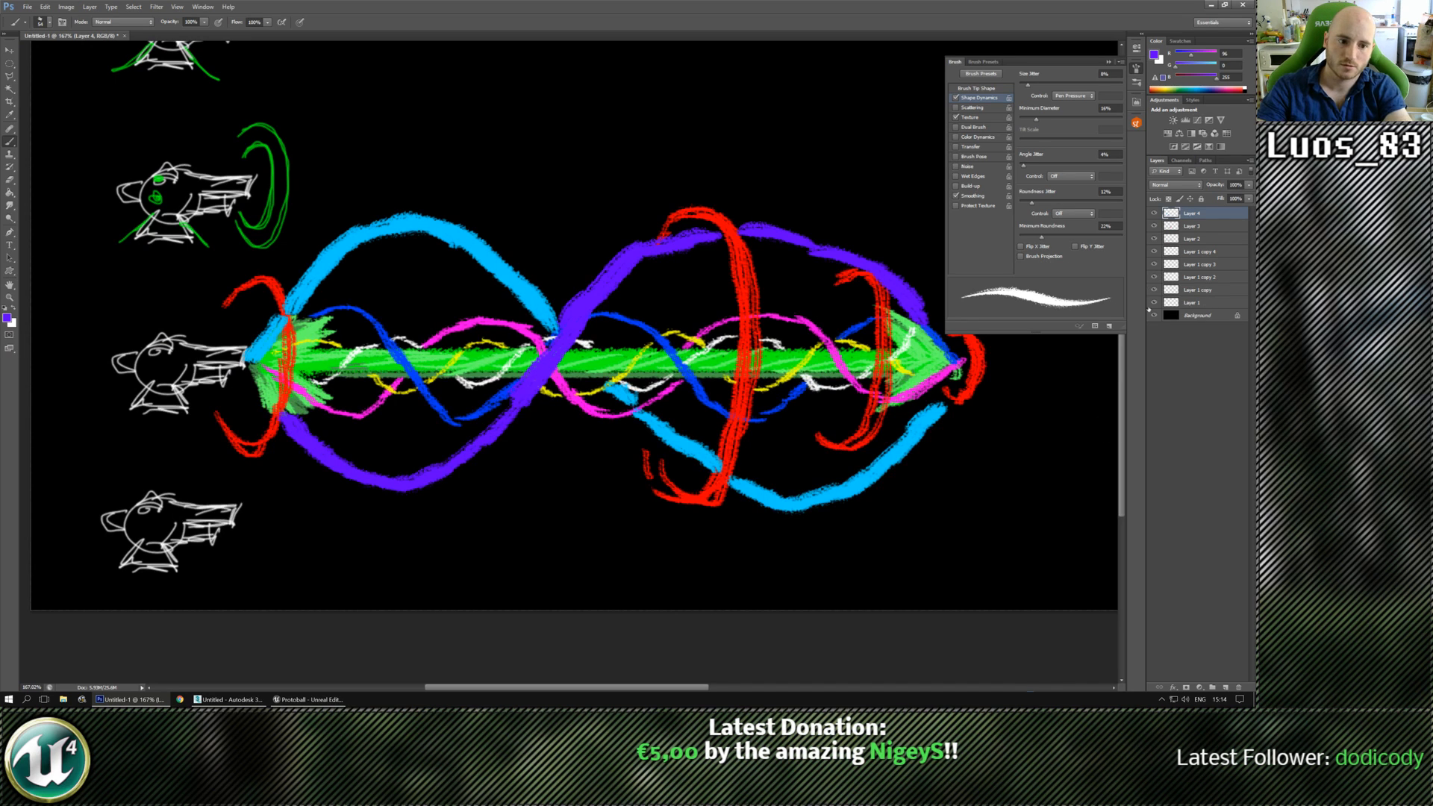
{"action": "left_click", "coordinate": [1195, 291]}
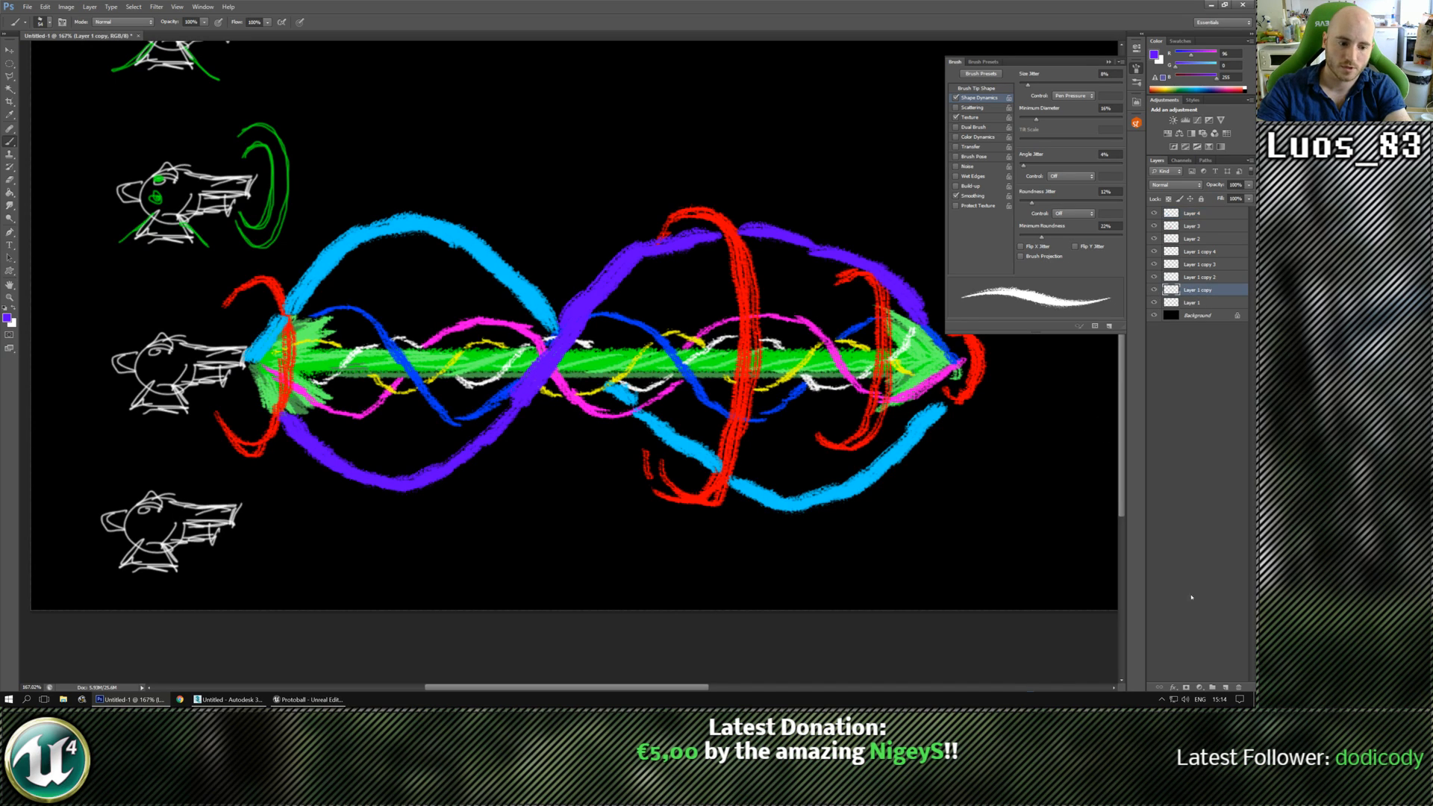
{"action": "left_click", "coordinate": [1226, 687]}
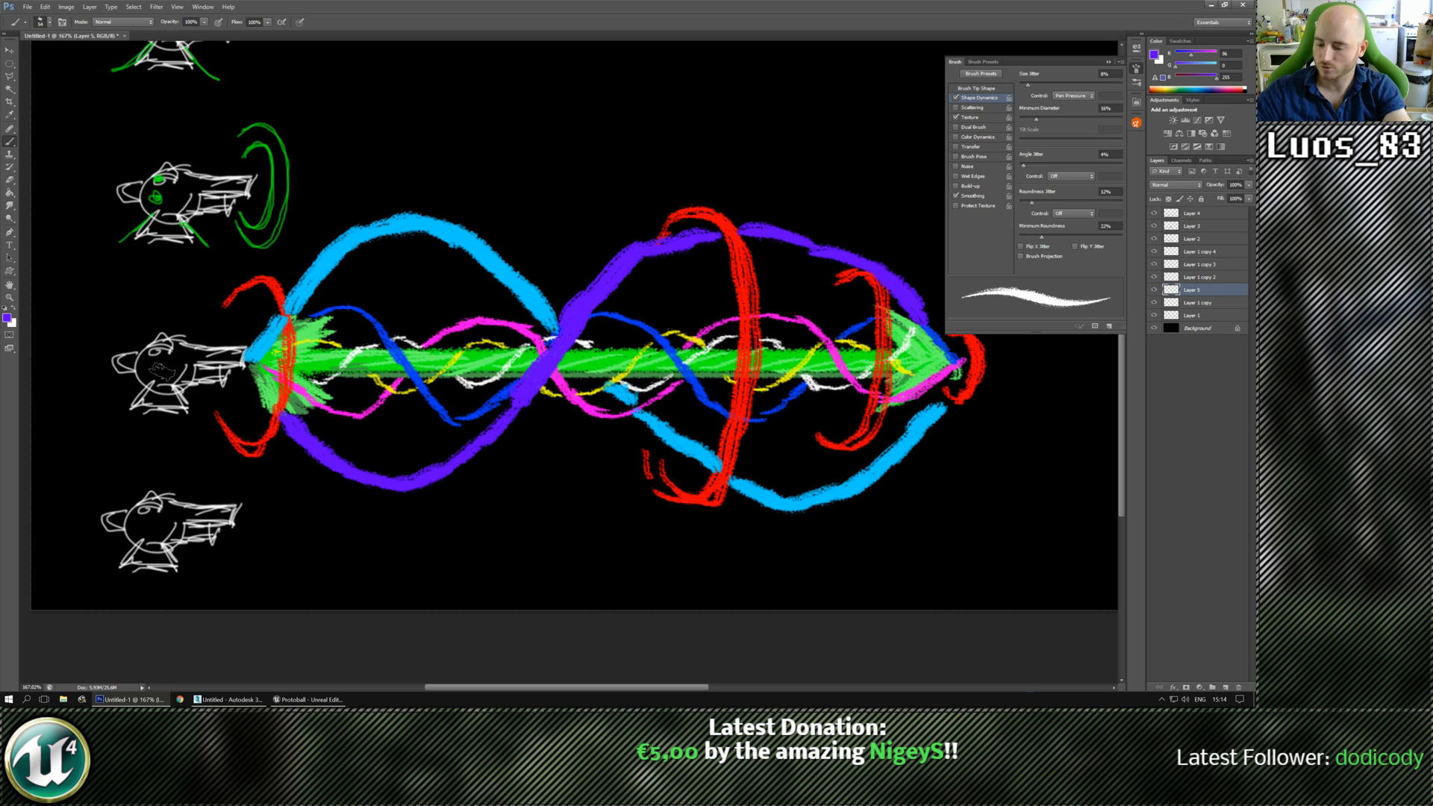
{"action": "left_click", "coordinate": [269, 383], "text": "alt"}
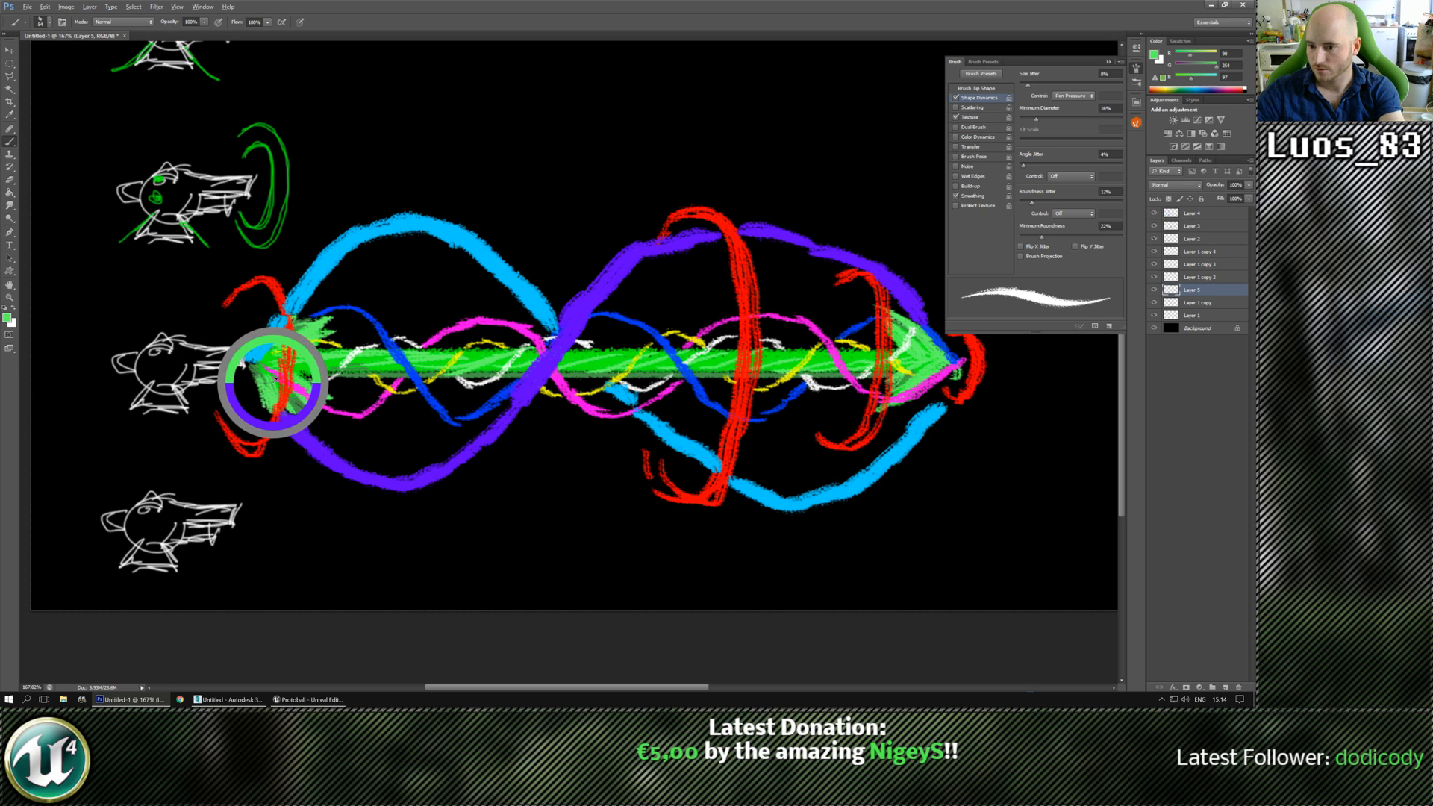
{"action": "mouse_move", "coordinate": [299, 323]}
{"action": "left_mouse_down"}
{"action": "mouse_move", "coordinate": [362, 285]}
{"action": "mouse_move", "coordinate": [351, 341]}
{"action": "left_mouse_up"}
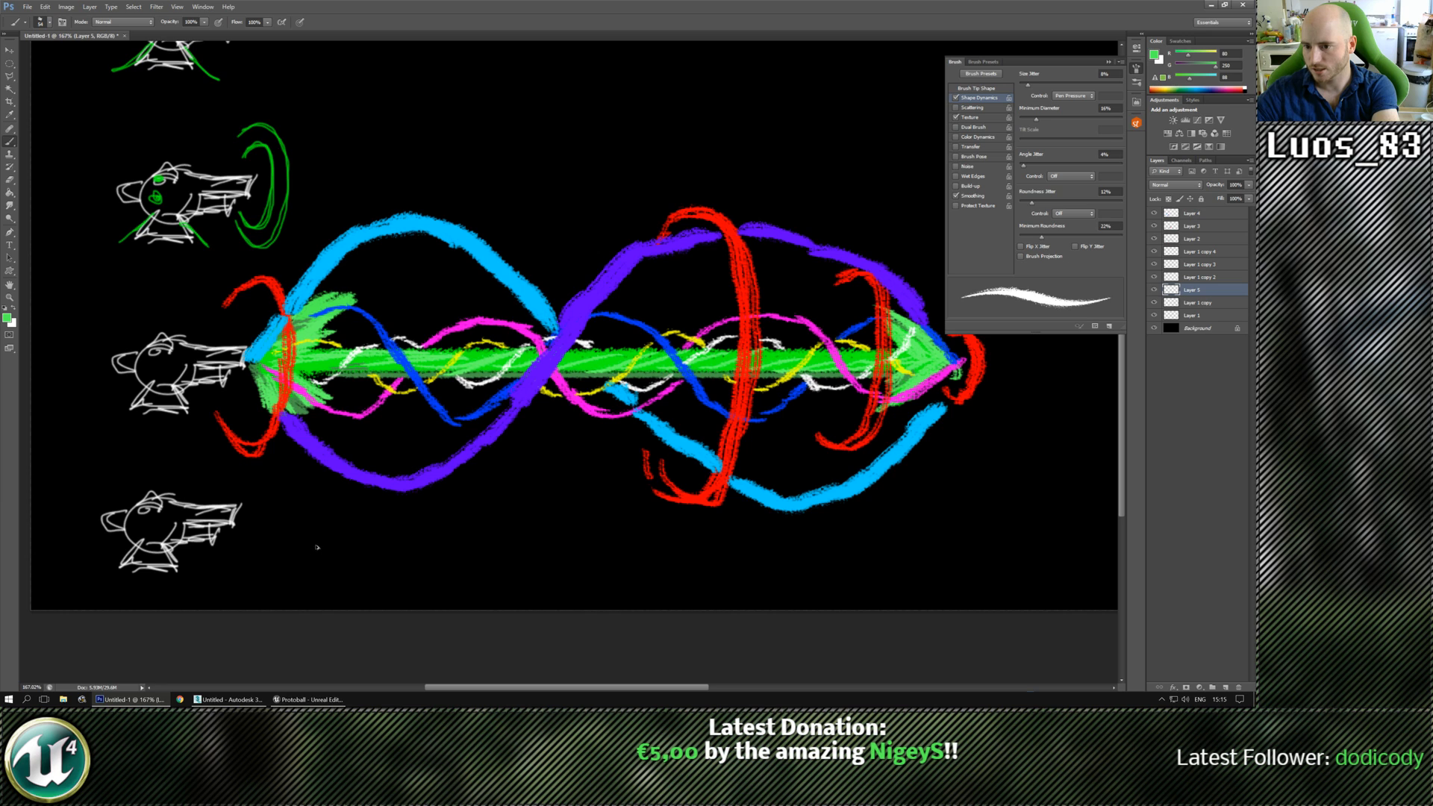
{"action": "key", "text": "ctrl+alt+z"}
{"action": "key", "text": "ctrl+alt+z"}
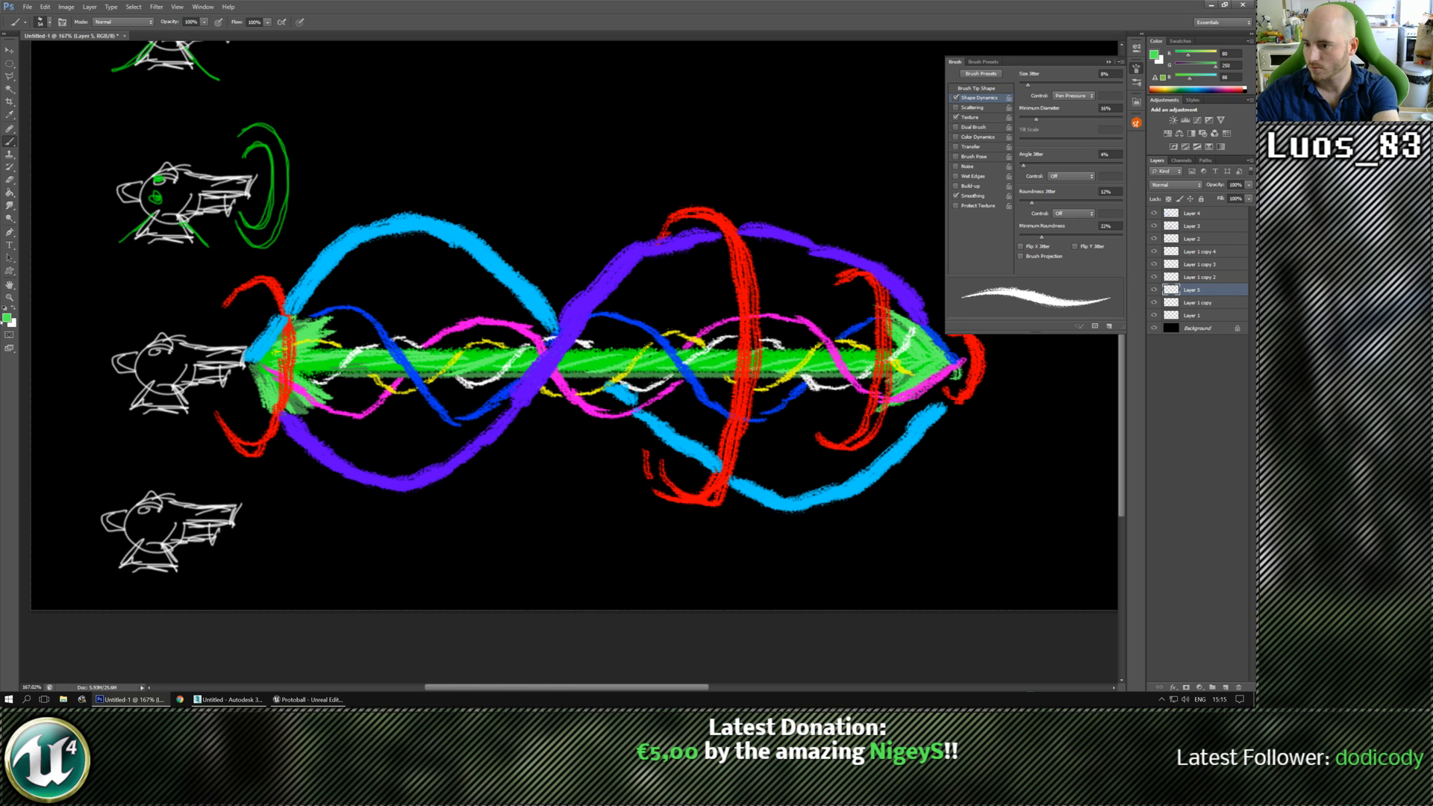
{"action": "left_click", "coordinate": [7, 318]}
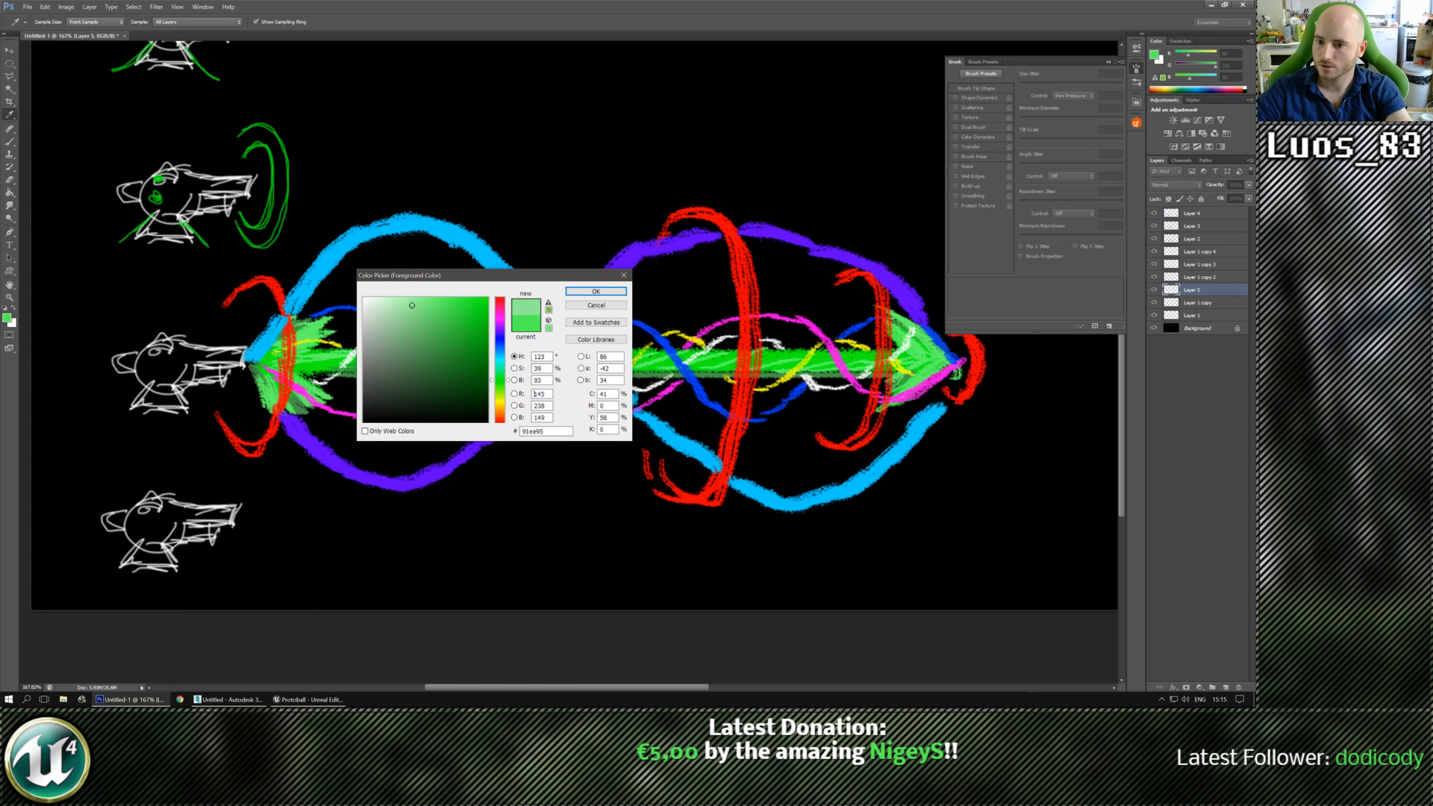
{"action": "left_click", "coordinate": [568, 291]}
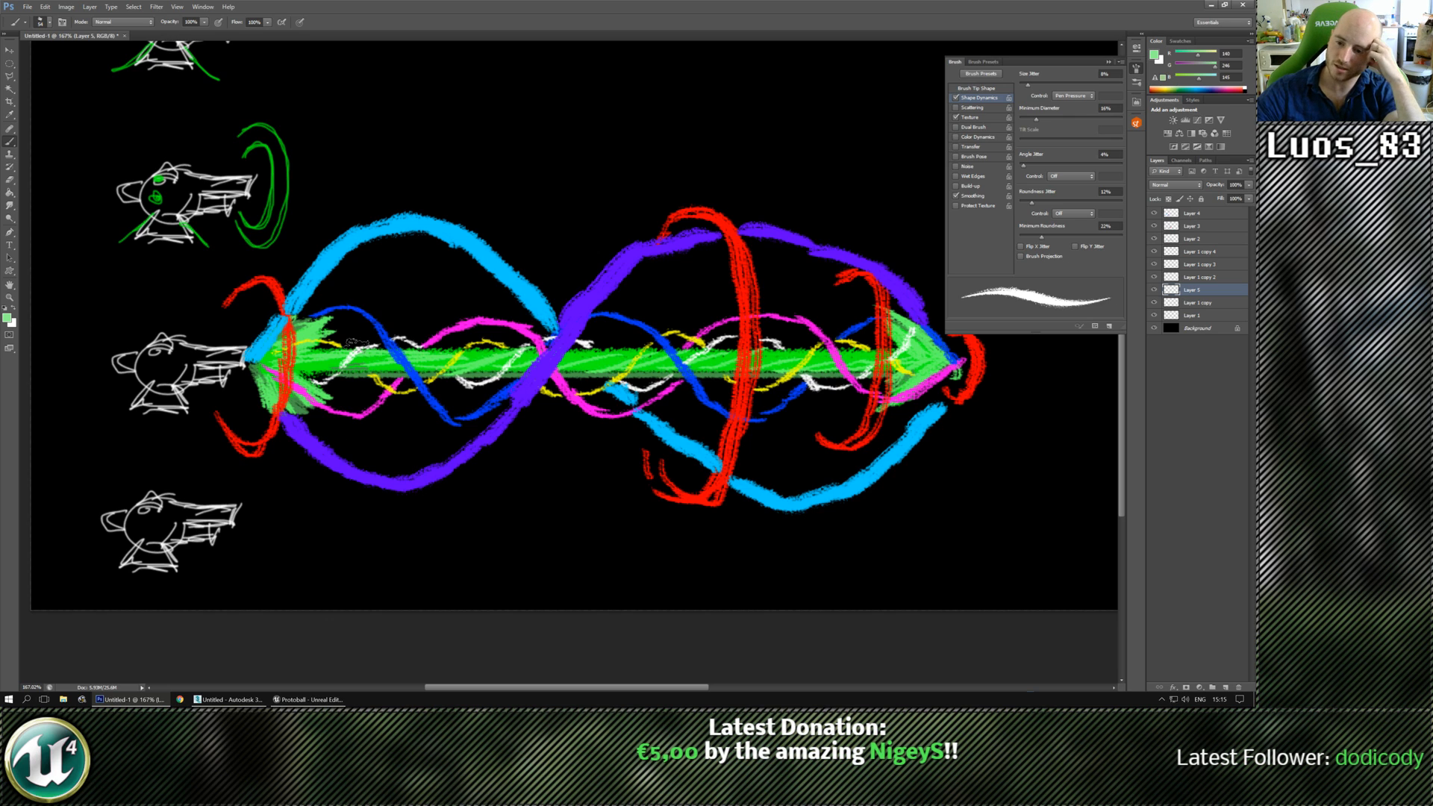
{"action": "mouse_move", "coordinate": [297, 321]}
{"action": "left_mouse_down"}
{"action": "mouse_move", "coordinate": [316, 305]}
{"action": "mouse_move", "coordinate": [340, 328]}
{"action": "mouse_move", "coordinate": [328, 352]}
{"action": "left_mouse_up"}
{"action": "key", "text": "ctrl+alt+z"}
{"action": "key", "text": "ctrl+alt+z"}
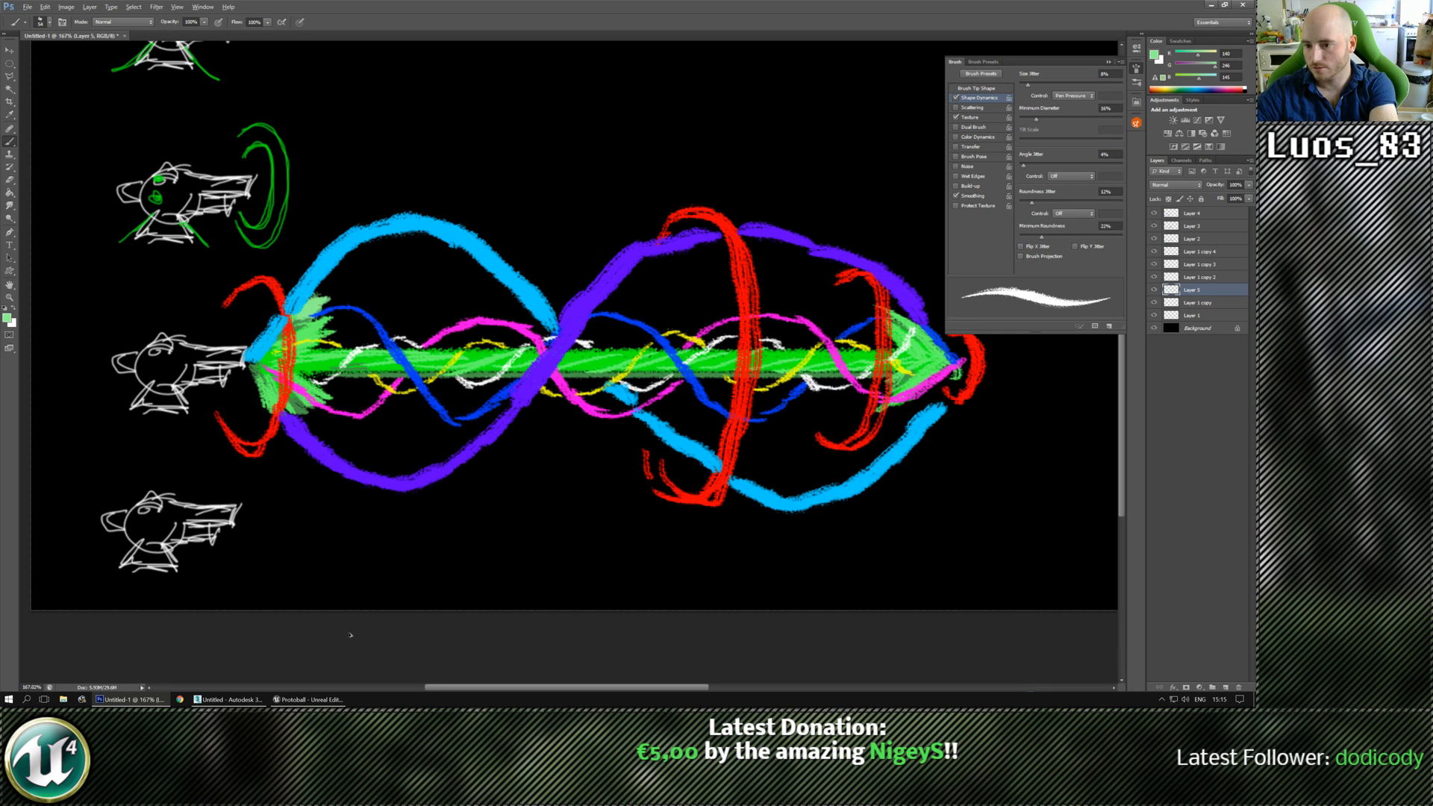
Set the foreground colour to pale green (#b0fbb4) and paint a wider muzzle flash fanning out around the beam's start at the fourth turret's barrel.
{"action": "key", "text": "i"}
{"action": "left_click", "coordinate": [7, 317]}
{"action": "left_click", "coordinate": [394, 304]}
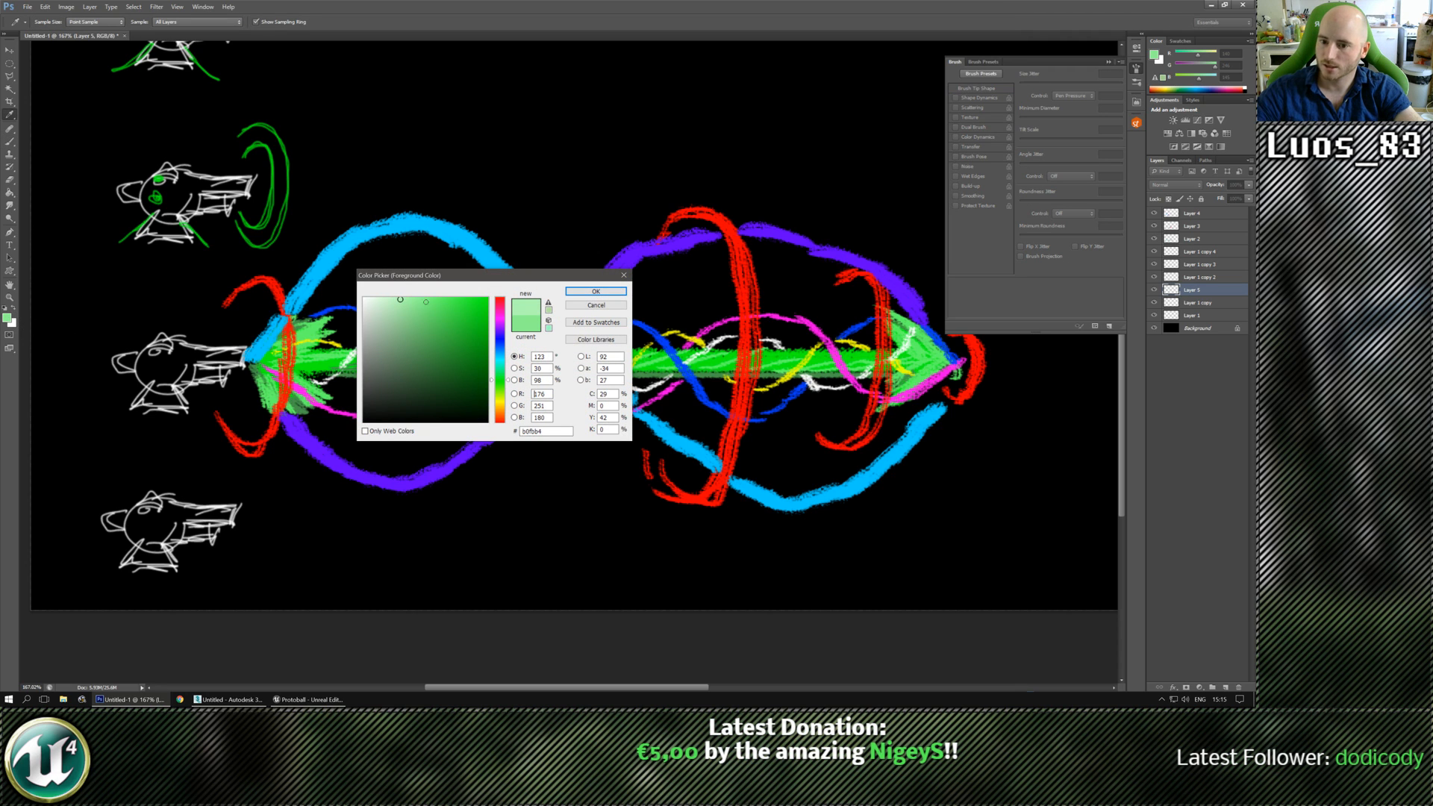
{"action": "left_click", "coordinate": [595, 292]}
{"action": "mouse_move", "coordinate": [296, 317]}
{"action": "left_mouse_down"}
{"action": "mouse_move", "coordinate": [373, 288]}
{"action": "mouse_move", "coordinate": [359, 299]}
{"action": "mouse_move", "coordinate": [375, 312]}
{"action": "mouse_move", "coordinate": [320, 347]}
{"action": "mouse_move", "coordinate": [373, 392]}
{"action": "mouse_move", "coordinate": [313, 416]}
{"action": "mouse_move", "coordinate": [347, 433]}
{"action": "mouse_move", "coordinate": [321, 442]}
{"action": "mouse_move", "coordinate": [276, 415]}
{"action": "left_mouse_up"}
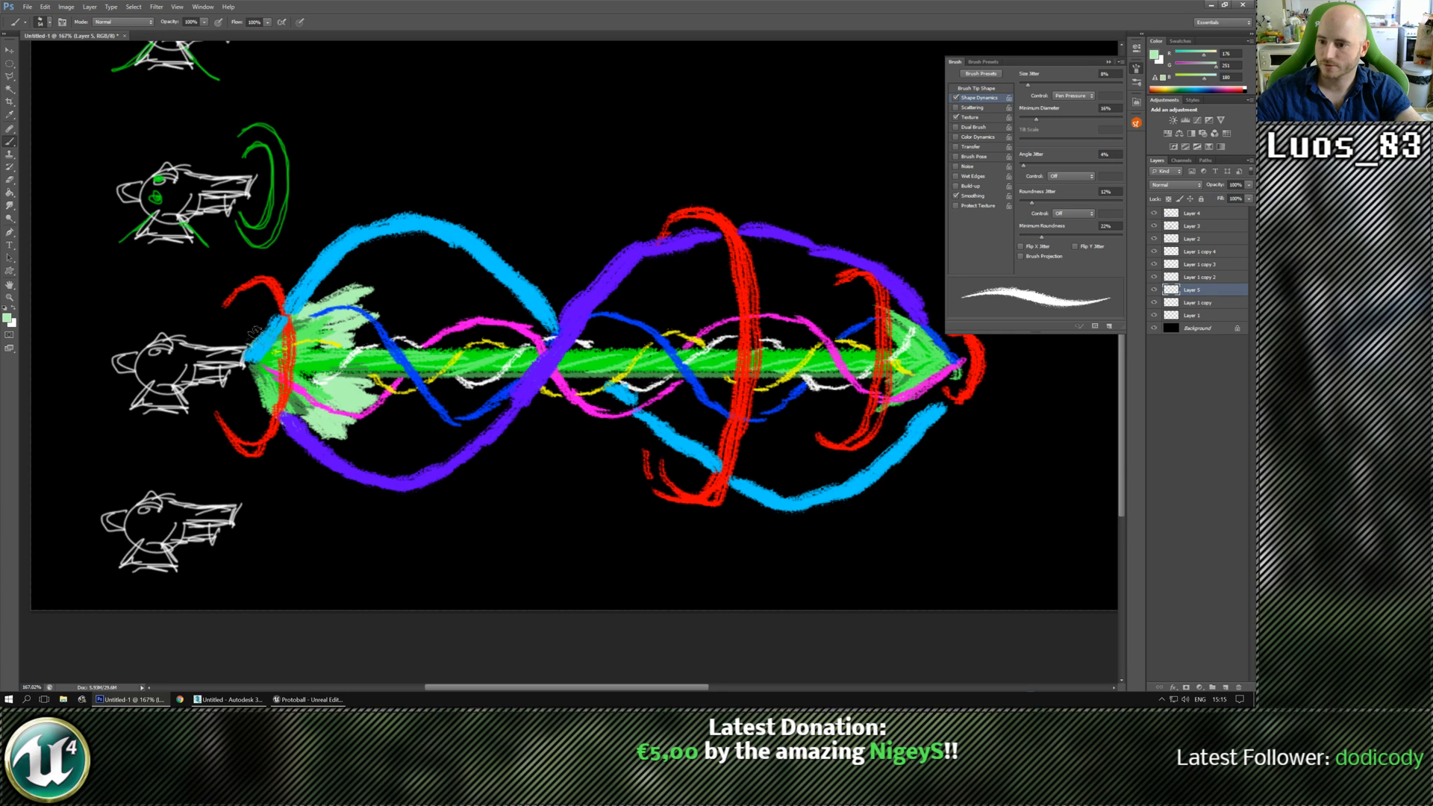
{"action": "mouse_move", "coordinate": [254, 329]}
{"action": "left_mouse_down"}
{"action": "mouse_move", "coordinate": [265, 298]}
{"action": "mouse_move", "coordinate": [254, 411]}
{"action": "mouse_move", "coordinate": [261, 399]}
{"action": "left_mouse_up"}
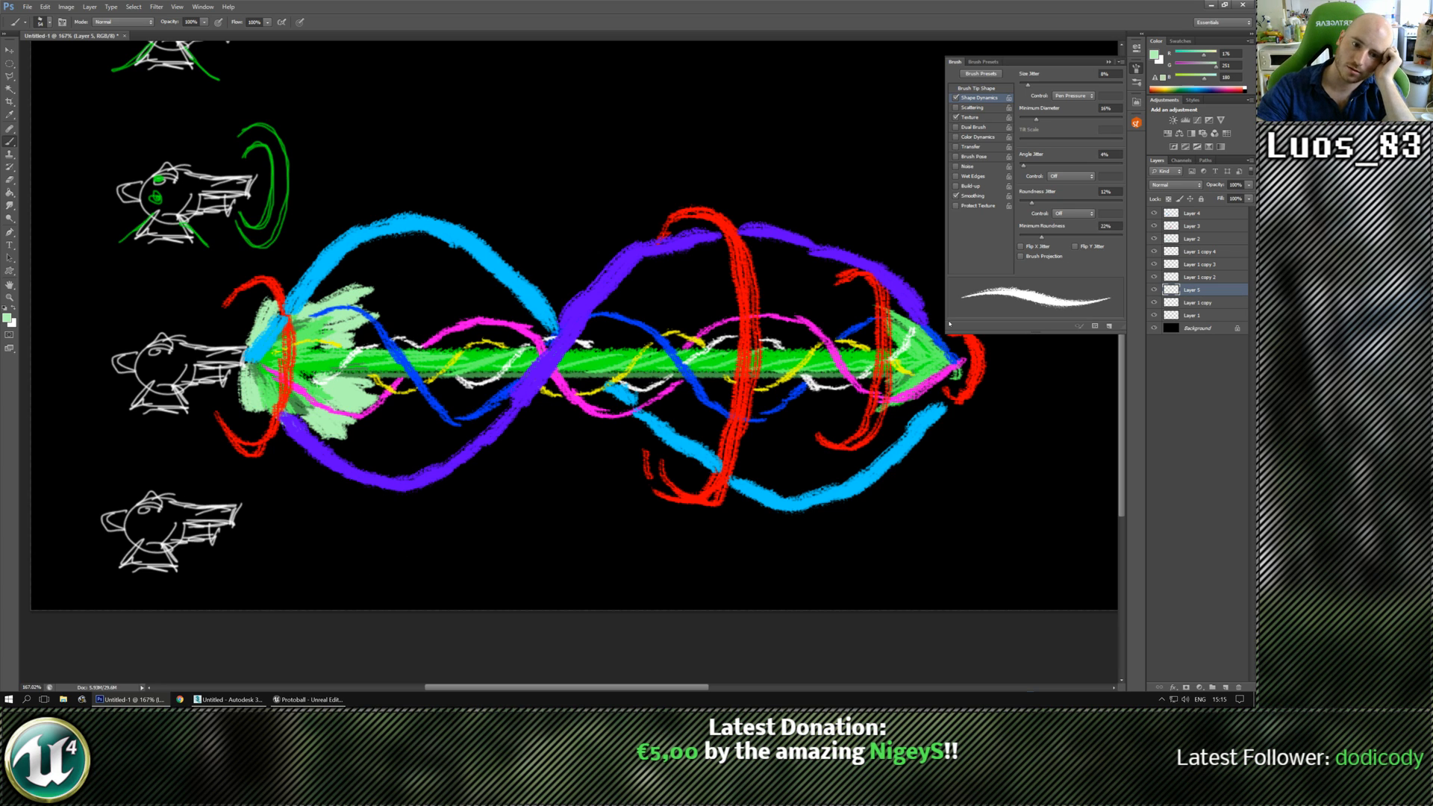
Paint a pale green burst behind the beam's arrowhead, flaring around its back edges and tapering to a point beyond the tip.
{"action": "left_click_drag", "start_coordinate": [808, 266], "coordinate": [569, 275]}
{"action": "mouse_move", "coordinate": [660, 353]}
{"action": "left_mouse_down"}
{"action": "mouse_move", "coordinate": [623, 316]}
{"action": "mouse_move", "coordinate": [635, 309]}
{"action": "mouse_move", "coordinate": [741, 366]}
{"action": "left_mouse_up"}
{"action": "left_click_drag", "start_coordinate": [652, 312], "coordinate": [784, 376]}
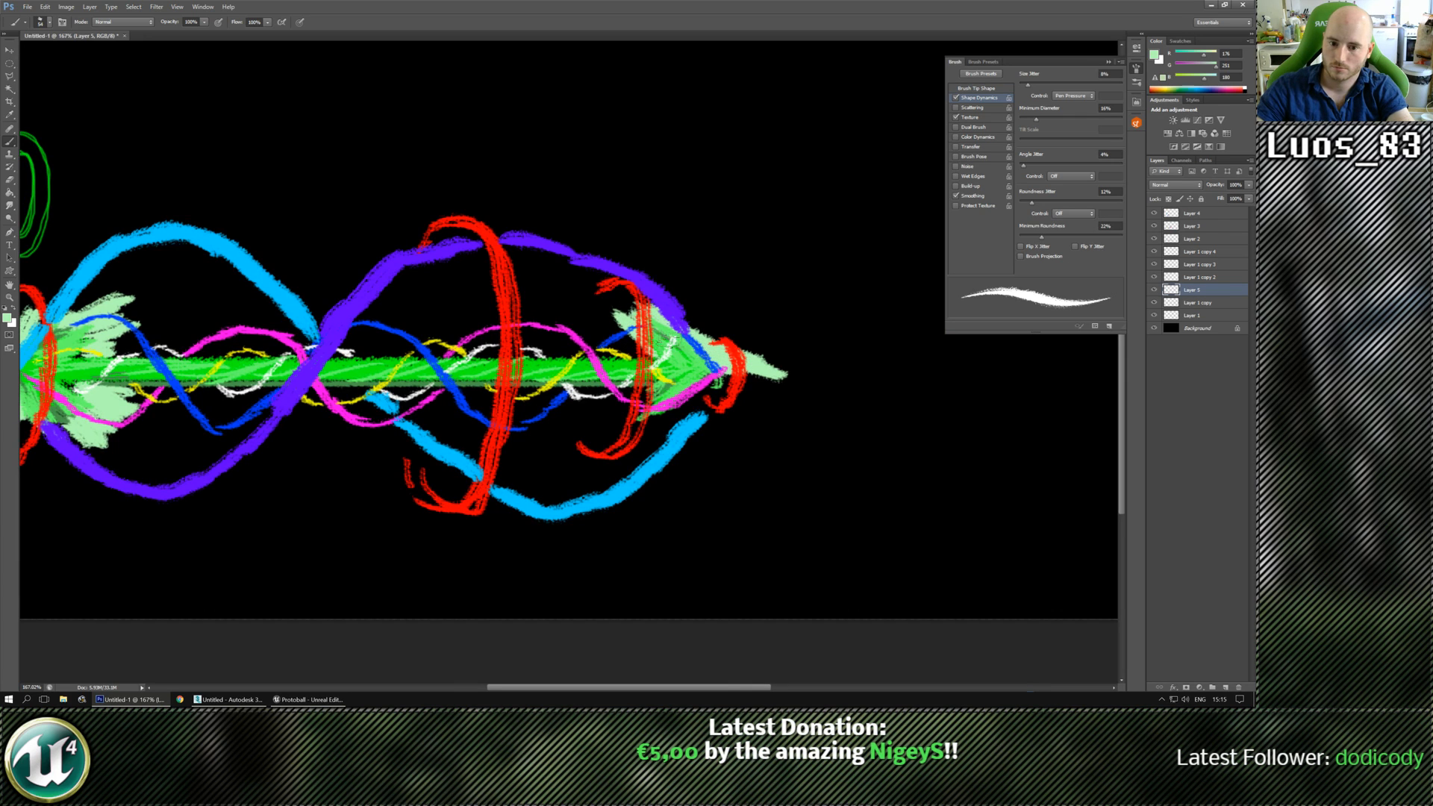
{"action": "mouse_move", "coordinate": [627, 431]}
{"action": "left_mouse_down"}
{"action": "mouse_move", "coordinate": [757, 371]}
{"action": "mouse_move", "coordinate": [796, 373]}
{"action": "left_mouse_up"}
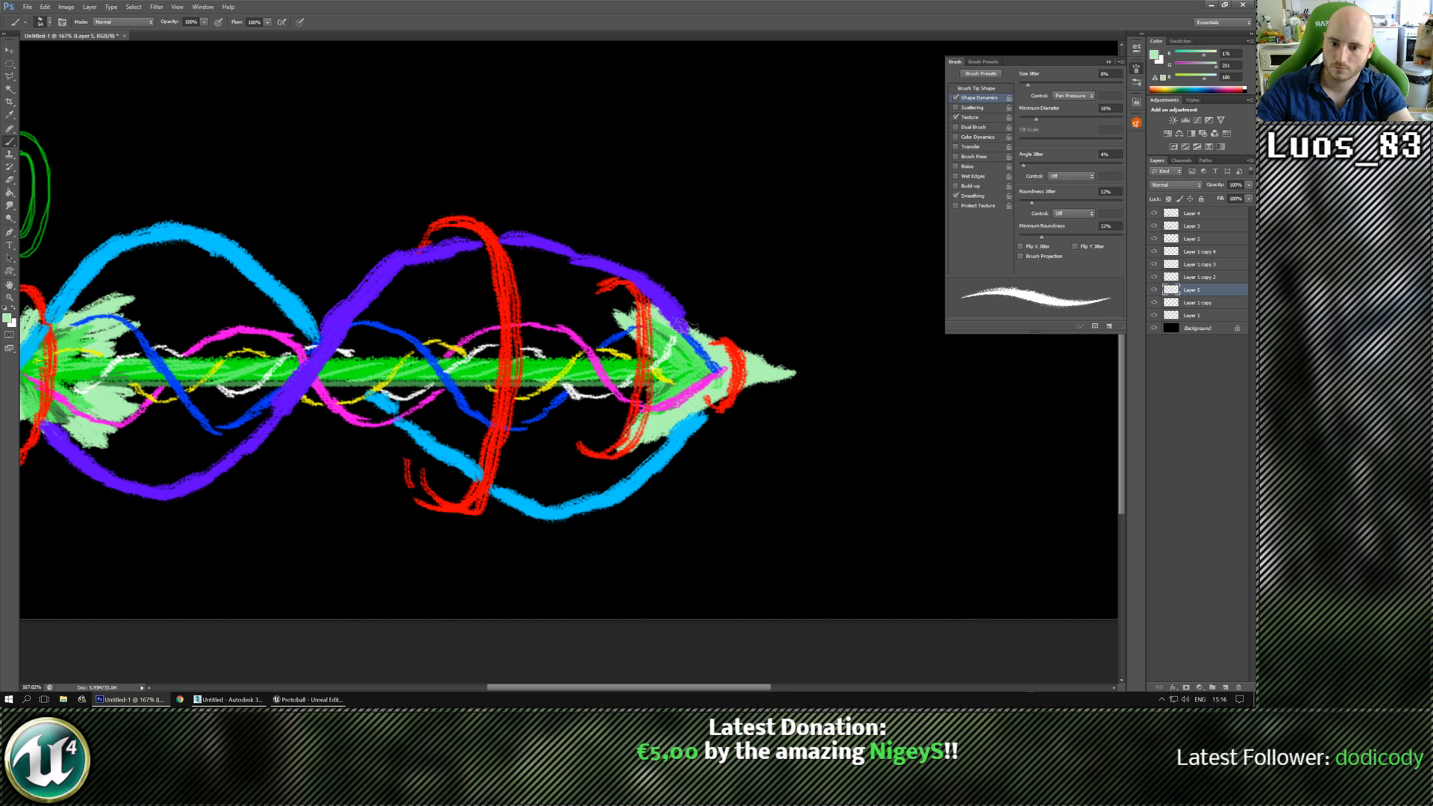
{"action": "left_click_drag", "start_coordinate": [676, 302], "coordinate": [742, 355]}
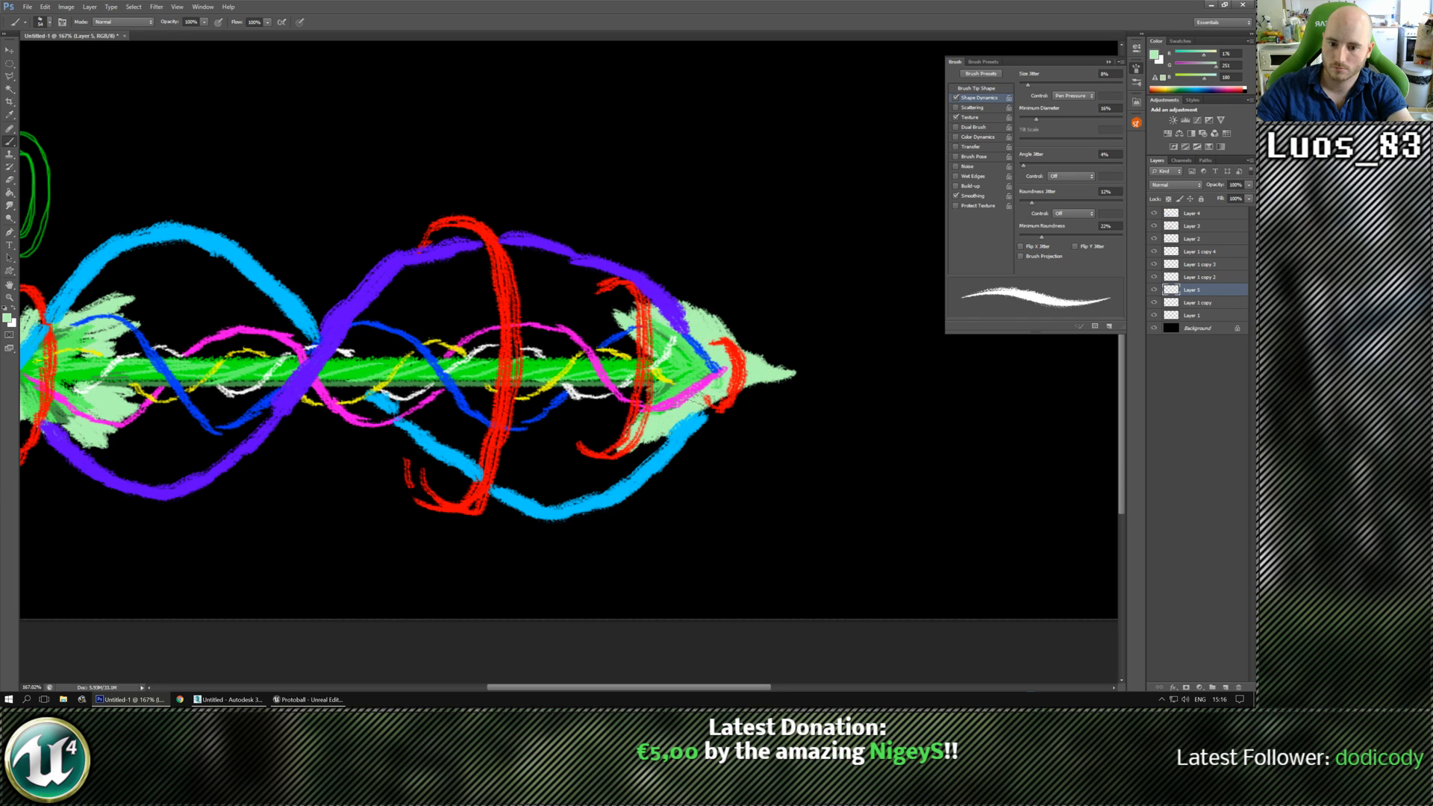
{"action": "left_click_drag", "start_coordinate": [606, 292], "coordinate": [636, 321]}
{"action": "mouse_move", "coordinate": [639, 418]}
{"action": "left_mouse_down"}
{"action": "mouse_move", "coordinate": [608, 439]}
{"action": "mouse_move", "coordinate": [654, 395]}
{"action": "mouse_move", "coordinate": [653, 356]}
{"action": "mouse_move", "coordinate": [608, 321]}
{"action": "mouse_move", "coordinate": [628, 330]}
{"action": "left_mouse_up"}
Try a pale green stroke angling upwards from the fourth turret's barrel, behind the muzzle flash.
{"action": "mouse_move", "coordinate": [124, 215]}
{"action": "left_mouse_down"}
{"action": "mouse_move", "coordinate": [275, 233]}
{"action": "mouse_move", "coordinate": [461, 228]}
{"action": "mouse_move", "coordinate": [425, 386]}
{"action": "mouse_move", "coordinate": [438, 249]}
{"action": "left_mouse_up"}
{"action": "mouse_move", "coordinate": [442, 356]}
{"action": "left_mouse_down"}
{"action": "mouse_move", "coordinate": [463, 224]}
{"action": "mouse_move", "coordinate": [415, 362]}
{"action": "left_mouse_up"}
{"action": "left_click_drag", "start_coordinate": [351, 275], "coordinate": [351, 229]}
{"action": "left_click_drag", "start_coordinate": [344, 323], "coordinate": [346, 241]}
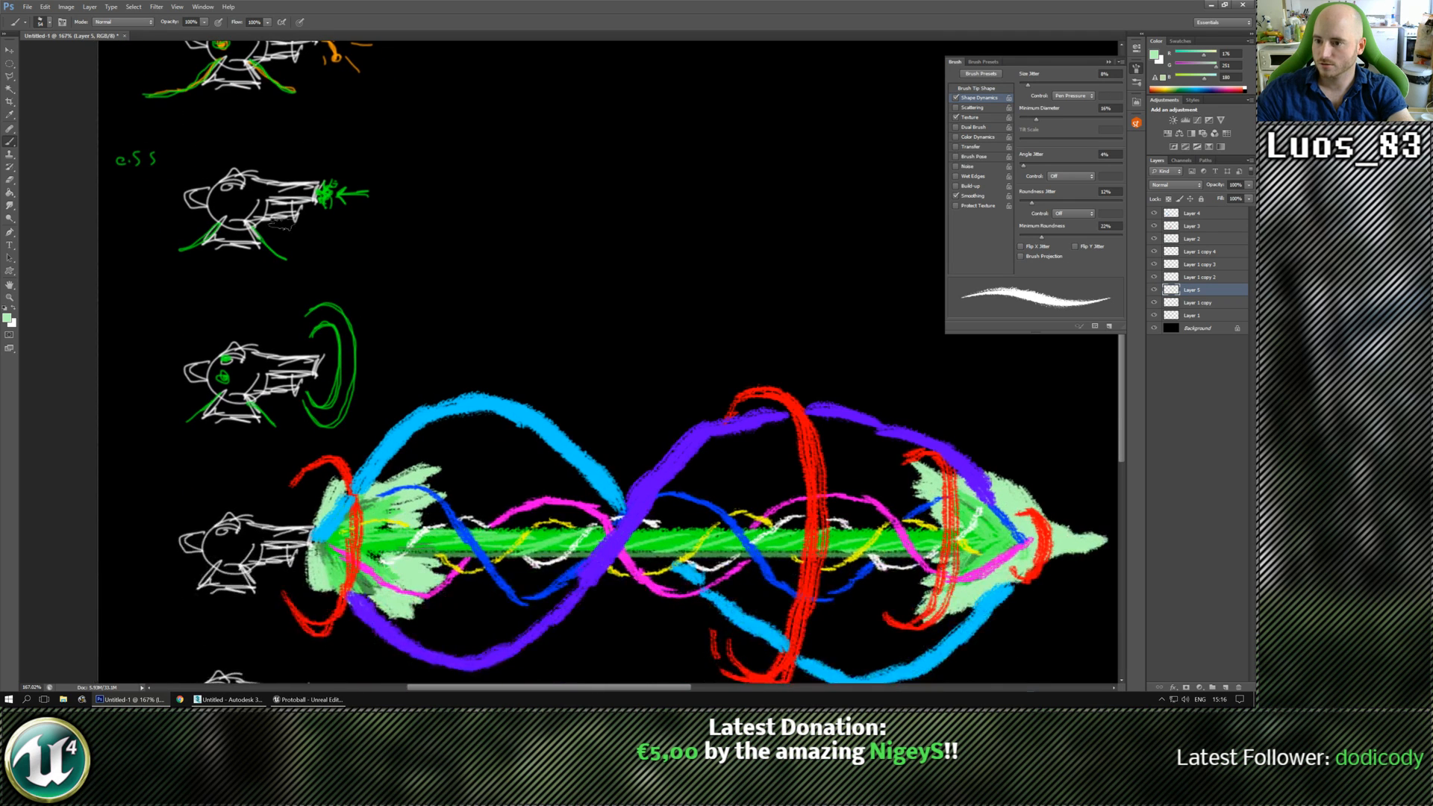
{"action": "left_click_drag", "start_coordinate": [303, 347], "coordinate": [338, 279]}
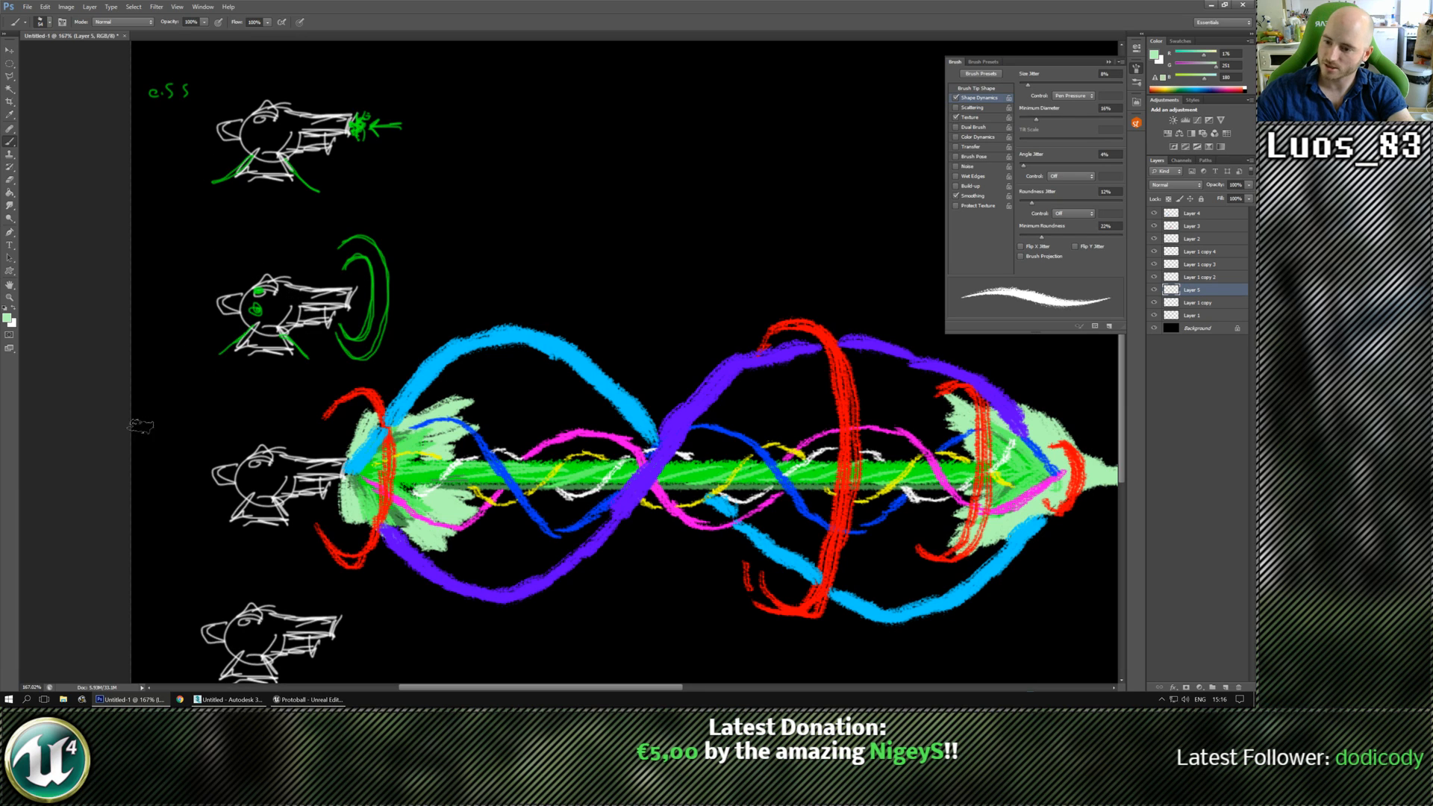
{"action": "left_click_drag", "start_coordinate": [295, 472], "coordinate": [371, 394]}
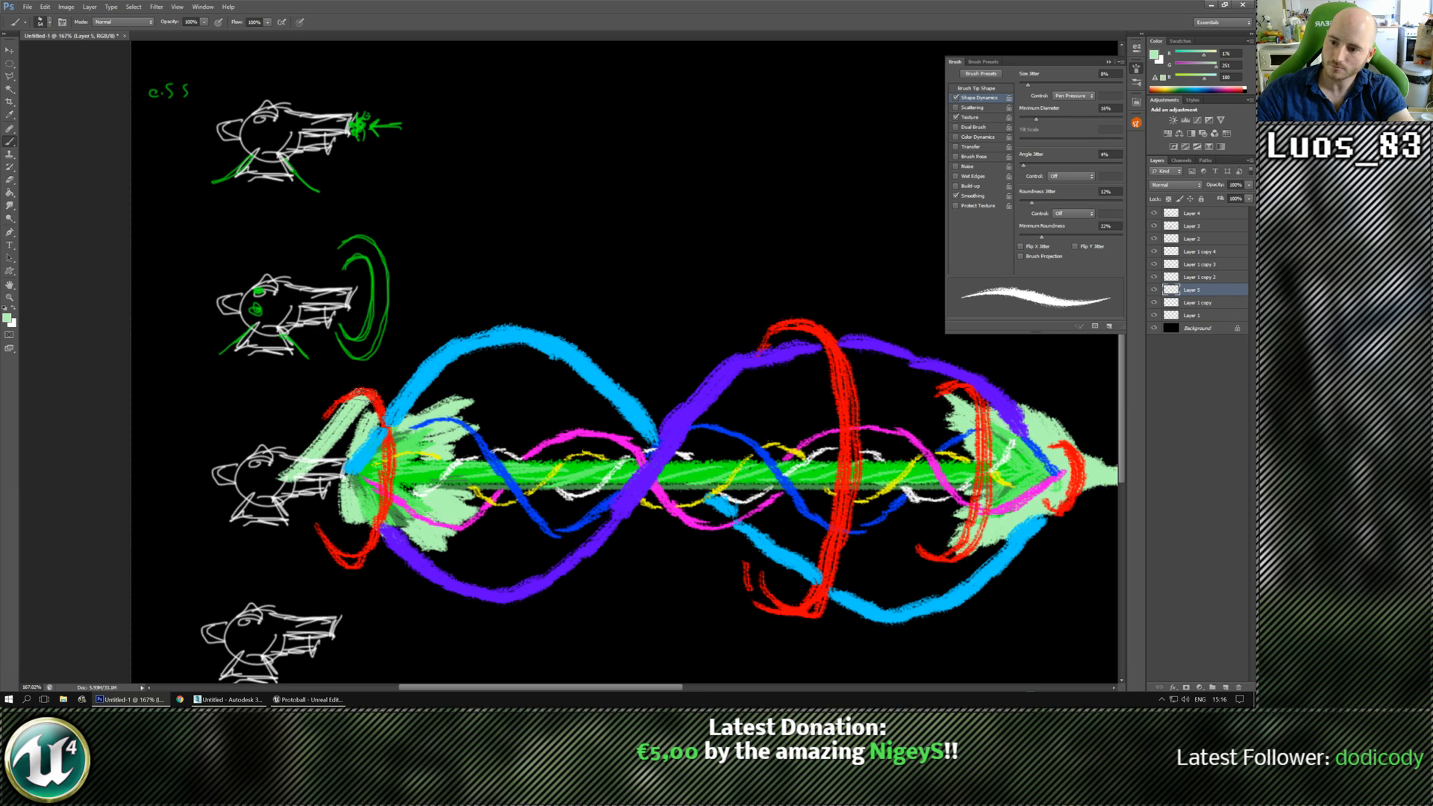
{"action": "key", "text": "ctrl+z"}
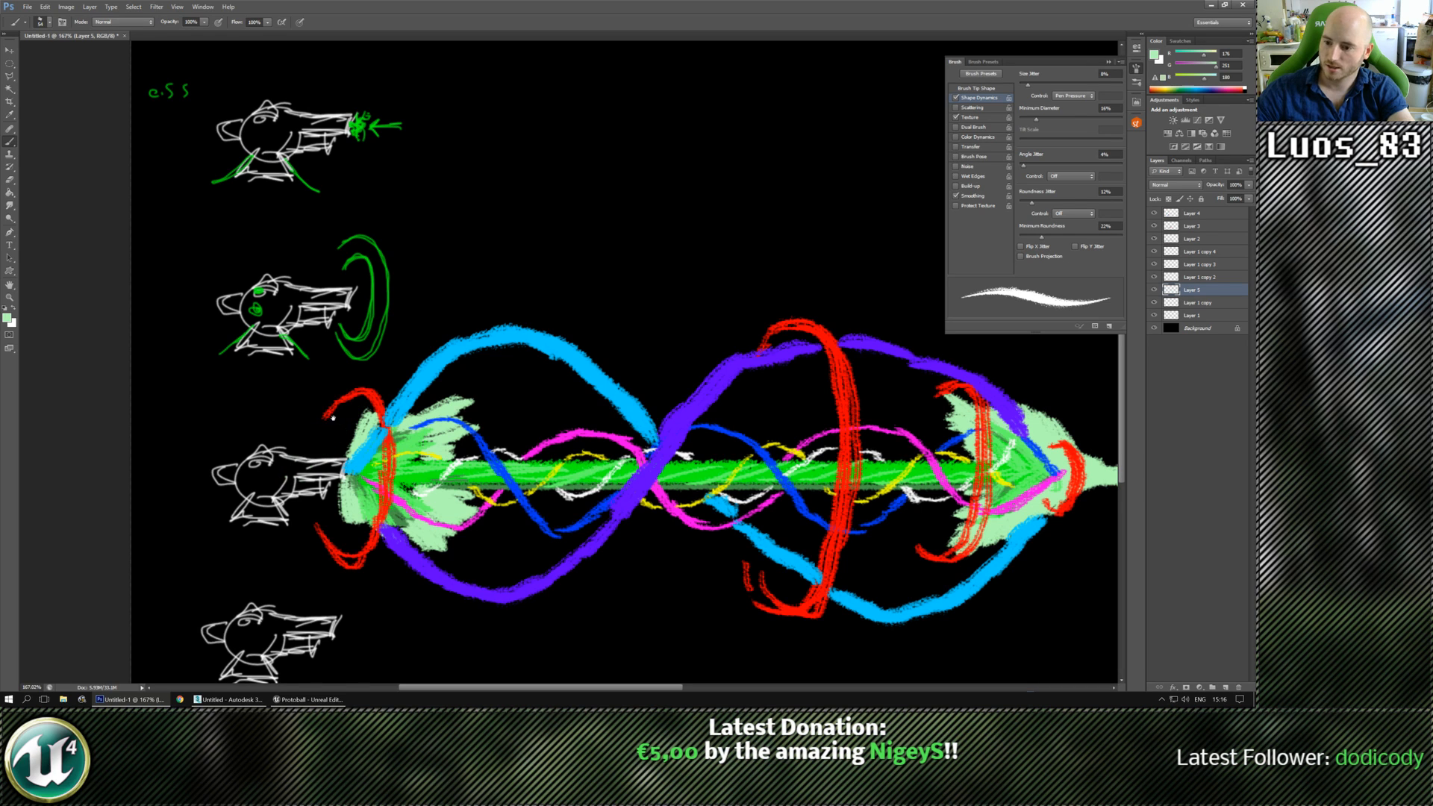
Review the storyboard from the first turret's charge stage through the ring stage to the fourth turret's beam and arrowhead.
{"action": "left_click_drag", "start_coordinate": [227, 456], "coordinate": [275, 367]}
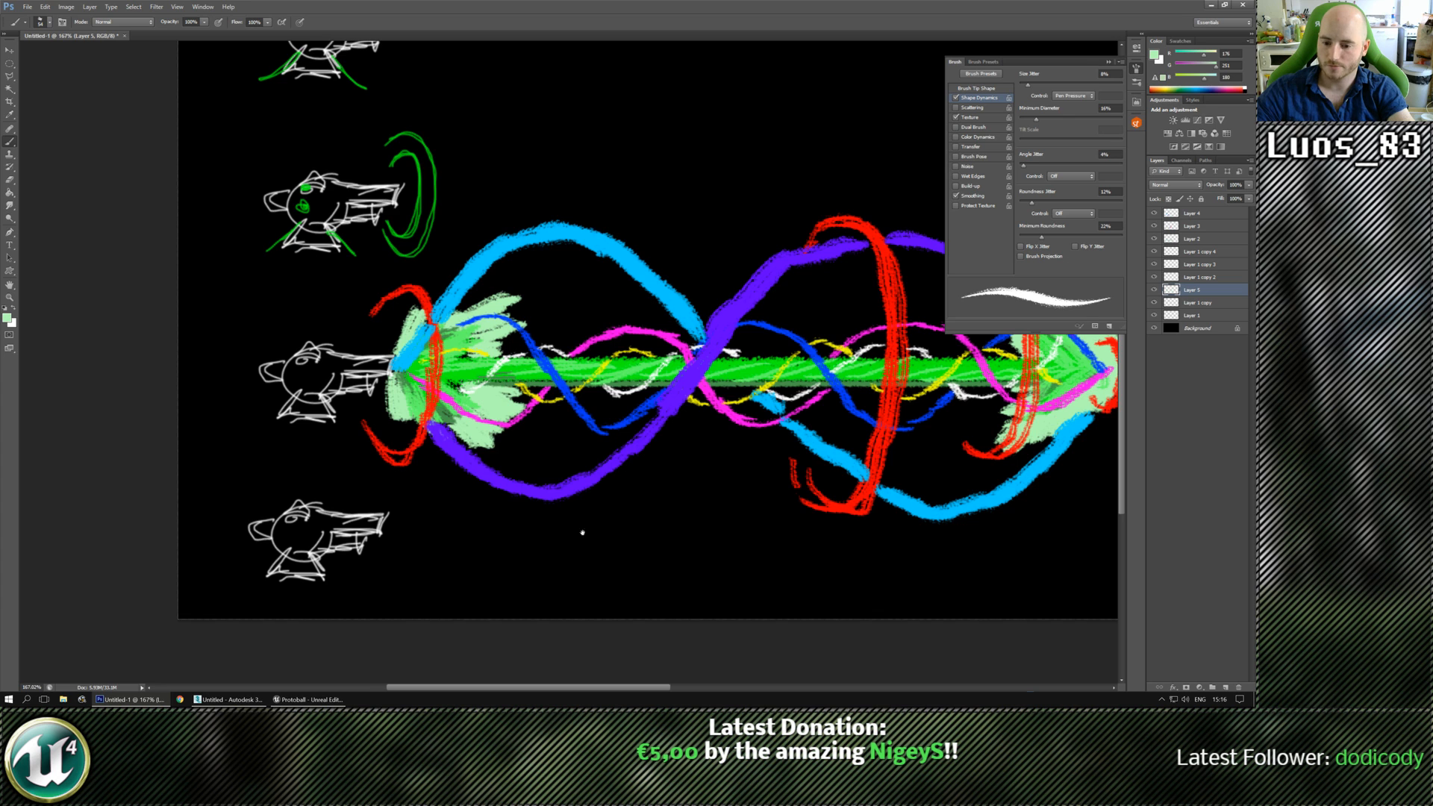
{"action": "left_click_drag", "start_coordinate": [582, 532], "coordinate": [437, 482]}
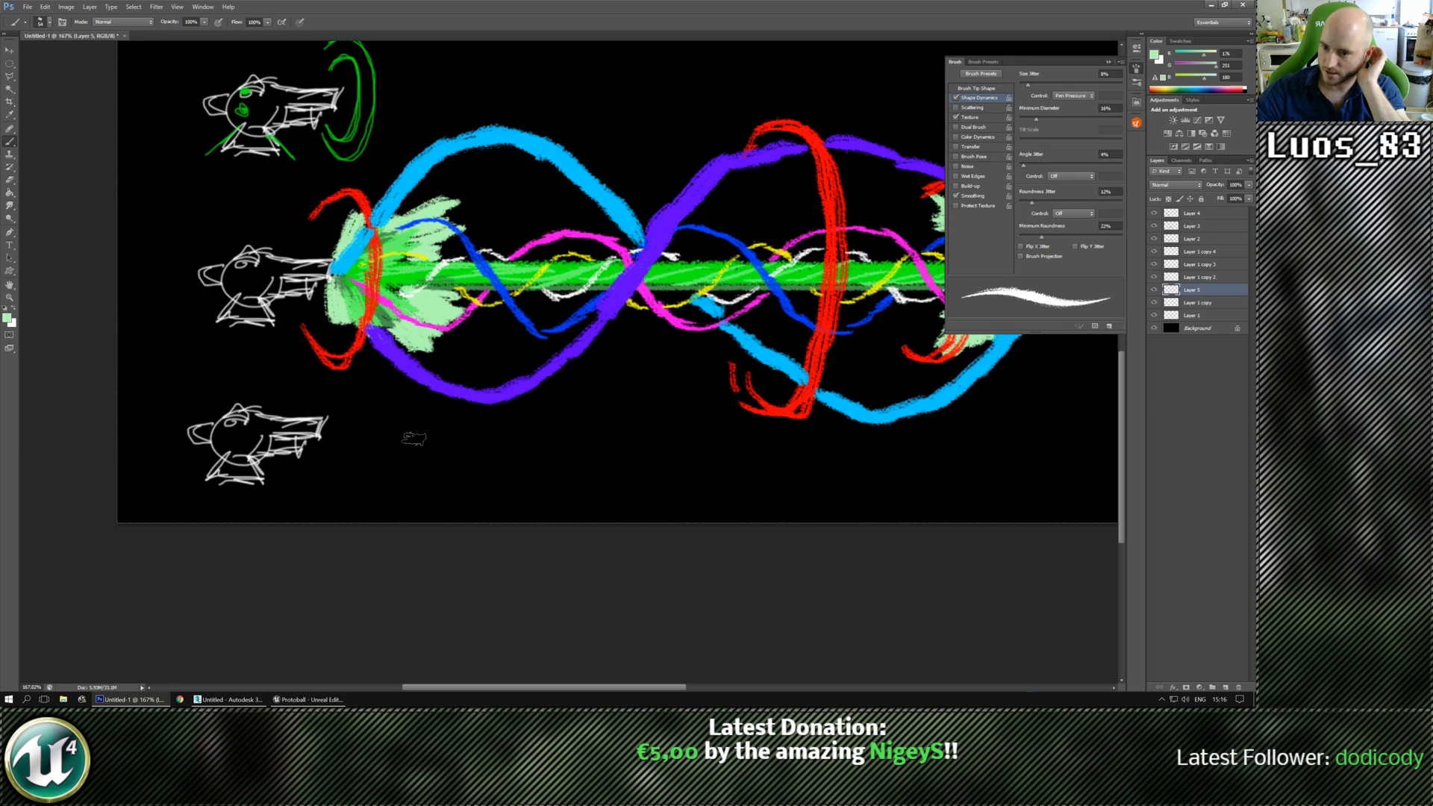
{"action": "left_click_drag", "start_coordinate": [509, 435], "coordinate": [416, 409]}
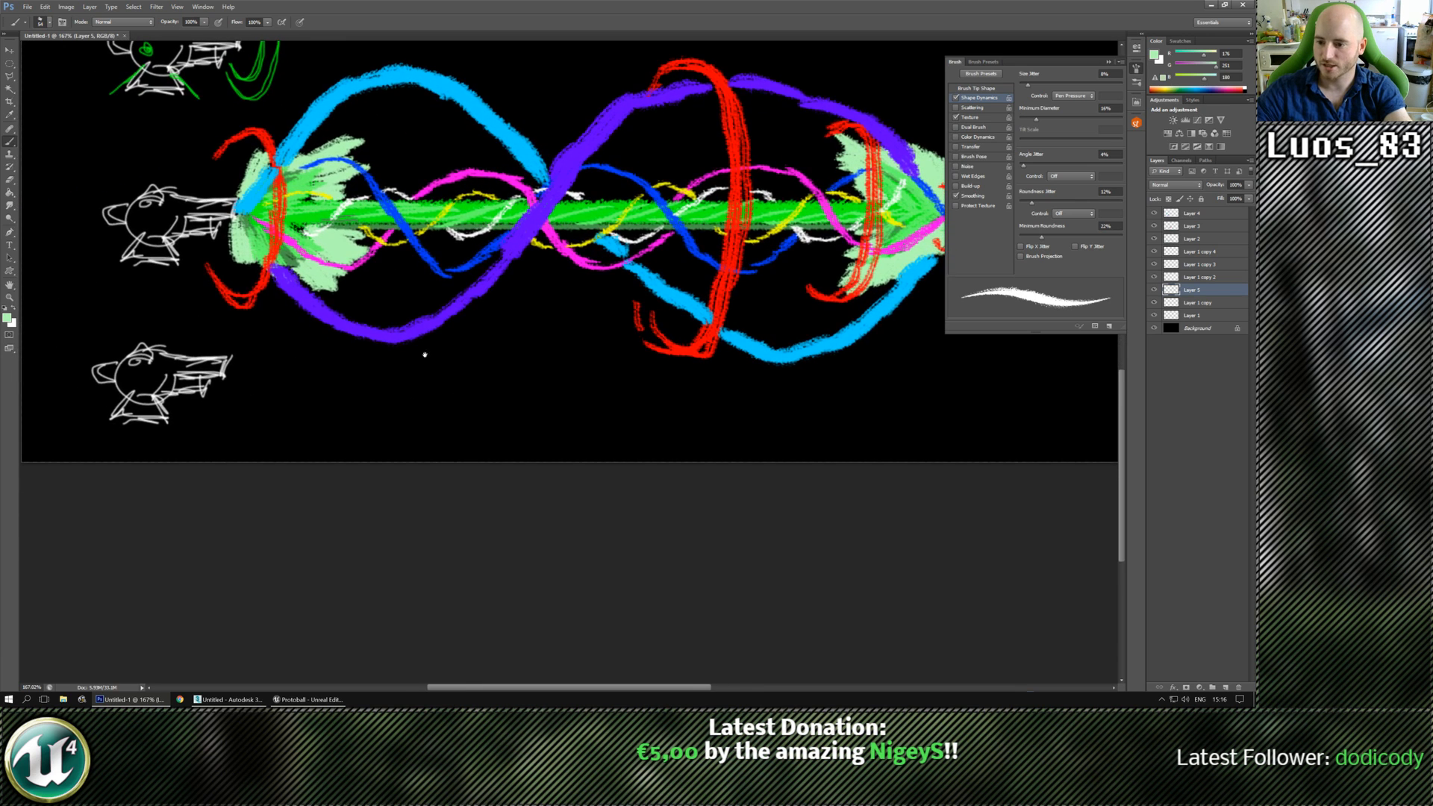
{"action": "mouse_move", "coordinate": [425, 354]}
{"action": "left_mouse_down"}
{"action": "mouse_move", "coordinate": [385, 376]}
{"action": "mouse_move", "coordinate": [397, 352]}
{"action": "mouse_move", "coordinate": [480, 387]}
{"action": "mouse_move", "coordinate": [428, 365]}
{"action": "mouse_move", "coordinate": [429, 345]}
{"action": "mouse_move", "coordinate": [474, 343]}
{"action": "left_mouse_up"}
{"action": "mouse_move", "coordinate": [396, 400]}
{"action": "left_mouse_down"}
{"action": "mouse_move", "coordinate": [435, 453]}
{"action": "mouse_move", "coordinate": [416, 454]}
{"action": "mouse_move", "coordinate": [486, 409]}
{"action": "mouse_move", "coordinate": [362, 431]}
{"action": "left_mouse_up"}
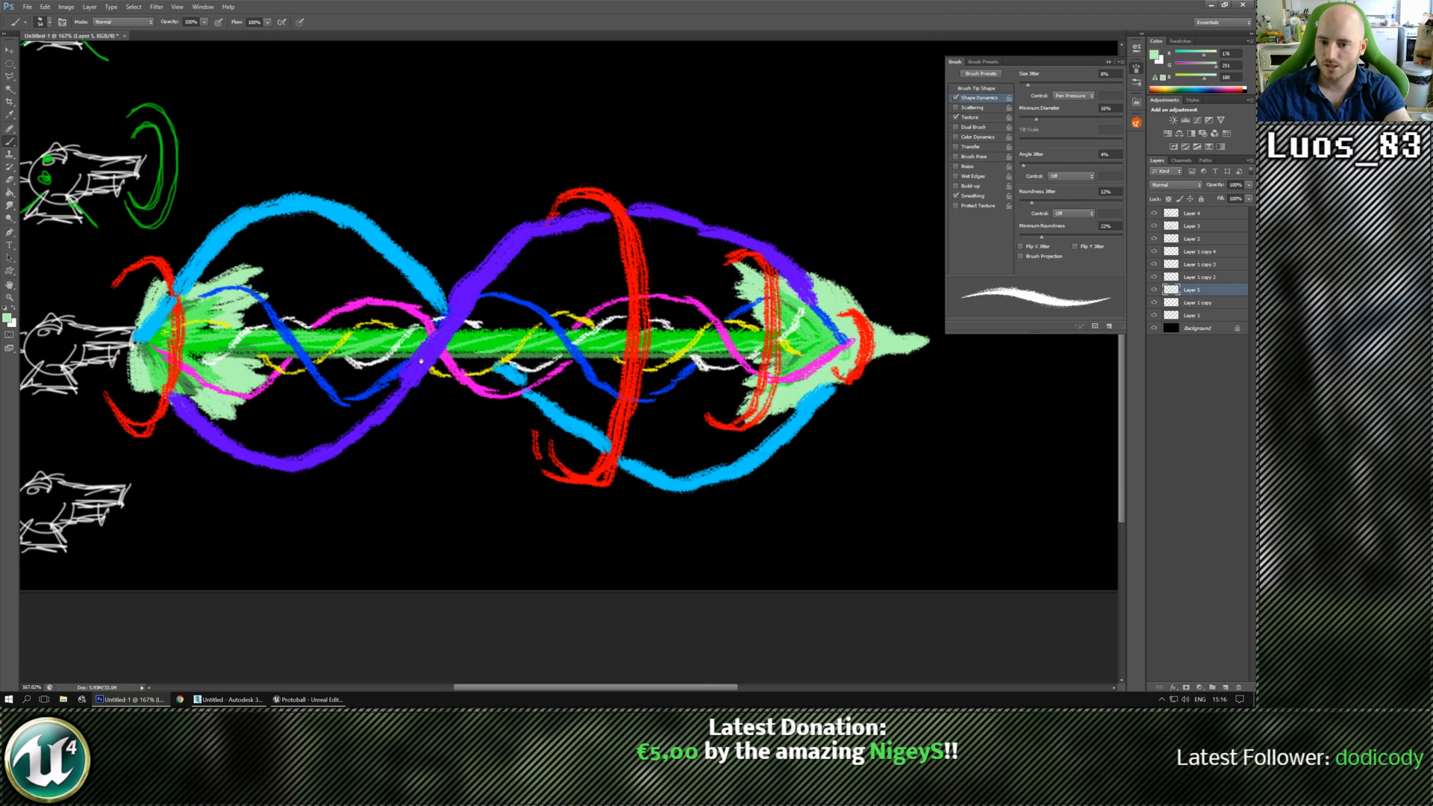
{"action": "left_click_drag", "start_coordinate": [263, 237], "coordinate": [430, 401]}
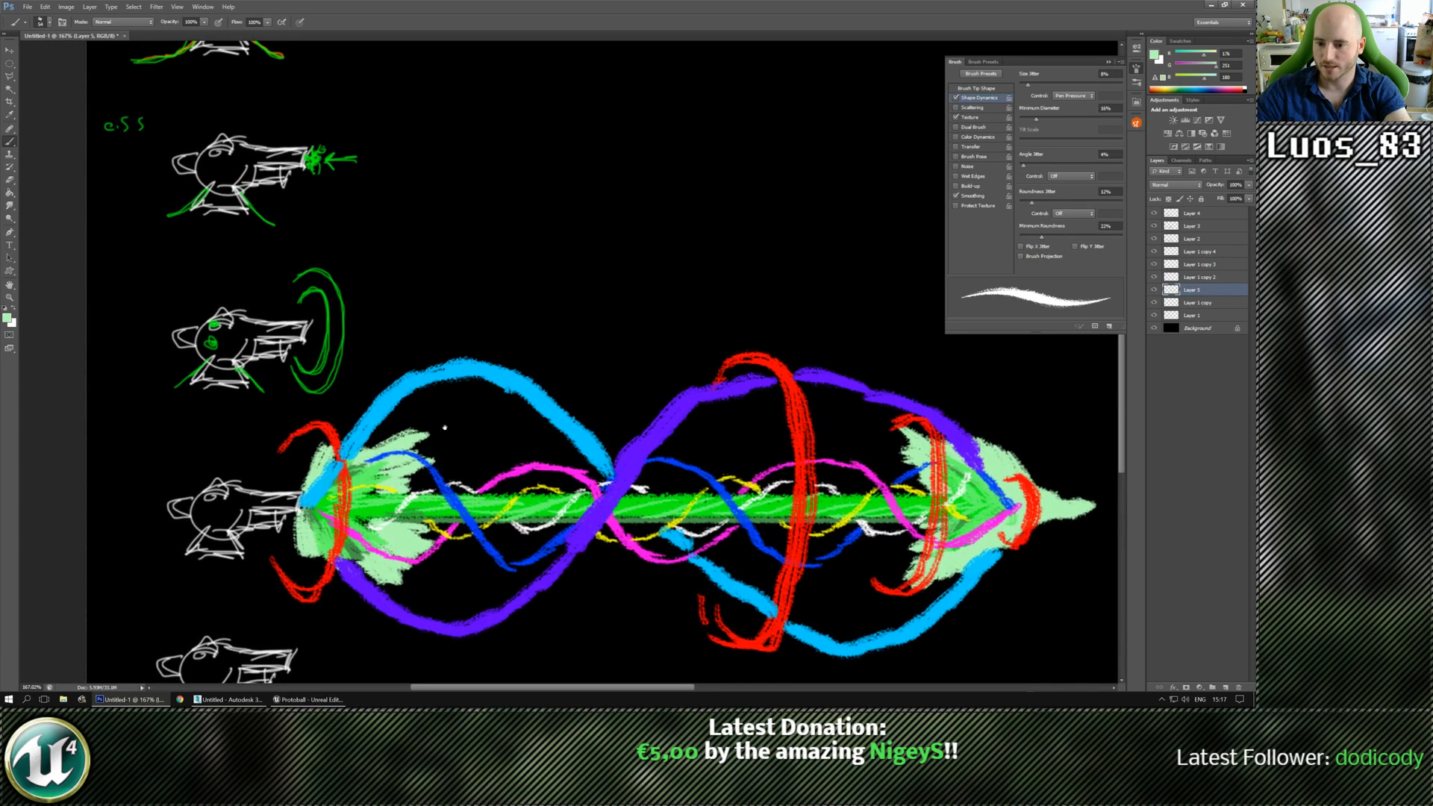
{"action": "left_click_drag", "start_coordinate": [463, 534], "coordinate": [425, 410]}
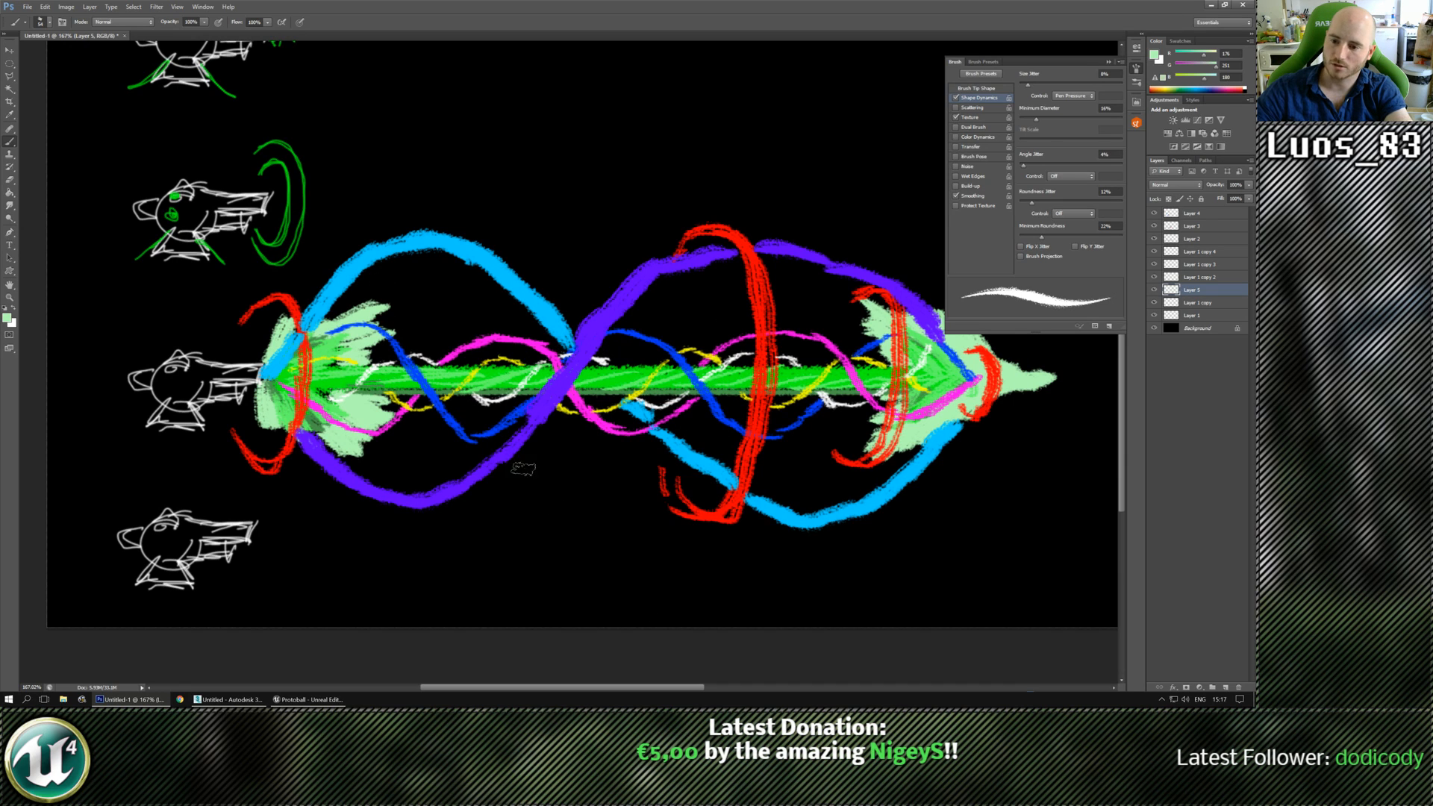
{"action": "left_click_drag", "start_coordinate": [454, 433], "coordinate": [389, 395]}
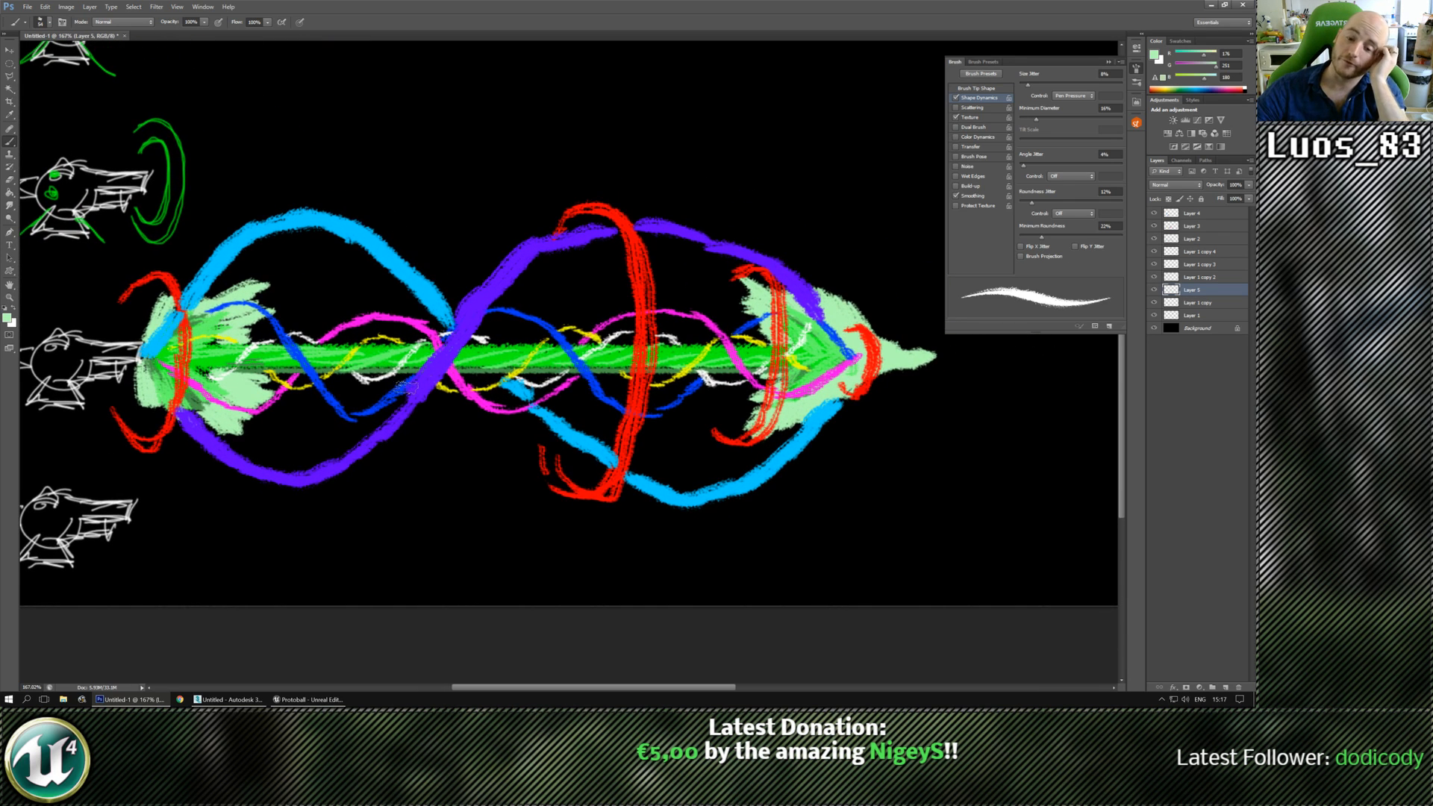
{"action": "left_click_drag", "start_coordinate": [538, 427], "coordinate": [386, 489]}
{"action": "left_click_drag", "start_coordinate": [580, 514], "coordinate": [425, 368]}
{"action": "left_click_drag", "start_coordinate": [550, 351], "coordinate": [436, 428]}
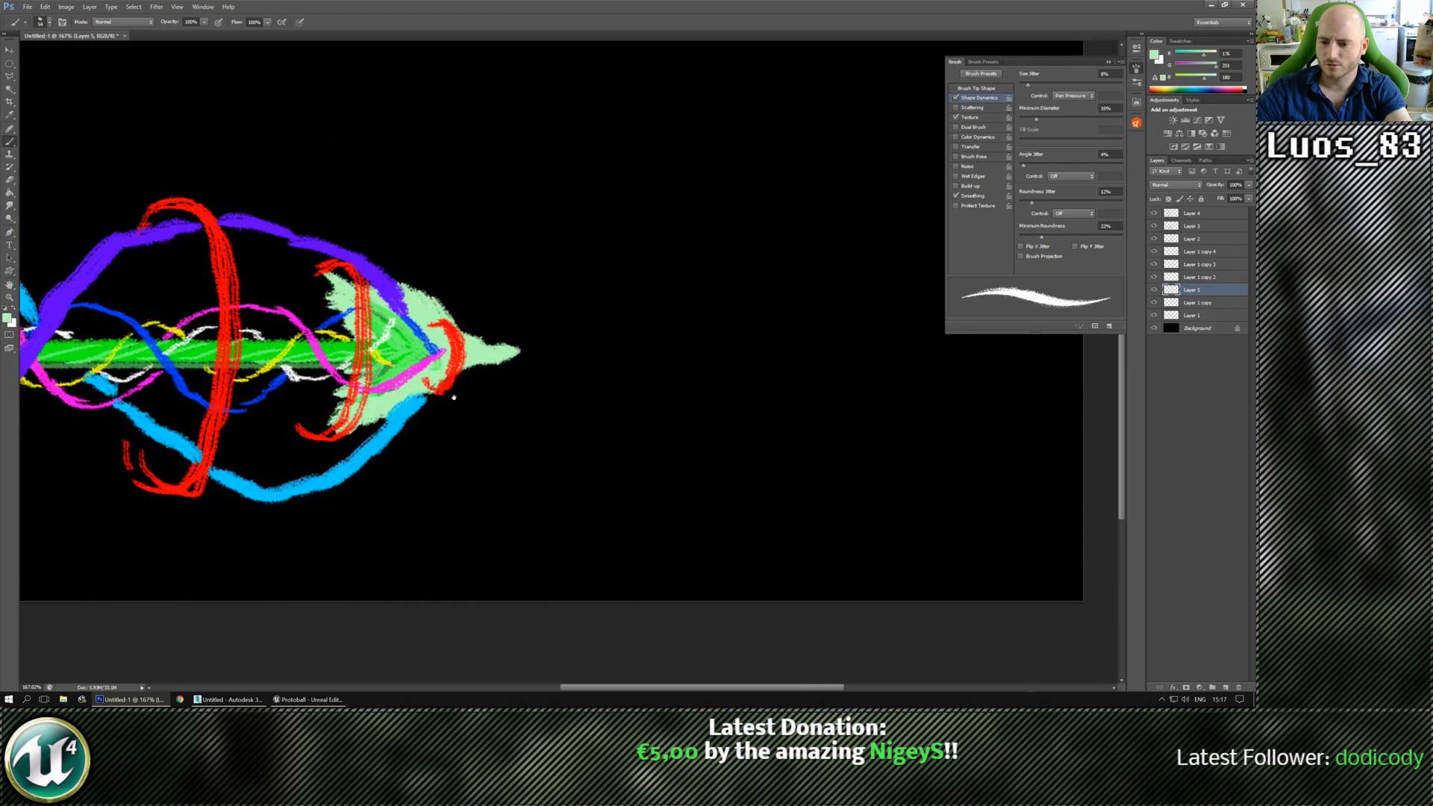
{"action": "mouse_move", "coordinate": [128, 433]}
{"action": "left_mouse_down"}
{"action": "mouse_move", "coordinate": [188, 470]}
{"action": "mouse_move", "coordinate": [439, 412]}
{"action": "mouse_move", "coordinate": [342, 368]}
{"action": "left_mouse_up"}
{"action": "scroll", "coordinate": [397, 351], "scroll_direction": "down", "scroll_amount": 3, "text": "alt"}
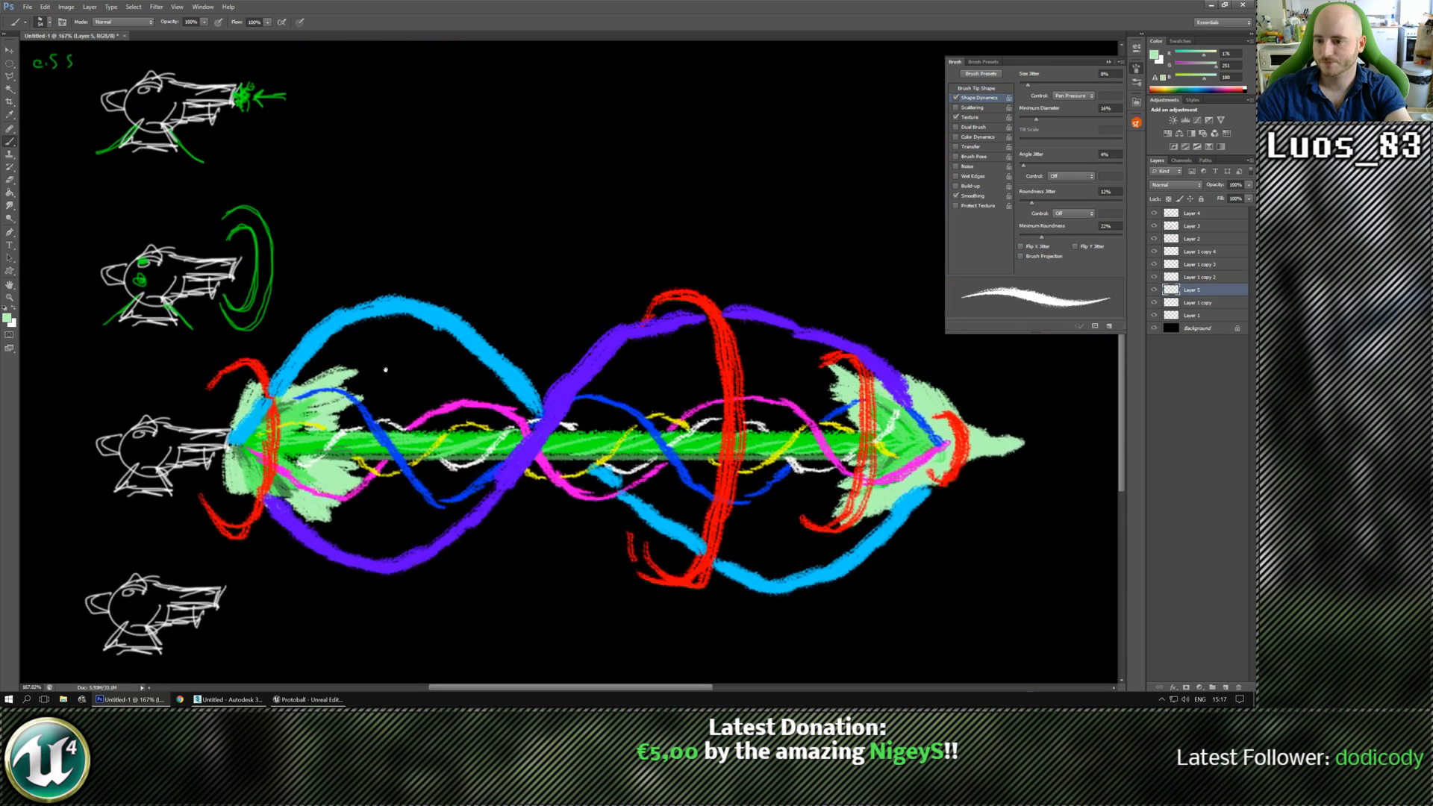
{"action": "scroll", "coordinate": [411, 359], "scroll_direction": "up", "scroll_amount": 3, "text": "alt"}
{"action": "scroll", "coordinate": [415, 363], "scroll_direction": "up", "scroll_amount": 4, "text": "alt"}
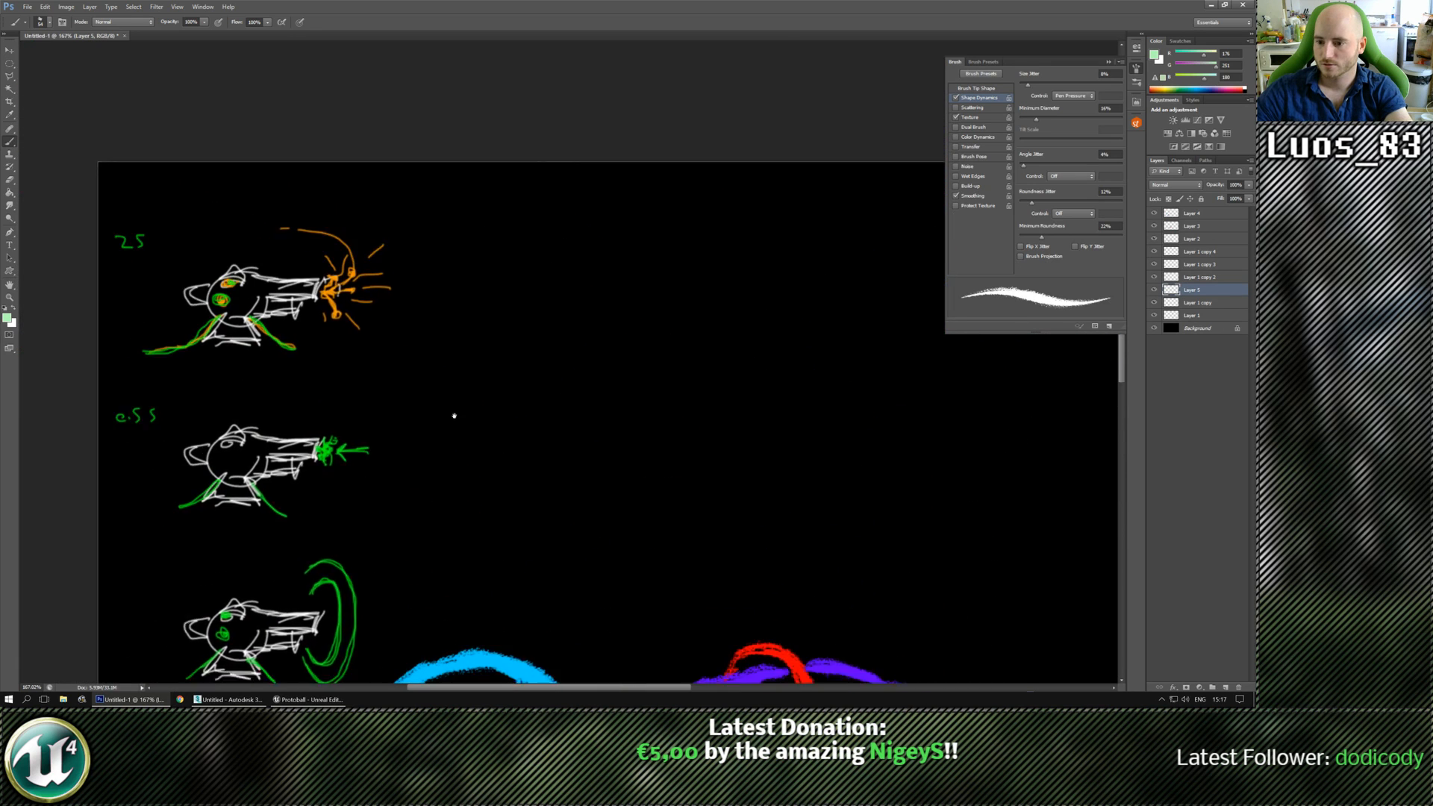
{"action": "left_click_drag", "start_coordinate": [429, 300], "coordinate": [427, 350]}
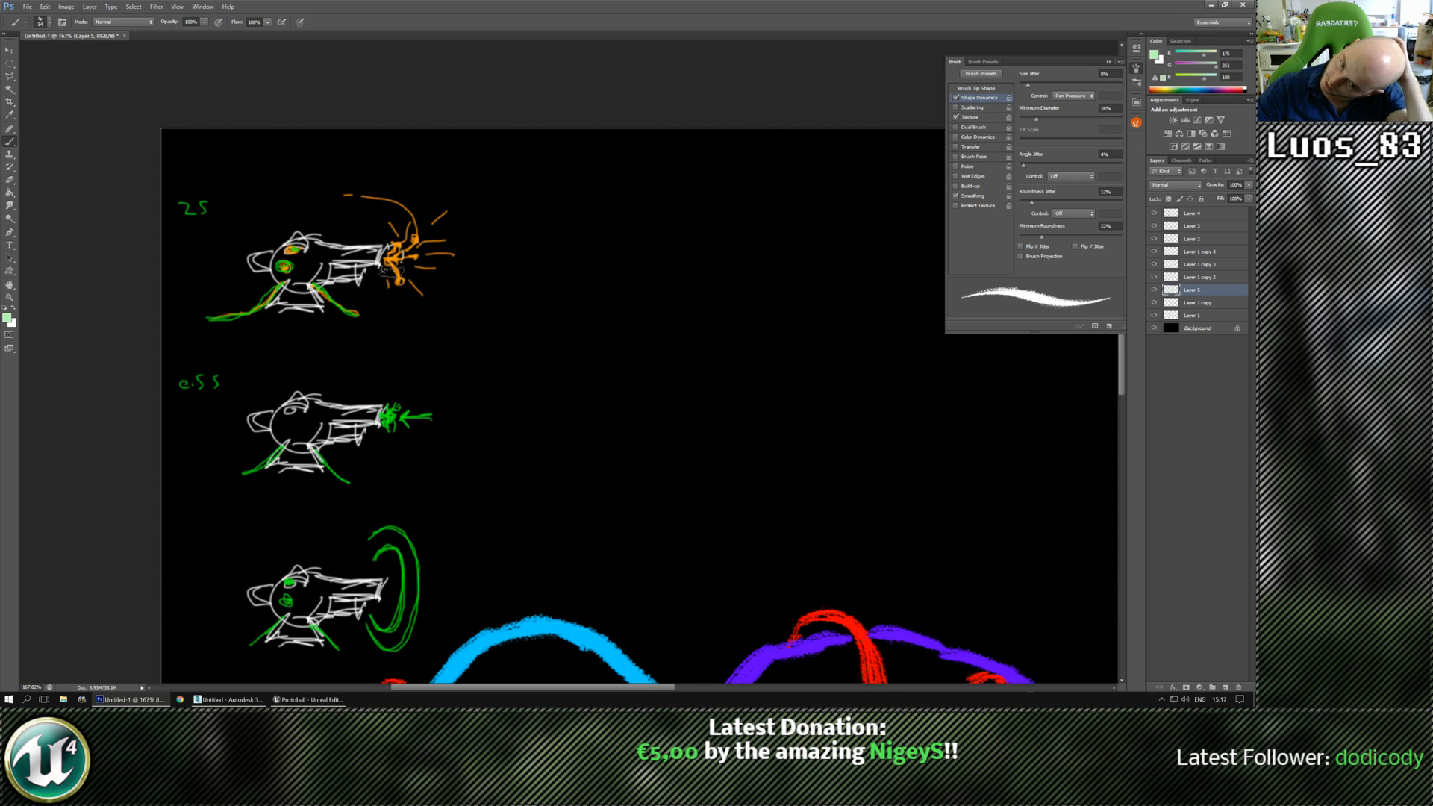
{"action": "scroll", "coordinate": [410, 298], "scroll_direction": "down", "scroll_amount": 5}
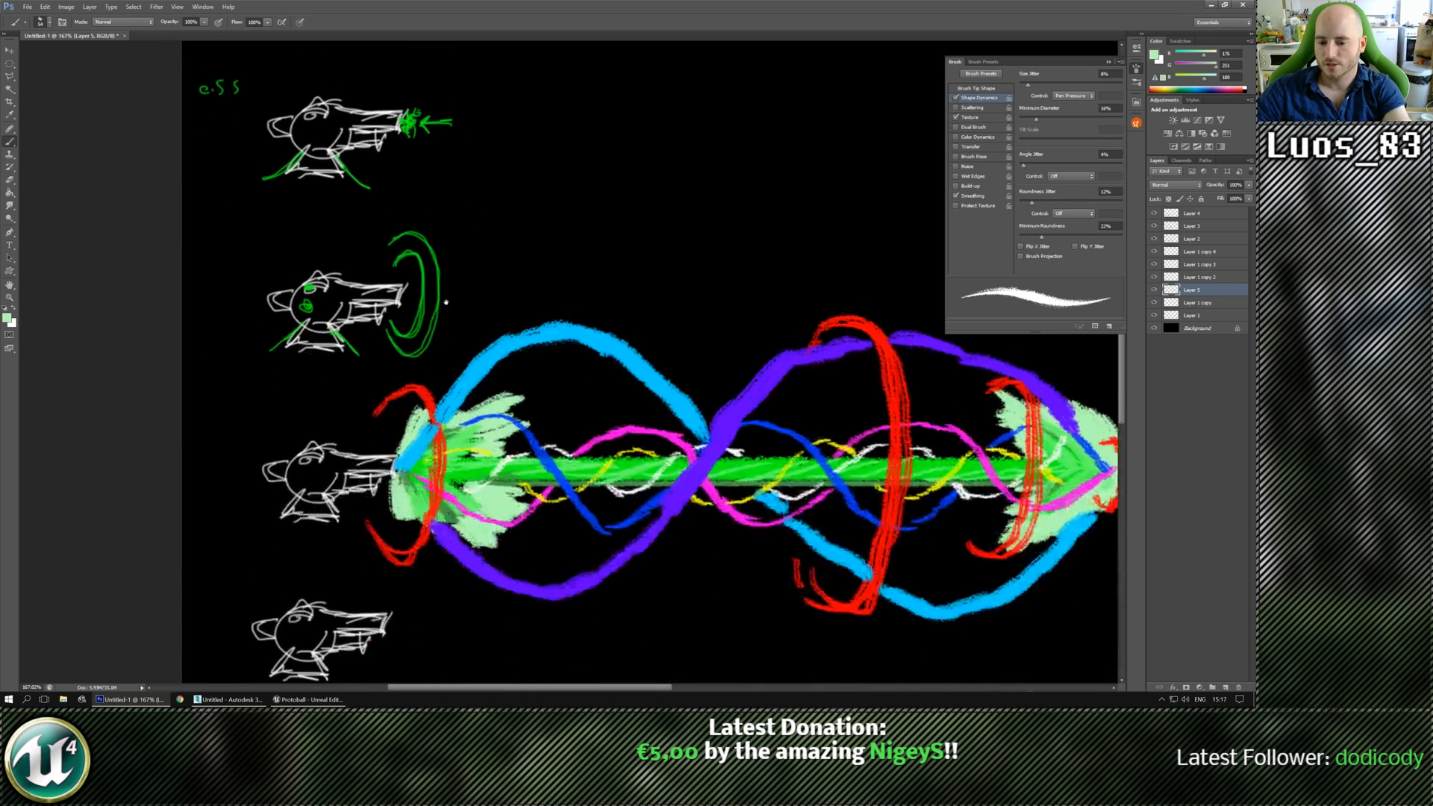
{"action": "scroll", "coordinate": [427, 278], "scroll_direction": "right", "scroll_amount": 3, "text": "ctrl"}
{"action": "scroll", "coordinate": [427, 277], "scroll_direction": "right", "scroll_amount": 1, "text": "ctrl"}
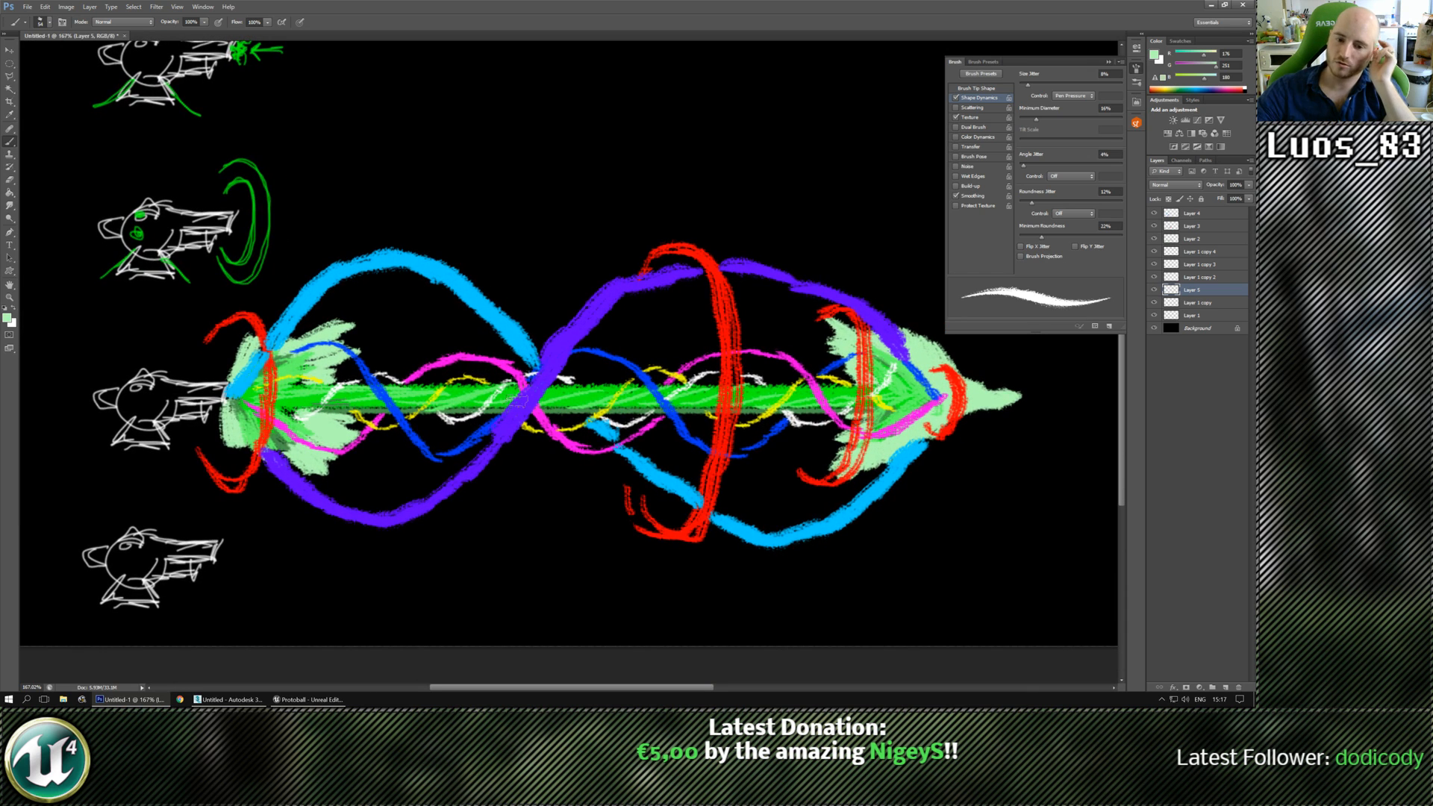
{"action": "scroll", "coordinate": [414, 224], "scroll_direction": "up", "scroll_amount": 4}
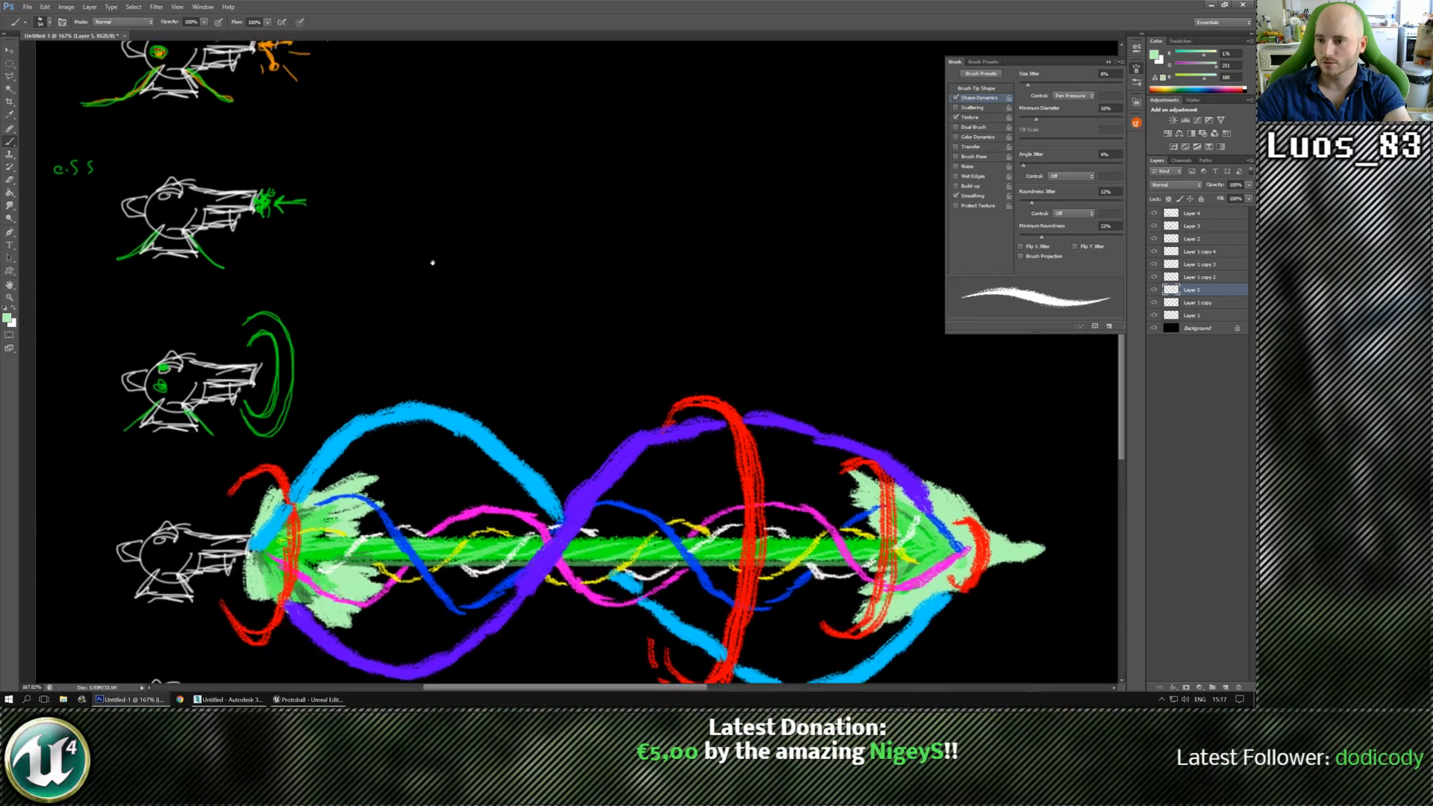
{"action": "scroll", "coordinate": [418, 238], "scroll_direction": "left", "scroll_amount": 1, "text": "ctrl"}
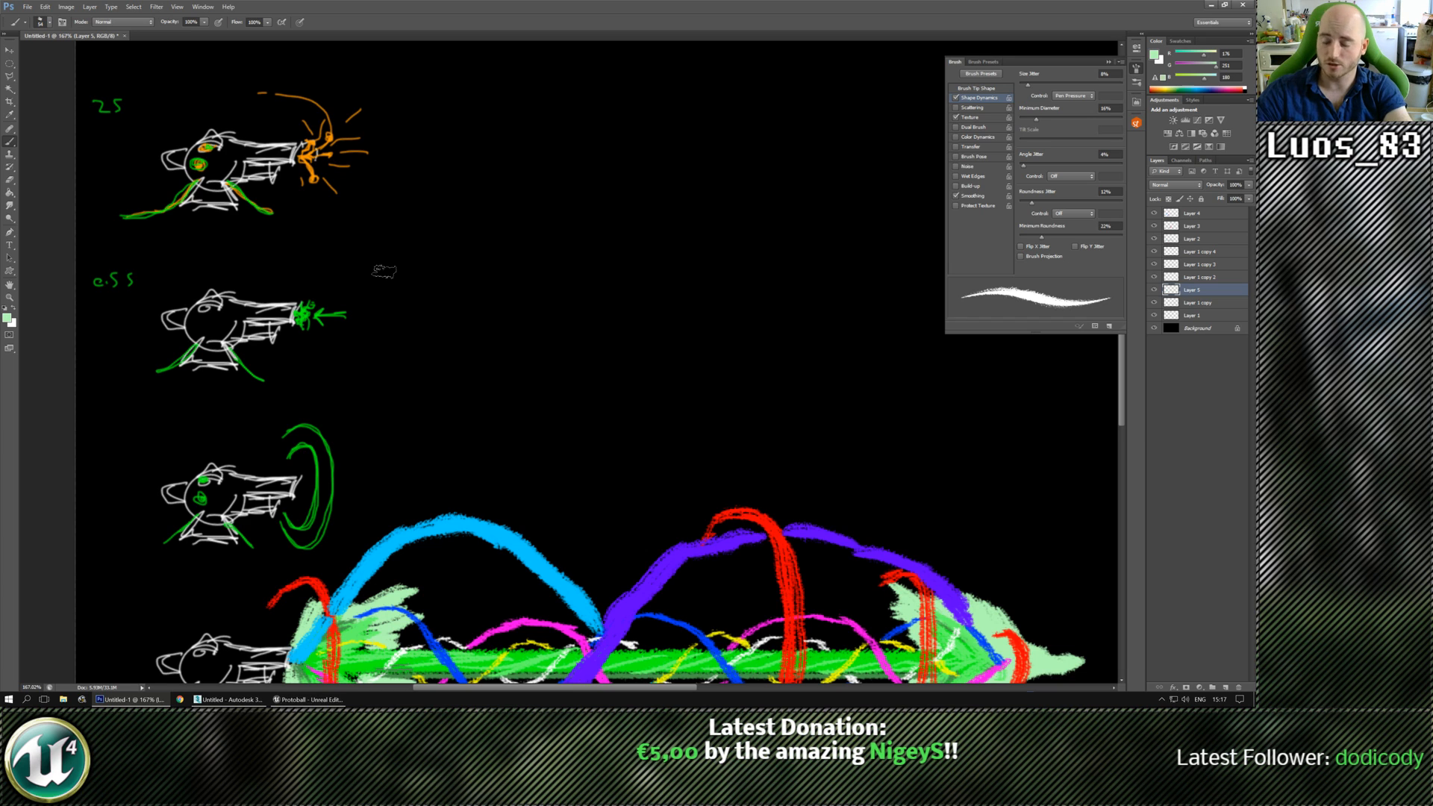
{"action": "scroll", "coordinate": [416, 409], "scroll_direction": "down", "scroll_amount": 5}
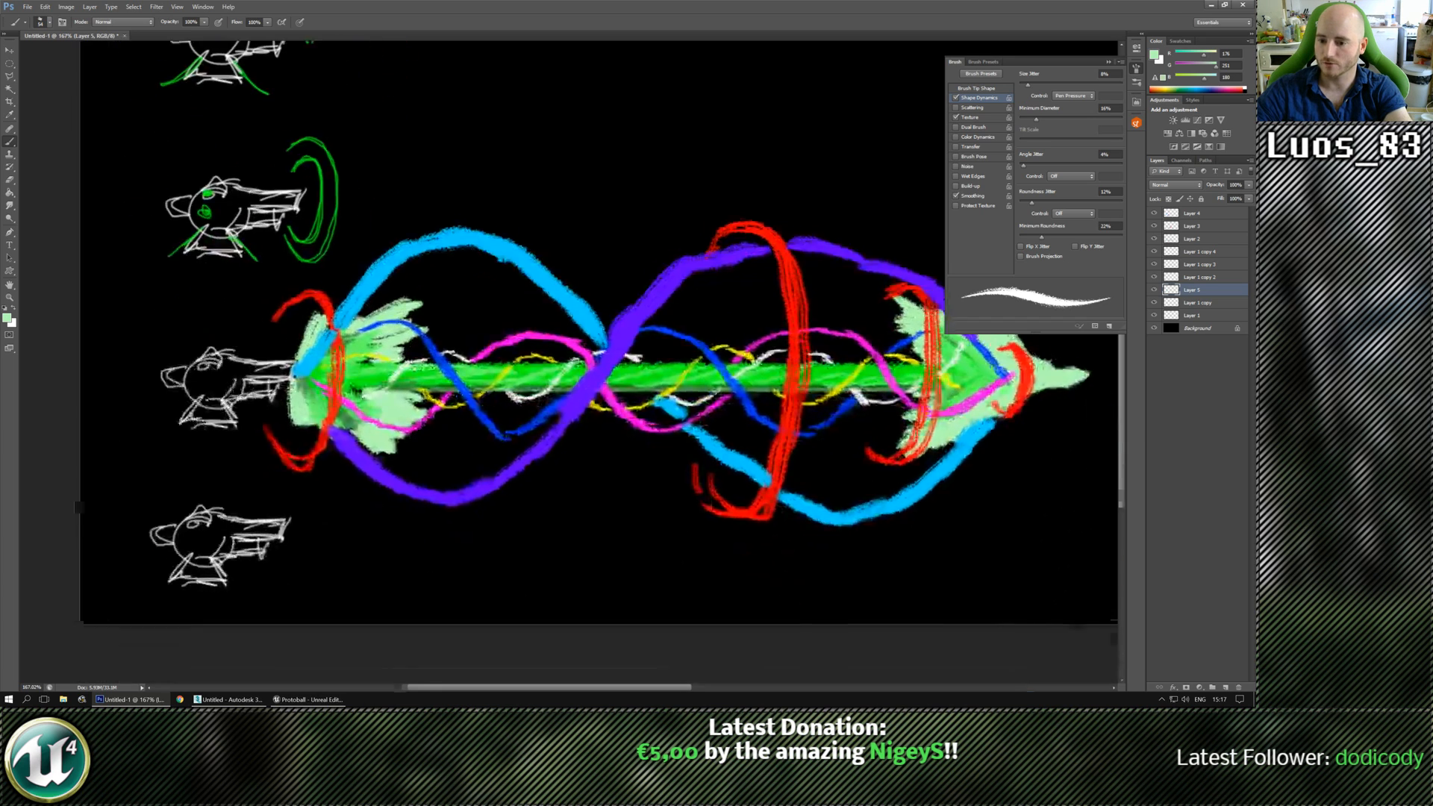
{"action": "left_click_drag", "start_coordinate": [402, 356], "coordinate": [453, 370]}
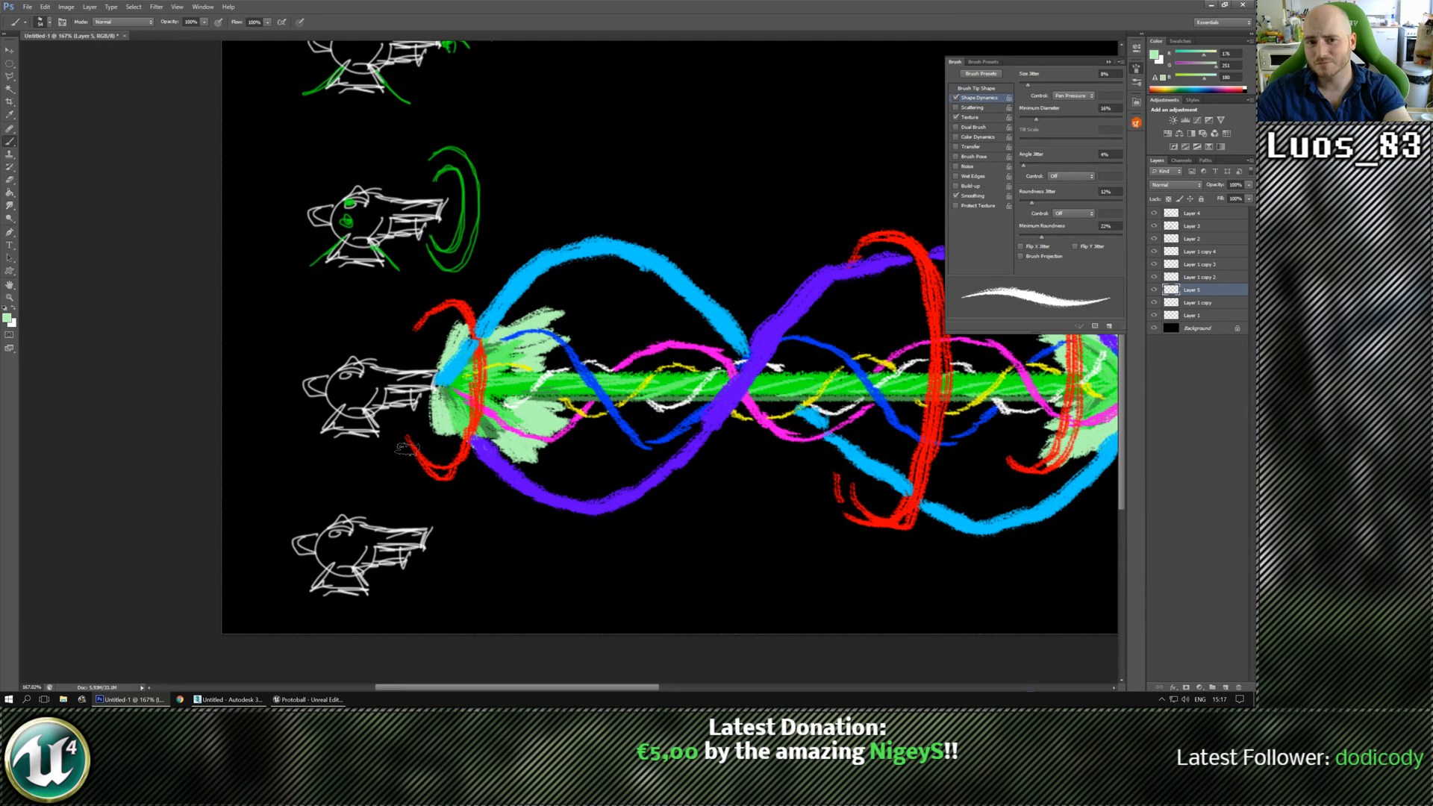
{"action": "scroll", "coordinate": [407, 448], "scroll_direction": "right", "scroll_amount": 10}
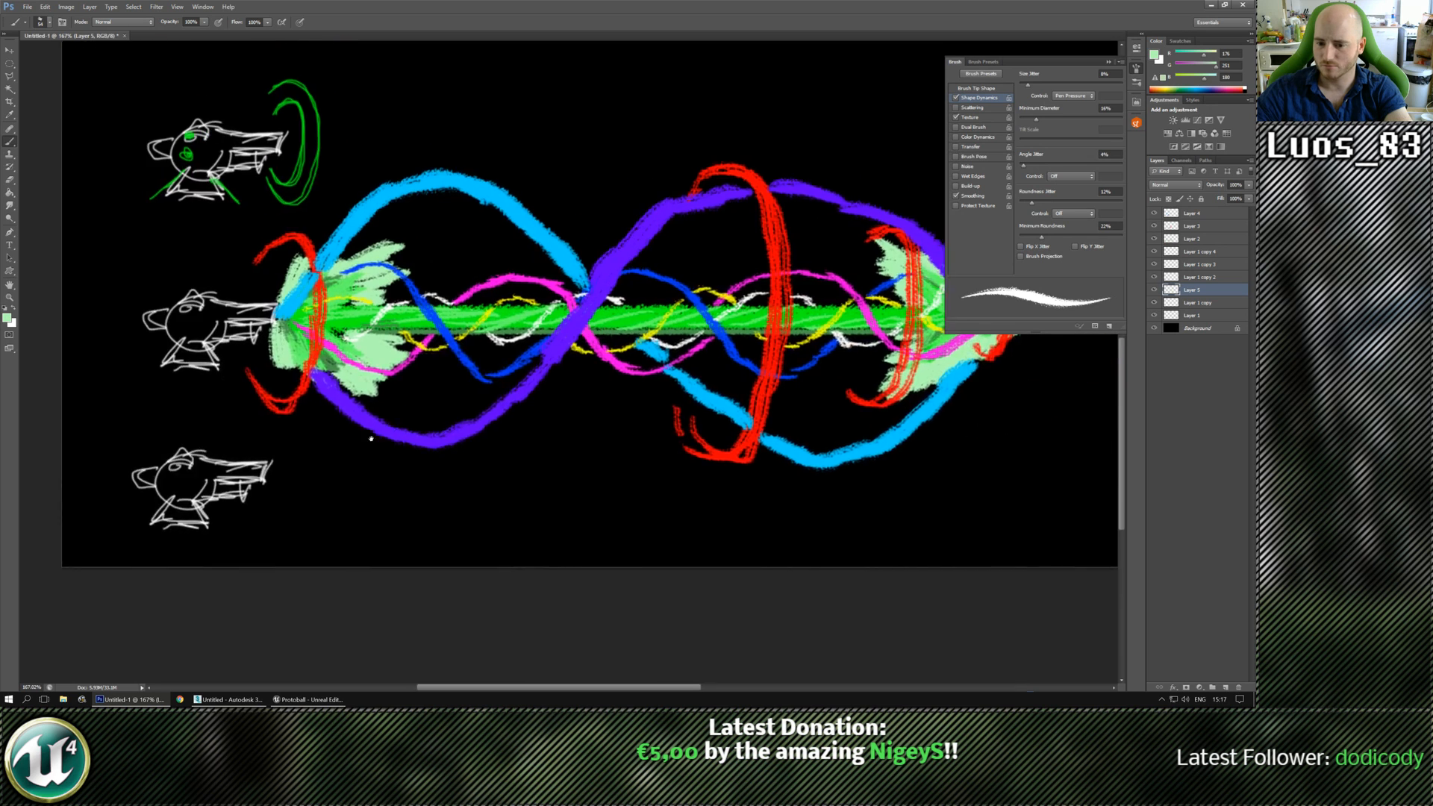
{"action": "mouse_move", "coordinate": [396, 456]}
{"action": "left_mouse_down"}
{"action": "mouse_move", "coordinate": [350, 498]}
{"action": "mouse_move", "coordinate": [519, 512]}
{"action": "mouse_move", "coordinate": [439, 502]}
{"action": "mouse_move", "coordinate": [461, 498]}
{"action": "left_mouse_up"}
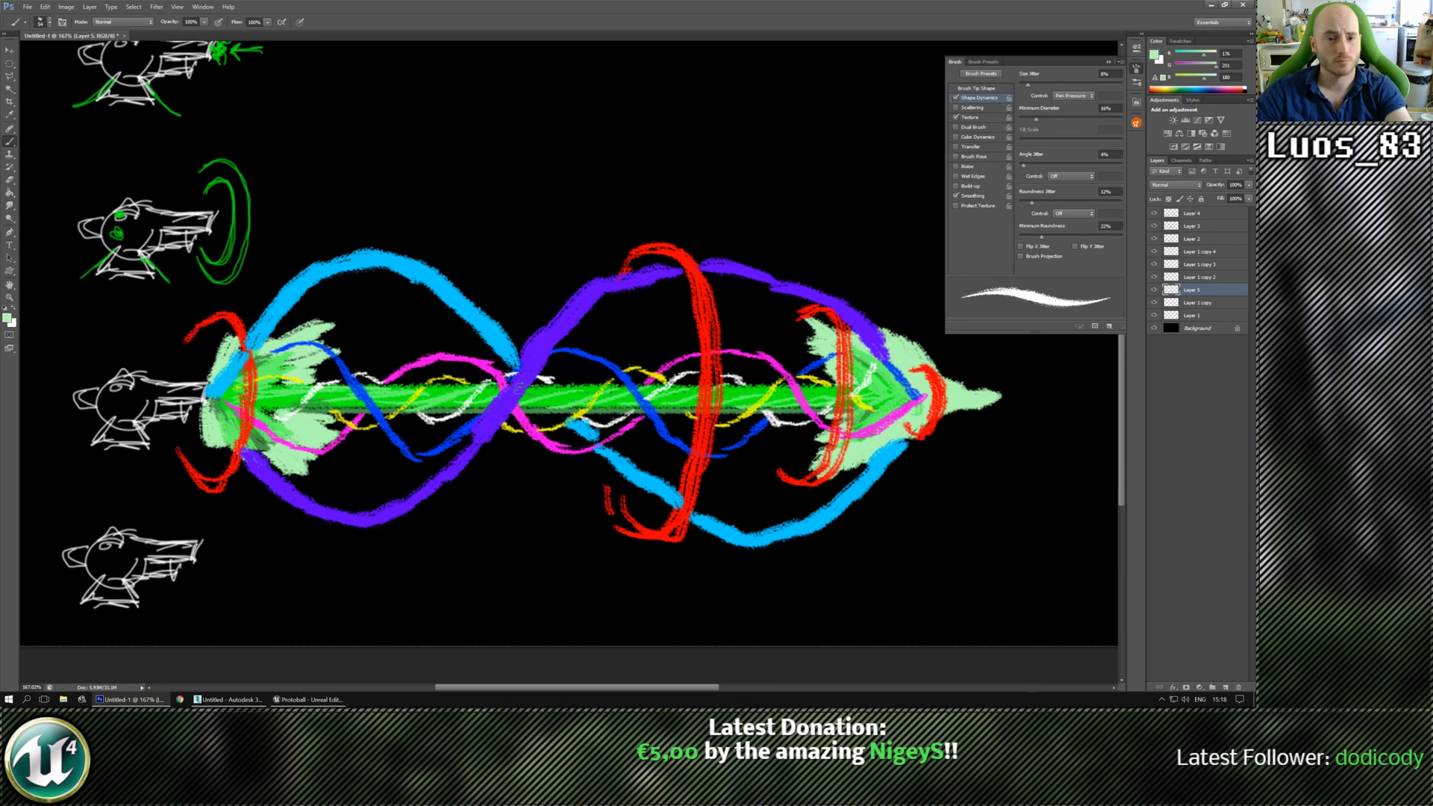
{"action": "mouse_move", "coordinate": [329, 207]}
{"action": "left_mouse_down"}
{"action": "mouse_move", "coordinate": [361, 371]}
{"action": "mouse_move", "coordinate": [426, 356]}
{"action": "mouse_move", "coordinate": [573, 106]}
{"action": "left_mouse_up"}
{"action": "mouse_move", "coordinate": [394, 297]}
{"action": "left_mouse_down"}
{"action": "mouse_move", "coordinate": [432, 291]}
{"action": "mouse_move", "coordinate": [384, 339]}
{"action": "mouse_move", "coordinate": [422, 388]}
{"action": "left_mouse_up"}
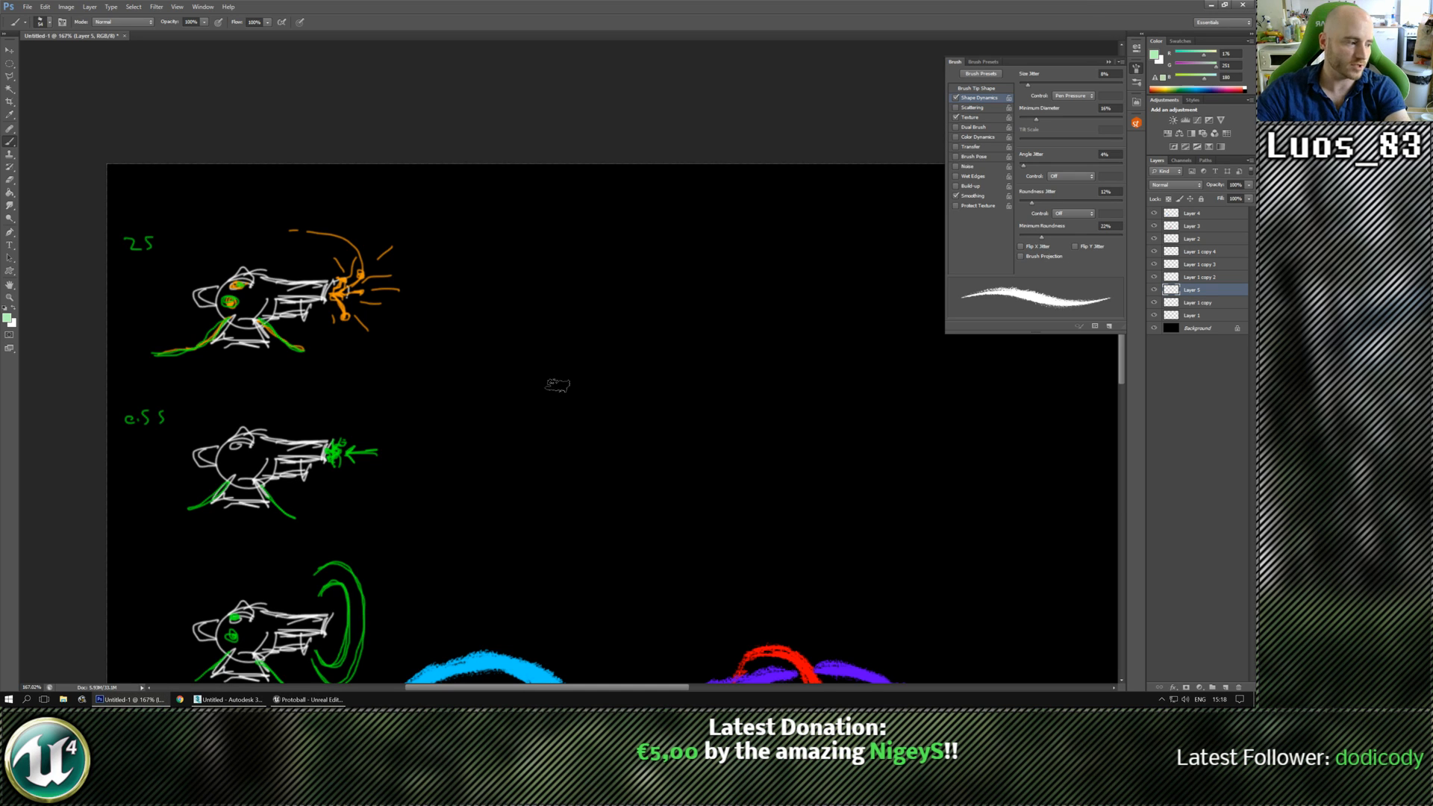
{"action": "mouse_move", "coordinate": [489, 396]}
{"action": "left_mouse_down"}
{"action": "mouse_move", "coordinate": [474, 366]}
{"action": "mouse_move", "coordinate": [521, 415]}
{"action": "left_mouse_up"}
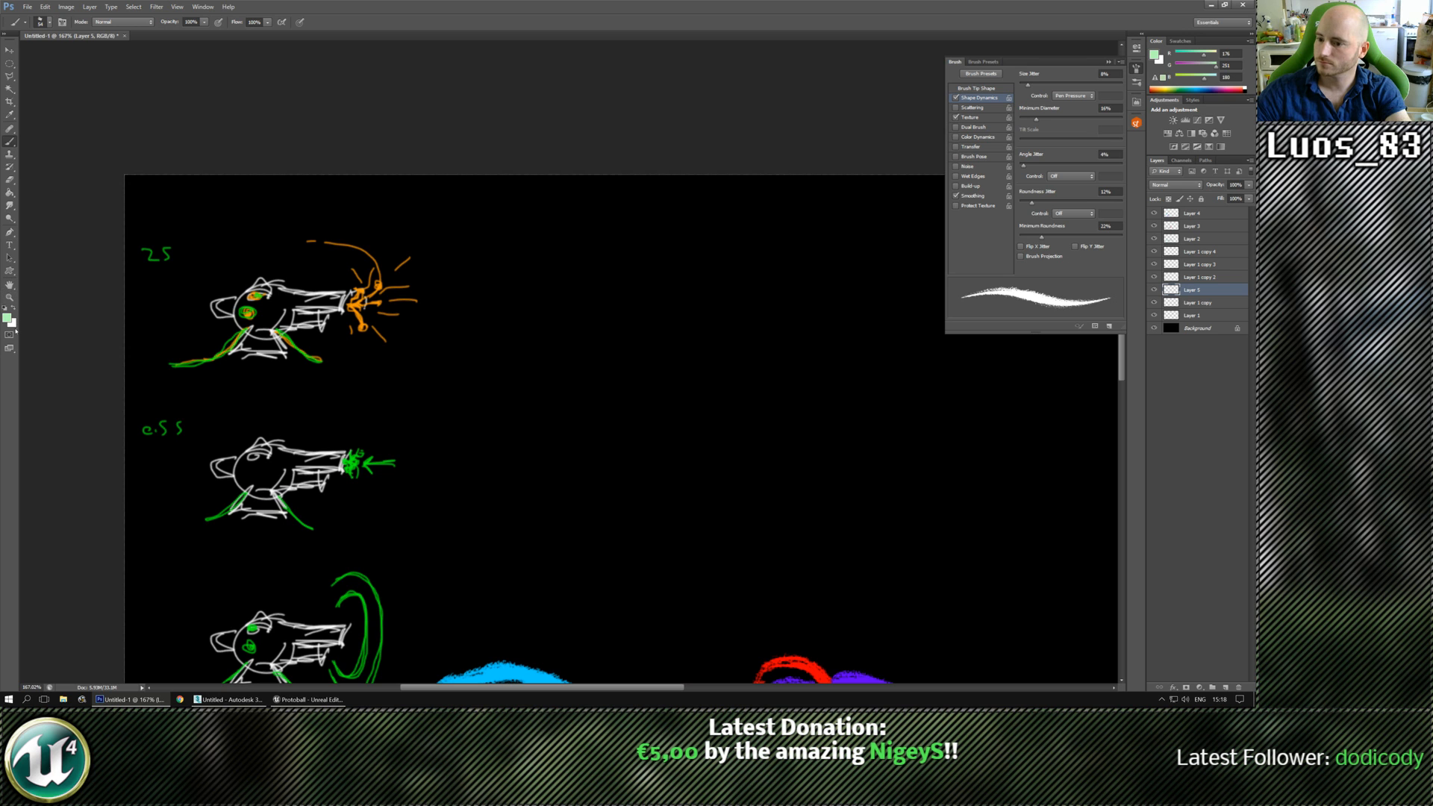
Add a wide text box in the empty area beside the first turret and set its font size to 24.
{"action": "mouse_move", "coordinate": [255, 516]}
{"action": "left_mouse_down"}
{"action": "mouse_move", "coordinate": [295, 425]}
{"action": "mouse_move", "coordinate": [259, 448]}
{"action": "mouse_move", "coordinate": [233, 442]}
{"action": "left_mouse_up"}
{"action": "left_click", "coordinate": [10, 245]}
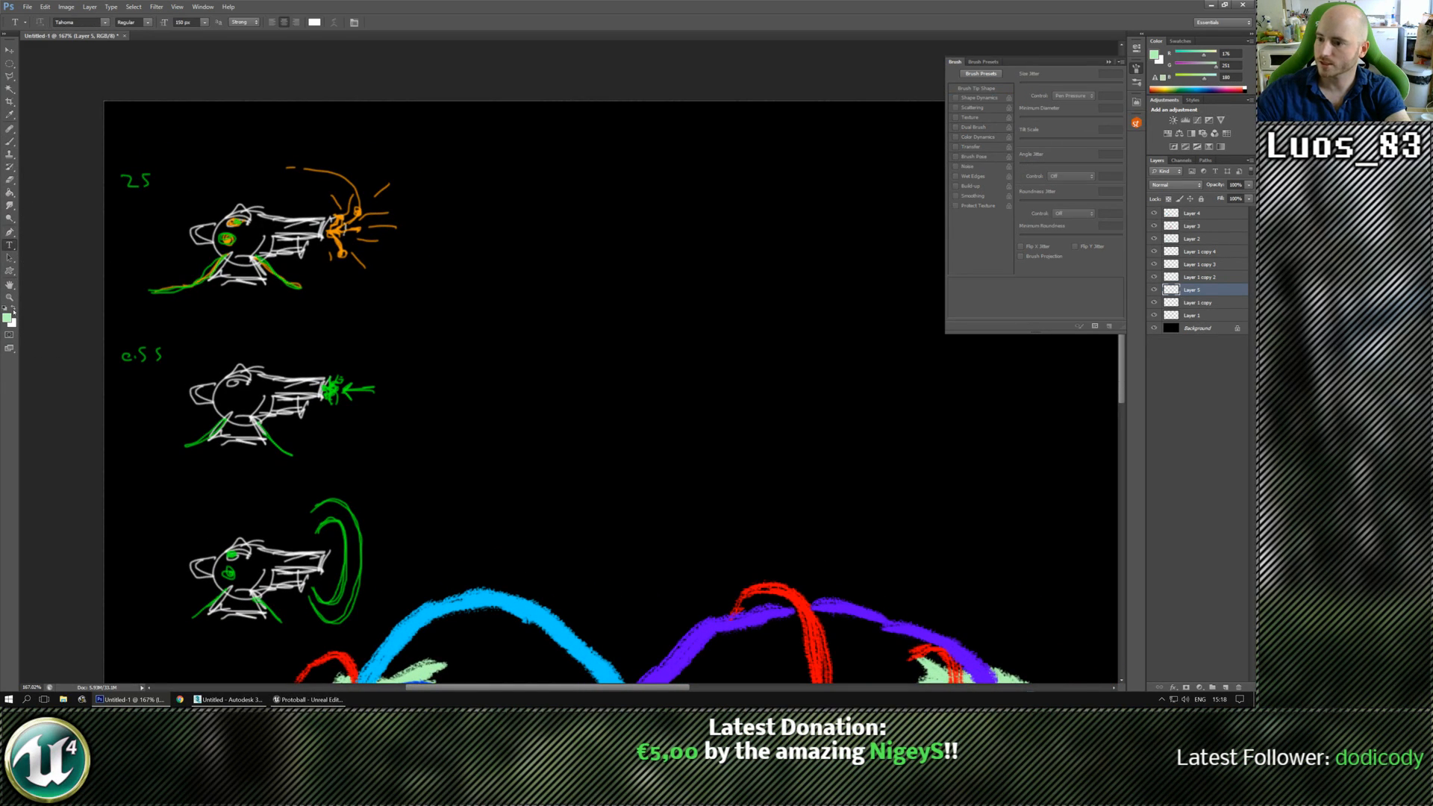
{"action": "left_click_drag", "start_coordinate": [431, 152], "coordinate": [869, 349]}
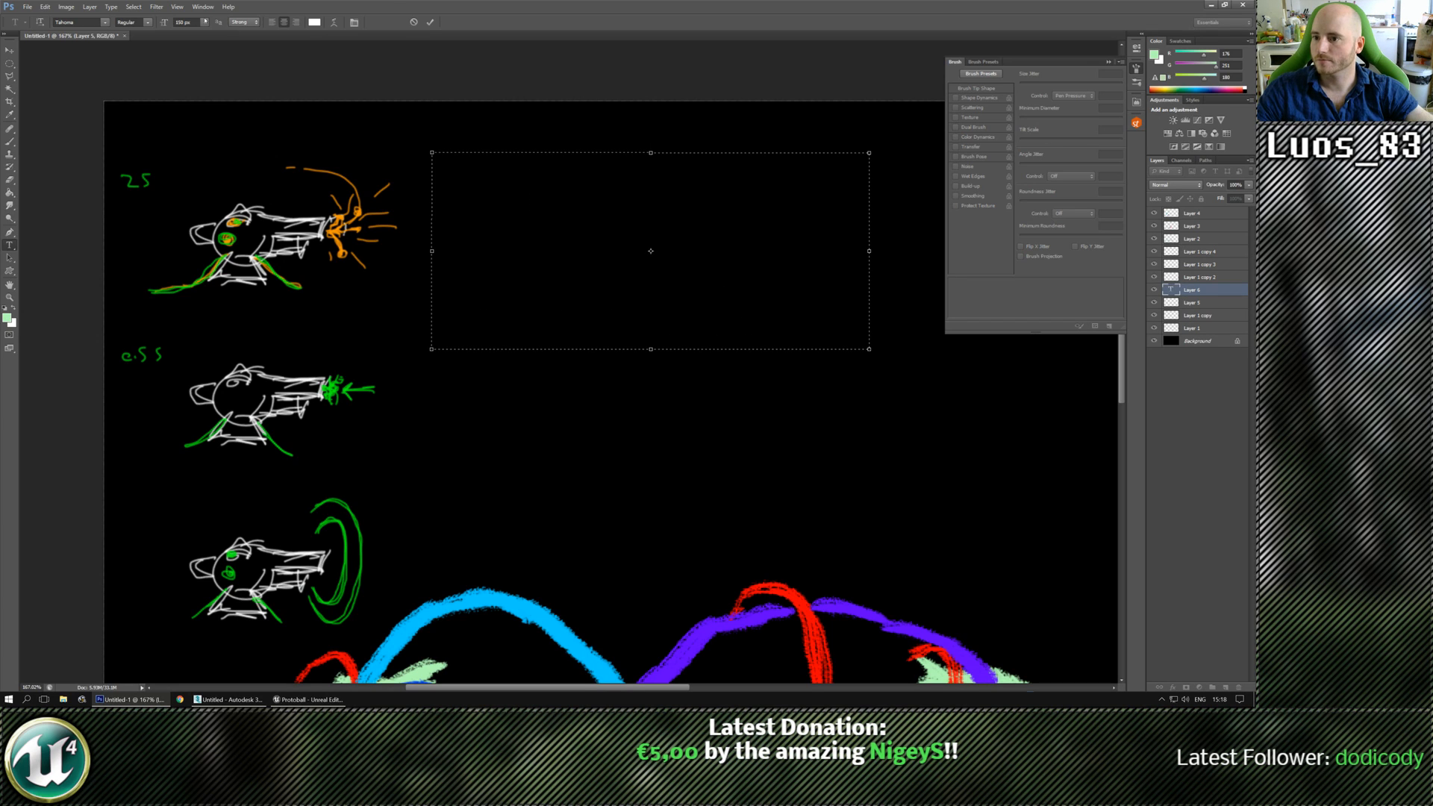
{"action": "left_click", "coordinate": [204, 21]}
{"action": "left_click", "coordinate": [190, 134]}
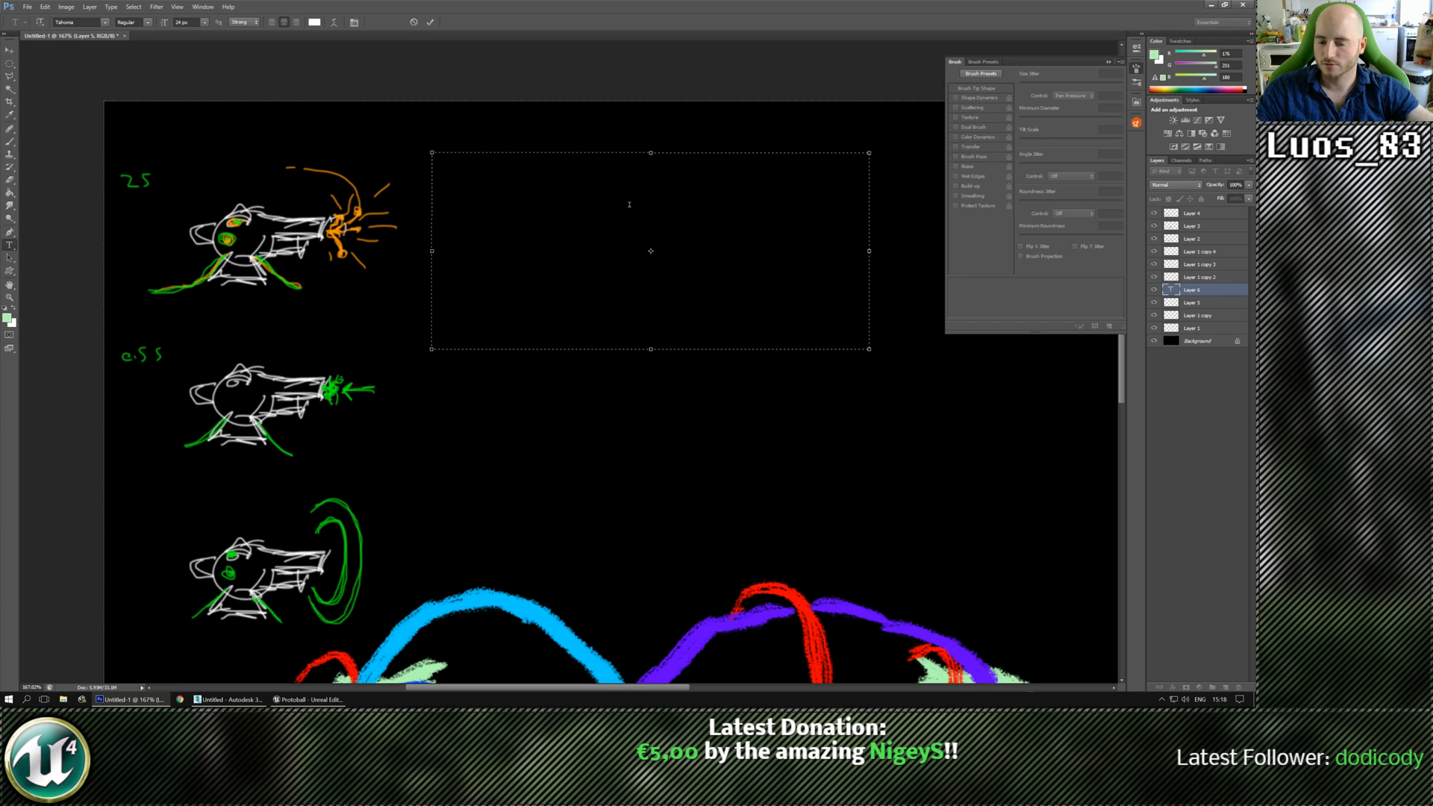
Write "wires pulsate energy towards cannon as well" as the first line of the text box beside the first turret.
{"action": "type", "text": "wire"}
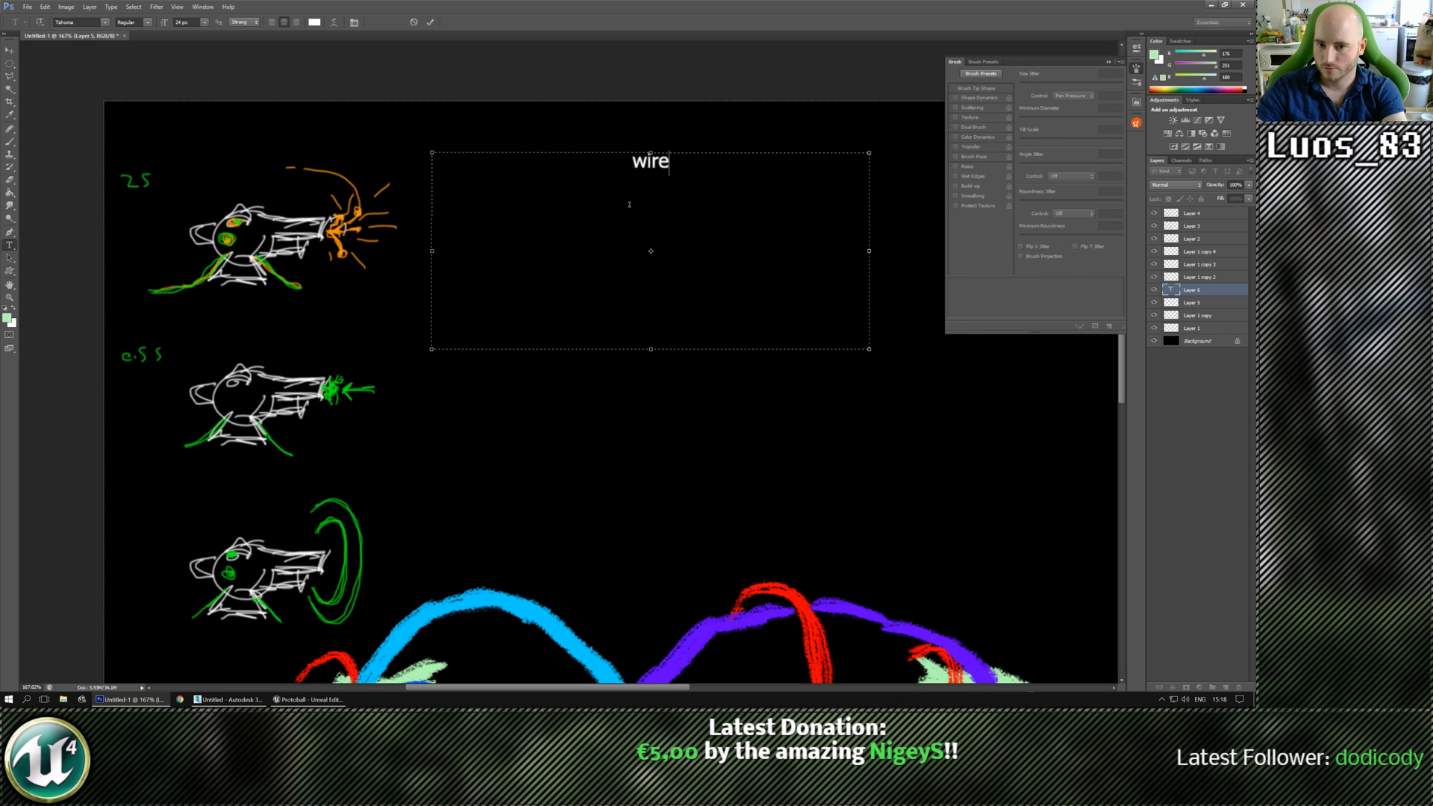
{"action": "type", "text": "s pulsate ene"}
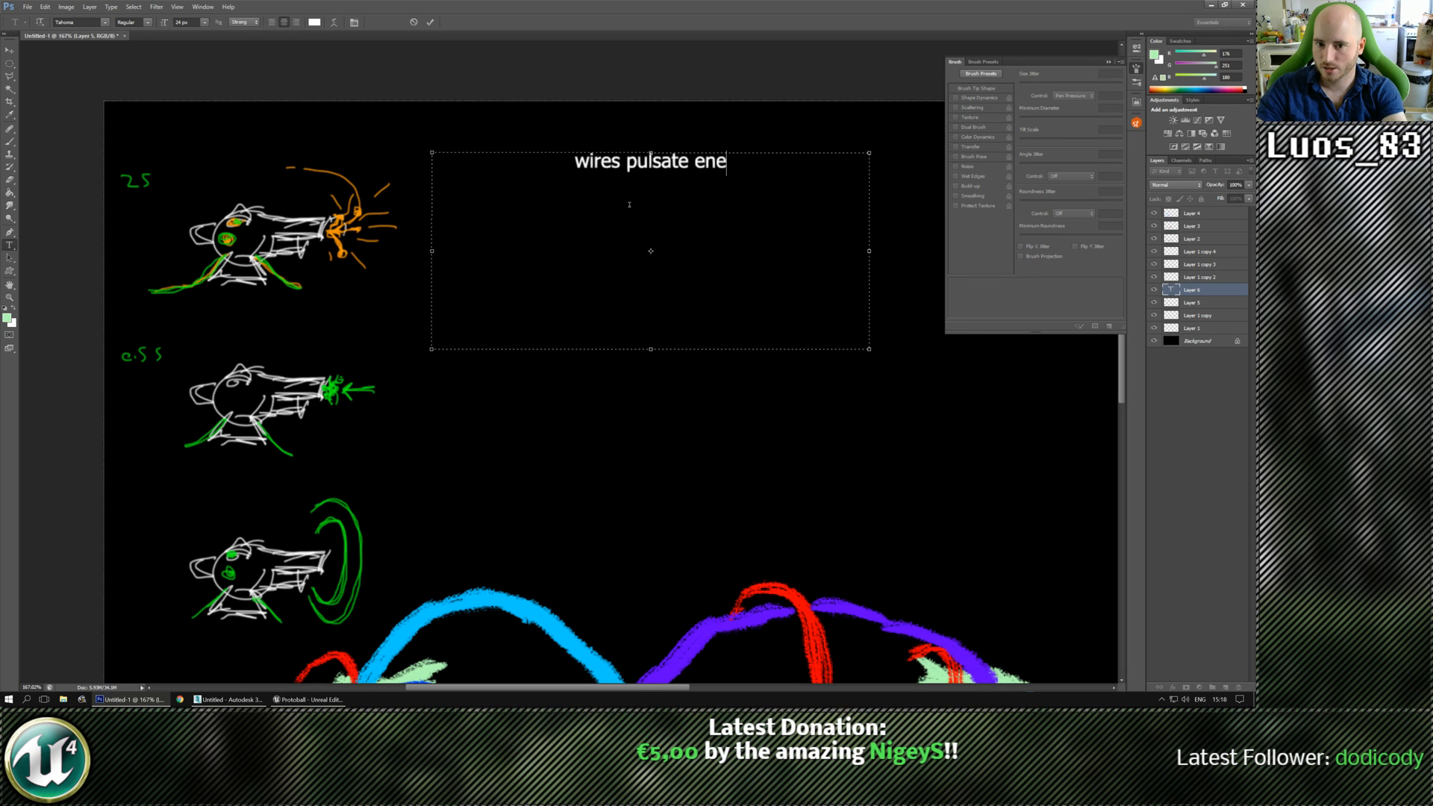
{"action": "type", "text": "rgy towar"}
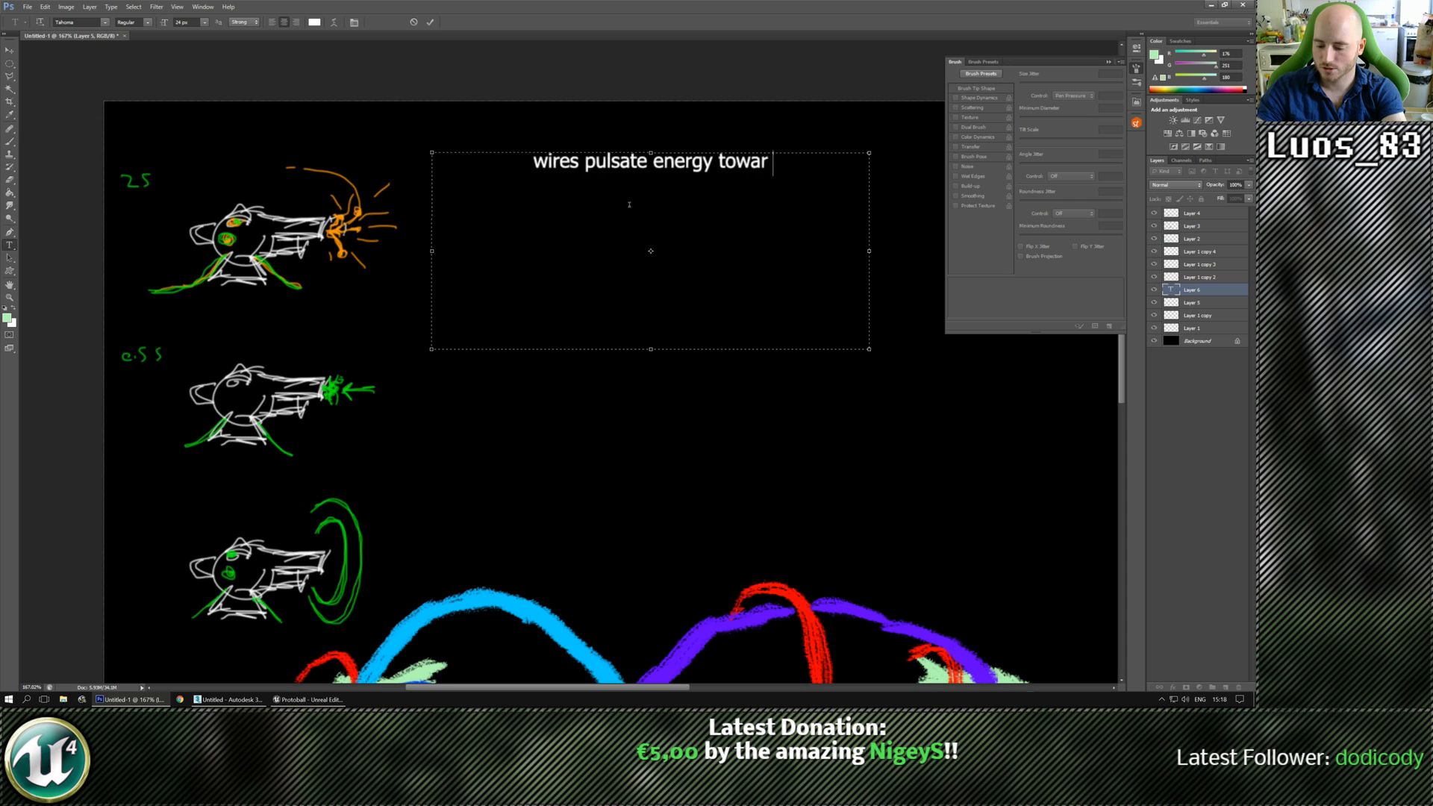
{"action": "type", "text": "ds cannon as well"}
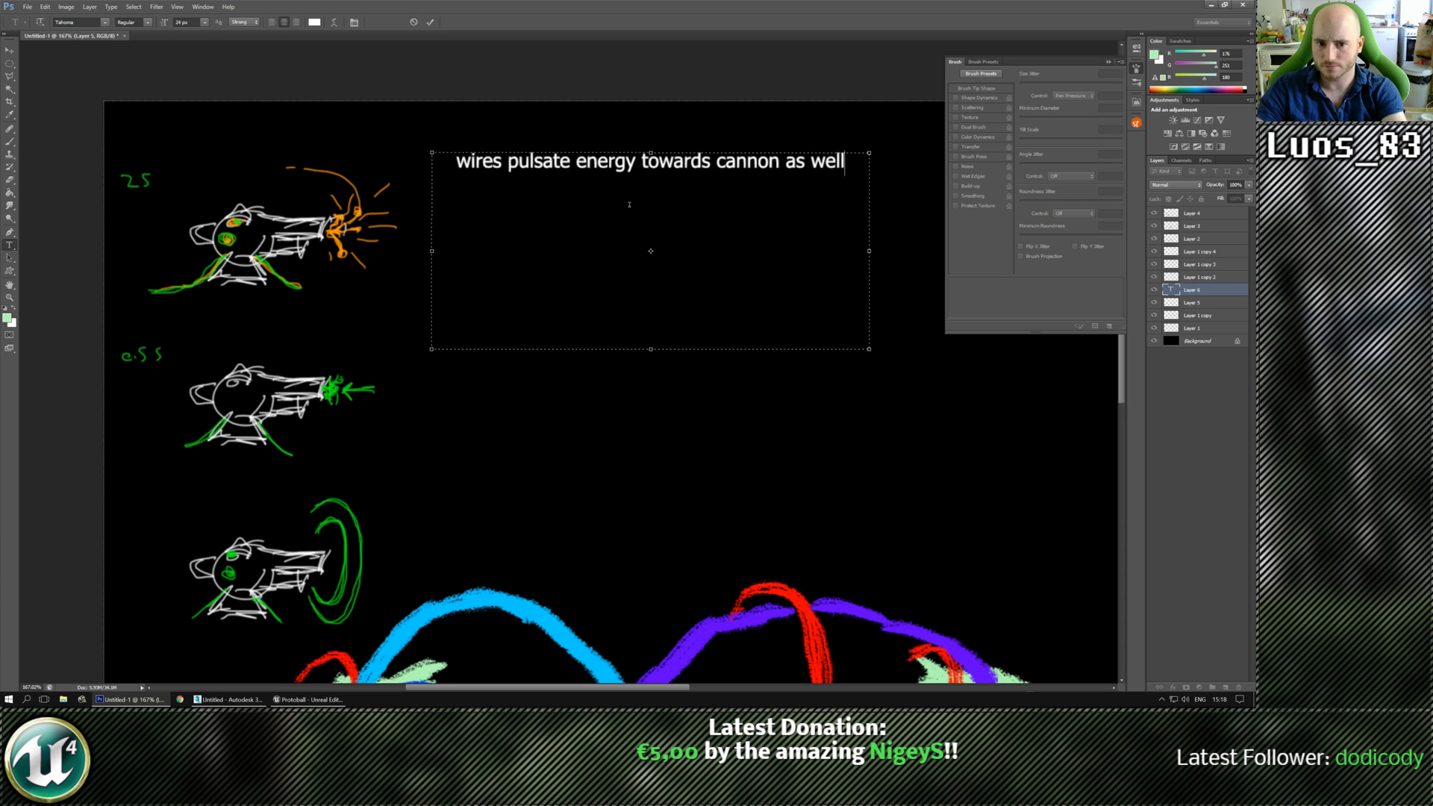
Add a second line reading "When fully charged, glowy wires stop glowing." and end the first line with a full stop.
{"action": "type", "text": "W"}
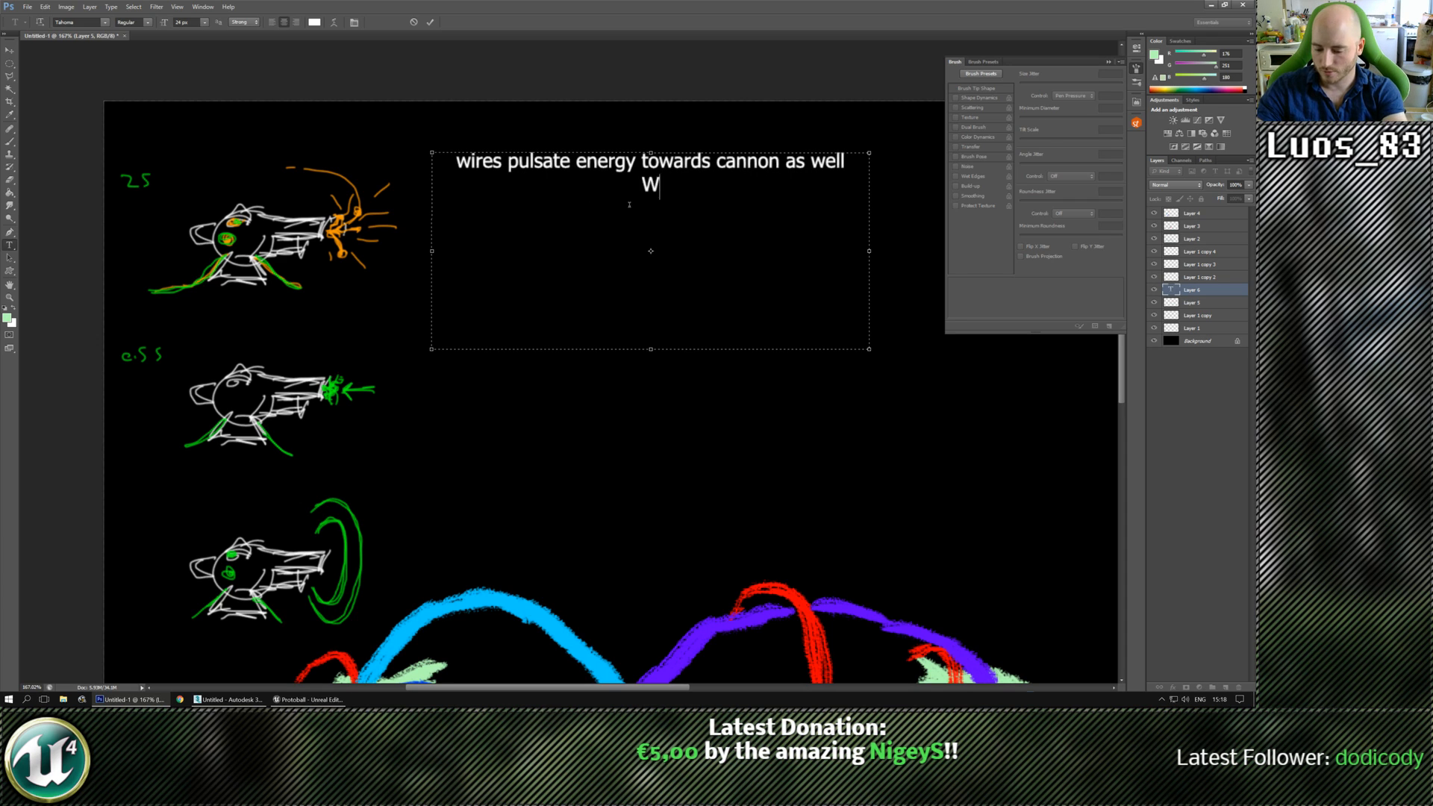
{"action": "type", "text": "hen fully charg"}
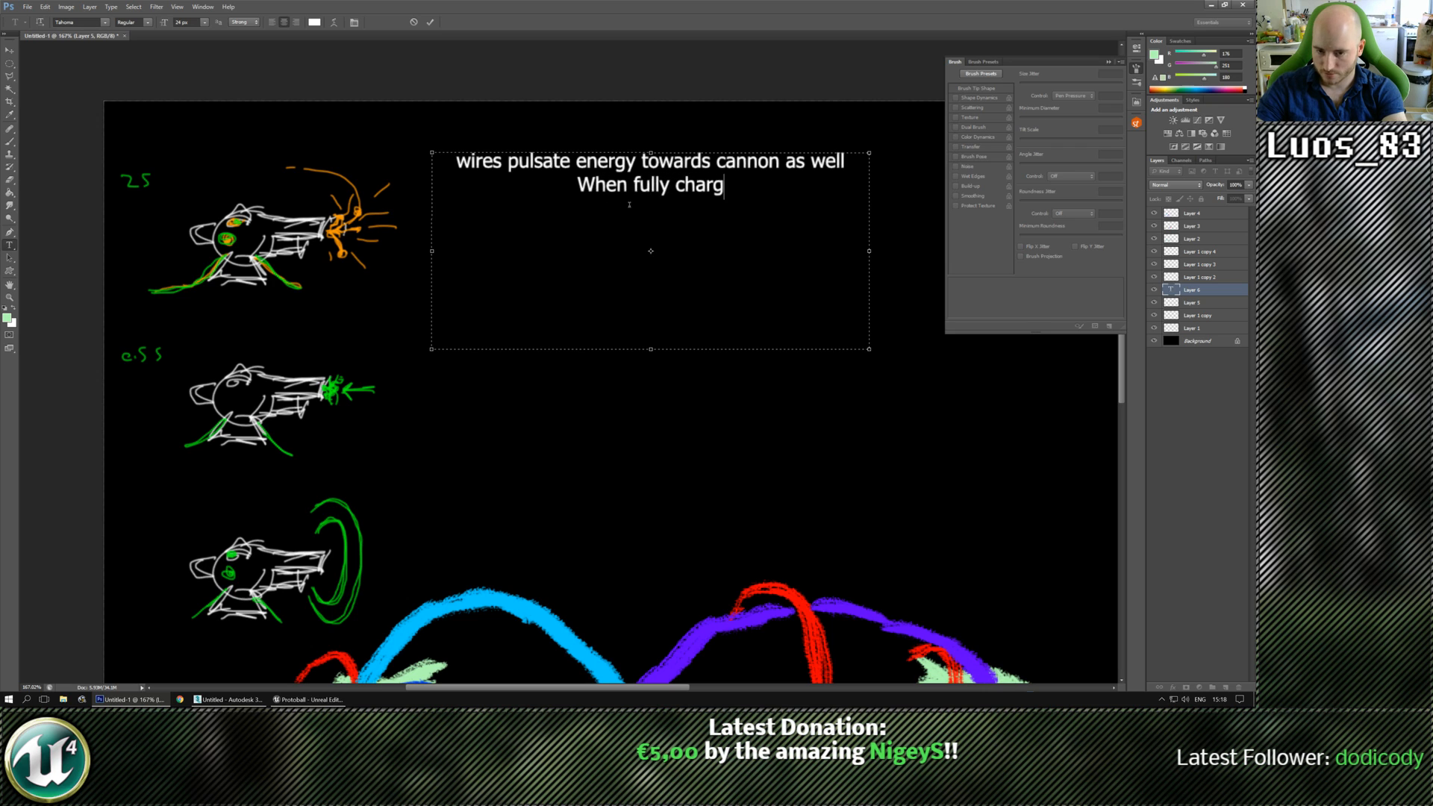
{"action": "type", "text": "ed, glow"}
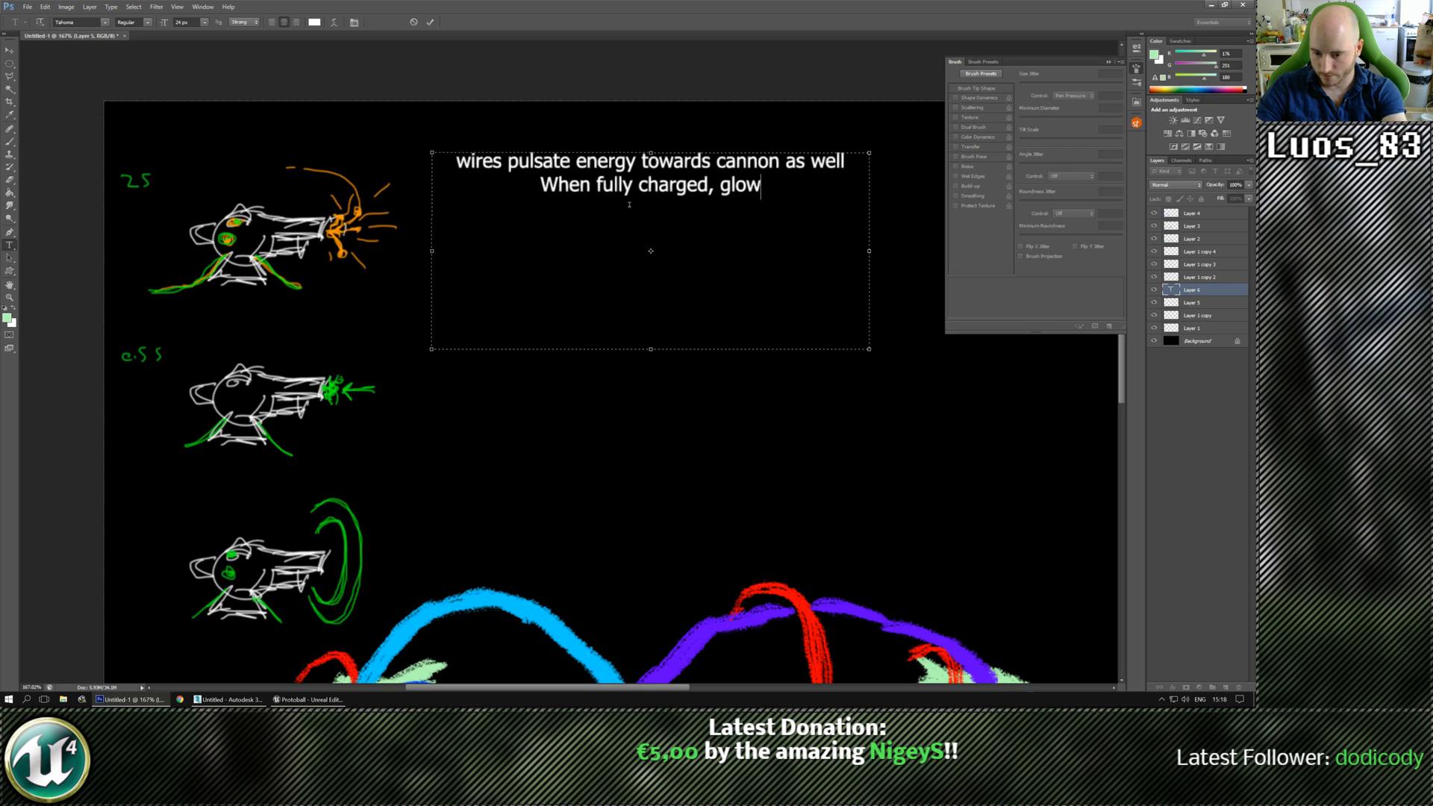
{"action": "type", "text": "y wires "}
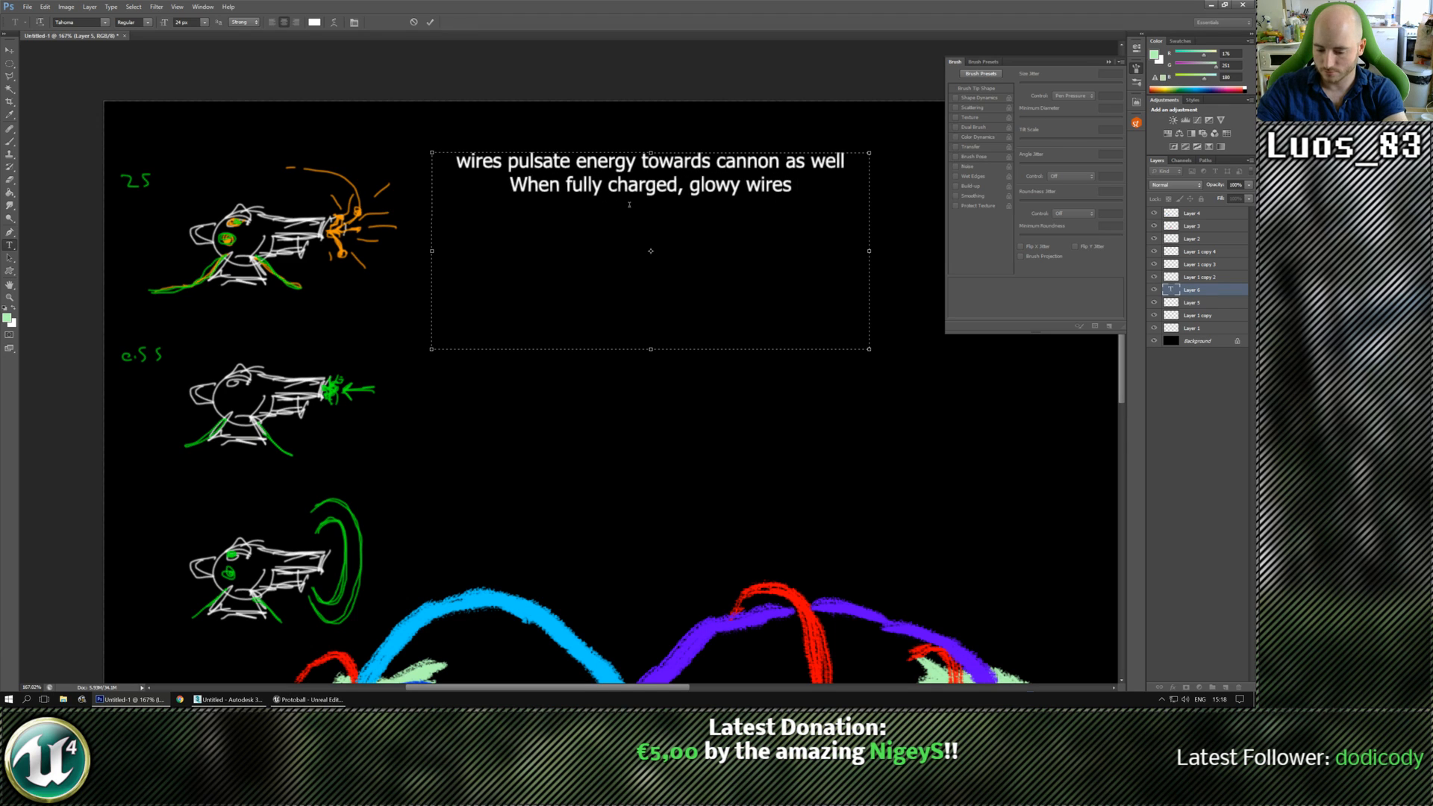
{"action": "type", "text": "stop"}
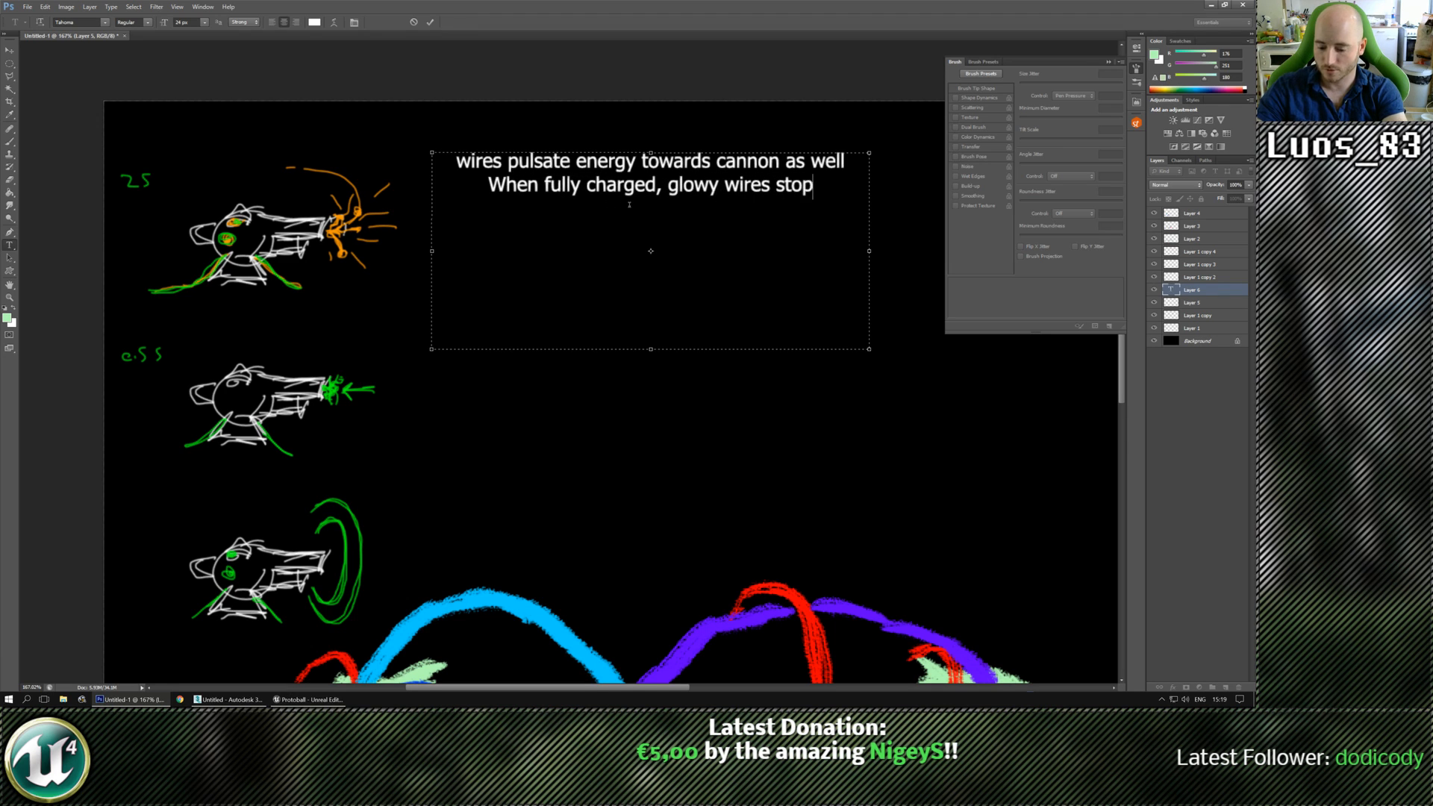
{"action": "type", "text": " glowing."}
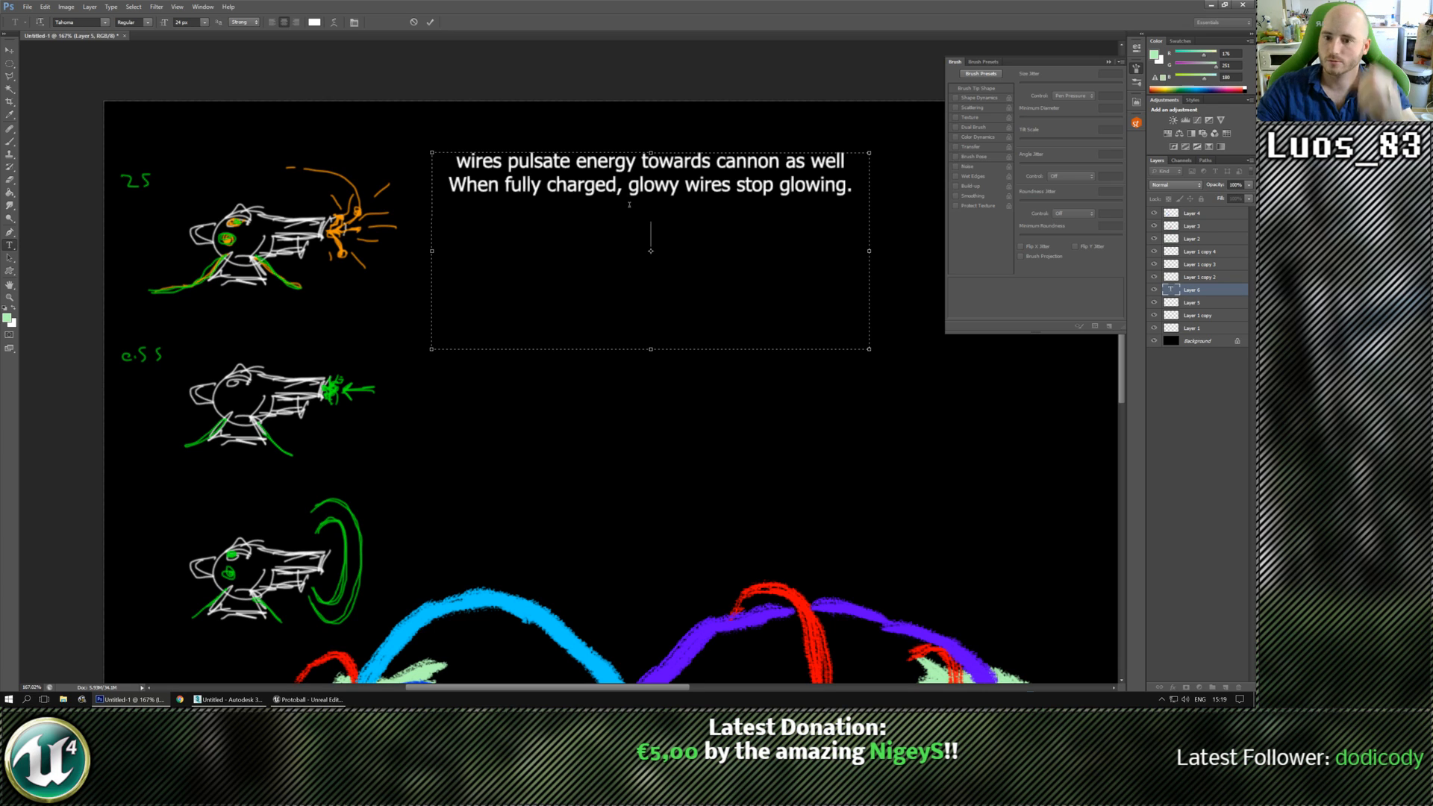
{"action": "type", "text": "."}
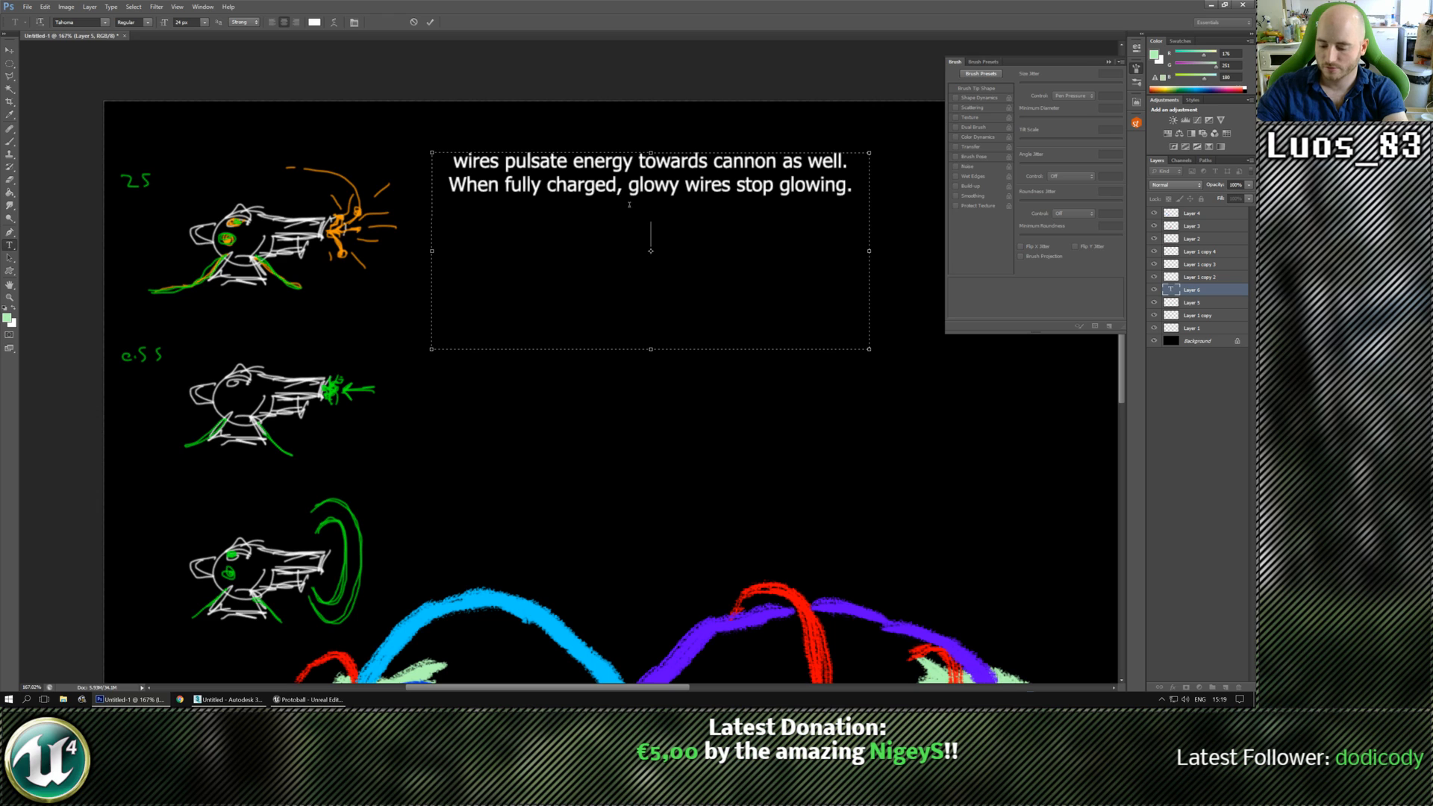
After a blank line, add the note "variety of lights on cannon flicker/light up.".
{"action": "type", "text": "variety o"}
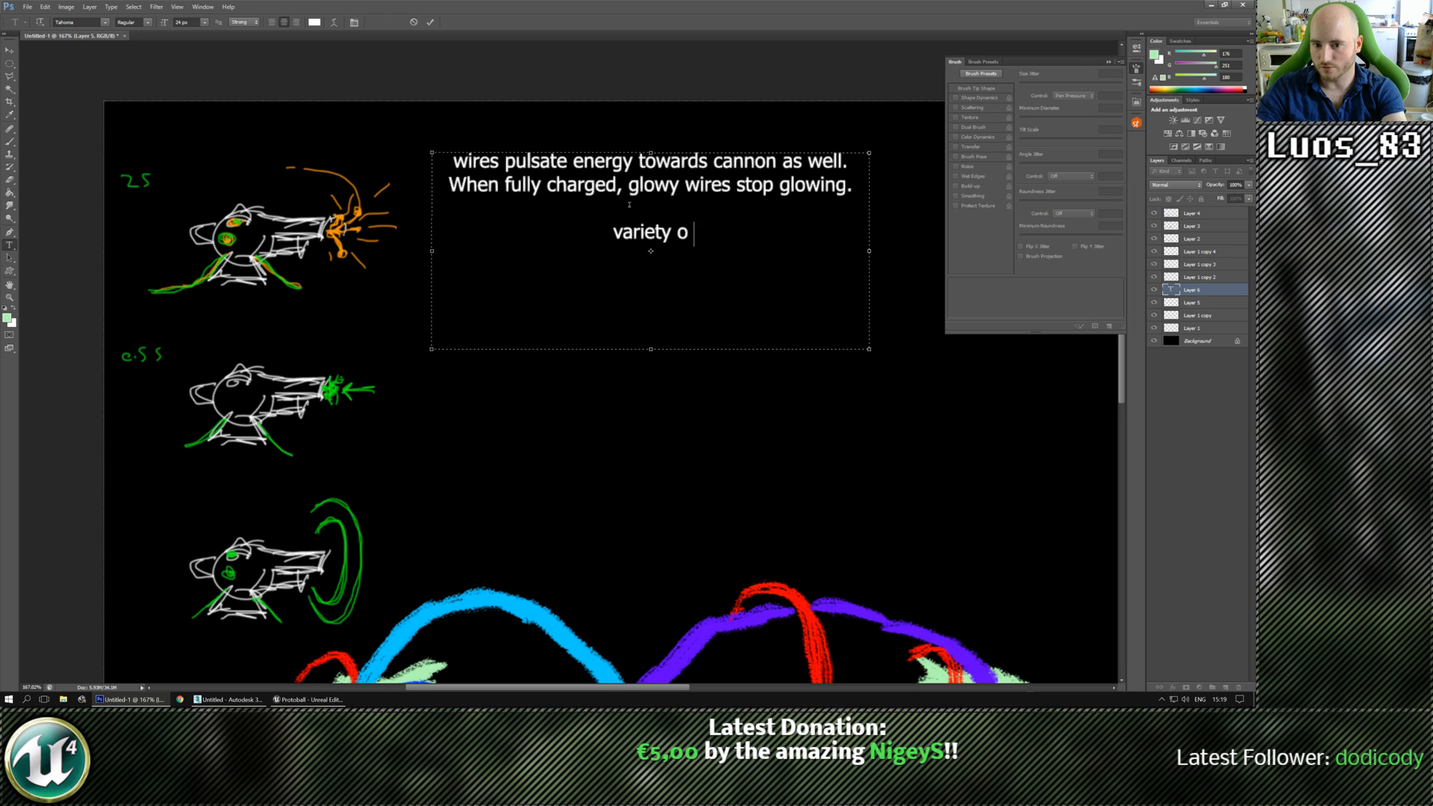
{"action": "type", "text": "f lights on c"}
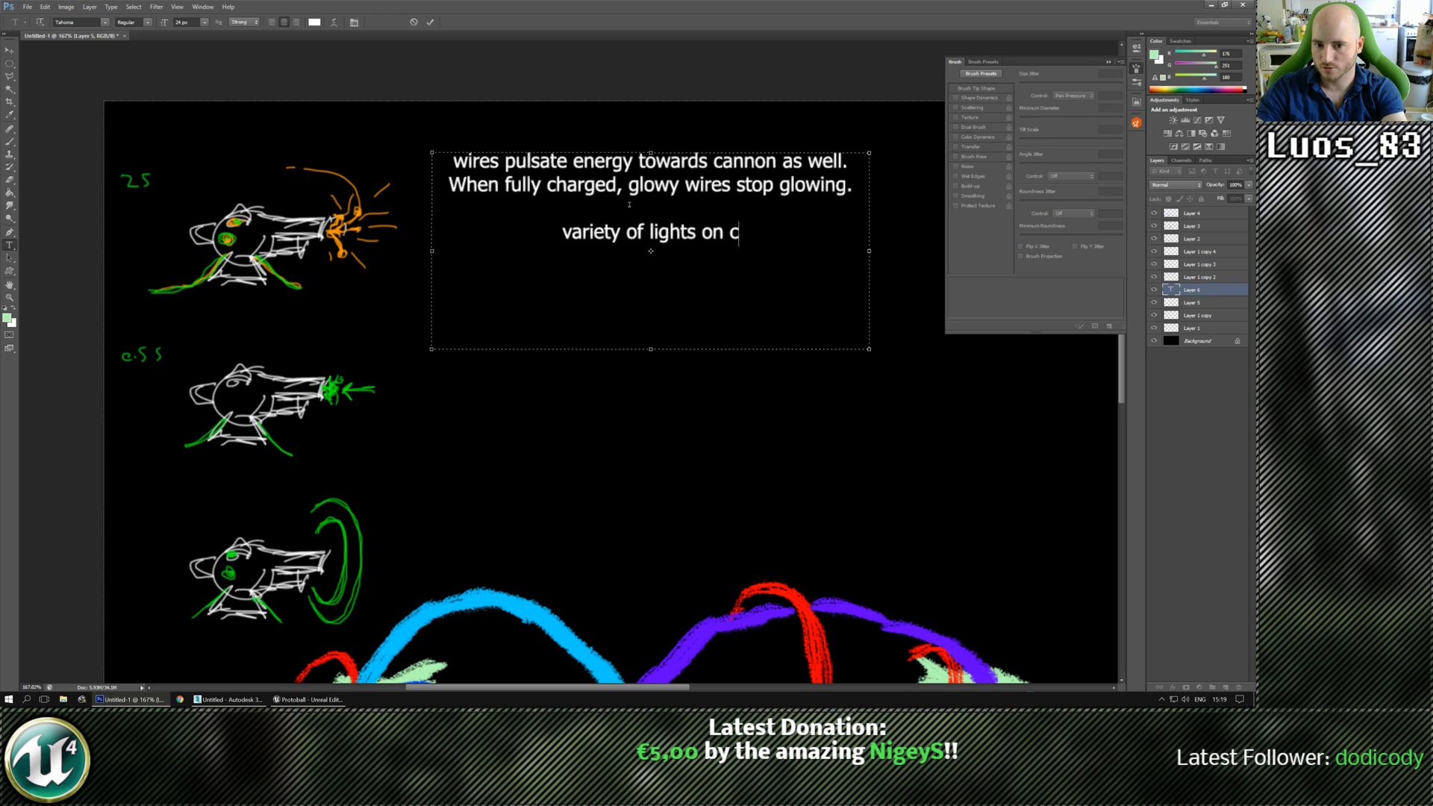
{"action": "type", "text": "annon "}
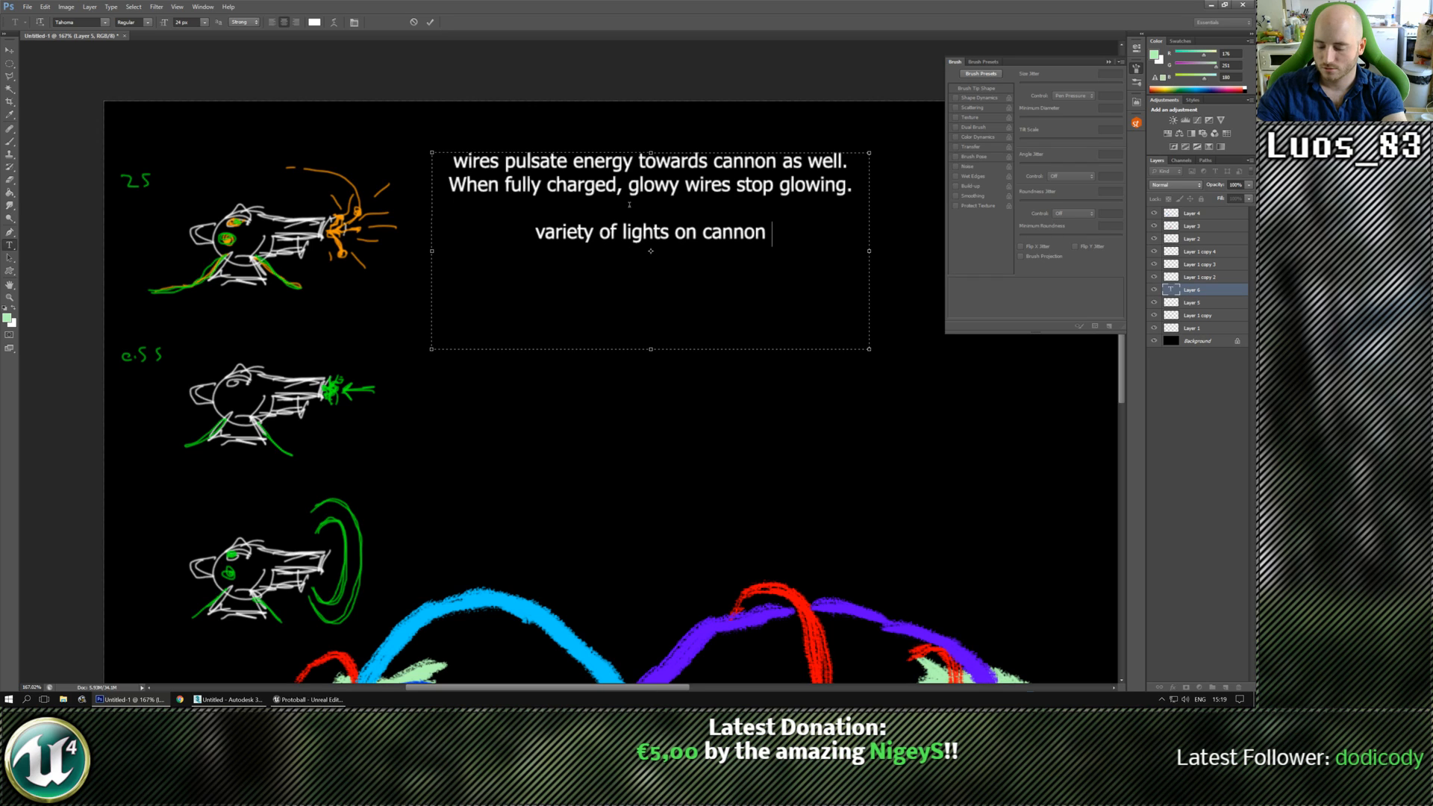
{"action": "type", "text": "flicke"}
{"action": "key", "text": "BackSpace"}
{"action": "key", "text": "BackSpace"}
{"action": "type", "text": "c"}
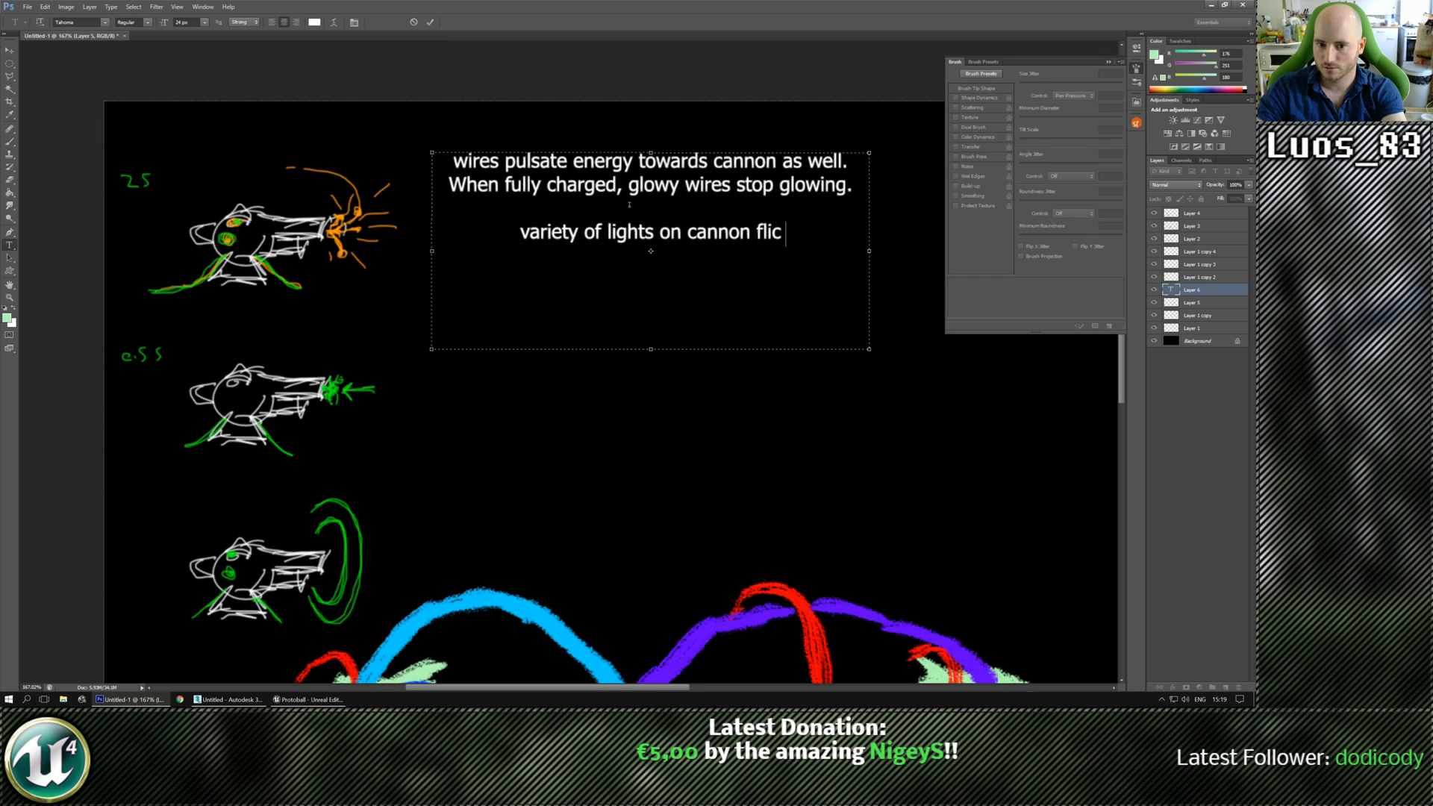
{"action": "type", "text": "ker/light up/"}
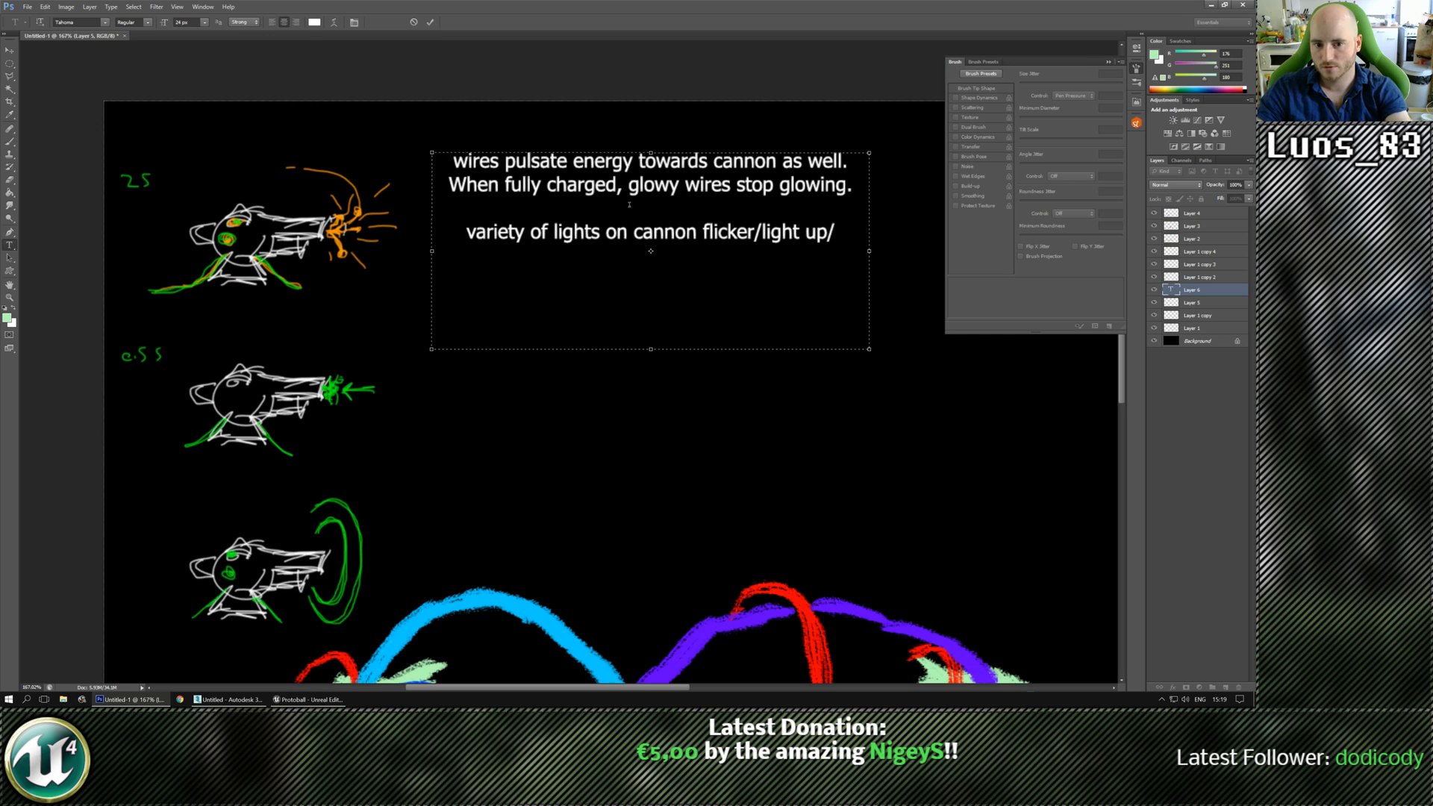
{"action": "key", "text": "BackSpace"}
{"action": "type", "text": "."}
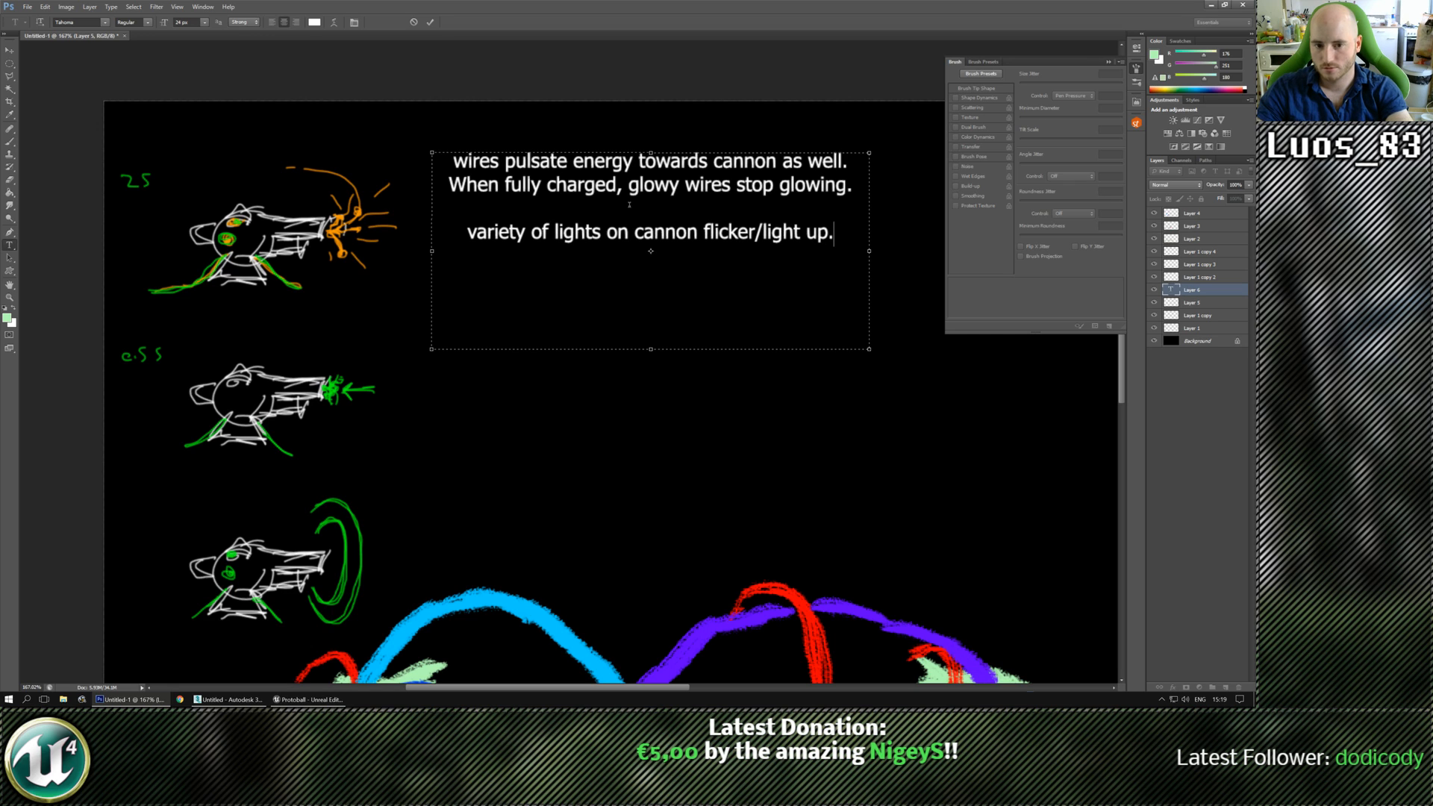
Add the line "Perhaps components on cannon expand/transform" and widen the text box so the line fits without breaking.
{"action": "type", "text": "Perhaps"}
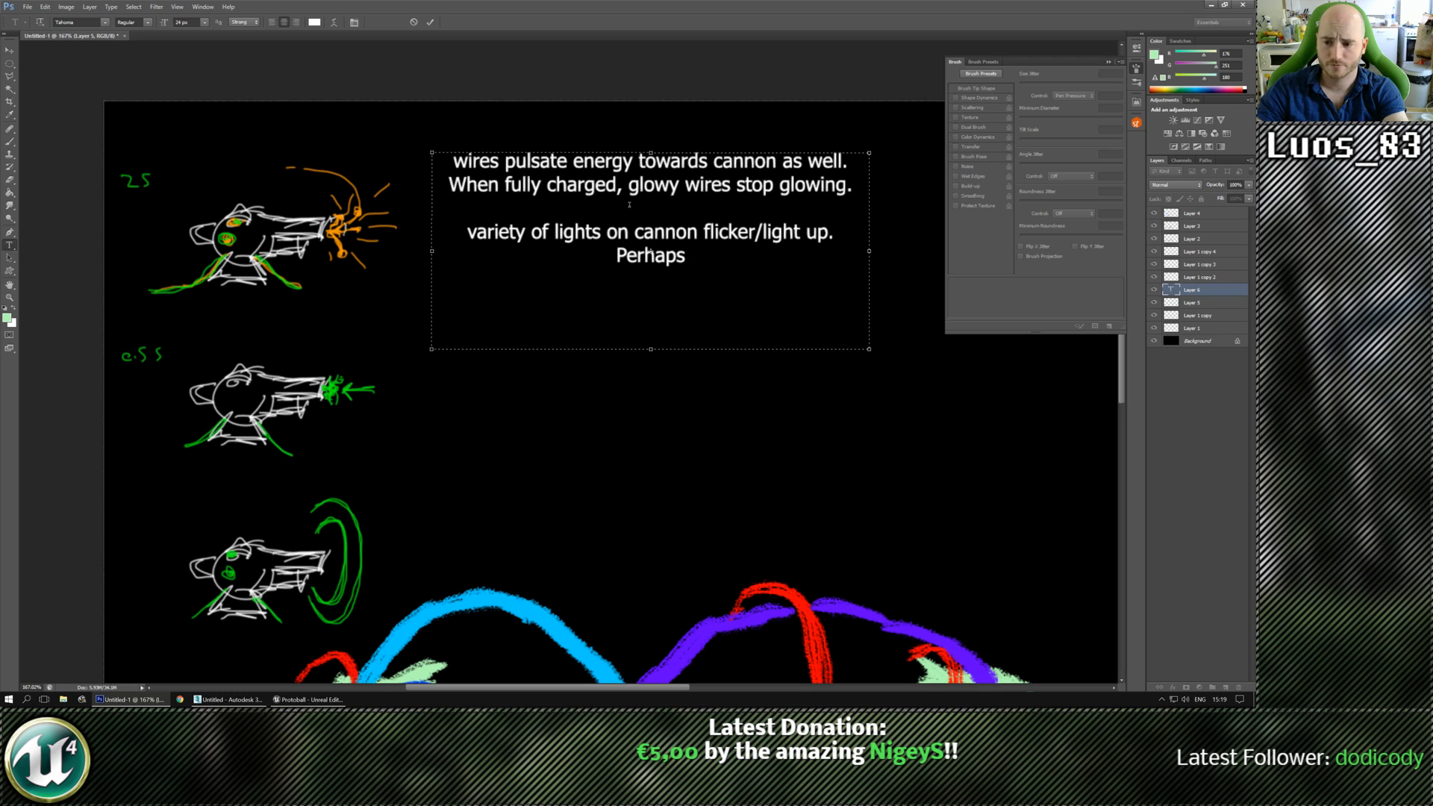
{"action": "type", "text": " co"}
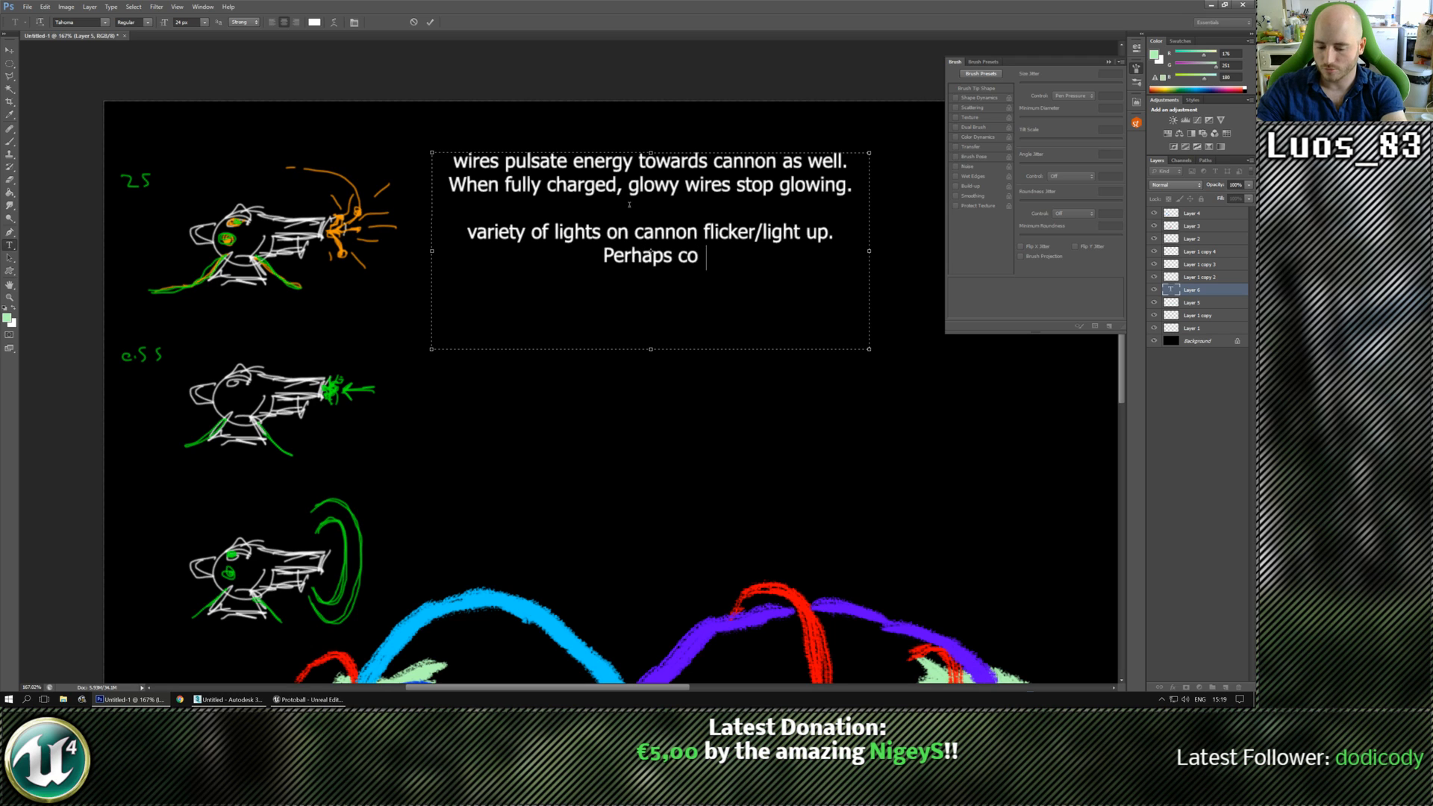
{"action": "type", "text": "mponents on ca"}
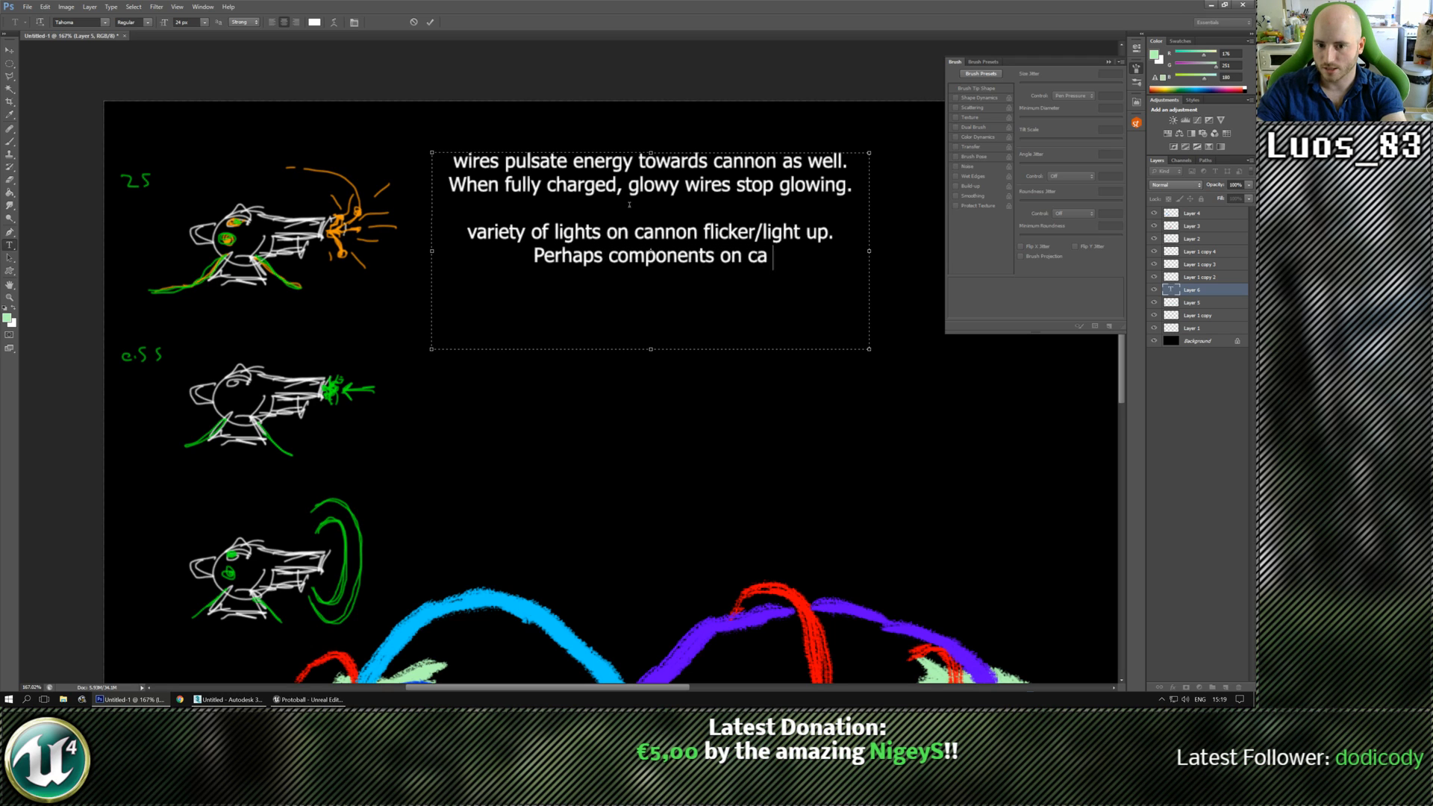
{"action": "type", "text": "nnon ex pand"}
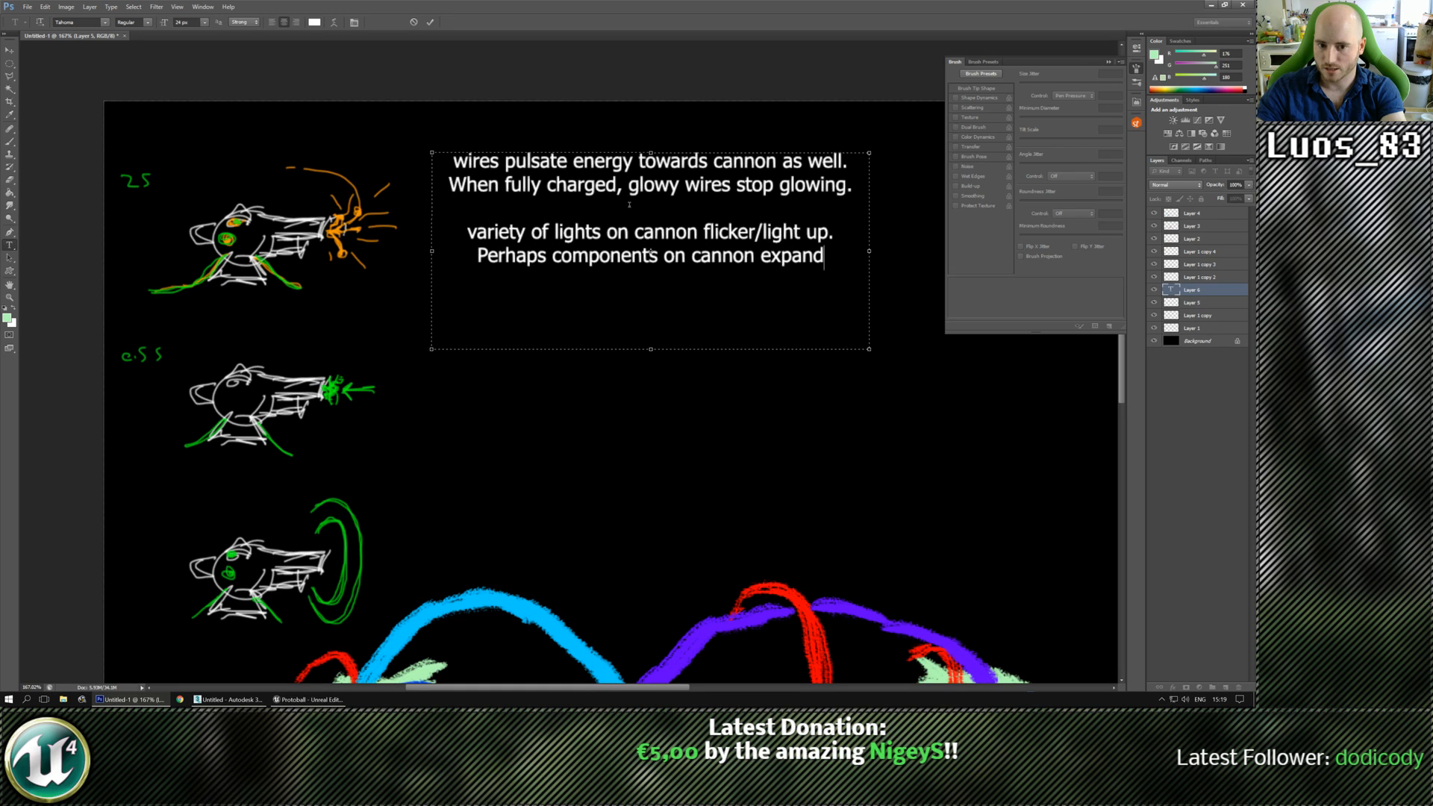
{"action": "type", "text": "/"}
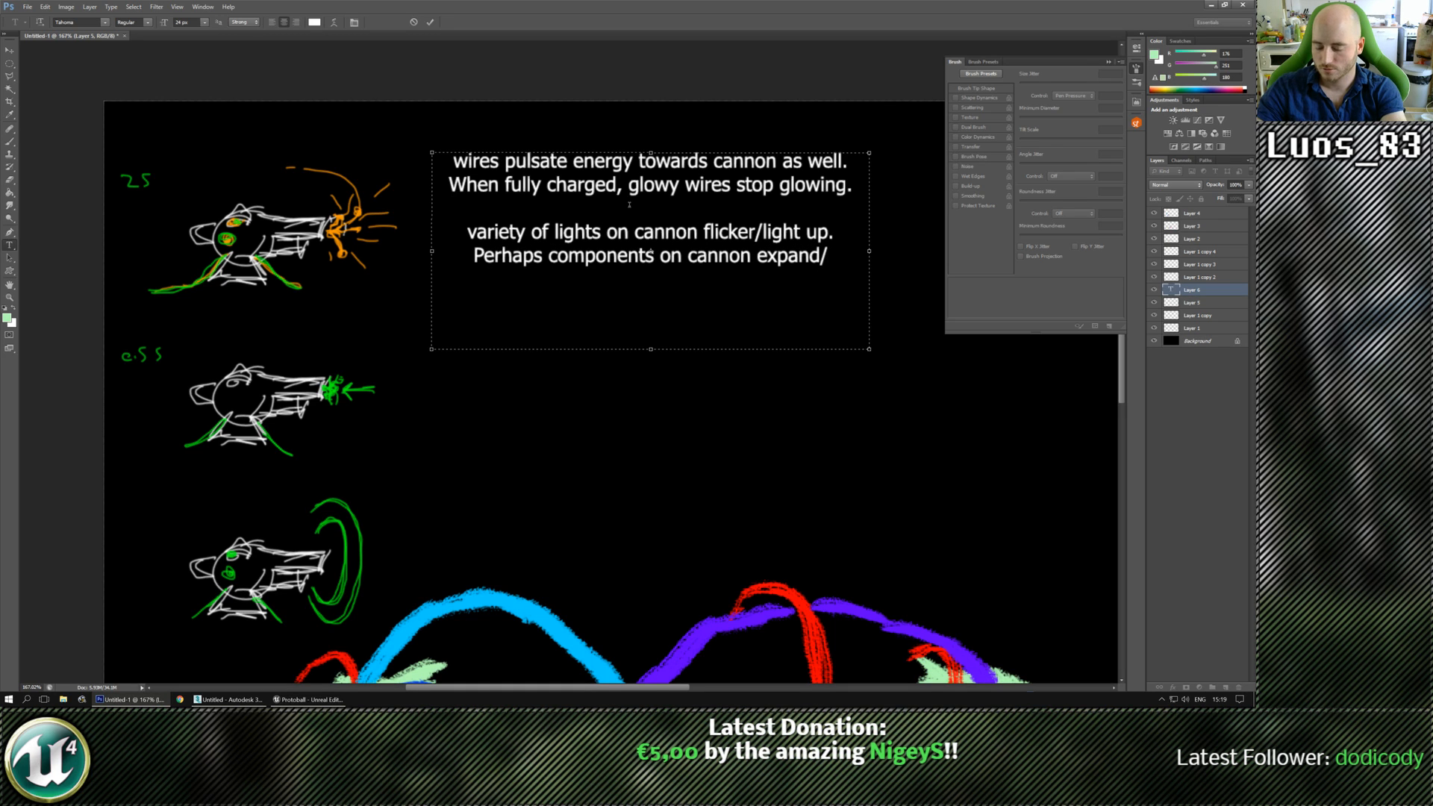
{"action": "type", "text": "transform"}
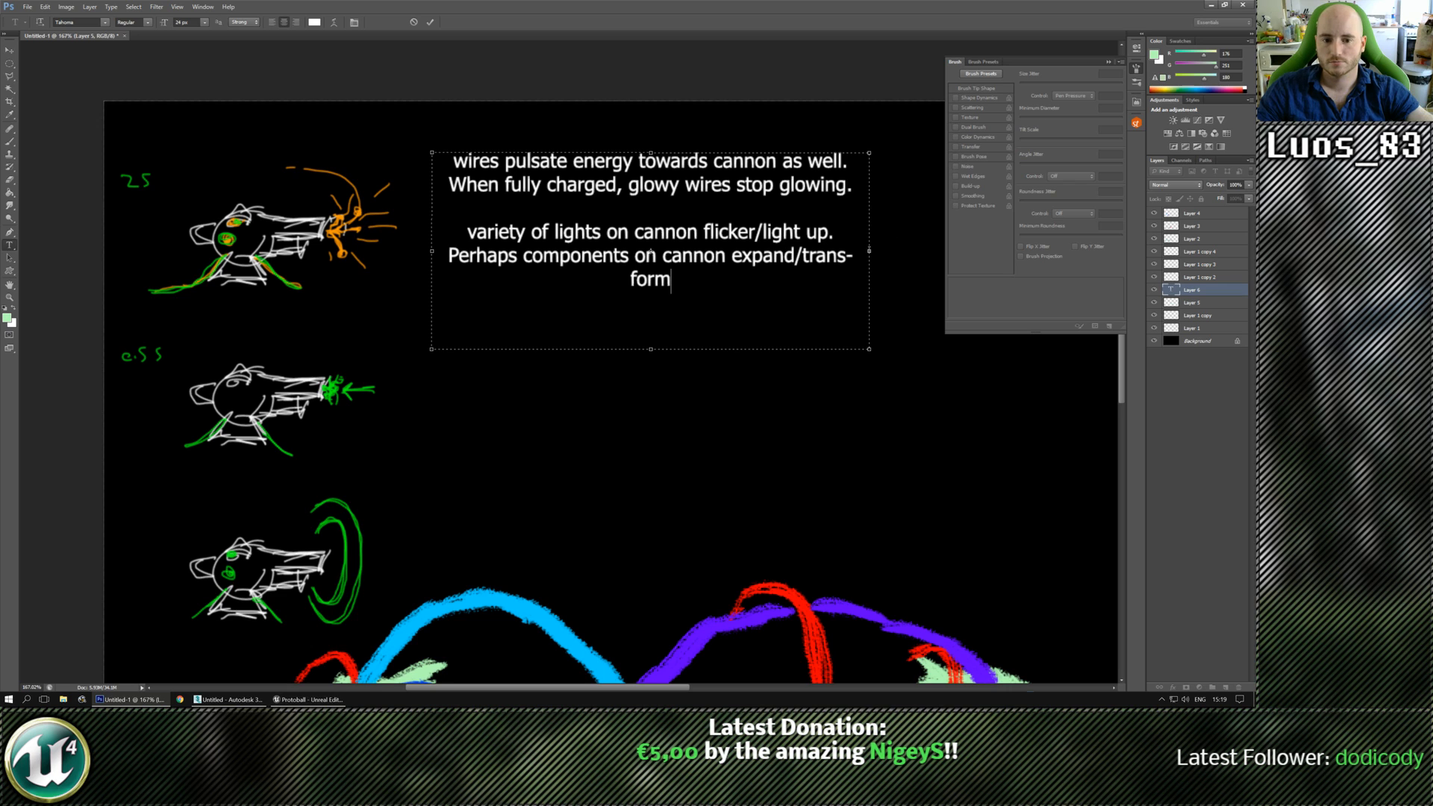
{"action": "left_click_drag", "start_coordinate": [869, 251], "coordinate": [926, 242]}
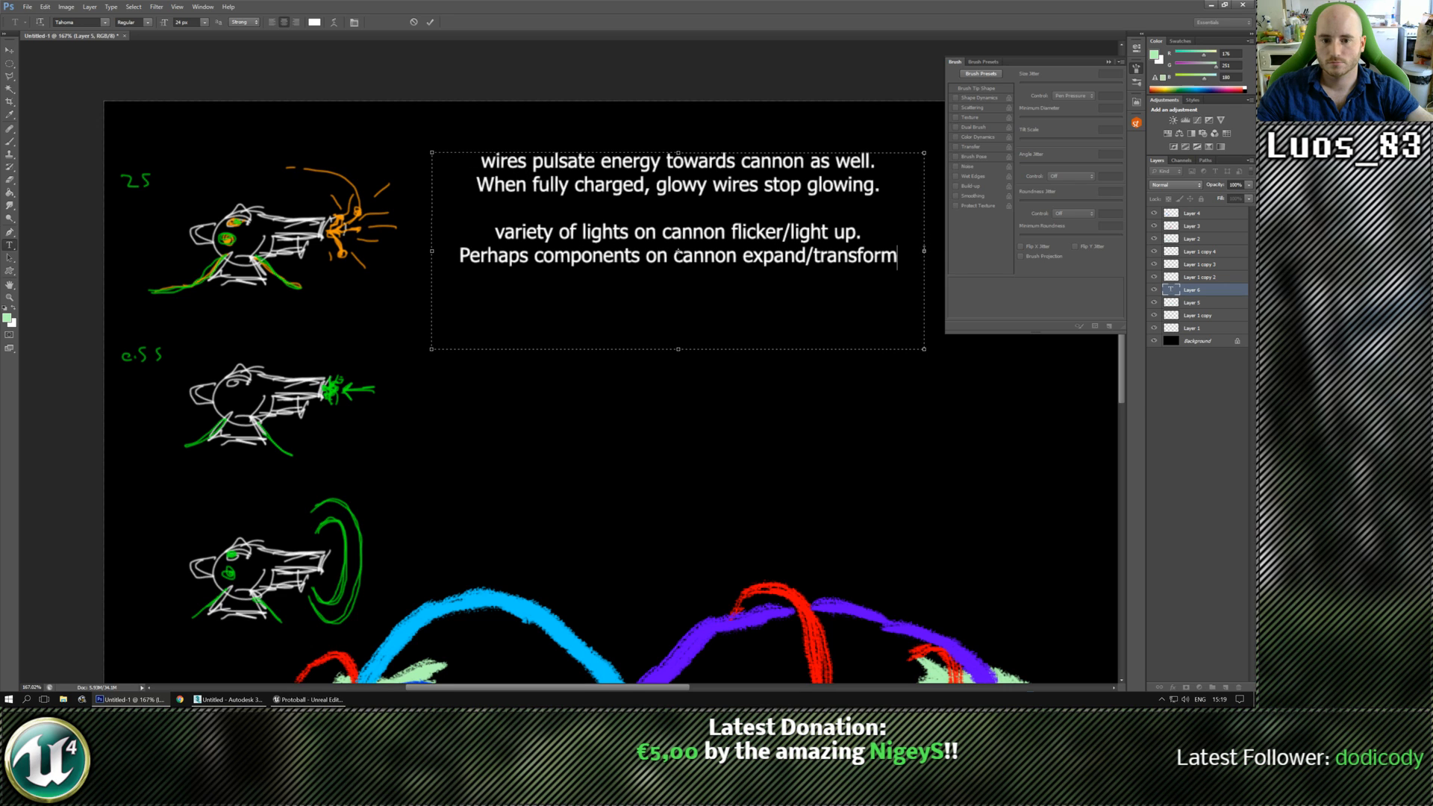
Commit the text note and move it up and slightly closer to the first turret.
{"action": "left_click", "coordinate": [9, 50]}
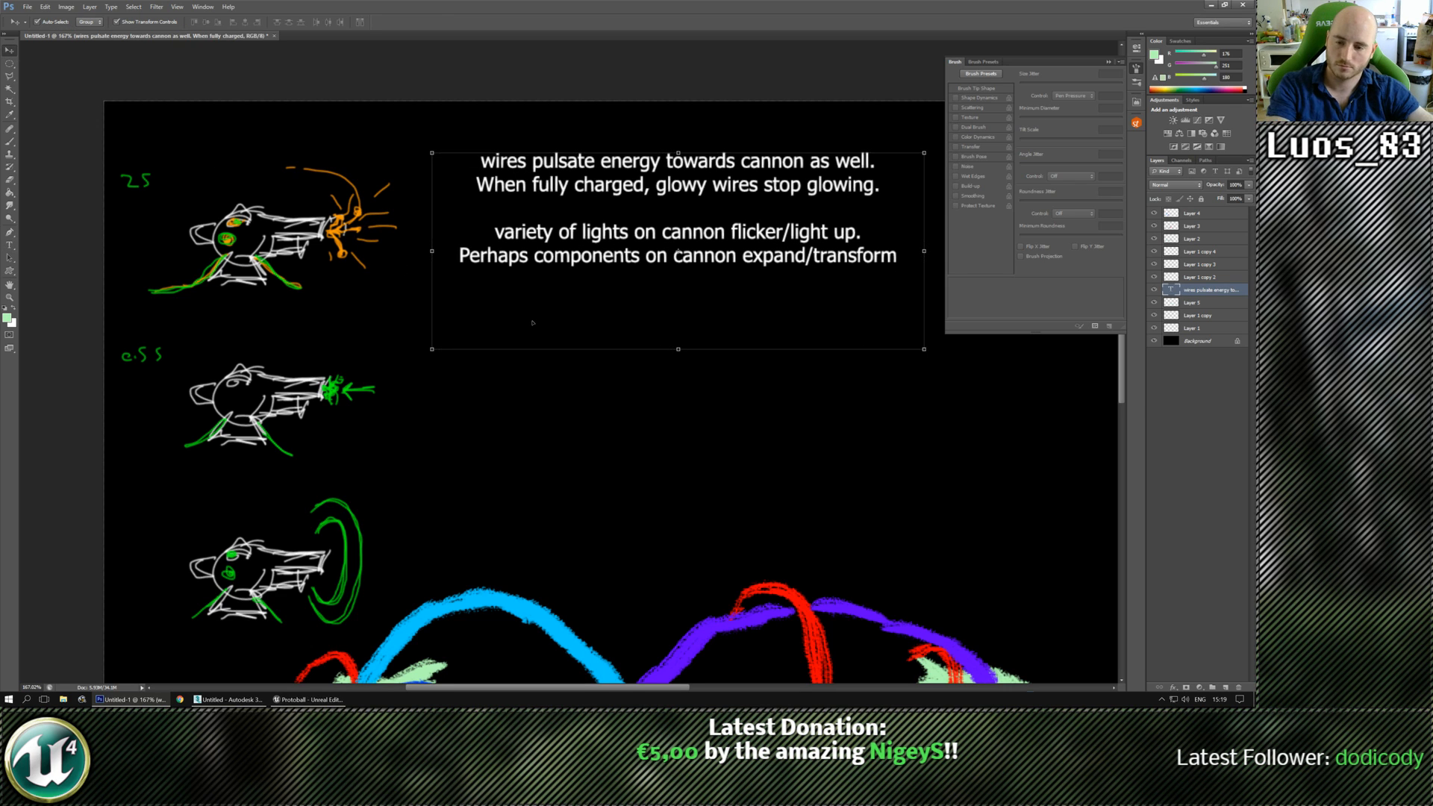
{"action": "left_click_drag", "start_coordinate": [533, 339], "coordinate": [533, 323]}
{"action": "key", "text": "shift+Up"}
{"action": "key", "text": "shift+Up"}
{"action": "key", "text": "shift+Left"}
{"action": "key", "text": "shift+Left"}
{"action": "key", "text": "shift+Left"}
{"action": "key", "text": "shift+Left"}
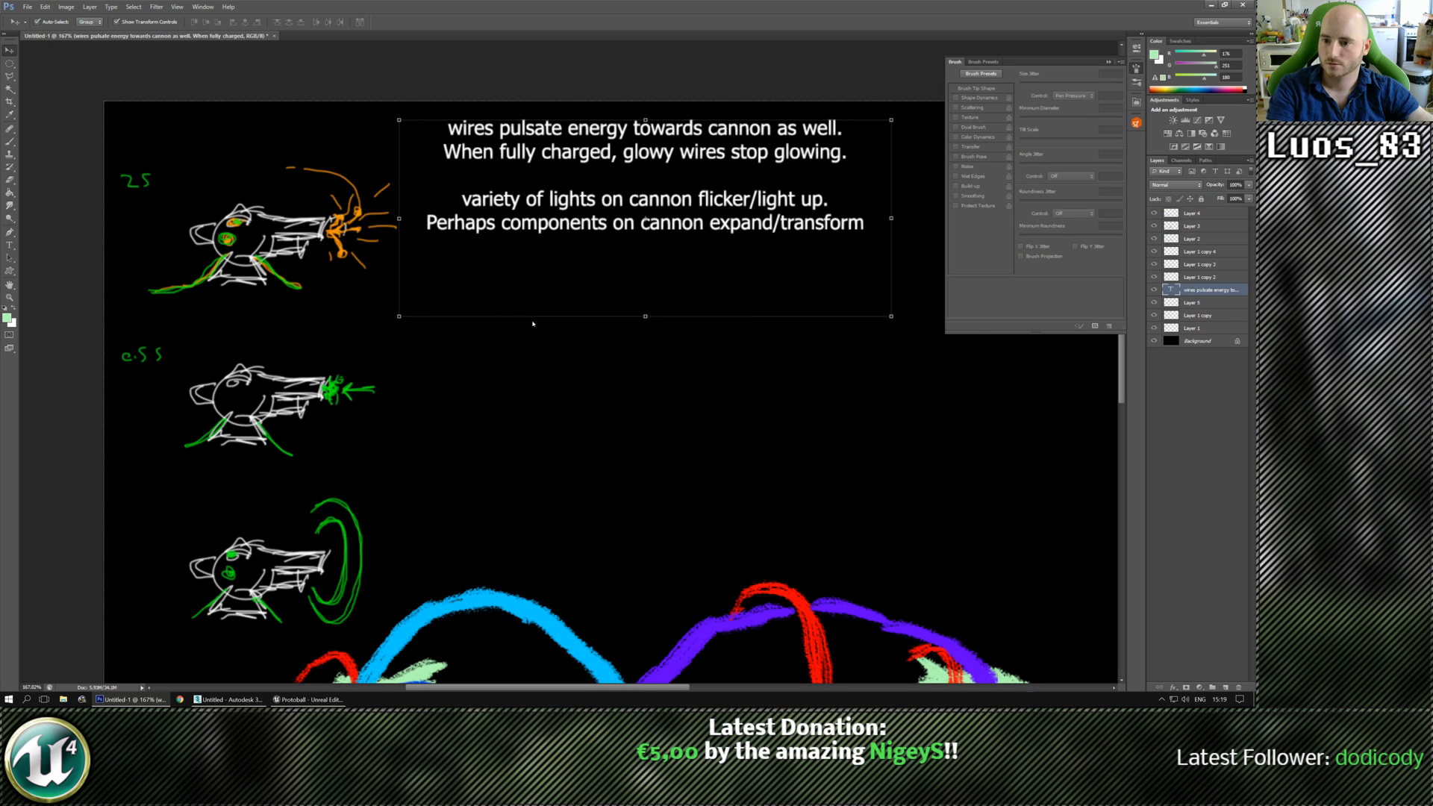
{"action": "key", "text": "shift+Right"}
Narrow the note's text box so its lines wrap, and scale the whole note down to about half size beside the first turret.
{"action": "mouse_move", "coordinate": [645, 629]}
{"action": "left_mouse_down"}
{"action": "mouse_move", "coordinate": [553, 383]}
{"action": "mouse_move", "coordinate": [665, 547]}
{"action": "mouse_move", "coordinate": [513, 411]}
{"action": "left_mouse_up"}
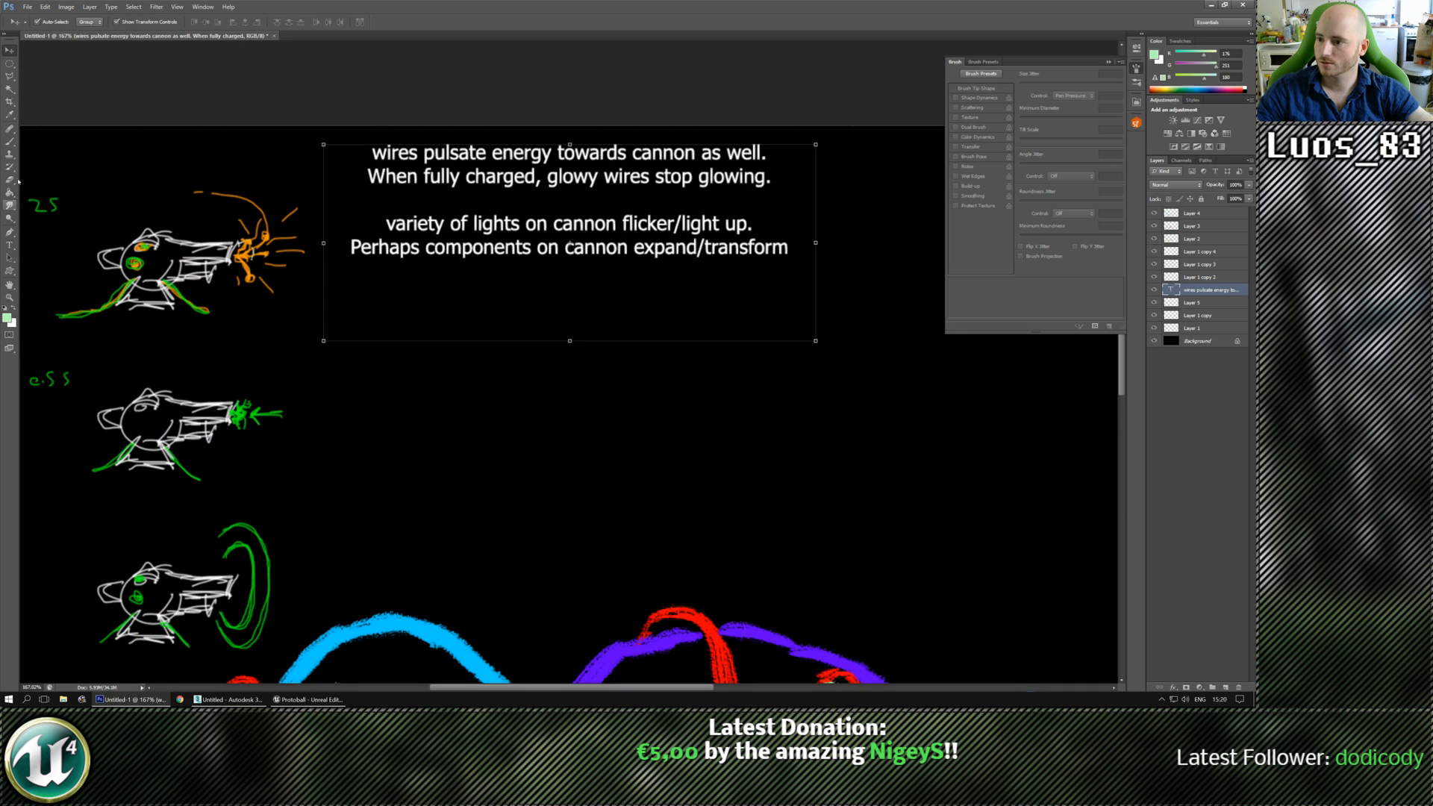
{"action": "left_click", "coordinate": [10, 245]}
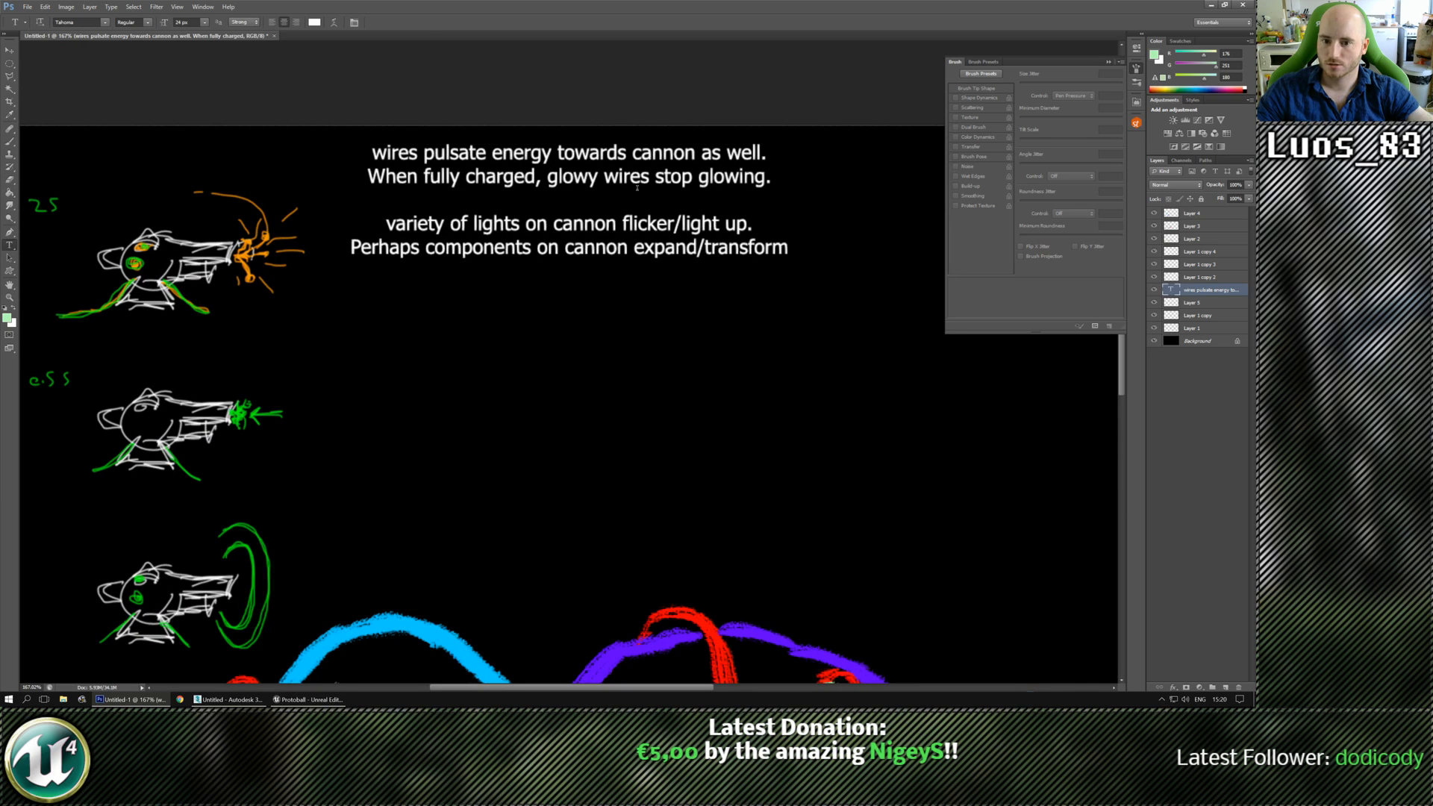
{"action": "left_click", "coordinate": [569, 244]}
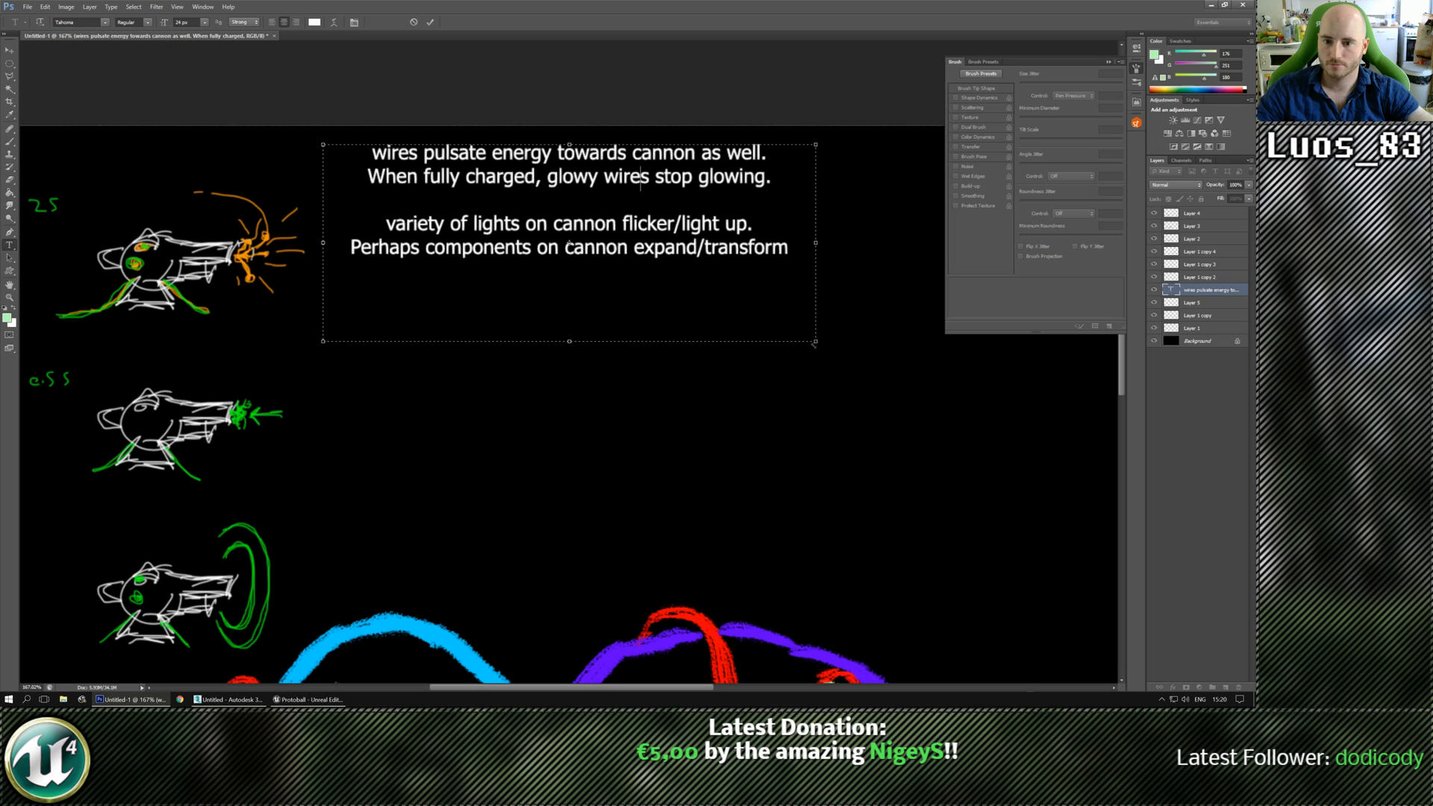
{"action": "left_click_drag", "start_coordinate": [814, 343], "coordinate": [719, 361]}
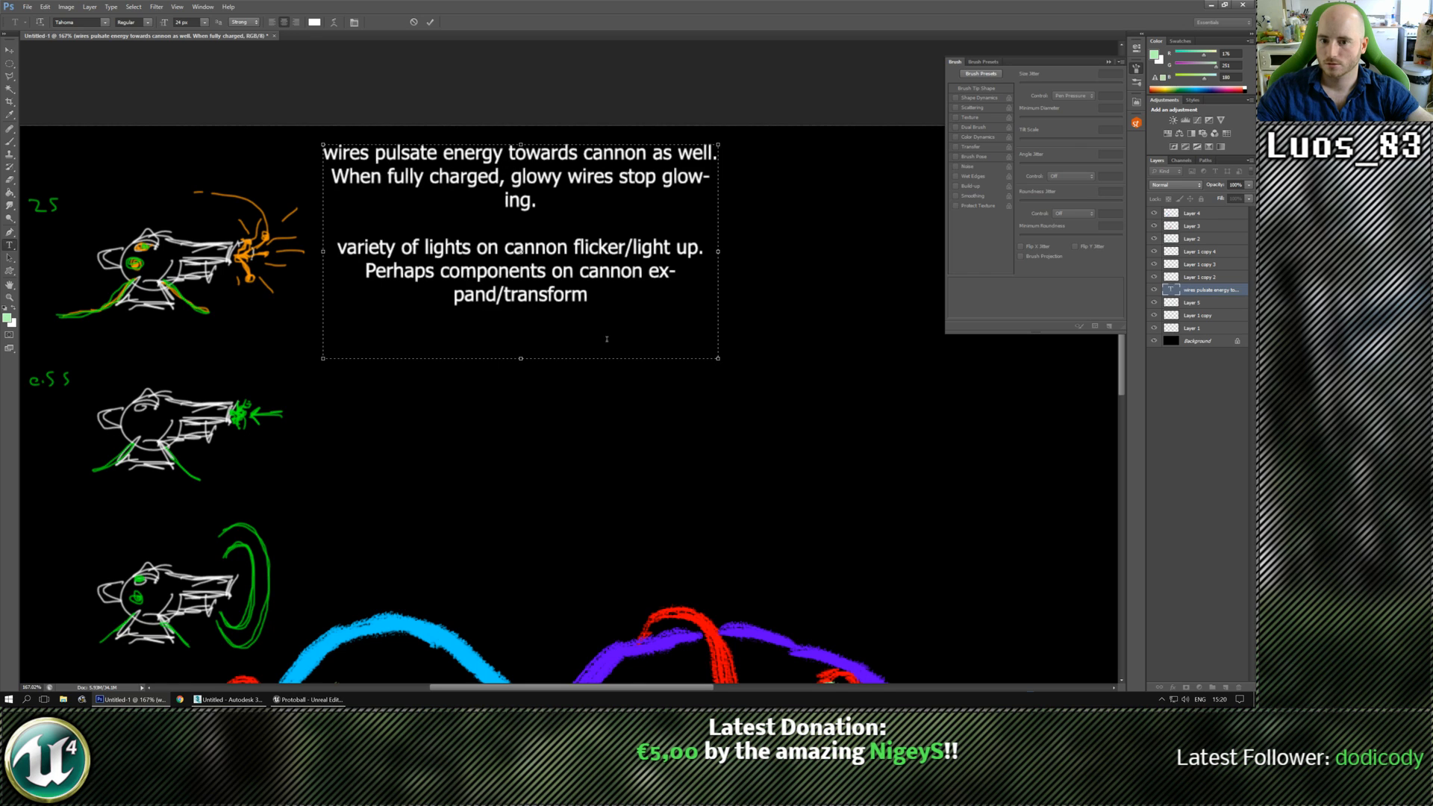
{"action": "left_click", "coordinate": [10, 51]}
{"action": "left_click_drag", "start_coordinate": [719, 359], "coordinate": [516, 241]}
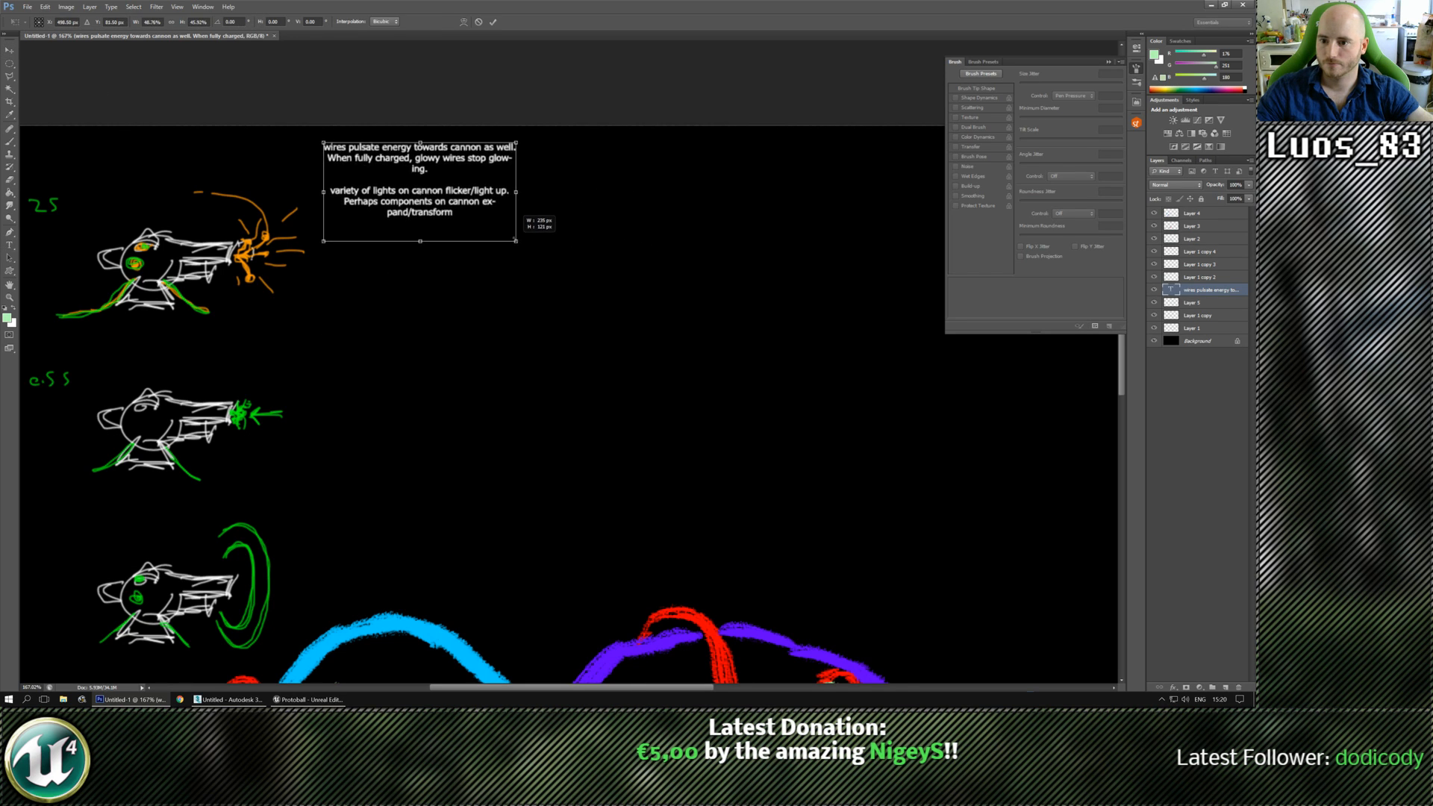
{"action": "key", "text": "Return"}
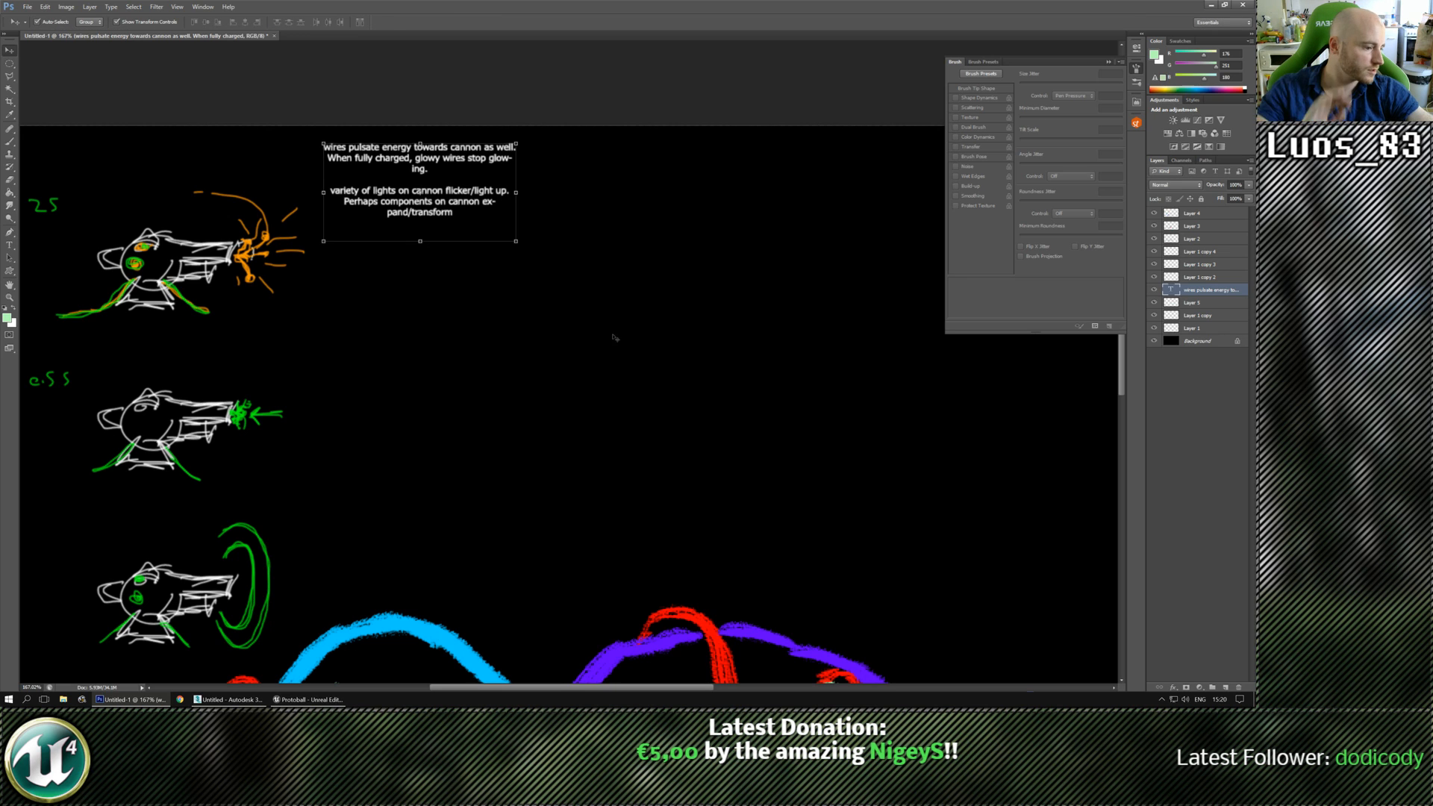
{"action": "left_click_drag", "start_coordinate": [962, 479], "coordinate": [784, 398]}
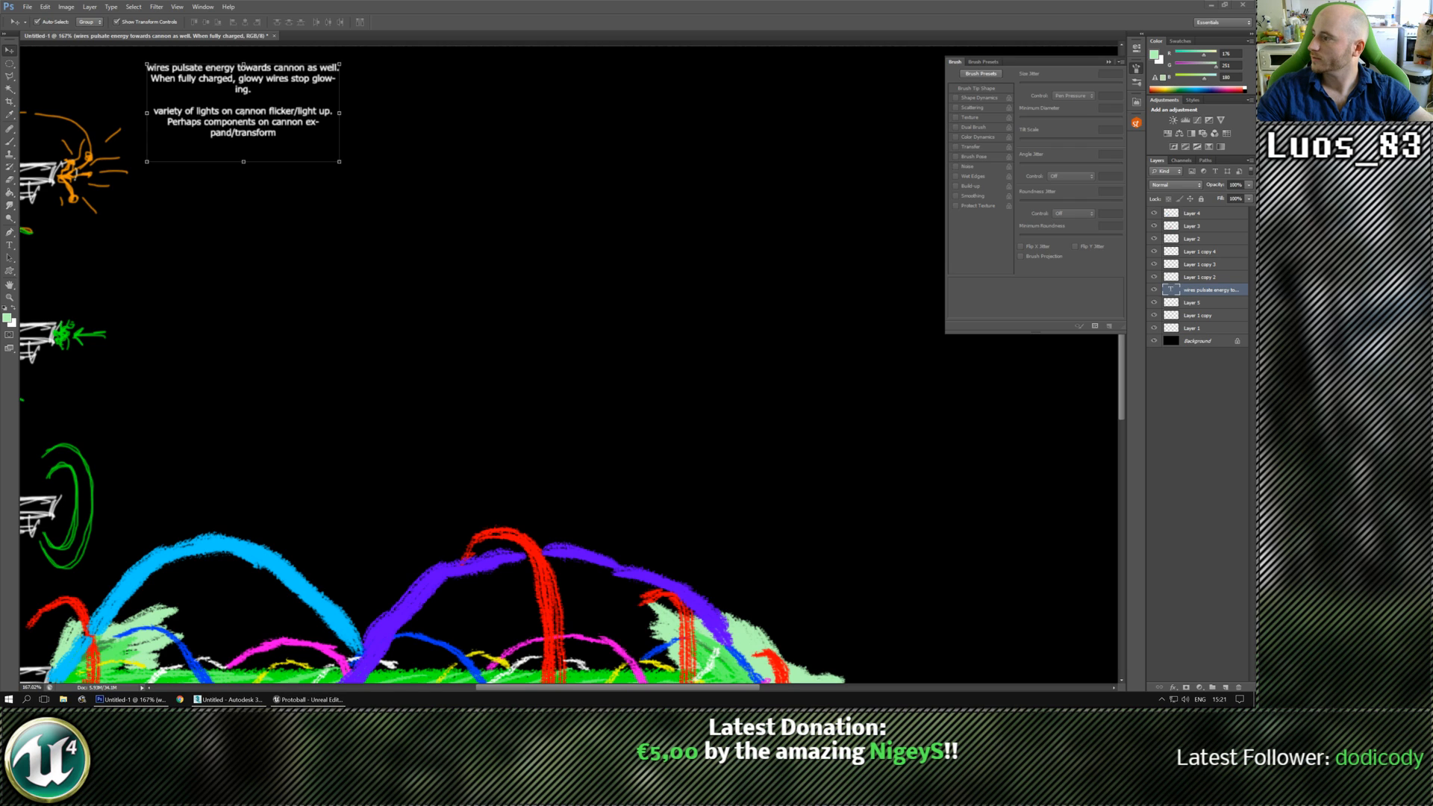
{"action": "left_click", "coordinate": [455, 372]}
{"action": "left_click_drag", "start_coordinate": [472, 557], "coordinate": [401, 366]}
{"action": "left_click_drag", "start_coordinate": [573, 300], "coordinate": [654, 240]}
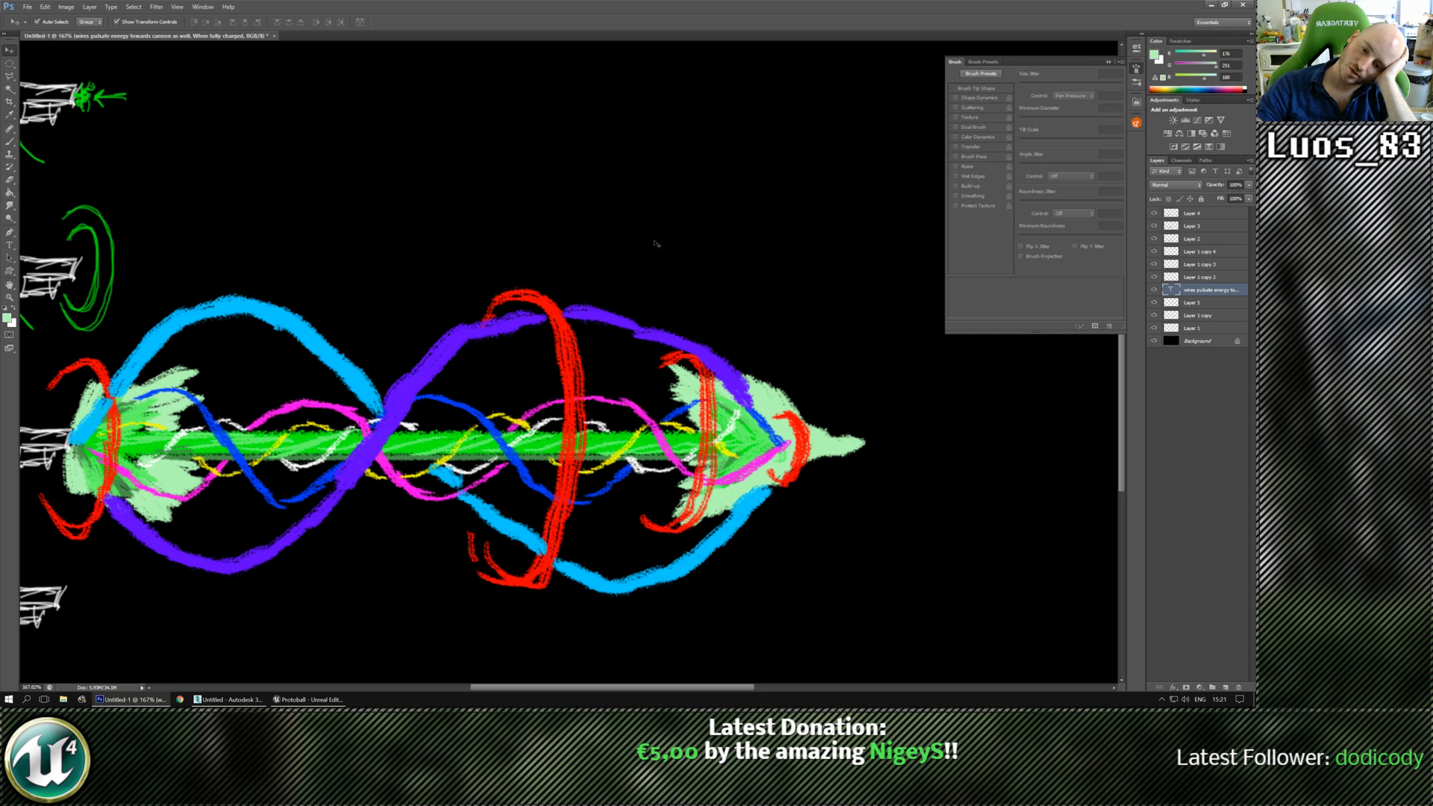
{"action": "left_click_drag", "start_coordinate": [653, 240], "coordinate": [239, 396]}
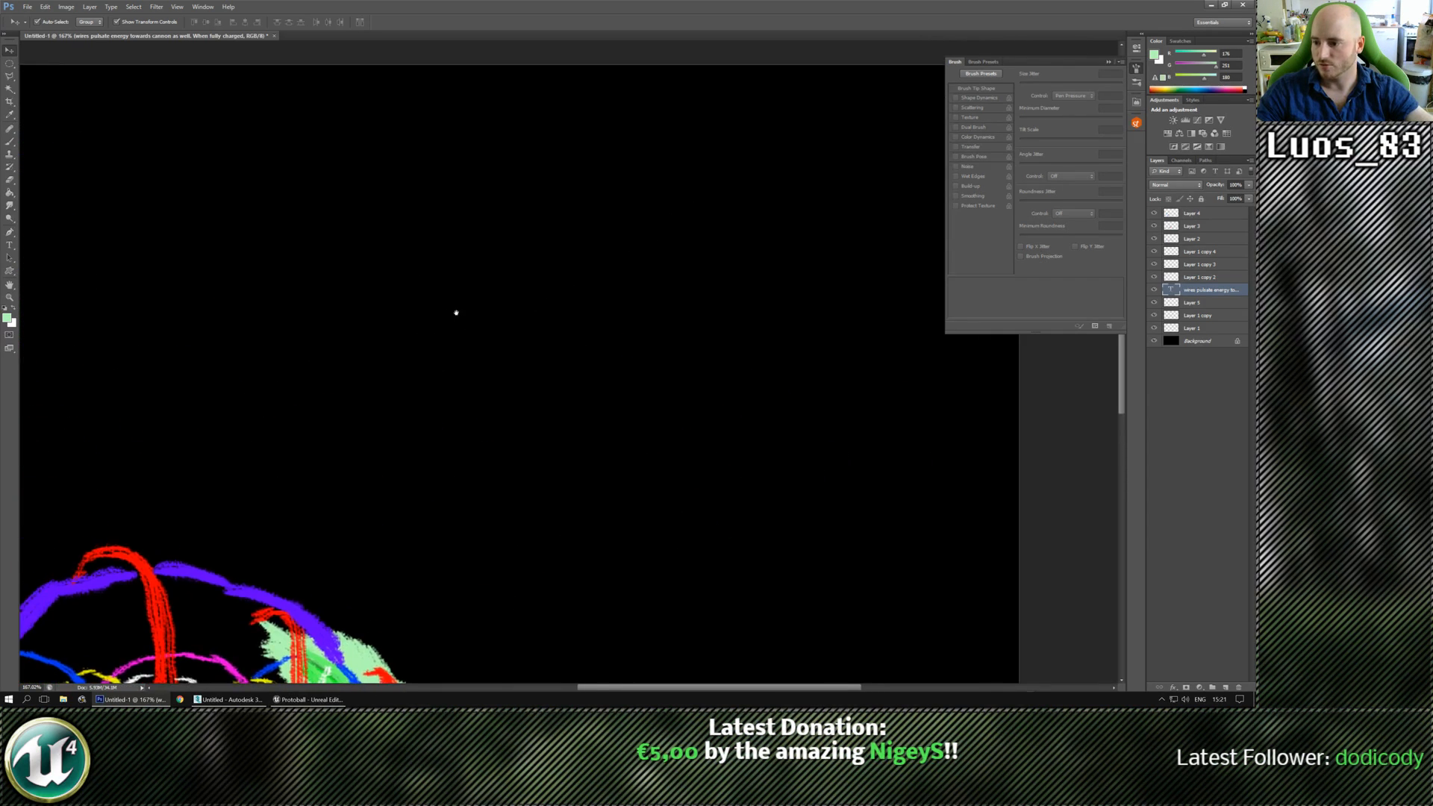
Set the foreground colour to yellow fff000 and switch to the Brush tool.
{"action": "left_click", "coordinate": [8, 322]}
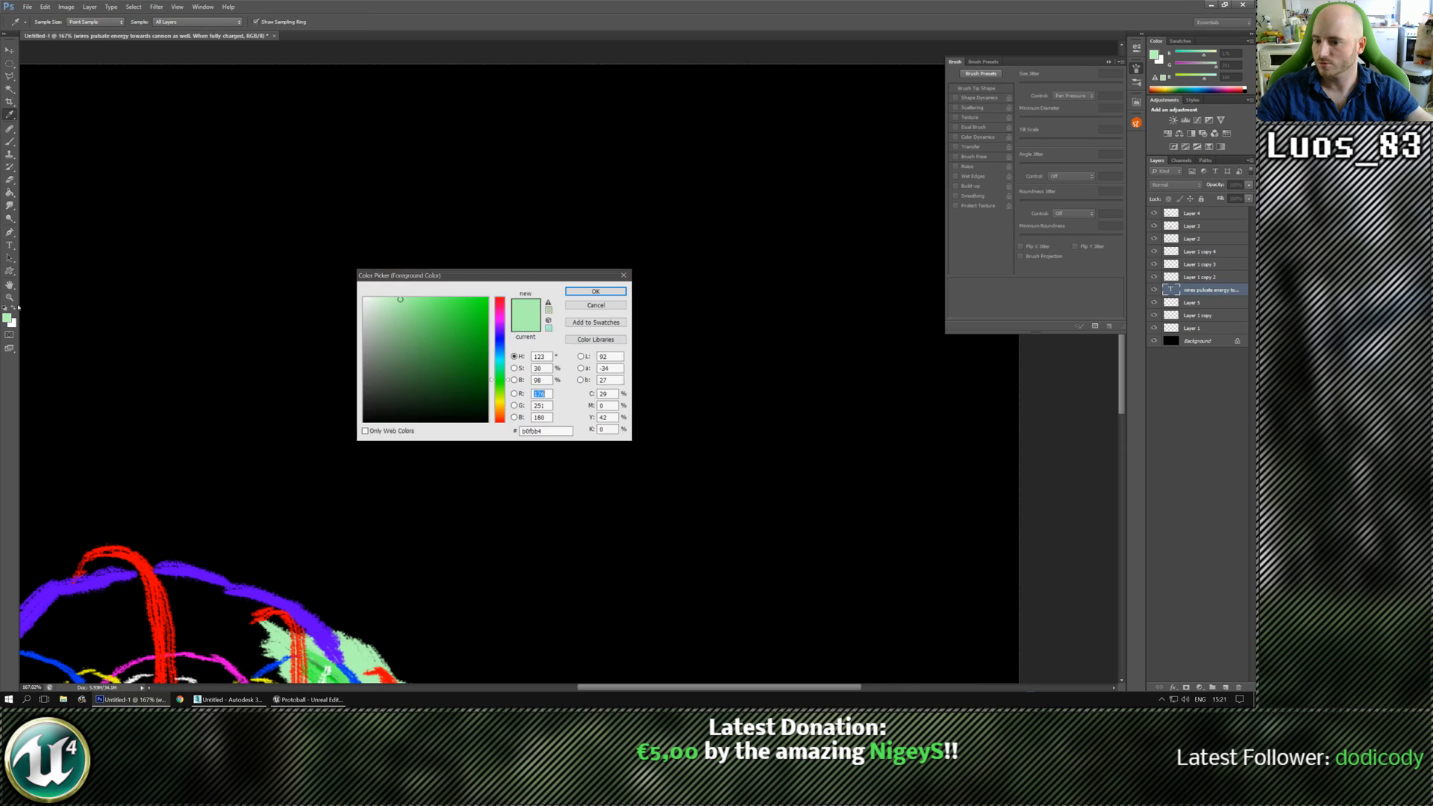
{"action": "left_click_drag", "start_coordinate": [499, 387], "coordinate": [493, 294]}
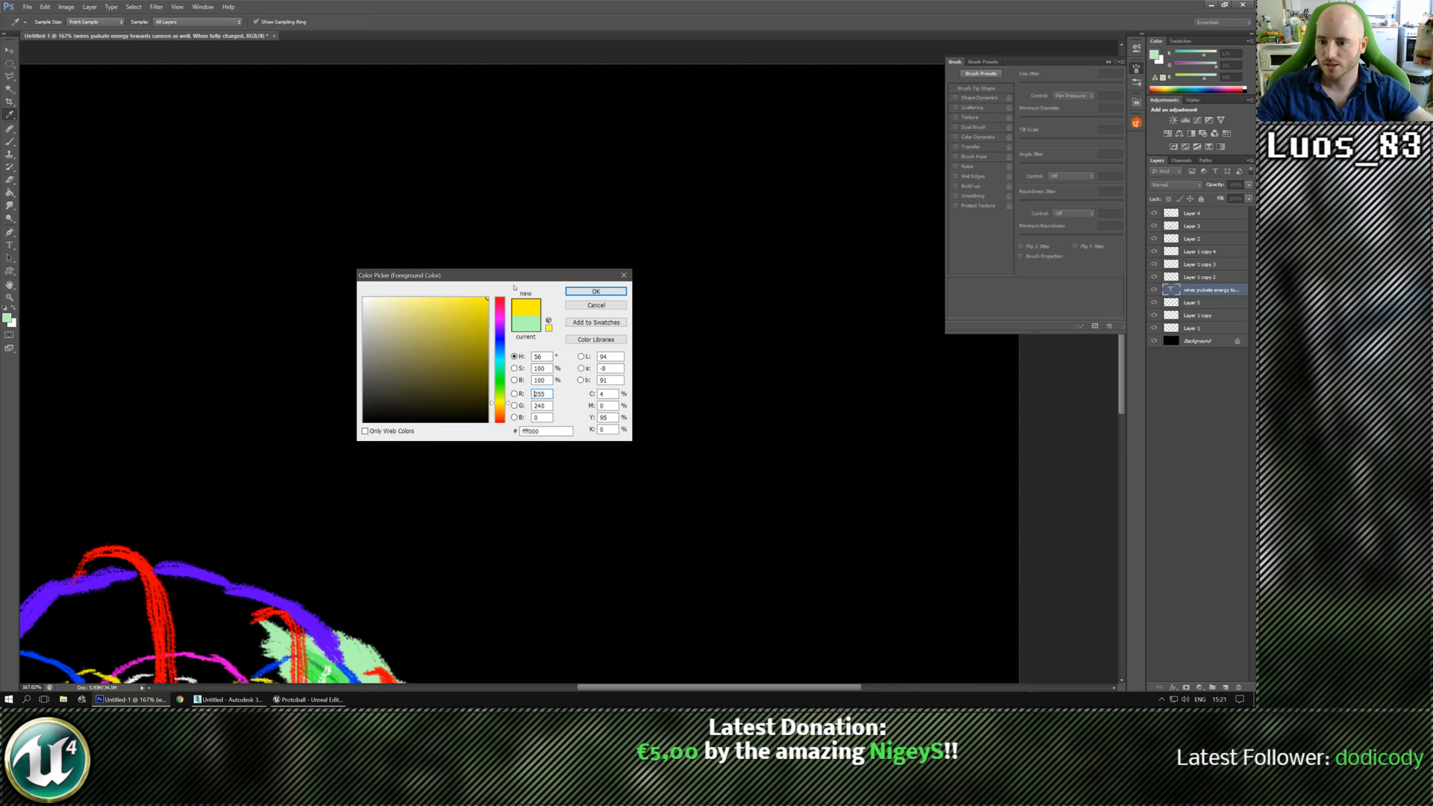
{"action": "left_click", "coordinate": [596, 292]}
{"action": "left_click", "coordinate": [9, 50]}
{"action": "key", "text": "b"}
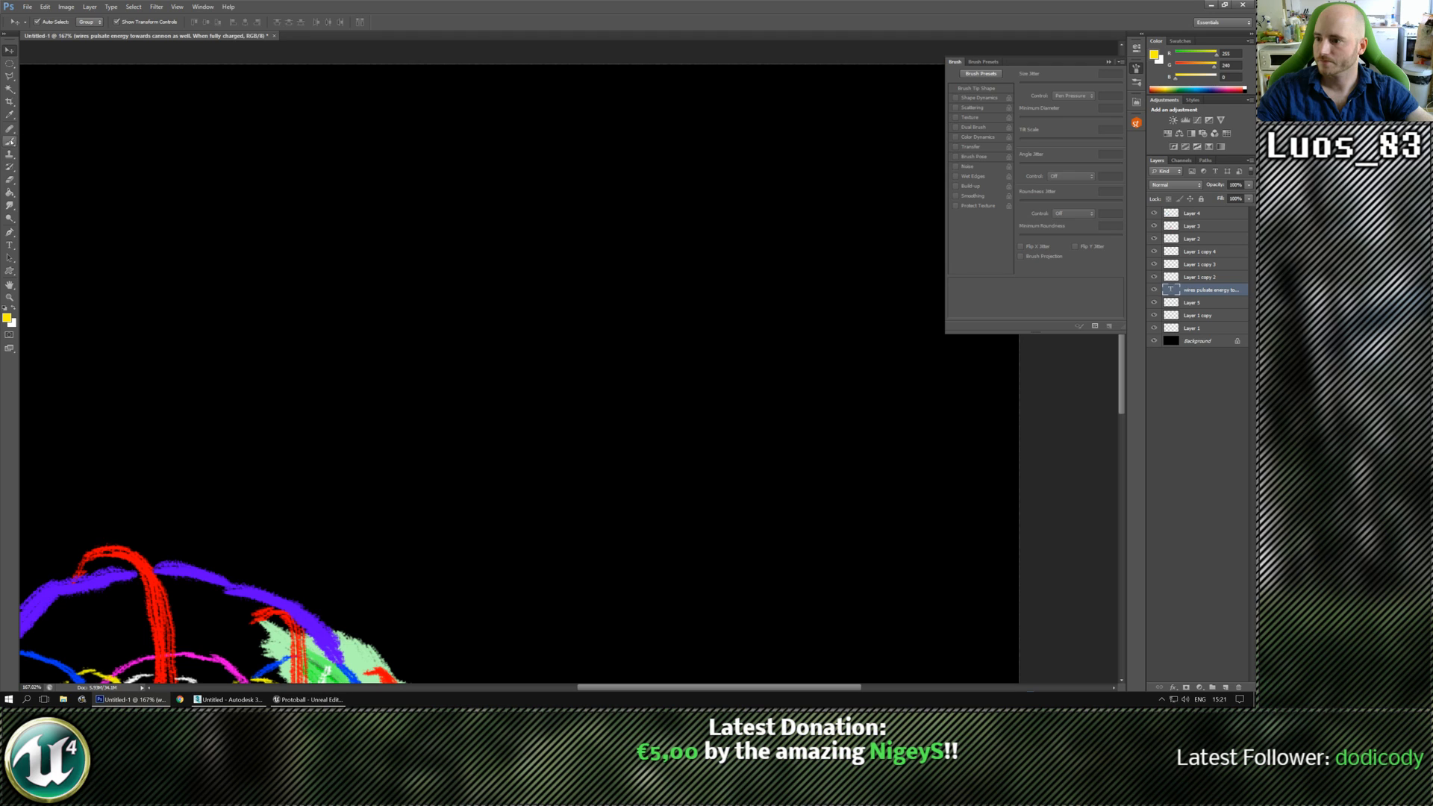
Choose the soft-edged ring brush tip at a much smaller size and add a new layer above Layer 4.
{"action": "left_click", "coordinate": [49, 23]}
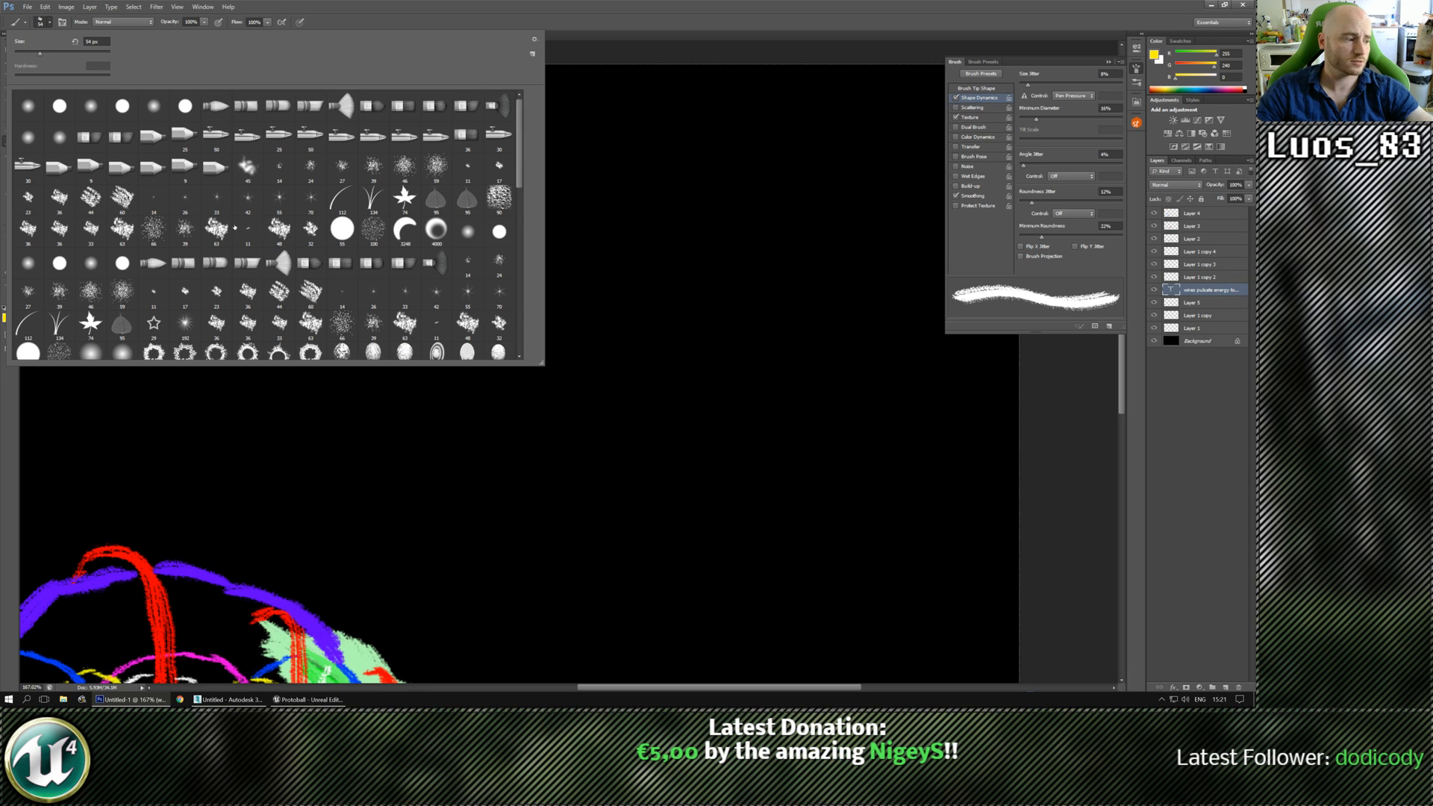
{"action": "left_click", "coordinate": [342, 227]}
{"action": "left_click", "coordinate": [436, 229]}
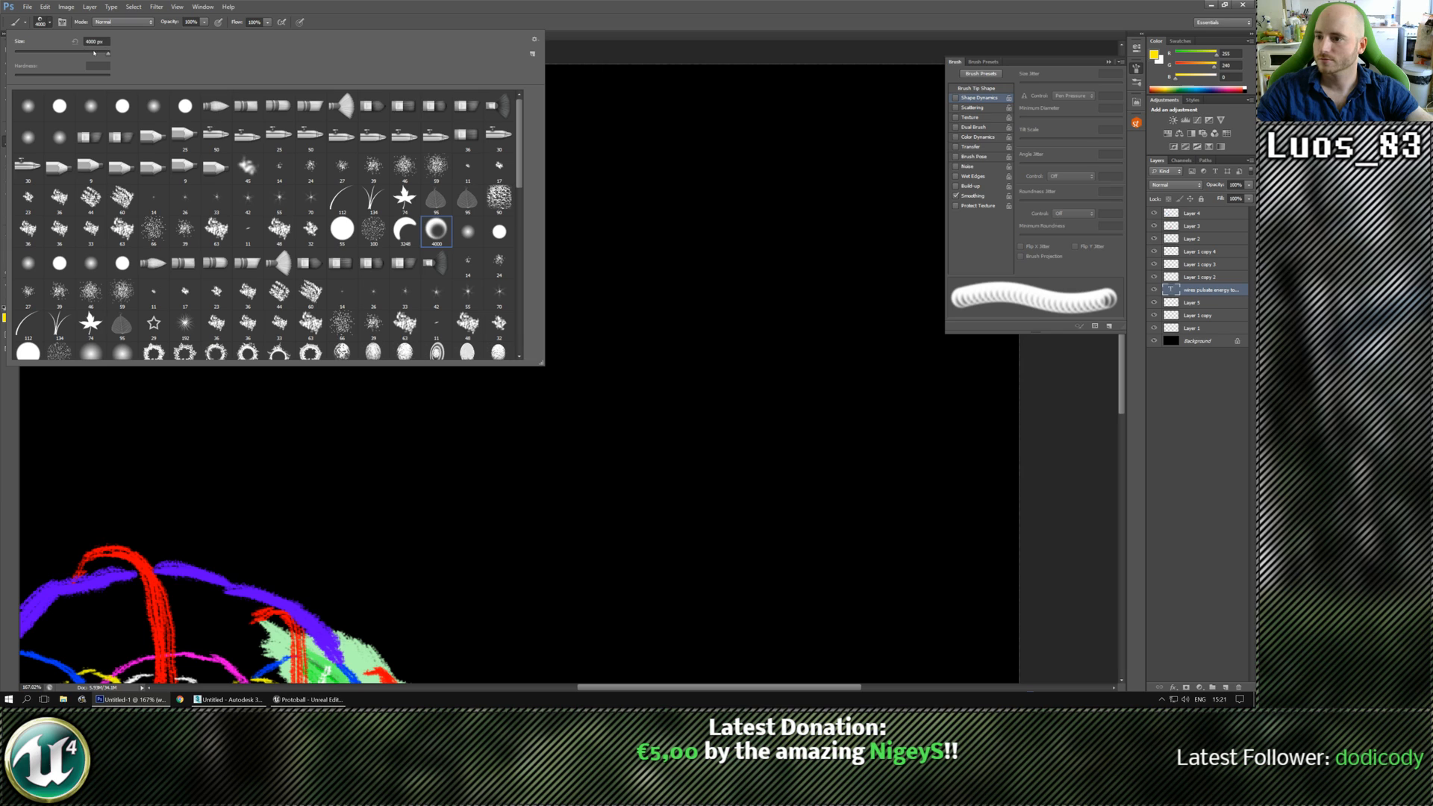
{"action": "left_click_drag", "start_coordinate": [94, 53], "coordinate": [85, 53]}
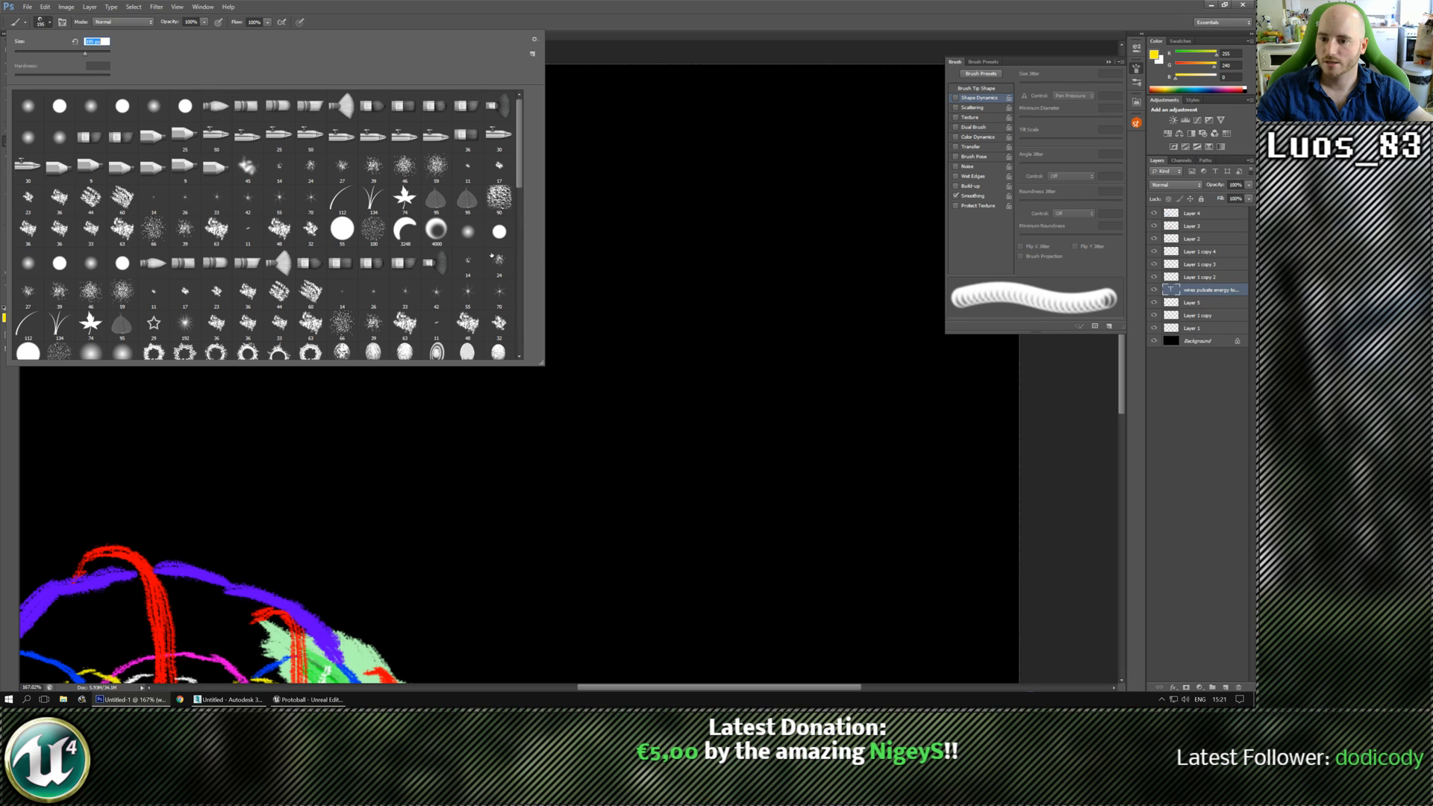
{"action": "key", "text": "Return"}
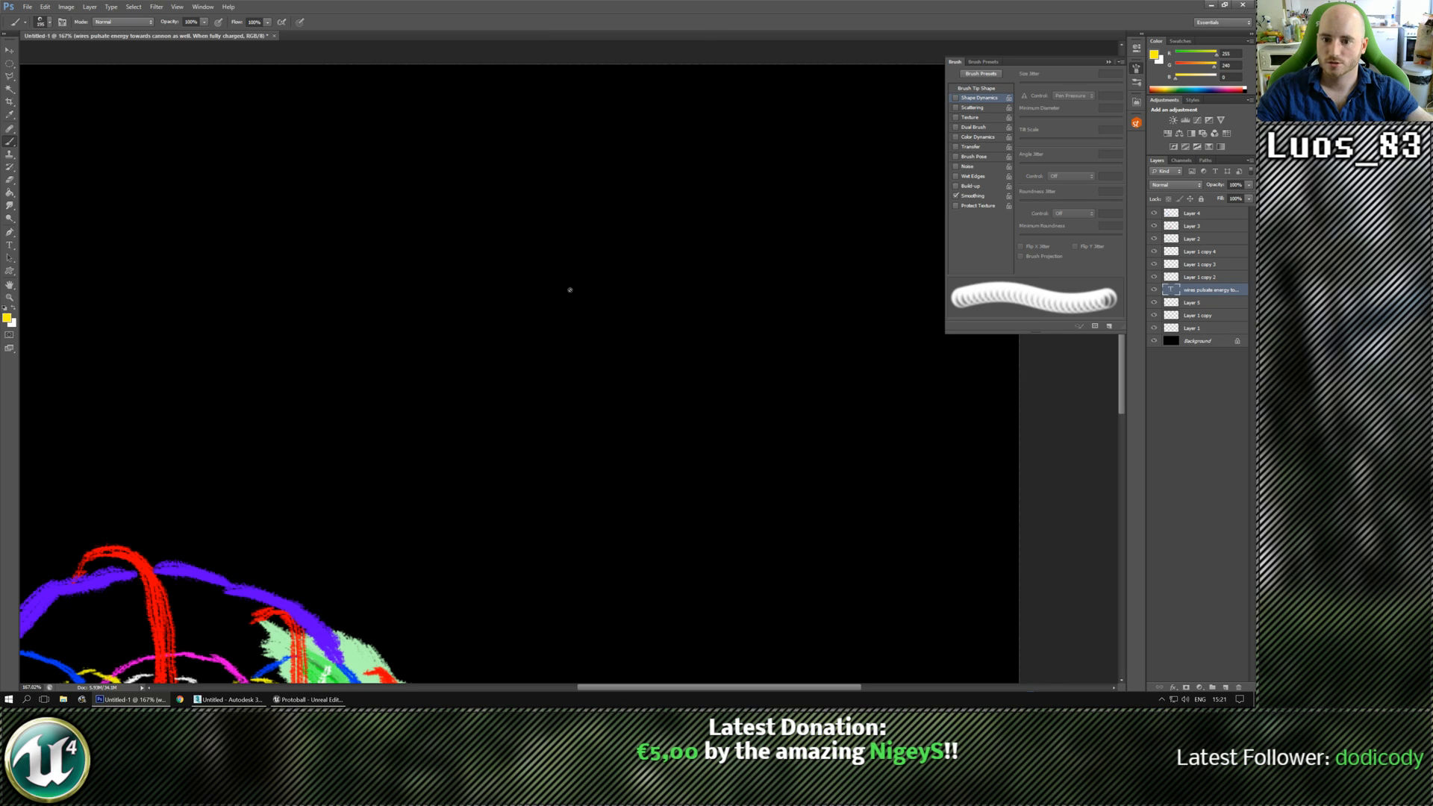
{"action": "left_click", "coordinate": [1193, 215]}
{"action": "left_click", "coordinate": [1225, 687]}
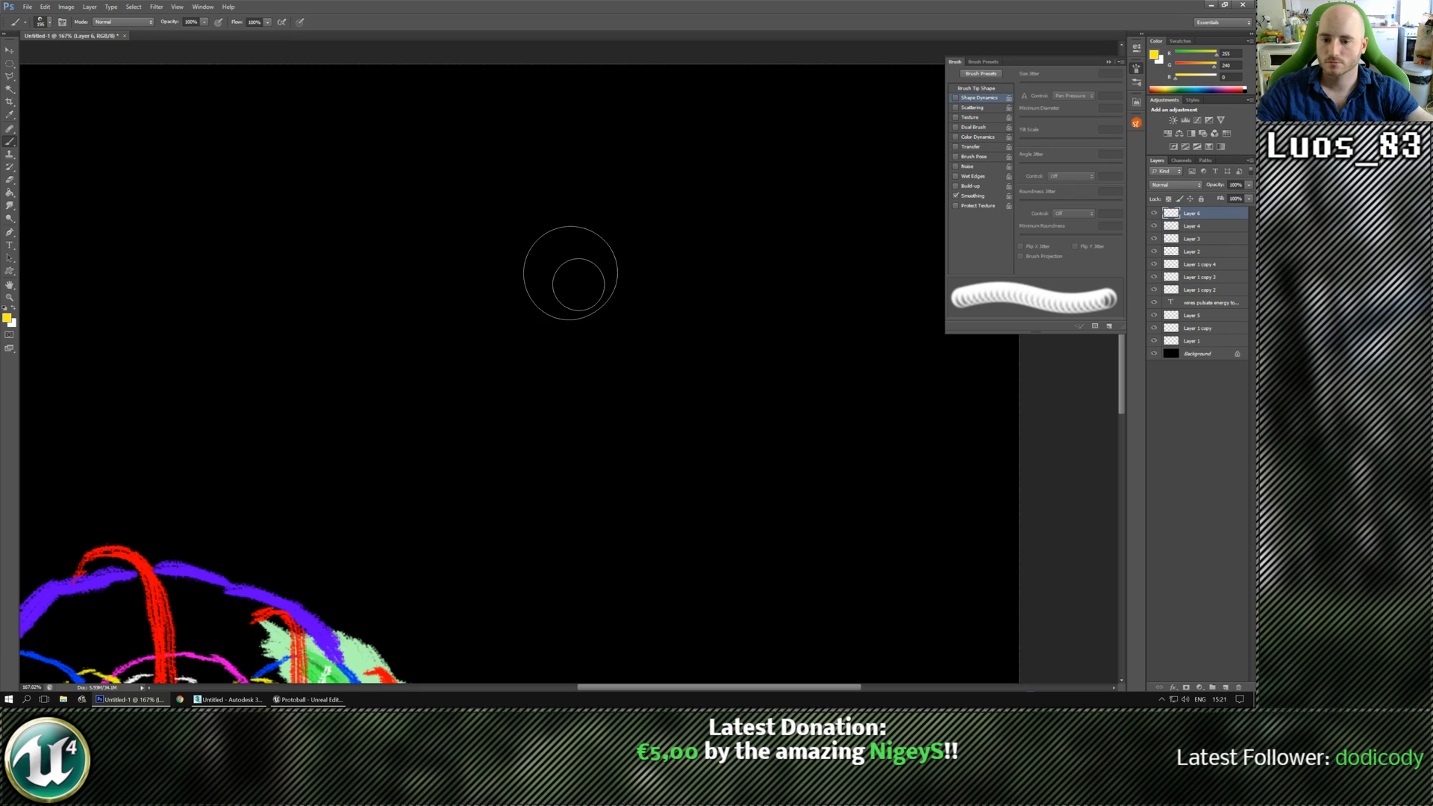
{"action": "left_click", "coordinate": [571, 273]}
{"action": "key", "text": "ctrl+z"}
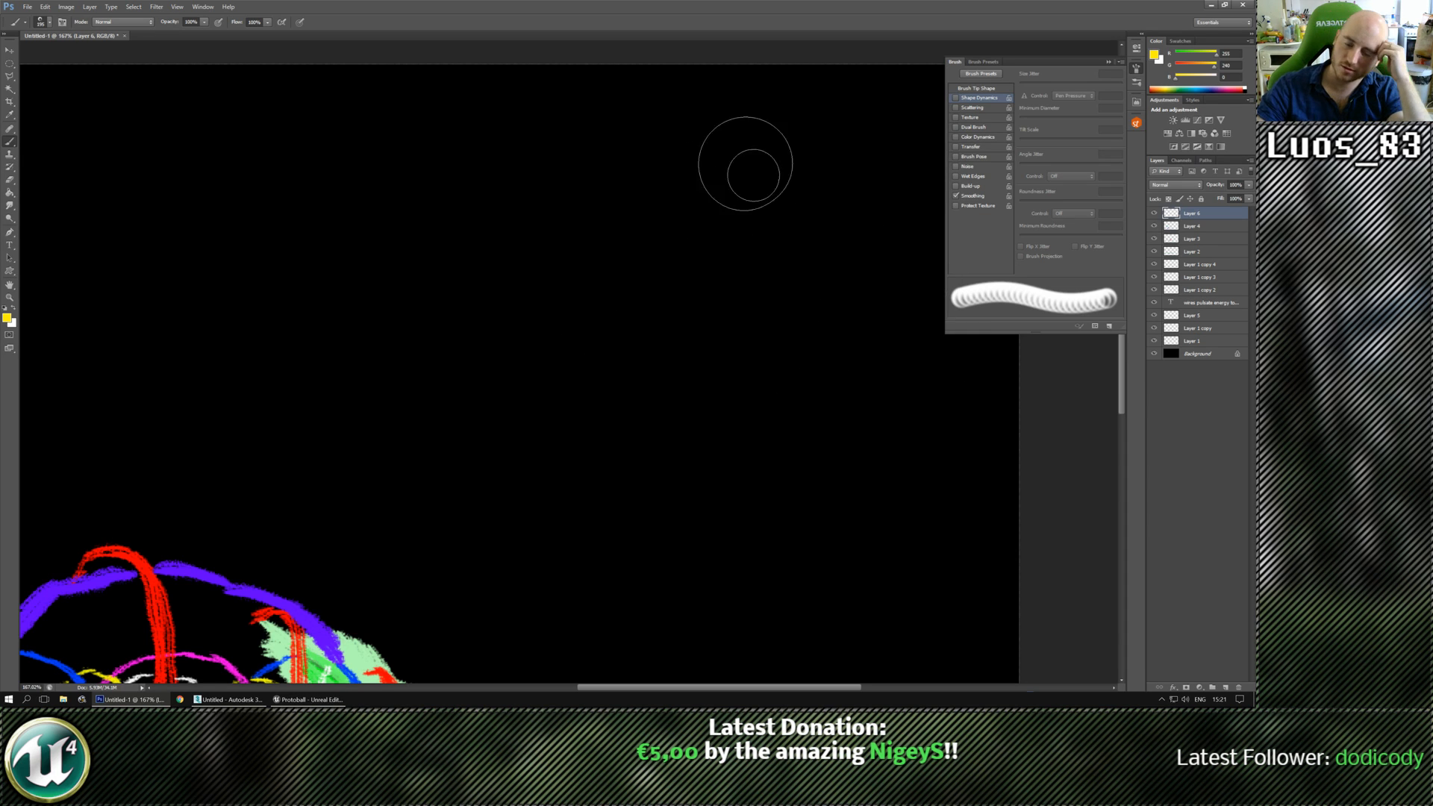
{"action": "left_click", "coordinate": [654, 239]}
{"action": "left_click", "coordinate": [753, 277]}
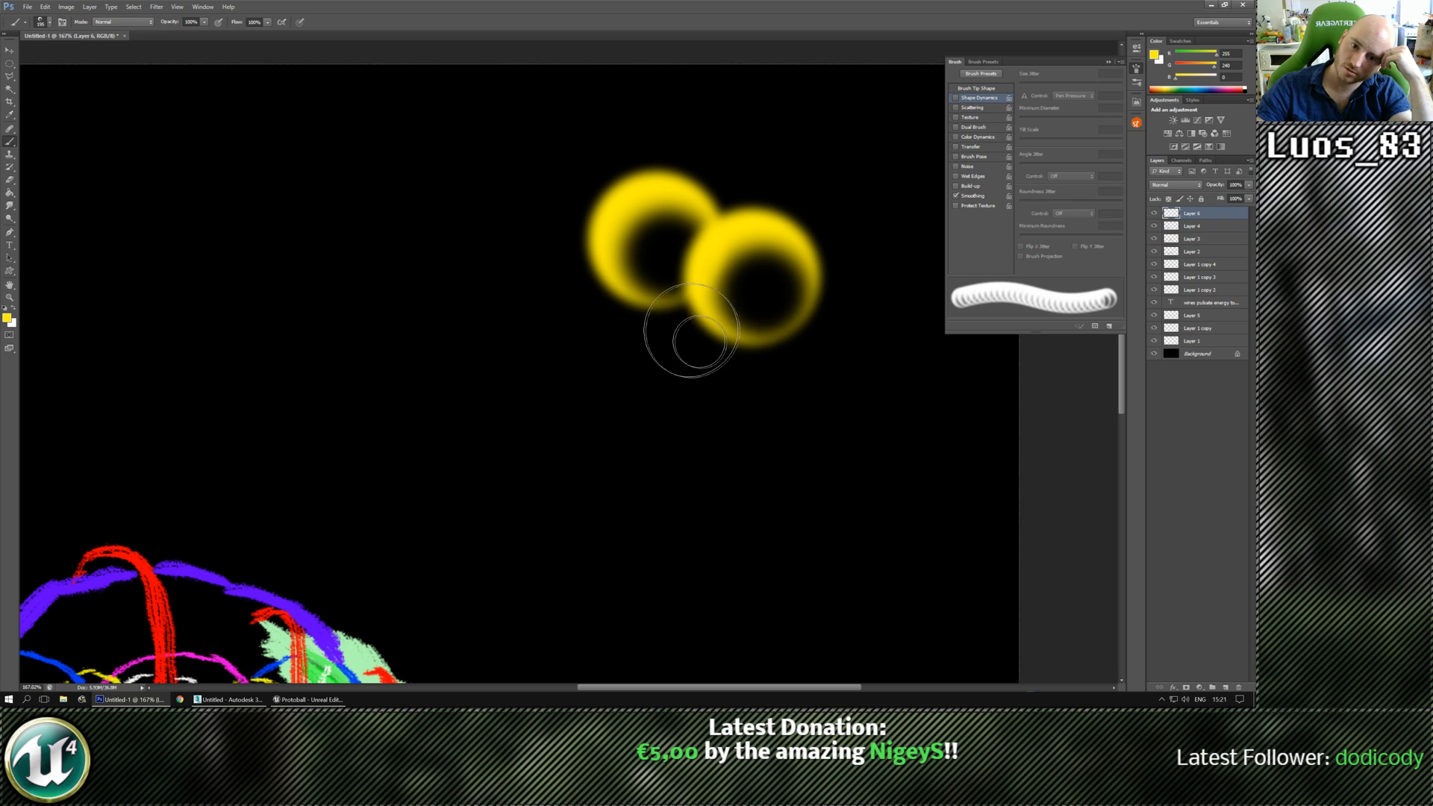
{"action": "left_click", "coordinate": [715, 340]}
{"action": "key", "text": "ctrl+alt+z"}
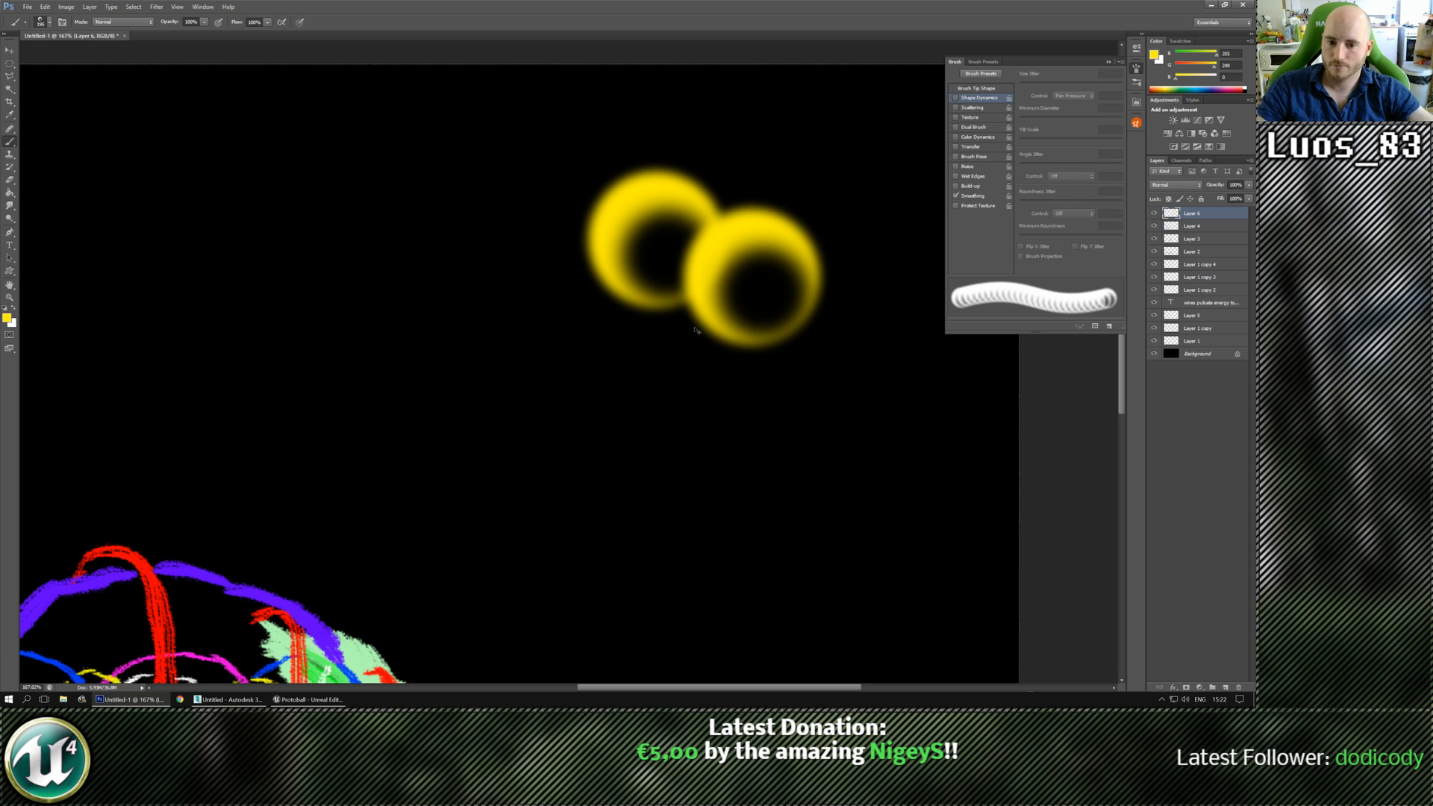
{"action": "key", "text": "ctrl+alt+z"}
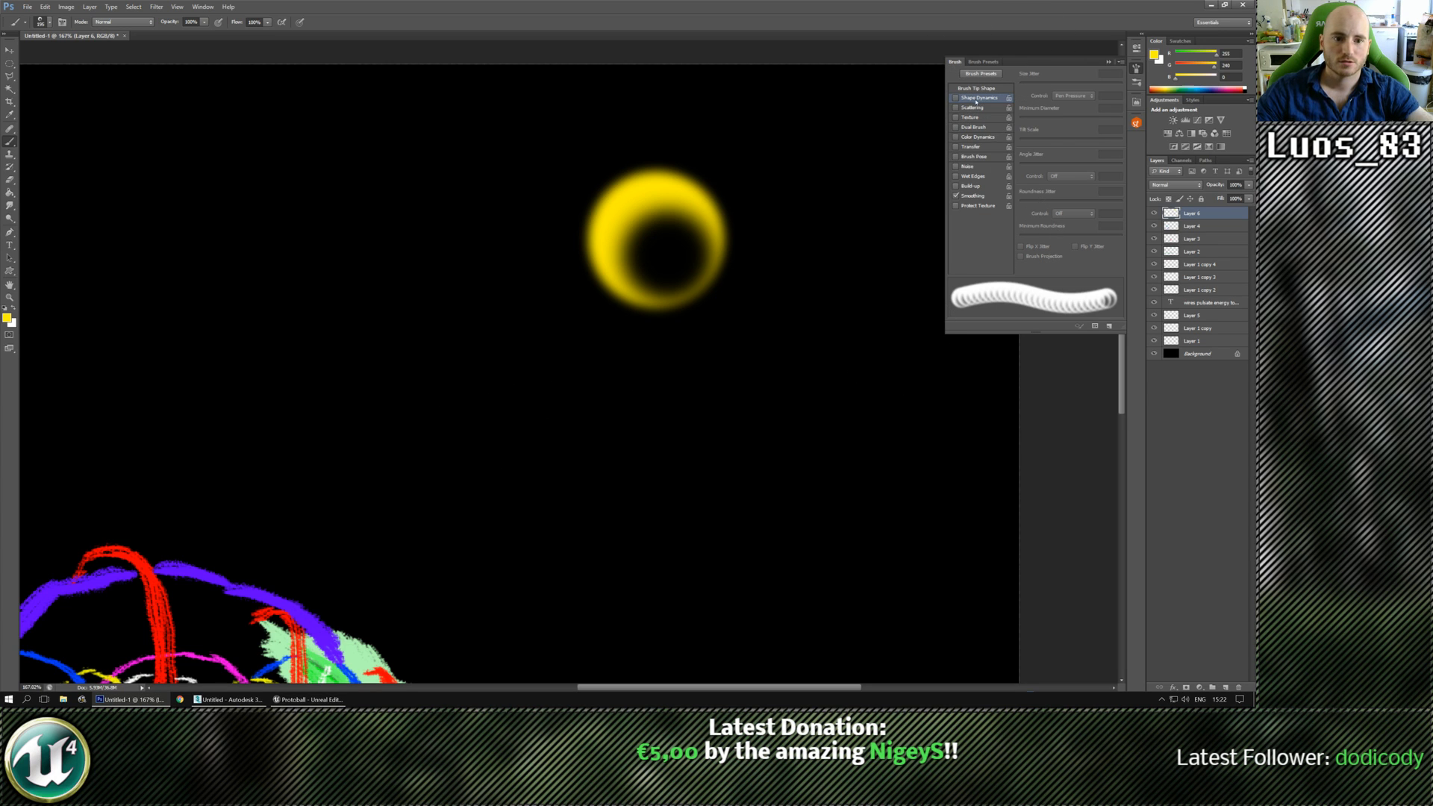
Enable Shape Dynamics for the brush with 100% angle jitter, and undo all the yellow test rings.
{"action": "left_click", "coordinate": [975, 99]}
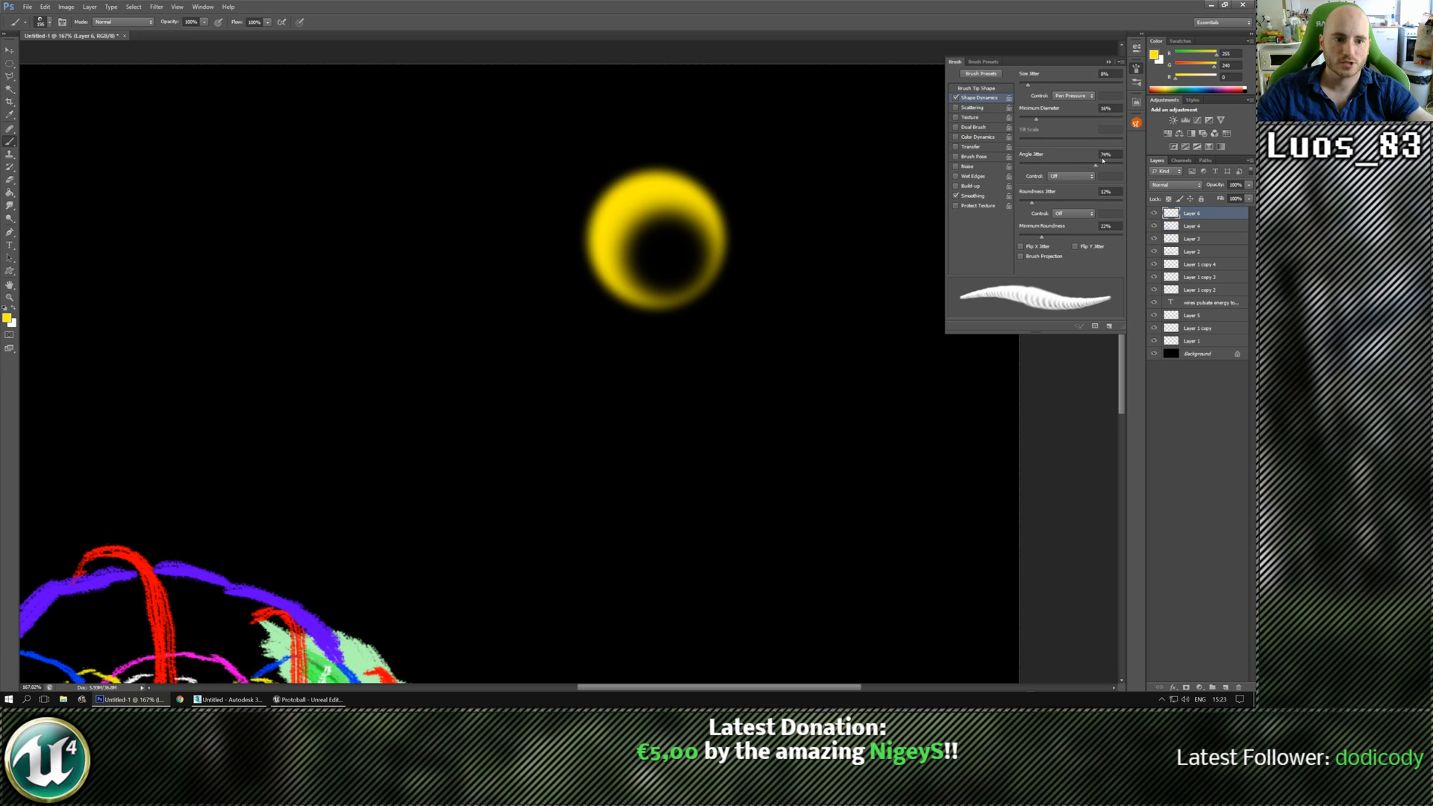
{"action": "left_click_drag", "start_coordinate": [1031, 163], "coordinate": [1125, 165]}
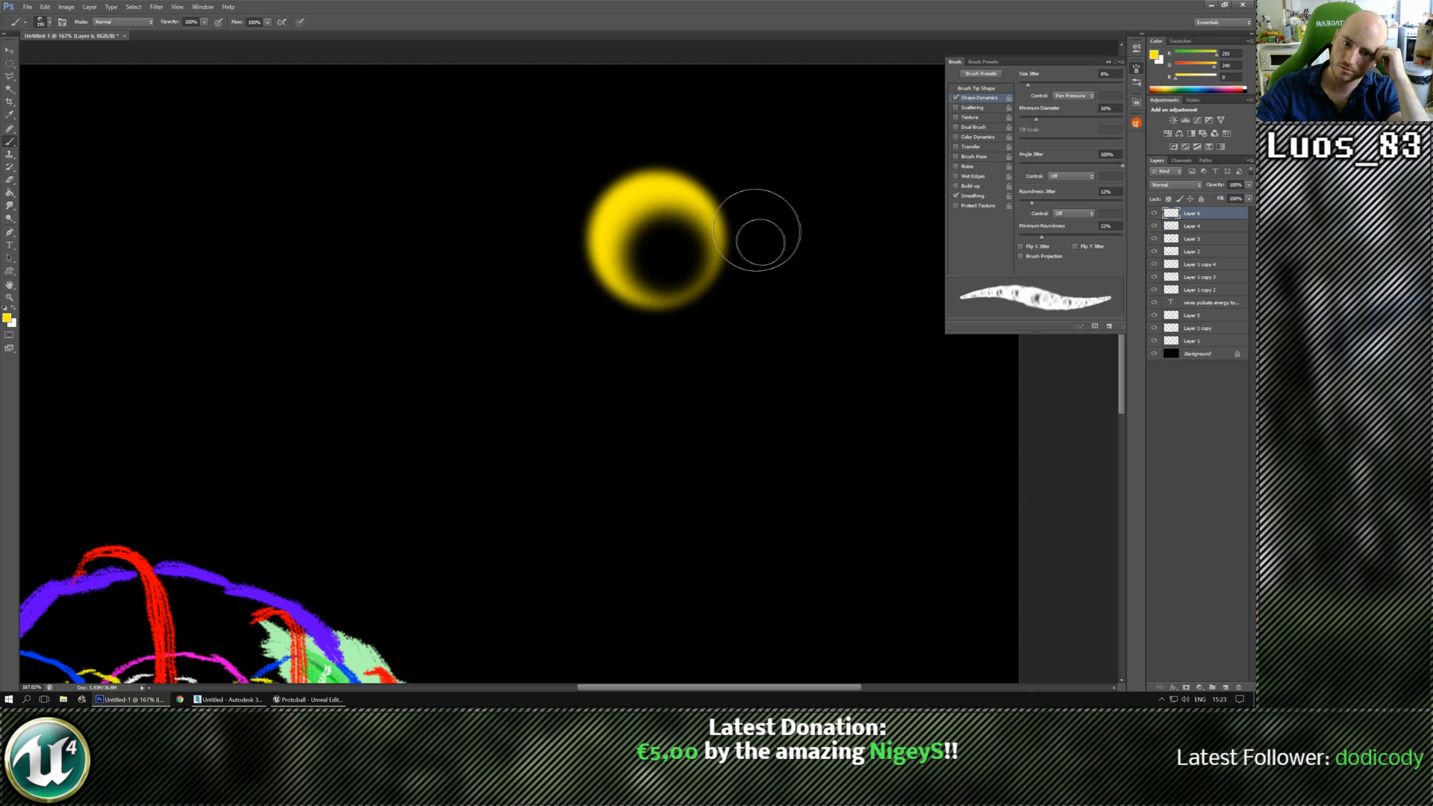
{"action": "left_click", "coordinate": [758, 231]}
{"action": "left_click", "coordinate": [779, 254]}
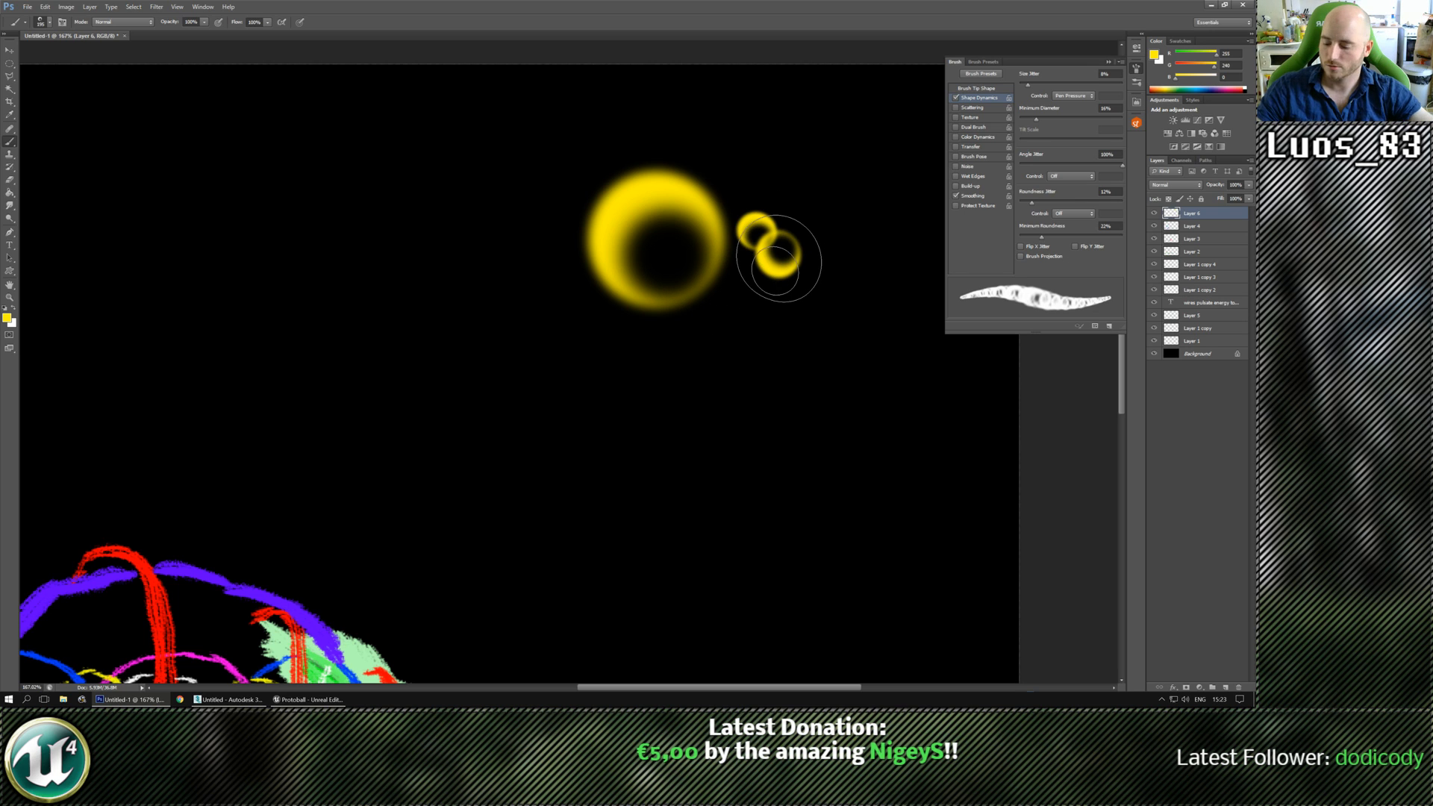
{"action": "key", "text": "ctrl+alt+z"}
{"action": "key", "text": "ctrl+alt+z"}
{"action": "key", "text": "ctrl+alt+z"}
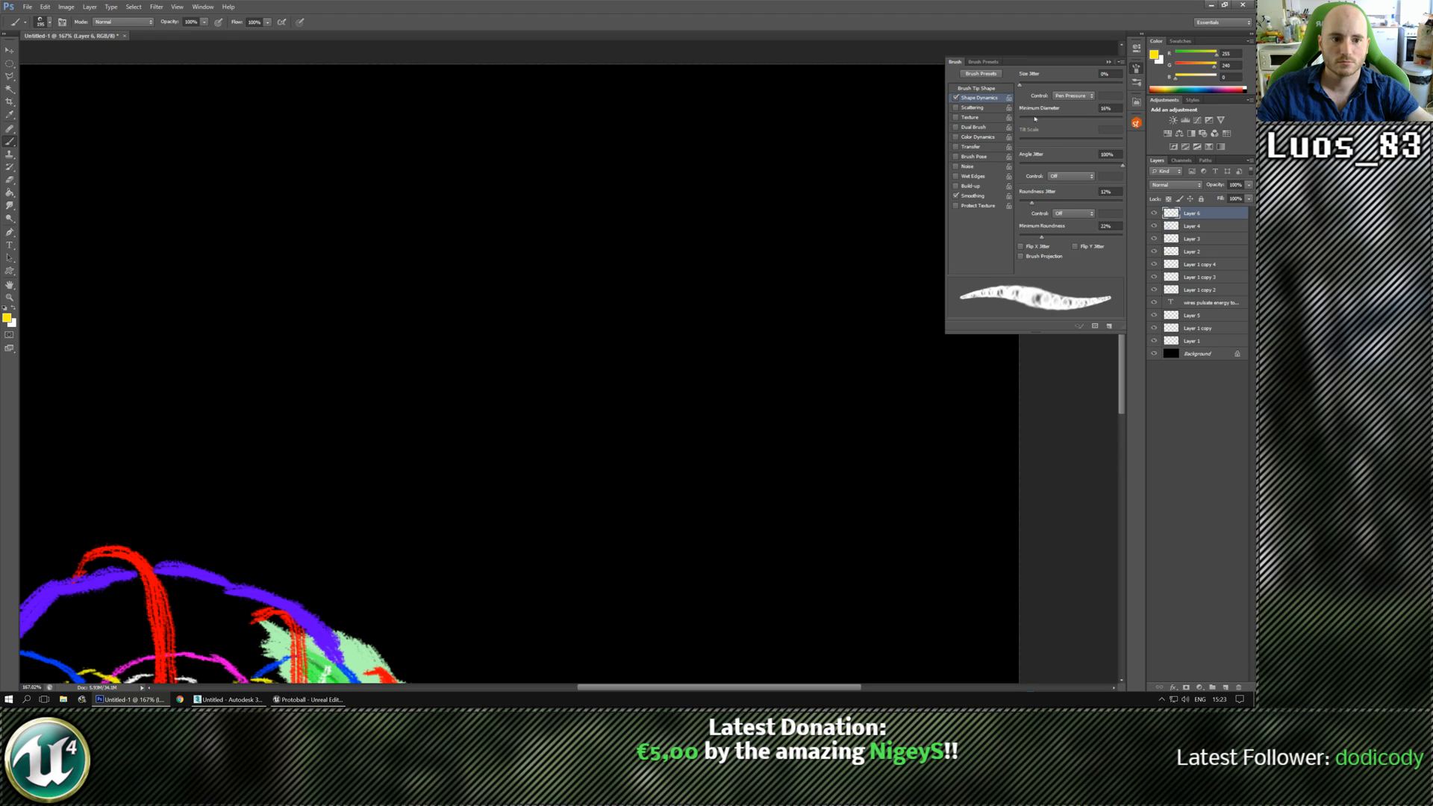
Set the brush's size jitter, minimum diameter and roundness jitter to 0%.
{"action": "left_click_drag", "start_coordinate": [1035, 118], "coordinate": [1027, 121]}
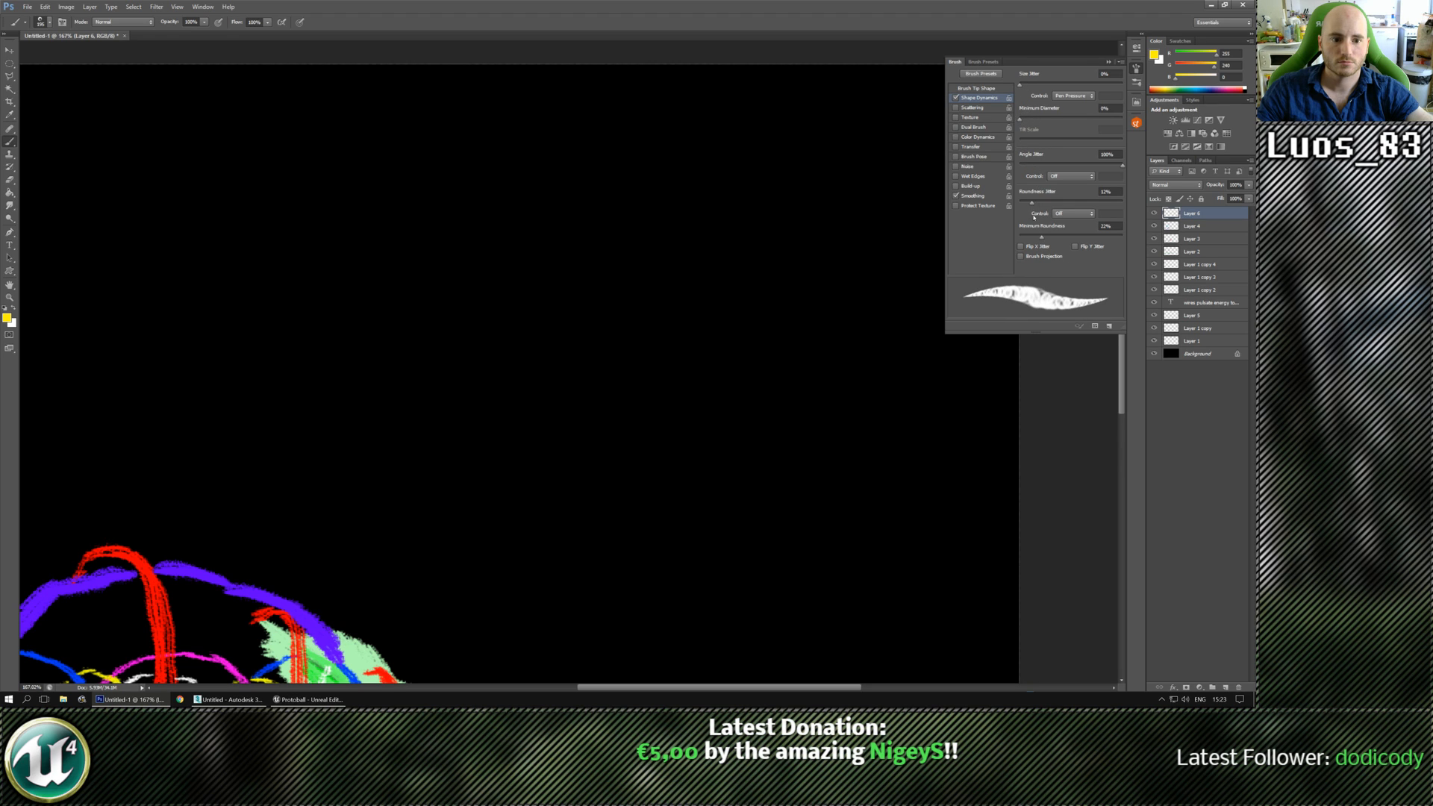
{"action": "left_click_drag", "start_coordinate": [1039, 200], "coordinate": [1019, 202]}
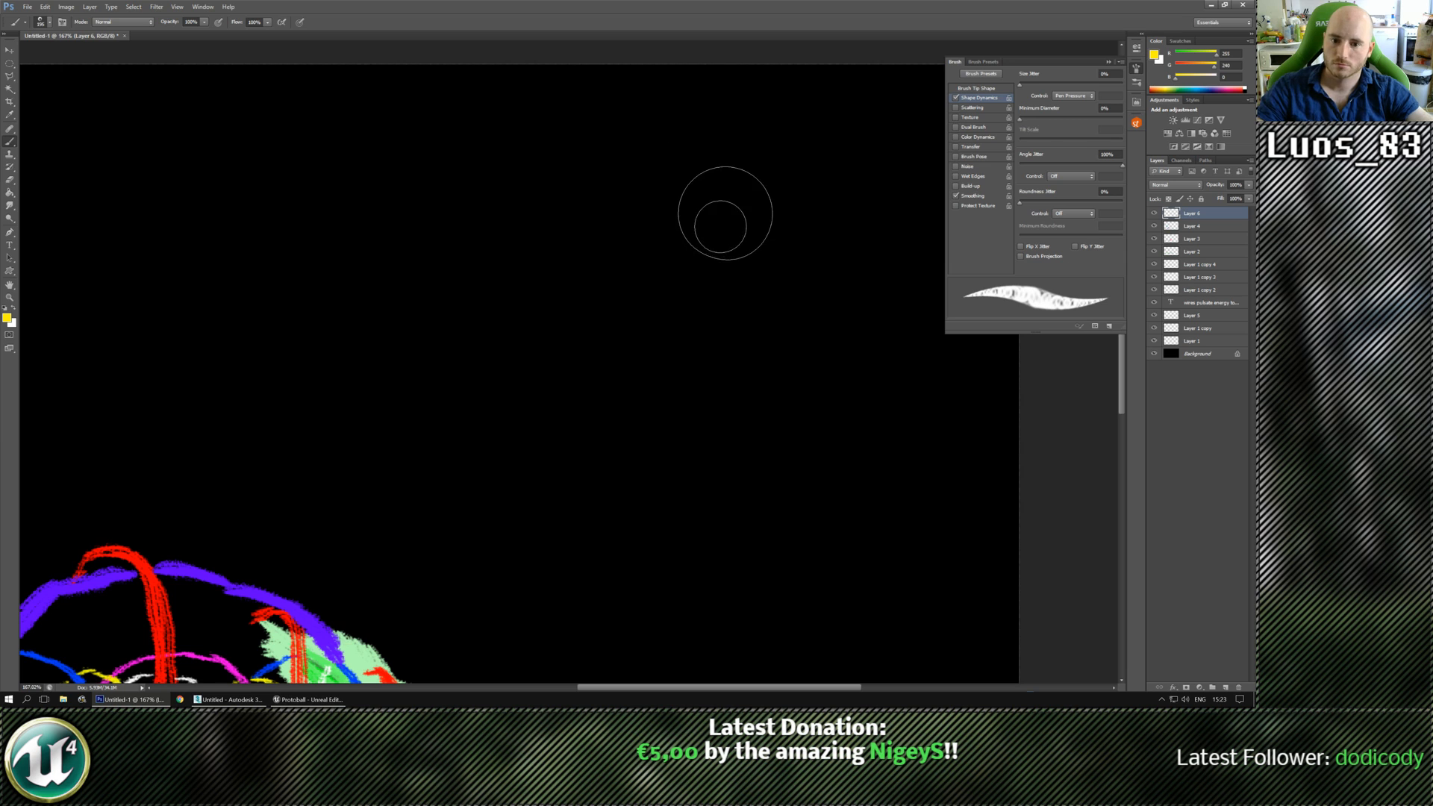
Stamp a round cluster of overlapping yellow rings in the empty area above the beam's tip, filling its middle almost solid.
{"action": "left_click_drag", "start_coordinate": [724, 214], "coordinate": [732, 226]}
{"action": "left_click", "coordinate": [782, 233]}
{"action": "left_click", "coordinate": [776, 289]}
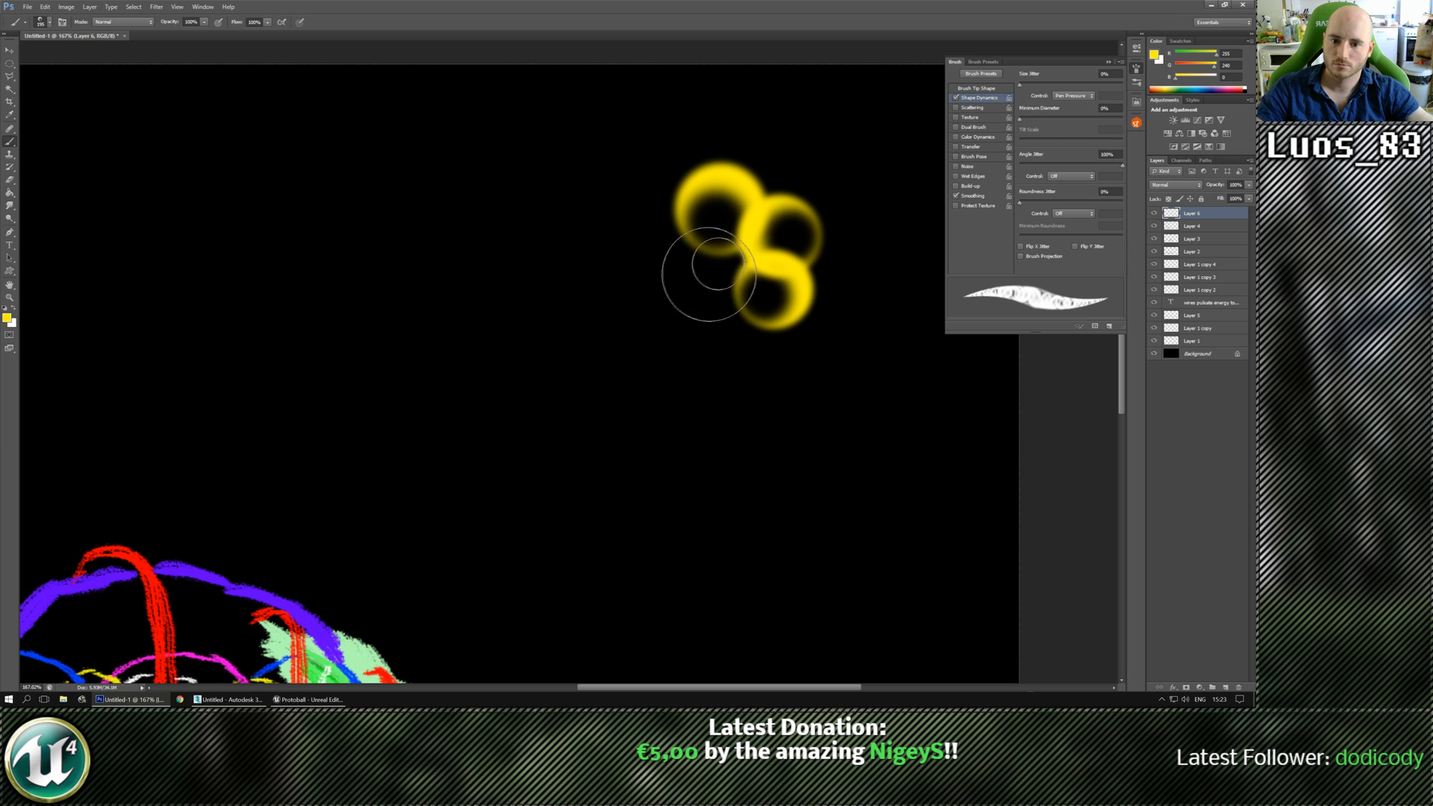
{"action": "left_click", "coordinate": [708, 276]}
{"action": "left_click", "coordinate": [674, 225]}
{"action": "left_click", "coordinate": [744, 167]}
{"action": "left_click", "coordinate": [796, 182]}
{"action": "left_click", "coordinate": [822, 241]}
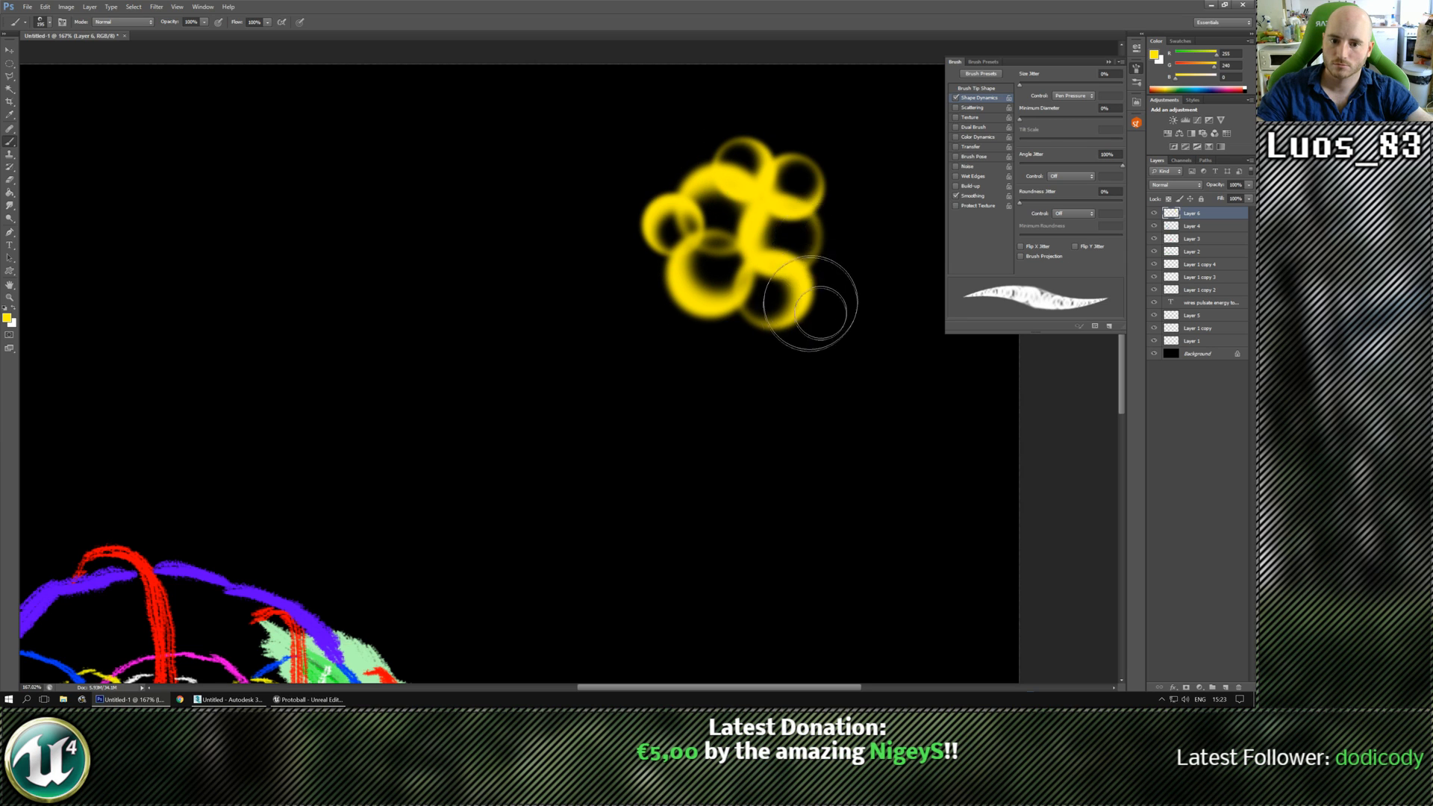
{"action": "left_click", "coordinate": [815, 303]}
{"action": "left_click", "coordinate": [782, 332]}
{"action": "left_click", "coordinate": [725, 334]}
{"action": "left_click", "coordinate": [685, 307]}
{"action": "left_click", "coordinate": [661, 280]}
{"action": "left_click", "coordinate": [756, 233]}
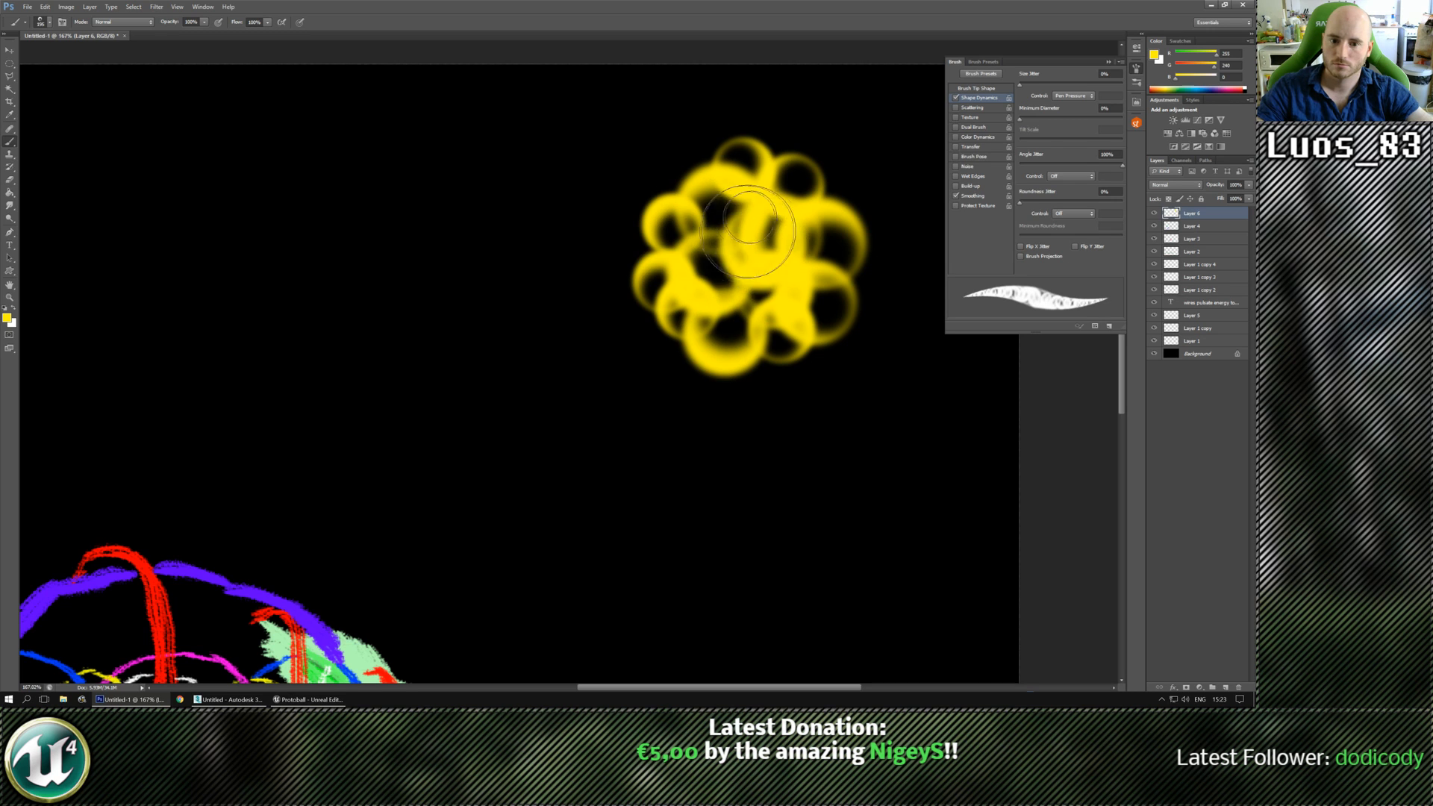
{"action": "left_click", "coordinate": [727, 248]}
{"action": "left_click", "coordinate": [763, 270]}
{"action": "left_click", "coordinate": [733, 263]}
{"action": "left_click", "coordinate": [732, 275]}
{"action": "left_click", "coordinate": [770, 245]}
{"action": "left_click", "coordinate": [723, 239]}
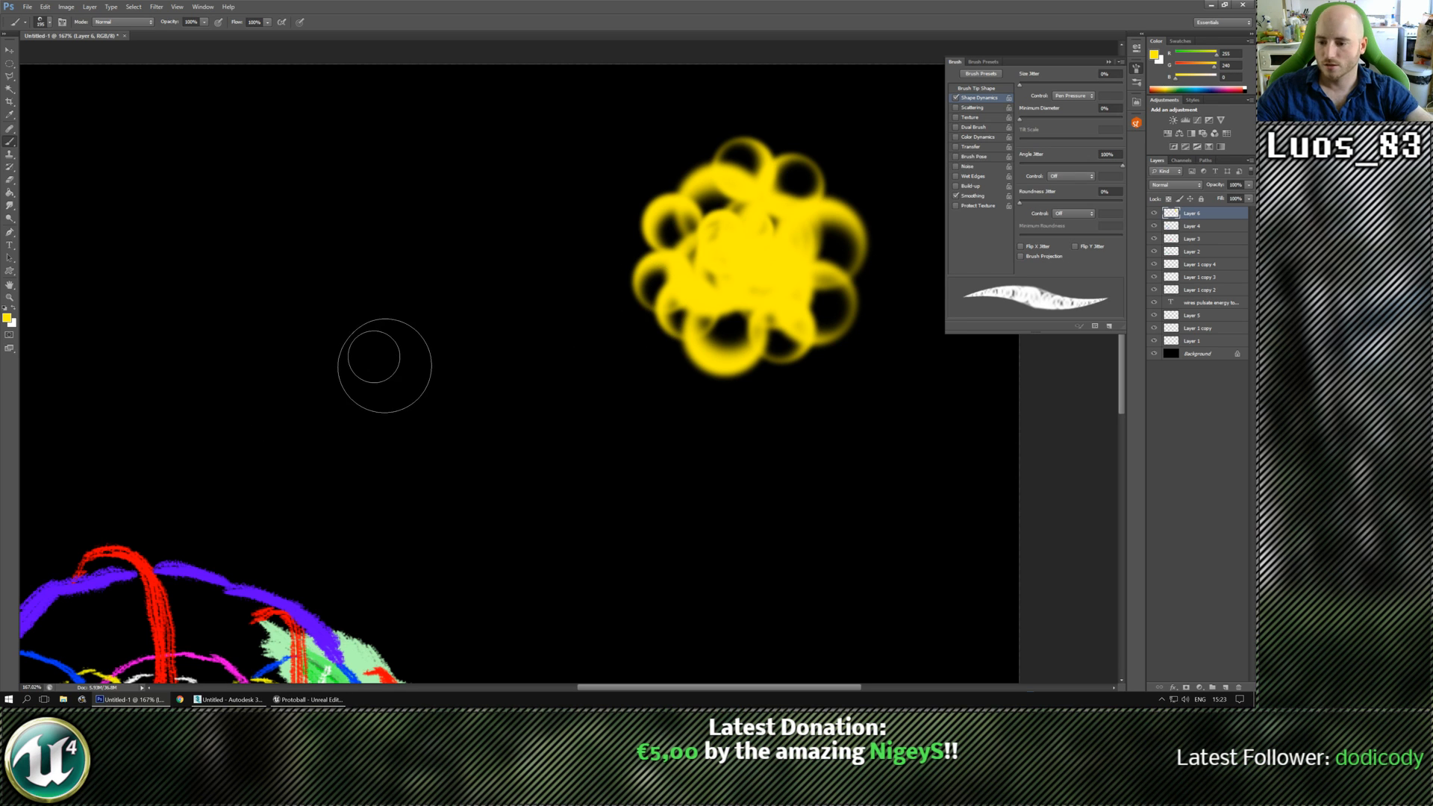
Set the foreground colour to green 1eff00, reduce the ring brush's size, and paint a dense green core inside the yellow cluster.
{"action": "left_click_drag", "start_coordinate": [347, 474], "coordinate": [769, 133]}
{"action": "mouse_move", "coordinate": [328, 490]}
{"action": "left_mouse_down"}
{"action": "mouse_move", "coordinate": [515, 442]}
{"action": "mouse_move", "coordinate": [516, 487]}
{"action": "mouse_move", "coordinate": [475, 583]}
{"action": "left_mouse_up"}
{"action": "mouse_move", "coordinate": [733, 284]}
{"action": "left_mouse_down"}
{"action": "mouse_move", "coordinate": [457, 412]}
{"action": "mouse_move", "coordinate": [410, 460]}
{"action": "mouse_move", "coordinate": [470, 400]}
{"action": "left_mouse_up"}
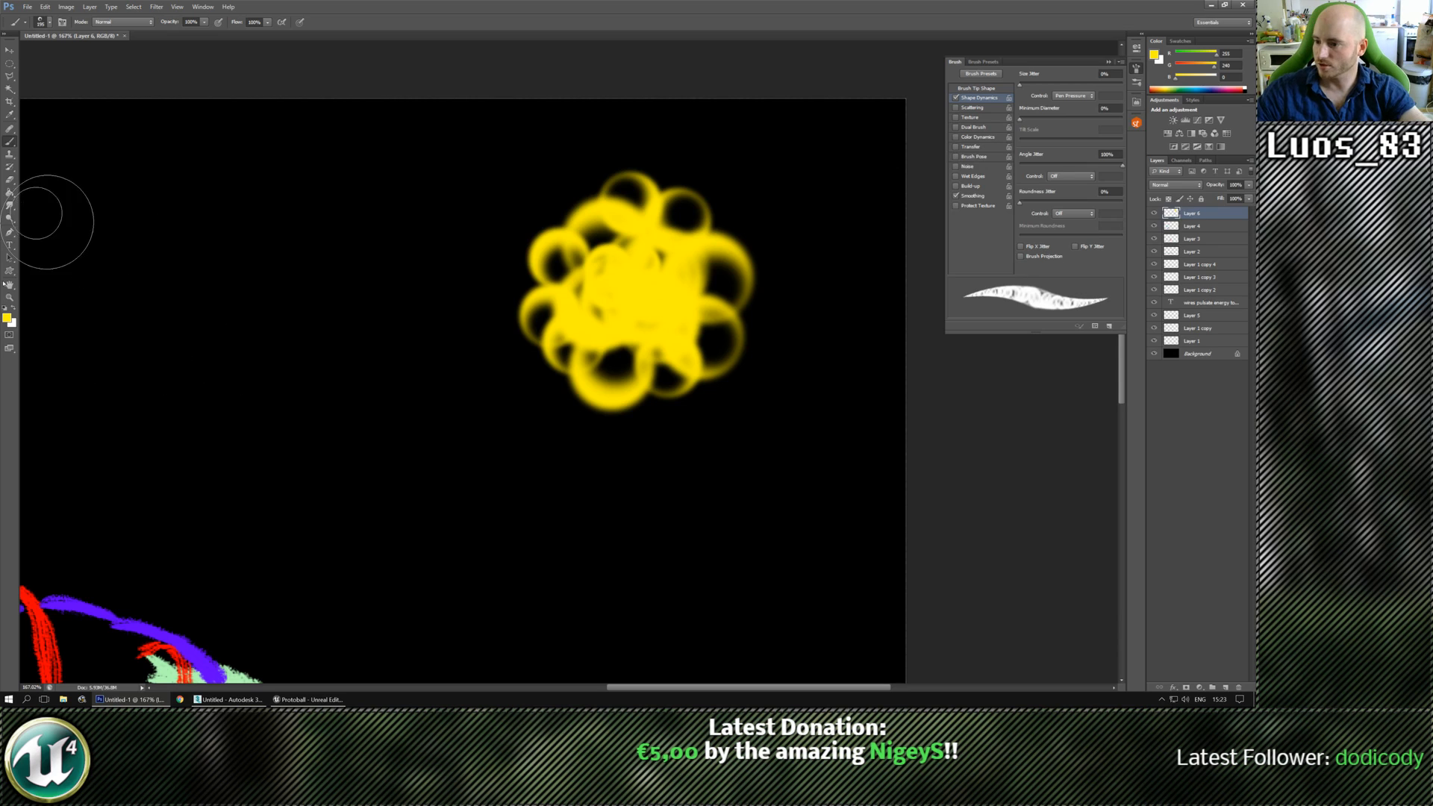
{"action": "left_click", "coordinate": [7, 318]}
{"action": "left_click", "coordinate": [498, 383]}
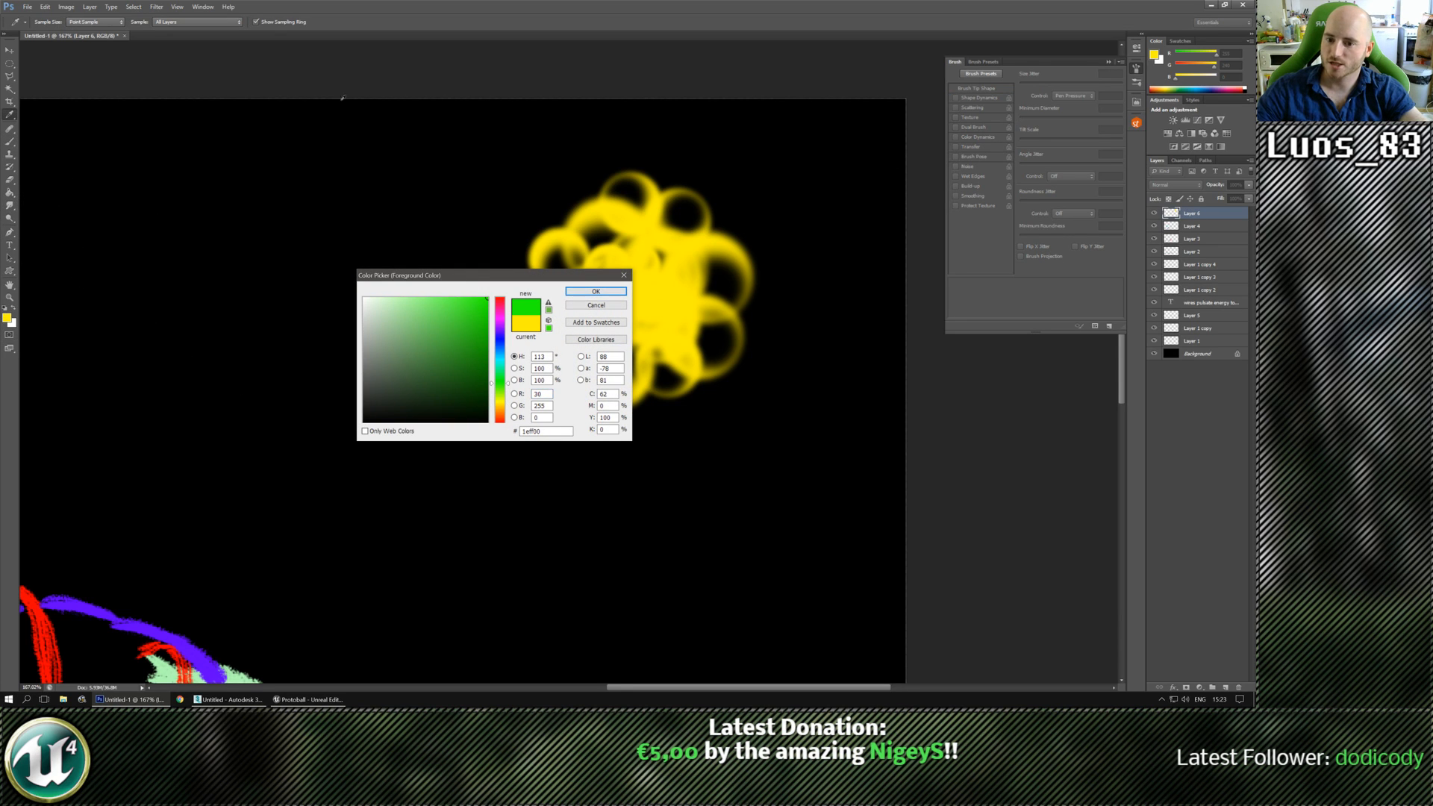
{"action": "left_click", "coordinate": [596, 291]}
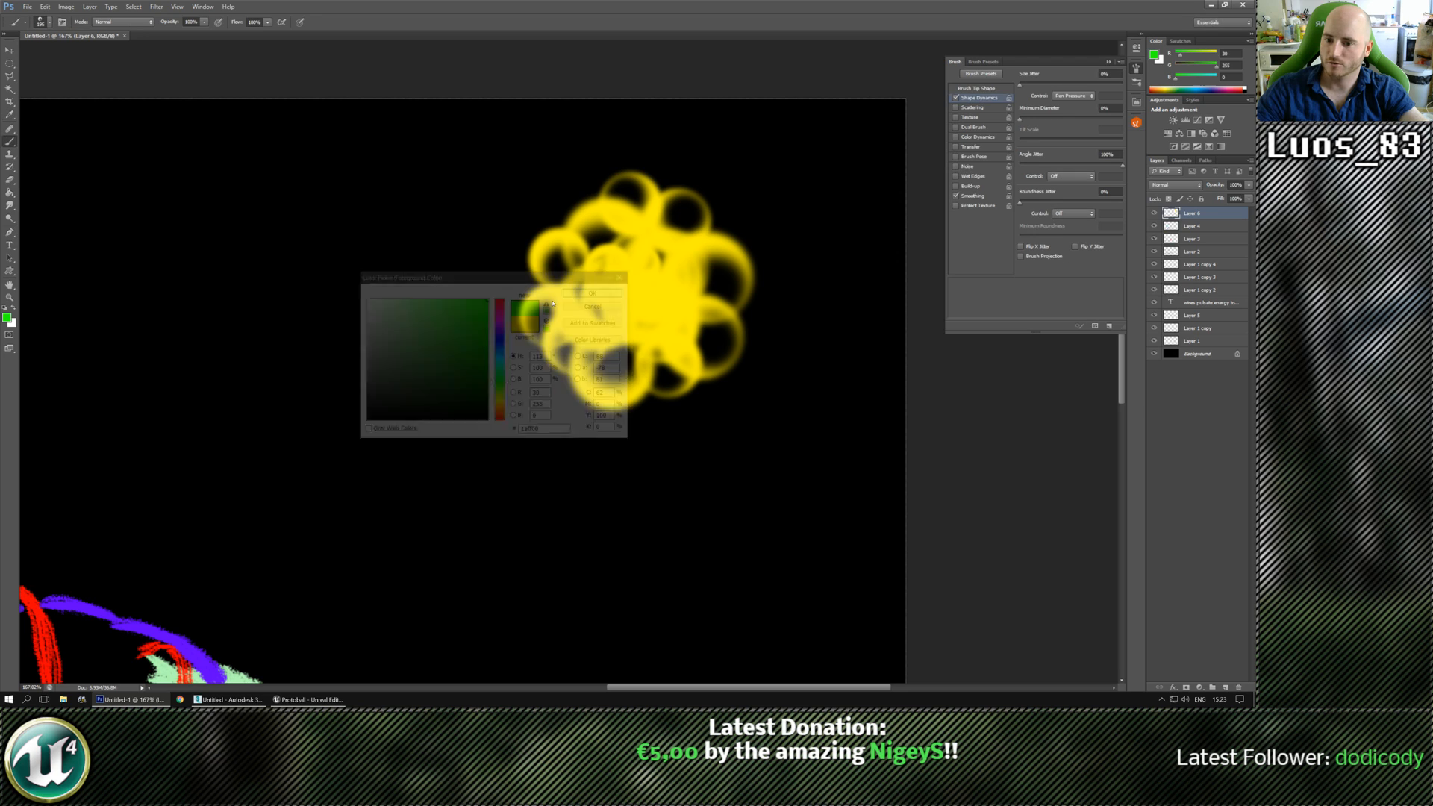
{"action": "left_click", "coordinate": [49, 23]}
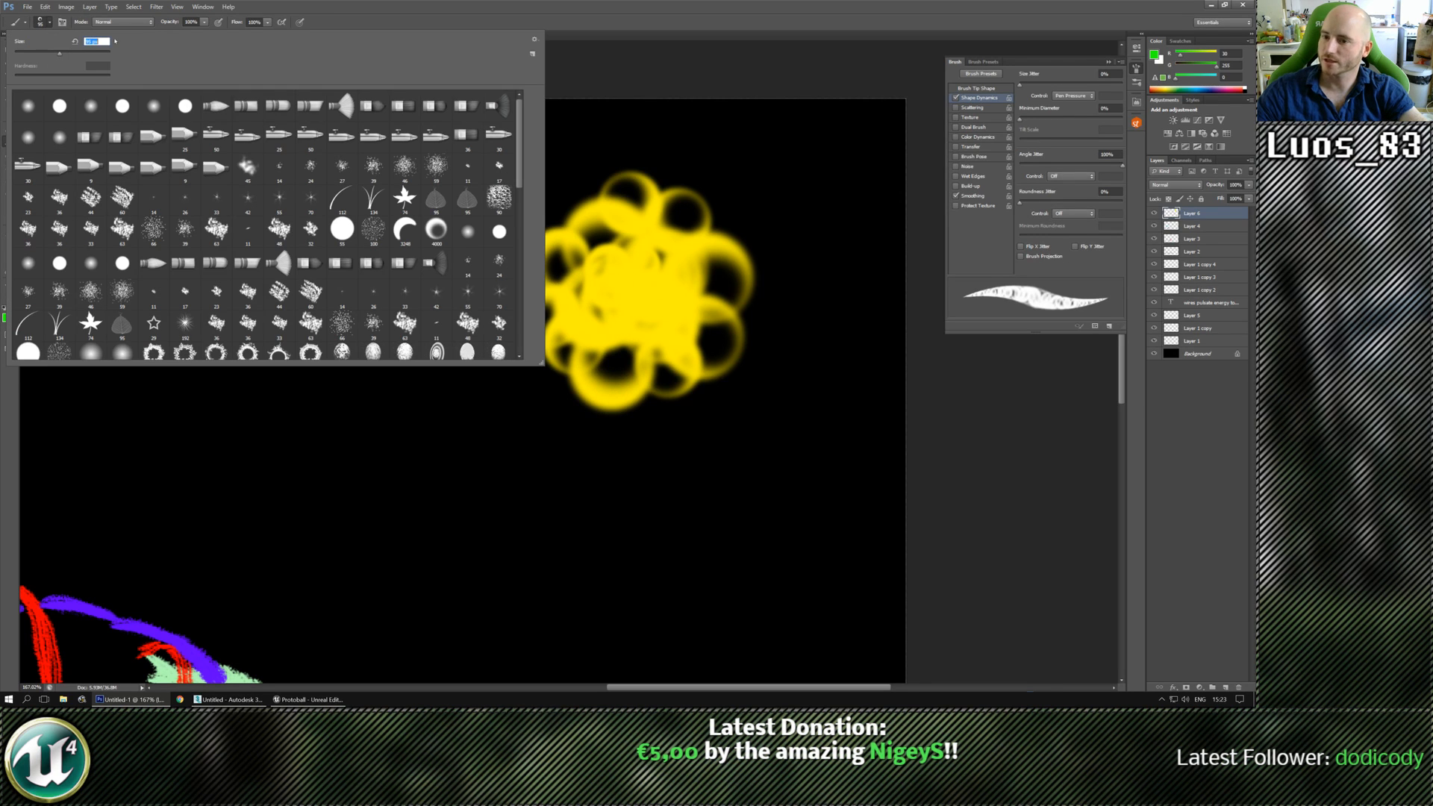
{"action": "key", "text": "Return"}
{"action": "mouse_move", "coordinate": [624, 274]}
{"action": "left_mouse_down"}
{"action": "mouse_move", "coordinate": [662, 280]}
{"action": "mouse_move", "coordinate": [635, 321]}
{"action": "mouse_move", "coordinate": [664, 299]}
{"action": "mouse_move", "coordinate": [617, 311]}
{"action": "left_mouse_up"}
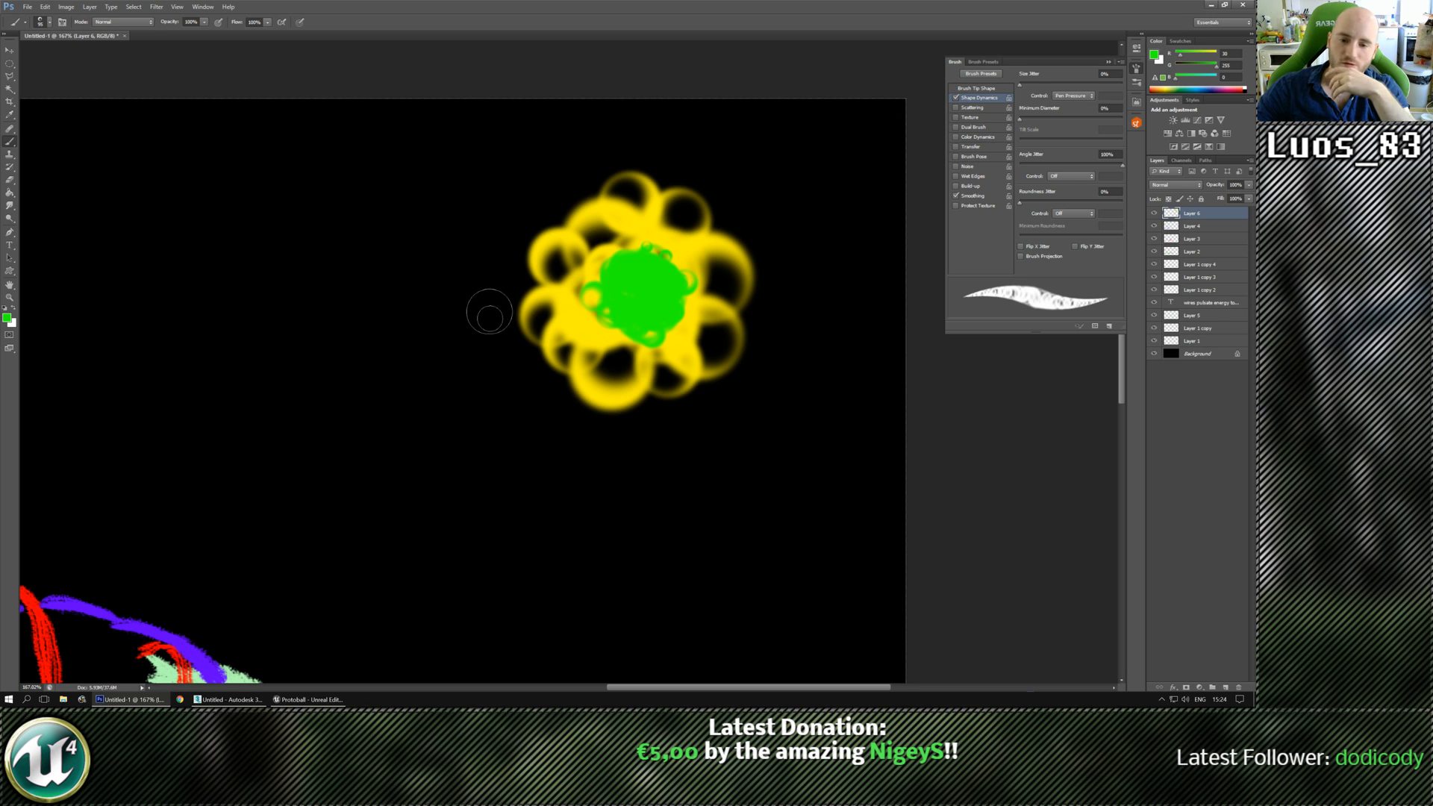
Look over the beam drawing and the turret stages beside it to compare them with the new burst.
{"action": "left_click_drag", "start_coordinate": [312, 545], "coordinate": [553, 369]}
{"action": "mouse_move", "coordinate": [473, 432]}
{"action": "left_mouse_down"}
{"action": "mouse_move", "coordinate": [502, 317]}
{"action": "mouse_move", "coordinate": [612, 197]}
{"action": "left_mouse_up"}
{"action": "mouse_move", "coordinate": [239, 307]}
{"action": "left_mouse_down"}
{"action": "mouse_move", "coordinate": [372, 314]}
{"action": "mouse_move", "coordinate": [521, 348]}
{"action": "mouse_move", "coordinate": [512, 400]}
{"action": "left_mouse_up"}
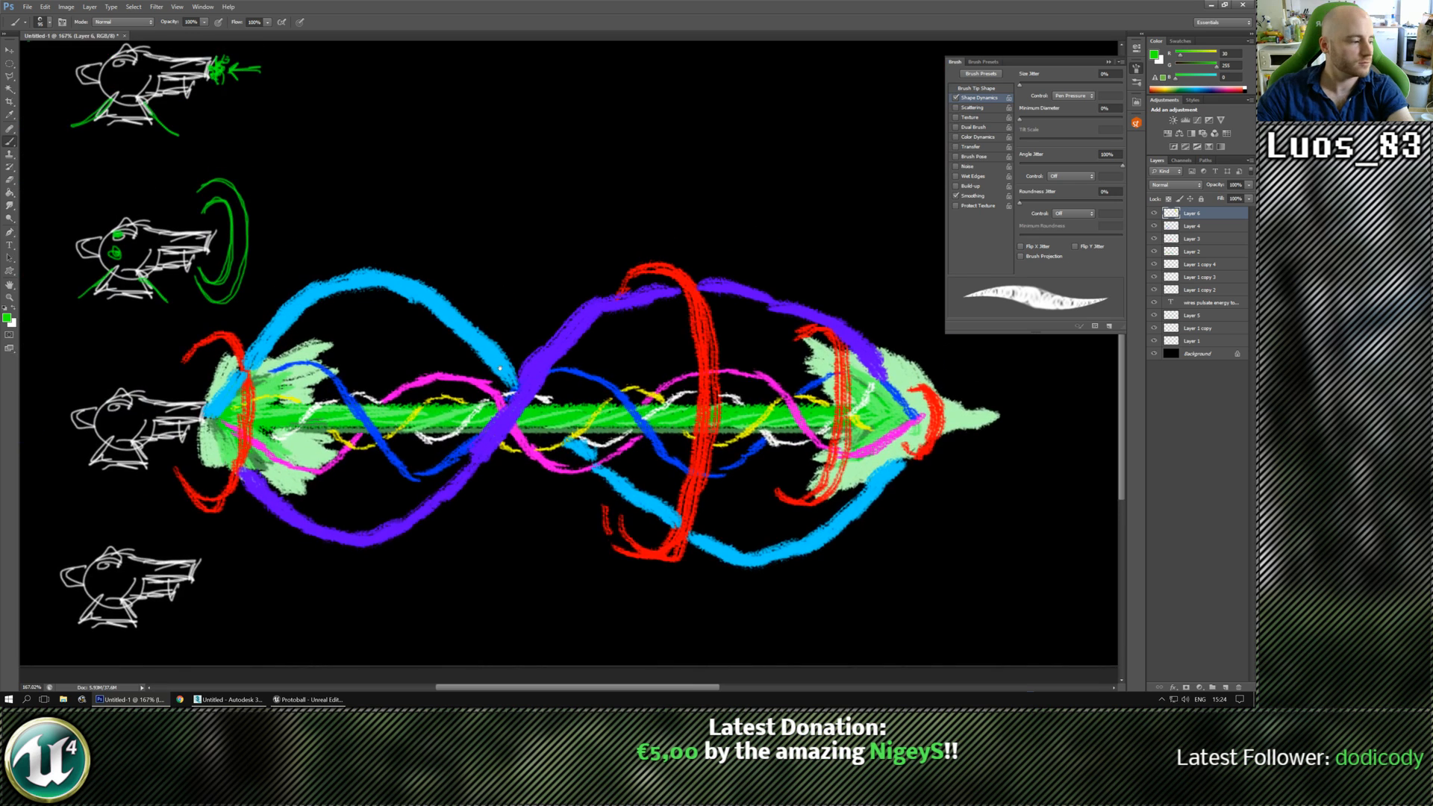
{"action": "mouse_move", "coordinate": [423, 371]}
{"action": "left_mouse_down"}
{"action": "mouse_move", "coordinate": [534, 357]}
{"action": "mouse_move", "coordinate": [500, 382]}
{"action": "left_mouse_up"}
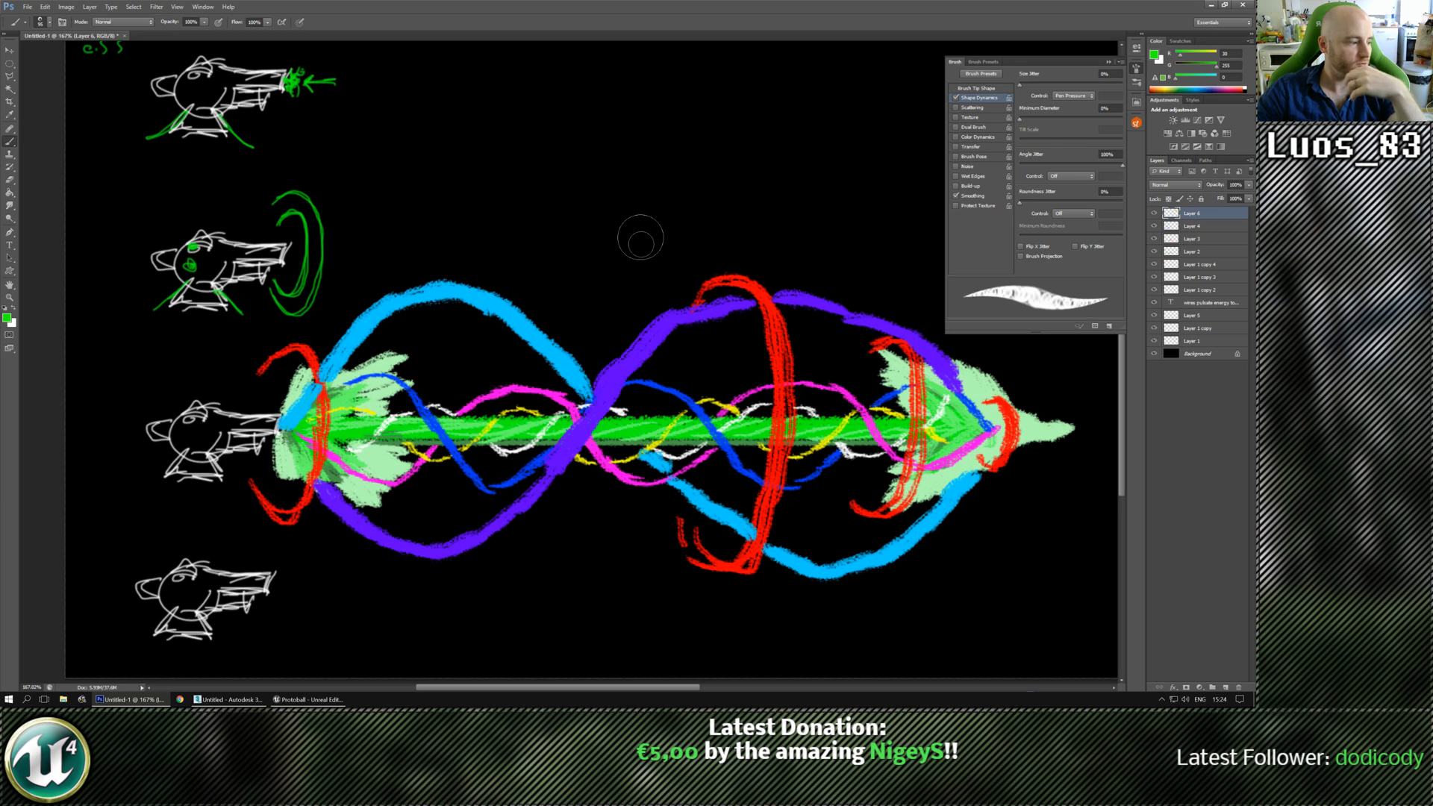
{"action": "mouse_move", "coordinate": [520, 255]}
{"action": "left_mouse_down"}
{"action": "mouse_move", "coordinate": [521, 333]}
{"action": "mouse_move", "coordinate": [515, 323]}
{"action": "mouse_move", "coordinate": [618, 260]}
{"action": "left_mouse_up"}
{"action": "left_click_drag", "start_coordinate": [554, 457], "coordinate": [518, 314]}
{"action": "left_click_drag", "start_coordinate": [631, 477], "coordinate": [523, 327]}
{"action": "mouse_move", "coordinate": [651, 197]}
{"action": "left_mouse_down"}
{"action": "mouse_move", "coordinate": [530, 307]}
{"action": "mouse_move", "coordinate": [495, 317]}
{"action": "mouse_move", "coordinate": [521, 326]}
{"action": "mouse_move", "coordinate": [515, 309]}
{"action": "left_mouse_up"}
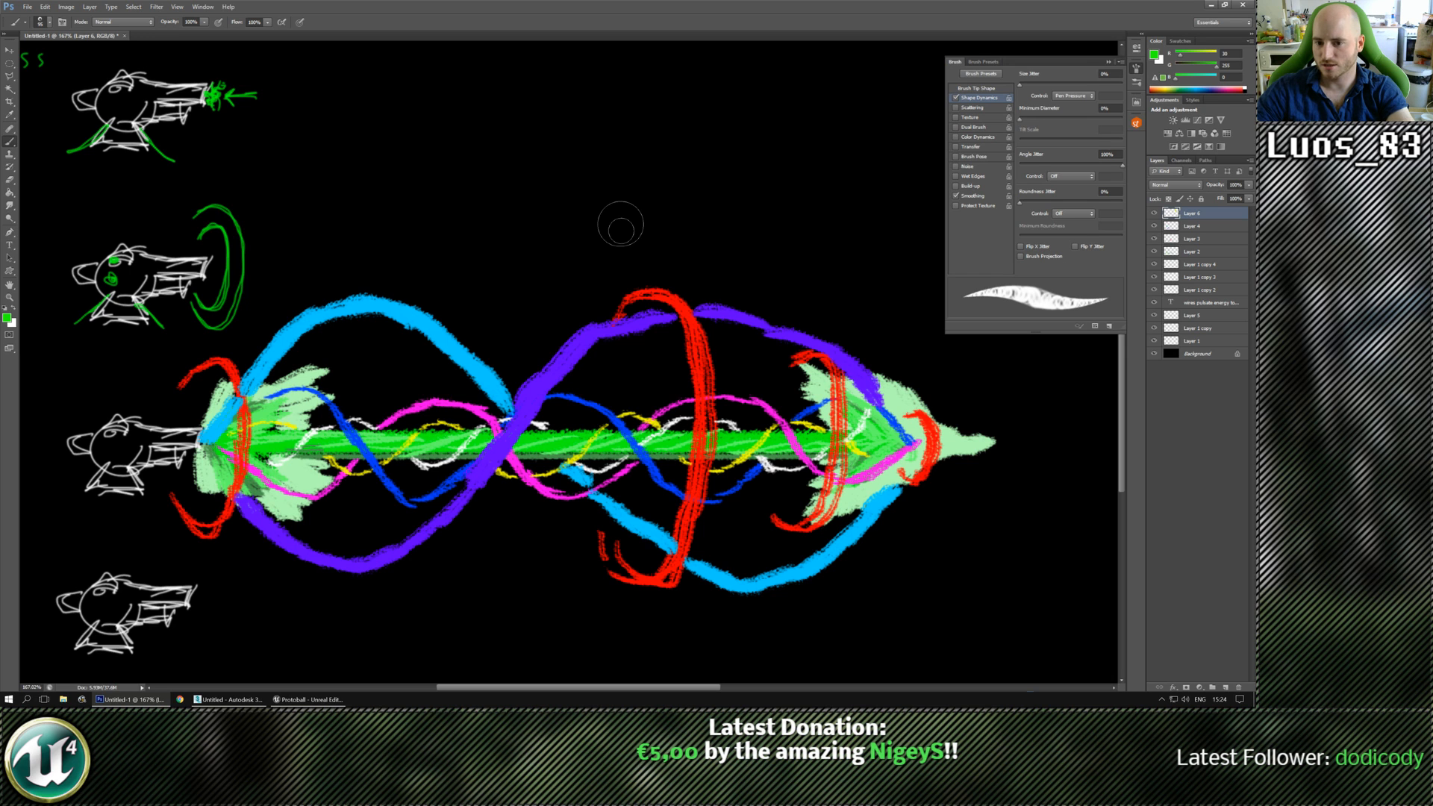
{"action": "left_click_drag", "start_coordinate": [439, 213], "coordinate": [394, 348]}
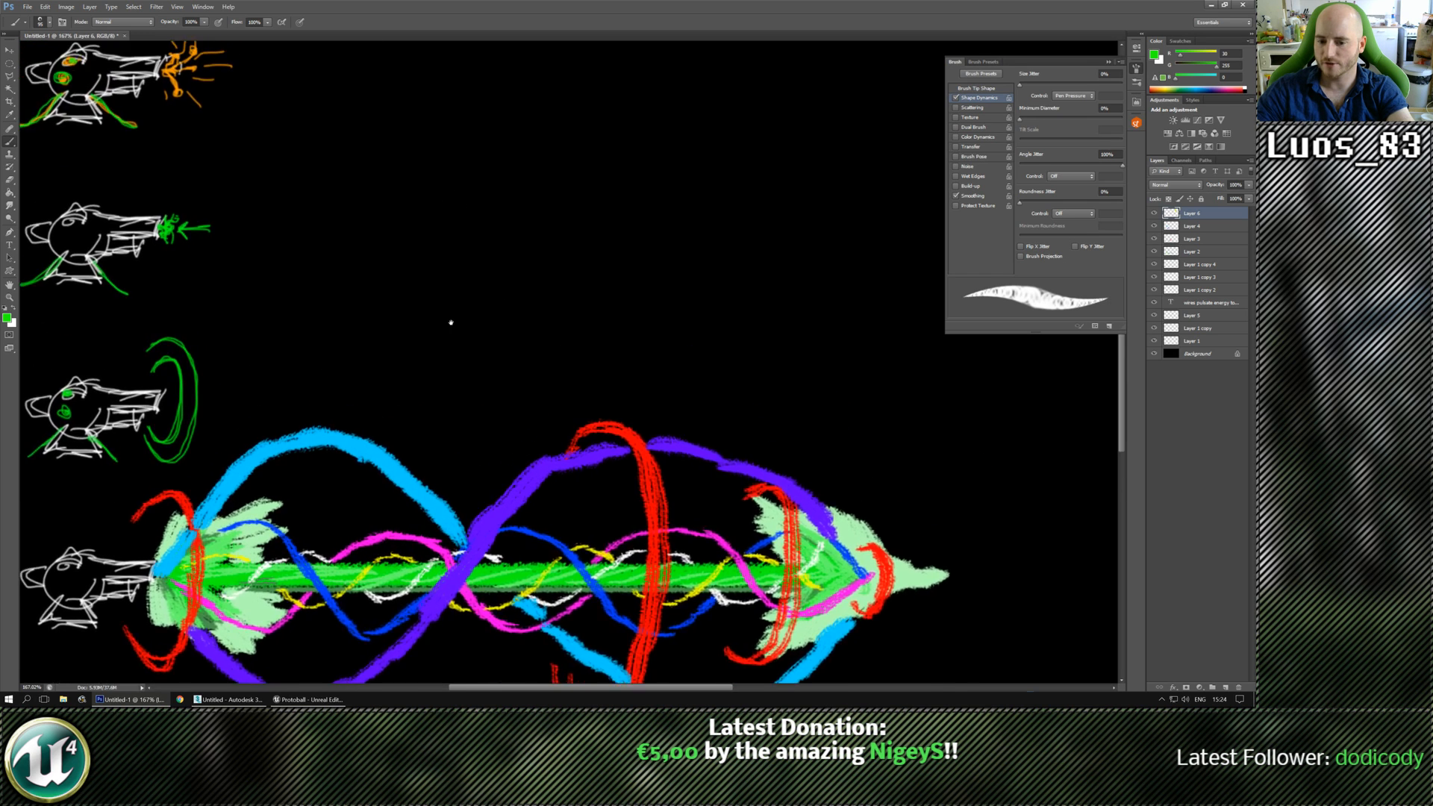
{"action": "left_click_drag", "start_coordinate": [726, 277], "coordinate": [548, 380]}
{"action": "left_click_drag", "start_coordinate": [603, 327], "coordinate": [408, 425]}
{"action": "left_click_drag", "start_coordinate": [655, 459], "coordinate": [573, 507]}
{"action": "left_click_drag", "start_coordinate": [578, 454], "coordinate": [528, 312]}
{"action": "mouse_move", "coordinate": [483, 470]}
{"action": "left_mouse_down"}
{"action": "mouse_move", "coordinate": [464, 405]}
{"action": "mouse_move", "coordinate": [502, 348]}
{"action": "left_mouse_up"}
{"action": "left_click_drag", "start_coordinate": [448, 425], "coordinate": [575, 320]}
{"action": "mouse_move", "coordinate": [234, 332]}
{"action": "left_mouse_down"}
{"action": "mouse_move", "coordinate": [426, 319]}
{"action": "mouse_move", "coordinate": [475, 285]}
{"action": "left_mouse_up"}
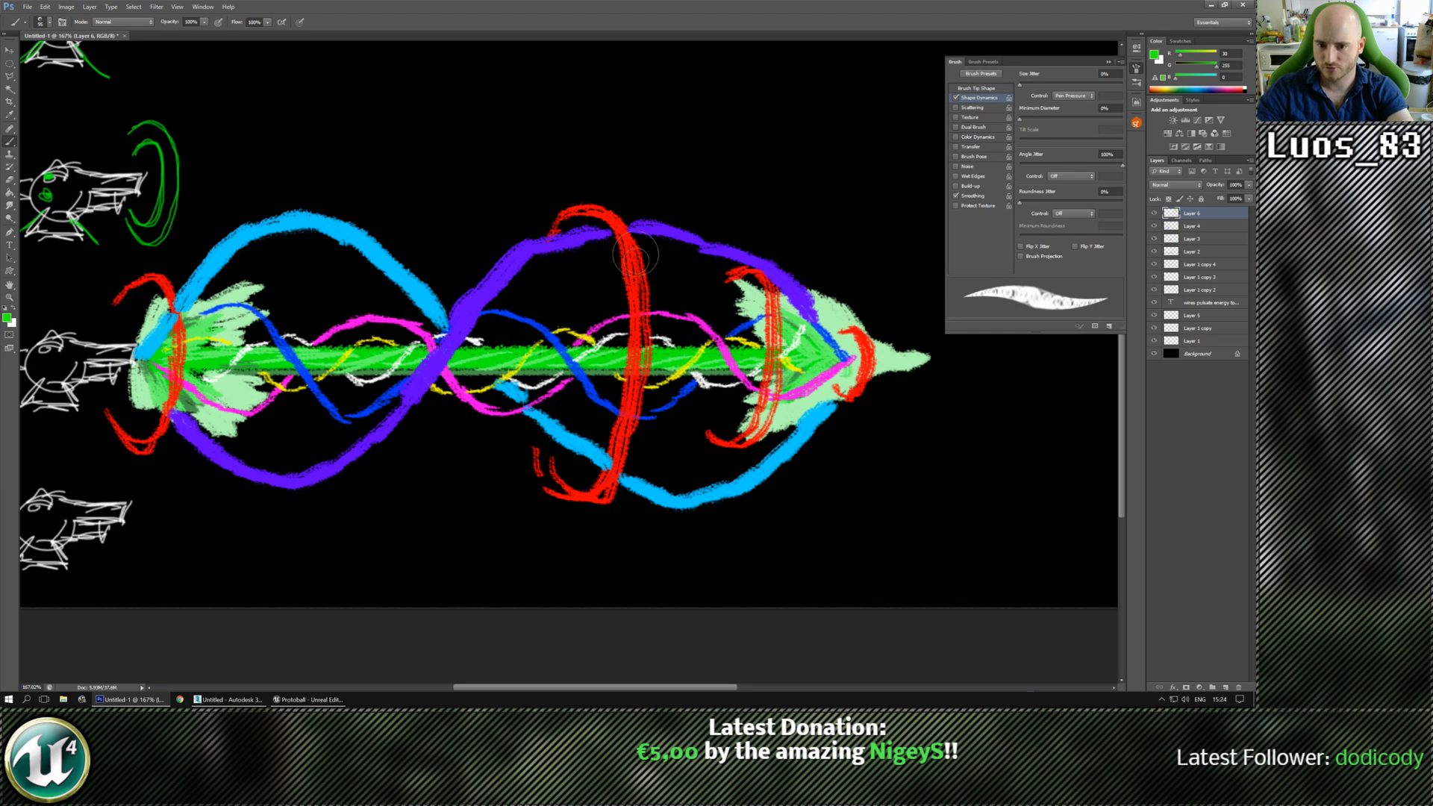
Swap the foreground colour to white and paint a small white centre in the burst's green core.
{"action": "left_click_drag", "start_coordinate": [724, 77], "coordinate": [548, 268]}
{"action": "left_click_drag", "start_coordinate": [776, 246], "coordinate": [525, 321]}
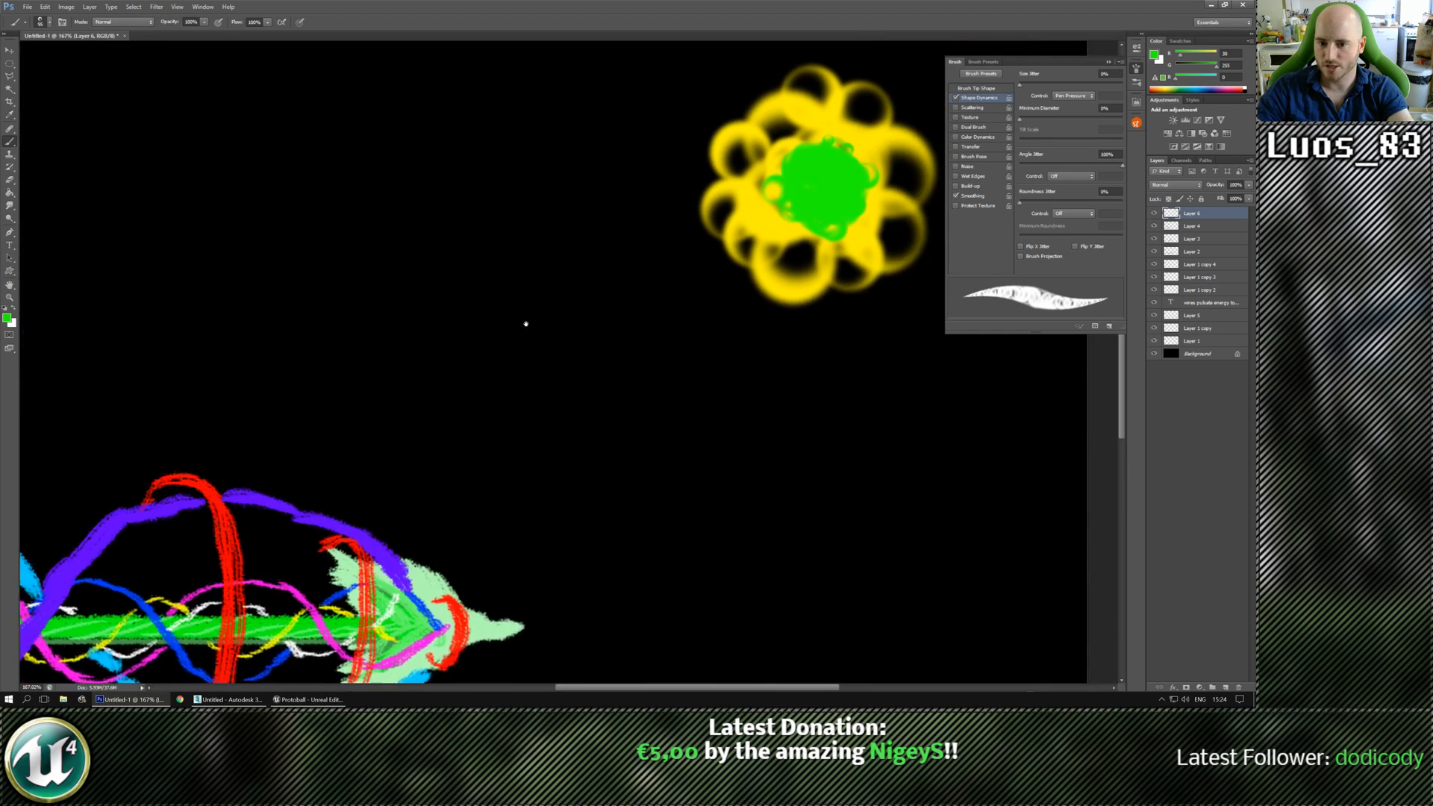
{"action": "left_click_drag", "start_coordinate": [693, 272], "coordinate": [537, 359]}
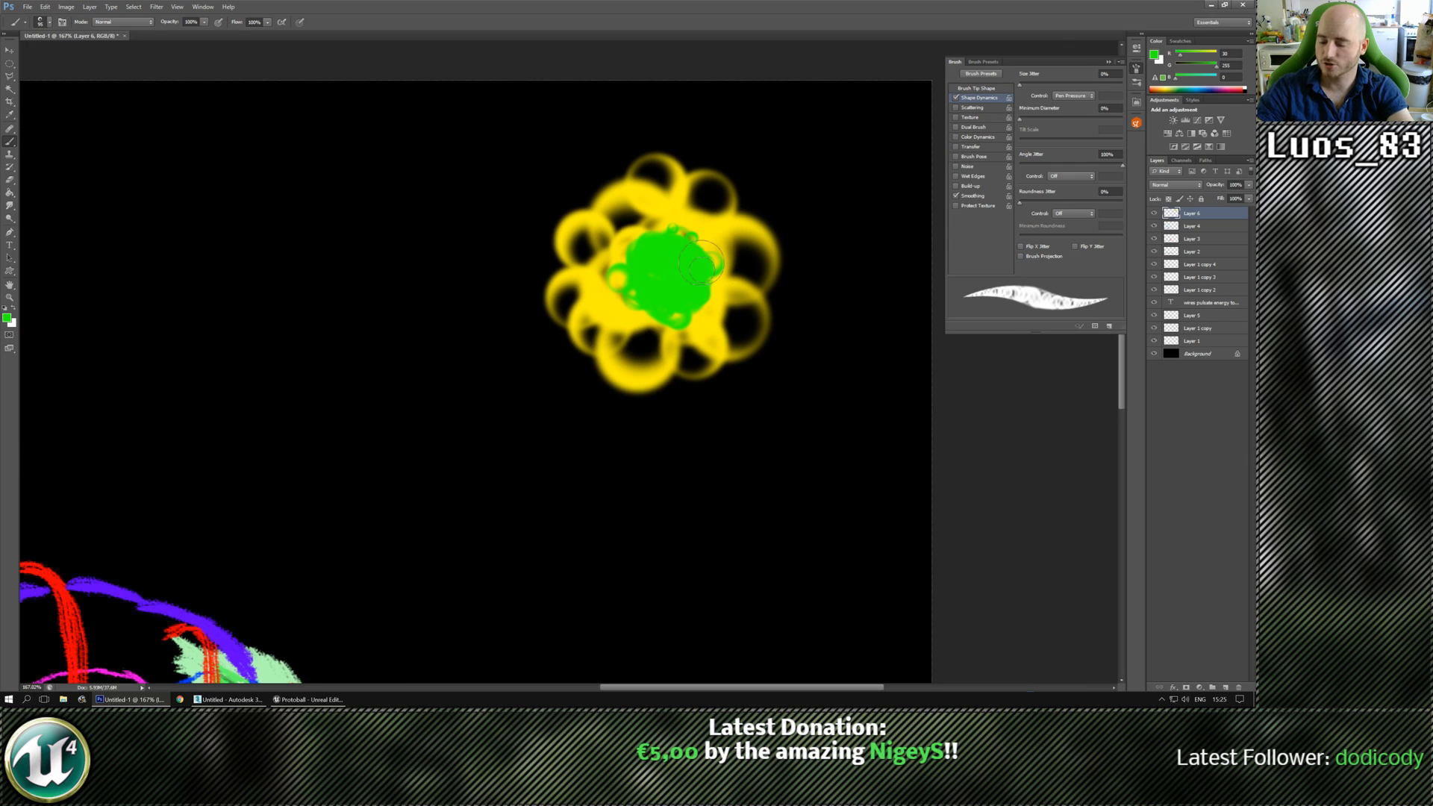
{"action": "left_click", "coordinate": [12, 307]}
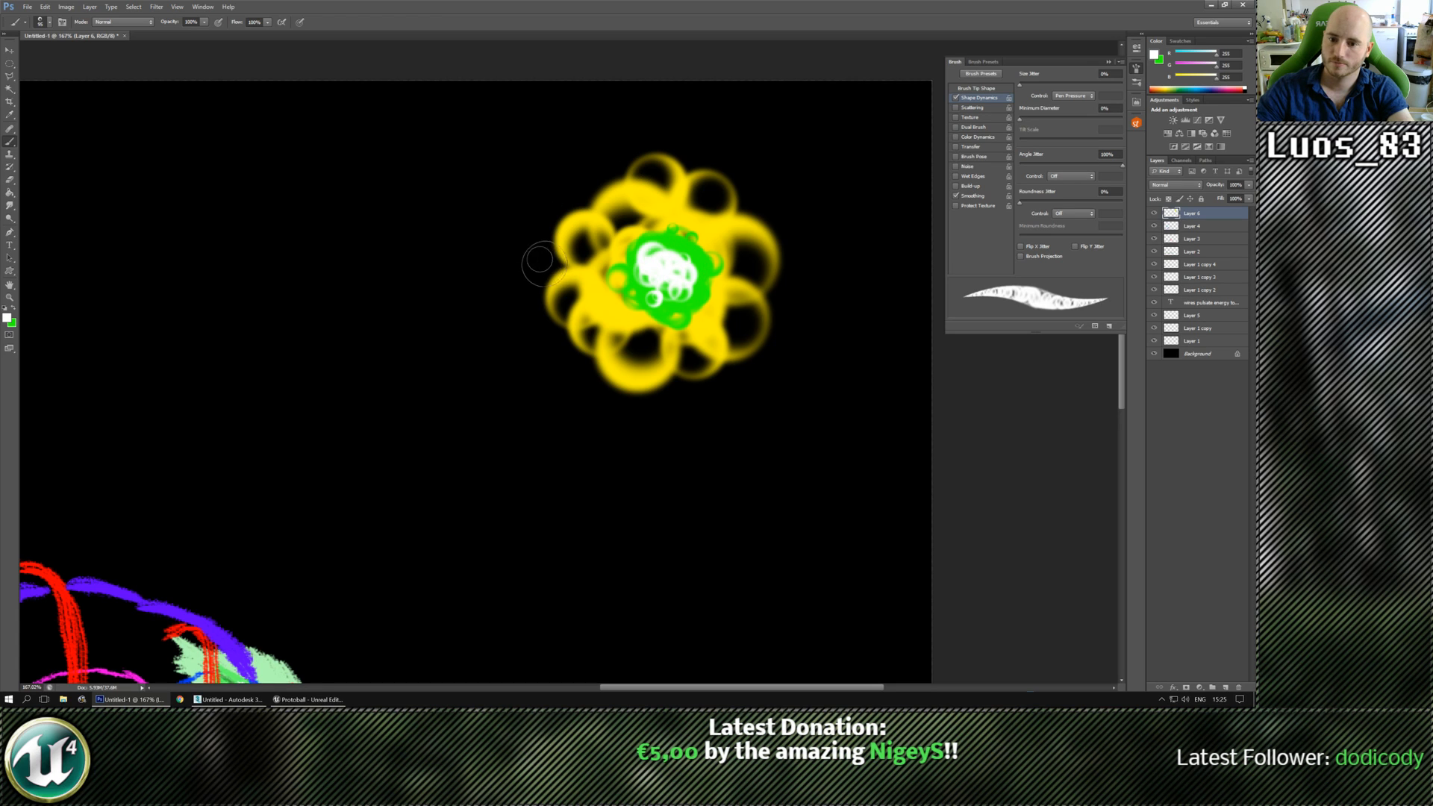
Paint a white ring of small overlapping circles all the way around the yellow and green burst.
{"action": "mouse_move", "coordinate": [536, 270]}
{"action": "left_mouse_down"}
{"action": "mouse_move", "coordinate": [552, 340]}
{"action": "mouse_move", "coordinate": [656, 413]}
{"action": "mouse_move", "coordinate": [759, 371]}
{"action": "mouse_move", "coordinate": [802, 285]}
{"action": "mouse_move", "coordinate": [801, 232]}
{"action": "mouse_move", "coordinate": [764, 166]}
{"action": "mouse_move", "coordinate": [723, 141]}
{"action": "mouse_move", "coordinate": [627, 144]}
{"action": "mouse_move", "coordinate": [529, 216]}
{"action": "mouse_move", "coordinate": [510, 276]}
{"action": "mouse_move", "coordinate": [526, 304]}
{"action": "mouse_move", "coordinate": [549, 304]}
{"action": "left_mouse_up"}
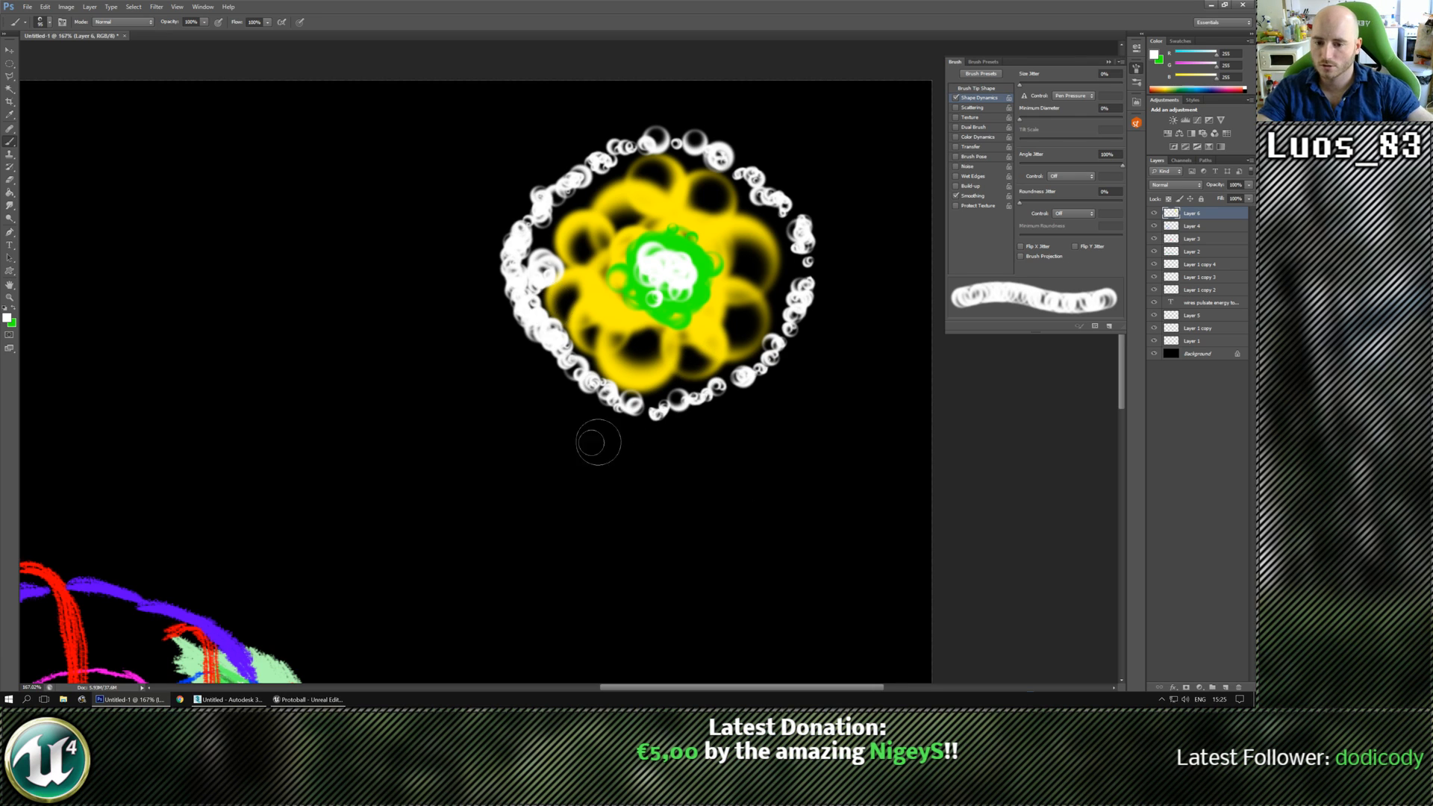
{"action": "mouse_move", "coordinate": [442, 514]}
{"action": "left_mouse_down"}
{"action": "mouse_move", "coordinate": [499, 400]}
{"action": "mouse_move", "coordinate": [774, 361]}
{"action": "mouse_move", "coordinate": [683, 302]}
{"action": "mouse_move", "coordinate": [579, 388]}
{"action": "mouse_move", "coordinate": [486, 420]}
{"action": "left_mouse_up"}
{"action": "left_click_drag", "start_coordinate": [397, 441], "coordinate": [761, 131]}
{"action": "mouse_move", "coordinate": [159, 475]}
{"action": "left_mouse_down"}
{"action": "mouse_move", "coordinate": [541, 396]}
{"action": "mouse_move", "coordinate": [659, 504]}
{"action": "mouse_move", "coordinate": [474, 586]}
{"action": "left_mouse_up"}
{"action": "mouse_move", "coordinate": [941, 340]}
{"action": "left_mouse_down"}
{"action": "mouse_move", "coordinate": [829, 470]}
{"action": "mouse_move", "coordinate": [483, 502]}
{"action": "mouse_move", "coordinate": [358, 482]}
{"action": "left_mouse_up"}
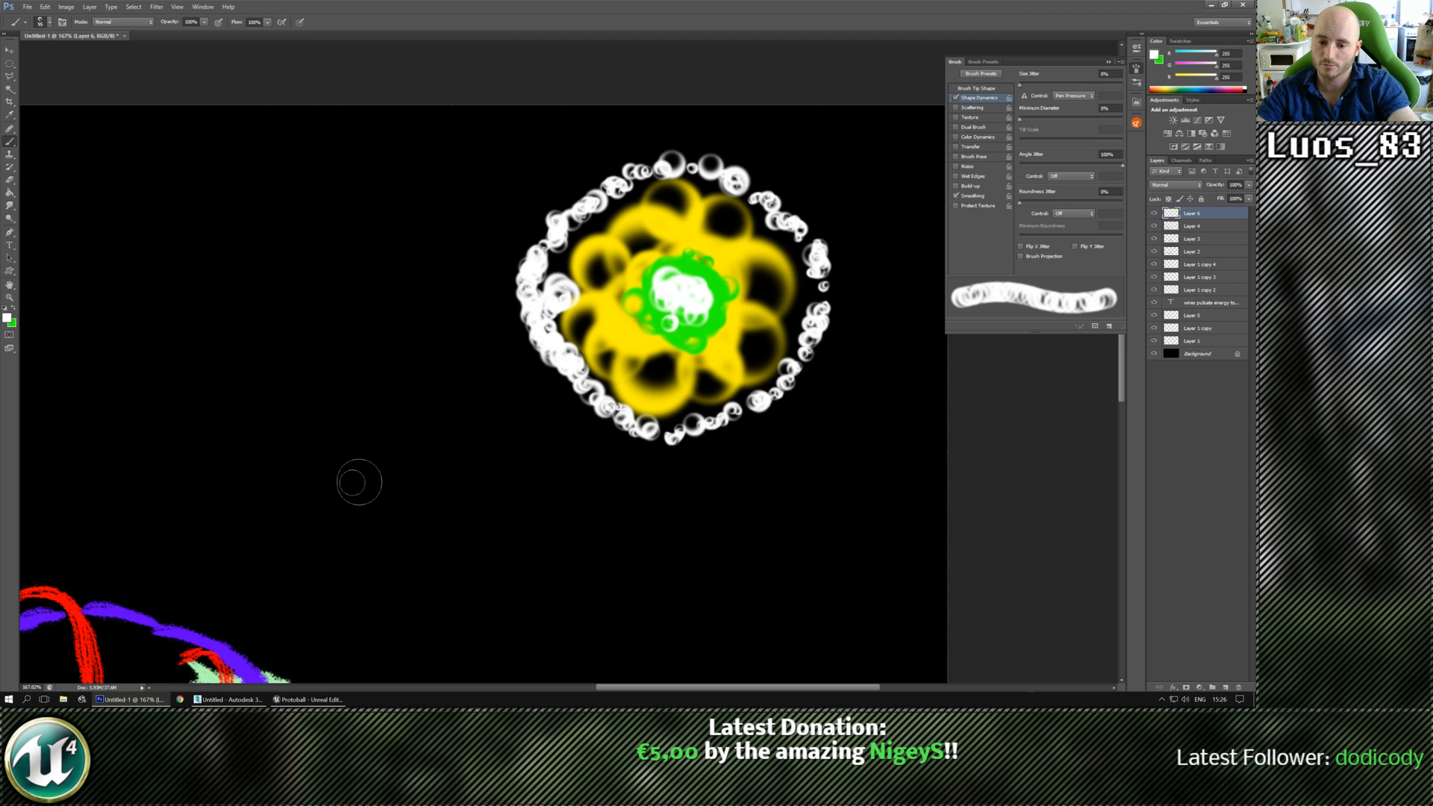
Compare the ringed burst with the colour-coded beam drawing and the turret stages beside it.
{"action": "mouse_move", "coordinate": [416, 470]}
{"action": "left_mouse_down"}
{"action": "mouse_move", "coordinate": [416, 406]}
{"action": "mouse_move", "coordinate": [461, 396]}
{"action": "left_mouse_up"}
{"action": "left_click_drag", "start_coordinate": [258, 484], "coordinate": [494, 378]}
{"action": "left_click_drag", "start_coordinate": [168, 542], "coordinate": [460, 291]}
{"action": "left_click_drag", "start_coordinate": [246, 388], "coordinate": [581, 420]}
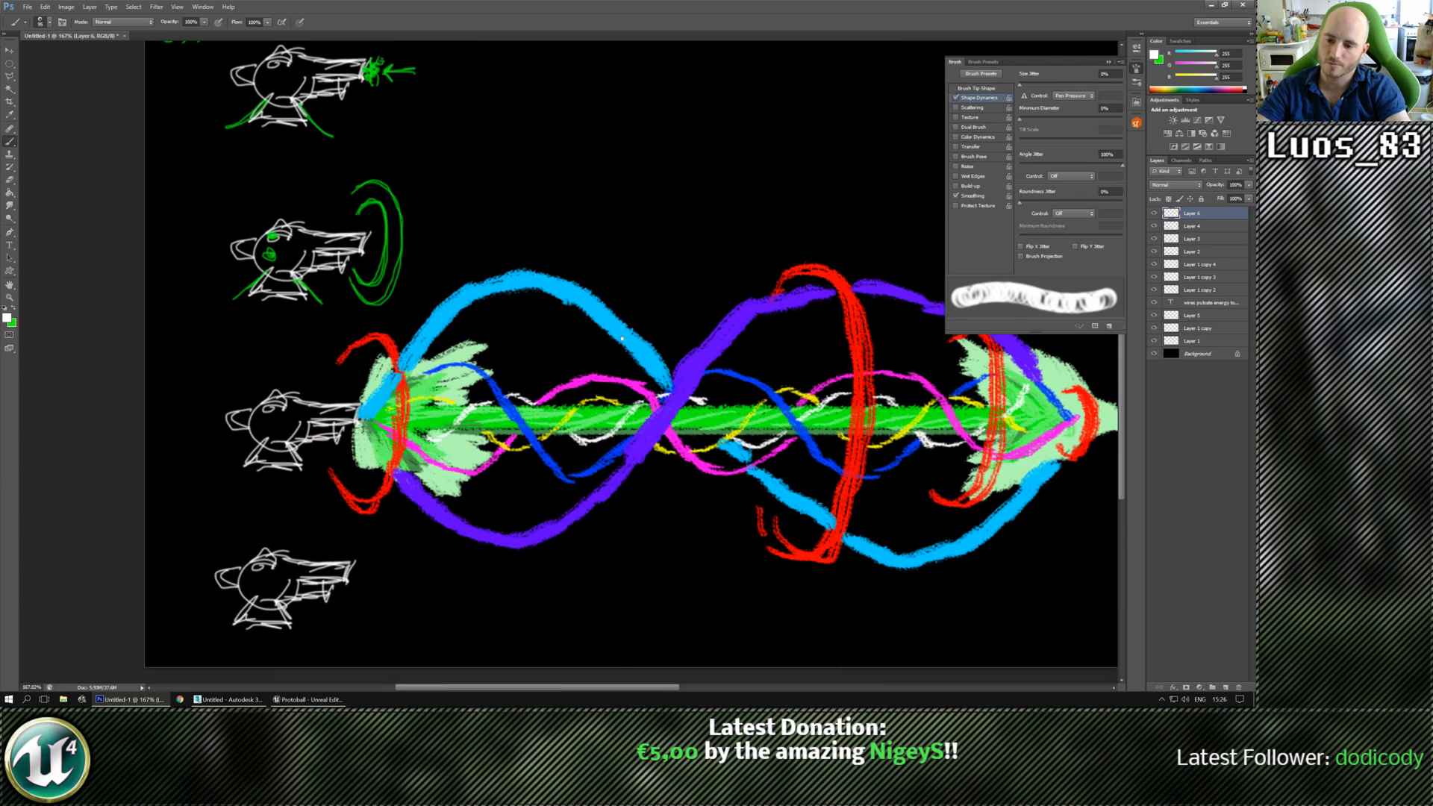
{"action": "left_click_drag", "start_coordinate": [622, 338], "coordinate": [522, 454]}
{"action": "left_click_drag", "start_coordinate": [645, 274], "coordinate": [452, 442]}
{"action": "left_click_drag", "start_coordinate": [640, 363], "coordinate": [381, 458]}
{"action": "left_click_drag", "start_coordinate": [741, 437], "coordinate": [491, 442]}
{"action": "left_click_drag", "start_coordinate": [468, 460], "coordinate": [491, 441]}
{"action": "left_click_drag", "start_coordinate": [447, 487], "coordinate": [489, 441]}
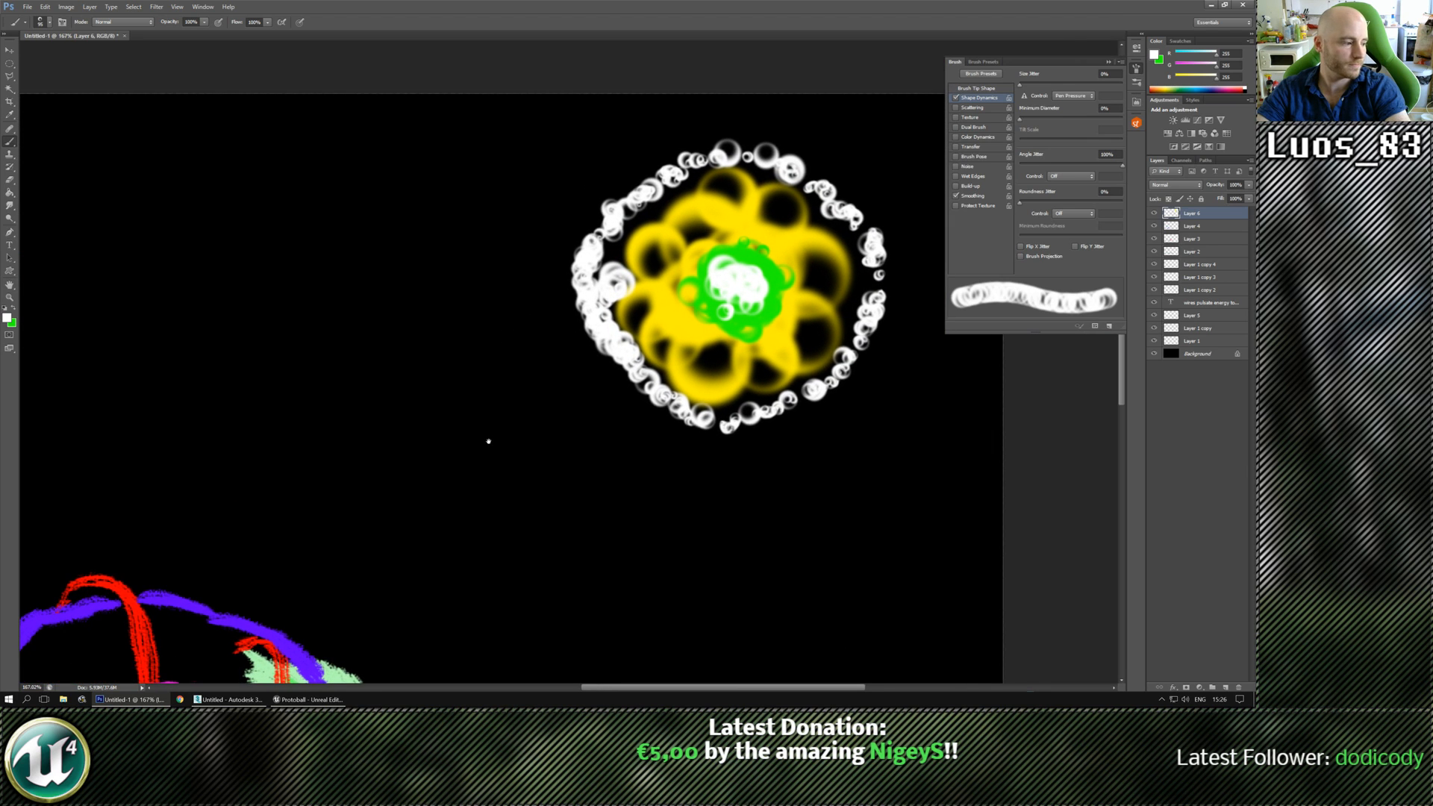
{"action": "mouse_move", "coordinate": [413, 530]}
{"action": "left_mouse_down"}
{"action": "mouse_move", "coordinate": [486, 464]}
{"action": "mouse_move", "coordinate": [451, 480]}
{"action": "left_mouse_up"}
{"action": "mouse_move", "coordinate": [578, 420]}
{"action": "left_mouse_down"}
{"action": "mouse_move", "coordinate": [477, 473]}
{"action": "mouse_move", "coordinate": [505, 455]}
{"action": "left_mouse_up"}
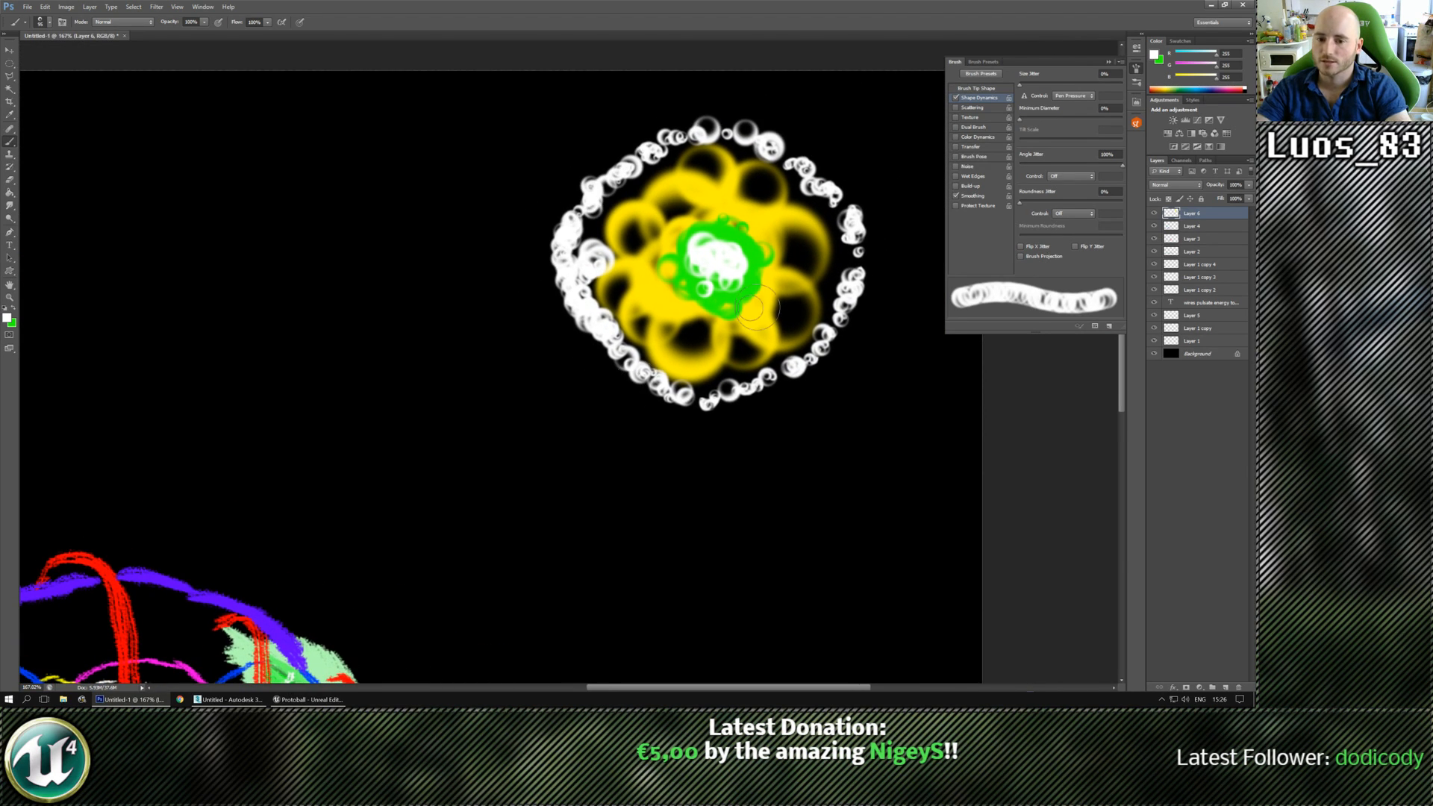
{"action": "left_click_drag", "start_coordinate": [329, 529], "coordinate": [459, 431]}
{"action": "left_click_drag", "start_coordinate": [262, 557], "coordinate": [439, 400]}
{"action": "mouse_move", "coordinate": [133, 431]}
{"action": "left_mouse_down"}
{"action": "mouse_move", "coordinate": [285, 449]}
{"action": "mouse_move", "coordinate": [537, 432]}
{"action": "mouse_move", "coordinate": [359, 417]}
{"action": "left_mouse_up"}
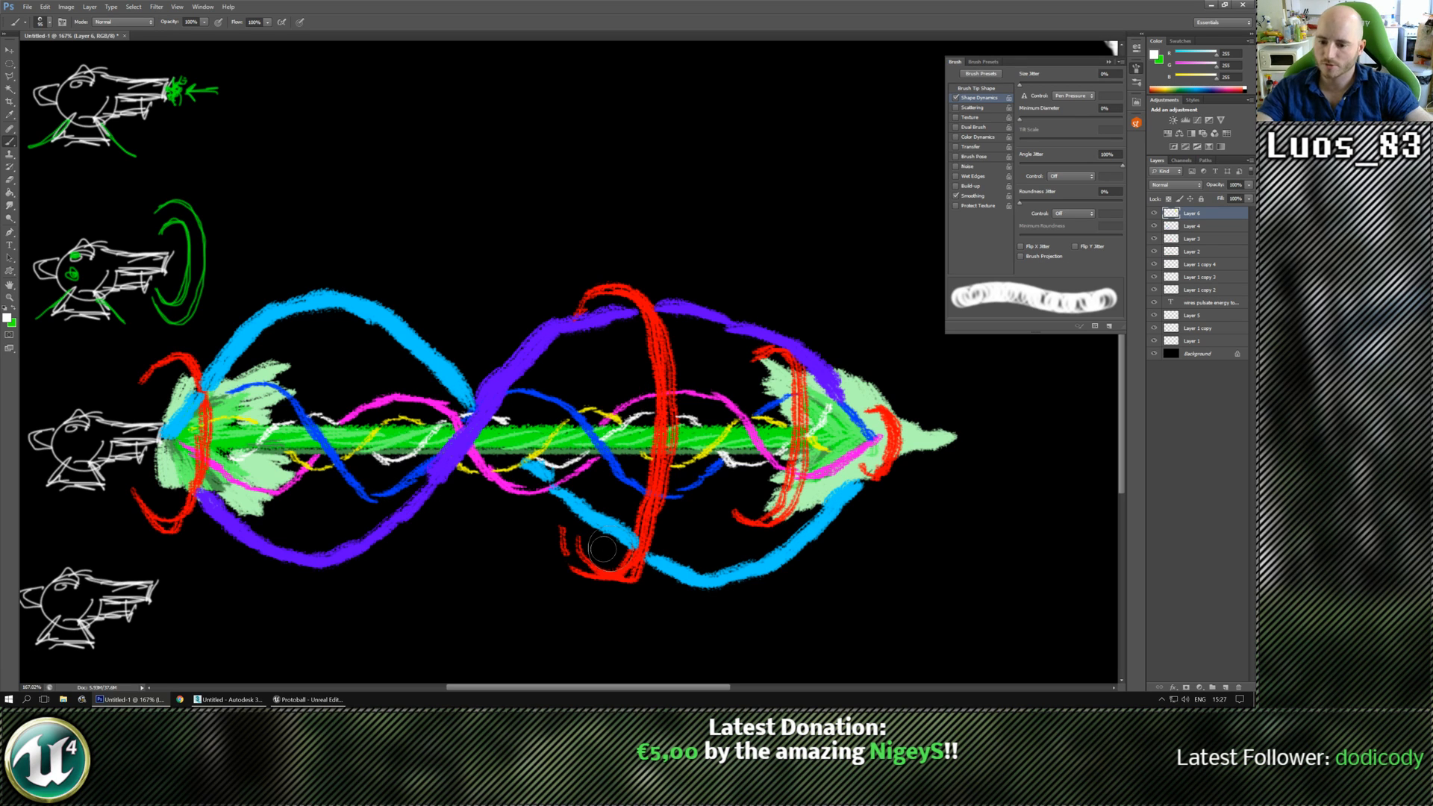
Review the turret stages with their timing labels and the text notes at the start of the storyboard.
{"action": "left_click_drag", "start_coordinate": [270, 467], "coordinate": [525, 516]}
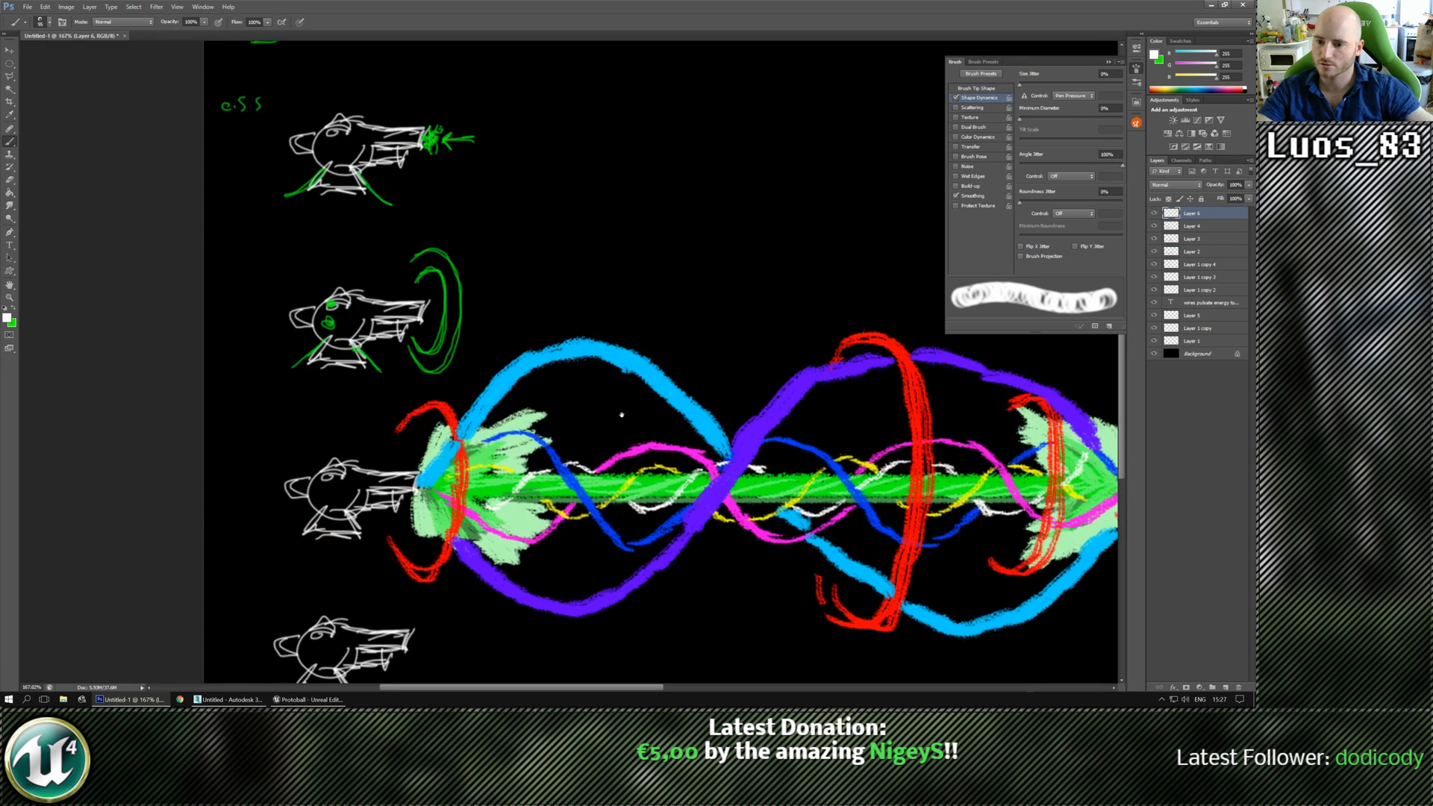
{"action": "left_click_drag", "start_coordinate": [622, 415], "coordinate": [466, 560]}
{"action": "left_click_drag", "start_coordinate": [586, 331], "coordinate": [527, 499]}
{"action": "left_click_drag", "start_coordinate": [565, 406], "coordinate": [611, 436]}
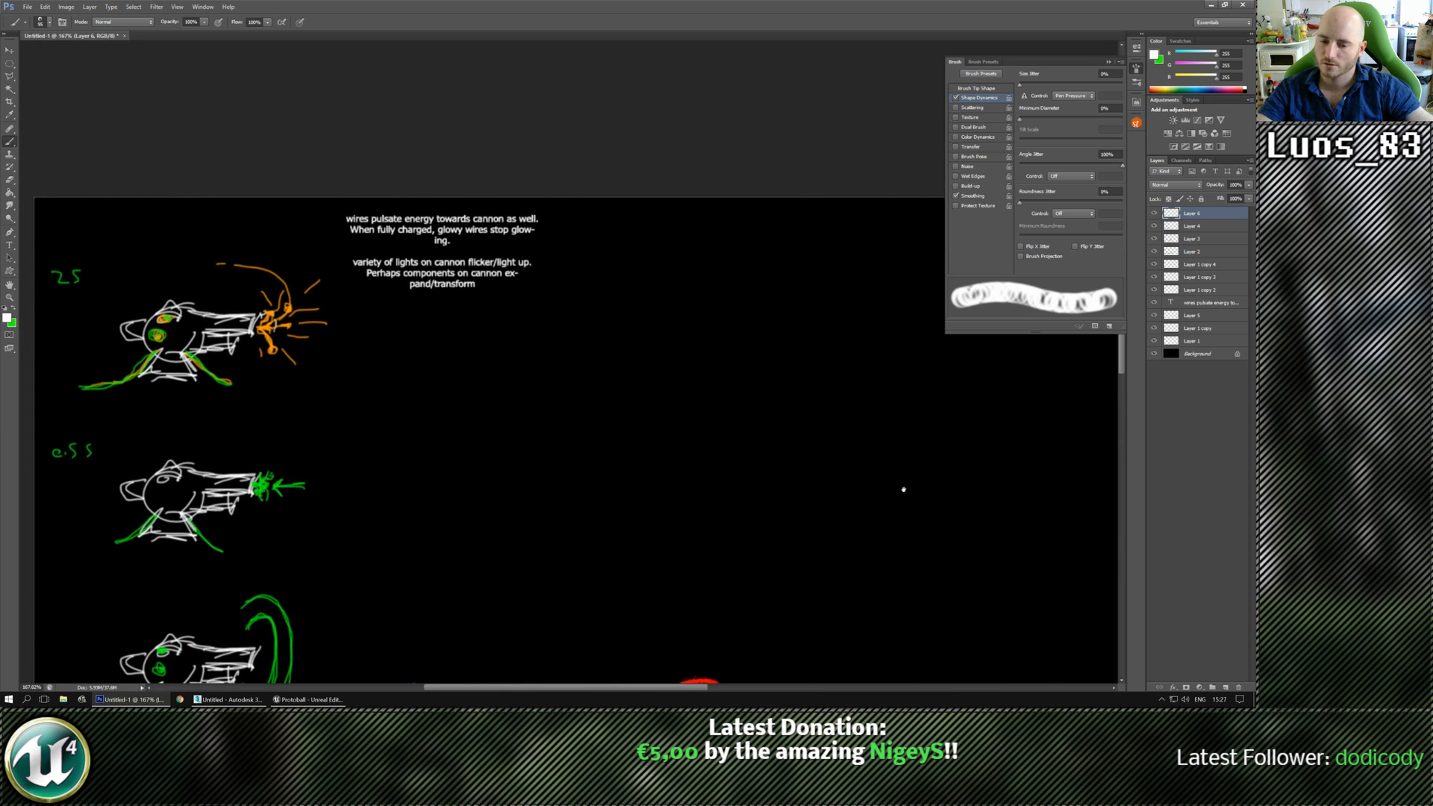
{"action": "left_click_drag", "start_coordinate": [903, 489], "coordinate": [541, 462]}
{"action": "left_click_drag", "start_coordinate": [717, 505], "coordinate": [589, 425]}
{"action": "mouse_move", "coordinate": [416, 625]}
{"action": "left_mouse_down"}
{"action": "mouse_move", "coordinate": [357, 523]}
{"action": "mouse_move", "coordinate": [483, 221]}
{"action": "mouse_move", "coordinate": [781, 290]}
{"action": "mouse_move", "coordinate": [938, 402]}
{"action": "left_mouse_up"}
{"action": "mouse_move", "coordinate": [515, 350]}
{"action": "left_mouse_down"}
{"action": "mouse_move", "coordinate": [557, 365]}
{"action": "mouse_move", "coordinate": [678, 463]}
{"action": "left_mouse_up"}
{"action": "left_click_drag", "start_coordinate": [739, 276], "coordinate": [780, 448]}
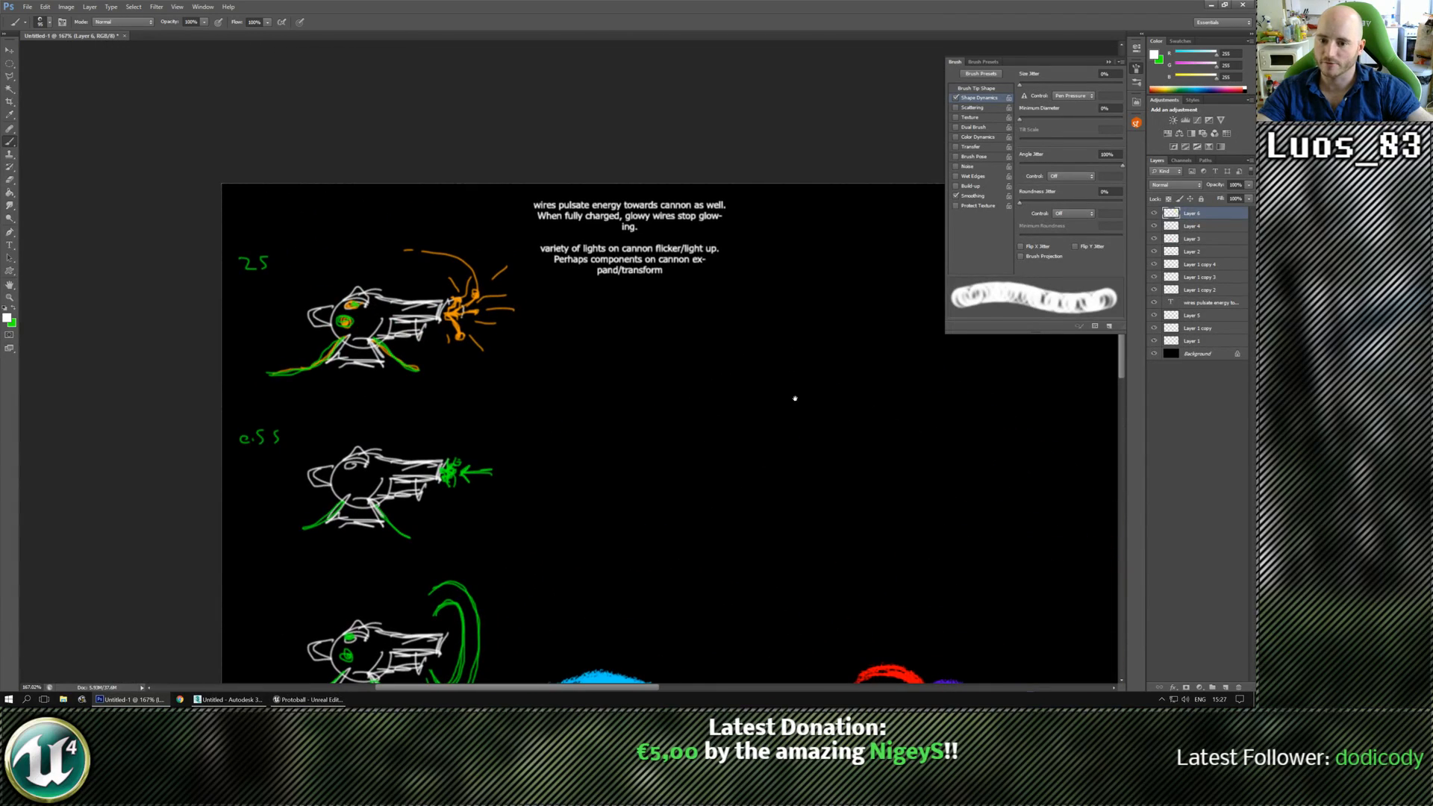
{"action": "mouse_move", "coordinate": [795, 399]}
{"action": "left_mouse_down"}
{"action": "mouse_move", "coordinate": [729, 370]}
{"action": "mouse_move", "coordinate": [576, 493]}
{"action": "mouse_move", "coordinate": [523, 336]}
{"action": "mouse_move", "coordinate": [513, 419]}
{"action": "mouse_move", "coordinate": [224, 457]}
{"action": "left_mouse_up"}
{"action": "mouse_move", "coordinate": [415, 410]}
{"action": "left_mouse_down"}
{"action": "mouse_move", "coordinate": [270, 528]}
{"action": "mouse_move", "coordinate": [410, 567]}
{"action": "mouse_move", "coordinate": [550, 575]}
{"action": "mouse_move", "coordinate": [455, 454]}
{"action": "mouse_move", "coordinate": [480, 321]}
{"action": "mouse_move", "coordinate": [400, 423]}
{"action": "mouse_move", "coordinate": [486, 346]}
{"action": "mouse_move", "coordinate": [459, 360]}
{"action": "left_mouse_up"}
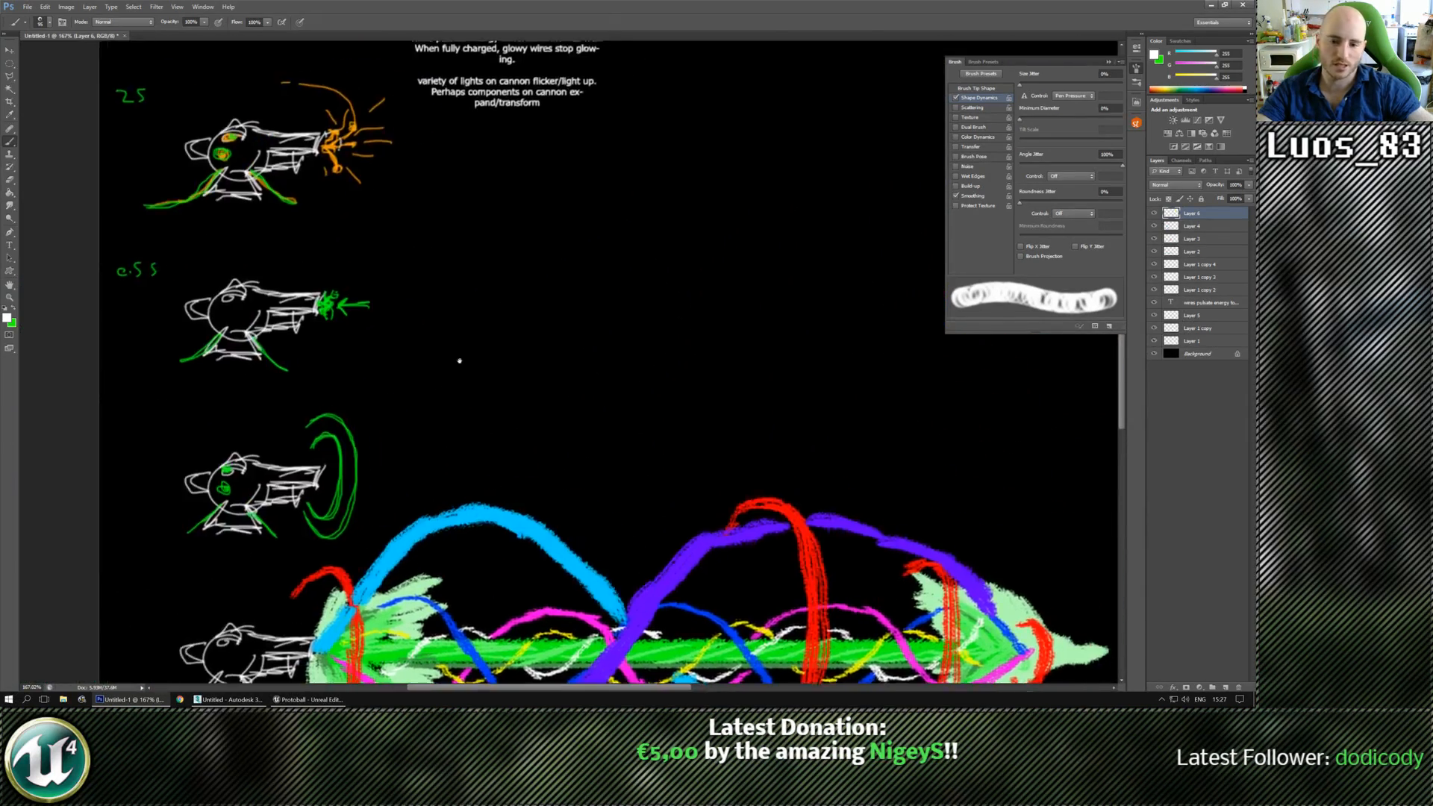
Start saving the storyboard as a Photoshop file and browse to the Art & Design (K:) drive.
{"action": "key", "text": "ctrl+s"}
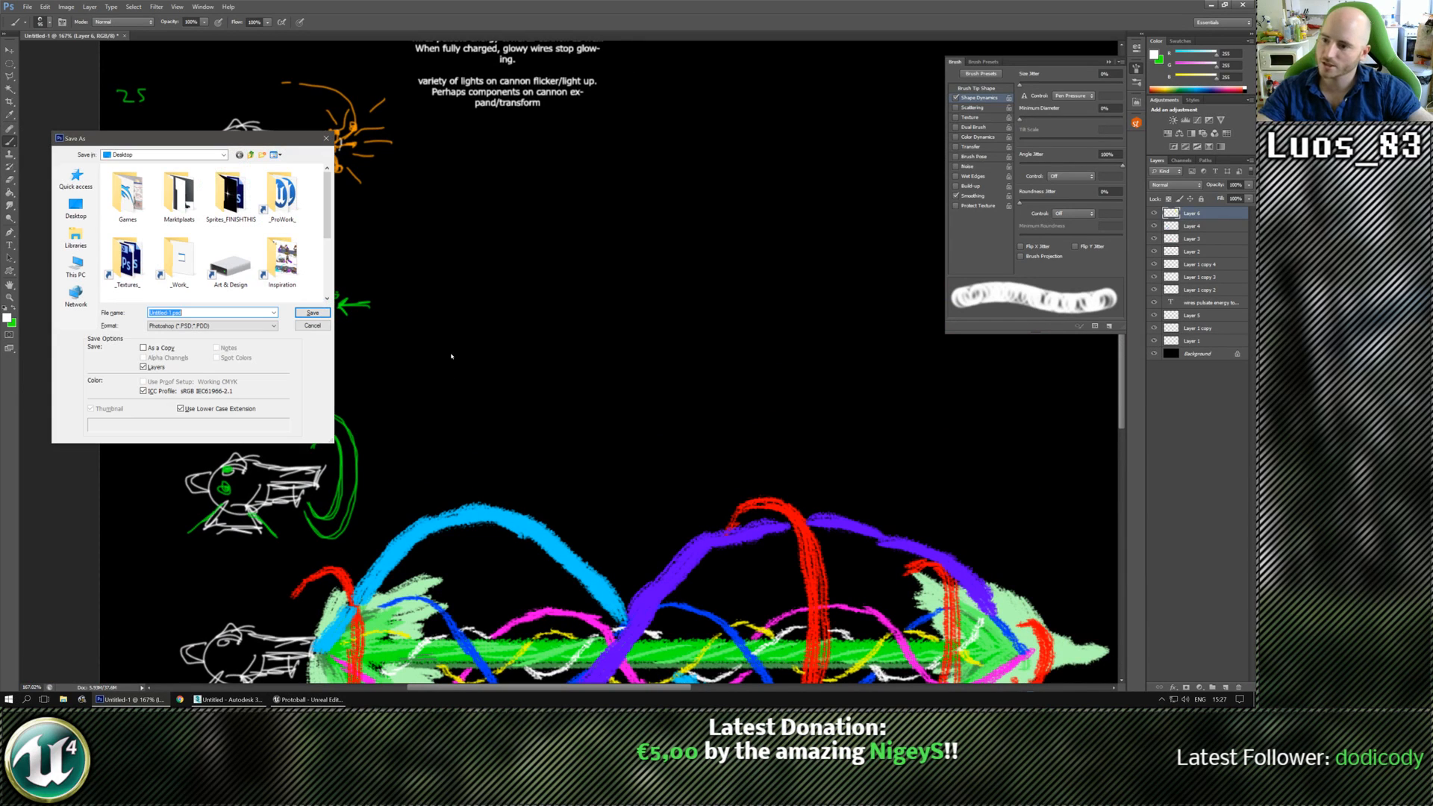
{"action": "left_click", "coordinate": [76, 180]}
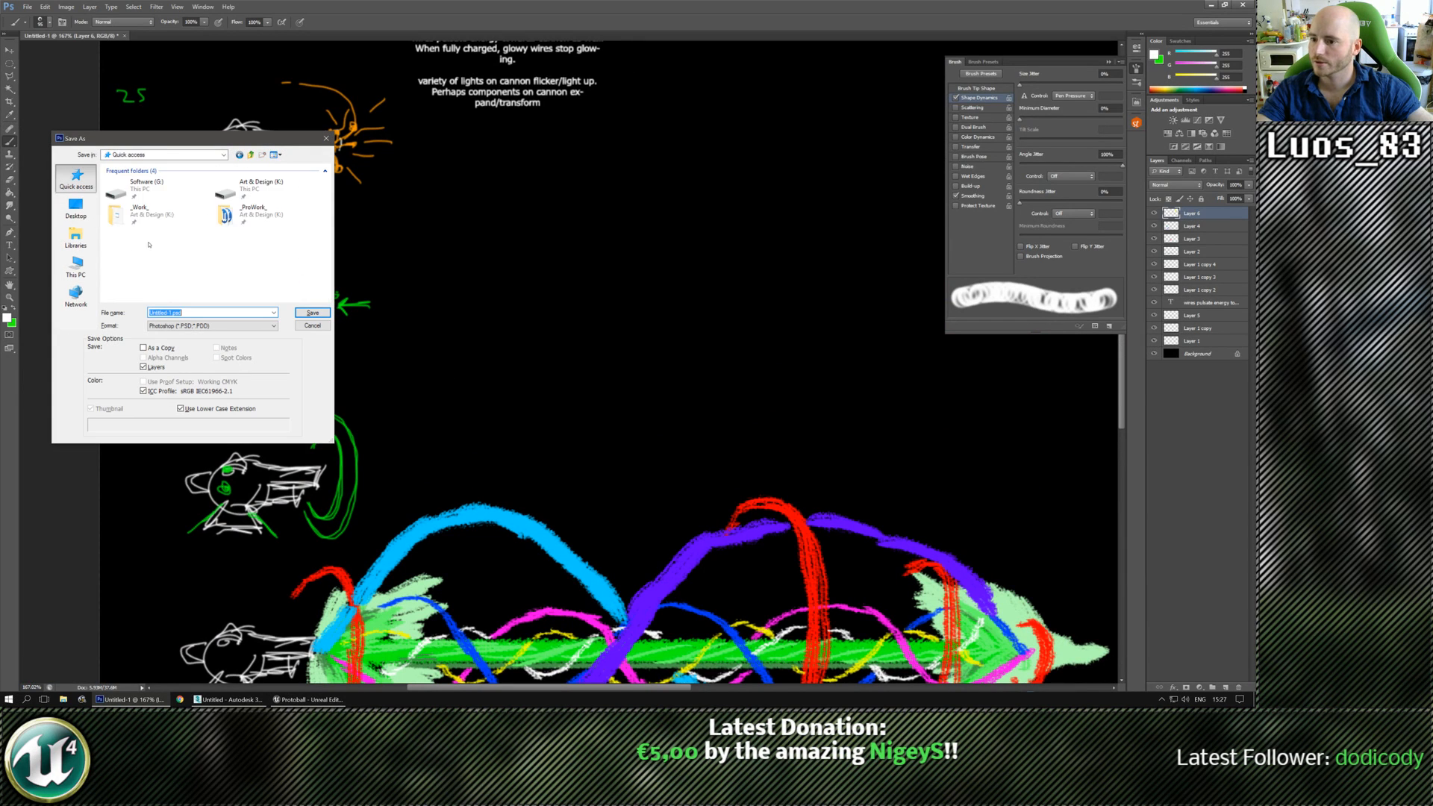
{"action": "double_click", "coordinate": [237, 211]}
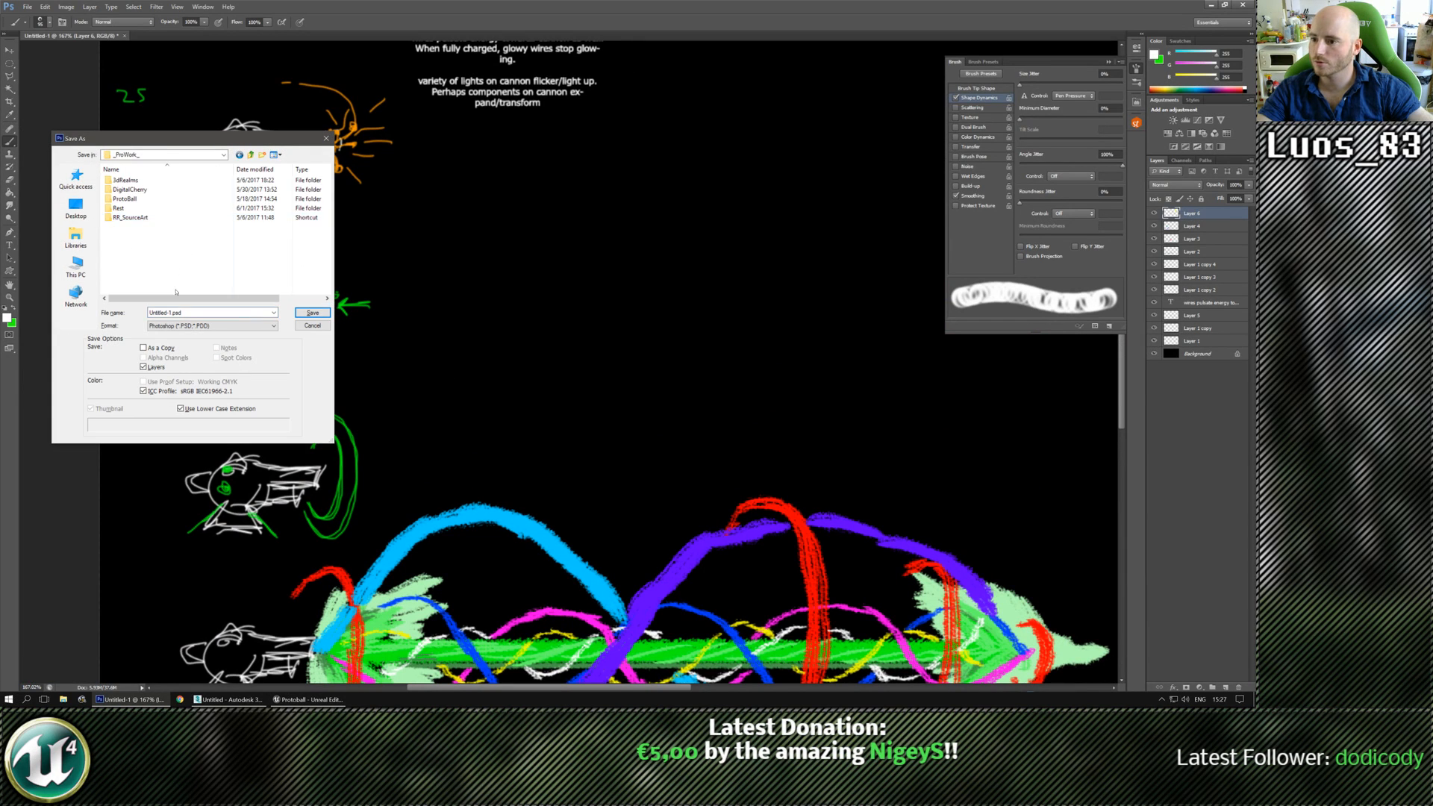
{"action": "left_click", "coordinate": [251, 155]}
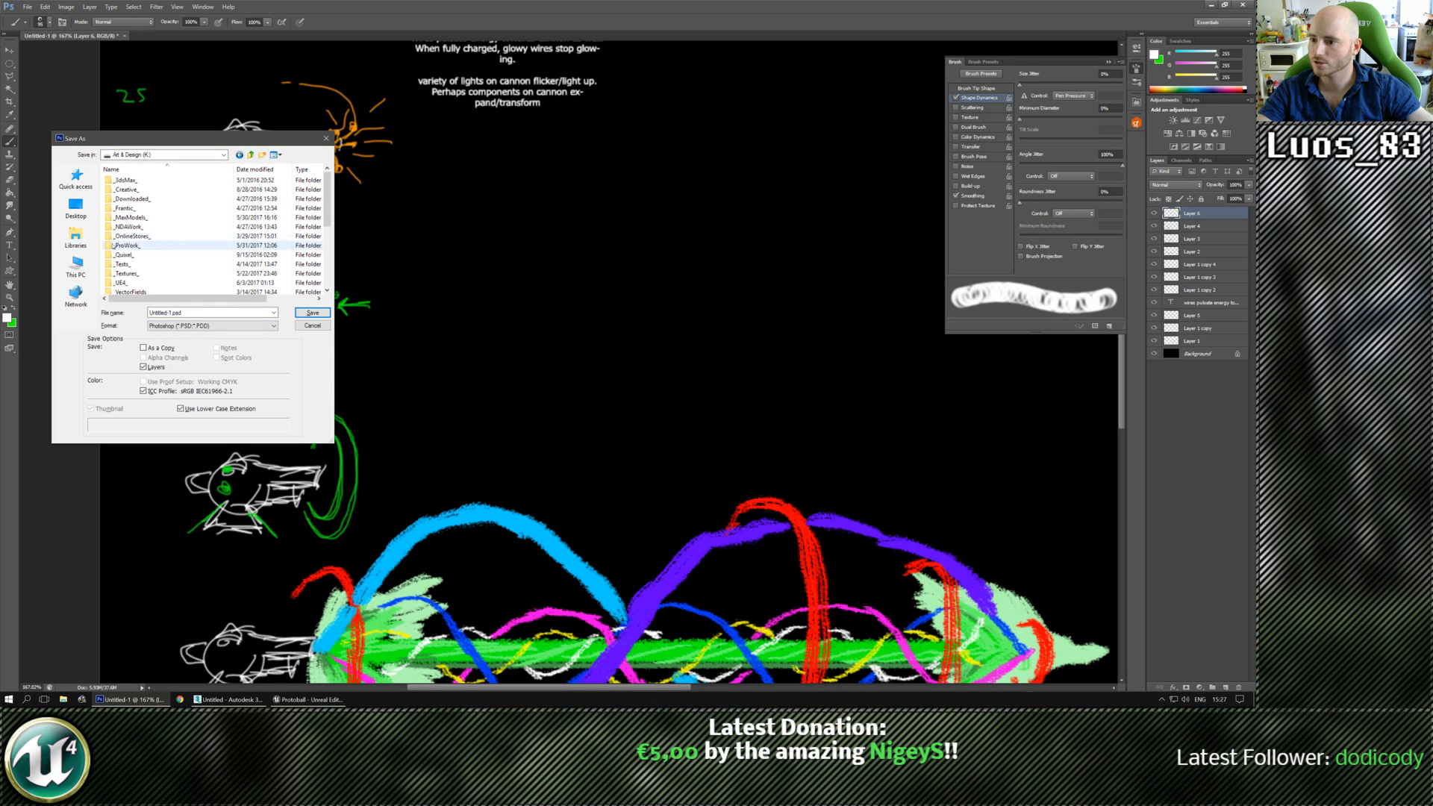
{"action": "scroll", "coordinate": [138, 233], "scroll_direction": "down", "scroll_amount": 5}
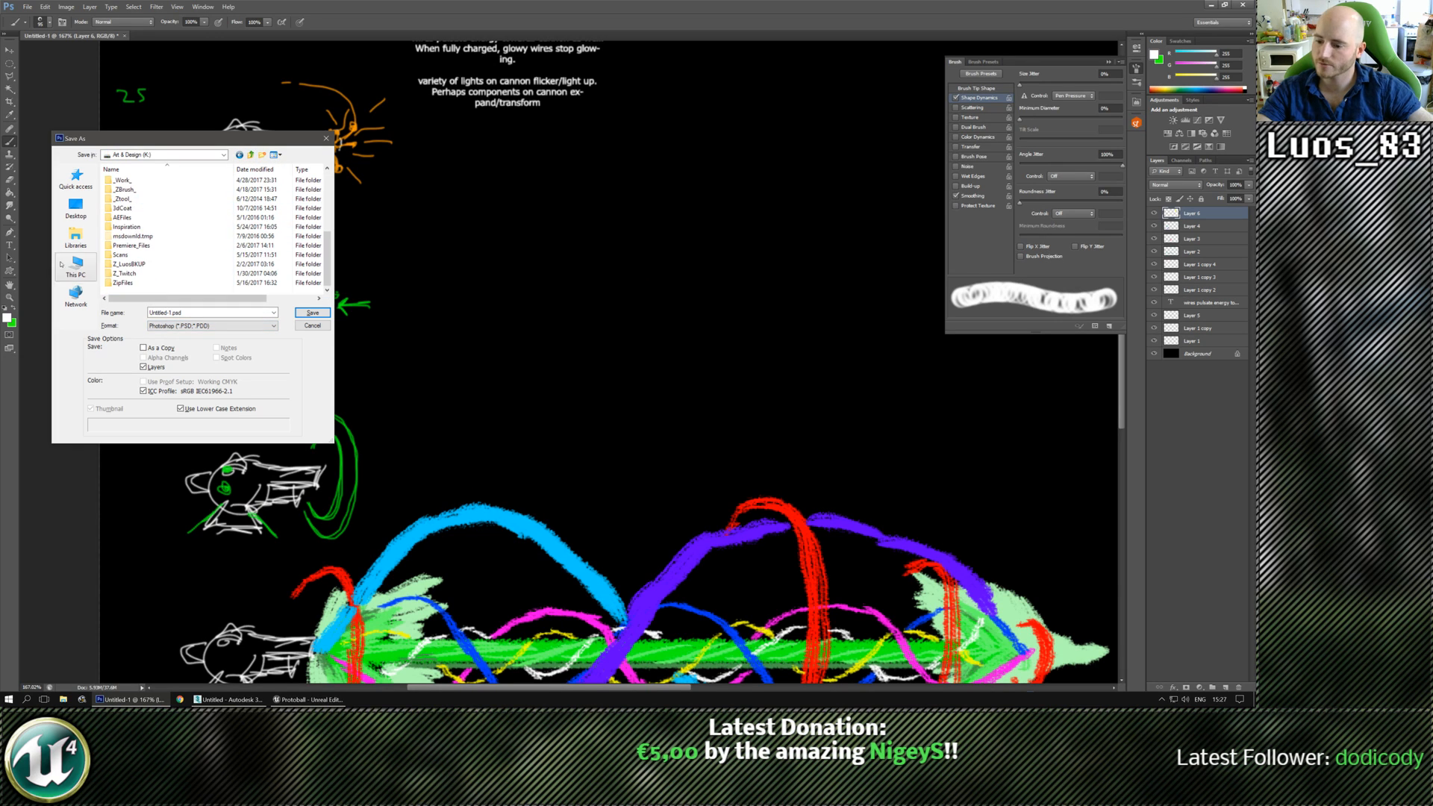
Switch to File Explorer and create a folder named VFXConceptArt on the Art & Design (K:) drive.
{"action": "left_click", "coordinate": [64, 699]}
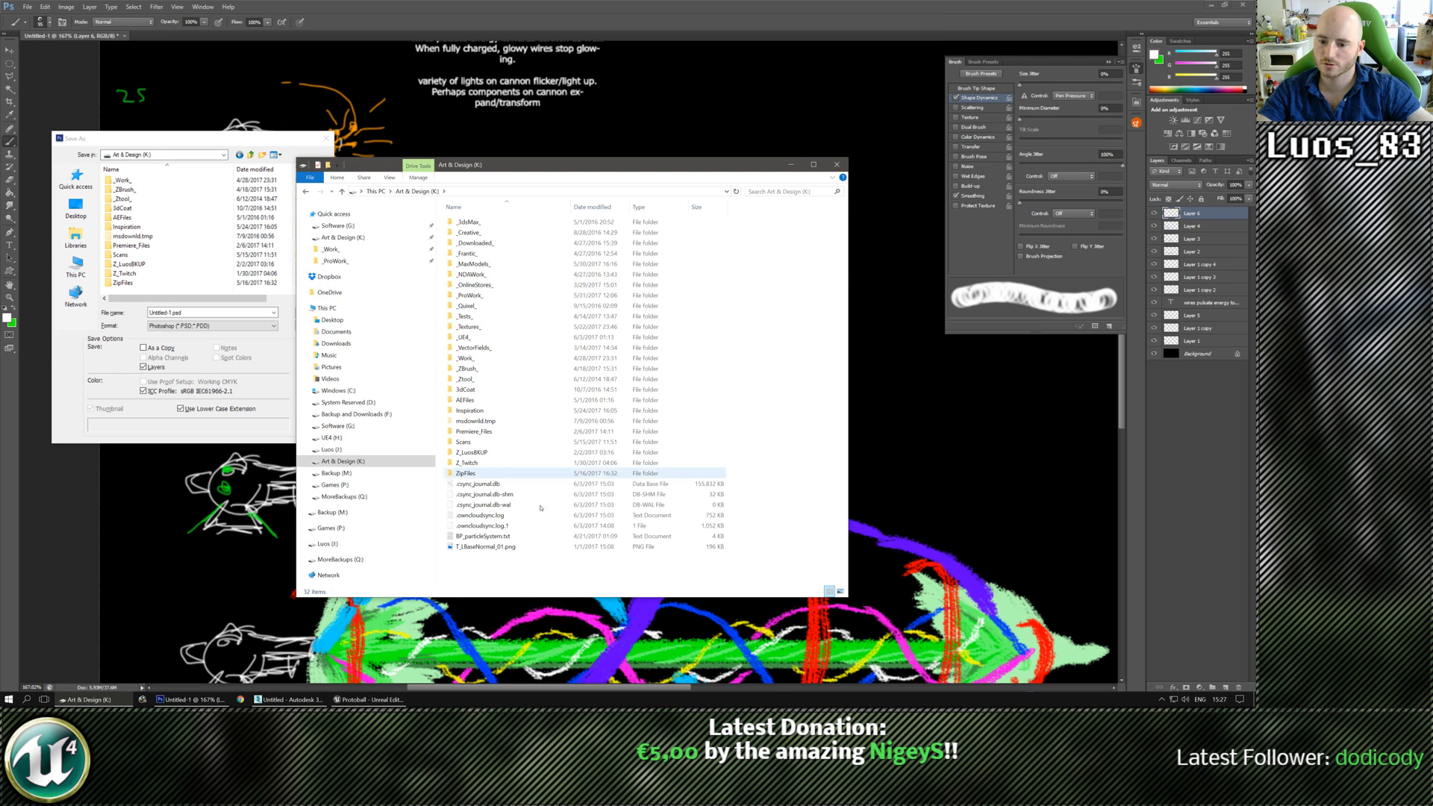
{"action": "right_click", "coordinate": [499, 353]}
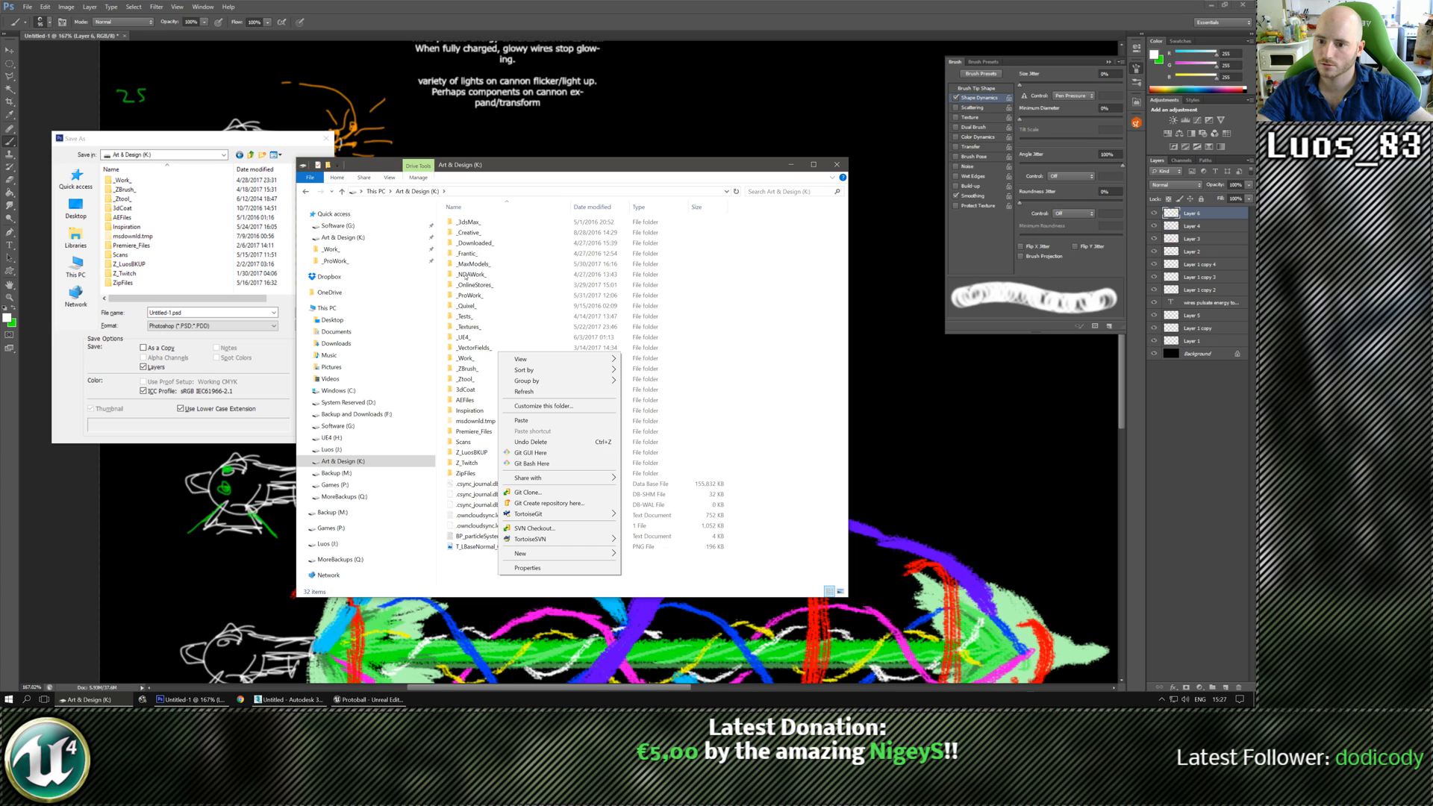
{"action": "mouse_move", "coordinate": [560, 553]}
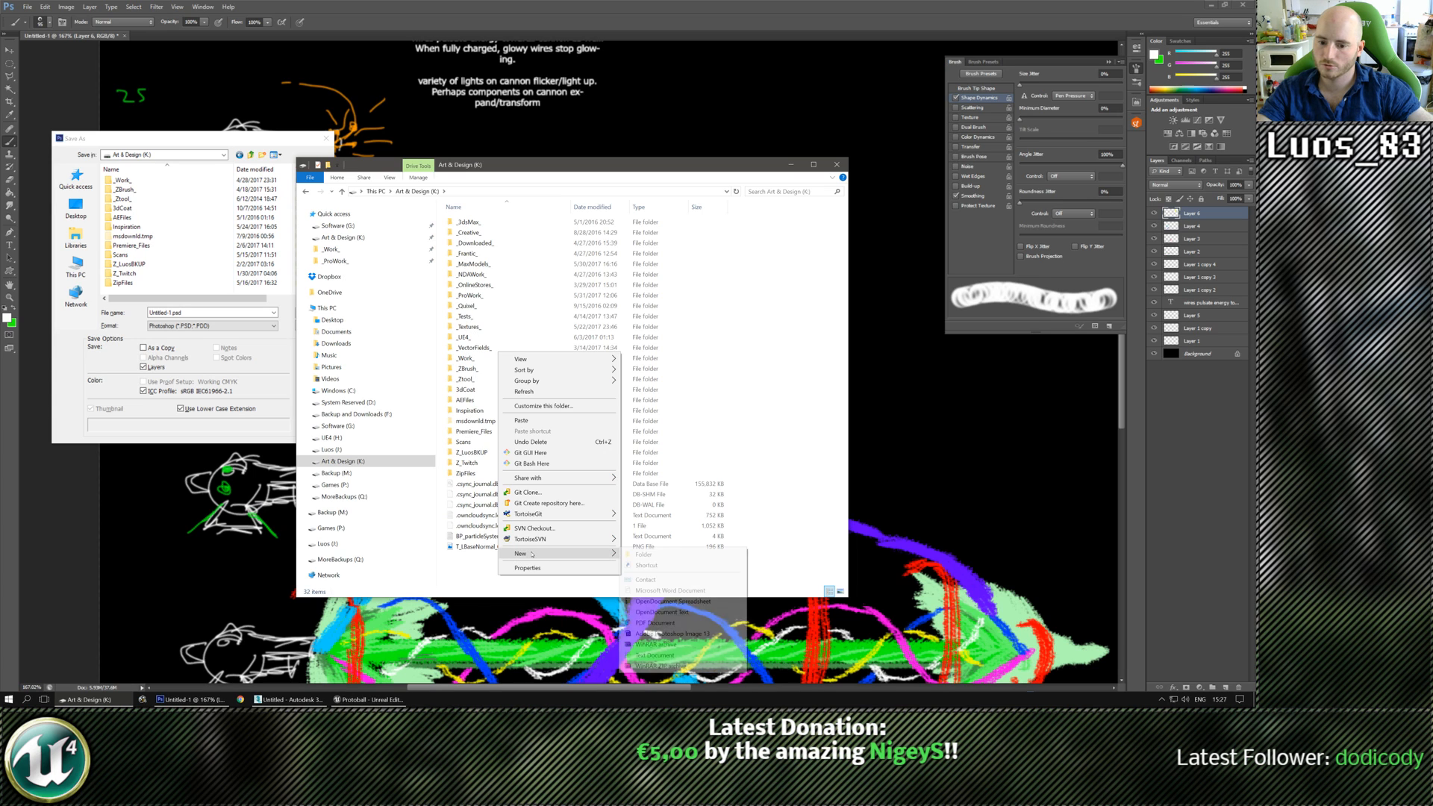
{"action": "left_click", "coordinate": [639, 554]}
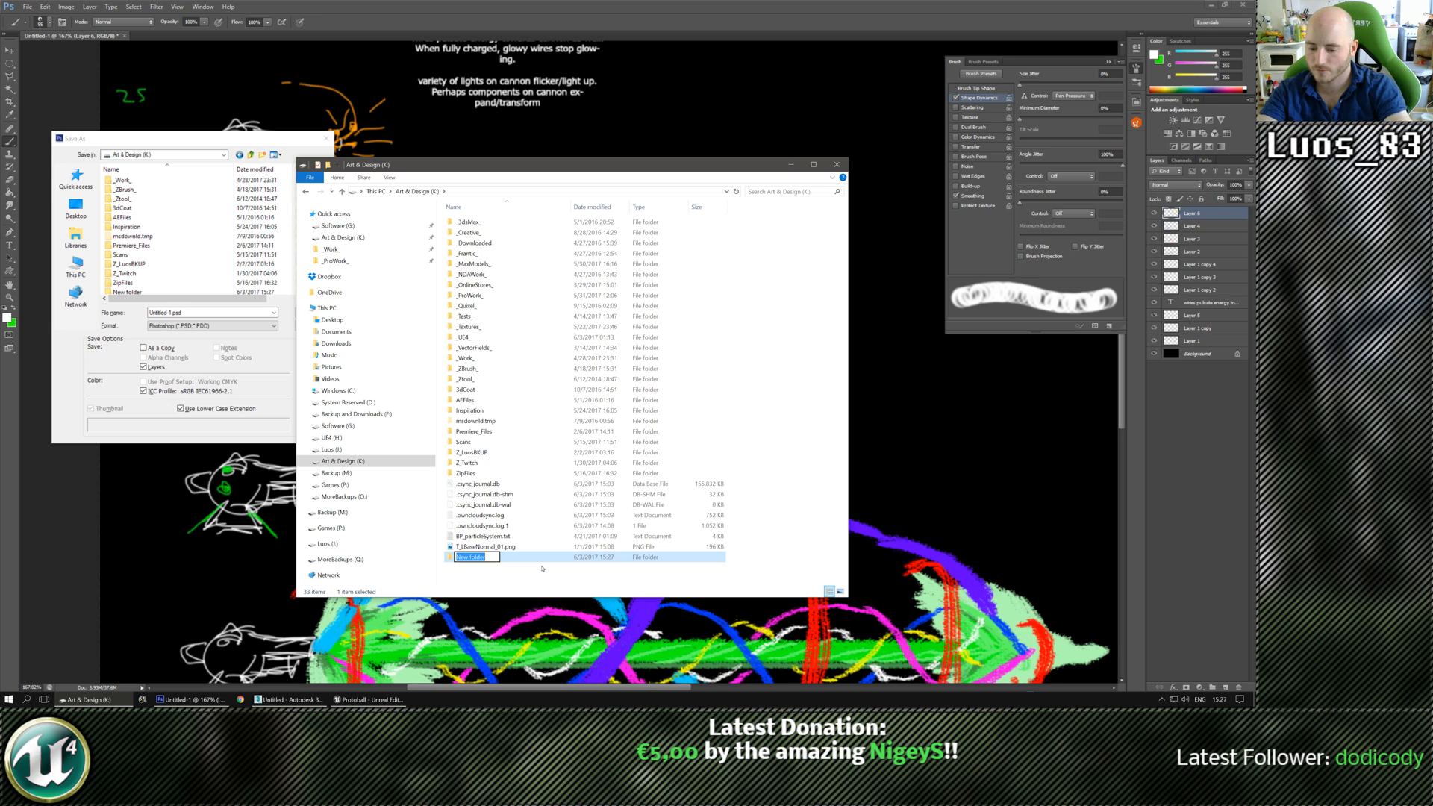
{"action": "type", "text": "ConceptArt"}
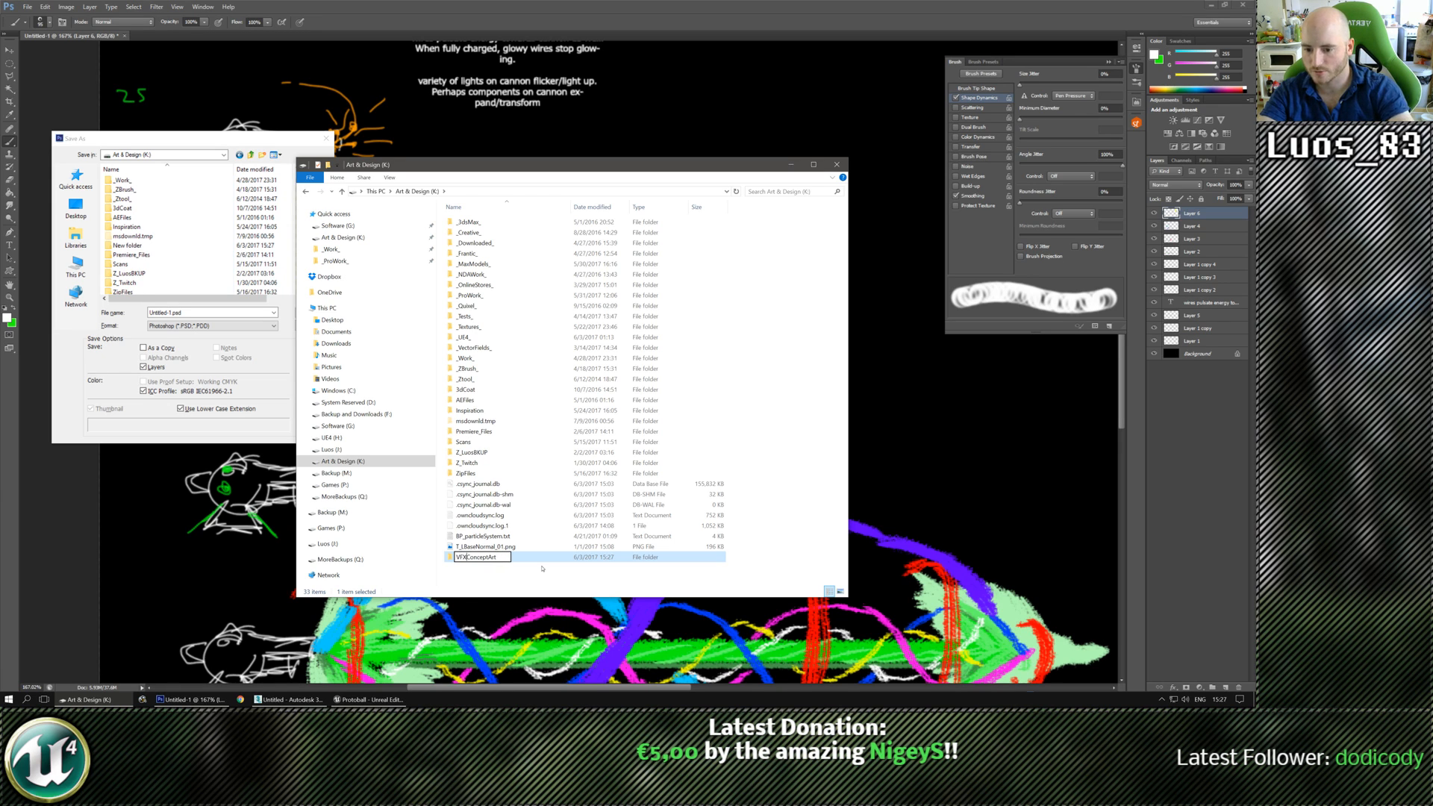
{"action": "key", "text": "Return"}
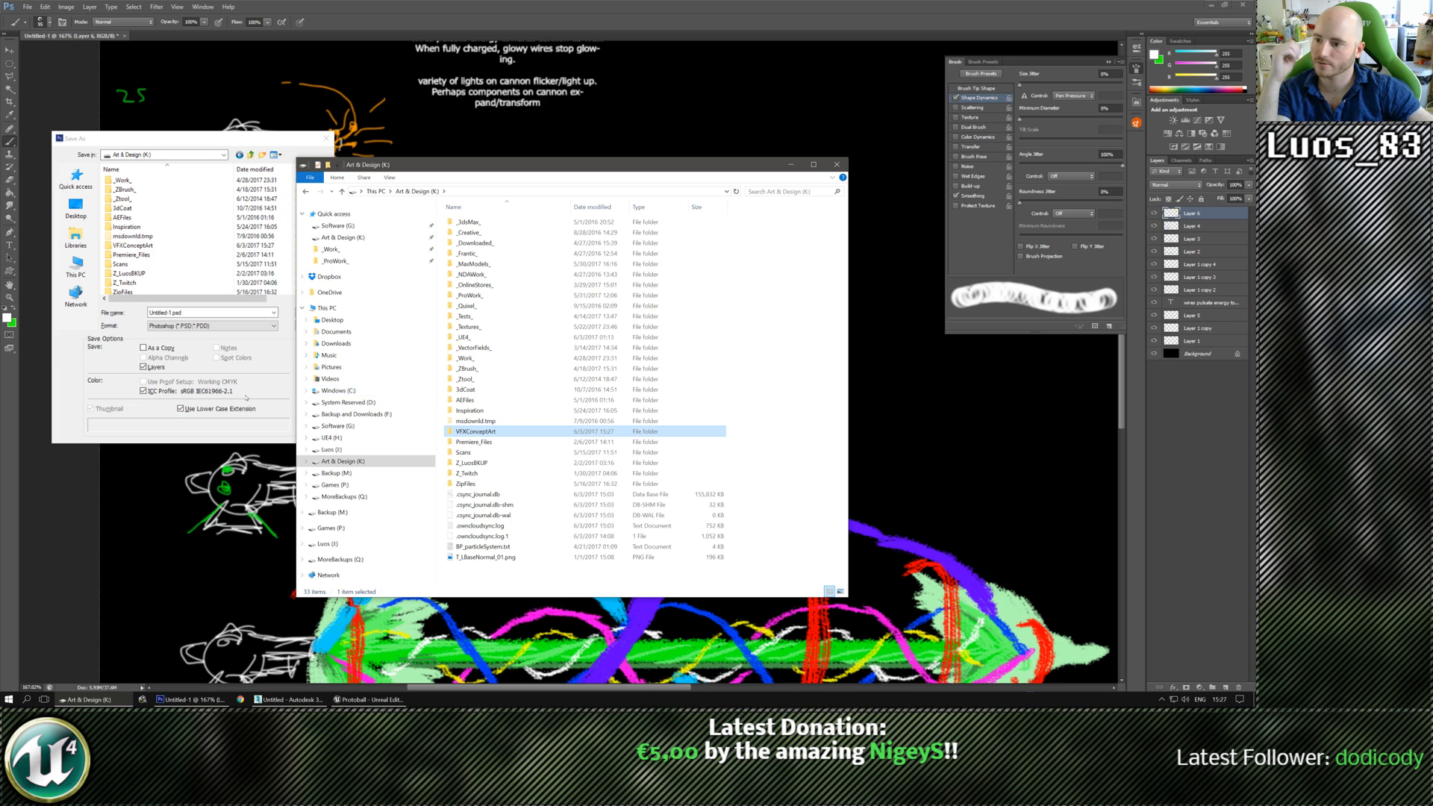
Save the storyboard in the VFXConceptArt folder under the file name MassivePulseLaser.
{"action": "double_click", "coordinate": [133, 245]}
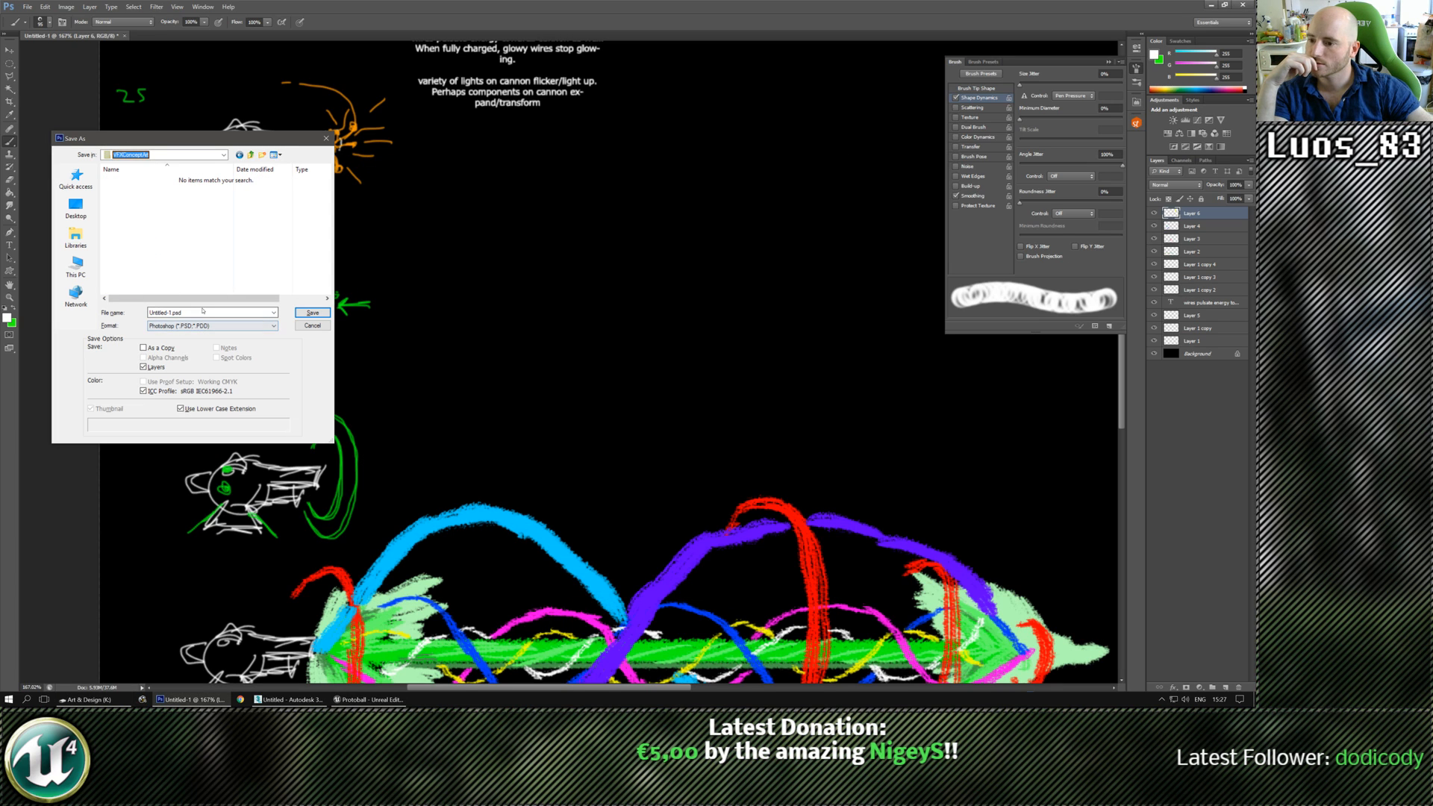
{"action": "left_click", "coordinate": [199, 312]}
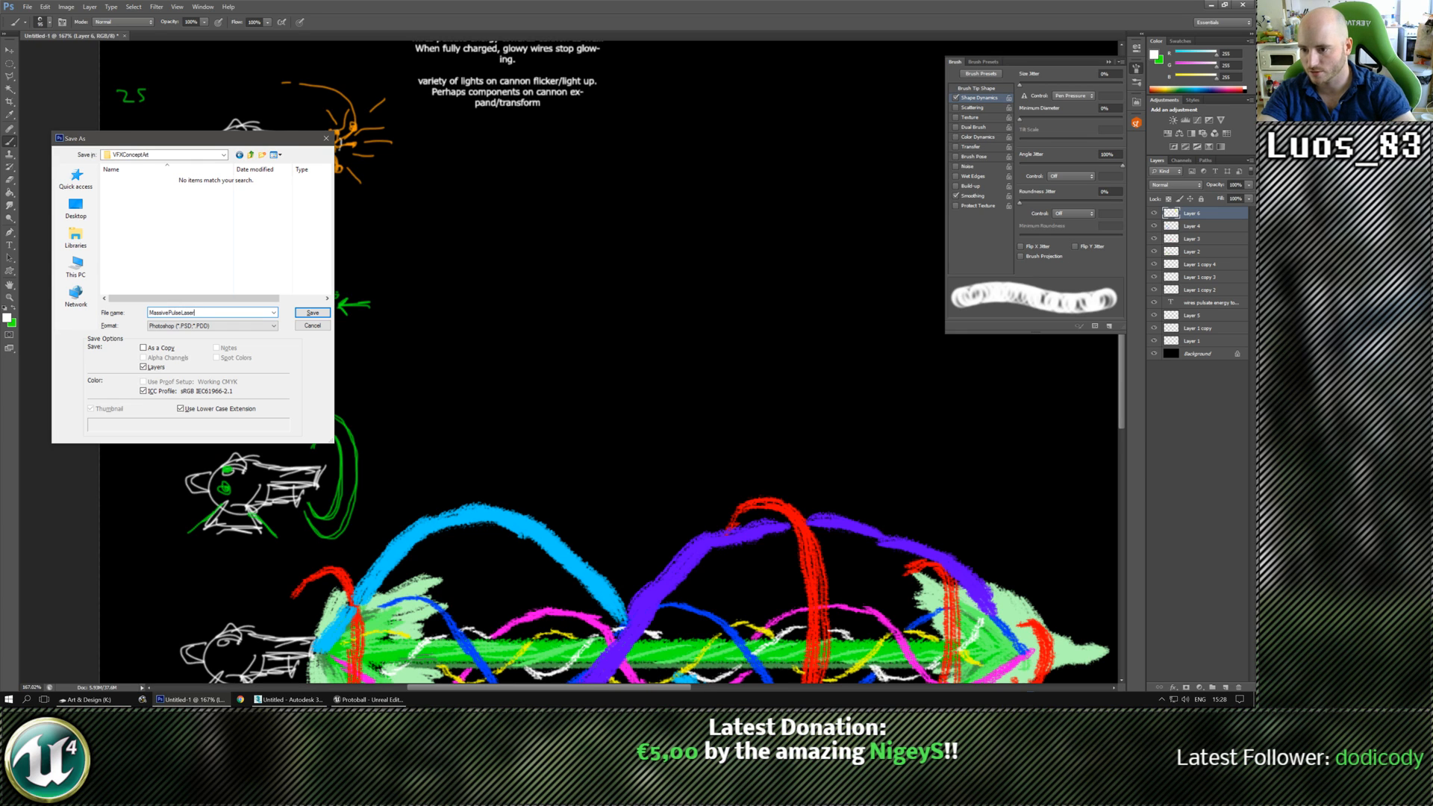
{"action": "key", "text": "Return"}
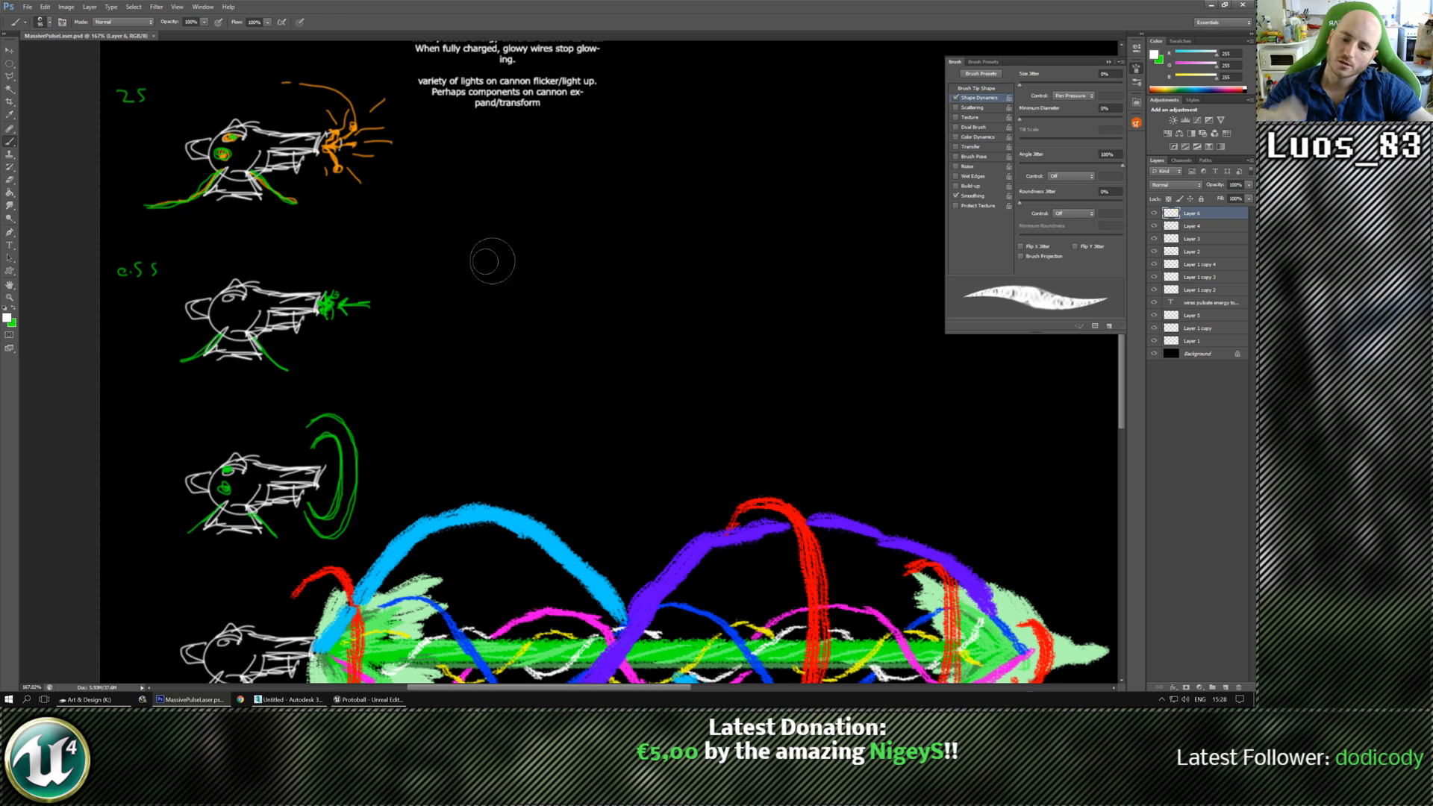
Switch to the browser, show image results for "massive pulse cannon", and open the grey tracked cannon vehicle in a new tab.
{"action": "mouse_move", "coordinate": [544, 591]}
{"action": "left_mouse_down"}
{"action": "mouse_move", "coordinate": [575, 370]}
{"action": "mouse_move", "coordinate": [522, 403]}
{"action": "mouse_move", "coordinate": [506, 457]}
{"action": "left_mouse_up"}
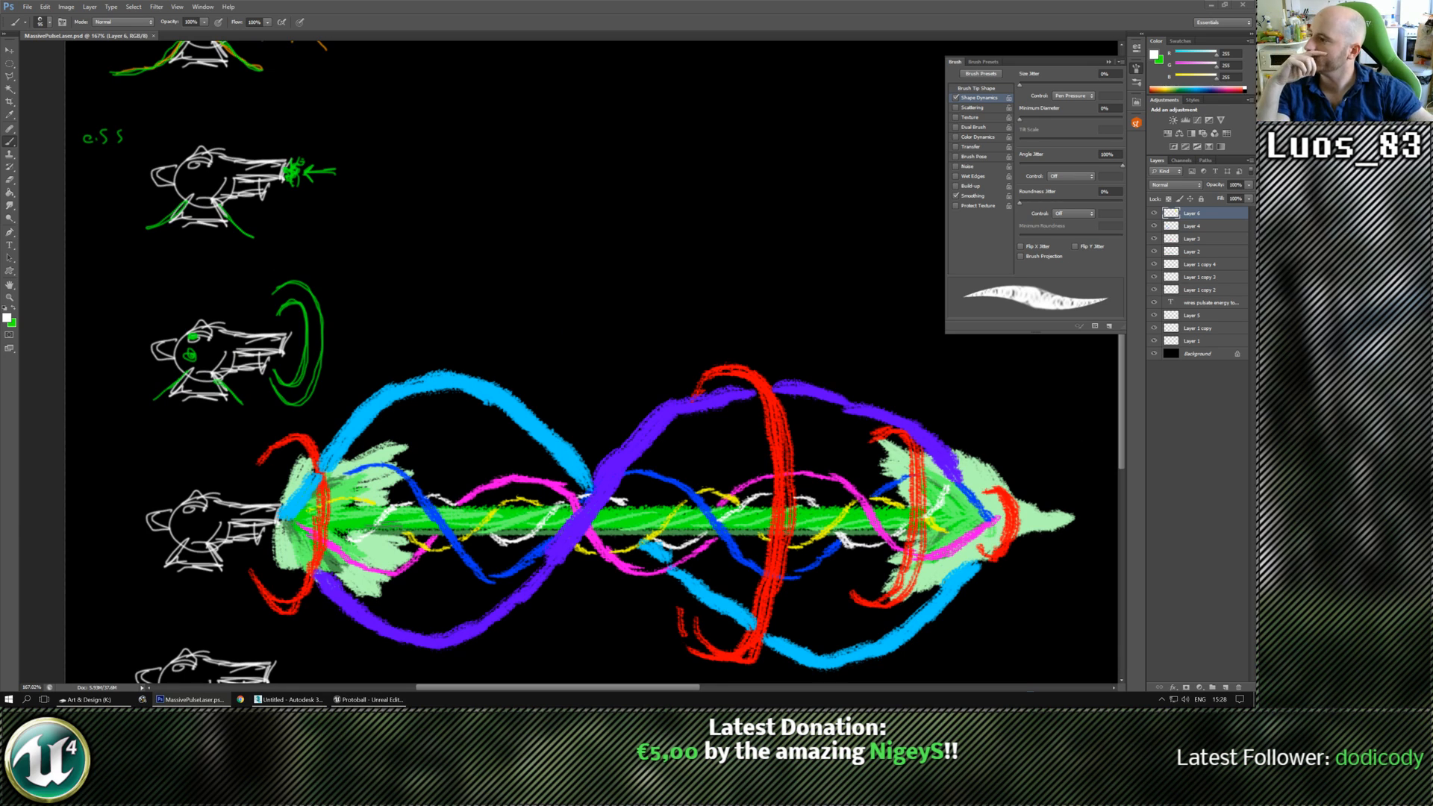
{"action": "left_click_drag", "start_coordinate": [2, 246], "coordinate": [583, 148]}
{"action": "left_click", "coordinate": [549, 223]}
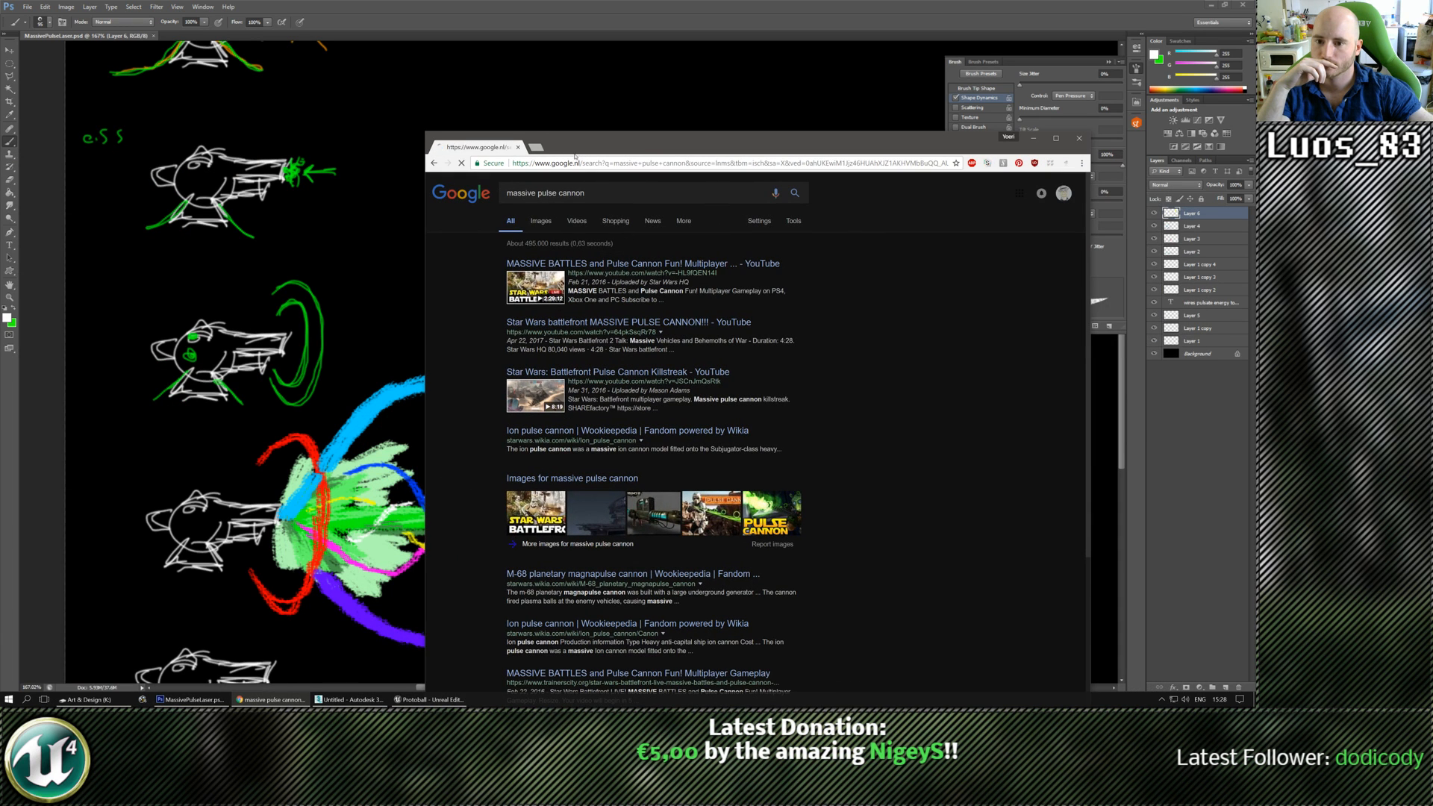
{"action": "double_click", "coordinate": [579, 141]}
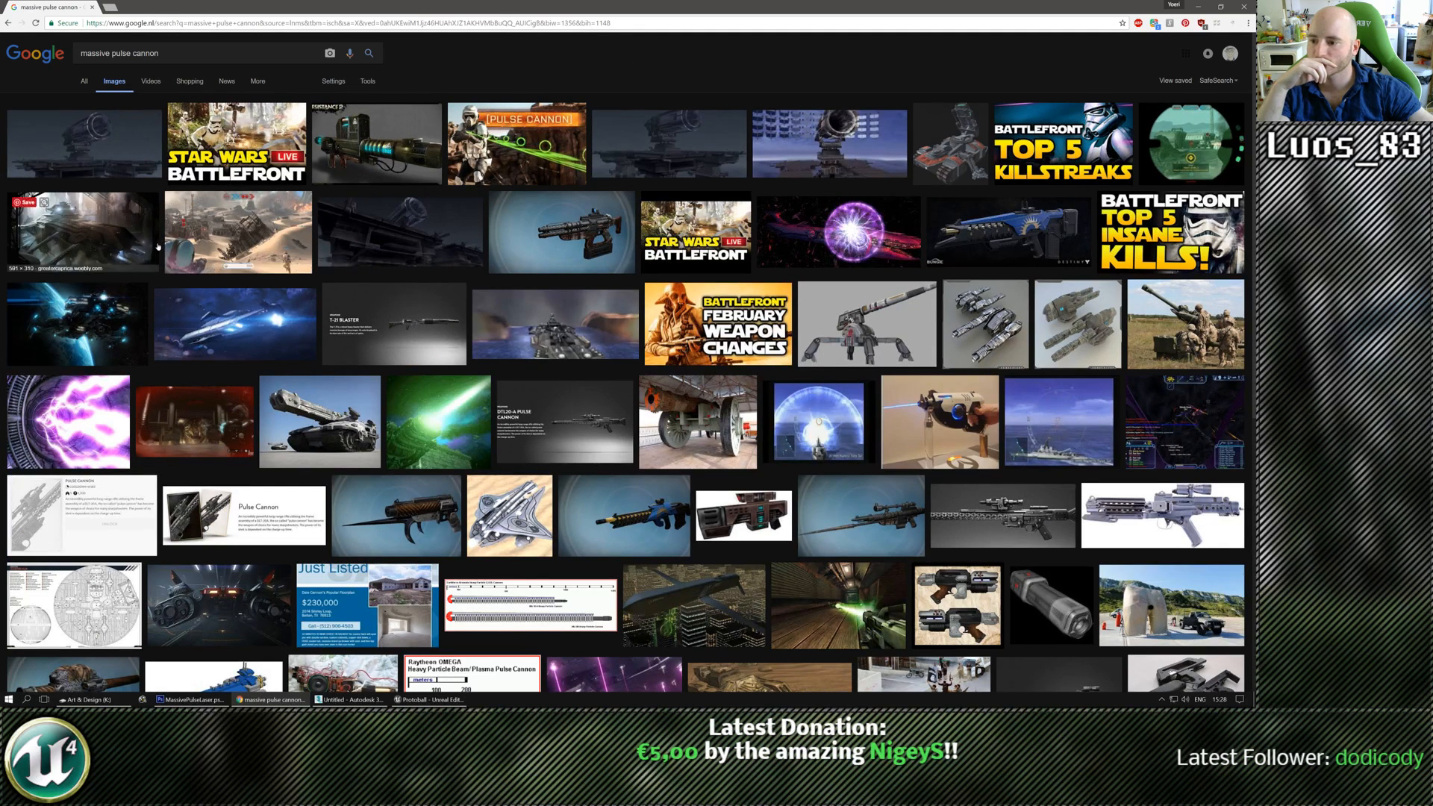
{"action": "left_click", "coordinate": [302, 411]}
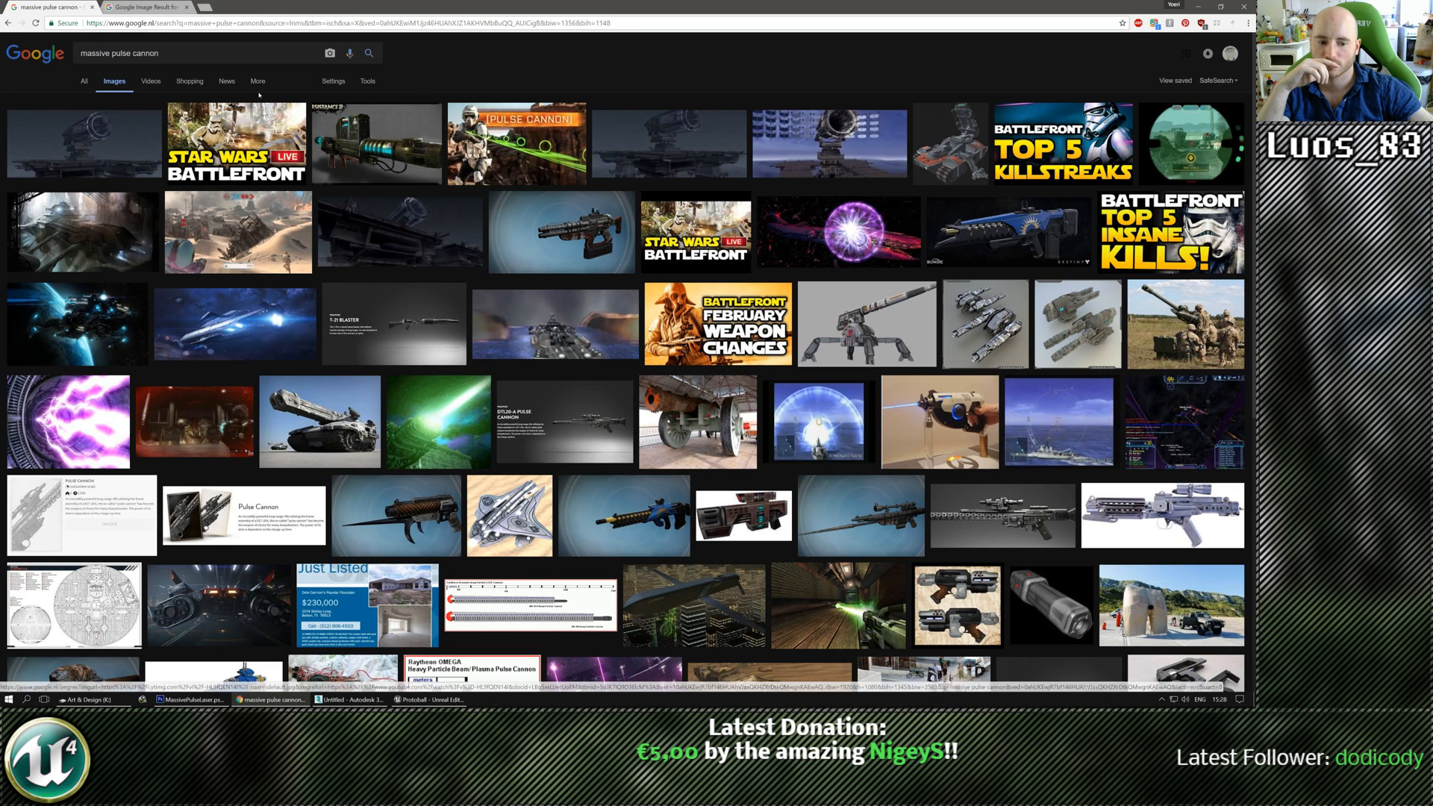
Restrict the "massive pulse cannon" image results to the Large size.
{"action": "left_click", "coordinate": [332, 81]}
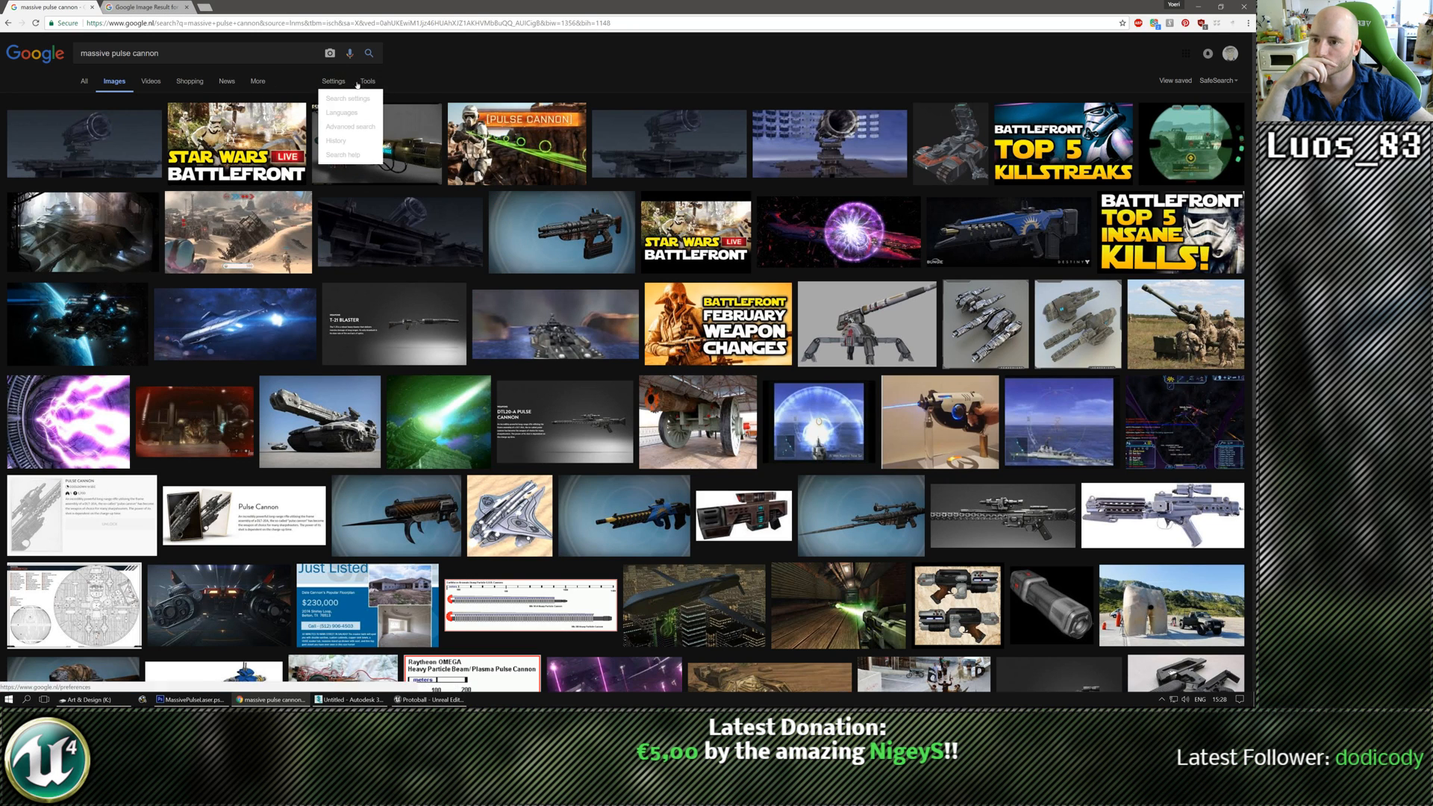
{"action": "left_click", "coordinate": [367, 80]}
{"action": "left_click", "coordinate": [95, 101]}
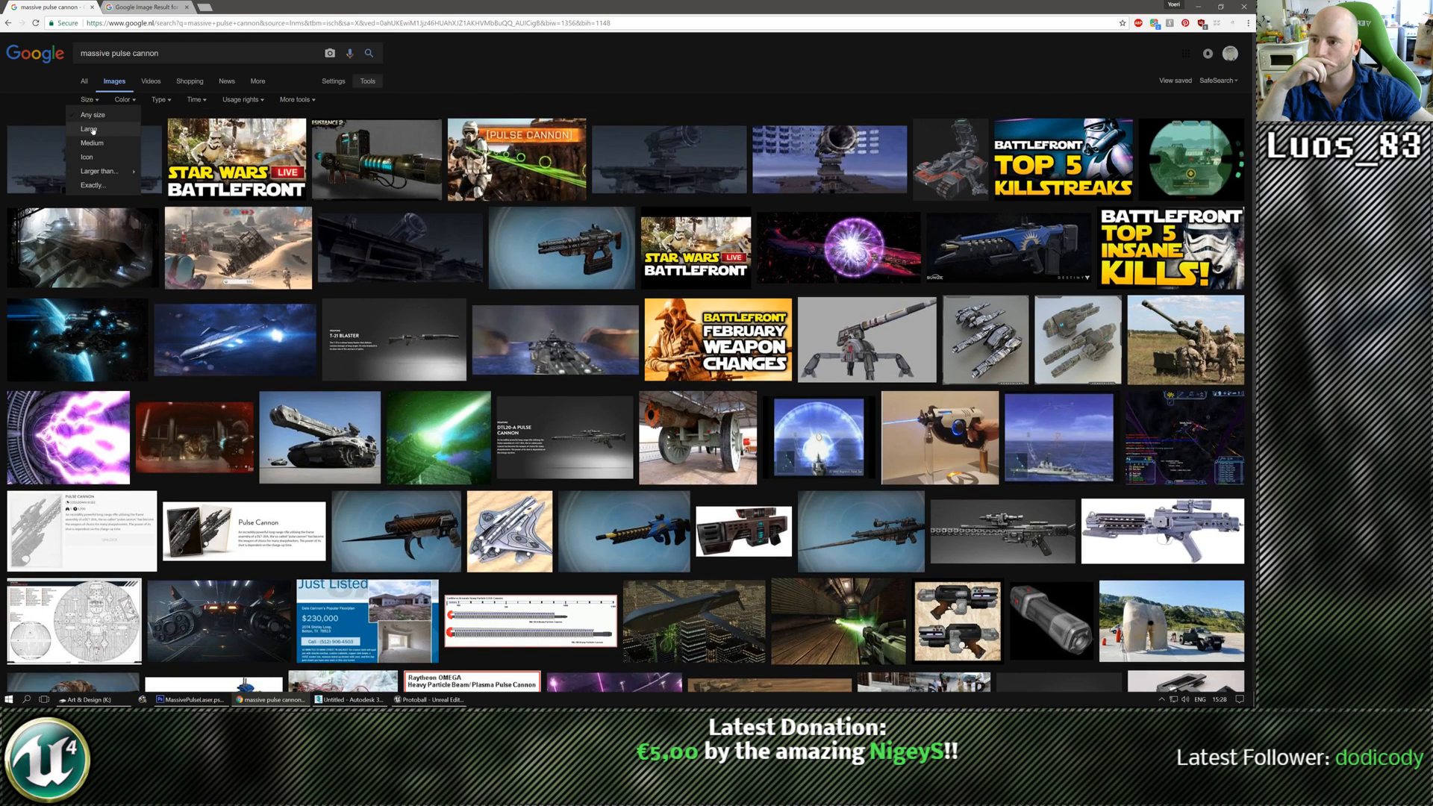
{"action": "left_click", "coordinate": [97, 130]}
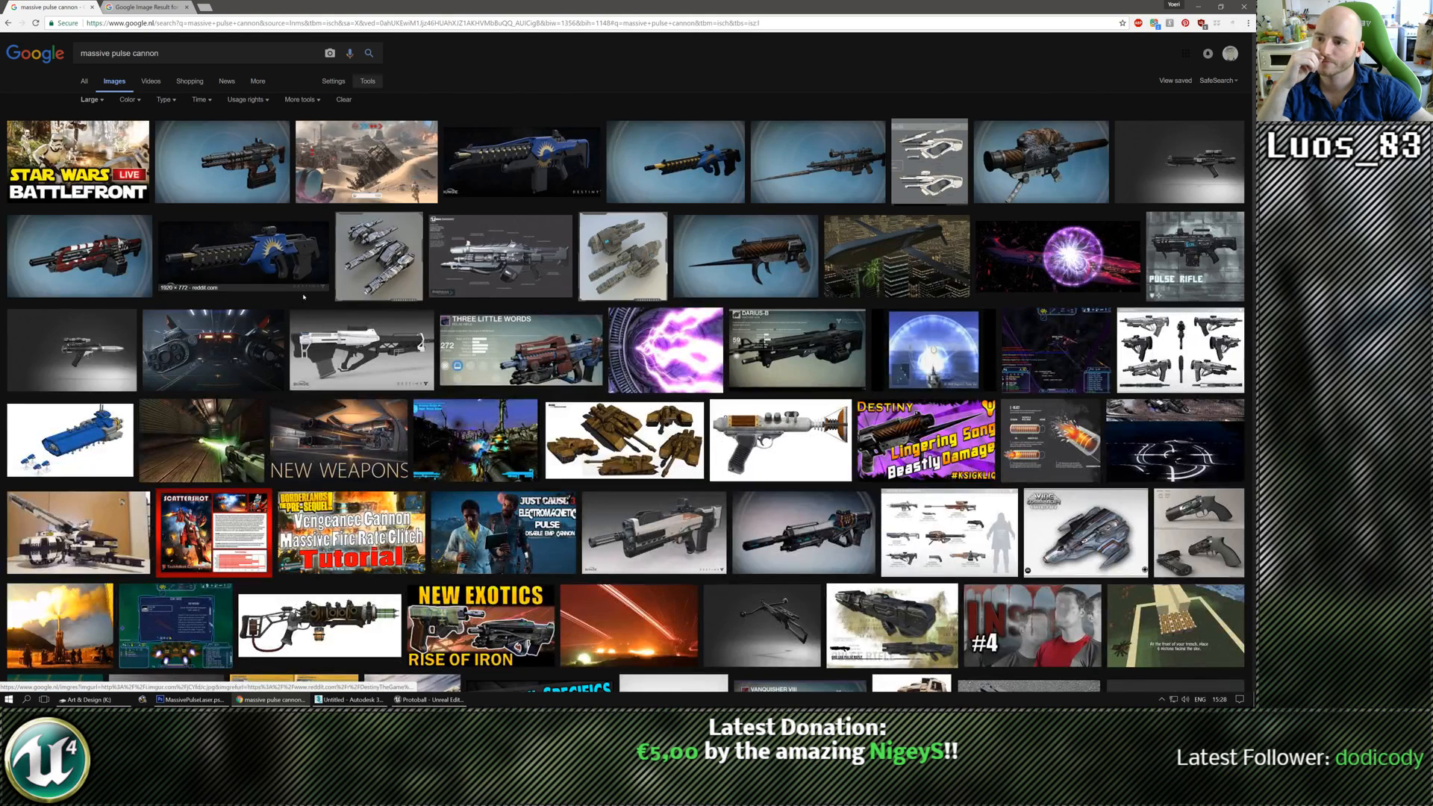
Look through the large image results and open the Hyperion cruiser sheet and the blue-and-gold plasma rifle in new tabs.
{"action": "scroll", "coordinate": [533, 256], "scroll_direction": "down", "scroll_amount": 1}
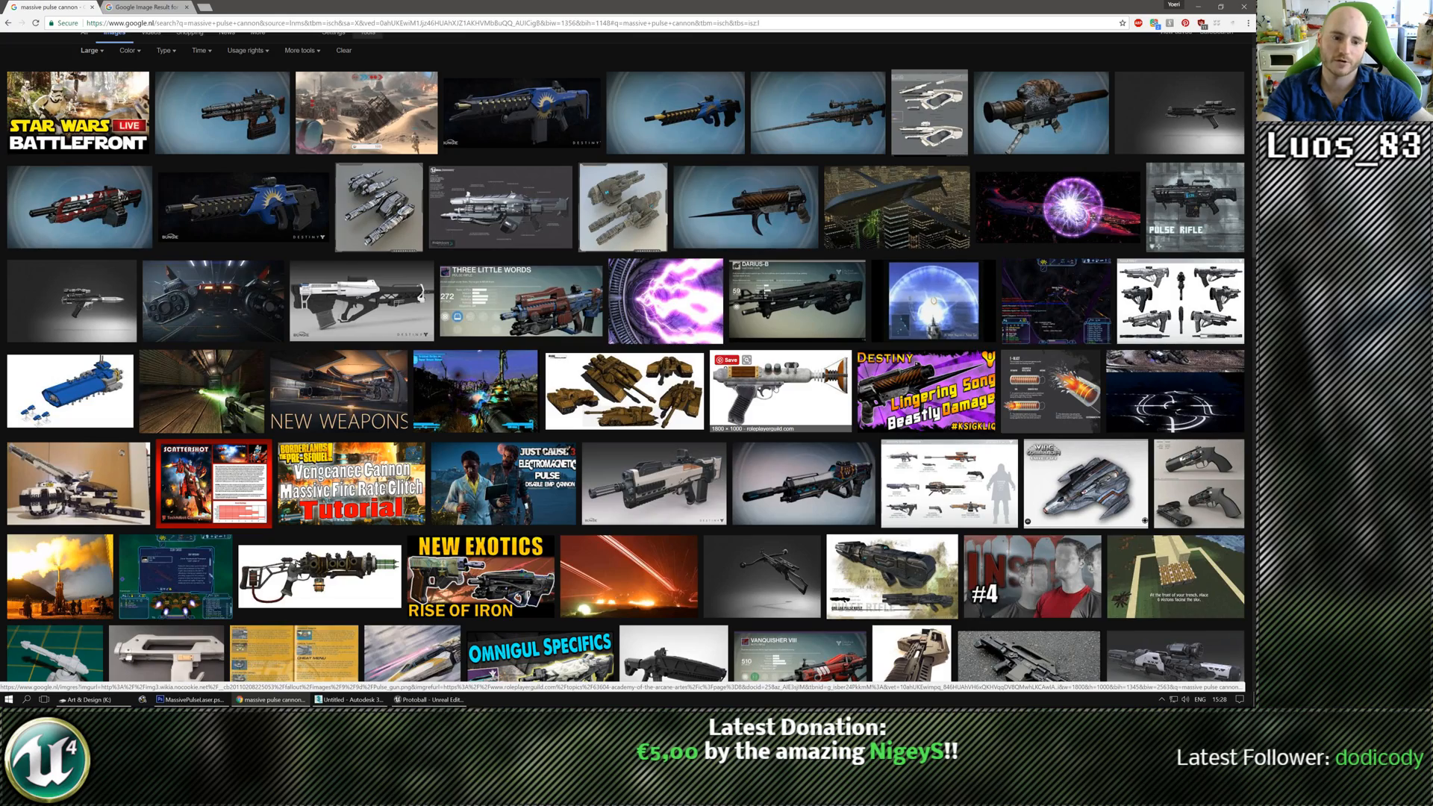
{"action": "scroll", "coordinate": [588, 329], "scroll_direction": "down", "scroll_amount": 2}
{"action": "scroll", "coordinate": [587, 329], "scroll_direction": "down", "scroll_amount": 1}
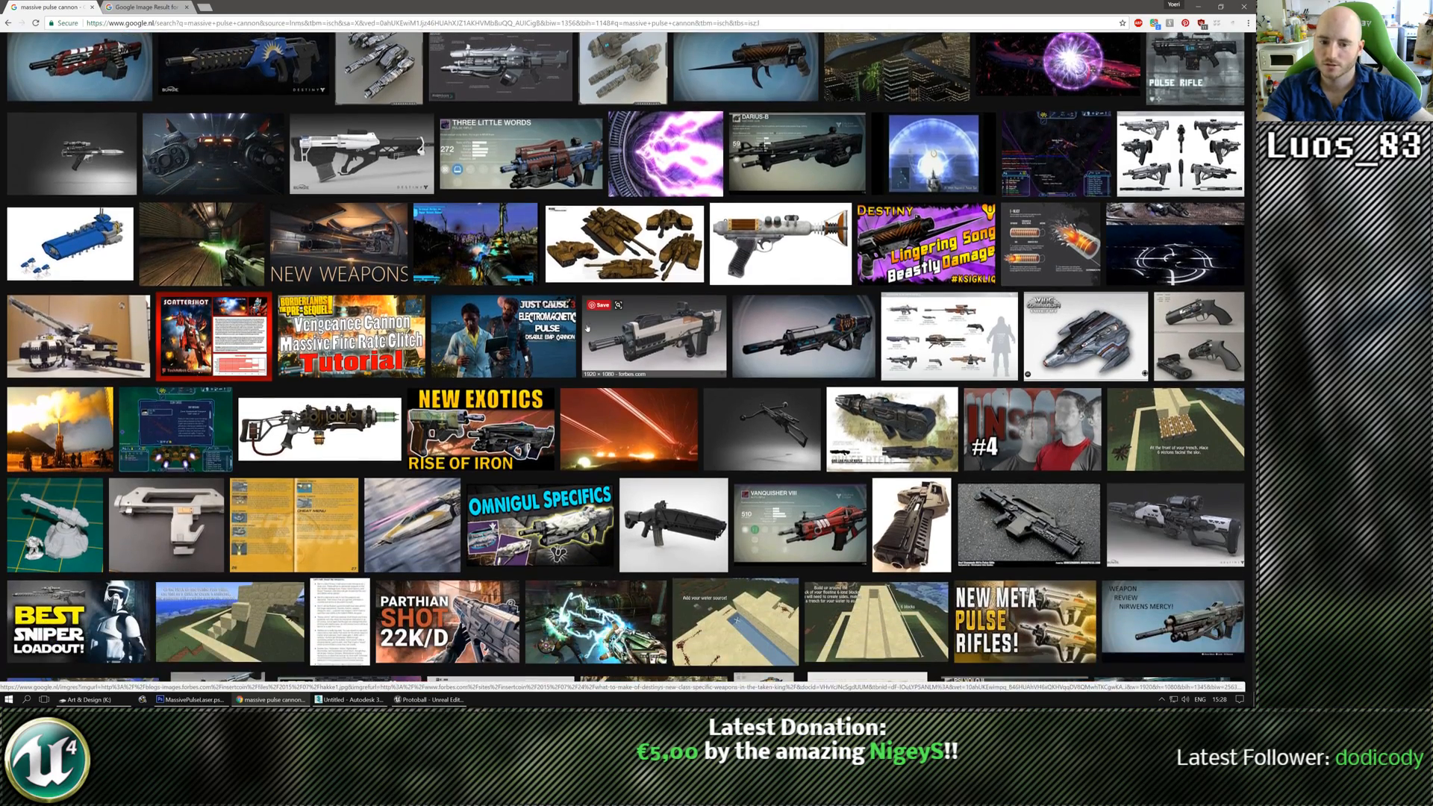
{"action": "scroll", "coordinate": [587, 328], "scroll_direction": "down", "scroll_amount": 1}
{"action": "scroll", "coordinate": [588, 328], "scroll_direction": "down", "scroll_amount": 2}
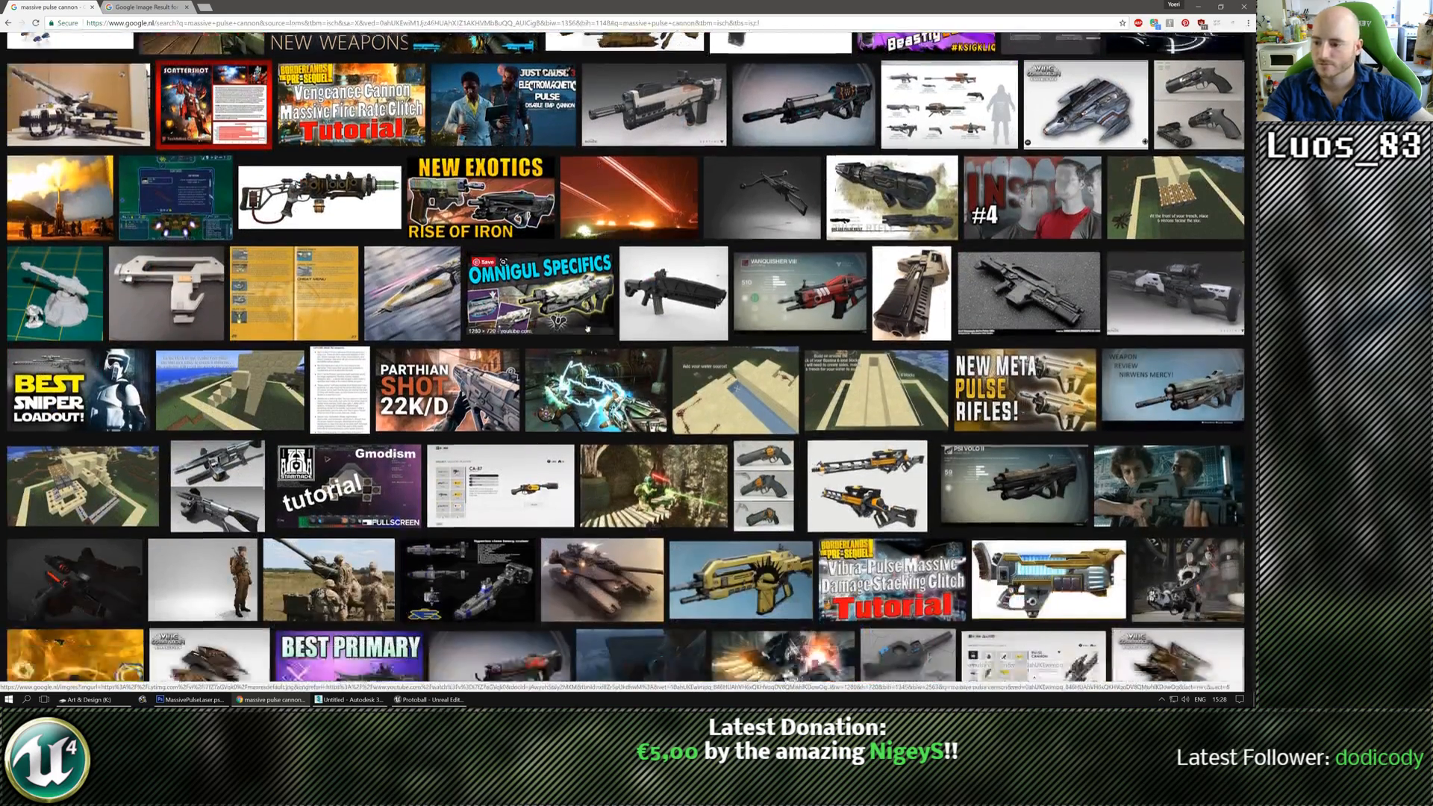
{"action": "scroll", "coordinate": [587, 329], "scroll_direction": "down", "scroll_amount": 2}
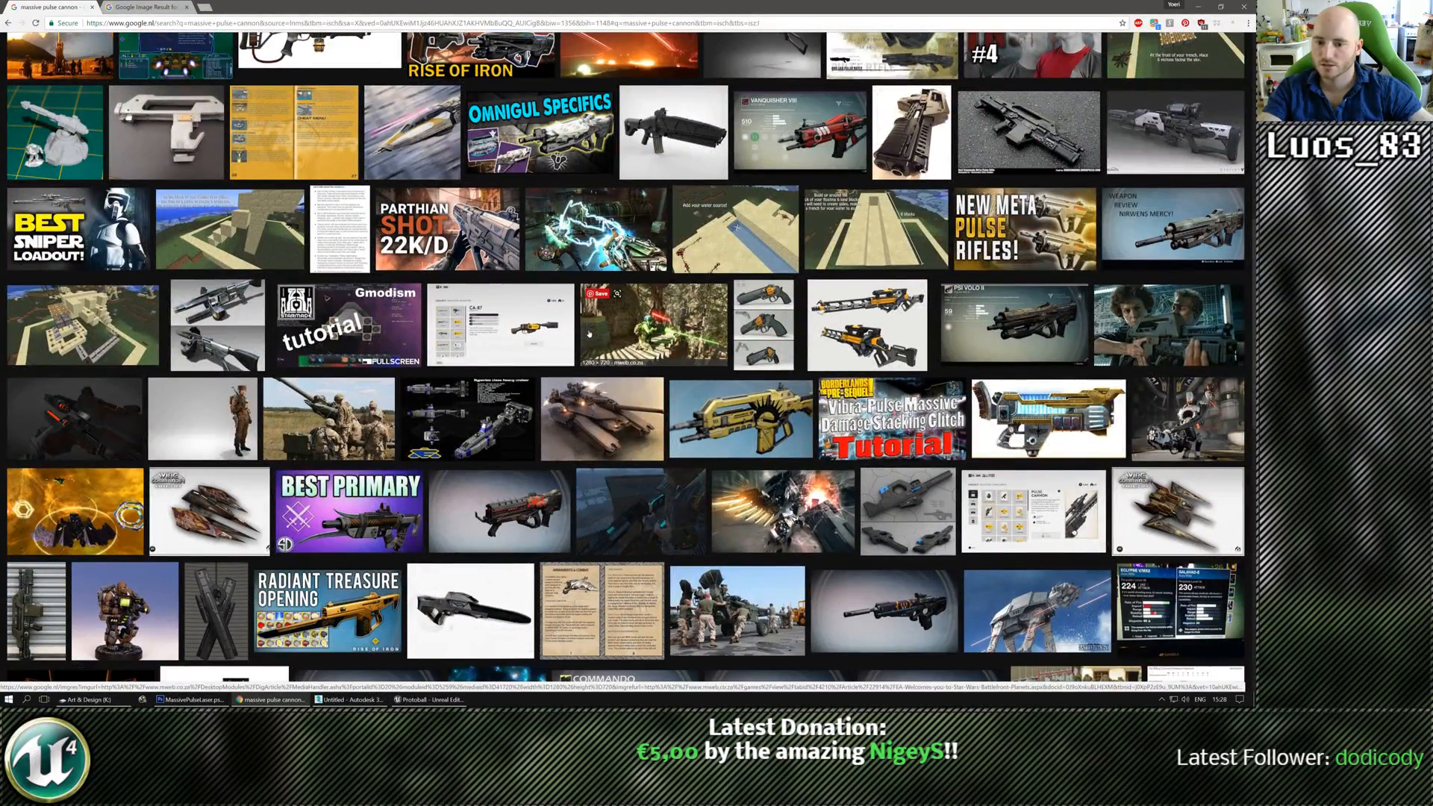
{"action": "middle_click", "coordinate": [485, 419]}
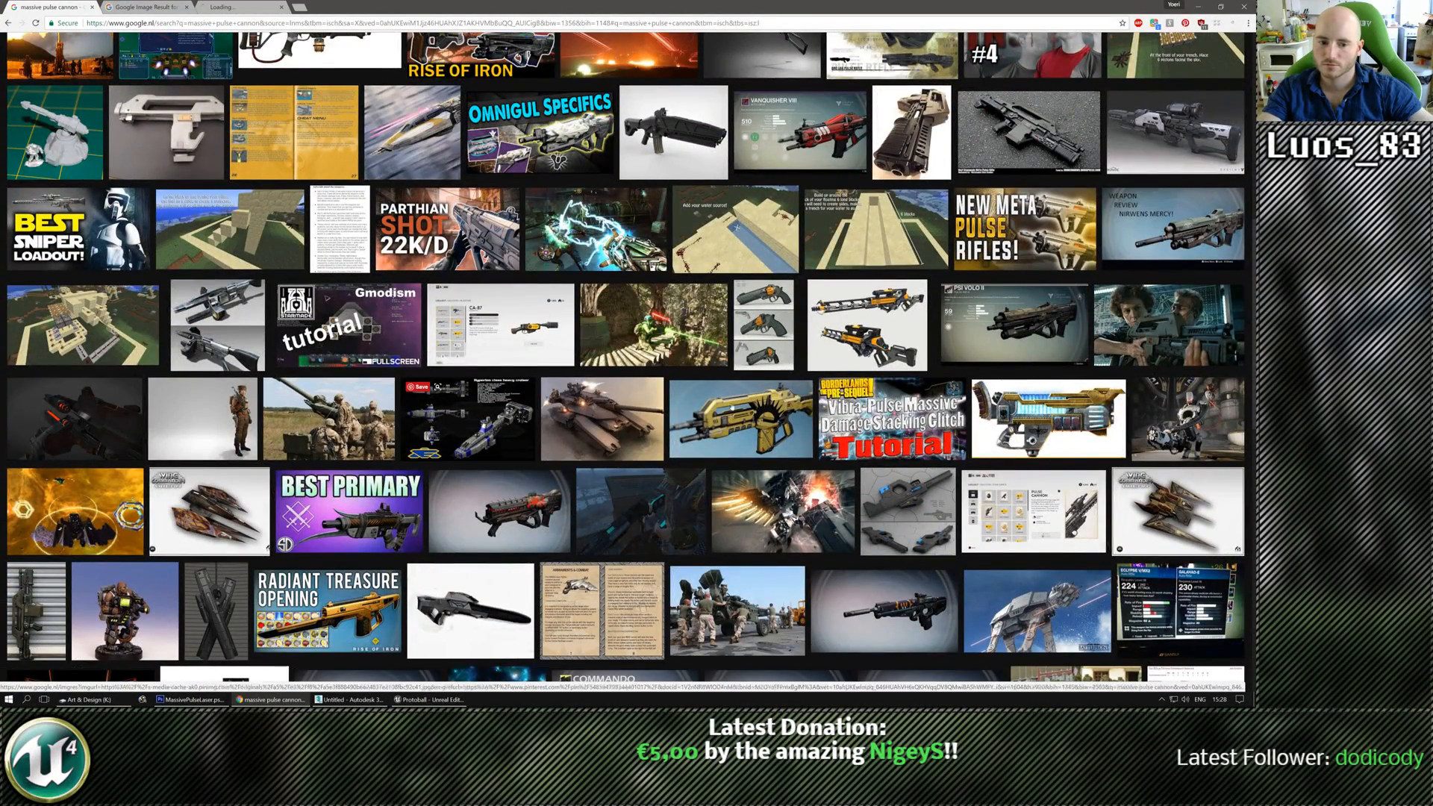
{"action": "middle_click", "coordinate": [1033, 418]}
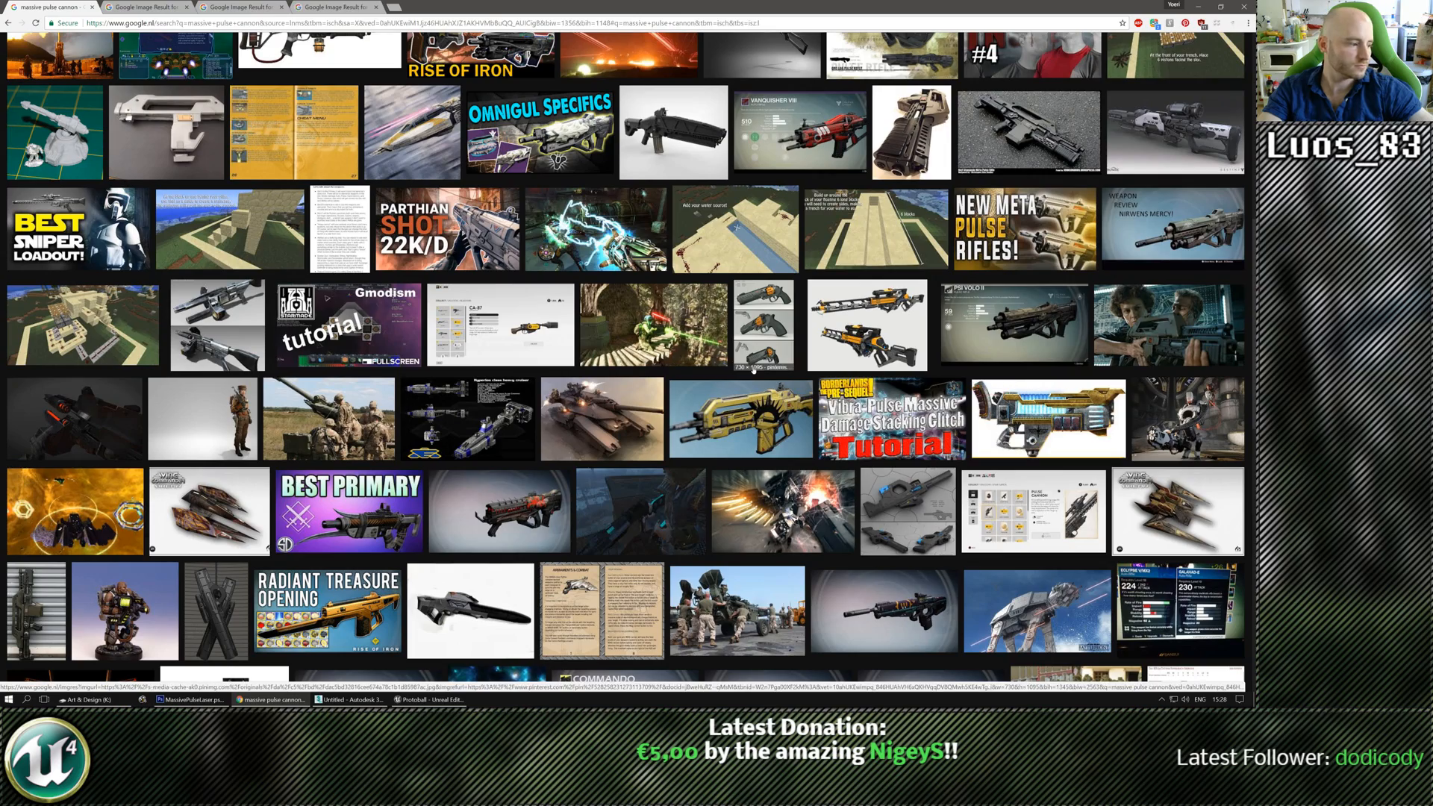
Look further through the image results and open the Crysis 2 weapon sheet and the dual railgun turret in new tabs.
{"action": "scroll", "coordinate": [640, 370], "scroll_direction": "down", "scroll_amount": 2}
{"action": "scroll", "coordinate": [640, 369], "scroll_direction": "down", "scroll_amount": 2}
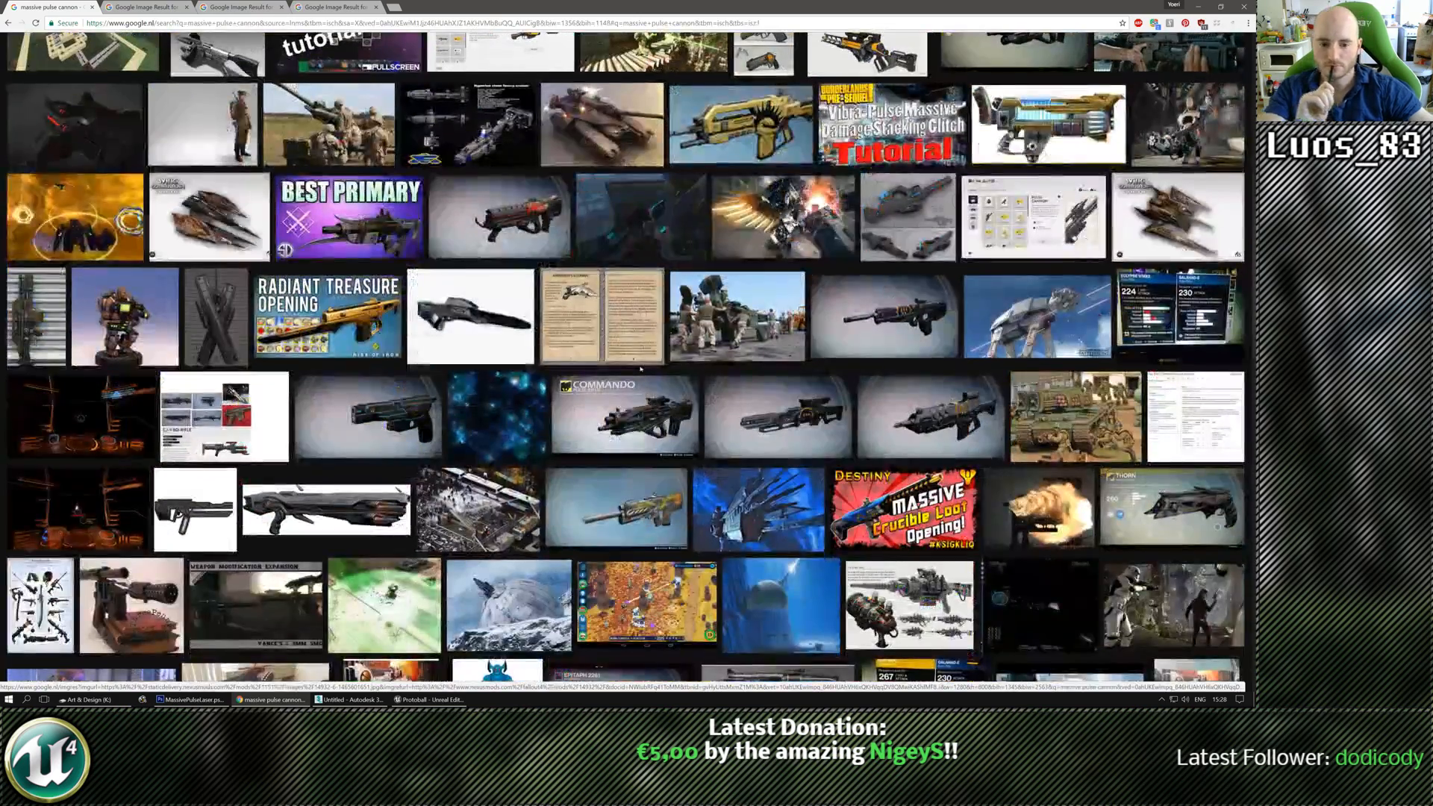
{"action": "scroll", "coordinate": [640, 370], "scroll_direction": "down", "scroll_amount": 2}
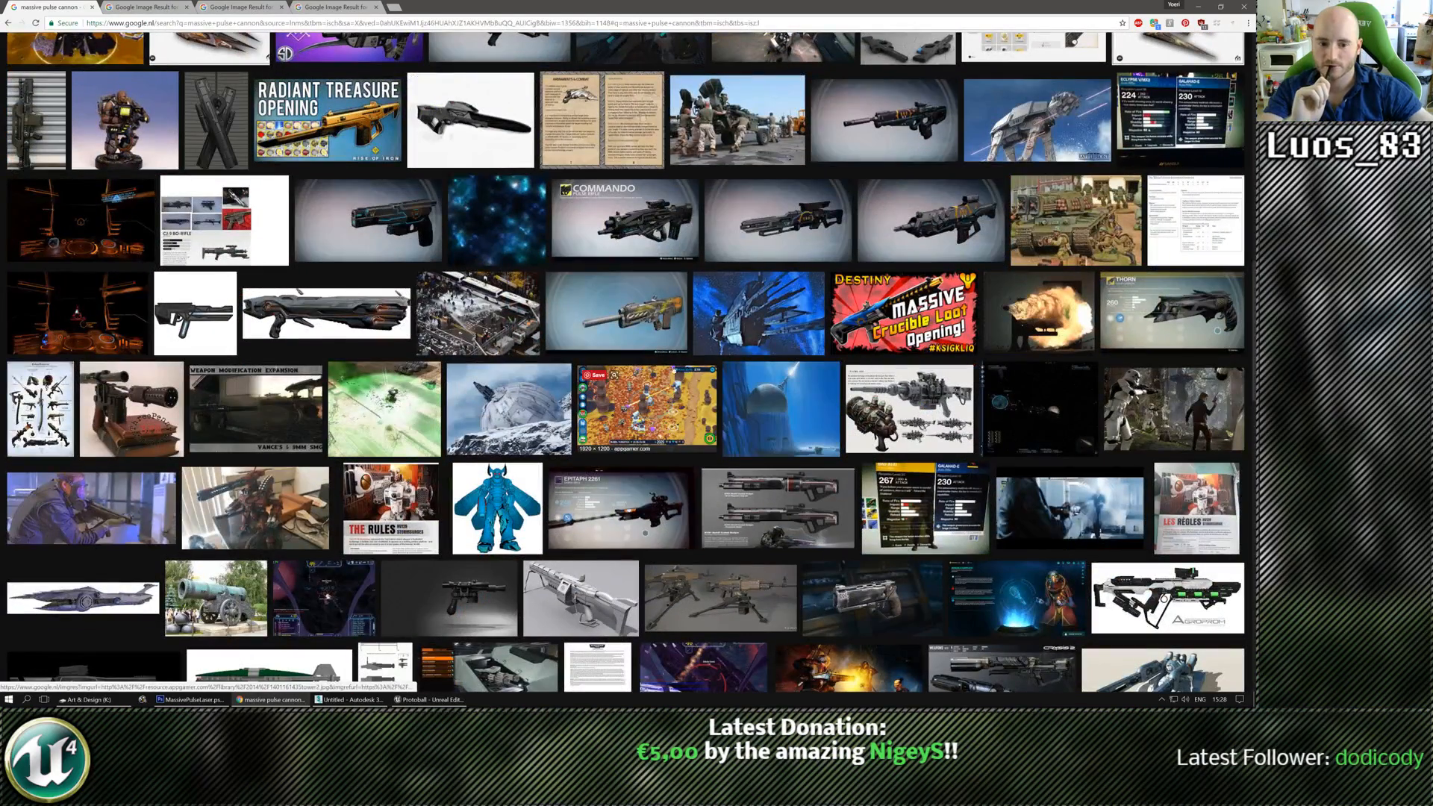
{"action": "scroll", "coordinate": [653, 393], "scroll_direction": "down", "scroll_amount": 2}
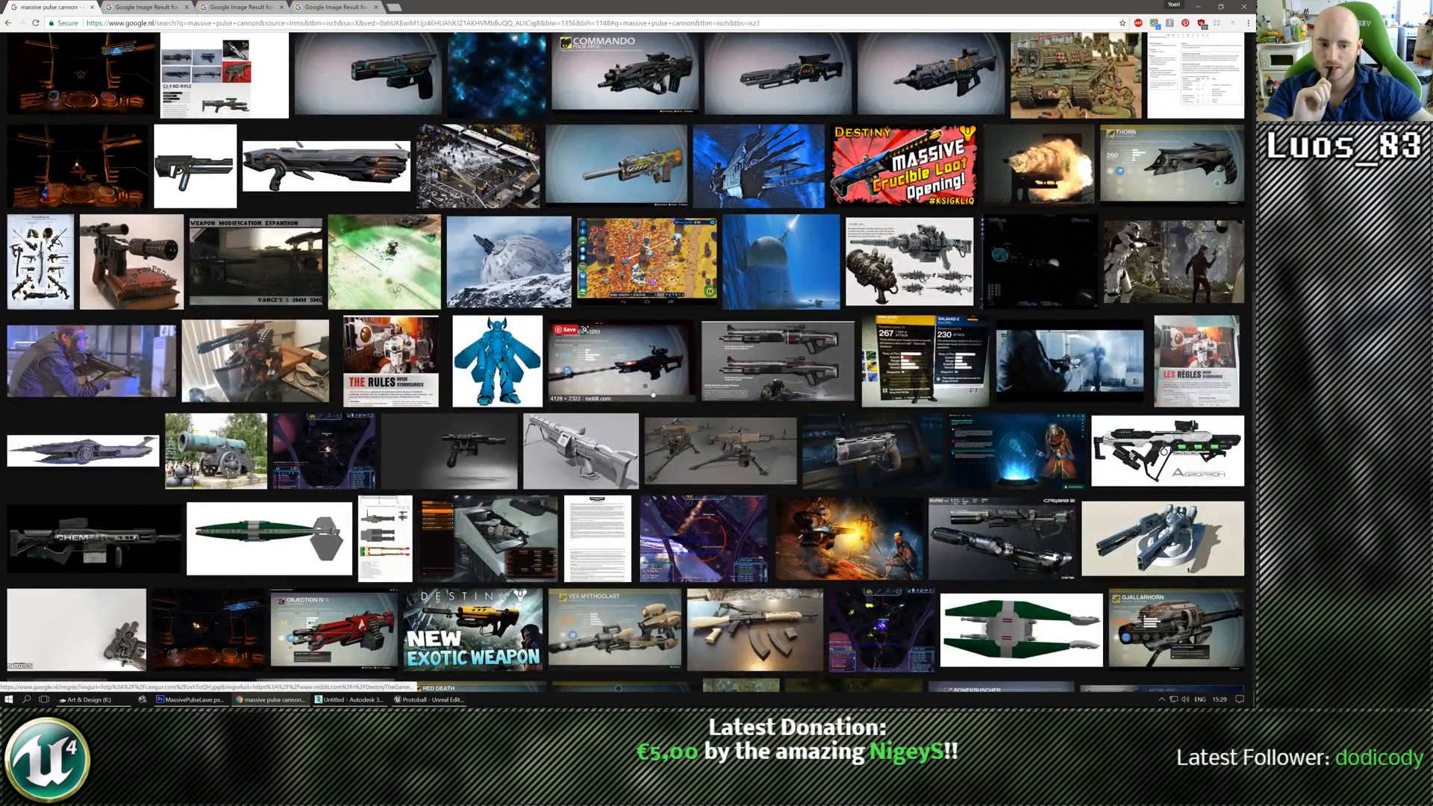
{"action": "middle_click", "coordinate": [755, 418]}
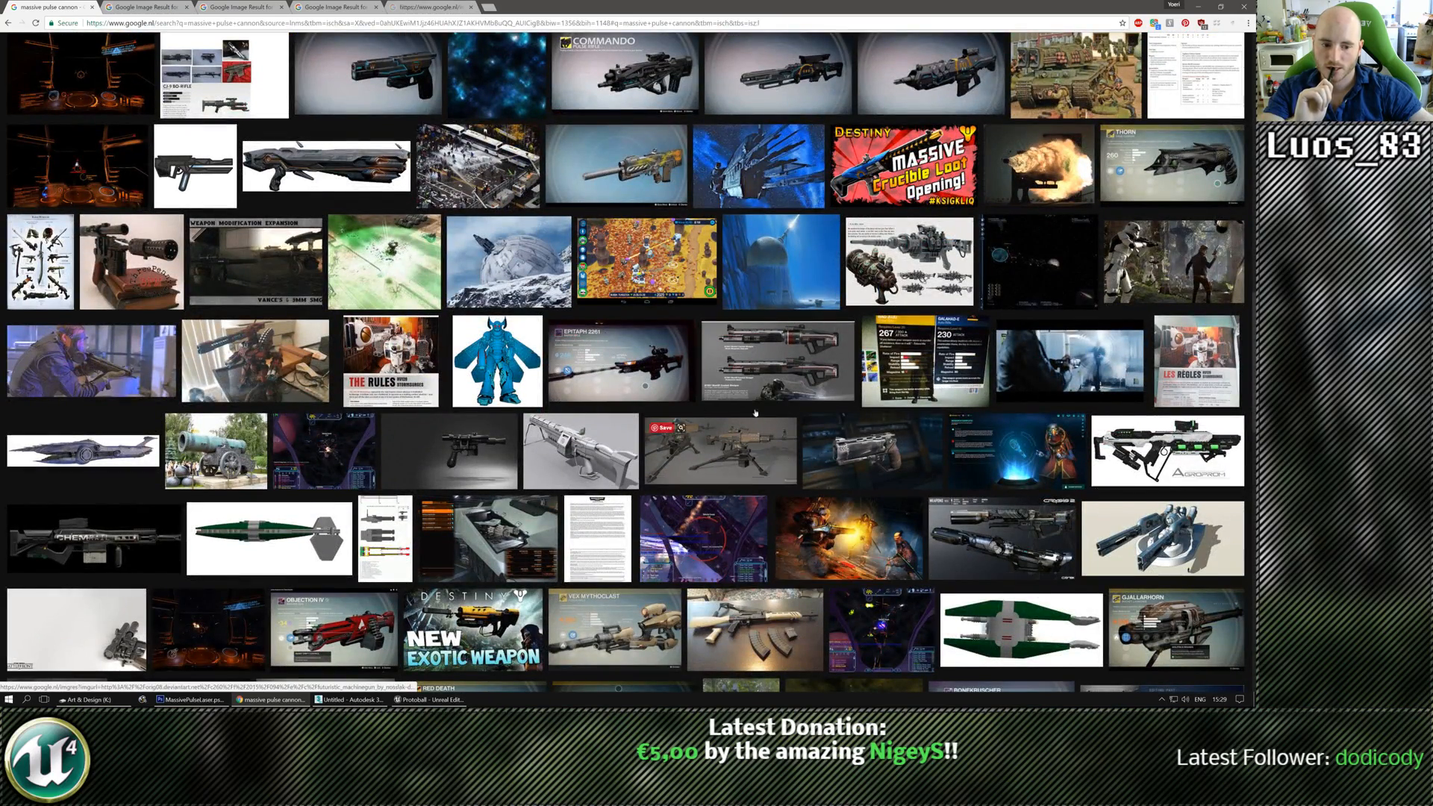
{"action": "scroll", "coordinate": [756, 412], "scroll_direction": "down", "scroll_amount": 1}
{"action": "middle_click", "coordinate": [1067, 433]}
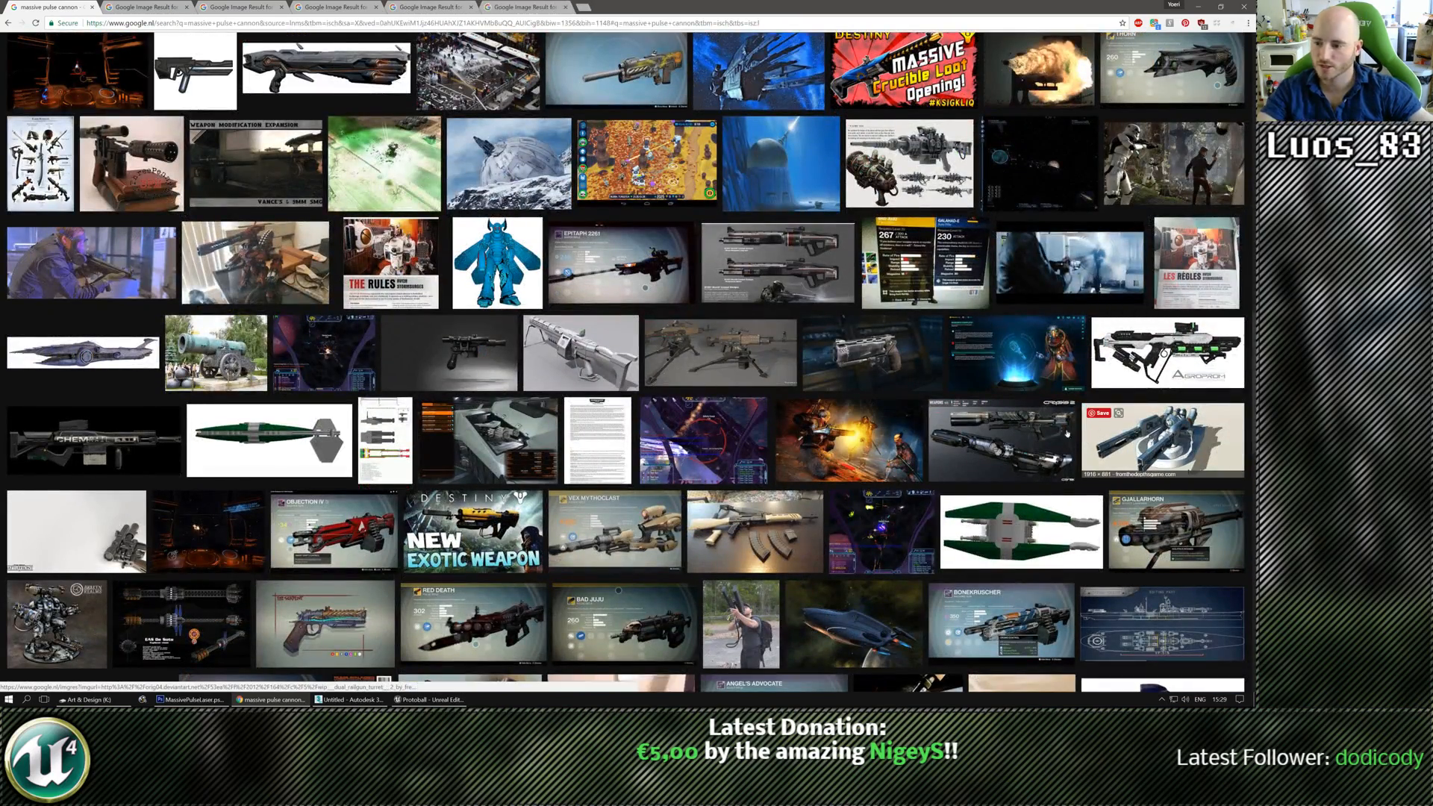
Examine the remaining image results down to the end and preview the Super Sniper rifle concept art.
{"action": "scroll", "coordinate": [606, 393], "scroll_direction": "down", "scroll_amount": 1}
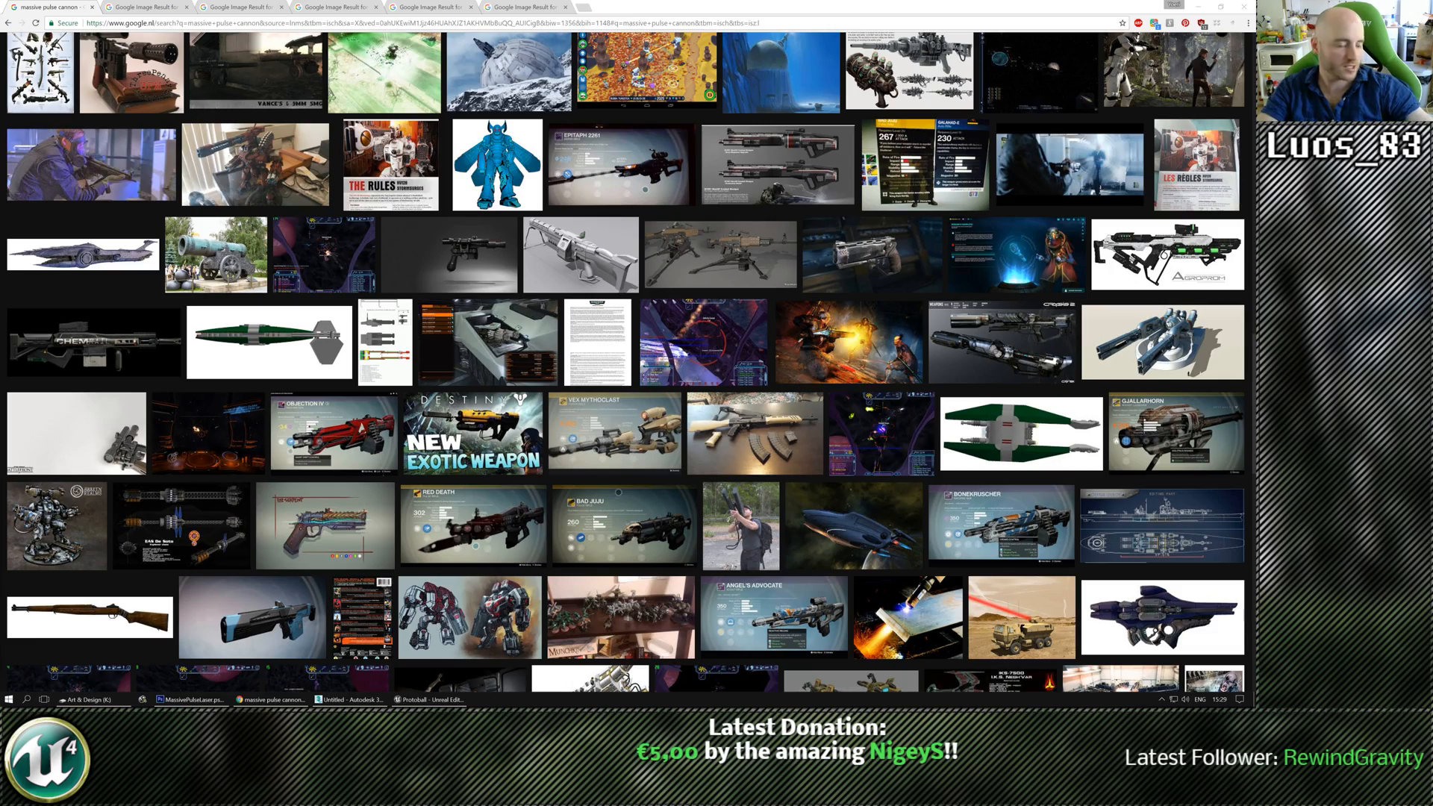
{"action": "scroll", "coordinate": [112, 368], "scroll_direction": "down", "scroll_amount": 3}
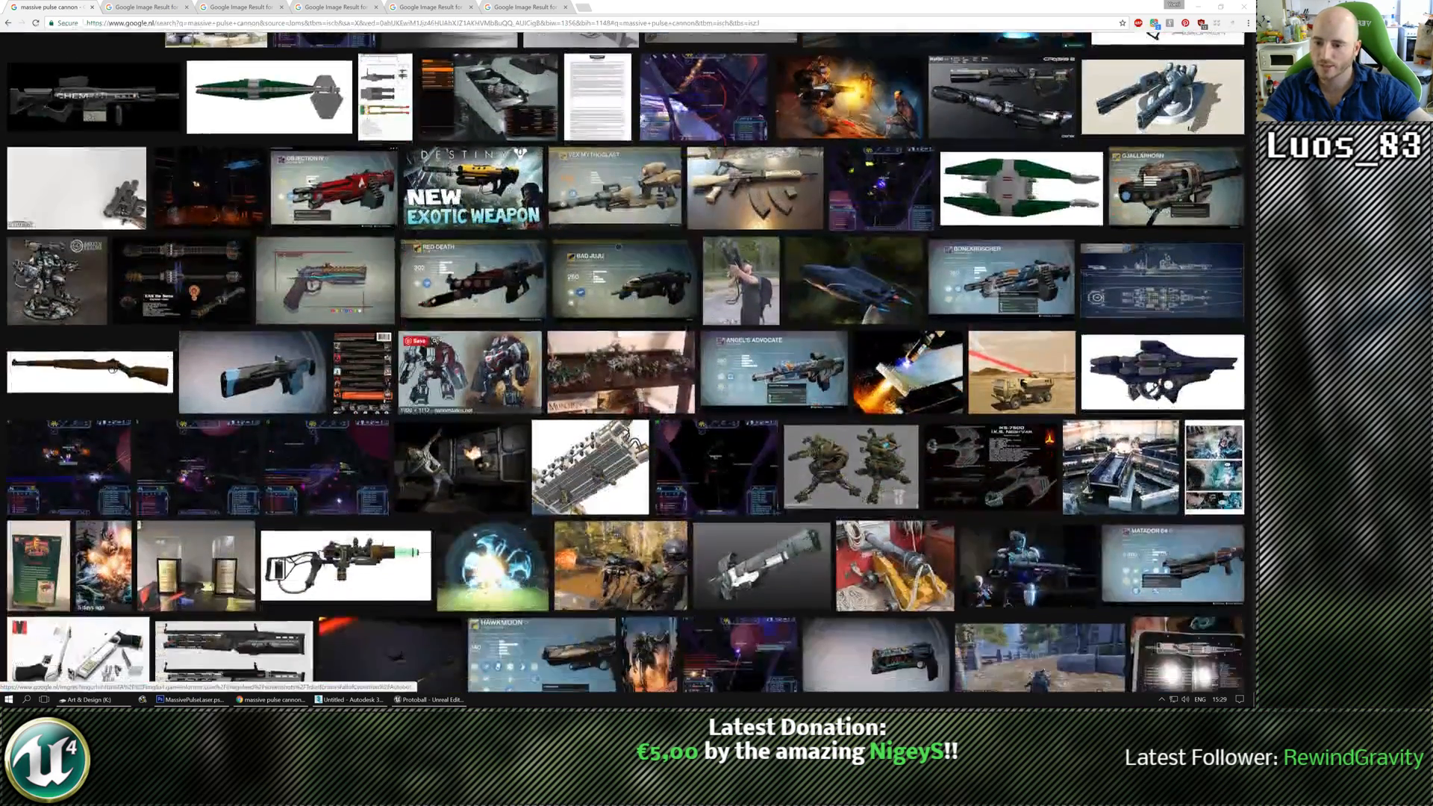
{"action": "scroll", "coordinate": [552, 388], "scroll_direction": "down", "scroll_amount": 1}
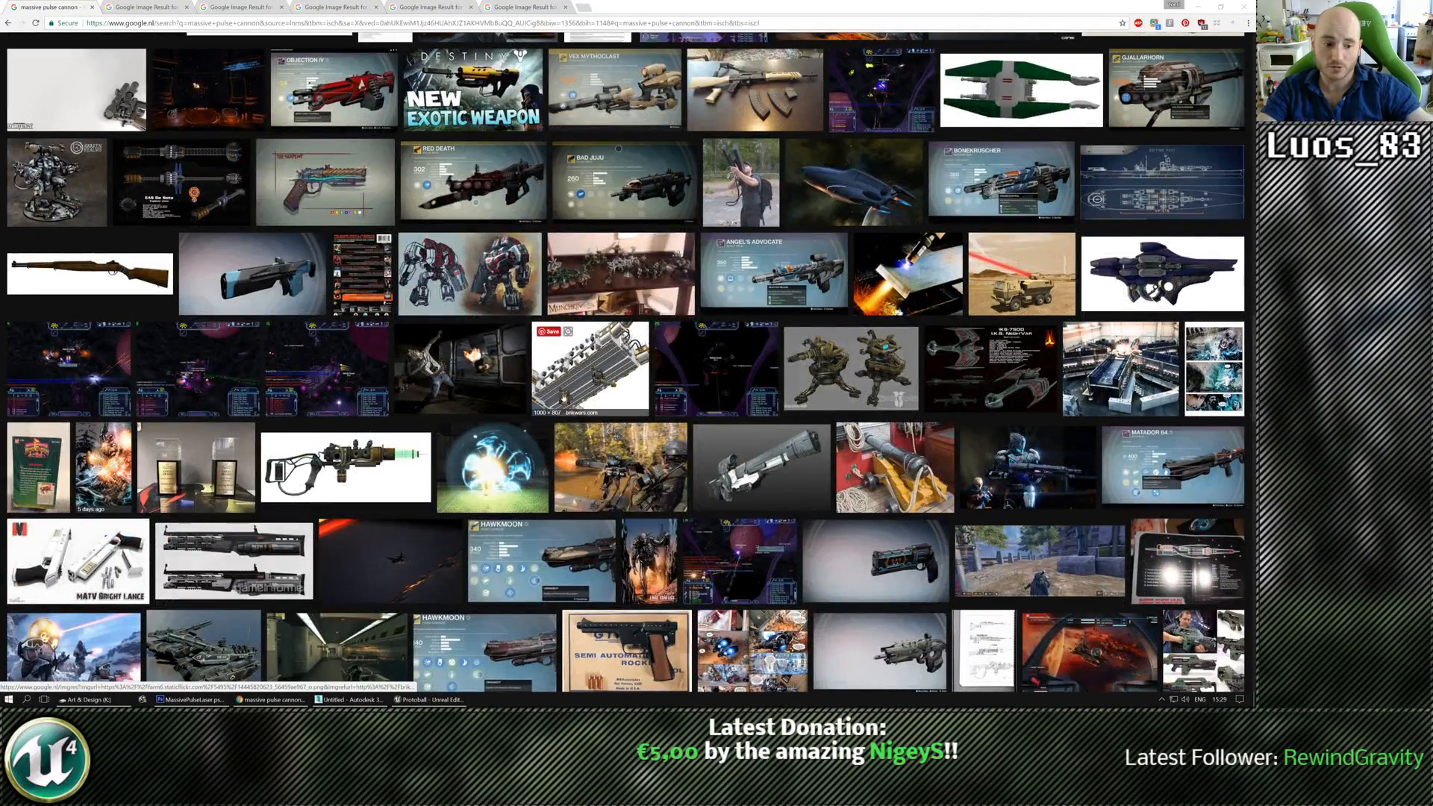
{"action": "scroll", "coordinate": [562, 396], "scroll_direction": "down", "scroll_amount": 2}
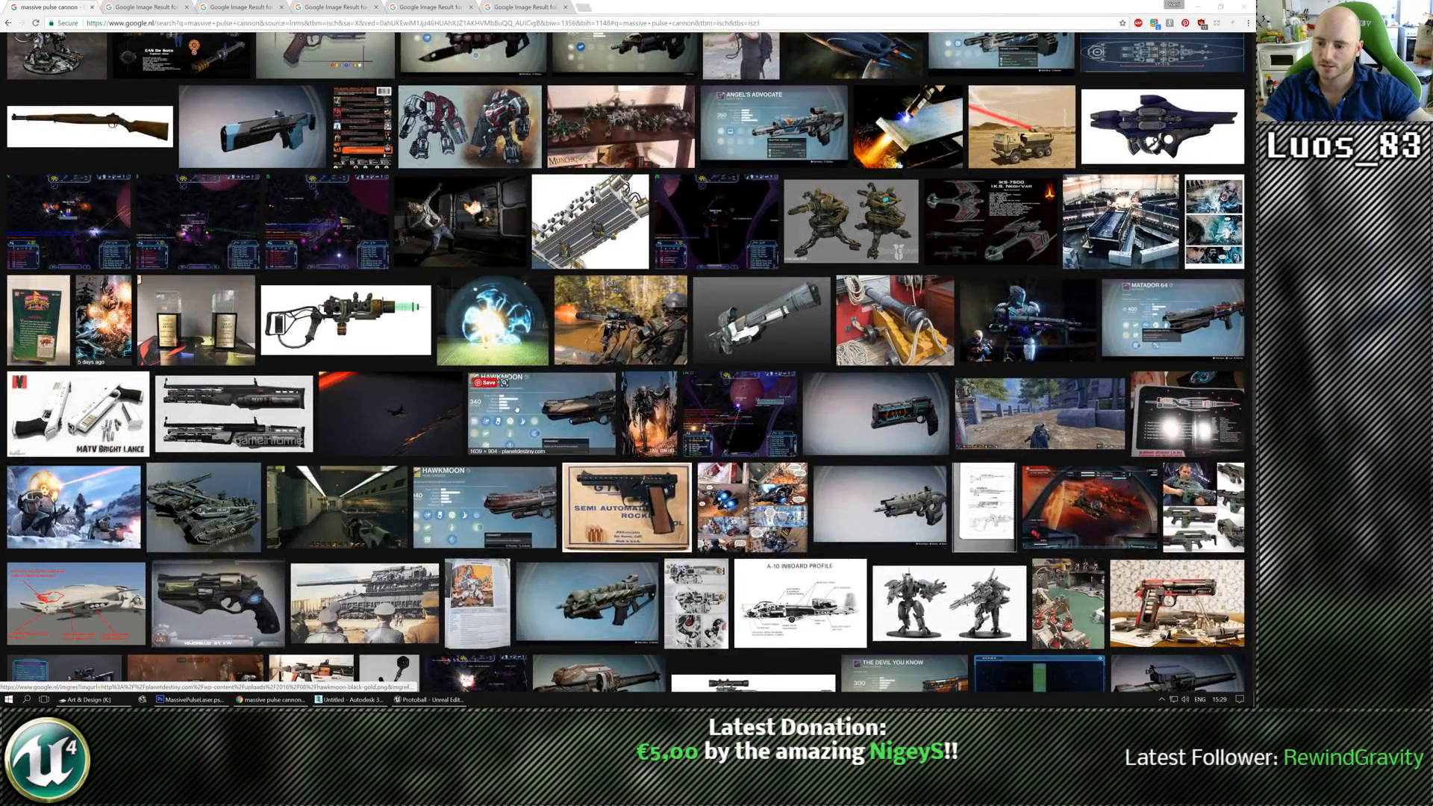
{"action": "scroll", "coordinate": [522, 418], "scroll_direction": "down", "scroll_amount": 1}
{"action": "scroll", "coordinate": [545, 455], "scroll_direction": "down", "scroll_amount": 1}
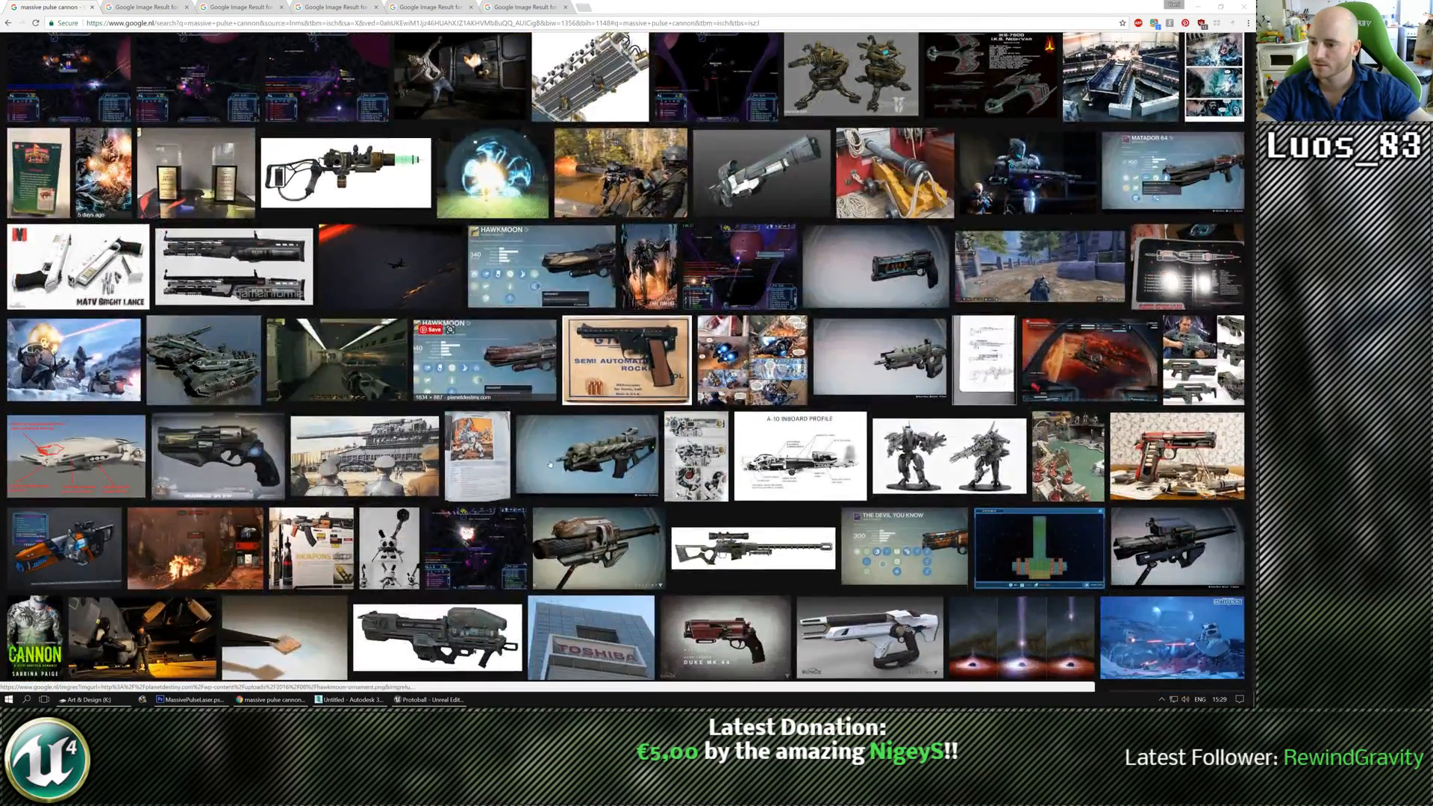
{"action": "scroll", "coordinate": [550, 464], "scroll_direction": "down", "scroll_amount": 1}
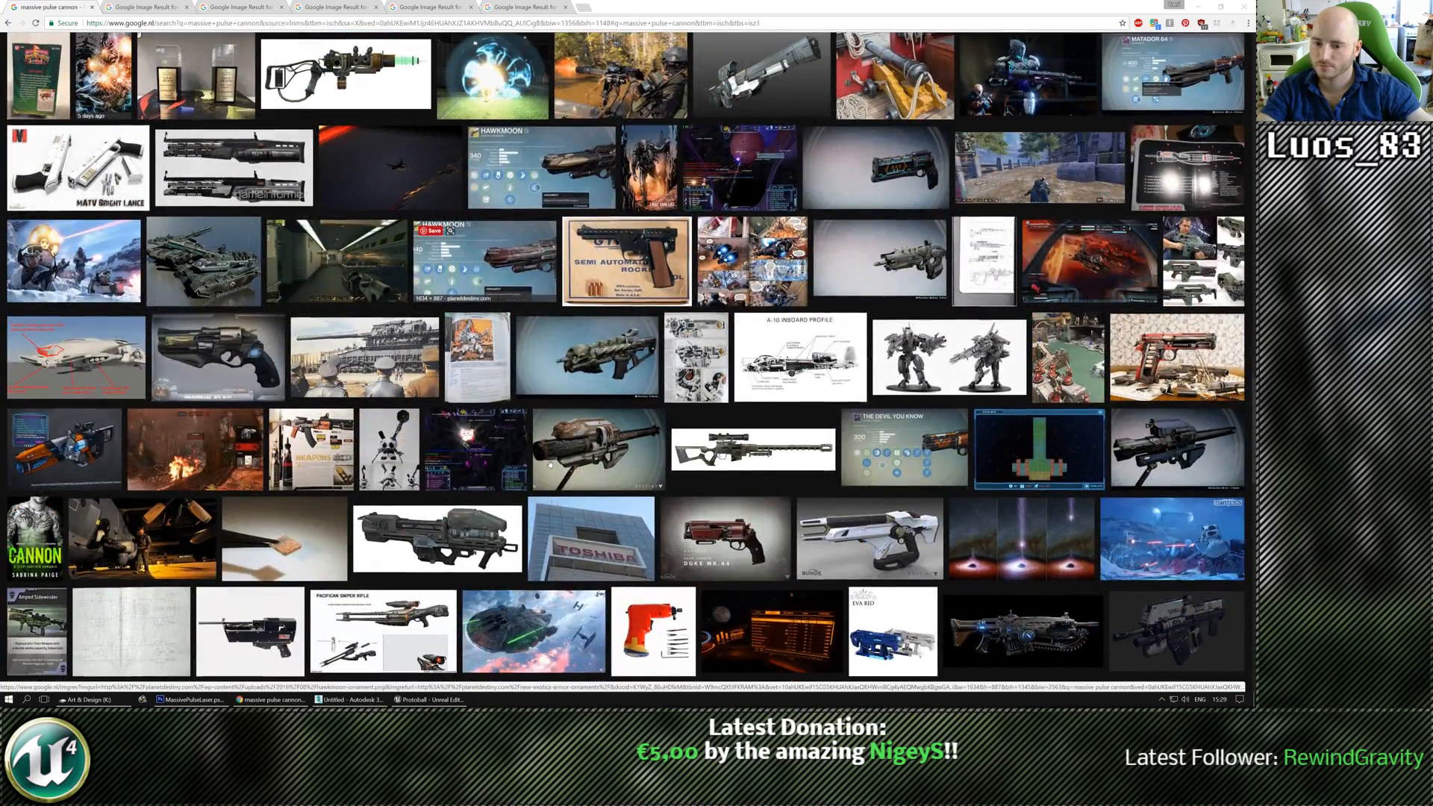
{"action": "scroll", "coordinate": [550, 464], "scroll_direction": "down", "scroll_amount": 1}
{"action": "scroll", "coordinate": [550, 465], "scroll_direction": "down", "scroll_amount": 2}
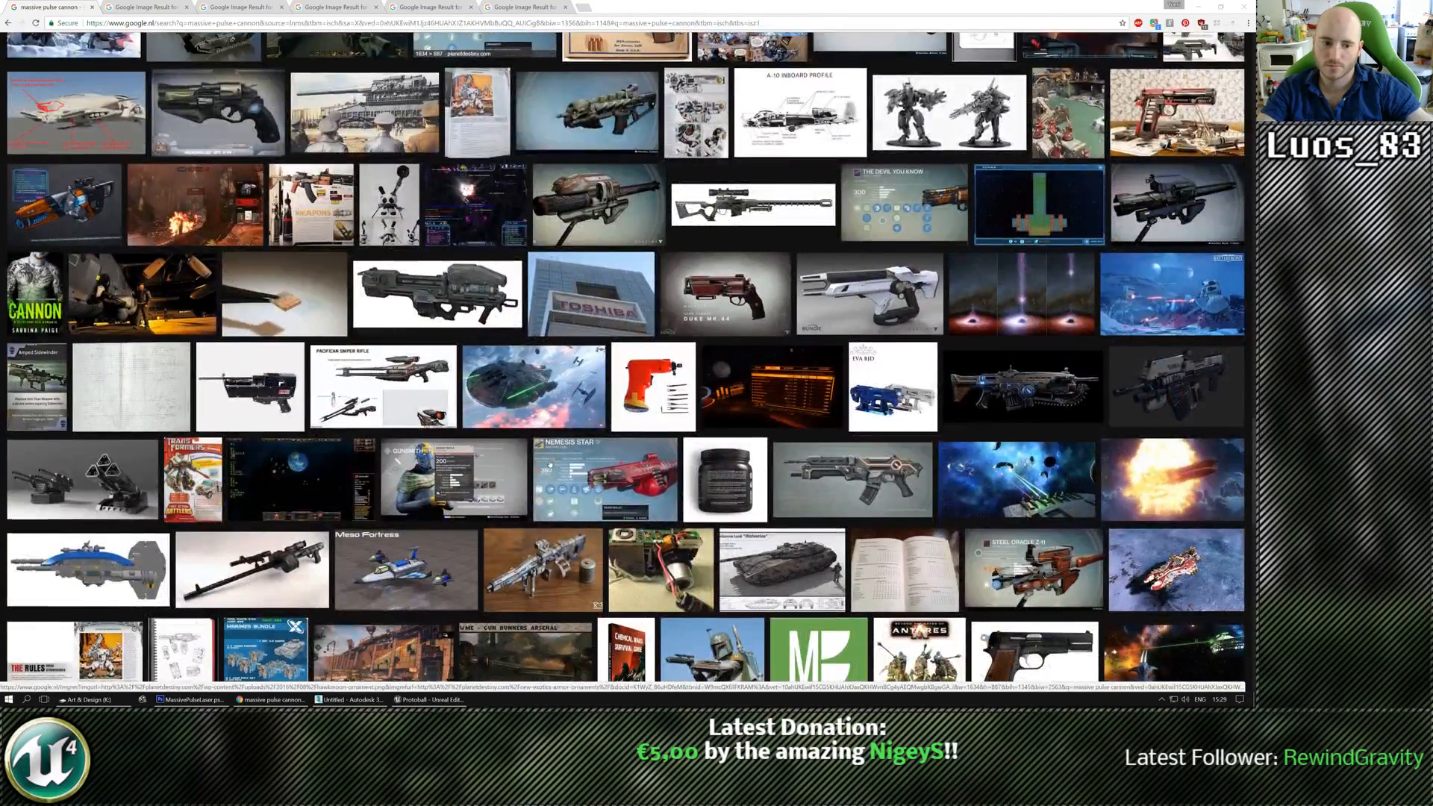
{"action": "scroll", "coordinate": [550, 464], "scroll_direction": "down", "scroll_amount": 5}
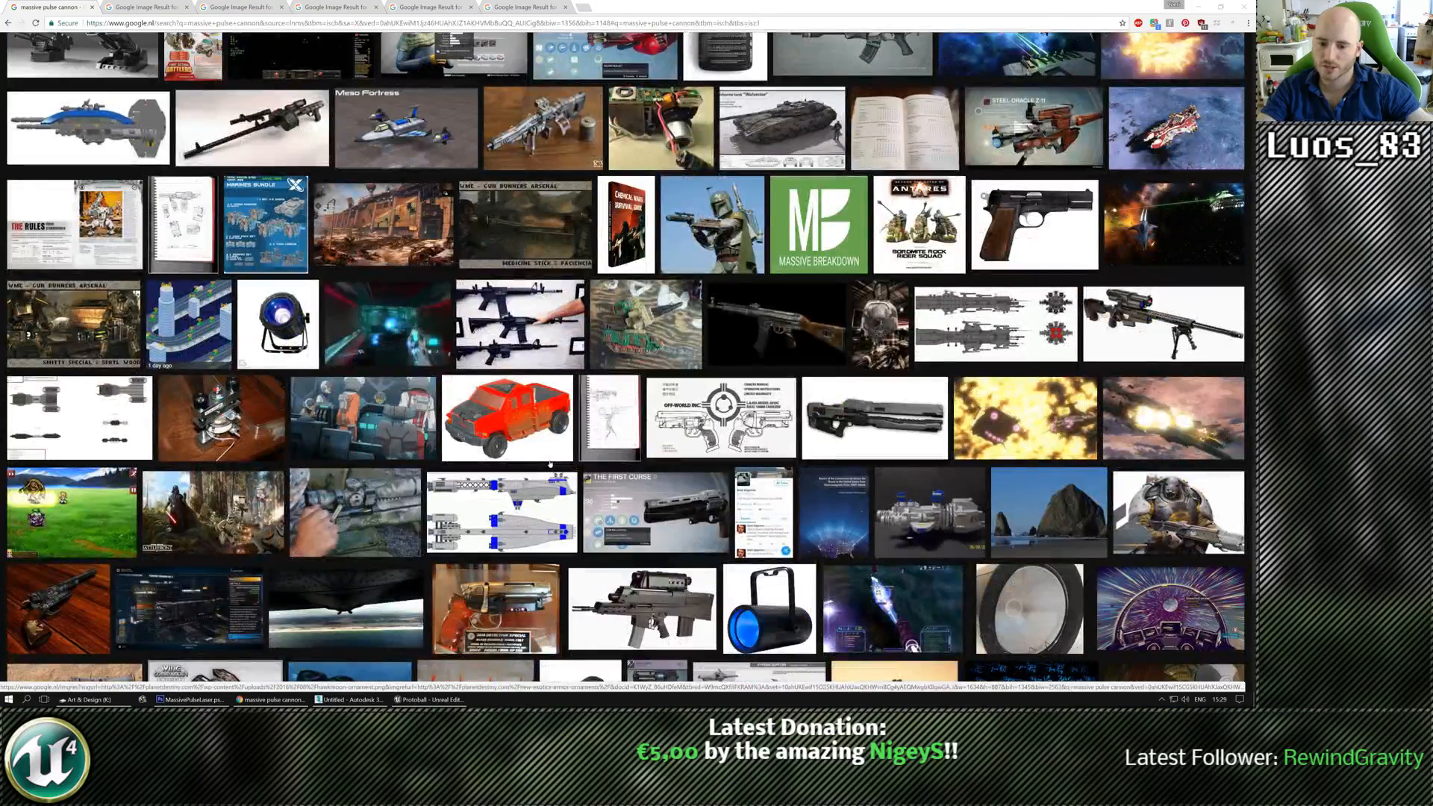
{"action": "scroll", "coordinate": [550, 464], "scroll_direction": "down", "scroll_amount": 2}
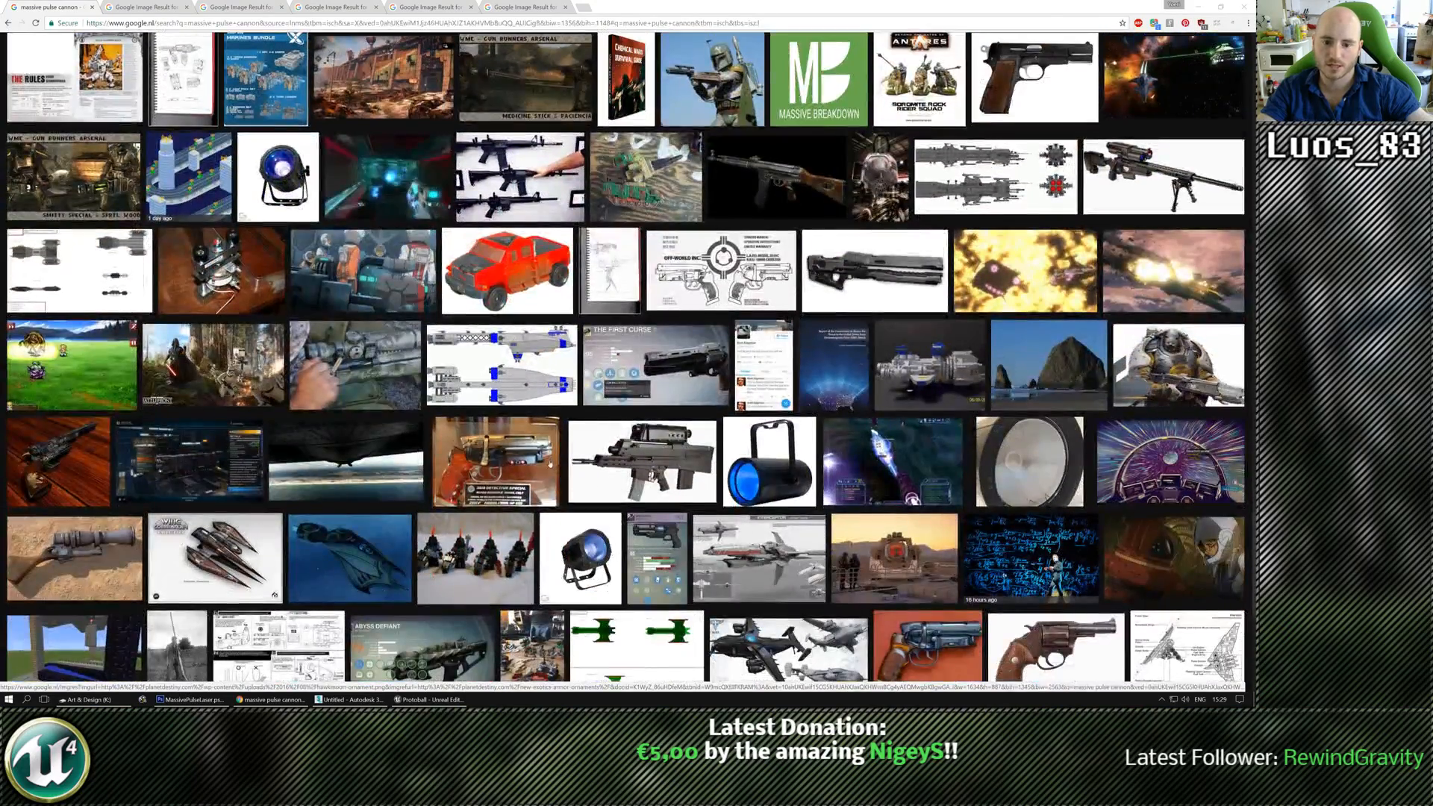
{"action": "scroll", "coordinate": [550, 464], "scroll_direction": "down", "scroll_amount": 2}
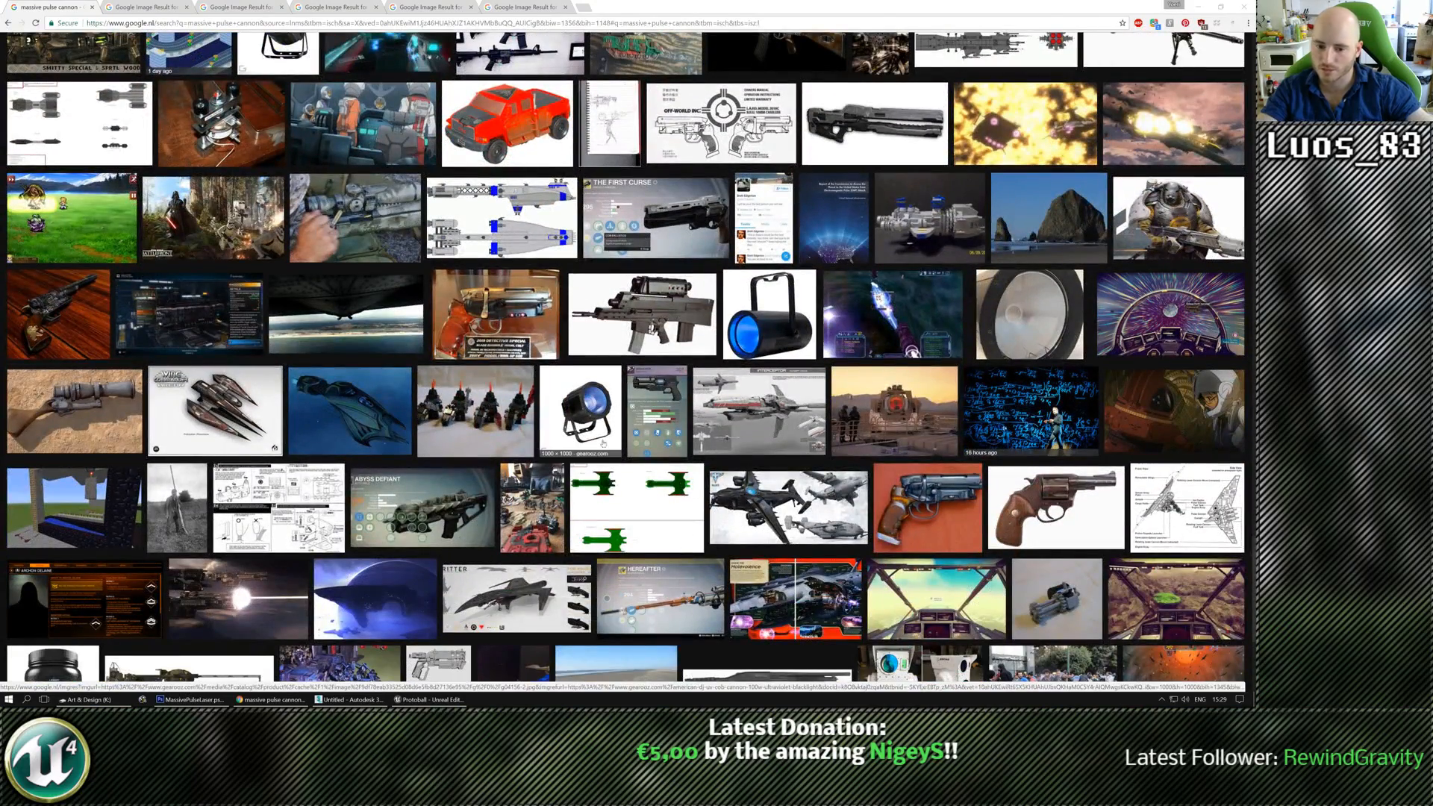
{"action": "scroll", "coordinate": [555, 462], "scroll_direction": "down", "scroll_amount": 2}
{"action": "scroll", "coordinate": [542, 473], "scroll_direction": "down", "scroll_amount": 2}
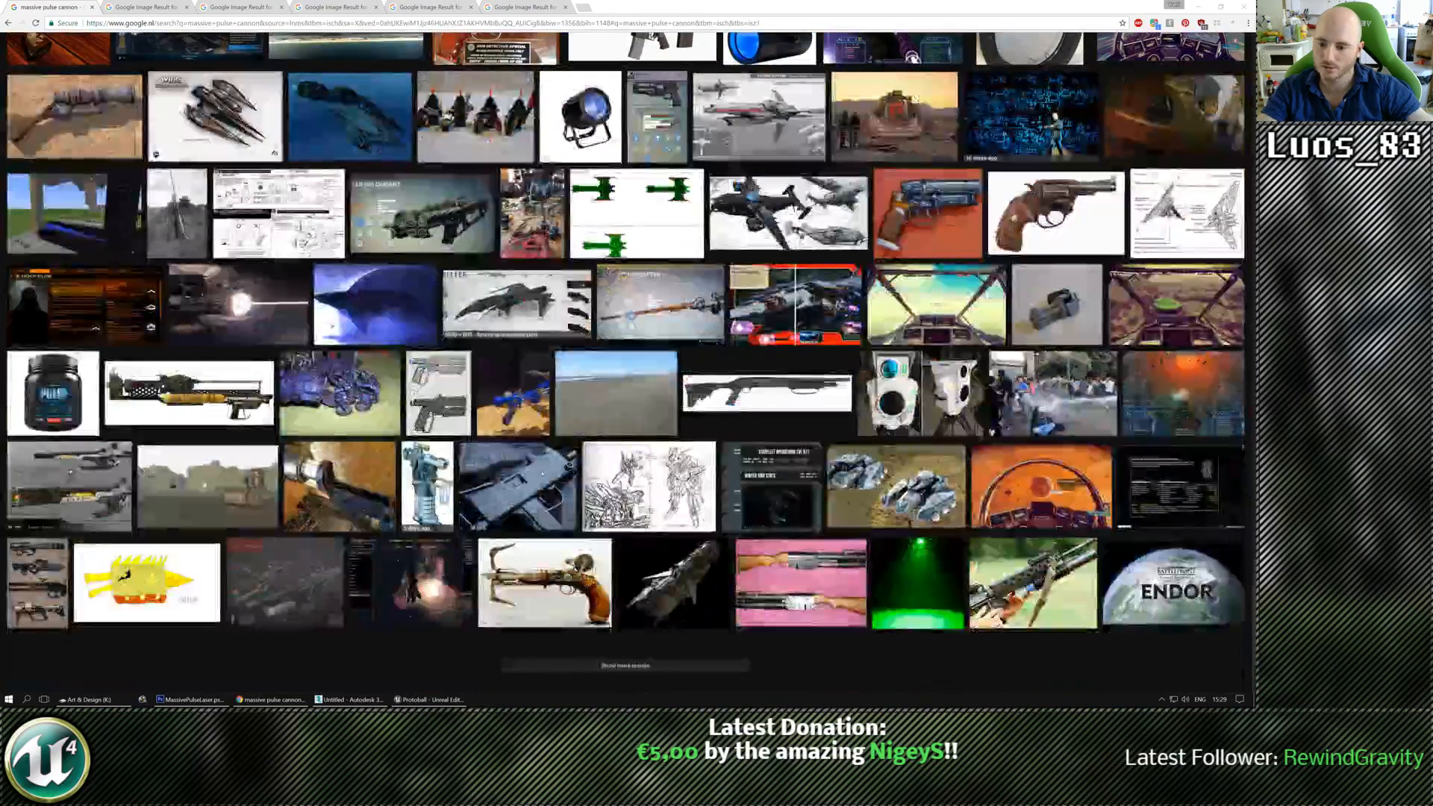
{"action": "scroll", "coordinate": [507, 457], "scroll_direction": "down", "scroll_amount": 1}
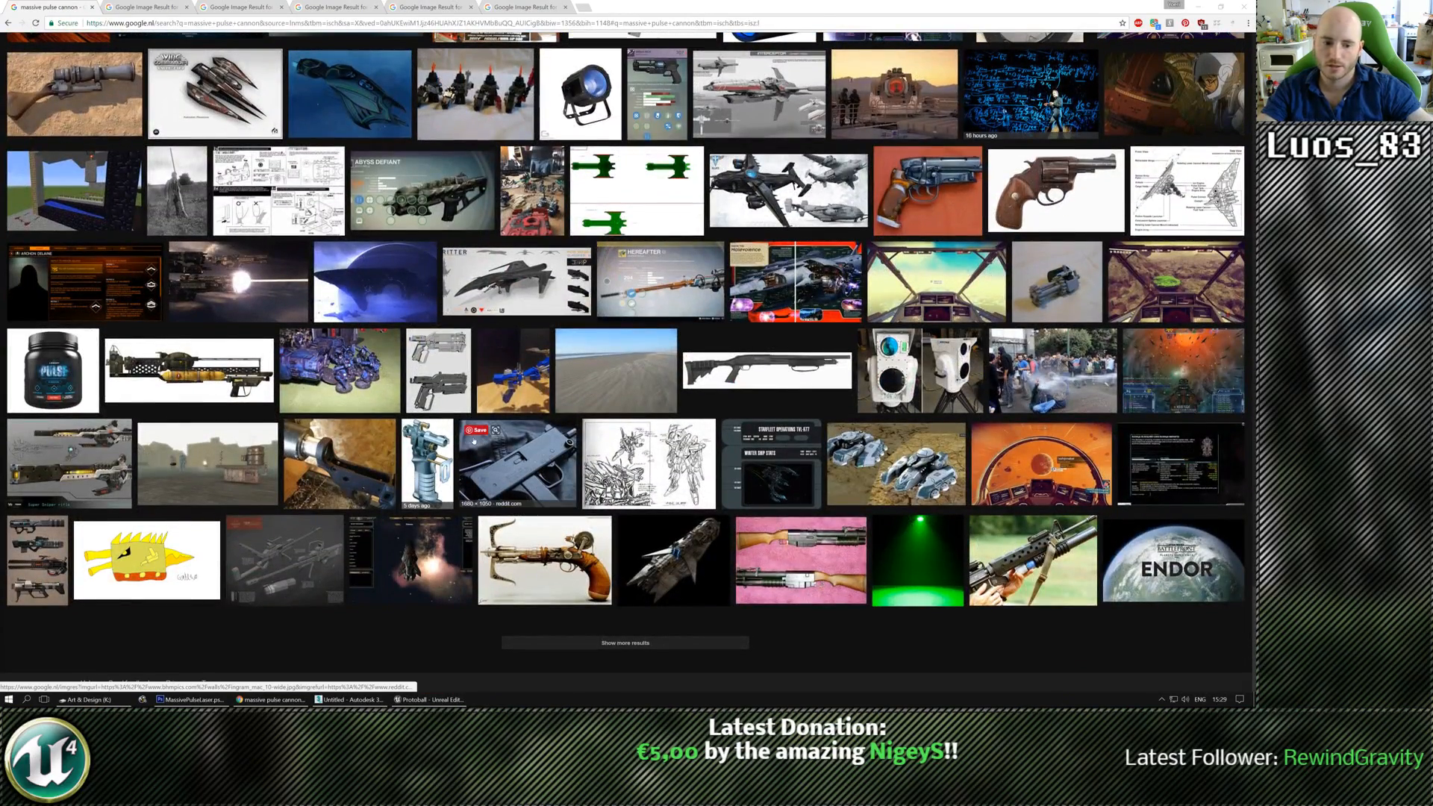
{"action": "left_click", "coordinate": [69, 461]}
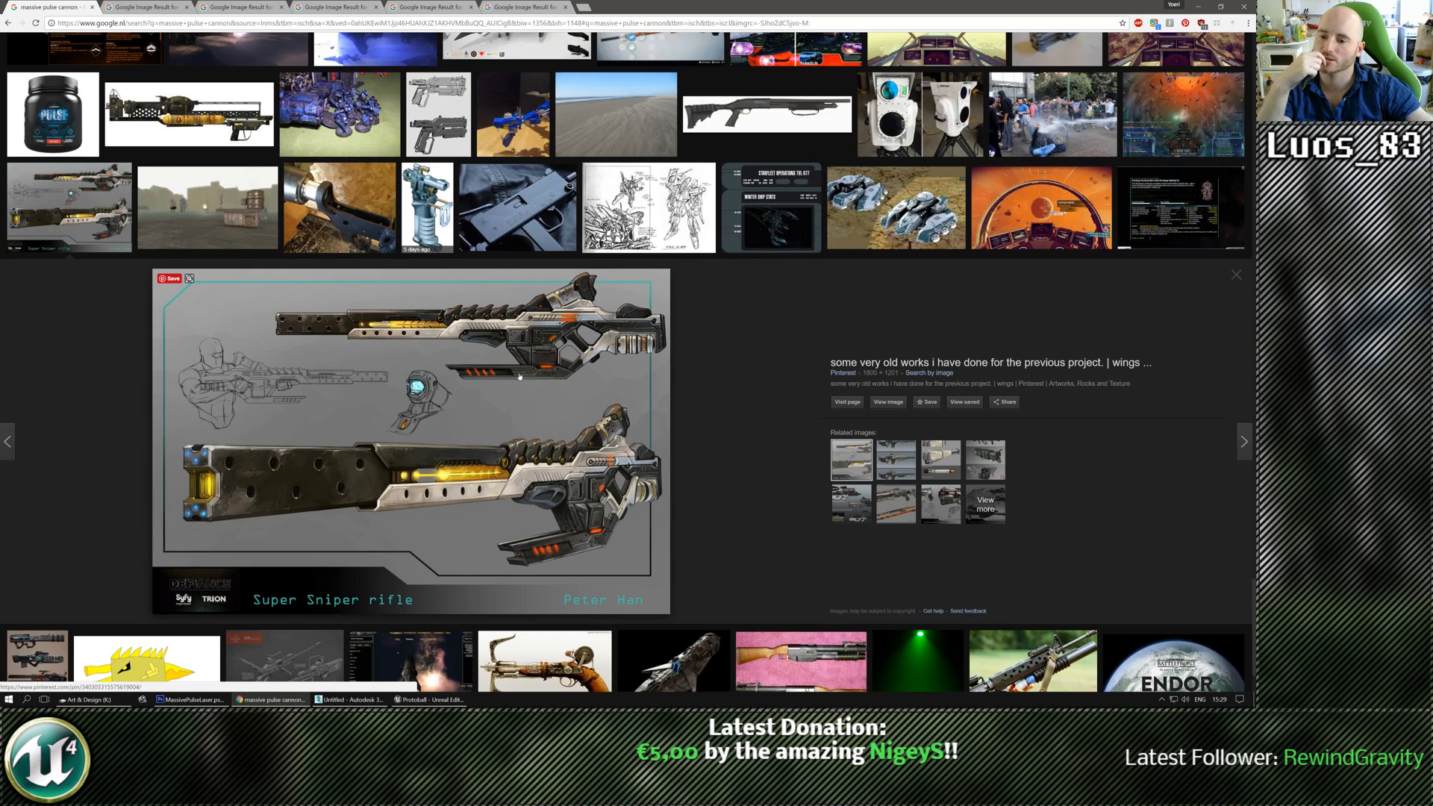
Close the search results and review the opened reference images one by one, closing each until the dual railgun turret.
{"action": "left_click", "coordinate": [92, 7]}
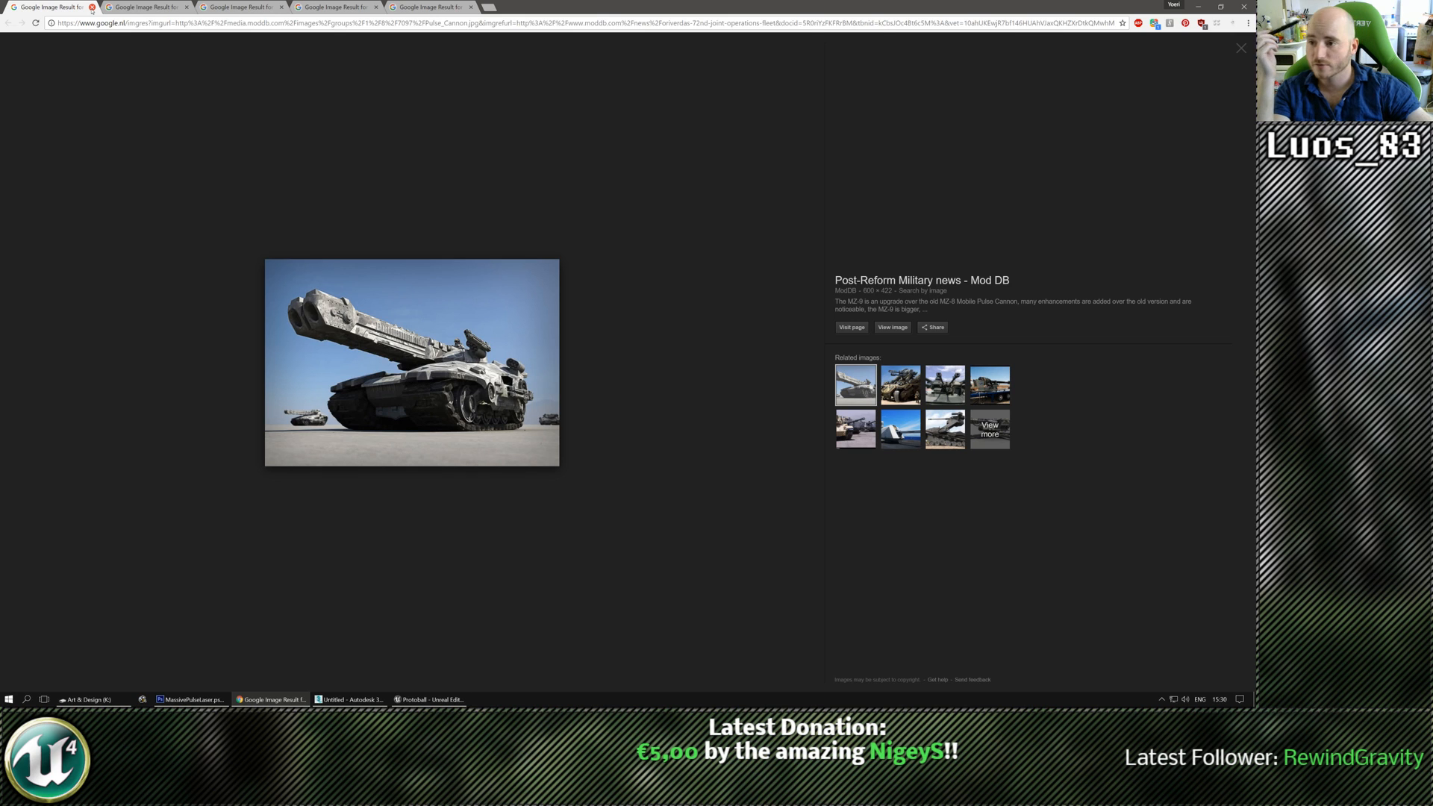
{"action": "left_click", "coordinate": [92, 7]}
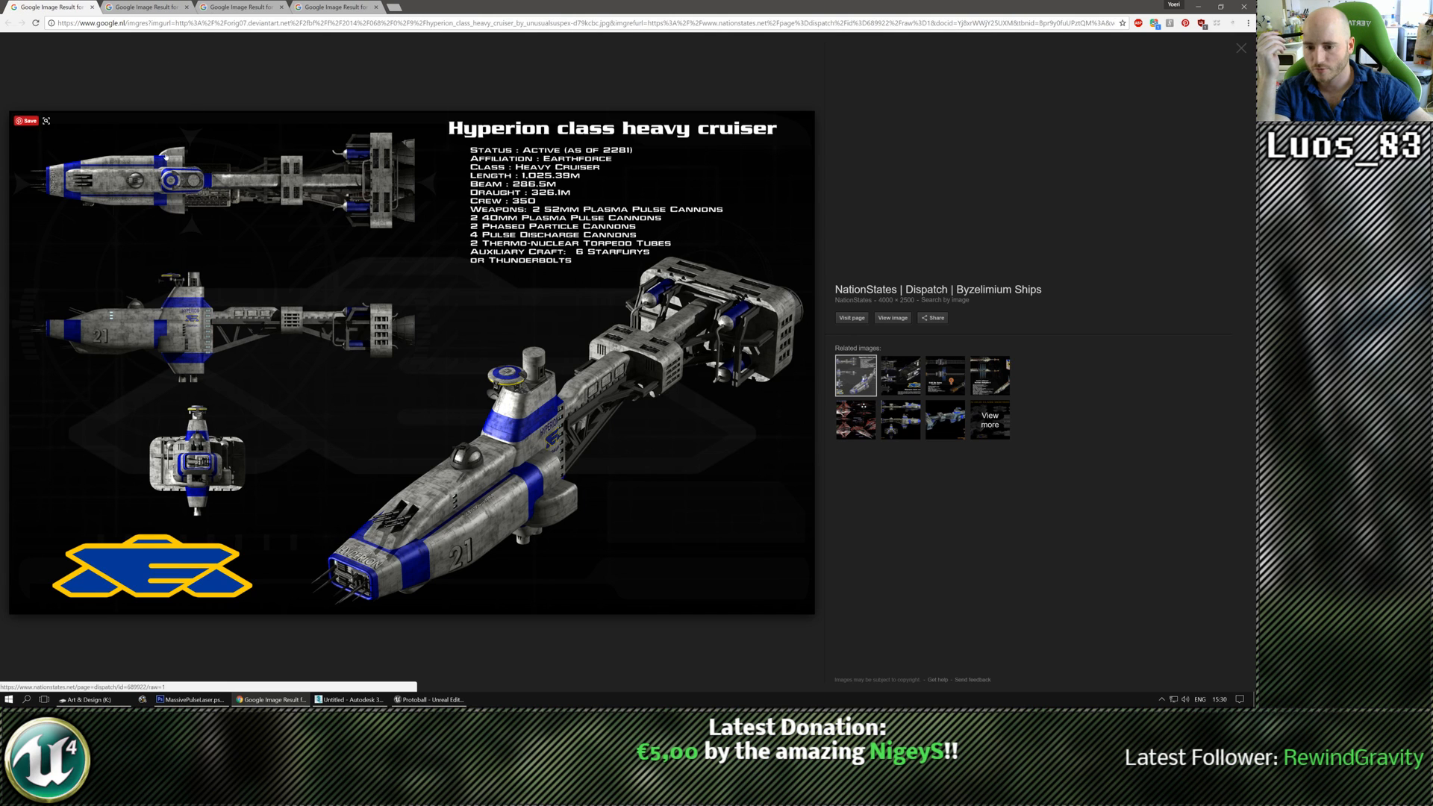
{"action": "left_click", "coordinate": [92, 8]}
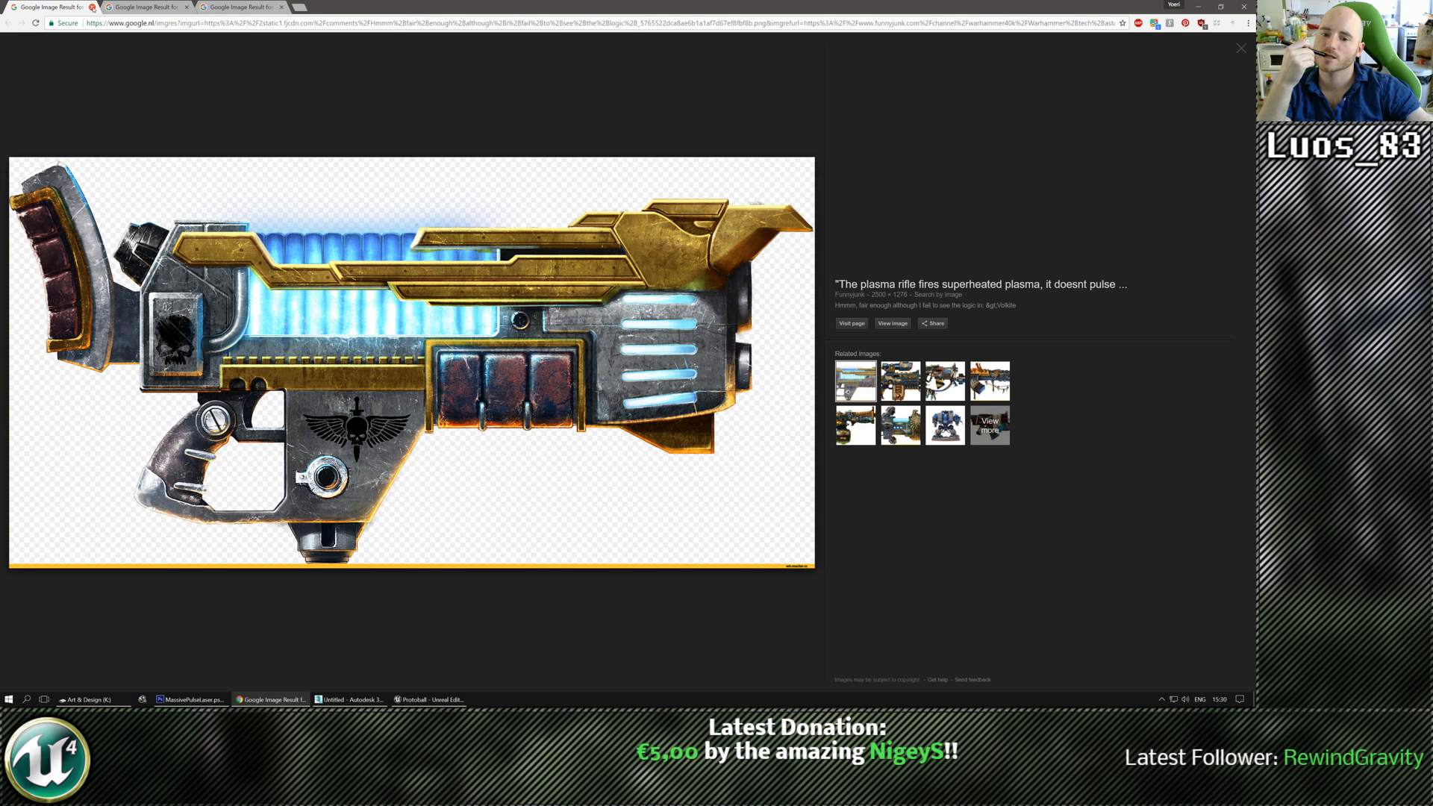
{"action": "left_click", "coordinate": [92, 8]}
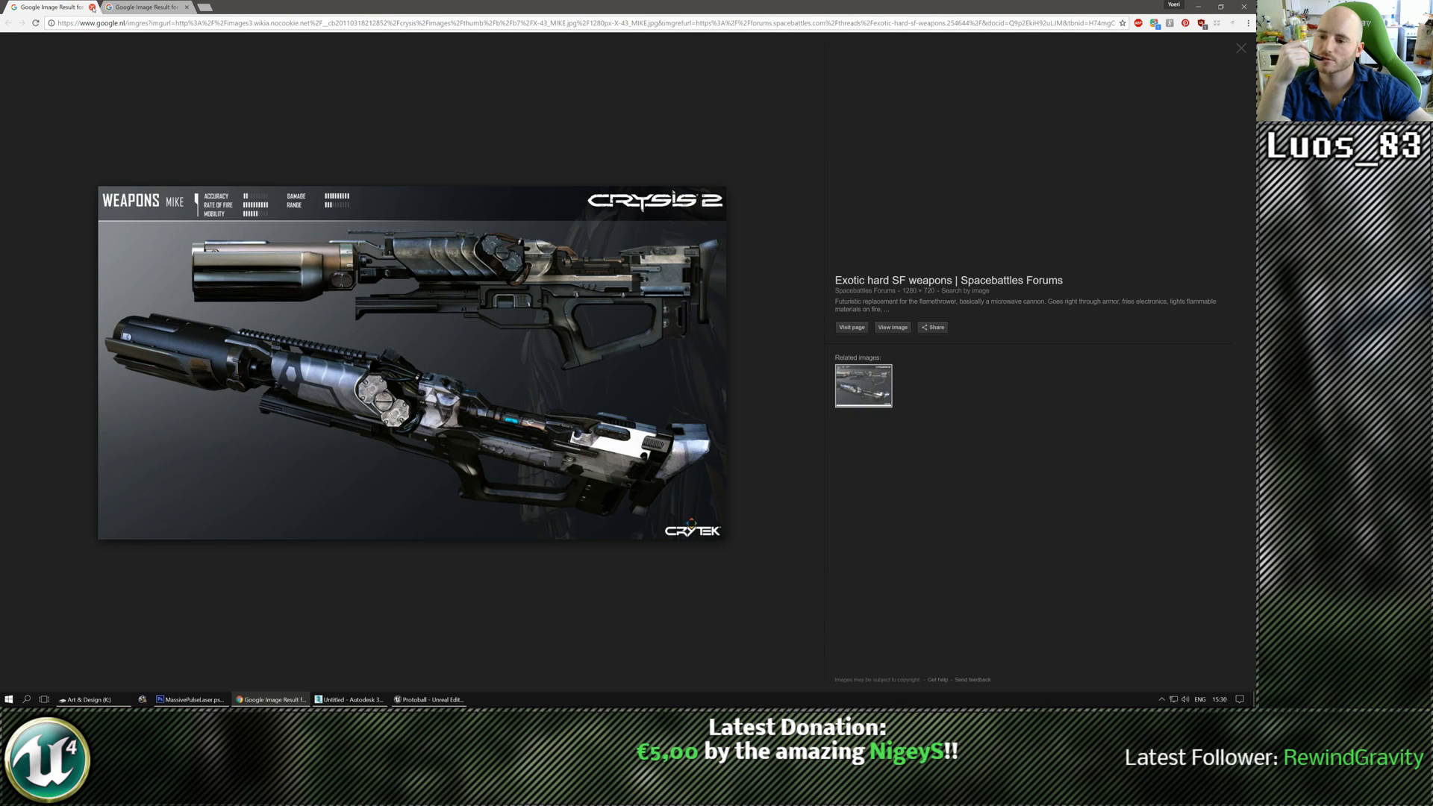
{"action": "left_click", "coordinate": [92, 8]}
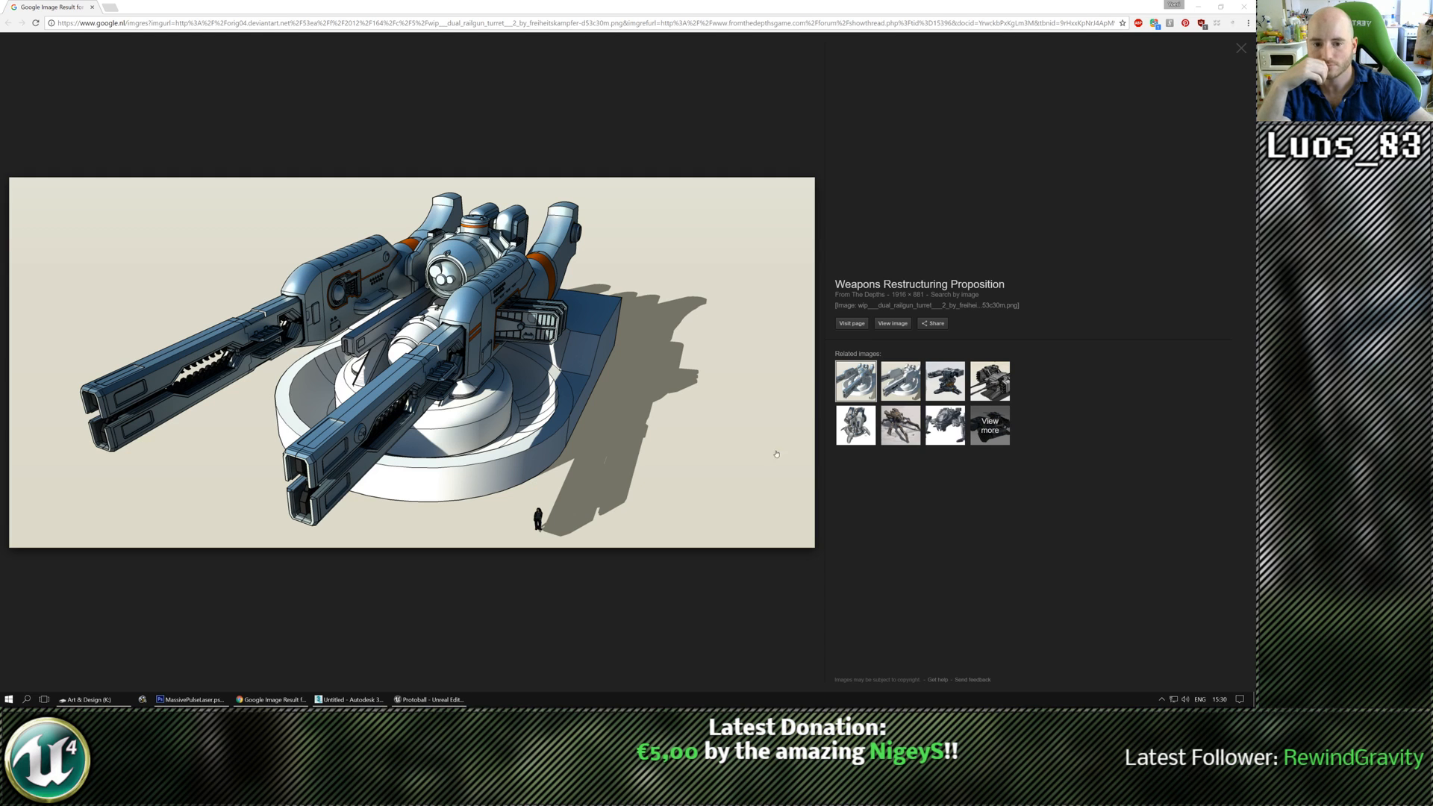
Preview the turret designs related to the dual railgun turret image, including the Nomad auto turret, and close the last browser tab.
{"action": "left_click", "coordinate": [900, 425]}
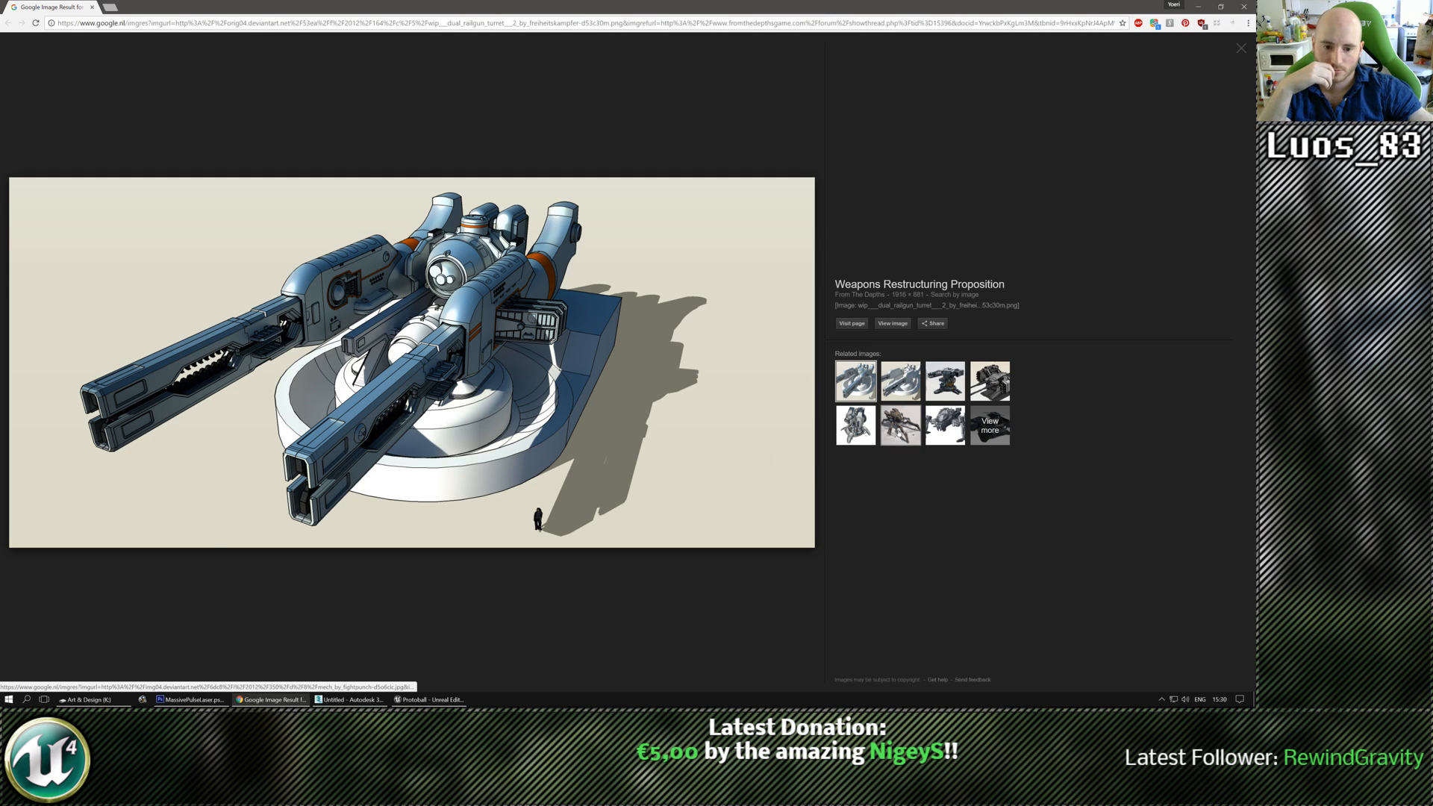
{"action": "left_click", "coordinate": [860, 433]}
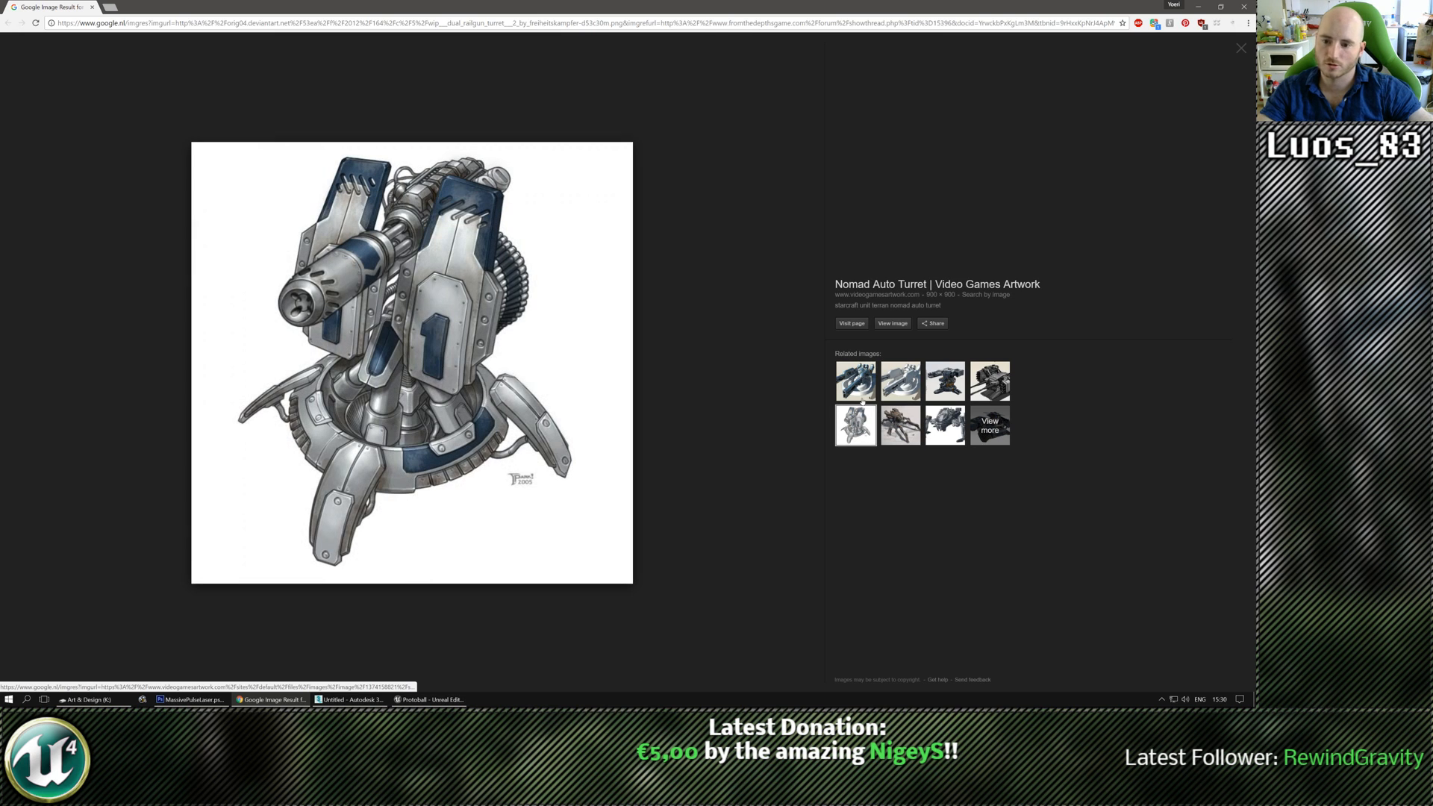
{"action": "left_click", "coordinate": [857, 381]}
{"action": "left_click", "coordinate": [900, 382]}
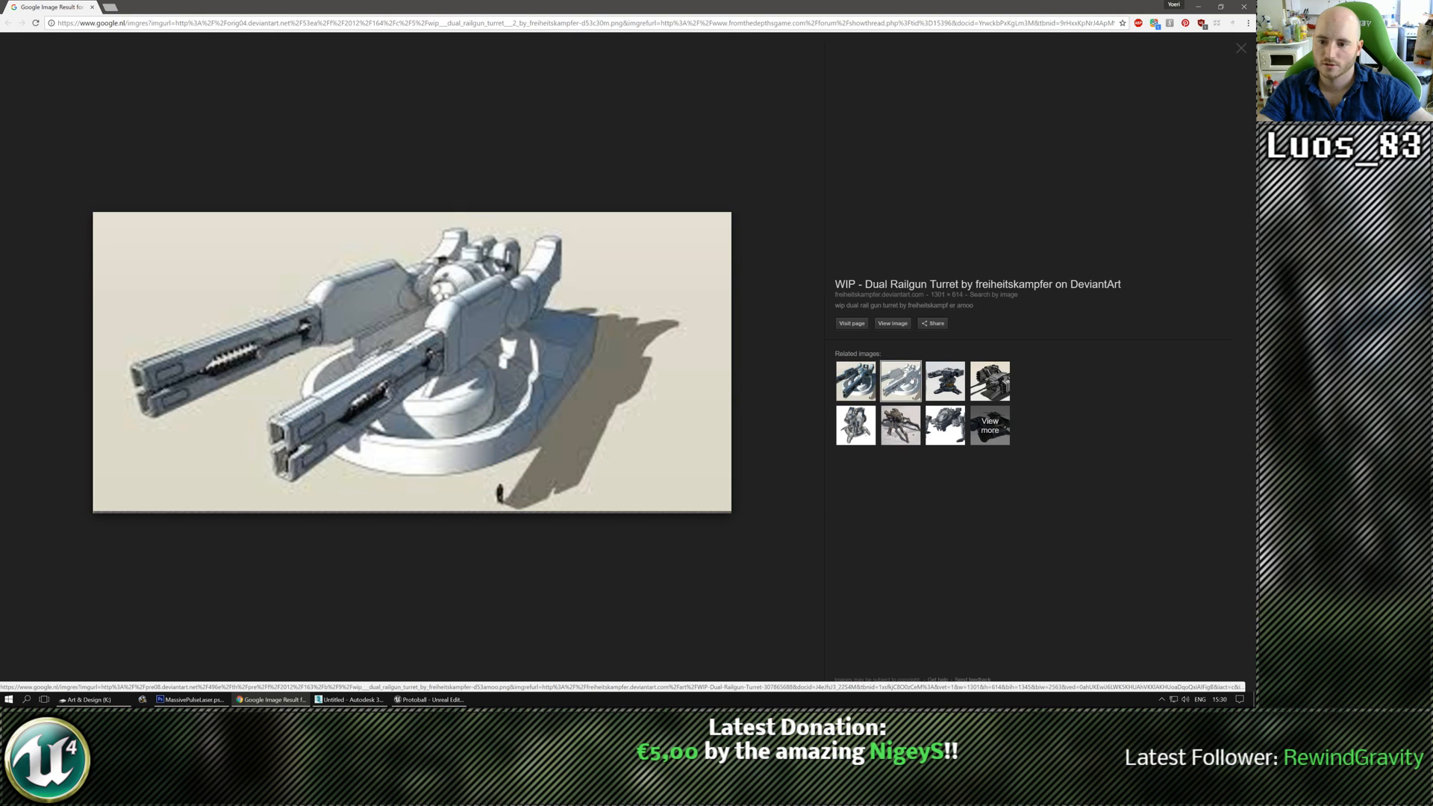
{"action": "left_click", "coordinate": [945, 381]}
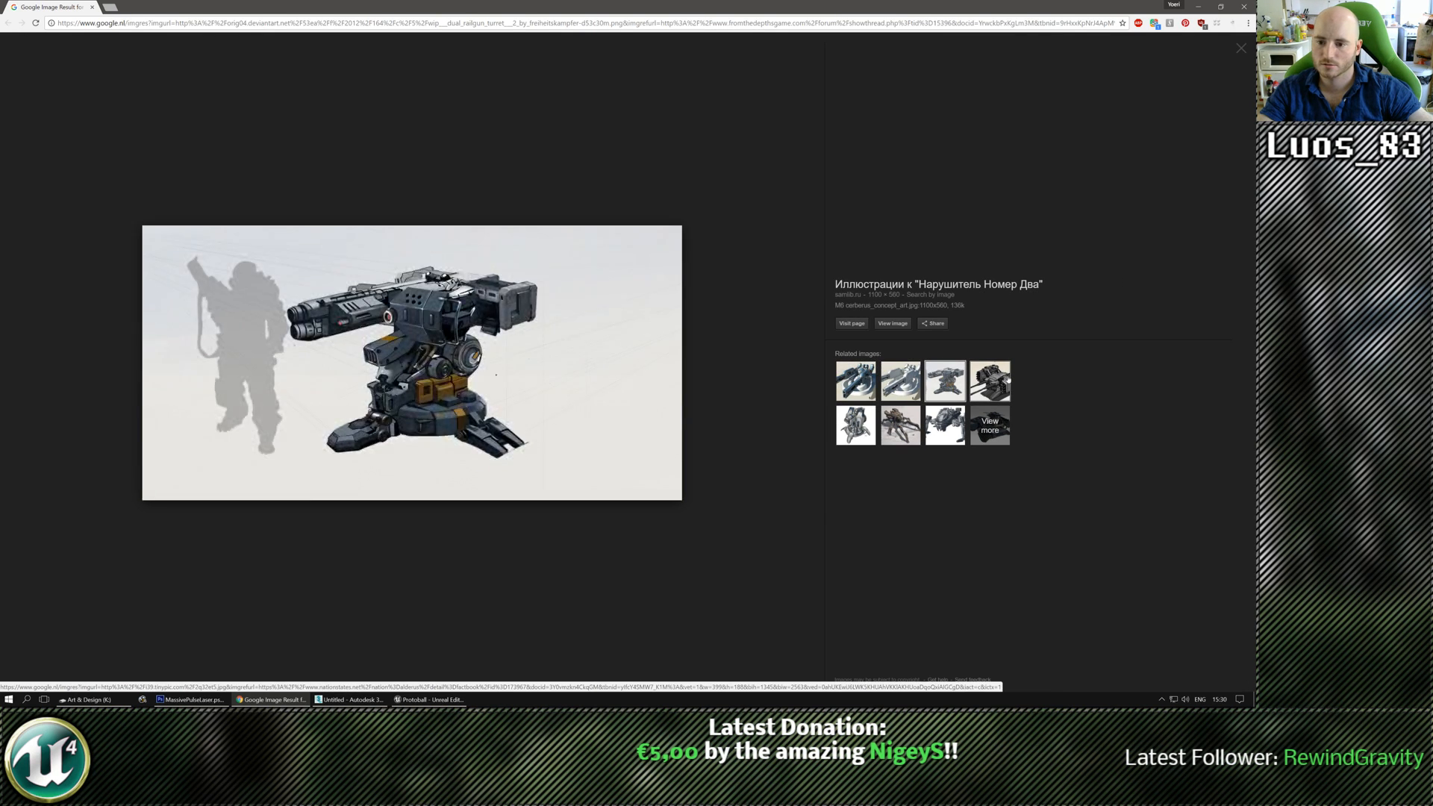
{"action": "left_click", "coordinate": [990, 382]}
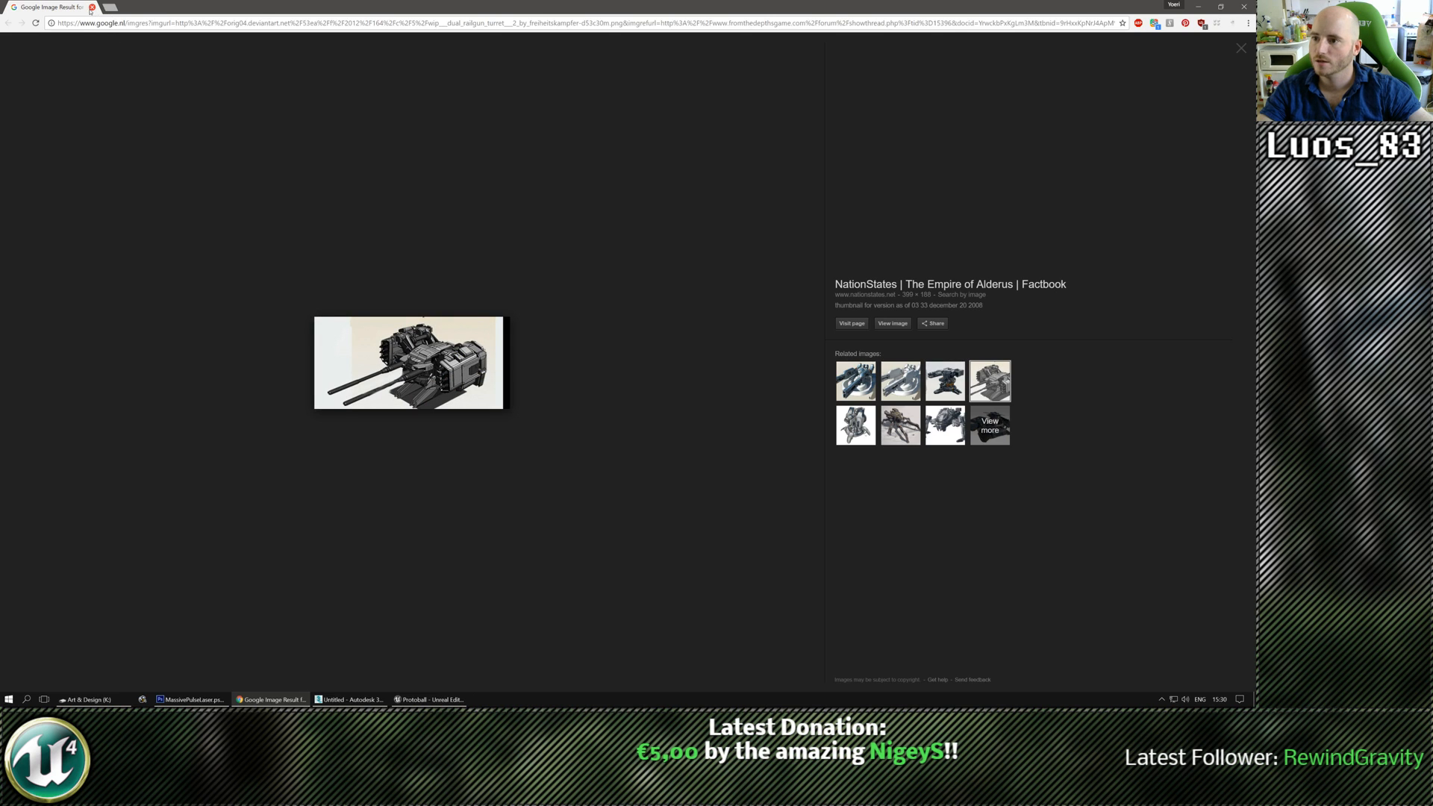
{"action": "key", "text": "ctrl+w"}
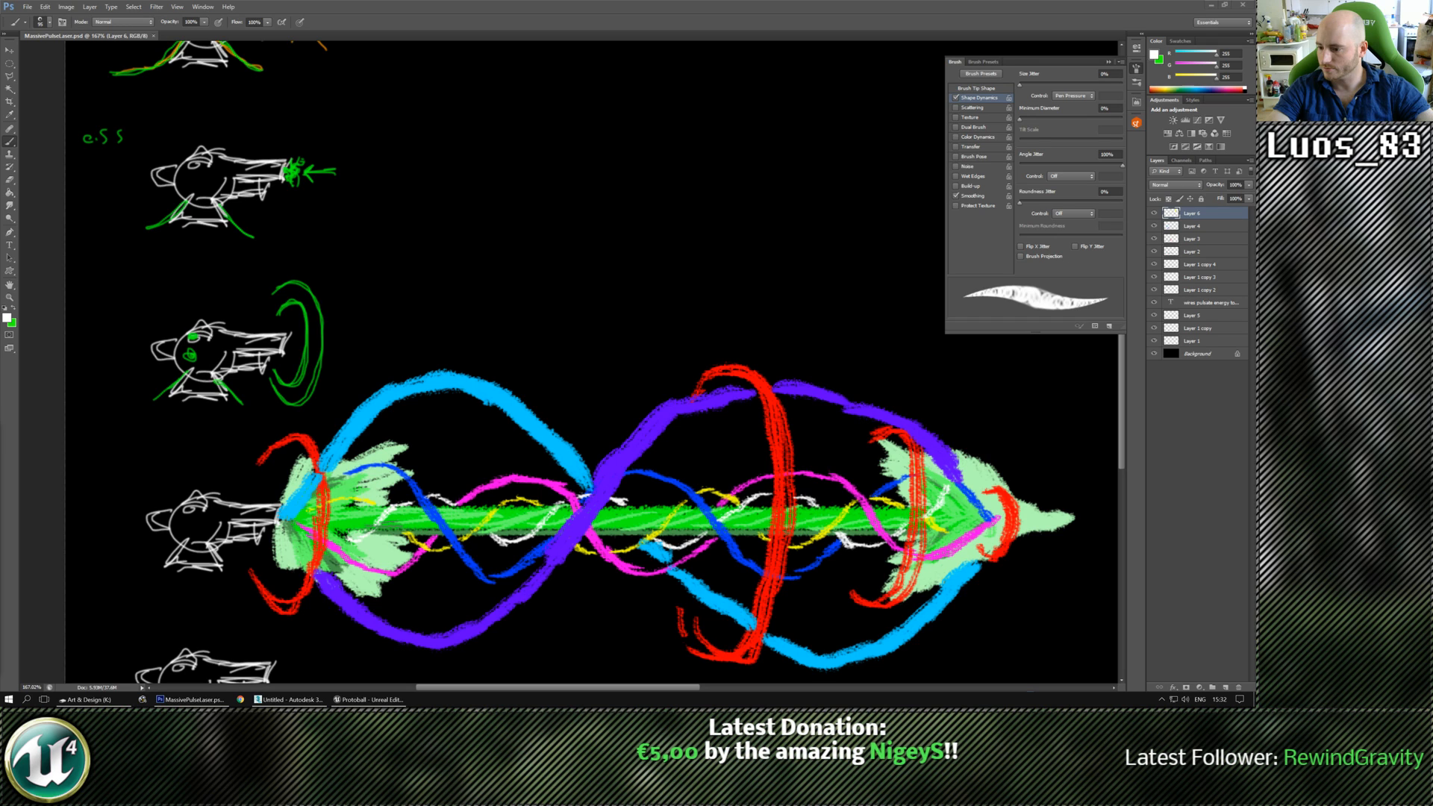
Close the MassivePulseLaser document and bring up the browser window showing the artist's ArtStation portfolio.
{"action": "key", "text": "ctrl+w"}
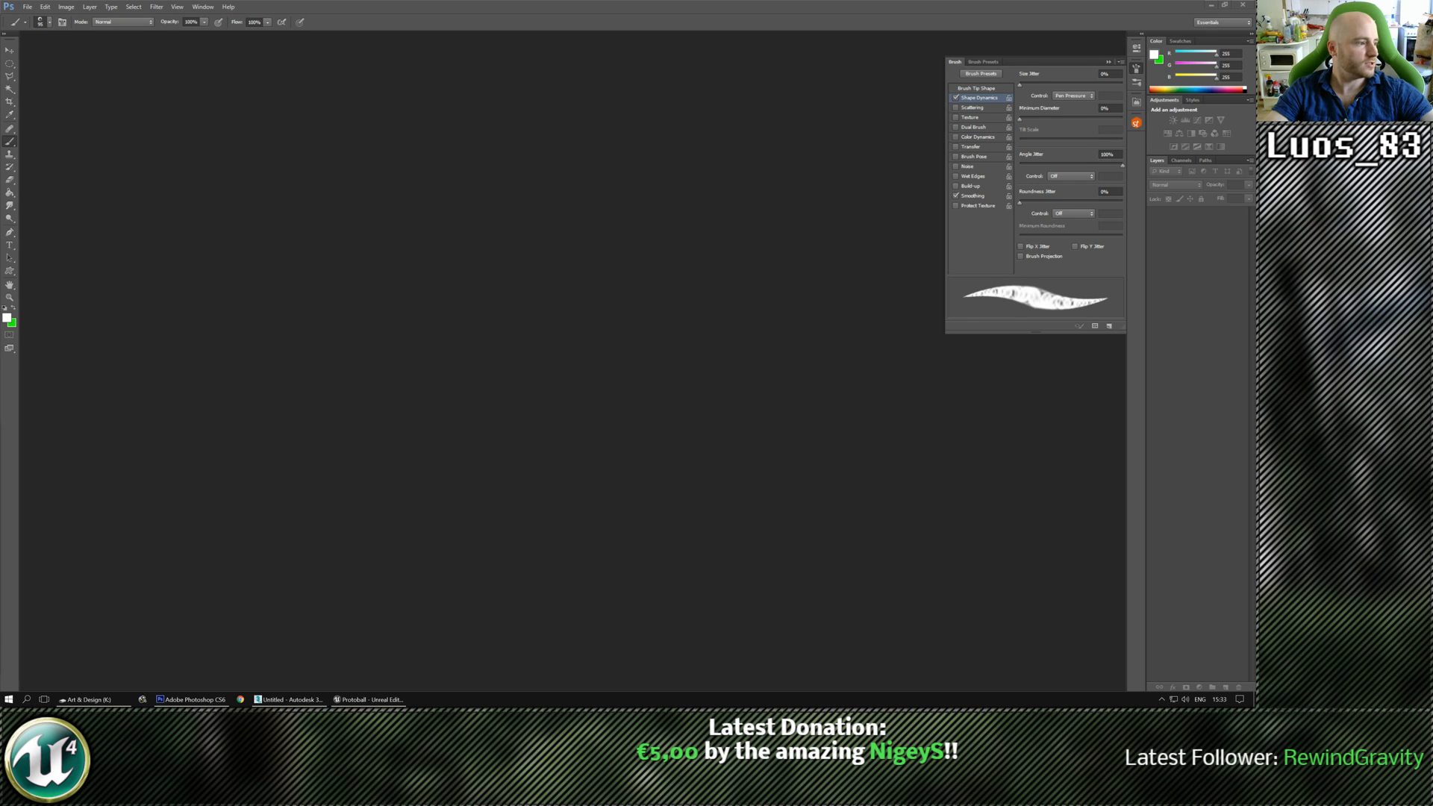
{"action": "left_click_drag", "start_coordinate": [0, 179], "coordinate": [750, 70]}
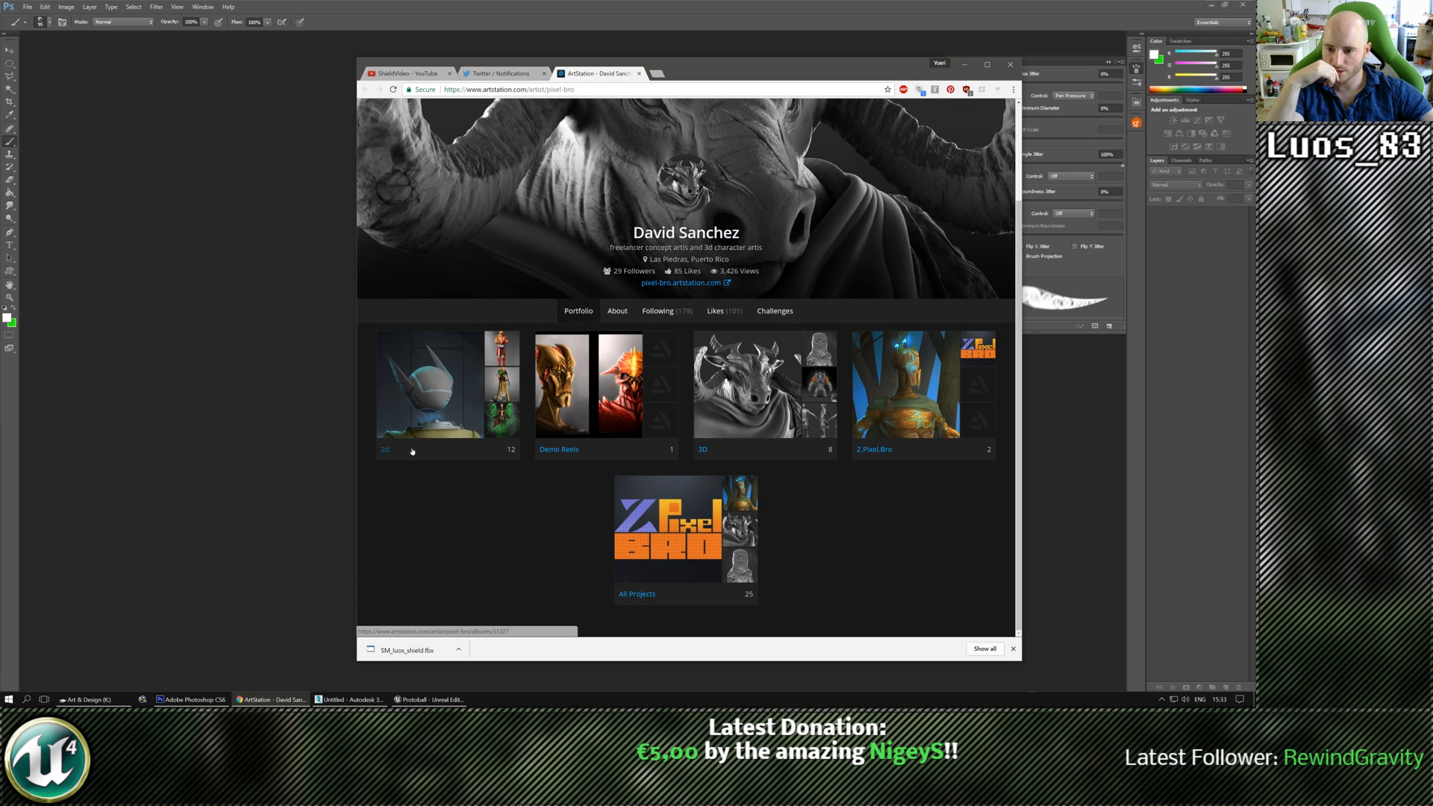
Open the 2d, Demo Reels, 3D, Z.Pixel.Bro and All Projects albums in separate tabs and close the portfolio page.
{"action": "middle_click", "coordinate": [431, 388]}
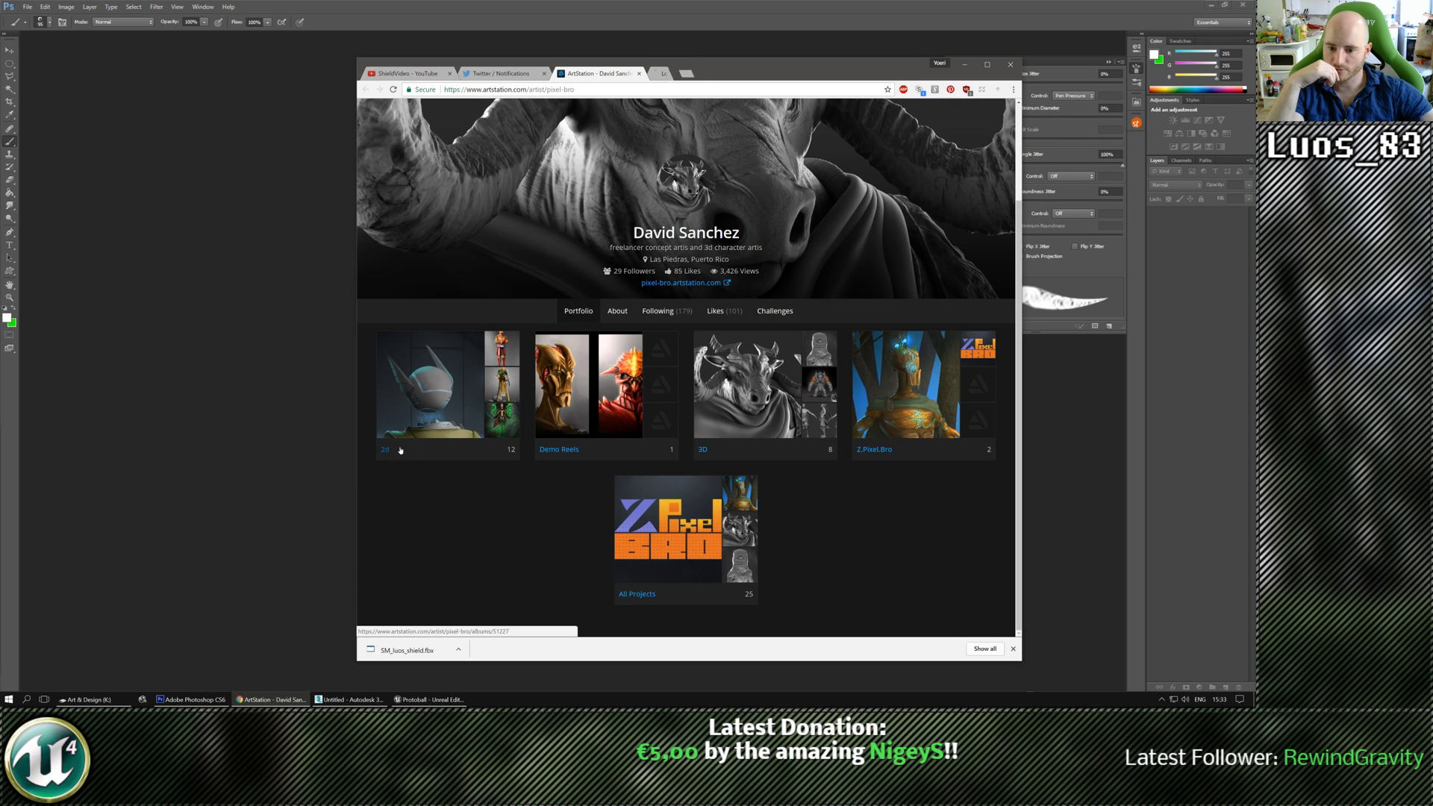
{"action": "middle_click", "coordinate": [575, 451]}
{"action": "middle_click", "coordinate": [739, 453]}
{"action": "middle_click", "coordinate": [868, 448]}
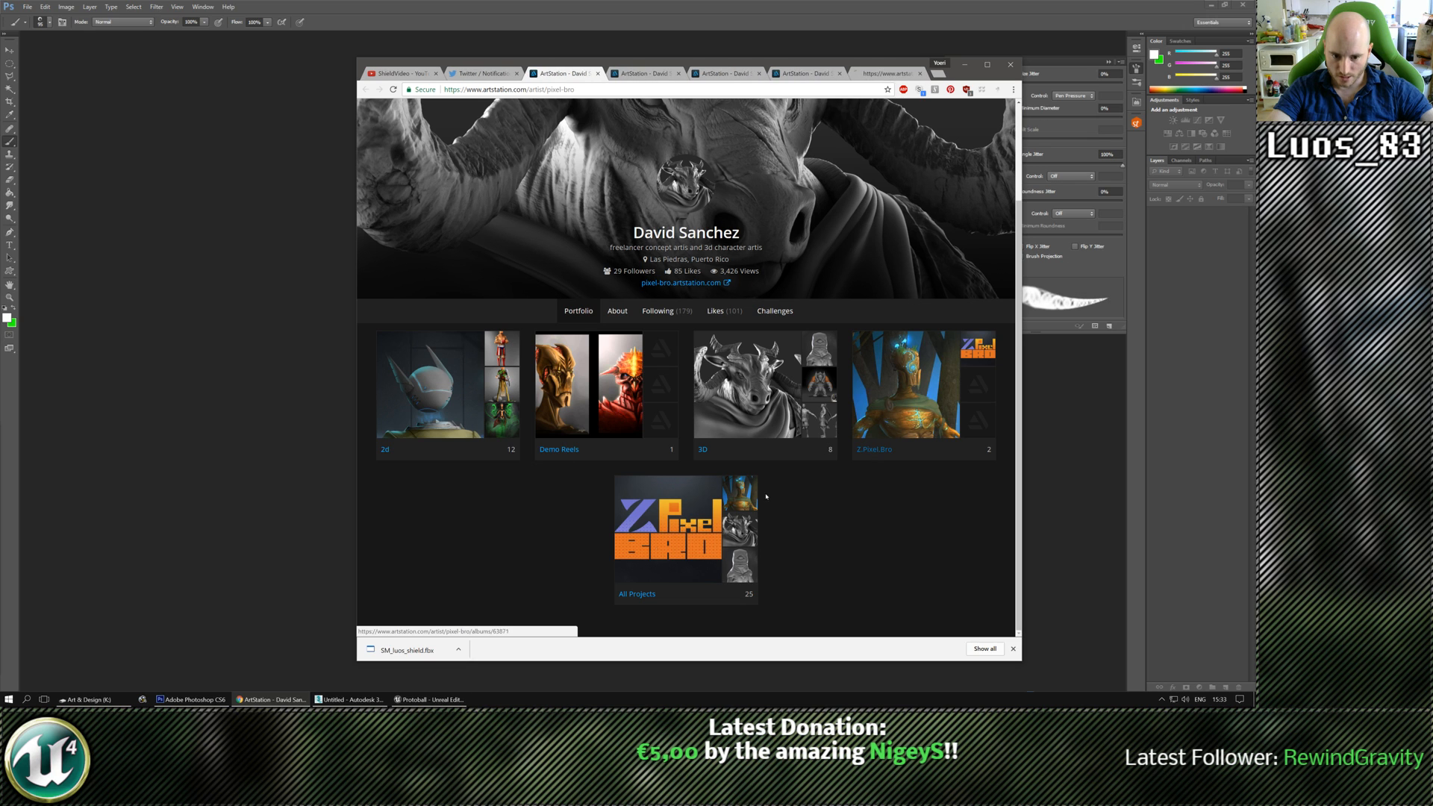
{"action": "middle_click", "coordinate": [637, 594]}
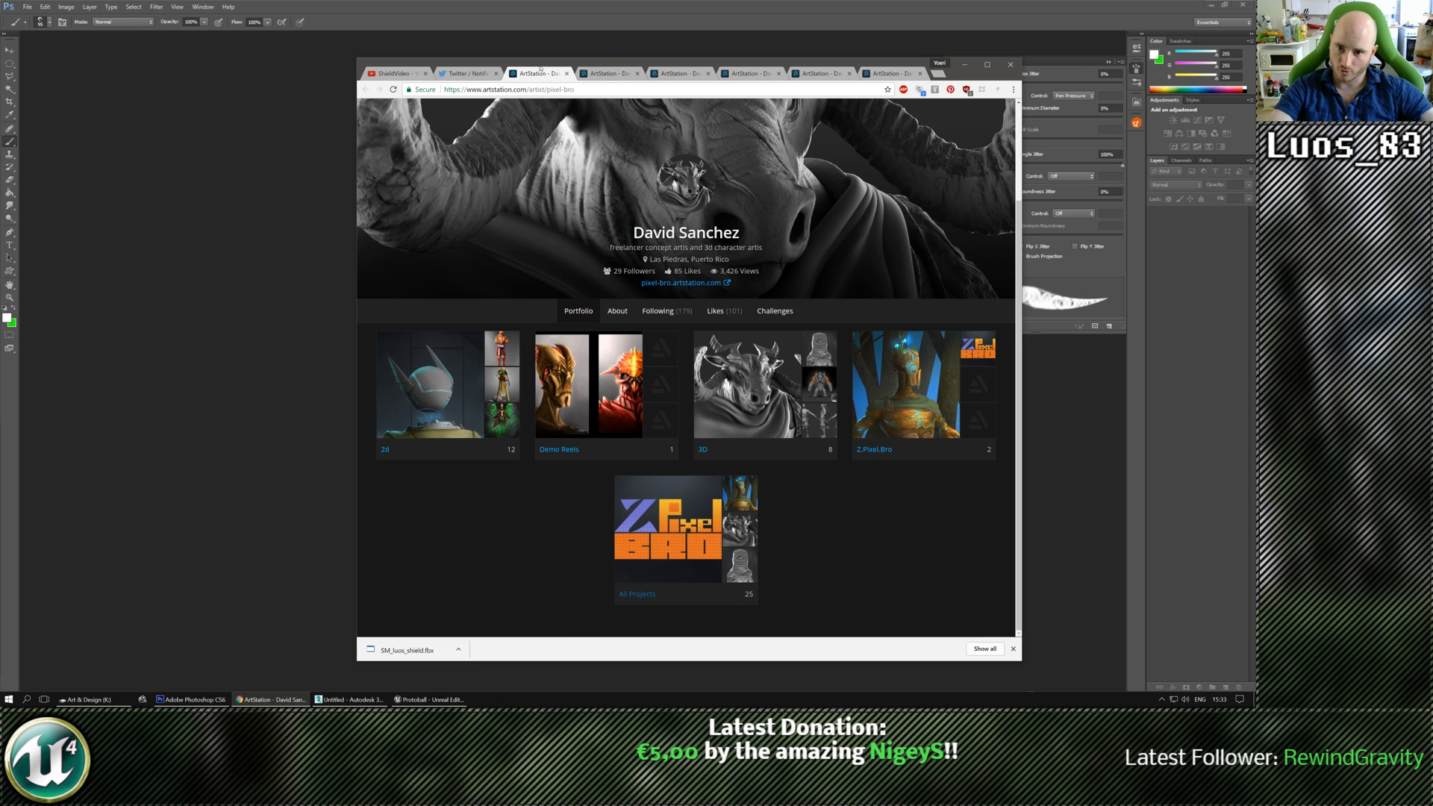
{"action": "left_click", "coordinate": [568, 74]}
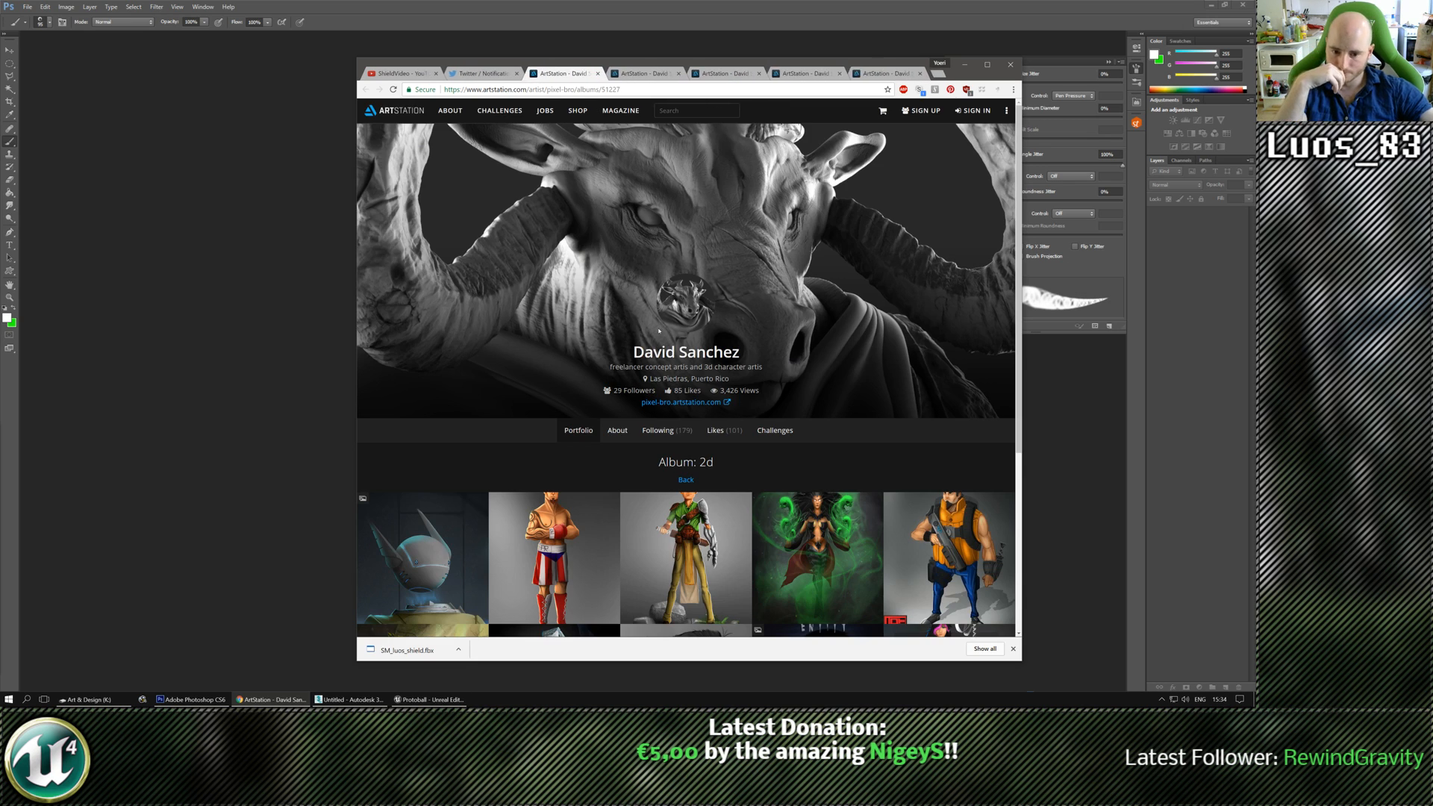
Look through the 2d album, view the Hero artwork at full size and close its tab.
{"action": "scroll", "coordinate": [631, 368], "scroll_direction": "down", "scroll_amount": 2}
{"action": "scroll", "coordinate": [630, 368], "scroll_direction": "down", "scroll_amount": 2}
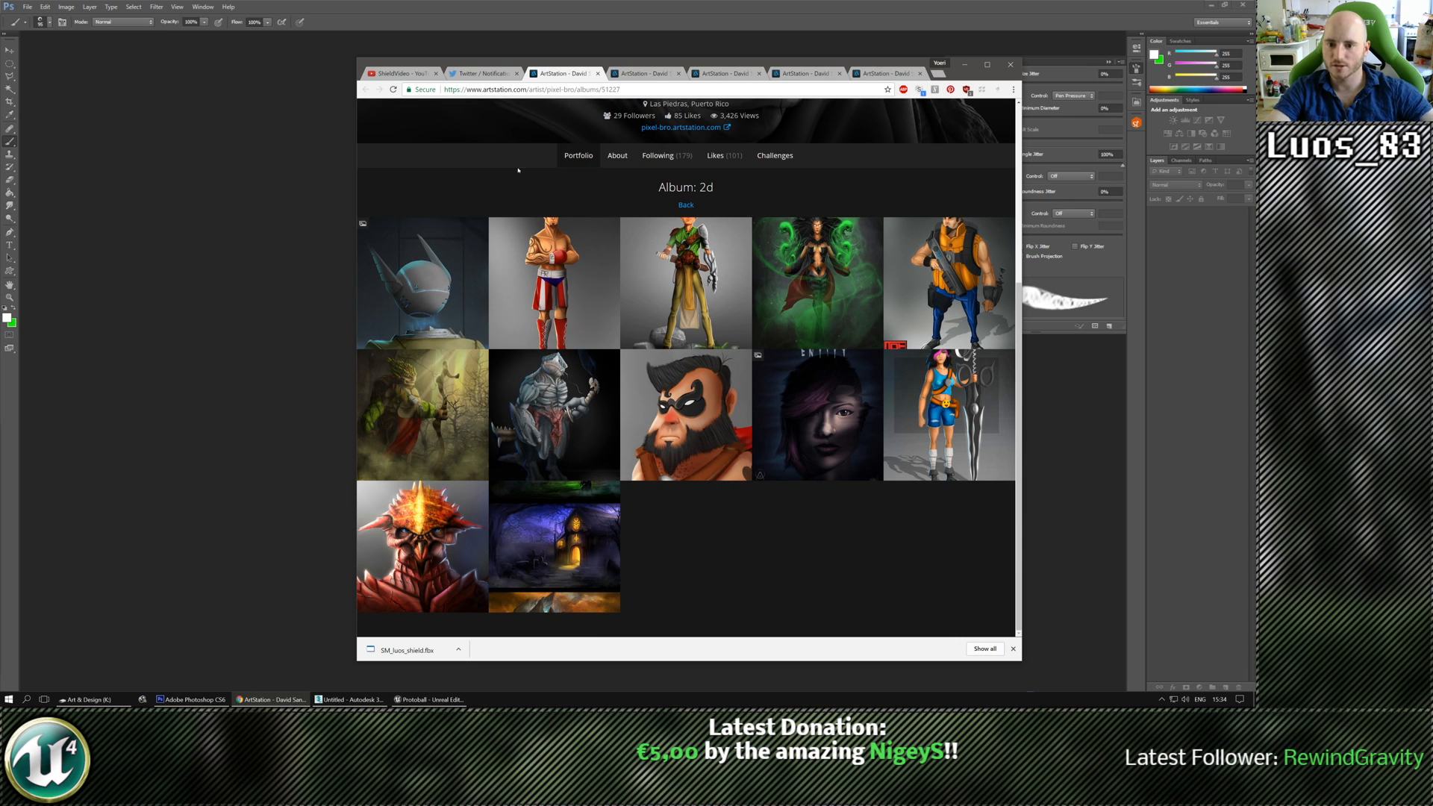
{"action": "scroll", "coordinate": [541, 304], "scroll_direction": "up", "scroll_amount": 2}
{"action": "left_click", "coordinate": [672, 418]}
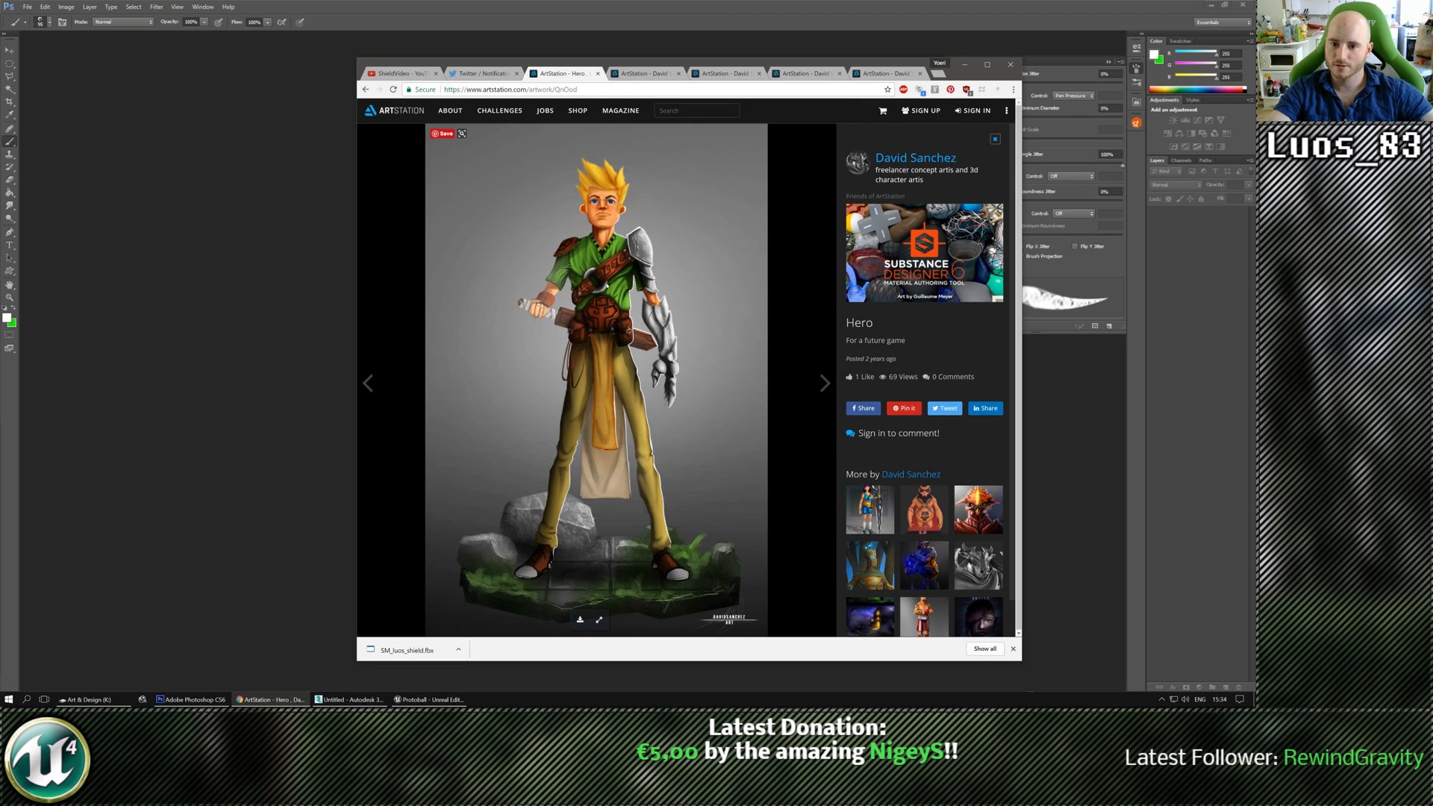
{"action": "left_click", "coordinate": [598, 74]}
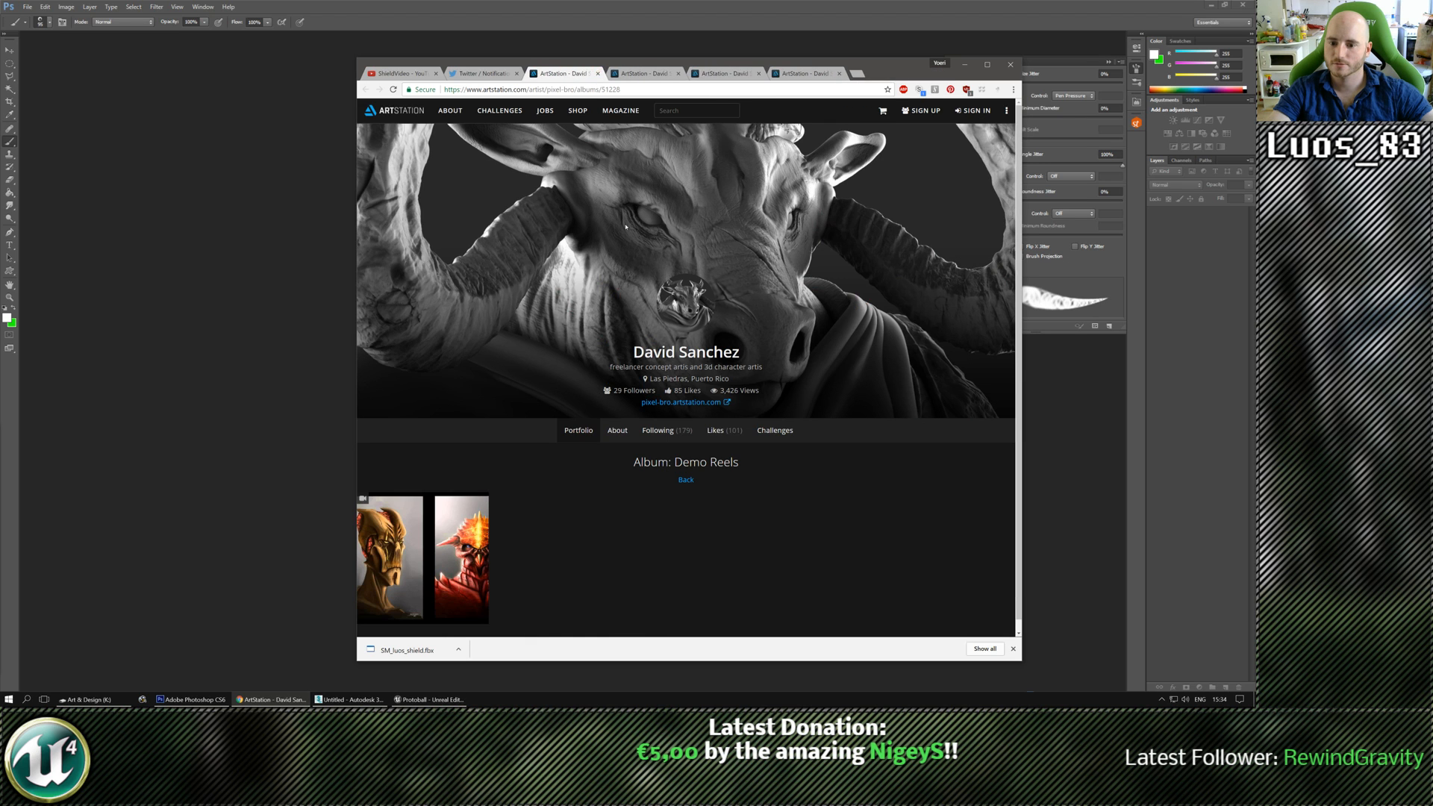
Play the Demo Reel video from the Demo Reels album, skim through its paintings and character sculpts, and close the tab.
{"action": "left_click", "coordinate": [425, 544]}
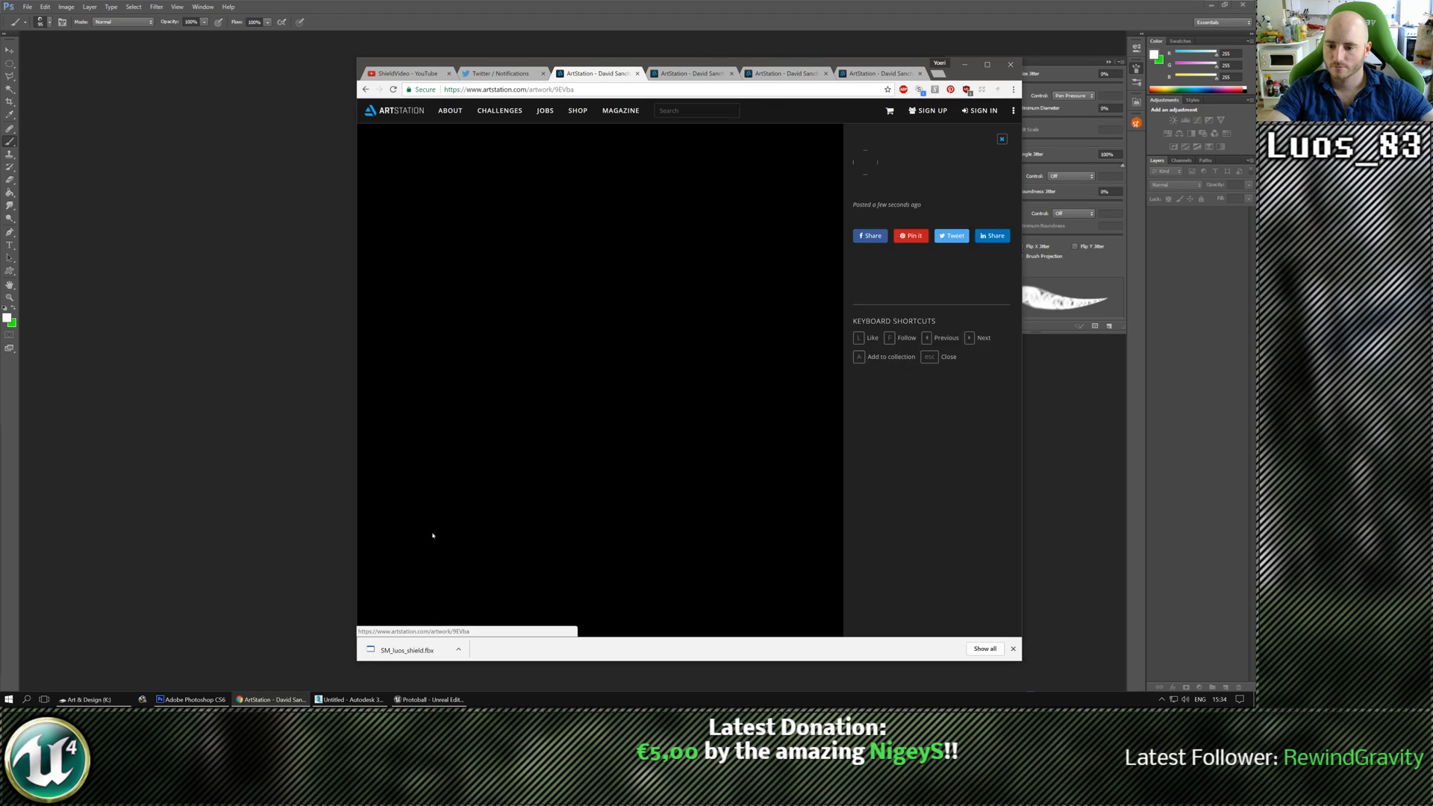
{"action": "left_click", "coordinate": [511, 351]}
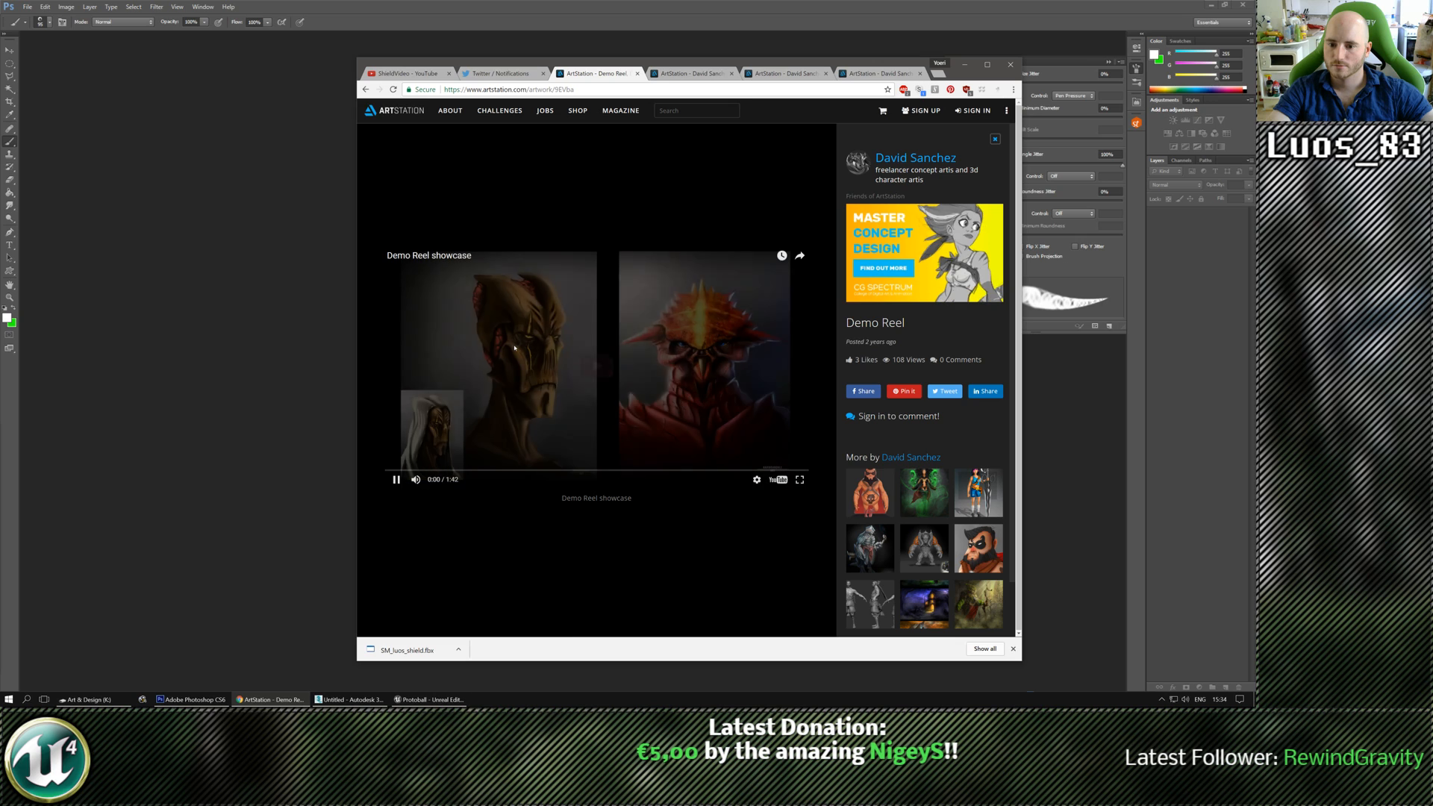
{"action": "left_click", "coordinate": [493, 471]}
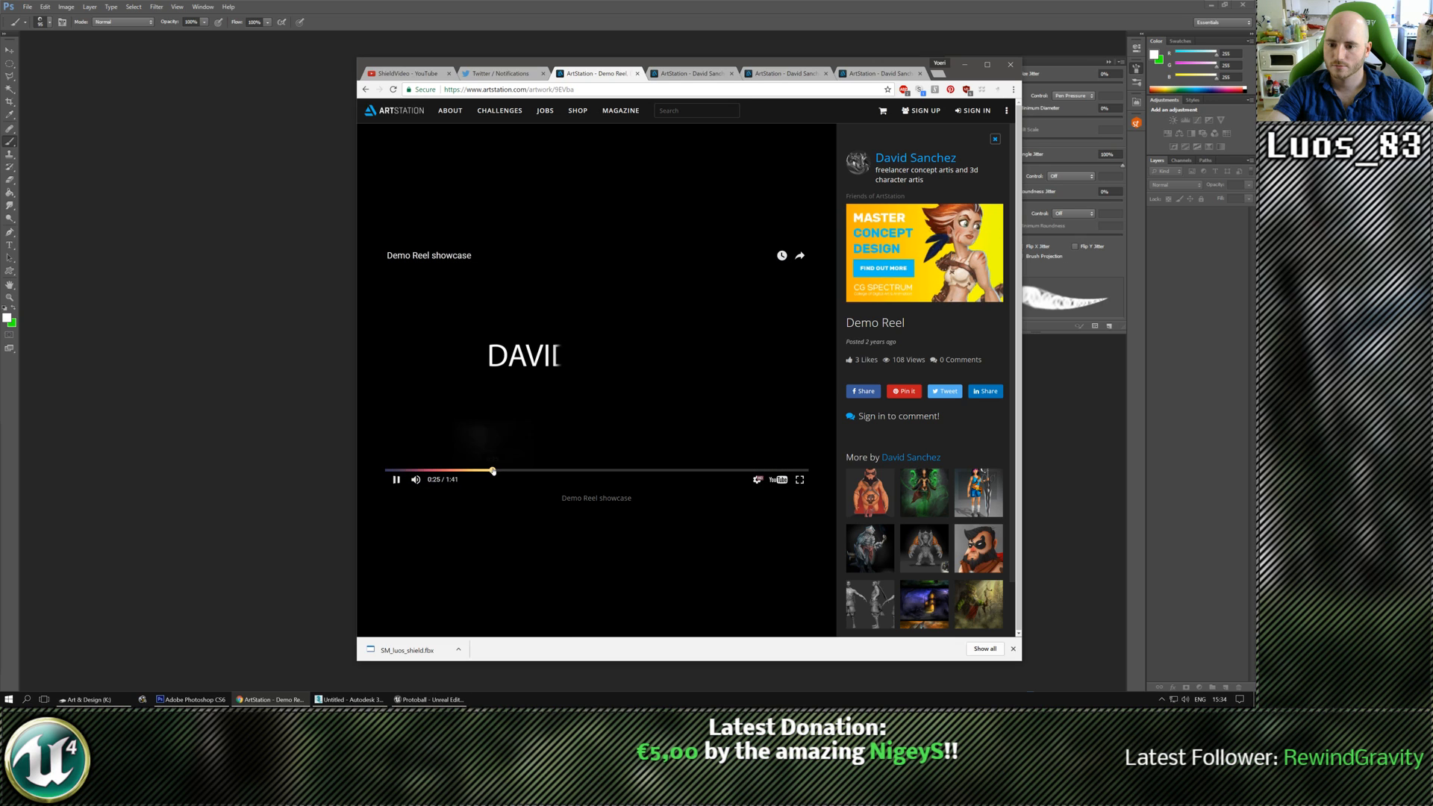
{"action": "left_click", "coordinate": [603, 471]}
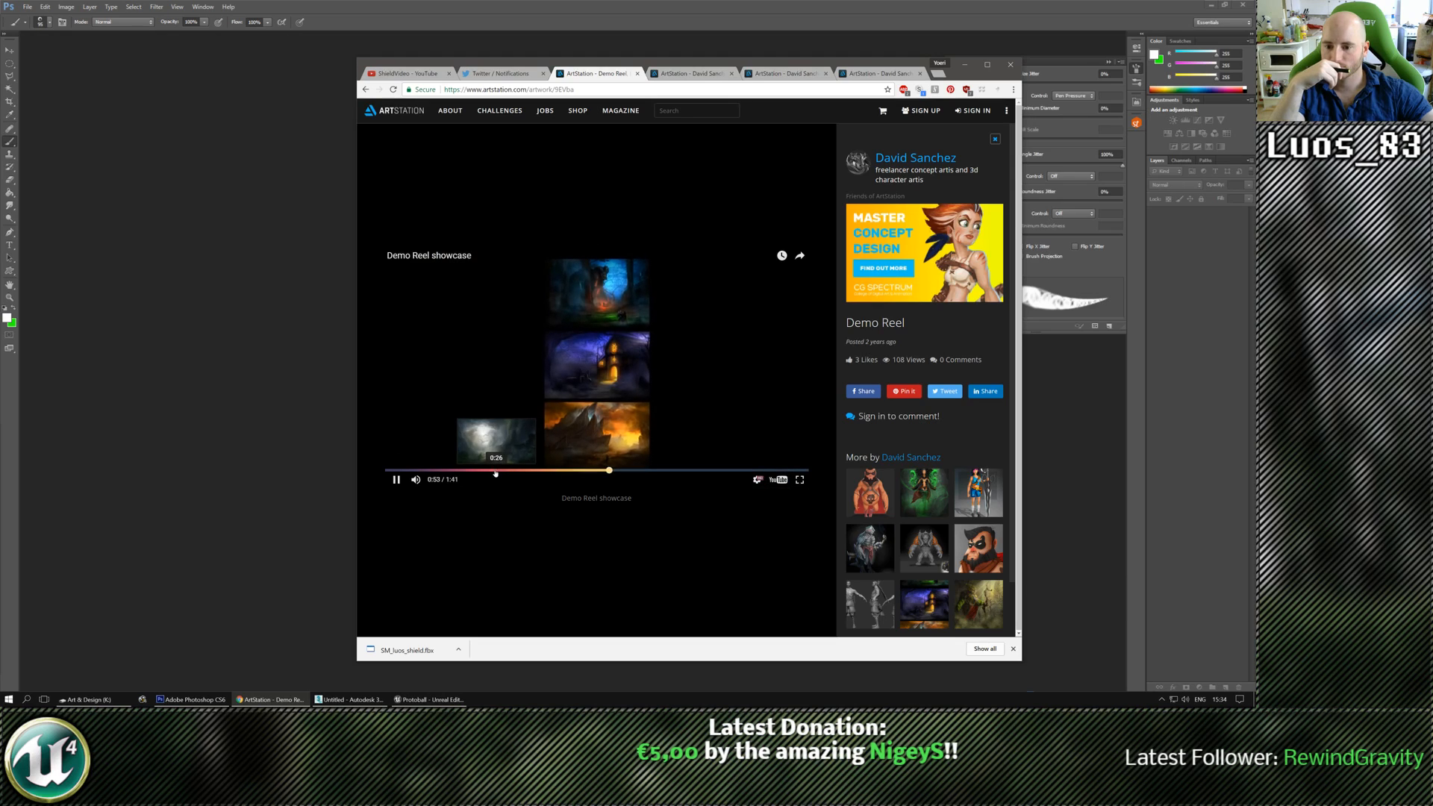
{"action": "left_click", "coordinate": [495, 471]}
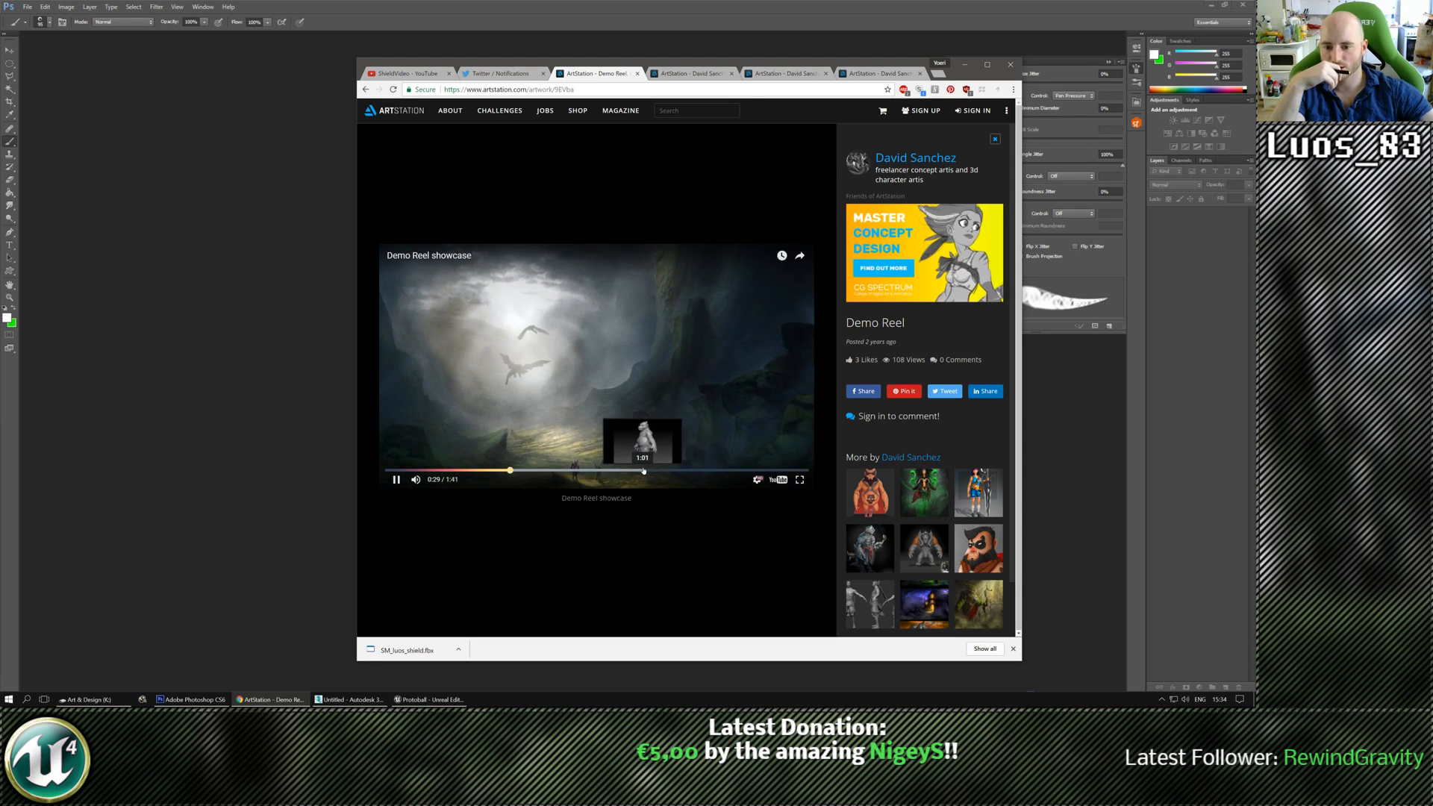
{"action": "left_click", "coordinate": [643, 471]}
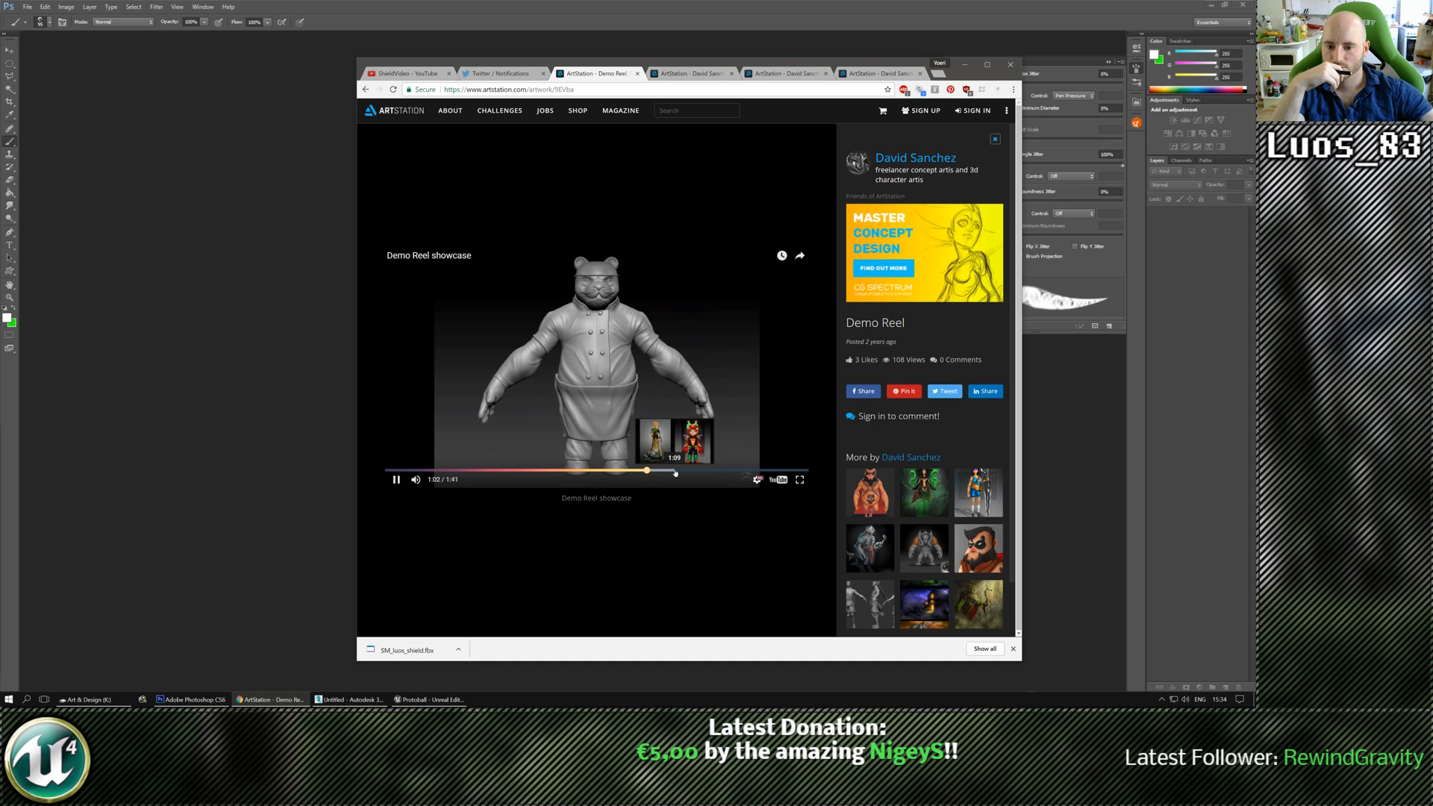
{"action": "left_click", "coordinate": [675, 471]}
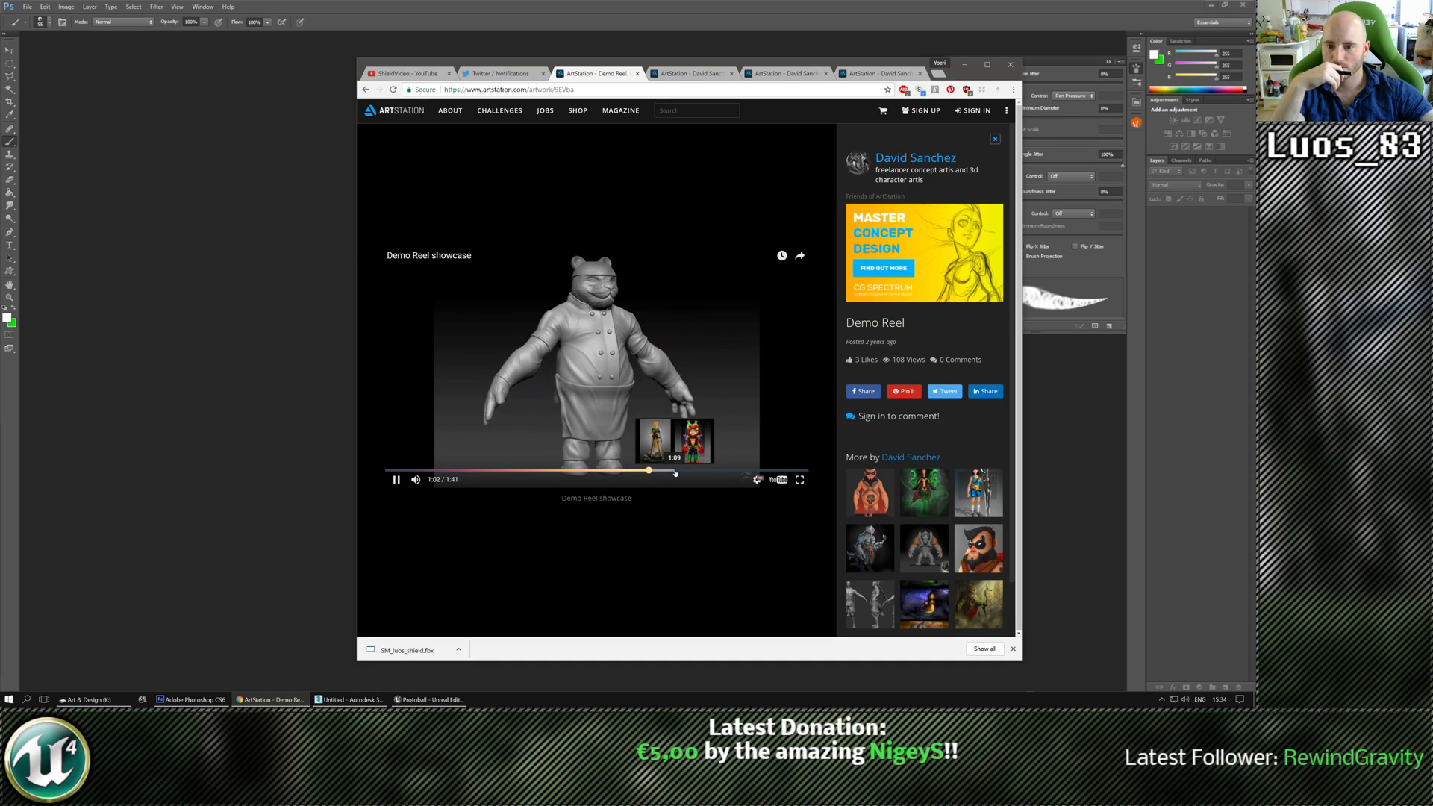
{"action": "left_click", "coordinate": [718, 471]}
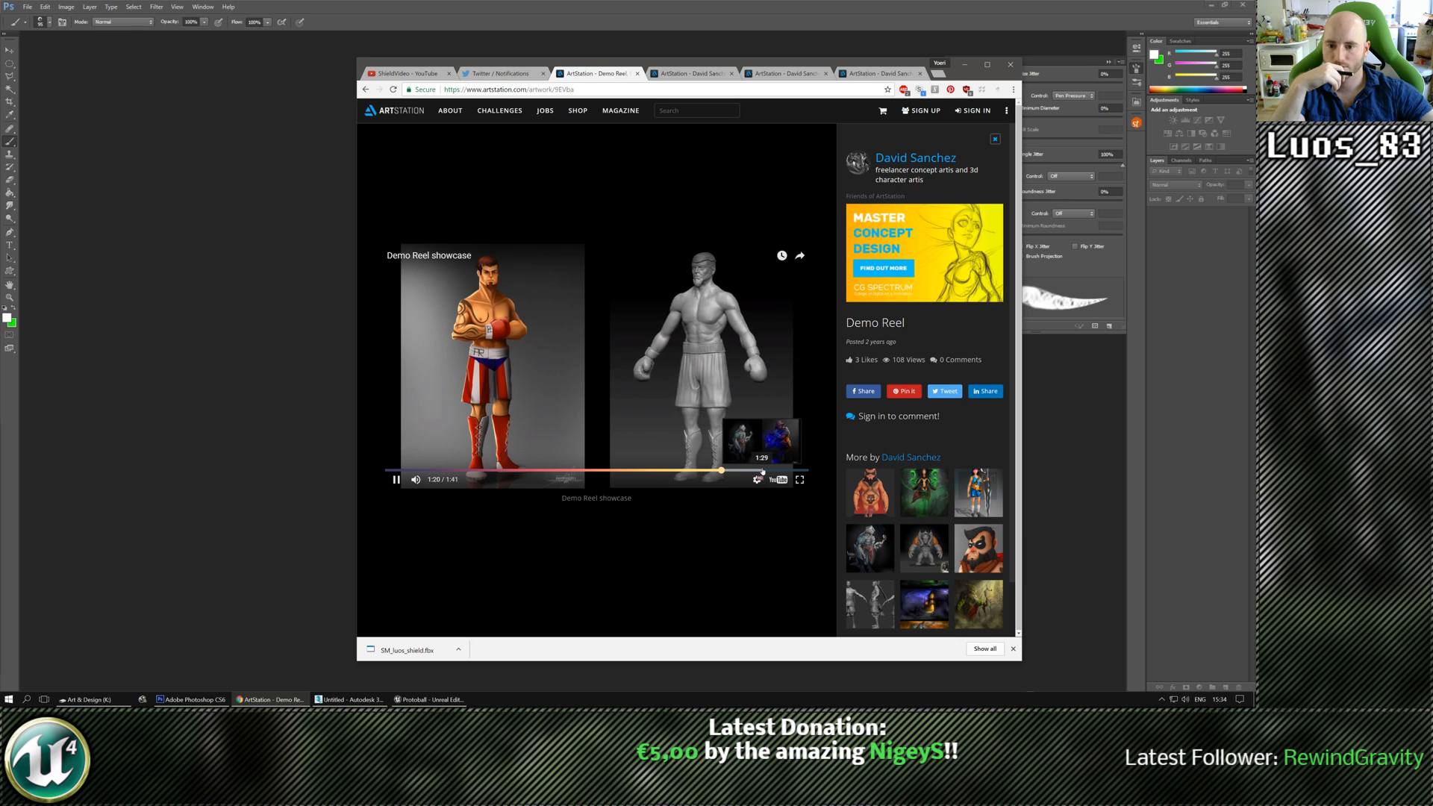
{"action": "left_click", "coordinate": [762, 471]}
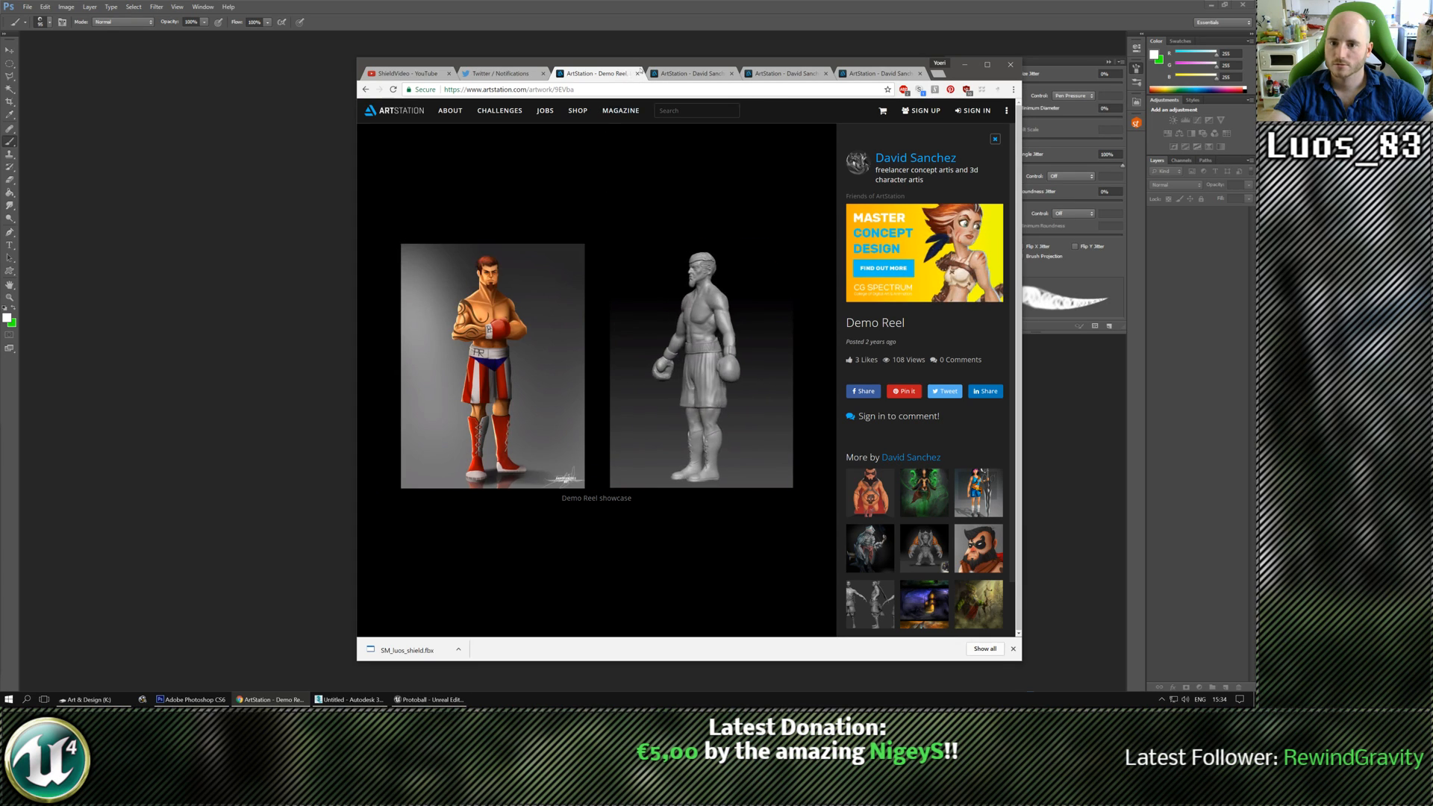
{"action": "left_click", "coordinate": [638, 73]}
Open the horned bull, One Eye dude and orange-armed creature artworks from the 3D album in new tabs and close the album.
{"action": "scroll", "coordinate": [652, 411], "scroll_direction": "down", "scroll_amount": 2}
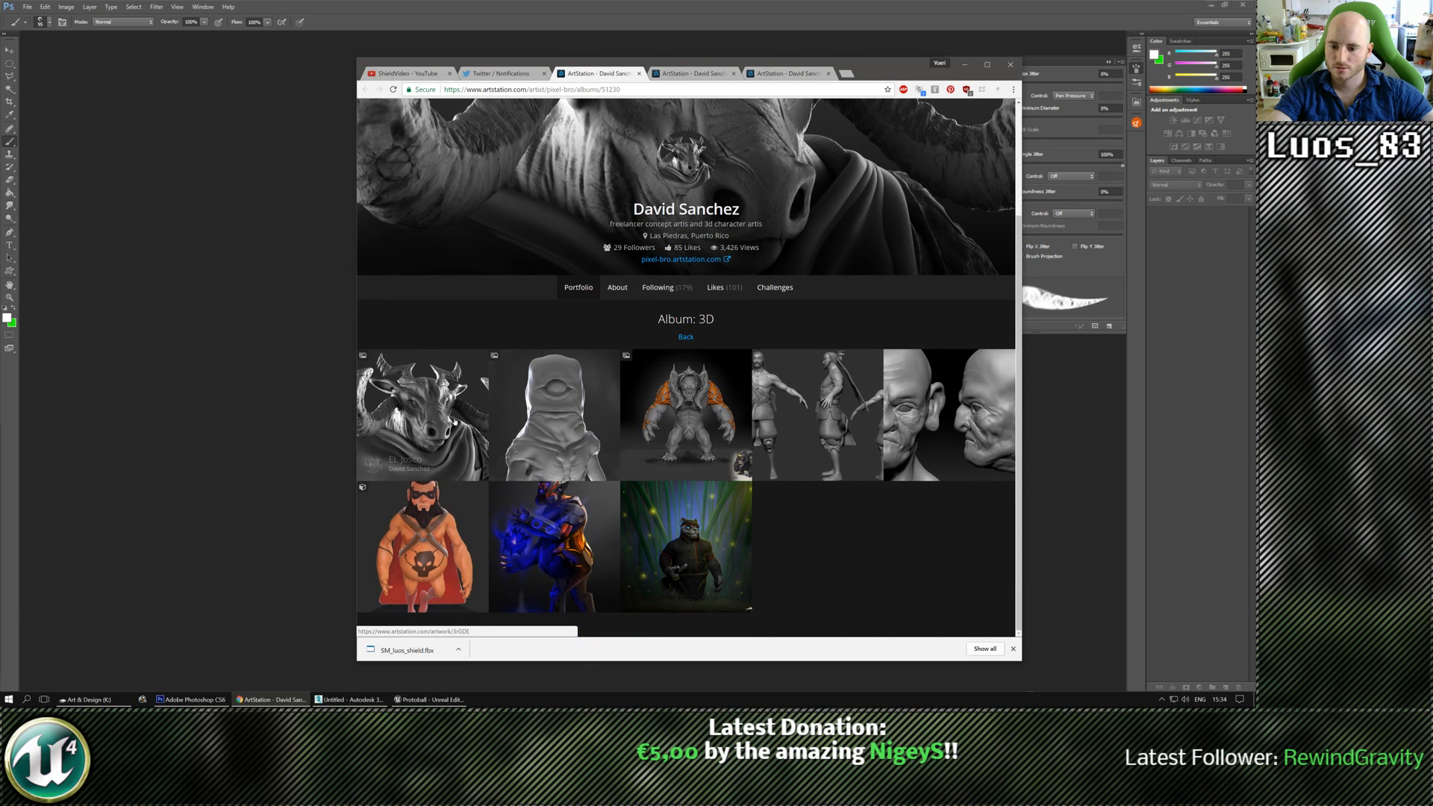
{"action": "middle_click", "coordinate": [423, 415]}
{"action": "middle_click", "coordinate": [554, 415]}
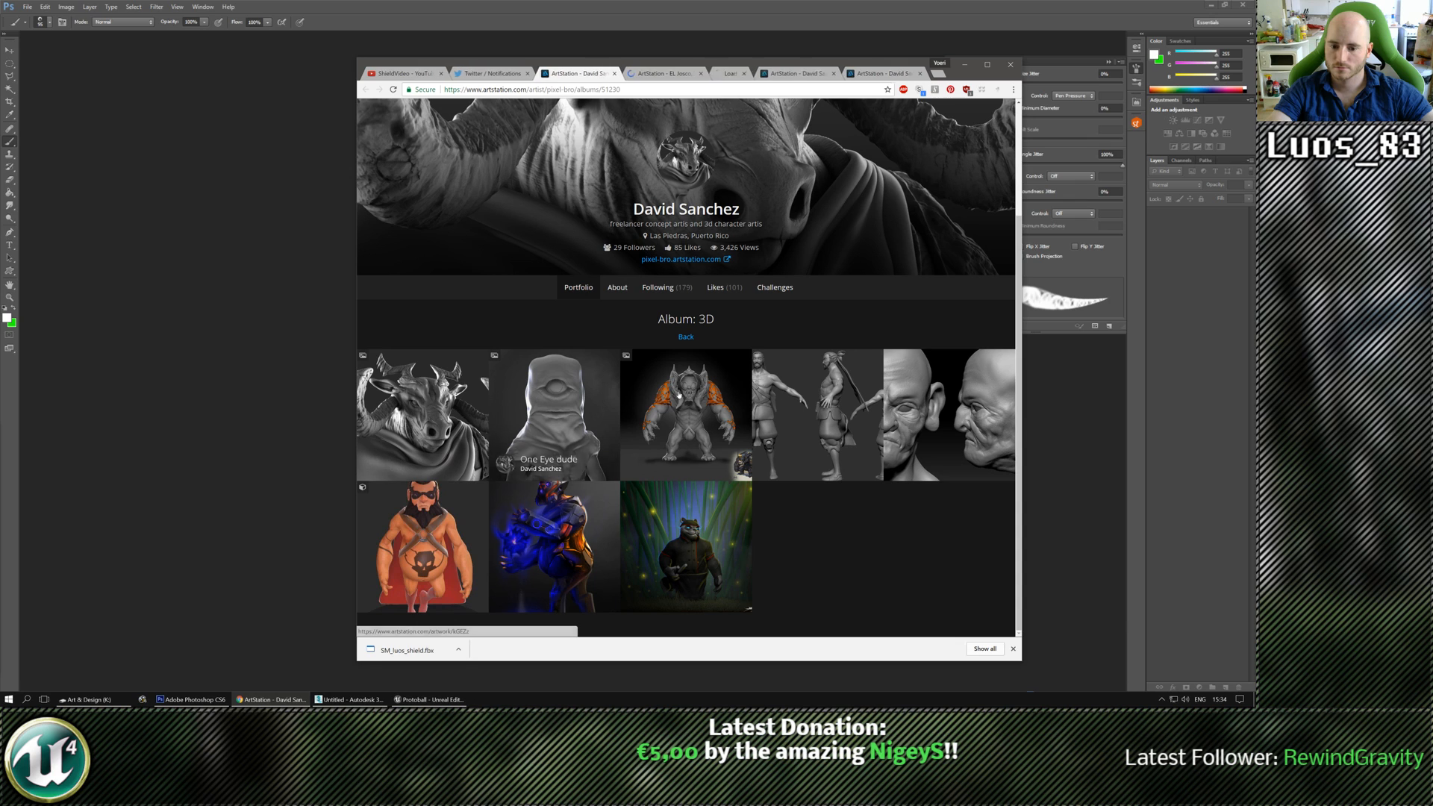
{"action": "middle_click", "coordinate": [685, 415]}
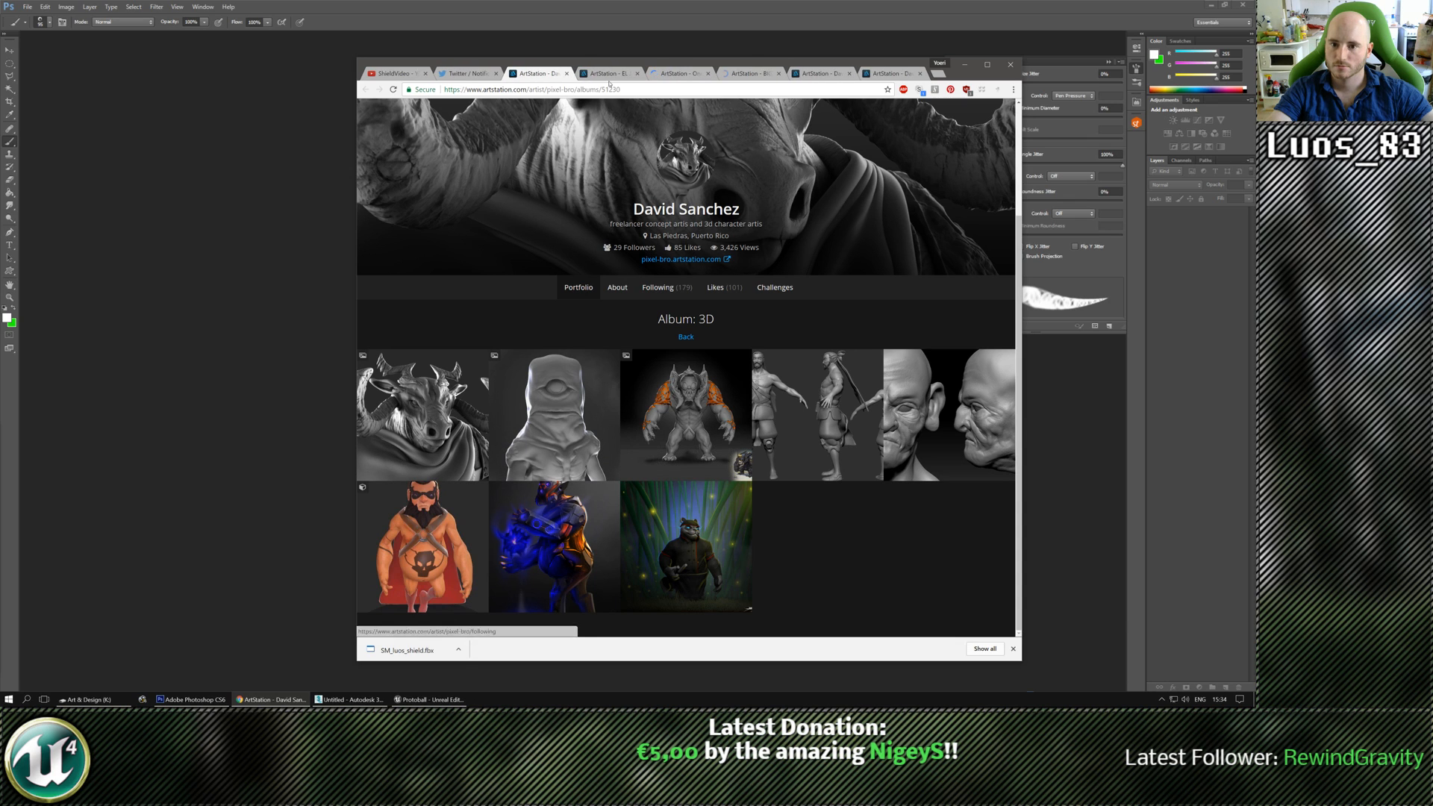
{"action": "left_click", "coordinate": [566, 74]}
Examine all the EL Josco sculpt renders from the caped pose to the turnaround views and close the tab.
{"action": "scroll", "coordinate": [601, 428], "scroll_direction": "down", "scroll_amount": 4}
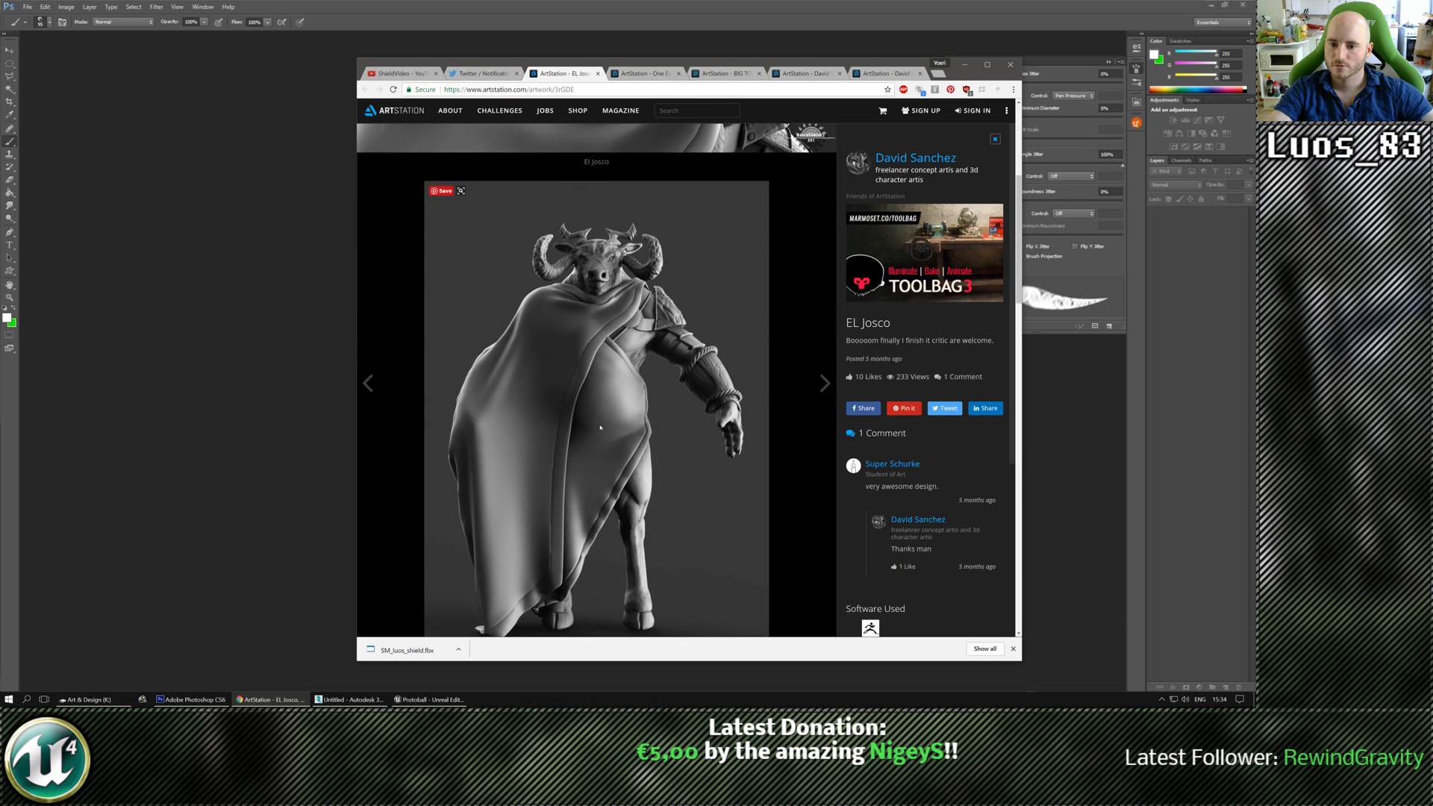
{"action": "scroll", "coordinate": [601, 427], "scroll_direction": "down", "scroll_amount": 5}
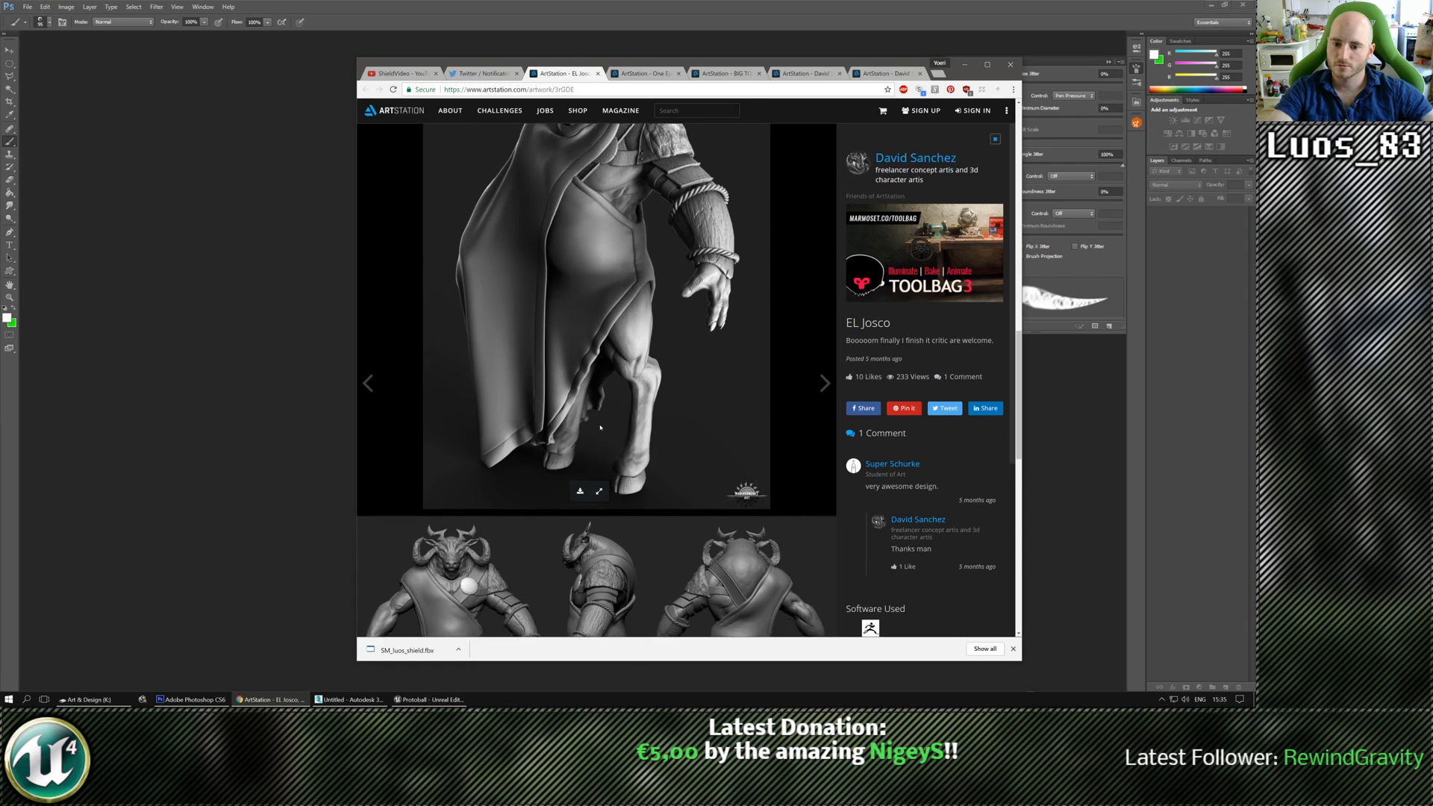
{"action": "scroll", "coordinate": [601, 427], "scroll_direction": "down", "scroll_amount": 2}
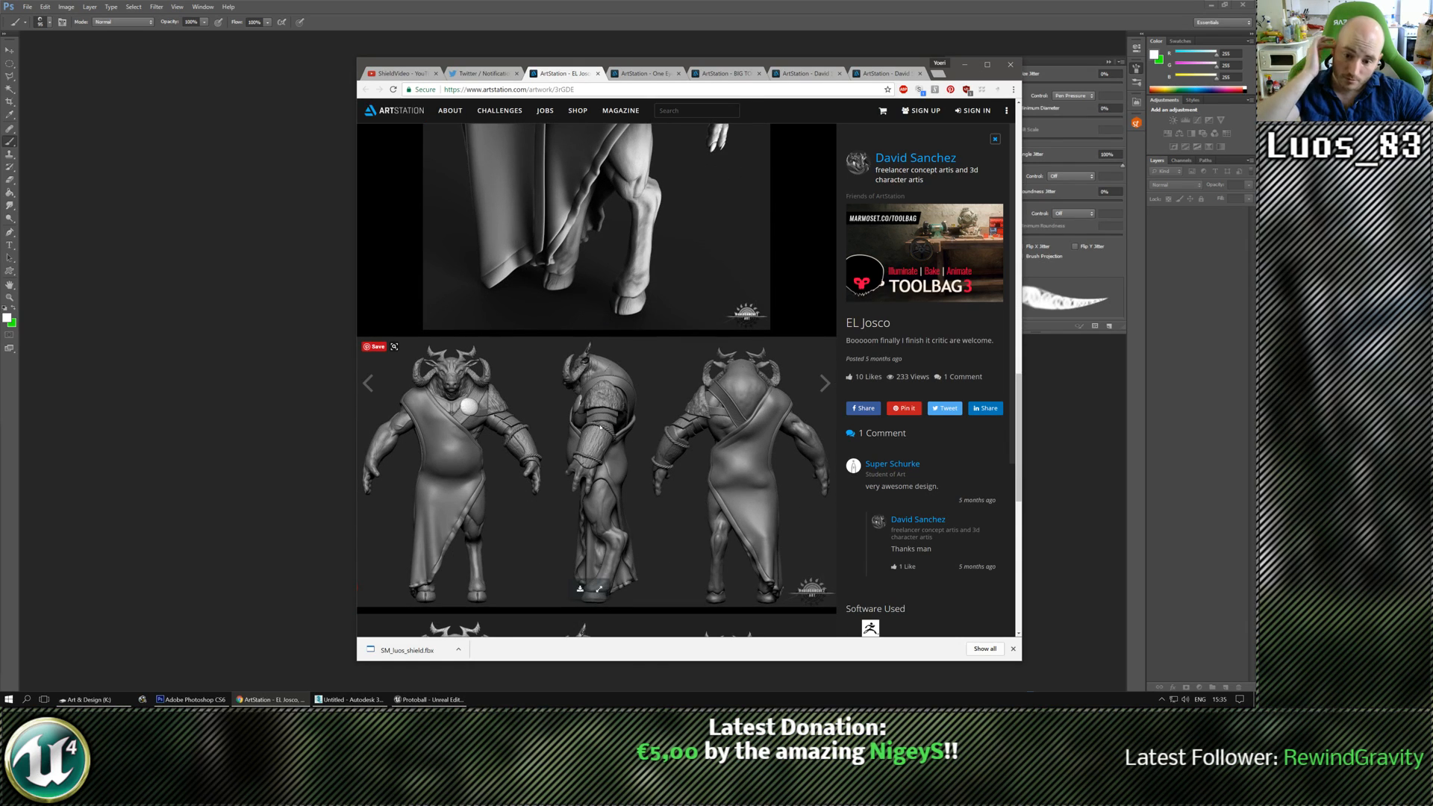
{"action": "scroll", "coordinate": [600, 428], "scroll_direction": "down", "scroll_amount": 7}
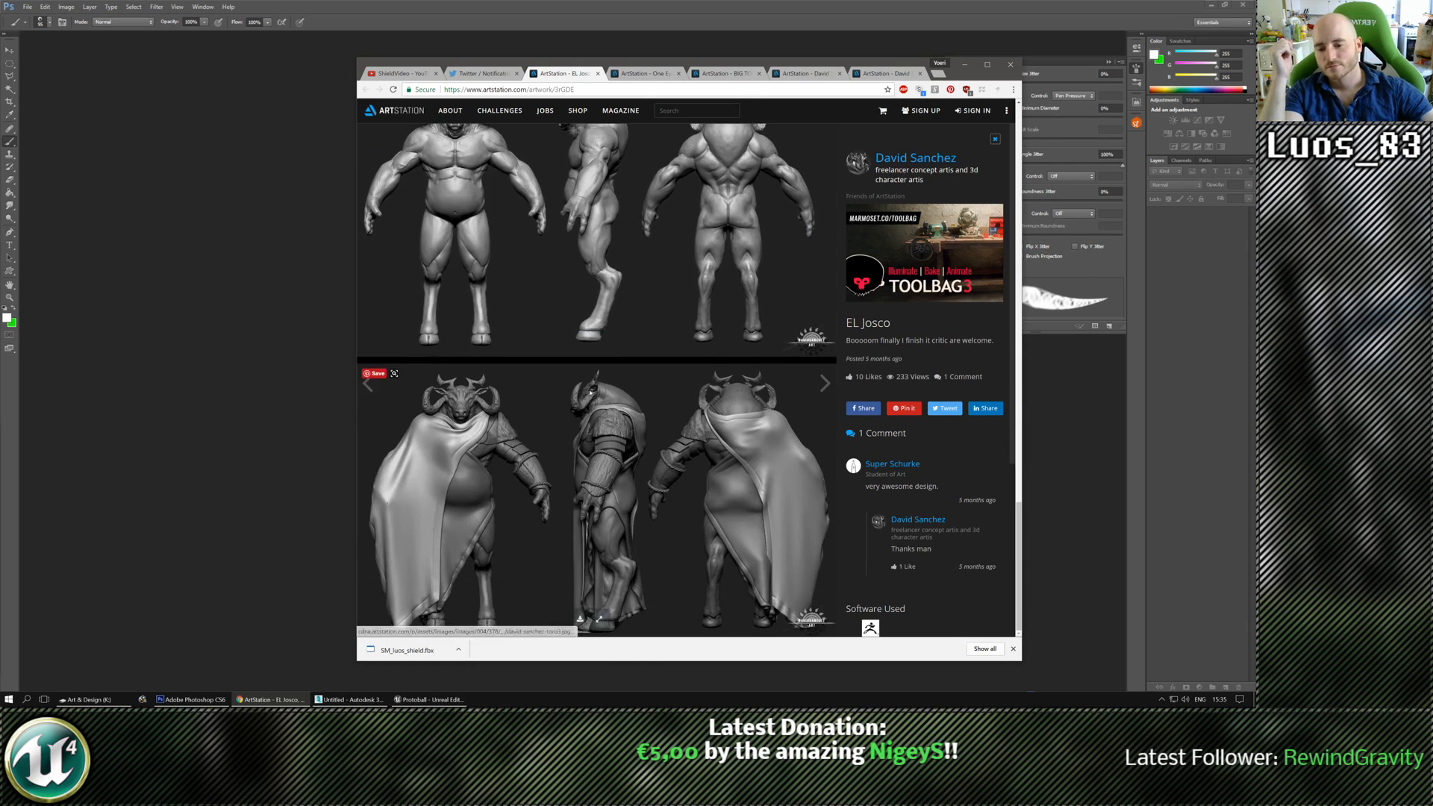
{"action": "scroll", "coordinate": [589, 393], "scroll_direction": "up", "scroll_amount": 15}
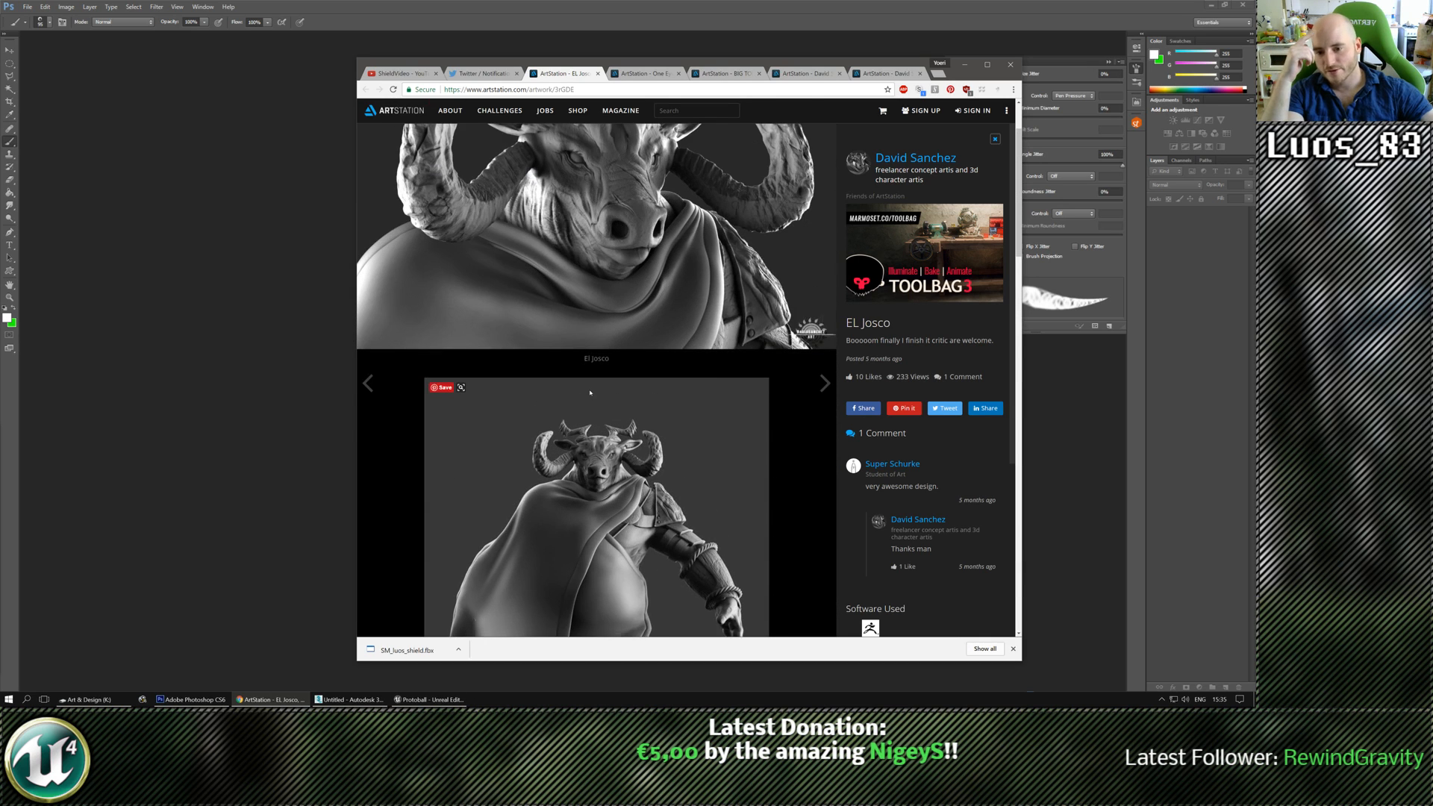
{"action": "scroll", "coordinate": [590, 392], "scroll_direction": "up", "scroll_amount": 1}
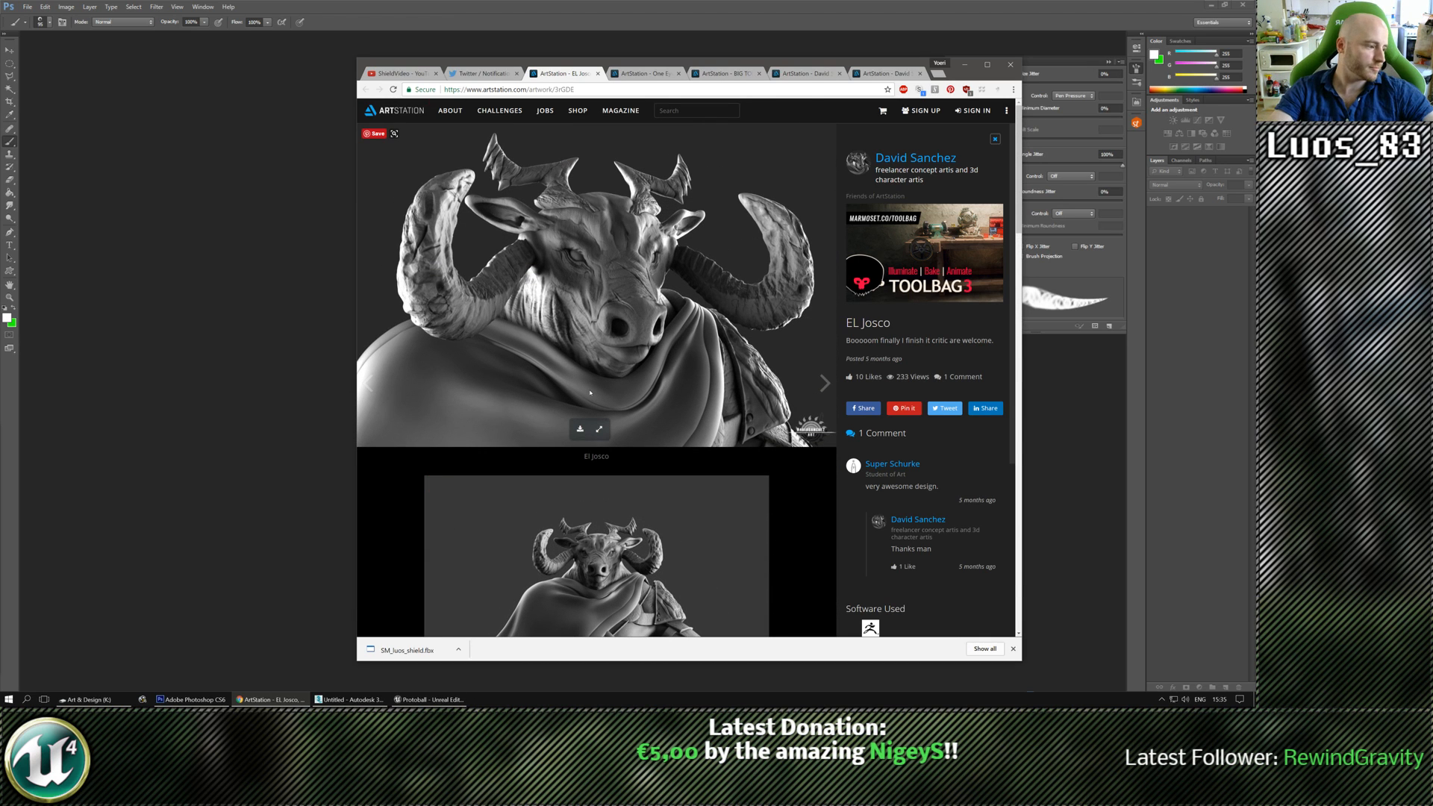
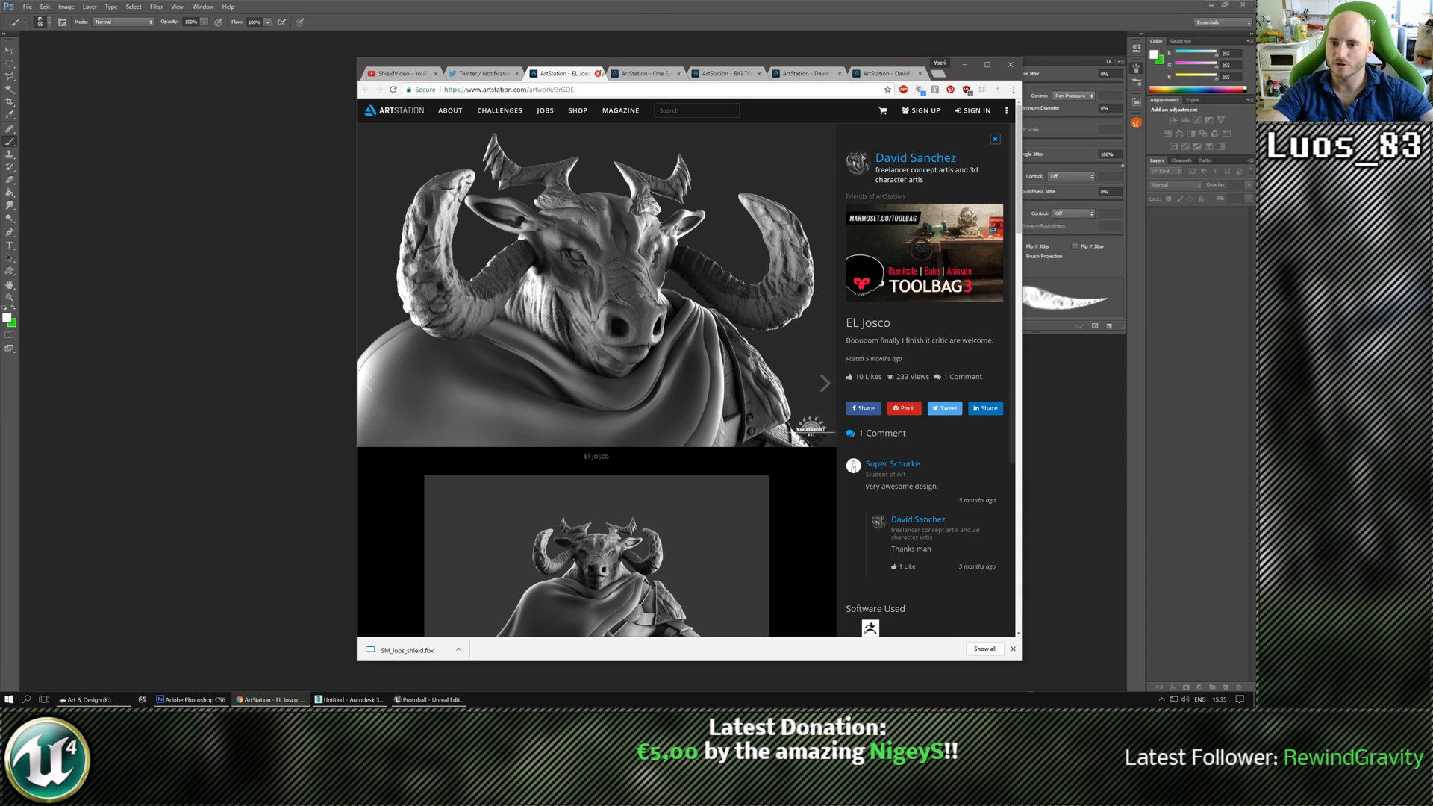
{"action": "left_click", "coordinate": [598, 73]}
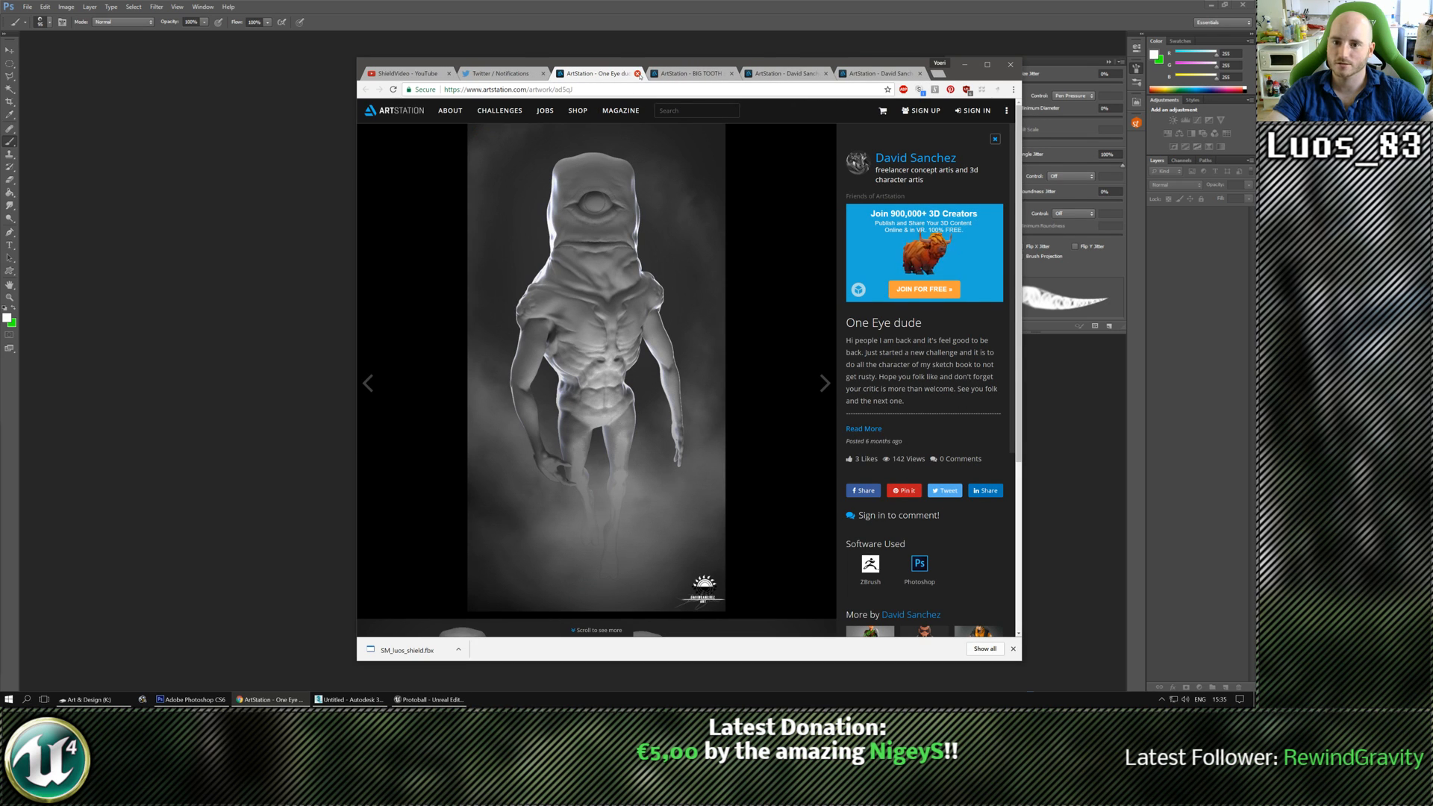
Close the One Eye dude artwork, examine the BIG TOOTH renders down to the flaming version, and close that tab too.
{"action": "left_click", "coordinate": [639, 74]}
{"action": "scroll", "coordinate": [688, 371], "scroll_direction": "down", "scroll_amount": 3}
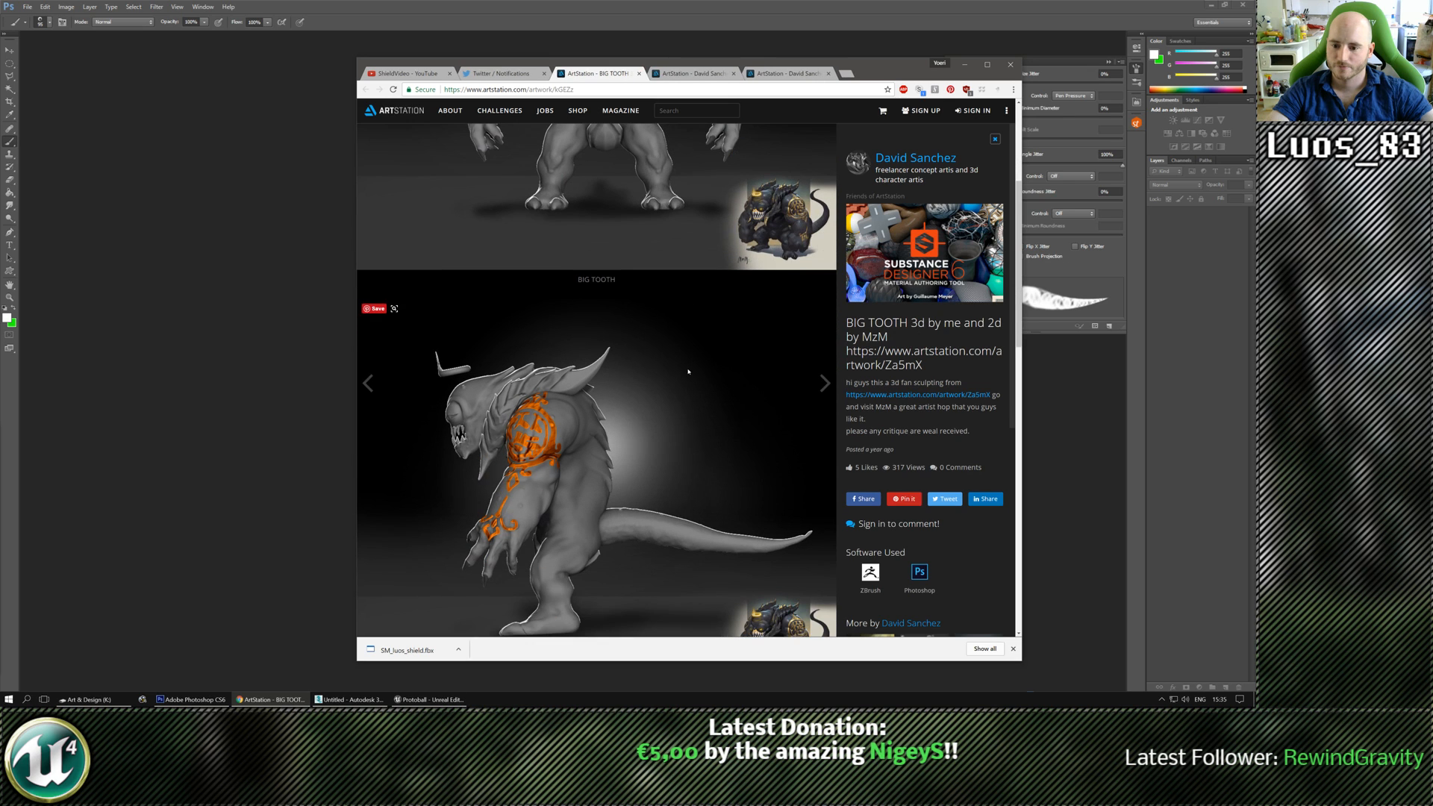
{"action": "scroll", "coordinate": [688, 371], "scroll_direction": "down", "scroll_amount": 12}
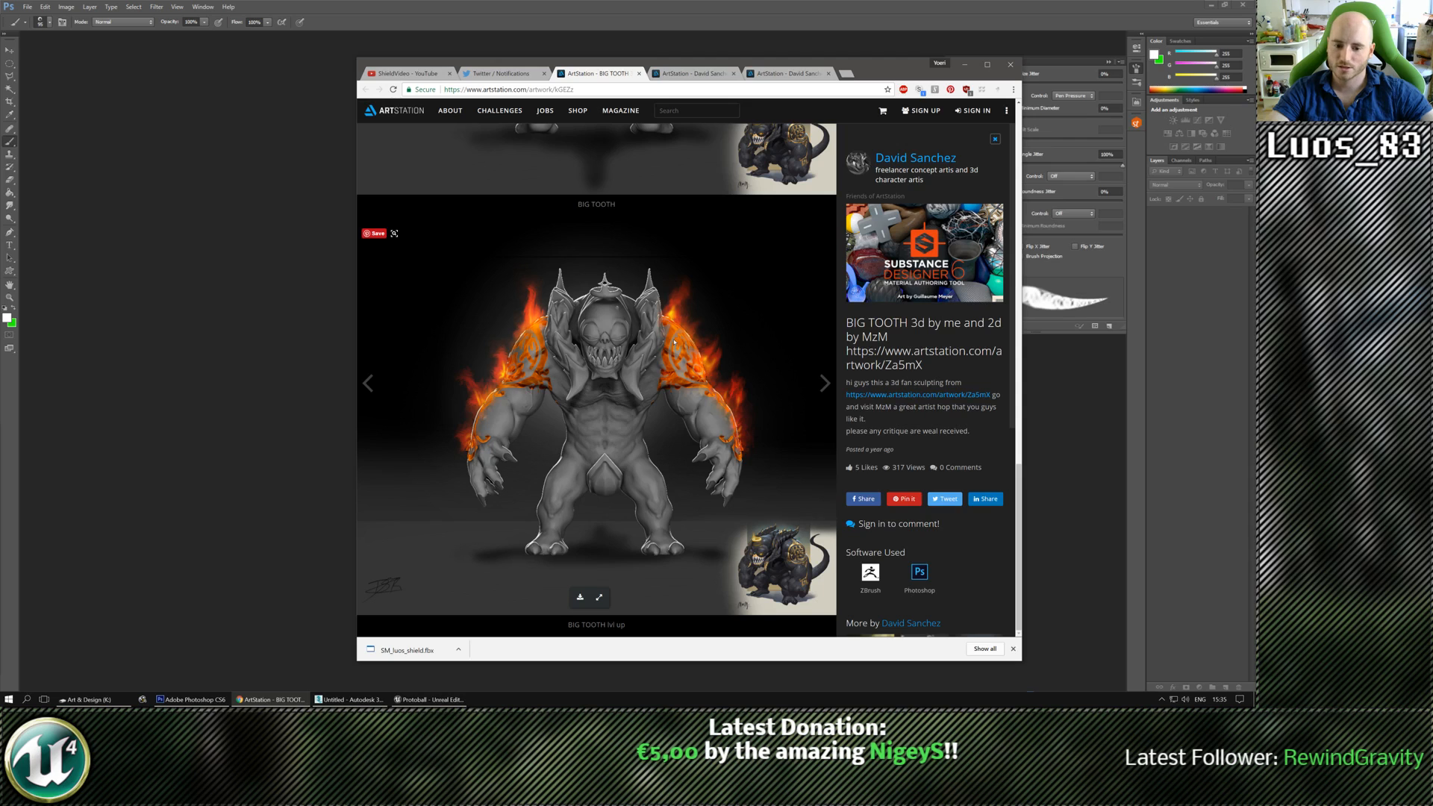
{"action": "left_click", "coordinate": [637, 73]}
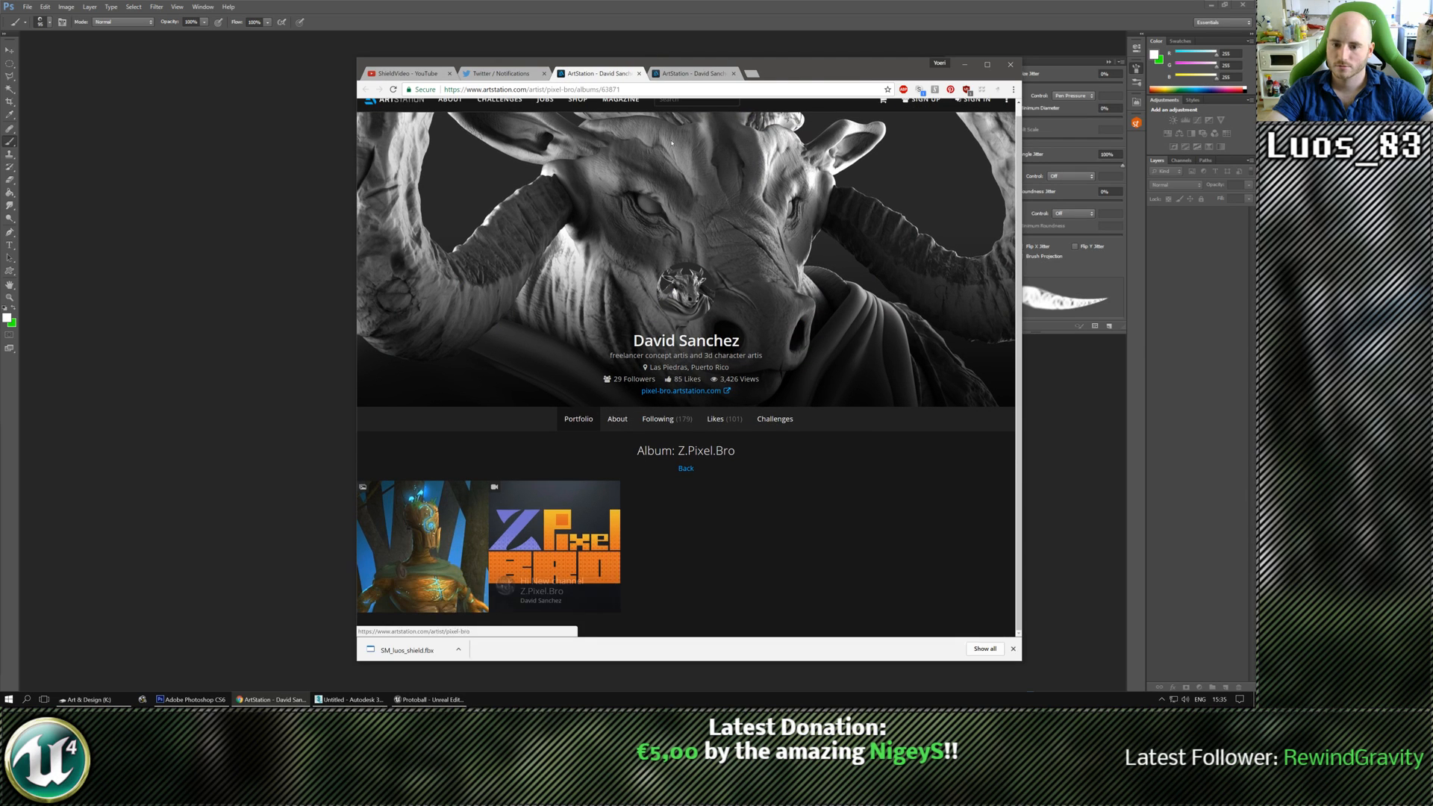
Close the Z.Pixel.Bro album, look through the All Projects album to its end and close it.
{"action": "left_click", "coordinate": [639, 73]}
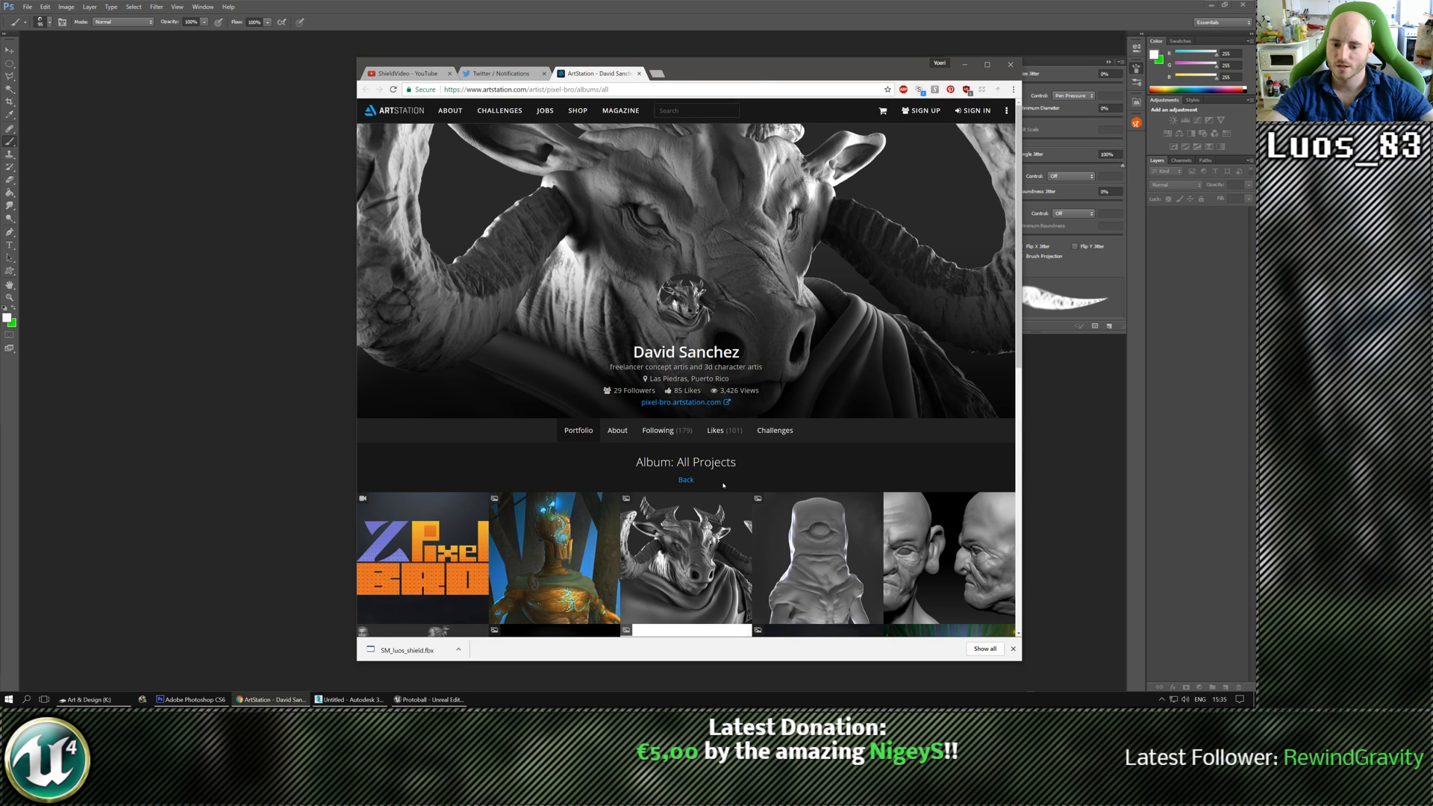
{"action": "scroll", "coordinate": [723, 485], "scroll_direction": "down", "scroll_amount": 7}
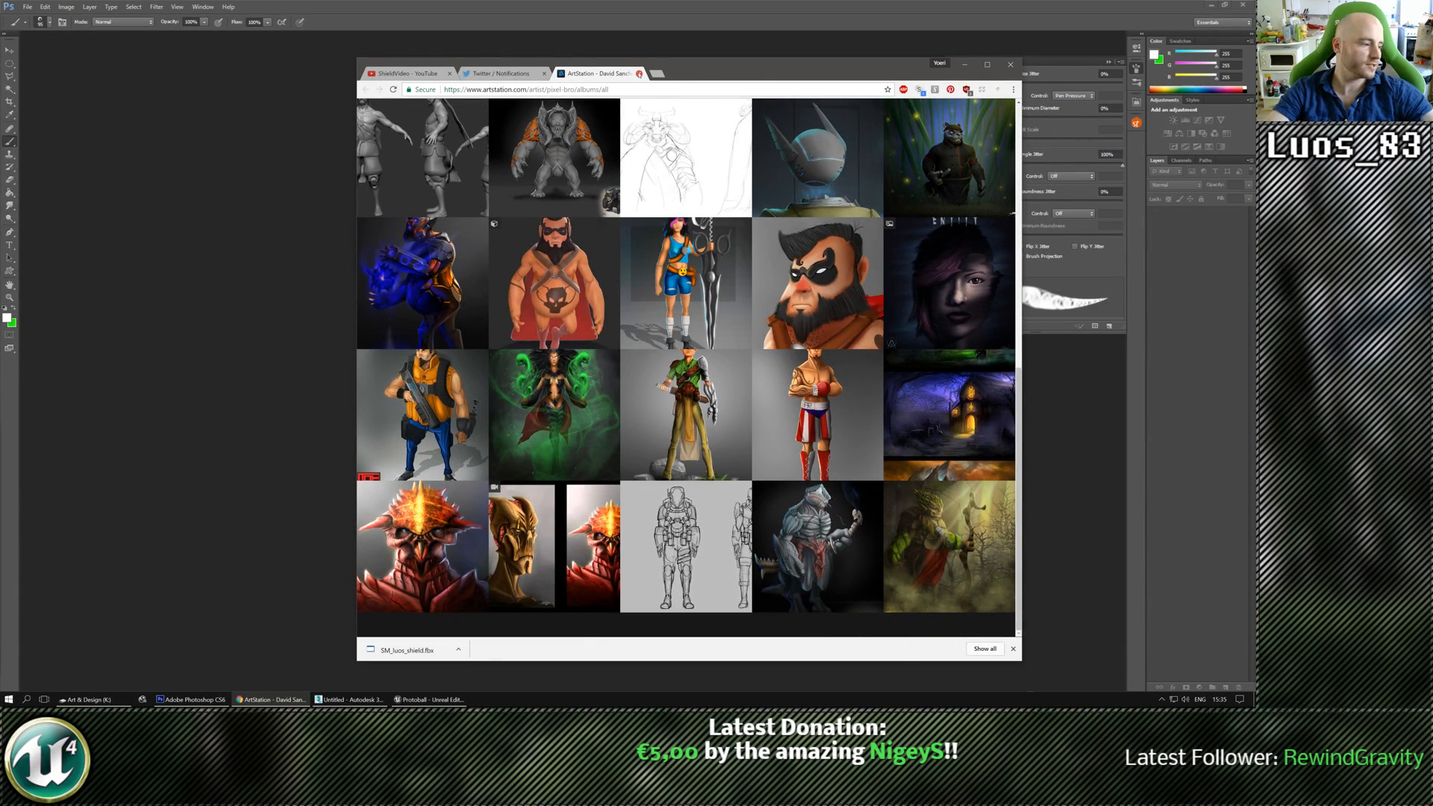
{"action": "left_click", "coordinate": [639, 74]}
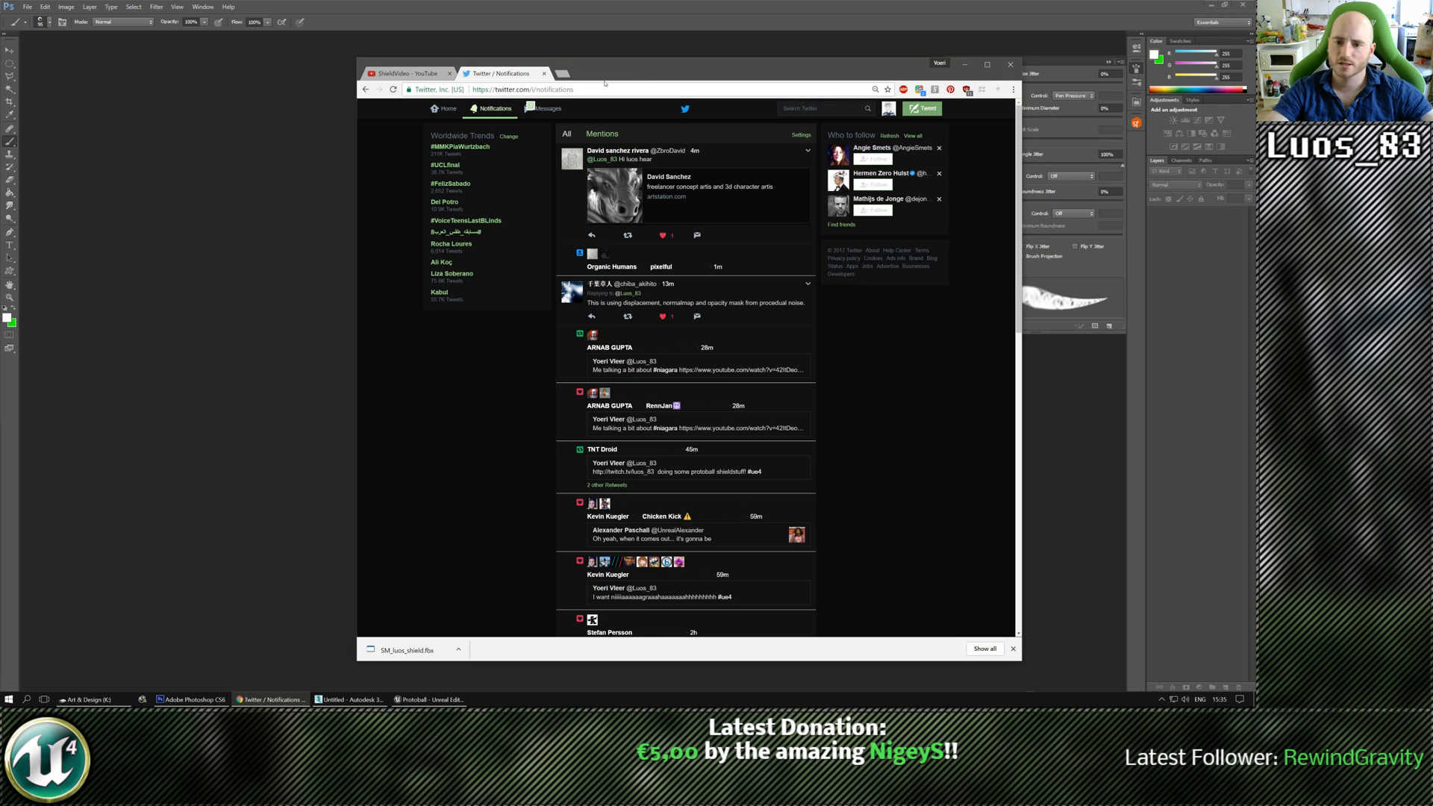
Check the Twitter direct messages inbox and close the browser window.
{"action": "left_click", "coordinate": [549, 109]}
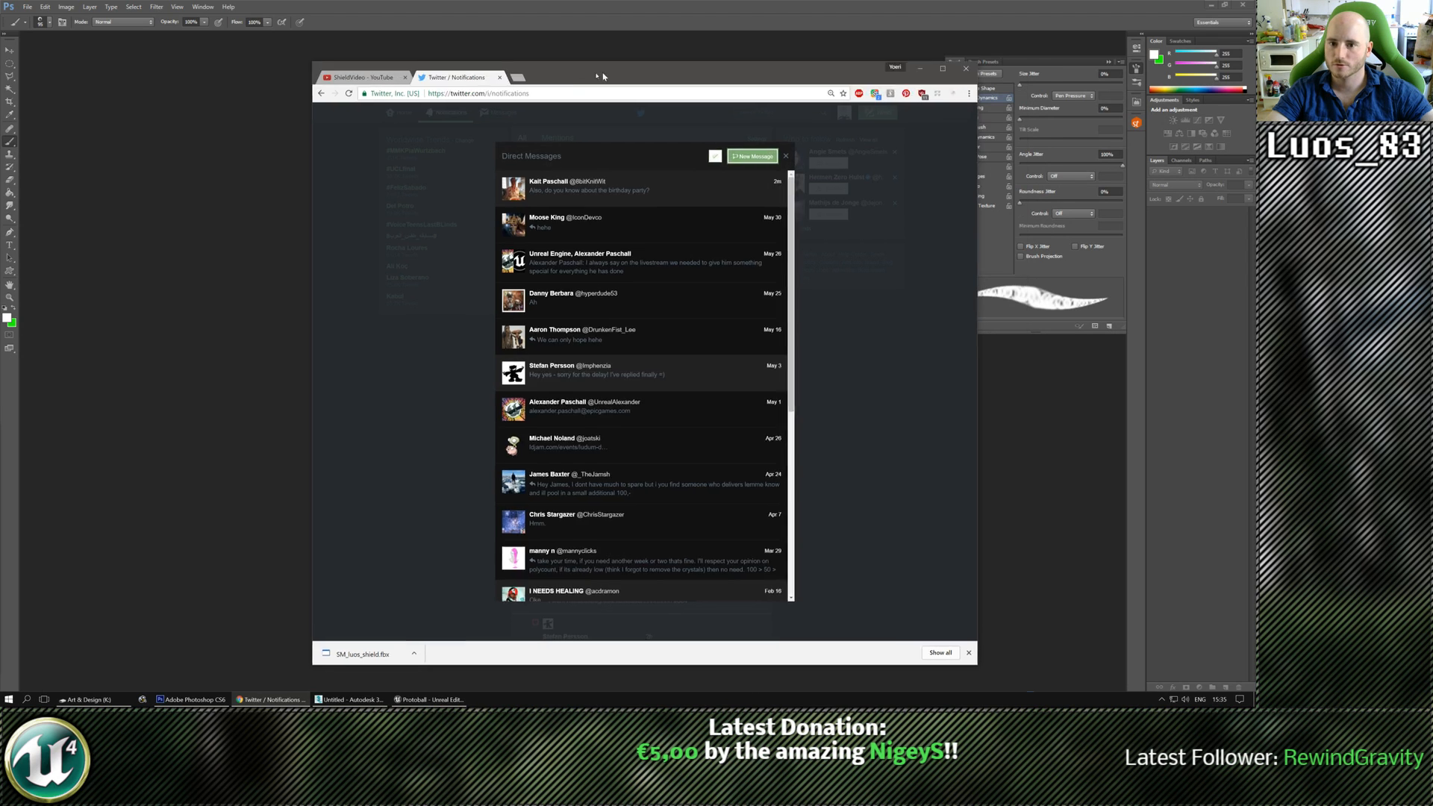
{"action": "key", "text": "alt+F4"}
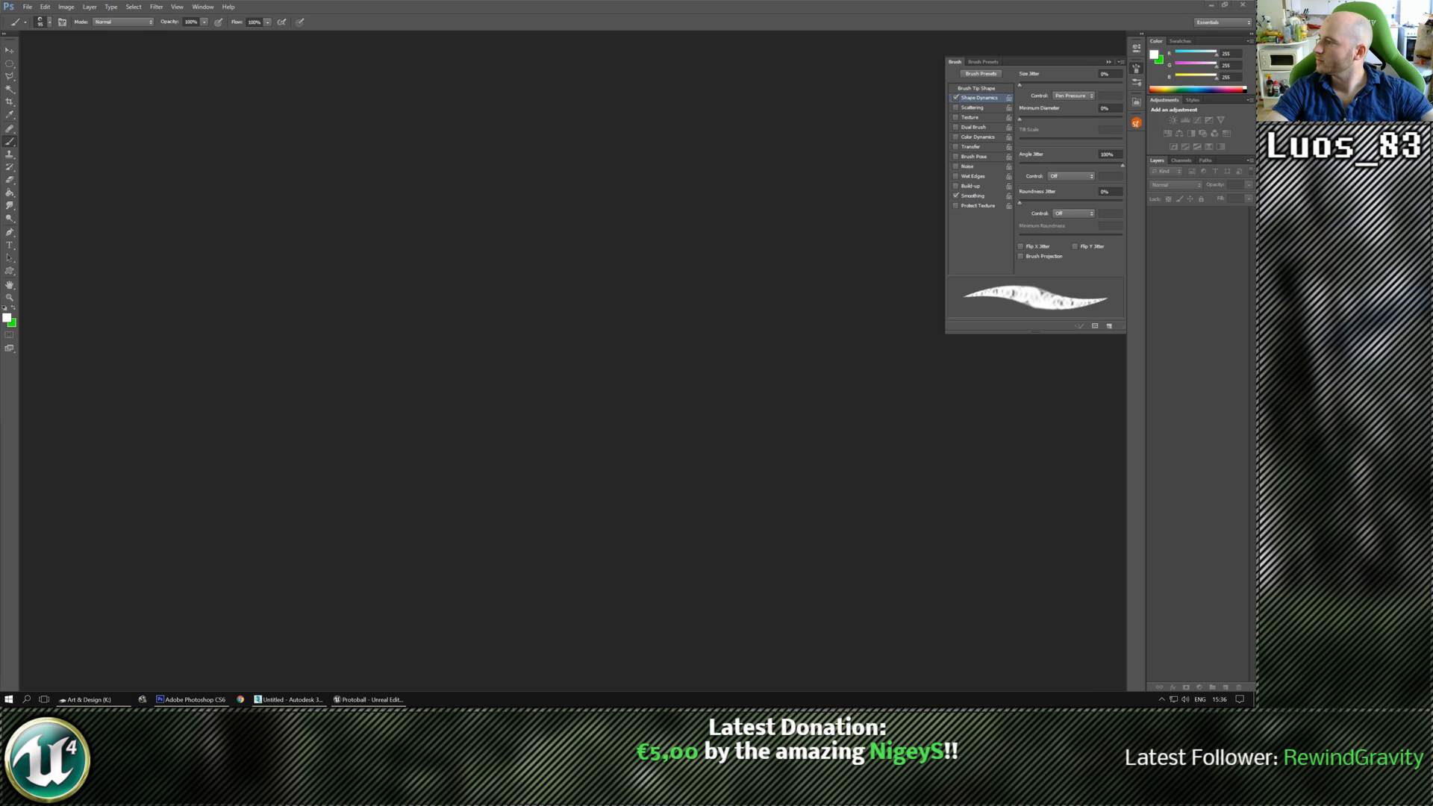
{"action": "left_click", "coordinate": [715, 370]}
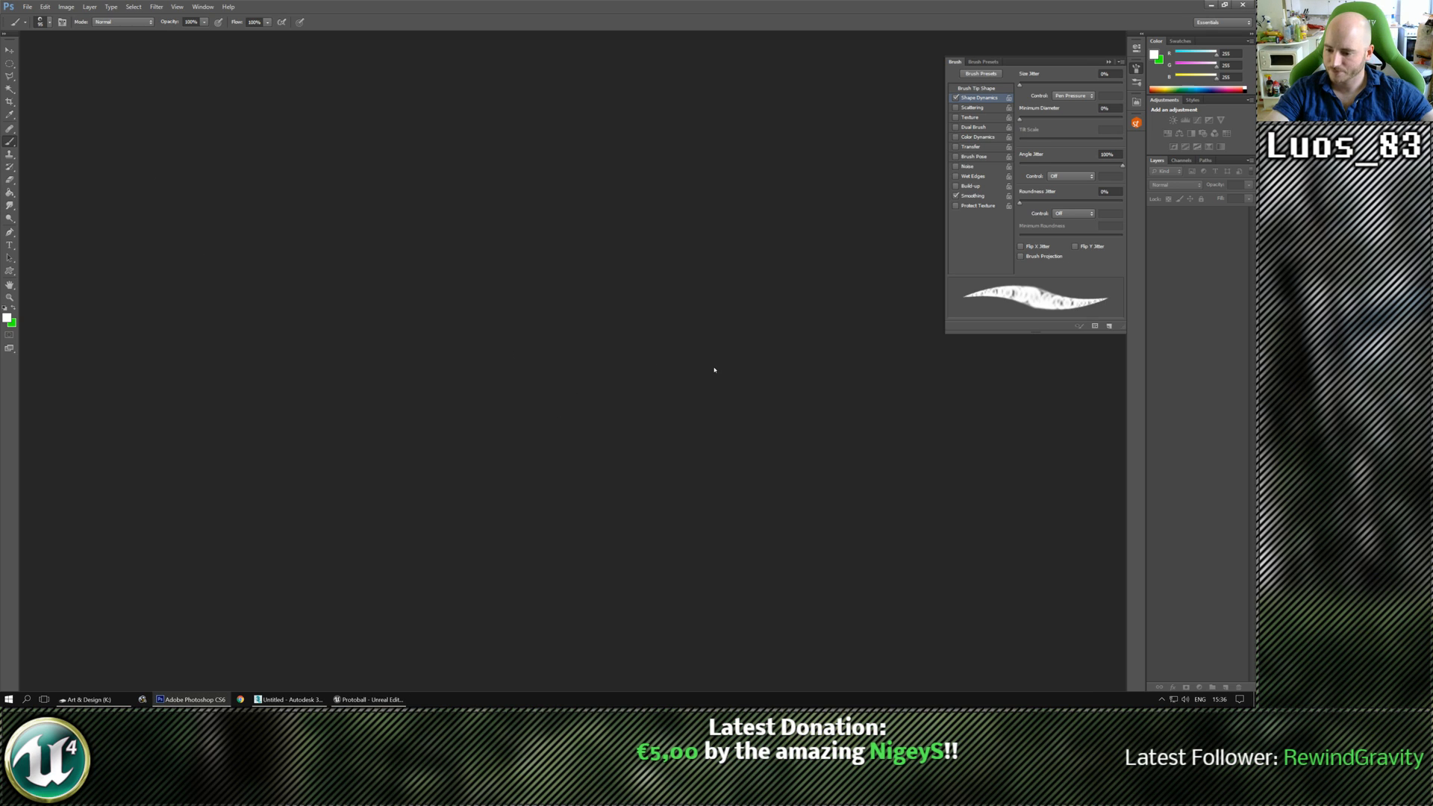
Switch to 3ds Max and import SM_luos_shield.fbx from the Meshes folder with the current FBX options.
{"action": "left_click", "coordinate": [340, 699]}
{"action": "left_click", "coordinate": [276, 701]}
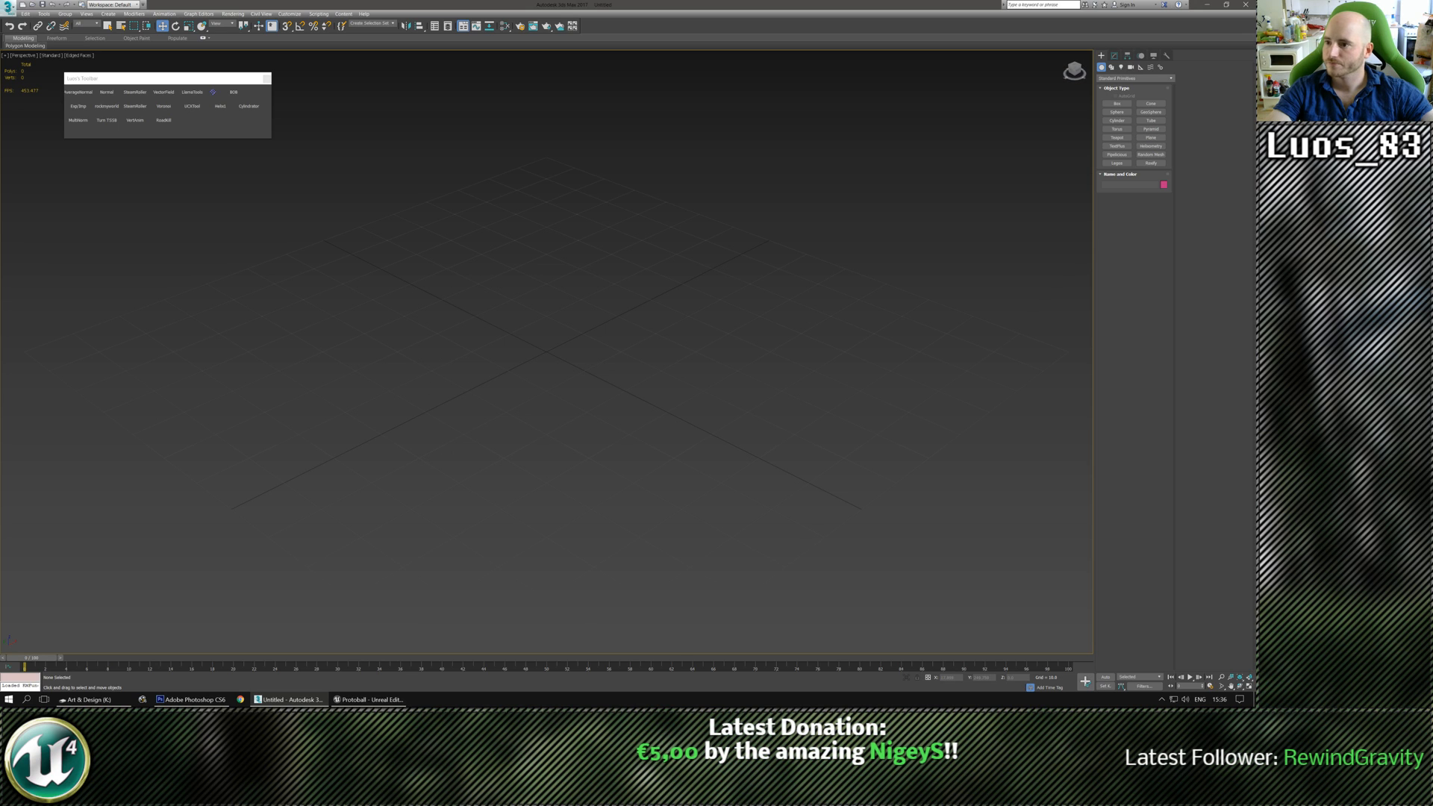
{"action": "left_click", "coordinate": [8, 6]}
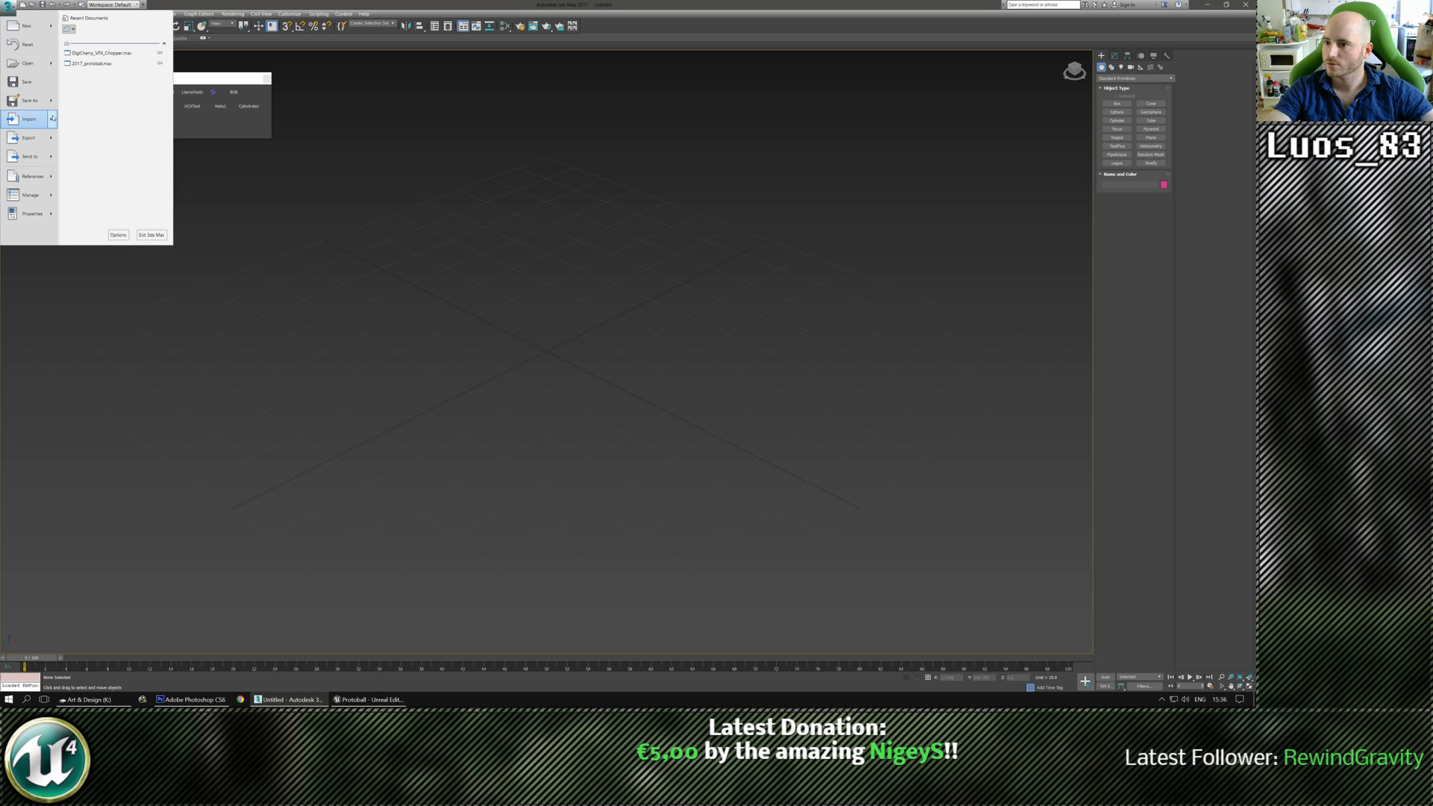
{"action": "mouse_move", "coordinate": [53, 118]}
{"action": "left_click", "coordinate": [83, 53]}
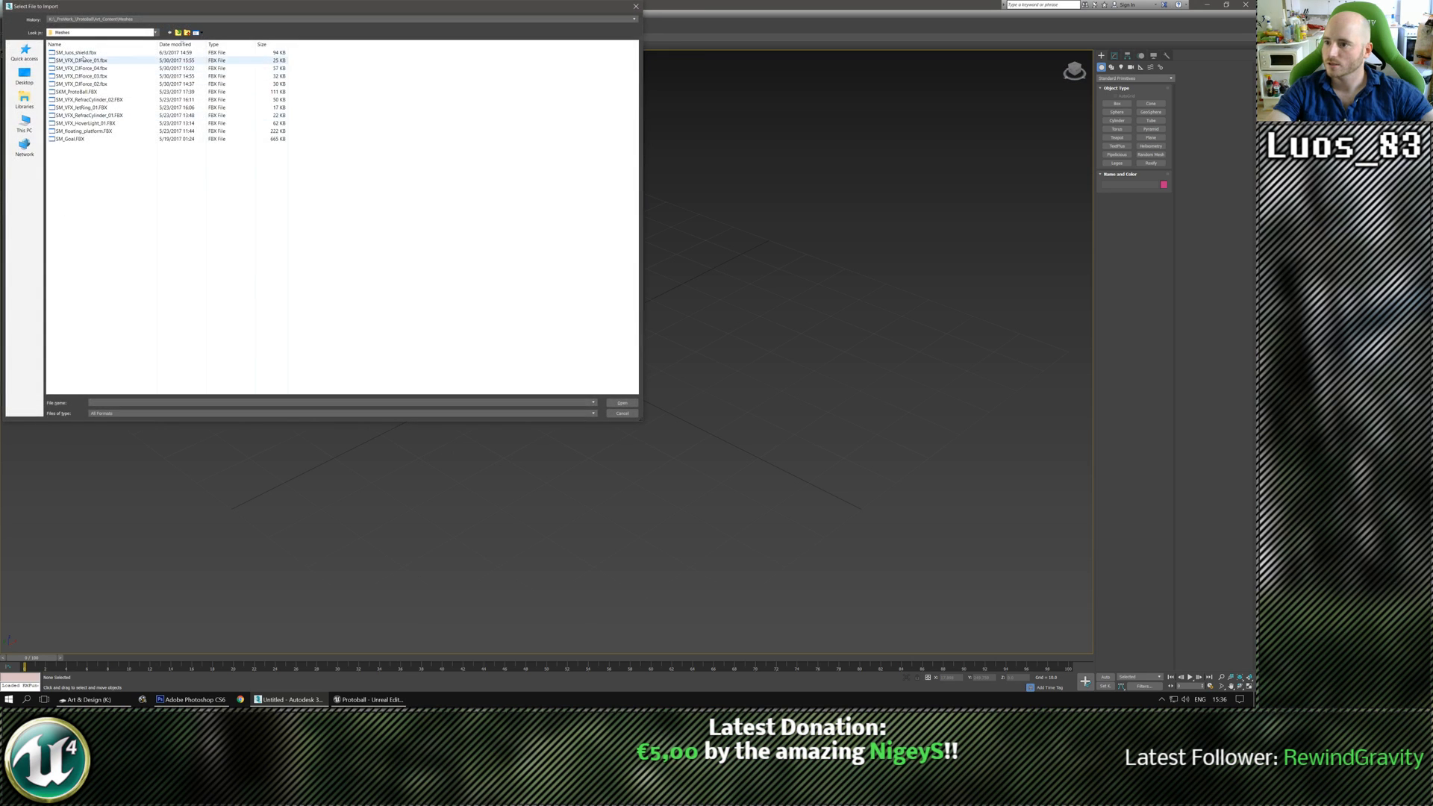
{"action": "double_click", "coordinate": [82, 53]}
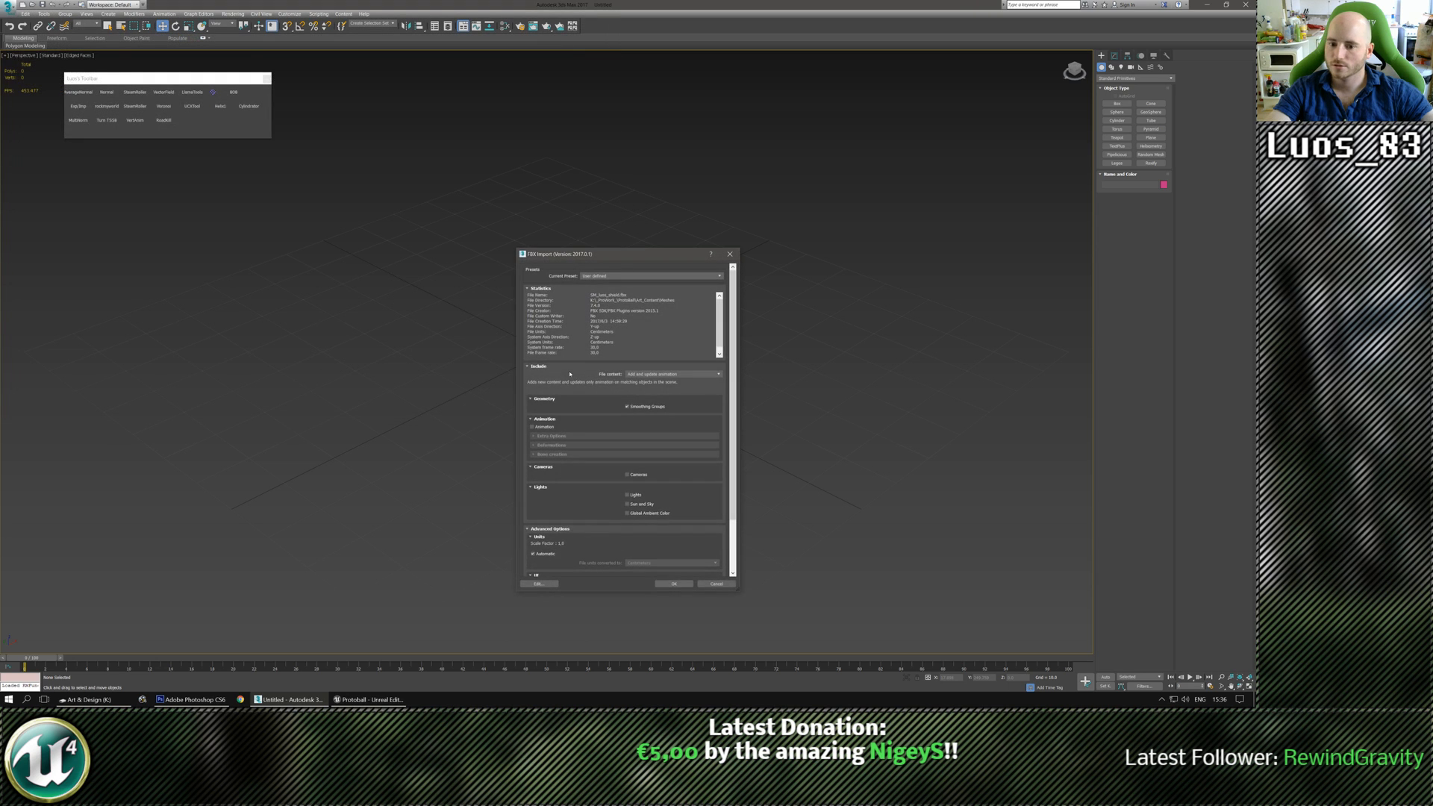
{"action": "left_click", "coordinate": [666, 587]}
{"action": "middle_click_drag", "start_coordinate": [668, 441], "coordinate": [594, 382], "text": "alt"}
{"action": "scroll", "coordinate": [586, 342], "scroll_direction": "up", "scroll_amount": 2}
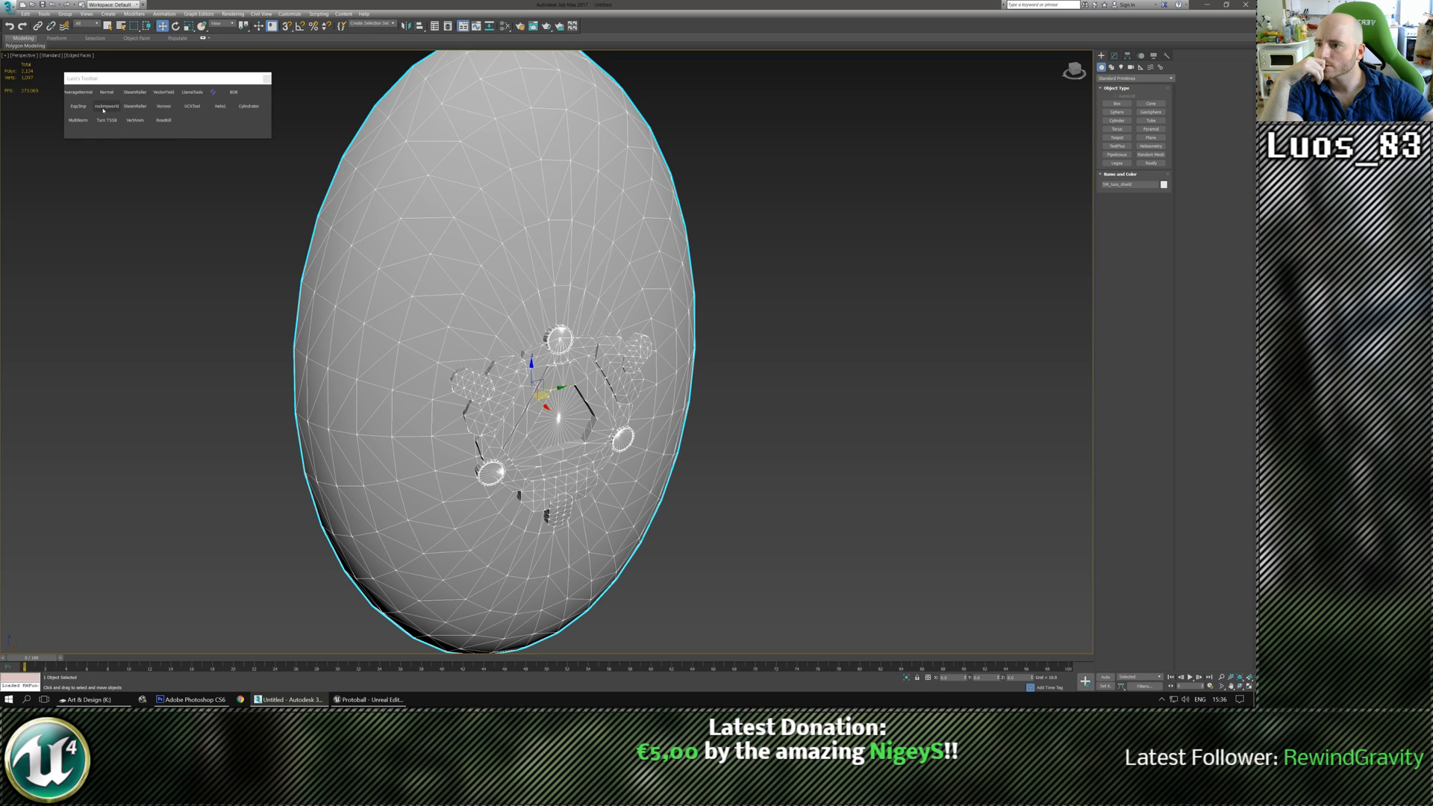
Open the Llama Tools dialog and test the two similarly named script buttons on the custom toolbar, closing the windows they bring up.
{"action": "left_click", "coordinate": [192, 92]}
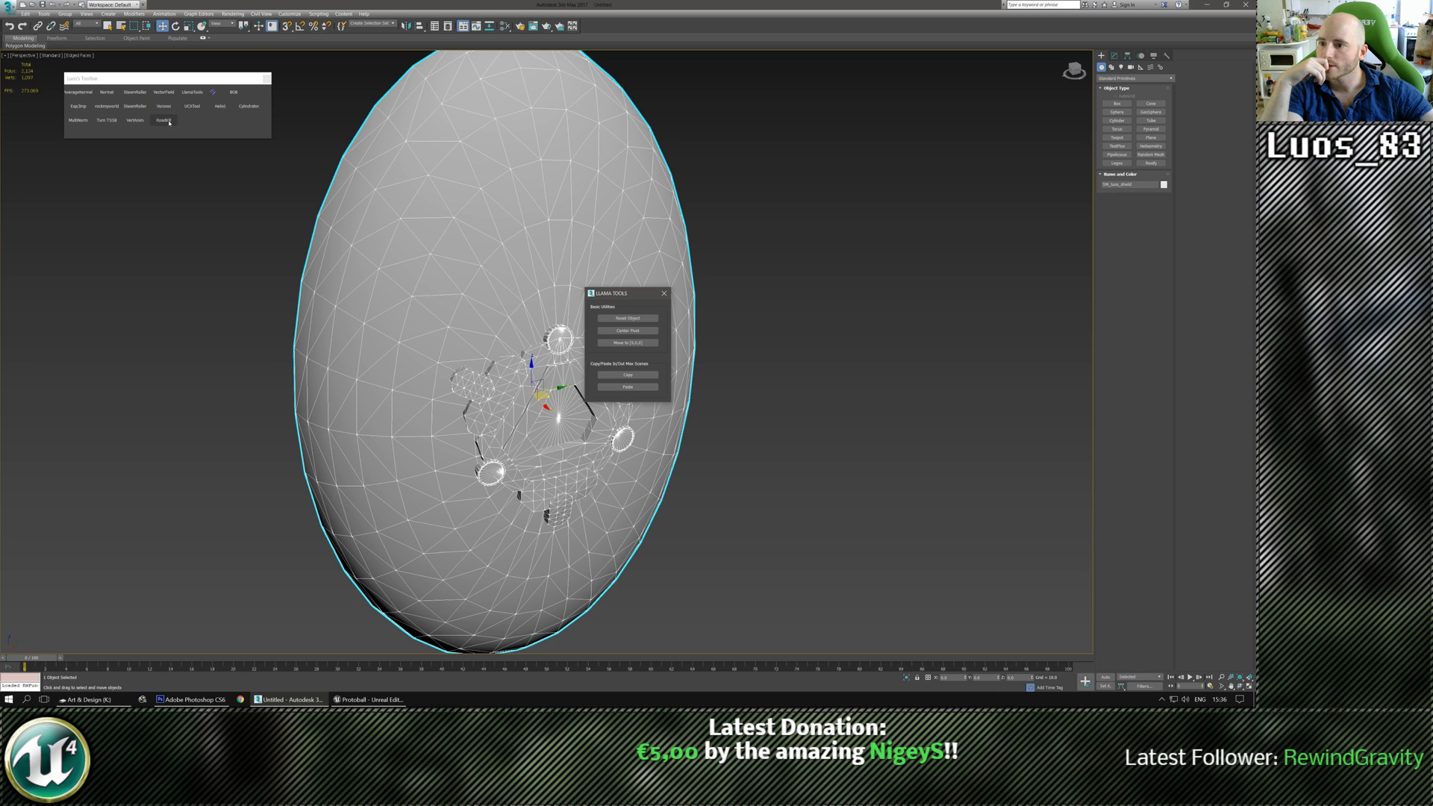
{"action": "left_click", "coordinate": [136, 106]}
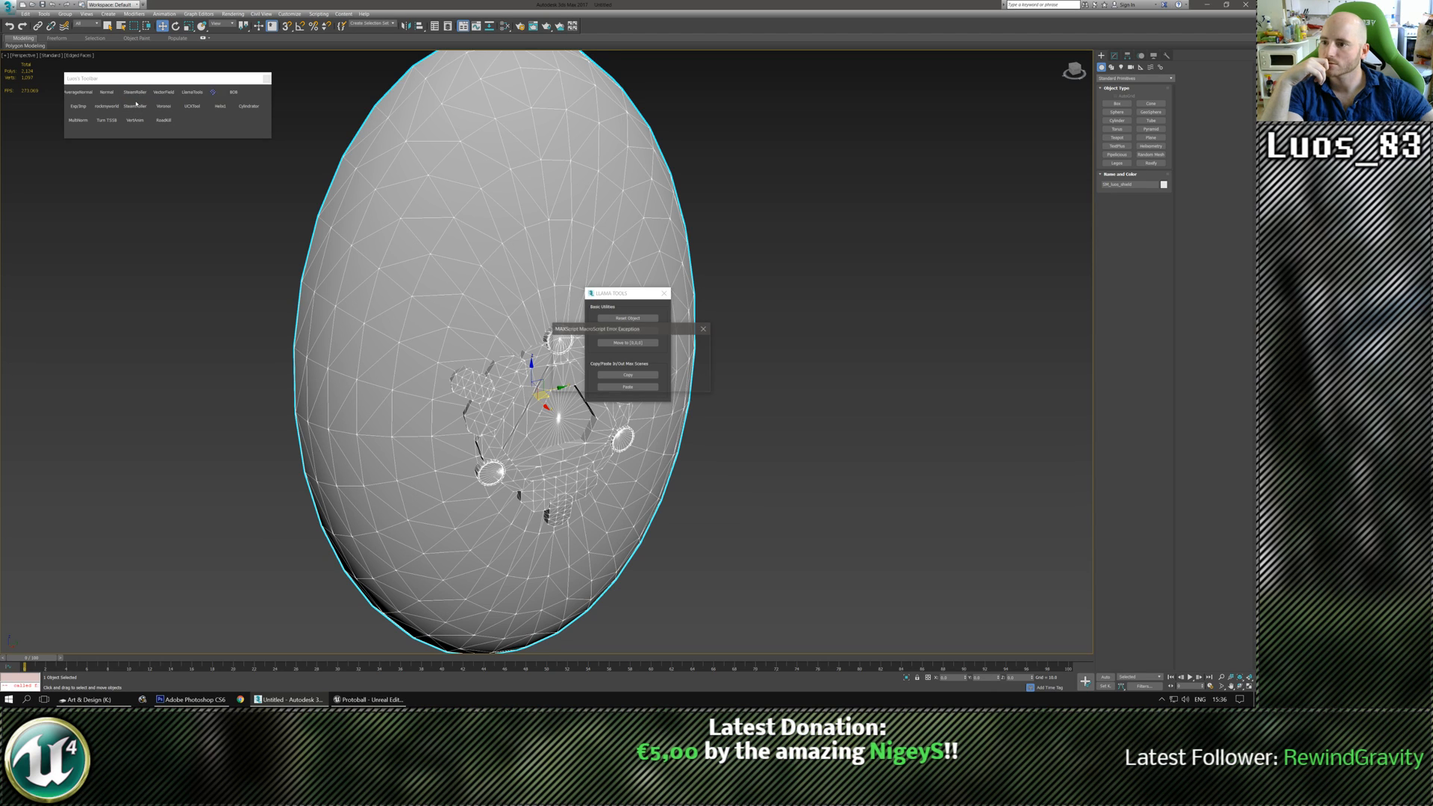
{"action": "left_click", "coordinate": [705, 330]}
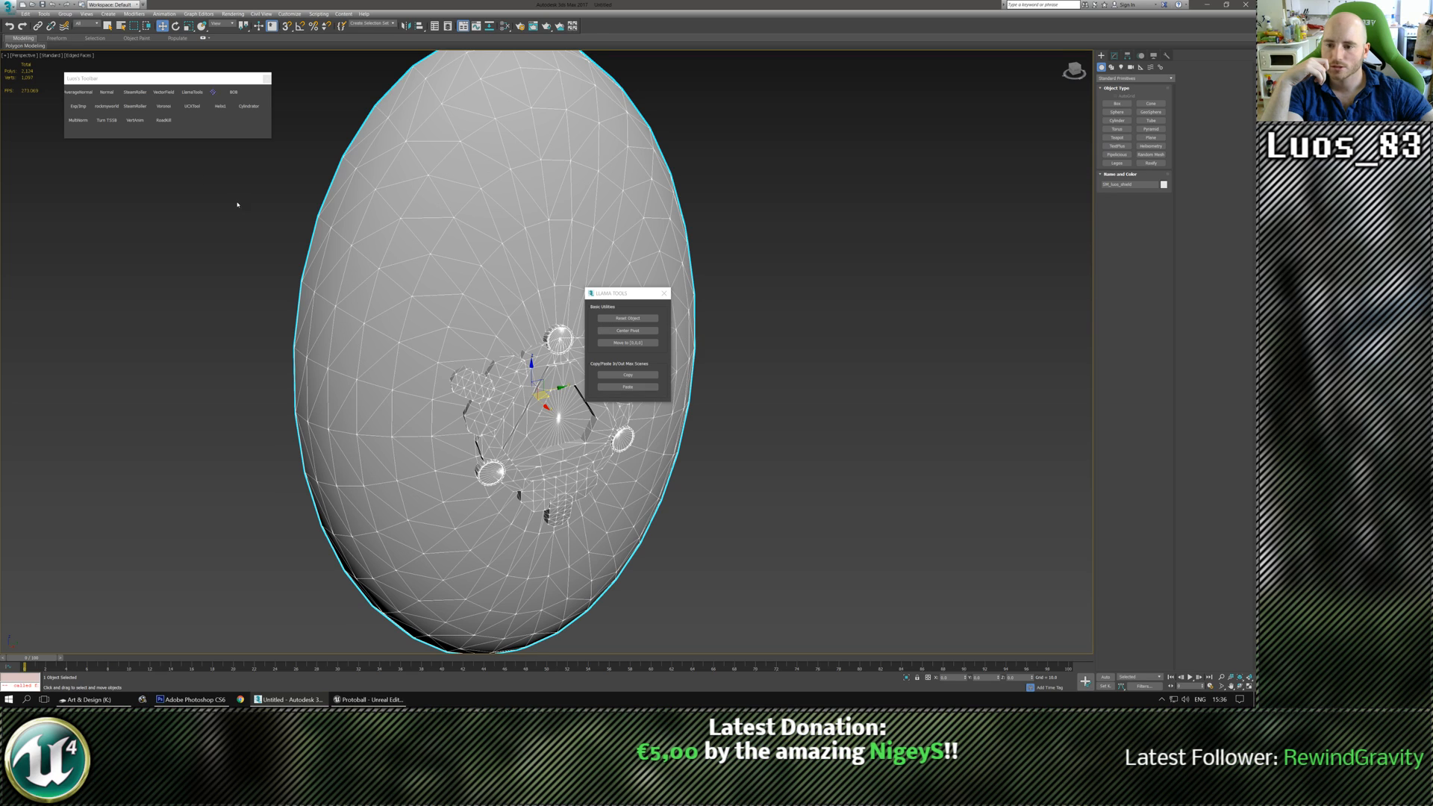
{"action": "left_click", "coordinate": [136, 105]}
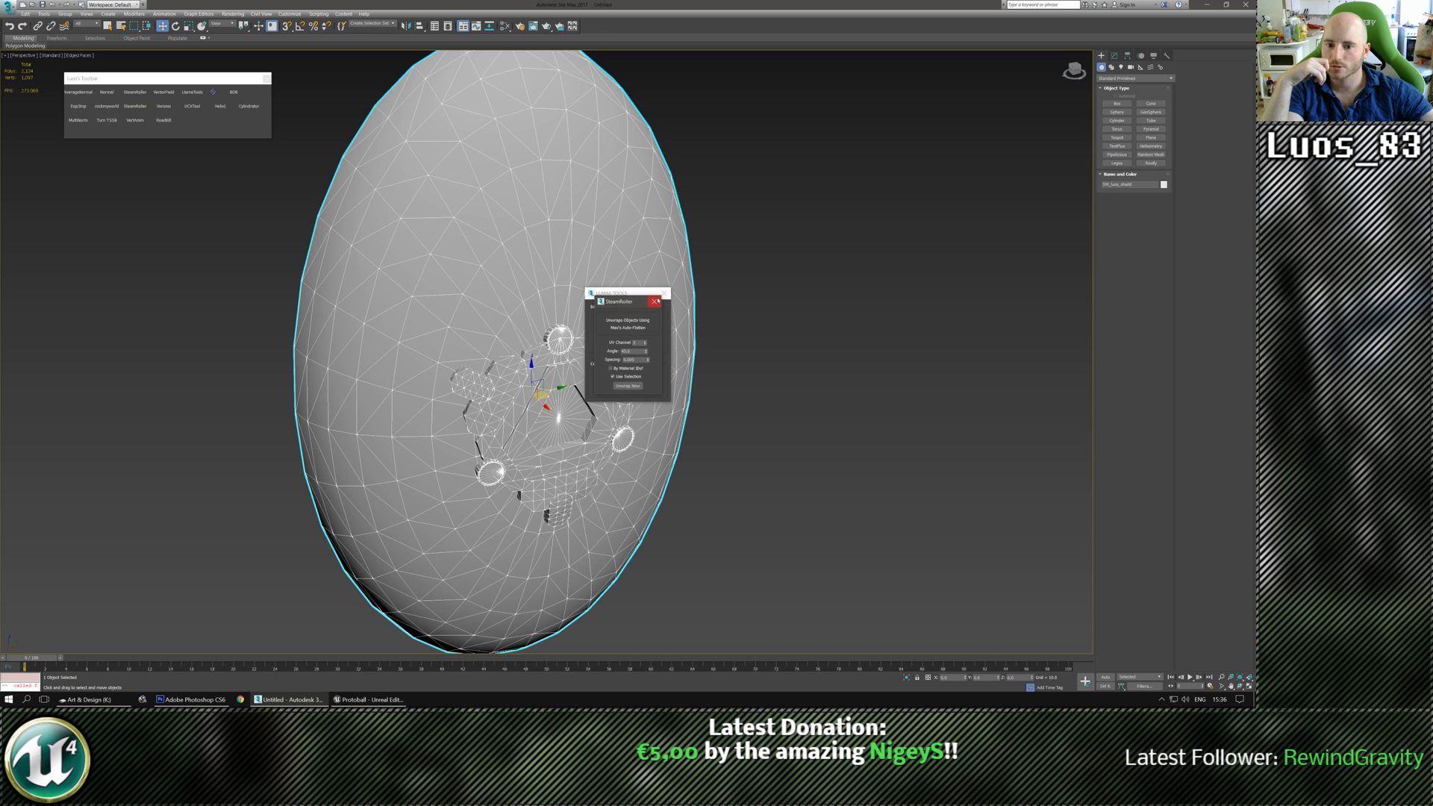
{"action": "left_click", "coordinate": [655, 300]}
Delete the faulty duplicate script button from the custom toolbar and move the Llama Tools dialog clear of the shield.
{"action": "right_click", "coordinate": [135, 91]}
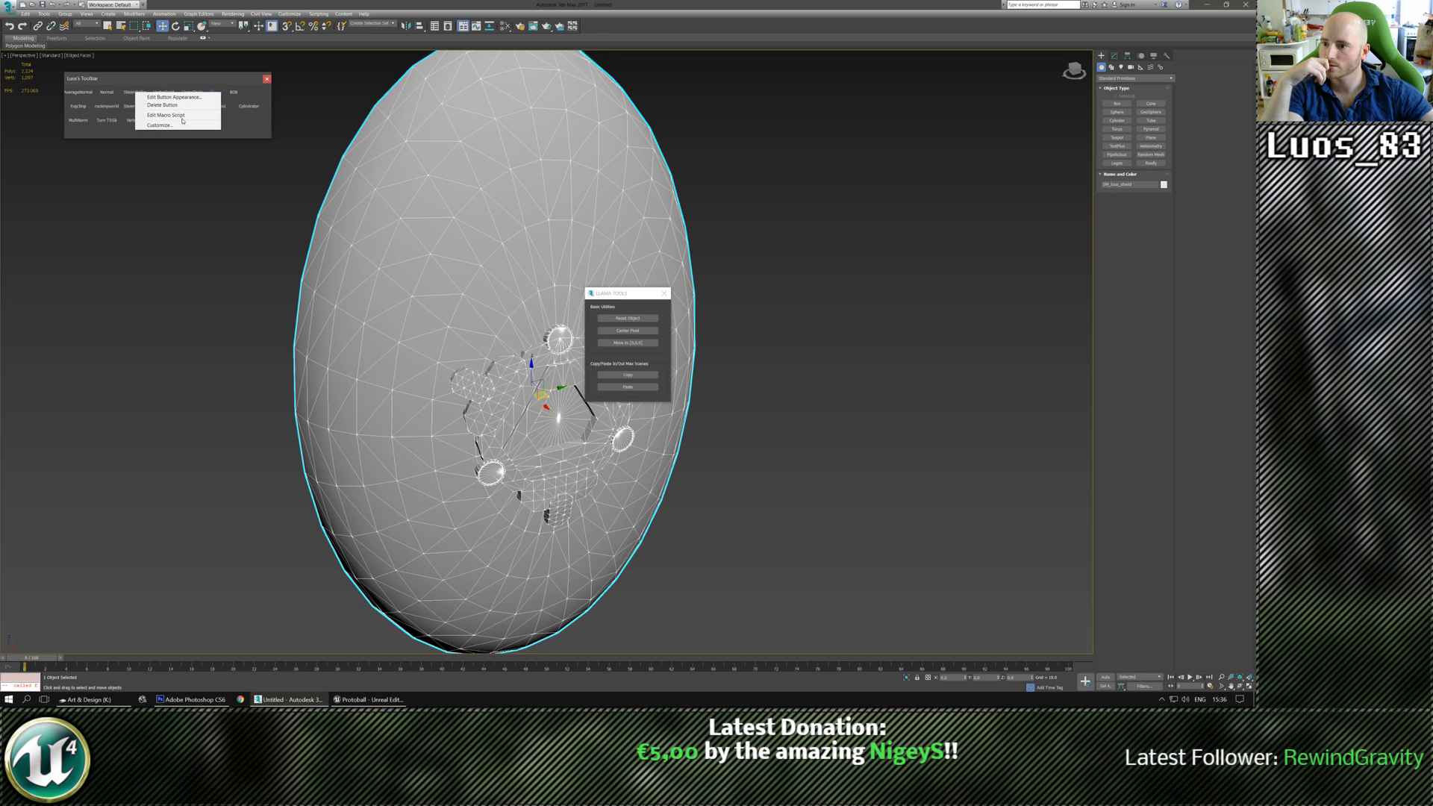
{"action": "left_click", "coordinate": [162, 105]}
{"action": "left_click", "coordinate": [625, 380]}
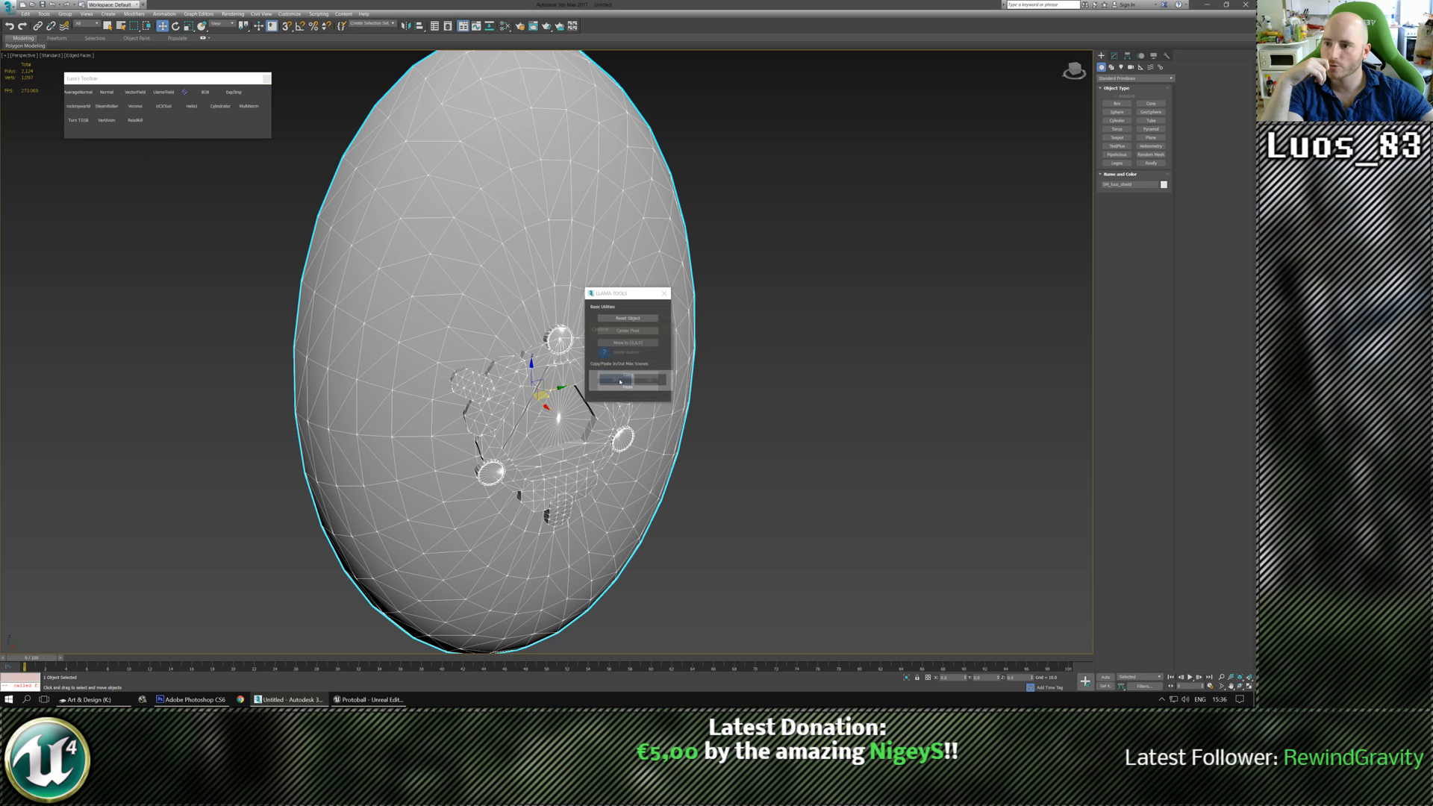
{"action": "left_click_drag", "start_coordinate": [611, 299], "coordinate": [136, 229]}
Close the Protoball Unreal Editor project and return to the shield scene in 3ds Max.
{"action": "middle_click_drag", "start_coordinate": [502, 415], "coordinate": [688, 397], "text": "alt"}
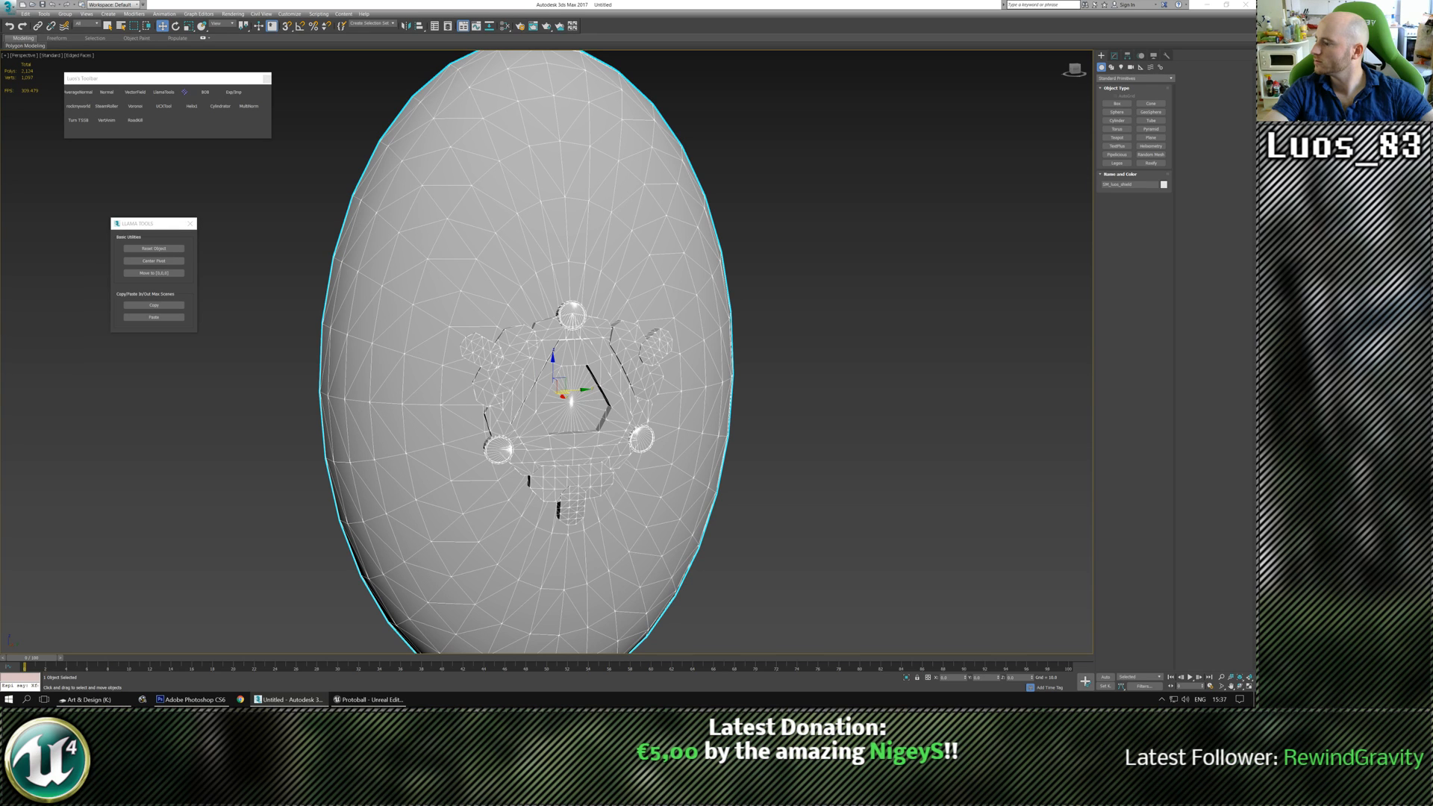
{"action": "middle_click_drag", "start_coordinate": [653, 443], "coordinate": [672, 415]}
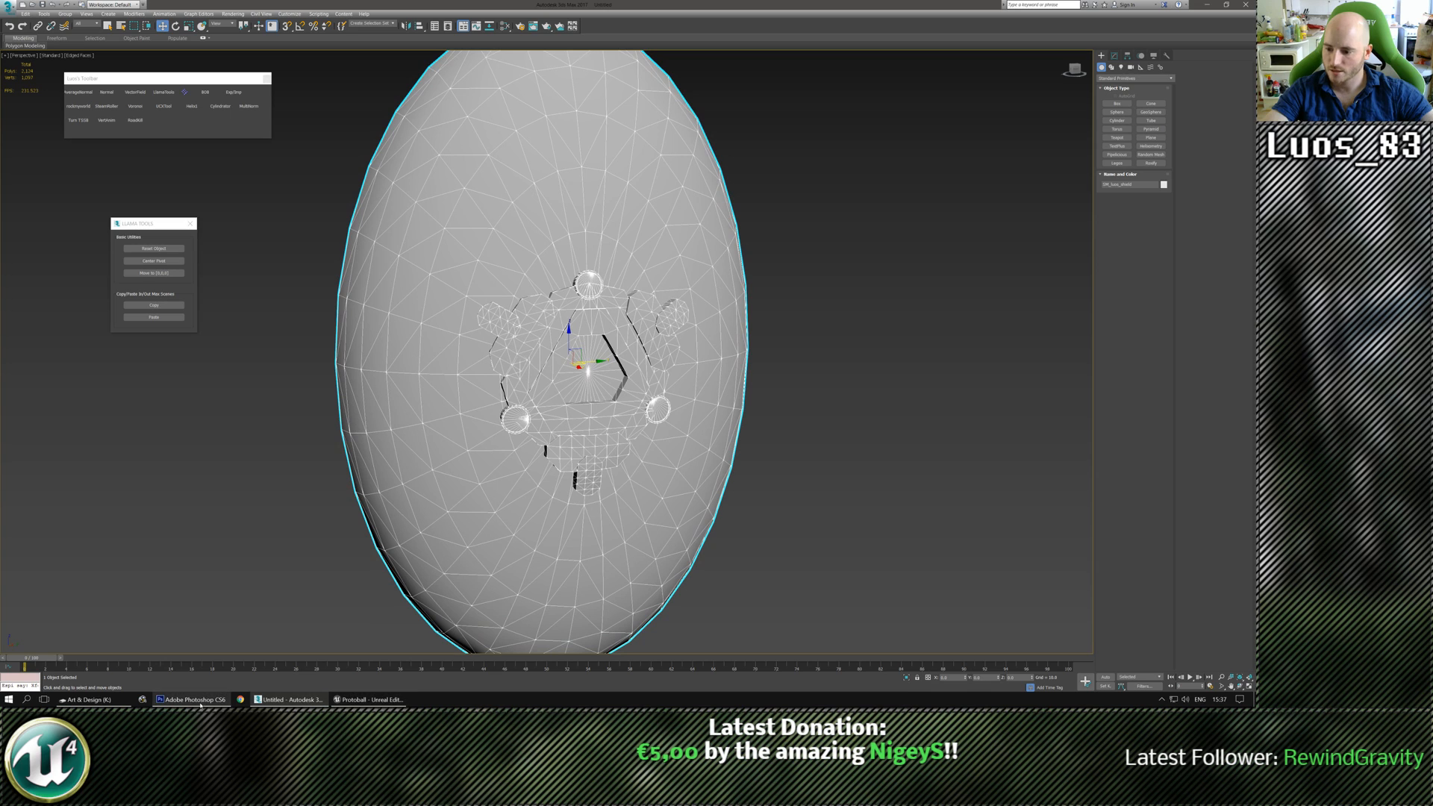
{"action": "right_click", "coordinate": [358, 704]}
{"action": "left_click", "coordinate": [353, 680]}
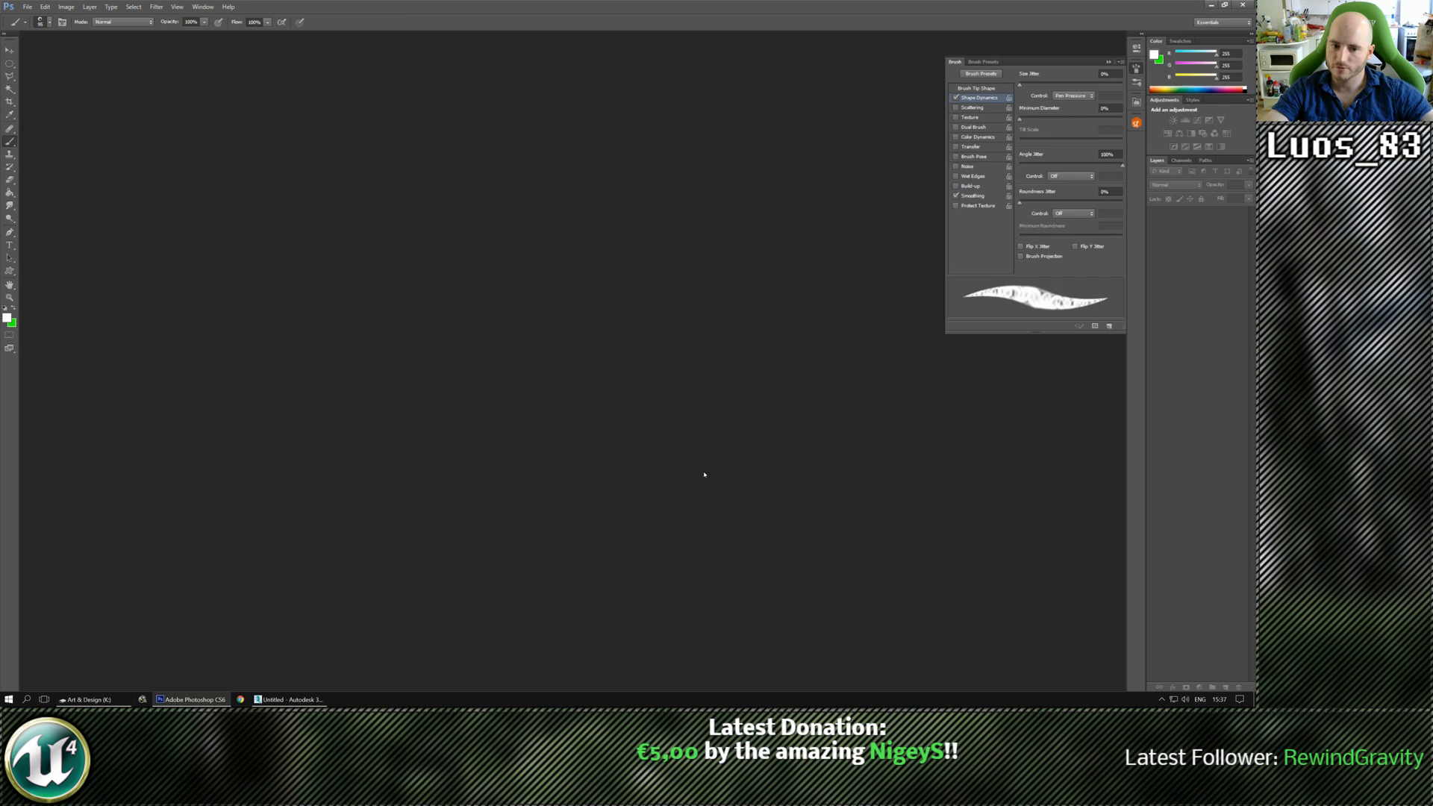
{"action": "left_click", "coordinate": [290, 699]}
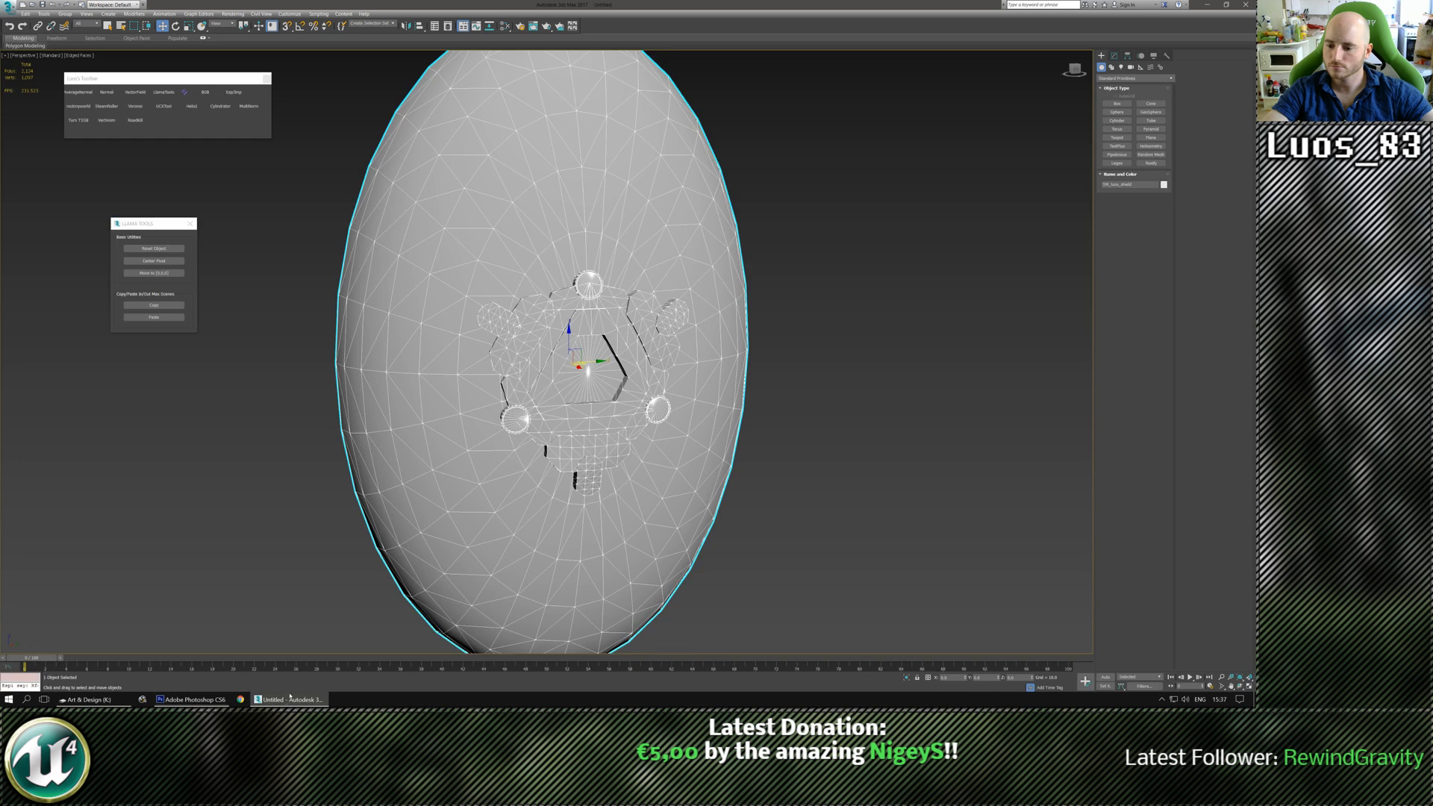
Select the large dome element of the shield mesh and detach it as a separate object from the central emblem.
{"action": "middle_click_drag", "start_coordinate": [562, 504], "coordinate": [523, 501]}
{"action": "scroll", "coordinate": [524, 501], "scroll_direction": "up", "scroll_amount": 3}
{"action": "scroll", "coordinate": [715, 310], "scroll_direction": "down", "scroll_amount": 5}
{"action": "key", "text": "z"}
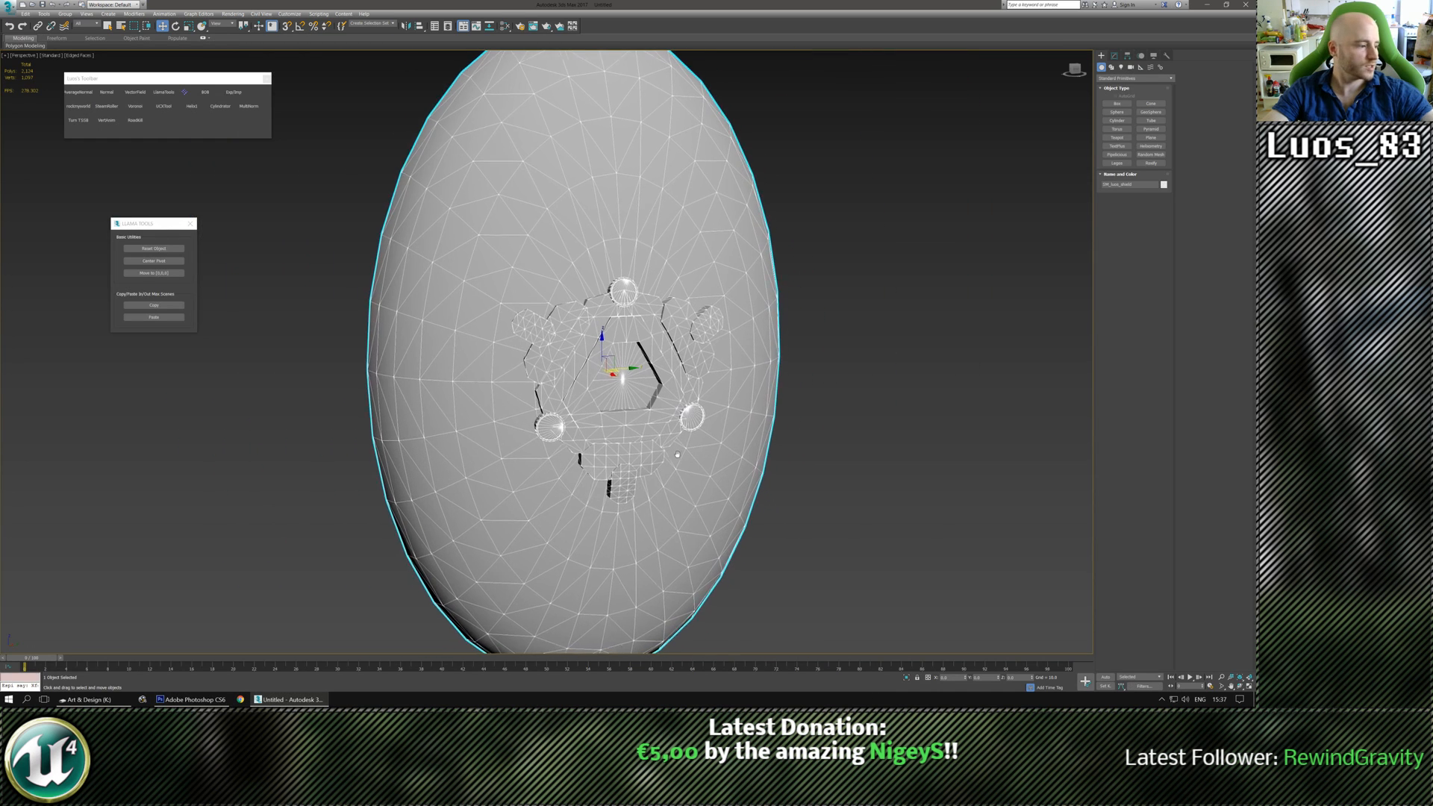
{"action": "middle_click_drag", "start_coordinate": [715, 307], "coordinate": [688, 344], "text": "alt"}
{"action": "key", "text": "5"}
{"action": "left_click", "coordinate": [612, 221]}
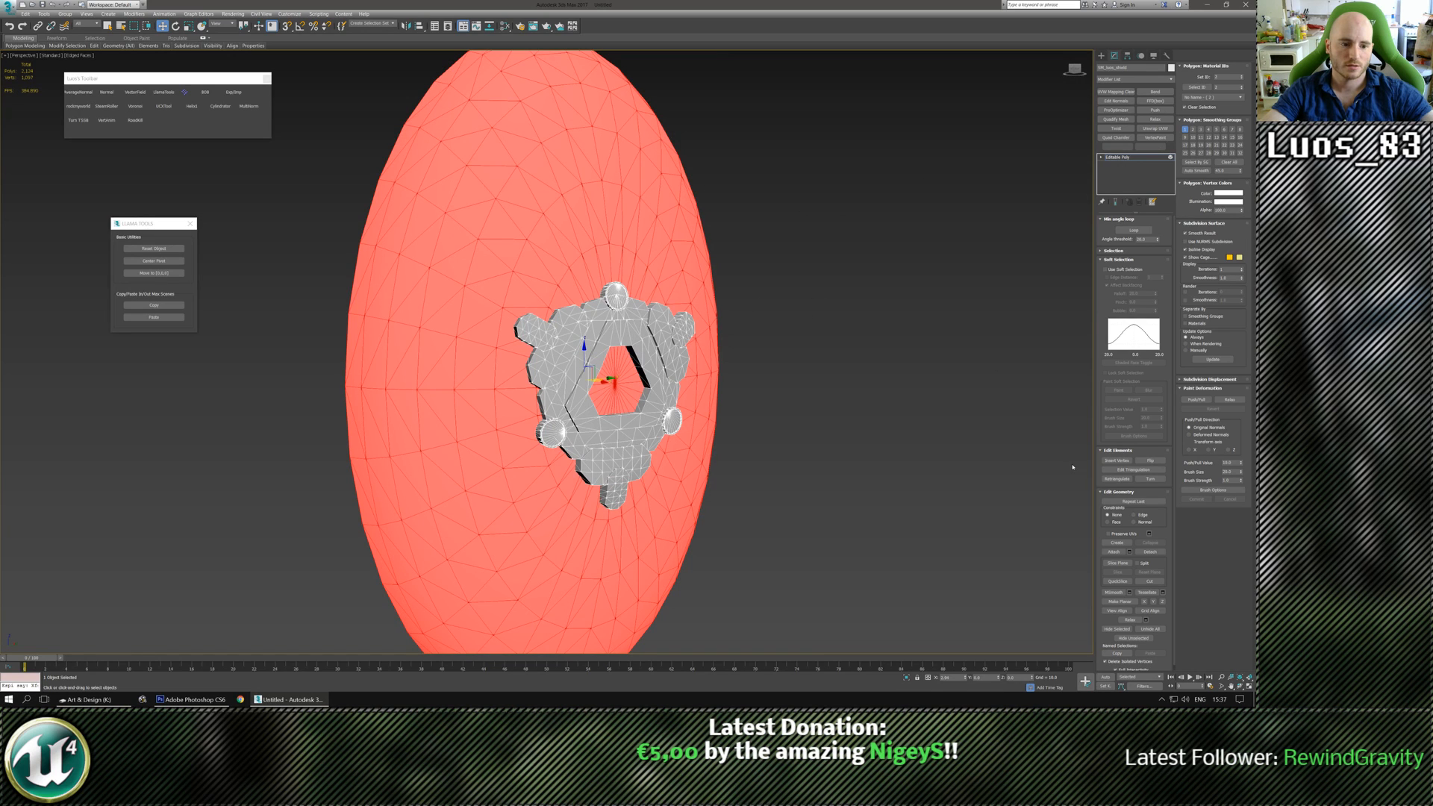
{"action": "left_click", "coordinate": [1101, 261]}
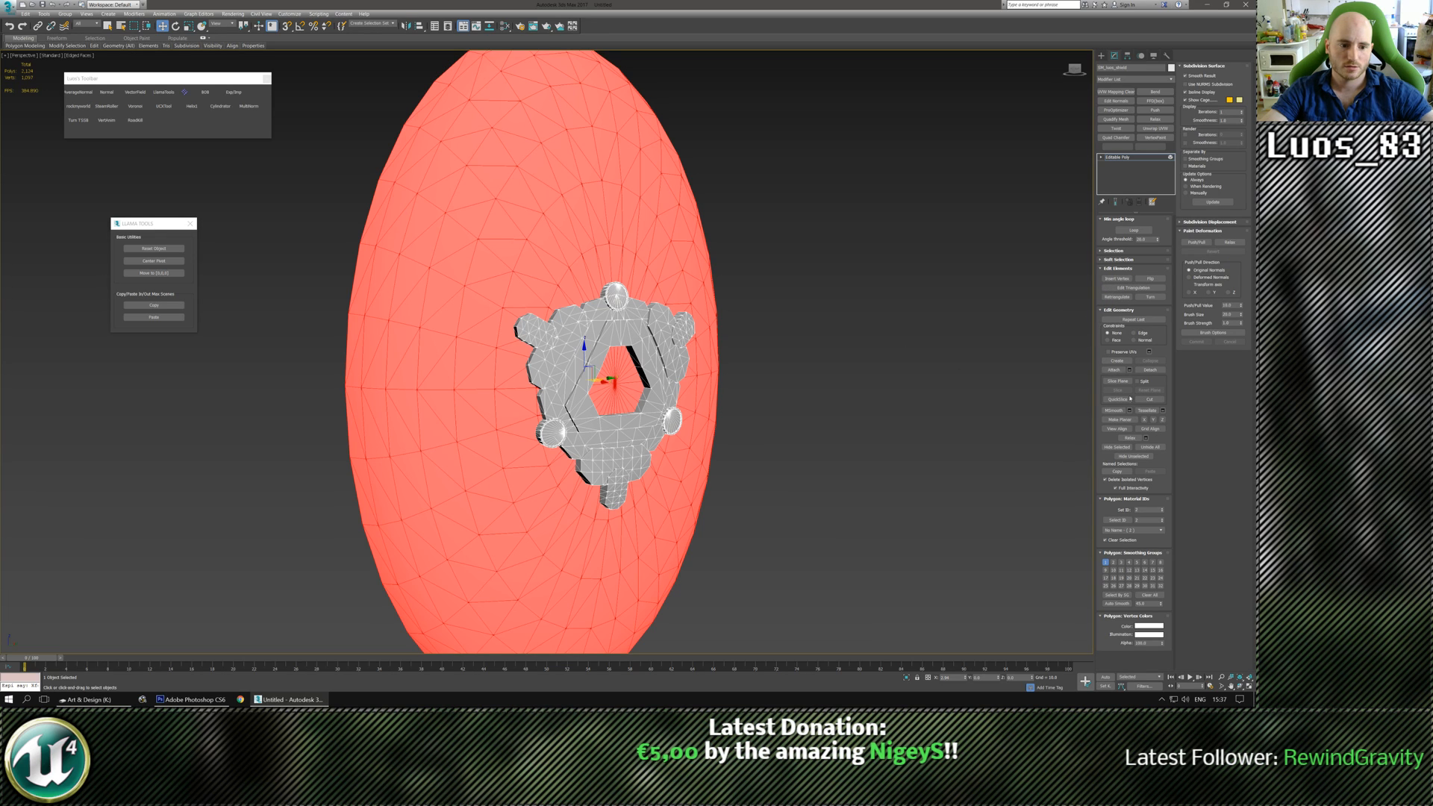
{"action": "left_click", "coordinate": [1150, 370]}
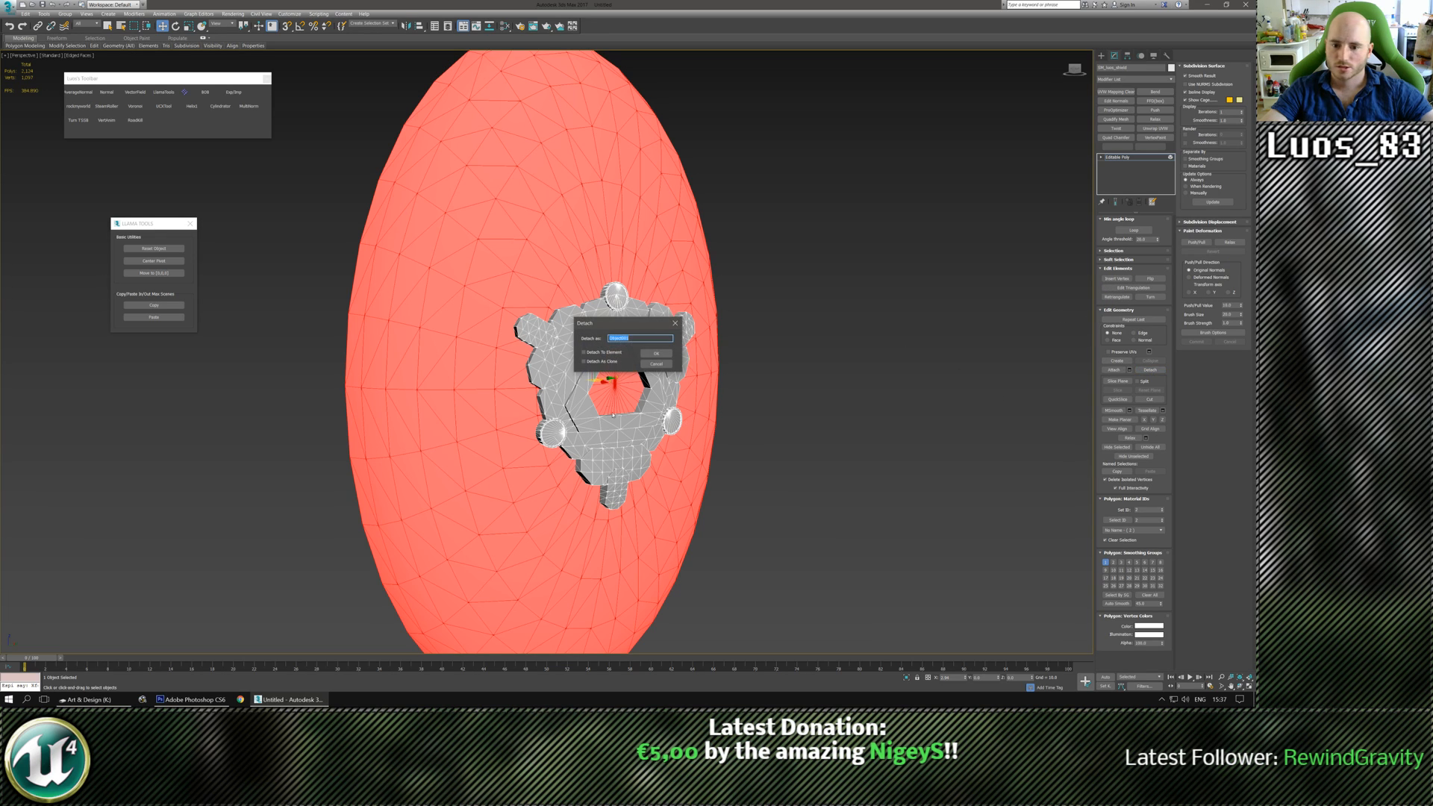
{"action": "left_click", "coordinate": [657, 355]}
{"action": "mouse_move", "coordinate": [801, 366]}
{"action": "middle_mouse_down", "text": "alt"}
{"action": "mouse_move", "coordinate": [754, 388]}
{"action": "mouse_move", "coordinate": [809, 368]}
{"action": "mouse_move", "coordinate": [776, 366]}
{"action": "middle_mouse_up", "text": "alt"}
{"action": "left_click", "coordinate": [1102, 56]}
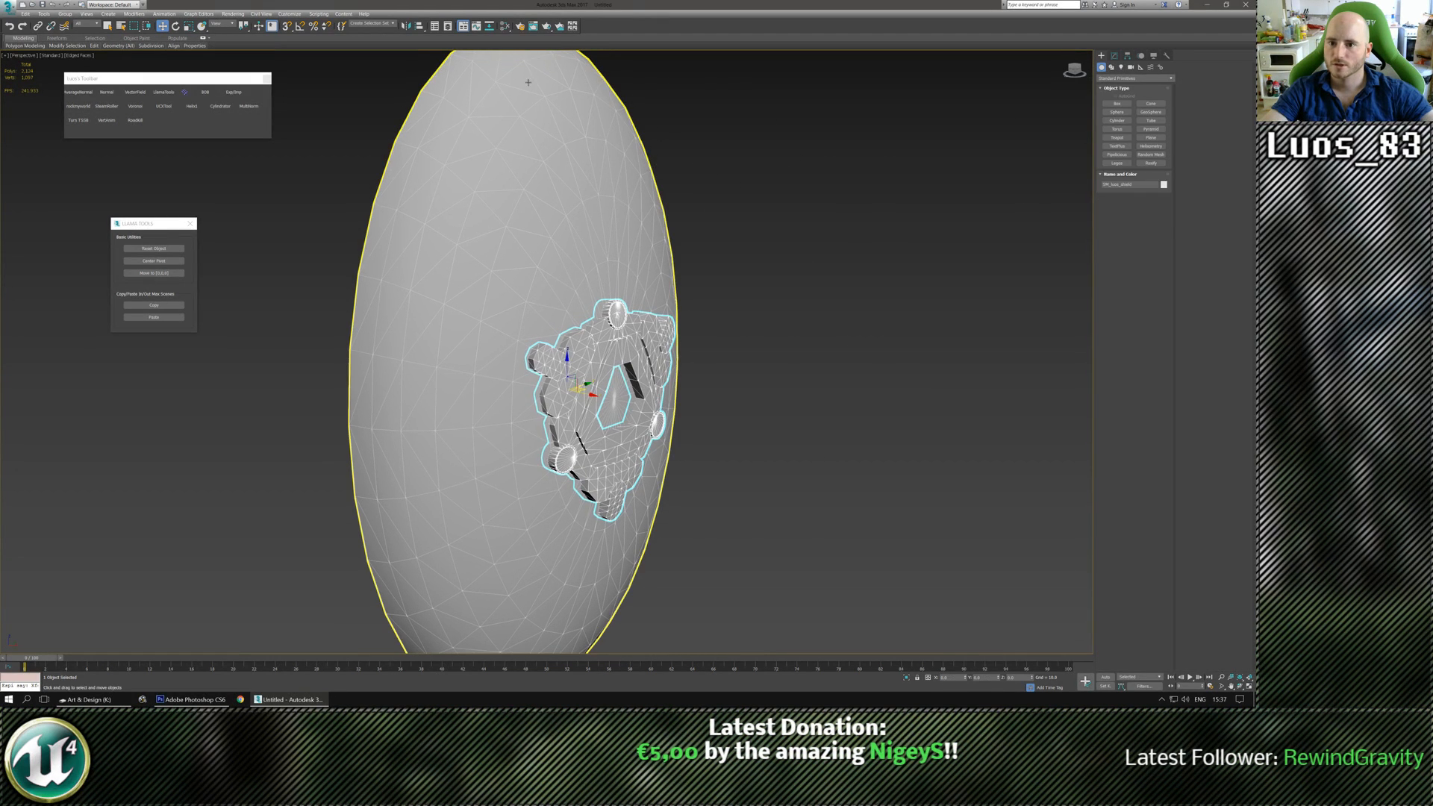
Apply the multi/sub-object material from the Slate Material Editor so its textures show on the shield's emblem.
{"action": "key", "text": "m"}
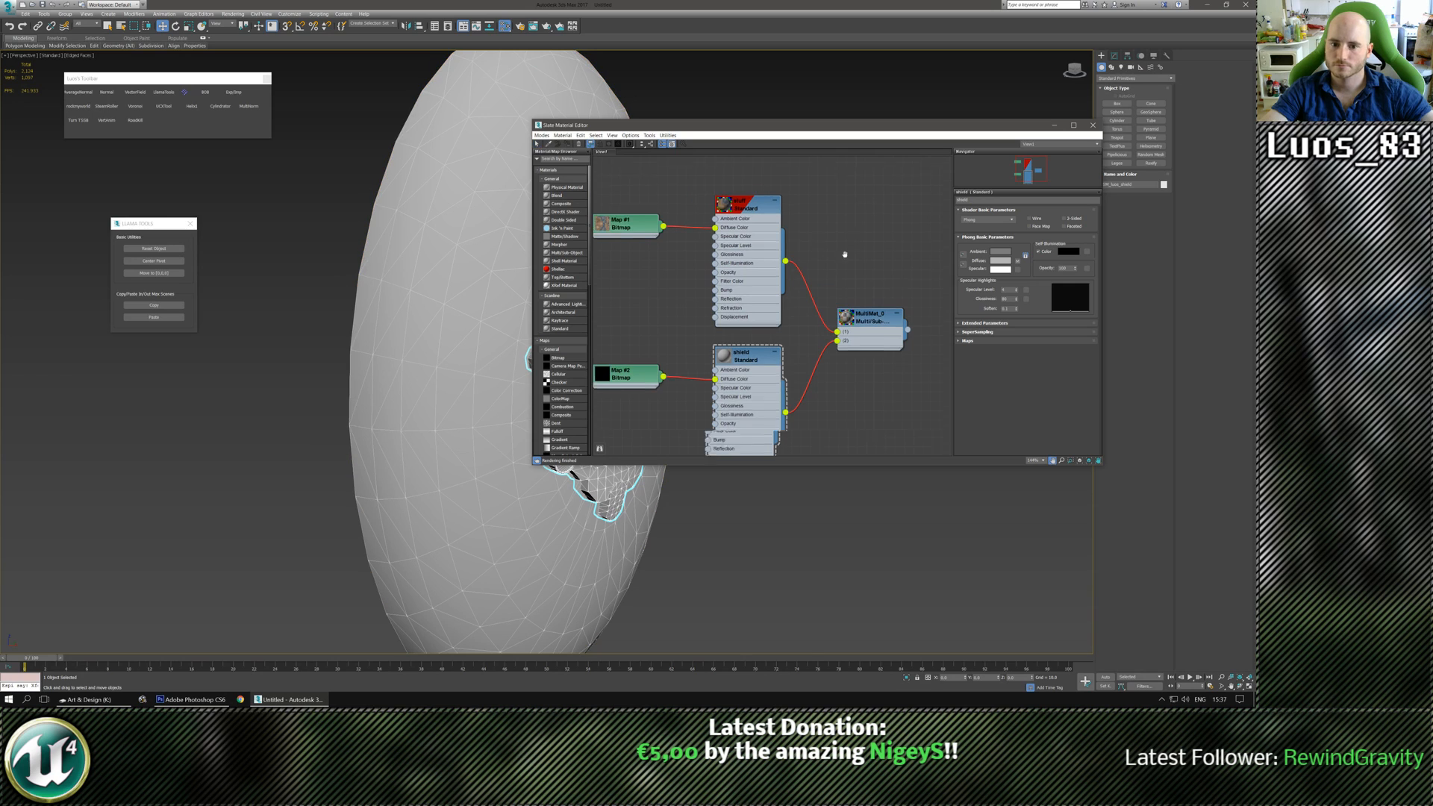
{"action": "middle_click_drag", "start_coordinate": [835, 259], "coordinate": [824, 260]}
{"action": "left_click", "coordinate": [882, 328]}
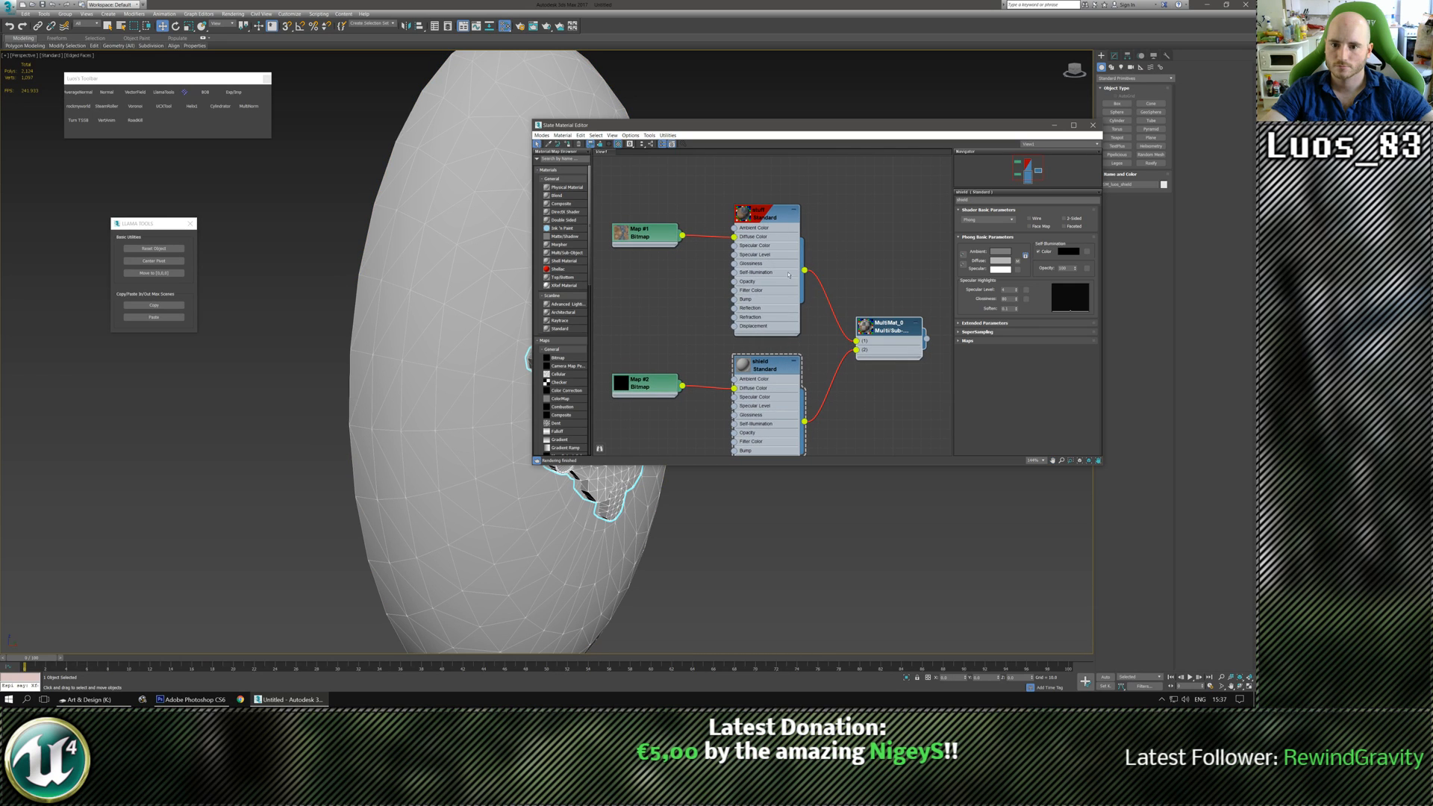
{"action": "left_click_drag", "start_coordinate": [687, 135], "coordinate": [749, 215]}
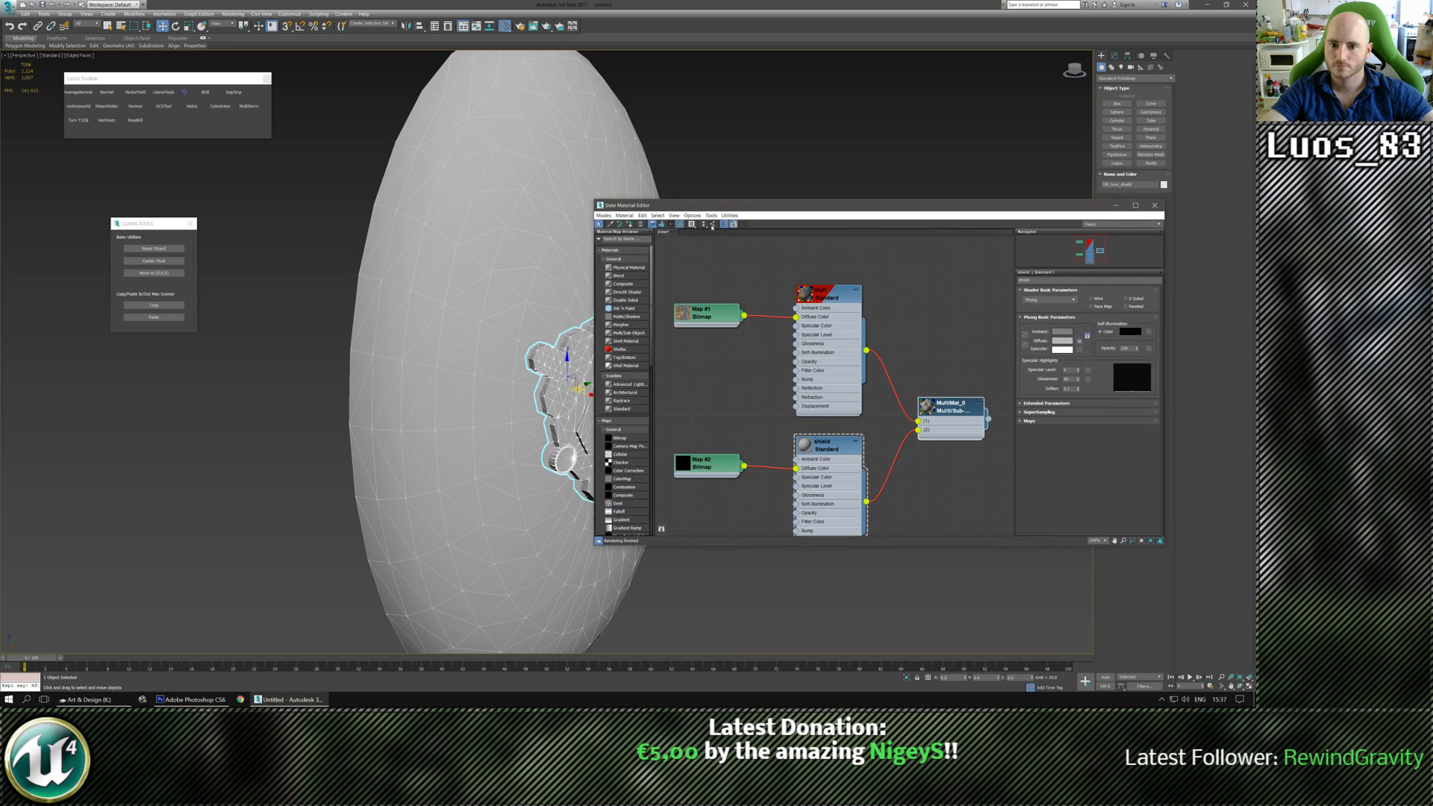
{"action": "left_click", "coordinate": [620, 225]}
{"action": "left_click_drag", "start_coordinate": [794, 206], "coordinate": [901, 113]}
{"action": "middle_click_drag", "start_coordinate": [612, 288], "coordinate": [744, 513], "text": "alt"}
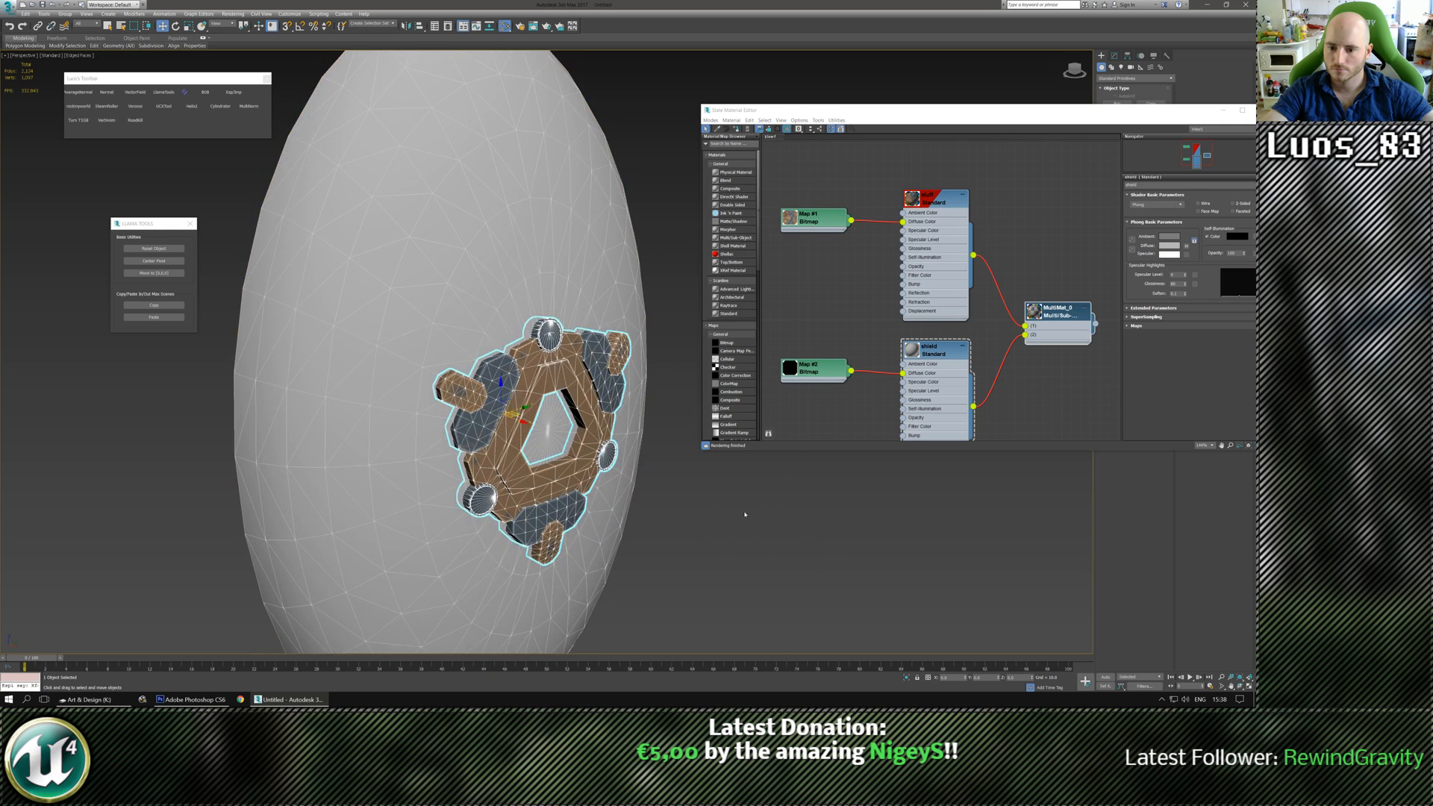
Deselect the emblem, turn off the edged-faces display and close the Slate Material Editor.
{"action": "left_click", "coordinate": [745, 514]}
{"action": "middle_click_drag", "start_coordinate": [531, 464], "coordinate": [491, 451]}
{"action": "key", "text": "F4"}
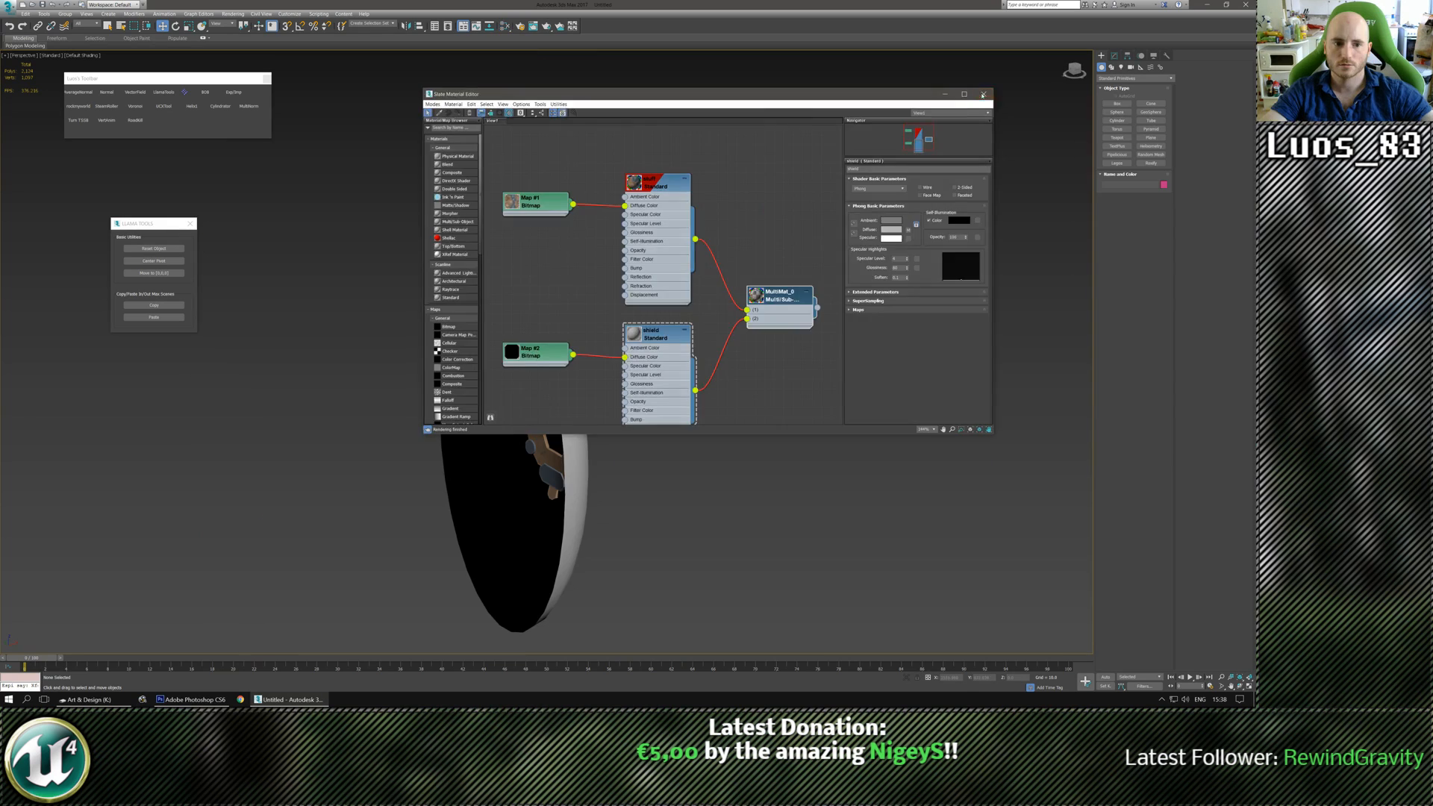
{"action": "left_click", "coordinate": [983, 93]}
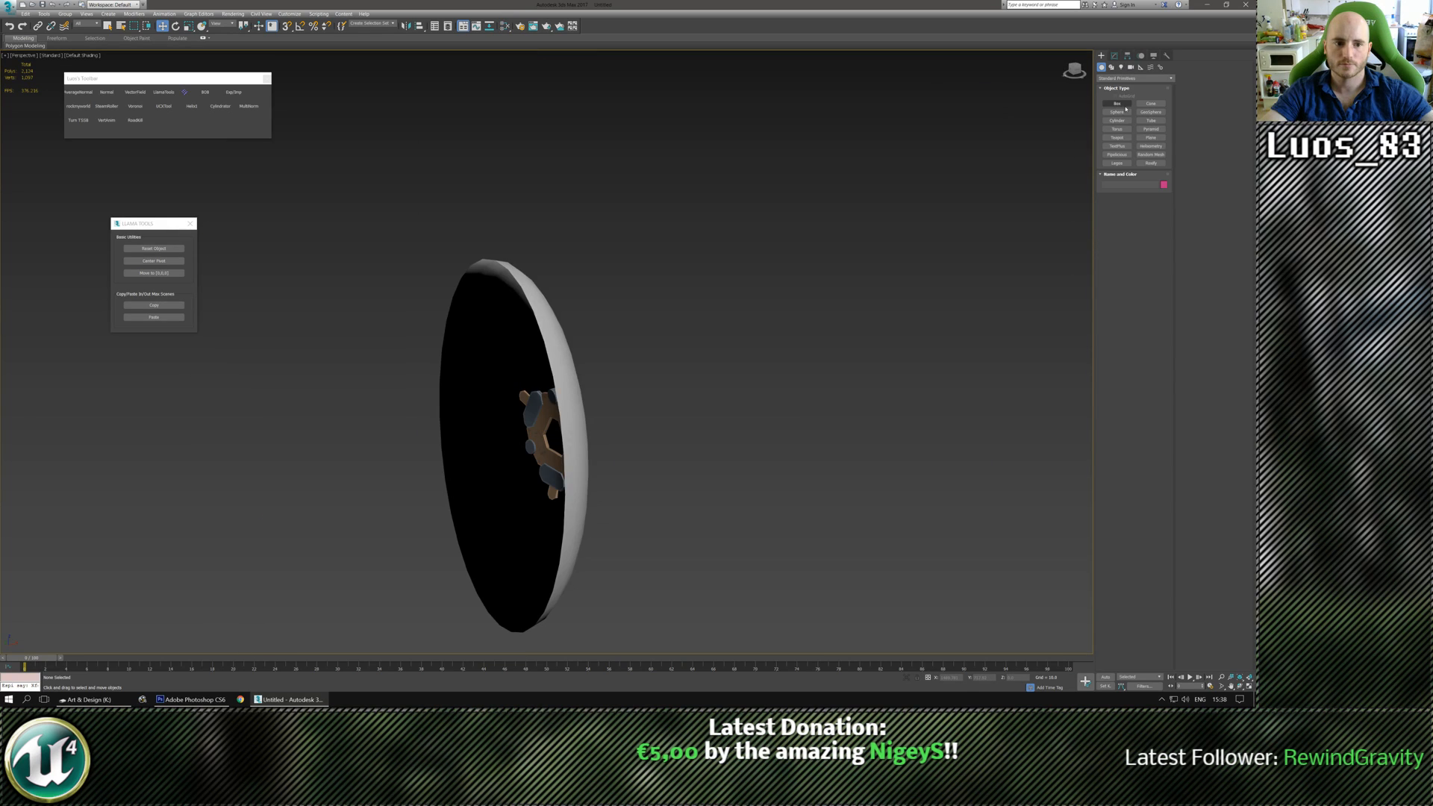
Create a box beside the shield with length 55, width 55 and height 180.
{"action": "left_click", "coordinate": [1117, 104]}
{"action": "mouse_move", "coordinate": [508, 444]}
{"action": "middle_mouse_down", "text": "alt"}
{"action": "mouse_move", "coordinate": [451, 454]}
{"action": "mouse_move", "coordinate": [496, 458]}
{"action": "middle_mouse_up", "text": "alt"}
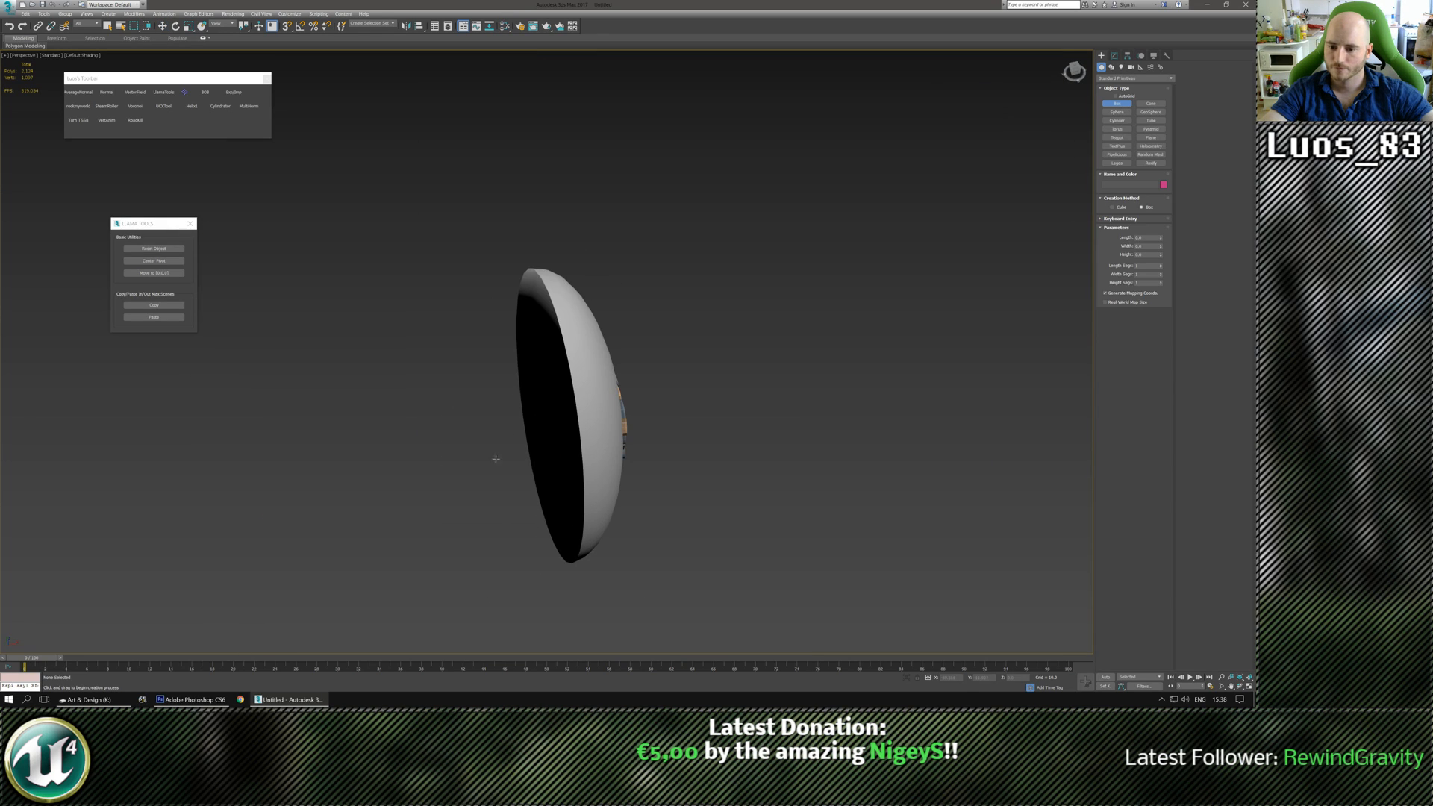
{"action": "left_click_drag", "start_coordinate": [500, 463], "coordinate": [450, 523]}
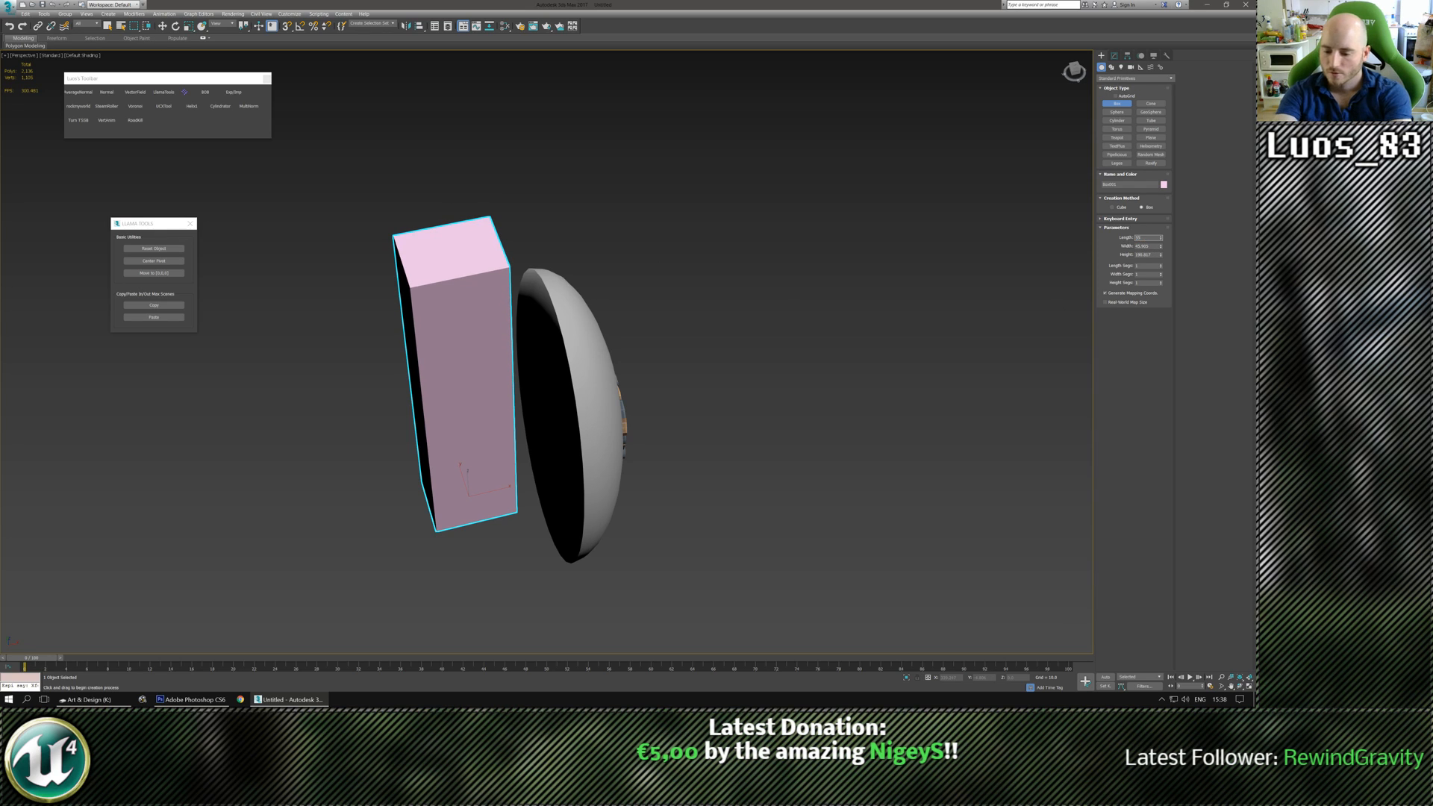
{"action": "type", "text": "55"}
{"action": "key", "text": "Tab"}
{"action": "type", "text": "55"}
{"action": "key", "text": "Tab"}
{"action": "type", "text": "180"}
{"action": "key", "text": "Return"}
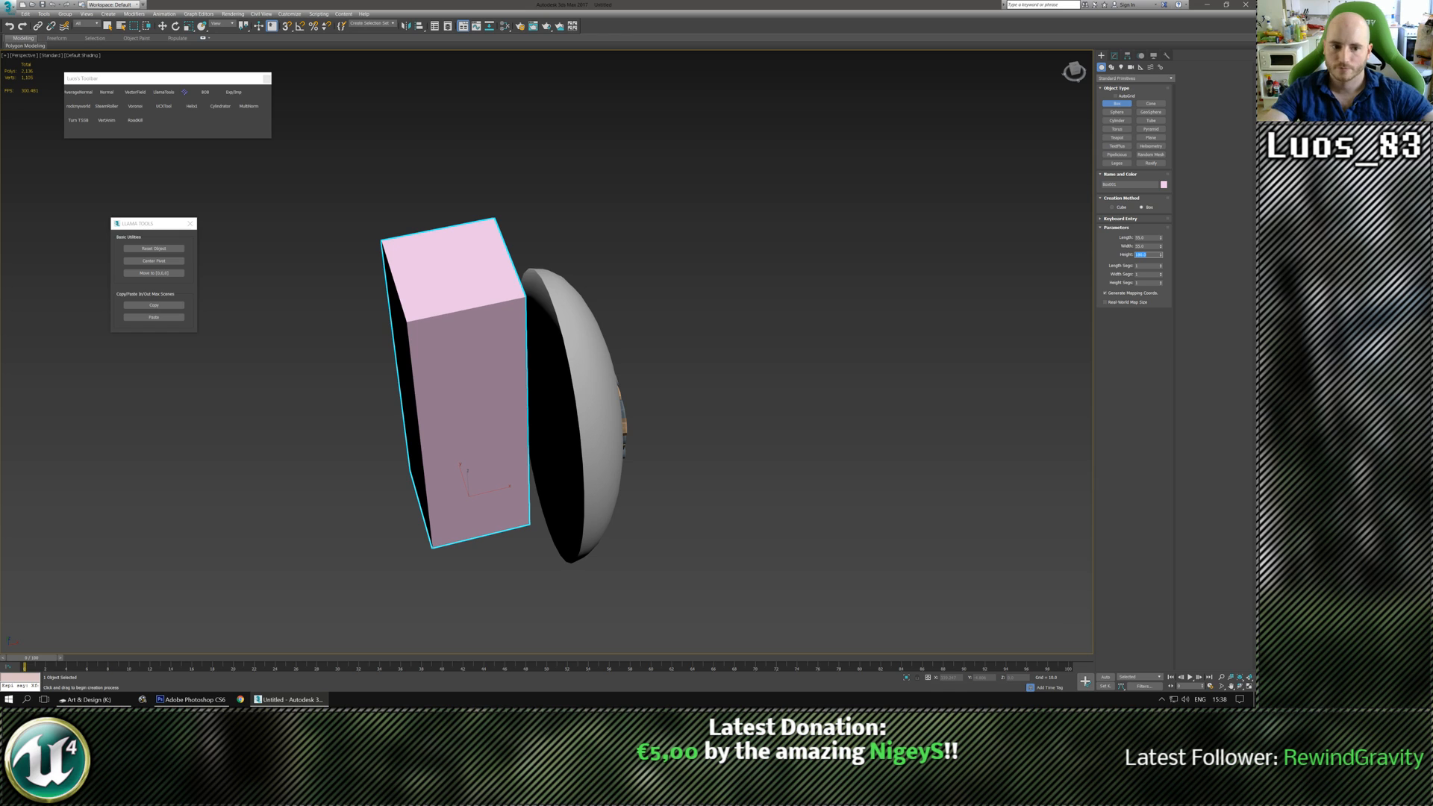
Move the box to the world origin (0,0,0) and select the shield's emblem.
{"action": "middle_click_drag", "start_coordinate": [599, 409], "coordinate": [617, 327], "text": "alt"}
{"action": "key", "text": "w"}
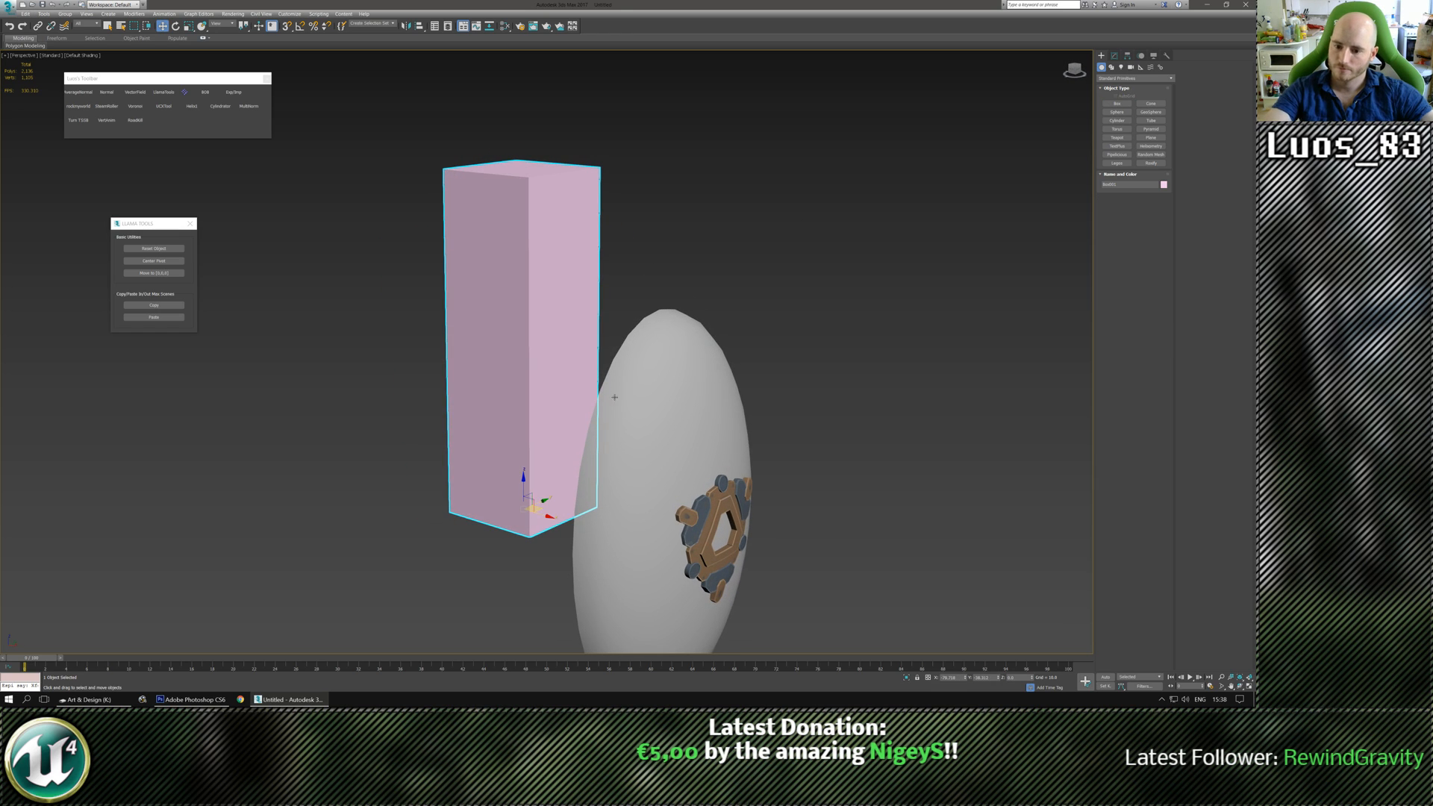
{"action": "middle_click_drag", "start_coordinate": [683, 419], "coordinate": [687, 343], "text": "alt"}
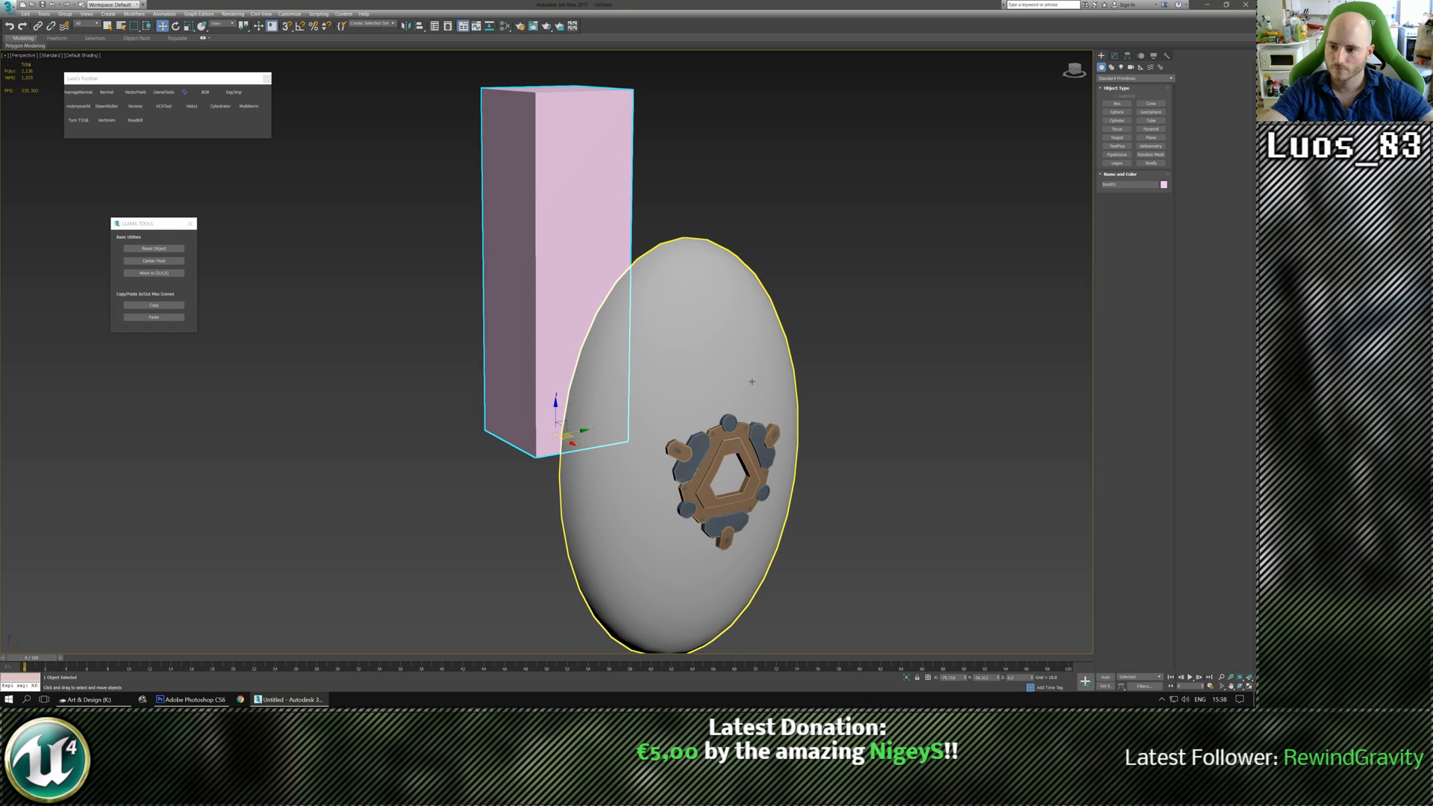
{"action": "left_click", "coordinate": [180, 275]}
{"action": "left_click", "coordinate": [683, 508]}
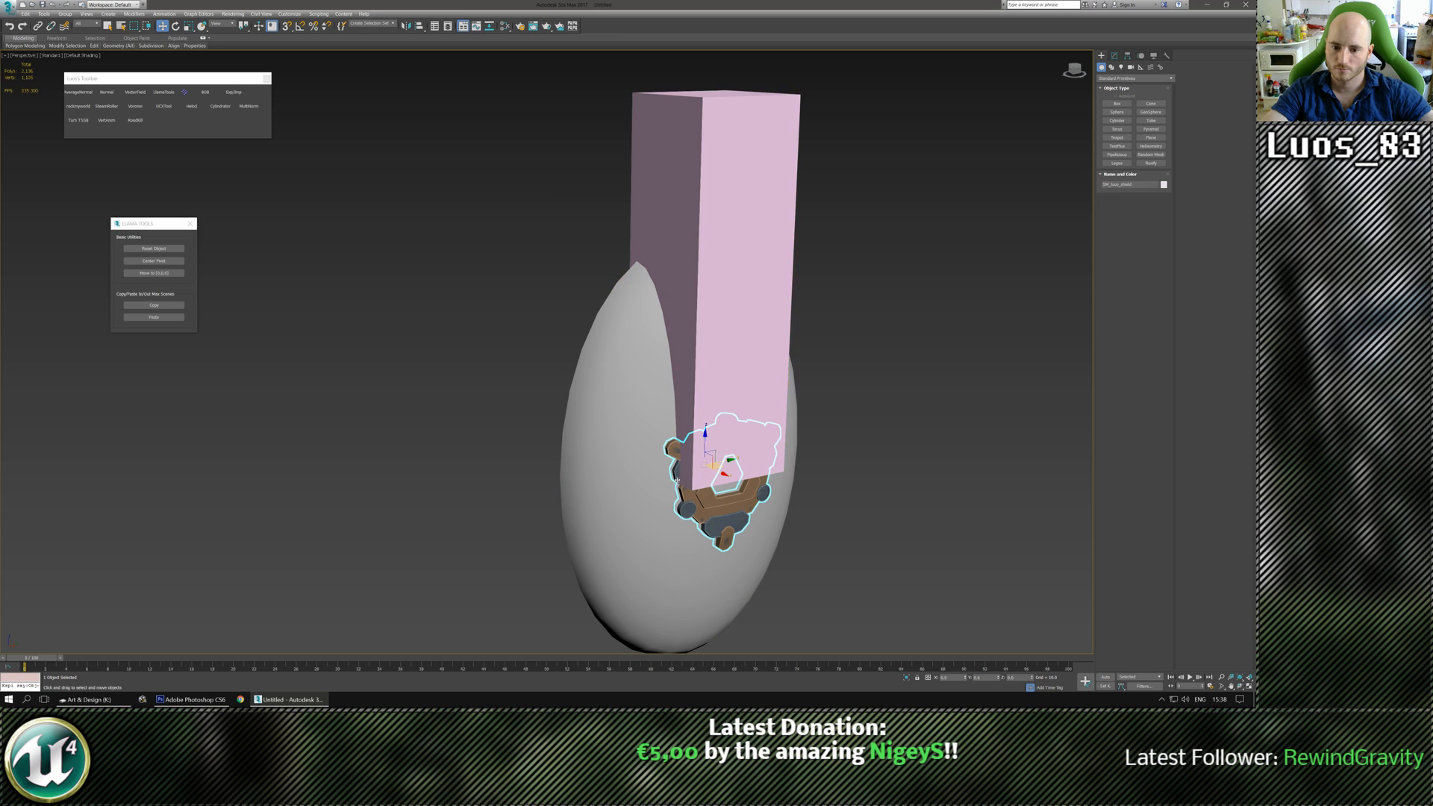
Move the reference box down and behind the shield's dome so their heights line up, and clear the selection.
{"action": "middle_click_drag", "start_coordinate": [658, 489], "coordinate": [659, 456]}
{"action": "left_click", "coordinate": [719, 180]}
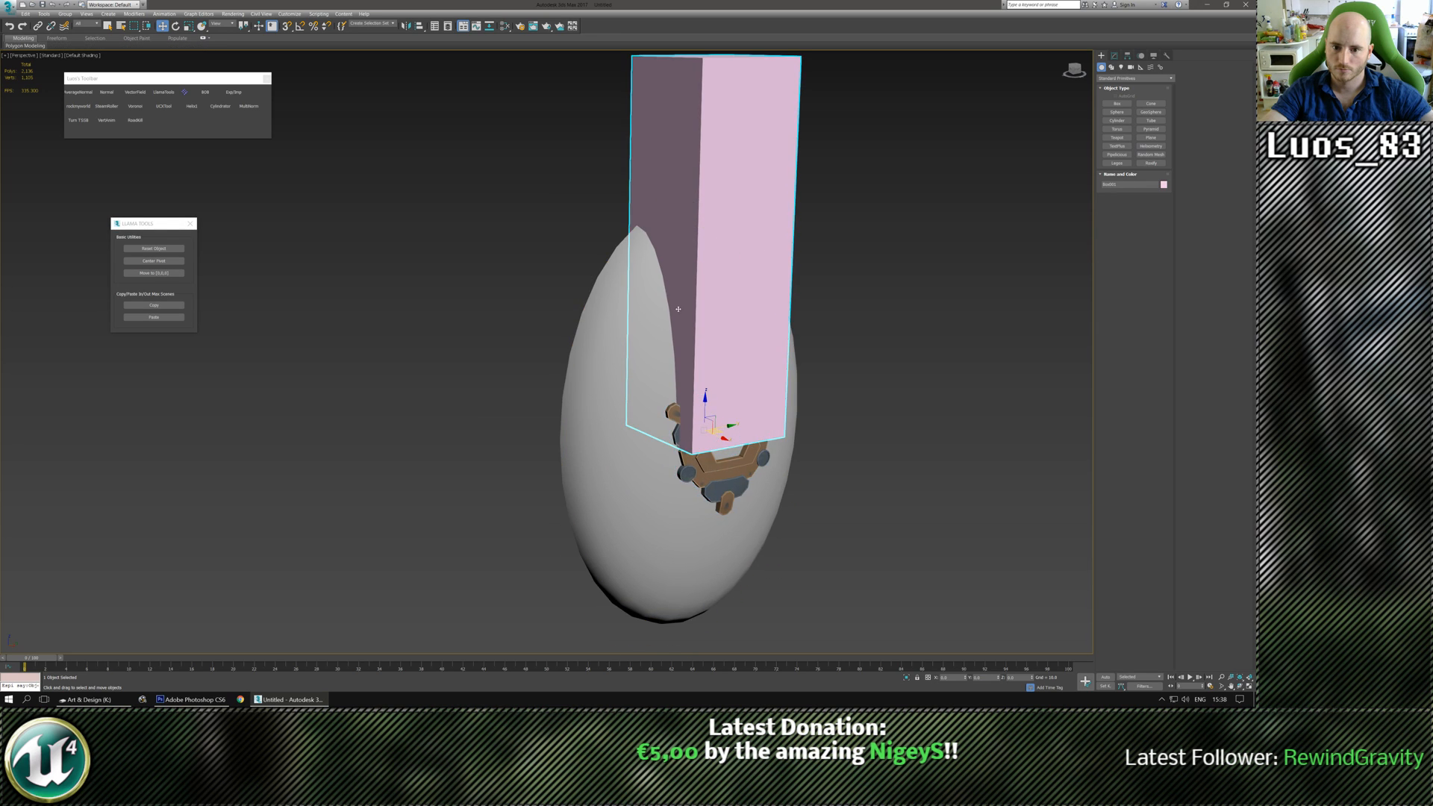
{"action": "middle_click_drag", "start_coordinate": [676, 308], "coordinate": [713, 304], "text": "alt"}
{"action": "left_click_drag", "start_coordinate": [716, 426], "coordinate": [612, 599]}
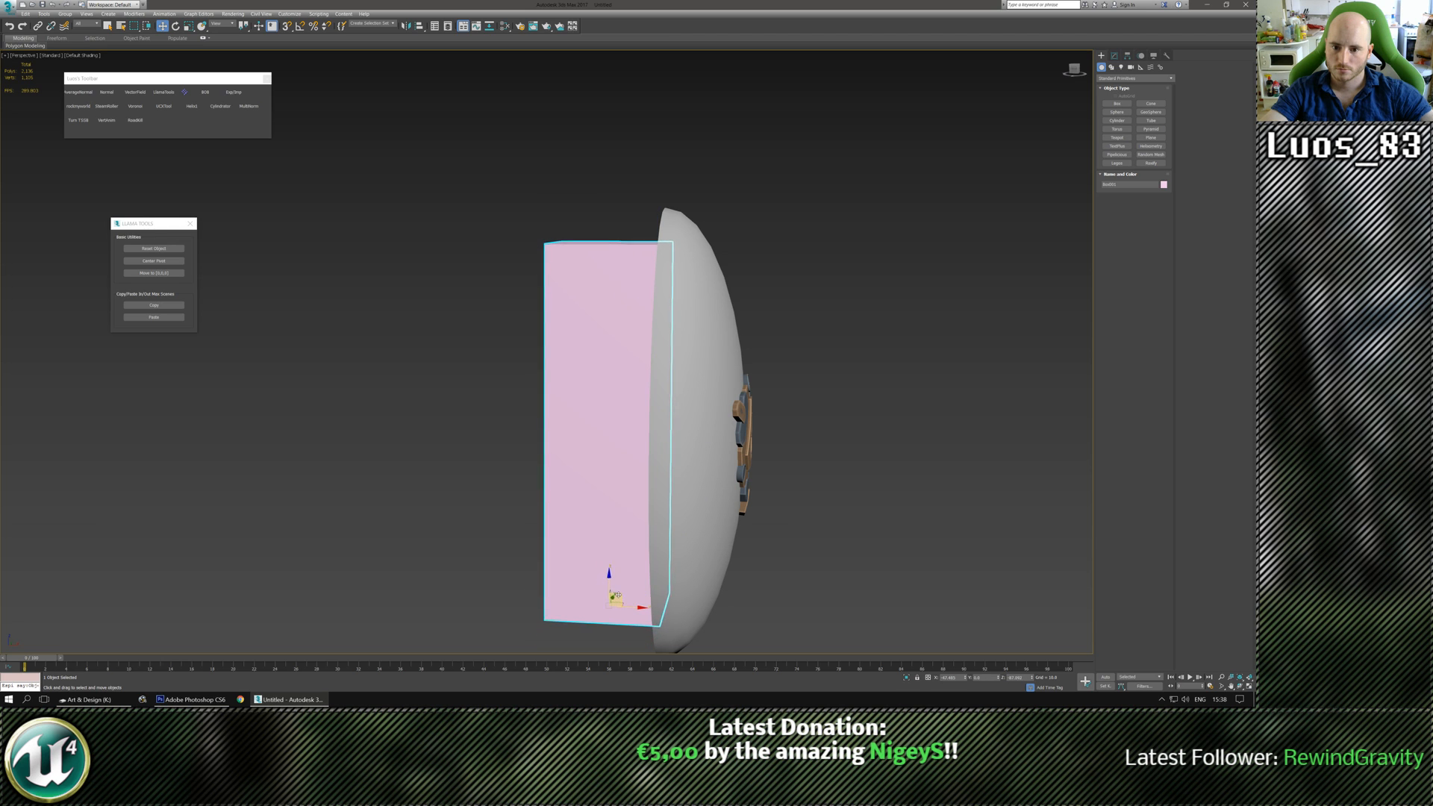
{"action": "middle_click_drag", "start_coordinate": [612, 597], "coordinate": [735, 503], "text": "alt"}
{"action": "mouse_move", "coordinate": [736, 503]}
{"action": "middle_mouse_down", "text": "alt"}
{"action": "mouse_move", "coordinate": [723, 521]}
{"action": "mouse_move", "coordinate": [721, 505]}
{"action": "middle_mouse_up", "text": "alt"}
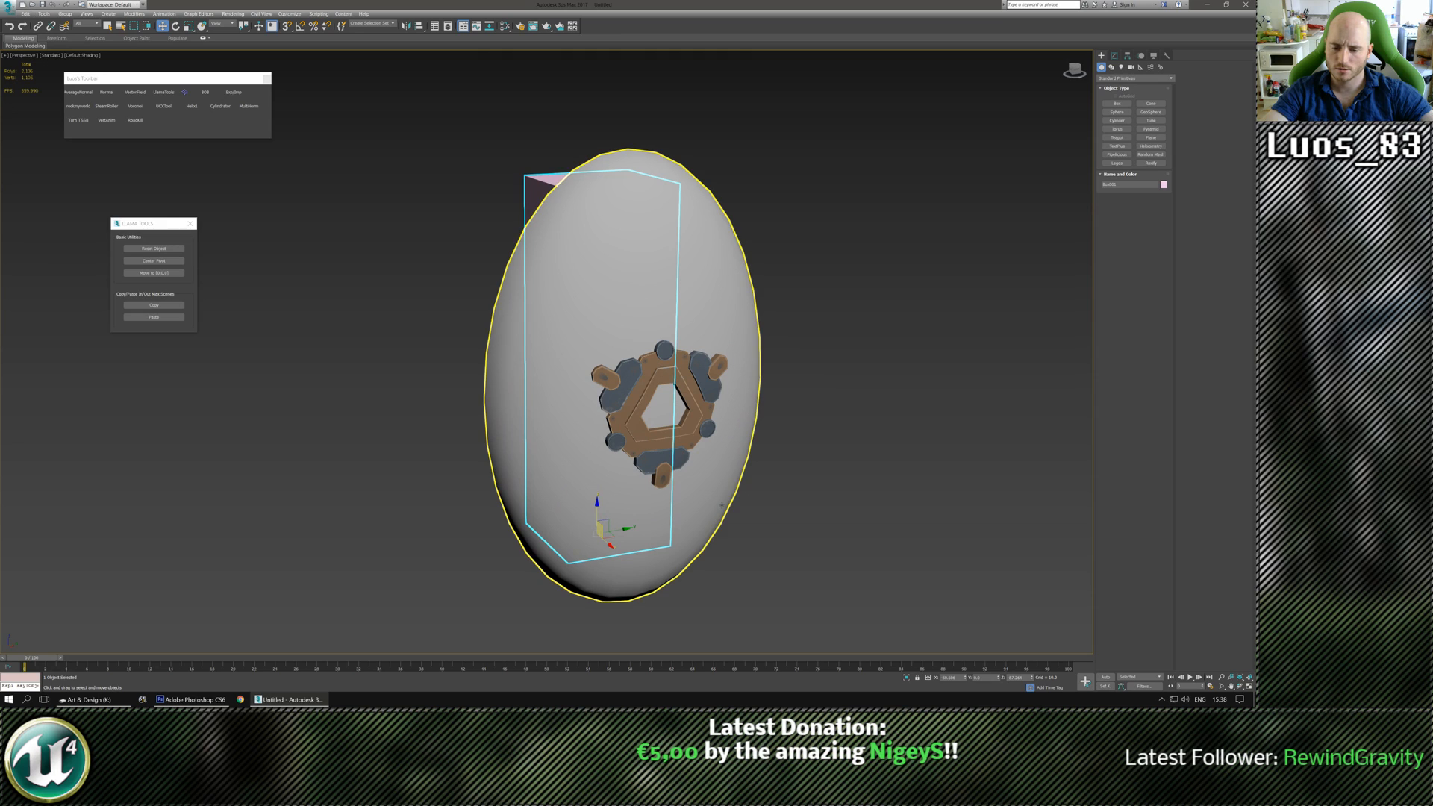
{"action": "left_click", "coordinate": [720, 469], "text": "ctrl"}
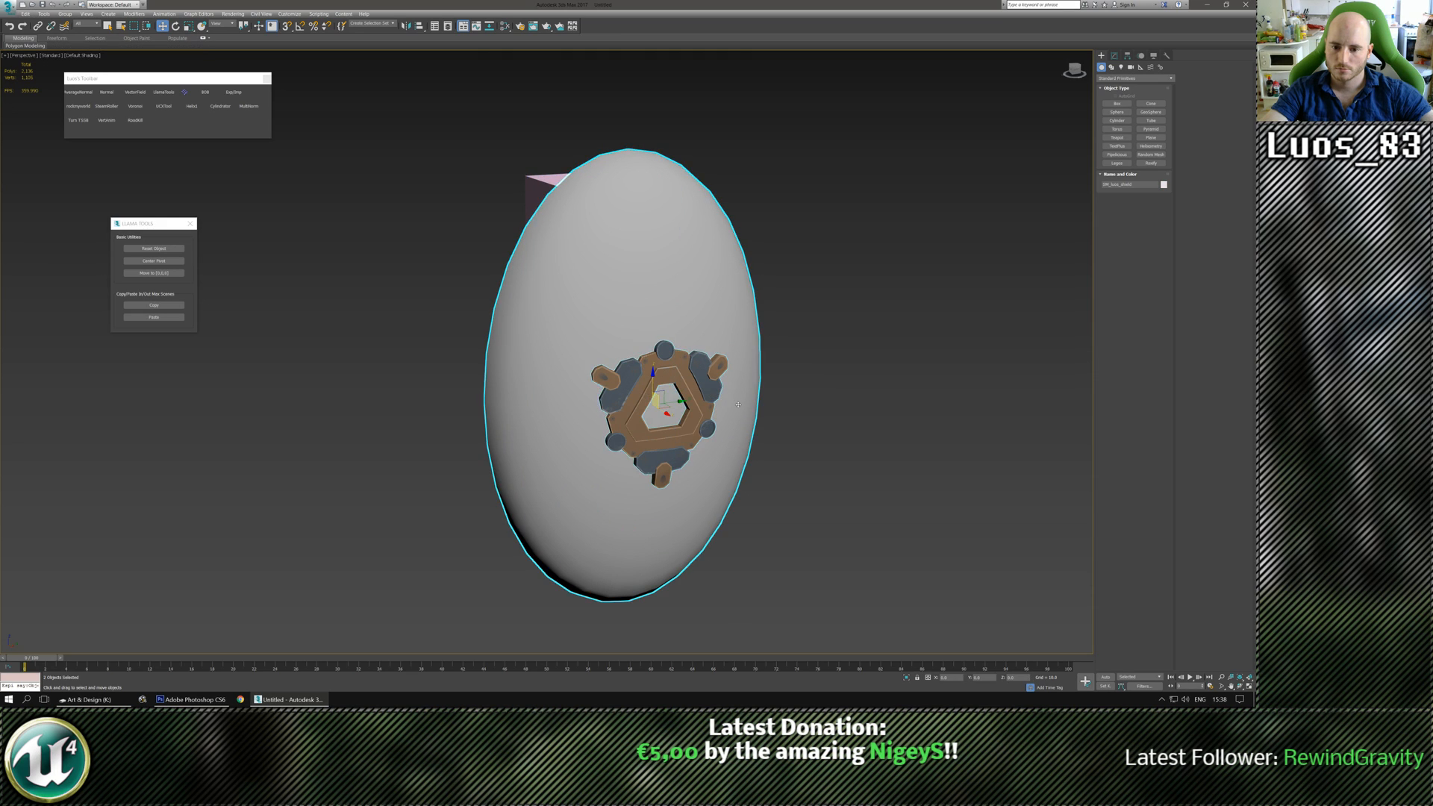
{"action": "middle_click_drag", "start_coordinate": [721, 468], "coordinate": [771, 419], "text": "alt"}
{"action": "left_click", "coordinate": [771, 419]}
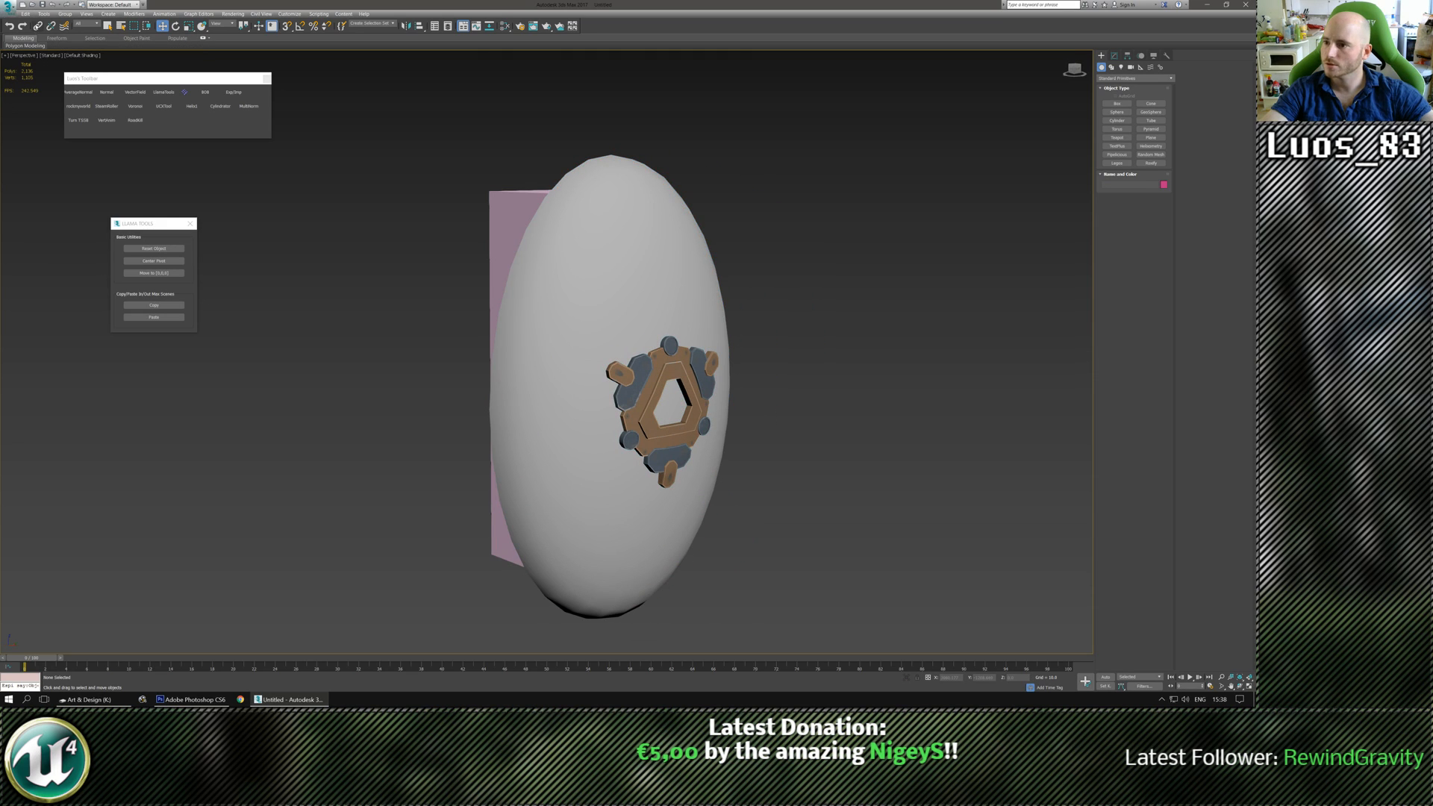
Import the other shield FBX file from the folder above Meshes, accepting the FBX import options.
{"action": "left_click", "coordinate": [11, 9]}
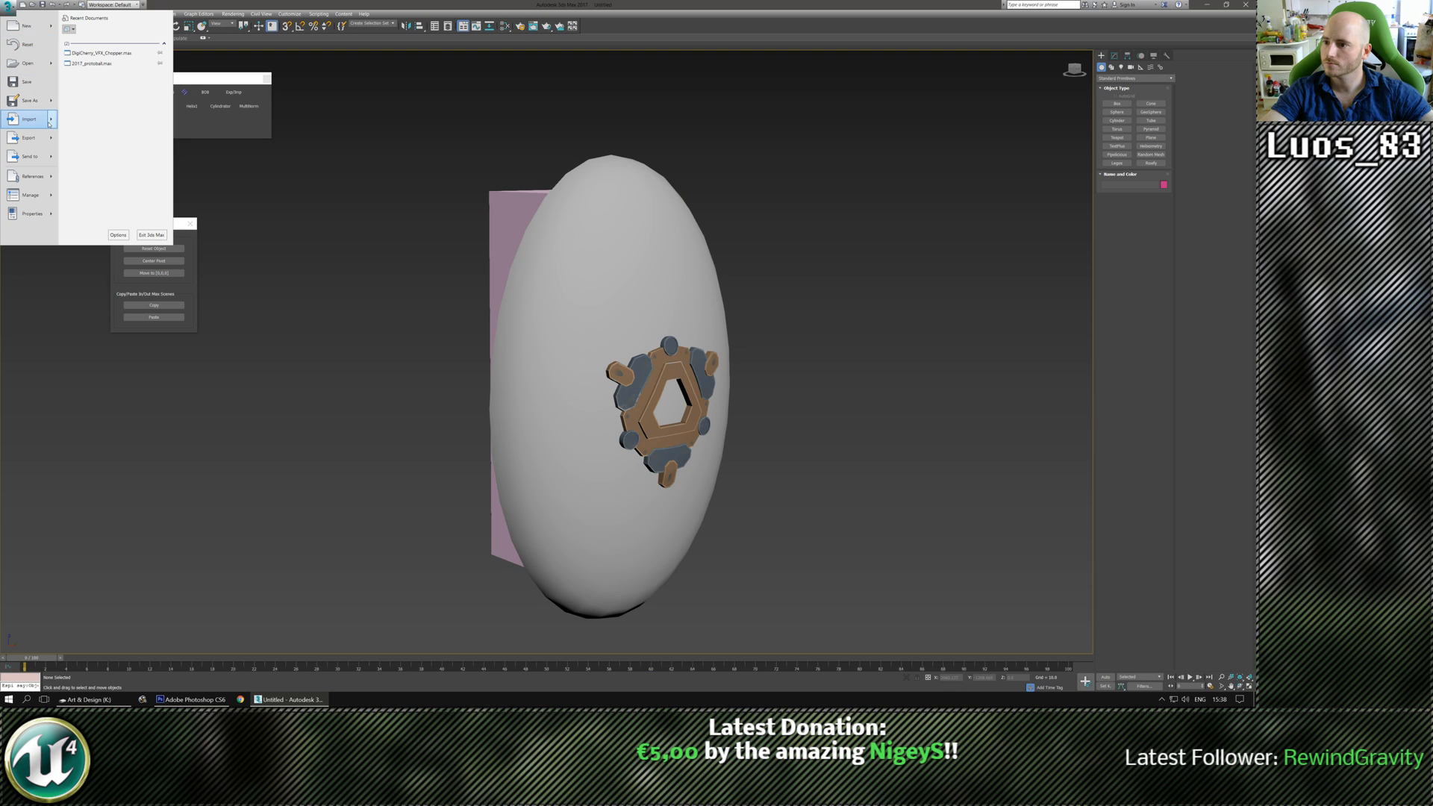
{"action": "mouse_move", "coordinate": [49, 123]}
{"action": "left_click", "coordinate": [94, 43]}
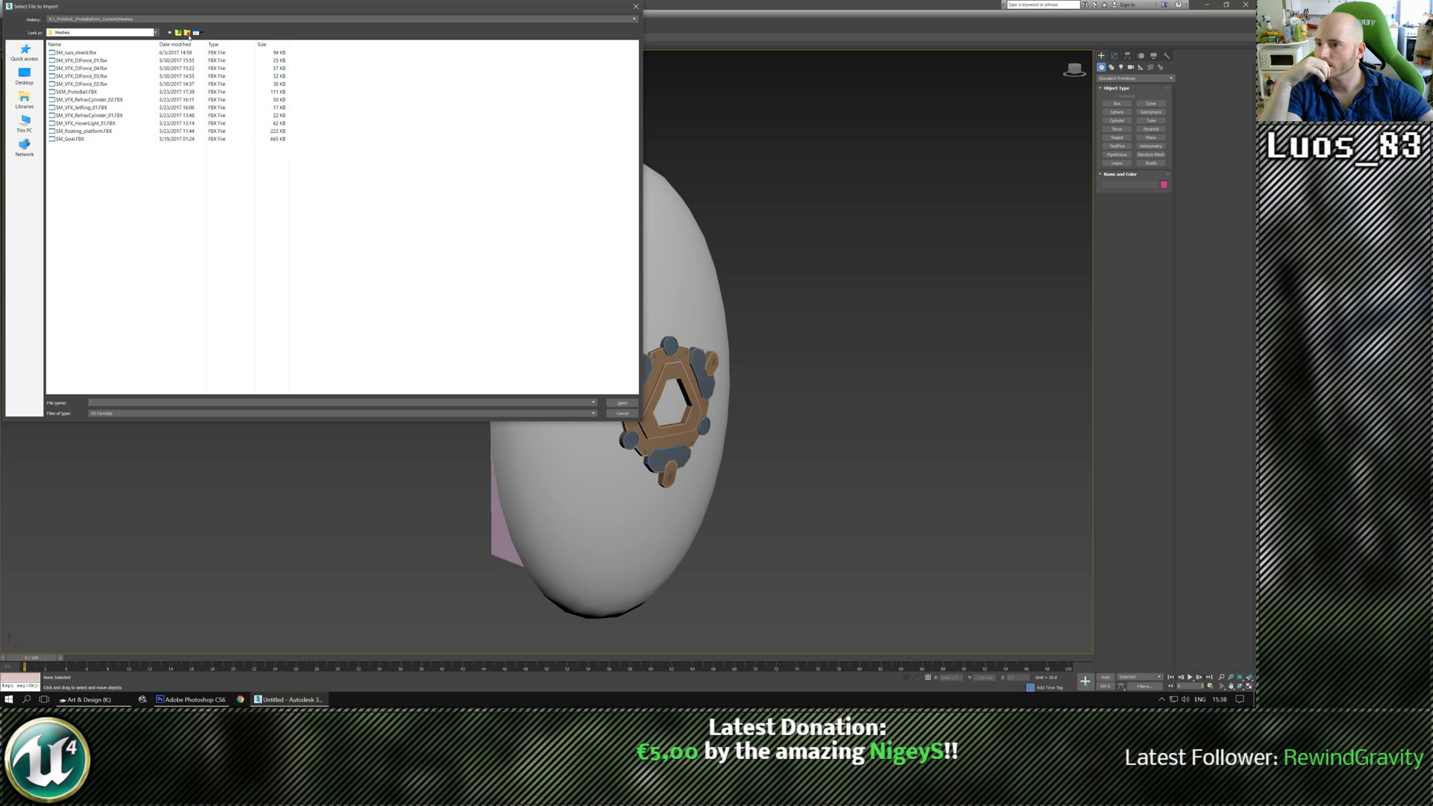
{"action": "left_click", "coordinate": [178, 32]}
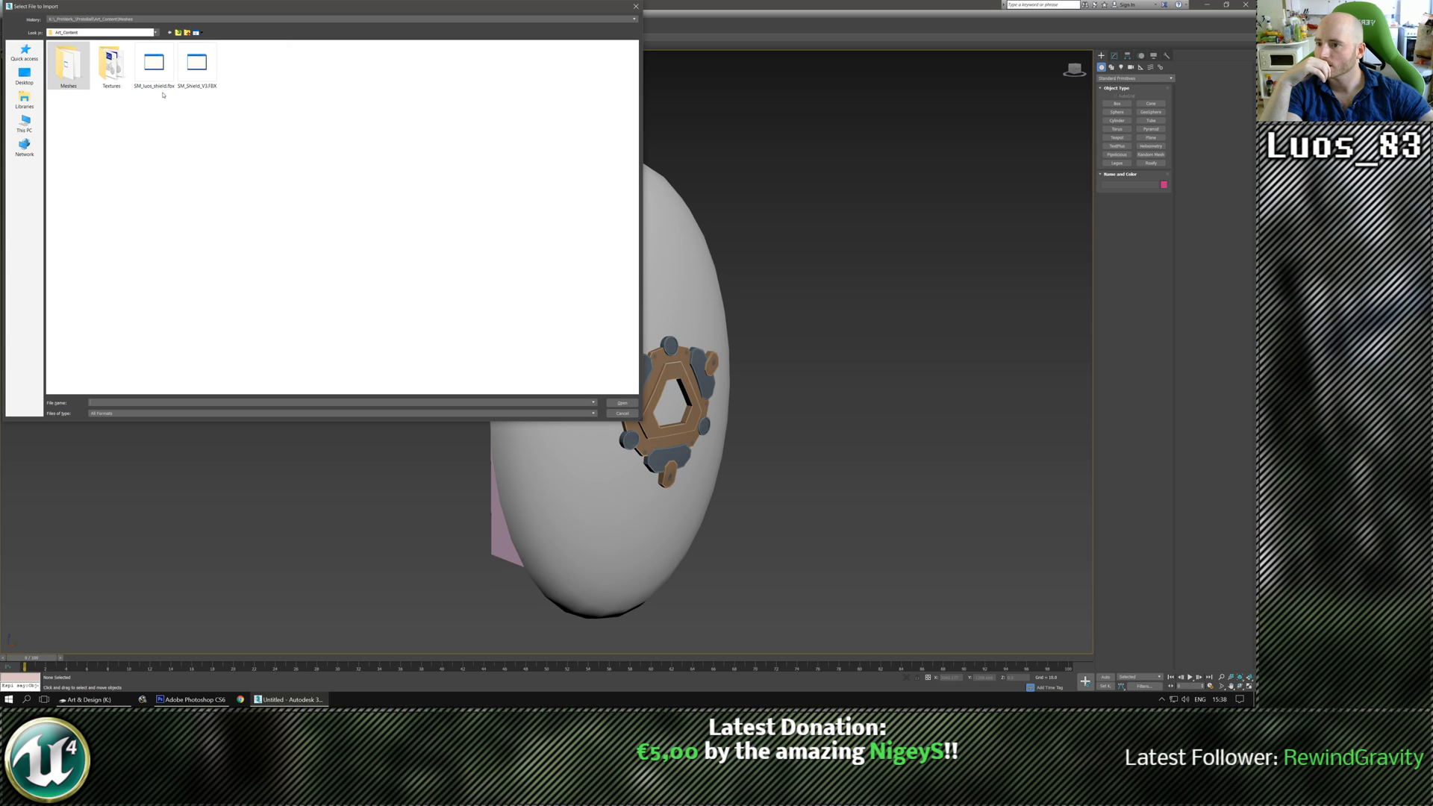
{"action": "left_click", "coordinate": [194, 72]}
{"action": "double_click", "coordinate": [195, 67]}
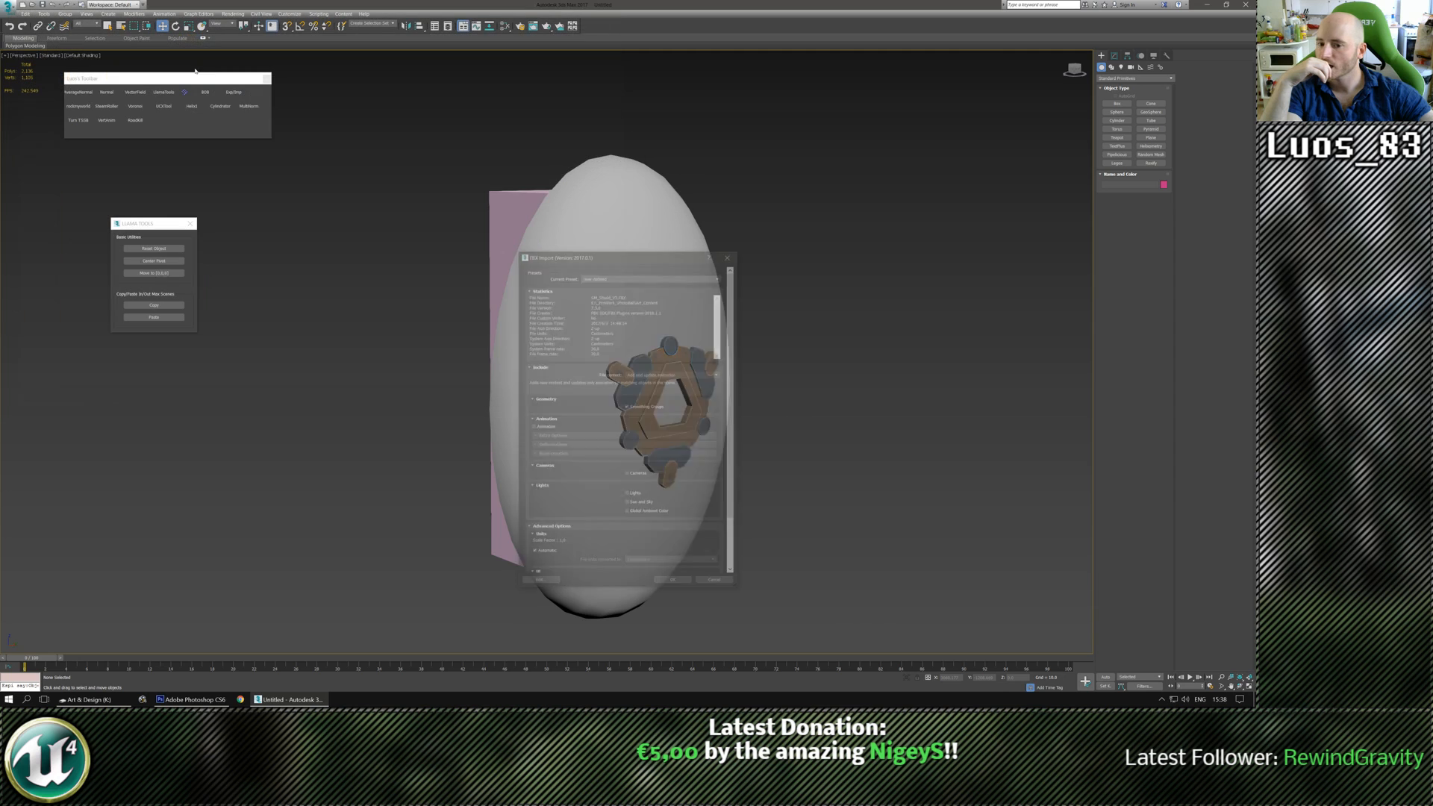
{"action": "left_click", "coordinate": [678, 587]}
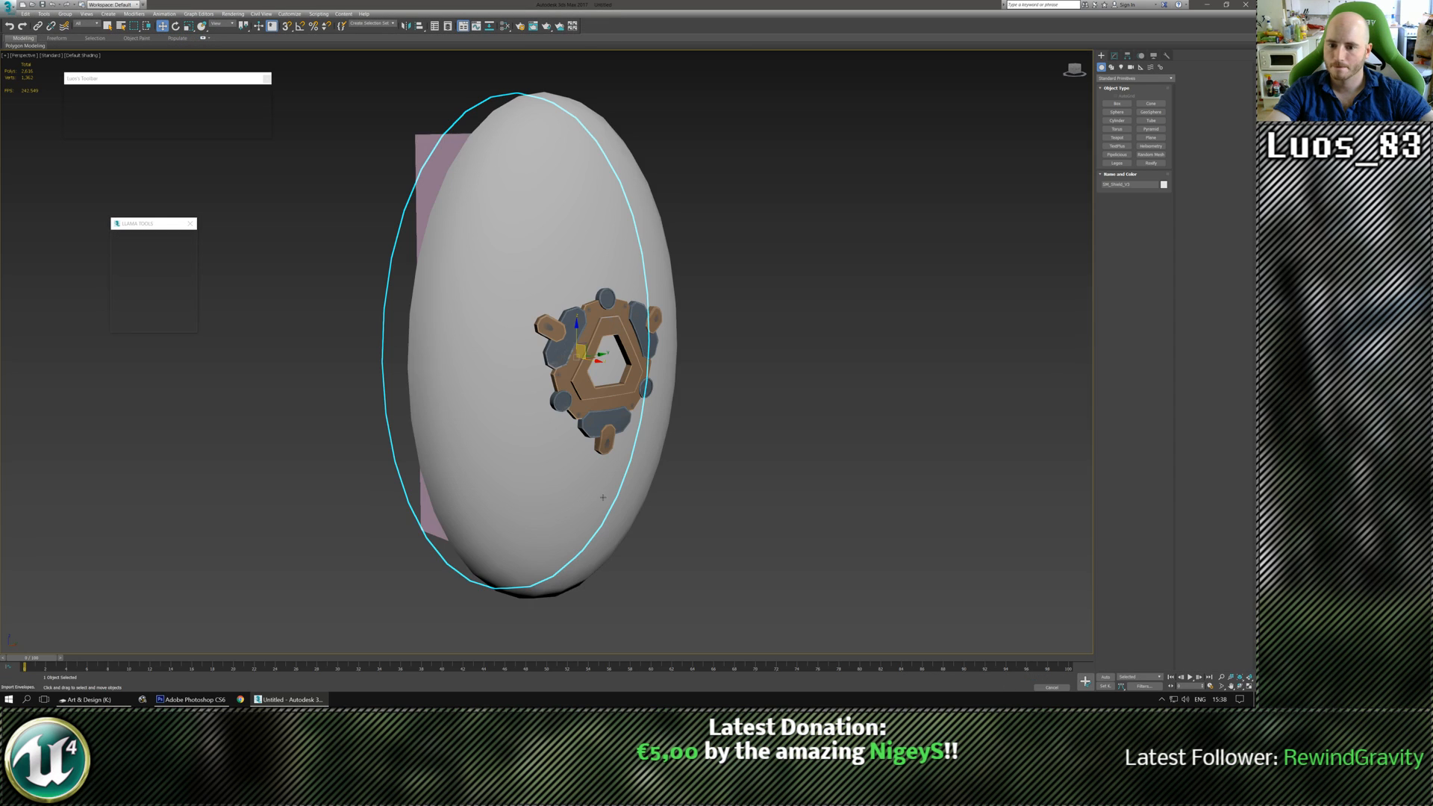
Move the imported shield mesh forward along X, away from the existing dome, compare the two and remove the imported mesh.
{"action": "middle_click_drag", "start_coordinate": [558, 409], "coordinate": [619, 371], "text": "alt"}
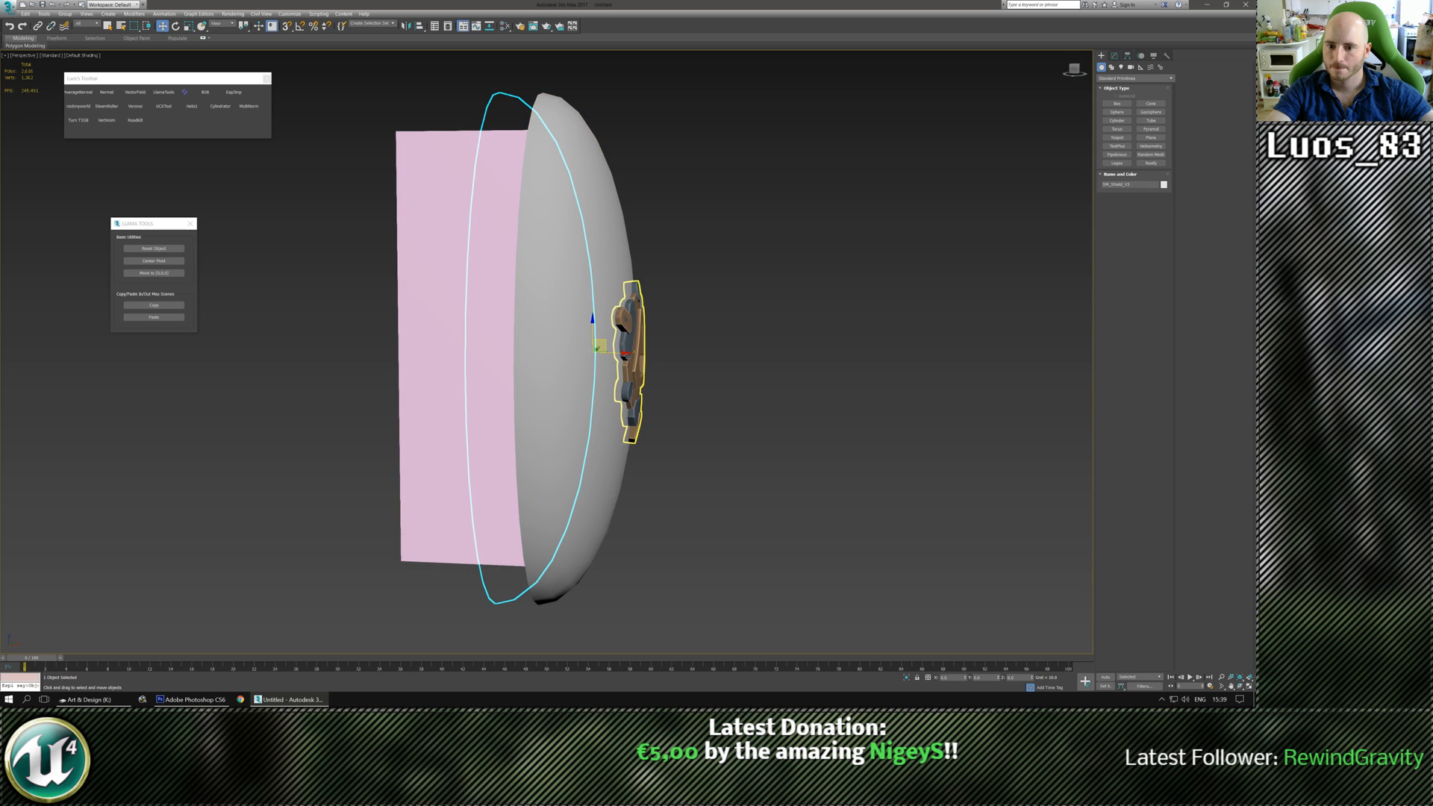
{"action": "left_click_drag", "start_coordinate": [627, 356], "coordinate": [778, 361]}
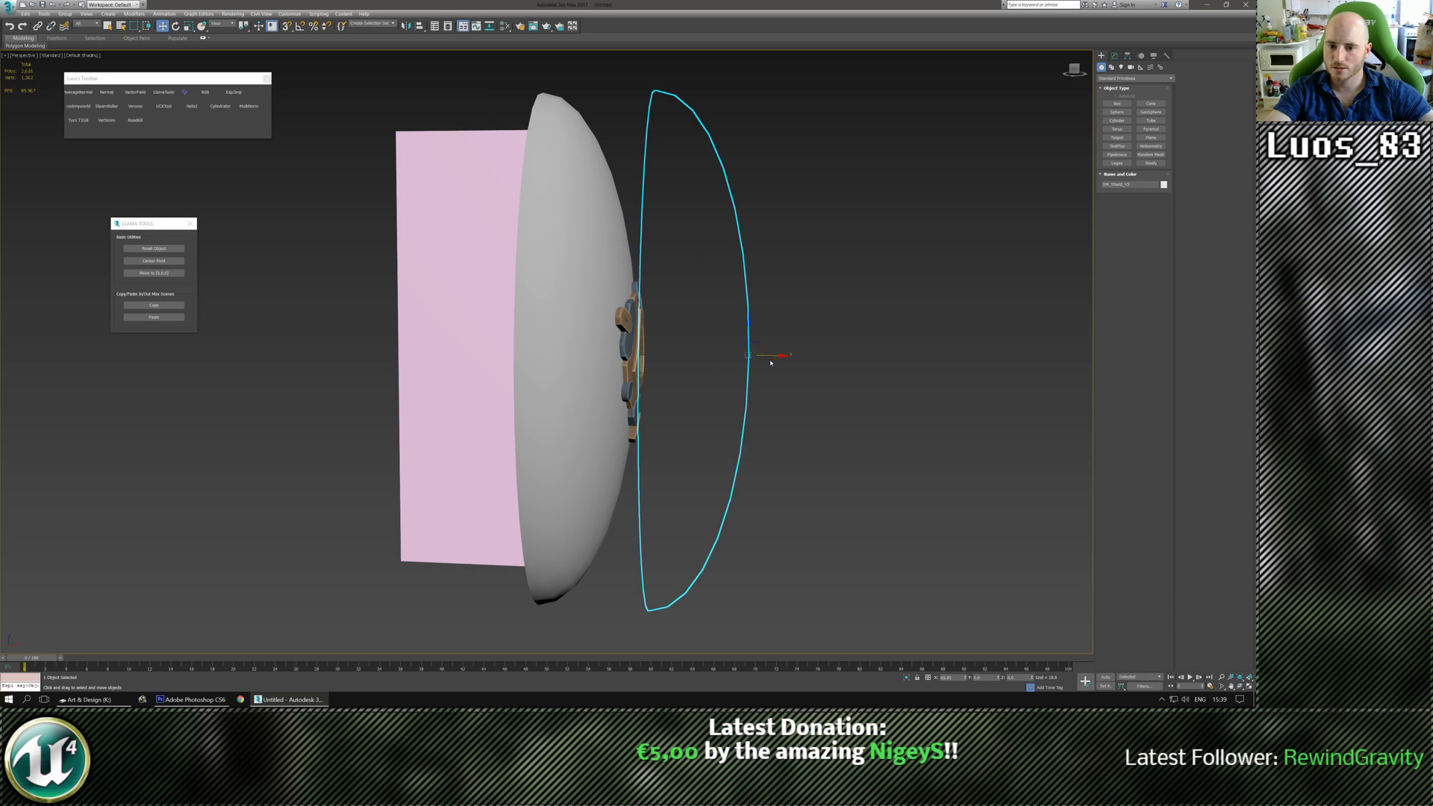
{"action": "middle_click_drag", "start_coordinate": [773, 362], "coordinate": [666, 384], "text": "alt"}
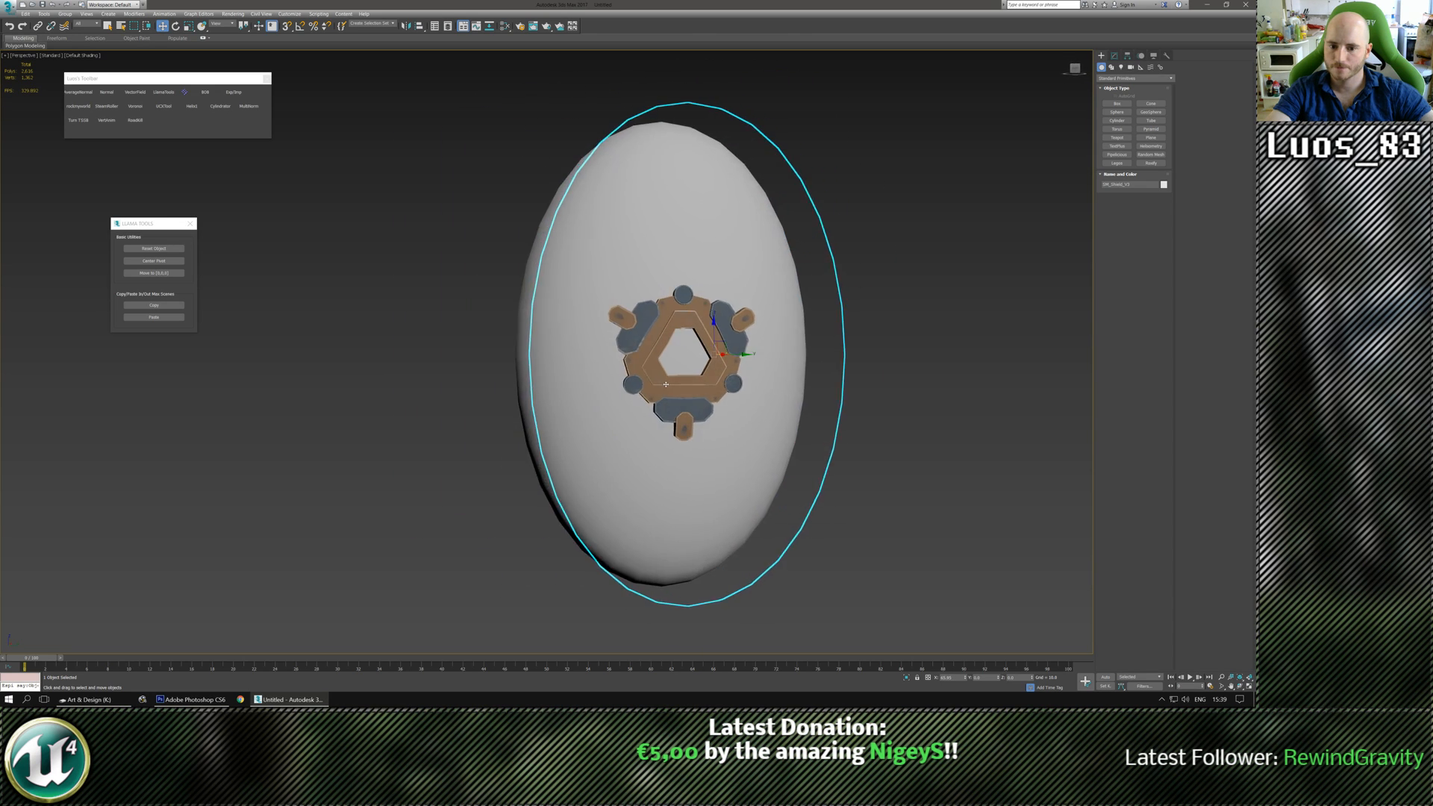
{"action": "key", "text": "ctrl+d"}
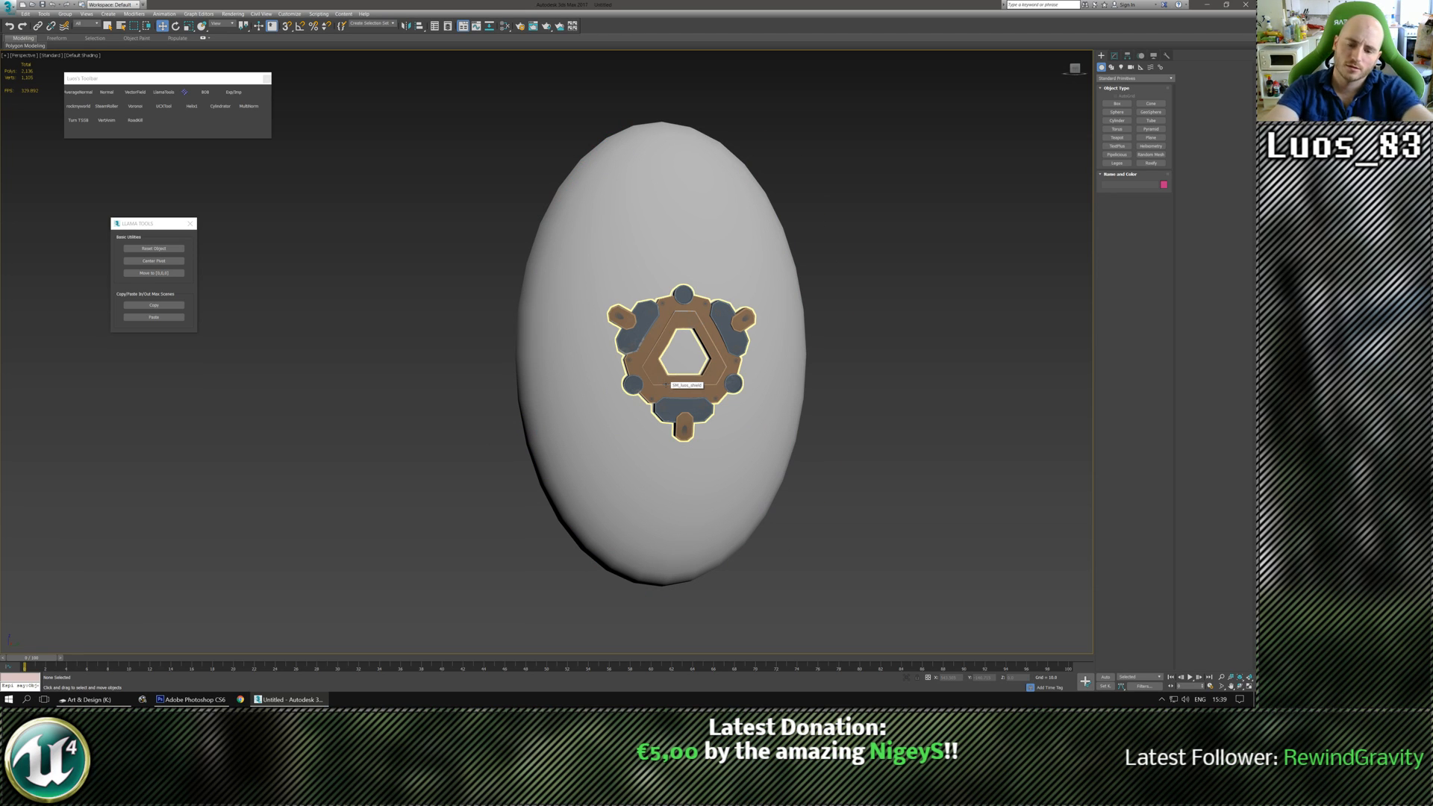
Select the shield's emblem and examine how it sits on the front of the dome.
{"action": "scroll", "coordinate": [690, 396], "scroll_direction": "up", "scroll_amount": 4}
{"action": "scroll", "coordinate": [690, 396], "scroll_direction": "up", "scroll_amount": 2}
{"action": "left_click", "coordinate": [759, 218]}
{"action": "middle_click_drag", "start_coordinate": [759, 218], "coordinate": [558, 212]}
{"action": "scroll", "coordinate": [740, 268], "scroll_direction": "down", "scroll_amount": 2}
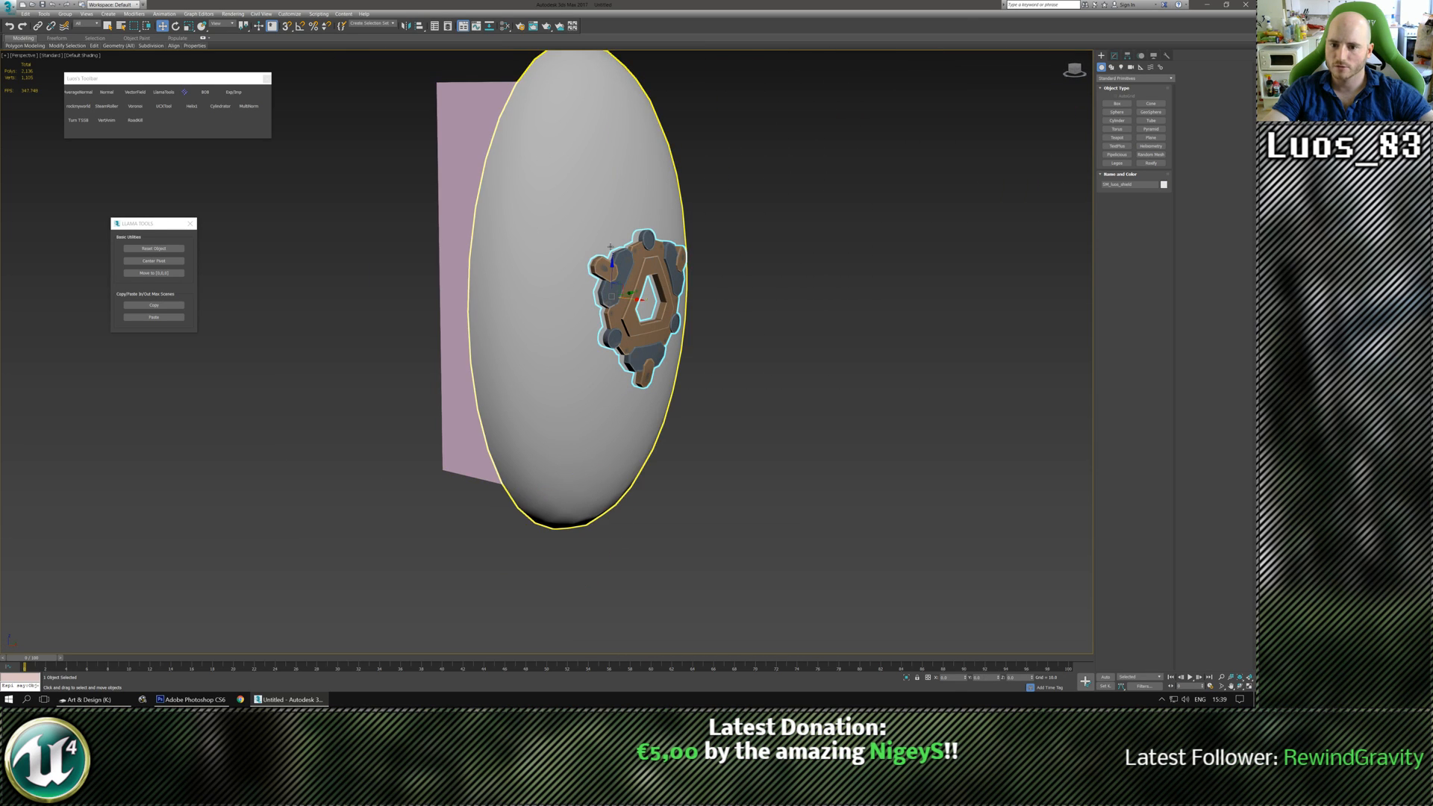
{"action": "middle_click_drag", "start_coordinate": [632, 362], "coordinate": [622, 400]}
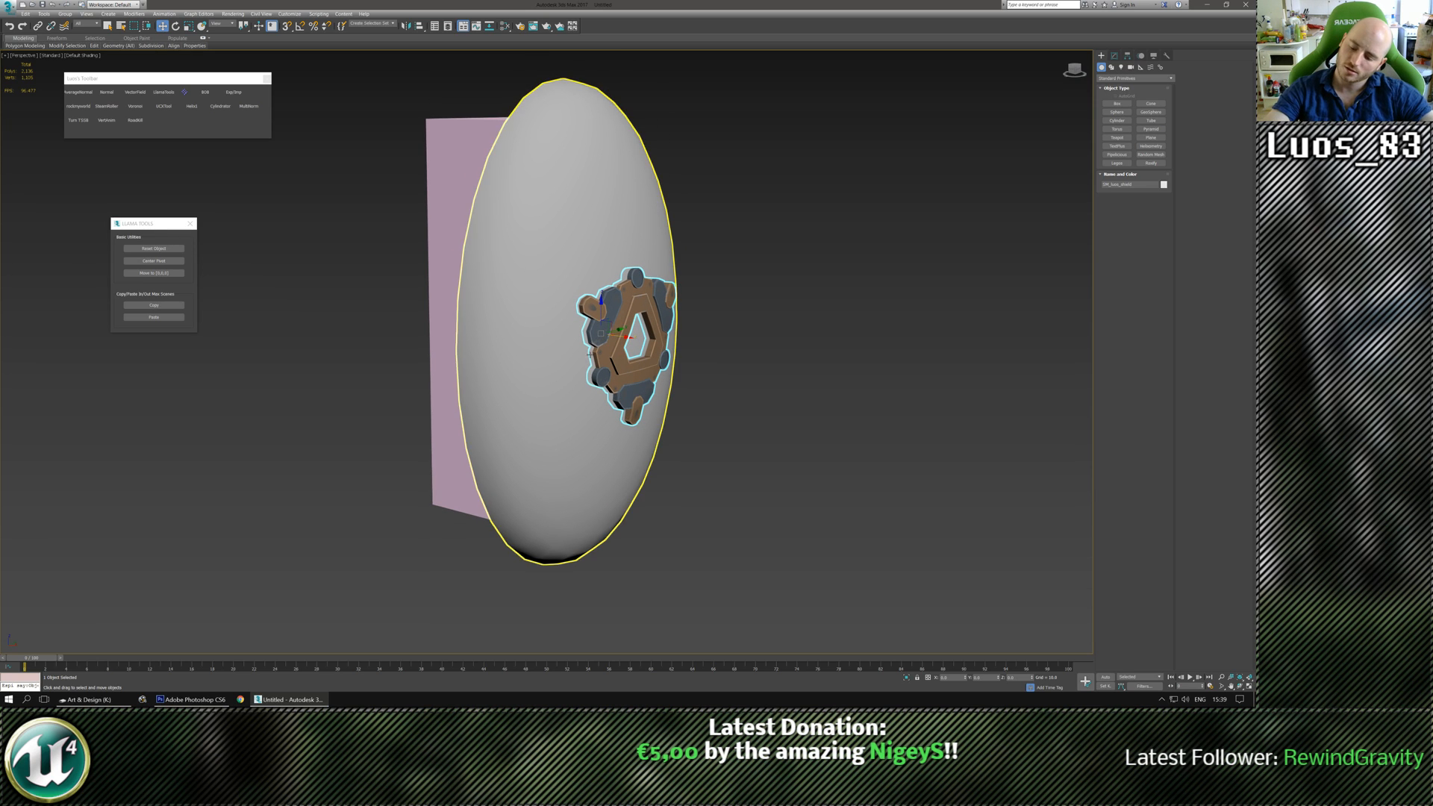
Select the grey oval shield body and display the mesh edges over the shaded perspective view.
{"action": "middle_click_drag", "start_coordinate": [600, 339], "coordinate": [666, 225], "text": "alt"}
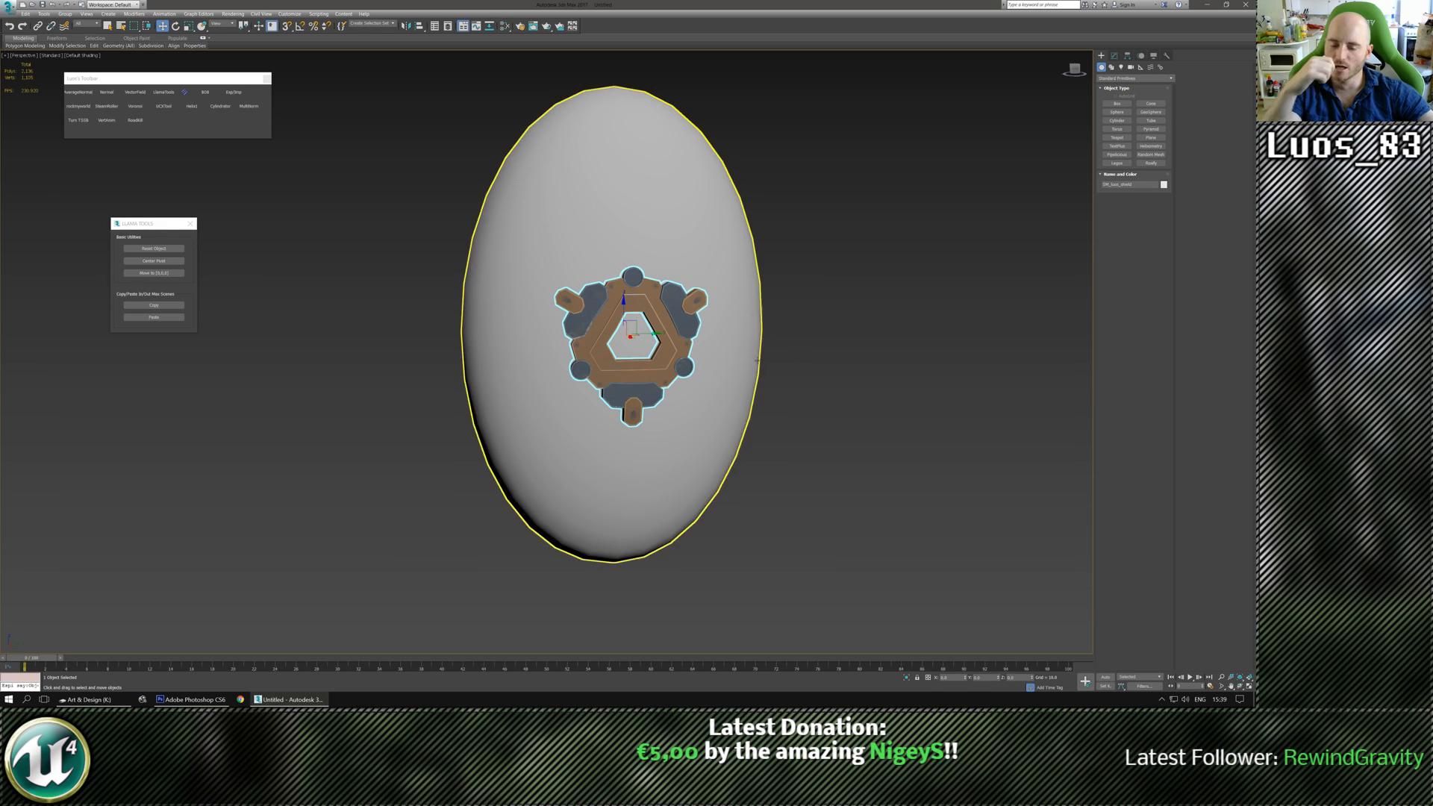
{"action": "middle_click_drag", "start_coordinate": [802, 399], "coordinate": [765, 408]}
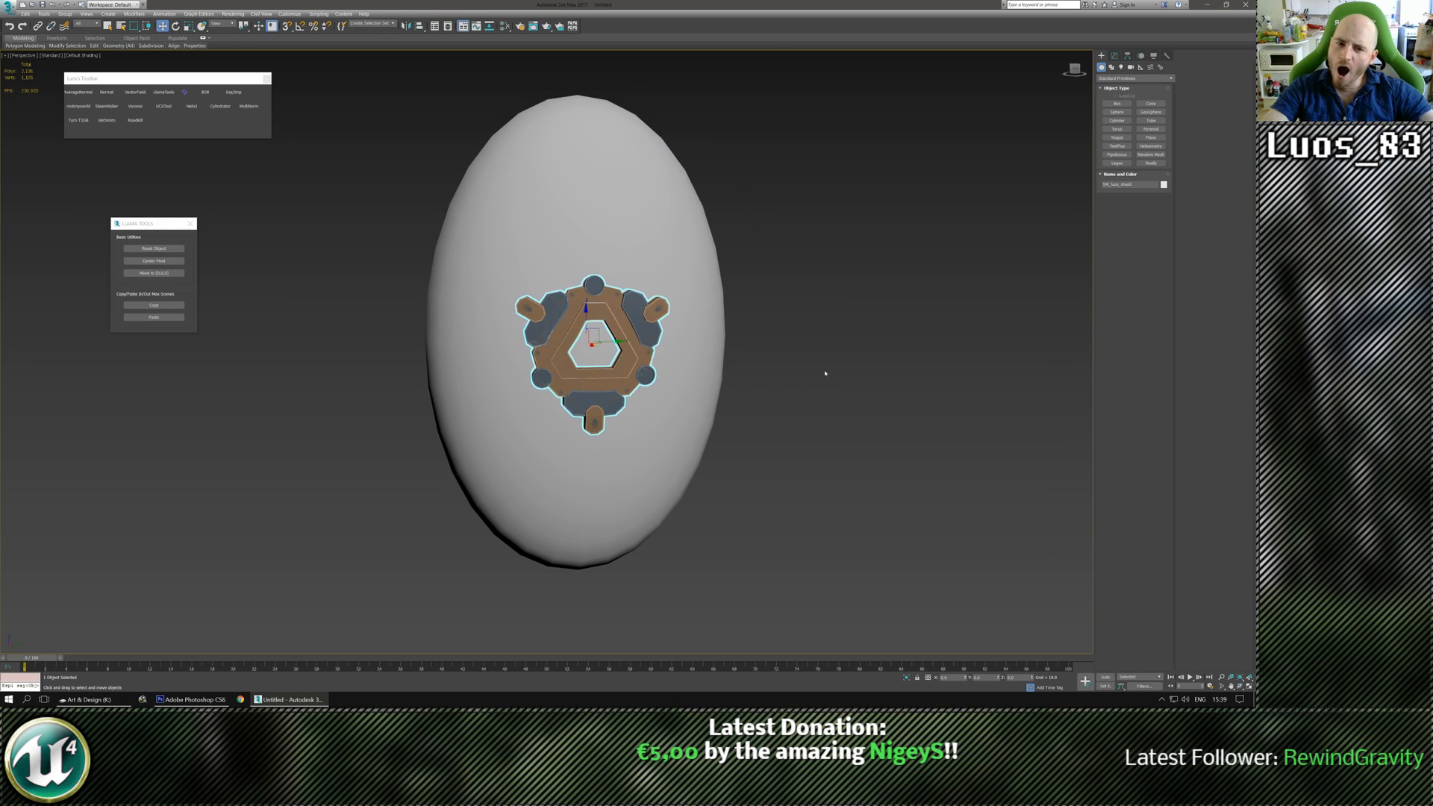
{"action": "middle_click_drag", "start_coordinate": [825, 373], "coordinate": [807, 377], "text": "alt"}
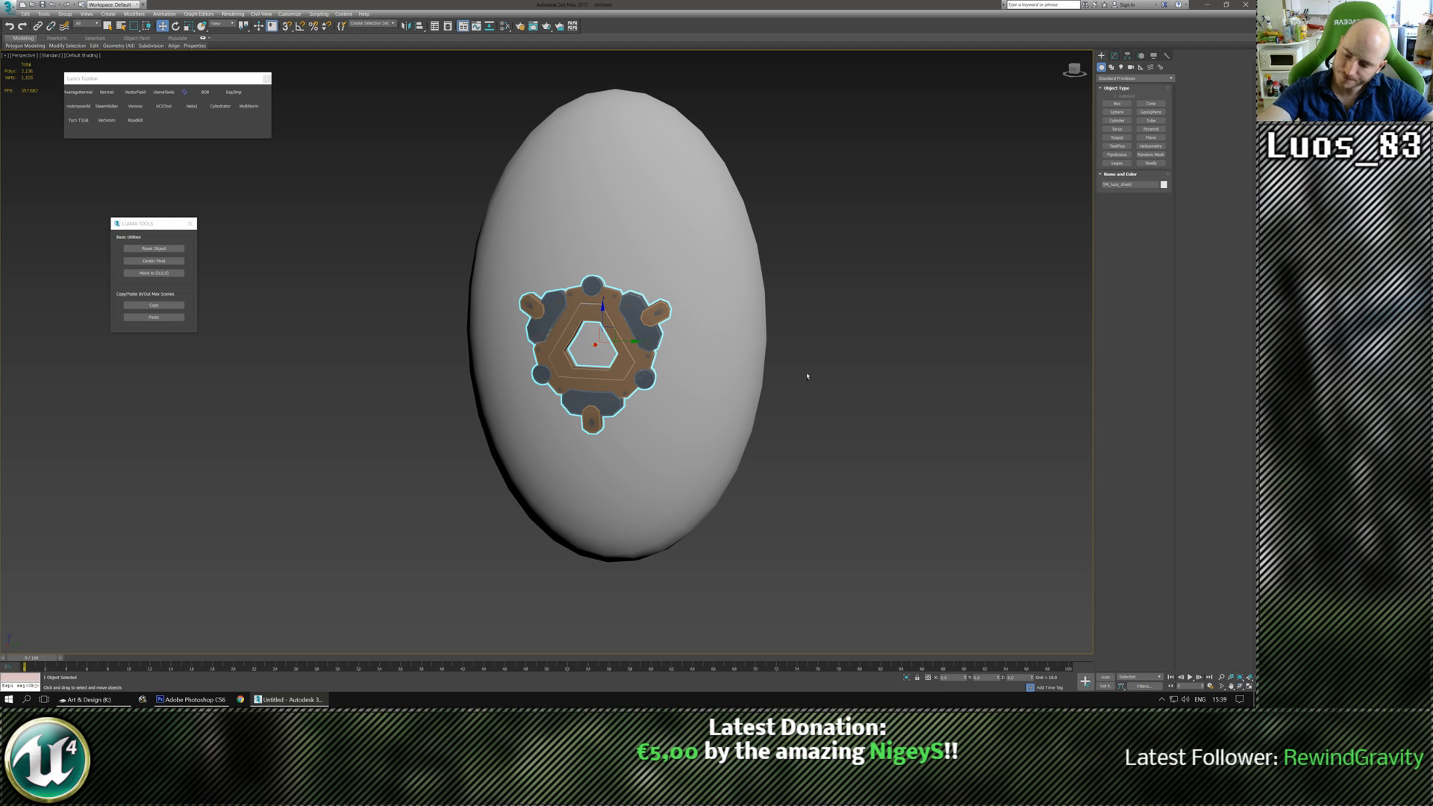
{"action": "left_click", "coordinate": [659, 283]}
{"action": "middle_click_drag", "start_coordinate": [658, 286], "coordinate": [688, 245], "text": "alt"}
{"action": "key", "text": "F4"}
{"action": "scroll", "coordinate": [659, 298], "scroll_direction": "up", "scroll_amount": 4}
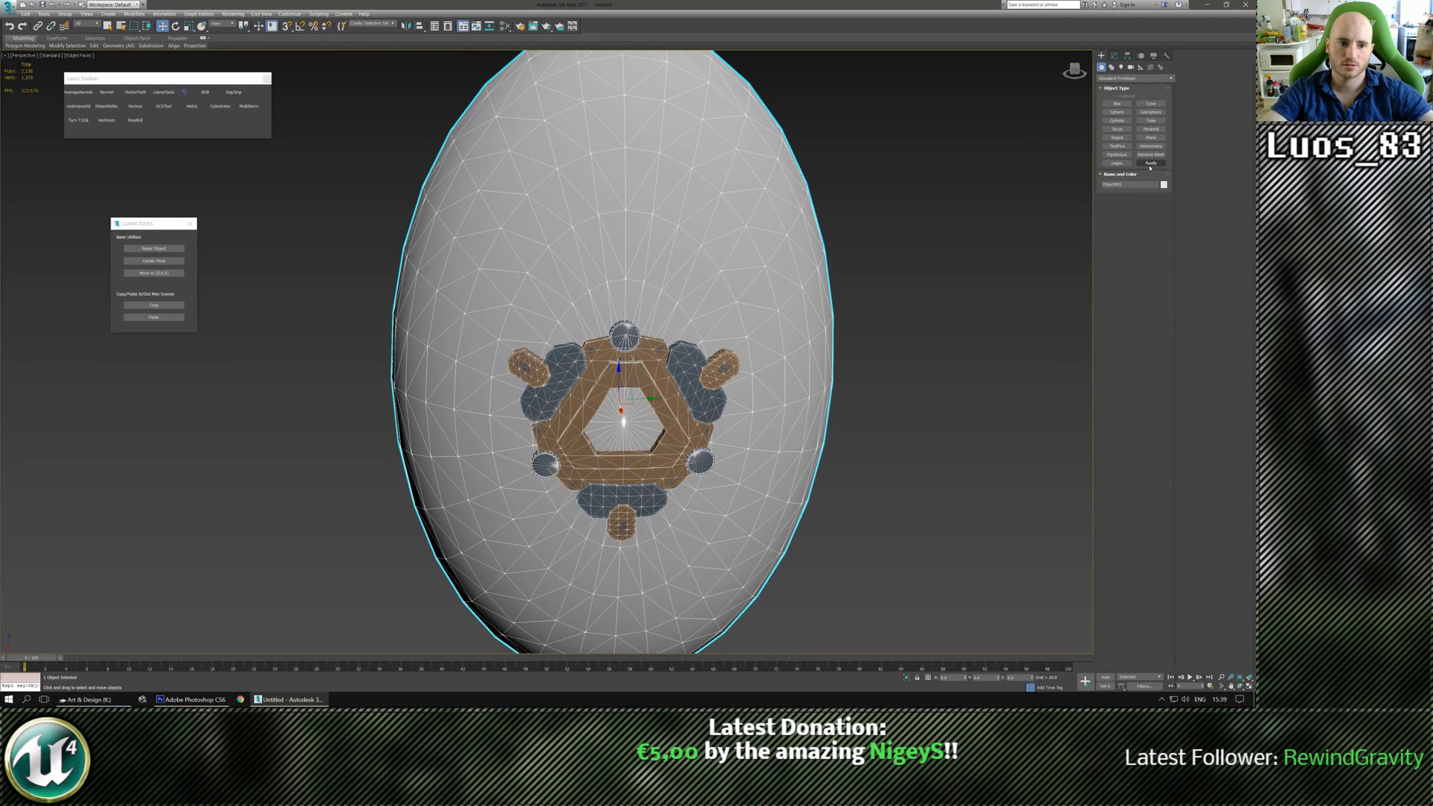
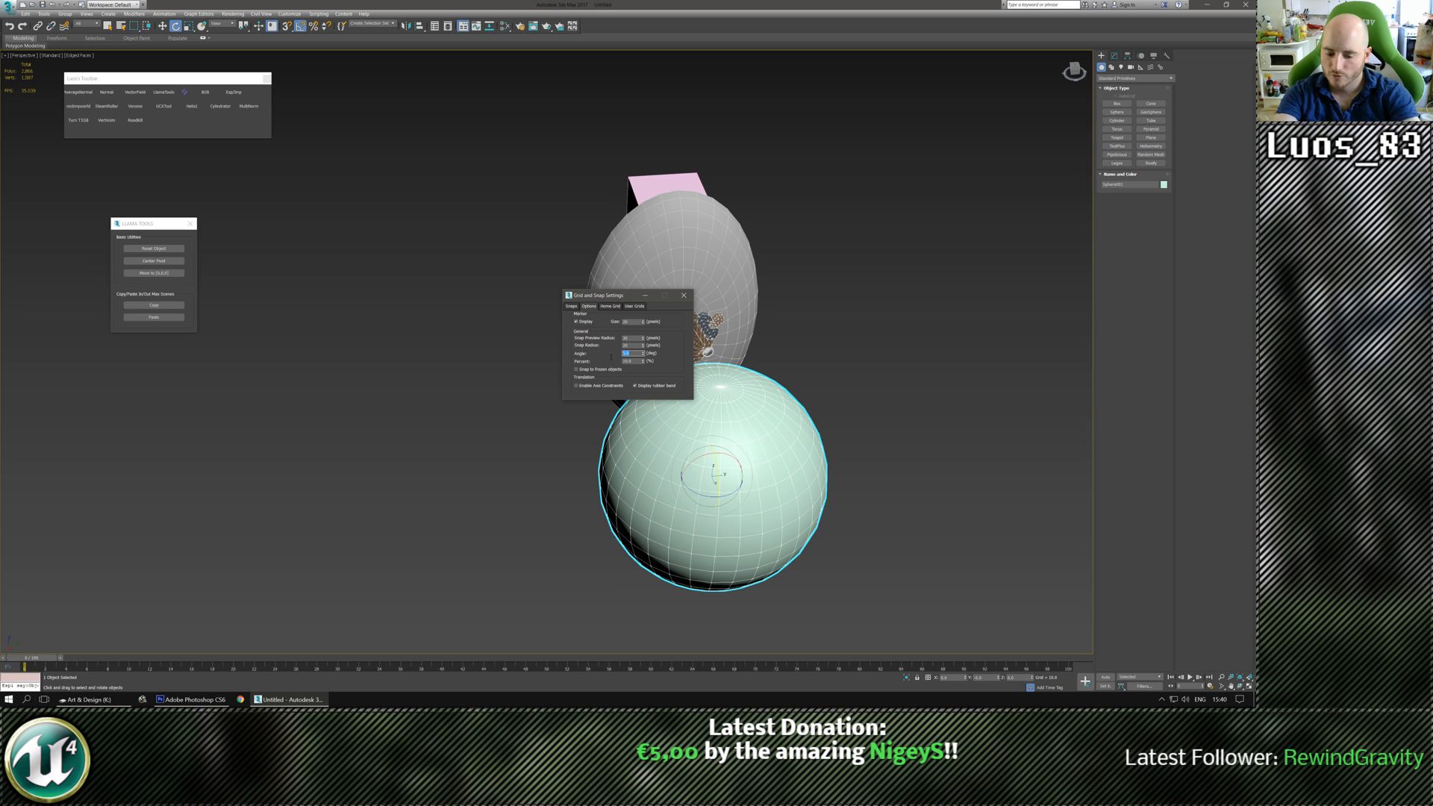
Set the angle snap increment to 2.5 degrees and close the grid and snap settings.
{"action": "type", "text": "2.5"}
{"action": "key", "text": "Tab"}
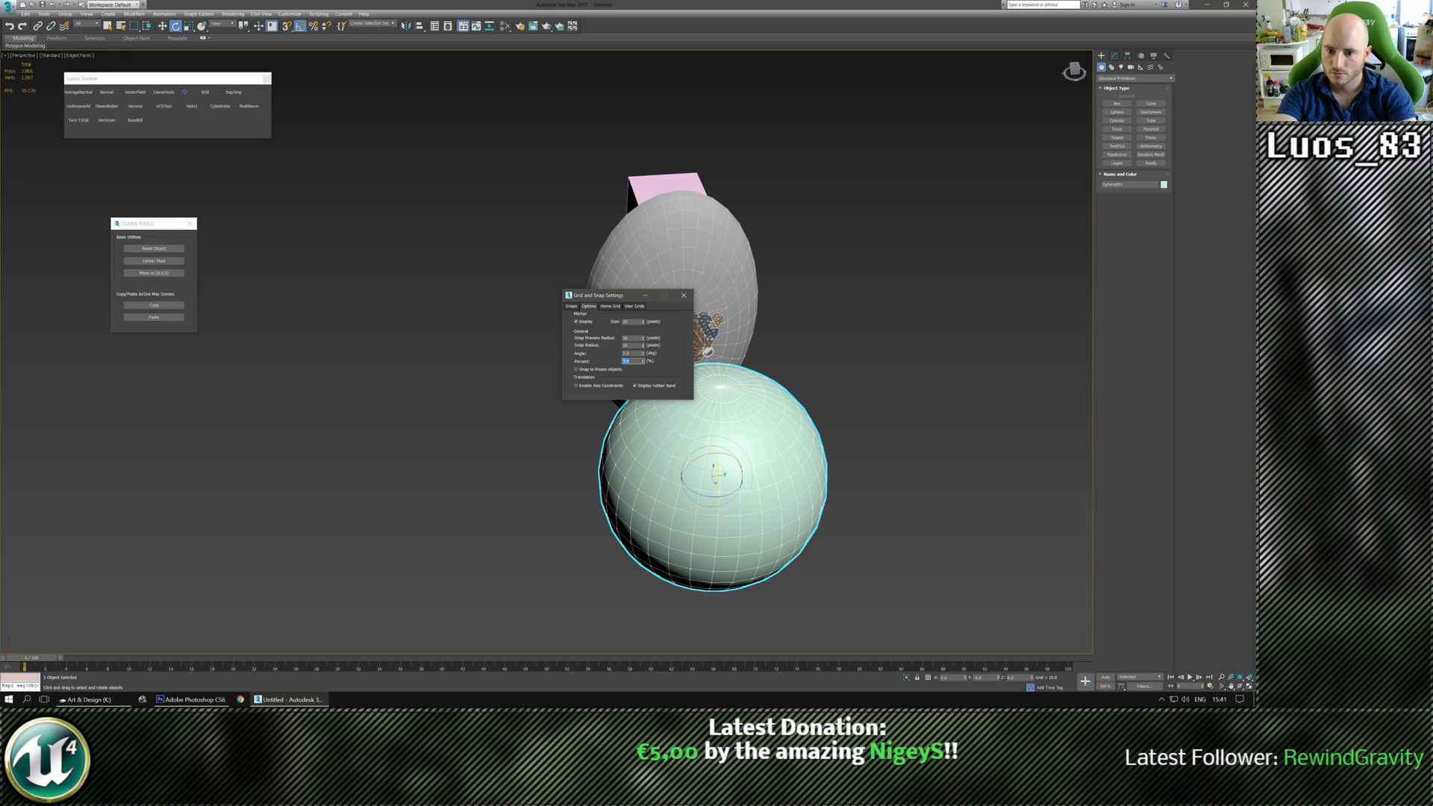
{"action": "left_click", "coordinate": [683, 297]}
{"action": "middle_click_drag", "start_coordinate": [741, 478], "coordinate": [687, 437]}
{"action": "middle_click_drag", "start_coordinate": [687, 437], "coordinate": [651, 439], "text": "alt"}
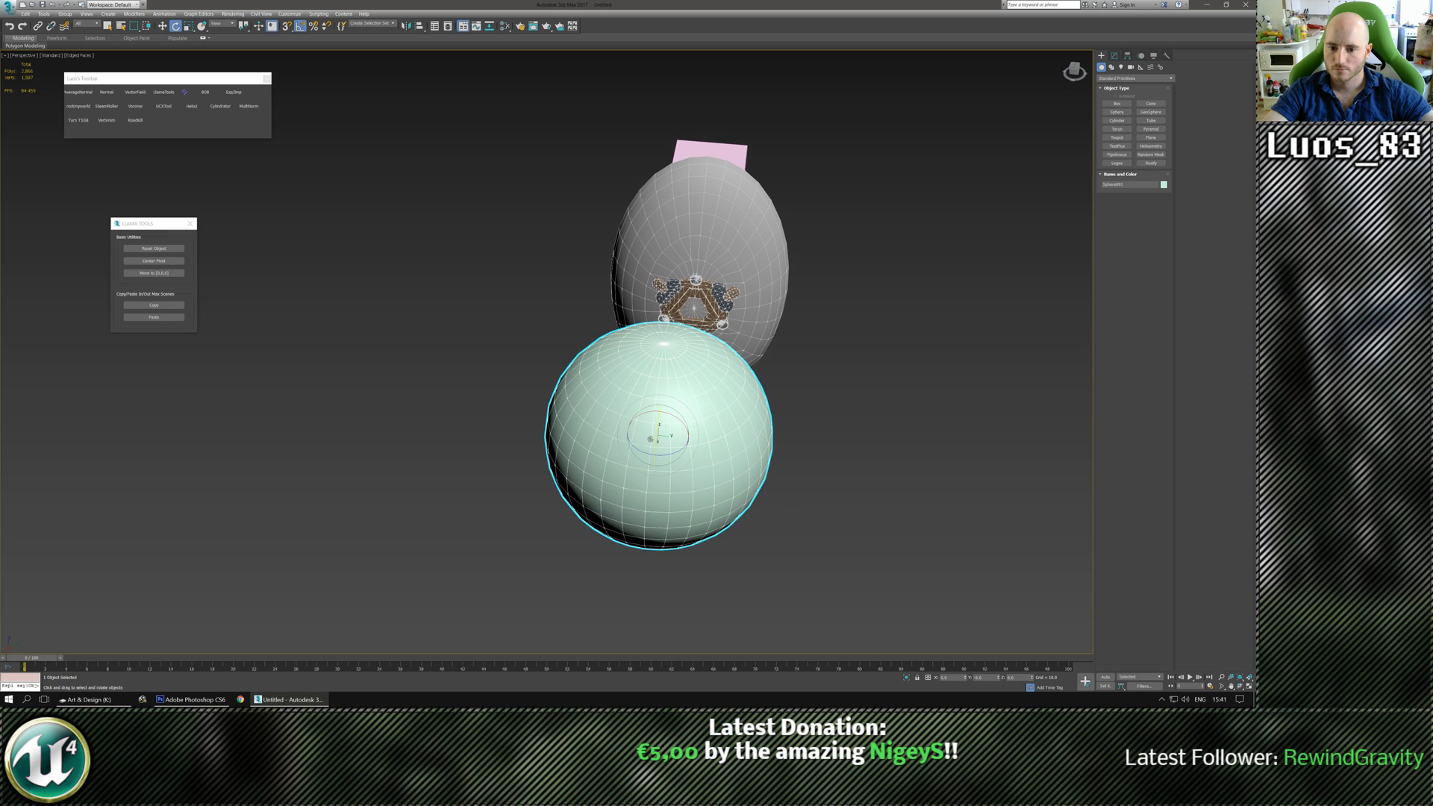
{"action": "left_click_drag", "start_coordinate": [660, 418], "coordinate": [650, 500]}
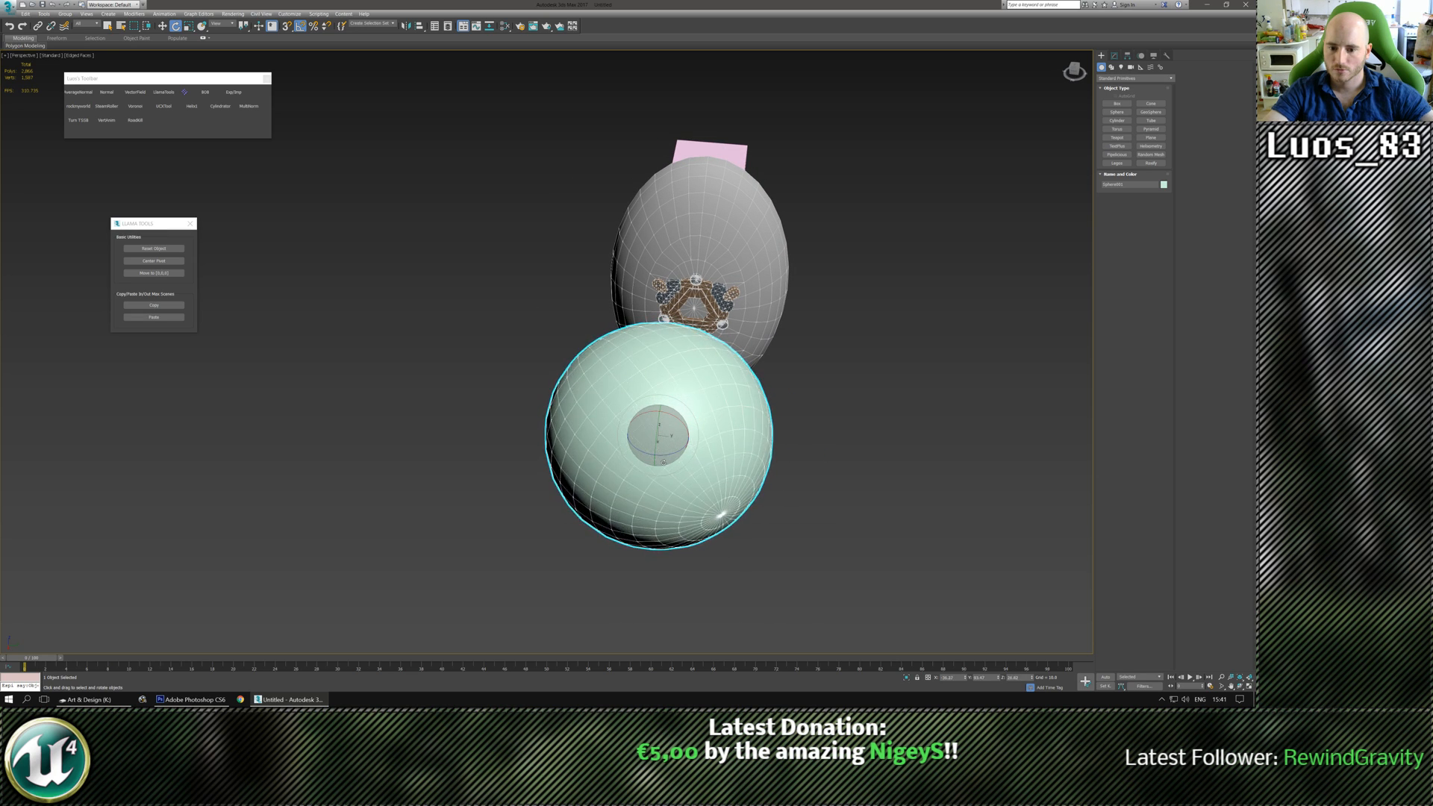
{"action": "middle_click_drag", "start_coordinate": [672, 463], "coordinate": [759, 445], "text": "alt"}
{"action": "mouse_move", "coordinate": [545, 351]}
{"action": "left_mouse_down"}
{"action": "mouse_move", "coordinate": [521, 335]}
{"action": "mouse_move", "coordinate": [557, 393]}
{"action": "mouse_move", "coordinate": [526, 347]}
{"action": "left_mouse_up"}
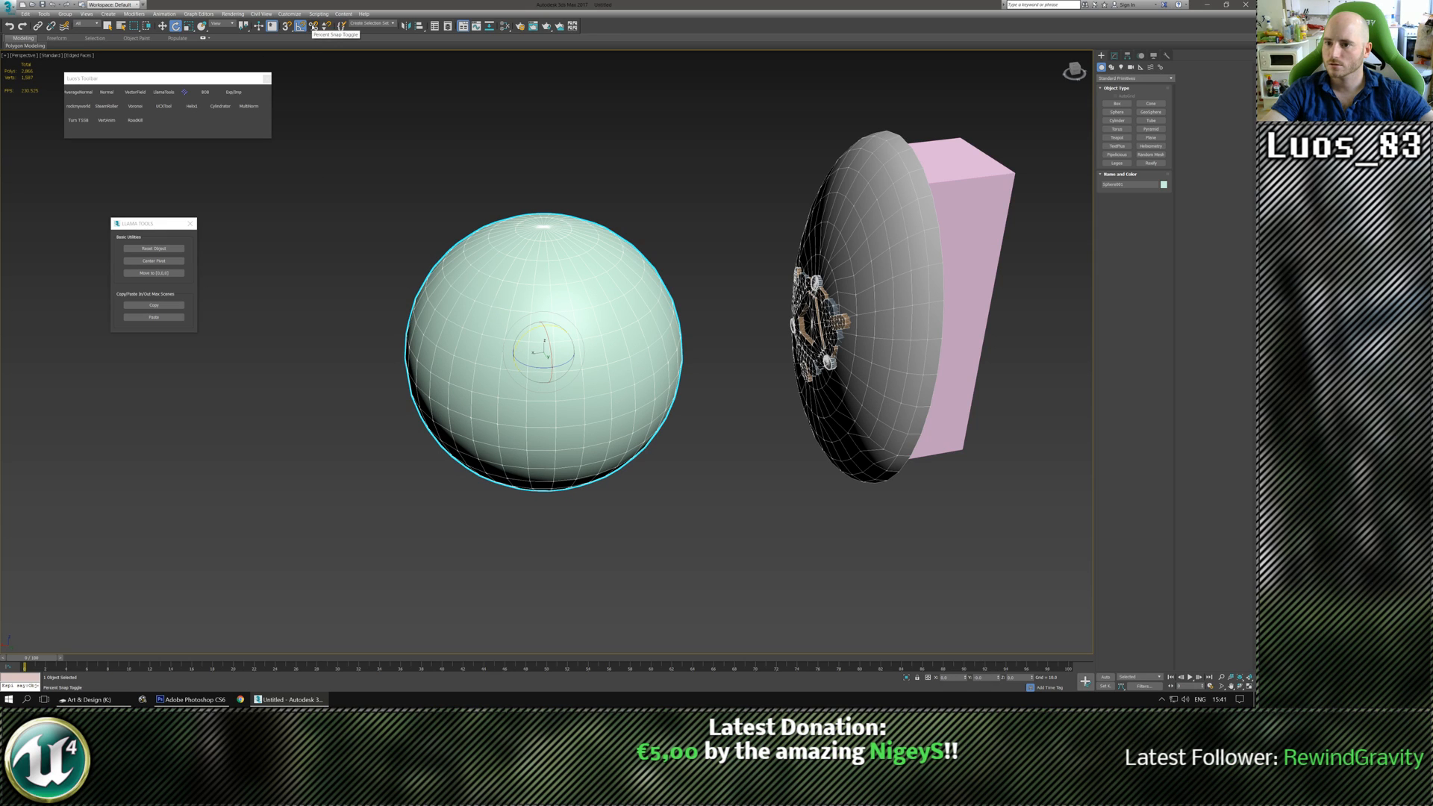
Turn on percent snap and rotate the sphere 90 degrees so its poles line up with the shield's depth direction.
{"action": "left_click", "coordinate": [313, 26]}
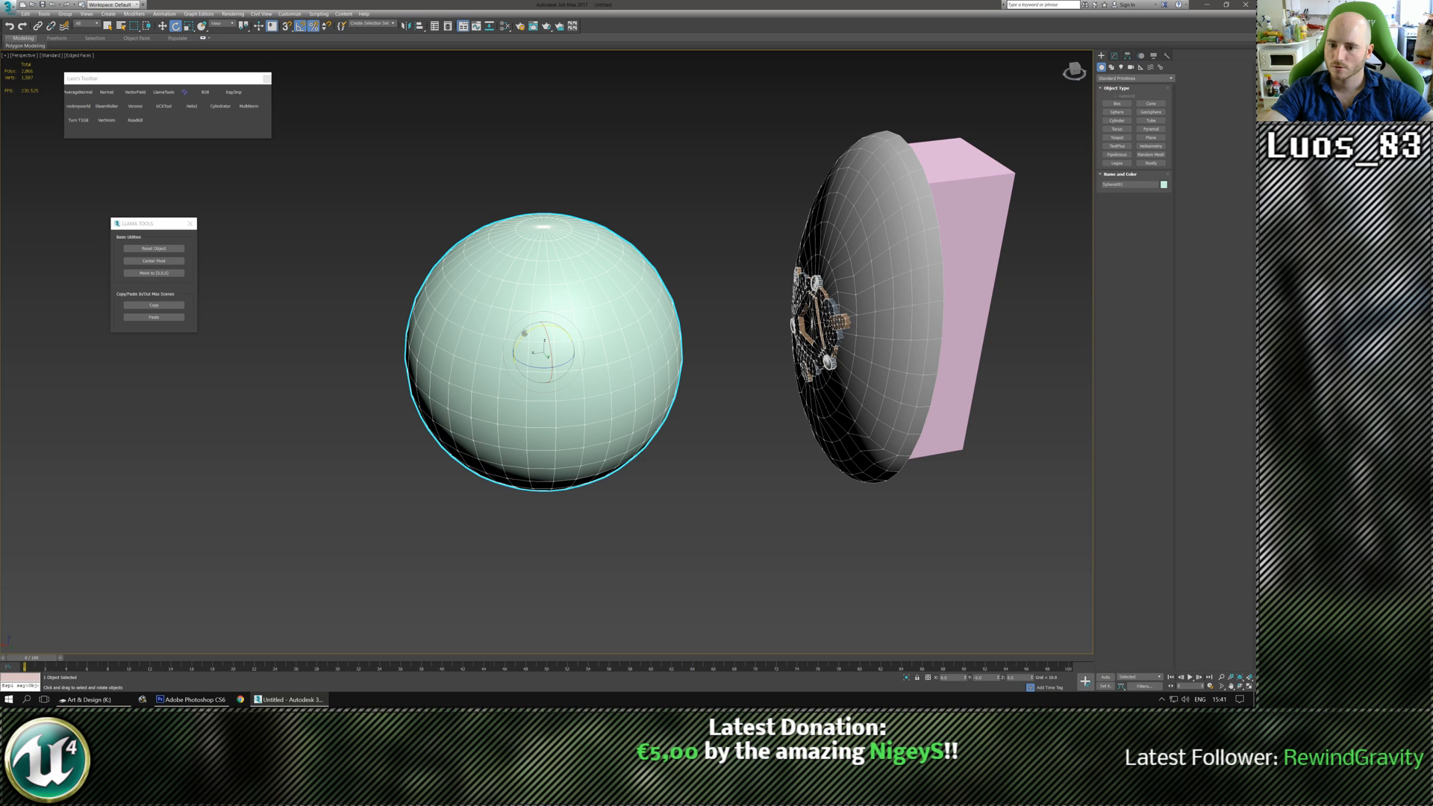
{"action": "left_click_drag", "start_coordinate": [525, 333], "coordinate": [451, 401]}
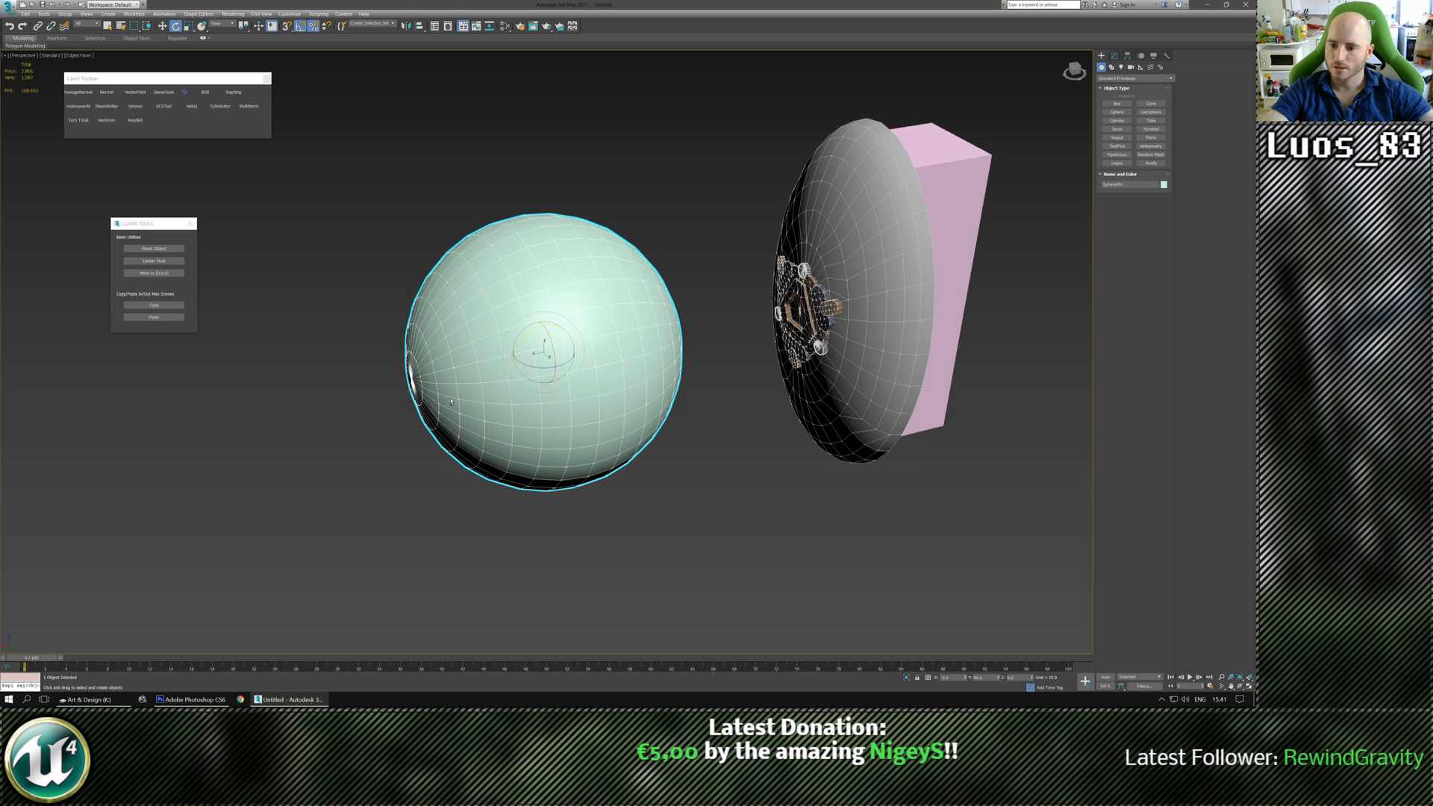
{"action": "middle_click_drag", "start_coordinate": [451, 402], "coordinate": [659, 330], "text": "alt"}
{"action": "key", "text": "w"}
Set the sphere's segment count to 63.
{"action": "middle_click_drag", "start_coordinate": [1000, 186], "coordinate": [920, 208], "text": "alt"}
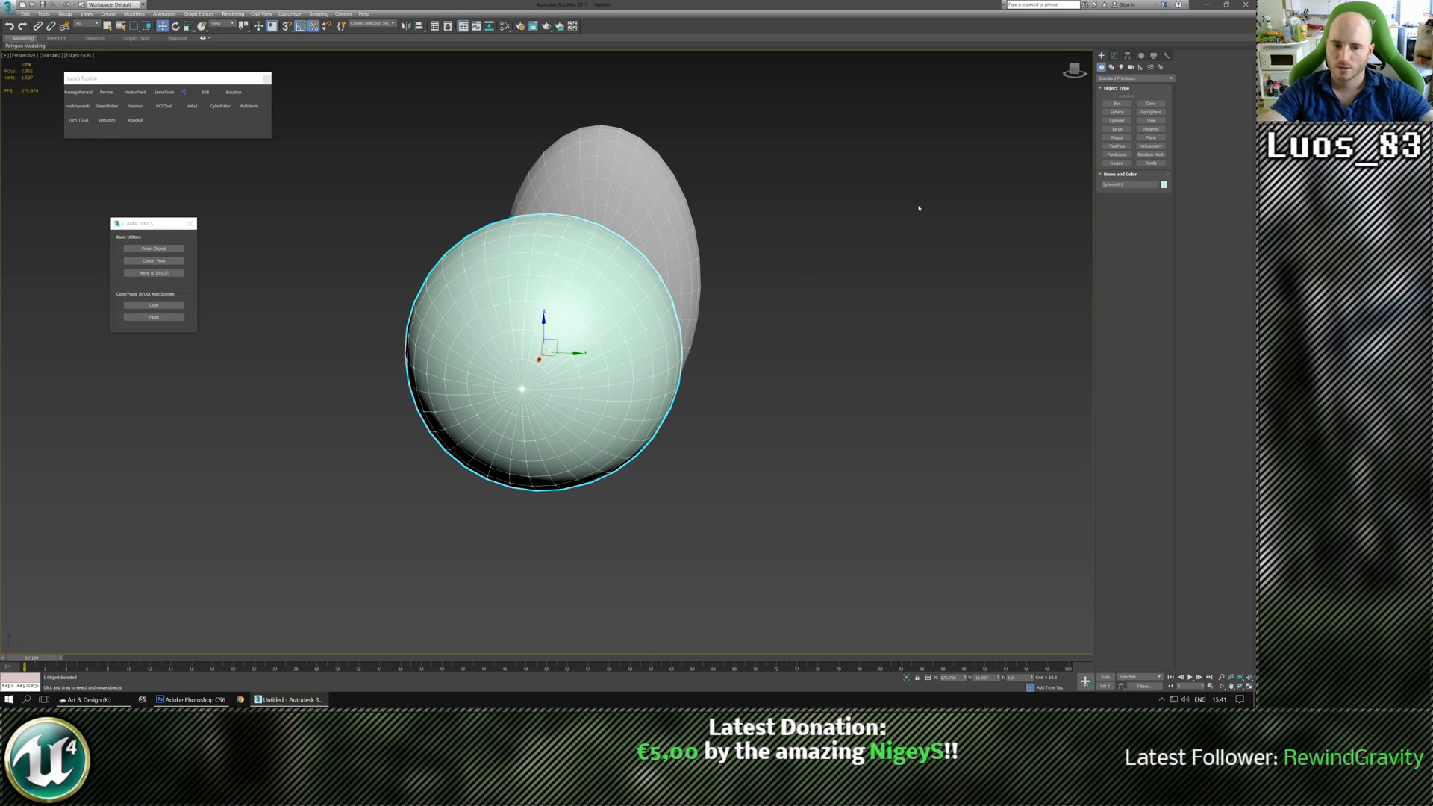
{"action": "left_click", "coordinate": [1114, 56]}
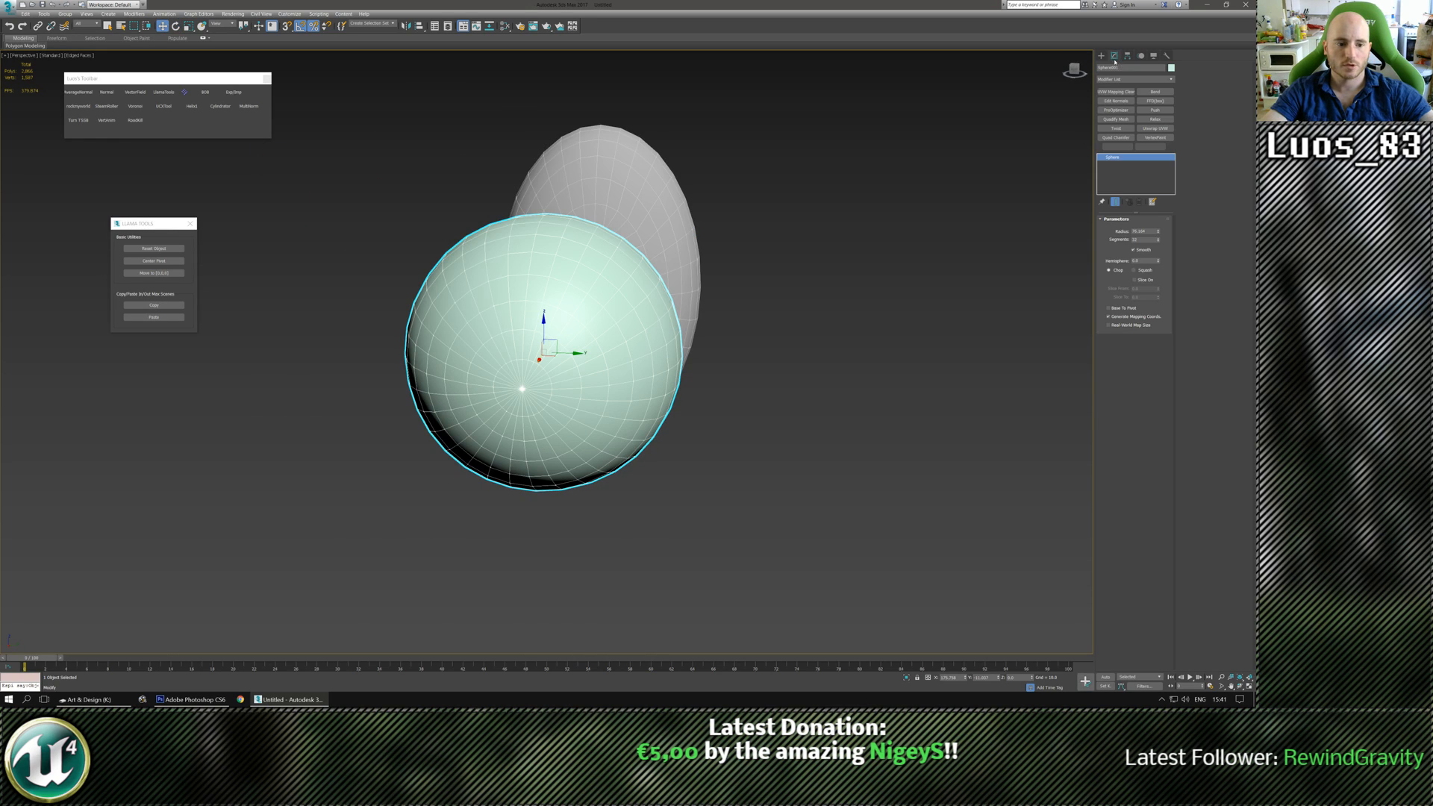
{"action": "double_click", "coordinate": [1148, 239]}
{"action": "type", "text": "63"}
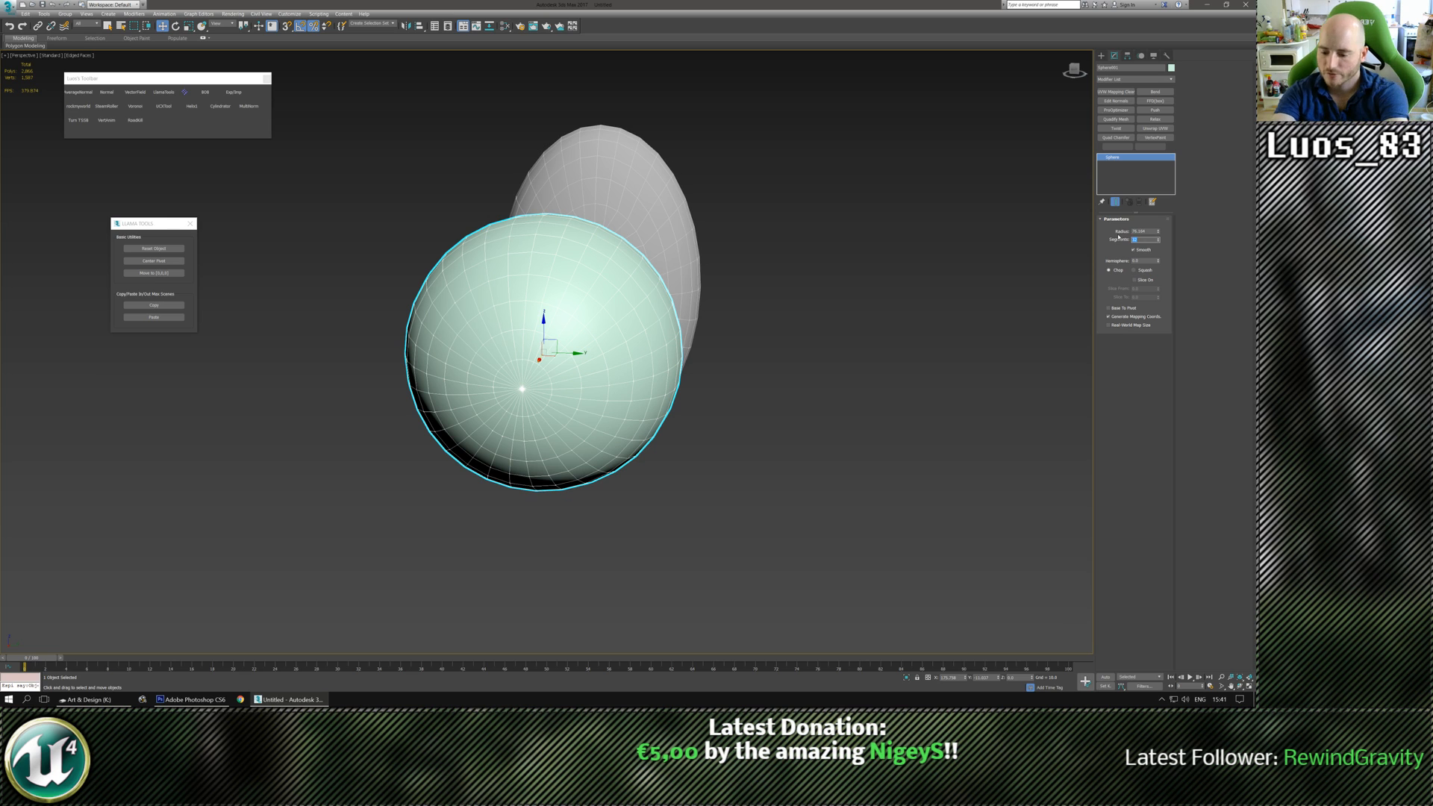
{"action": "key", "text": "Return"}
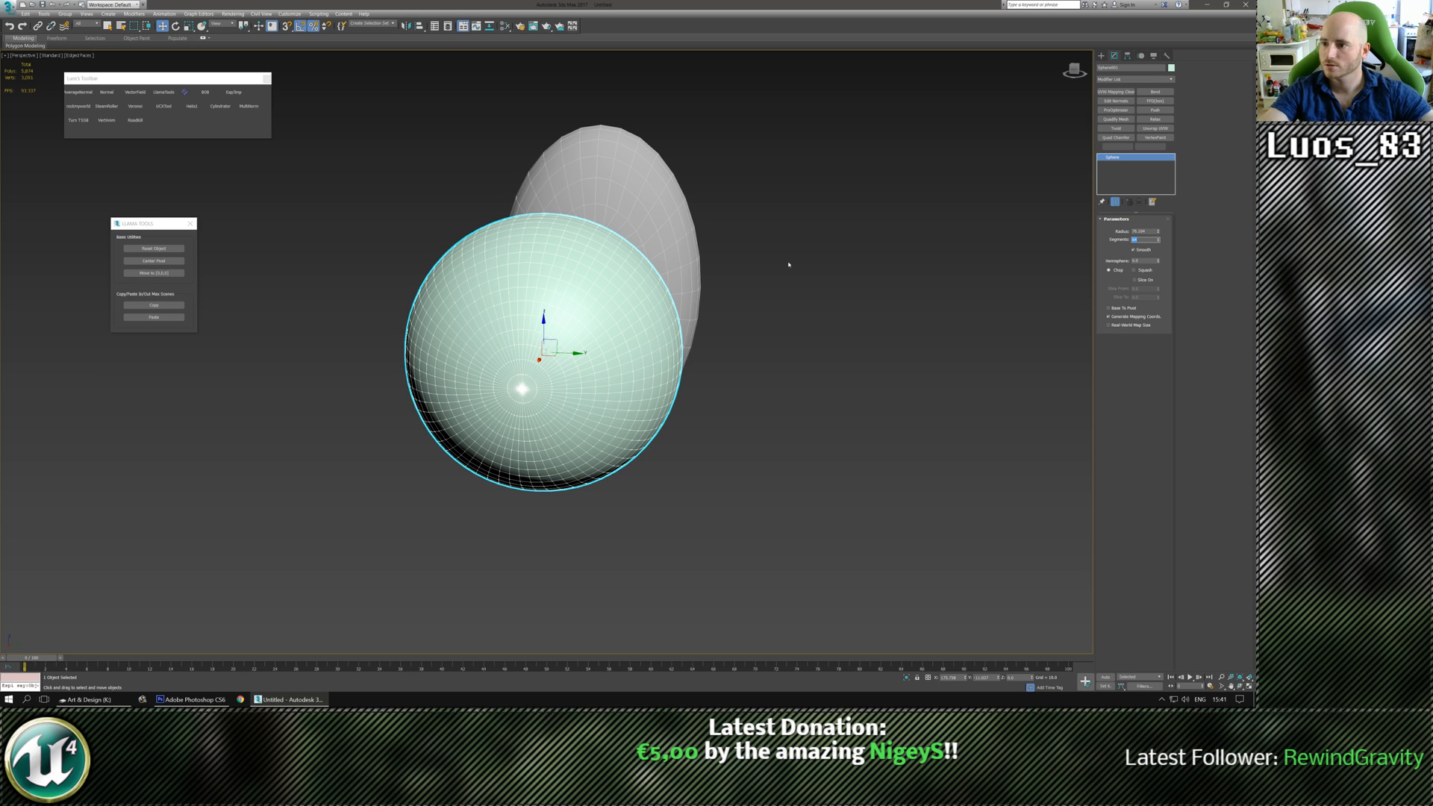
Set the sphere's radius to 120.
{"action": "middle_click_drag", "start_coordinate": [659, 385], "coordinate": [640, 397]}
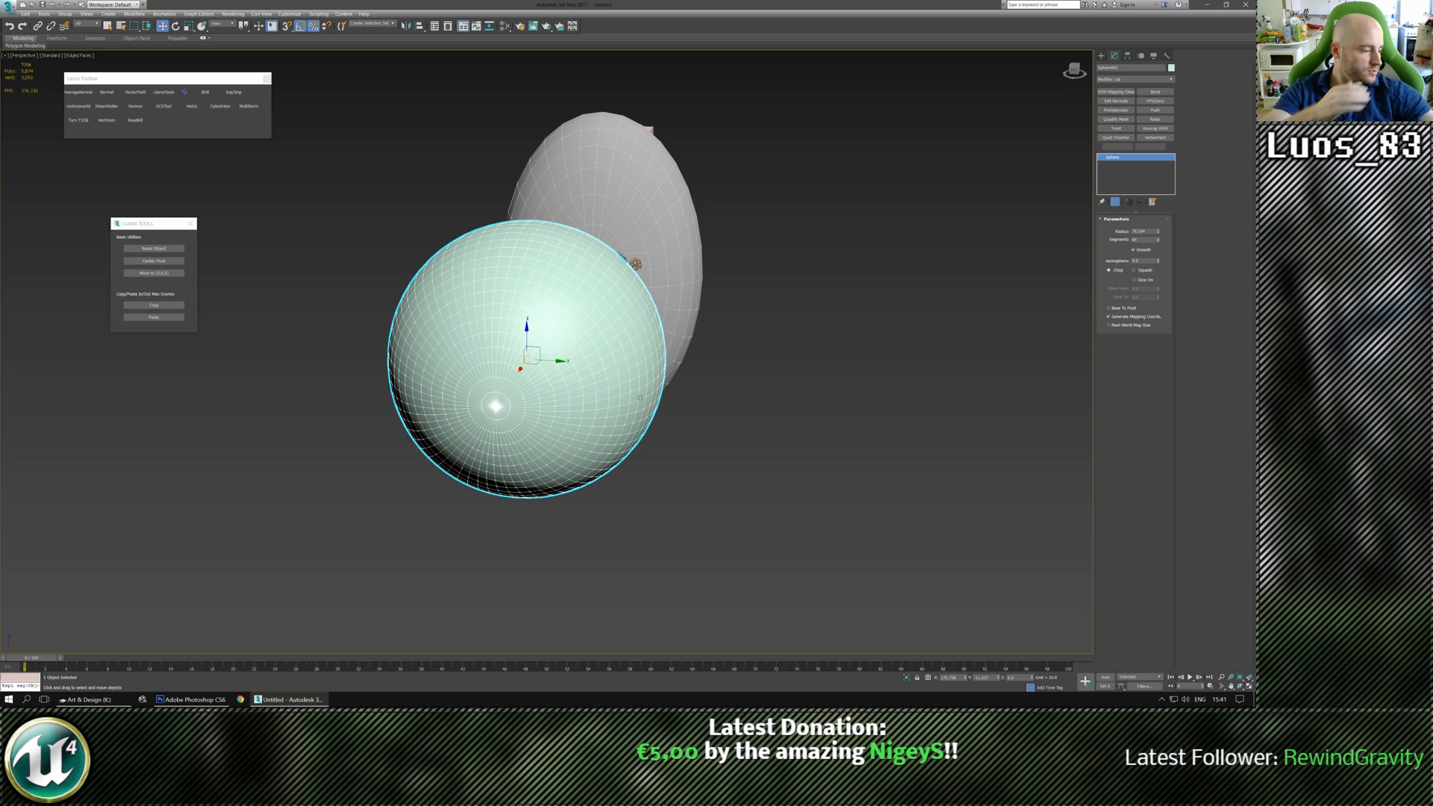
{"action": "middle_click_drag", "start_coordinate": [925, 367], "coordinate": [941, 263], "text": "alt"}
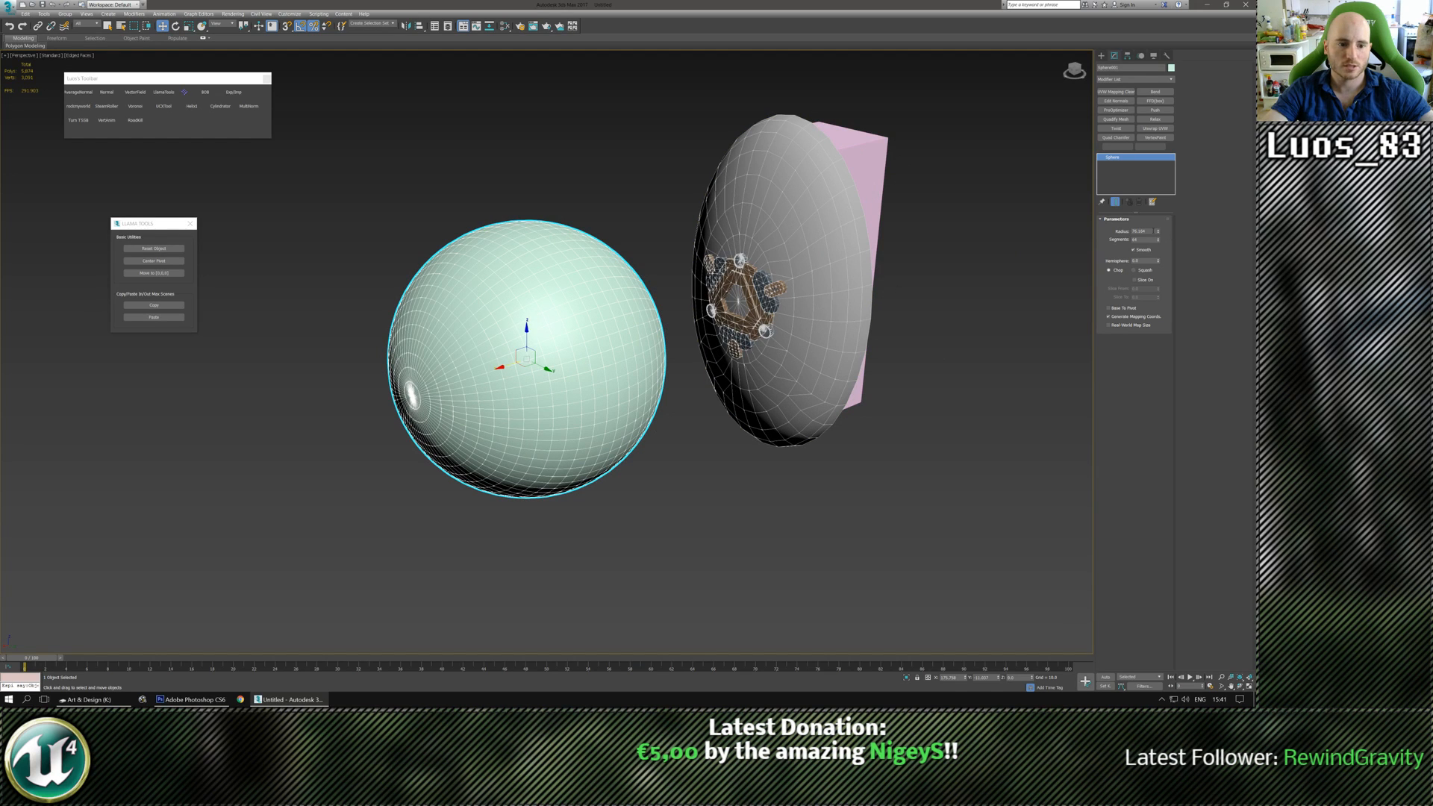
{"action": "left_click_drag", "start_coordinate": [1154, 232], "coordinate": [1118, 231]}
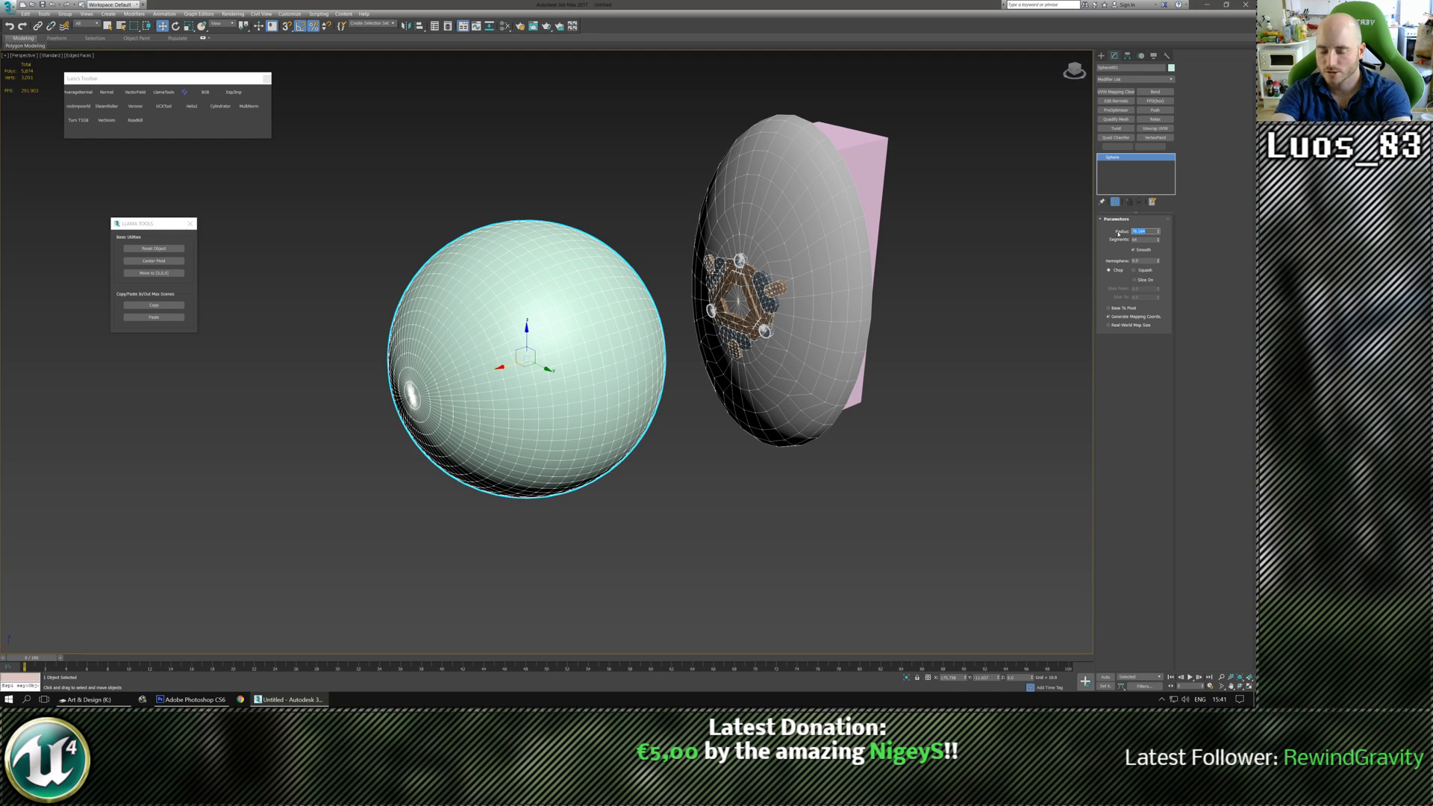
{"action": "type", "text": "120"}
{"action": "key", "text": "Return"}
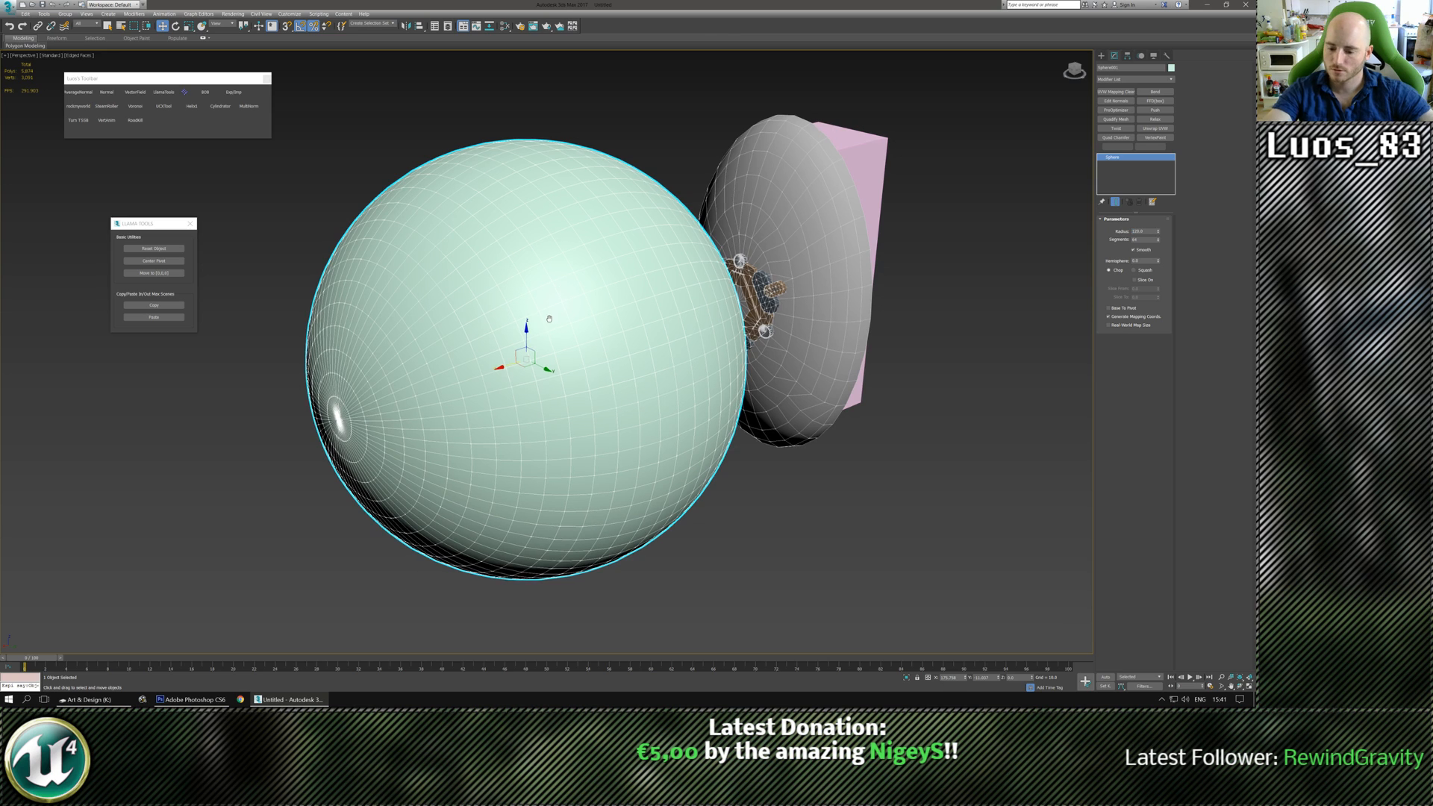
Switch to the top view and display it with default shading.
{"action": "key", "text": "t"}
{"action": "scroll", "coordinate": [547, 326], "scroll_direction": "down", "scroll_amount": 4}
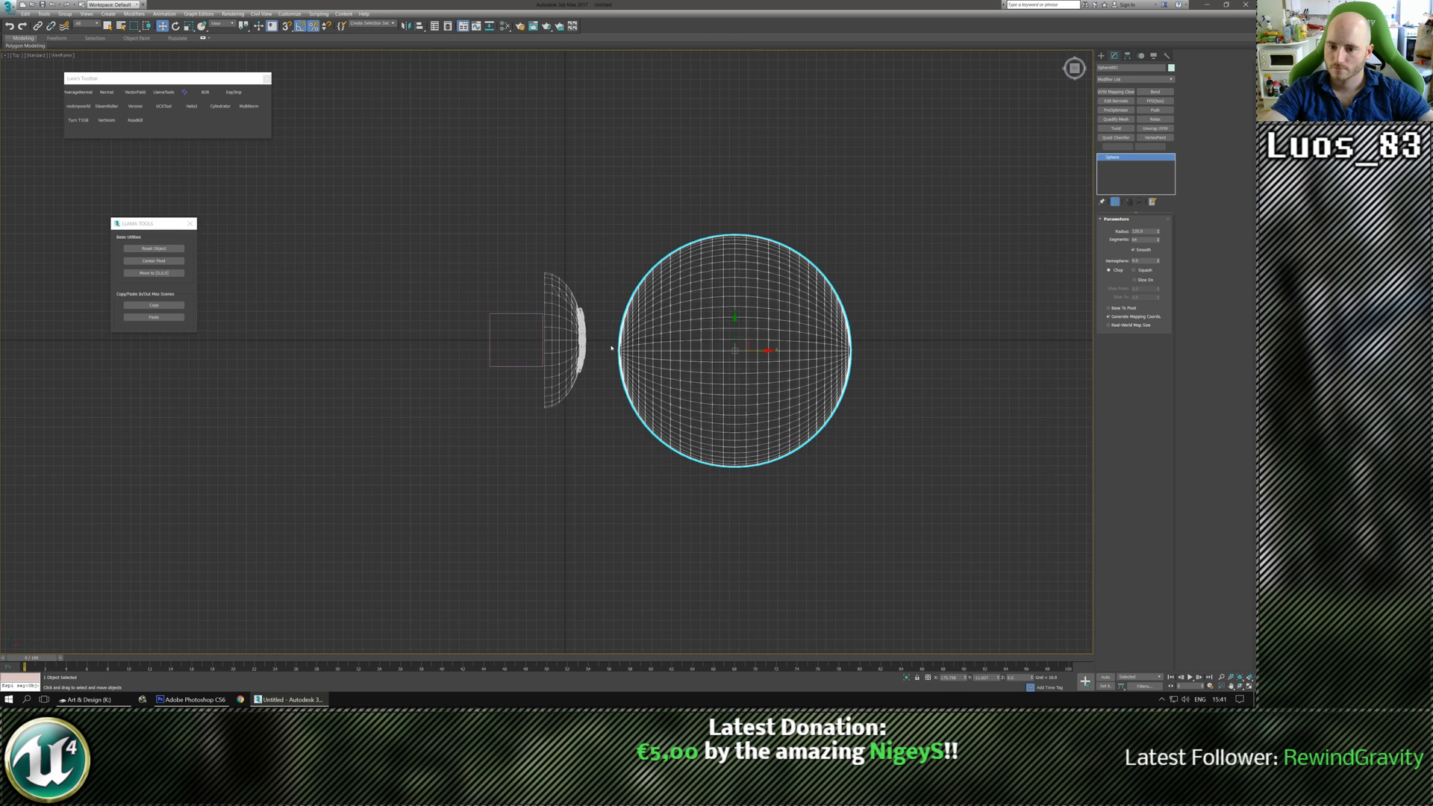
{"action": "left_click", "coordinate": [60, 56]}
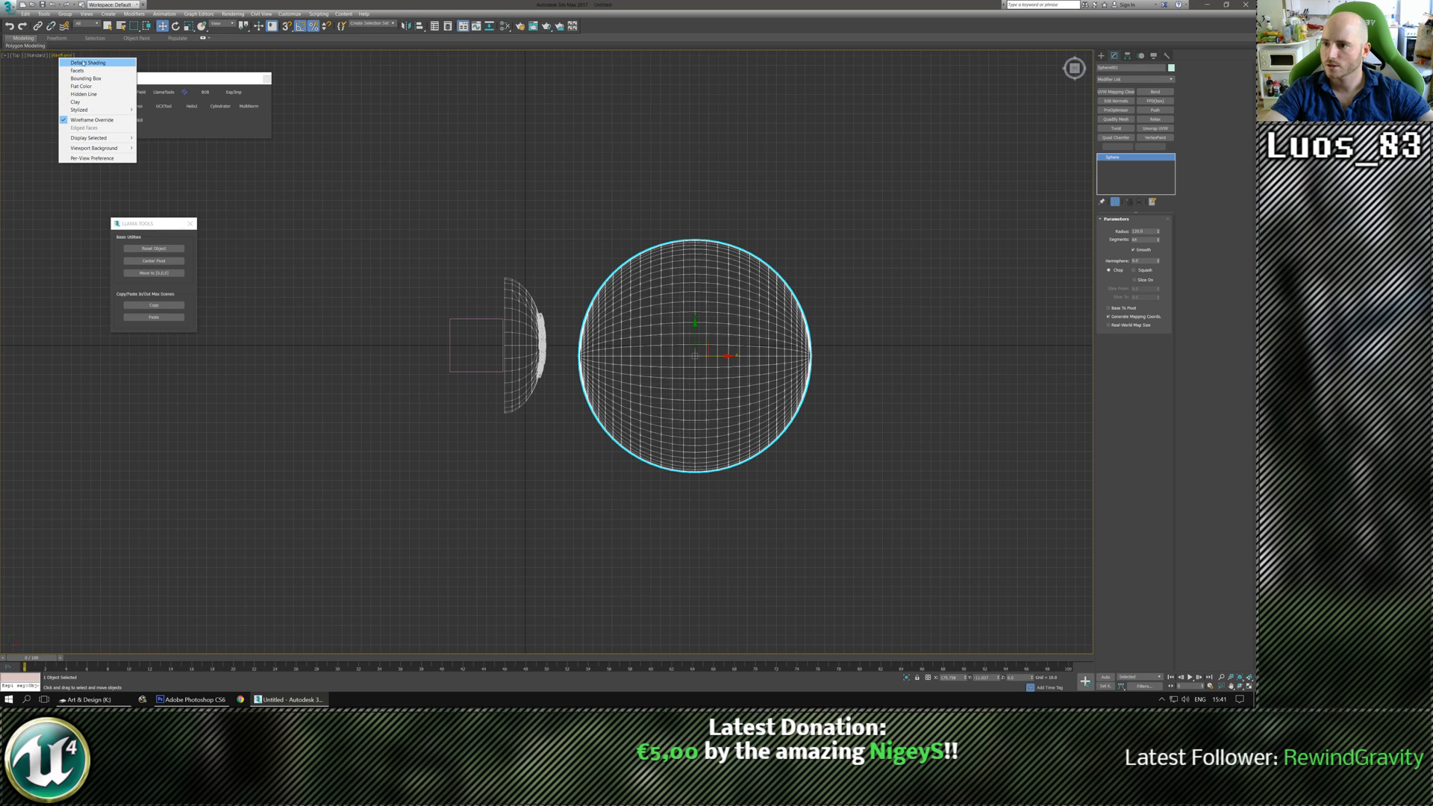
{"action": "left_click", "coordinate": [108, 62]}
{"action": "scroll", "coordinate": [691, 331], "scroll_direction": "up", "scroll_amount": 3}
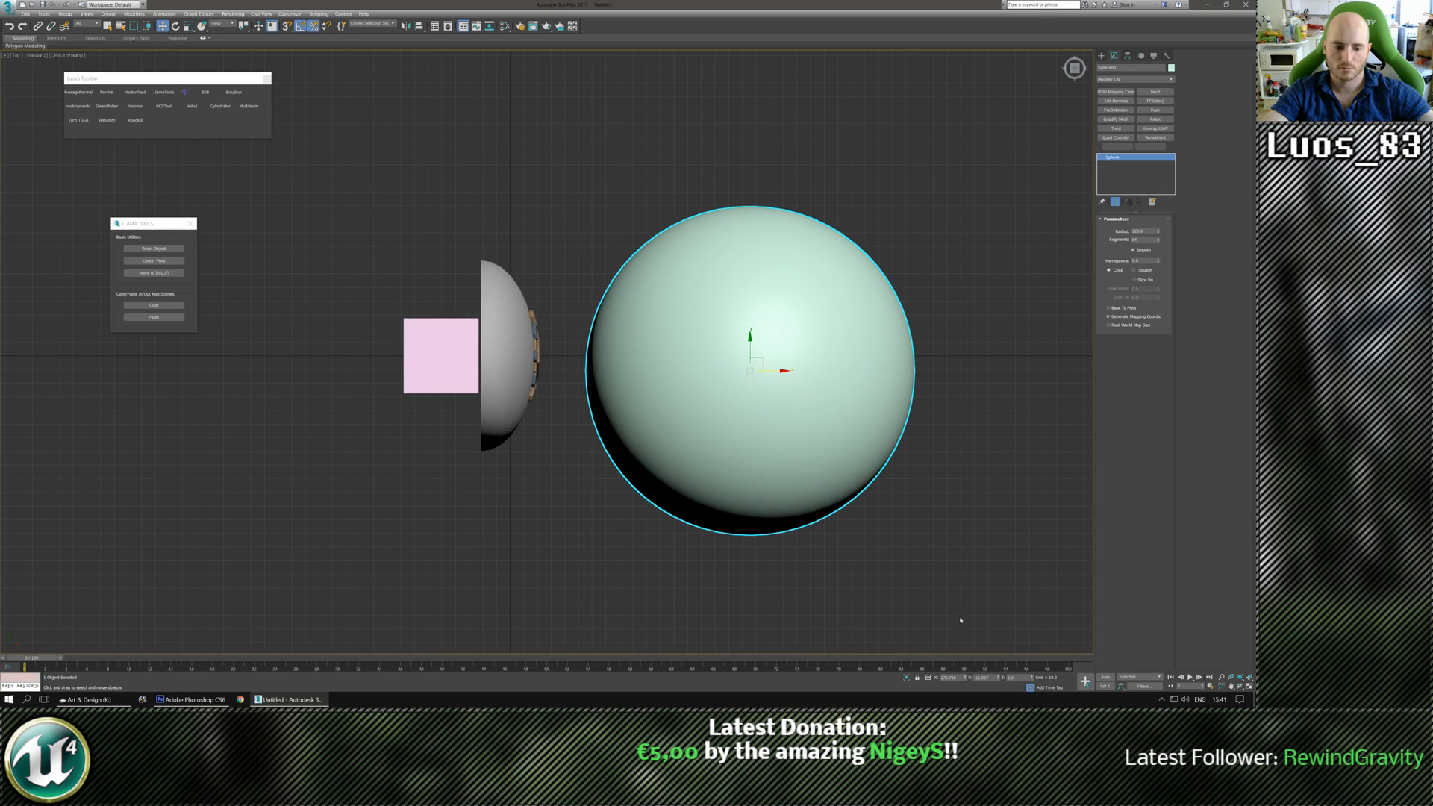
Move the sphere to the world origin and shift it along X so it overlaps the front of the shield body.
{"action": "left_click", "coordinate": [154, 272]}
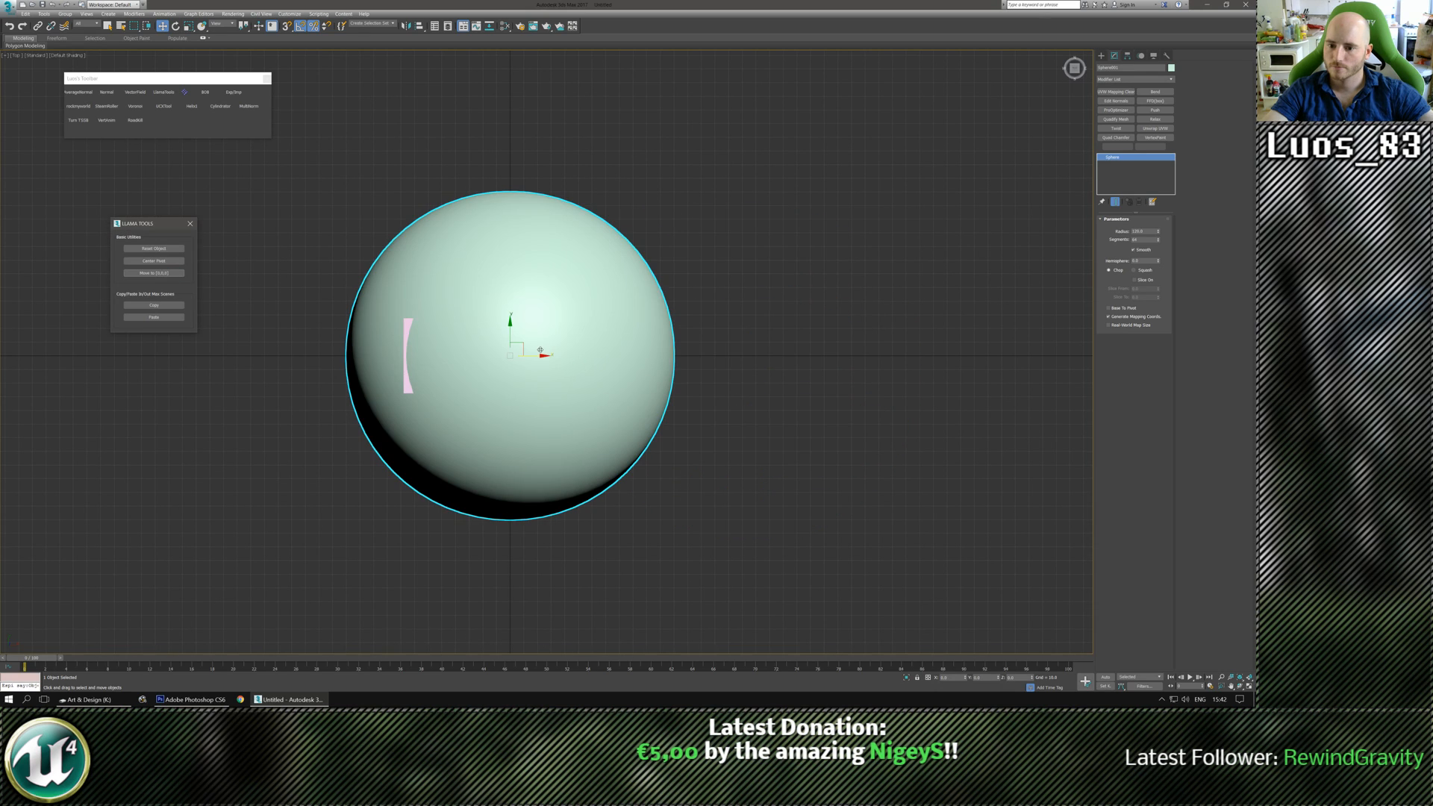
{"action": "left_click_drag", "start_coordinate": [534, 356], "coordinate": [659, 359]}
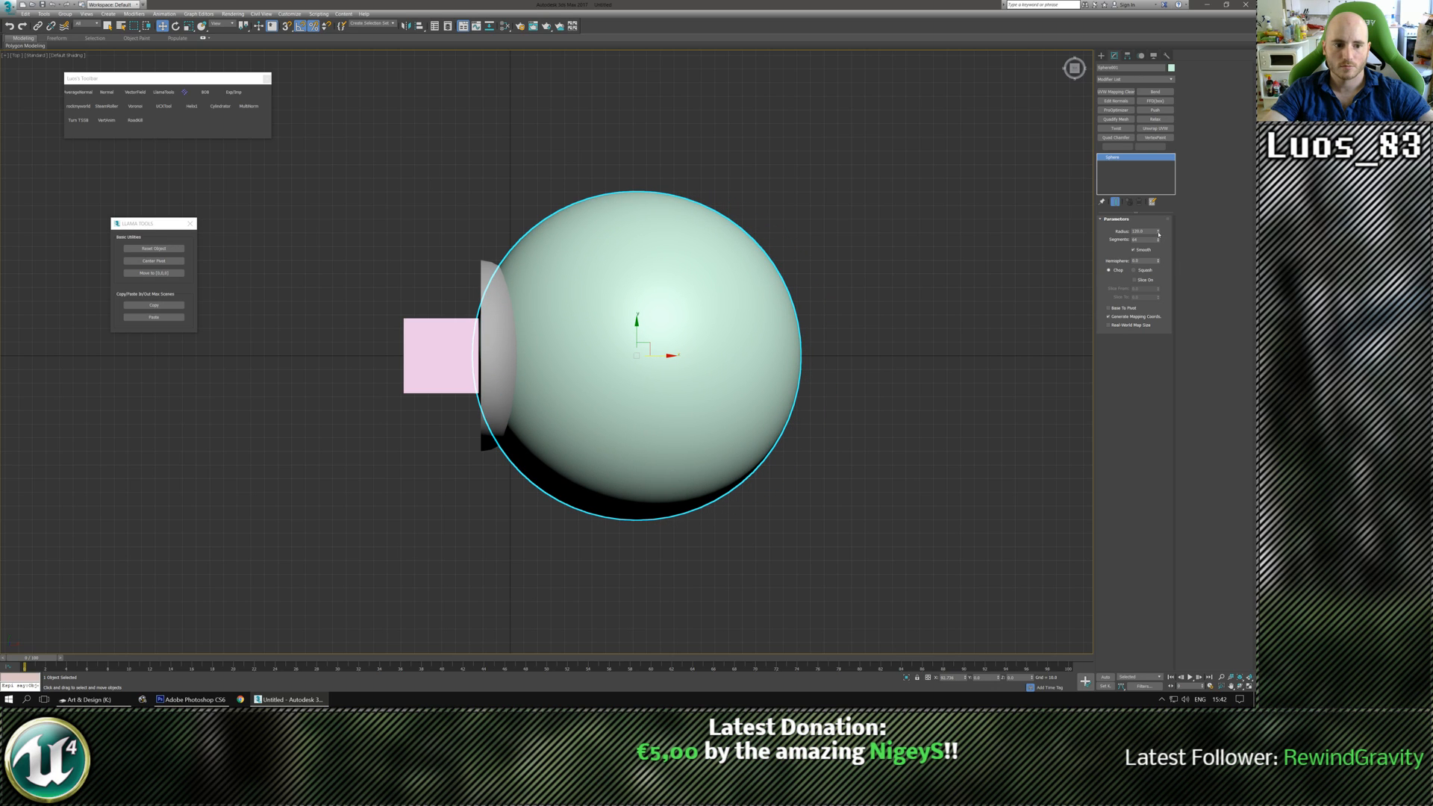
{"action": "left_click_drag", "start_coordinate": [1158, 235], "coordinate": [1109, 252]}
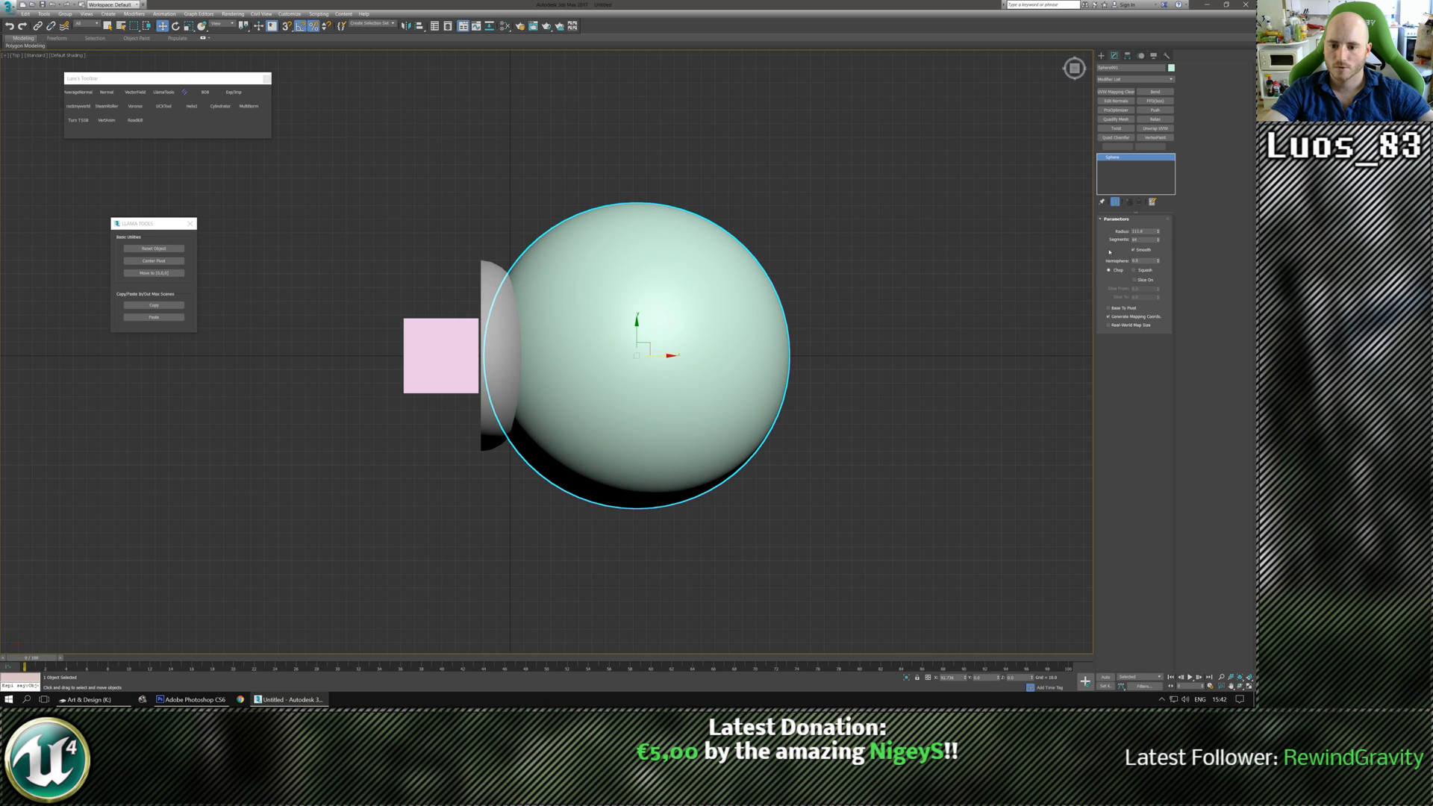
{"action": "key", "text": "ctrl+z"}
Show the front view with default shading and examine how the sphere overlaps the shield body.
{"action": "middle_click_drag", "start_coordinate": [734, 404], "coordinate": [712, 391]}
{"action": "key", "text": "f"}
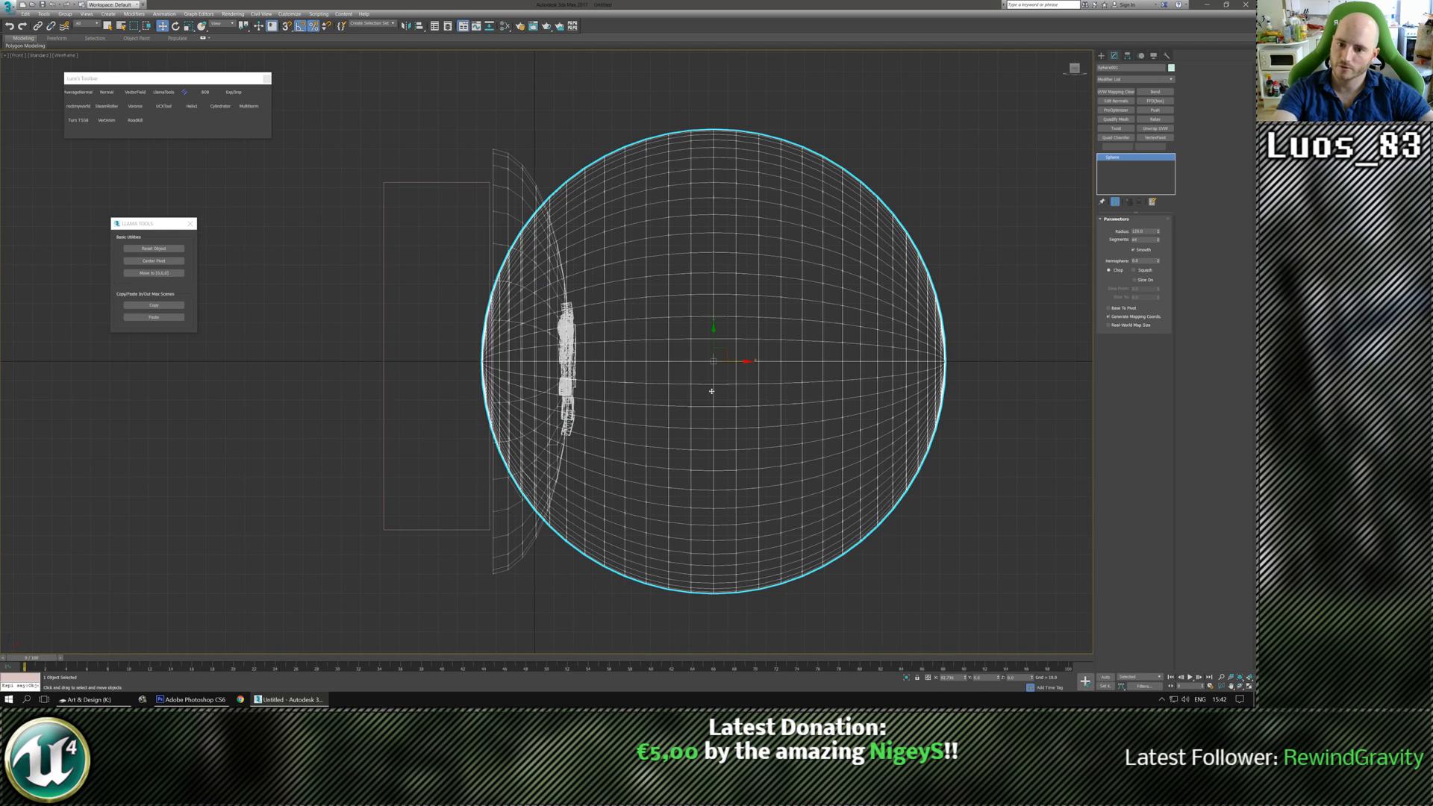
{"action": "left_click", "coordinate": [63, 55]}
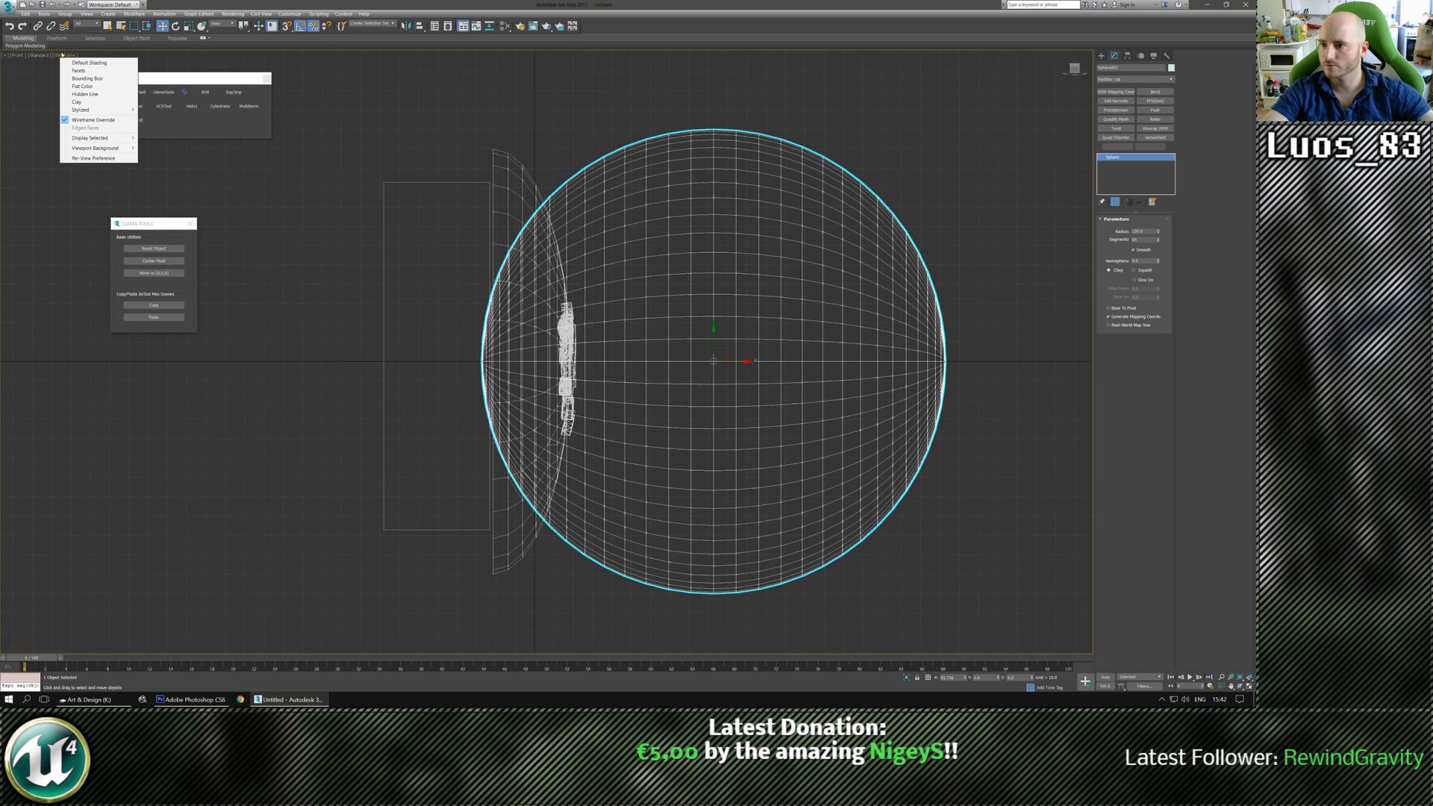
{"action": "left_click", "coordinate": [89, 63]}
{"action": "middle_click_drag", "start_coordinate": [792, 351], "coordinate": [761, 351]}
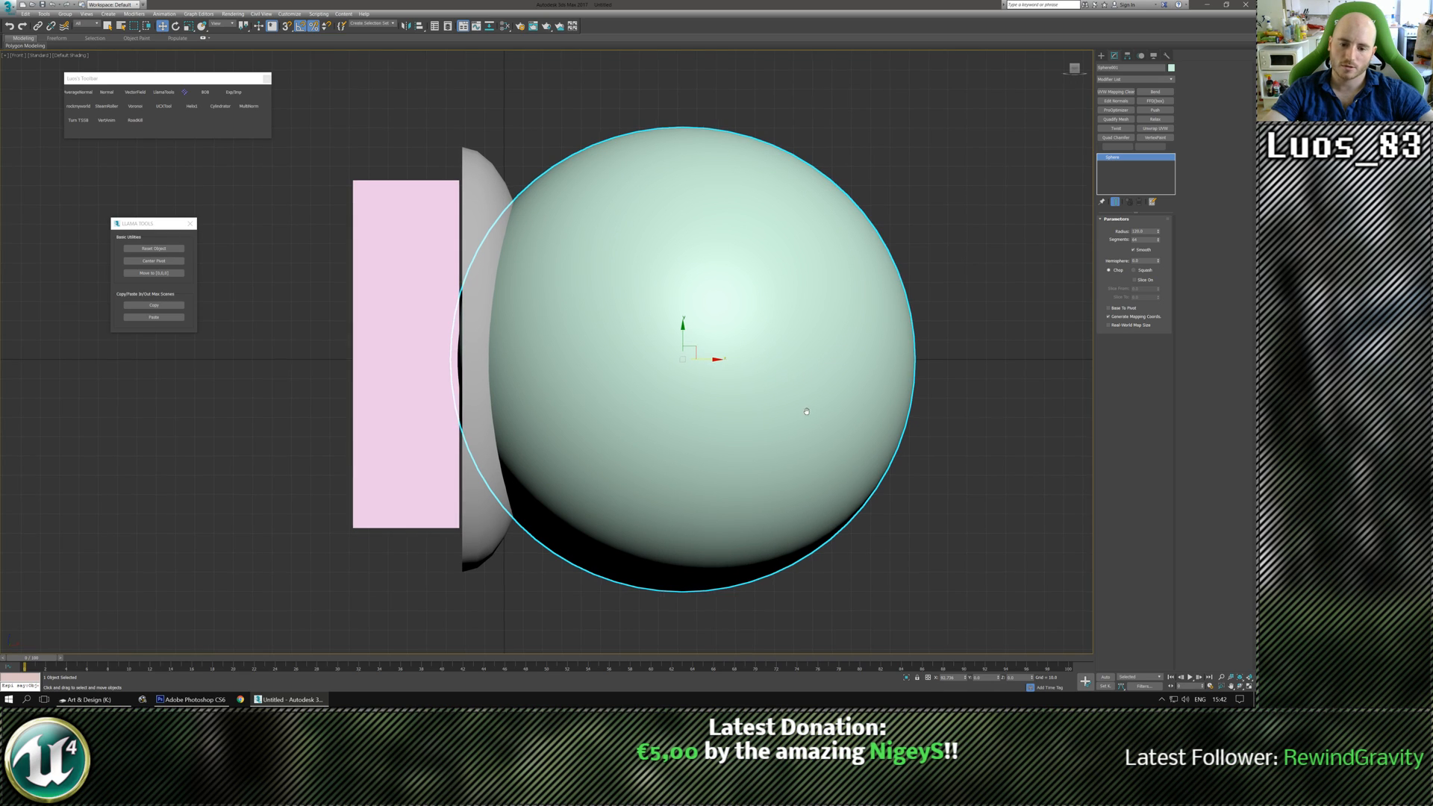
{"action": "middle_click_drag", "start_coordinate": [809, 413], "coordinate": [791, 413]}
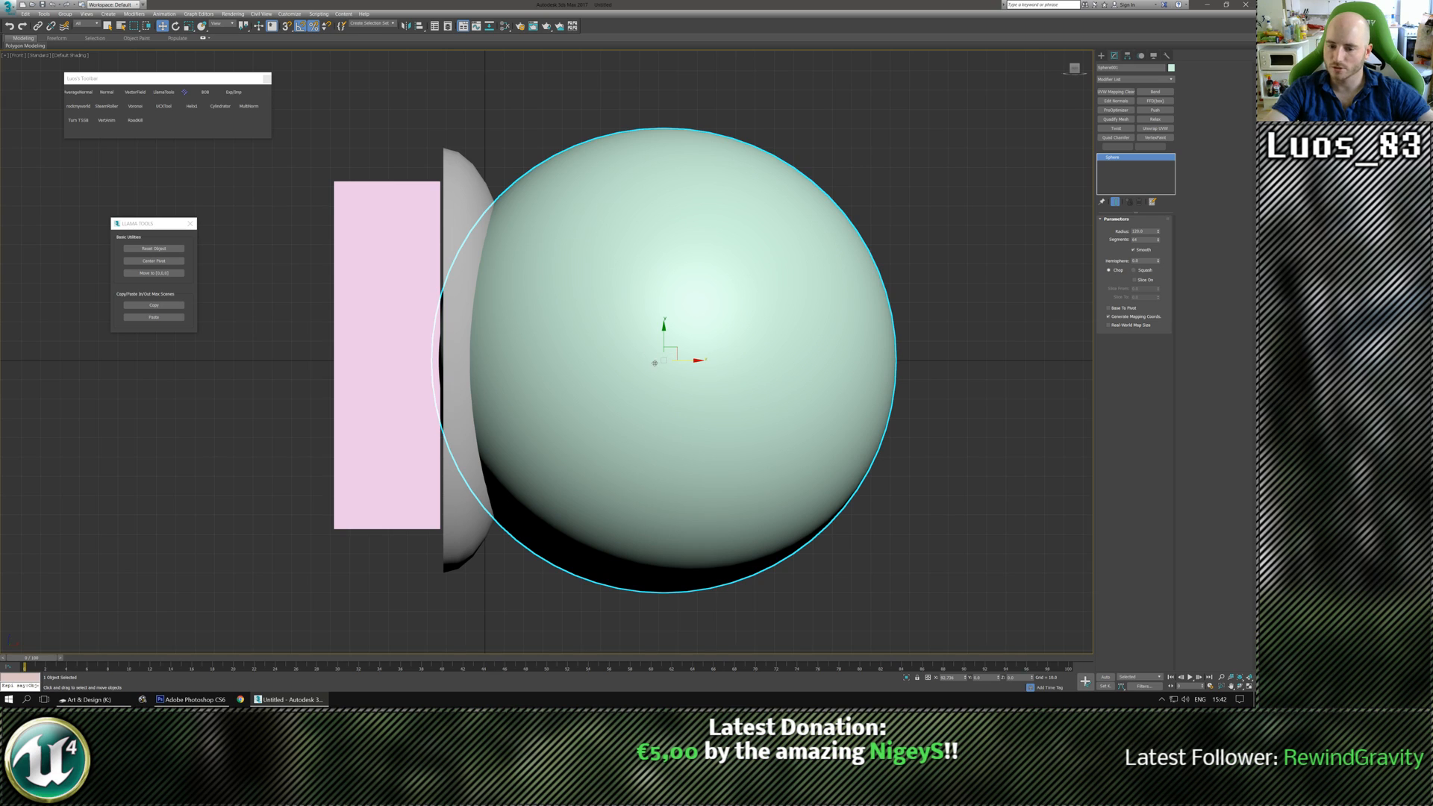
{"action": "middle_click_drag", "start_coordinate": [735, 401], "coordinate": [721, 401]}
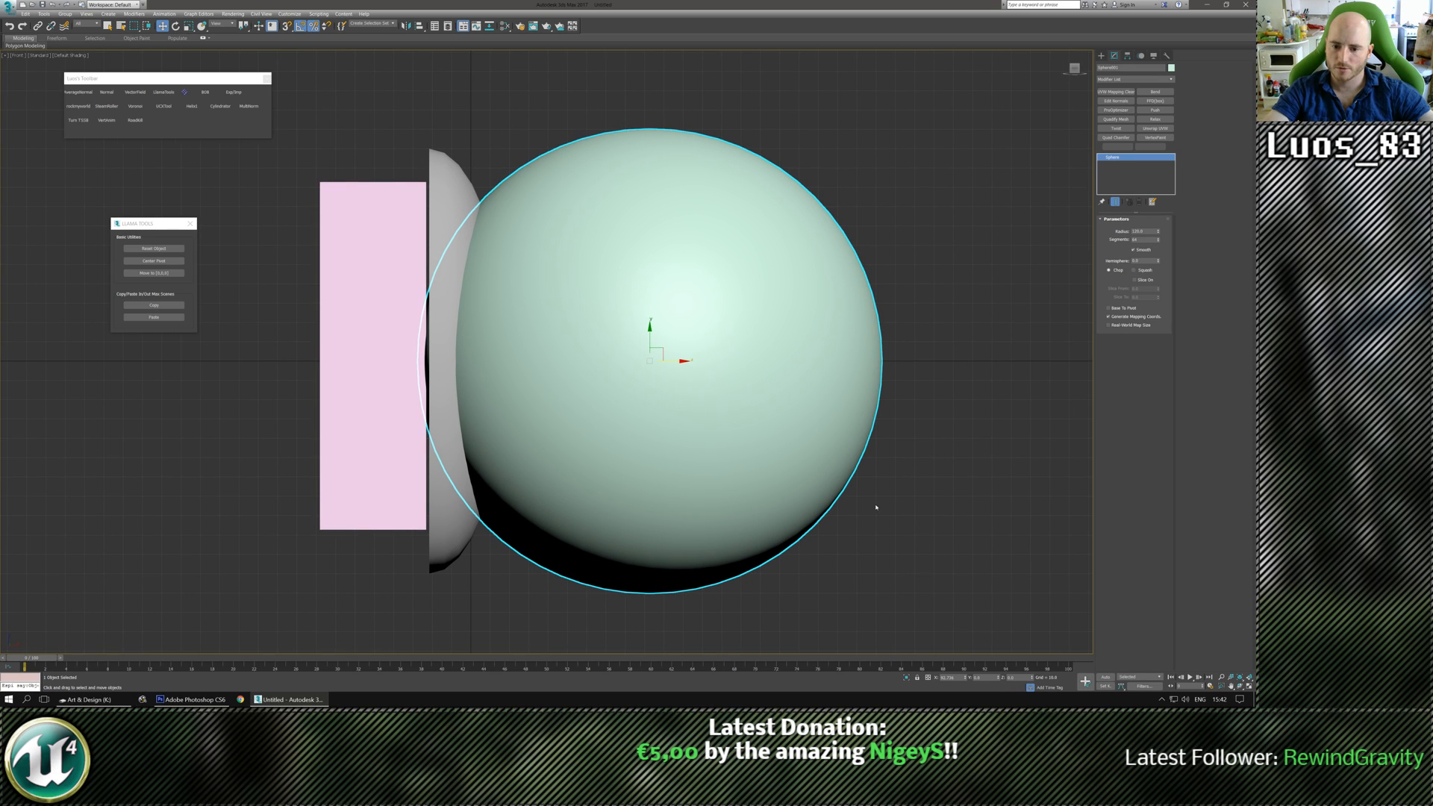
{"action": "middle_click_drag", "start_coordinate": [876, 508], "coordinate": [862, 507]}
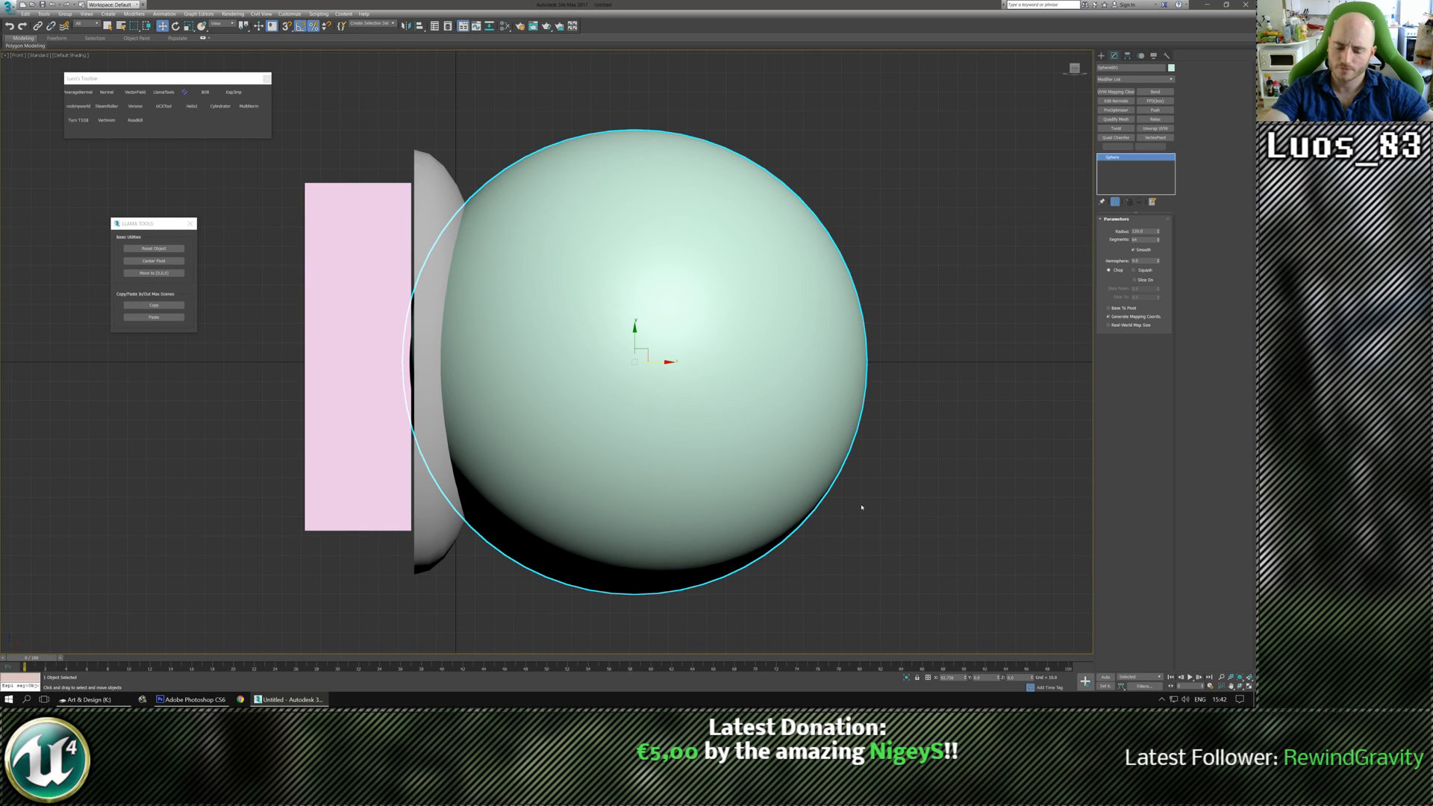
Return to the perspective view and scale the sphere down along its Y axis to narrow it beside the shield.
{"action": "key", "text": "p"}
{"action": "middle_click_drag", "start_coordinate": [754, 401], "coordinate": [813, 433], "text": "alt"}
{"action": "key", "text": "r"}
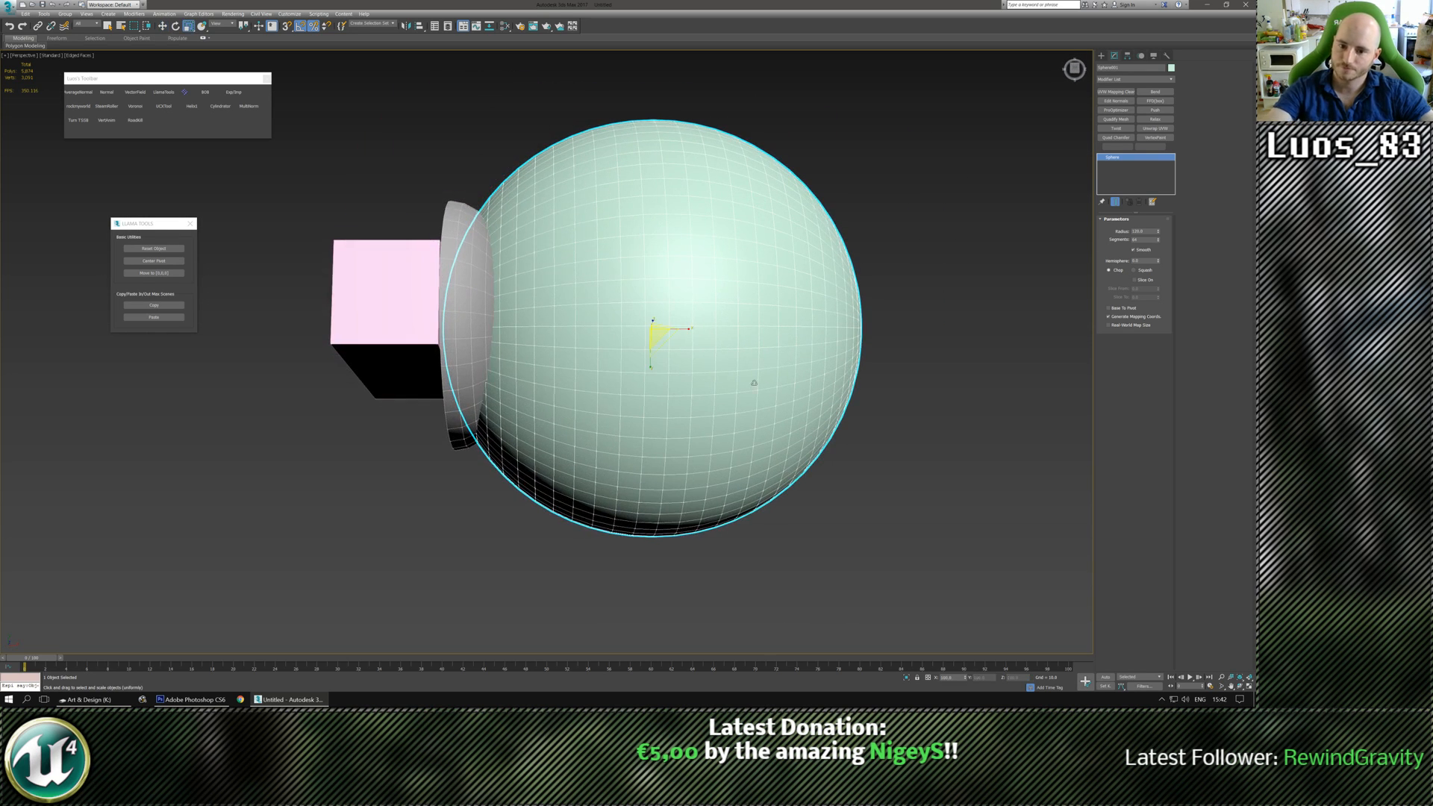
{"action": "left_click_drag", "start_coordinate": [656, 337], "coordinate": [648, 371]}
{"action": "key", "text": "ctrl+z"}
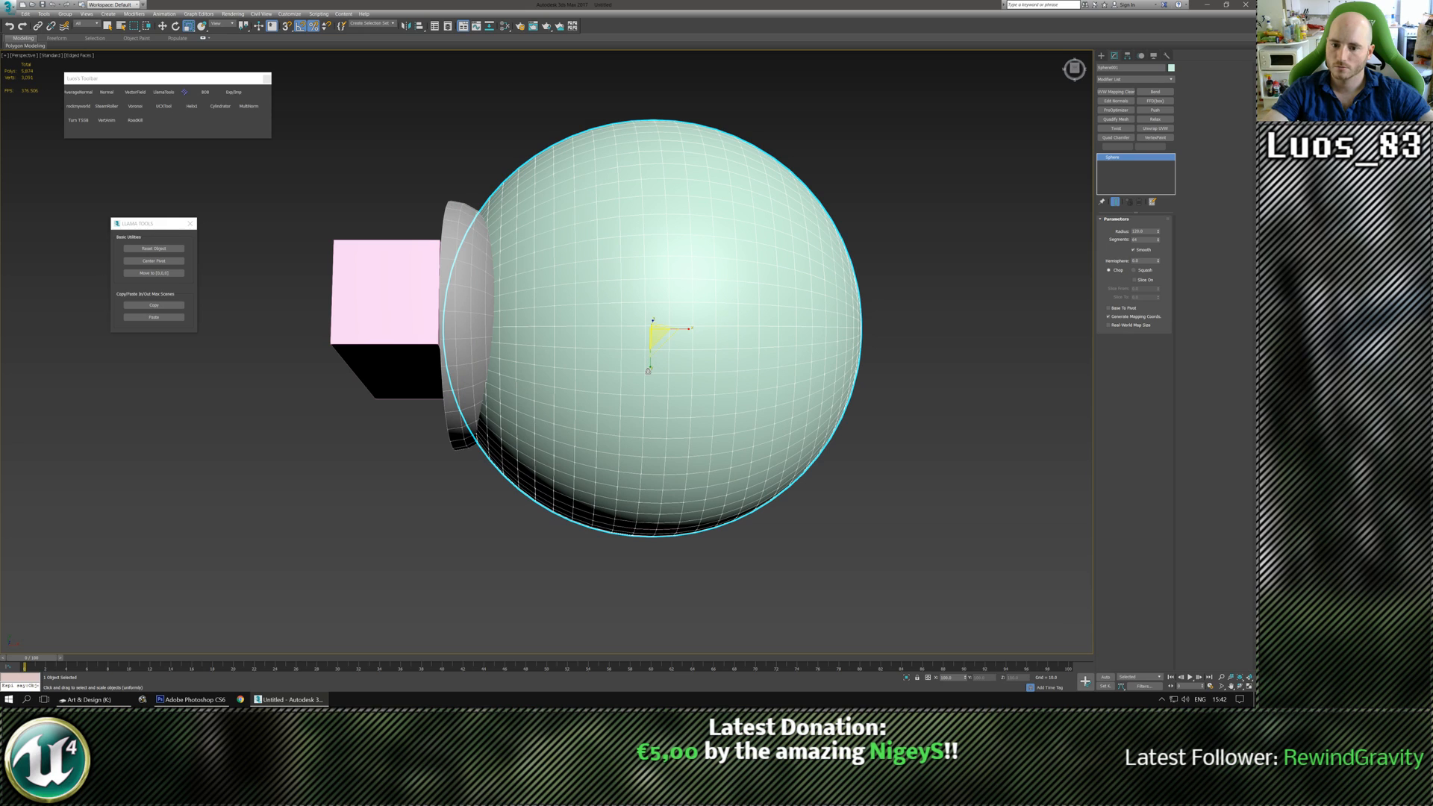
{"action": "middle_click_drag", "start_coordinate": [659, 372], "coordinate": [637, 356], "text": "alt"}
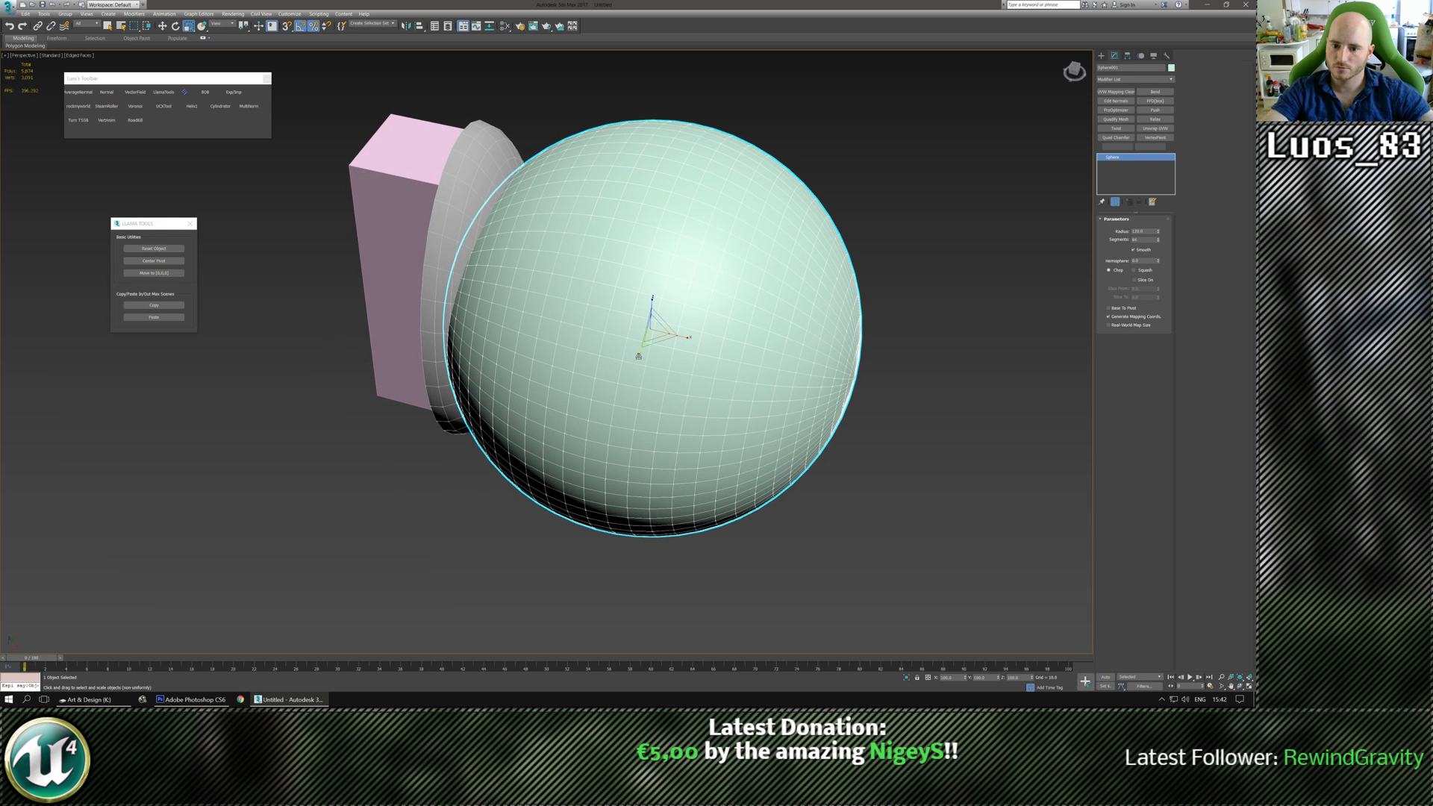
{"action": "left_click_drag", "start_coordinate": [638, 356], "coordinate": [640, 348]}
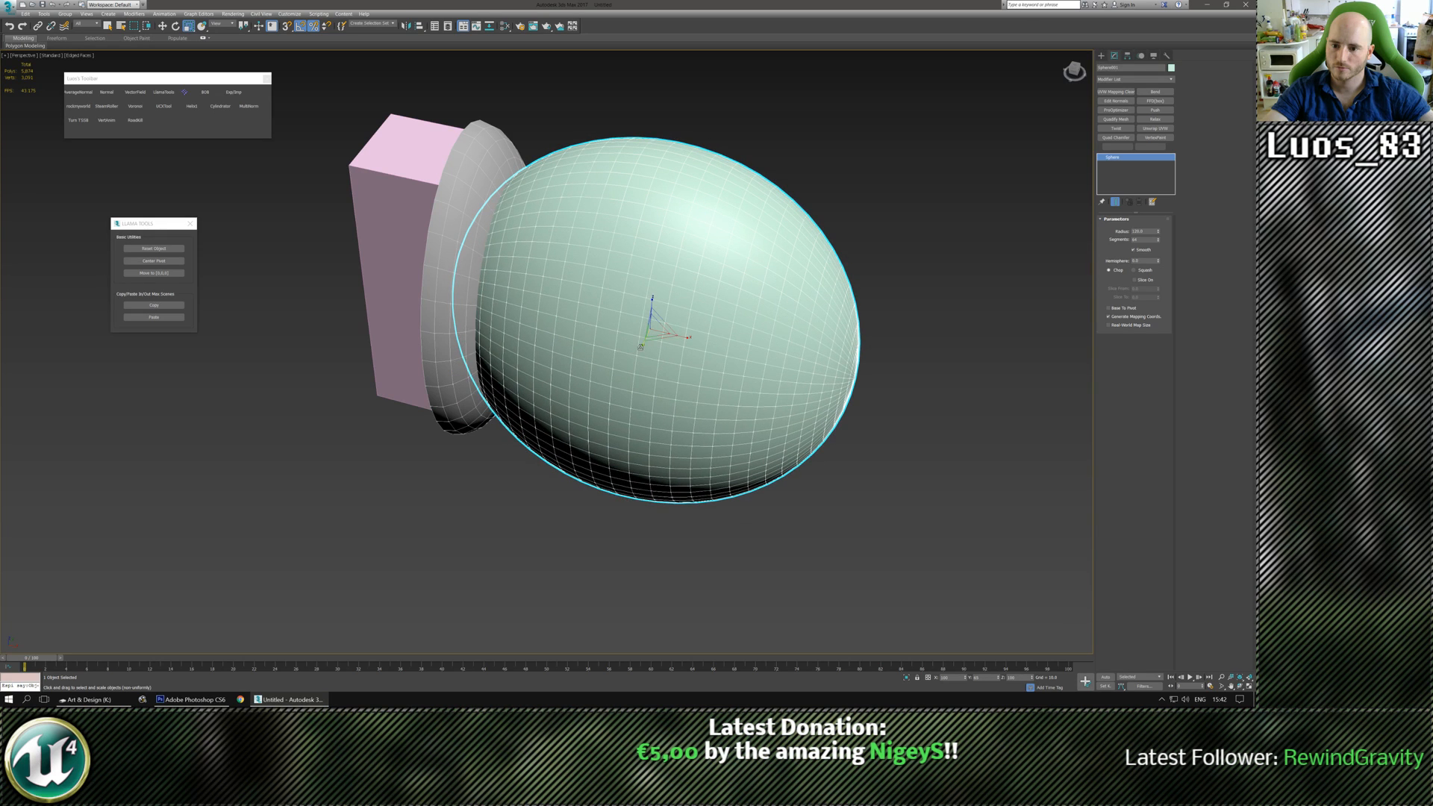
Undo the last sphere scaling and move the sphere along X until it almost encloses the shield body.
{"action": "key", "text": "ctrl+z"}
{"action": "middle_click_drag", "start_coordinate": [640, 347], "coordinate": [669, 340], "text": "alt"}
{"action": "key", "text": "w"}
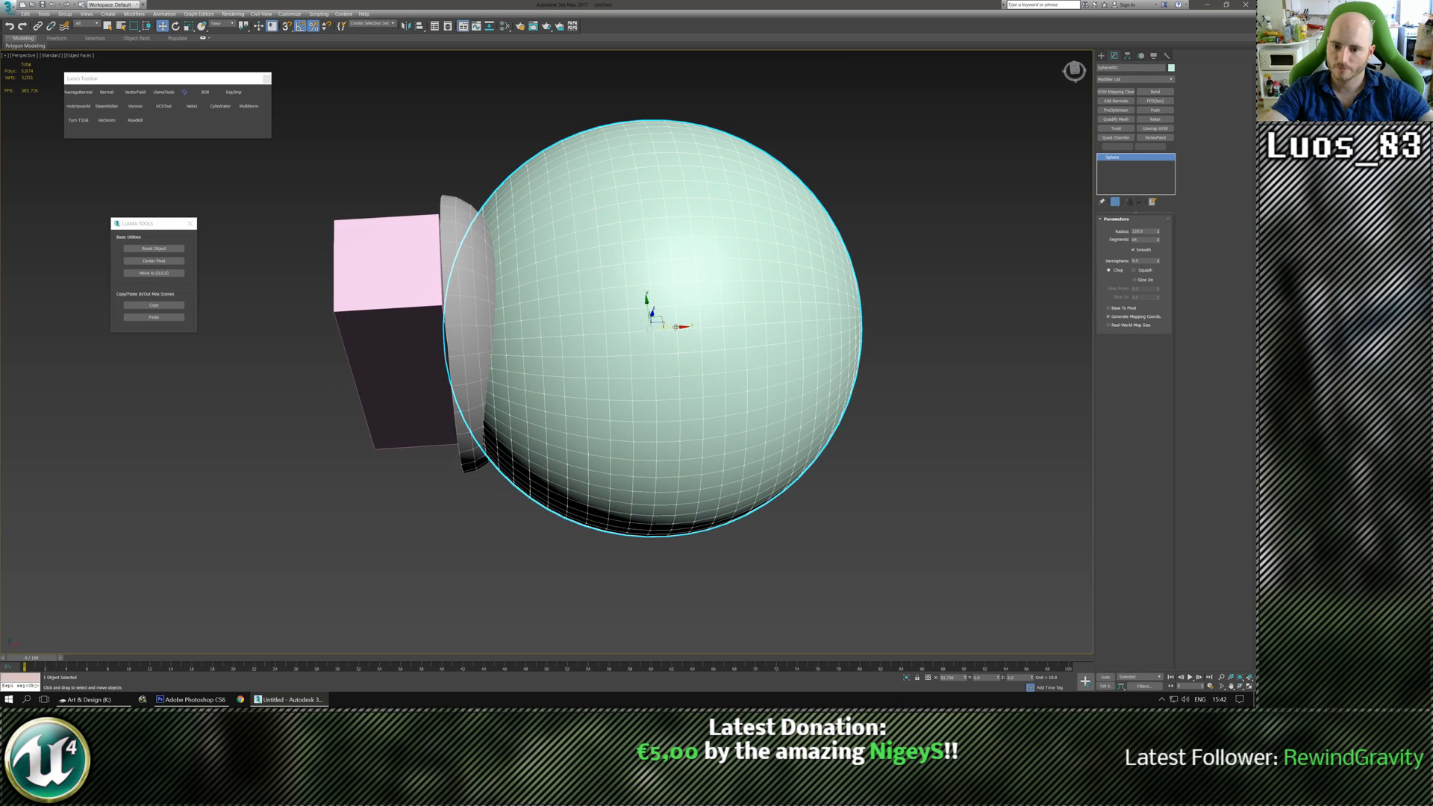
{"action": "left_click_drag", "start_coordinate": [675, 327], "coordinate": [515, 340]}
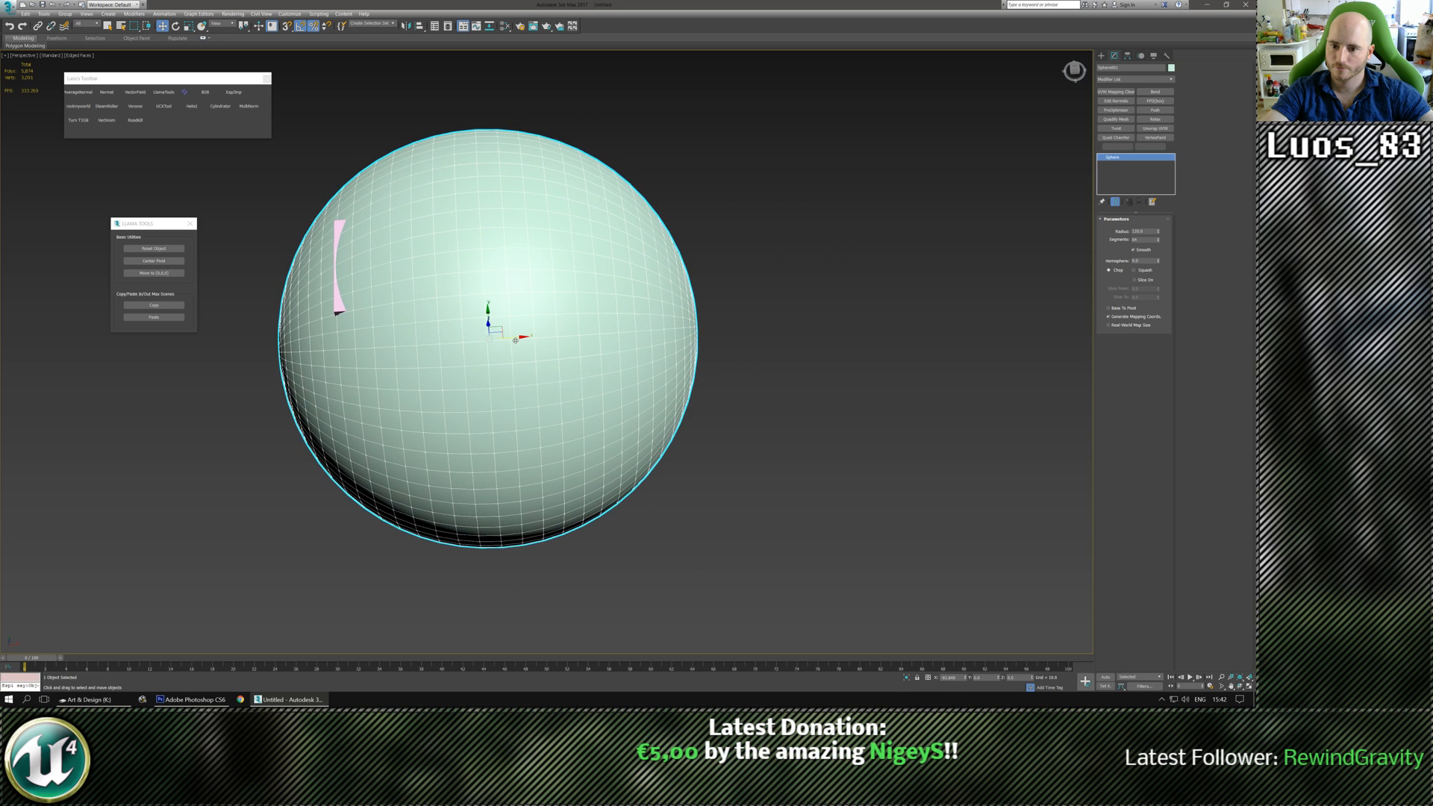
Scale the sphere down along its Y axis and along its X axis to form a narrow upright ellipsoid.
{"action": "middle_click_drag", "start_coordinate": [516, 341], "coordinate": [593, 347], "text": "alt"}
{"action": "key", "text": "r"}
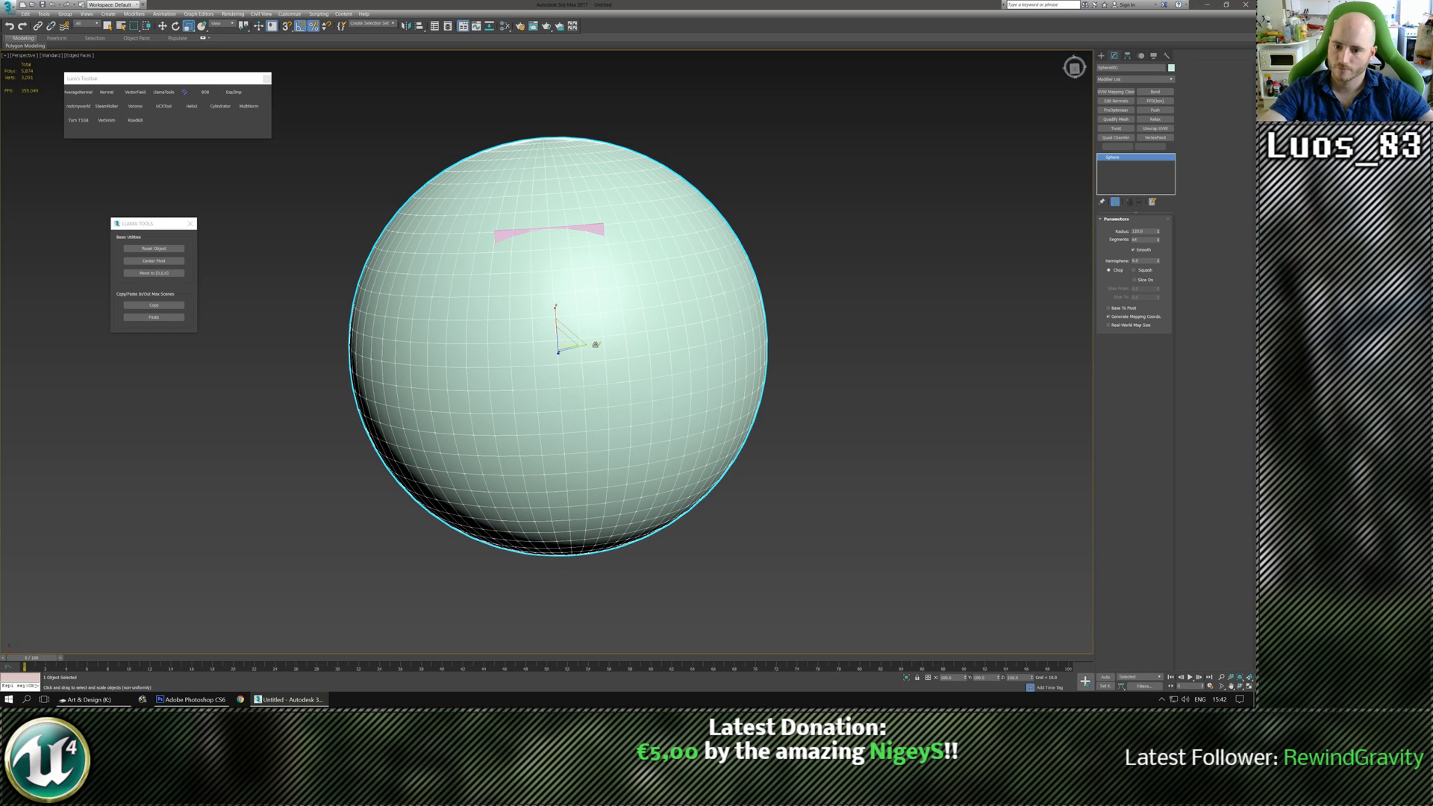
{"action": "left_click_drag", "start_coordinate": [595, 344], "coordinate": [580, 346]}
{"action": "middle_click_drag", "start_coordinate": [583, 403], "coordinate": [638, 374], "text": "alt"}
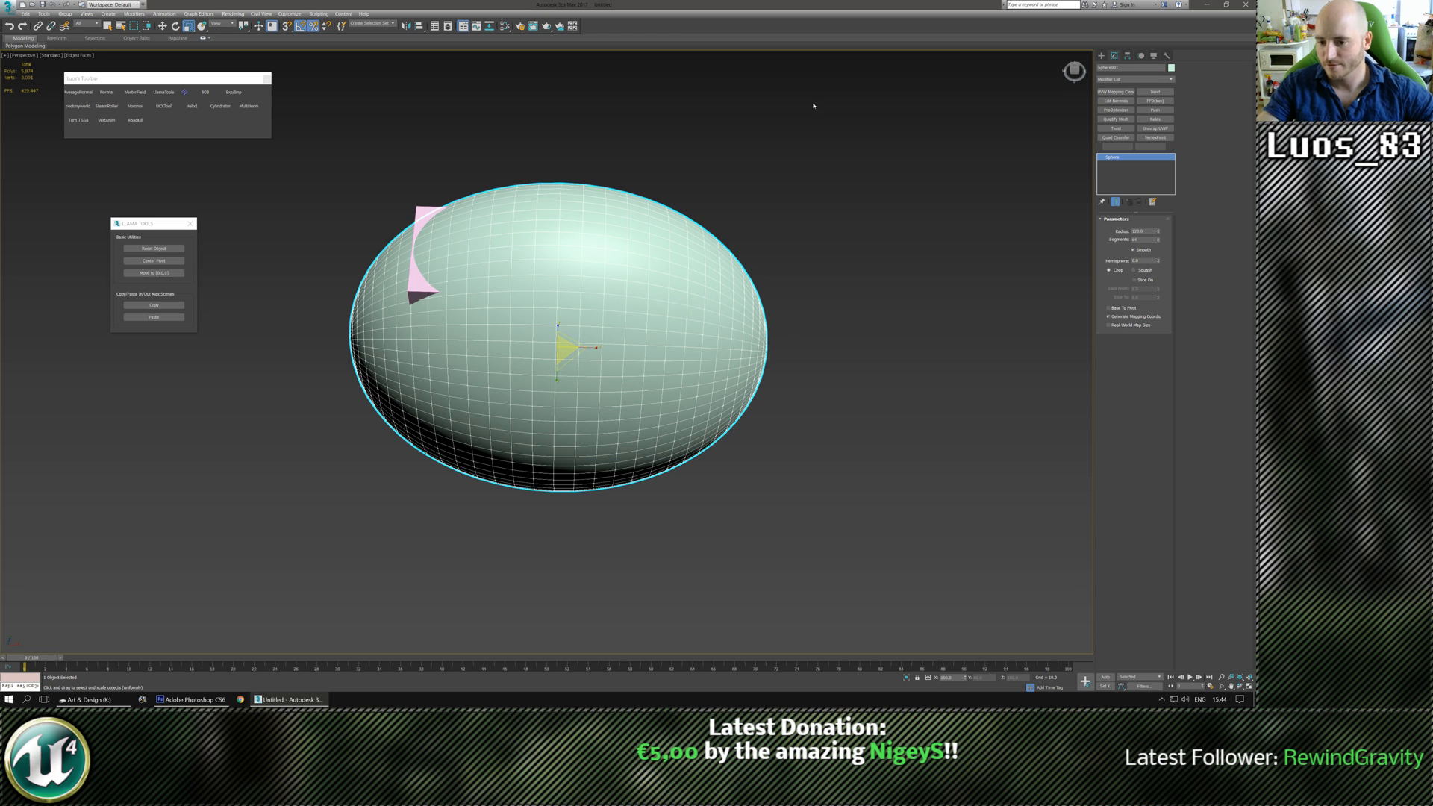
{"action": "middle_click_drag", "start_coordinate": [642, 333], "coordinate": [652, 426], "text": "alt"}
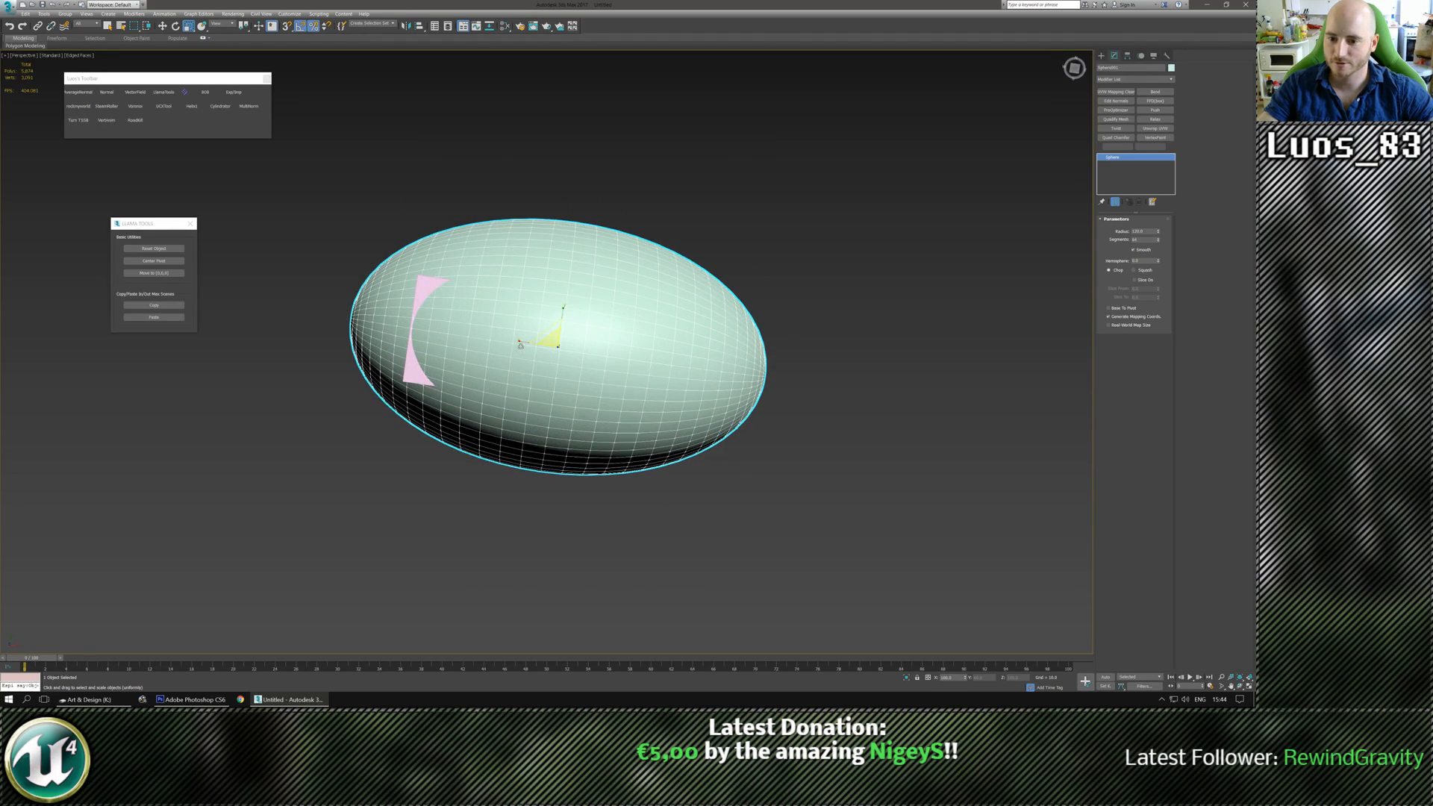
{"action": "mouse_move", "coordinate": [520, 345]}
{"action": "left_mouse_down"}
{"action": "mouse_move", "coordinate": [561, 349]}
{"action": "mouse_move", "coordinate": [506, 335]}
{"action": "left_mouse_up"}
Shift the ellipsoid along X and fine-tune its Y and X scale to match the curvature of the shield's front.
{"action": "key", "text": "w"}
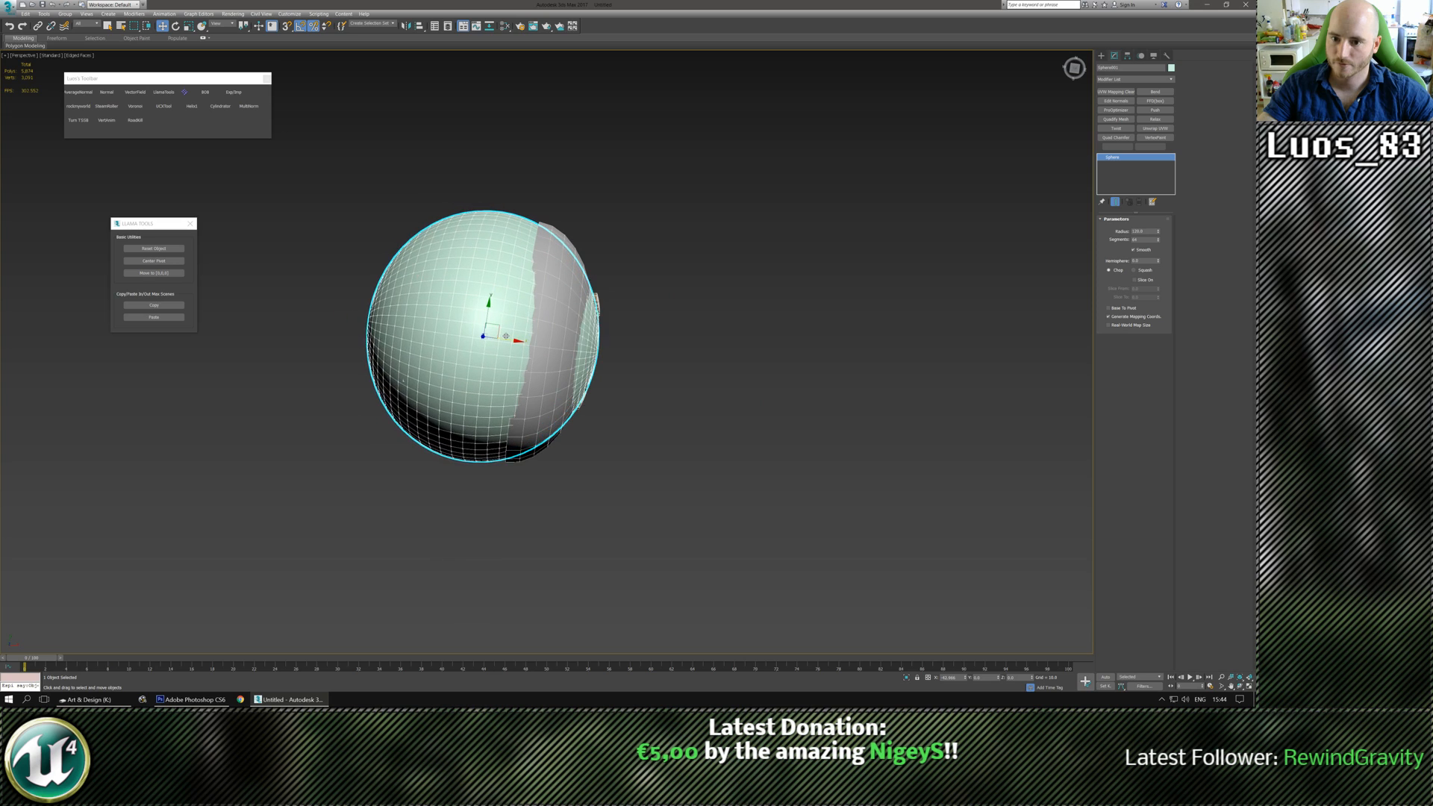
{"action": "key", "text": "r"}
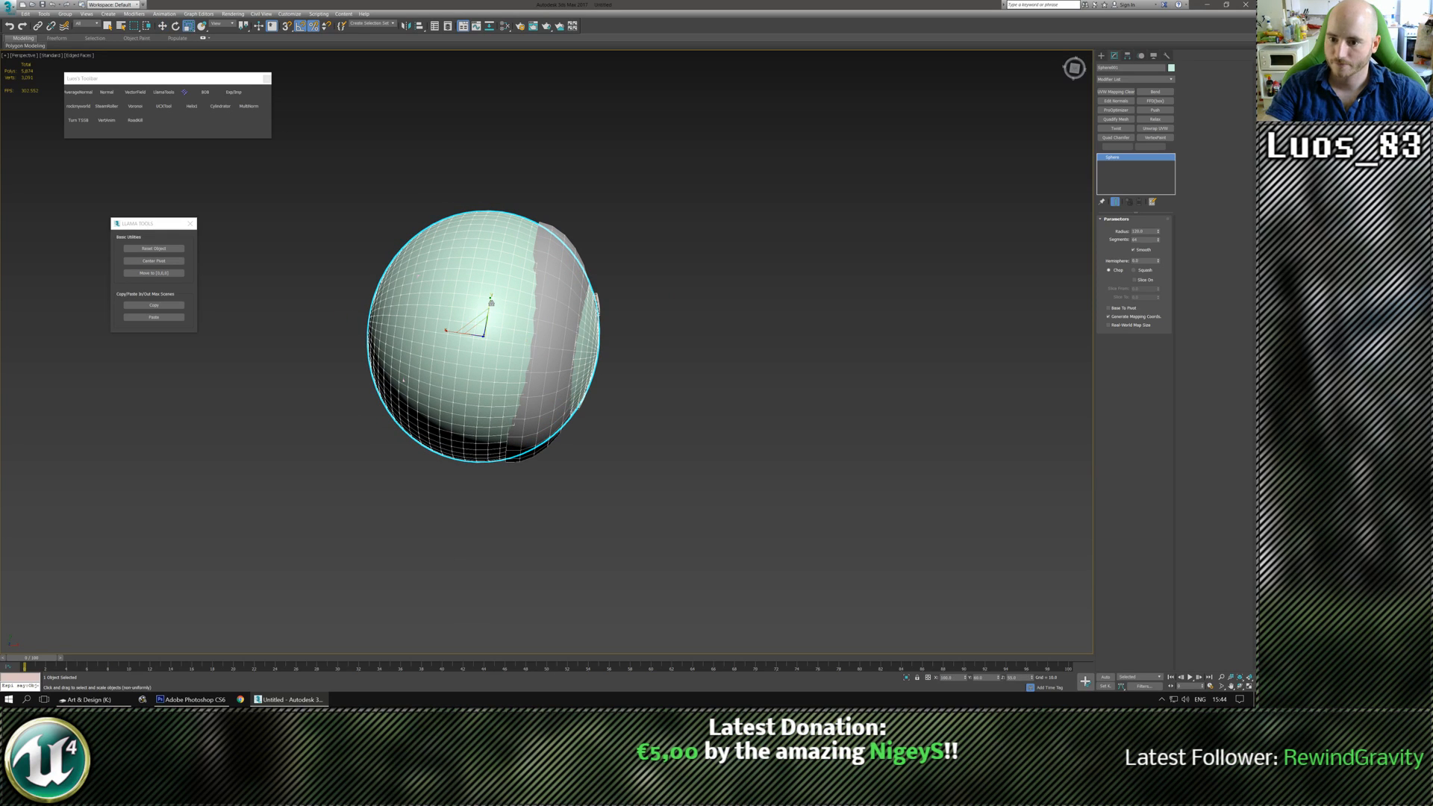
{"action": "left_click_drag", "start_coordinate": [490, 302], "coordinate": [491, 301]}
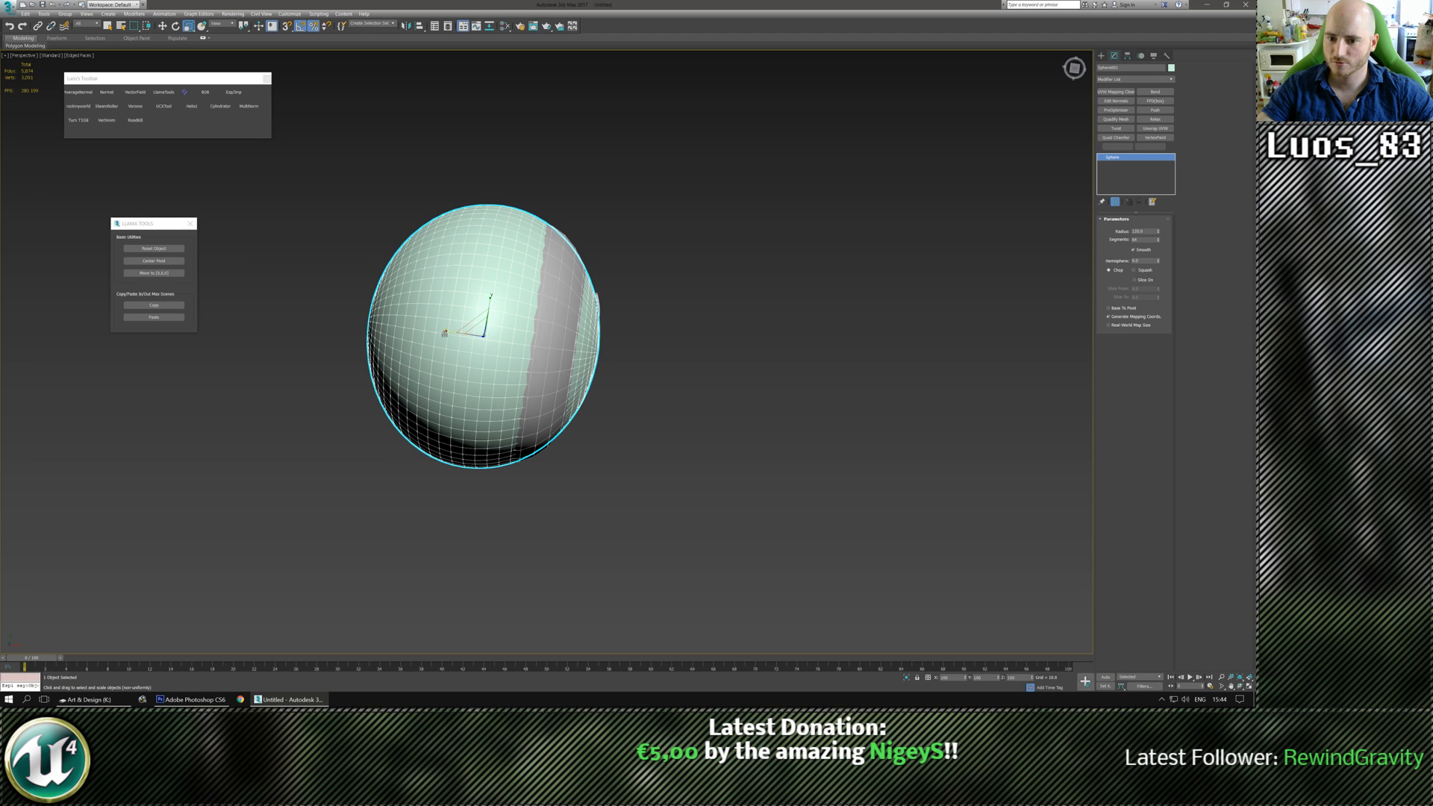
{"action": "left_click_drag", "start_coordinate": [446, 334], "coordinate": [446, 332]}
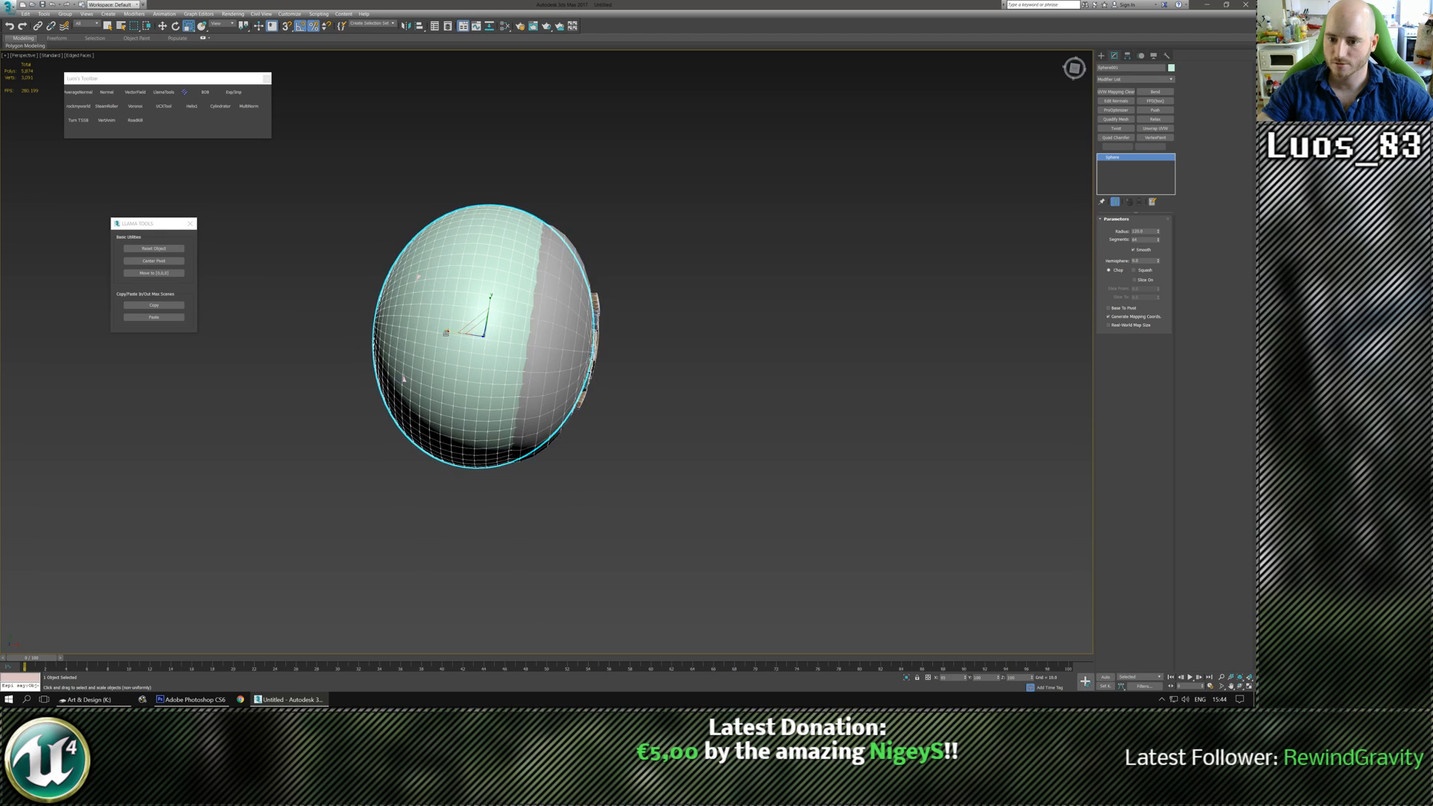
{"action": "key", "text": "w"}
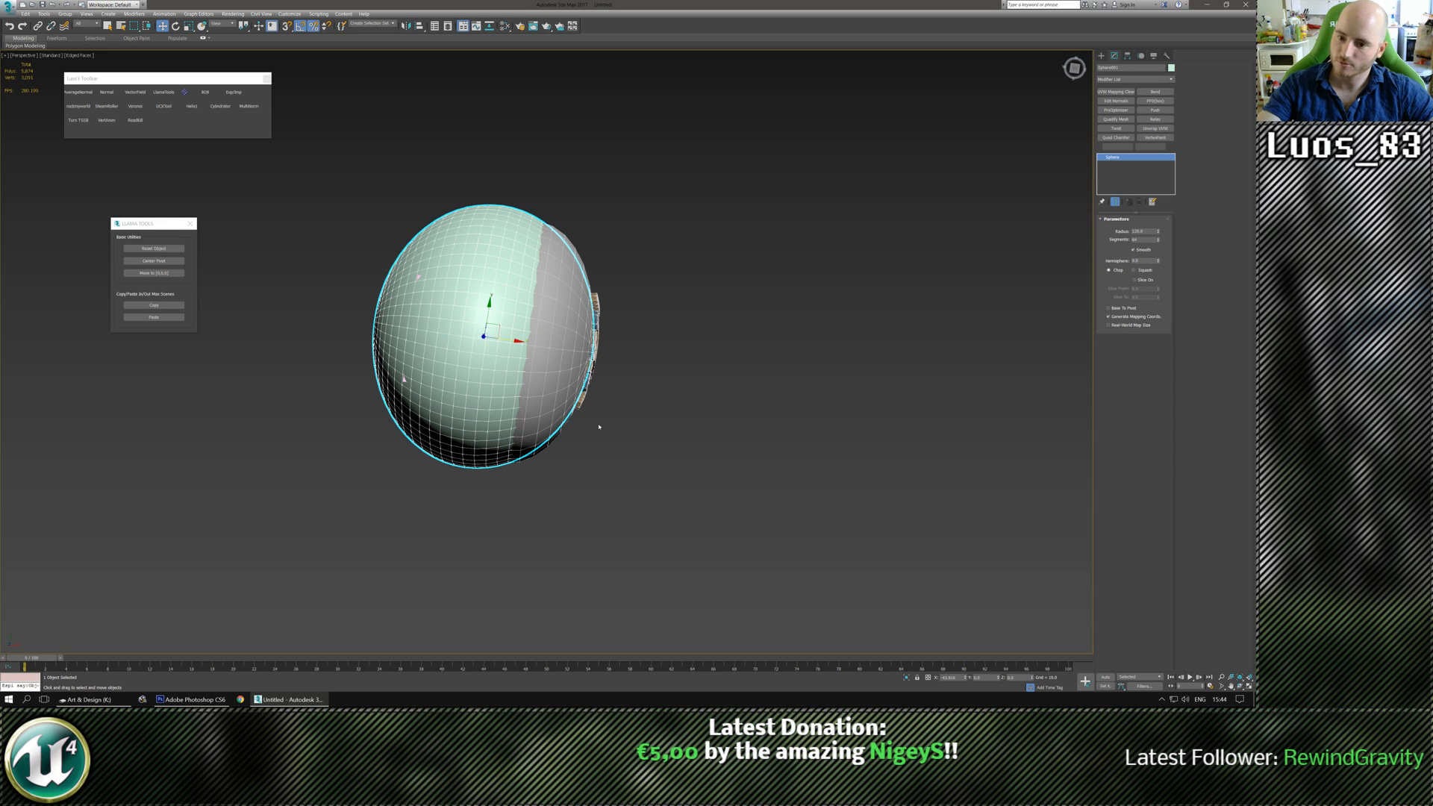
{"action": "middle_click_drag", "start_coordinate": [595, 425], "coordinate": [602, 385], "text": "alt"}
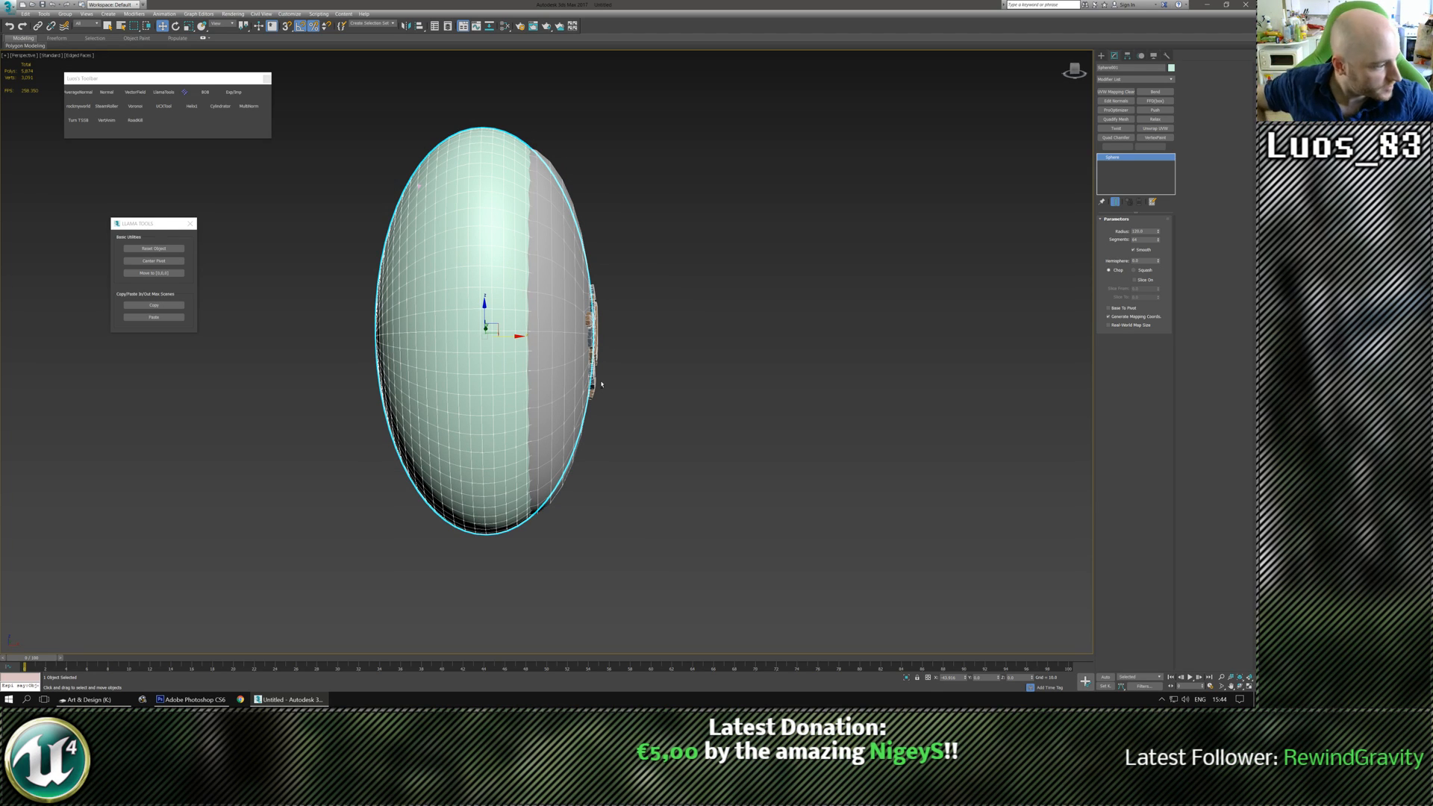
{"action": "middle_click_drag", "start_coordinate": [602, 384], "coordinate": [819, 348], "text": "alt"}
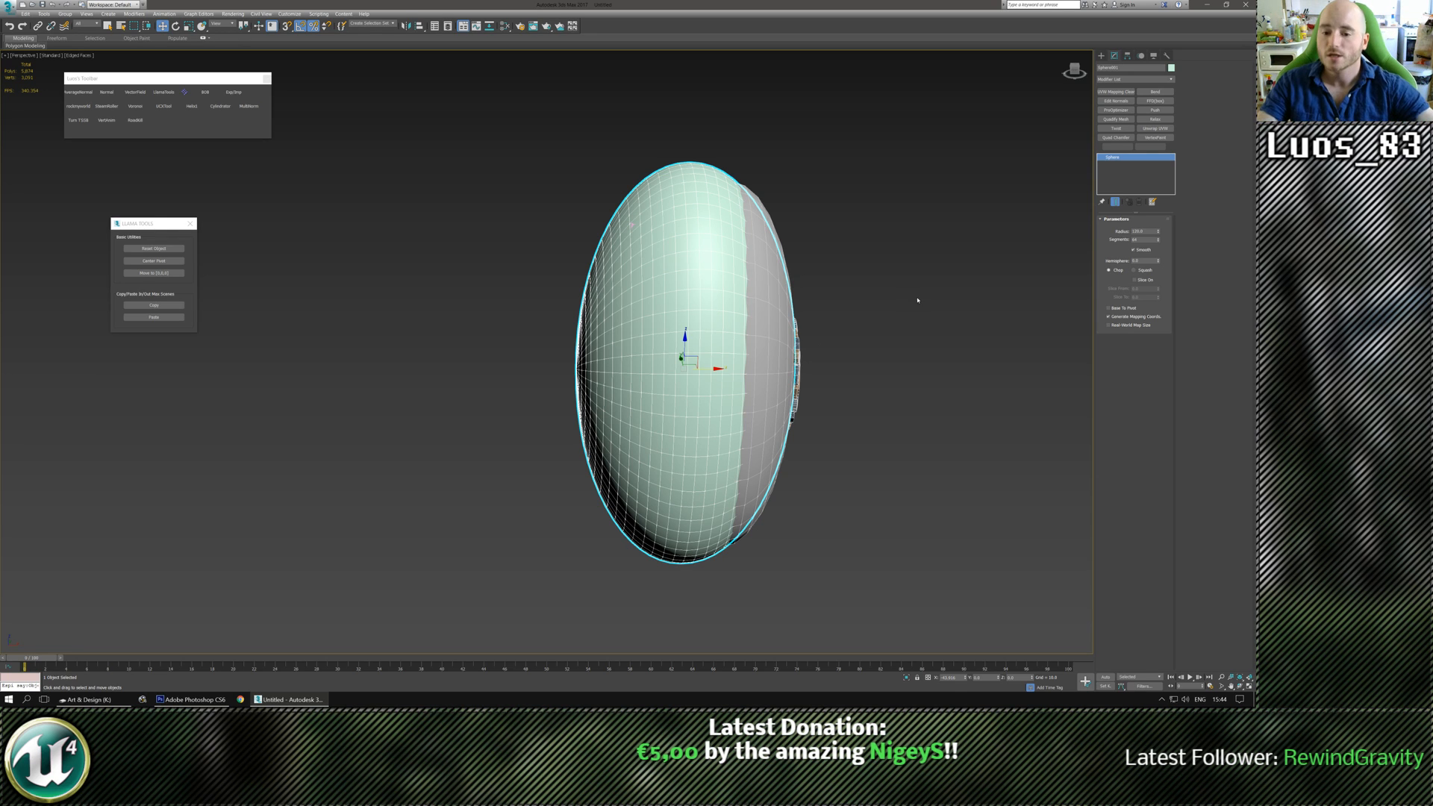
{"action": "middle_click_drag", "start_coordinate": [825, 336], "coordinate": [711, 380]}
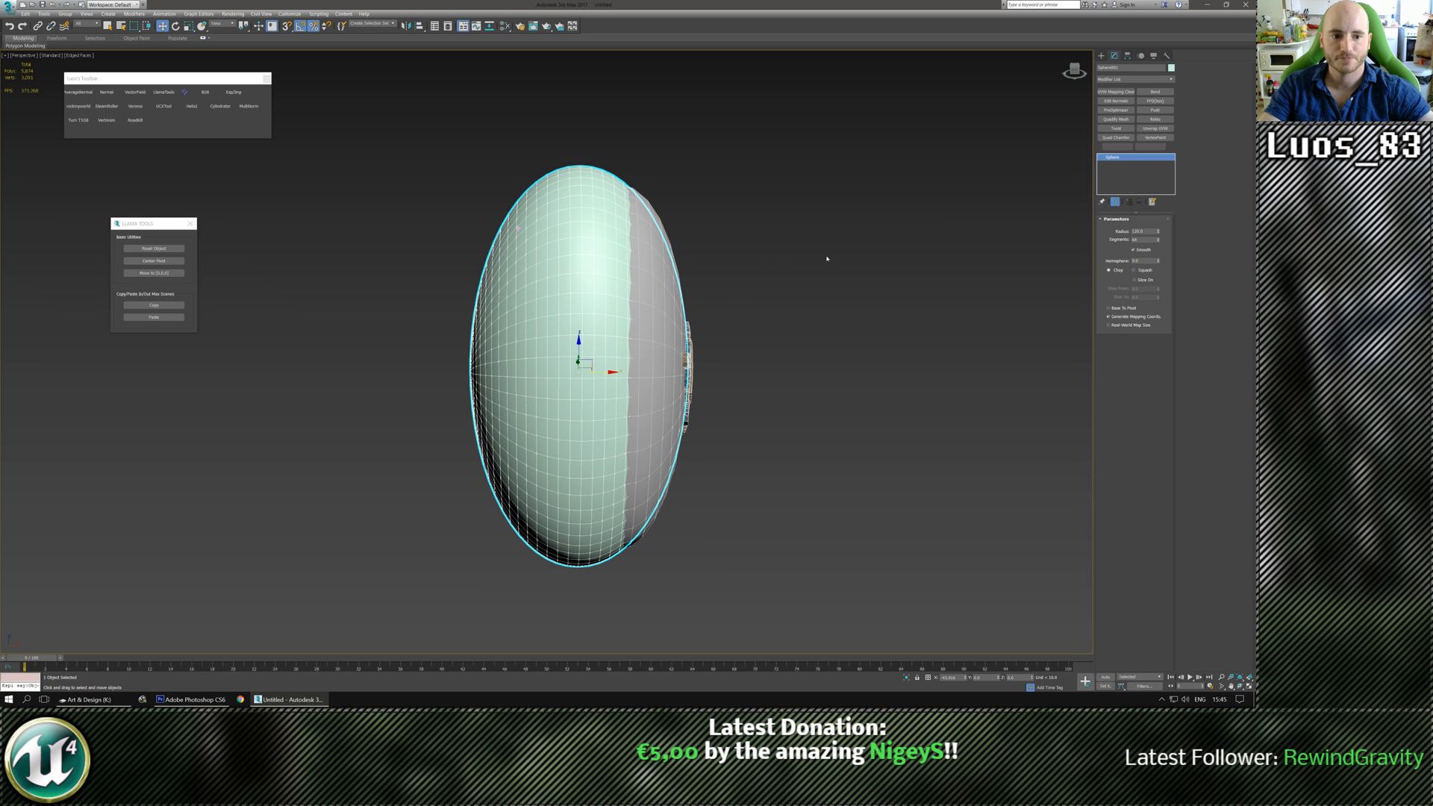
Convert the ellipsoid to an editable poly and delete all its polygons behind the shield body's rear edge.
{"action": "key", "text": "alt+c"}
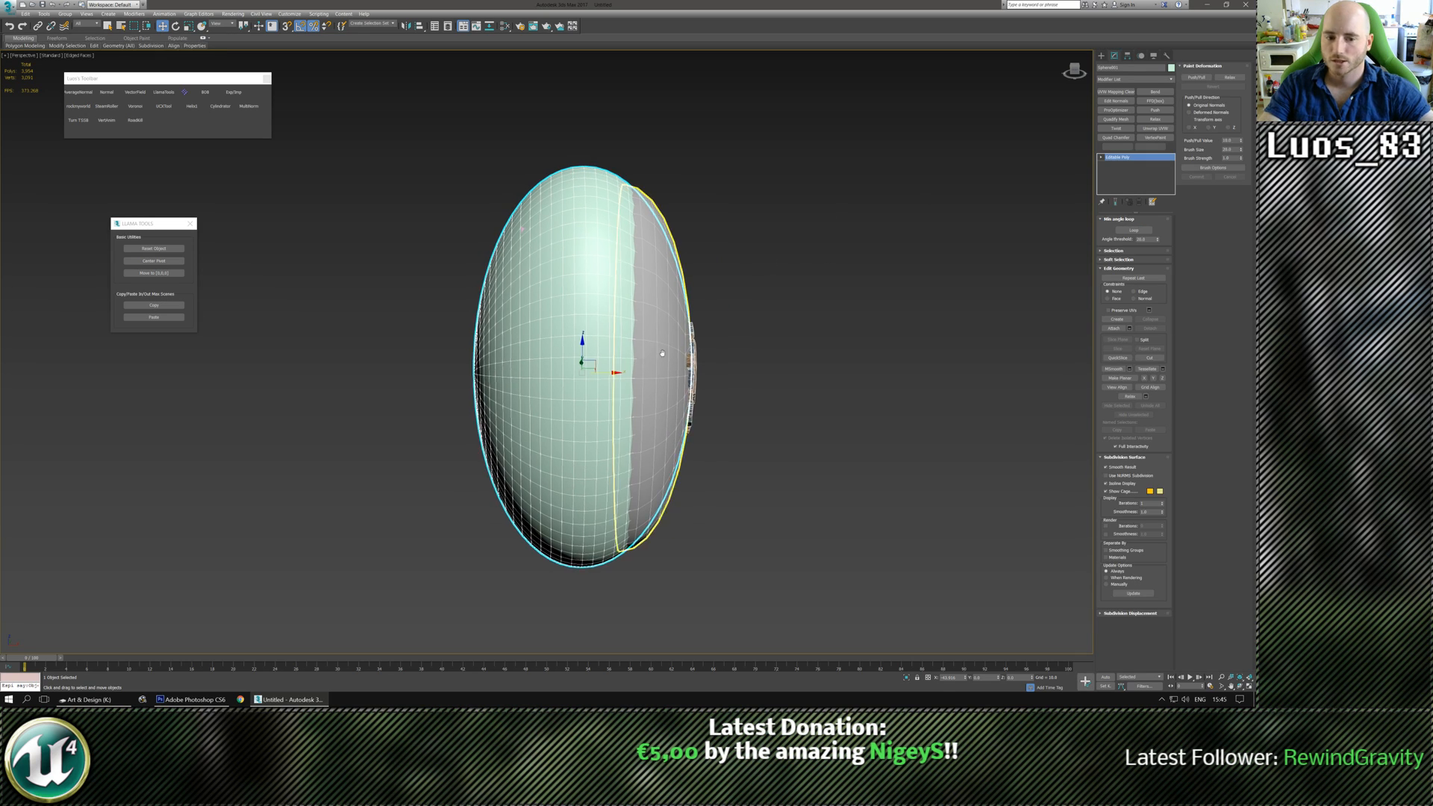
{"action": "middle_click_drag", "start_coordinate": [781, 347], "coordinate": [822, 333]}
{"action": "key", "text": "4"}
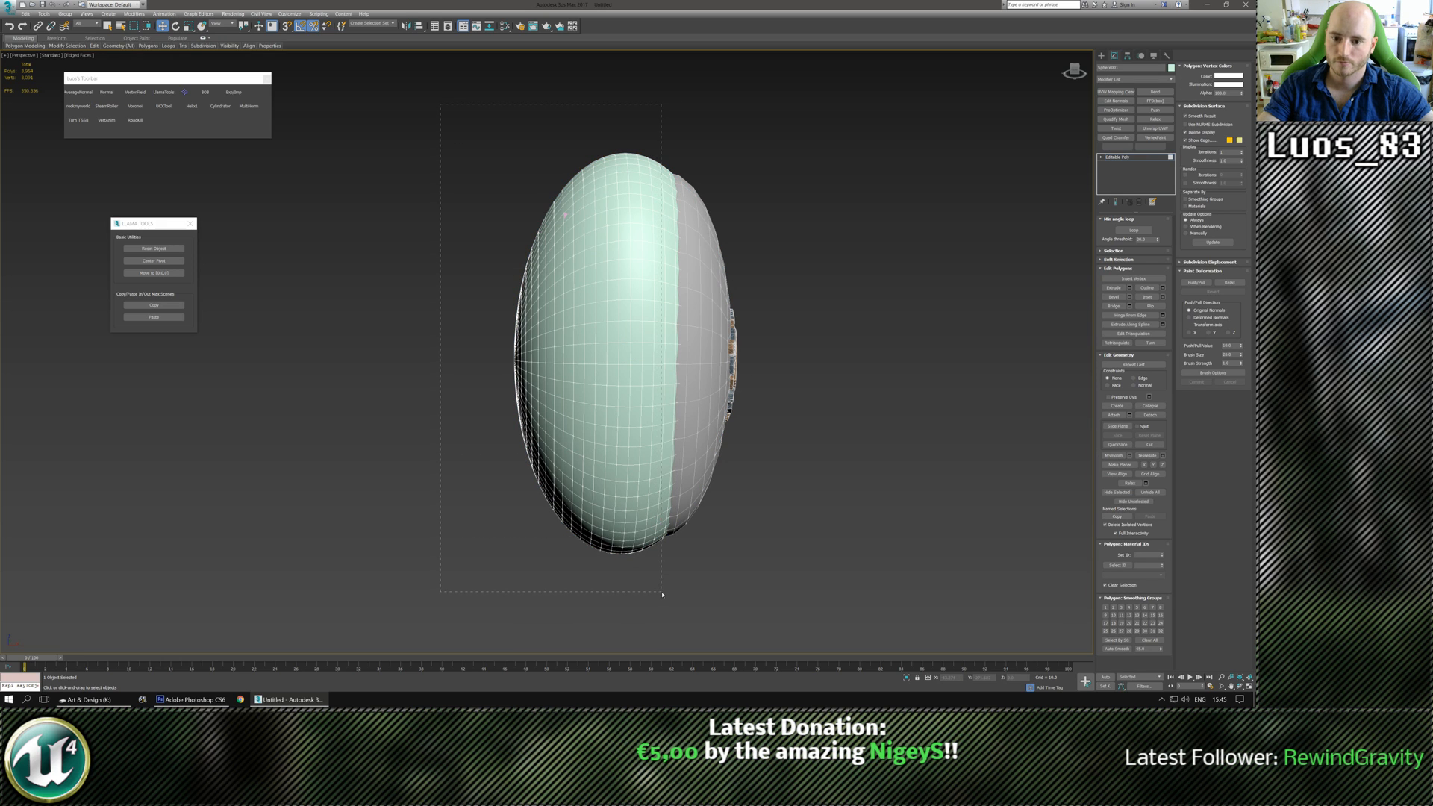
{"action": "left_click_drag", "start_coordinate": [662, 595], "coordinate": [662, 594]}
{"action": "key", "text": "f"}
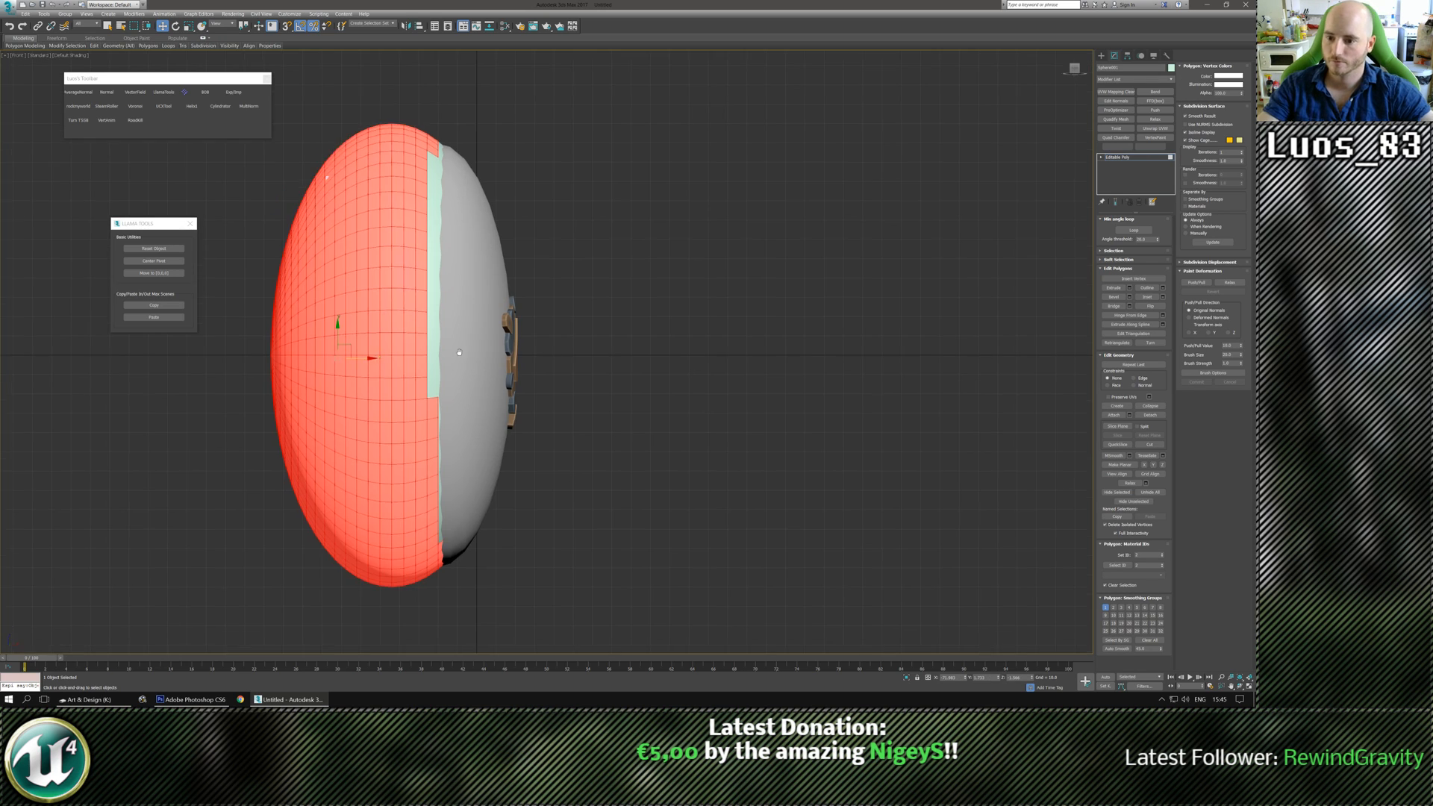
{"action": "middle_click_drag", "start_coordinate": [223, 318], "coordinate": [515, 311]}
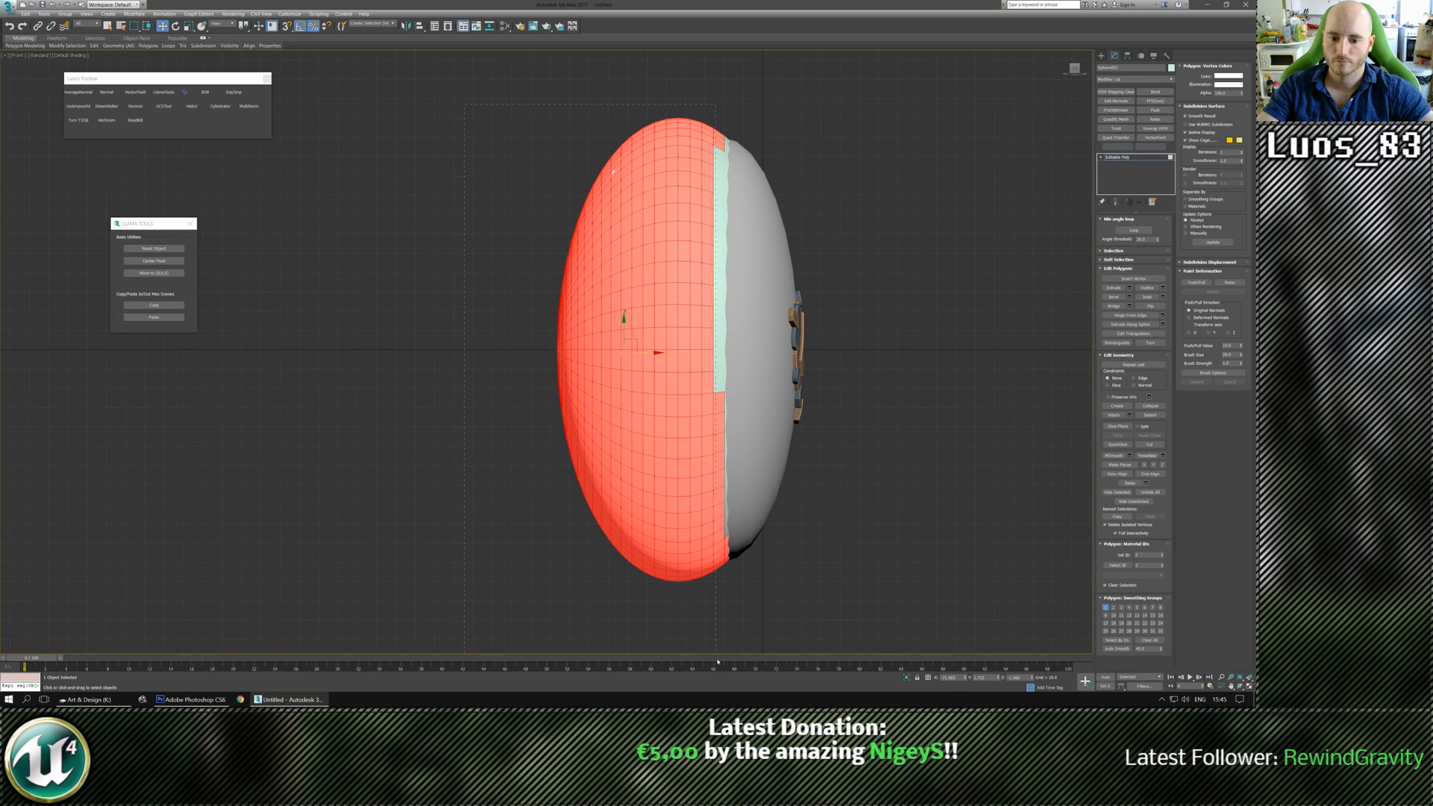
{"action": "left_click_drag", "start_coordinate": [718, 662], "coordinate": [711, 650]}
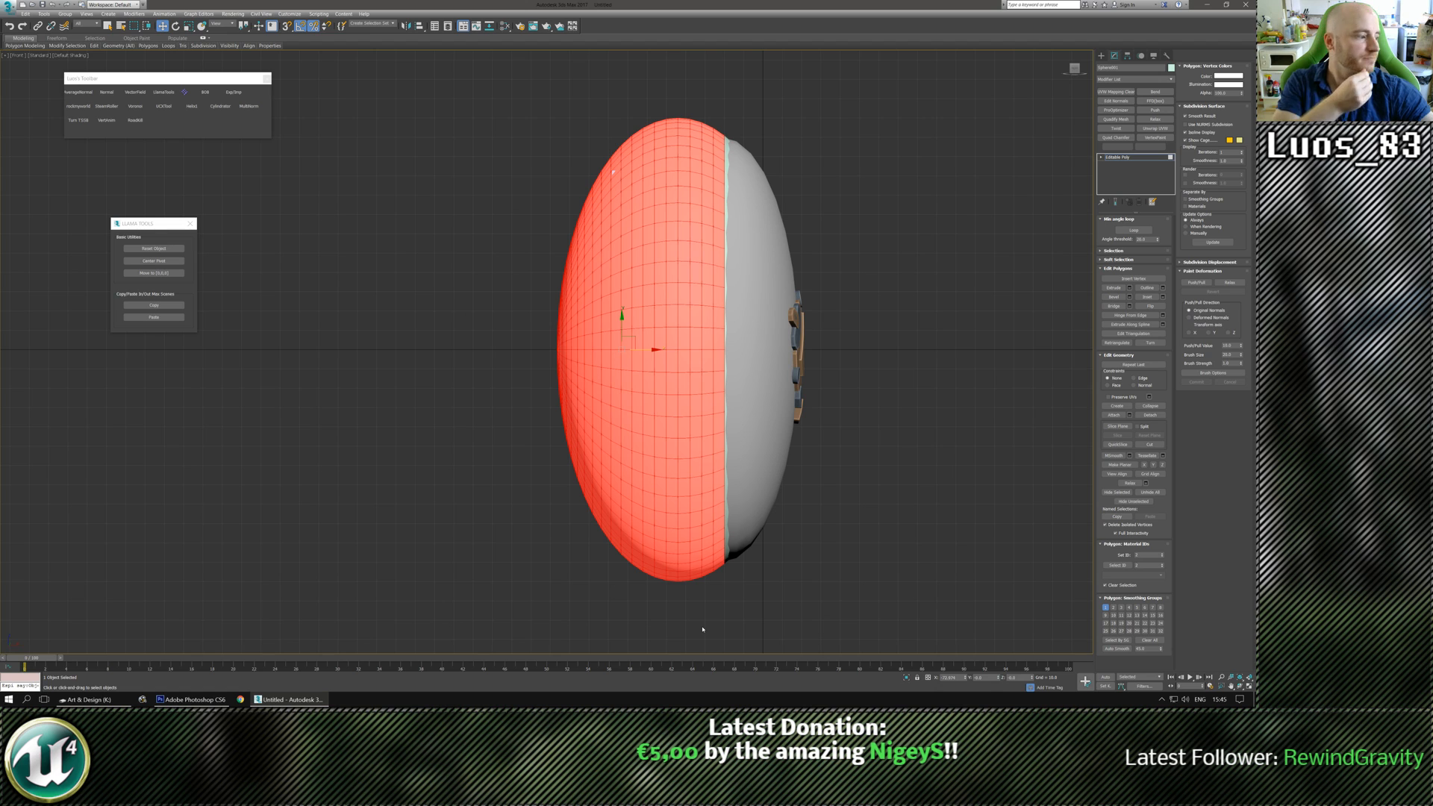
{"action": "middle_click_drag", "start_coordinate": [595, 512], "coordinate": [597, 518]}
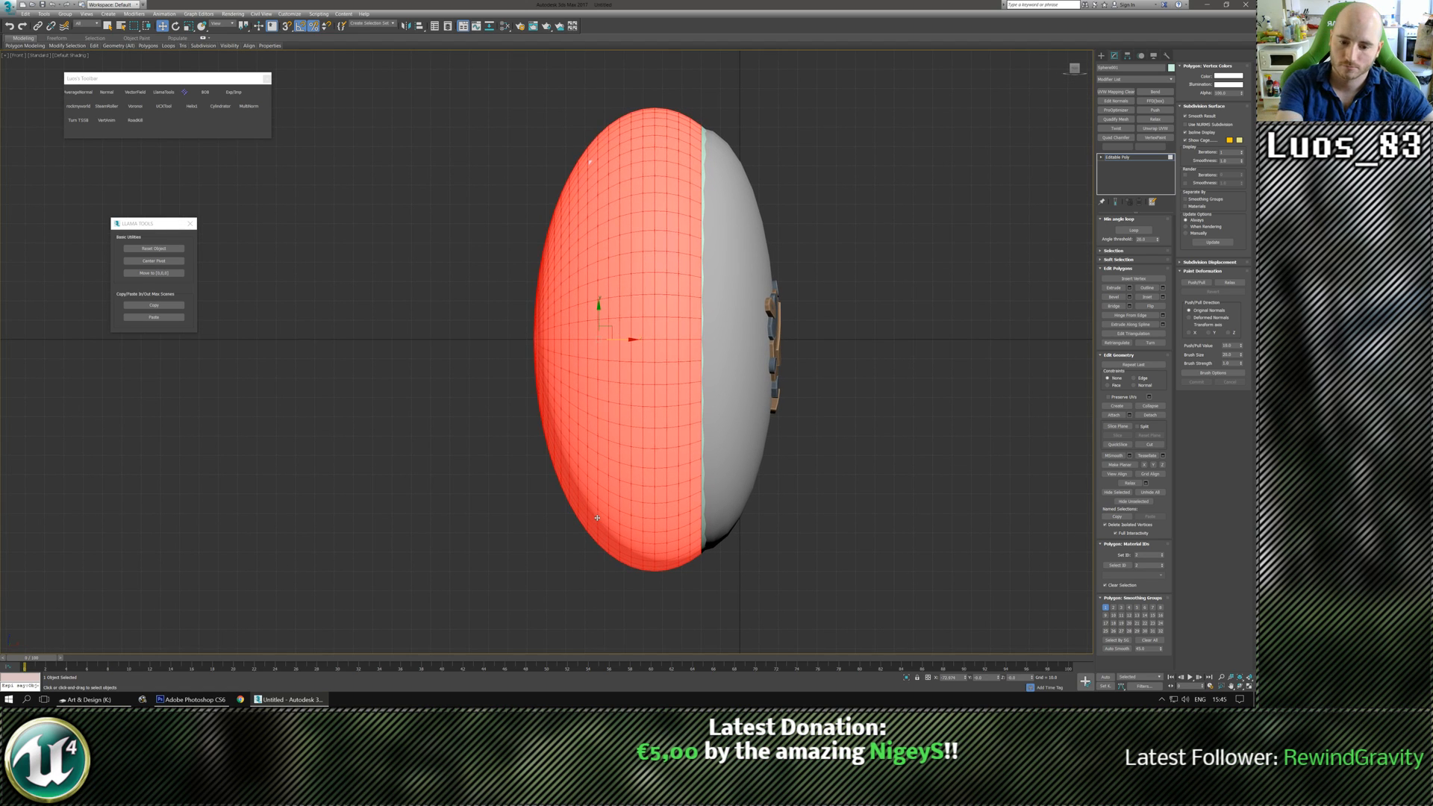
{"action": "key", "text": "Delete"}
{"action": "key", "text": "p"}
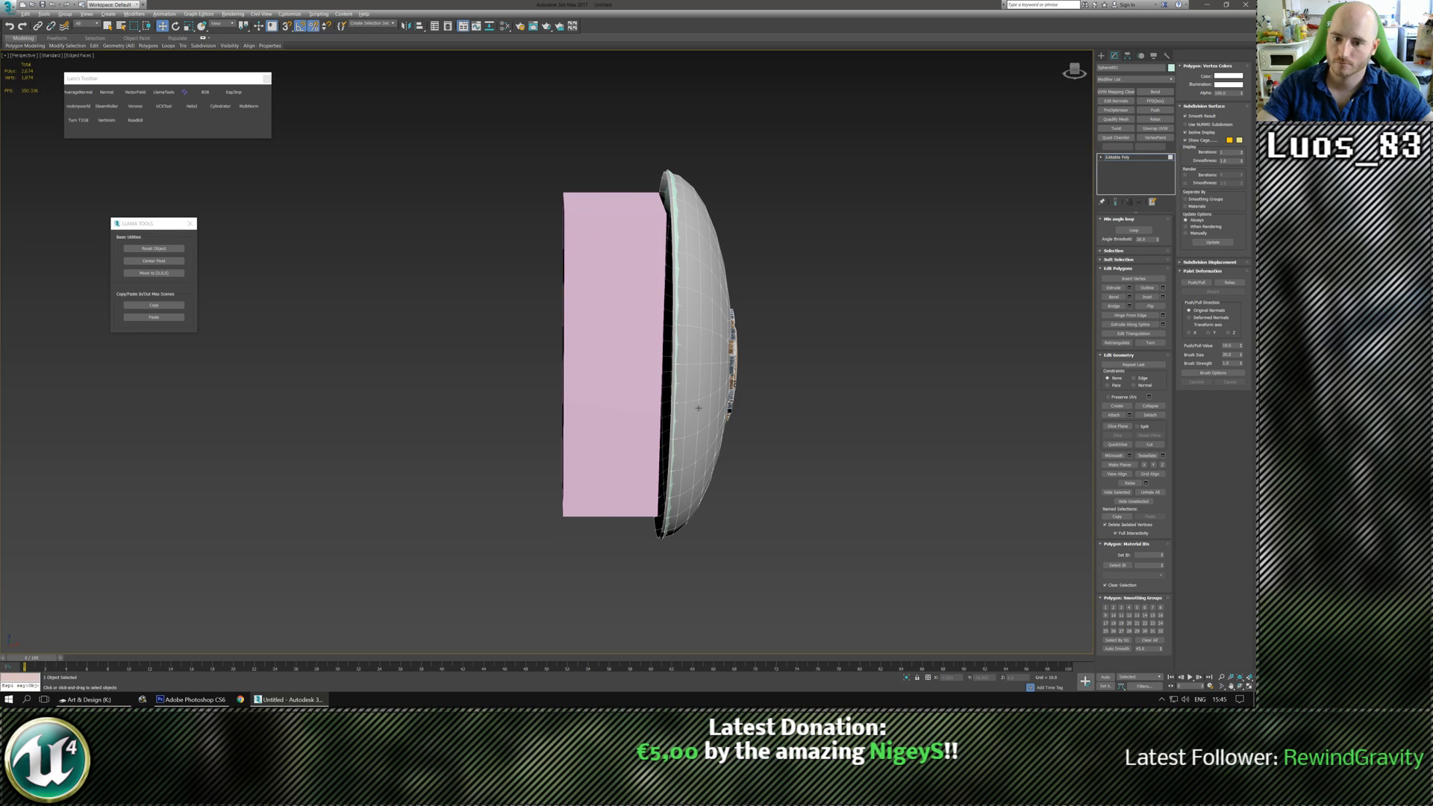
Move the old grey shield body along Y so it stands beside the new green shell.
{"action": "middle_click_drag", "start_coordinate": [698, 408], "coordinate": [665, 421], "text": "alt"}
{"action": "left_click", "coordinate": [1101, 55]}
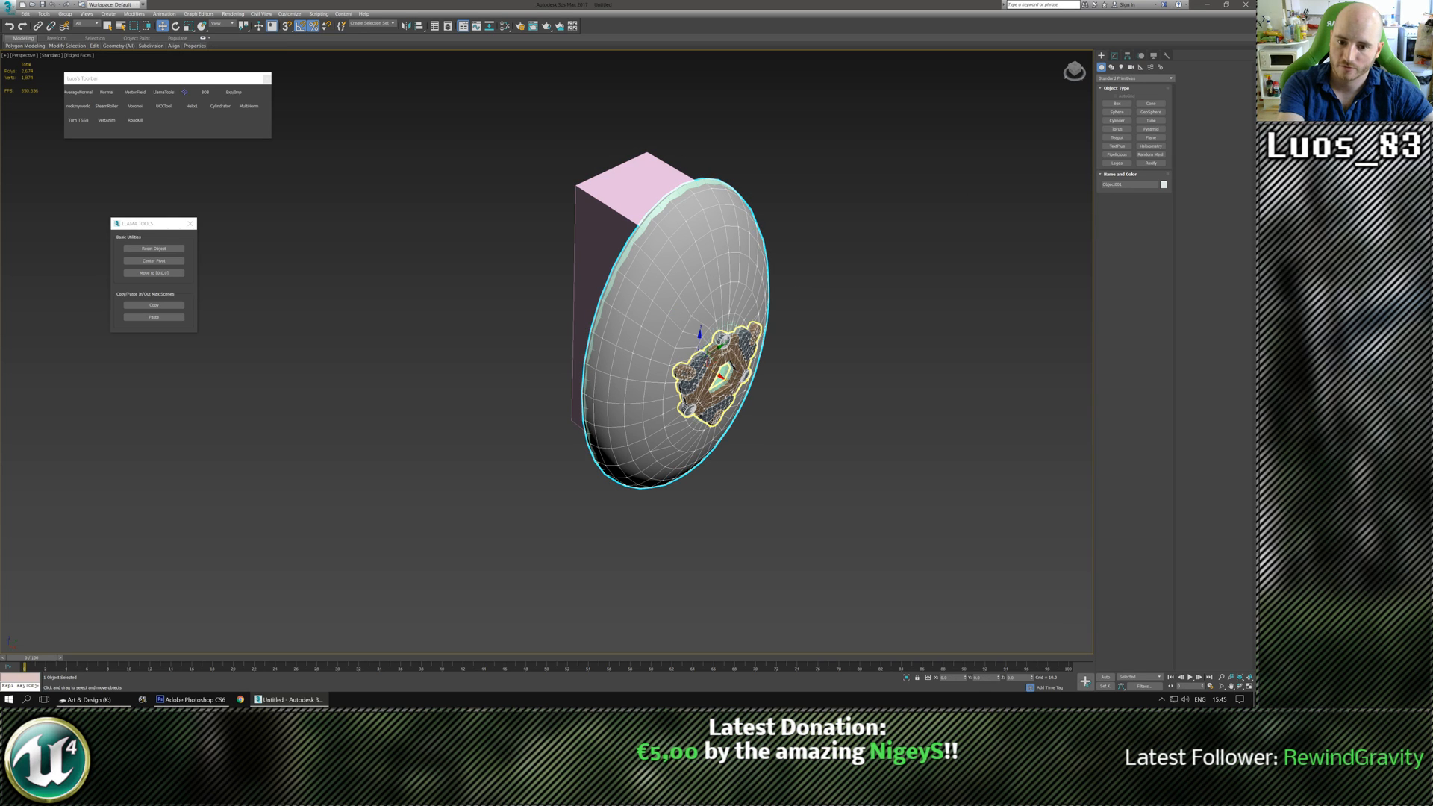
{"action": "left_click_drag", "start_coordinate": [718, 346], "coordinate": [949, 212]}
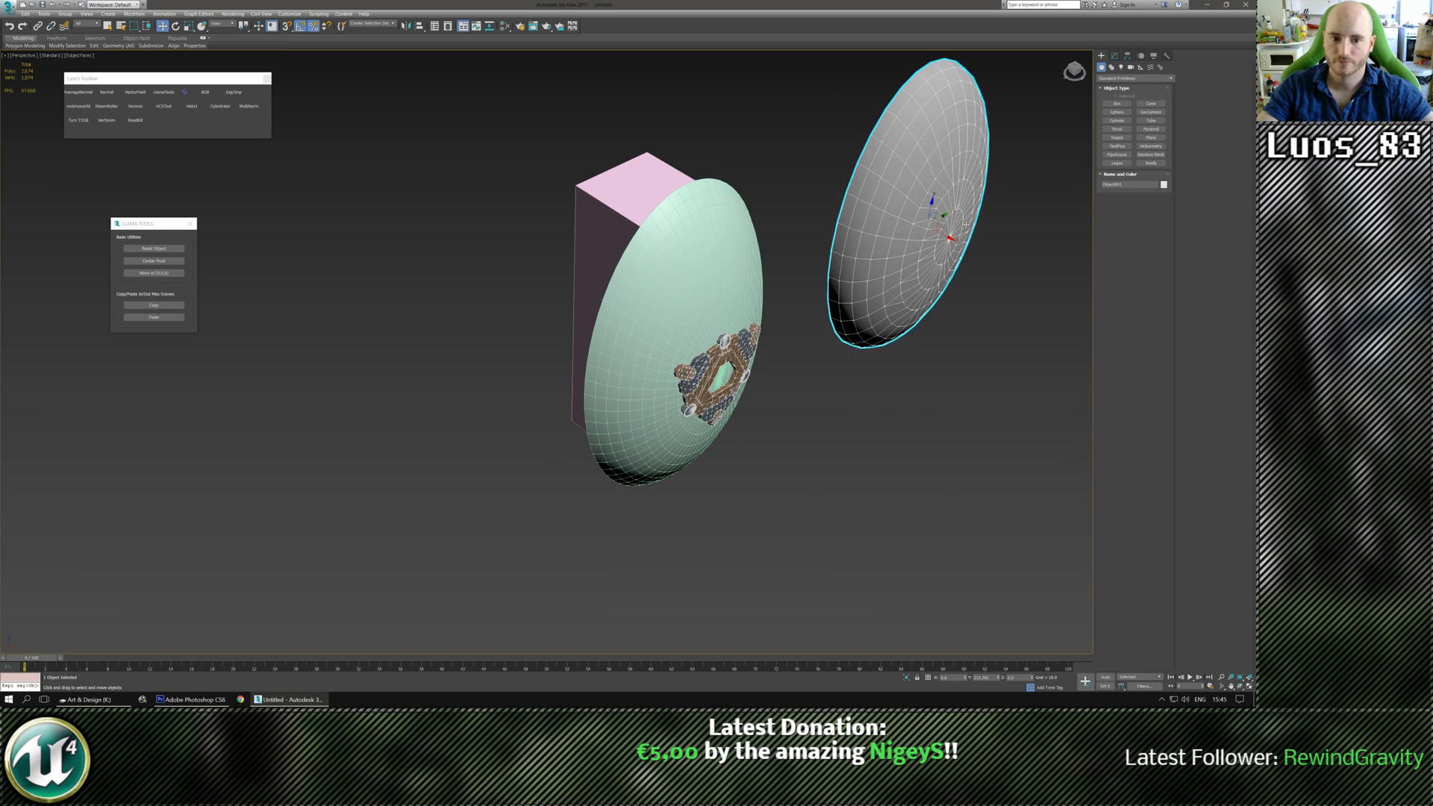
{"action": "middle_click_drag", "start_coordinate": [806, 372], "coordinate": [790, 358], "text": "alt"}
{"action": "middle_click_drag", "start_coordinate": [704, 313], "coordinate": [697, 428]}
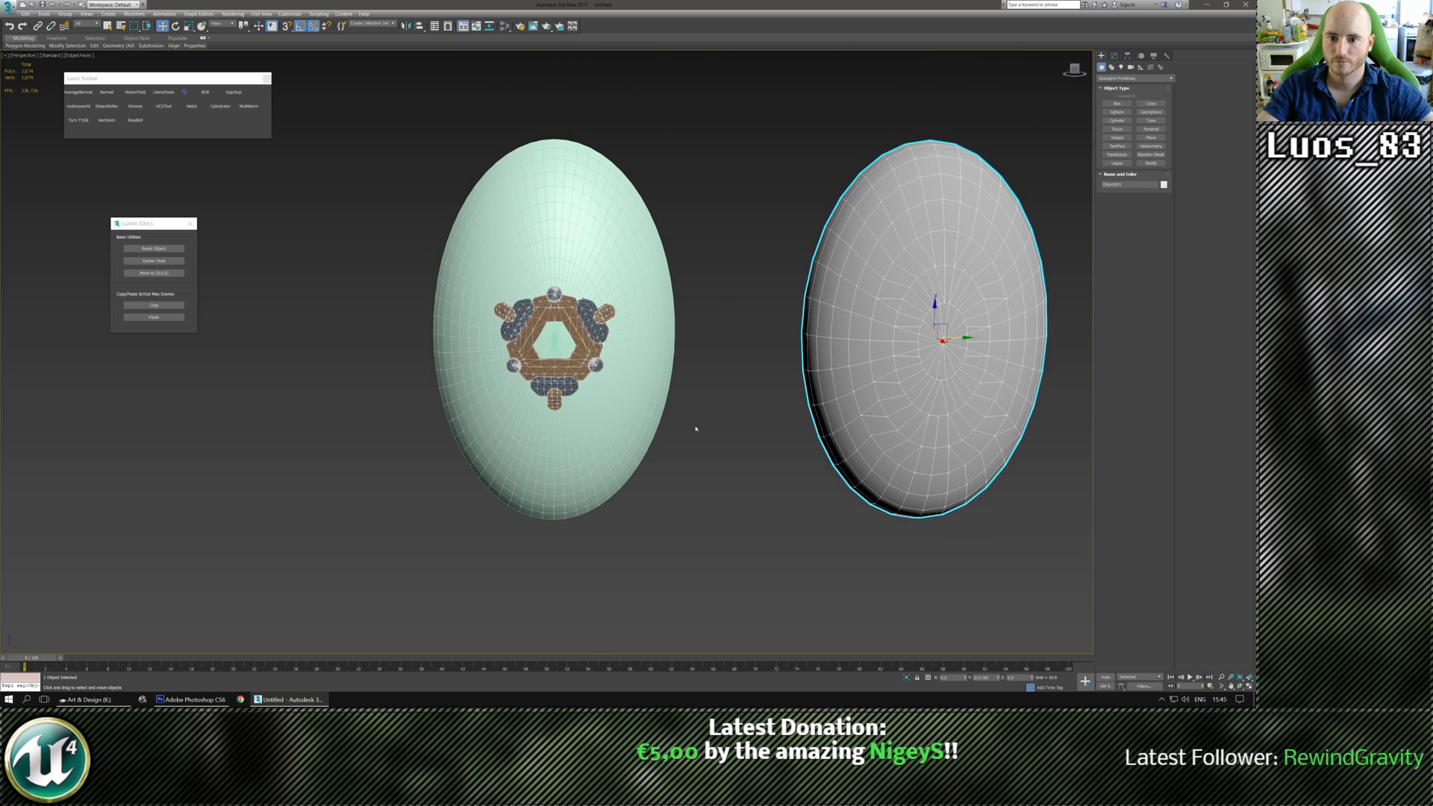
Configure the viewport statistics to show Total + Selection counts.
{"action": "left_click", "coordinate": [584, 263]}
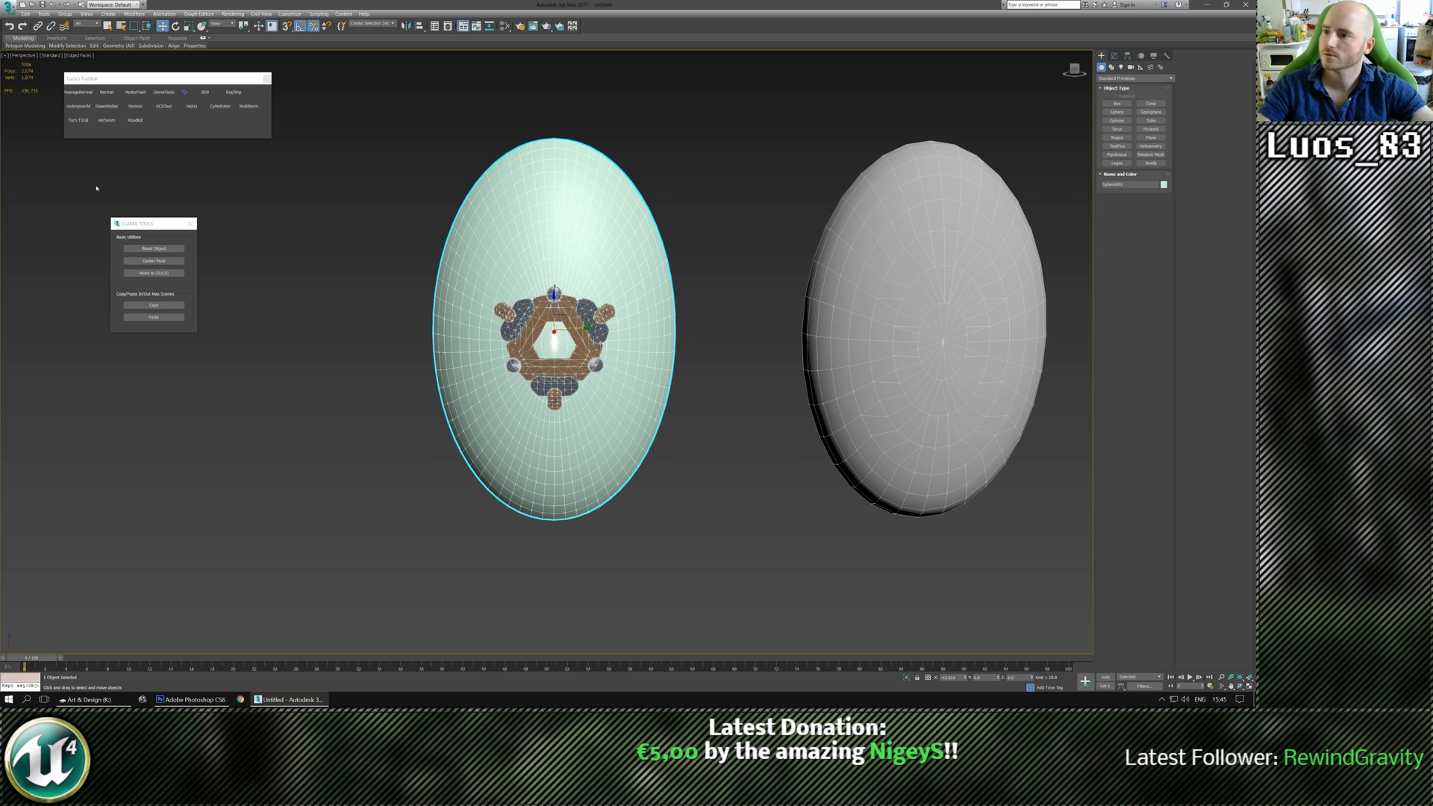
{"action": "left_click", "coordinate": [72, 56]}
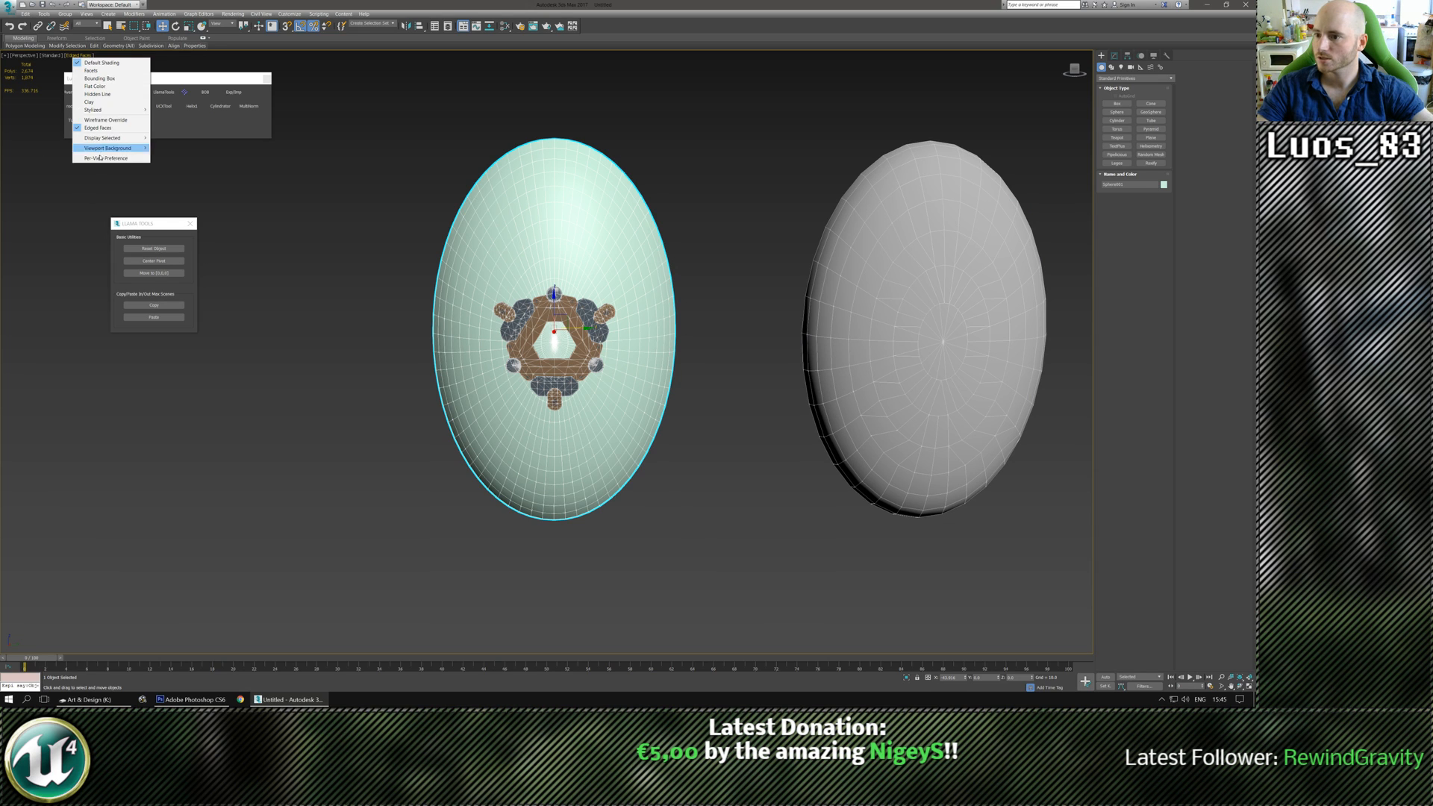
{"action": "left_click", "coordinate": [12, 71]}
{"action": "left_click", "coordinate": [11, 98]}
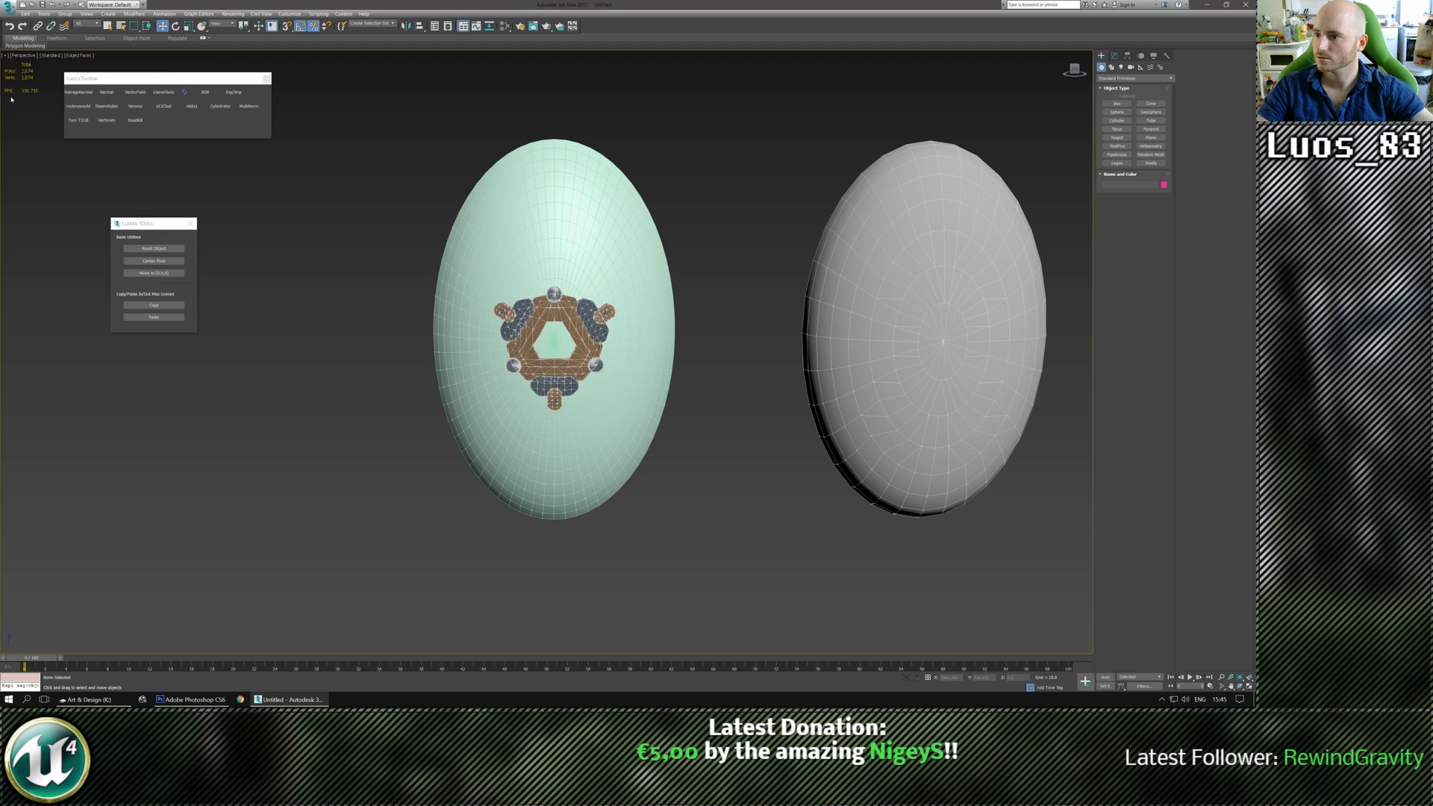
{"action": "left_click", "coordinate": [4, 56]}
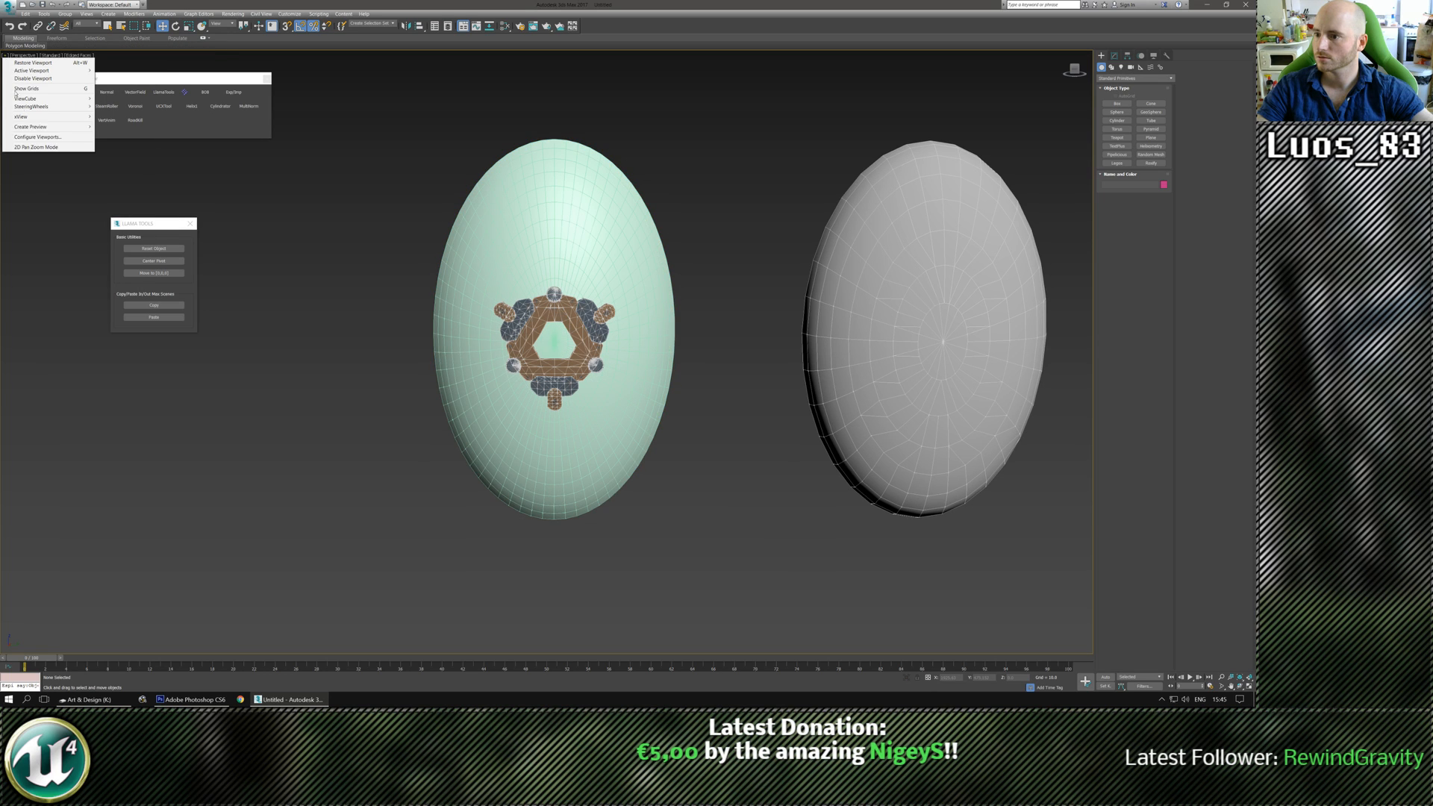
{"action": "left_click", "coordinate": [26, 137]}
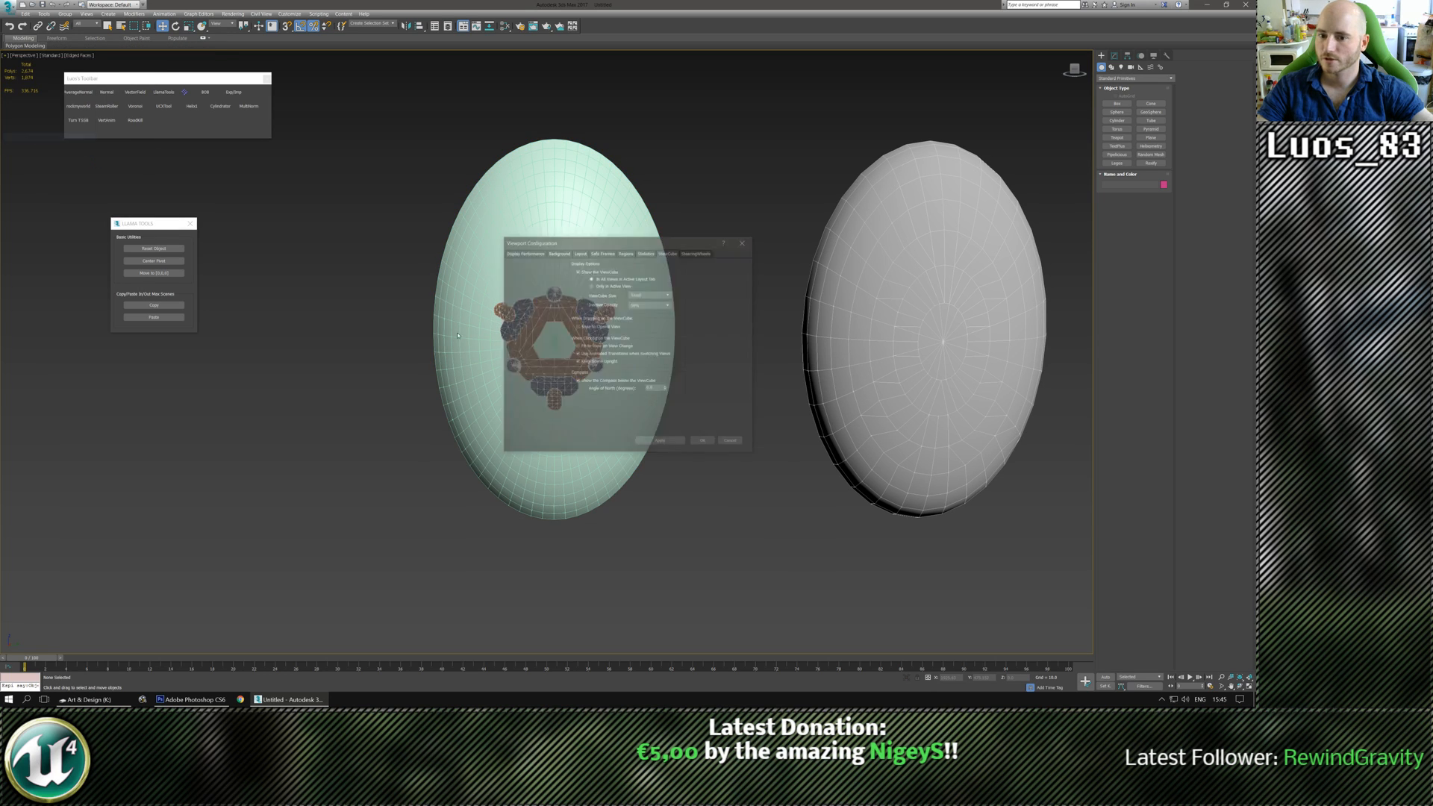
{"action": "left_click", "coordinate": [646, 252]}
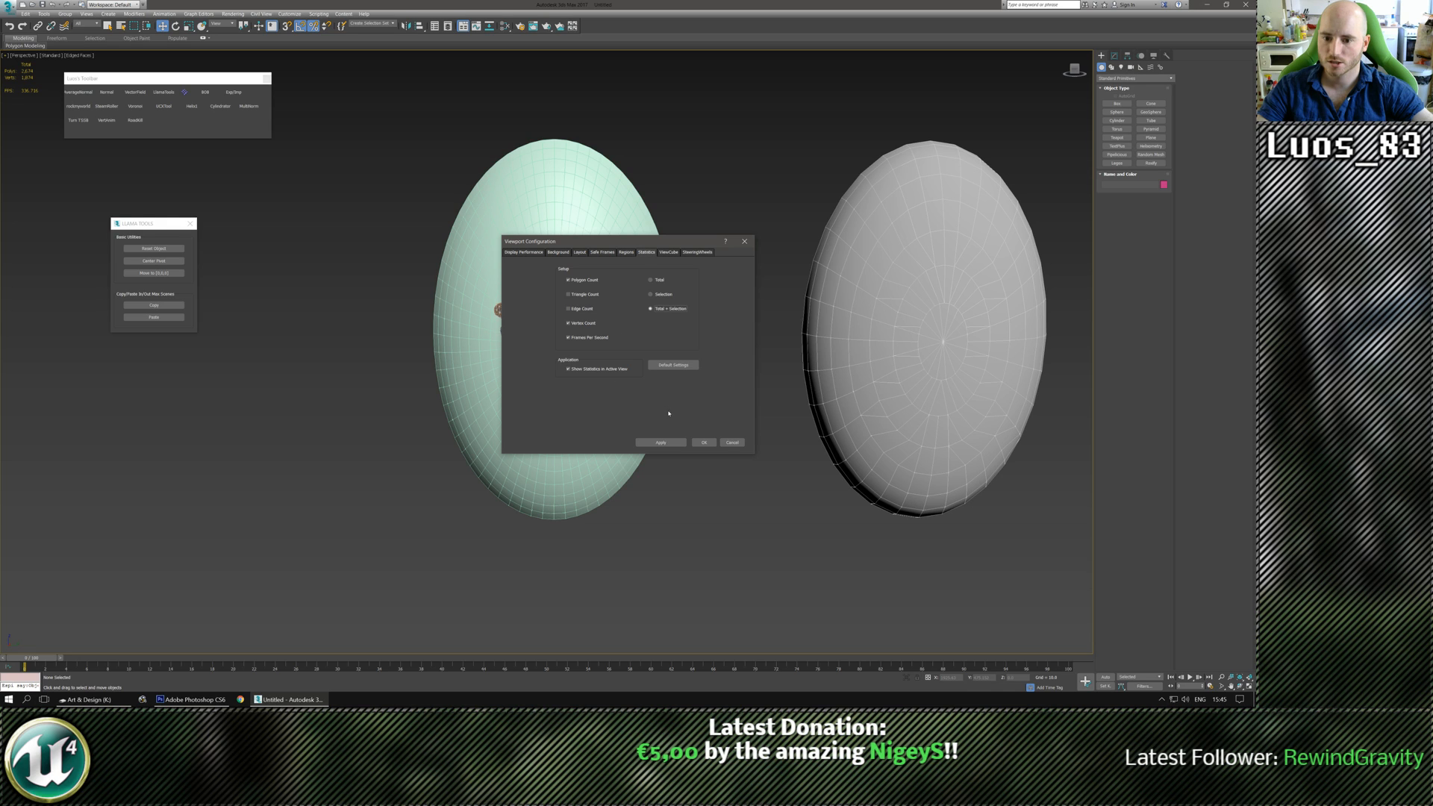
{"action": "left_click", "coordinate": [703, 443]}
Move the floating toolbar clear of the statistics and compare the polygon counts of the green shell and the emblem.
{"action": "middle_click_drag", "start_coordinate": [272, 239], "coordinate": [287, 247]}
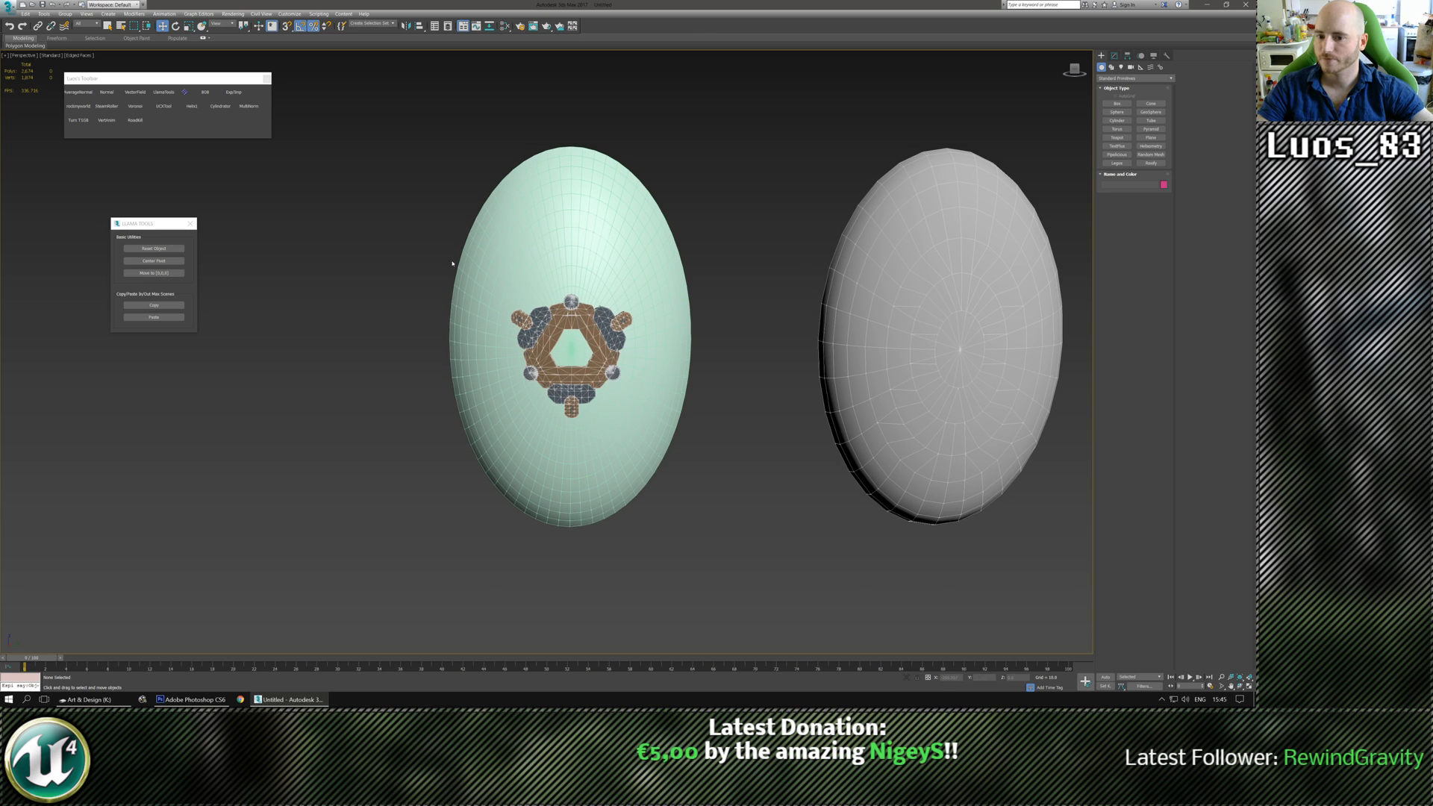
{"action": "left_click", "coordinate": [608, 265]}
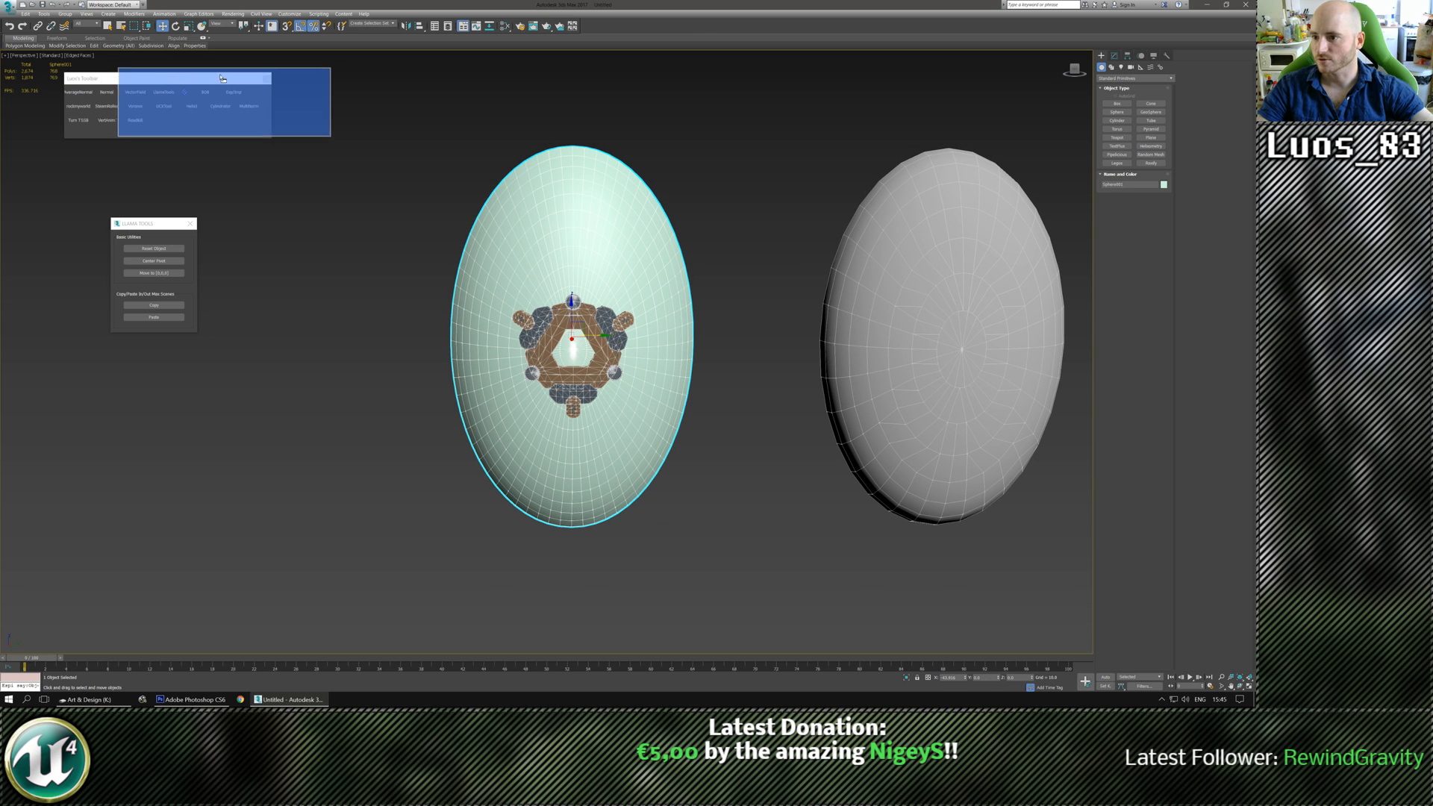
{"action": "middle_click_drag", "start_coordinate": [304, 230], "coordinate": [280, 241]}
{"action": "mouse_move", "coordinate": [400, 266]}
{"action": "middle_mouse_down", "text": "alt"}
{"action": "mouse_move", "coordinate": [421, 282]}
{"action": "mouse_move", "coordinate": [374, 276]}
{"action": "mouse_move", "coordinate": [374, 262]}
{"action": "mouse_move", "coordinate": [414, 280]}
{"action": "mouse_move", "coordinate": [392, 281]}
{"action": "middle_mouse_up", "text": "alt"}
{"action": "left_click", "coordinate": [544, 333]}
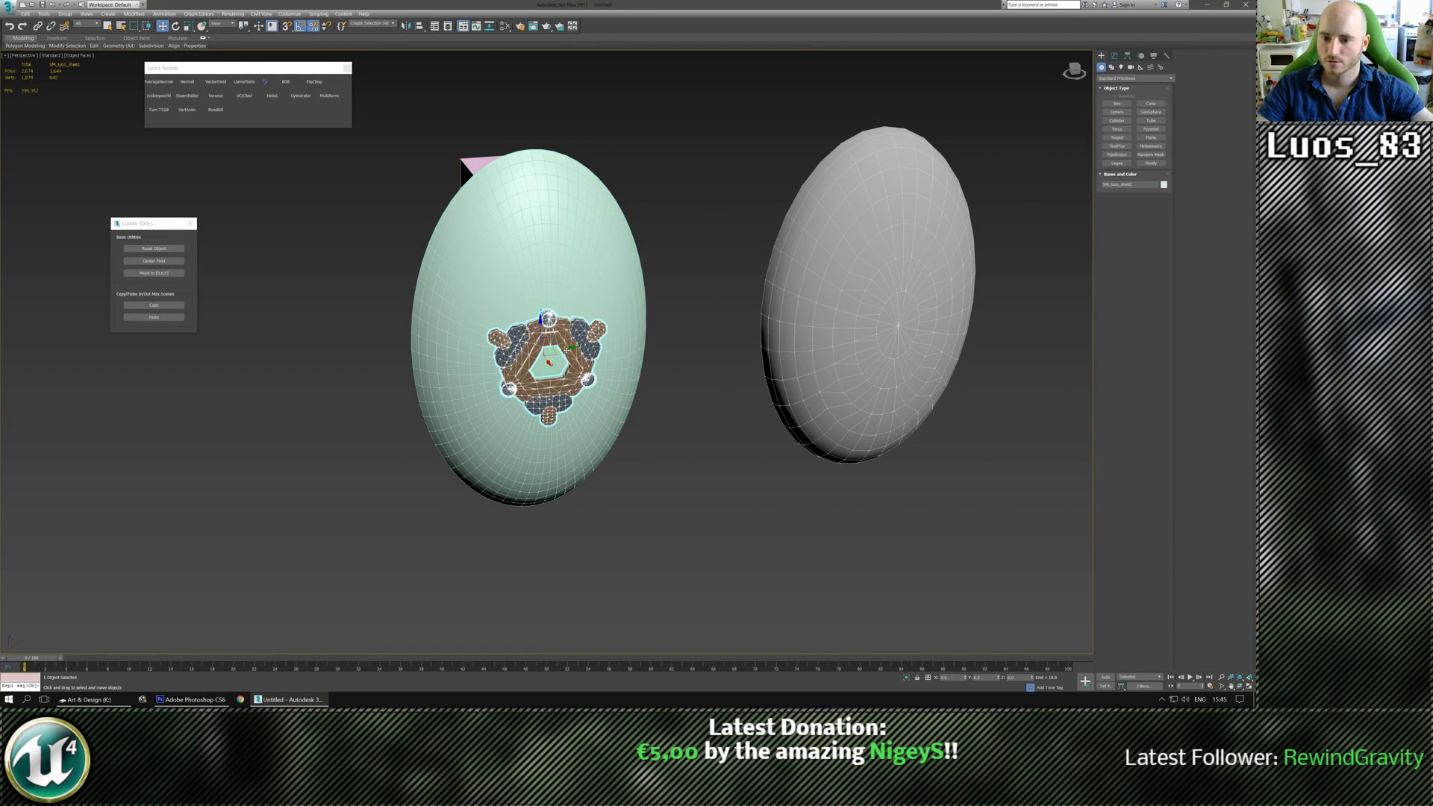
{"action": "left_click", "coordinate": [534, 266]}
{"action": "left_click", "coordinate": [590, 353]}
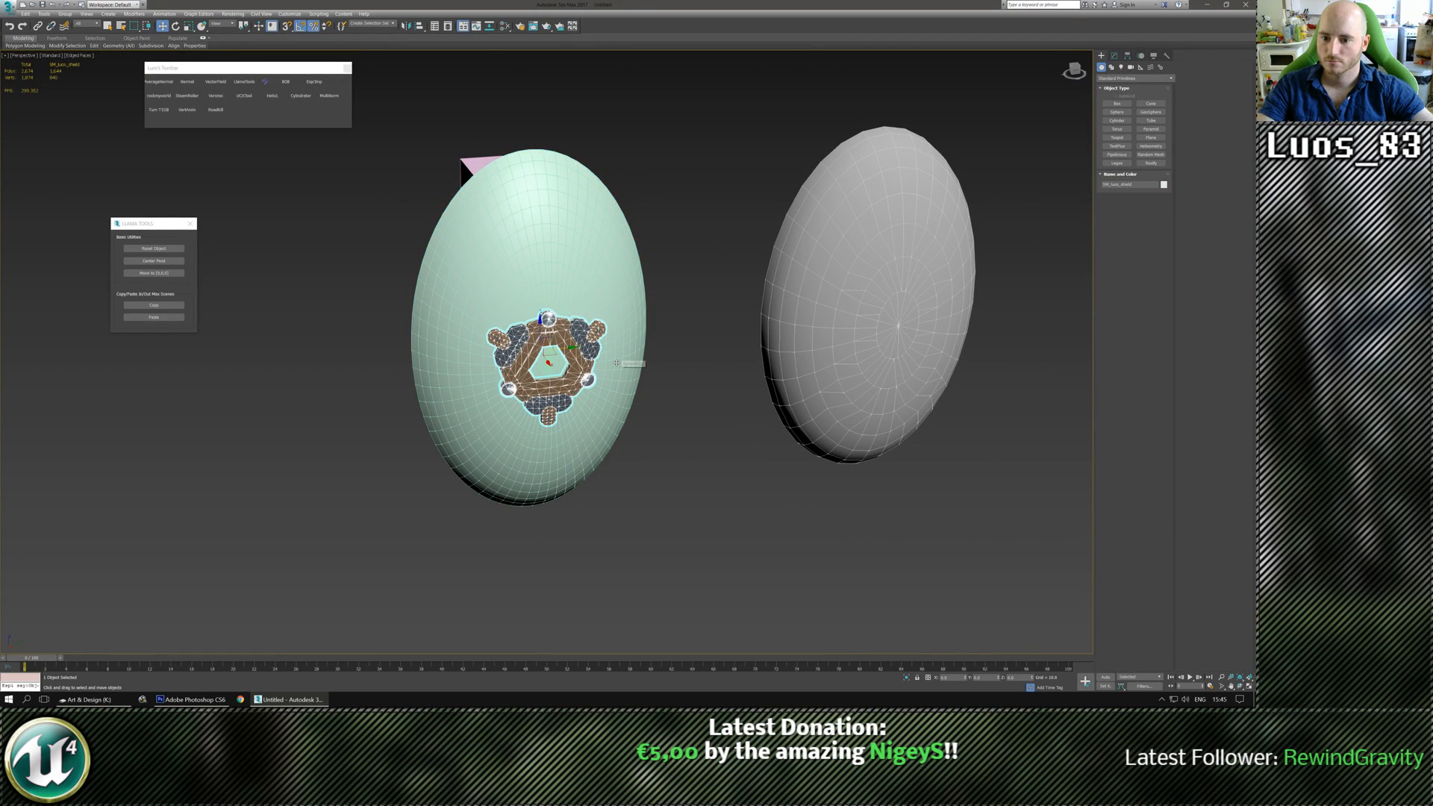
Align the green shell's pivot to the emblem's pivot point on X, Y and Z, affecting only the pivot.
{"action": "left_click", "coordinate": [557, 233]}
{"action": "left_click", "coordinate": [1127, 56]}
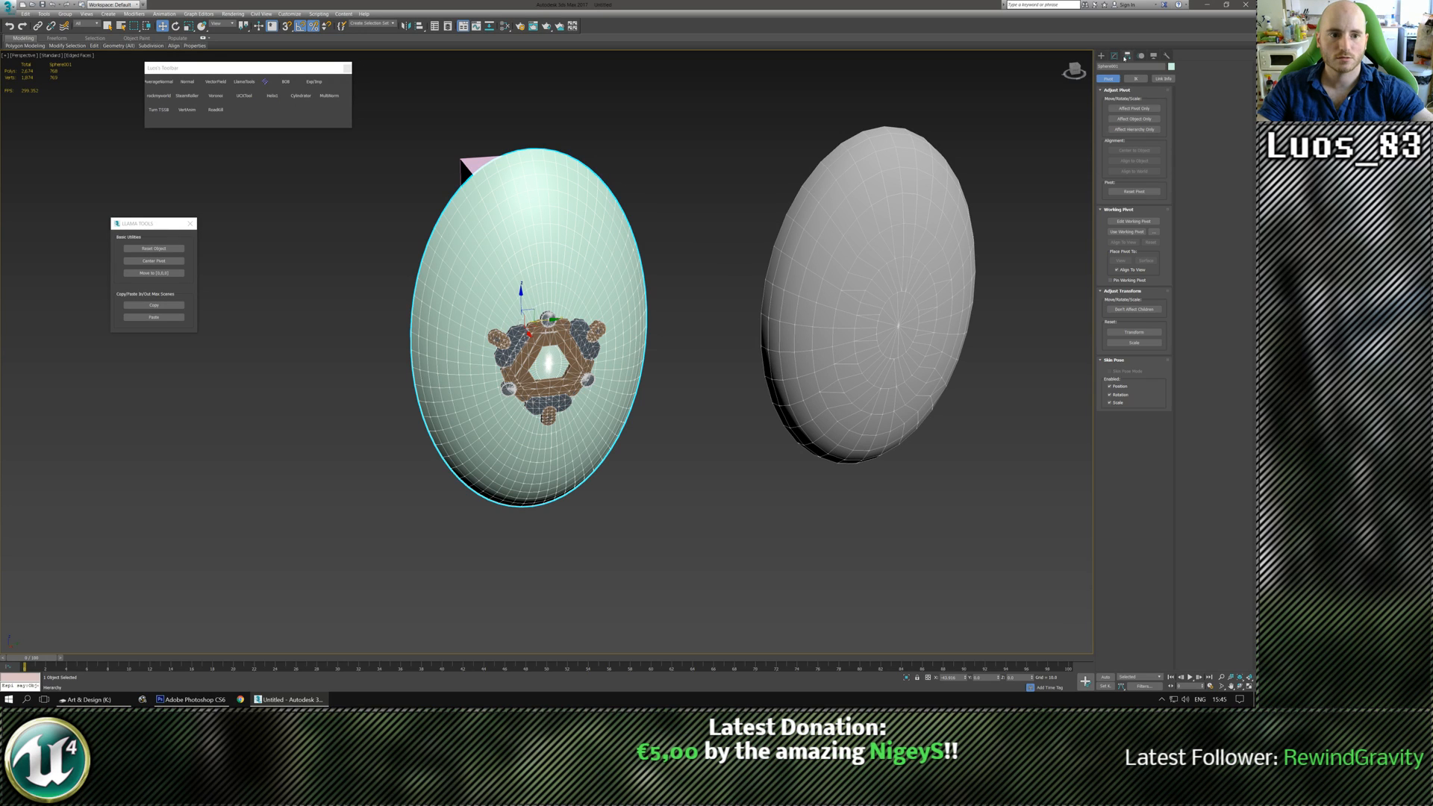
{"action": "left_click", "coordinate": [1136, 109]}
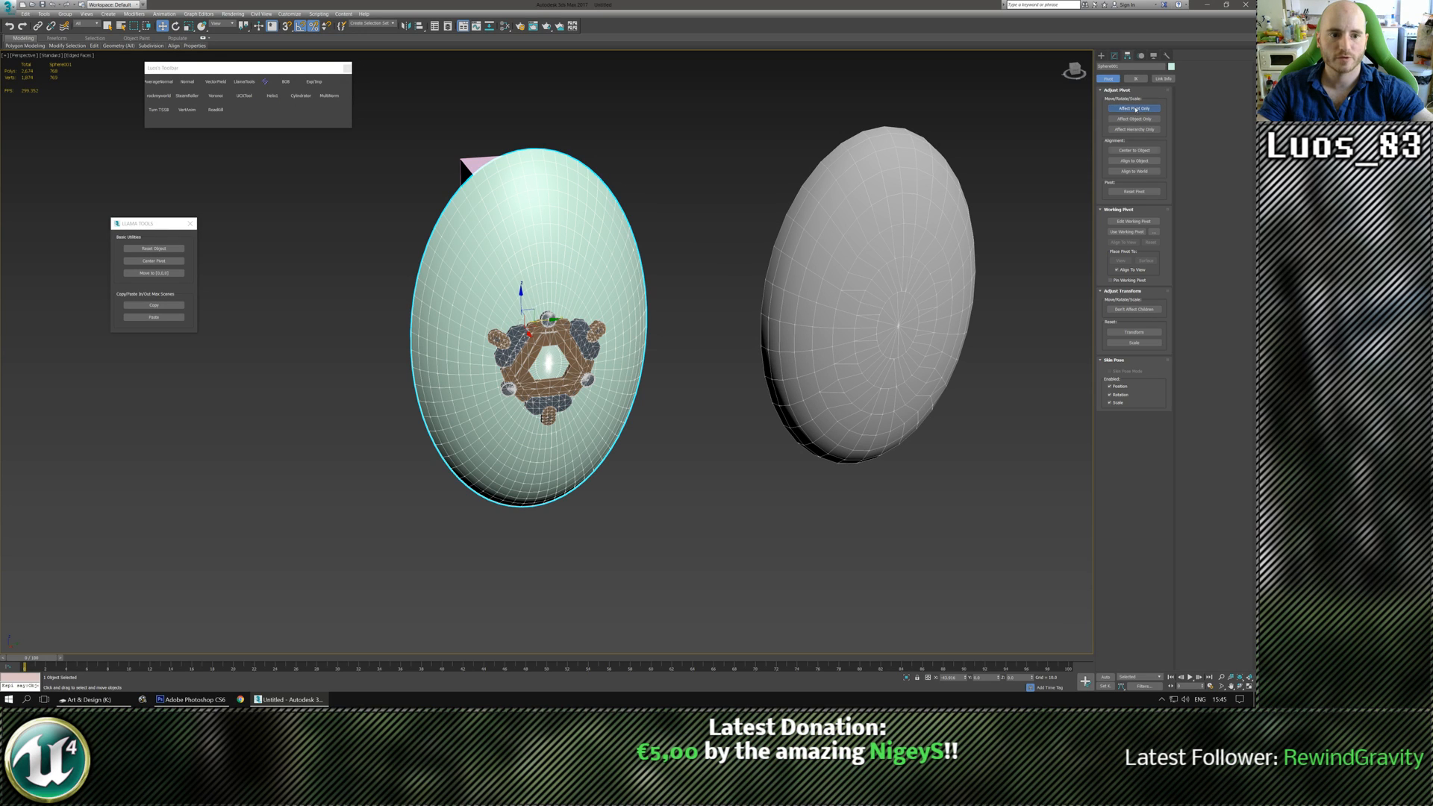
{"action": "left_click", "coordinate": [420, 25]}
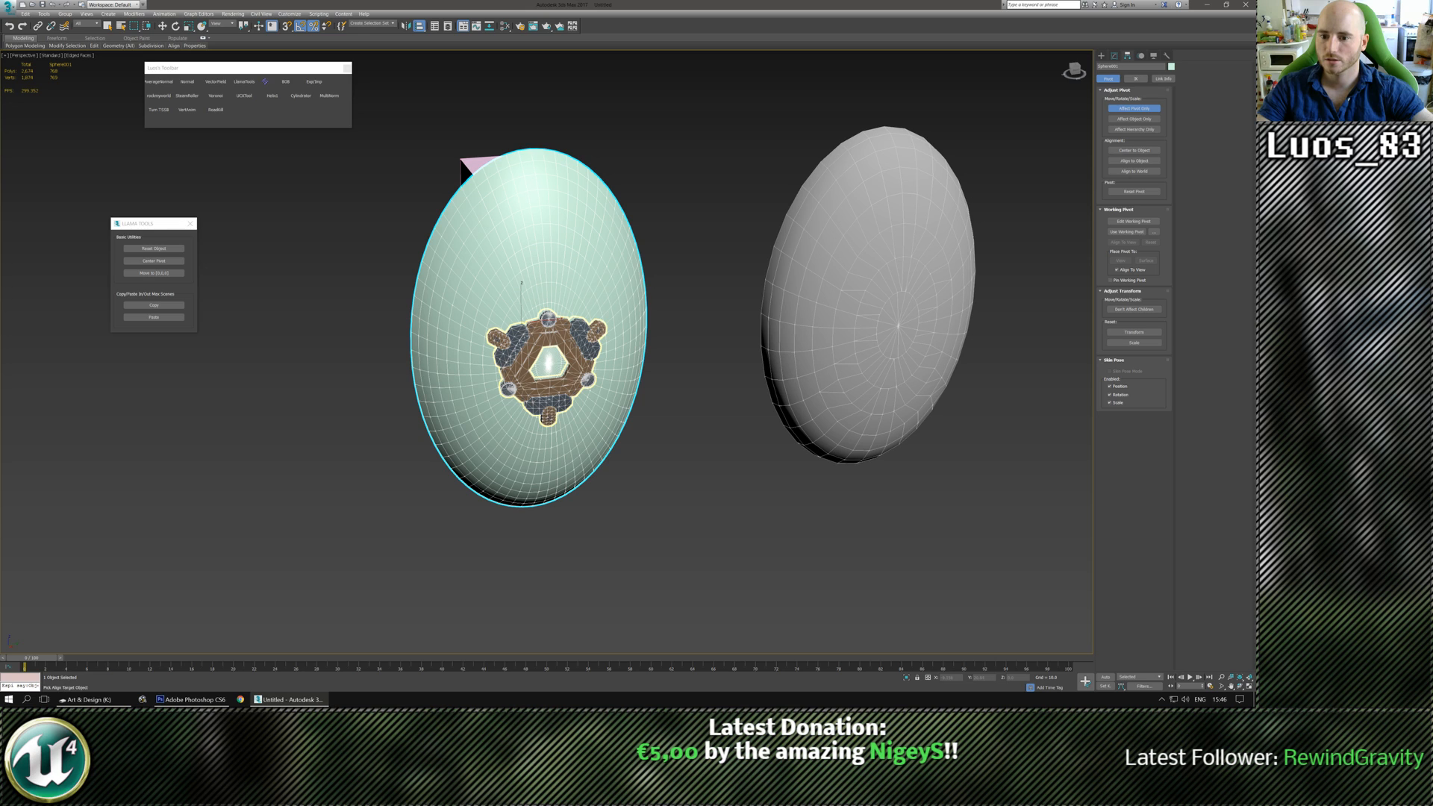
{"action": "left_click", "coordinate": [572, 343]}
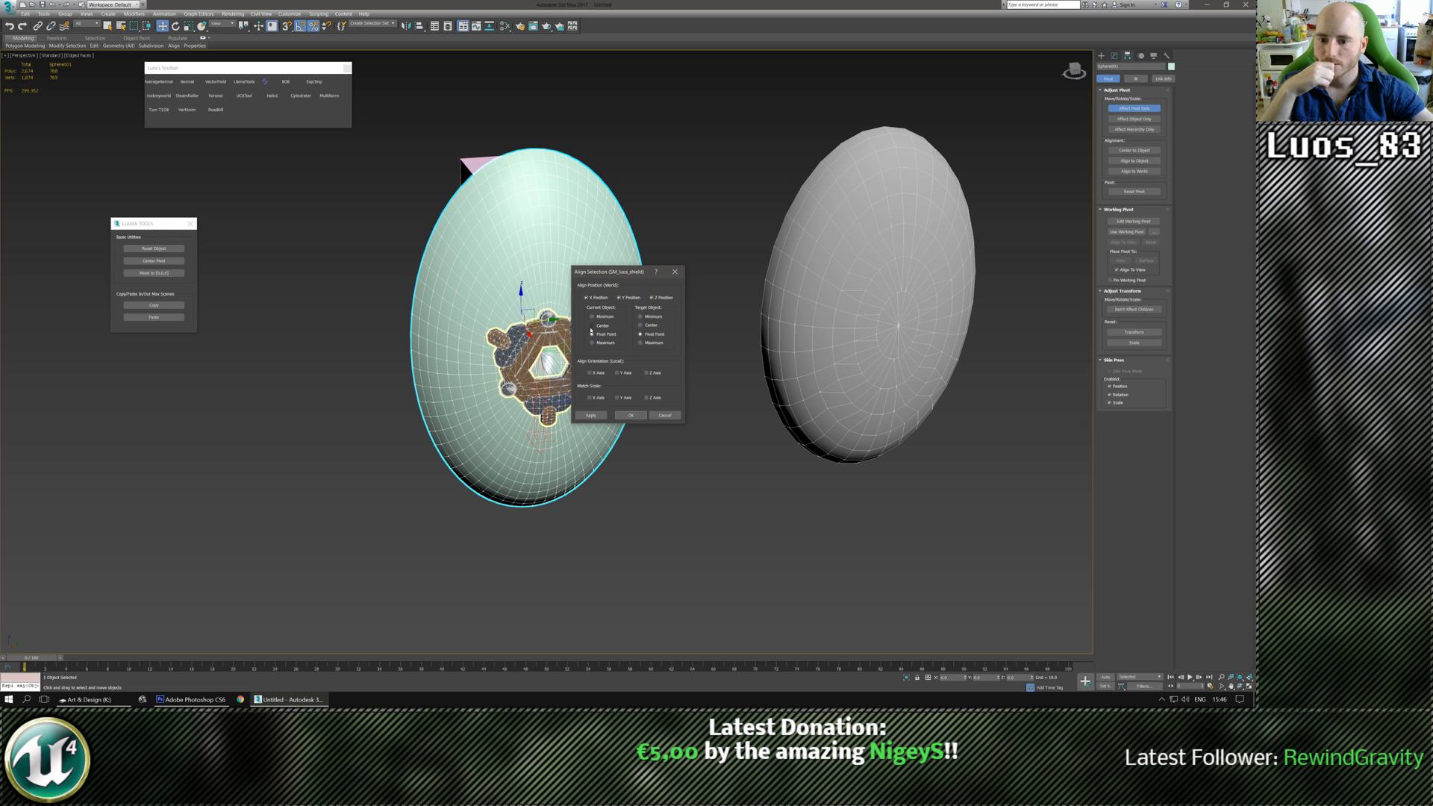
{"action": "left_click", "coordinate": [592, 334]}
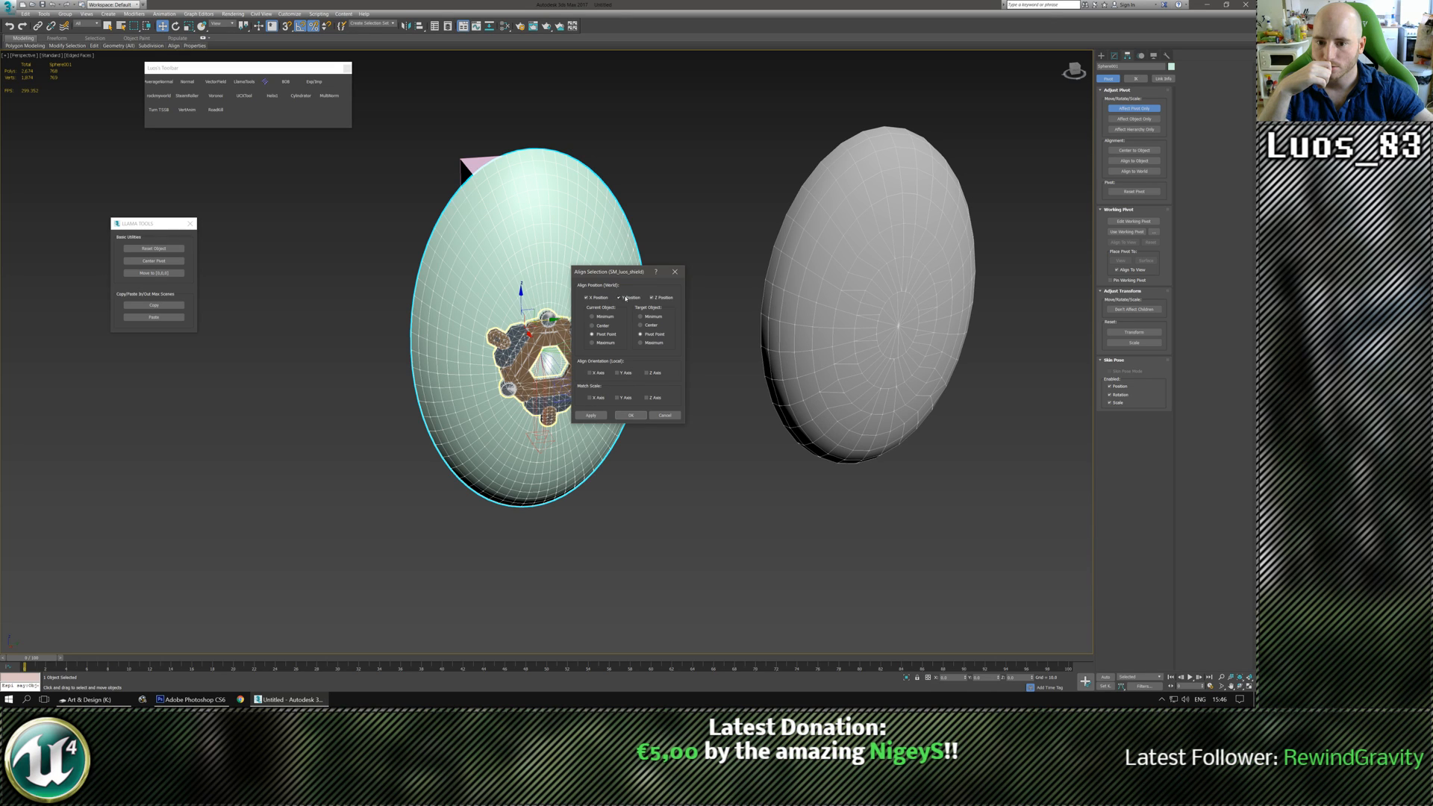
{"action": "left_click", "coordinate": [592, 325]}
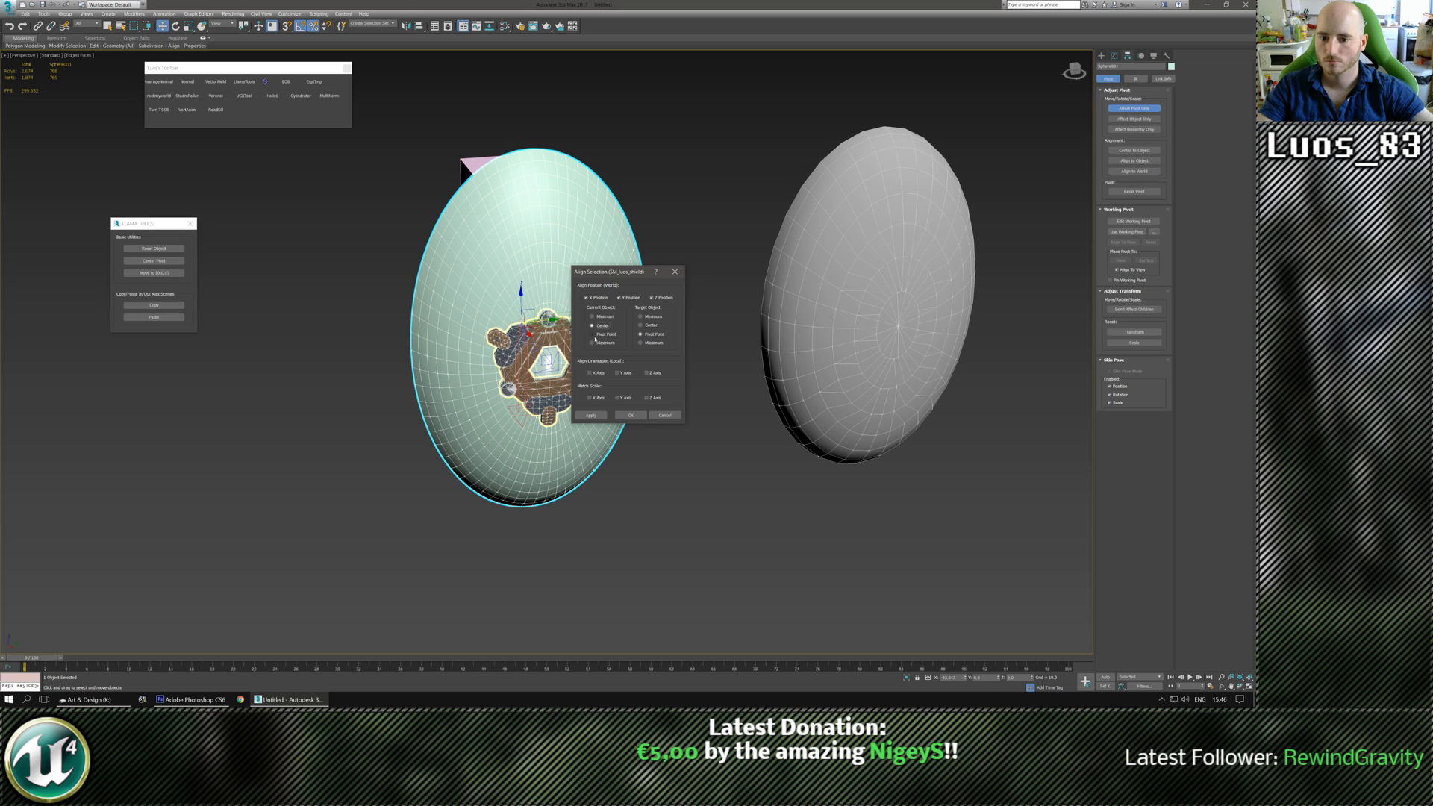
{"action": "left_click", "coordinate": [593, 335]}
{"action": "left_click", "coordinate": [641, 327]}
{"action": "left_click", "coordinate": [641, 335]}
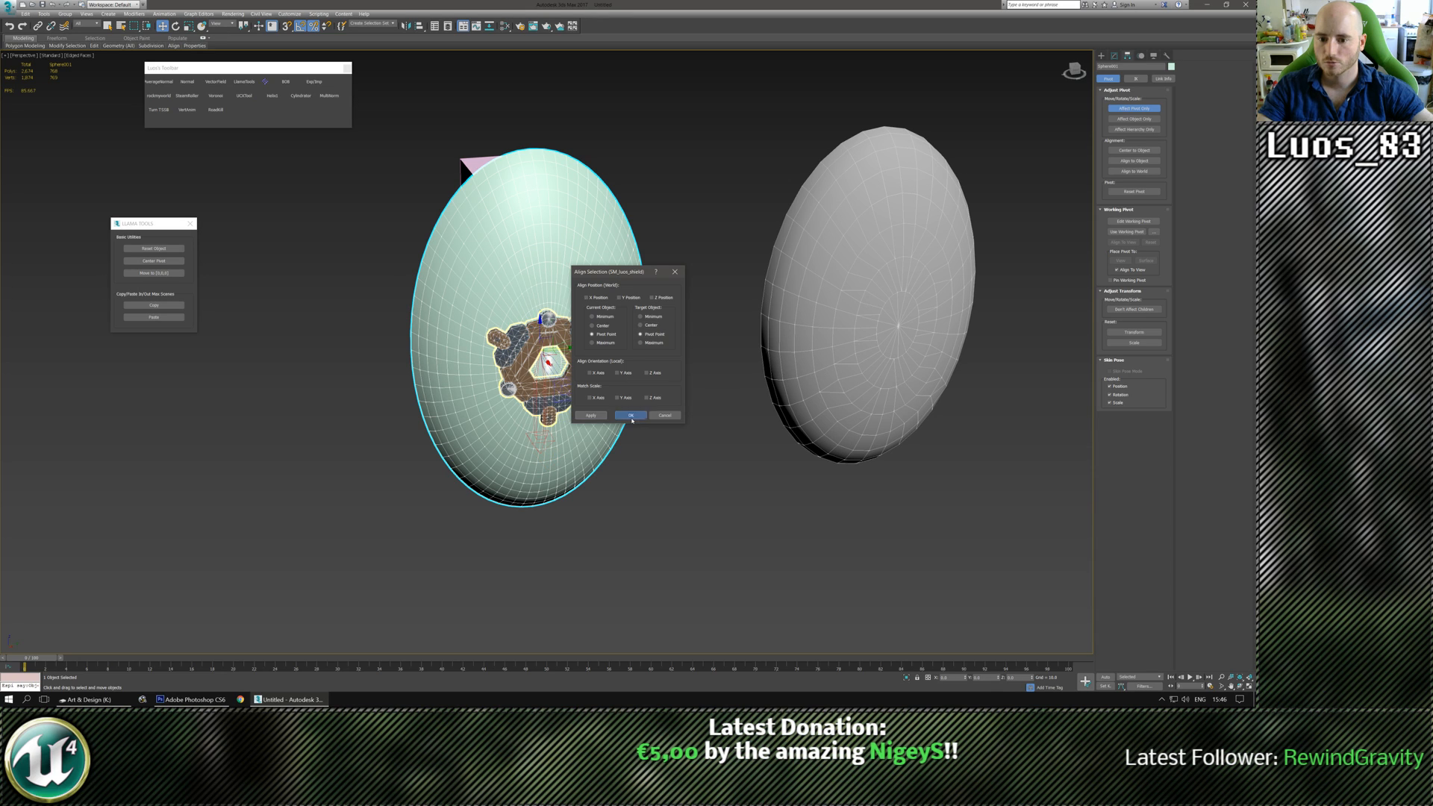
{"action": "left_click", "coordinate": [631, 415]}
{"action": "middle_click_drag", "start_coordinate": [582, 446], "coordinate": [628, 434], "text": "alt"}
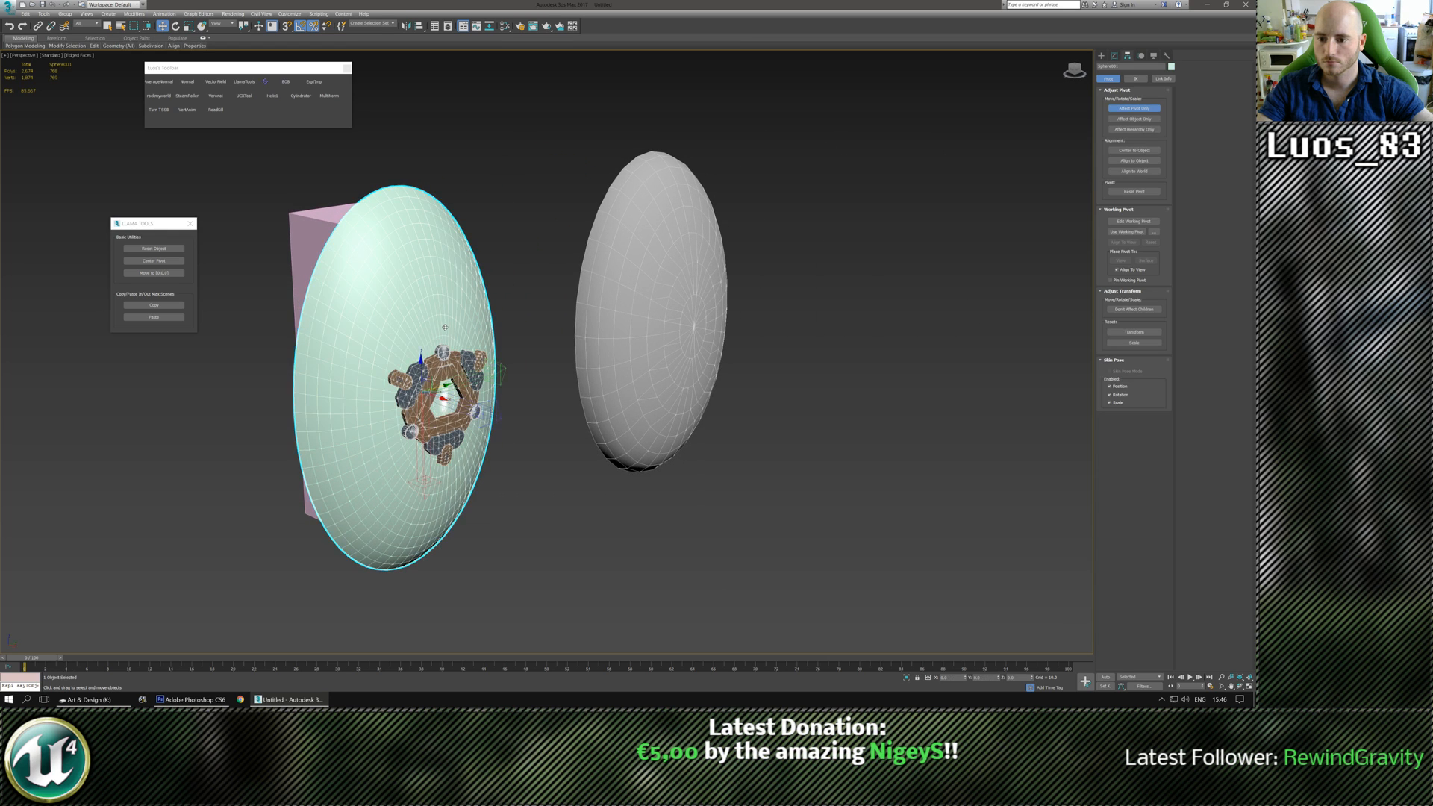
{"action": "middle_click_drag", "start_coordinate": [442, 429], "coordinate": [511, 397]}
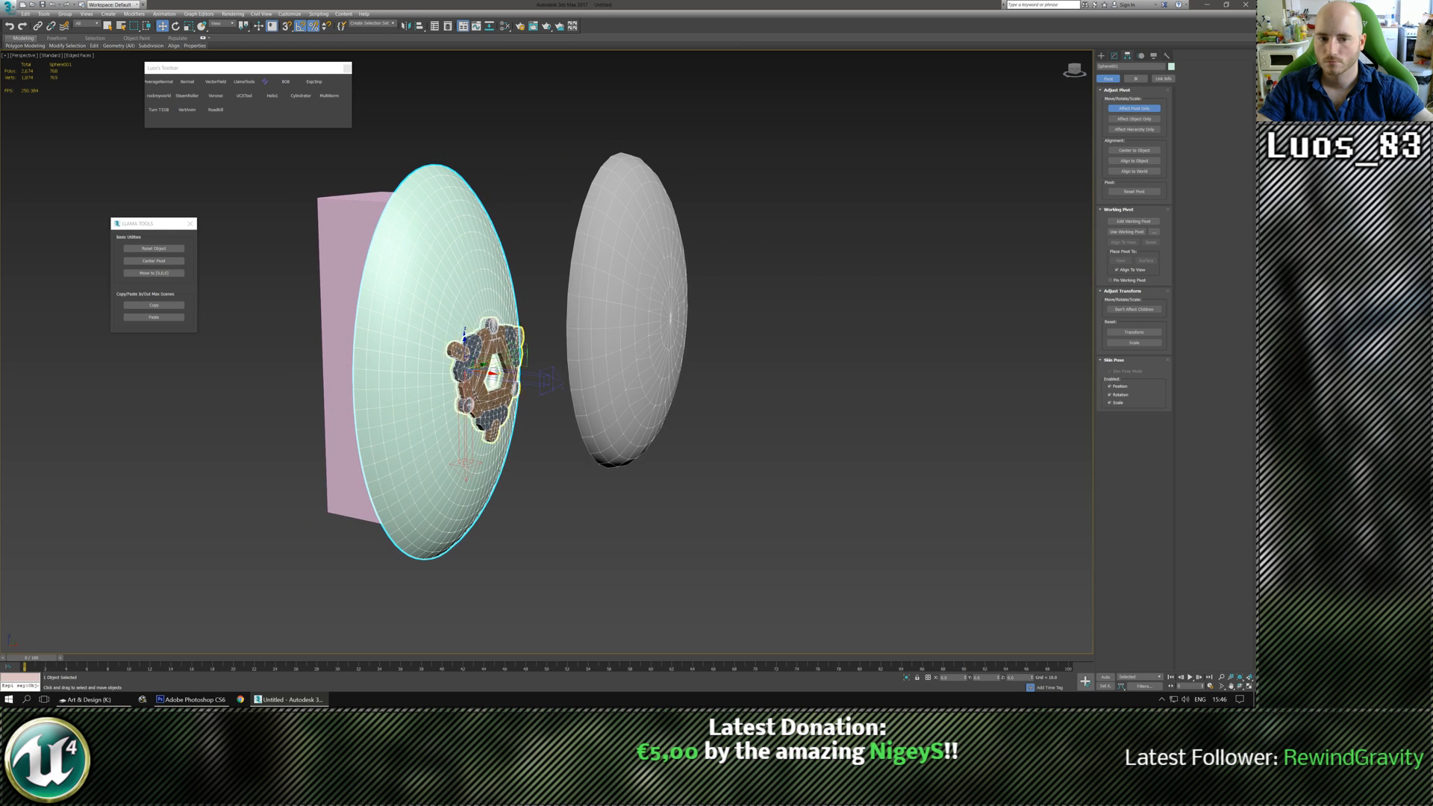
{"action": "left_click", "coordinate": [1101, 56]}
Examine how the emblem sits on the green shell from the side and from the front.
{"action": "middle_click_drag", "start_coordinate": [733, 403], "coordinate": [768, 397]}
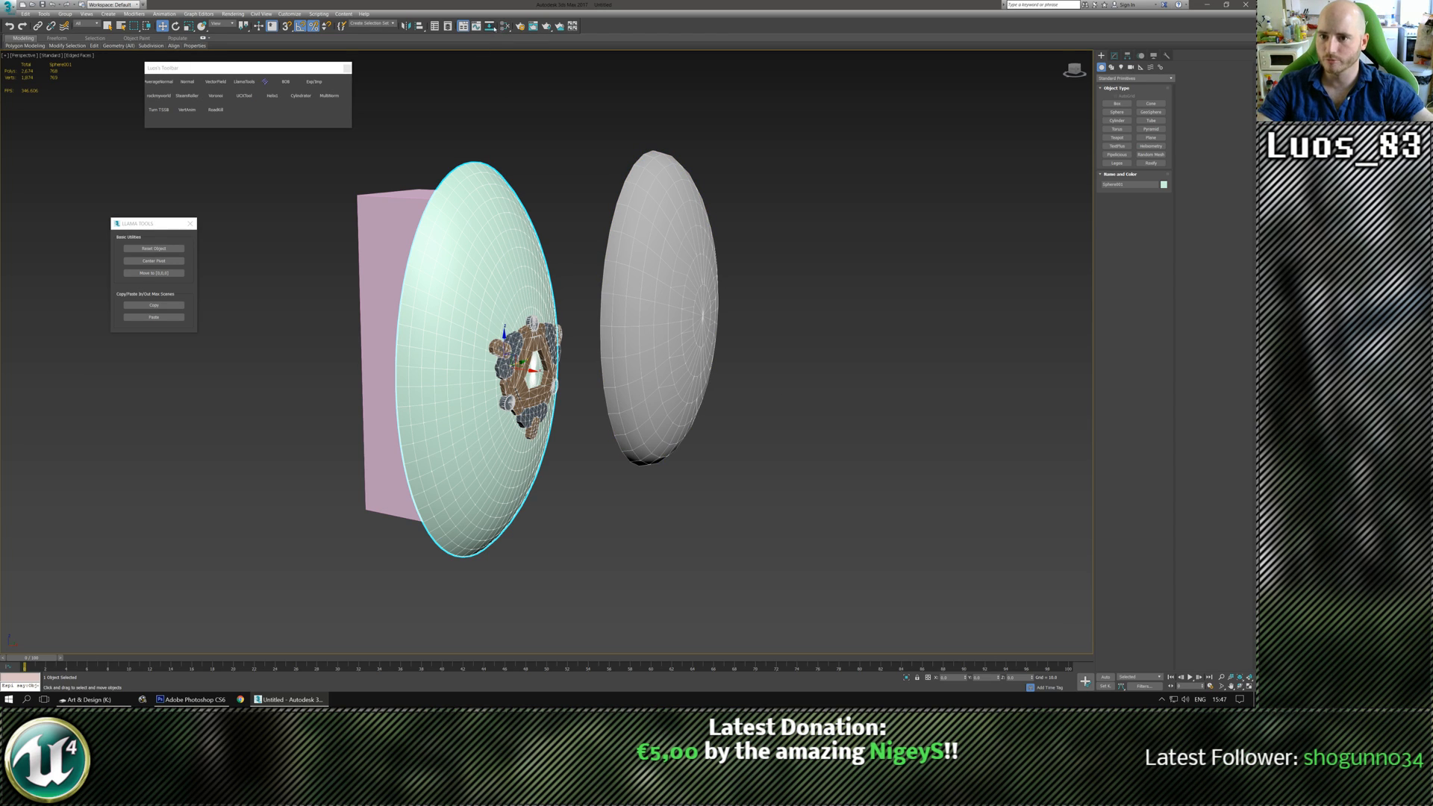
{"action": "scroll", "coordinate": [1055, 464], "scroll_direction": "up", "scroll_amount": 4}
{"action": "scroll", "coordinate": [675, 483], "scroll_direction": "down", "scroll_amount": 5}
{"action": "middle_click_drag", "start_coordinate": [675, 483], "coordinate": [446, 433], "text": "alt"}
{"action": "middle_click_drag", "start_coordinate": [446, 433], "coordinate": [510, 368]}
{"action": "scroll", "coordinate": [455, 430], "scroll_direction": "up", "scroll_amount": 3}
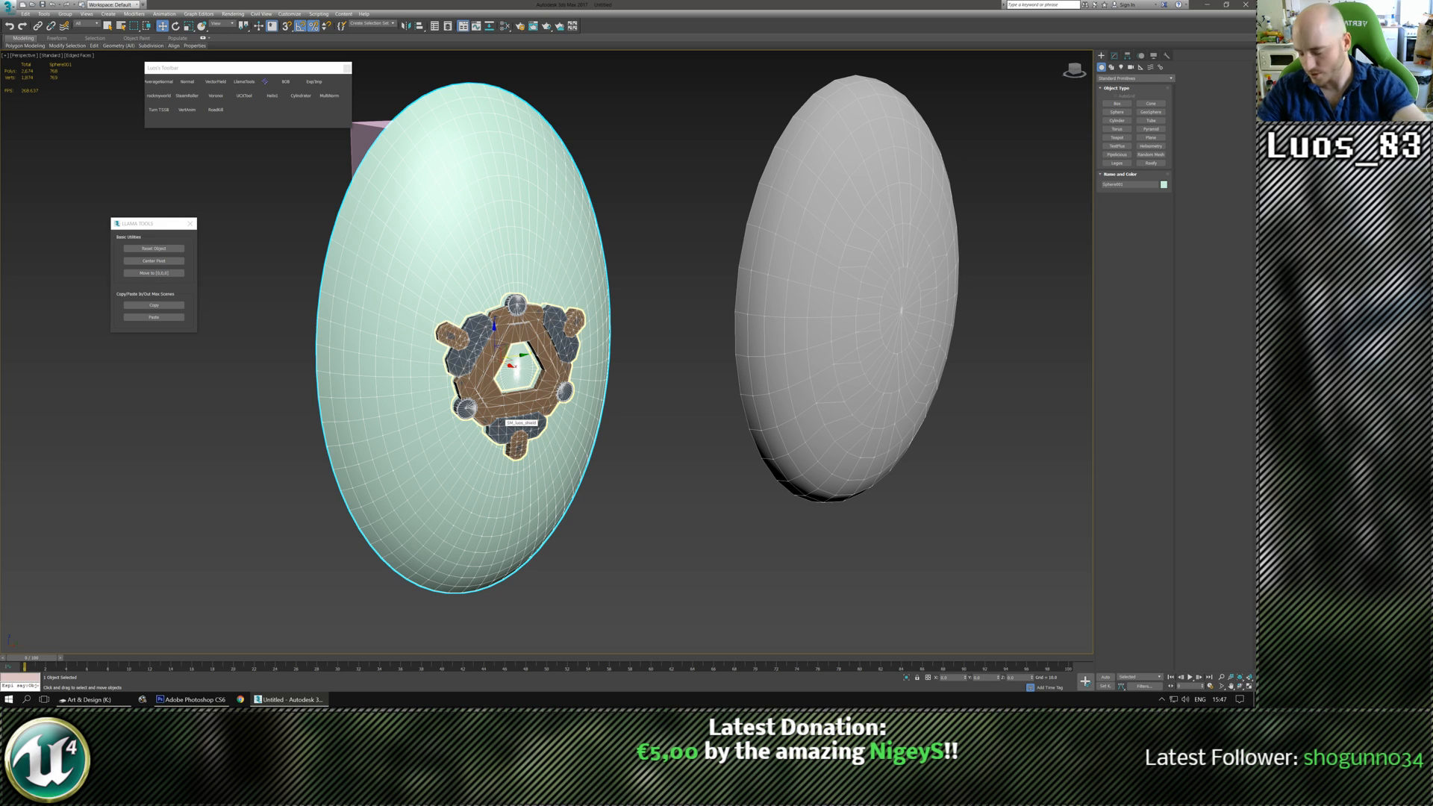
{"action": "middle_click_drag", "start_coordinate": [574, 399], "coordinate": [502, 413], "text": "alt"}
{"action": "scroll", "coordinate": [502, 413], "scroll_direction": "up", "scroll_amount": 1}
{"action": "scroll", "coordinate": [502, 413], "scroll_direction": "down", "scroll_amount": 3}
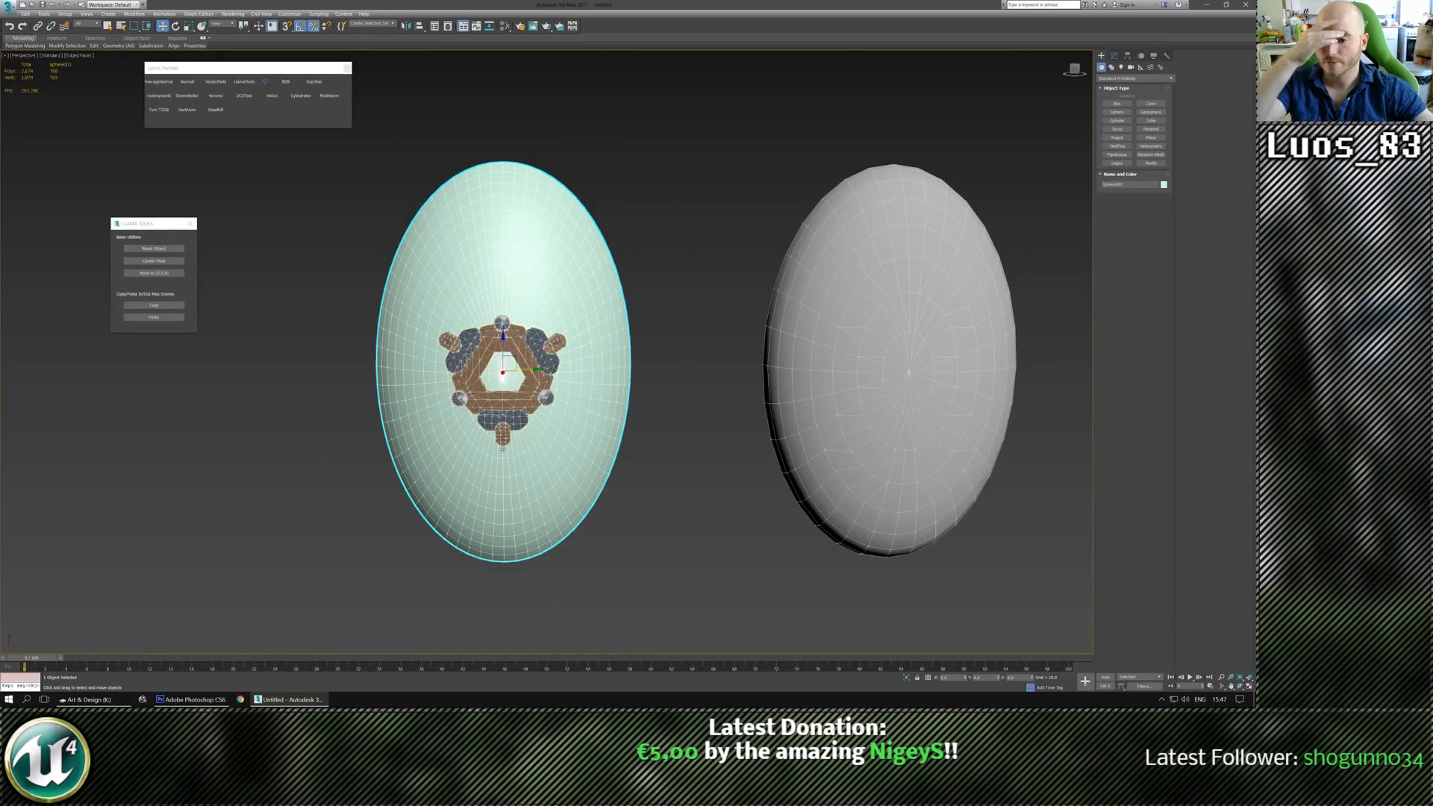
Save the scene as ProtoShield in the recently used project content folder.
{"action": "key", "text": "ctrl+s"}
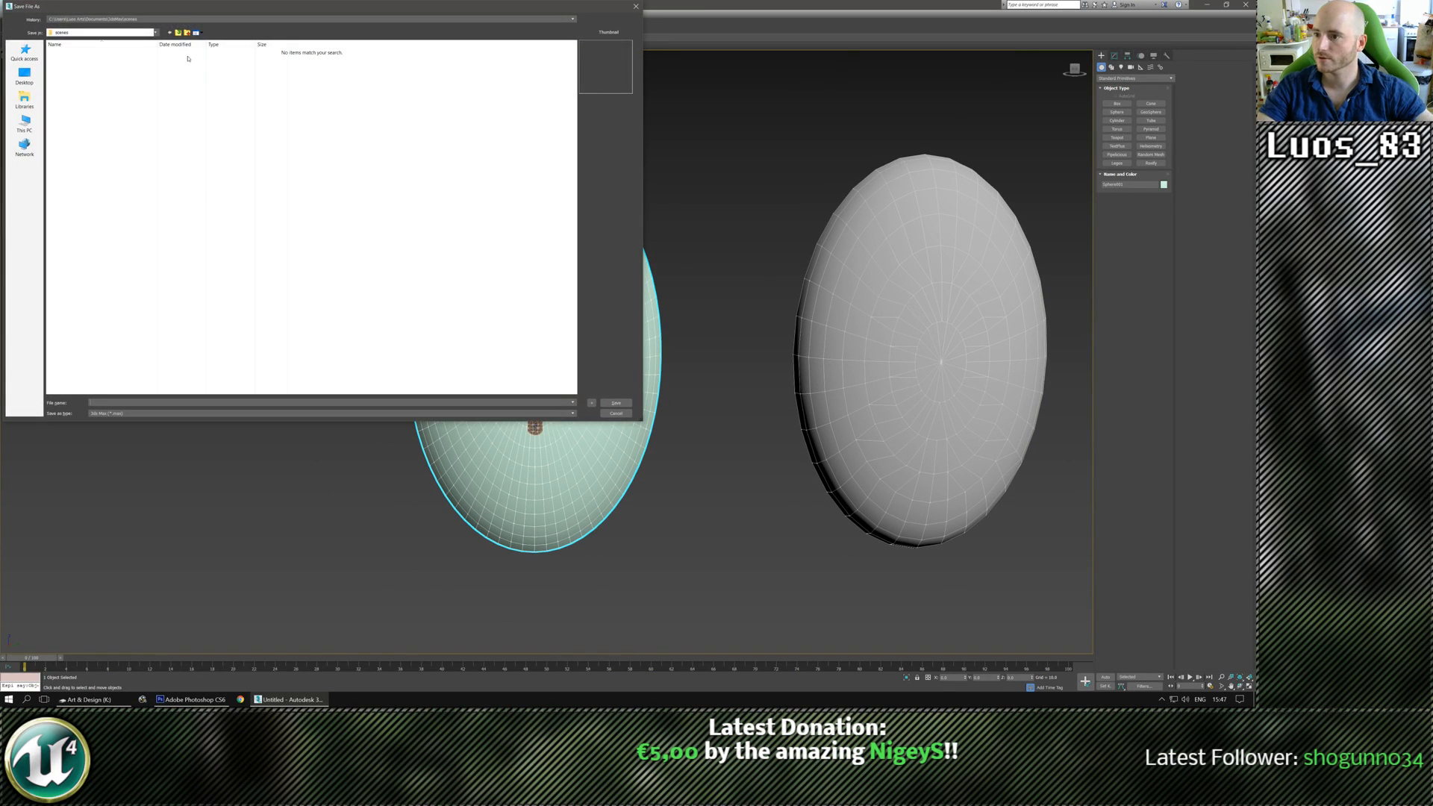
{"action": "left_click", "coordinate": [178, 19]}
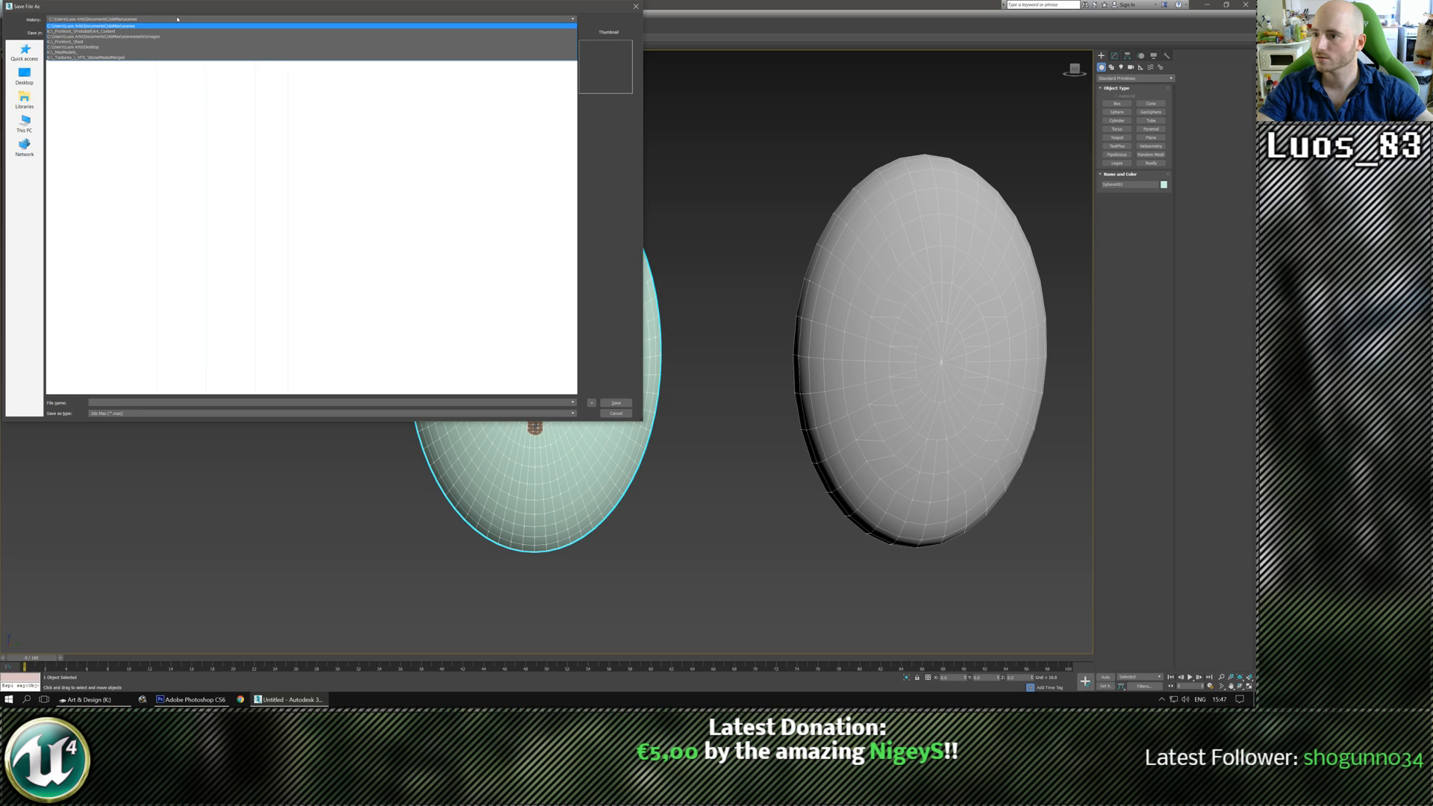
{"action": "left_click", "coordinate": [101, 31]}
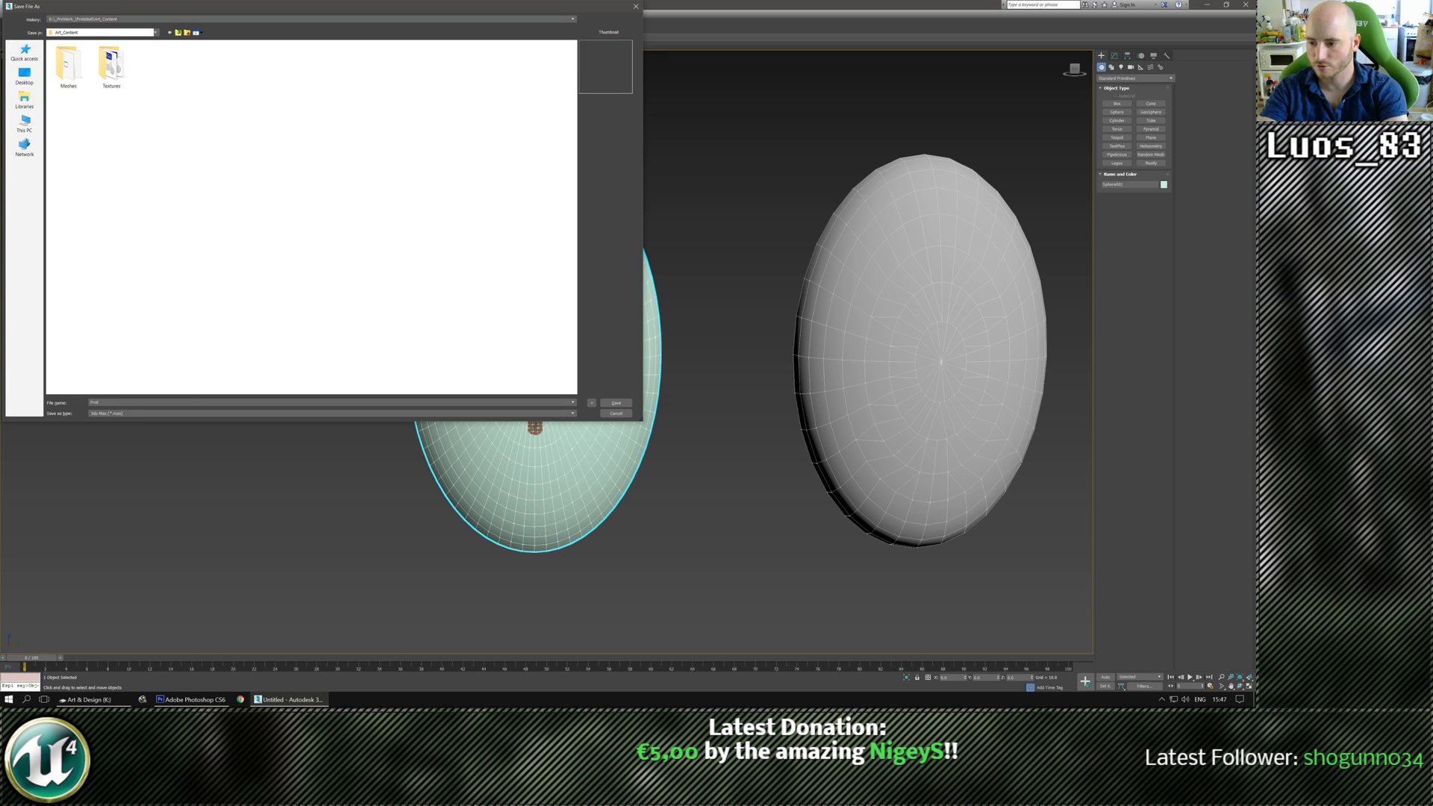
{"action": "type", "text": "ield"}
{"action": "key", "text": "Return"}
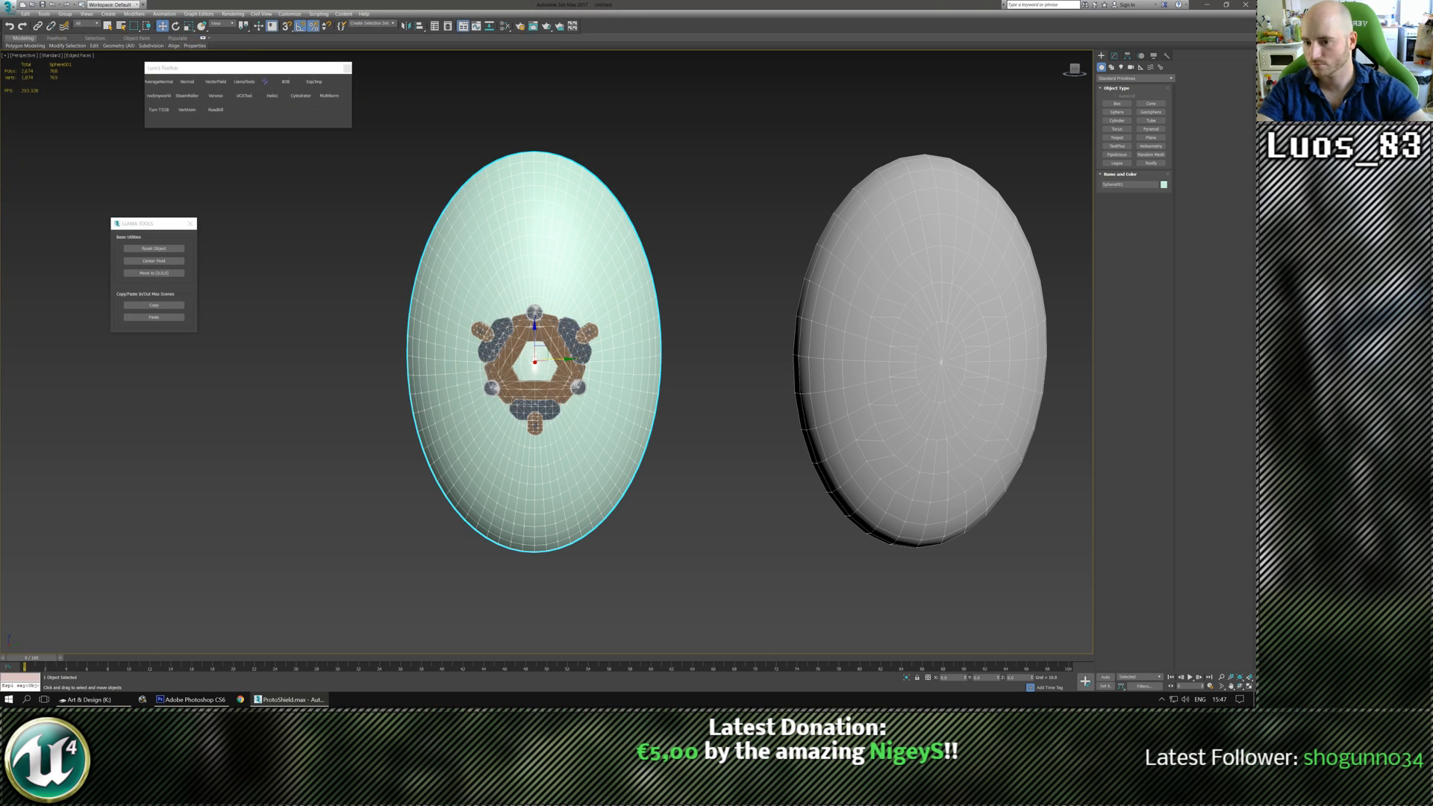
Add an Unwrap UVW modifier to the green shell.
{"action": "middle_click_drag", "start_coordinate": [652, 426], "coordinate": [426, 167], "text": "alt"}
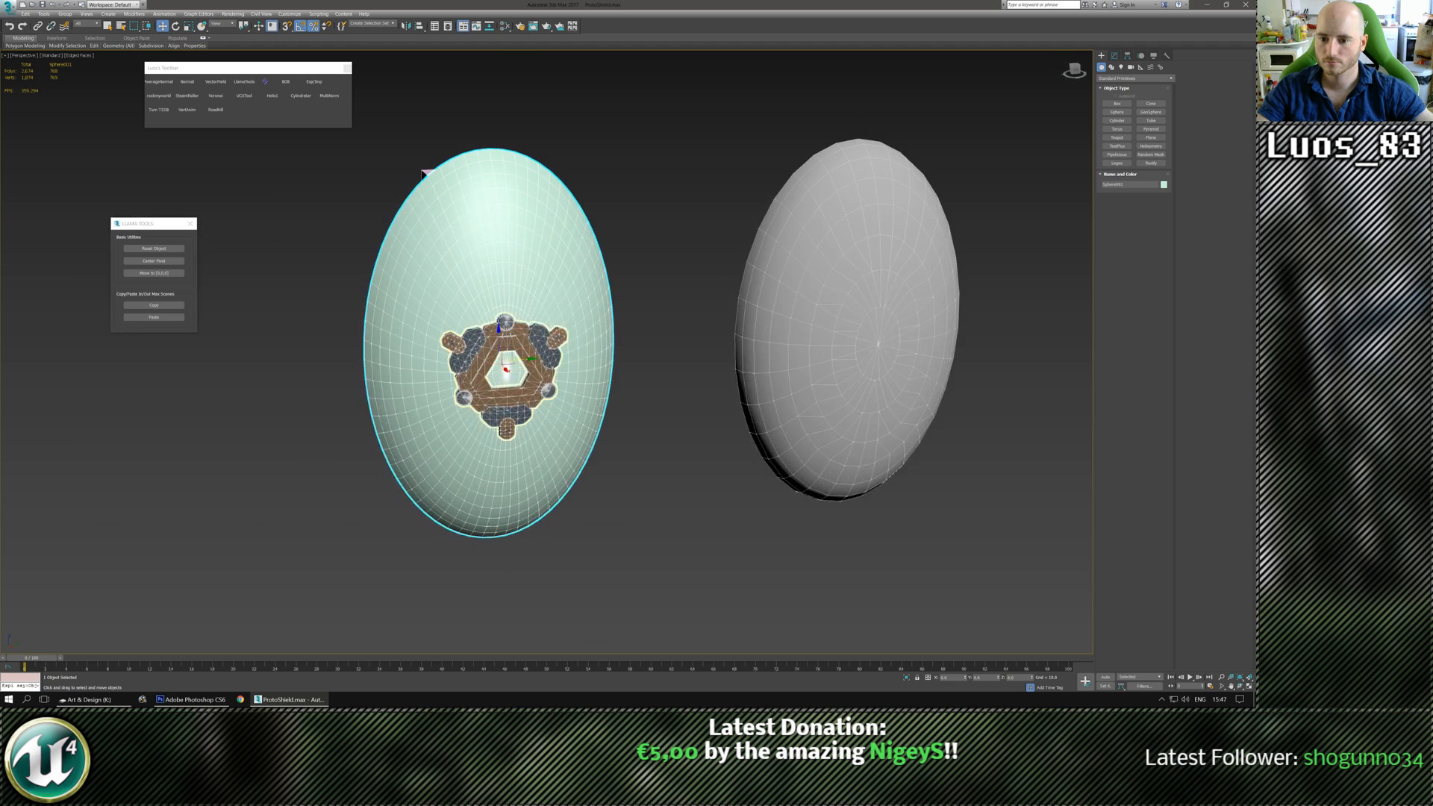
{"action": "scroll", "coordinate": [396, 129], "scroll_direction": "up", "scroll_amount": 4}
{"action": "middle_click_drag", "start_coordinate": [456, 375], "coordinate": [471, 368]}
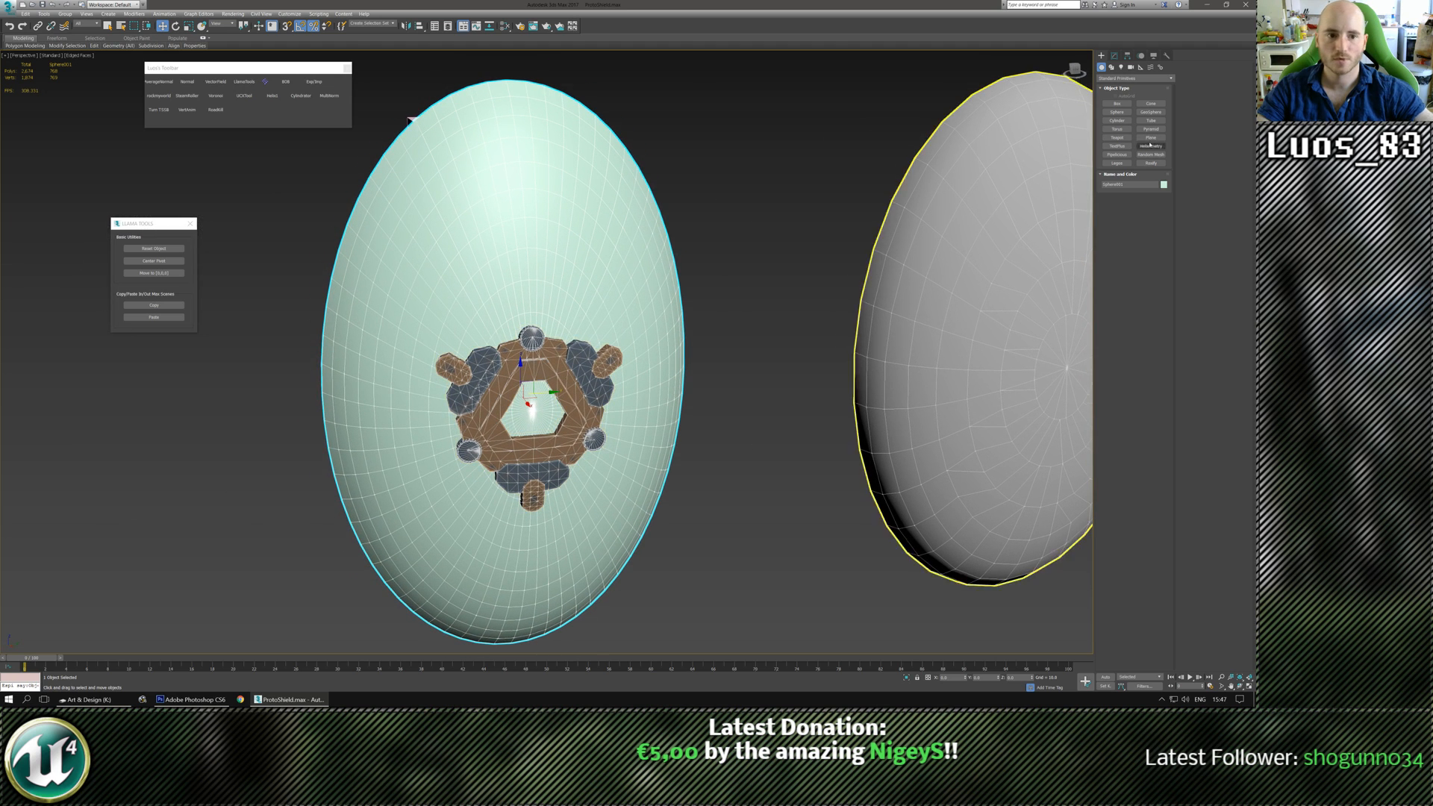
{"action": "left_click", "coordinate": [1114, 56]}
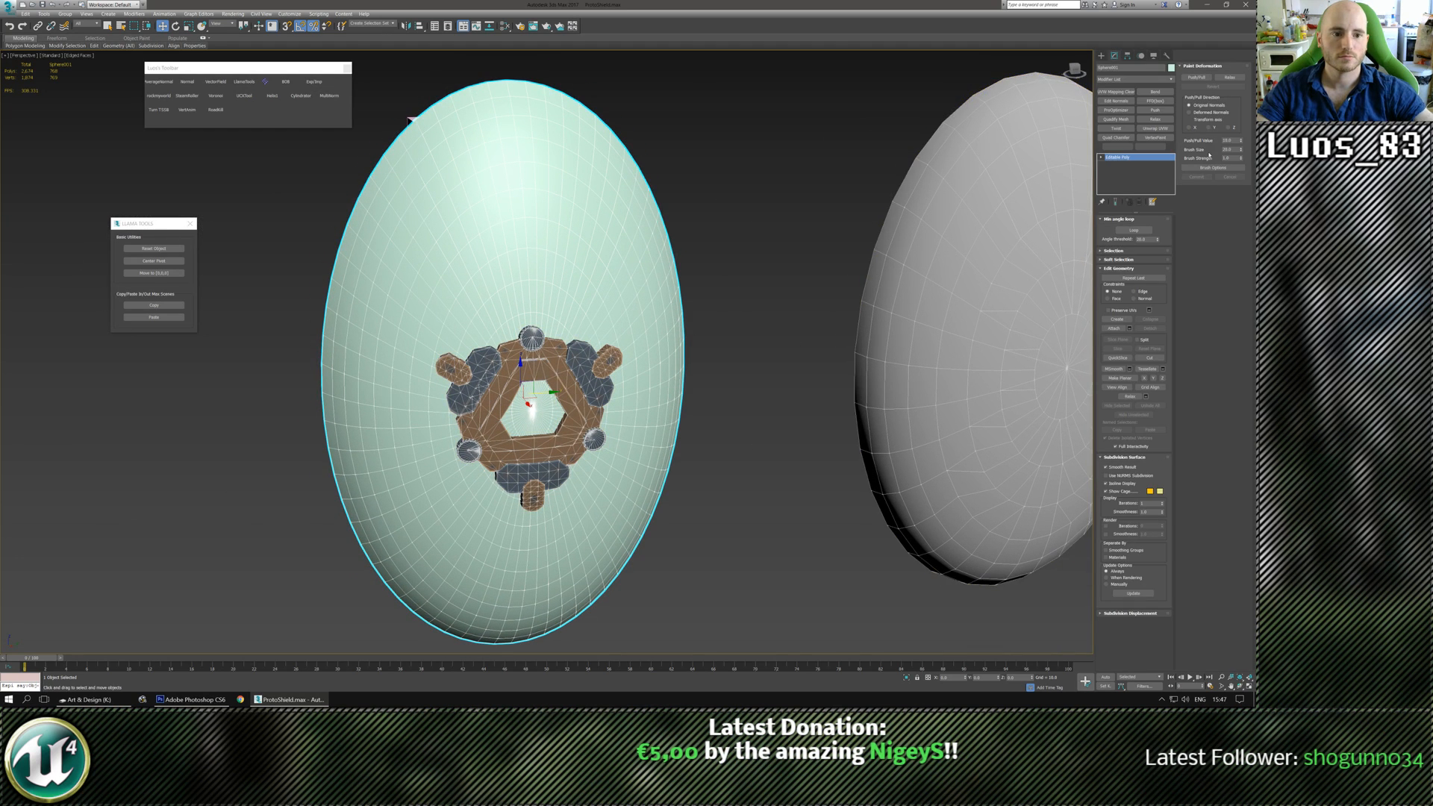
{"action": "left_click", "coordinate": [1155, 129]}
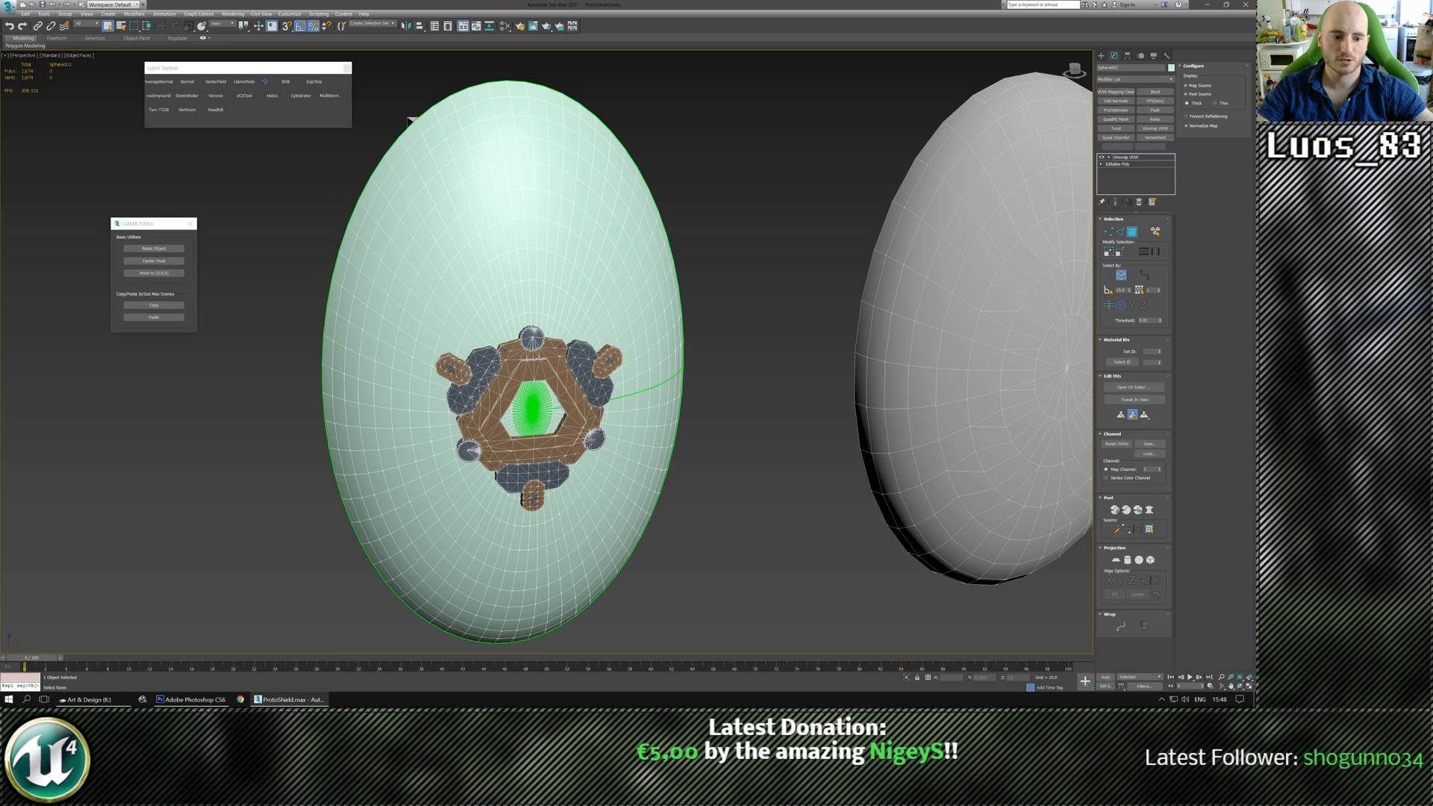
{"action": "middle_click_drag", "start_coordinate": [411, 120], "coordinate": [414, 87]}
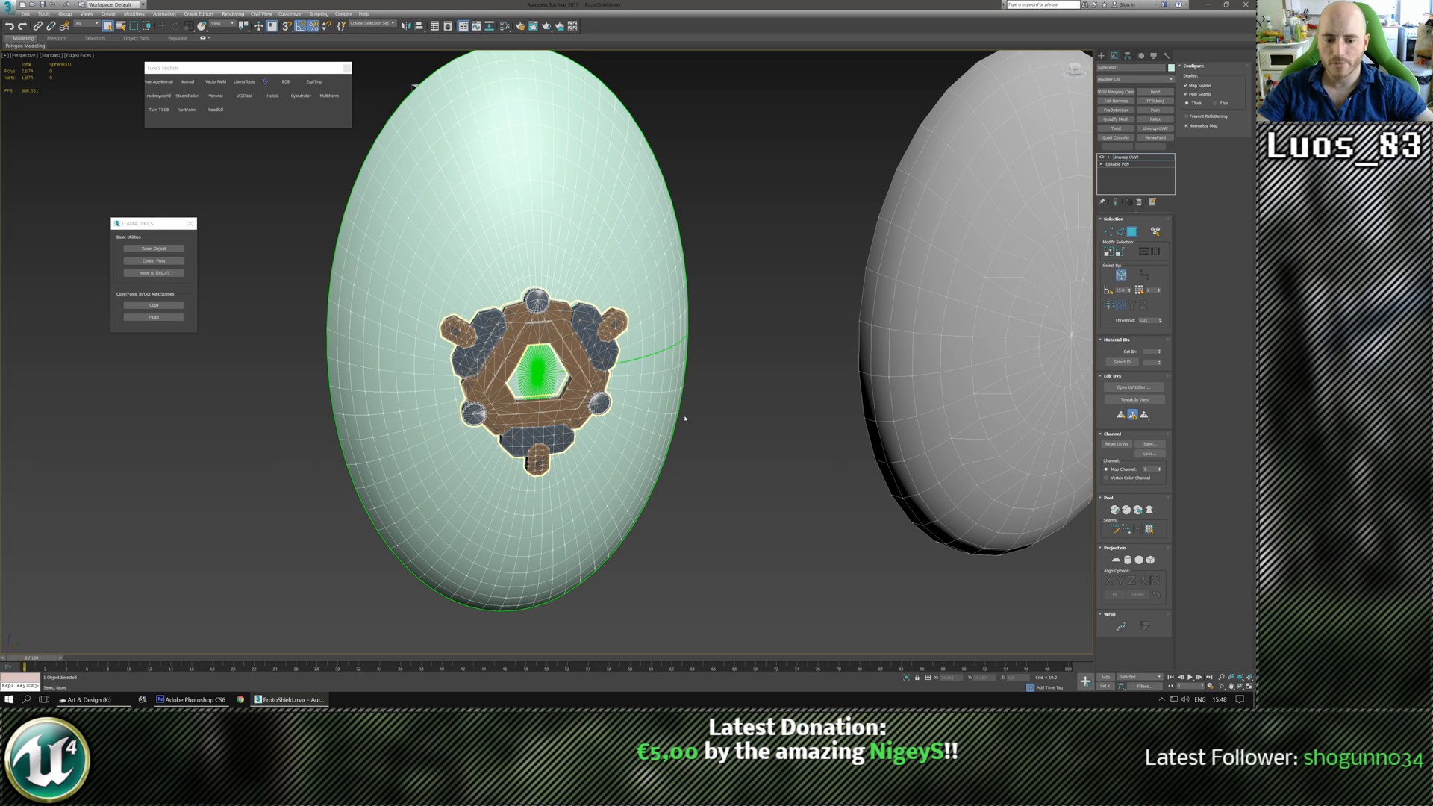
{"action": "middle_click_drag", "start_coordinate": [684, 419], "coordinate": [690, 493], "text": "alt"}
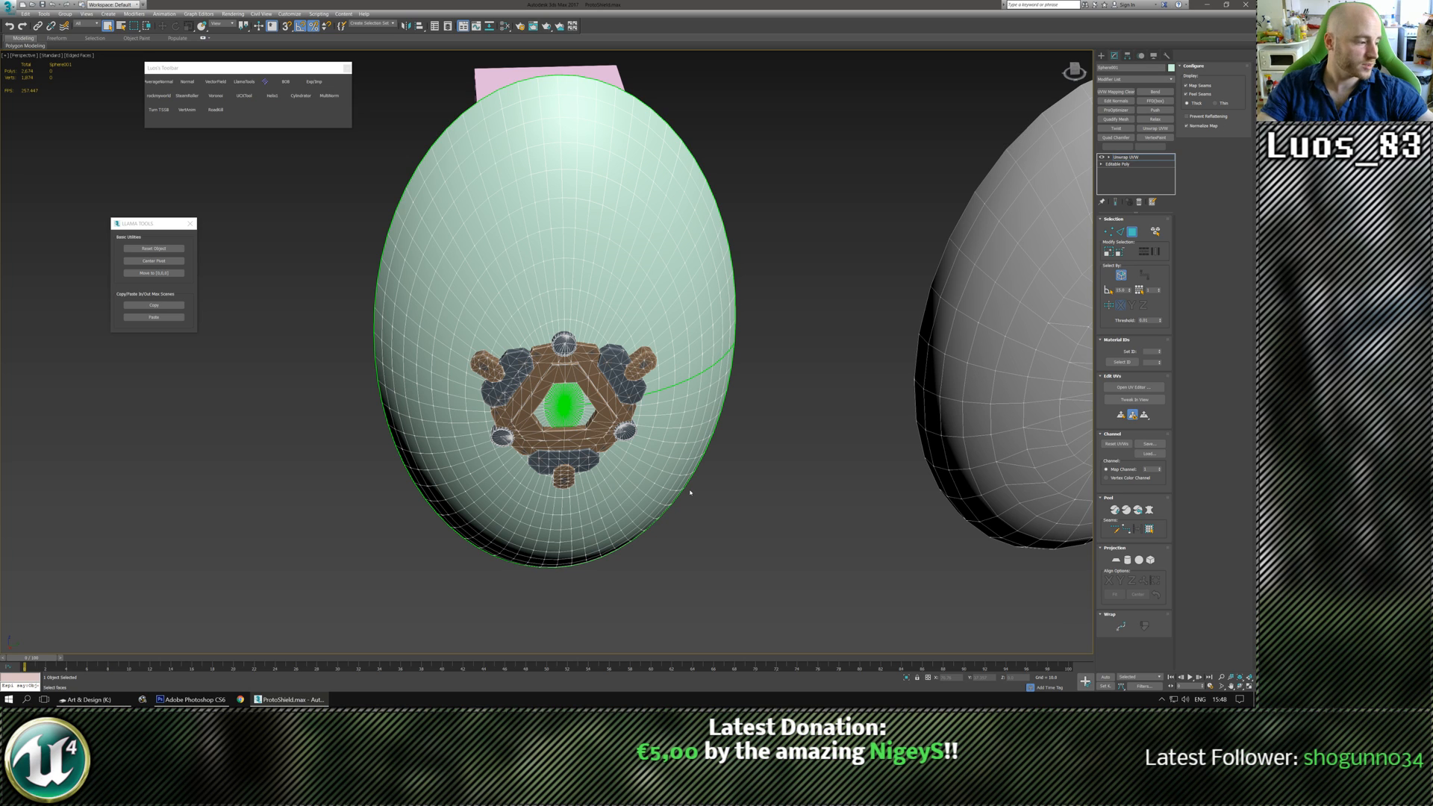
{"action": "middle_click_drag", "start_coordinate": [663, 474], "coordinate": [664, 501]}
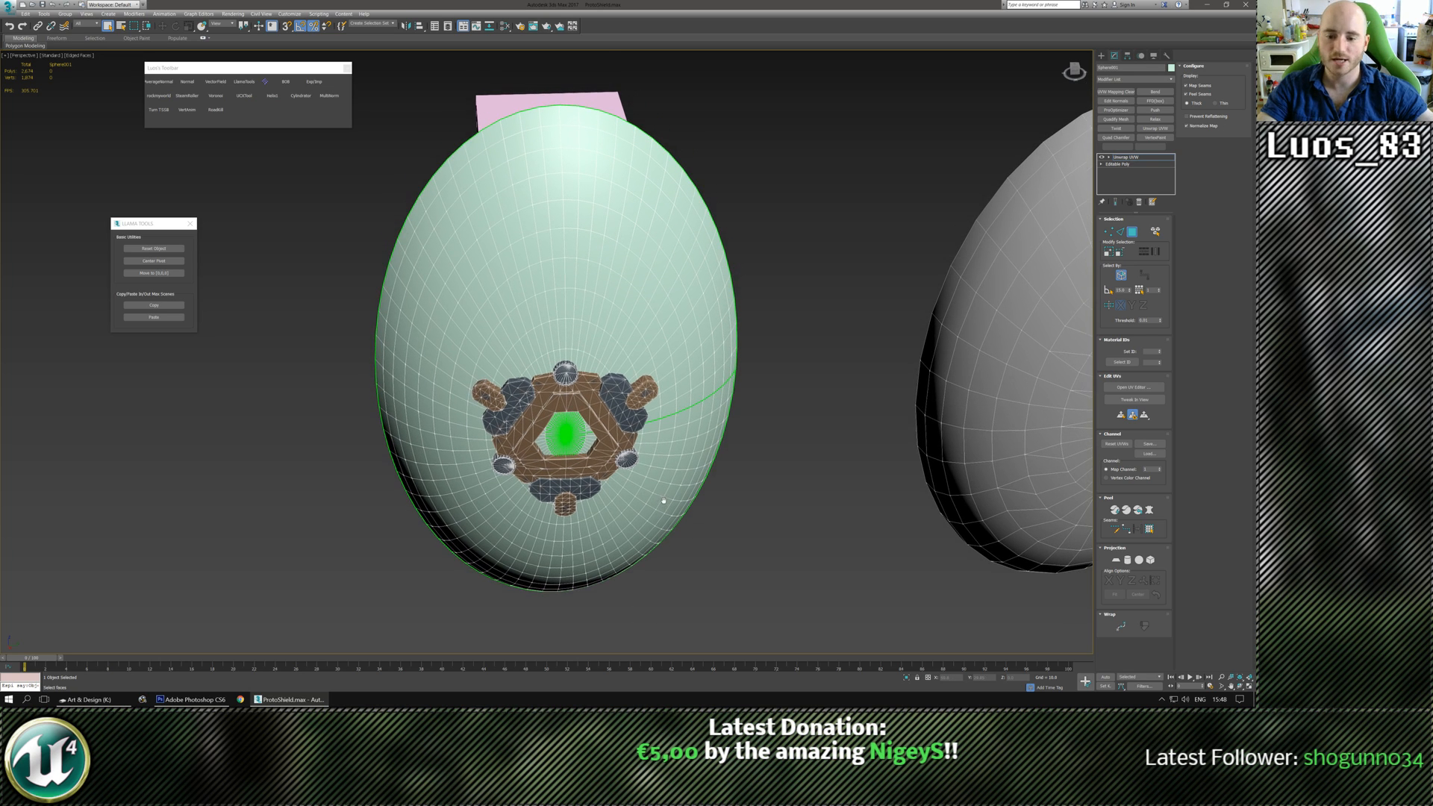
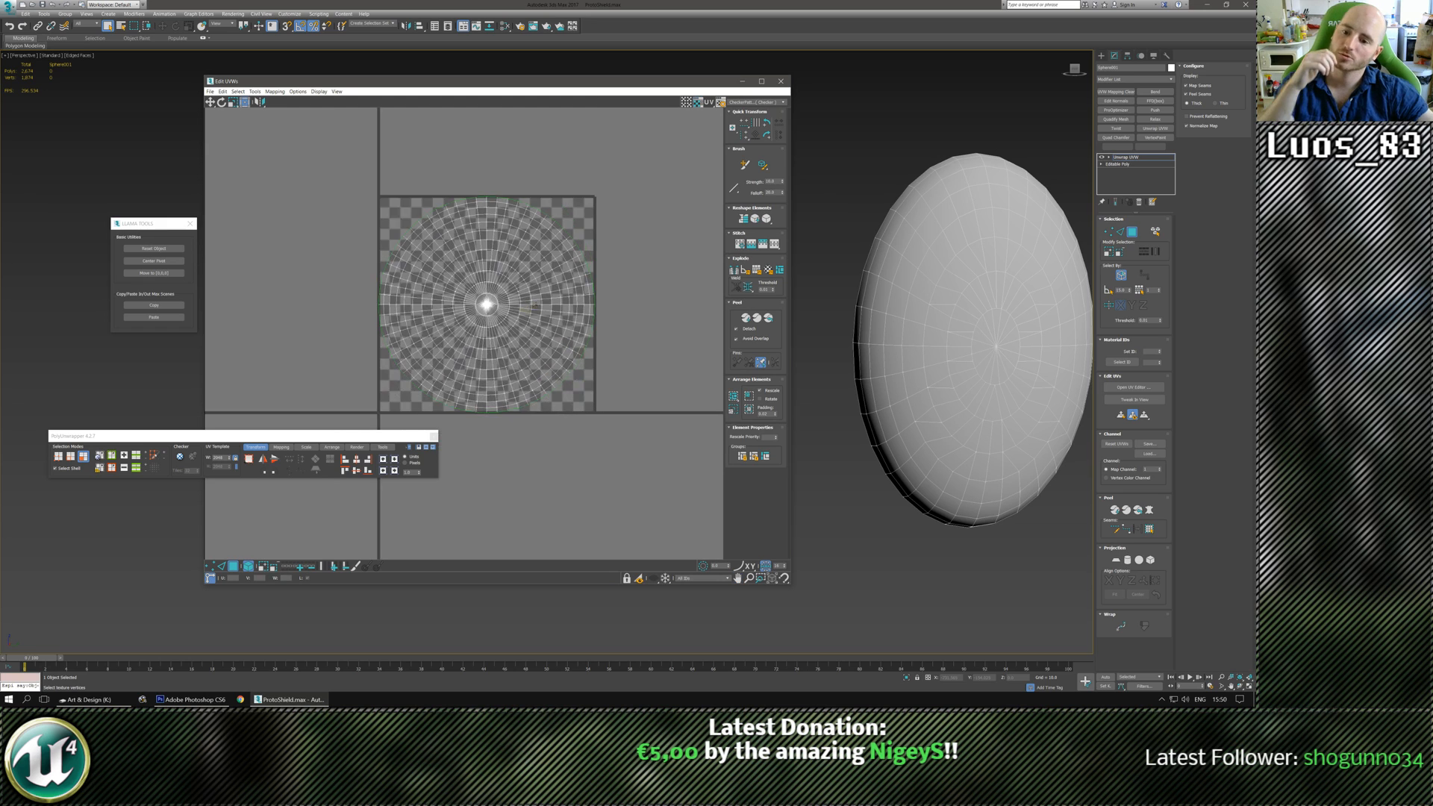
{"action": "scroll", "coordinate": [492, 306], "scroll_direction": "down", "scroll_amount": 3}
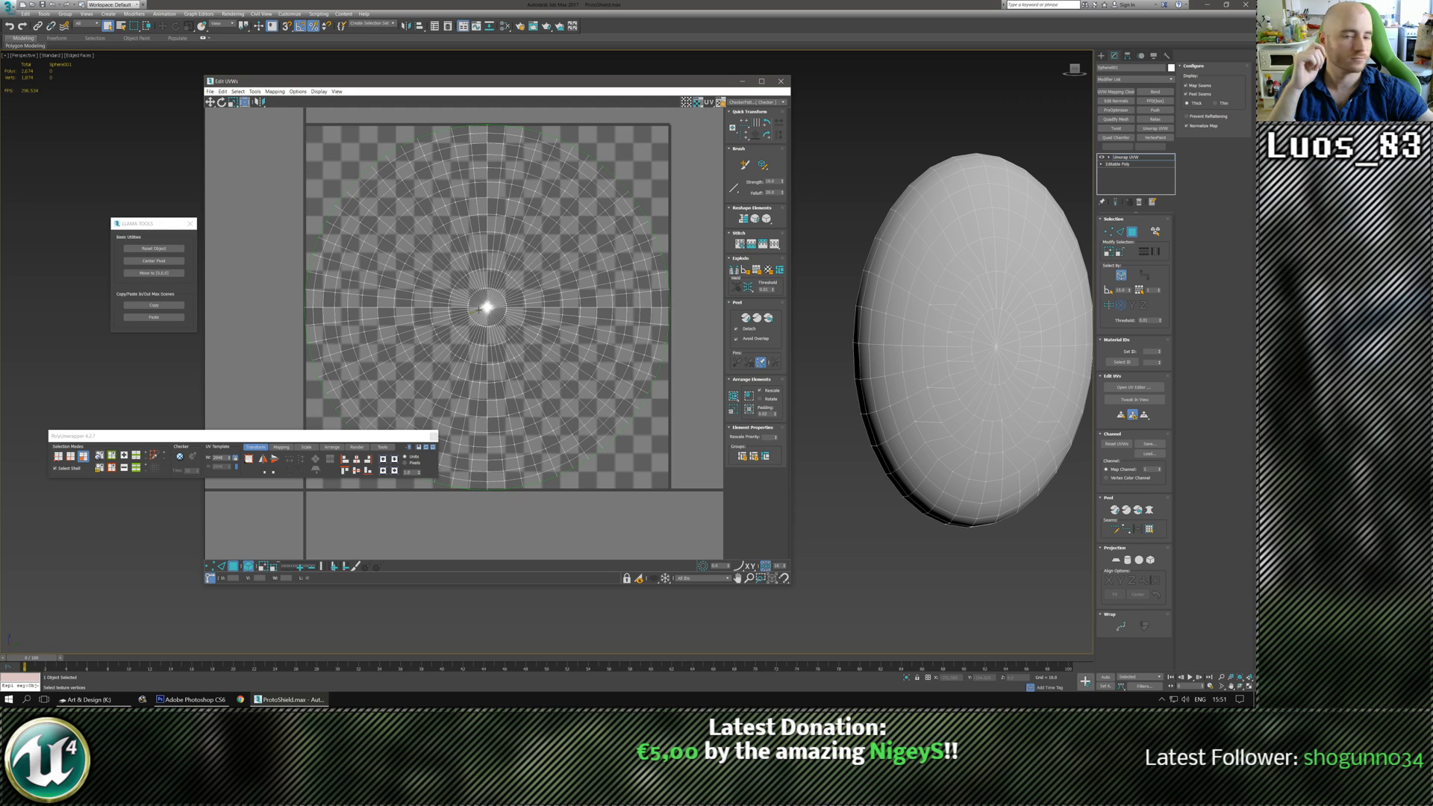
{"action": "left_click", "coordinate": [290, 13]}
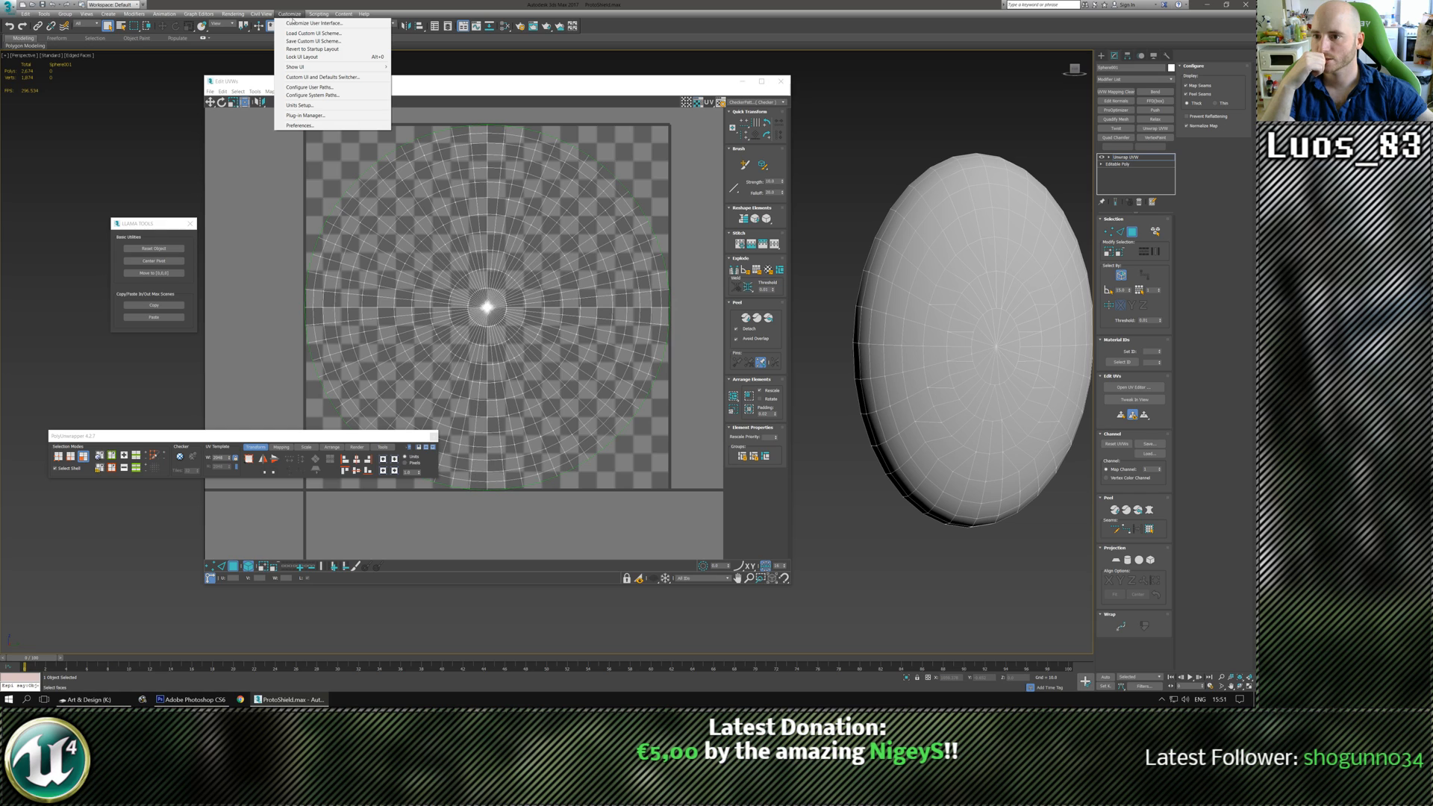
{"action": "mouse_move", "coordinate": [320, 67]}
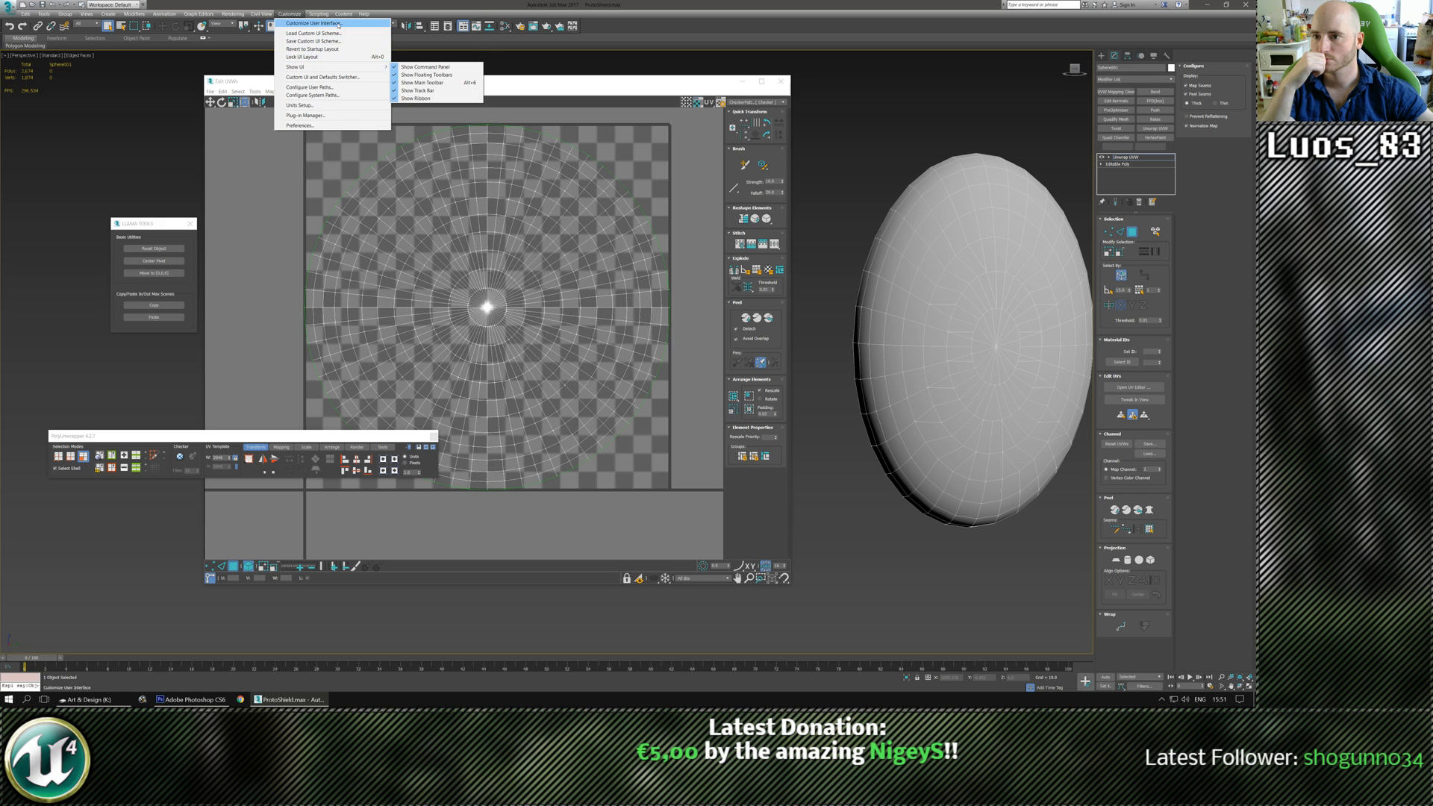
{"action": "left_click", "coordinate": [342, 78]}
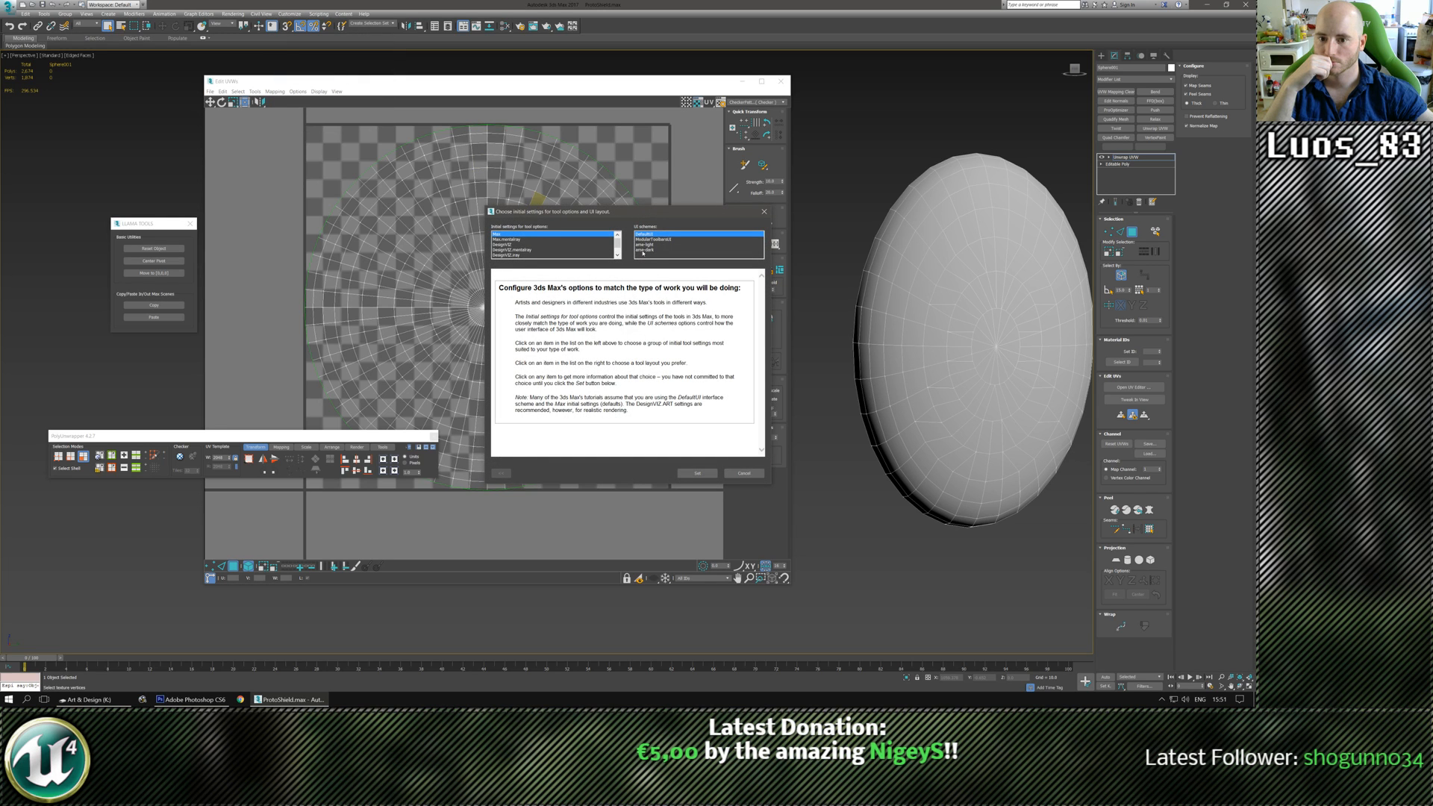
{"action": "left_click", "coordinate": [744, 474]}
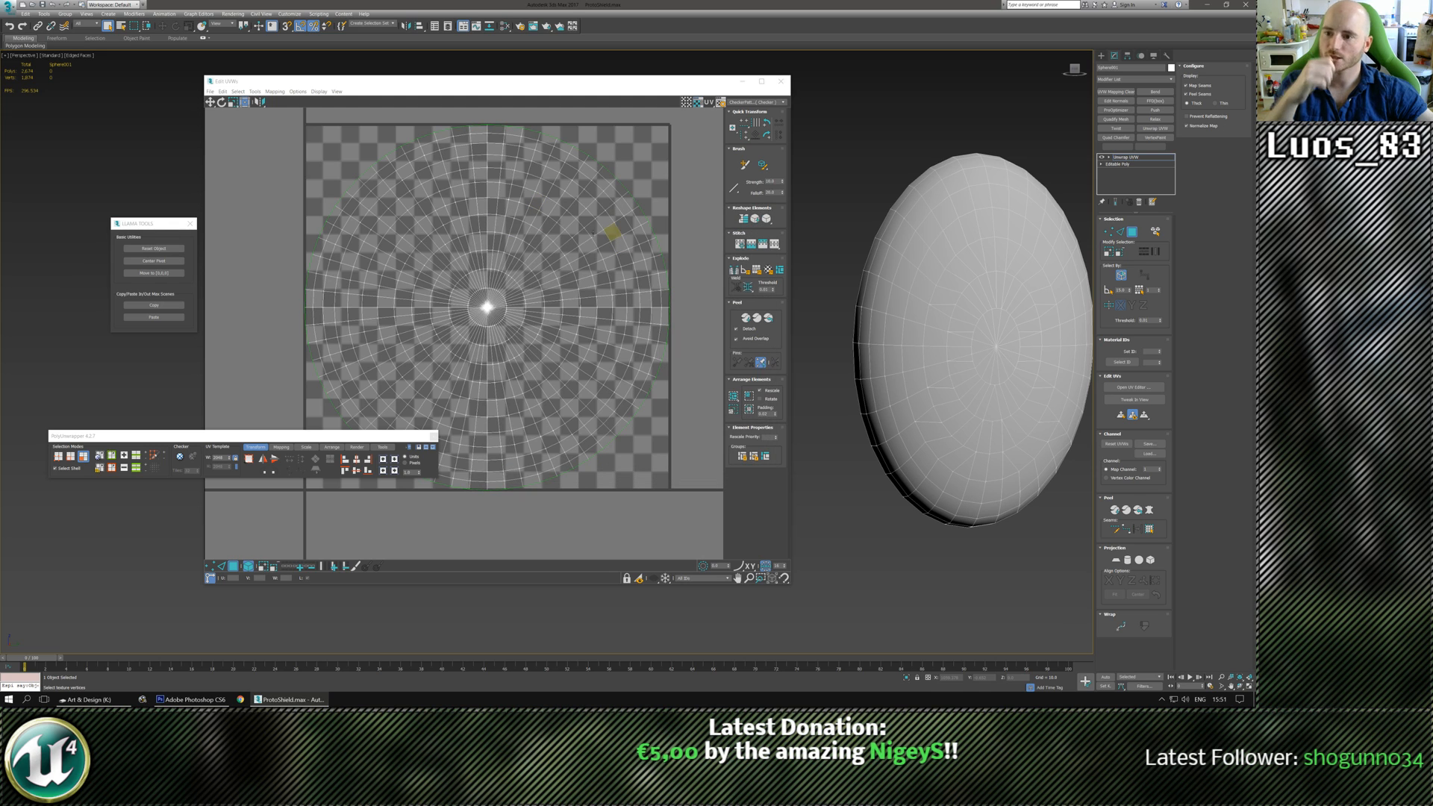
Apply the Max tool settings and the DefaultUI scheme with the Custom UI and Defaults Switcher.
{"action": "middle_click_drag", "start_coordinate": [151, 146], "coordinate": [134, 147]}
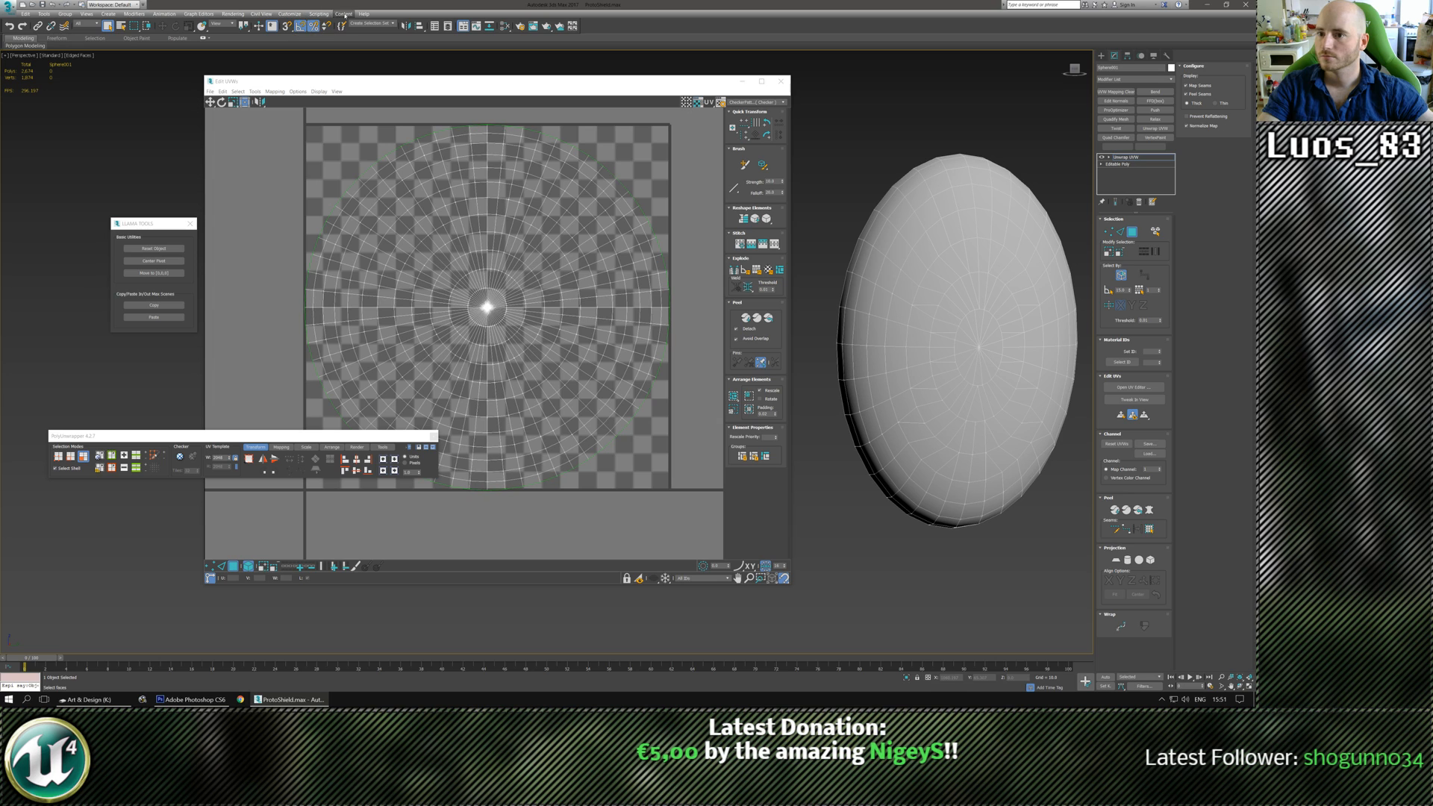
{"action": "left_click", "coordinate": [289, 13]}
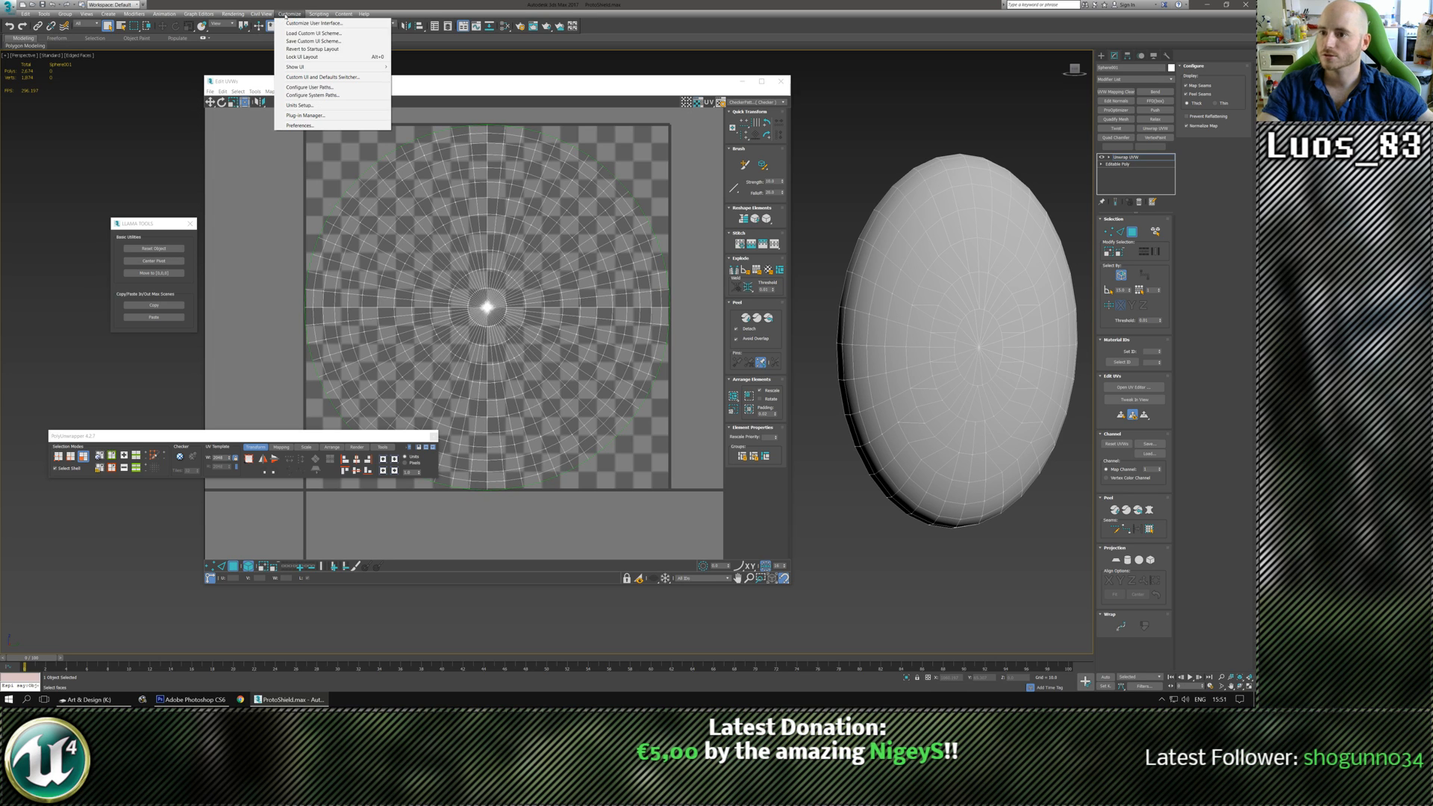
{"action": "left_click", "coordinate": [342, 77]}
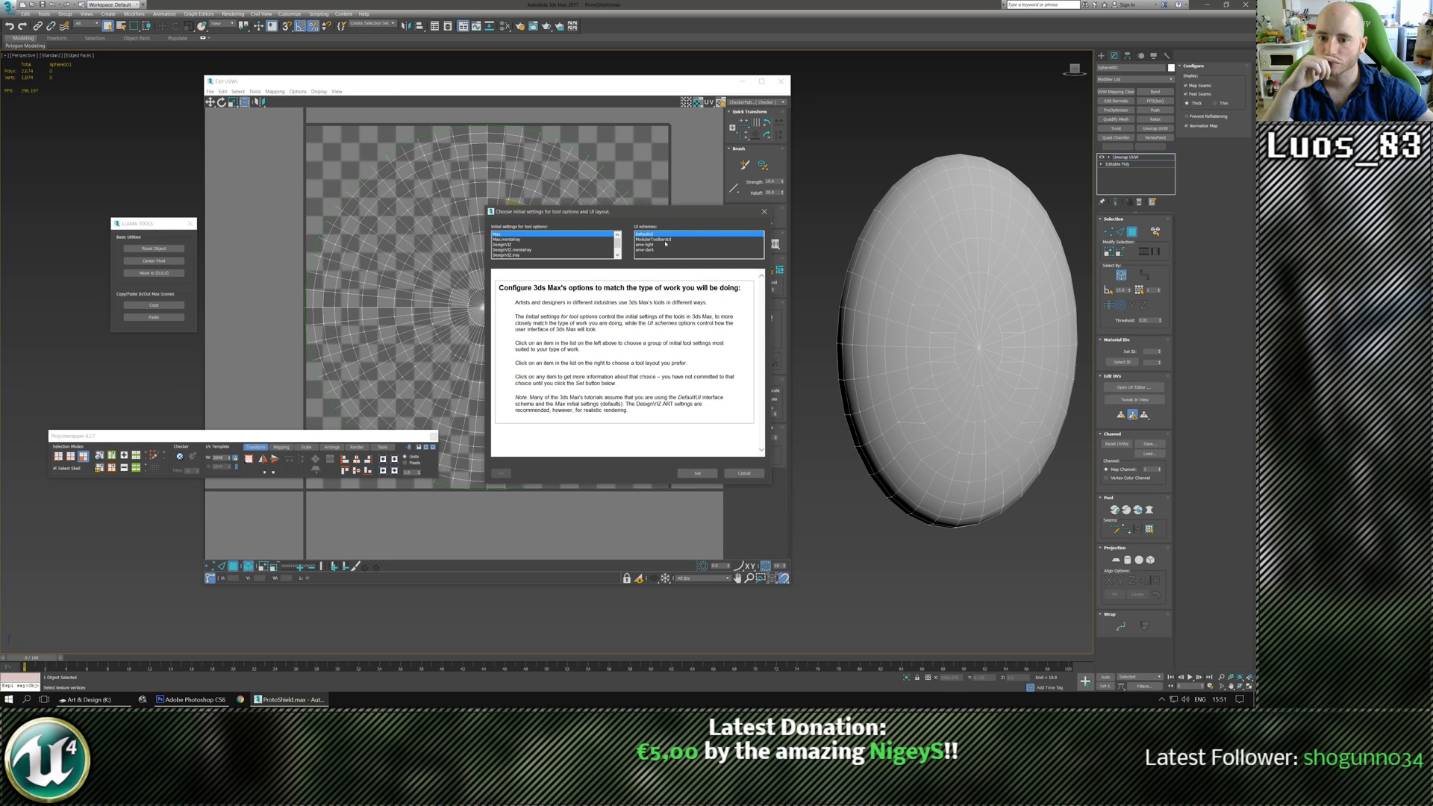
{"action": "scroll", "coordinate": [529, 245], "scroll_direction": "down", "scroll_amount": 1}
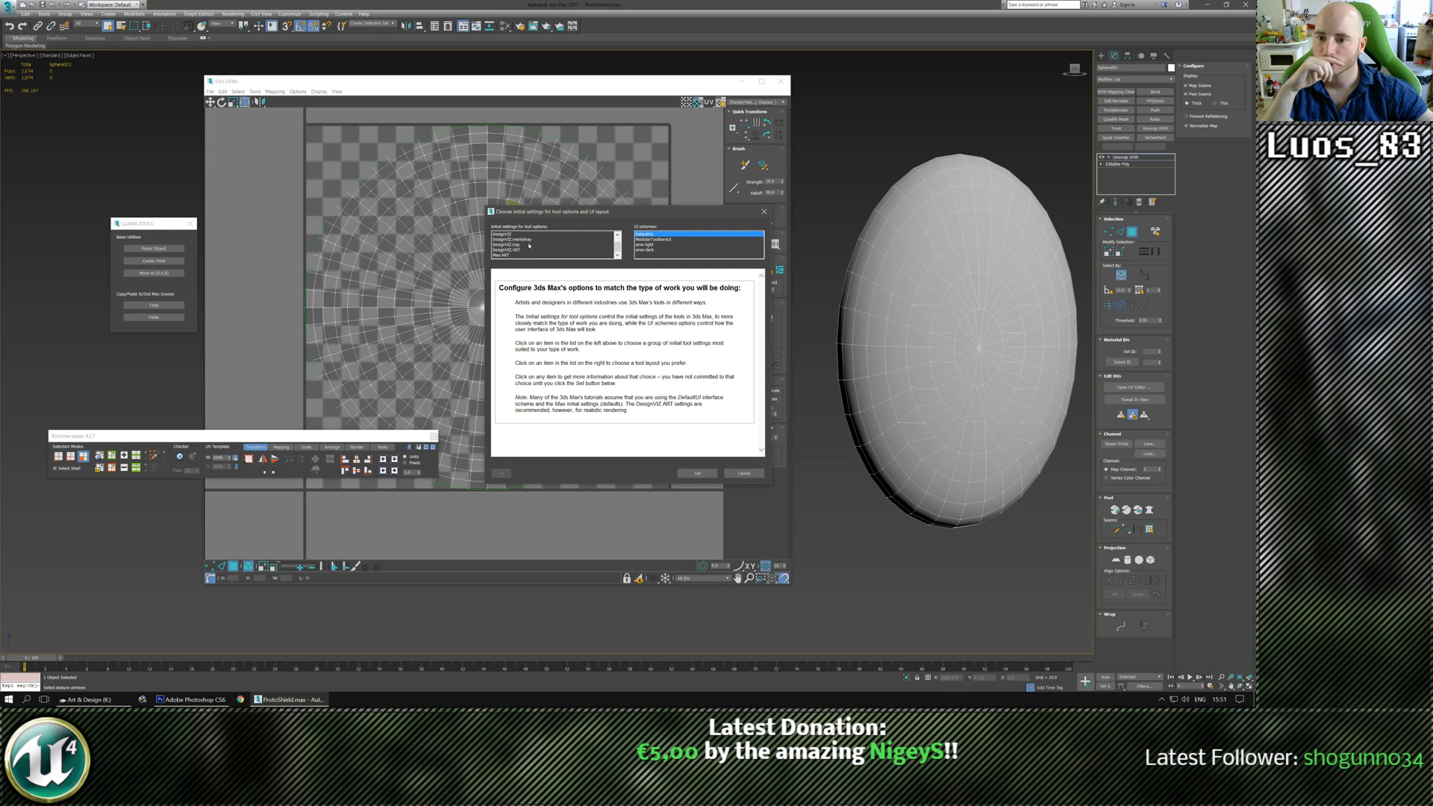
{"action": "scroll", "coordinate": [531, 246], "scroll_direction": "up", "scroll_amount": 1}
{"action": "left_click", "coordinate": [645, 254]}
{"action": "left_click", "coordinate": [697, 473]}
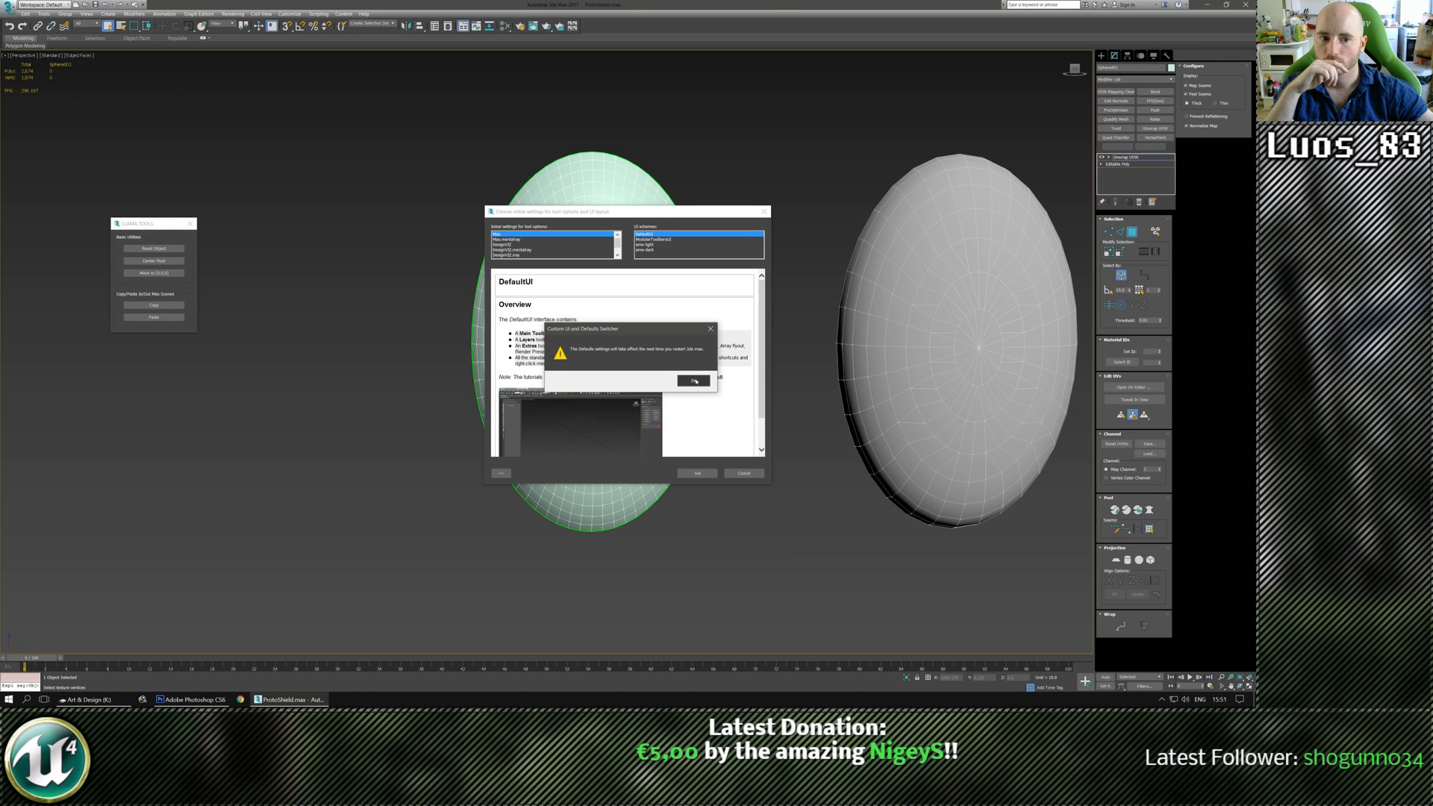
{"action": "left_click", "coordinate": [682, 378]}
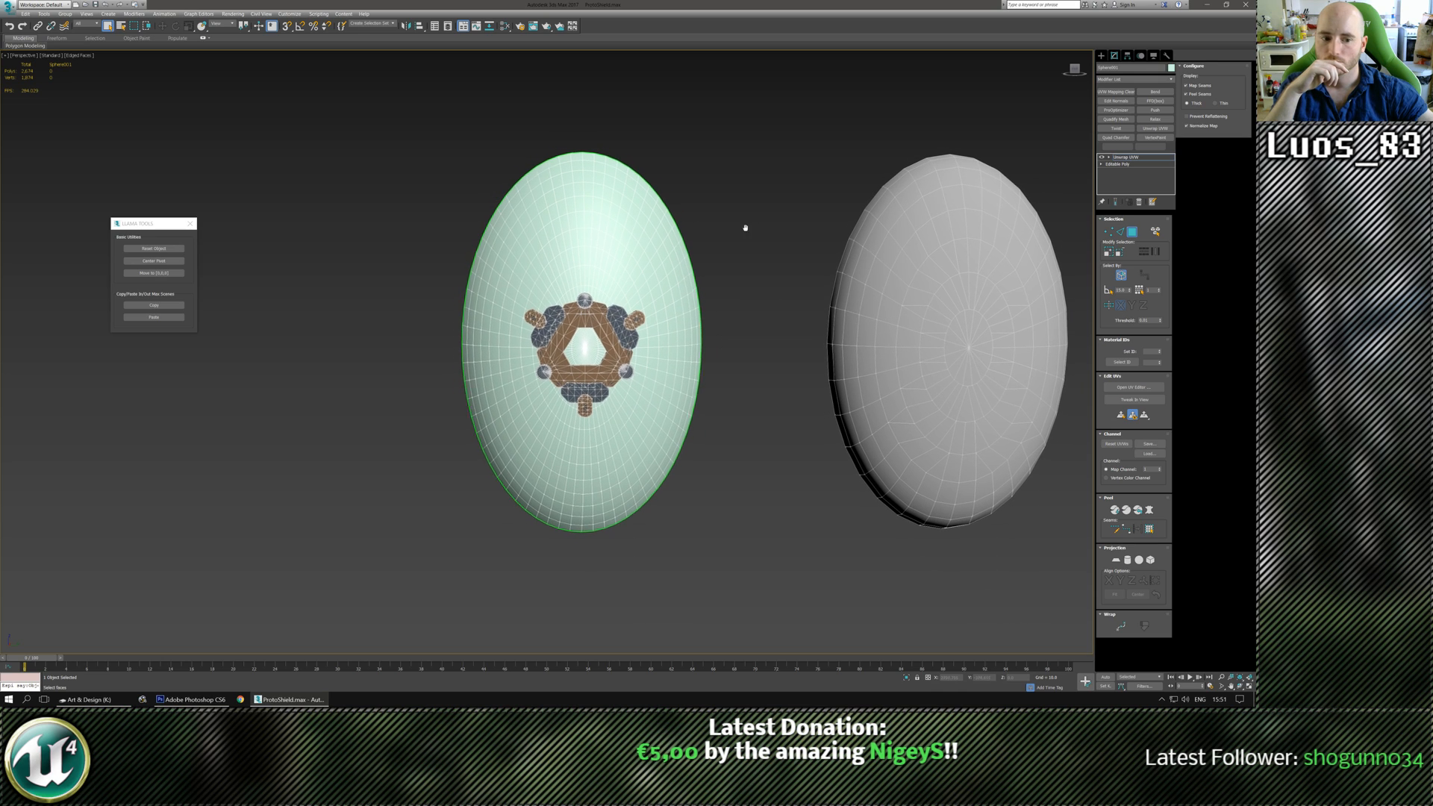
Close 3ds Max without saving the scene changes and relaunch it from the desktop.
{"action": "middle_click_drag", "start_coordinate": [811, 223], "coordinate": [792, 225]}
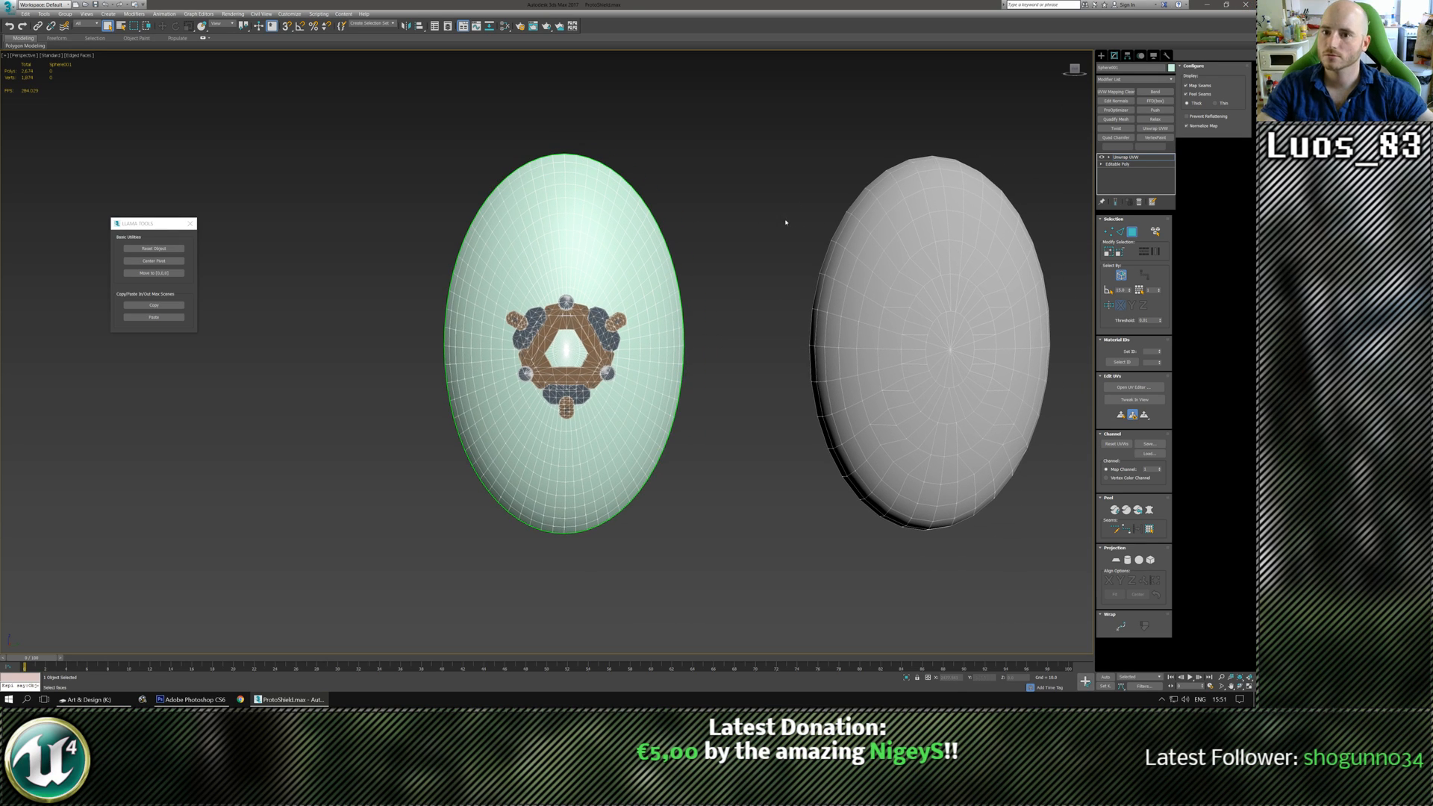
{"action": "left_click", "coordinate": [1246, 4]}
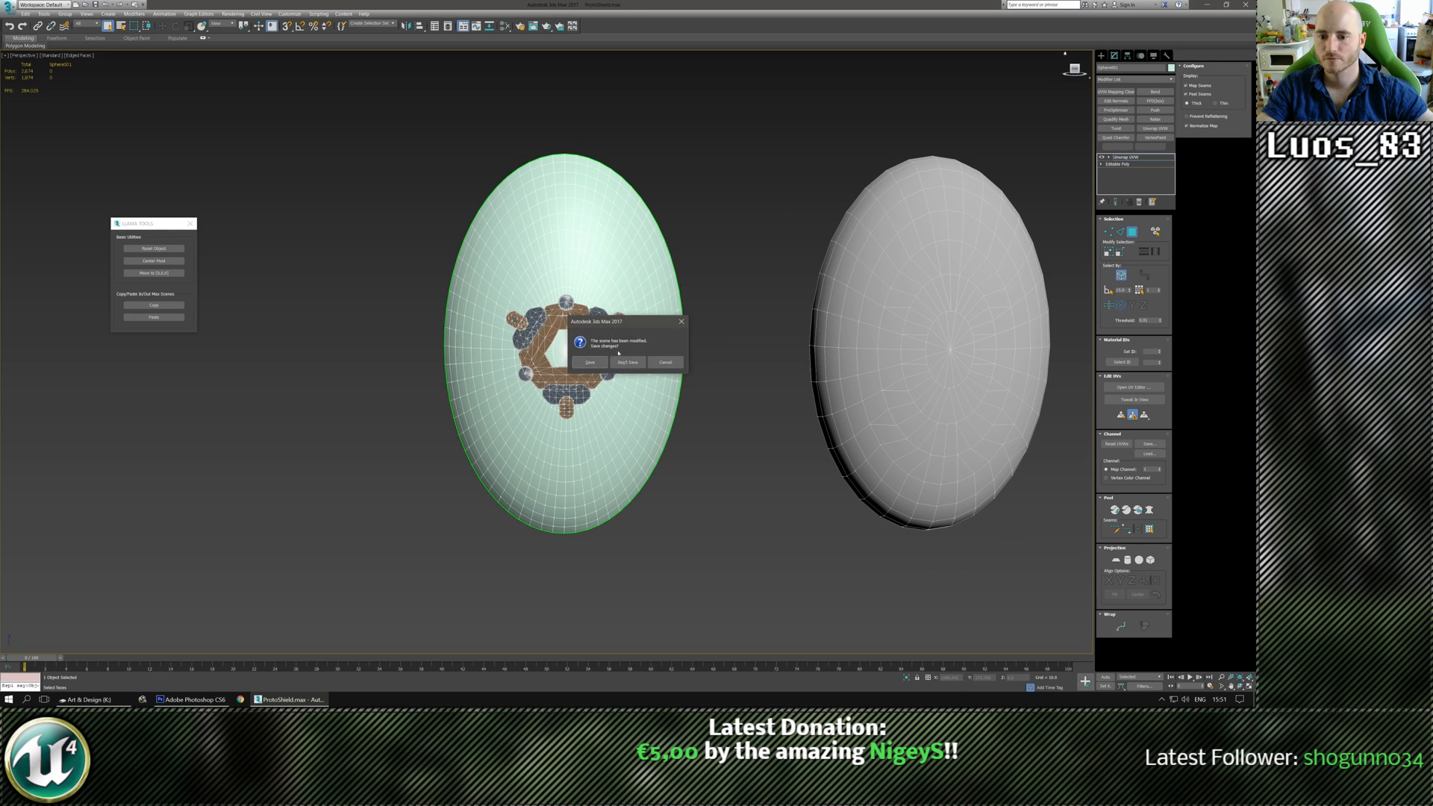
{"action": "left_click", "coordinate": [626, 361]}
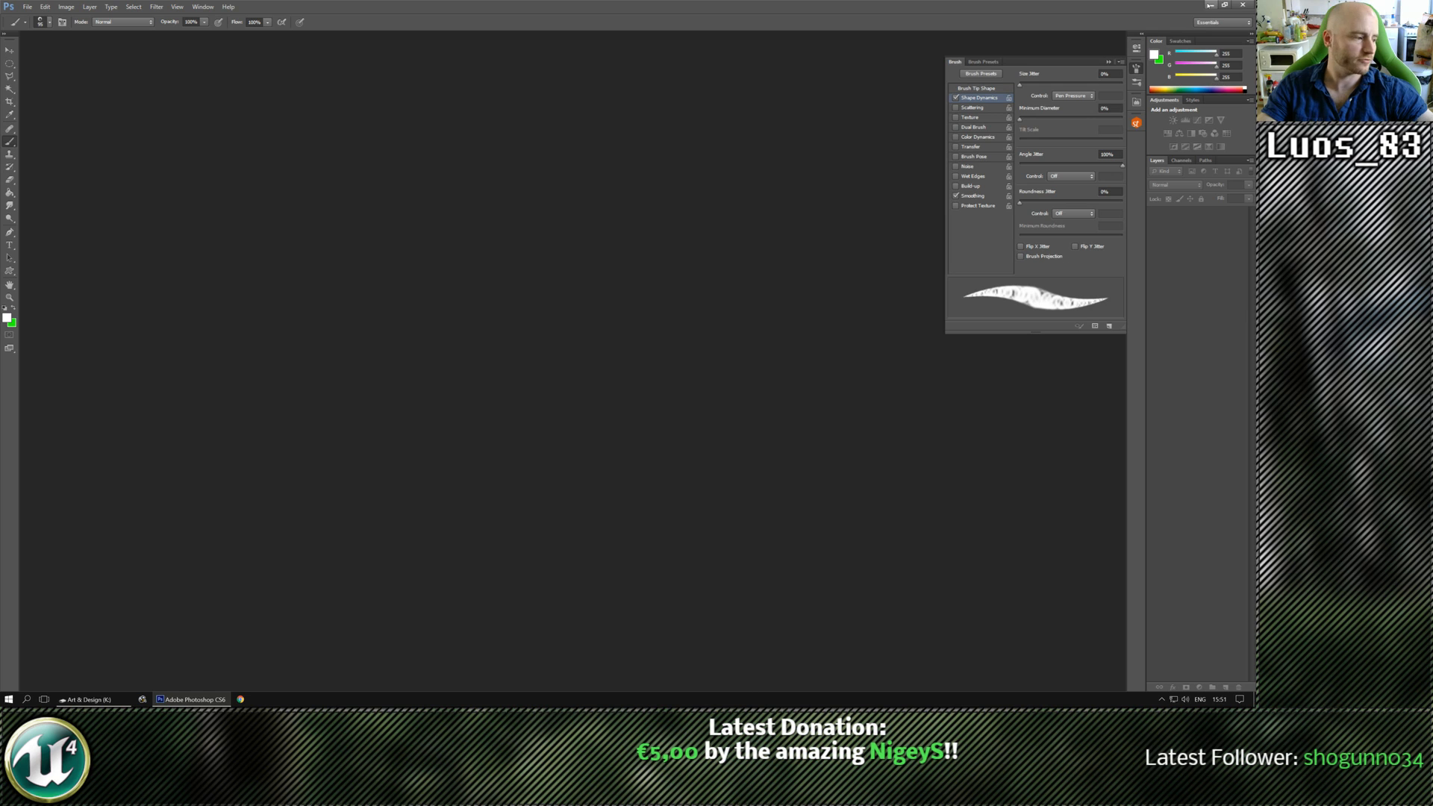
{"action": "left_click", "coordinate": [1209, 5]}
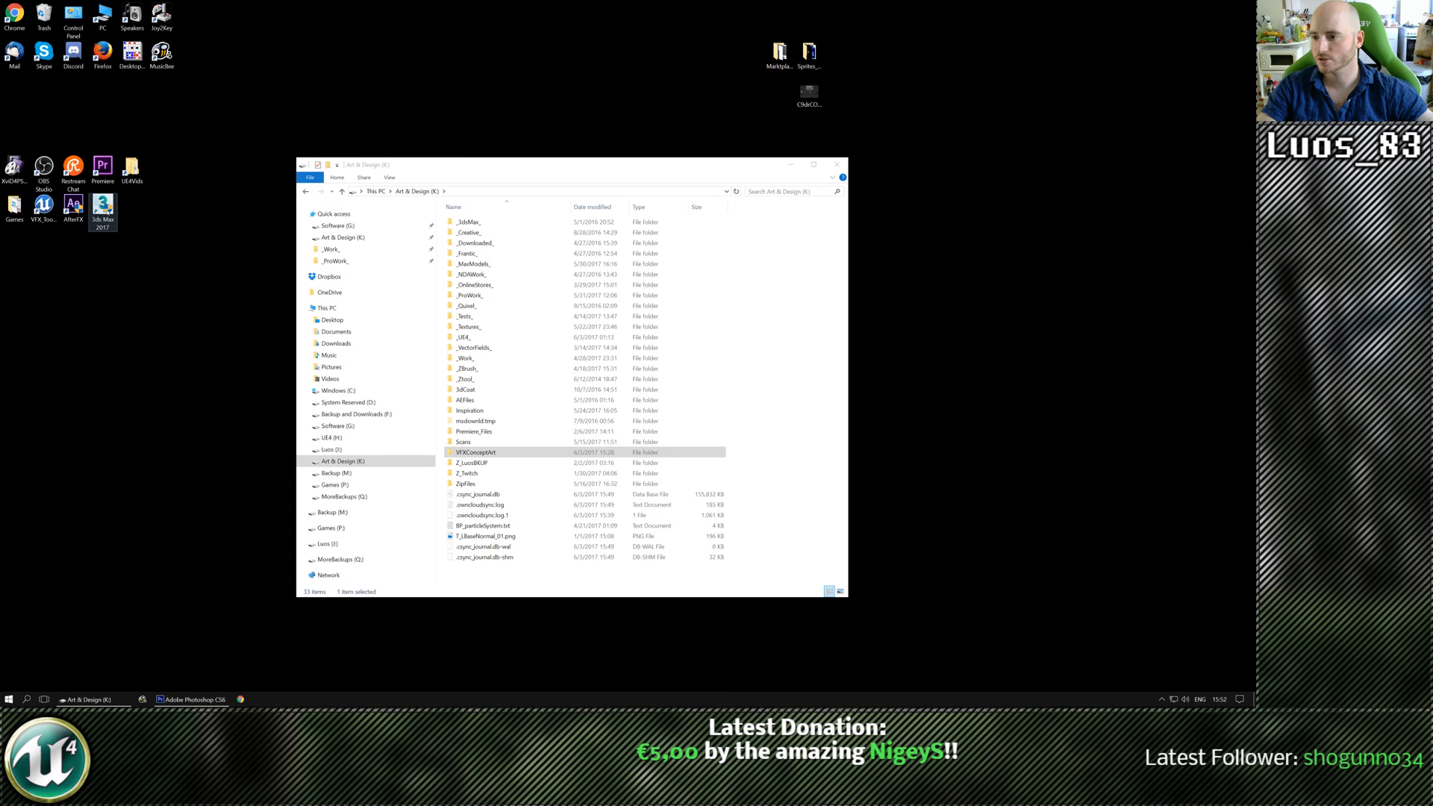
{"action": "double_click", "coordinate": [103, 211]}
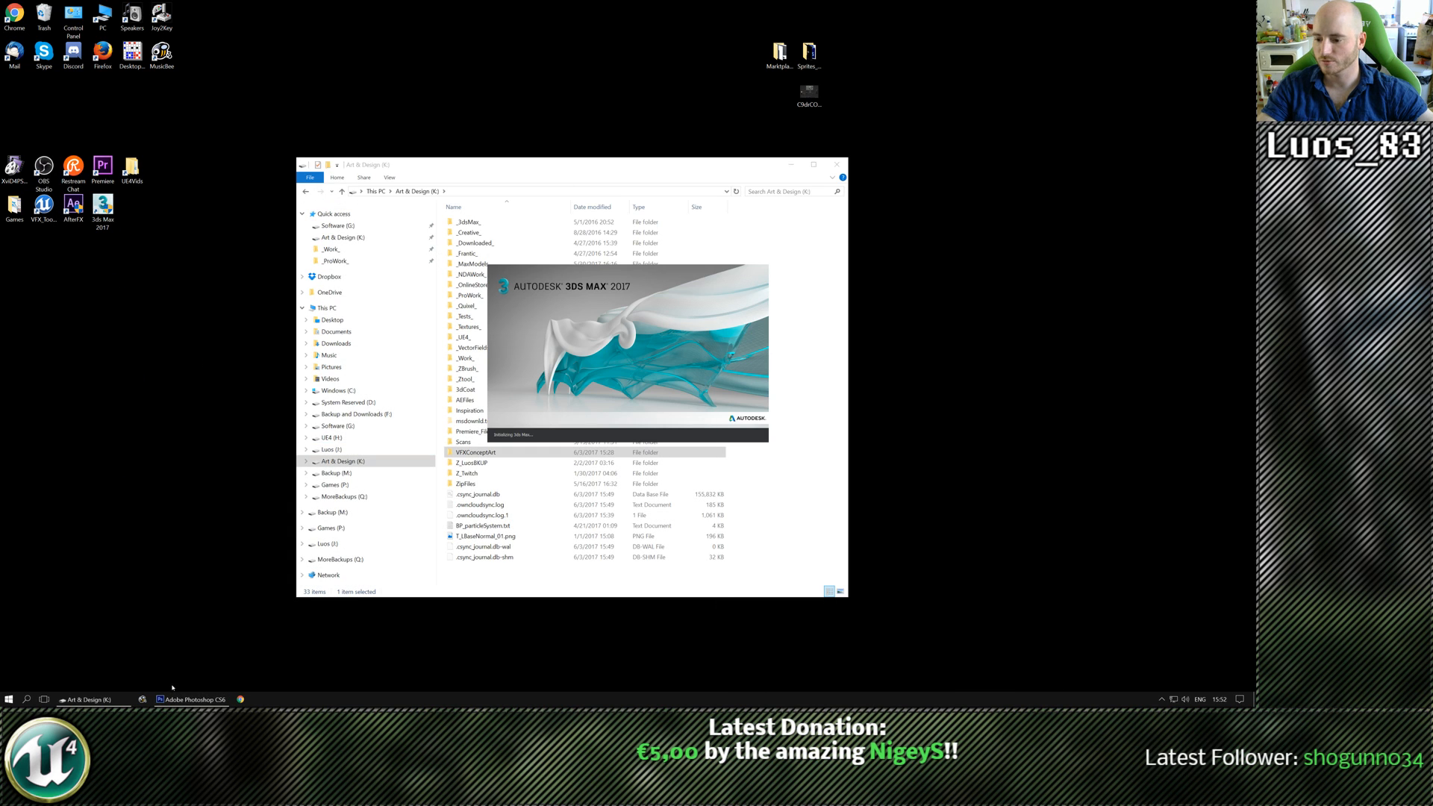
{"action": "left_click", "coordinate": [190, 699]}
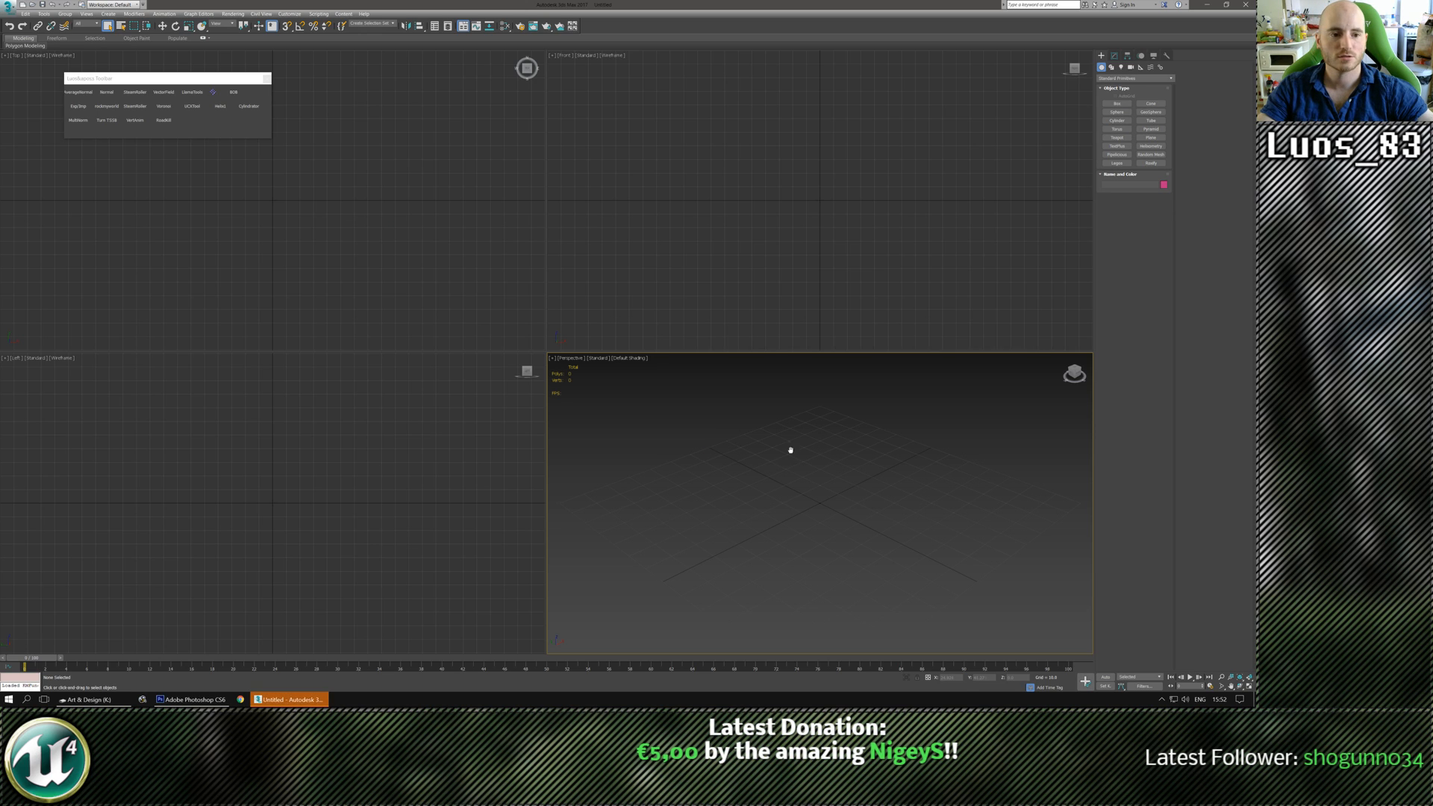
Apply the Max tool settings and the ame-dark UI scheme with the Custom UI and Defaults Switcher.
{"action": "middle_click_drag", "start_coordinate": [791, 450], "coordinate": [777, 448]}
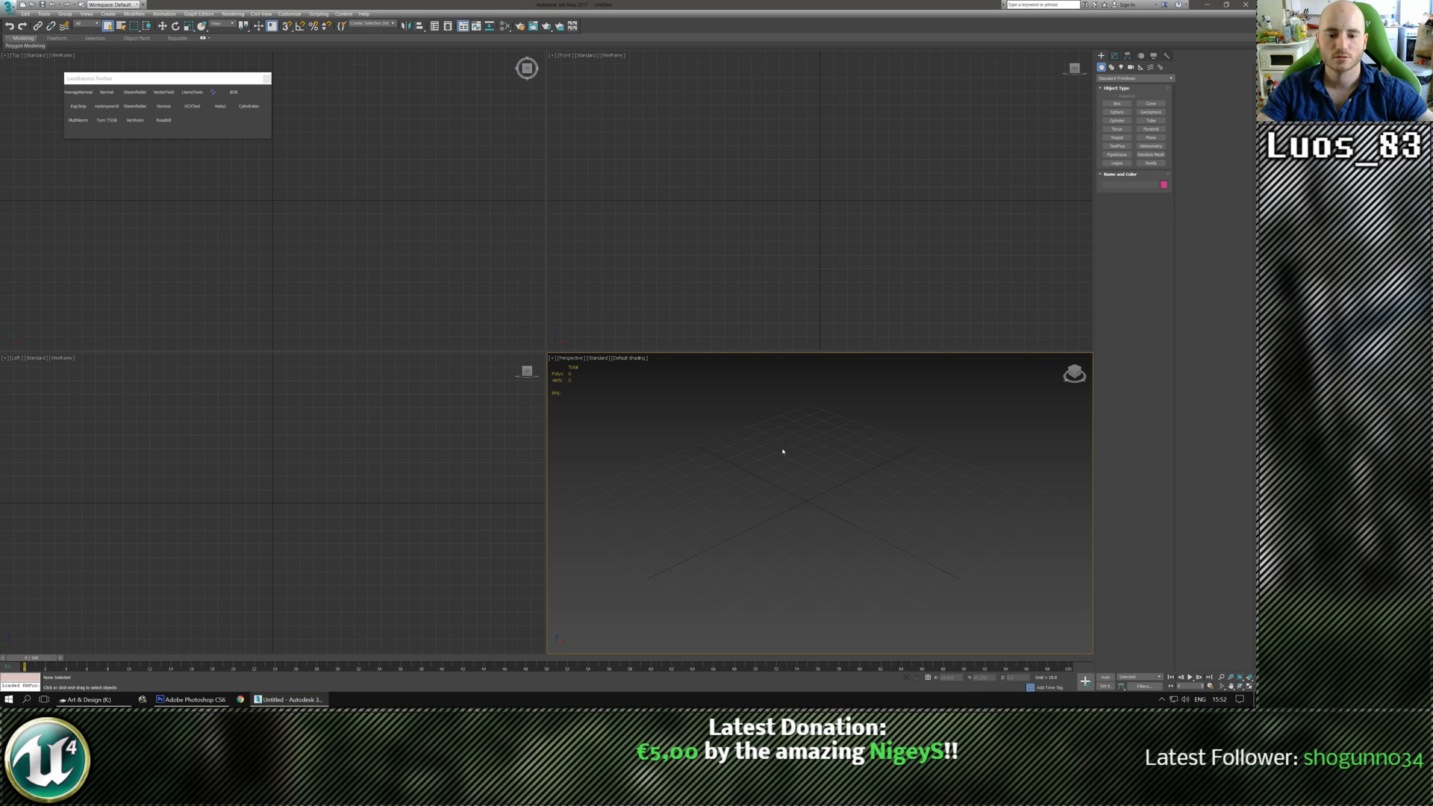
{"action": "left_click", "coordinate": [291, 13]}
{"action": "mouse_move", "coordinate": [323, 68]}
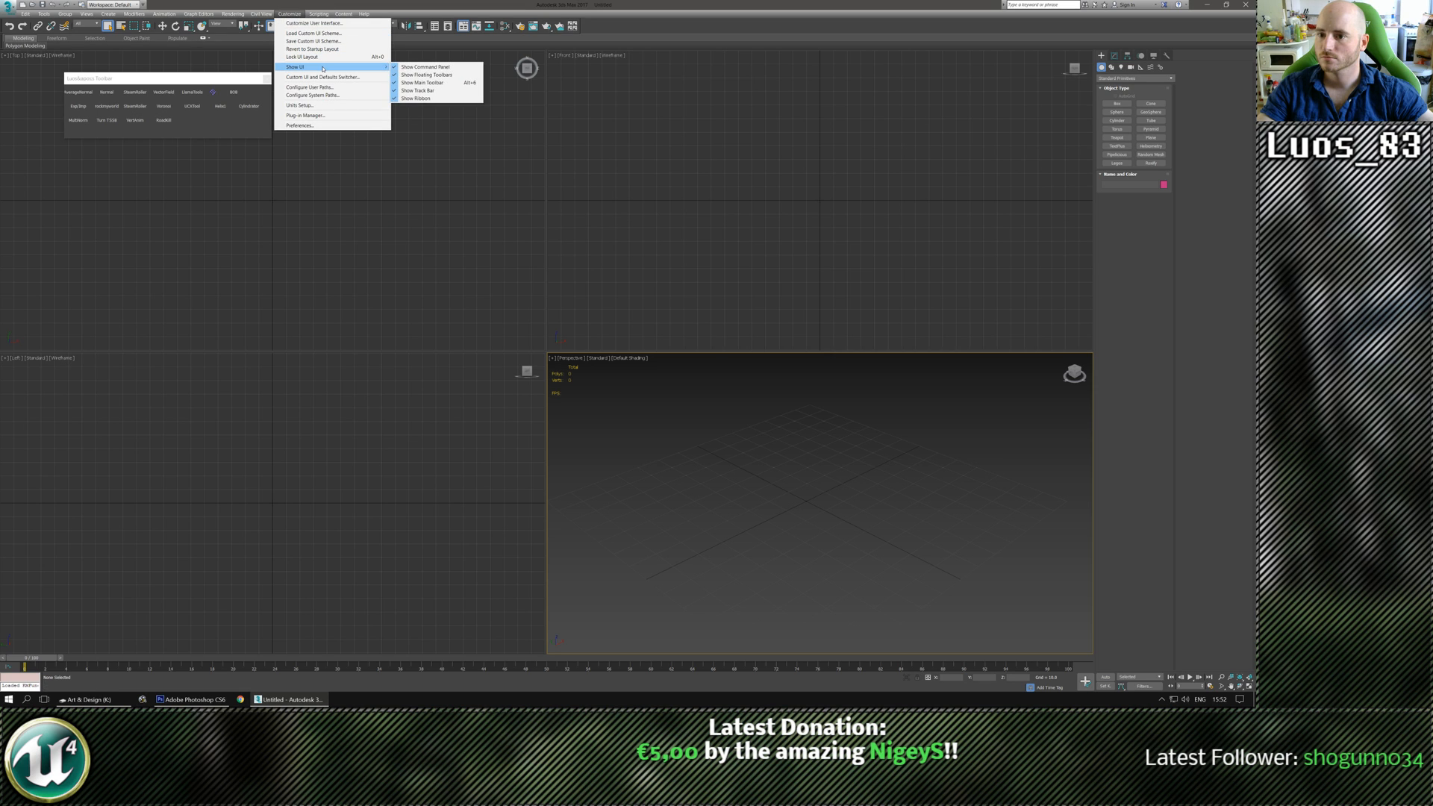
{"action": "left_click", "coordinate": [329, 77]}
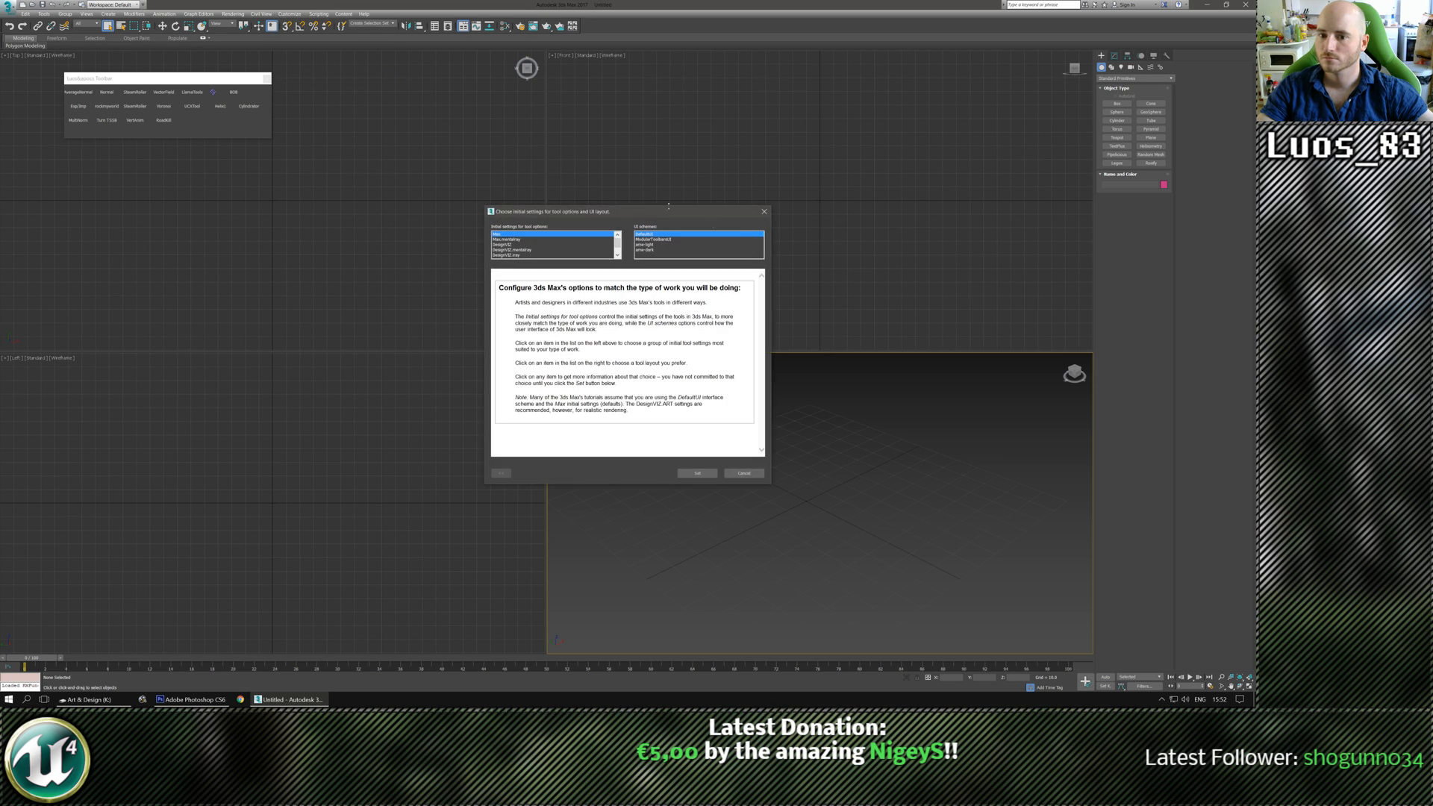
{"action": "left_click", "coordinate": [646, 250]}
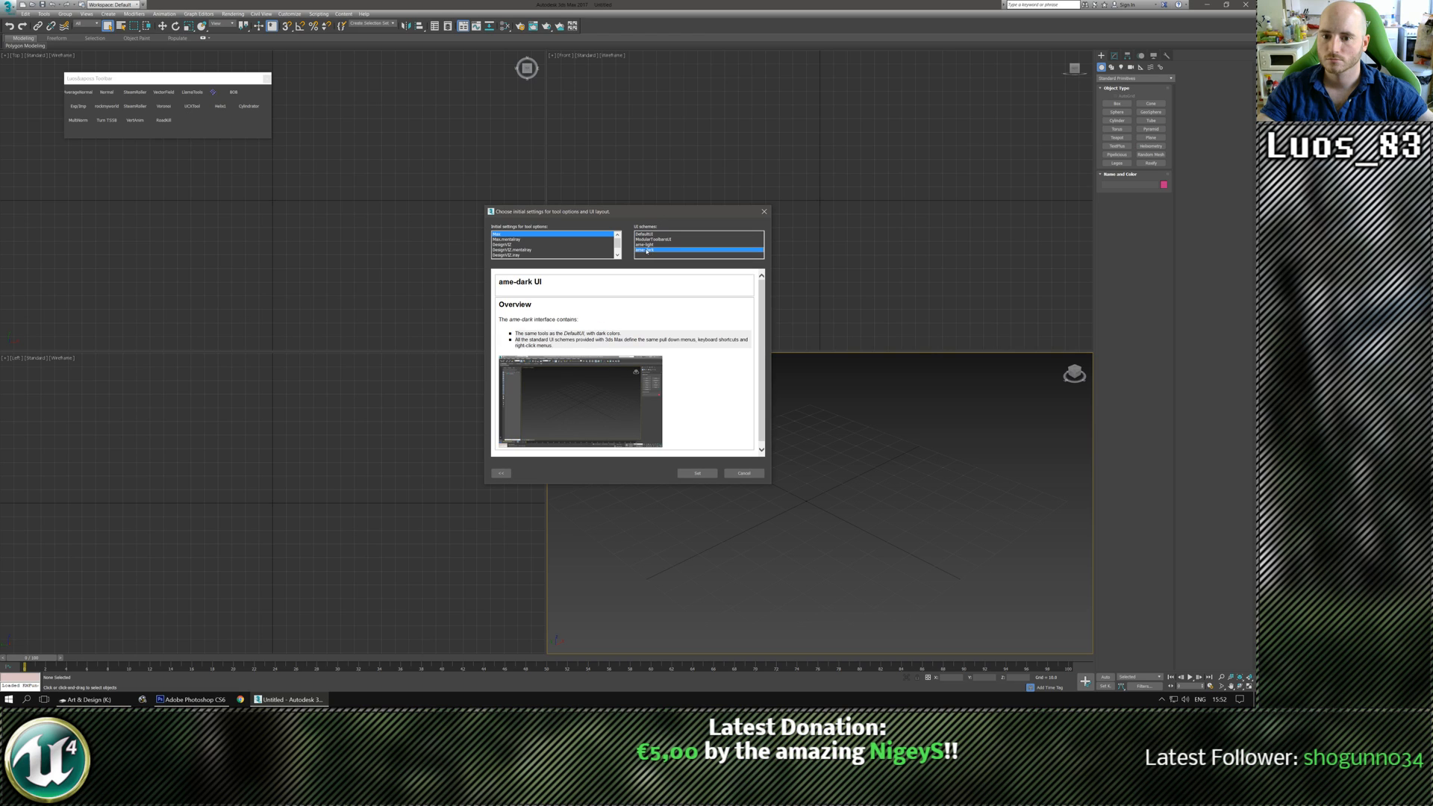
{"action": "left_click", "coordinate": [697, 474]}
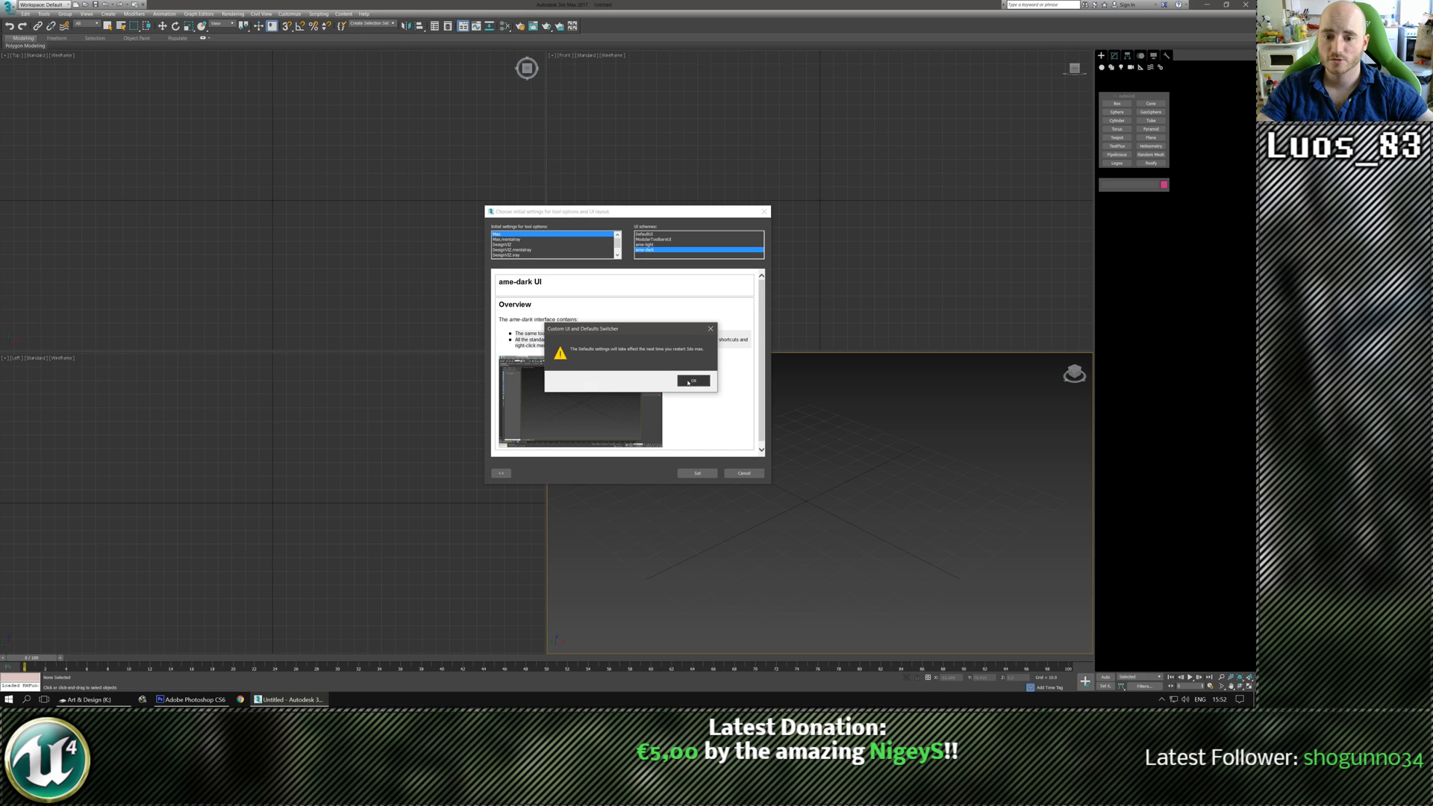
{"action": "left_click", "coordinate": [688, 381]}
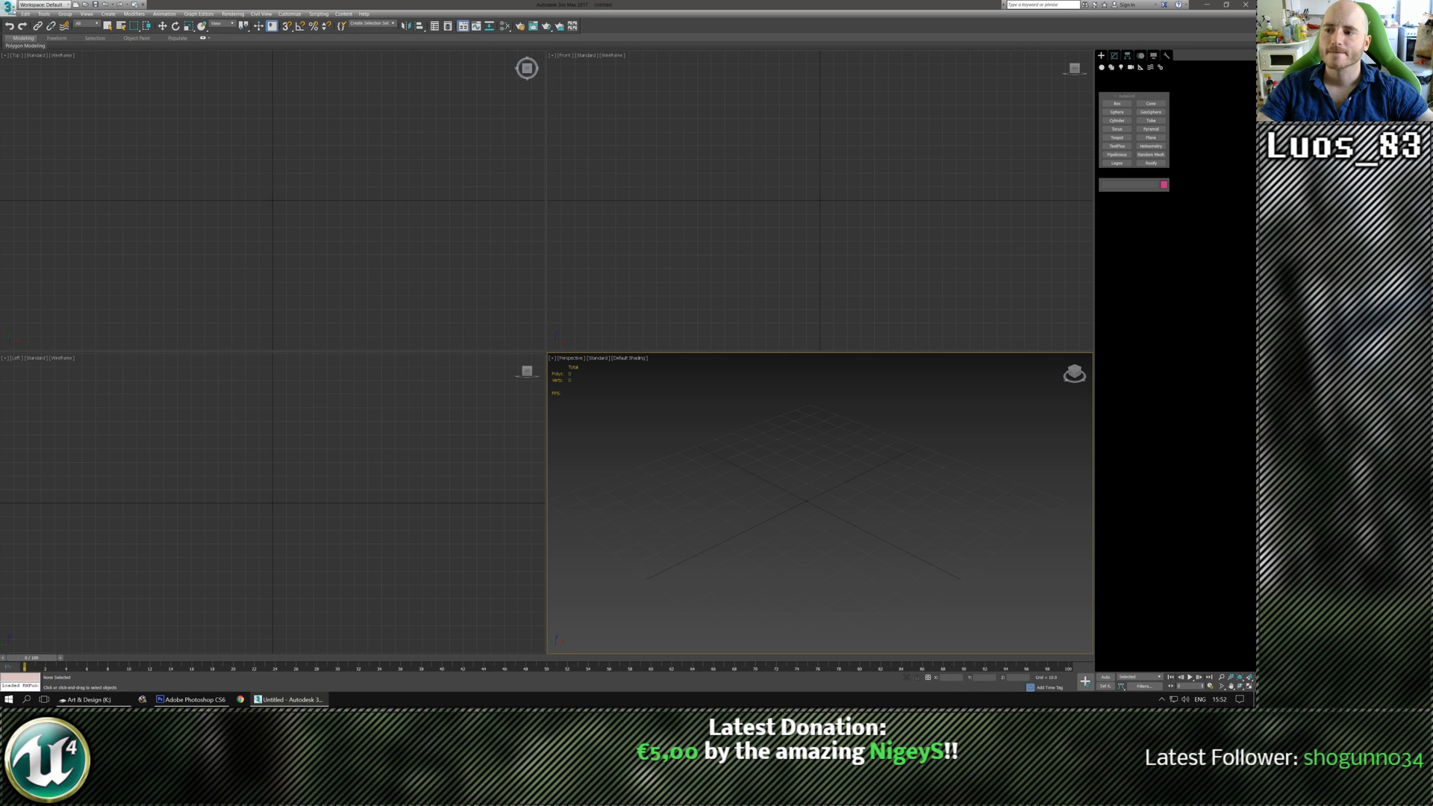
Exit 3ds Max from the empty scene so the new interface defaults can take effect.
{"action": "left_click", "coordinate": [9, 8]}
{"action": "mouse_move", "coordinate": [58, 213]}
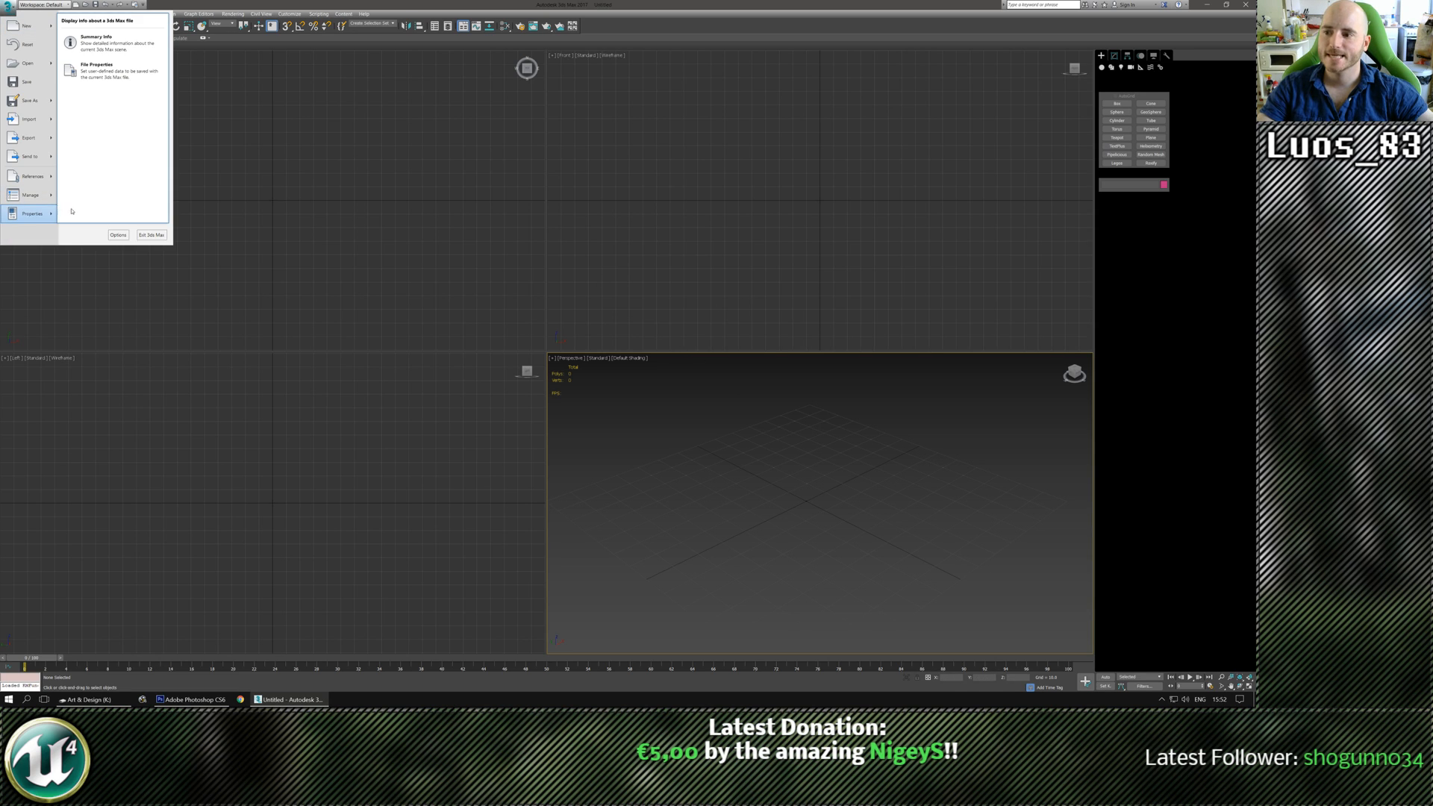
{"action": "left_click", "coordinate": [150, 235]}
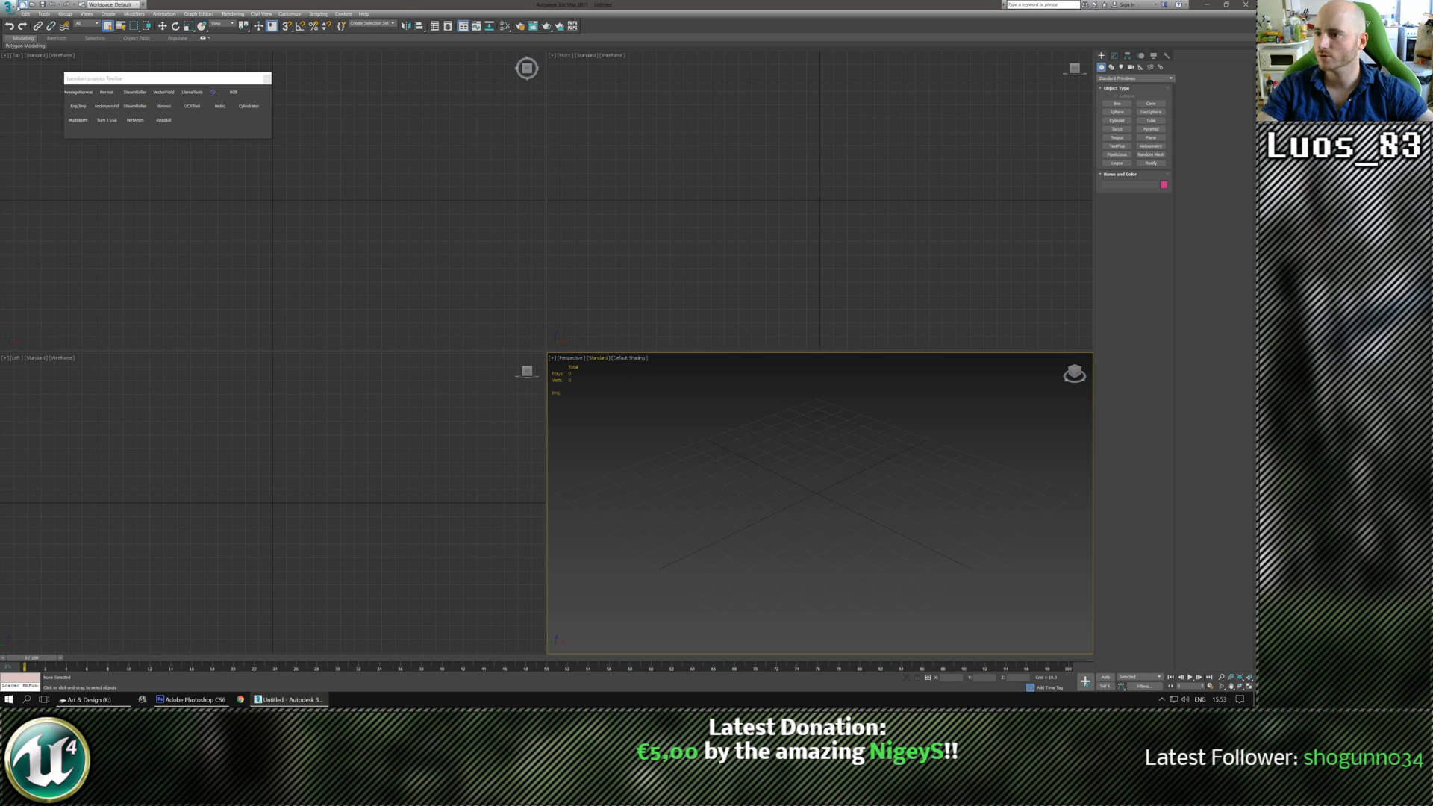
Reopen the ProtoShield scene from the recent documents.
{"action": "left_click", "coordinate": [10, 9]}
{"action": "left_click", "coordinate": [105, 51]}
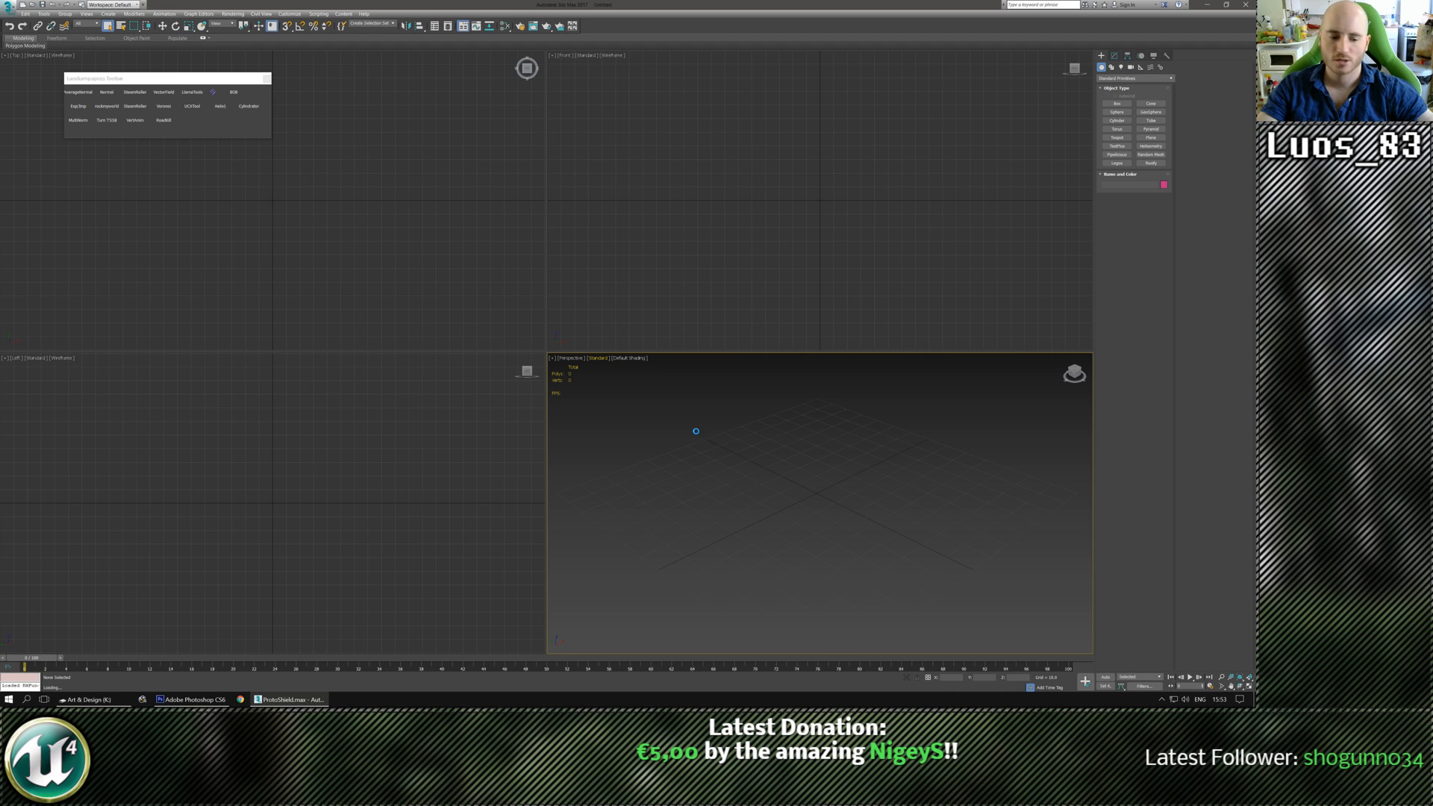
{"action": "left_click", "coordinate": [632, 413]}
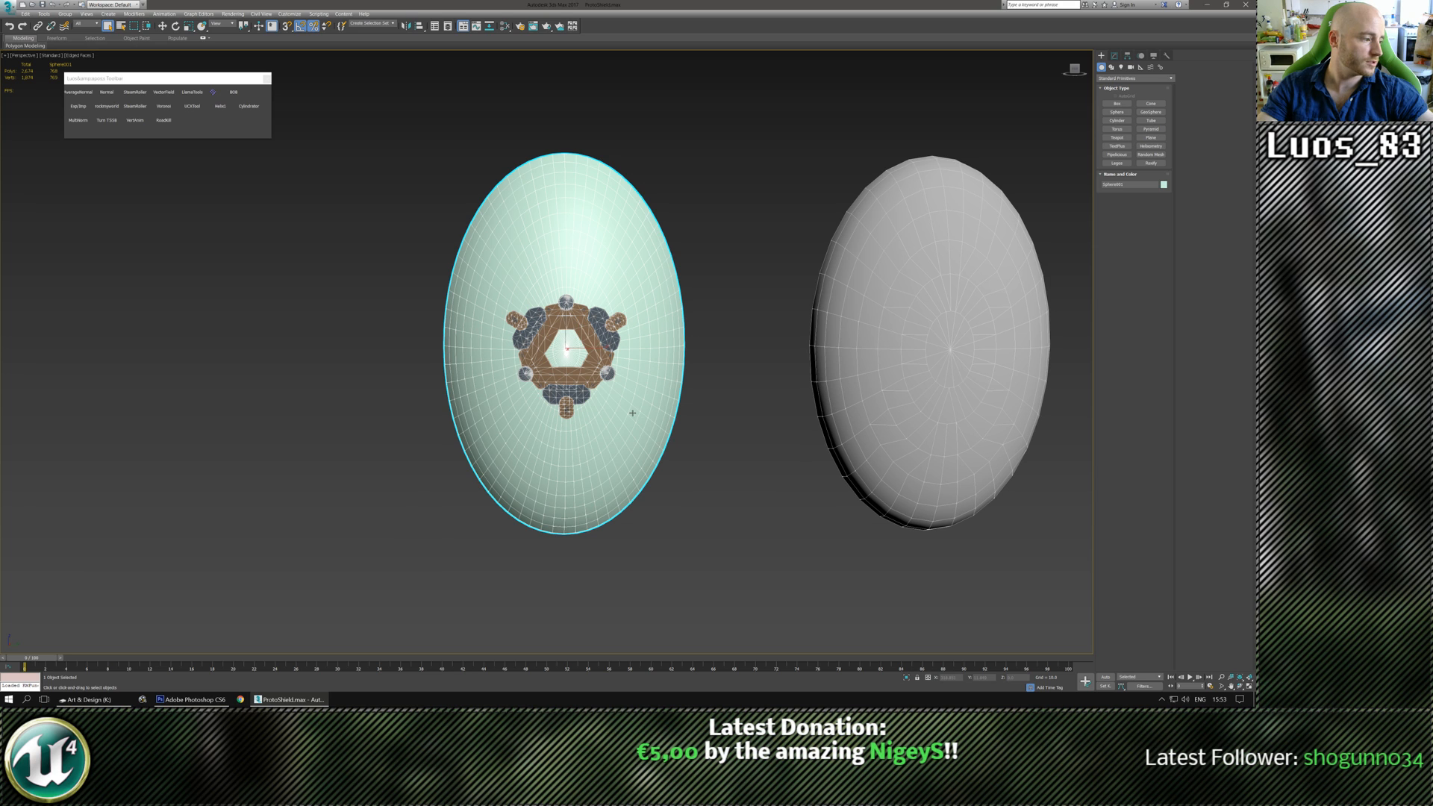
Examine the green shell and its emblem up close, from the front and at an angle.
{"action": "scroll", "coordinate": [702, 405], "scroll_direction": "up", "scroll_amount": 4}
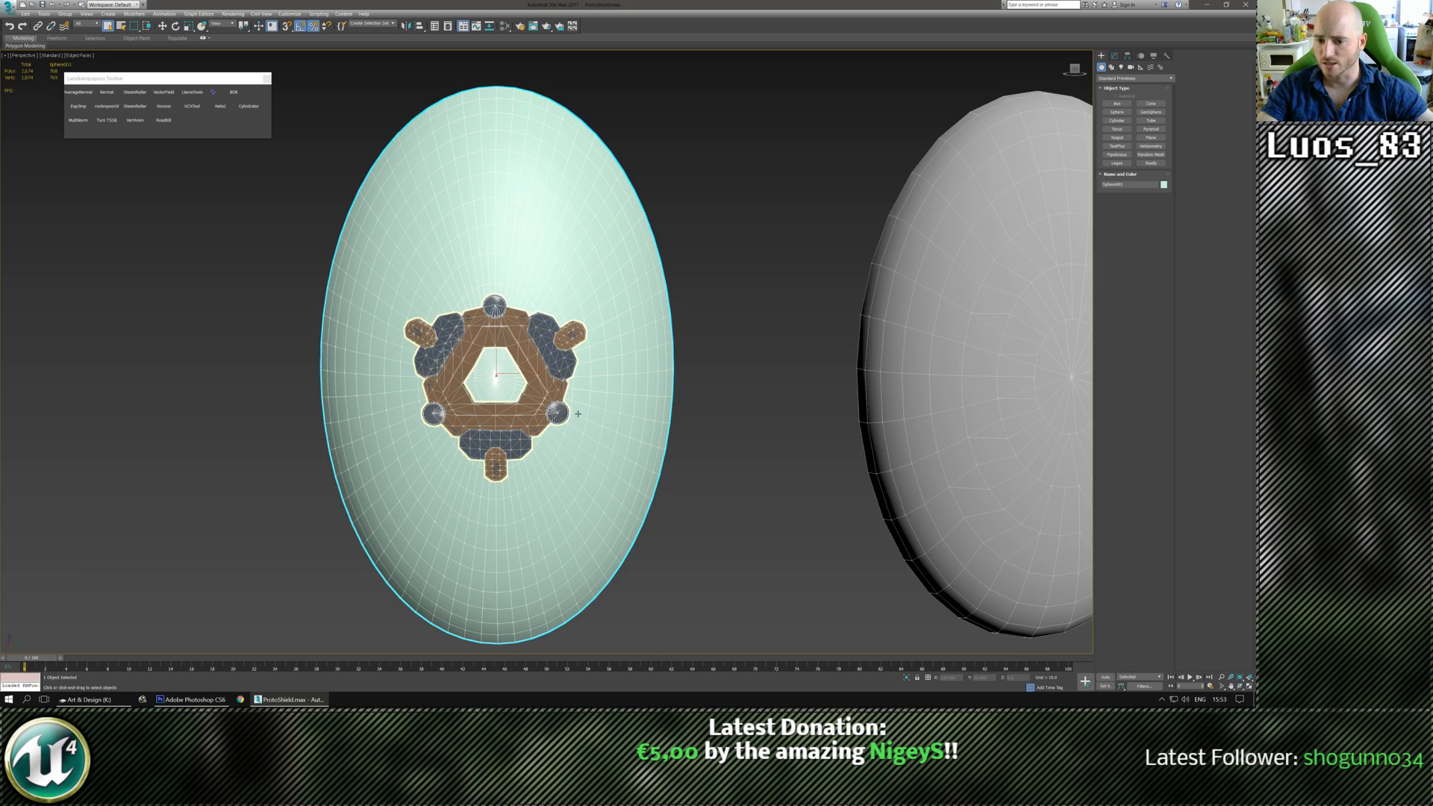
{"action": "scroll", "coordinate": [638, 391], "scroll_direction": "down", "scroll_amount": 3}
{"action": "middle_click_drag", "start_coordinate": [492, 376], "coordinate": [560, 343], "text": "alt"}
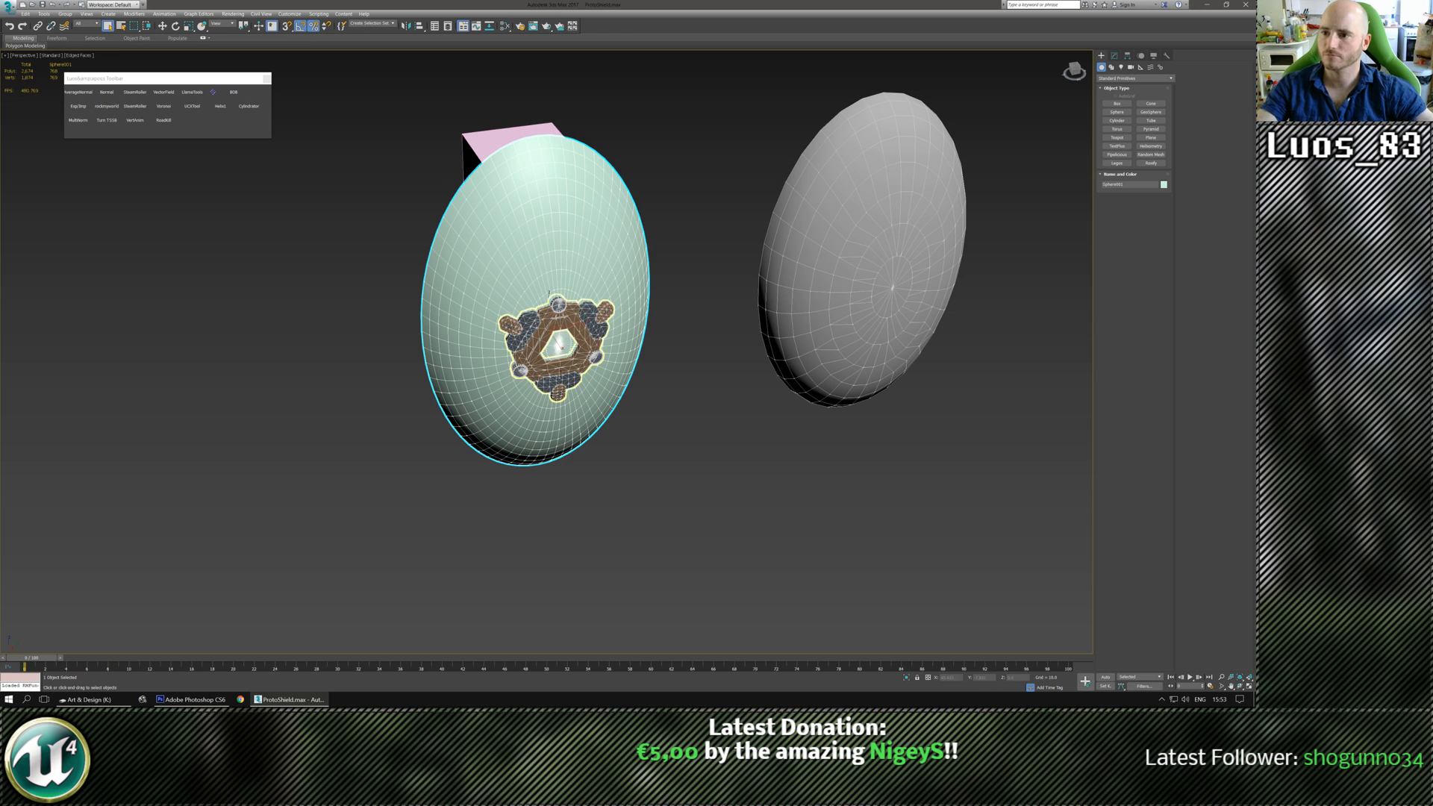
{"action": "middle_click_drag", "start_coordinate": [560, 342], "coordinate": [530, 386]}
{"action": "scroll", "coordinate": [485, 338], "scroll_direction": "up", "scroll_amount": 3}
{"action": "middle_click_drag", "start_coordinate": [456, 334], "coordinate": [451, 310]}
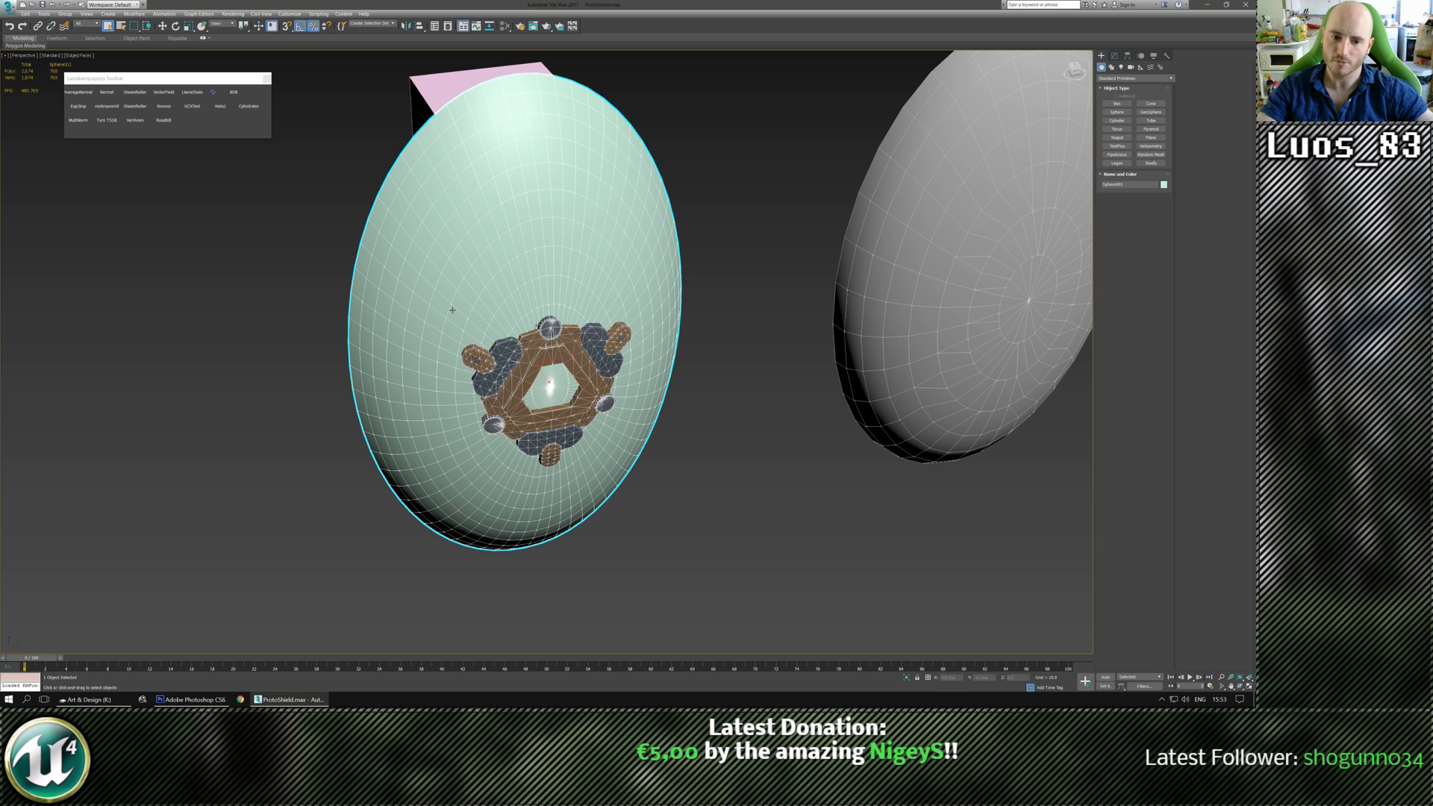
{"action": "middle_click_drag", "start_coordinate": [452, 310], "coordinate": [608, 311], "text": "alt"}
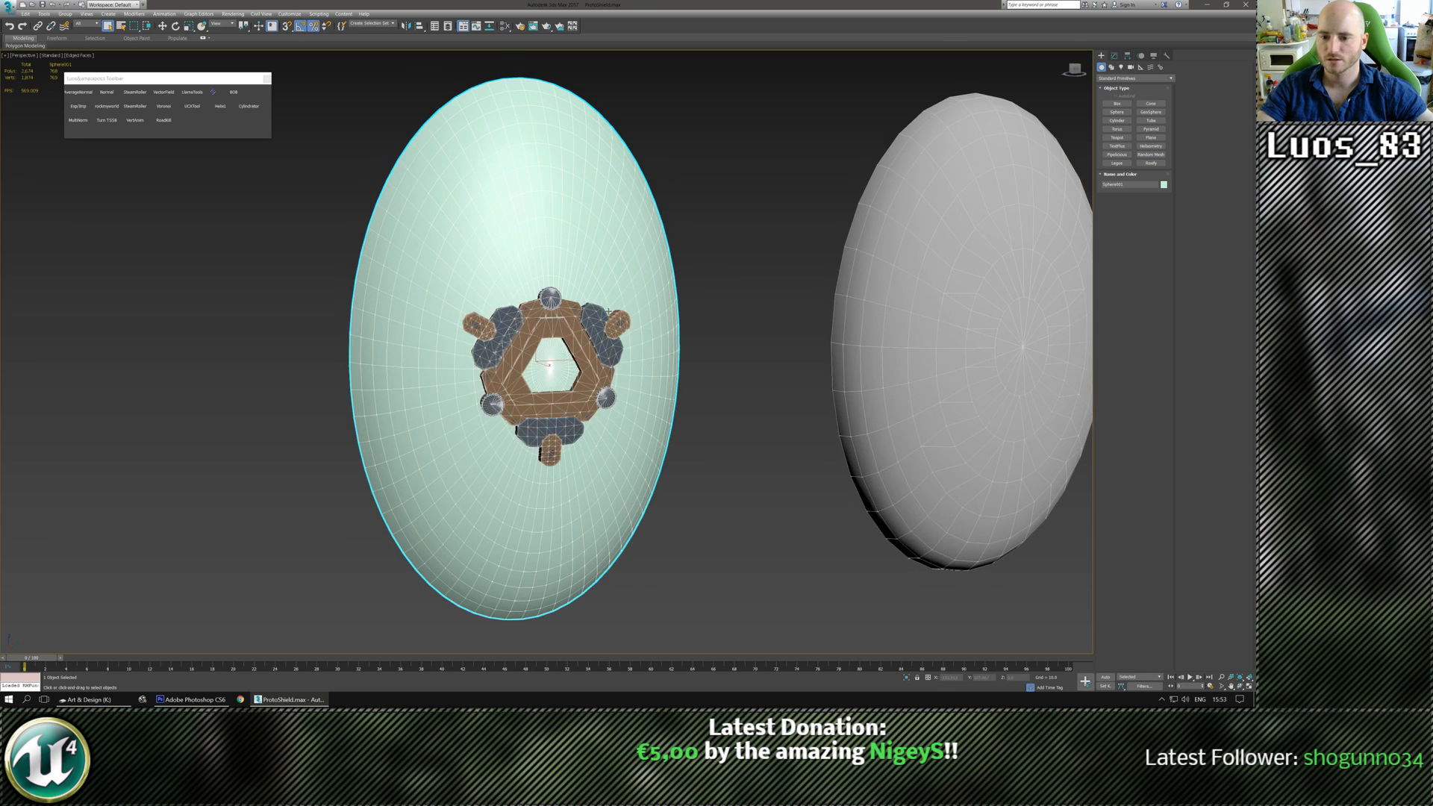
Open the UV editor from the Unwrap UVW modifier of the green shell.
{"action": "left_click", "coordinate": [1114, 56]}
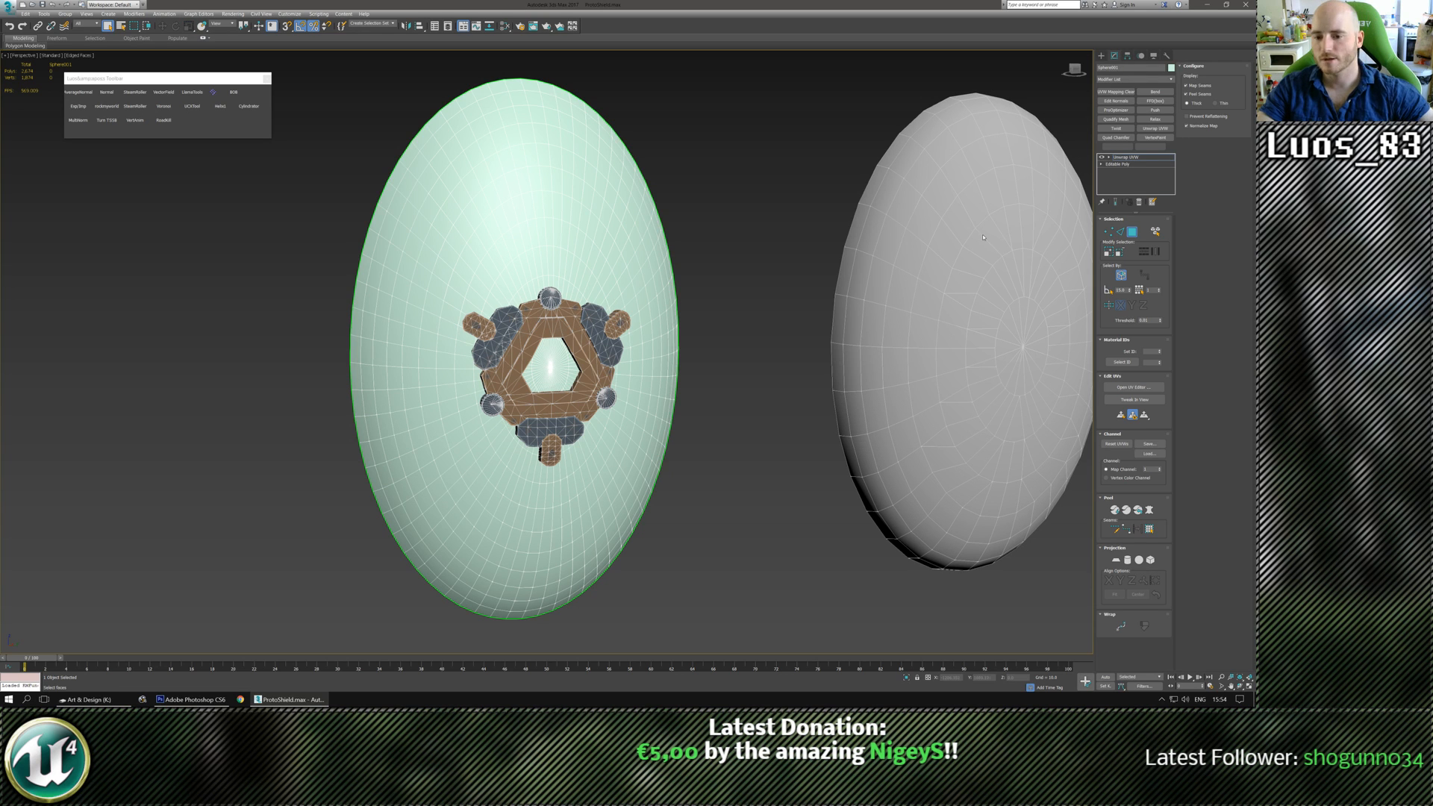
{"action": "middle_click_drag", "start_coordinate": [591, 425], "coordinate": [555, 408]}
{"action": "scroll", "coordinate": [555, 407], "scroll_direction": "up", "scroll_amount": 3}
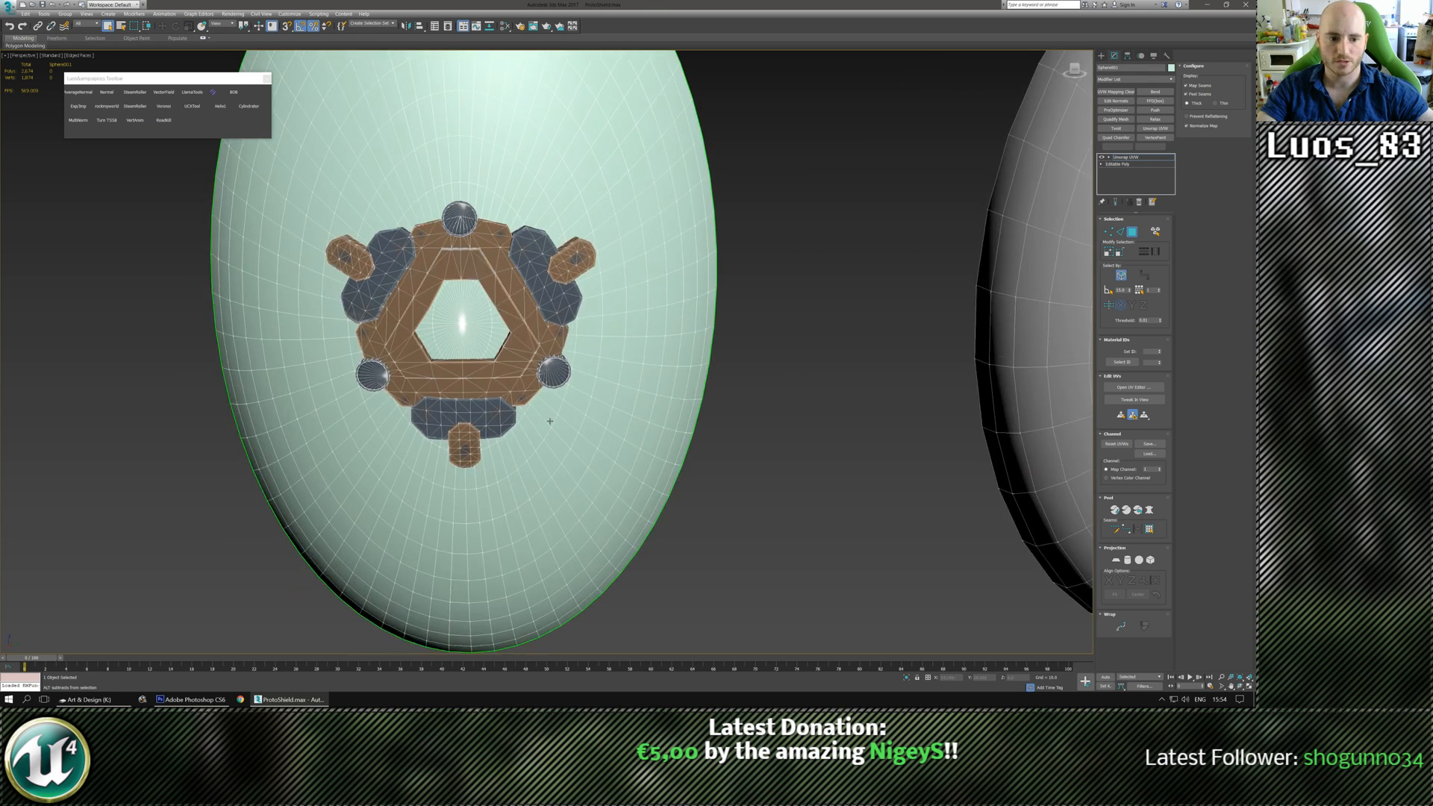
{"action": "scroll", "coordinate": [555, 407], "scroll_direction": "down", "scroll_amount": 5}
{"action": "scroll", "coordinate": [555, 407], "scroll_direction": "up", "scroll_amount": 3}
{"action": "left_click", "coordinate": [1134, 387]}
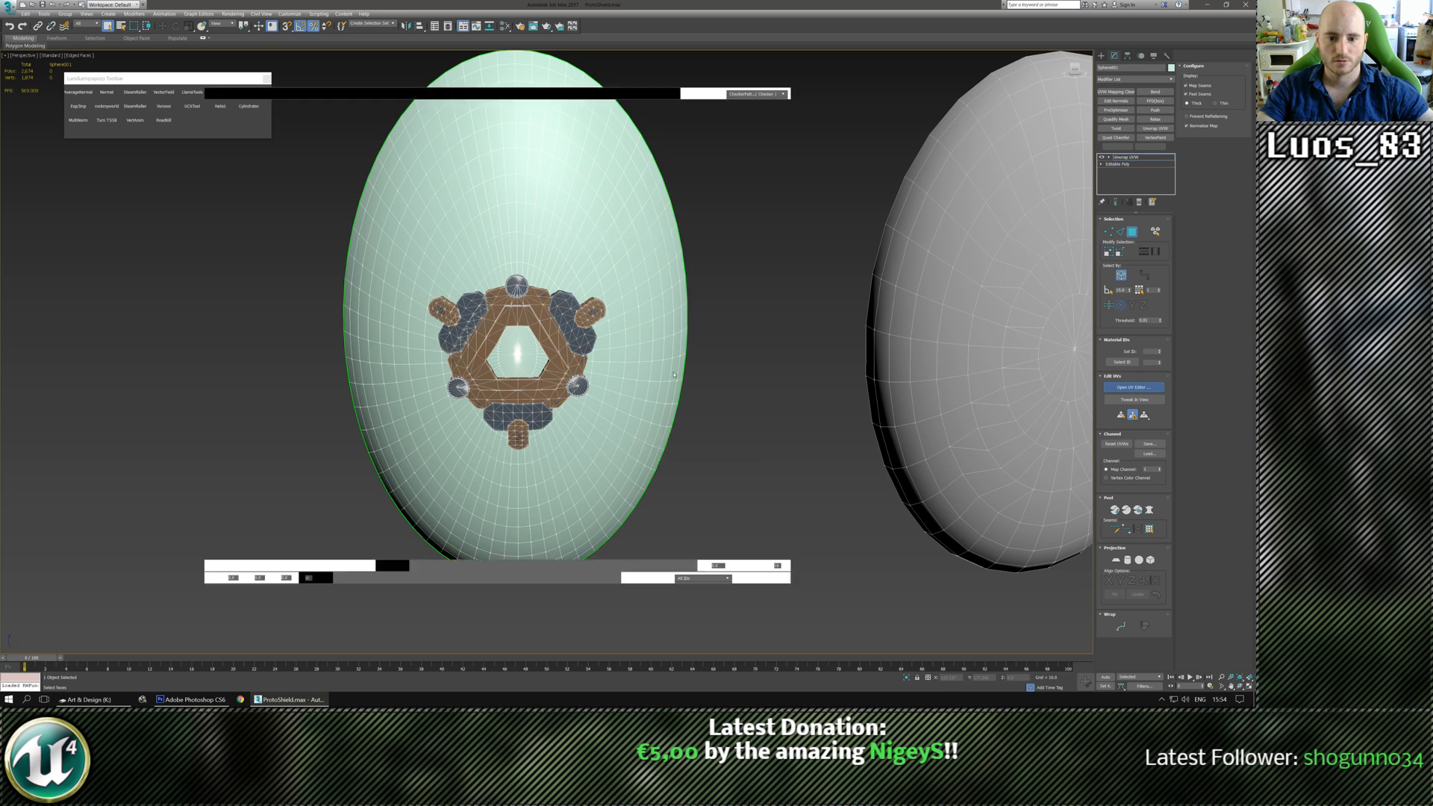
{"action": "left_click", "coordinate": [667, 390]}
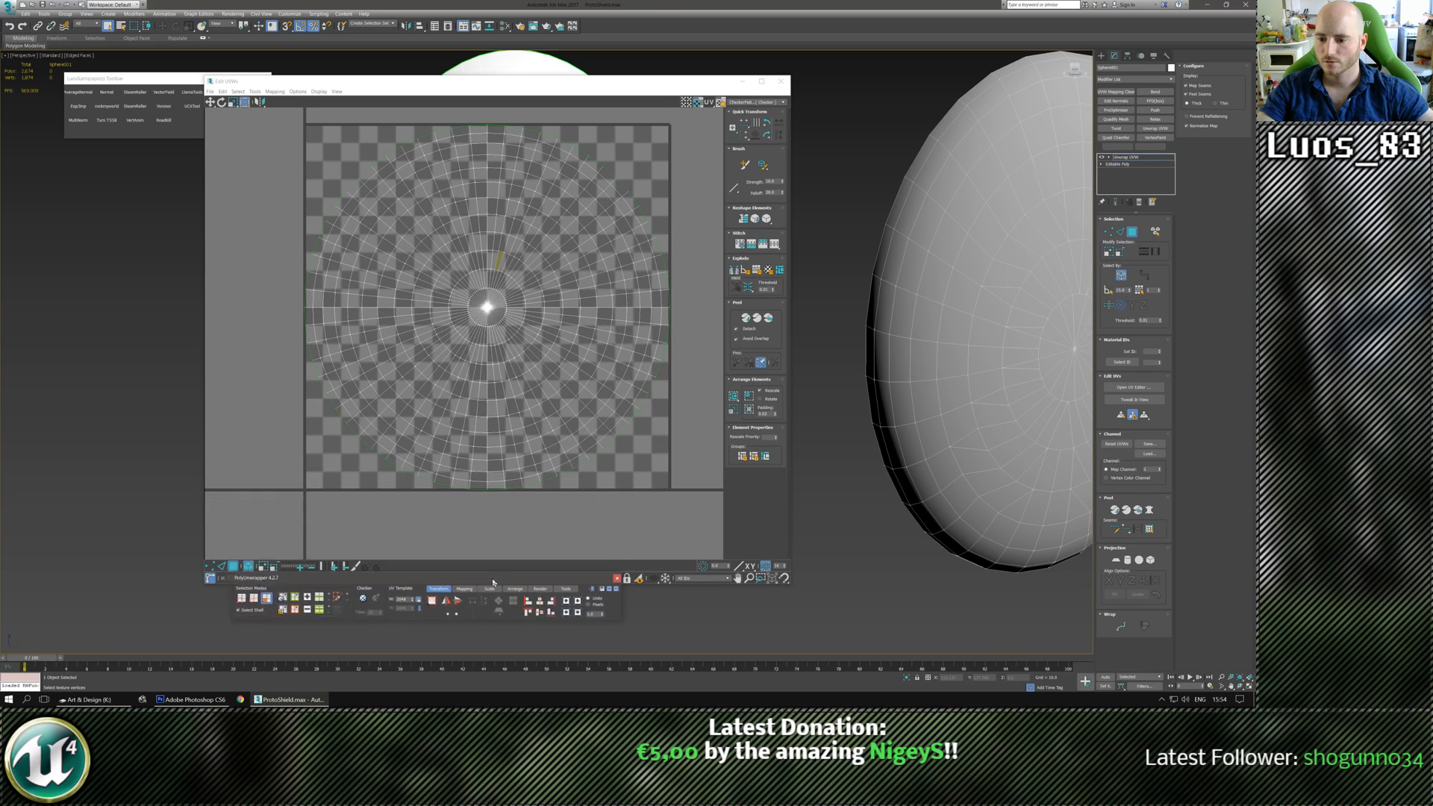
Turn on Show Edge Distortion in the UV editor and inspect the distortion across the circular UV layout.
{"action": "scroll", "coordinate": [600, 183], "scroll_direction": "down", "scroll_amount": 3}
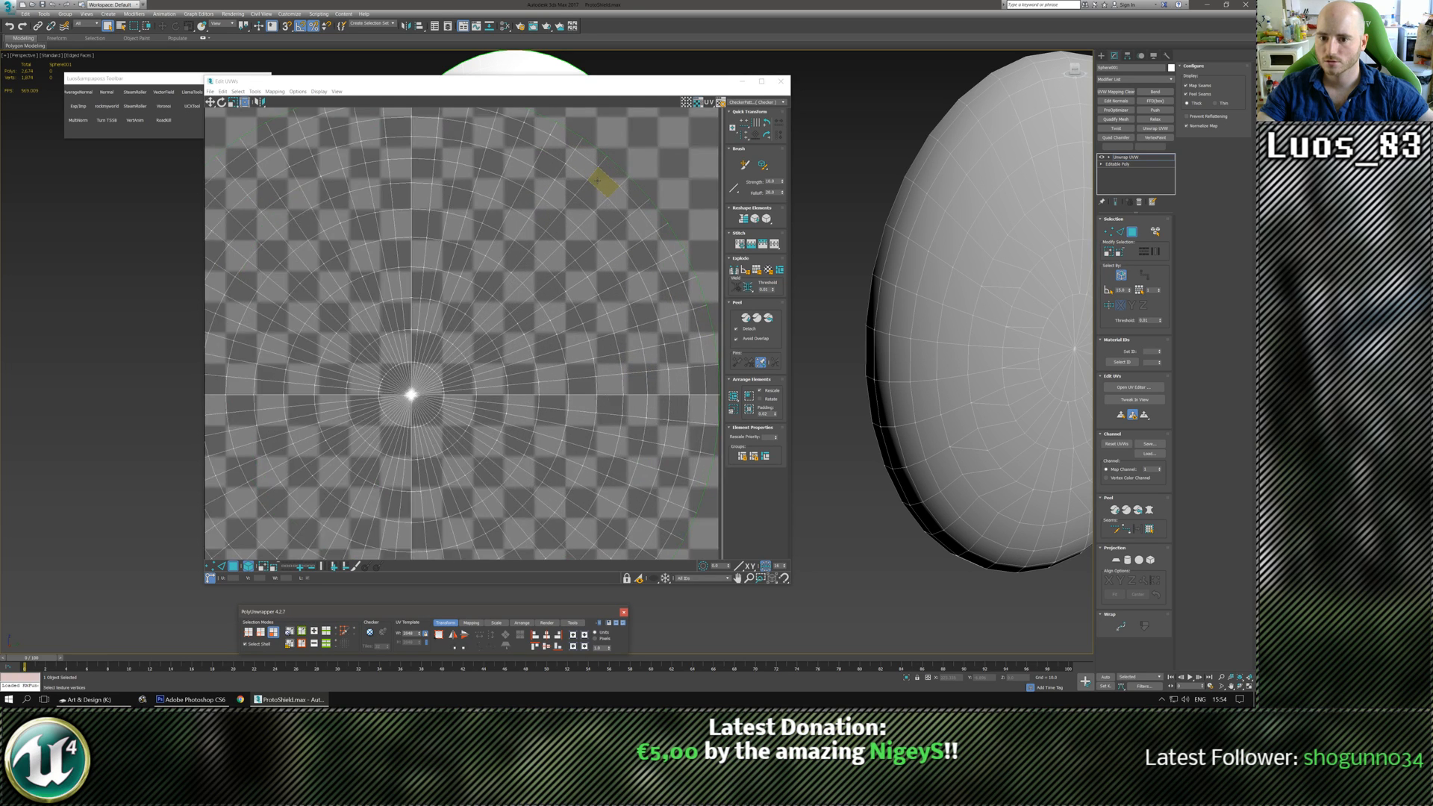
{"action": "mouse_move", "coordinate": [318, 92]}
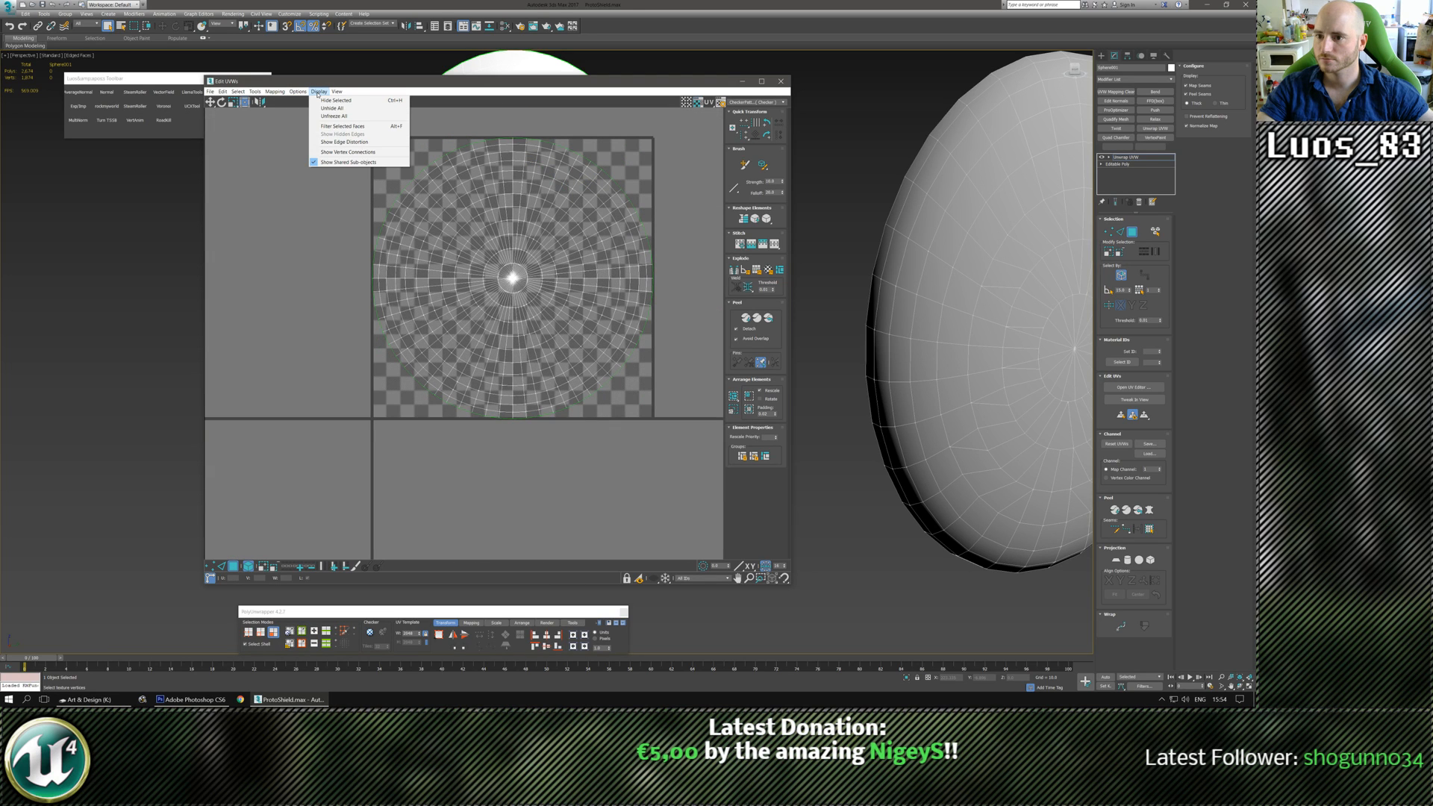
{"action": "left_click", "coordinate": [343, 126]}
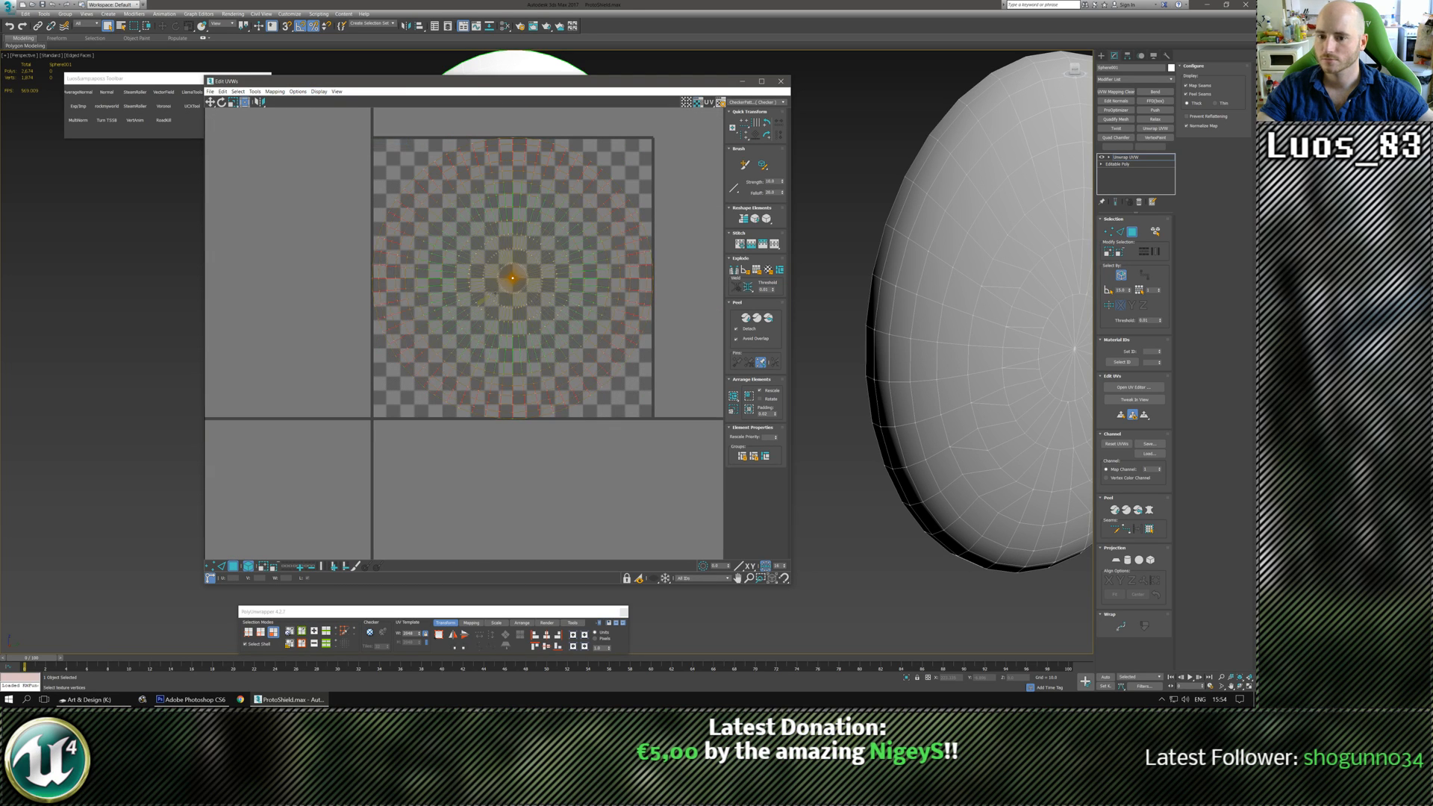
{"action": "scroll", "coordinate": [603, 254], "scroll_direction": "up", "scroll_amount": 3}
{"action": "scroll", "coordinate": [603, 254], "scroll_direction": "down", "scroll_amount": 3}
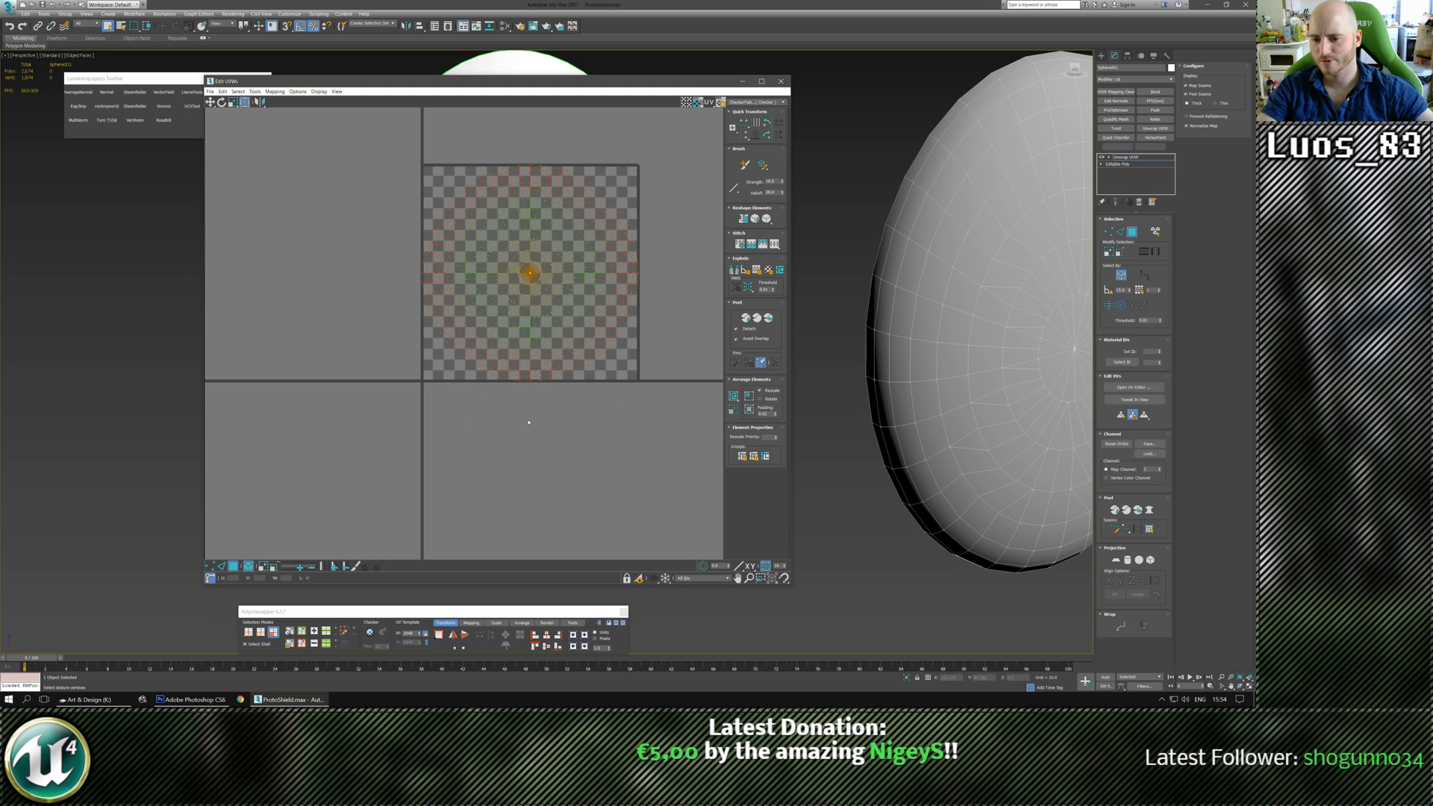
{"action": "scroll", "coordinate": [545, 281], "scroll_direction": "up", "scroll_amount": 6}
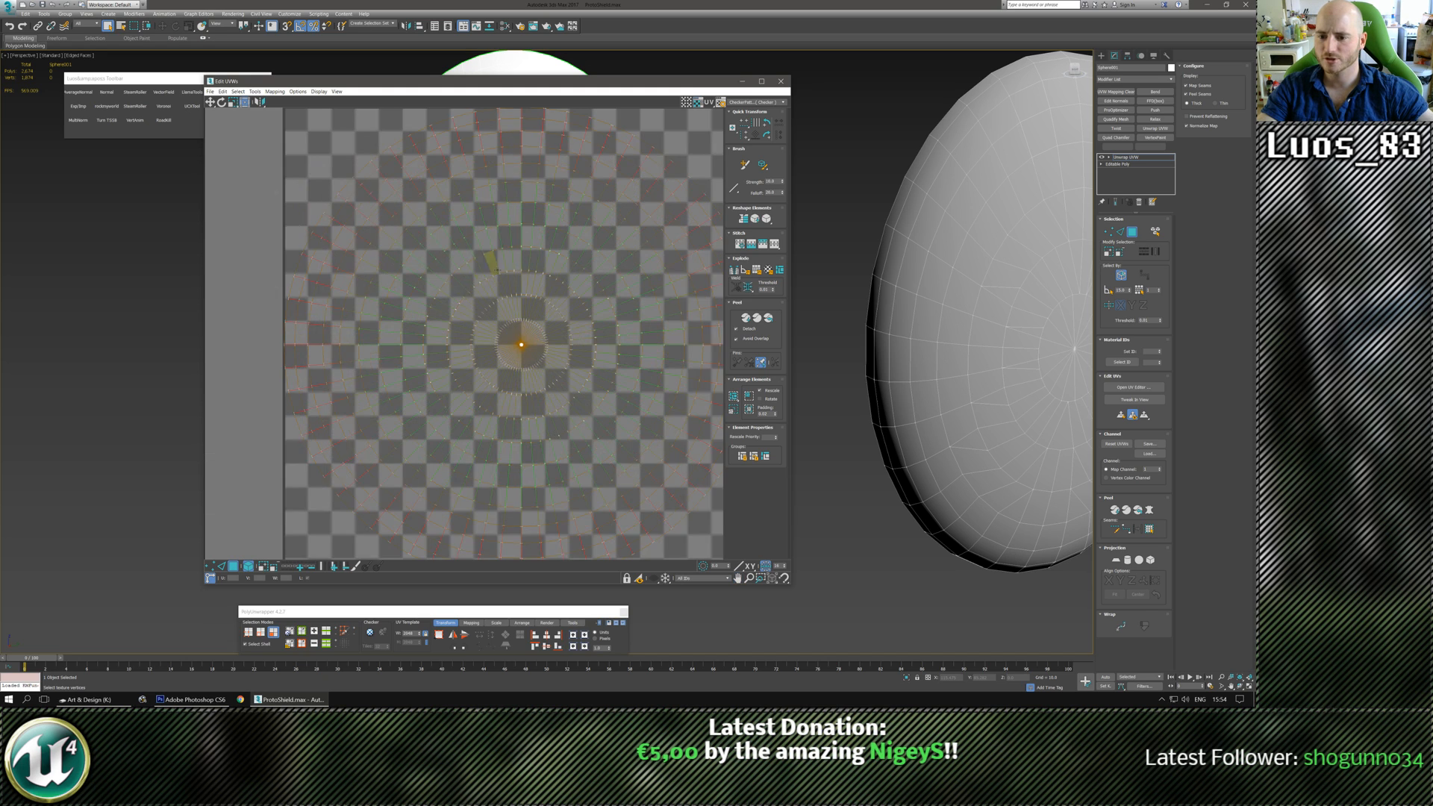
{"action": "middle_click_drag", "start_coordinate": [546, 281], "coordinate": [525, 313]}
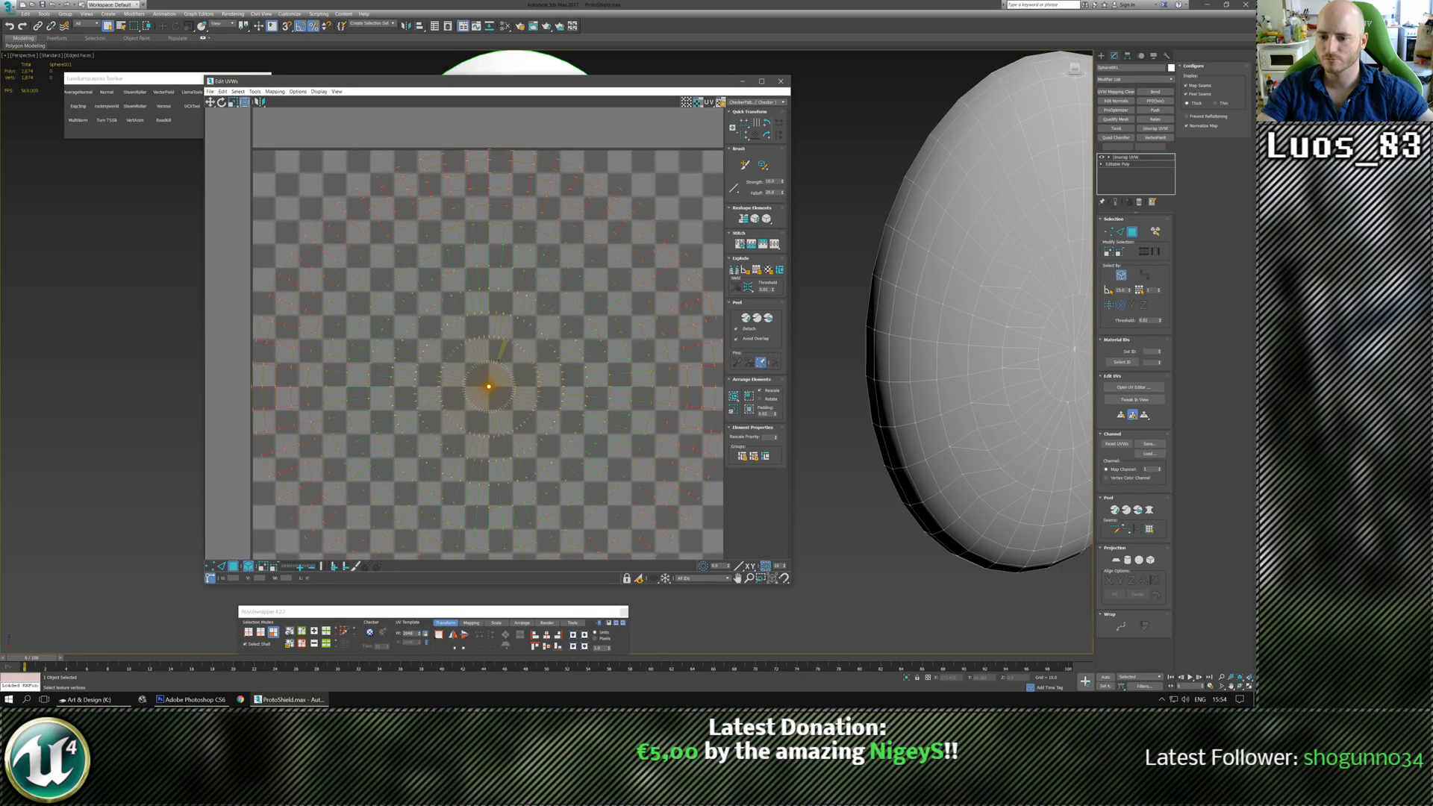
{"action": "scroll", "coordinate": [586, 175], "scroll_direction": "down", "scroll_amount": 2}
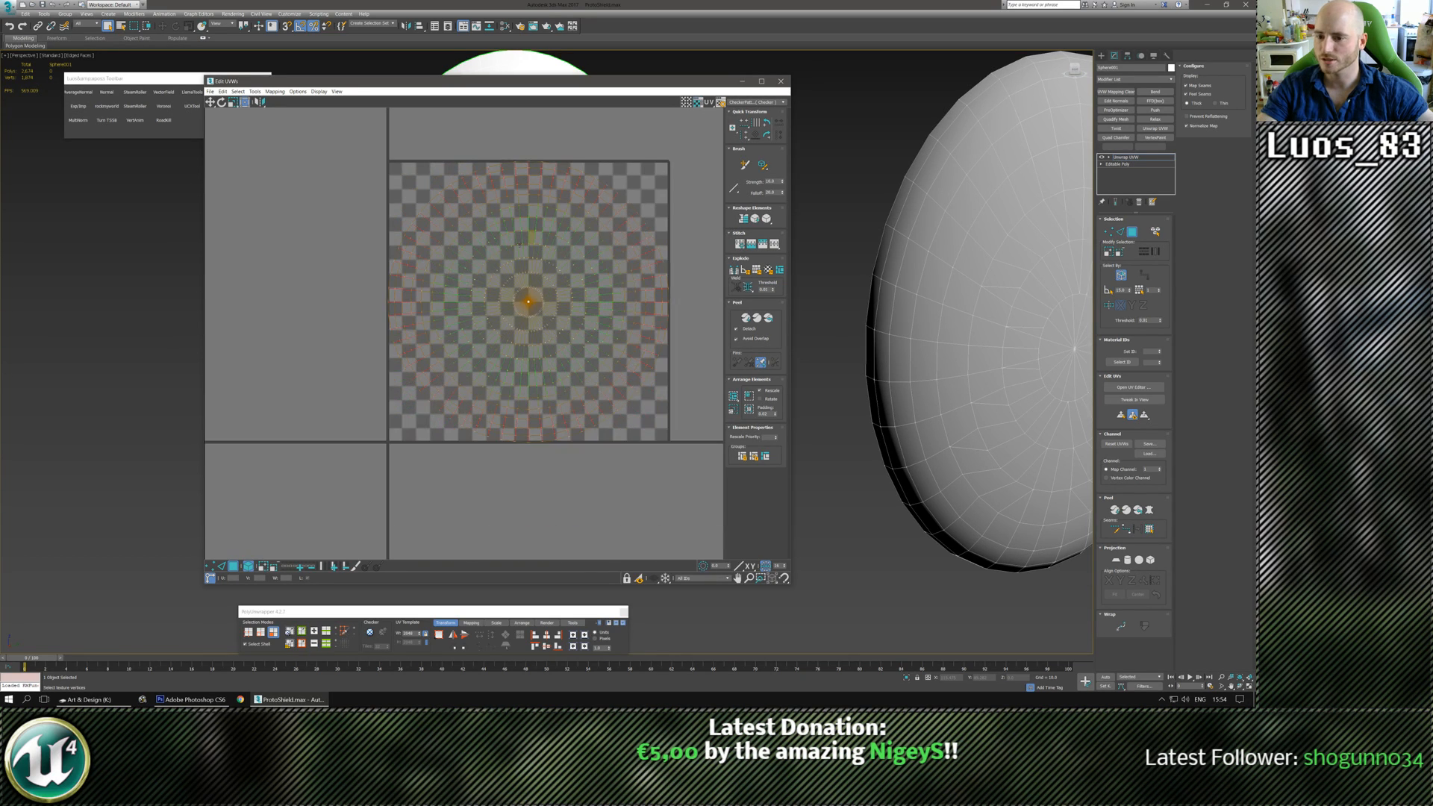
{"action": "scroll", "coordinate": [351, 221], "scroll_direction": "down", "scroll_amount": 1}
Quick Peel the whole circular UV shell and reselect all of its faces.
{"action": "left_click", "coordinate": [438, 237]}
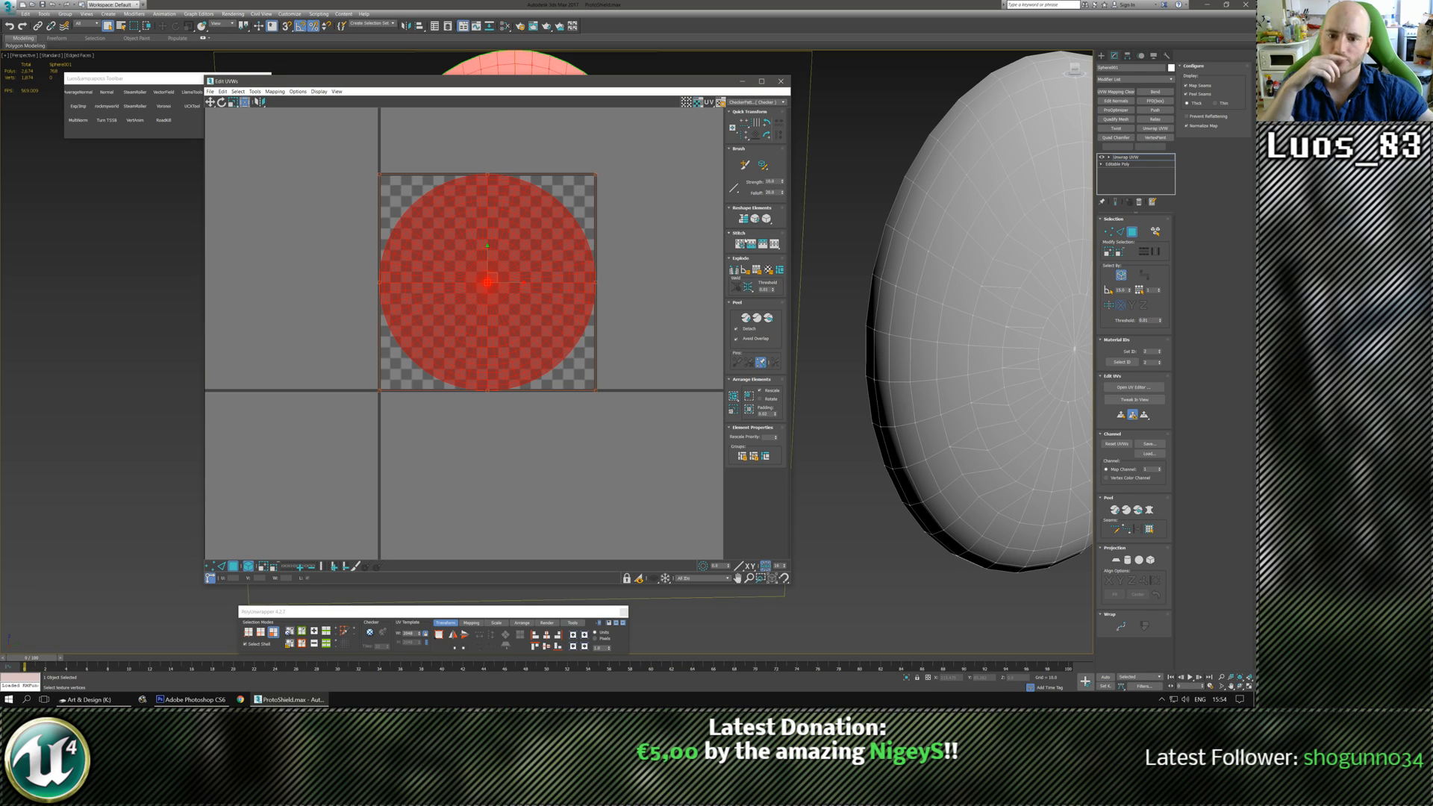
{"action": "left_click", "coordinate": [745, 317]}
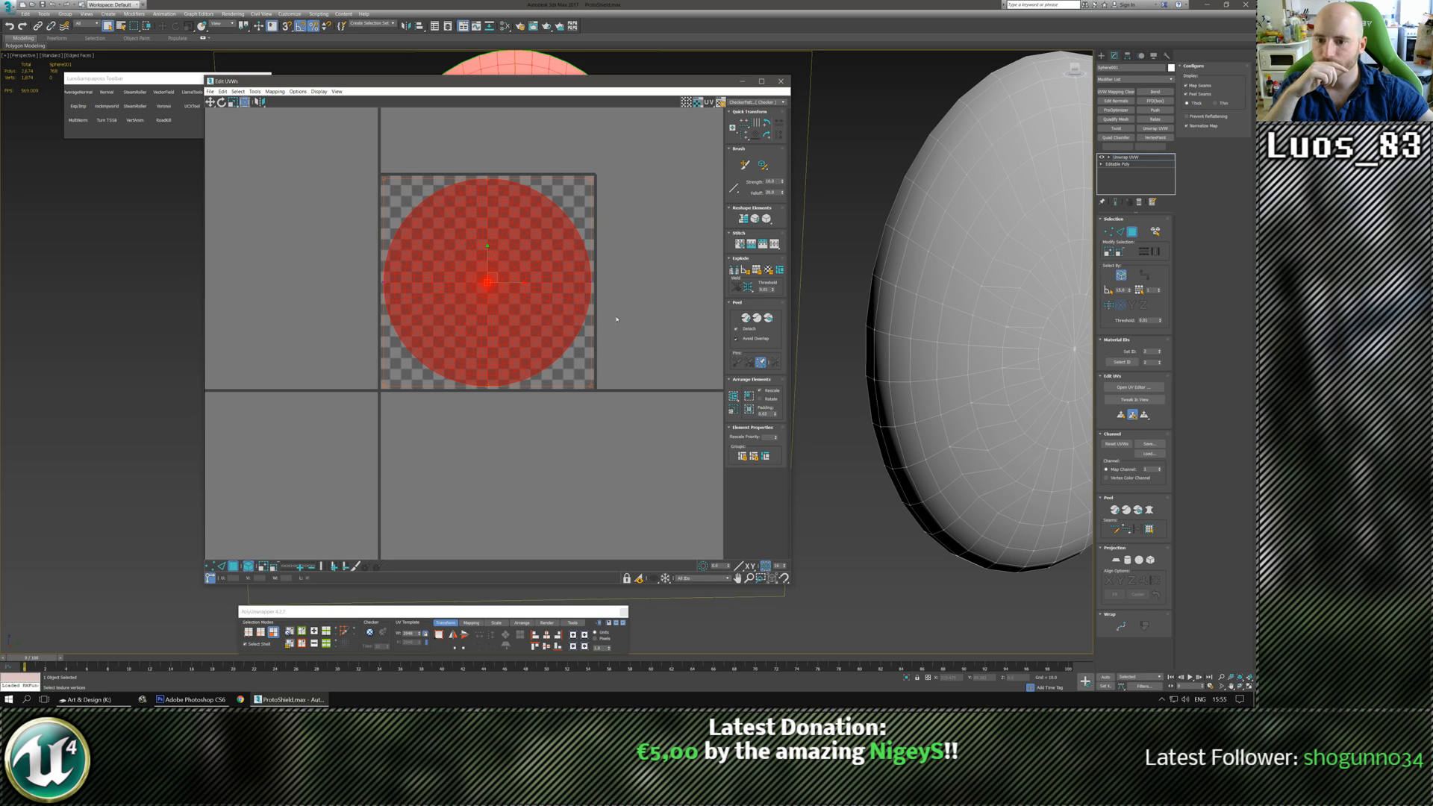
{"action": "left_click", "coordinate": [661, 186]}
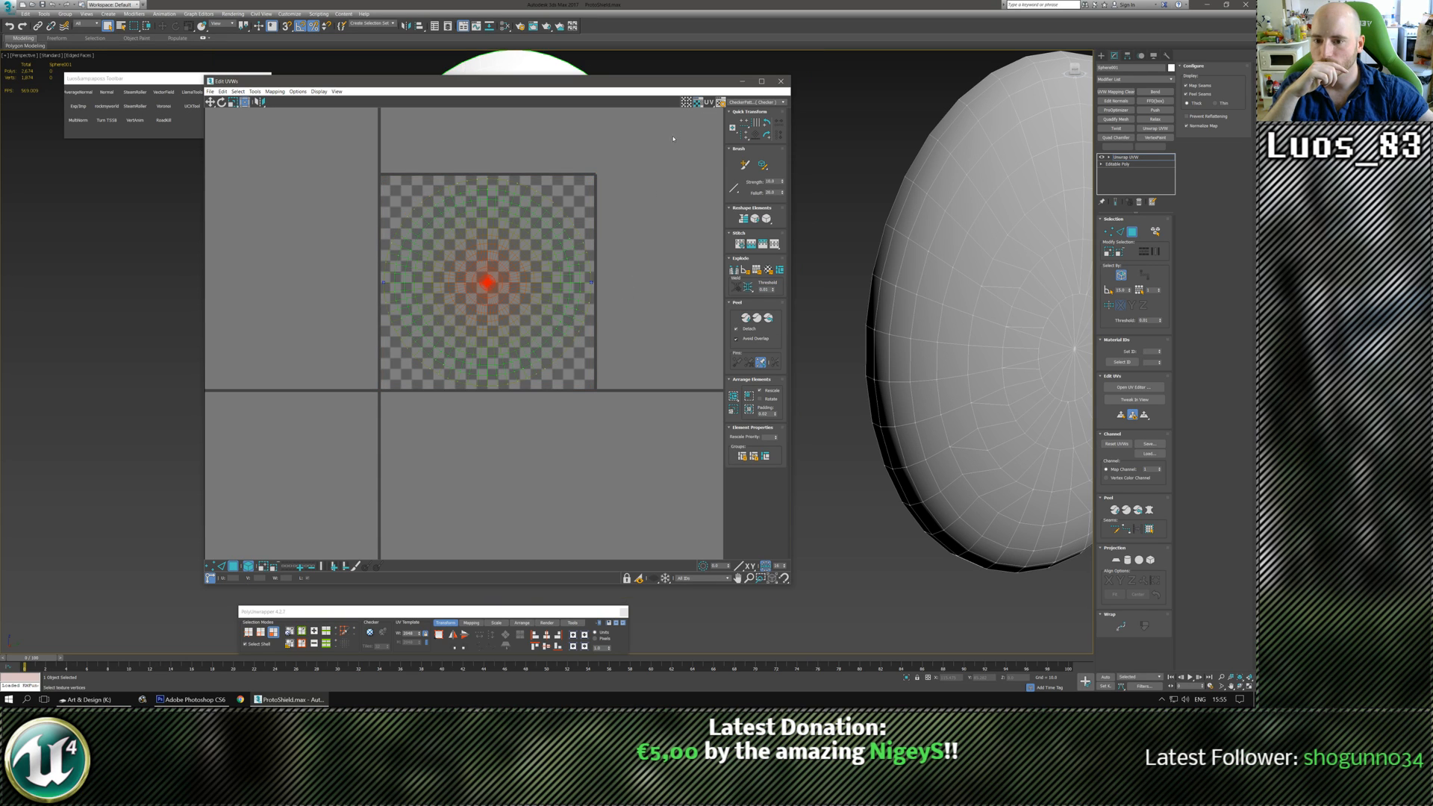
{"action": "left_click_drag", "start_coordinate": [674, 139], "coordinate": [317, 414]}
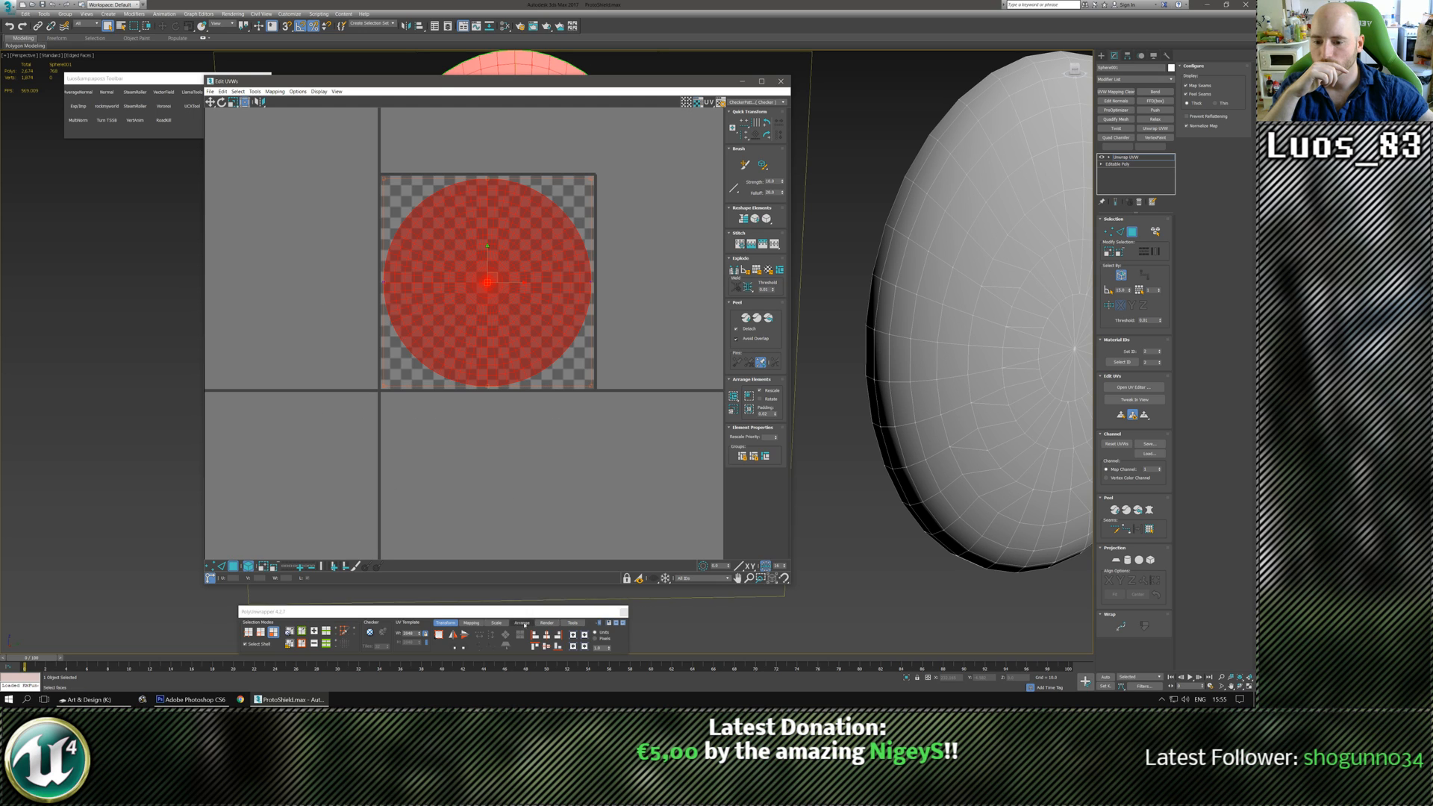
Rescale the circular UV shell with PolyUnwrapper's Scale tools so that it fills the texture tile.
{"action": "left_click", "coordinate": [496, 623]}
{"action": "left_click", "coordinate": [439, 635]}
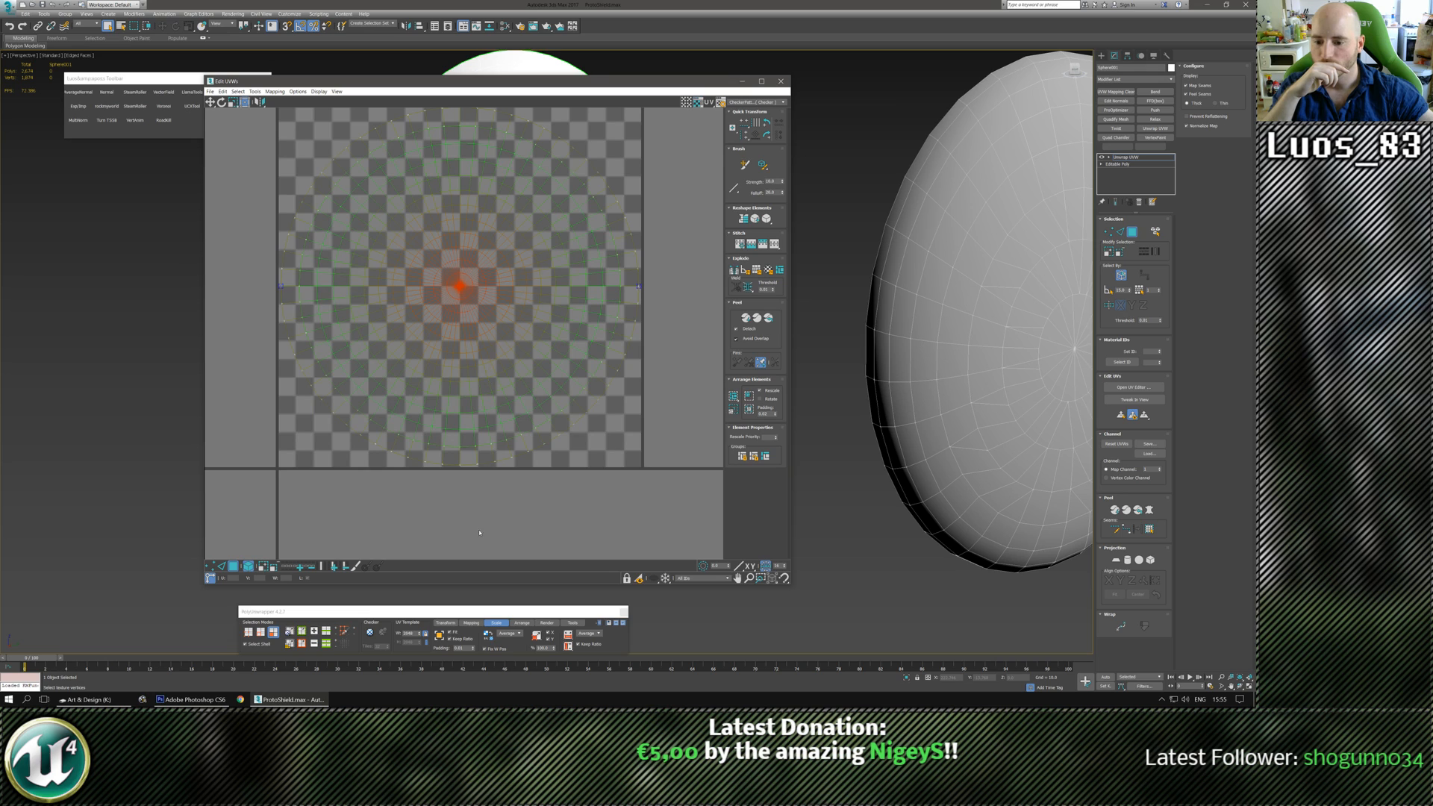
{"action": "left_click", "coordinate": [473, 650]}
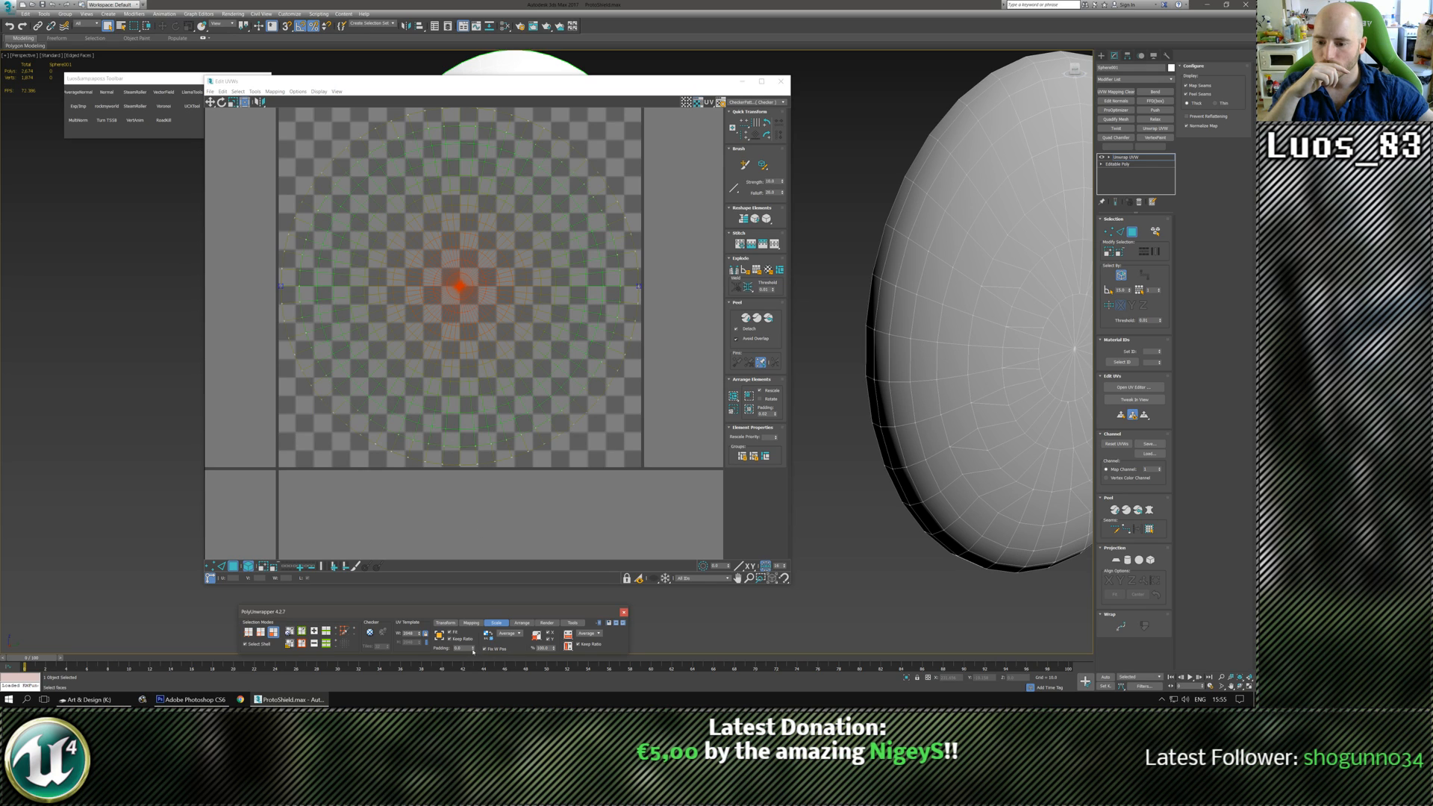
Dock the floating PolyUnwrapper toolbar beneath the UV editor and open the PolyUnwrapper settings.
{"action": "left_click", "coordinate": [623, 623]}
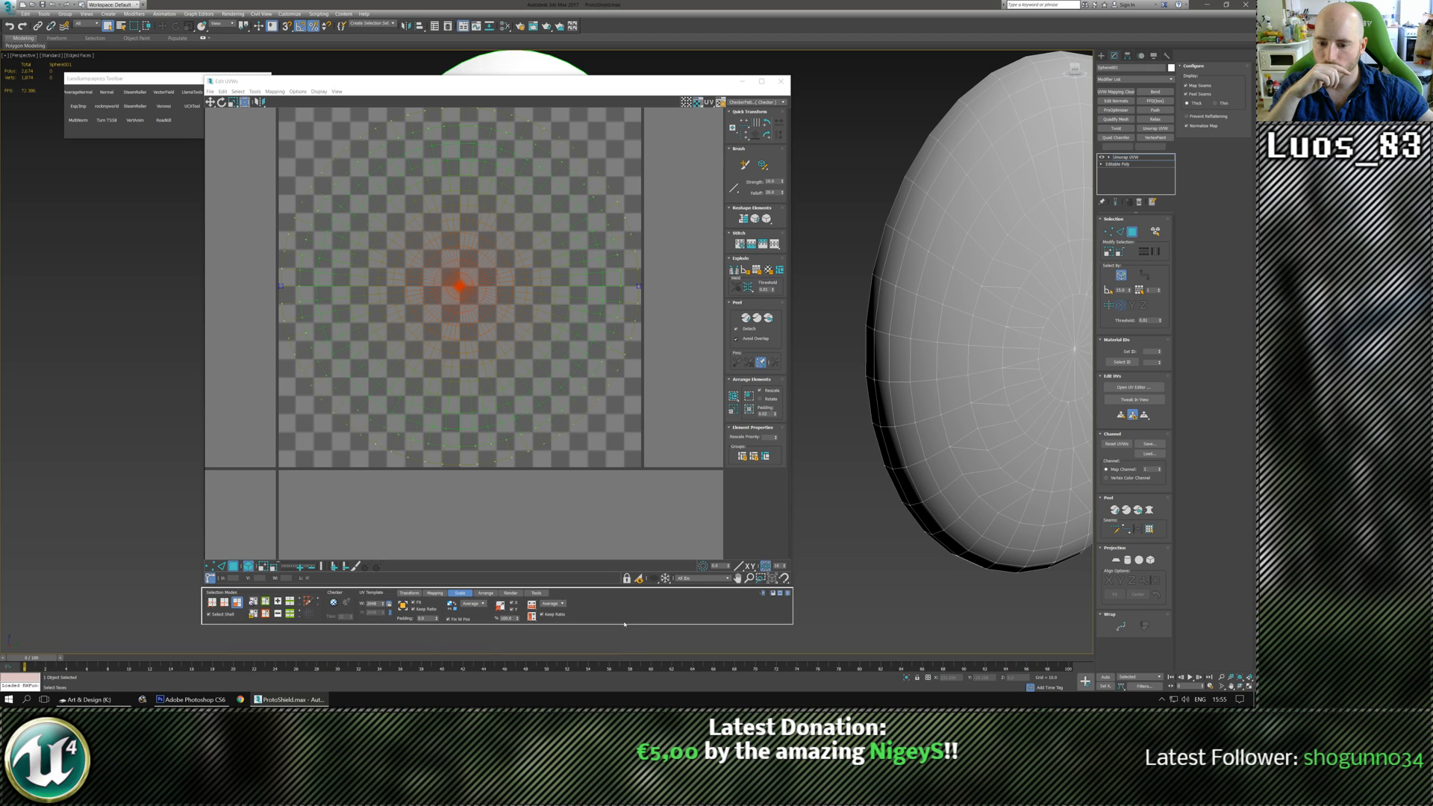
{"action": "left_click", "coordinate": [772, 594]}
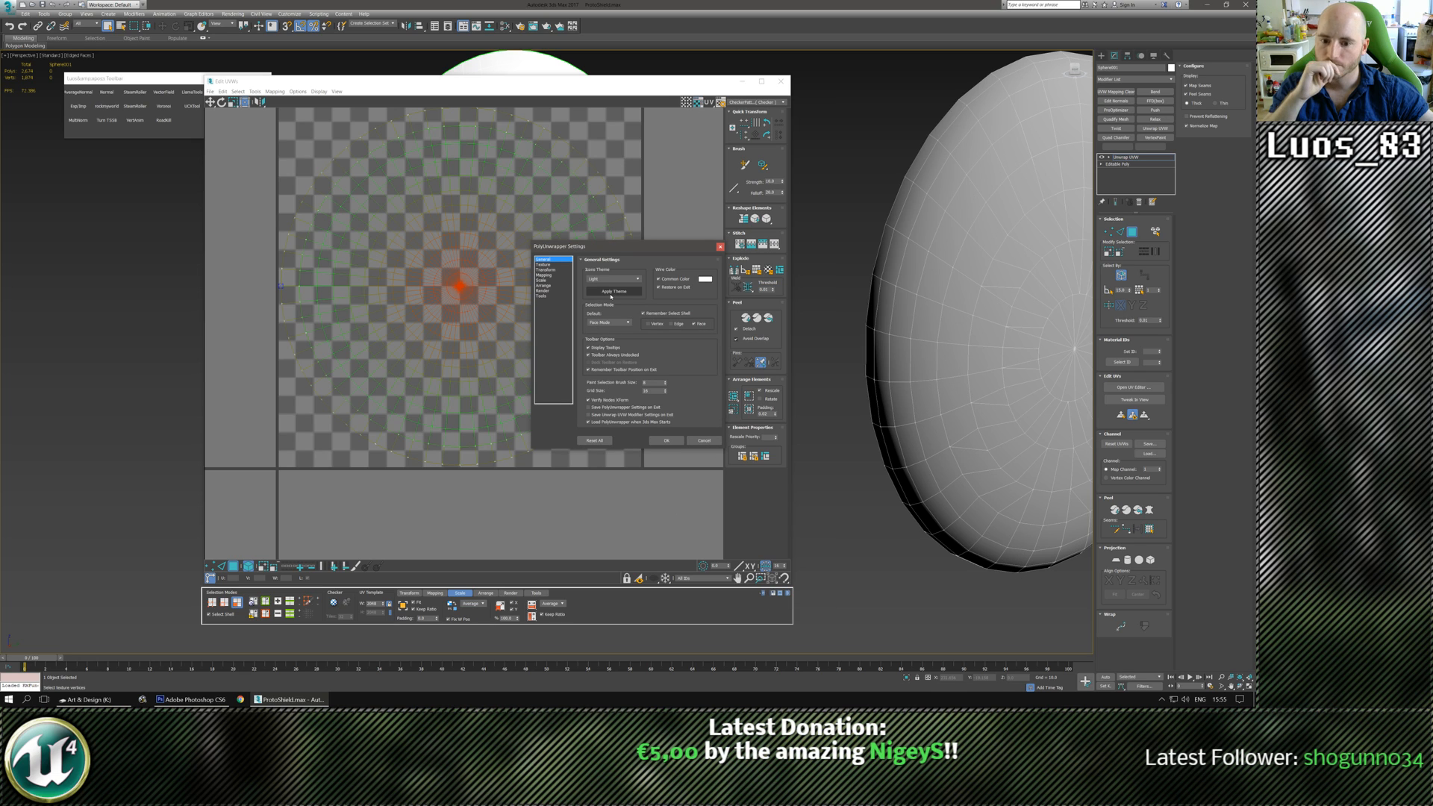
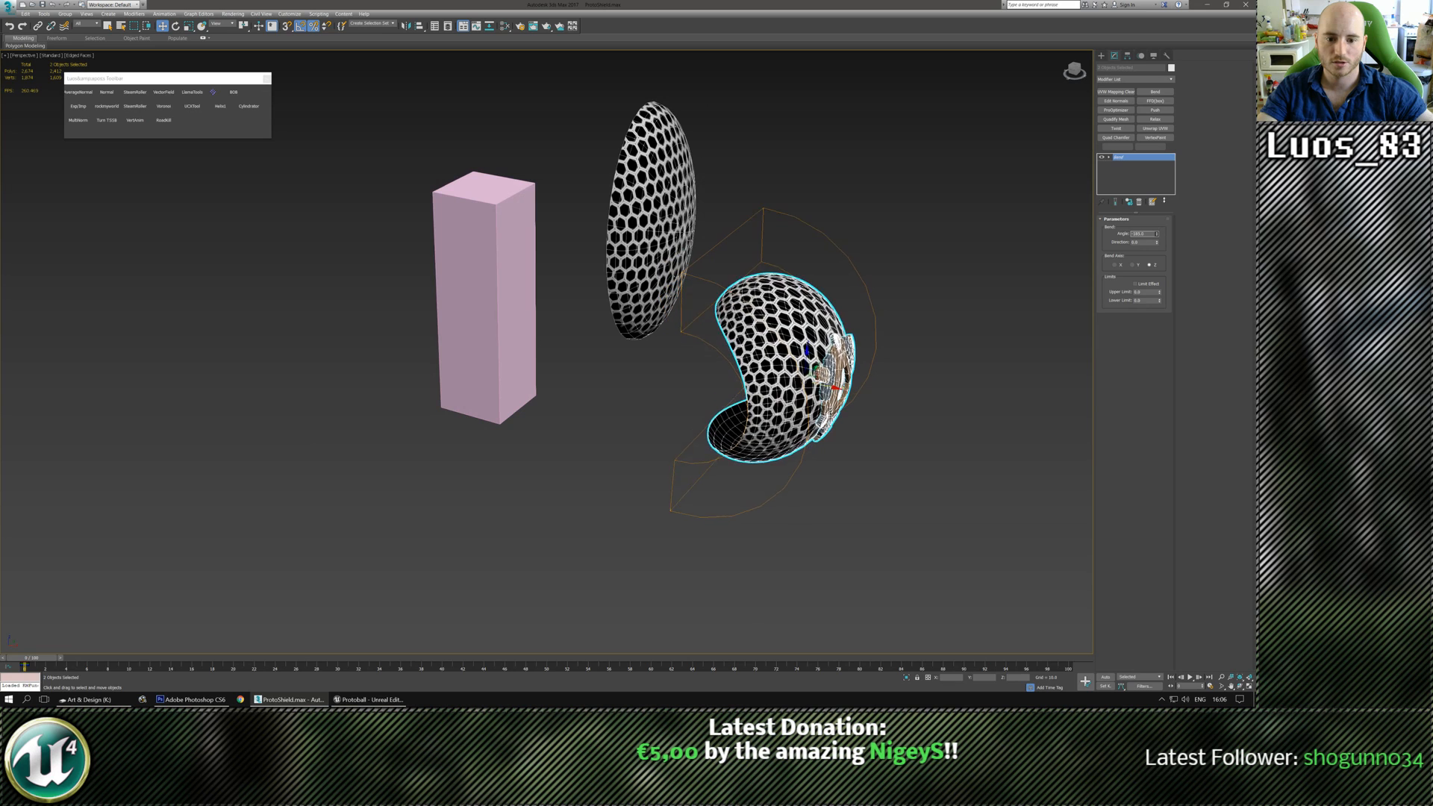
{"action": "middle_click_drag", "start_coordinate": [890, 310], "coordinate": [702, 291], "text": "alt"}
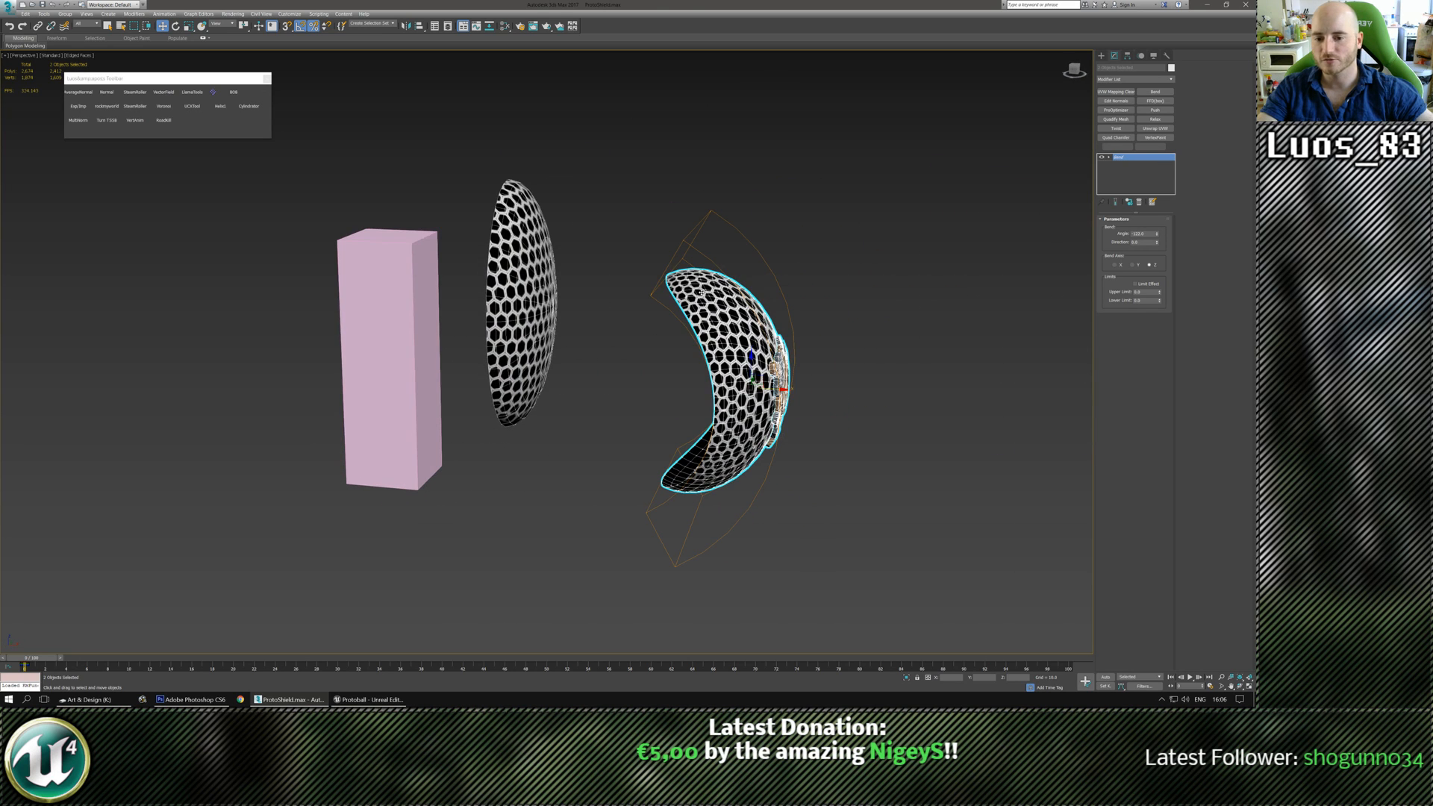
{"action": "mouse_move", "coordinate": [813, 396]}
{"action": "middle_mouse_down", "text": "alt"}
{"action": "mouse_move", "coordinate": [889, 395]}
{"action": "mouse_move", "coordinate": [829, 400]}
{"action": "middle_mouse_up", "text": "alt"}
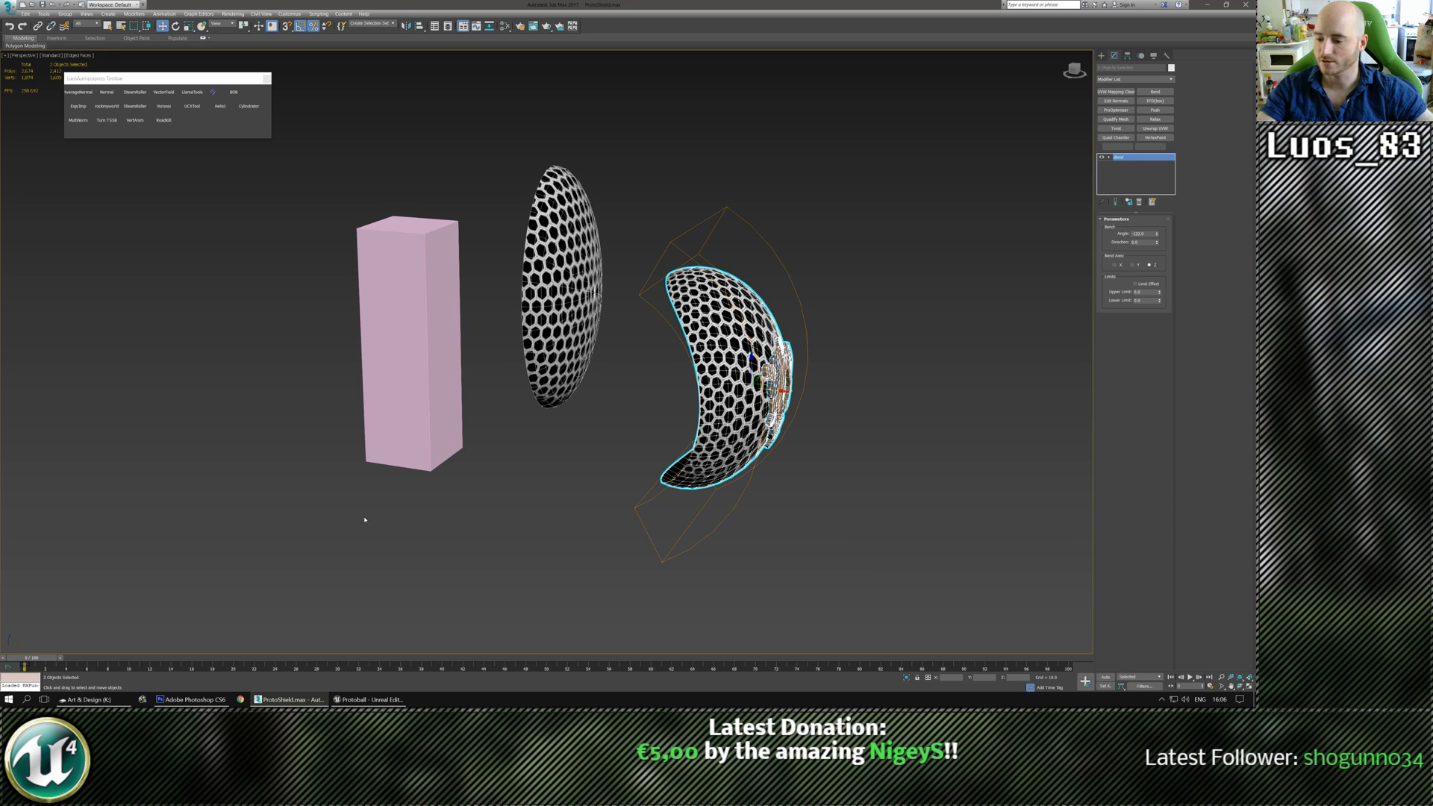
Switch to Photoshop, view the recent file MassivePulseLaser.psd, close it and return to 3ds Max.
{"action": "left_click", "coordinate": [191, 700]}
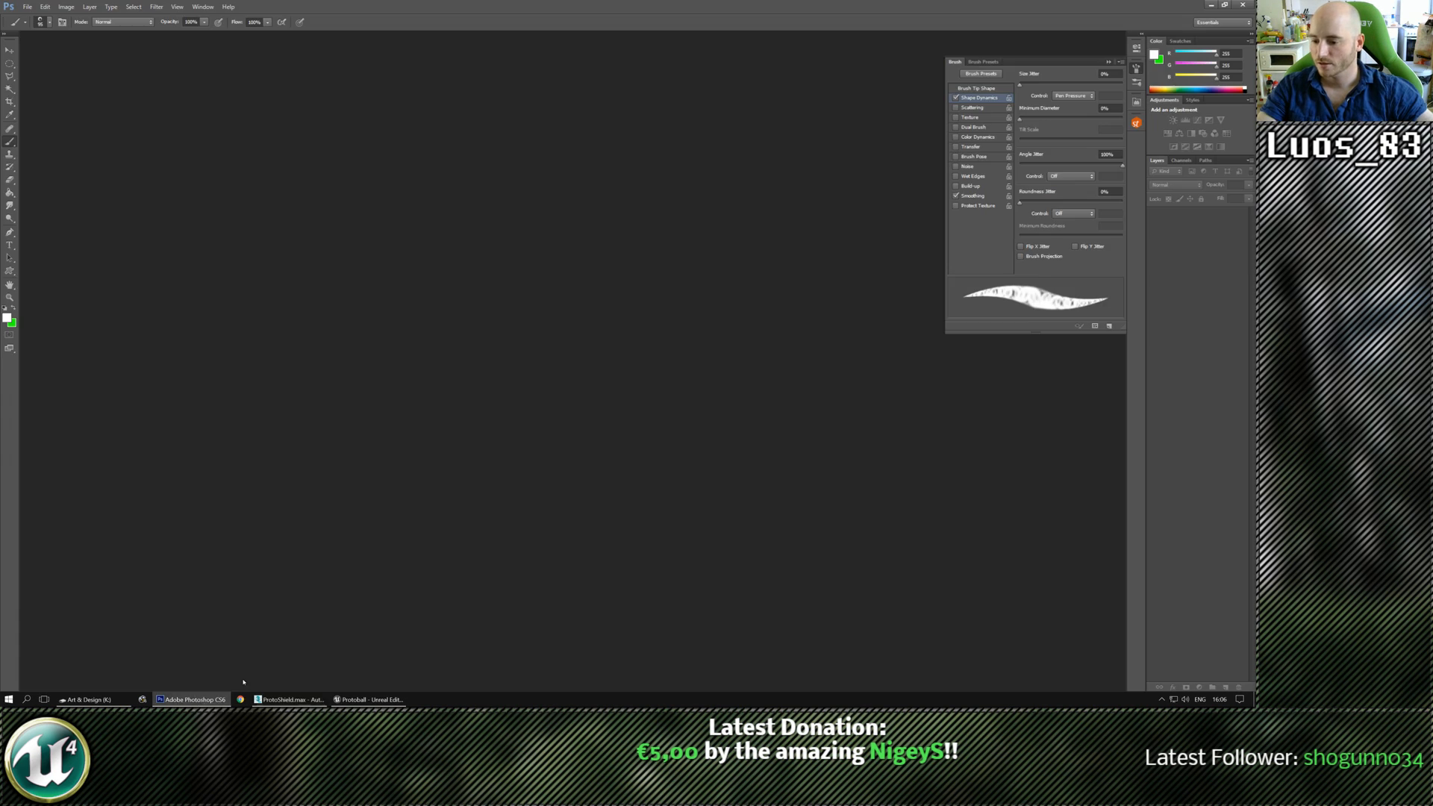
{"action": "left_click", "coordinate": [22, 11]}
{"action": "mouse_move", "coordinate": [126, 74]}
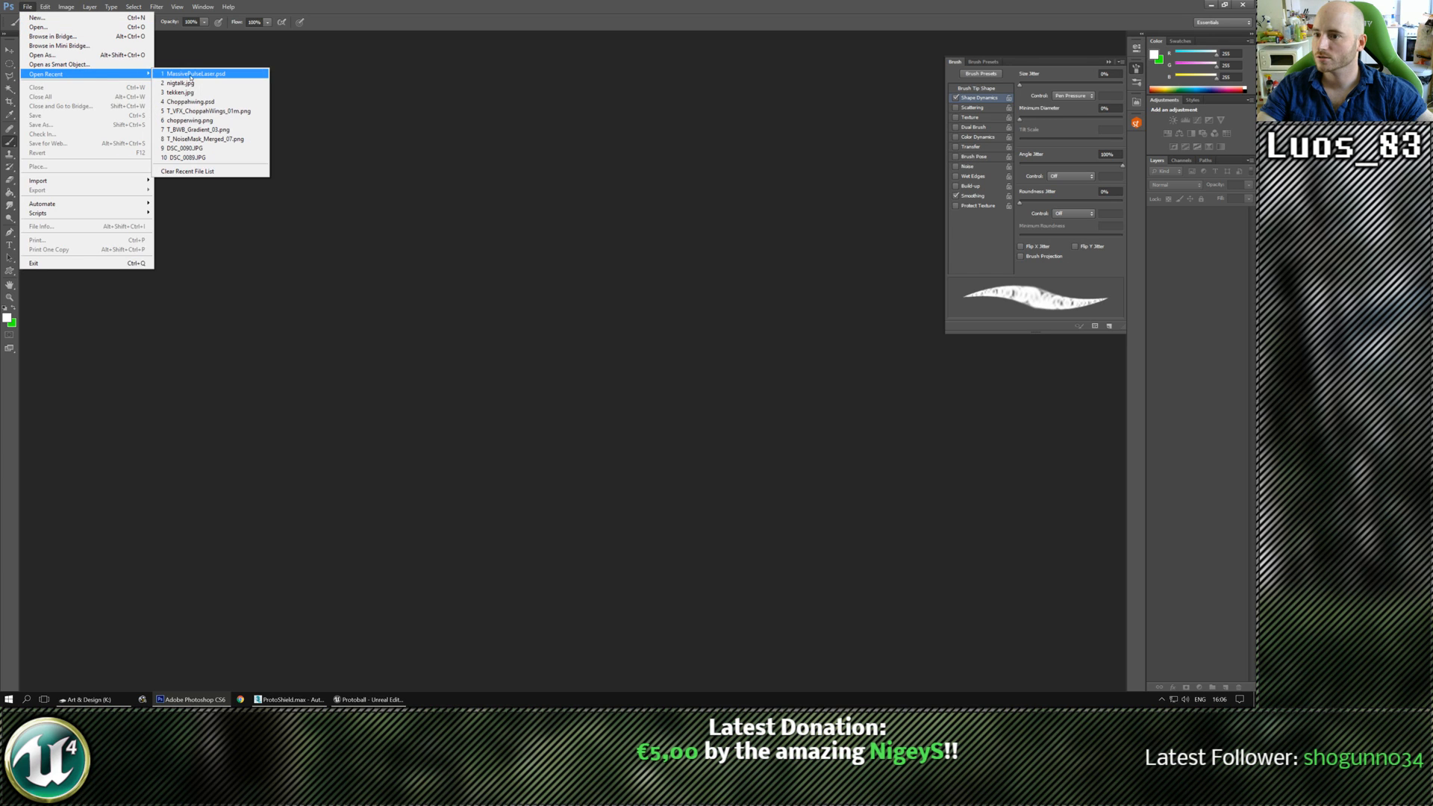
{"action": "left_click", "coordinate": [191, 74]}
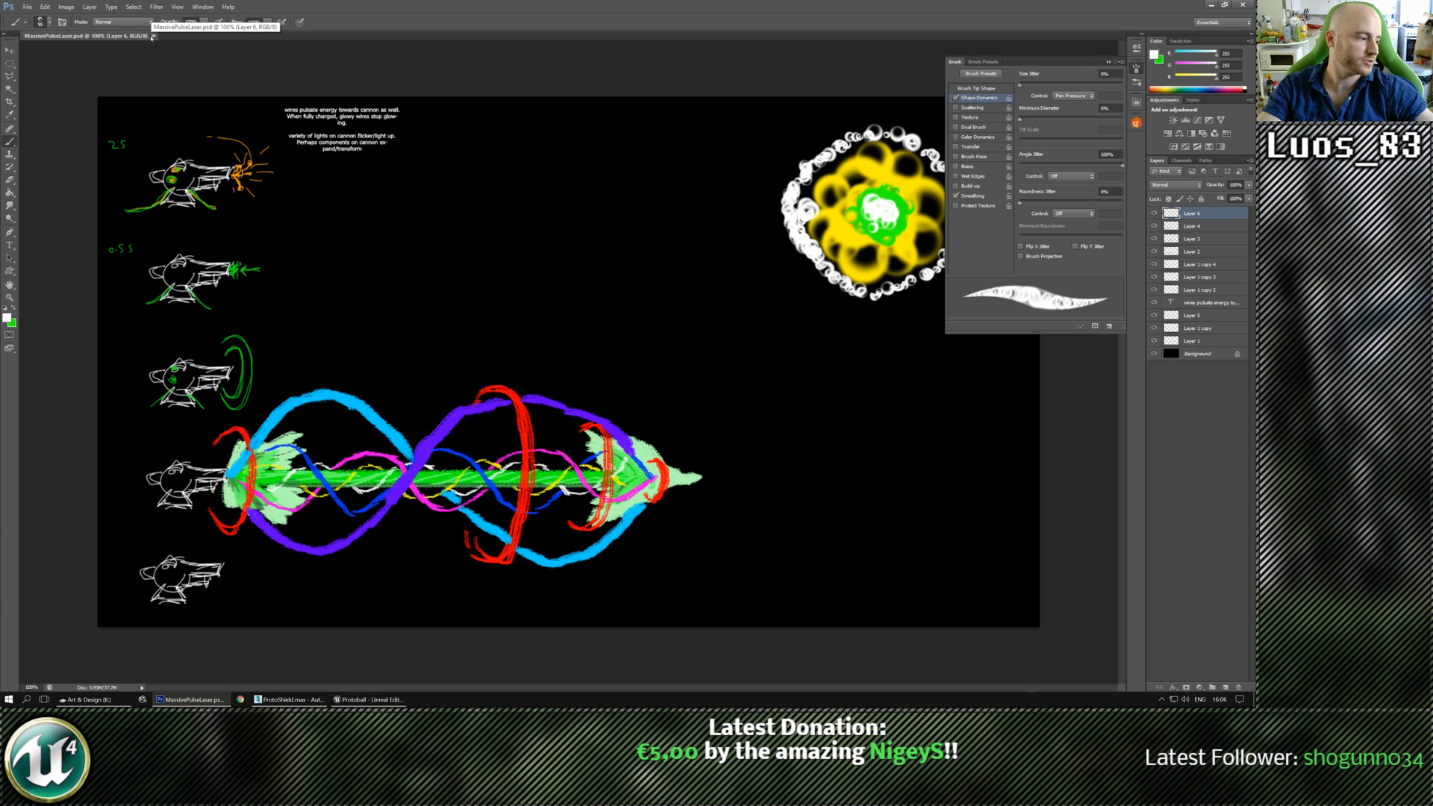
{"action": "left_click", "coordinate": [153, 36]}
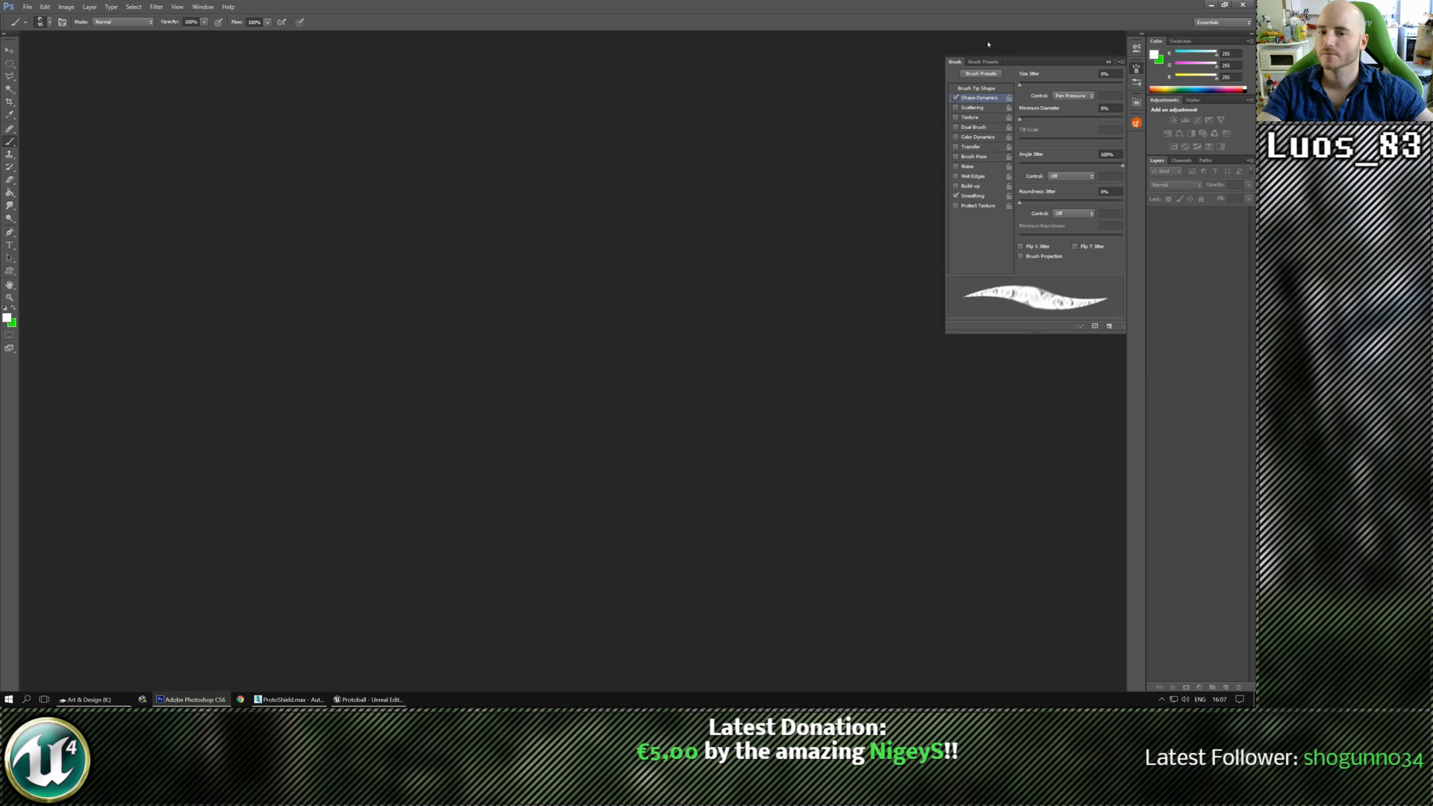
{"action": "left_click", "coordinate": [1215, 4]}
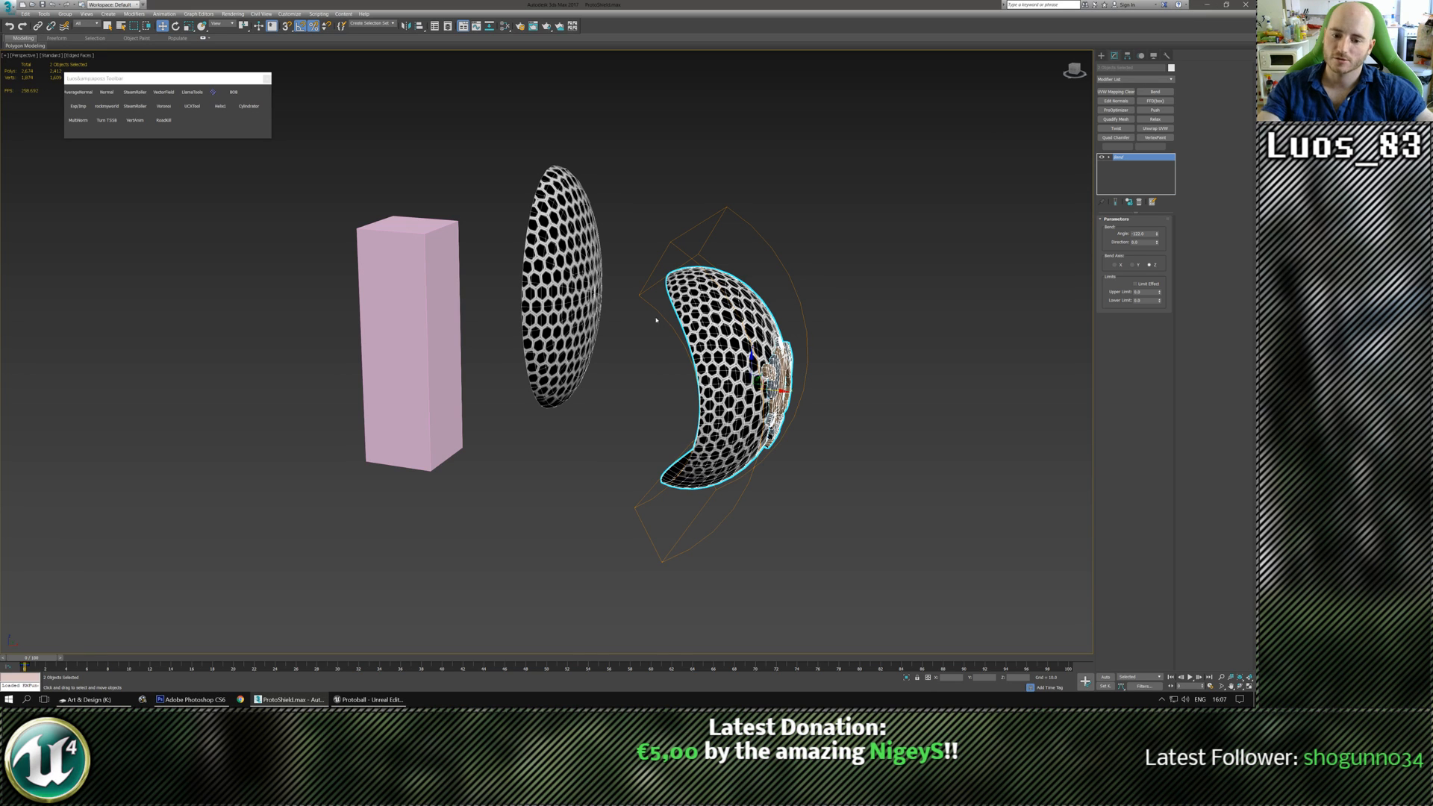
Remove the Bend modifier from the hexagon-patterned shell and its emblem.
{"action": "middle_click_drag", "start_coordinate": [813, 390], "coordinate": [1113, 248], "text": "alt"}
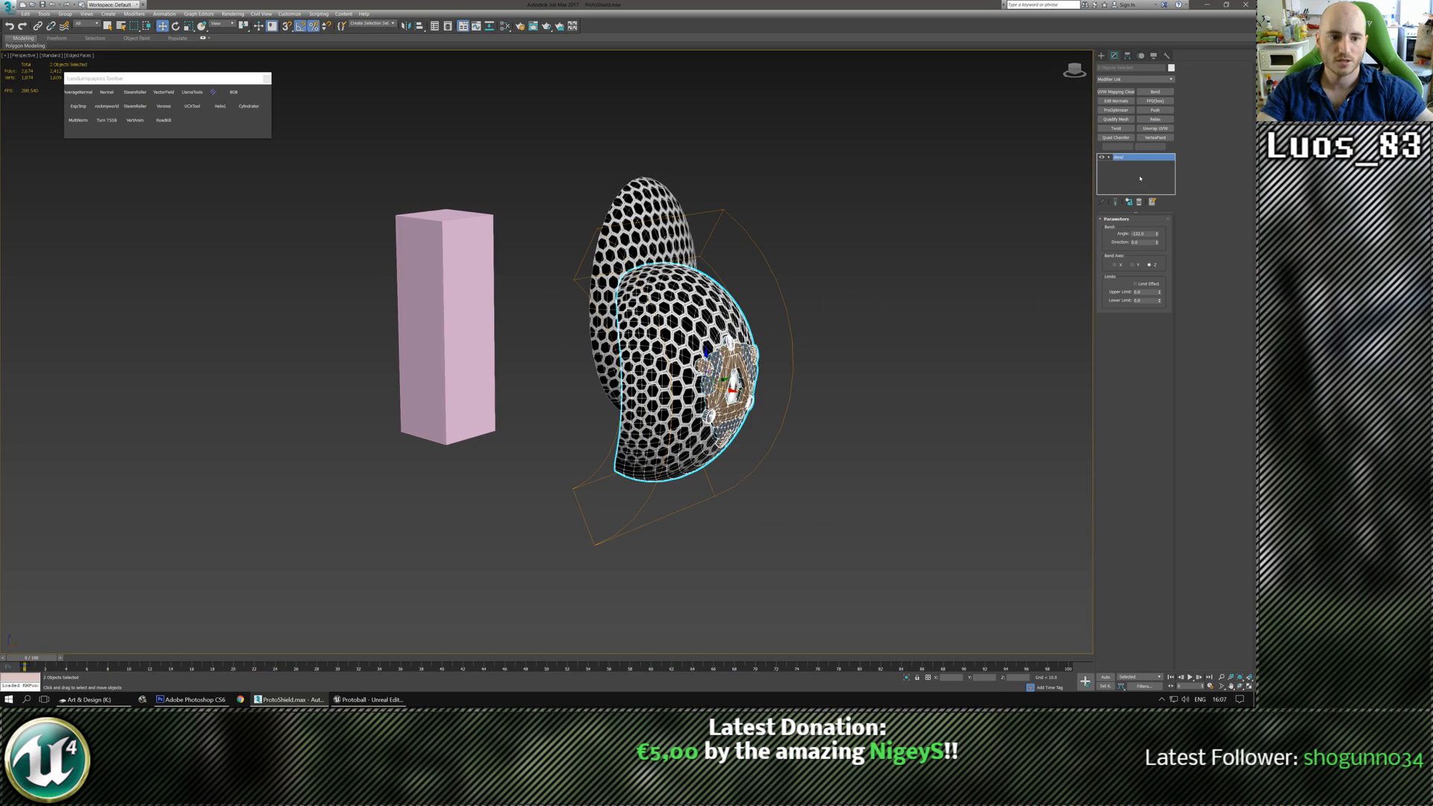
{"action": "left_click", "coordinate": [1139, 201]}
{"action": "middle_click_drag", "start_coordinate": [896, 319], "coordinate": [776, 325], "text": "alt"}
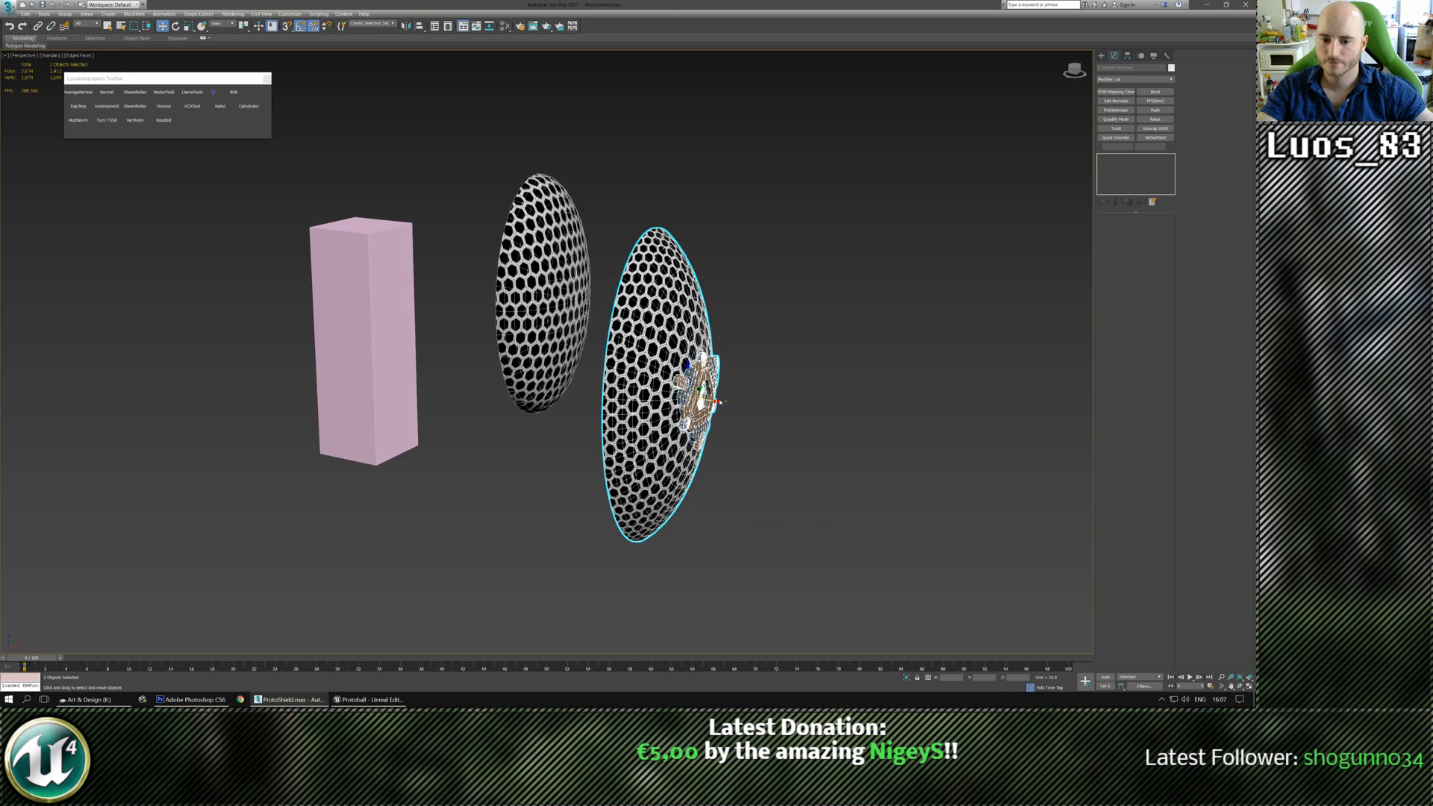
Reset the X position of the shell and of its emblem to 0.
{"action": "left_click_drag", "start_coordinate": [701, 389], "coordinate": [440, 385]}
{"action": "right_click", "coordinate": [440, 385]}
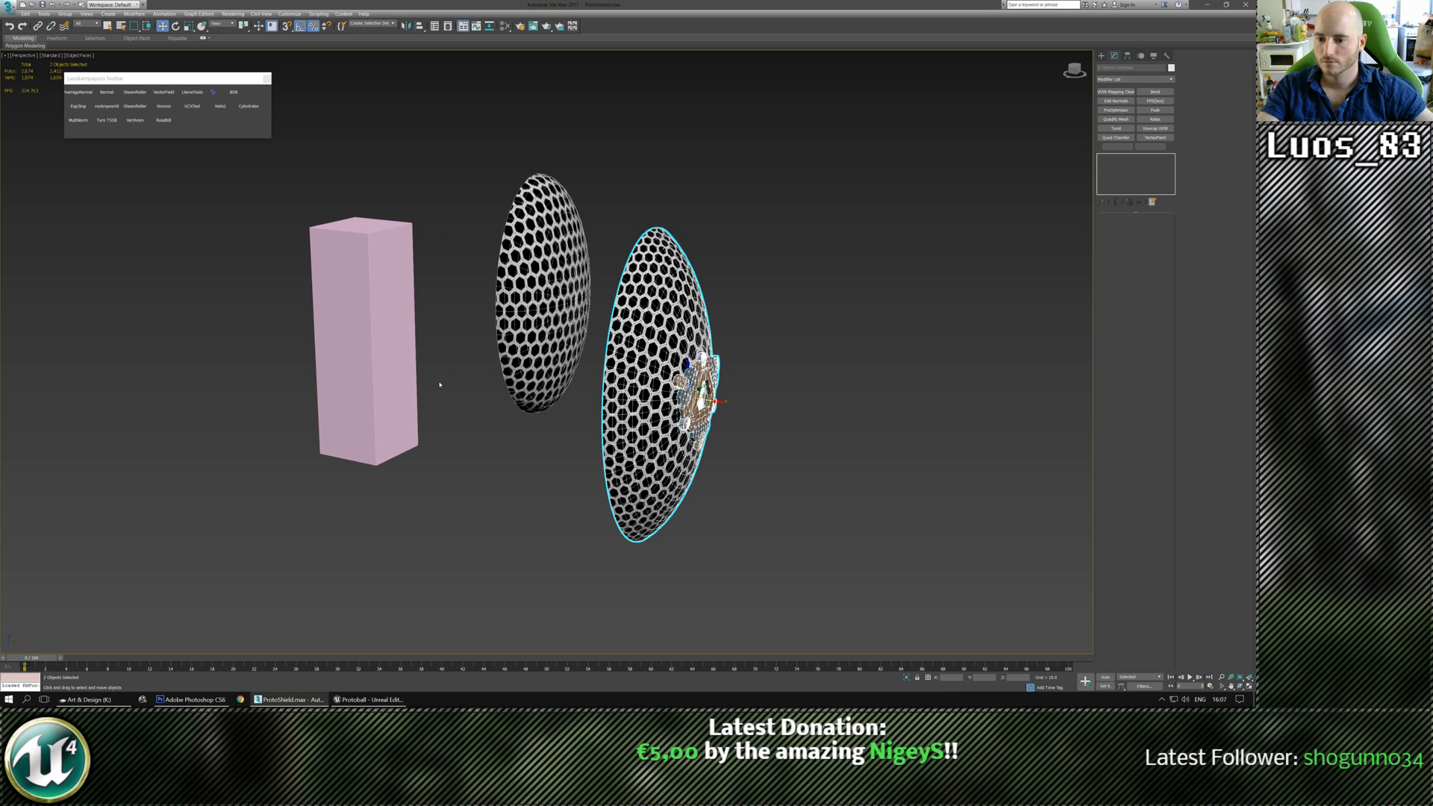
{"action": "left_click", "coordinate": [651, 401]}
{"action": "right_click", "coordinate": [964, 678]}
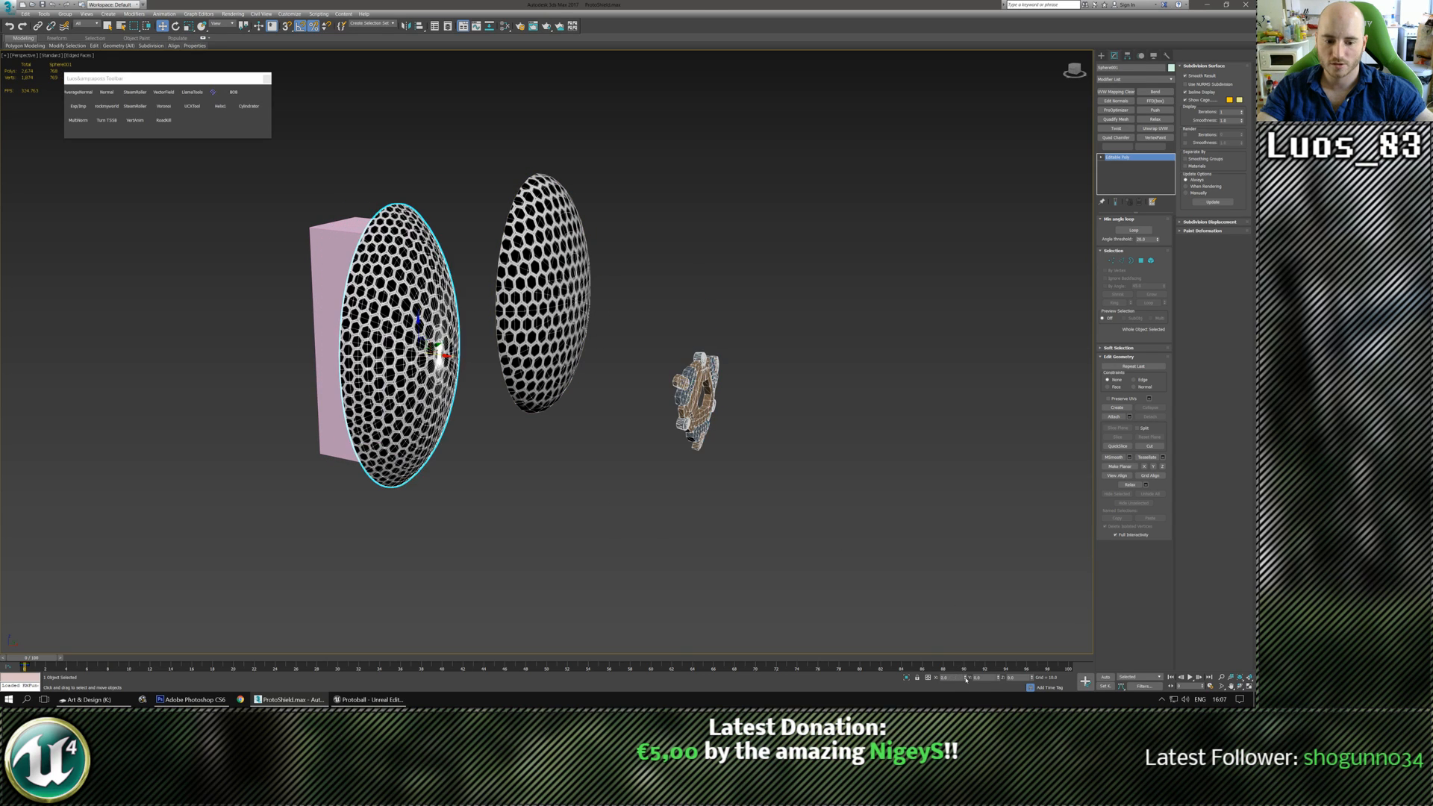
{"action": "left_click", "coordinate": [697, 396]}
{"action": "right_click", "coordinate": [959, 678]}
{"action": "right_click", "coordinate": [965, 677]}
Move only the emblem's pivot to X position 0, leaving its geometry in place.
{"action": "key", "text": "z"}
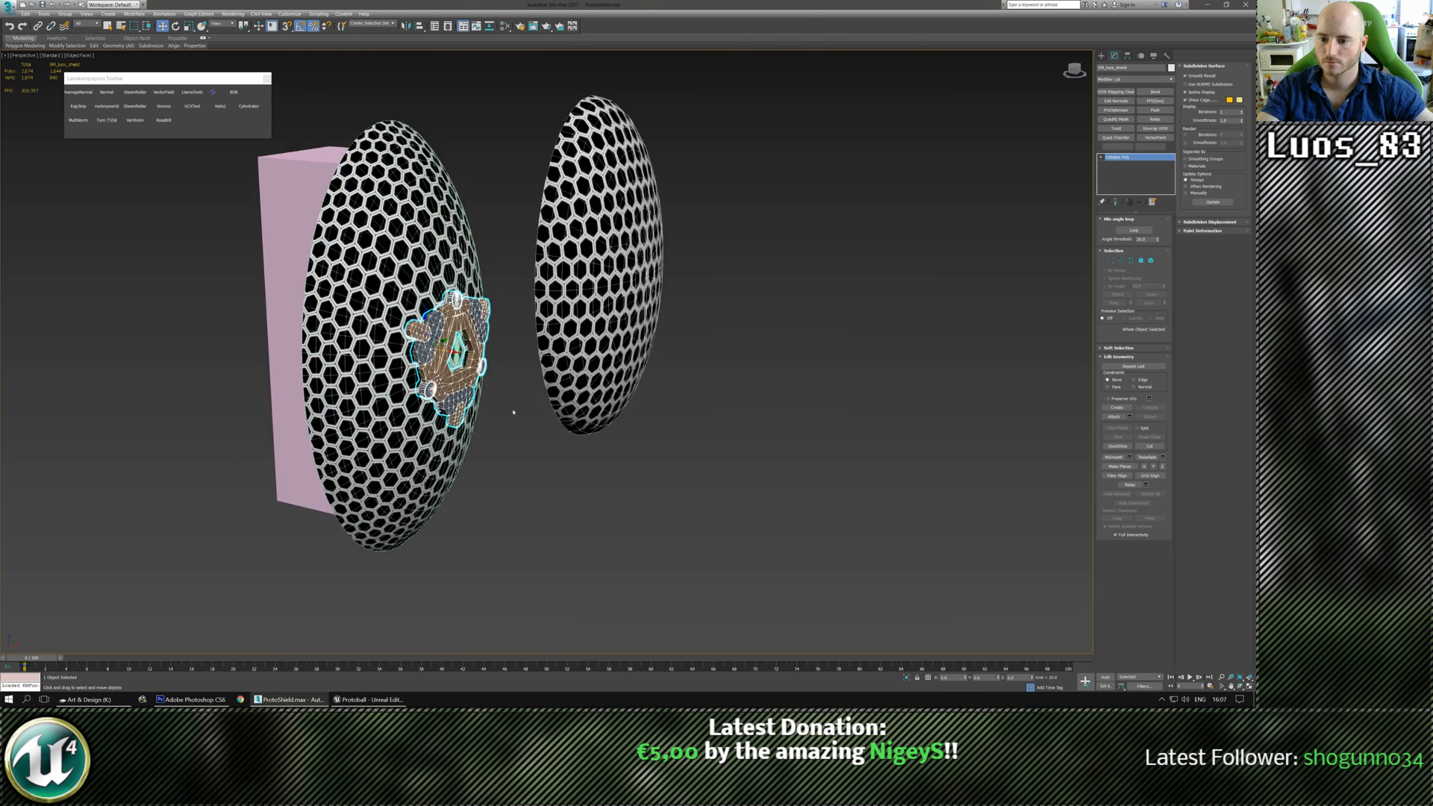
{"action": "middle_click_drag", "start_coordinate": [521, 416], "coordinate": [508, 347], "text": "alt"}
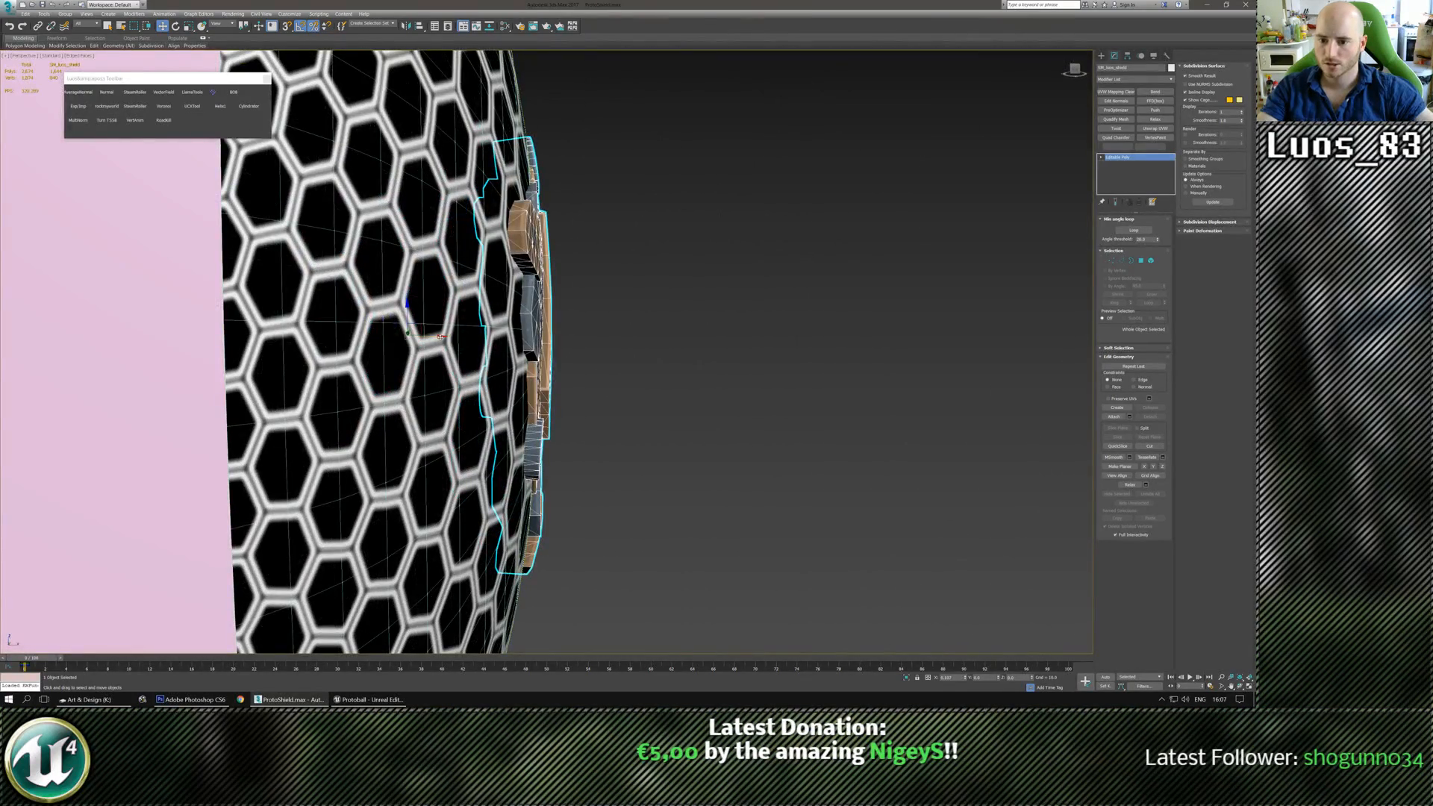
{"action": "middle_click_drag", "start_coordinate": [650, 428], "coordinate": [745, 474], "text": "alt"}
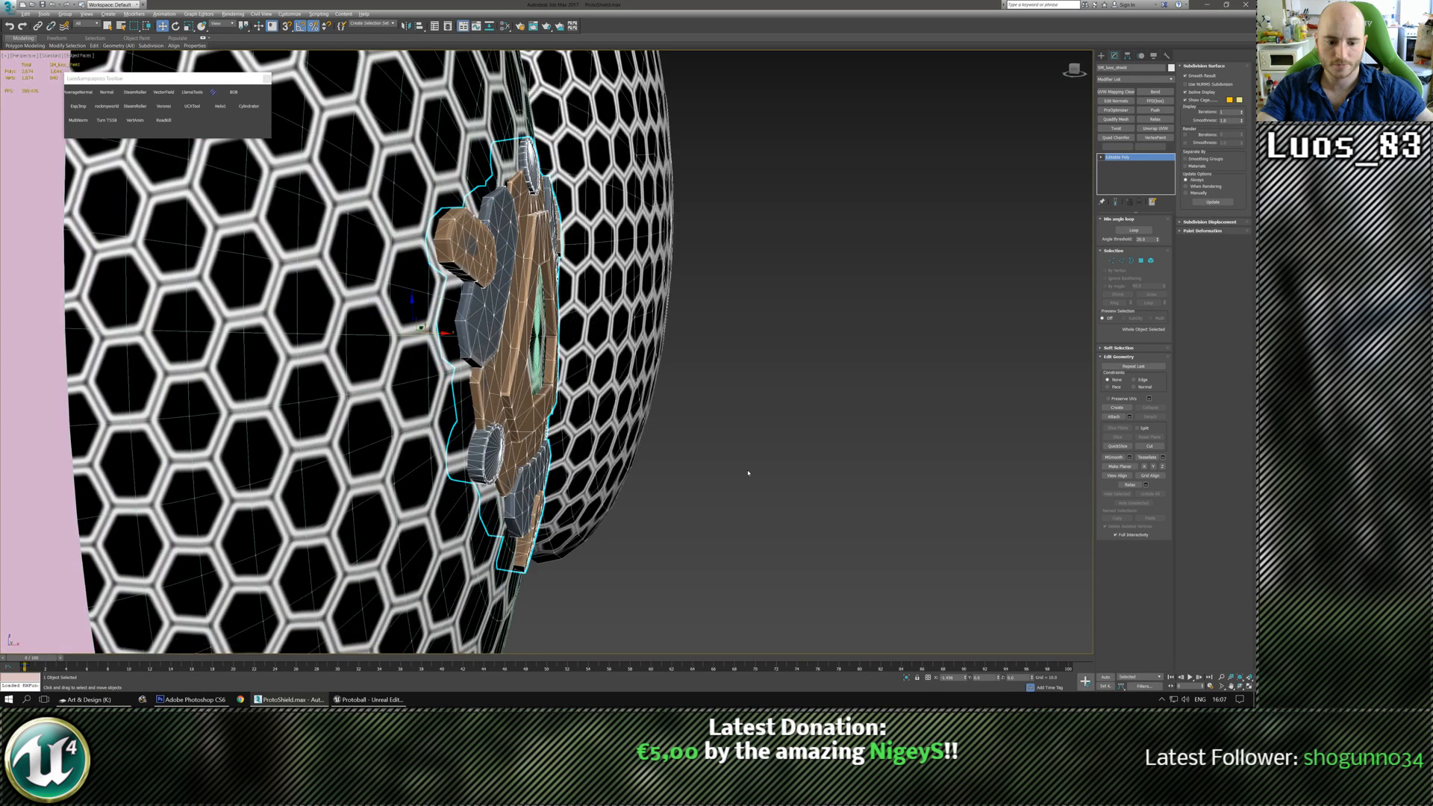
{"action": "left_click", "coordinate": [1127, 57]}
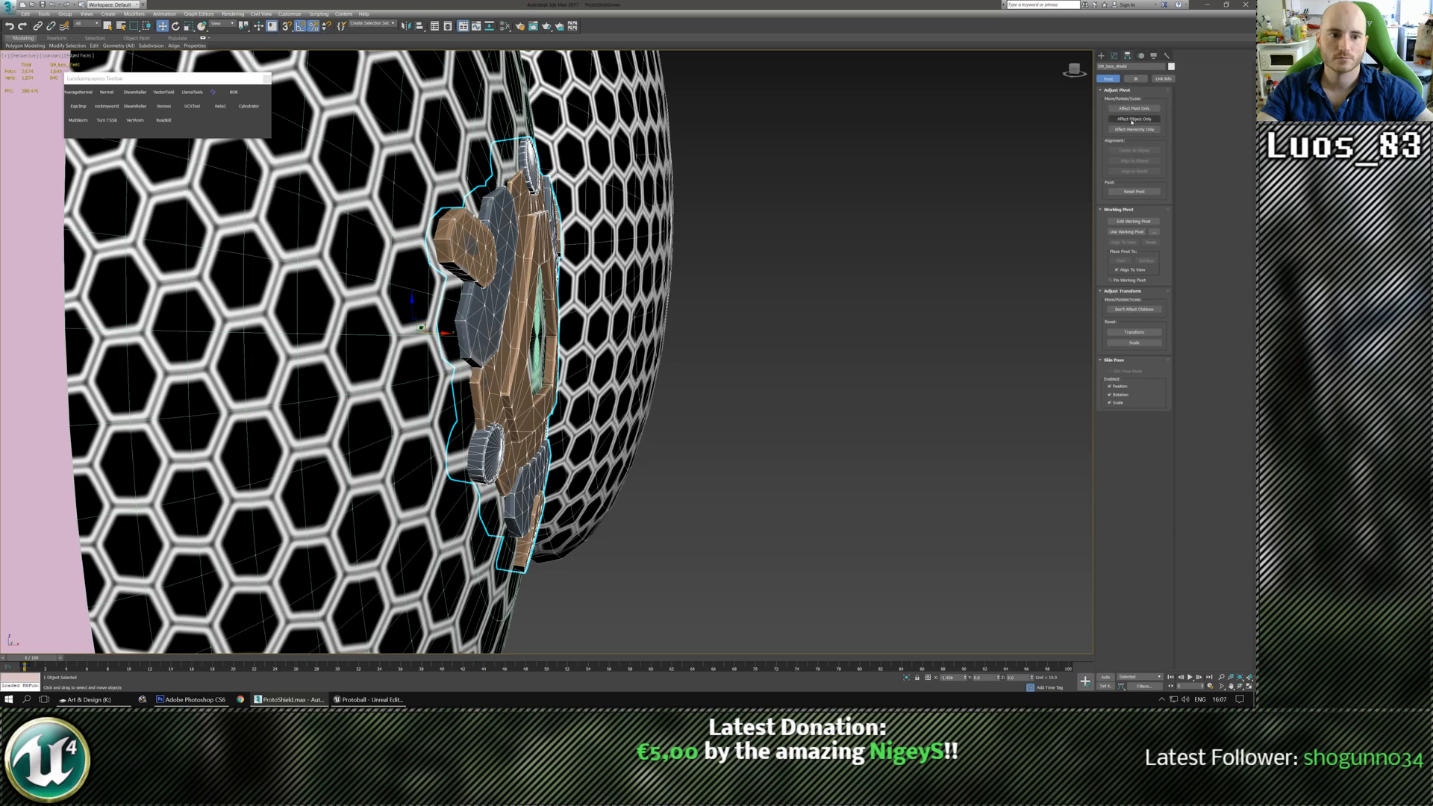
{"action": "left_click", "coordinate": [1133, 108]}
{"action": "right_click", "coordinate": [965, 679]}
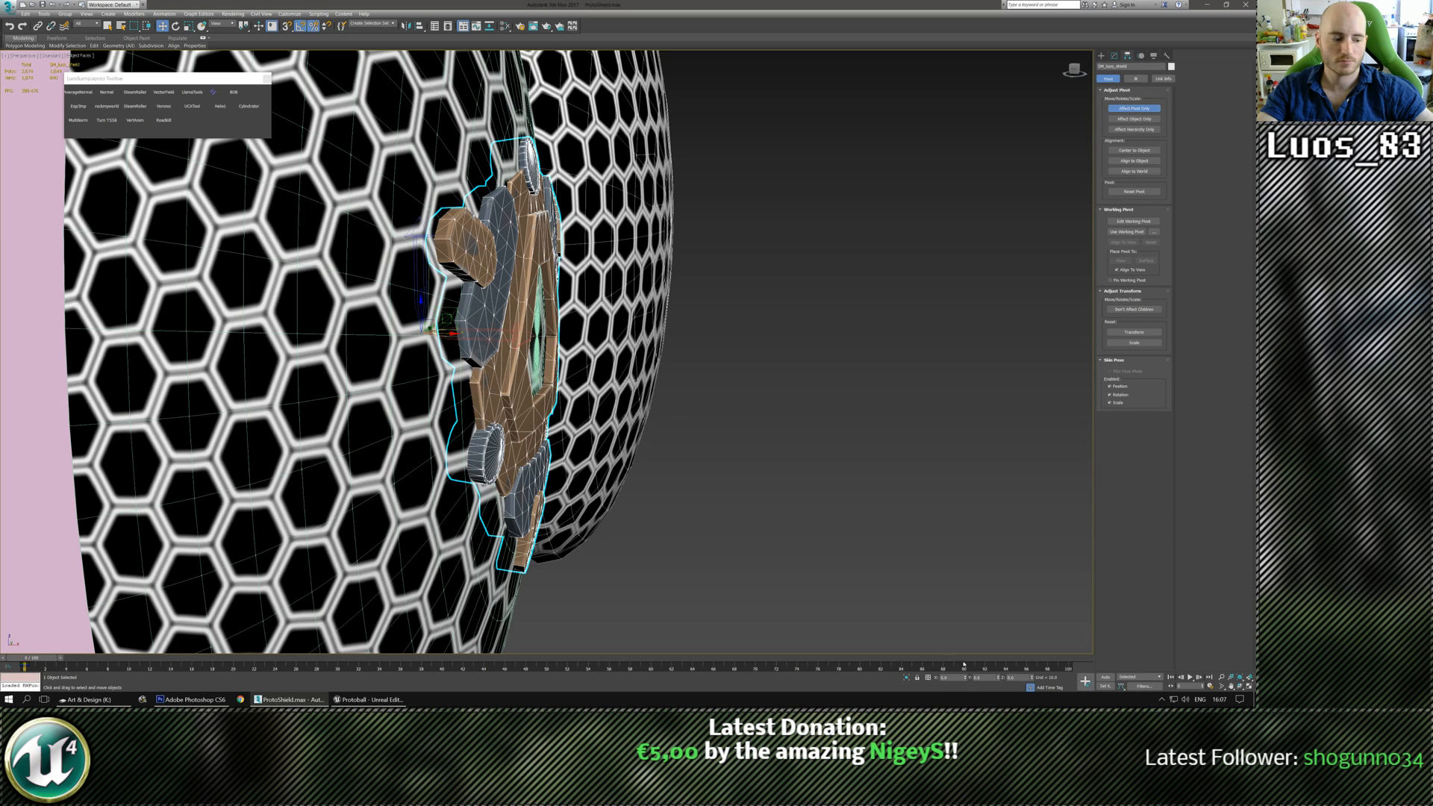
{"action": "left_click", "coordinate": [1101, 56]}
Examine how the emblem sits on the hexagon-patterned shell, up close and from the front, side and above.
{"action": "scroll", "coordinate": [748, 325], "scroll_direction": "down", "scroll_amount": 3}
{"action": "middle_click_drag", "start_coordinate": [749, 325], "coordinate": [675, 425], "text": "alt"}
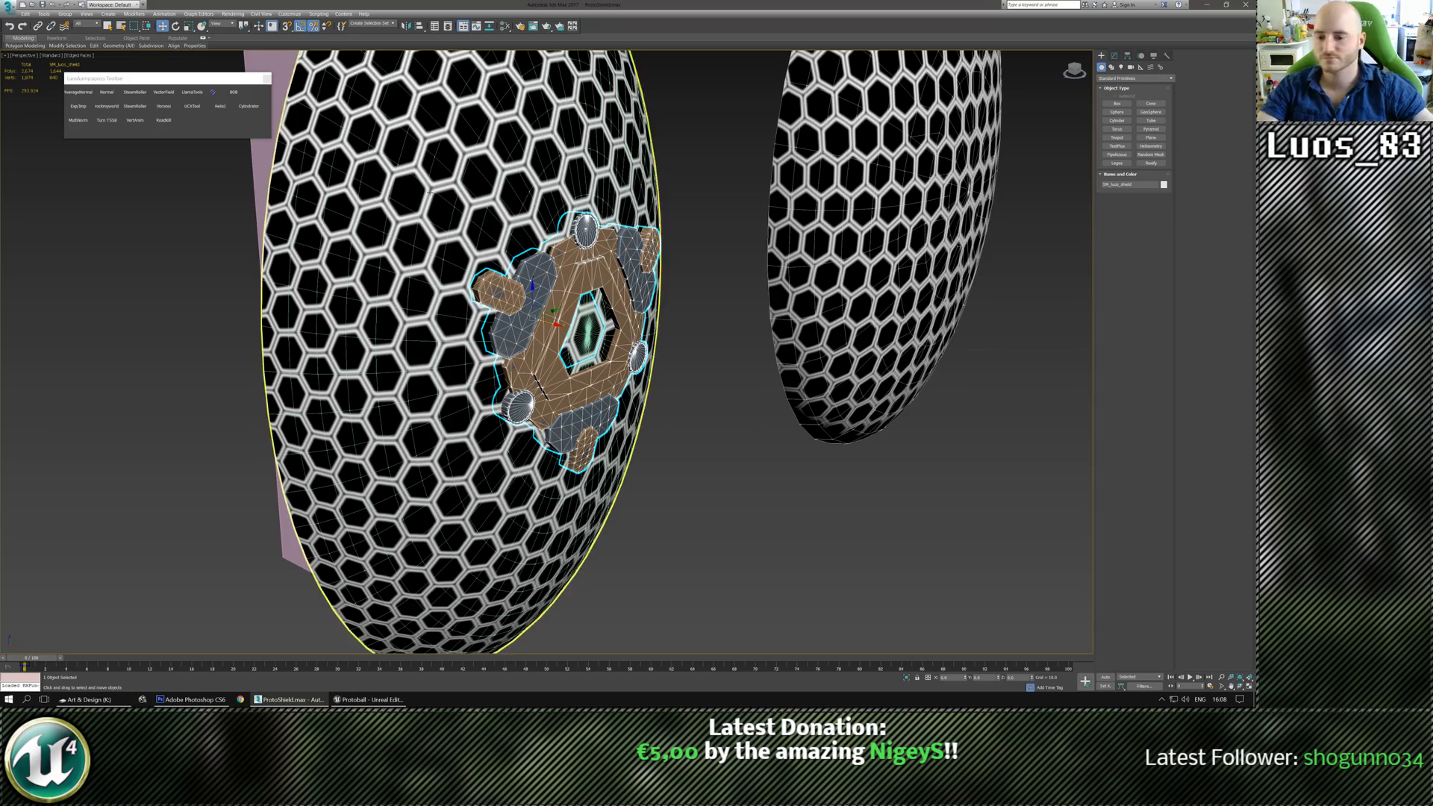
{"action": "scroll", "coordinate": [431, 193], "scroll_direction": "down", "scroll_amount": 3}
{"action": "middle_click_drag", "start_coordinate": [431, 193], "coordinate": [362, 168], "text": "alt"}
{"action": "middle_click_drag", "start_coordinate": [436, 366], "coordinate": [502, 386], "text": "alt"}
{"action": "middle_click_drag", "start_coordinate": [651, 300], "coordinate": [610, 351], "text": "alt"}
{"action": "scroll", "coordinate": [630, 299], "scroll_direction": "down", "scroll_amount": 3}
{"action": "scroll", "coordinate": [582, 285], "scroll_direction": "up", "scroll_amount": 3}
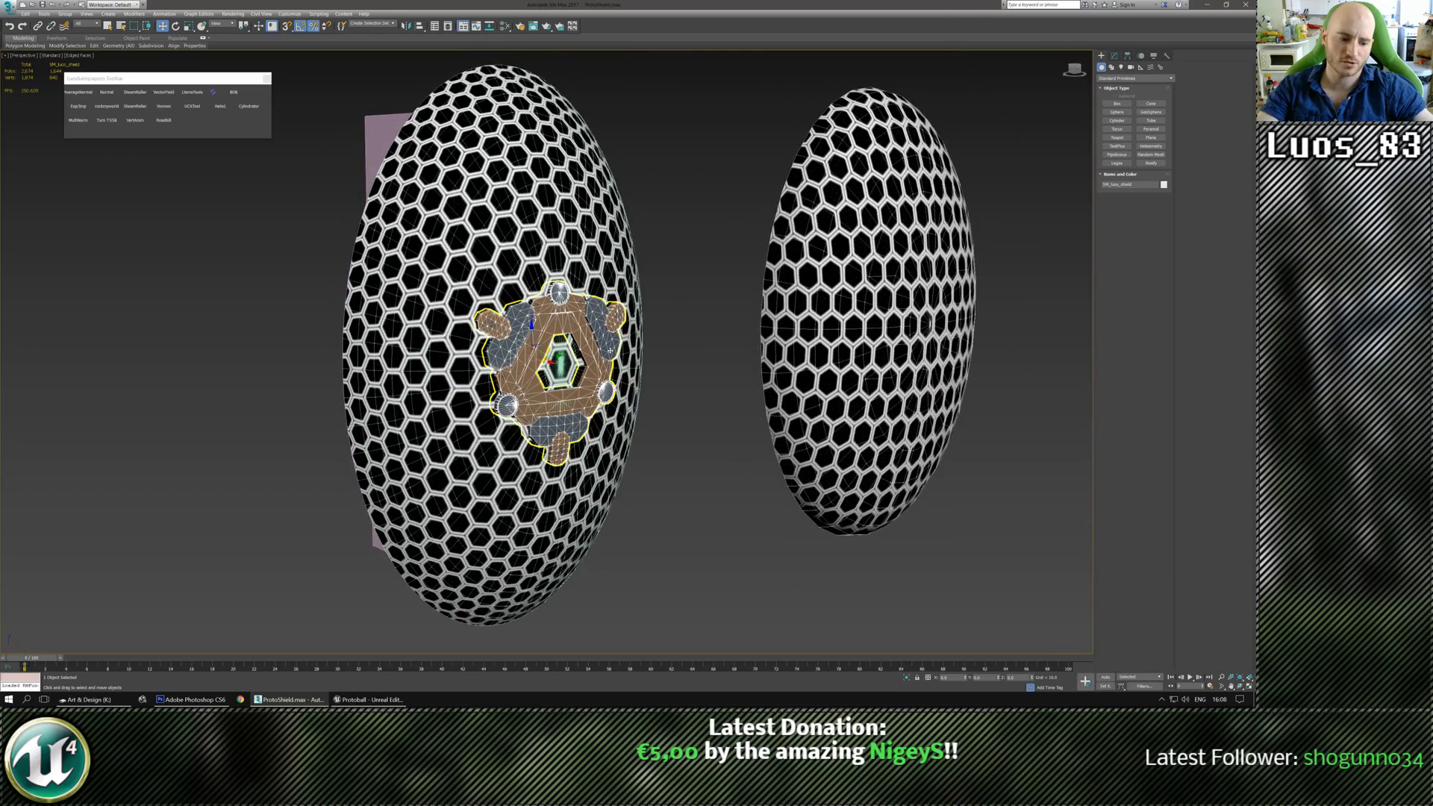
{"action": "middle_click_drag", "start_coordinate": [669, 368], "coordinate": [530, 343], "text": "alt"}
{"action": "scroll", "coordinate": [517, 329], "scroll_direction": "up", "scroll_amount": 4}
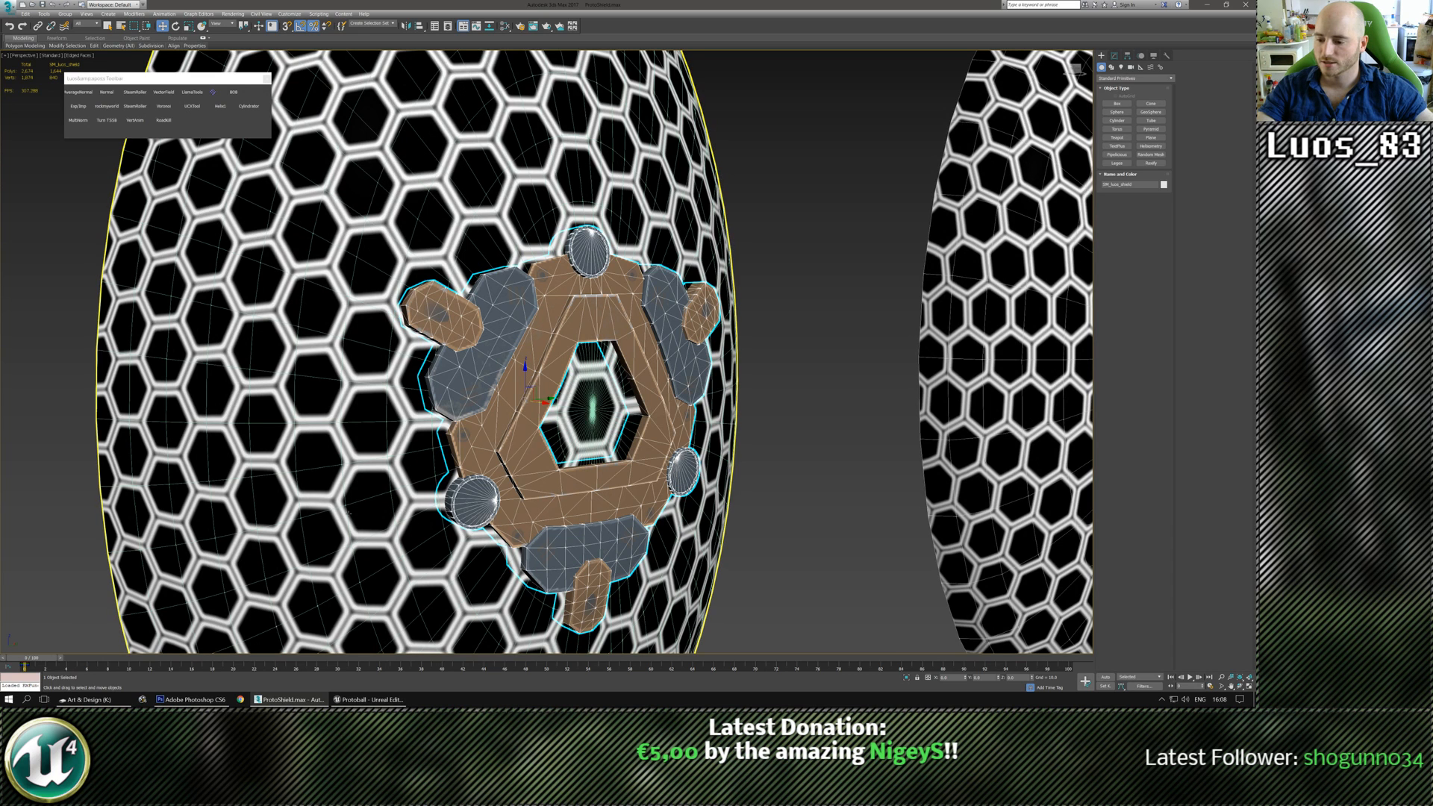
{"action": "scroll", "coordinate": [500, 371], "scroll_direction": "down", "scroll_amount": 4}
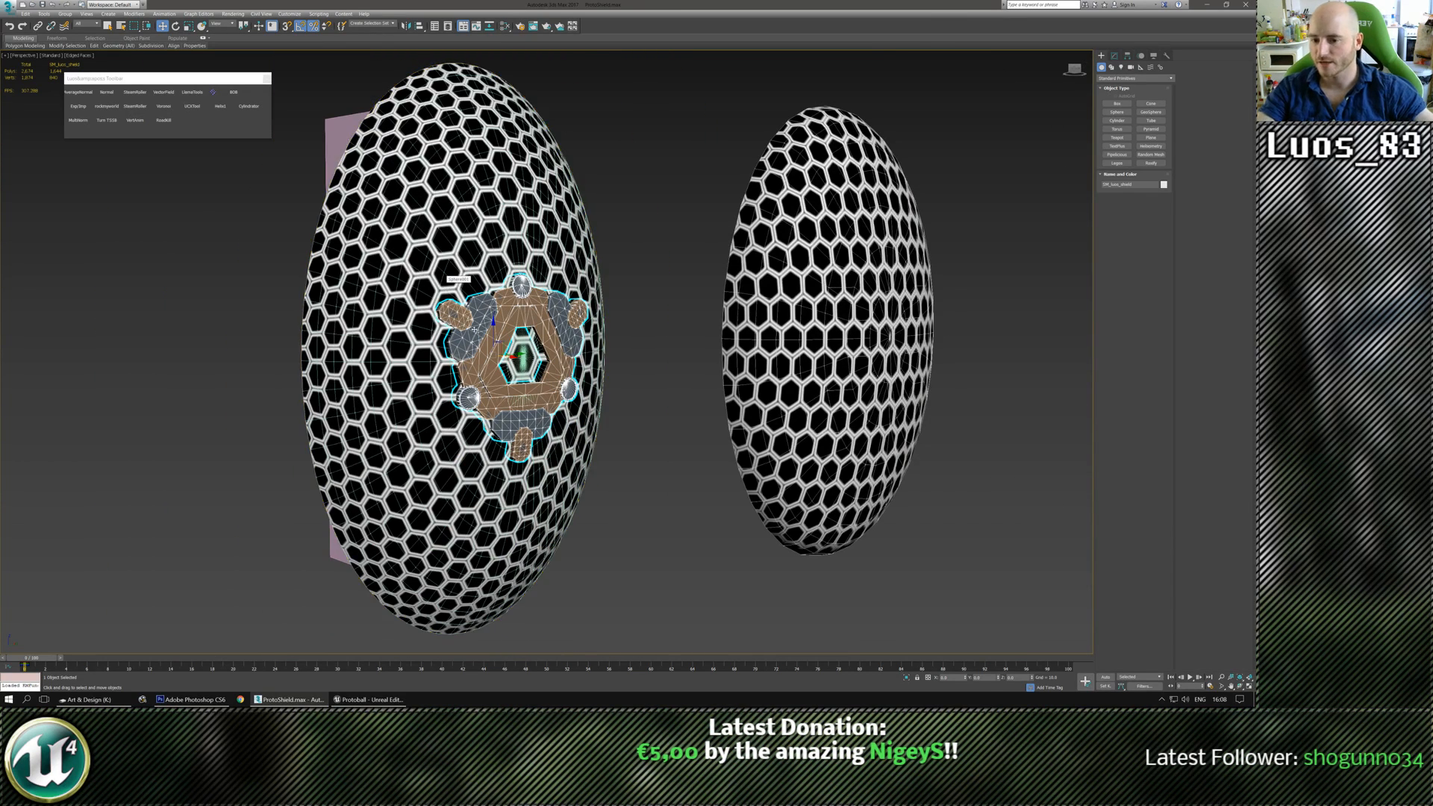
{"action": "middle_click_drag", "start_coordinate": [493, 358], "coordinate": [436, 358], "text": "alt"}
{"action": "mouse_move", "coordinate": [544, 155]}
{"action": "middle_mouse_down", "text": "alt"}
{"action": "mouse_move", "coordinate": [448, 157]}
{"action": "mouse_move", "coordinate": [585, 158]}
{"action": "mouse_move", "coordinate": [523, 157]}
{"action": "middle_mouse_up", "text": "alt"}
{"action": "mouse_move", "coordinate": [523, 299]}
{"action": "middle_mouse_down", "text": "alt"}
{"action": "mouse_move", "coordinate": [571, 157]}
{"action": "mouse_move", "coordinate": [583, 343]}
{"action": "mouse_move", "coordinate": [589, 325]}
{"action": "mouse_move", "coordinate": [550, 320]}
{"action": "mouse_move", "coordinate": [589, 322]}
{"action": "mouse_move", "coordinate": [533, 330]}
{"action": "mouse_move", "coordinate": [590, 327]}
{"action": "mouse_move", "coordinate": [526, 327]}
{"action": "middle_mouse_up", "text": "alt"}
{"action": "scroll", "coordinate": [530, 329], "scroll_direction": "up", "scroll_amount": 1}
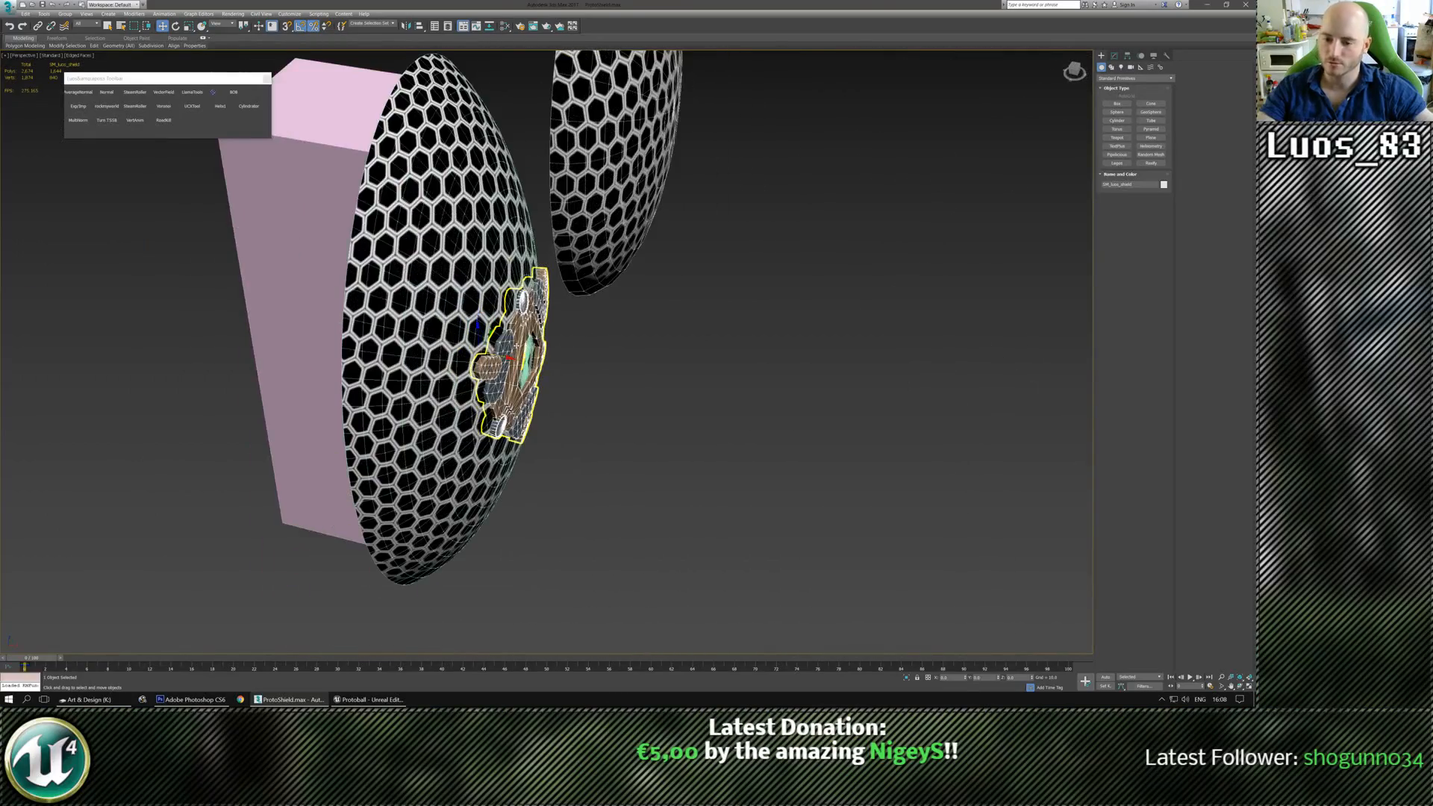
{"action": "scroll", "coordinate": [616, 393], "scroll_direction": "down", "scroll_amount": 1}
{"action": "middle_click_drag", "start_coordinate": [616, 393], "coordinate": [578, 400]}
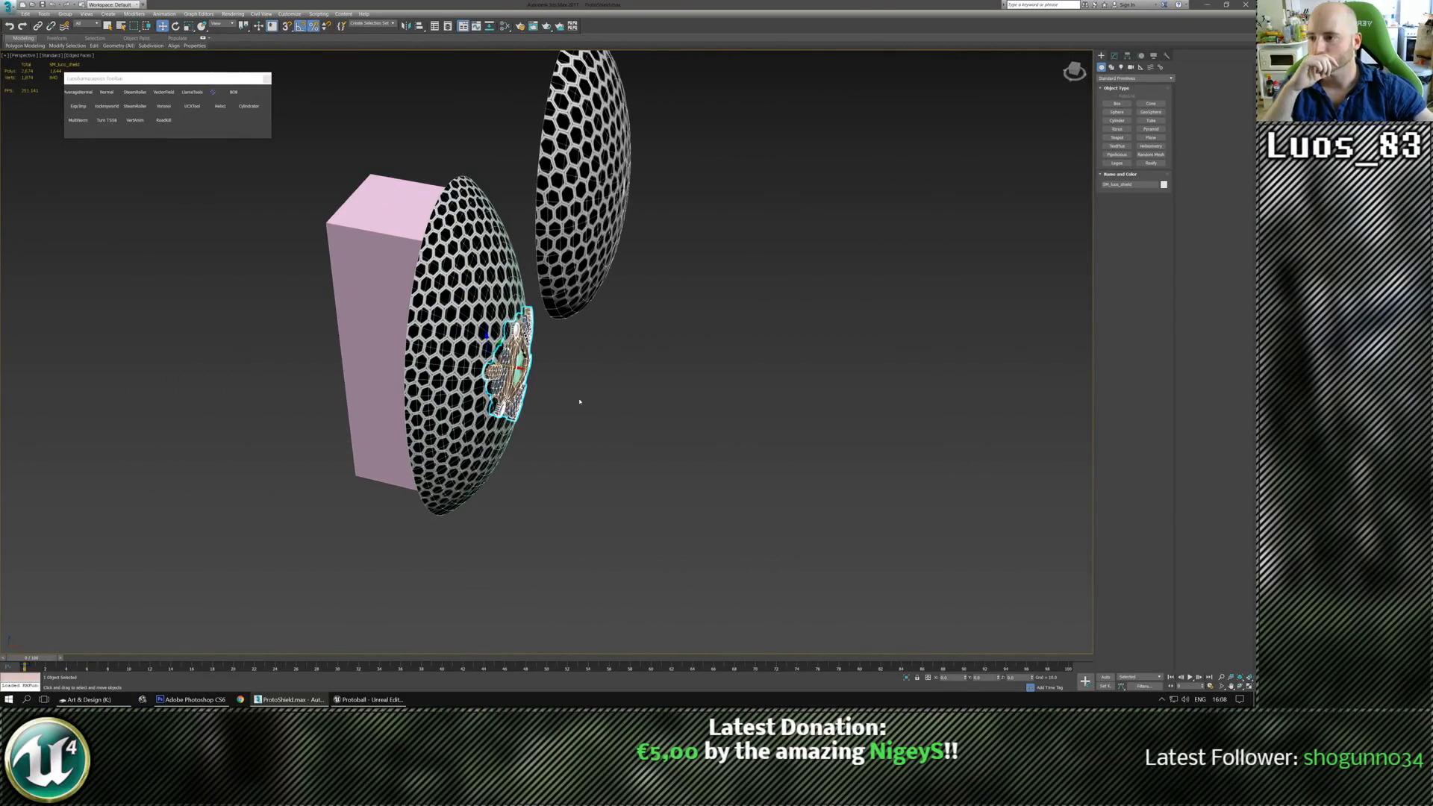
Clone the shell and emblem together as one copy, placed further along the X axis in front of the originals.
{"action": "left_click", "coordinate": [522, 305], "text": "ctrl"}
{"action": "mouse_move", "coordinate": [537, 343]}
{"action": "middle_mouse_down", "text": "alt"}
{"action": "mouse_move", "coordinate": [575, 334]}
{"action": "mouse_move", "coordinate": [553, 358]}
{"action": "middle_mouse_up", "text": "alt"}
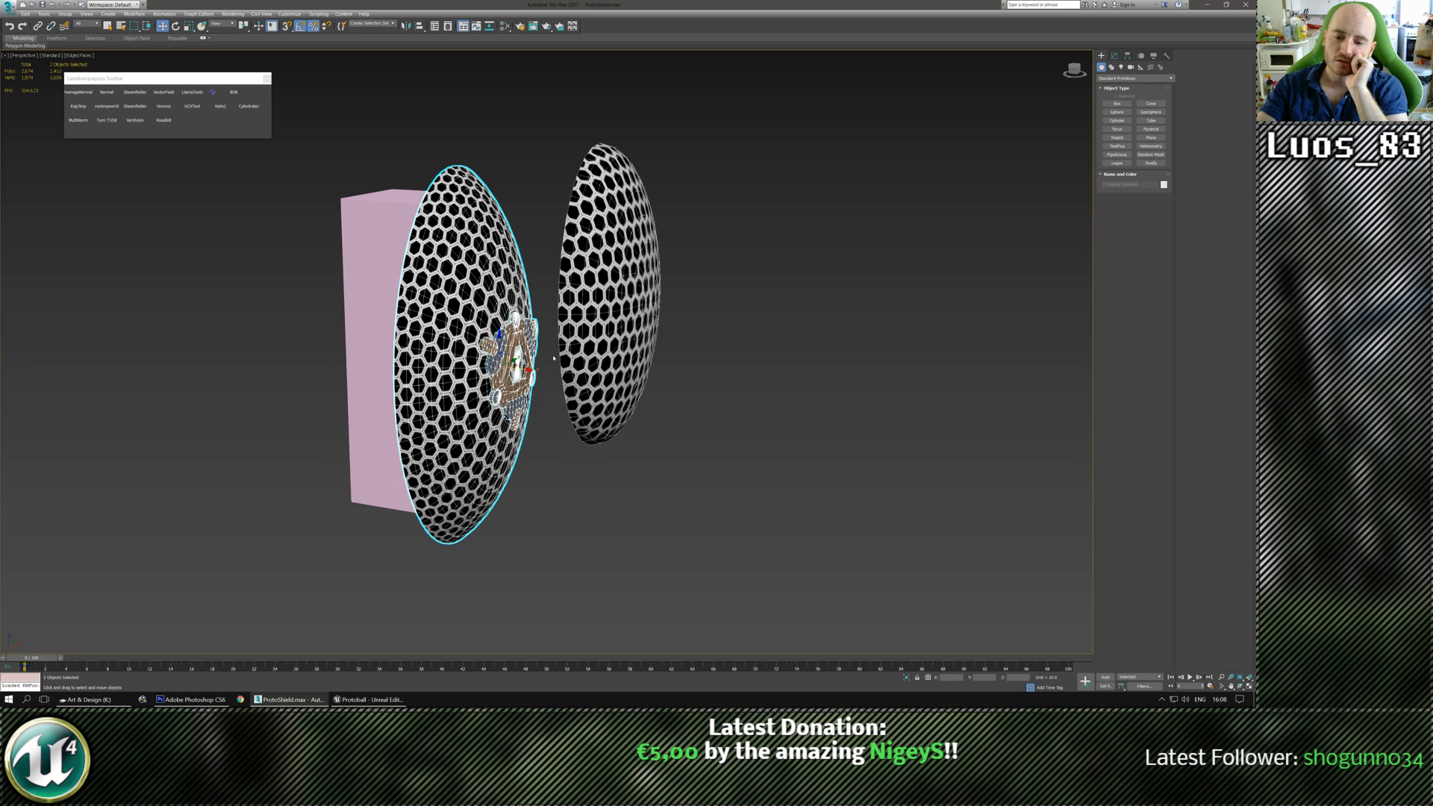
{"action": "mouse_move", "coordinate": [523, 403]}
{"action": "middle_mouse_down", "text": "alt"}
{"action": "mouse_move", "coordinate": [541, 402]}
{"action": "mouse_move", "coordinate": [528, 404]}
{"action": "middle_mouse_up", "text": "alt"}
{"action": "scroll", "coordinate": [529, 406], "scroll_direction": "down", "scroll_amount": 3}
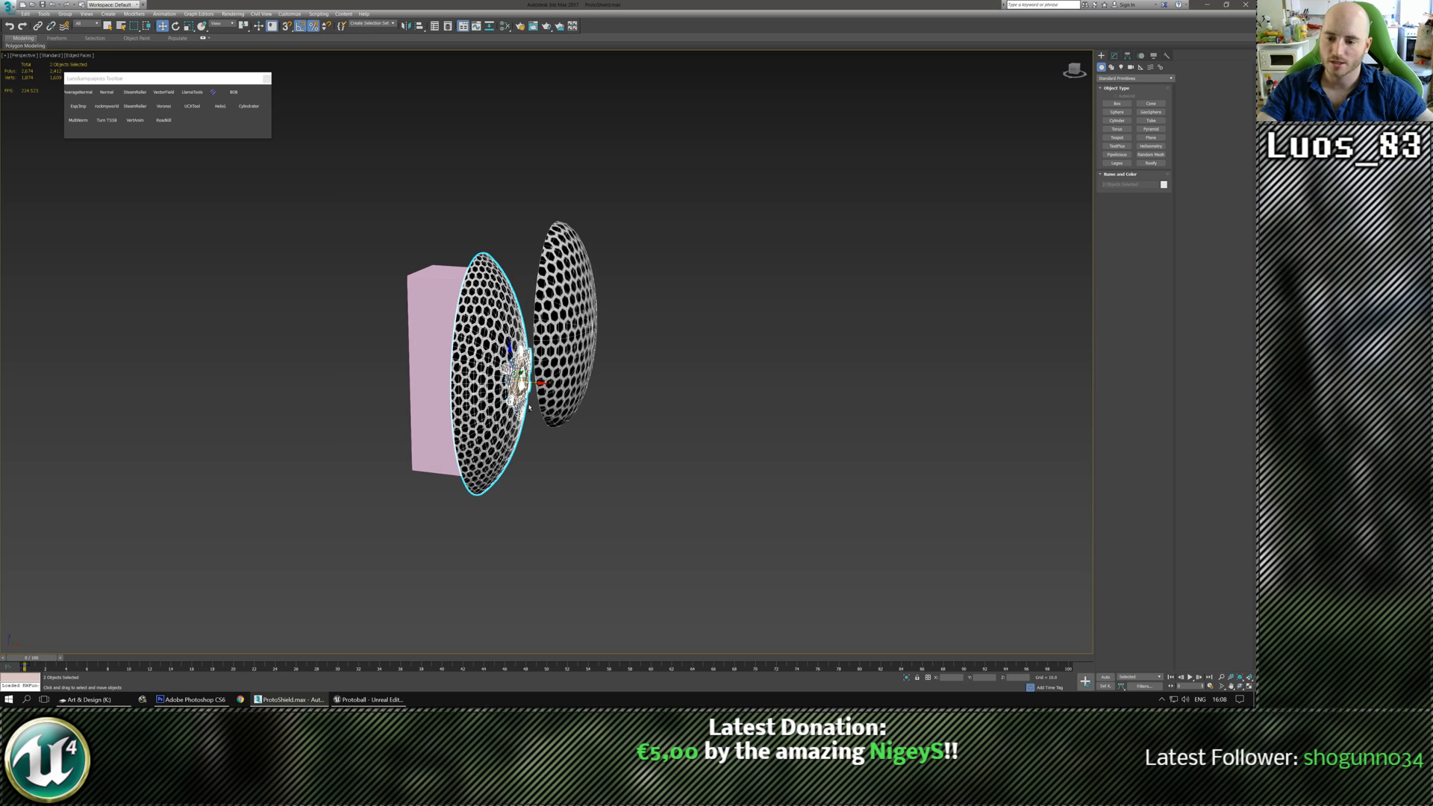
{"action": "left_click_drag", "start_coordinate": [564, 385], "coordinate": [743, 394], "text": "shift"}
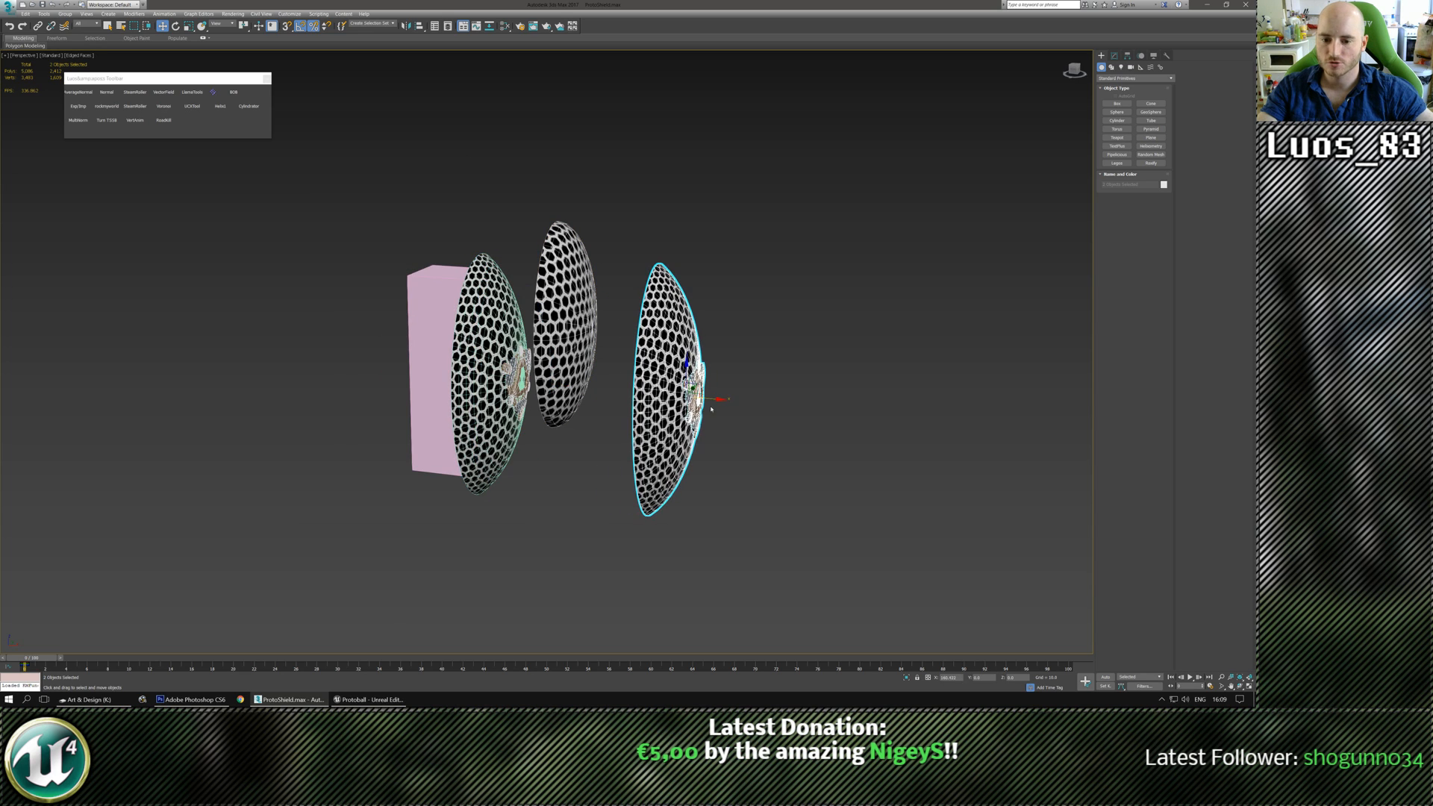
{"action": "left_click_drag", "start_coordinate": [625, 306], "coordinate": [596, 287]}
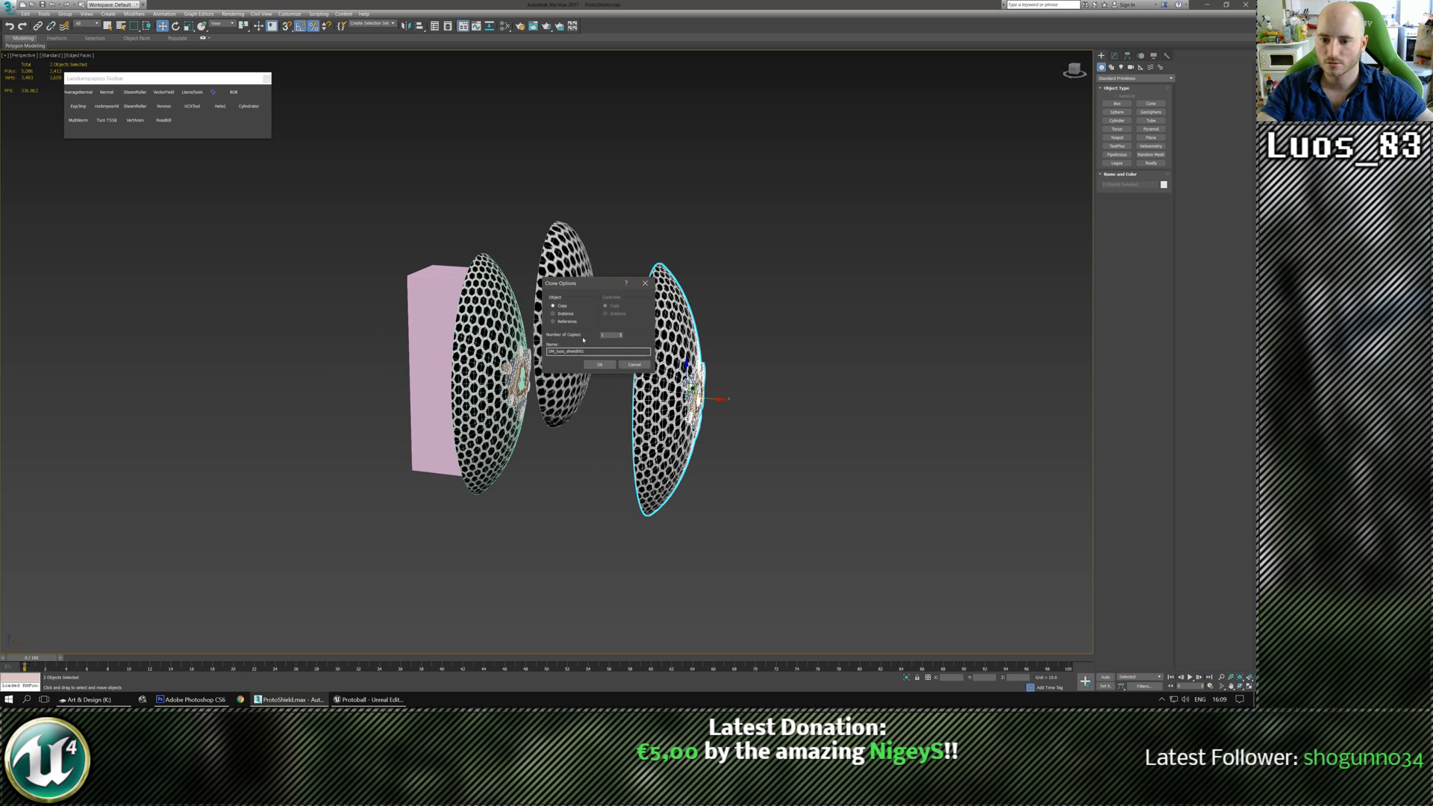
{"action": "left_click", "coordinate": [600, 365]}
Confirm the clone and add a Bend modifier to the copied shell and emblem with an angle of -100.
{"action": "scroll", "coordinate": [1091, 149], "scroll_direction": "up", "scroll_amount": 3}
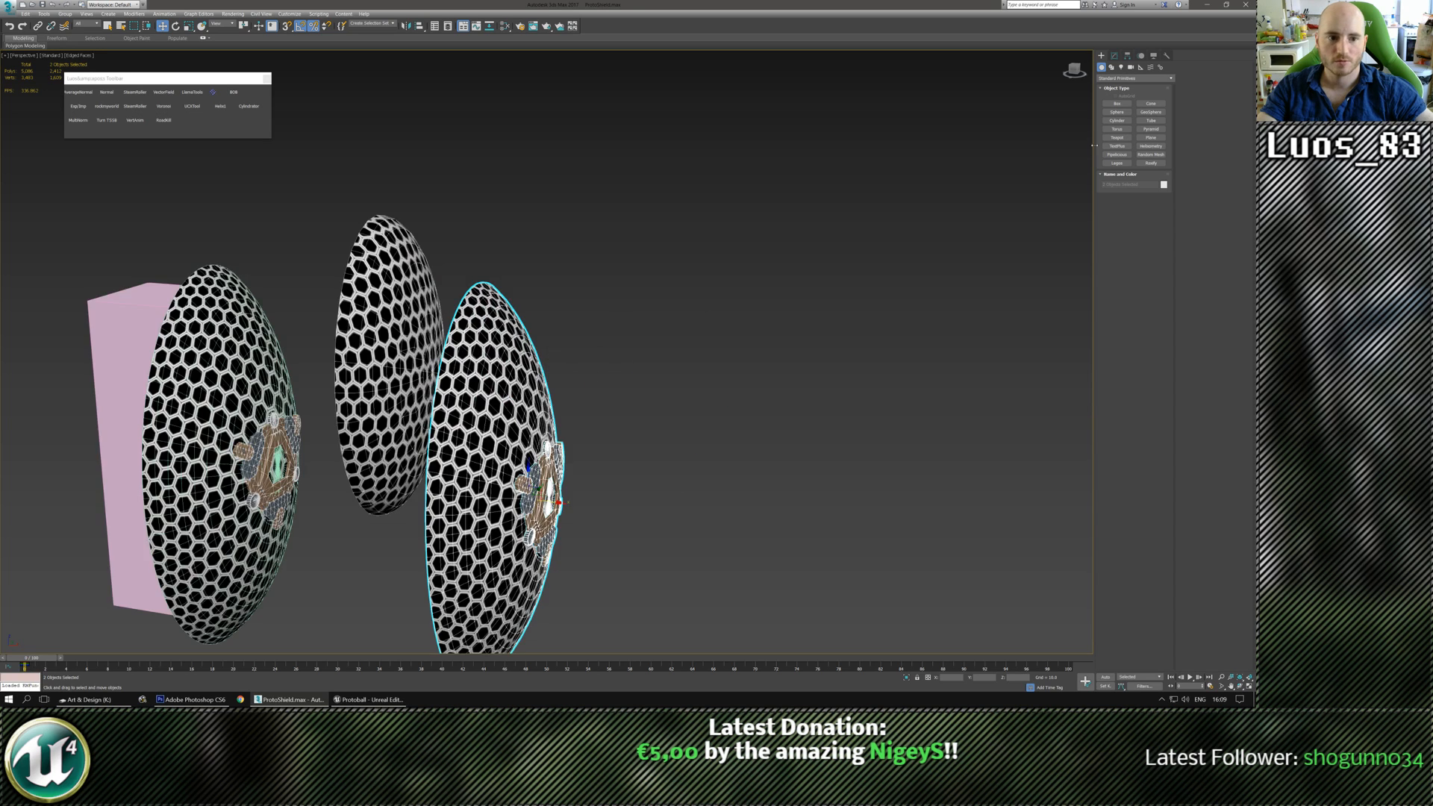
{"action": "scroll", "coordinate": [982, 177], "scroll_direction": "down", "scroll_amount": 3}
{"action": "left_click", "coordinate": [1114, 56]}
{"action": "left_click", "coordinate": [1154, 91]}
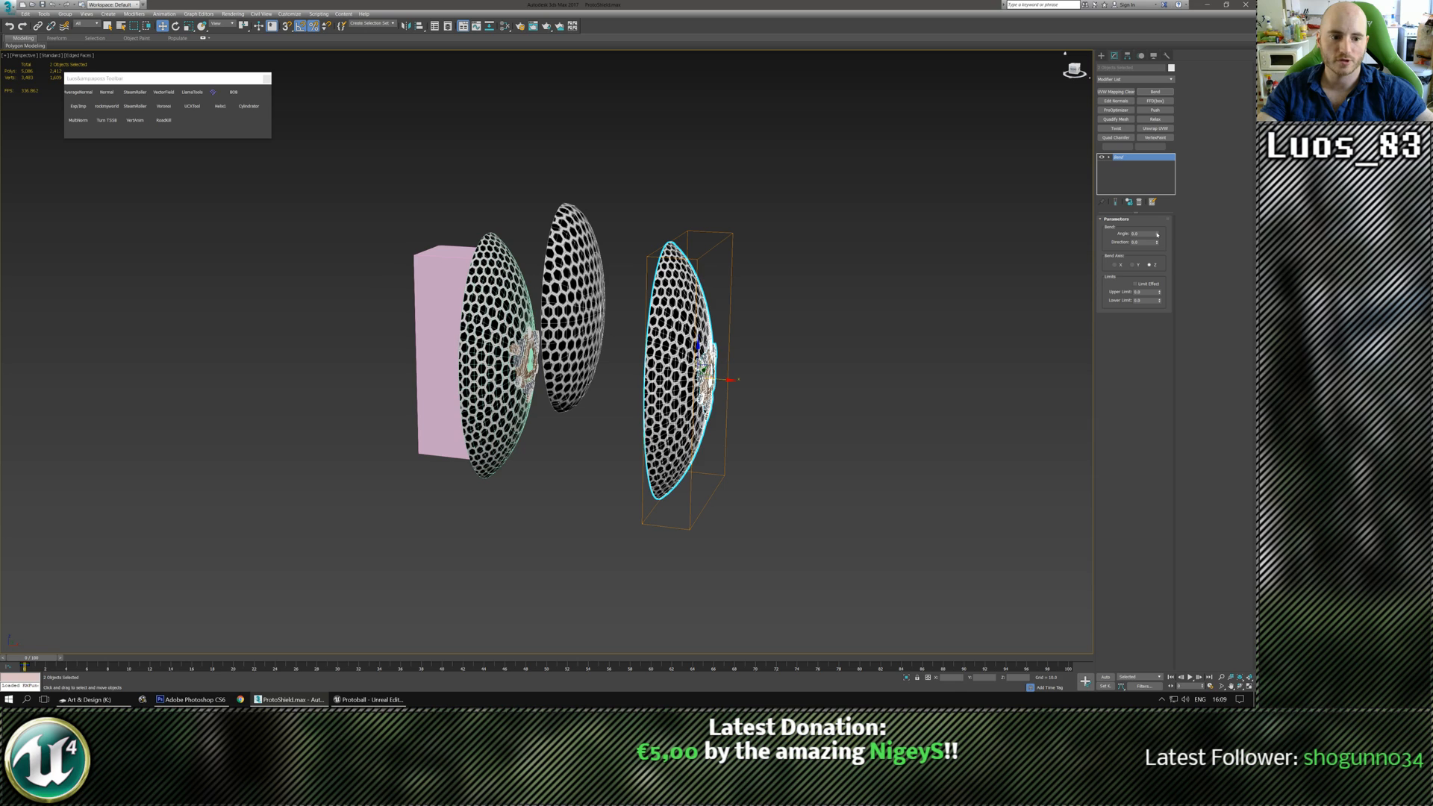
{"action": "left_click_drag", "start_coordinate": [1158, 234], "coordinate": [1154, 203]}
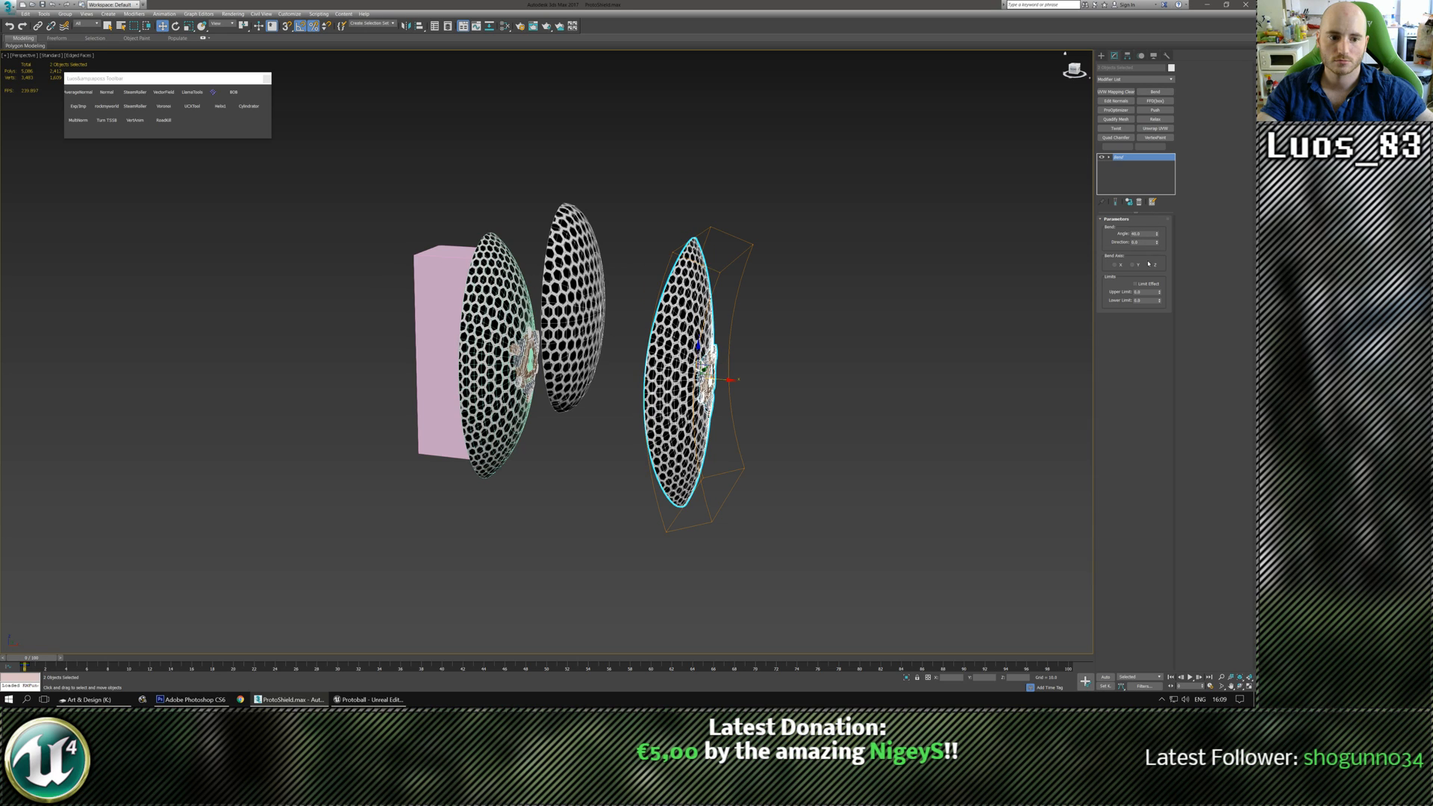
{"action": "left_click_drag", "start_coordinate": [1158, 236], "coordinate": [1158, 336]}
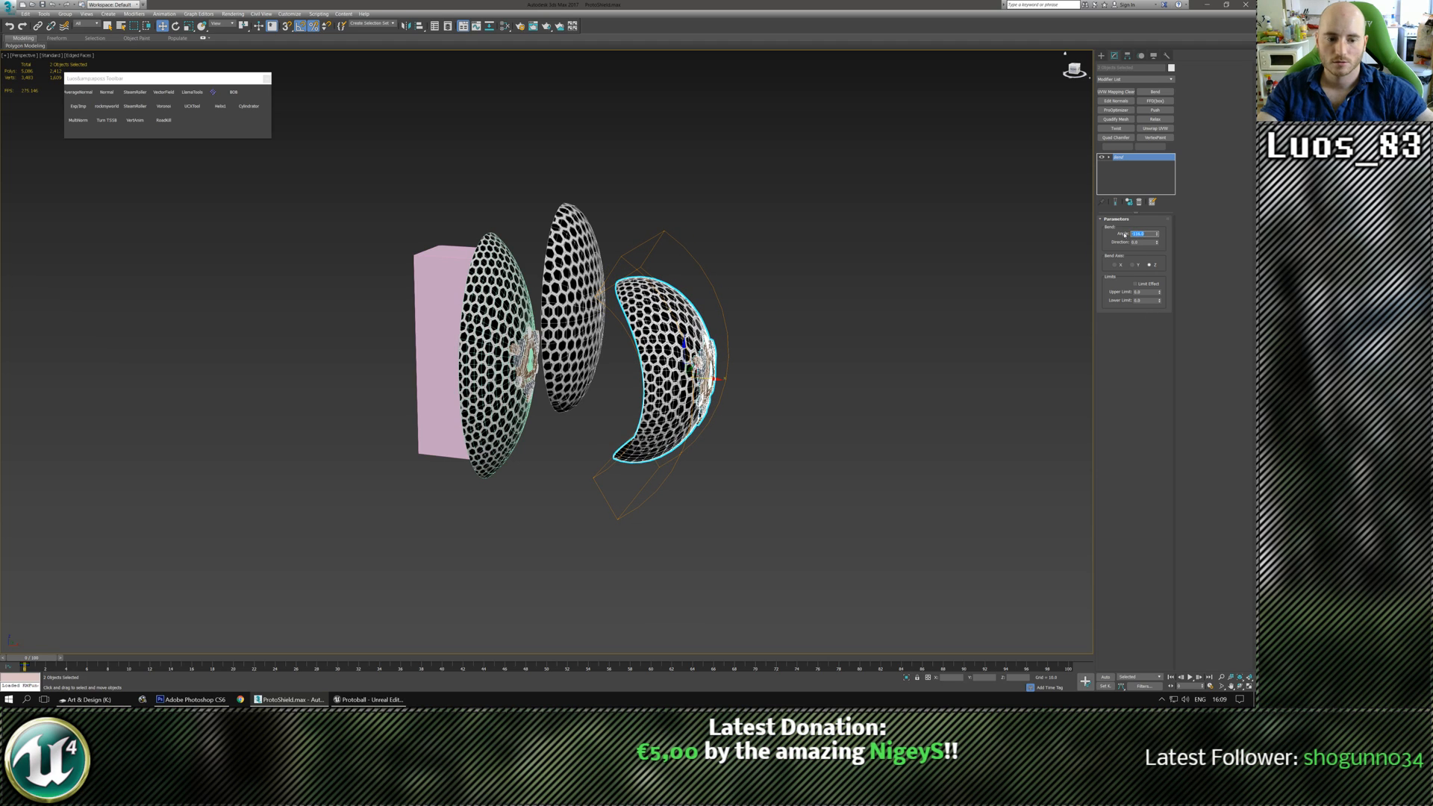
{"action": "type", "text": "-100"}
{"action": "key", "text": "Return"}
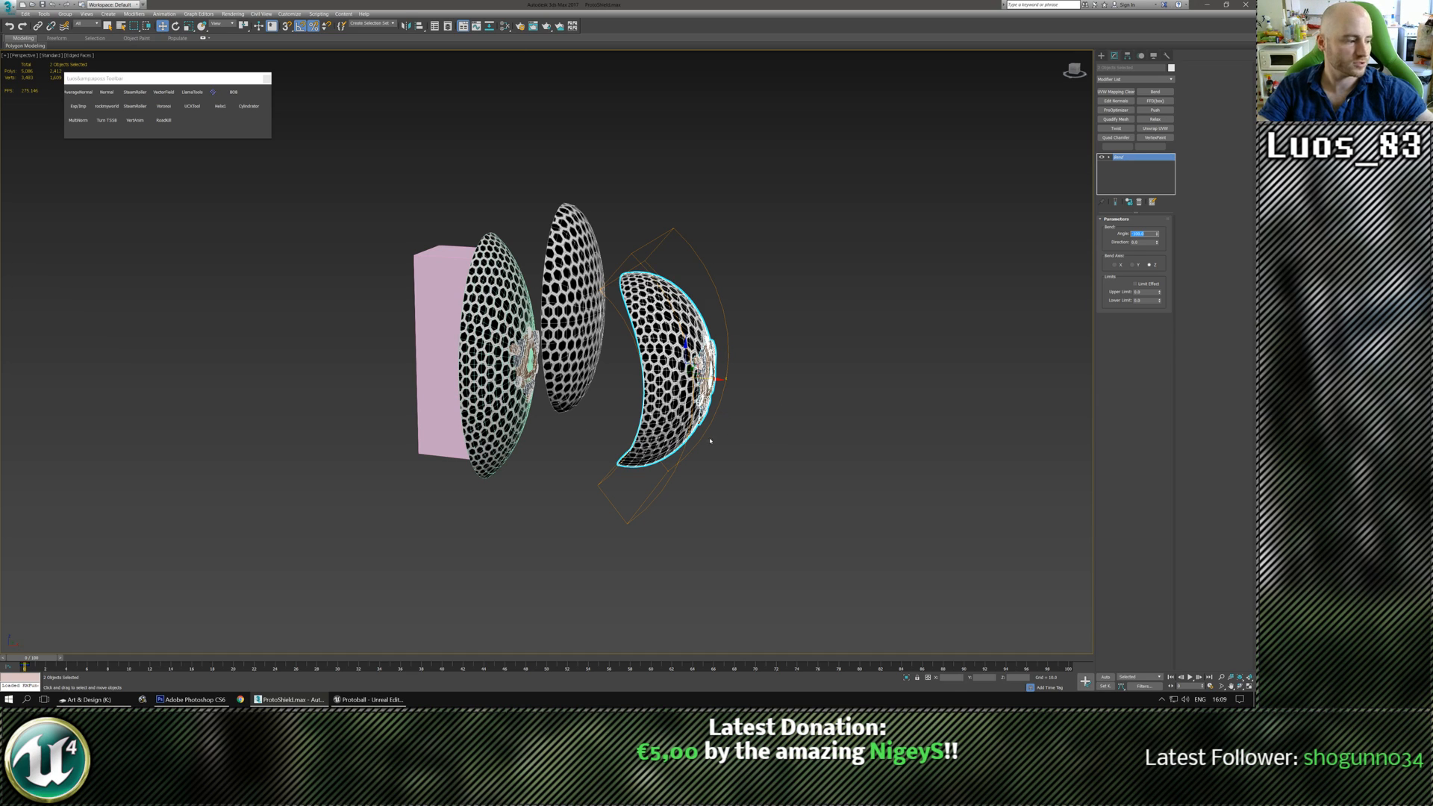
Switch to Chrome and search Google Images for "kryptonite laser supergirl".
{"action": "left_click", "coordinate": [241, 699]}
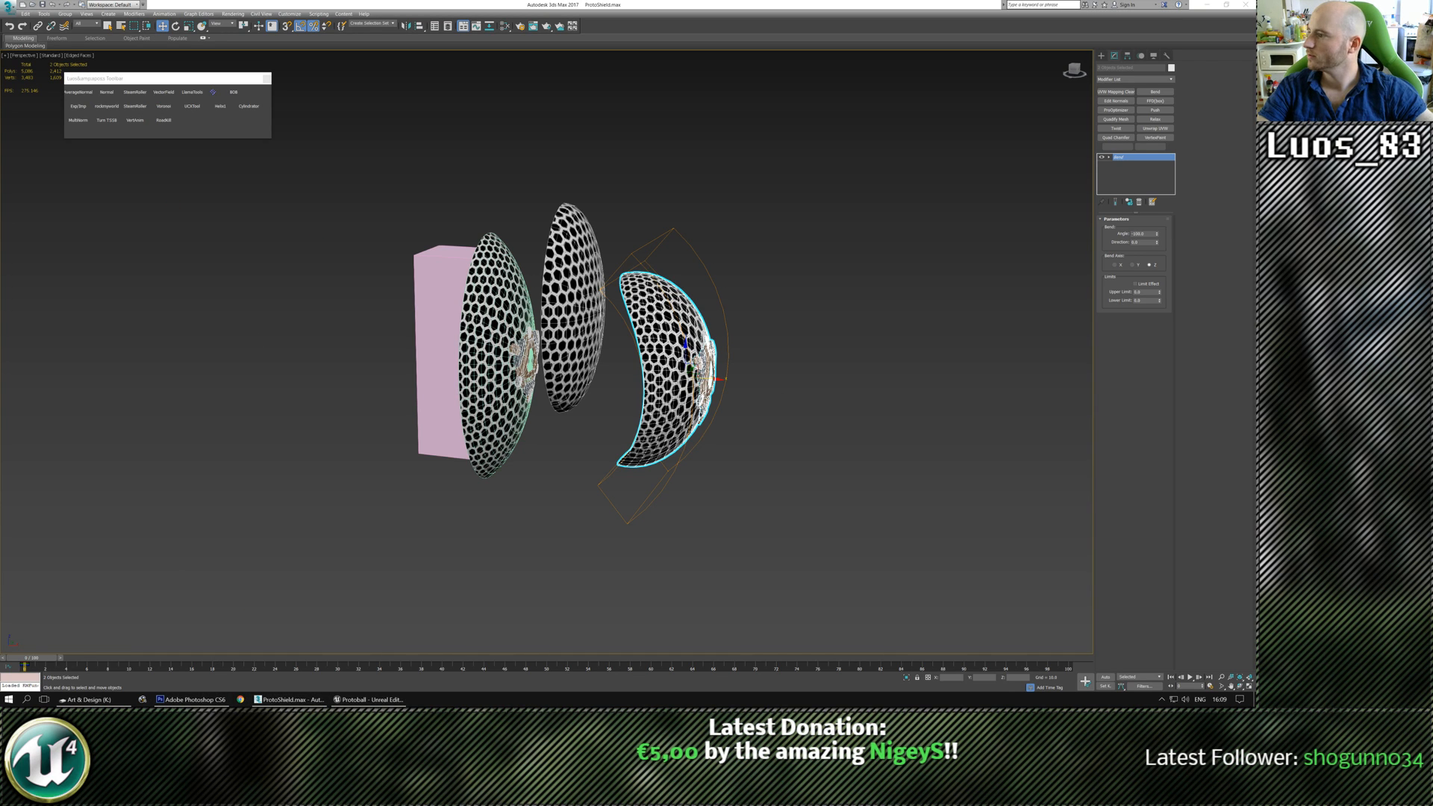
{"action": "type", "text": "kryptonite "}
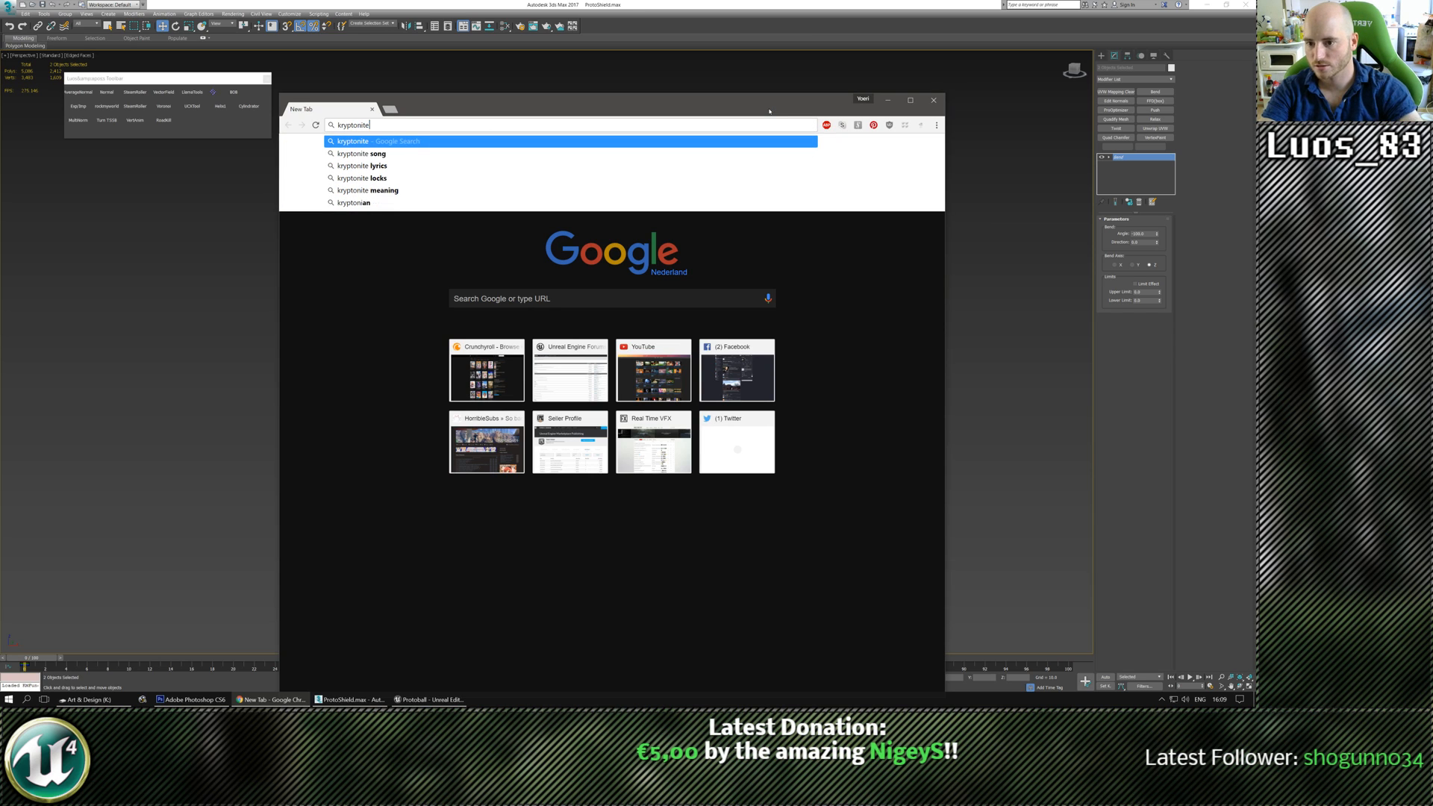
{"action": "type", "text": "laser su"}
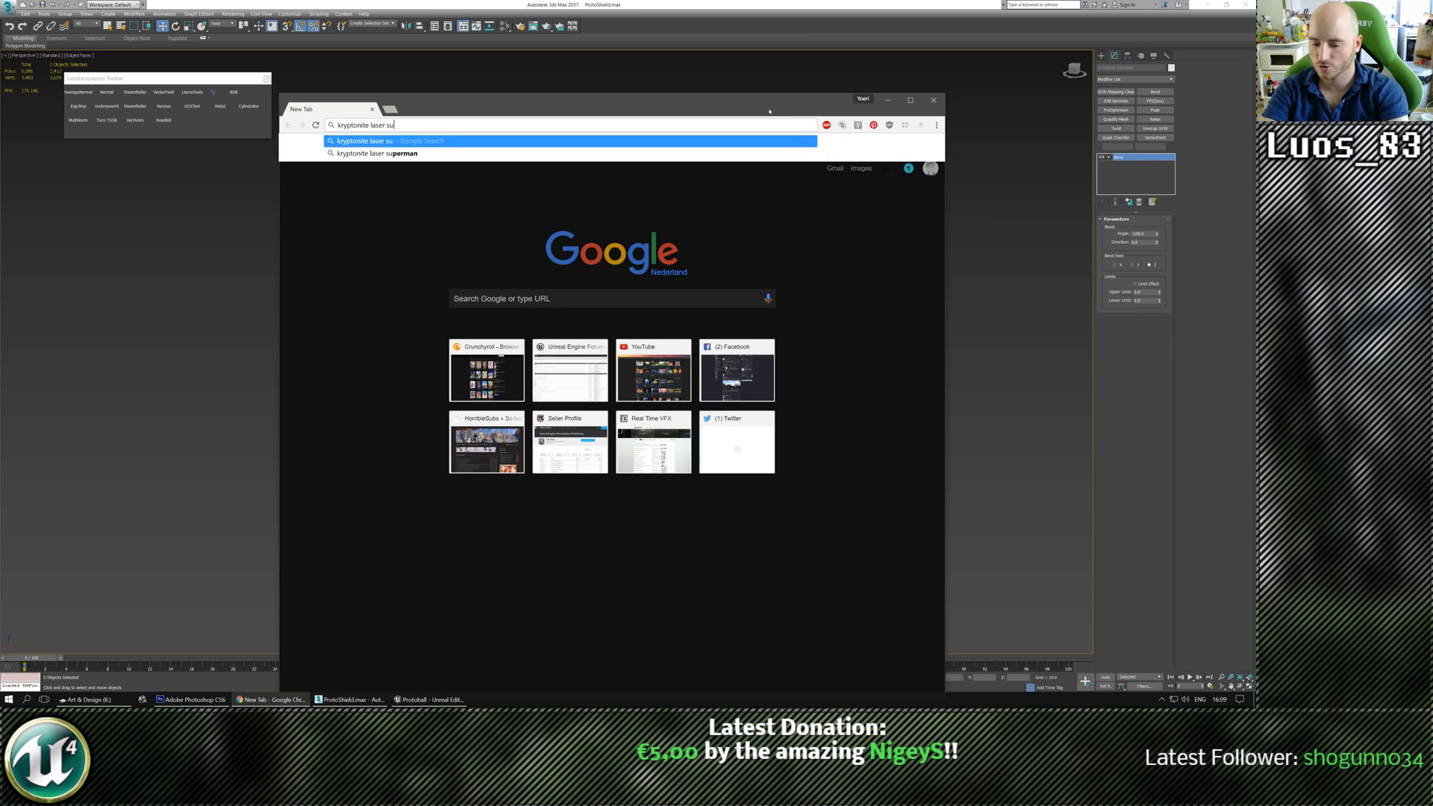
{"action": "type", "text": "pergirl"}
{"action": "key", "text": "Return"}
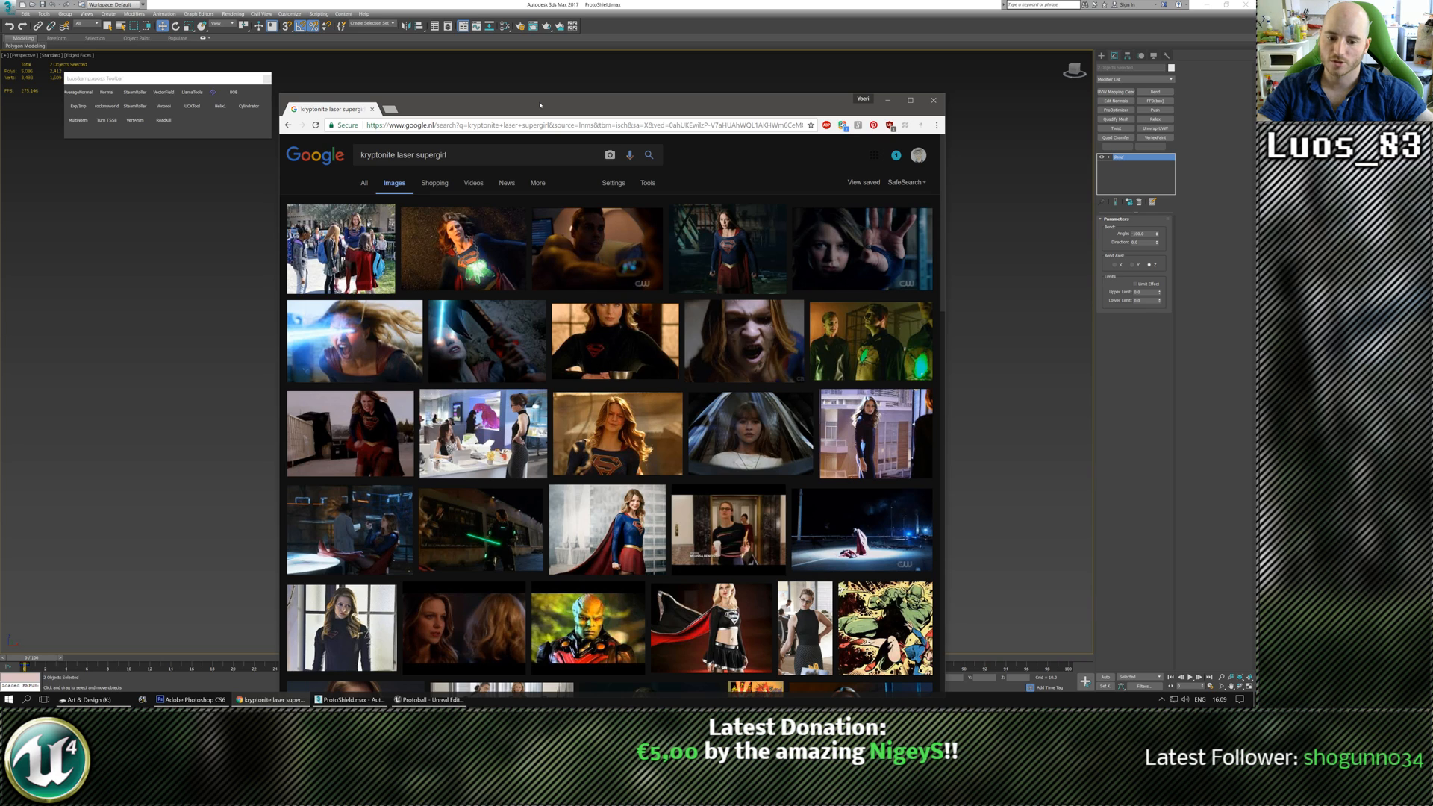
Maximize the browser window and look through the Supergirl image results for a reference.
{"action": "double_click", "coordinate": [540, 104]}
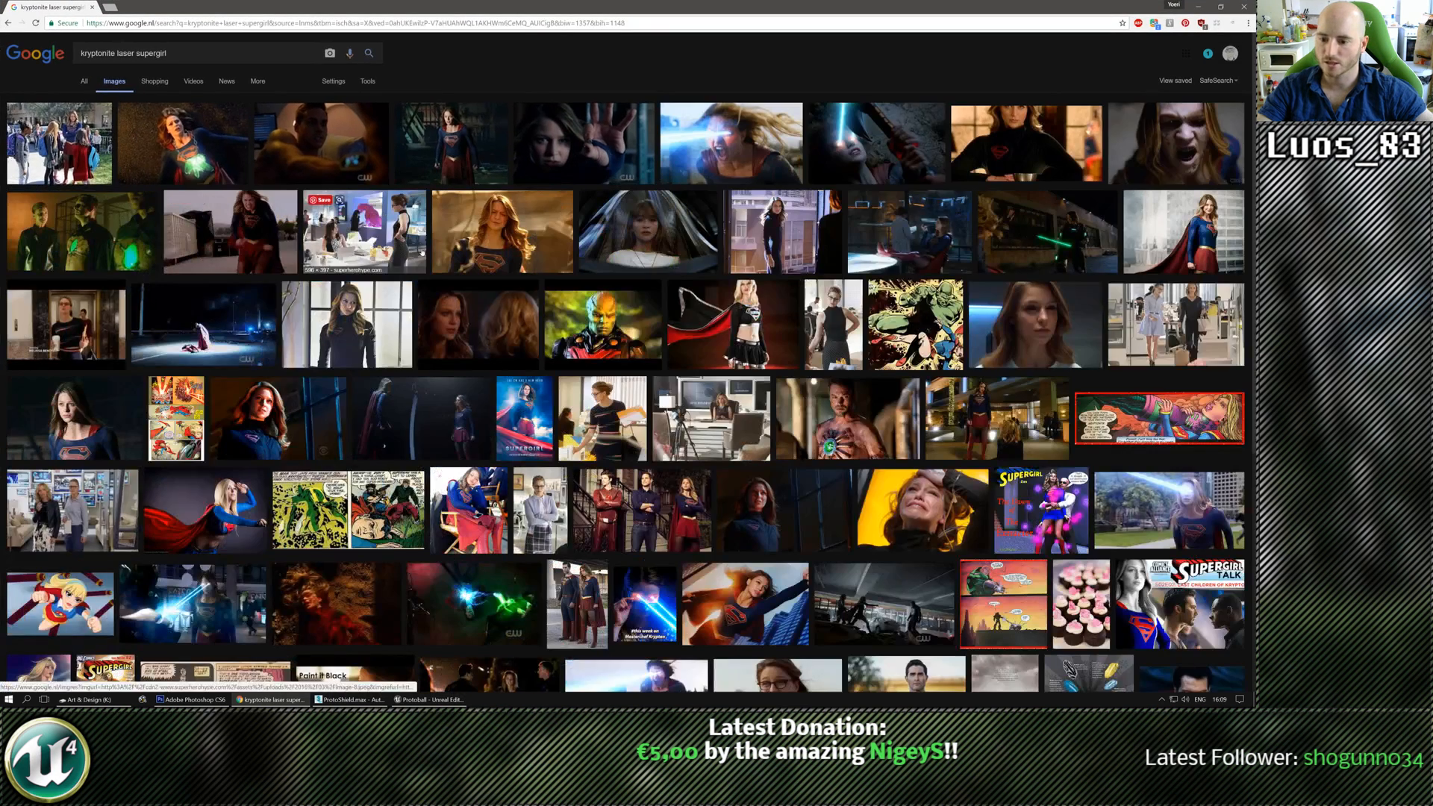
{"action": "scroll", "coordinate": [345, 344], "scroll_direction": "down", "scroll_amount": 1}
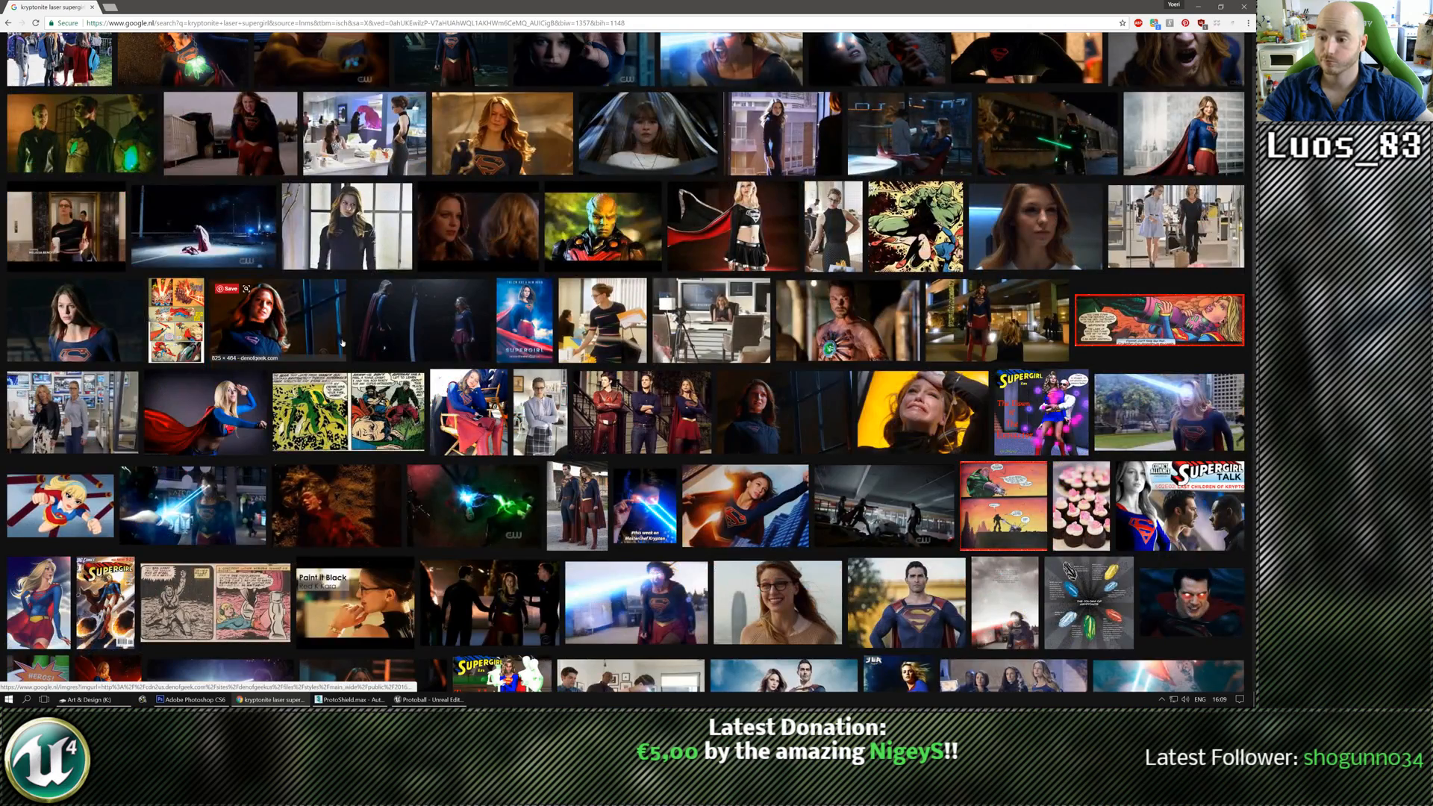
{"action": "scroll", "coordinate": [219, 491], "scroll_direction": "down", "scroll_amount": 2}
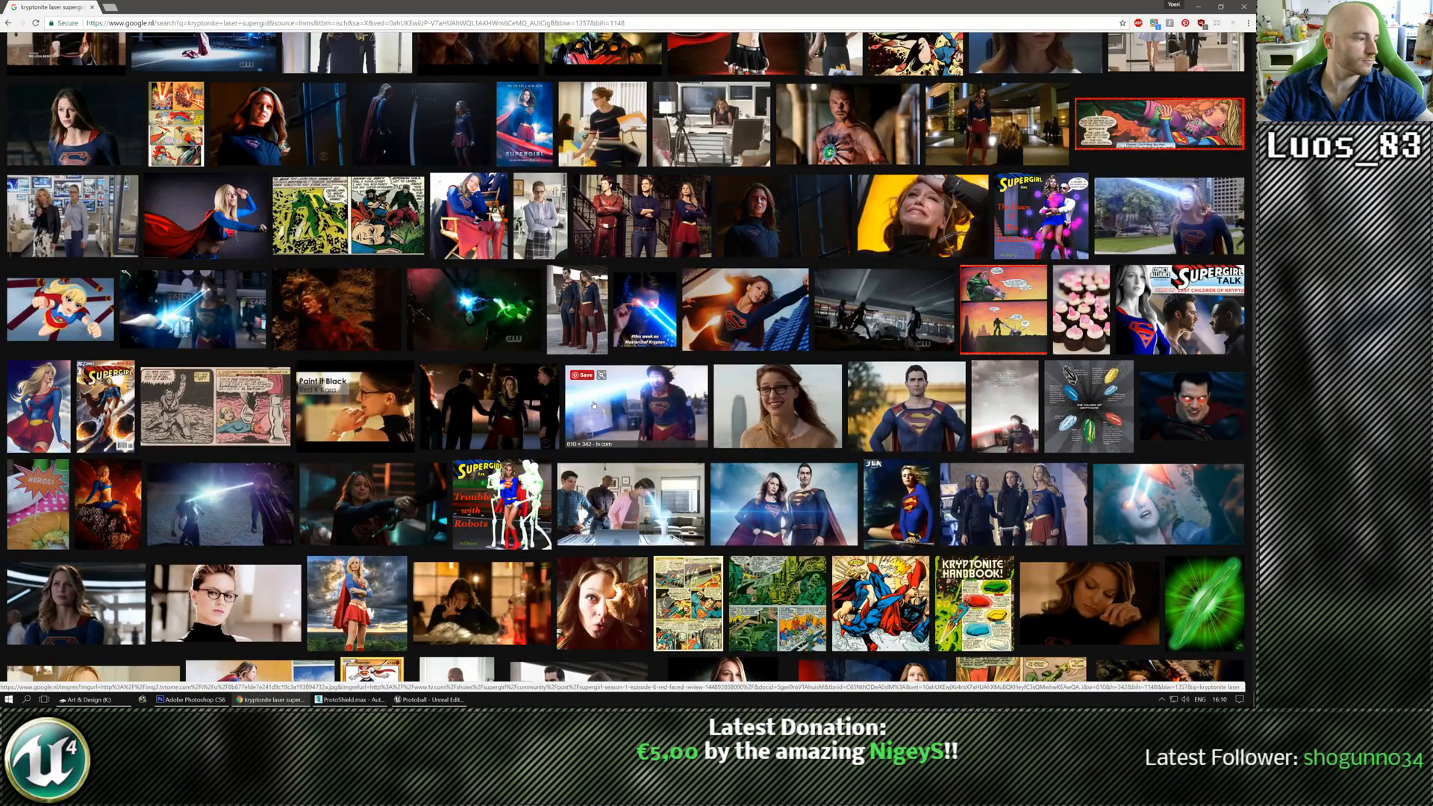
{"action": "scroll", "coordinate": [186, 223], "scroll_direction": "up", "scroll_amount": 3}
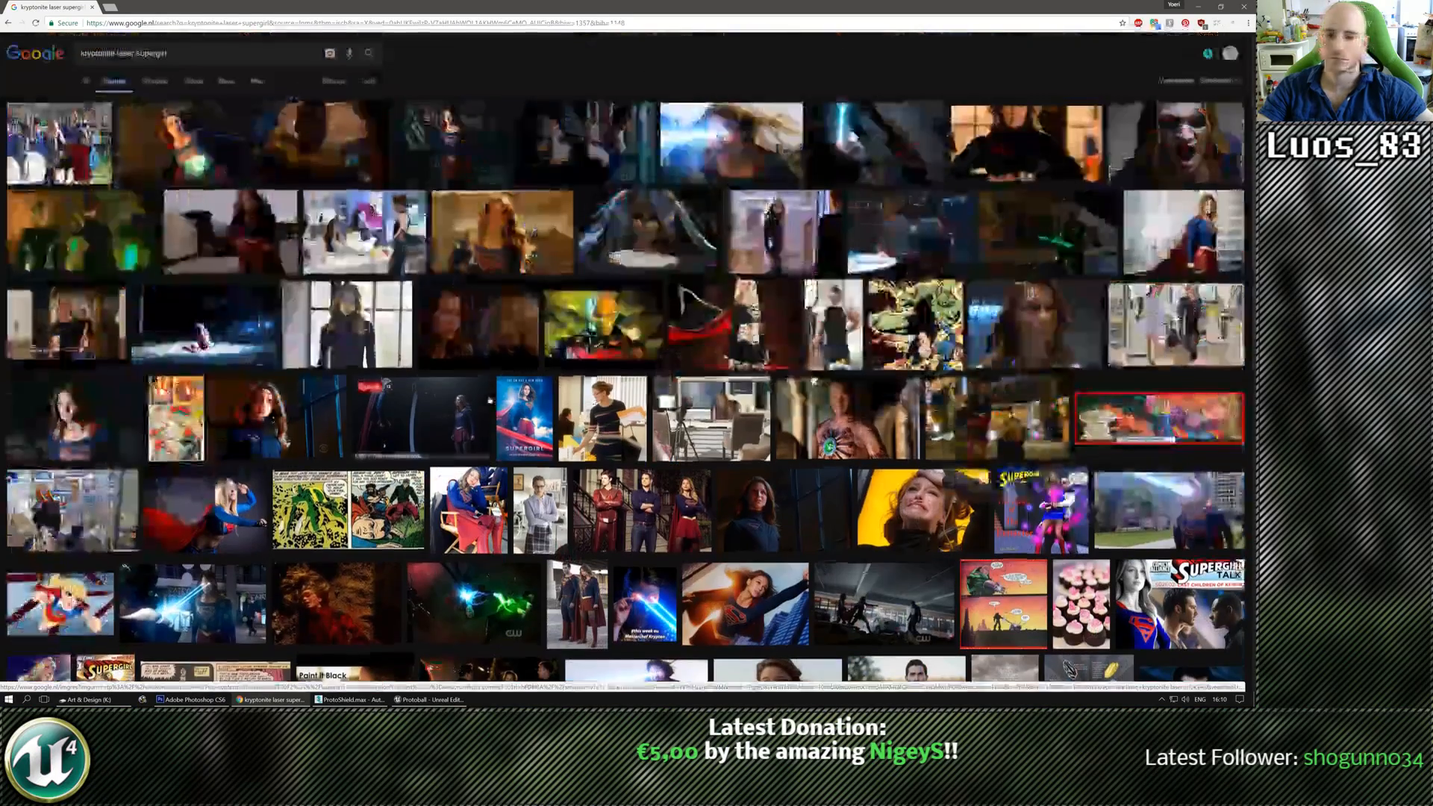
Change the image search to "kryptonite laser metano".
{"action": "left_click_drag", "start_coordinate": [168, 53], "coordinate": [26, 52]}
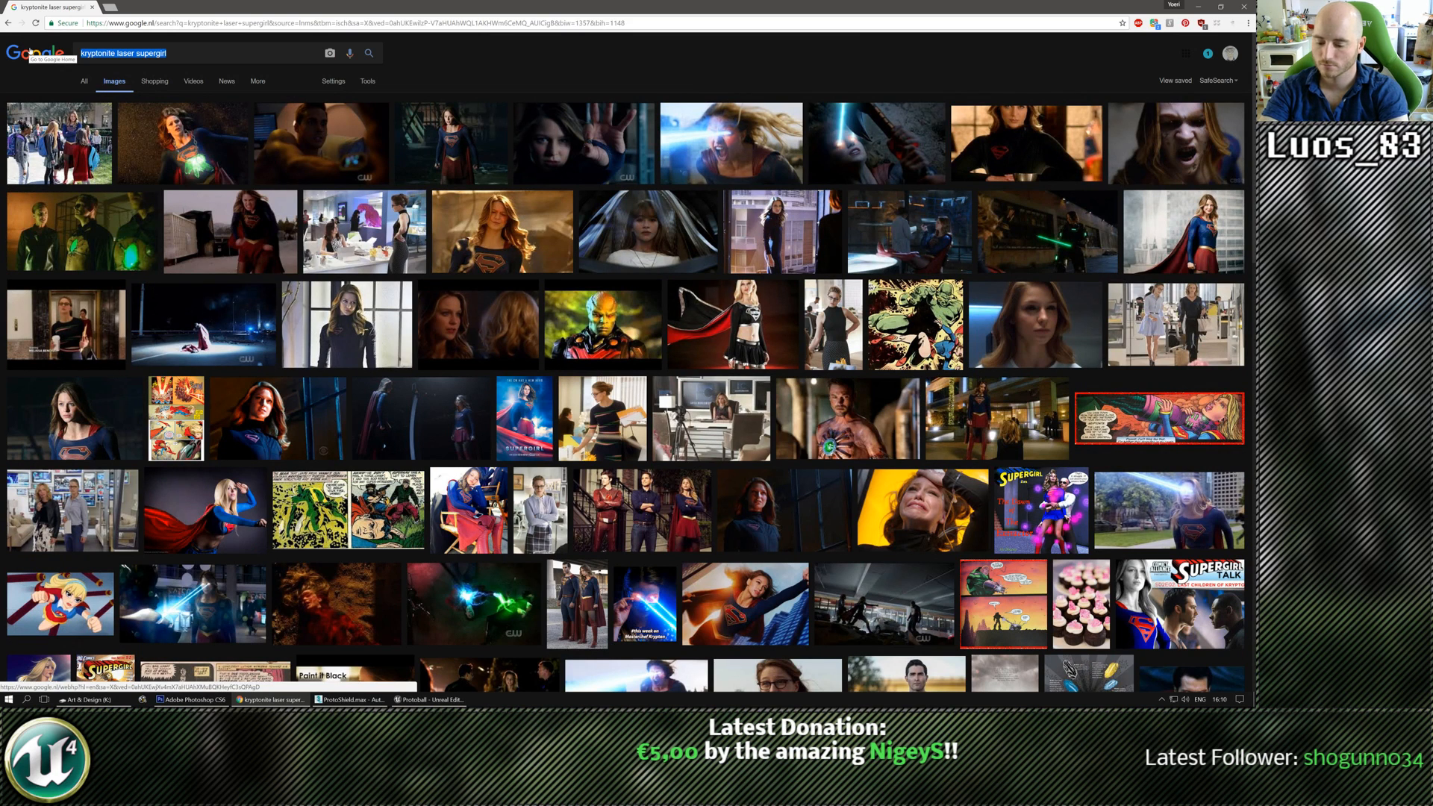
{"action": "key", "text": "BackSpace"}
{"action": "key", "text": "BackSpace"}
{"action": "key", "text": "BackSpace"}
{"action": "type", "text": "metano"}
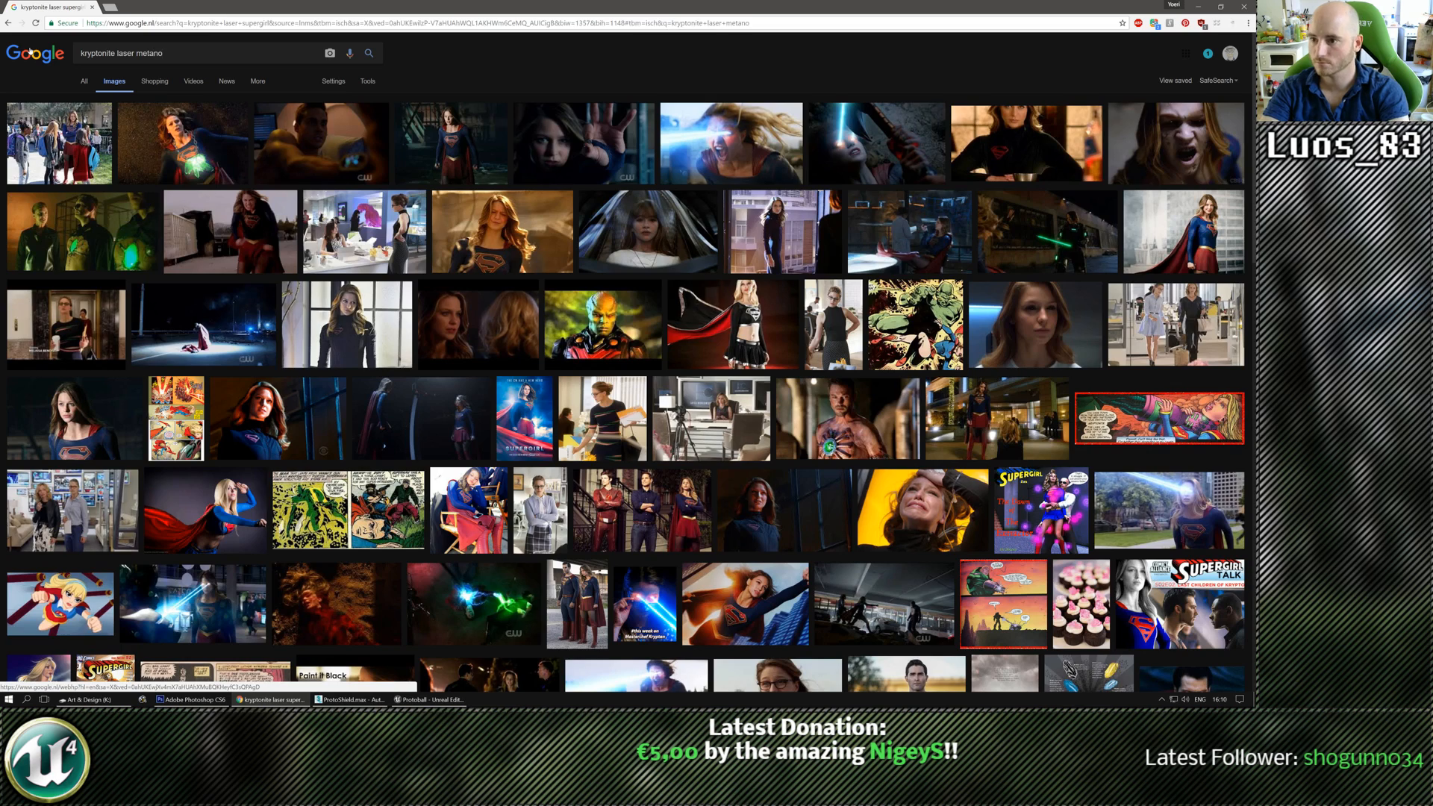
{"action": "key", "text": "Return"}
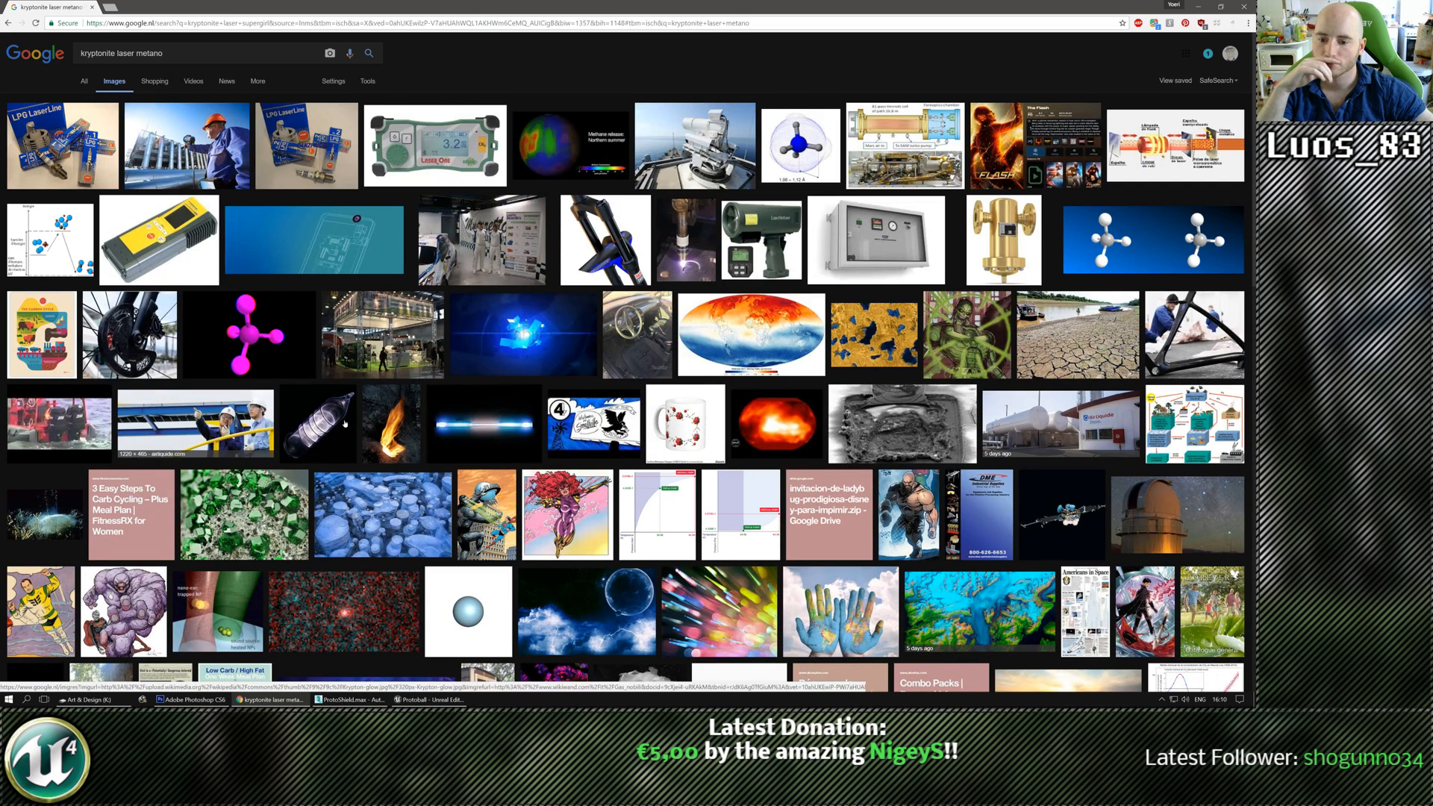
Look through the new image results for a laser reference, previewing the picture of a dark sphere with a light beam.
{"action": "scroll", "coordinate": [351, 388], "scroll_direction": "down", "scroll_amount": 1}
{"action": "scroll", "coordinate": [346, 466], "scroll_direction": "down", "scroll_amount": 3}
{"action": "scroll", "coordinate": [346, 466], "scroll_direction": "down", "scroll_amount": 7}
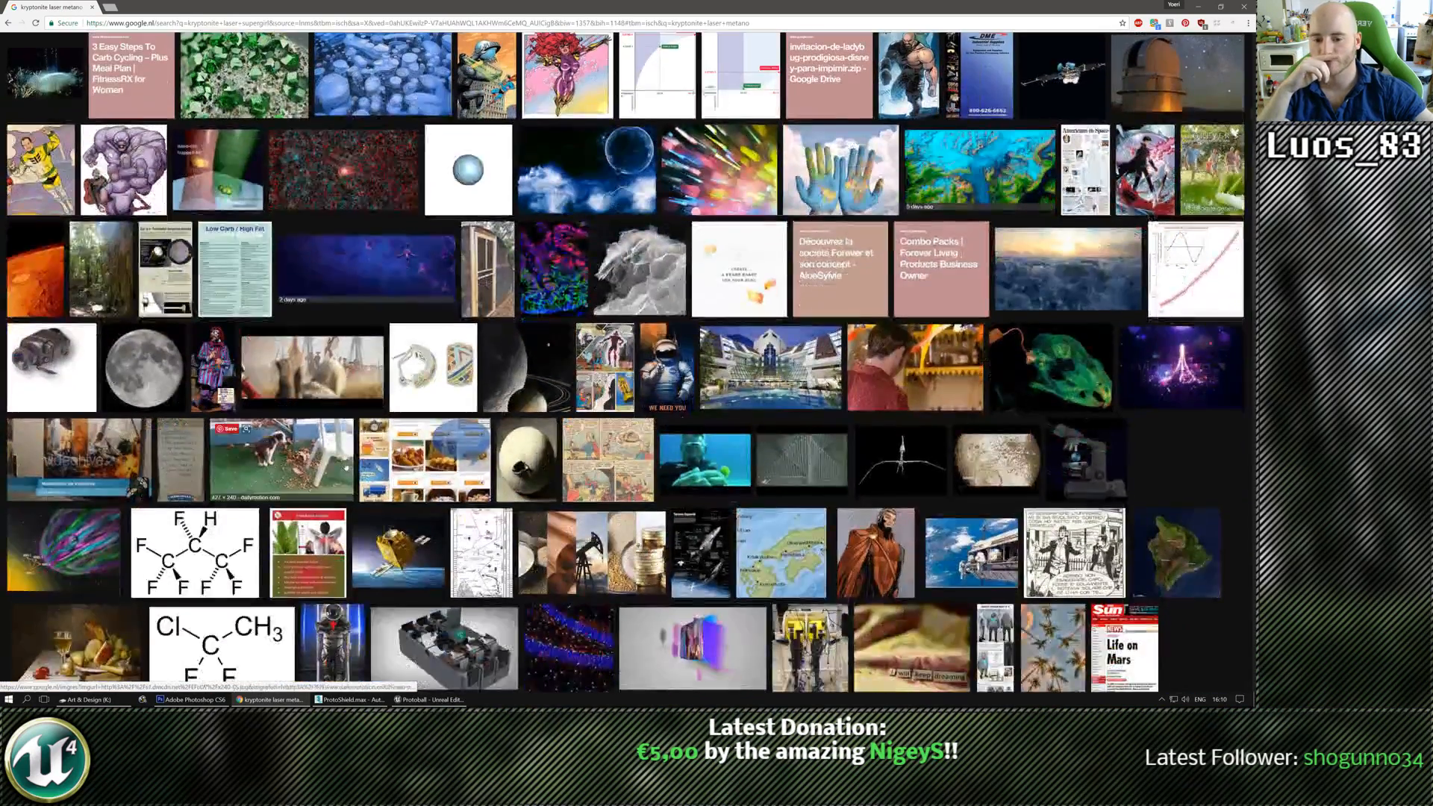
{"action": "scroll", "coordinate": [346, 466], "scroll_direction": "down", "scroll_amount": 3}
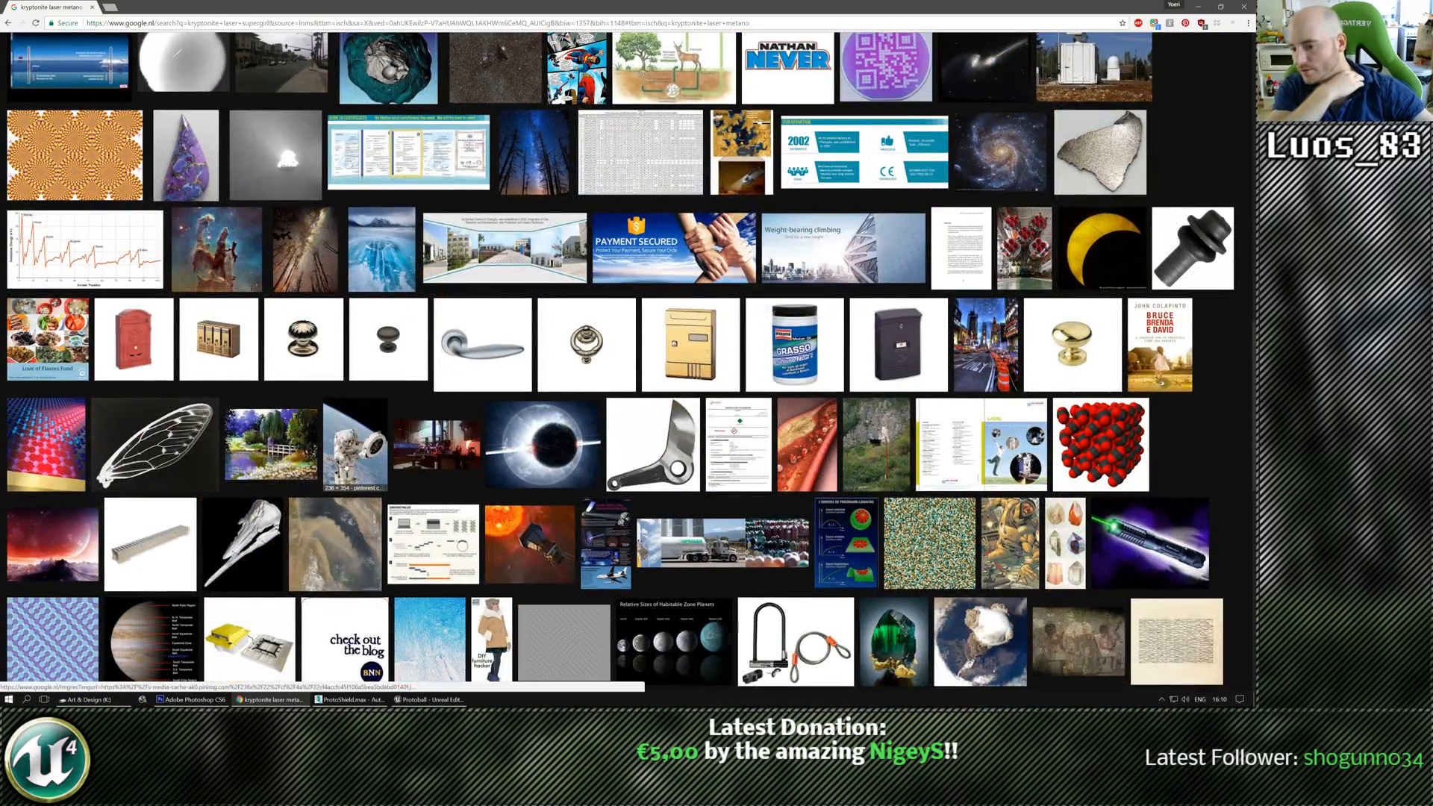
{"action": "left_click", "coordinate": [524, 436]}
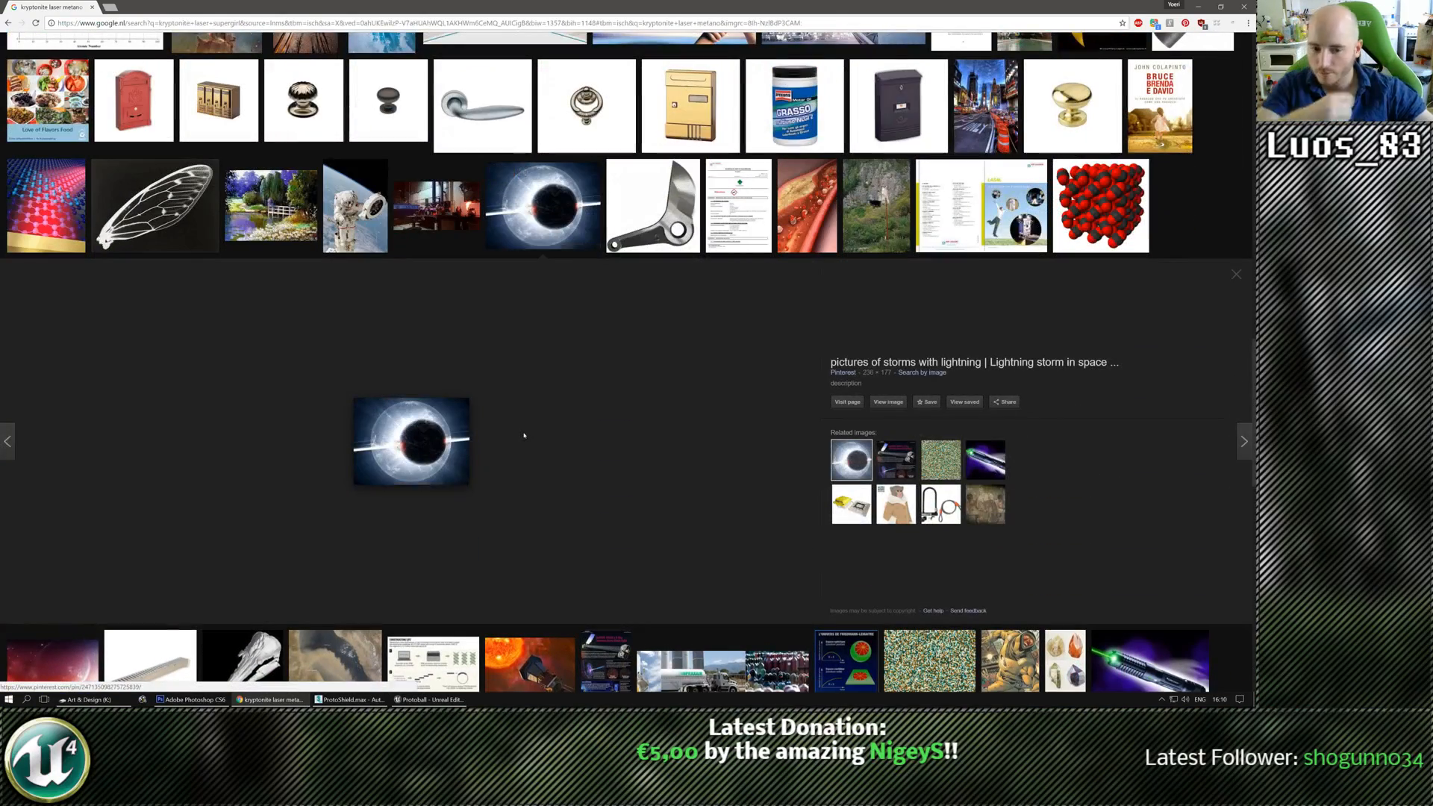
{"action": "scroll", "coordinate": [524, 436], "scroll_direction": "down", "scroll_amount": 3}
{"action": "scroll", "coordinate": [524, 436], "scroll_direction": "down", "scroll_amount": 2}
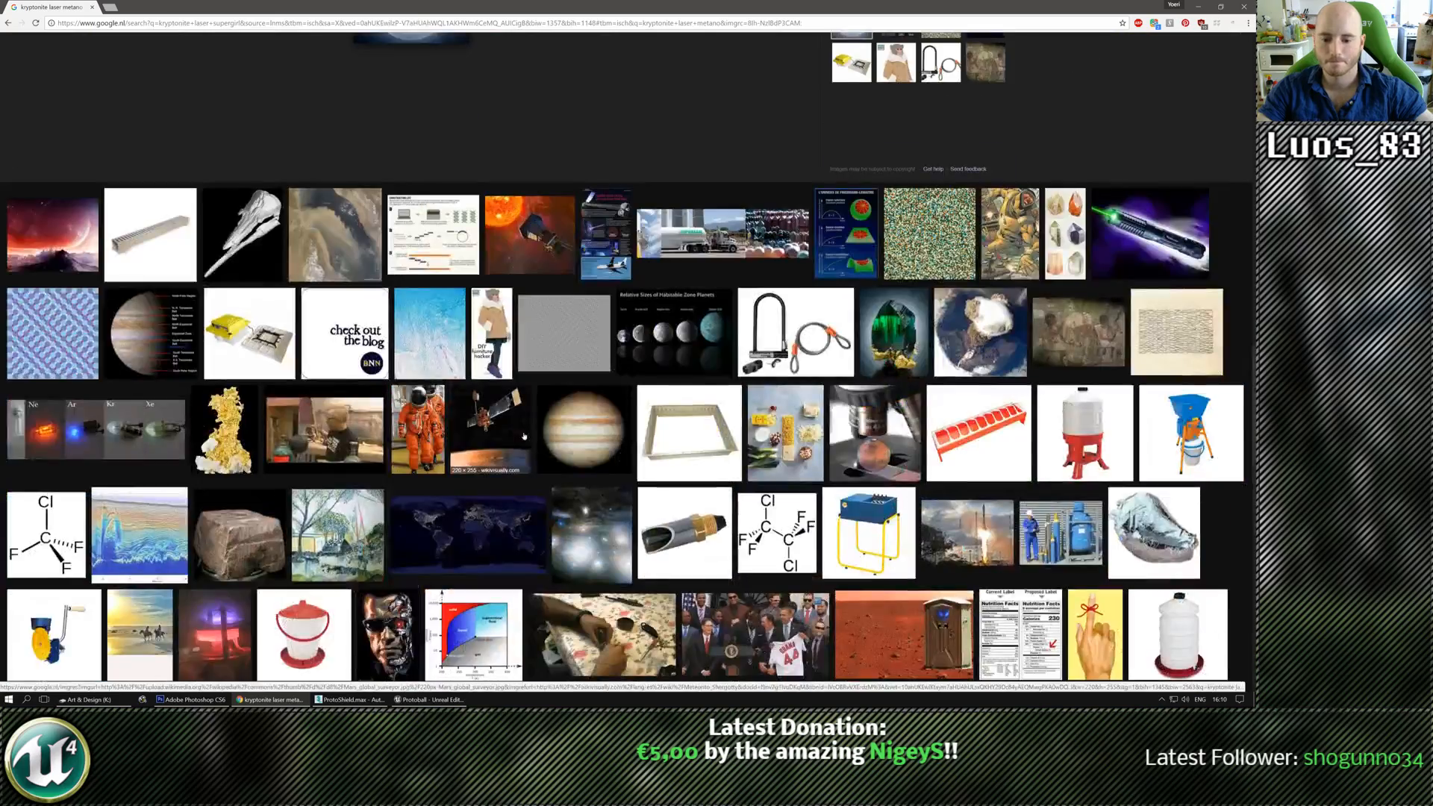
{"action": "scroll", "coordinate": [524, 436], "scroll_direction": "up", "scroll_amount": 4}
{"action": "scroll", "coordinate": [524, 436], "scroll_direction": "up", "scroll_amount": 15}
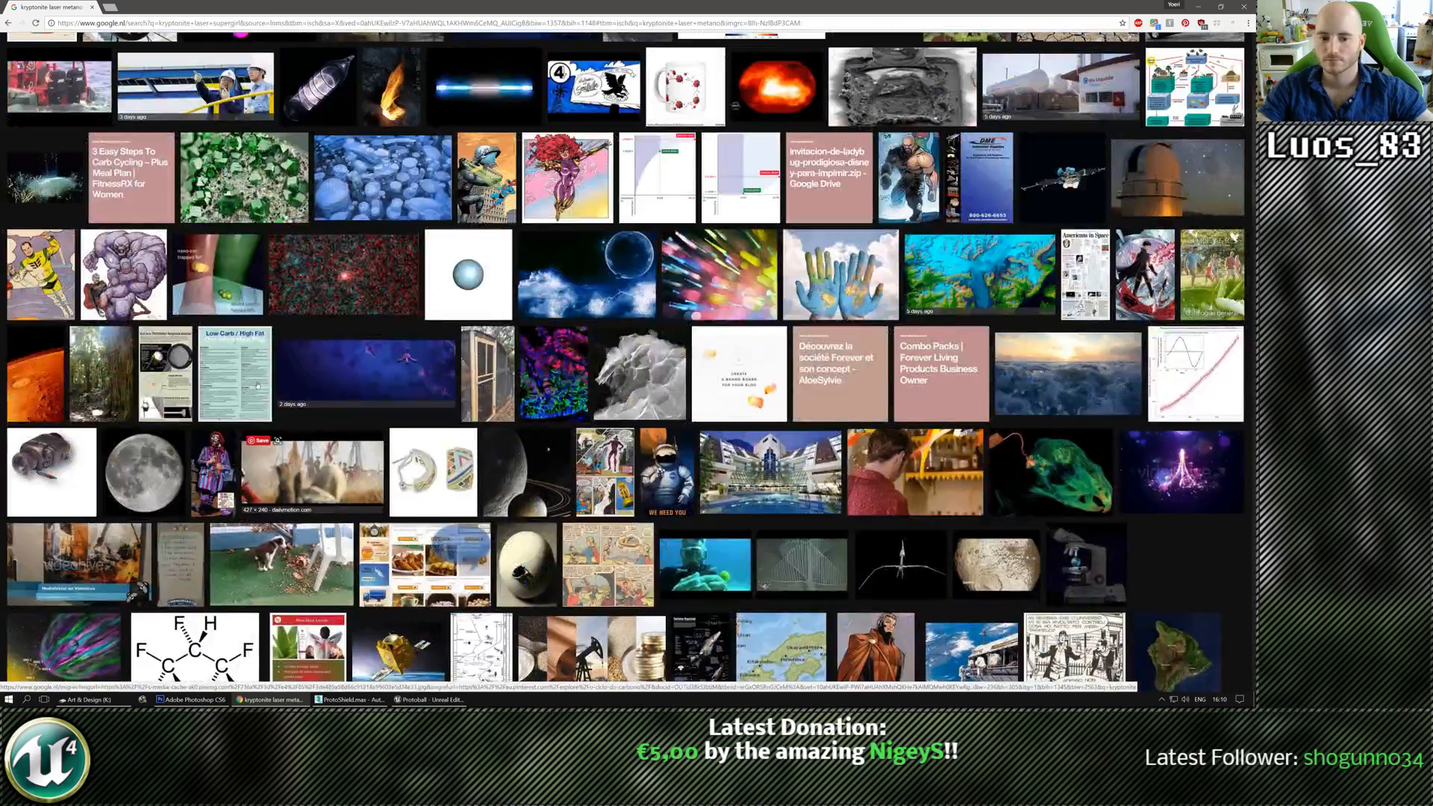
{"action": "scroll", "coordinate": [291, 422], "scroll_direction": "up", "scroll_amount": 10}
{"action": "scroll", "coordinate": [291, 422], "scroll_direction": "up", "scroll_amount": 2}
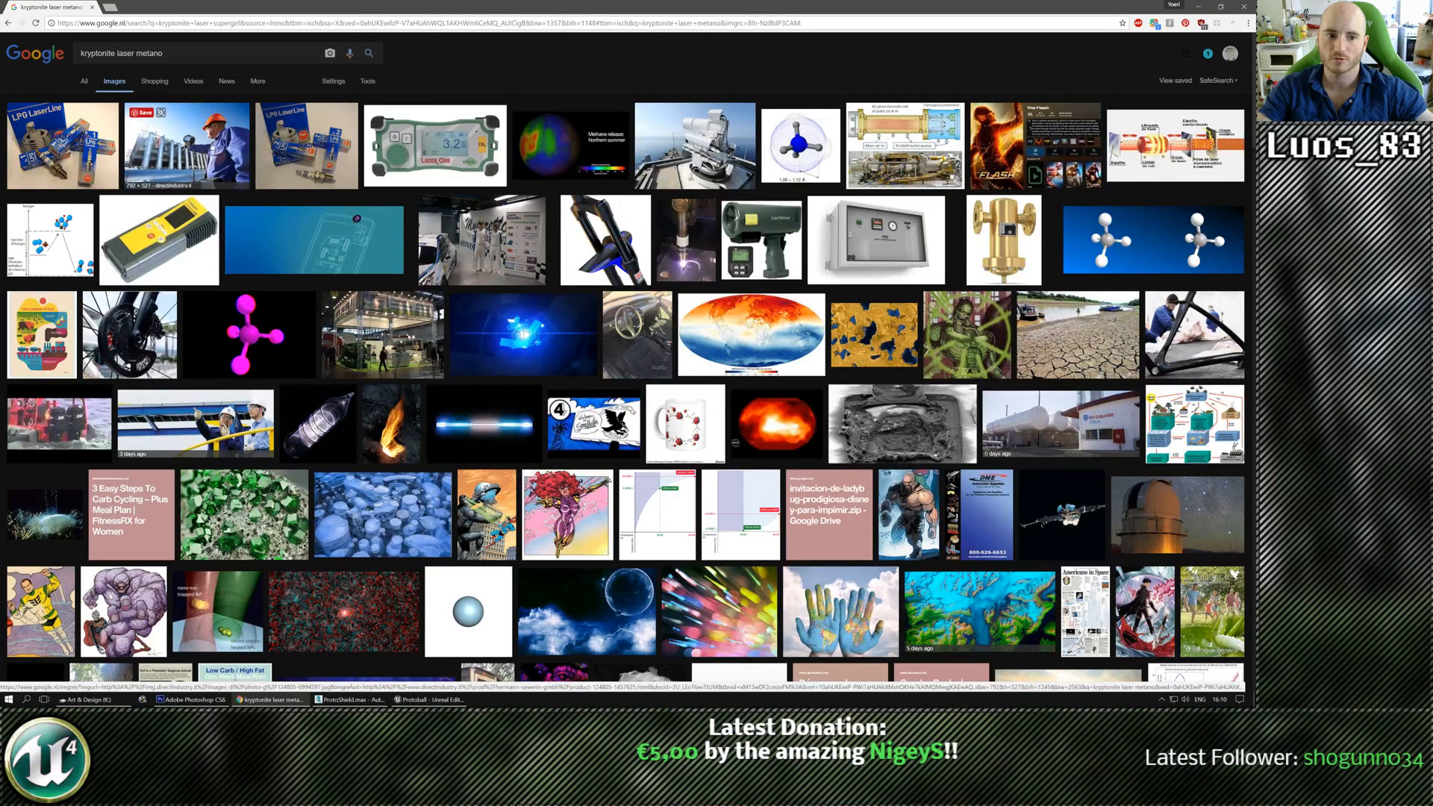
Switch back to 3ds Max, deselect everything and compare the bent shield copy with the original shield up close and from afar.
{"action": "key", "text": "alt+Tab"}
{"action": "mouse_move", "coordinate": [590, 402]}
{"action": "middle_mouse_down", "text": "alt"}
{"action": "mouse_move", "coordinate": [560, 403]}
{"action": "mouse_move", "coordinate": [635, 399]}
{"action": "mouse_move", "coordinate": [512, 406]}
{"action": "mouse_move", "coordinate": [627, 401]}
{"action": "mouse_move", "coordinate": [563, 403]}
{"action": "mouse_move", "coordinate": [601, 412]}
{"action": "middle_mouse_up", "text": "alt"}
{"action": "left_click", "coordinate": [602, 412]}
{"action": "scroll", "coordinate": [602, 412], "scroll_direction": "up", "scroll_amount": 10}
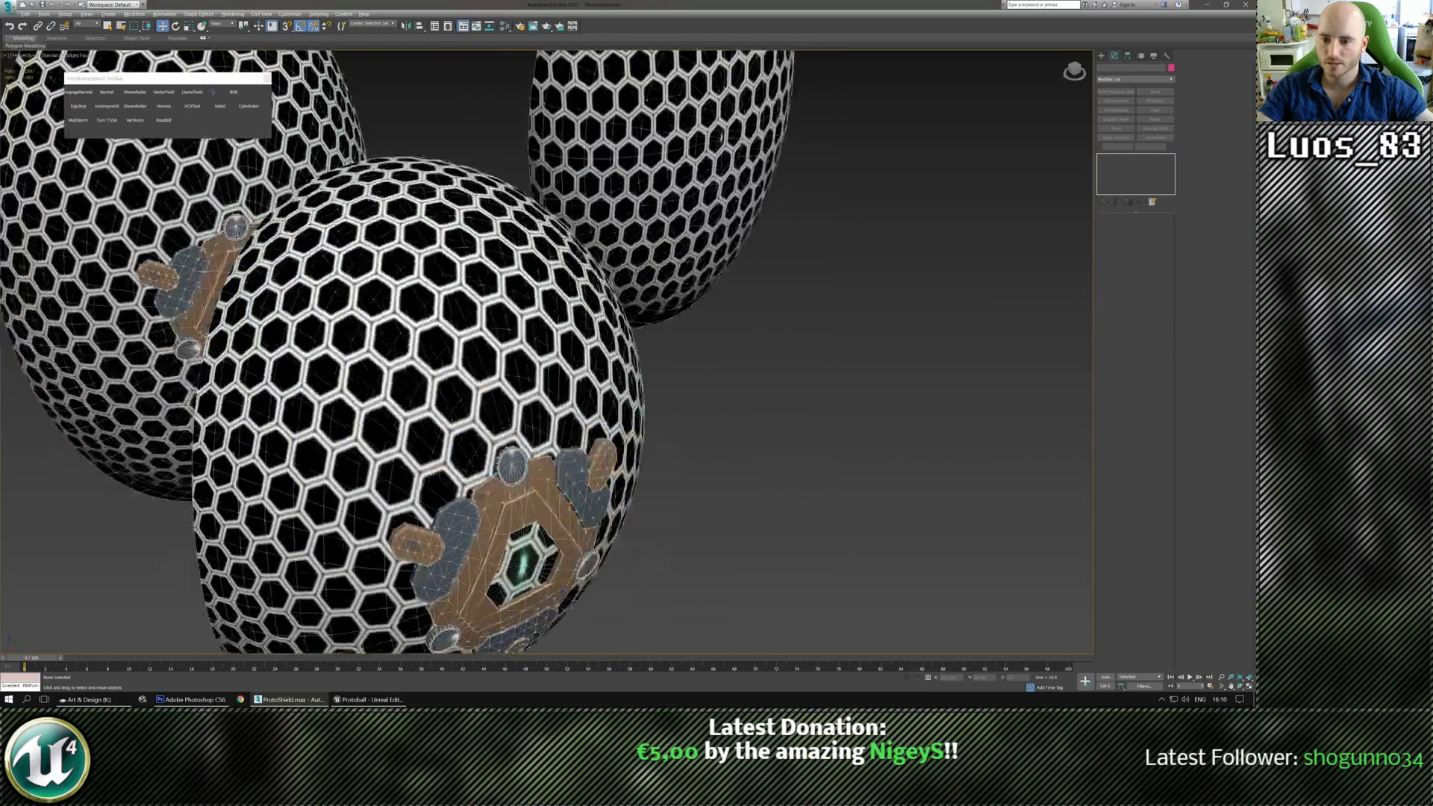
{"action": "scroll", "coordinate": [601, 412], "scroll_direction": "down", "scroll_amount": 10}
{"action": "middle_click_drag", "start_coordinate": [639, 351], "coordinate": [648, 351], "text": "alt"}
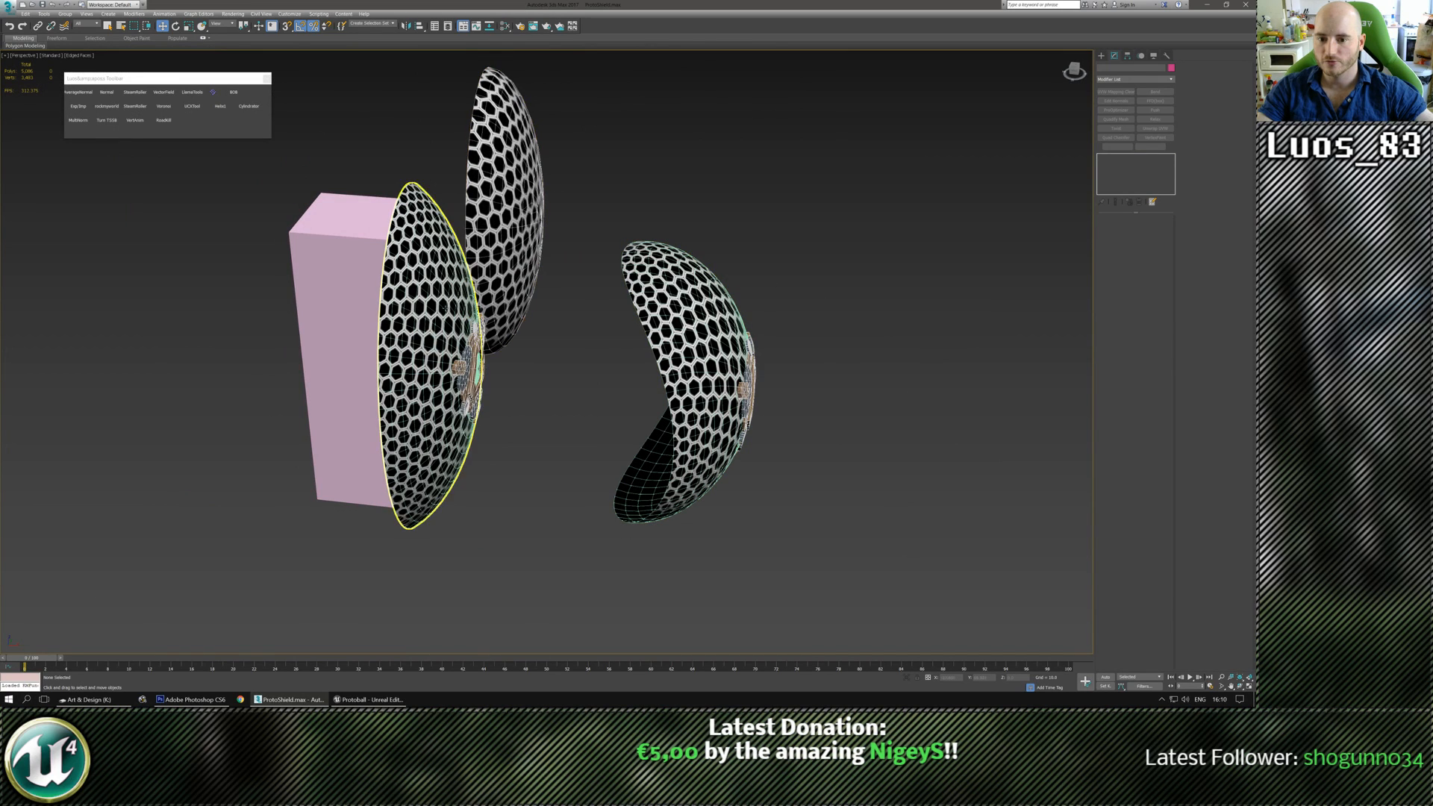
{"action": "middle_click_drag", "start_coordinate": [783, 387], "coordinate": [720, 425], "text": "alt"}
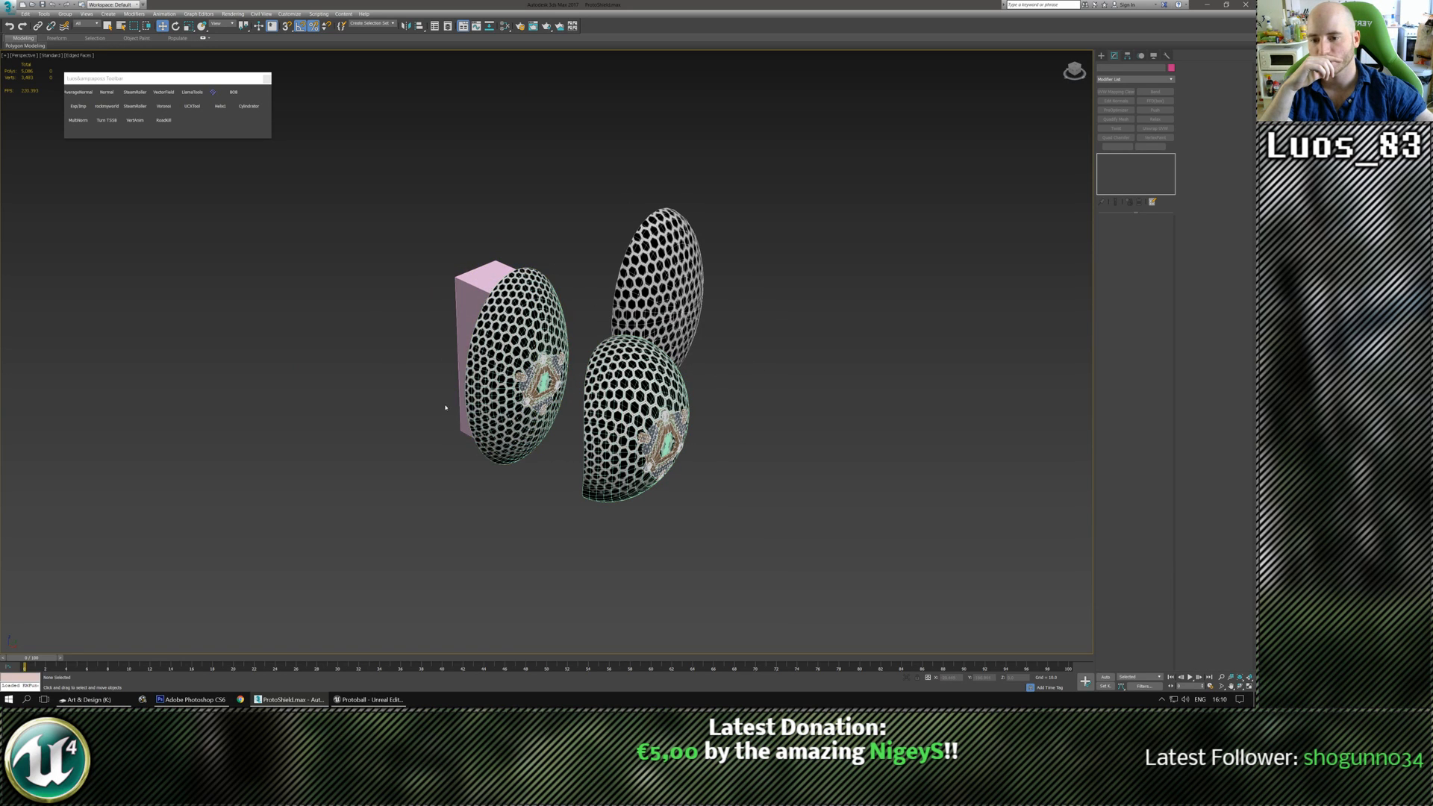
Select only the bent shell and examine its curvature and the fit of its emblem from several angles.
{"action": "scroll", "coordinate": [642, 405], "scroll_direction": "up", "scroll_amount": 3}
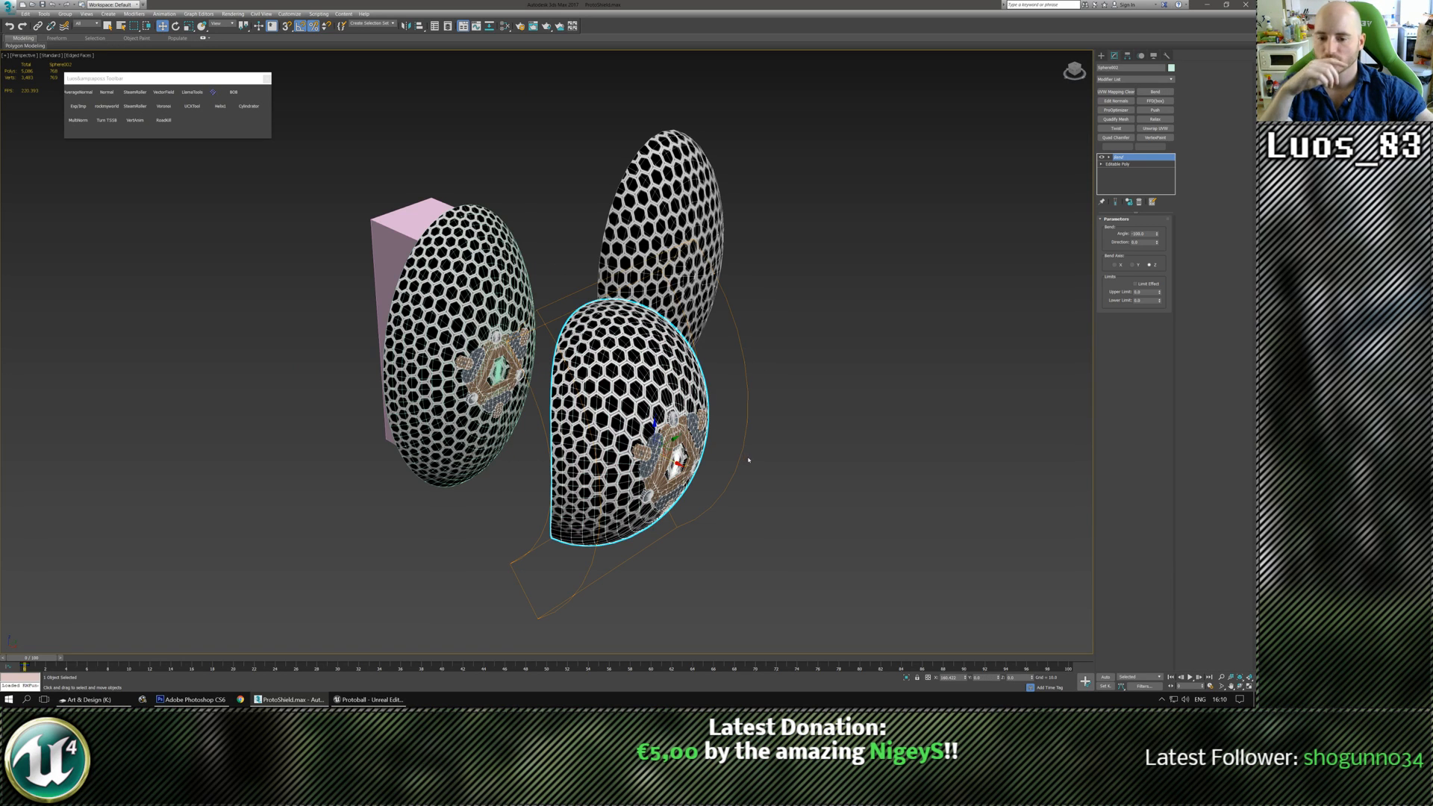
{"action": "middle_click_drag", "start_coordinate": [642, 378], "coordinate": [771, 433], "text": "alt"}
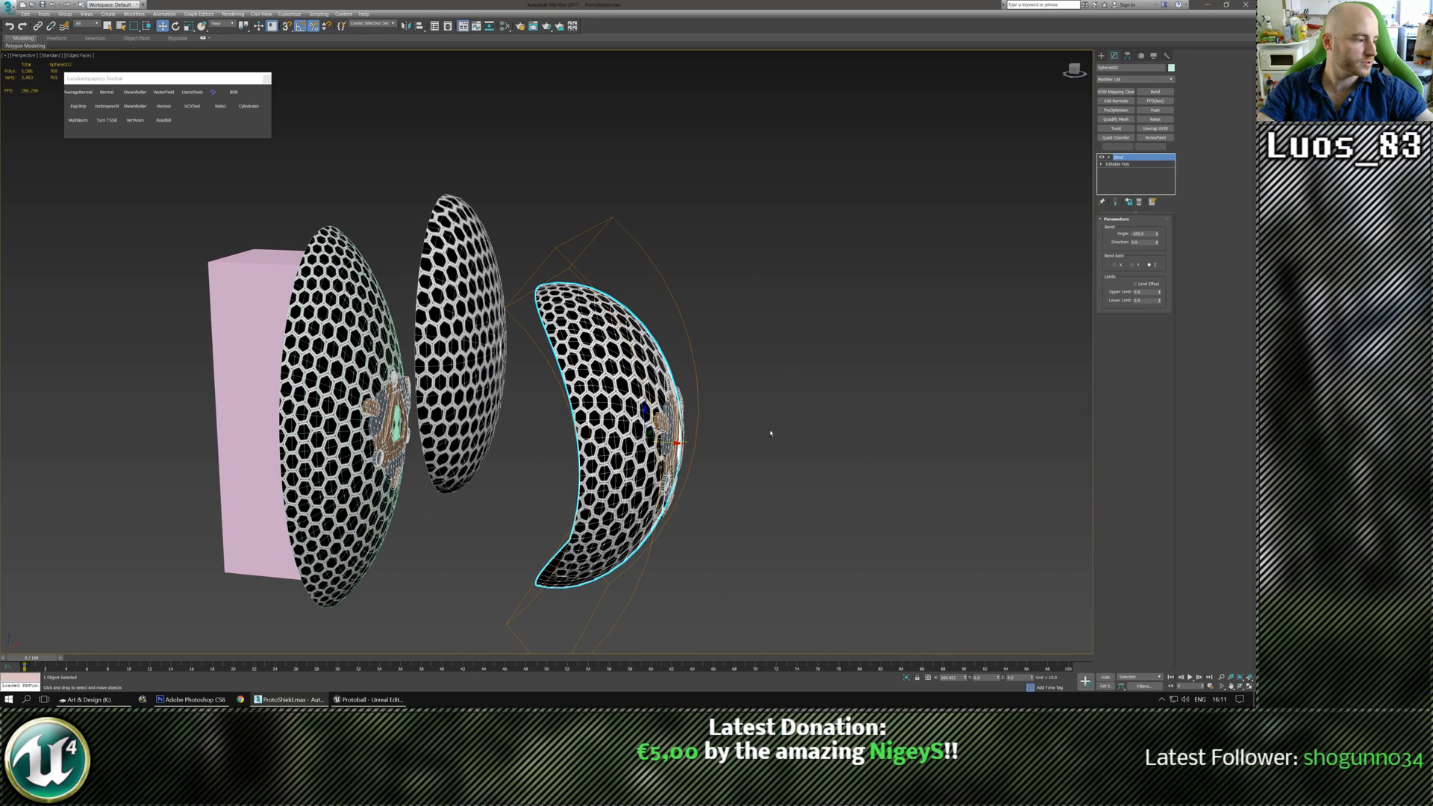
{"action": "middle_click_drag", "start_coordinate": [770, 446], "coordinate": [725, 433], "text": "alt"}
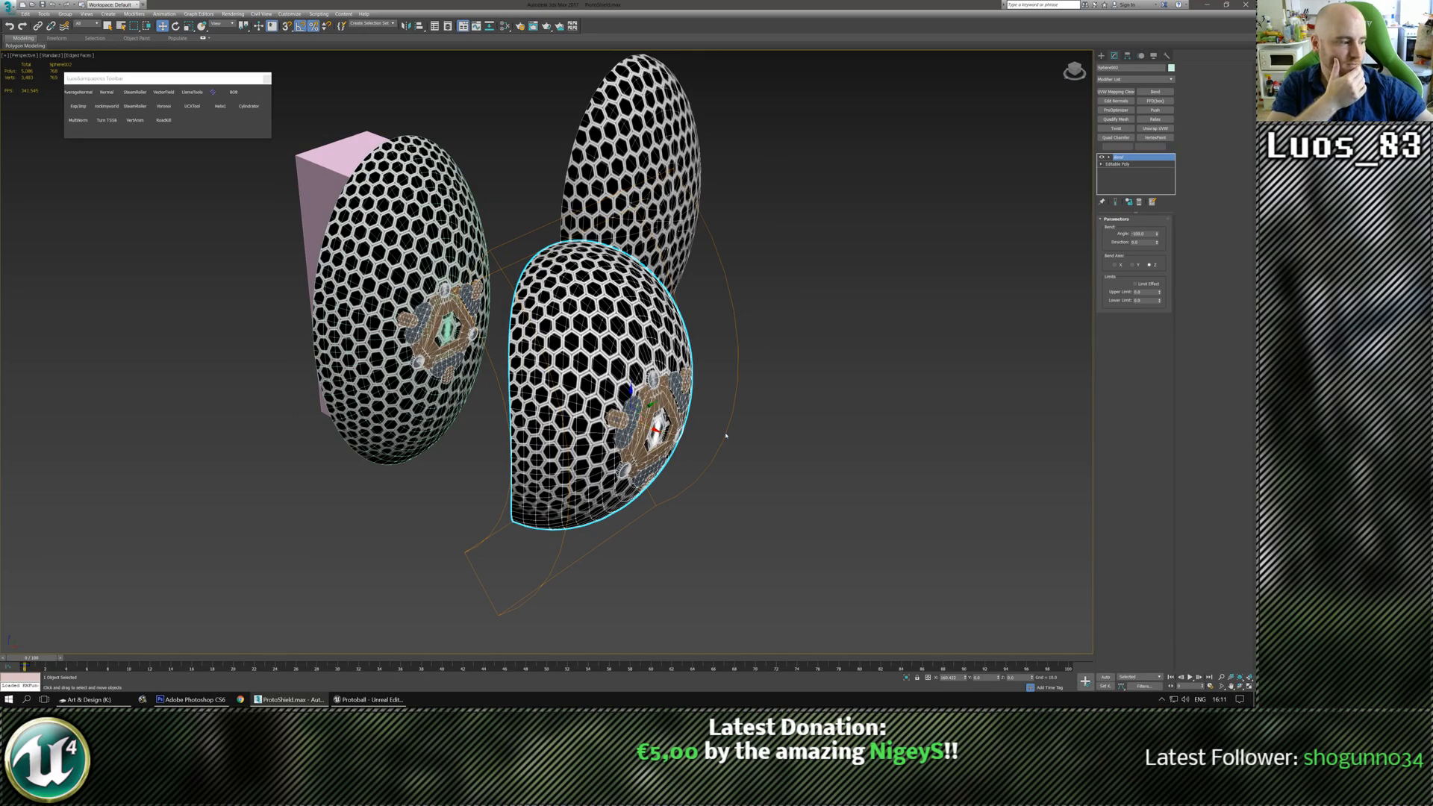
{"action": "middle_click_drag", "start_coordinate": [726, 435], "coordinate": [771, 417], "text": "alt"}
{"action": "left_click", "coordinate": [768, 416]}
{"action": "left_click", "coordinate": [522, 394]}
{"action": "middle_click_drag", "start_coordinate": [523, 394], "coordinate": [631, 348], "text": "alt"}
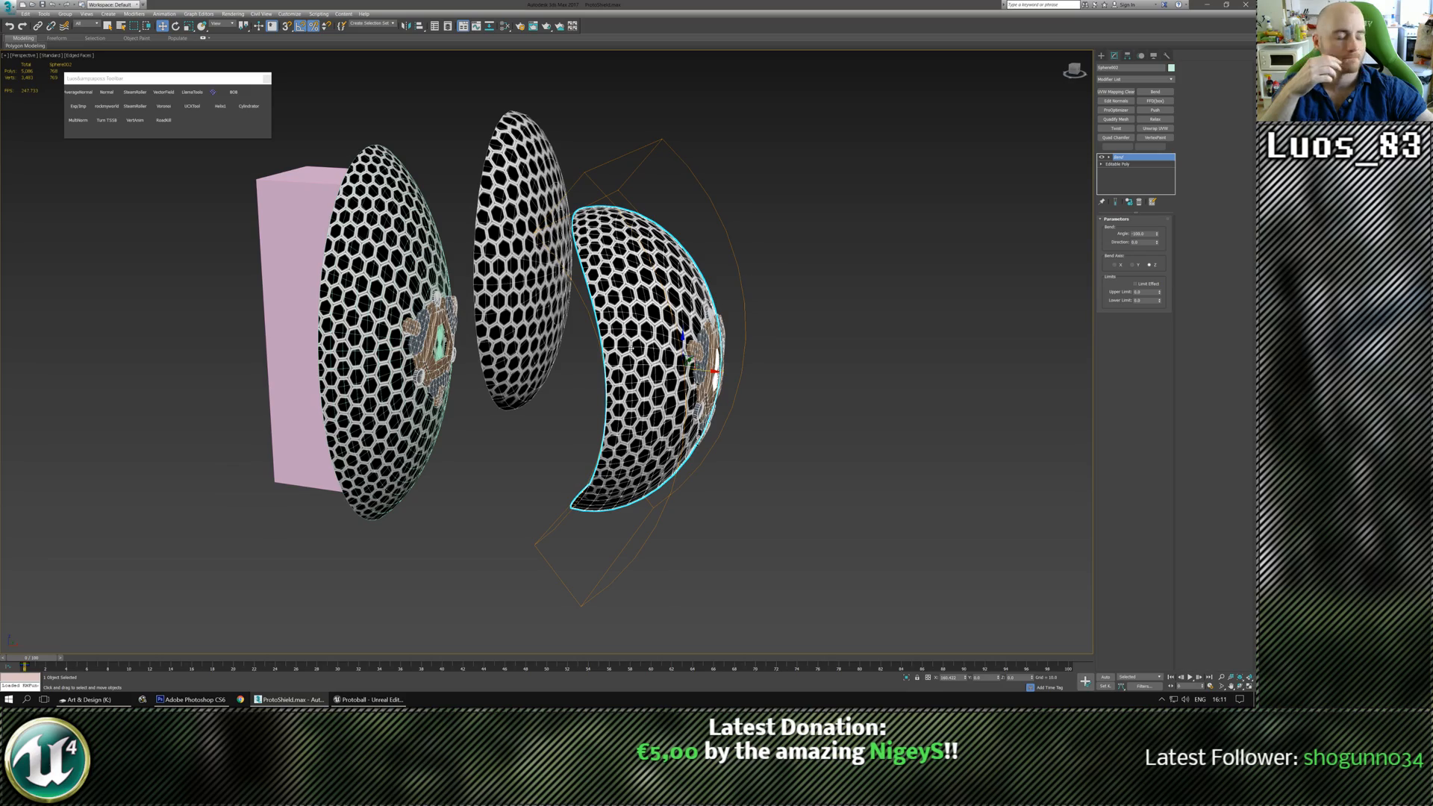
{"action": "middle_click_drag", "start_coordinate": [631, 348], "coordinate": [633, 423], "text": "alt"}
{"action": "scroll", "coordinate": [639, 338], "scroll_direction": "up", "scroll_amount": 5}
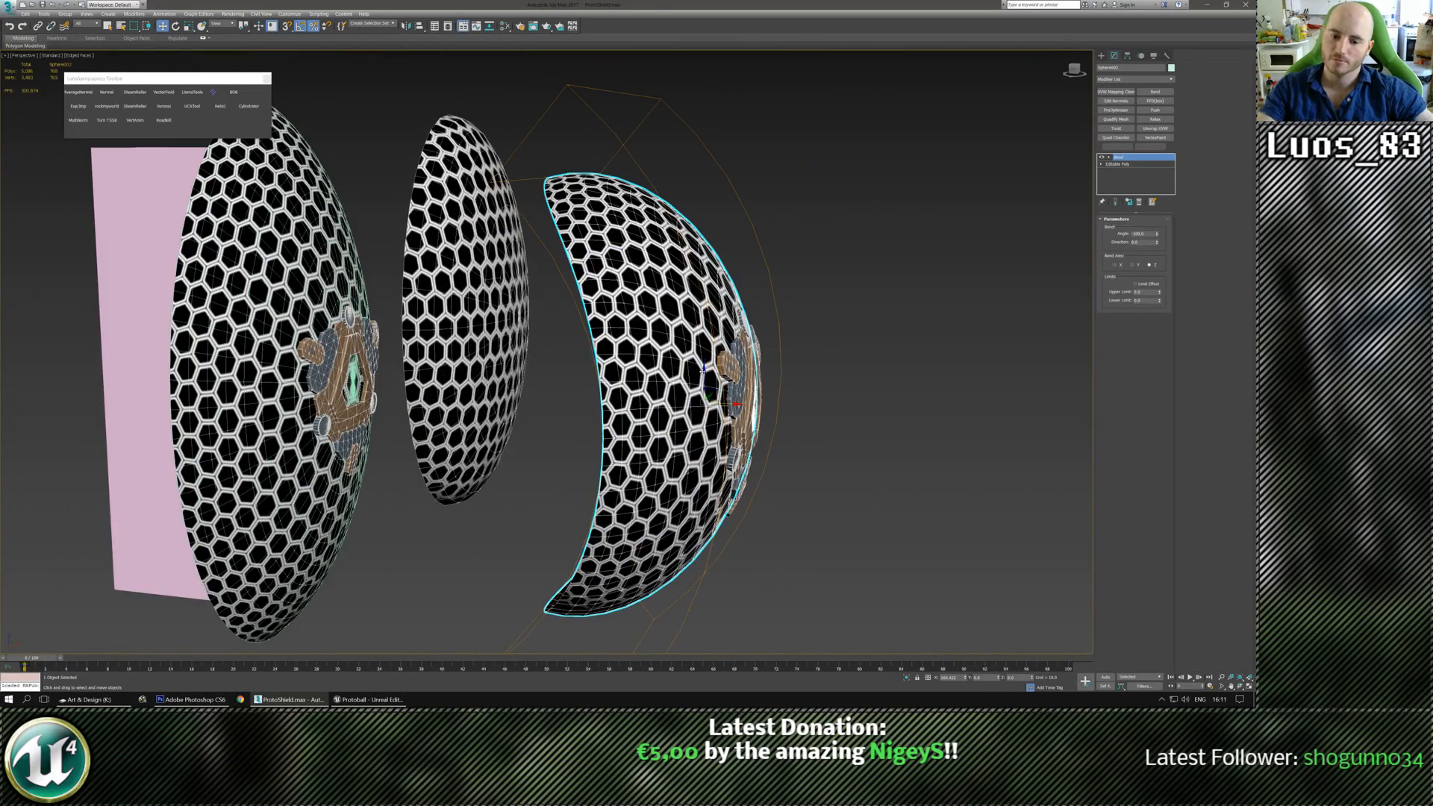
{"action": "middle_click_drag", "start_coordinate": [633, 423], "coordinate": [747, 377], "text": "alt"}
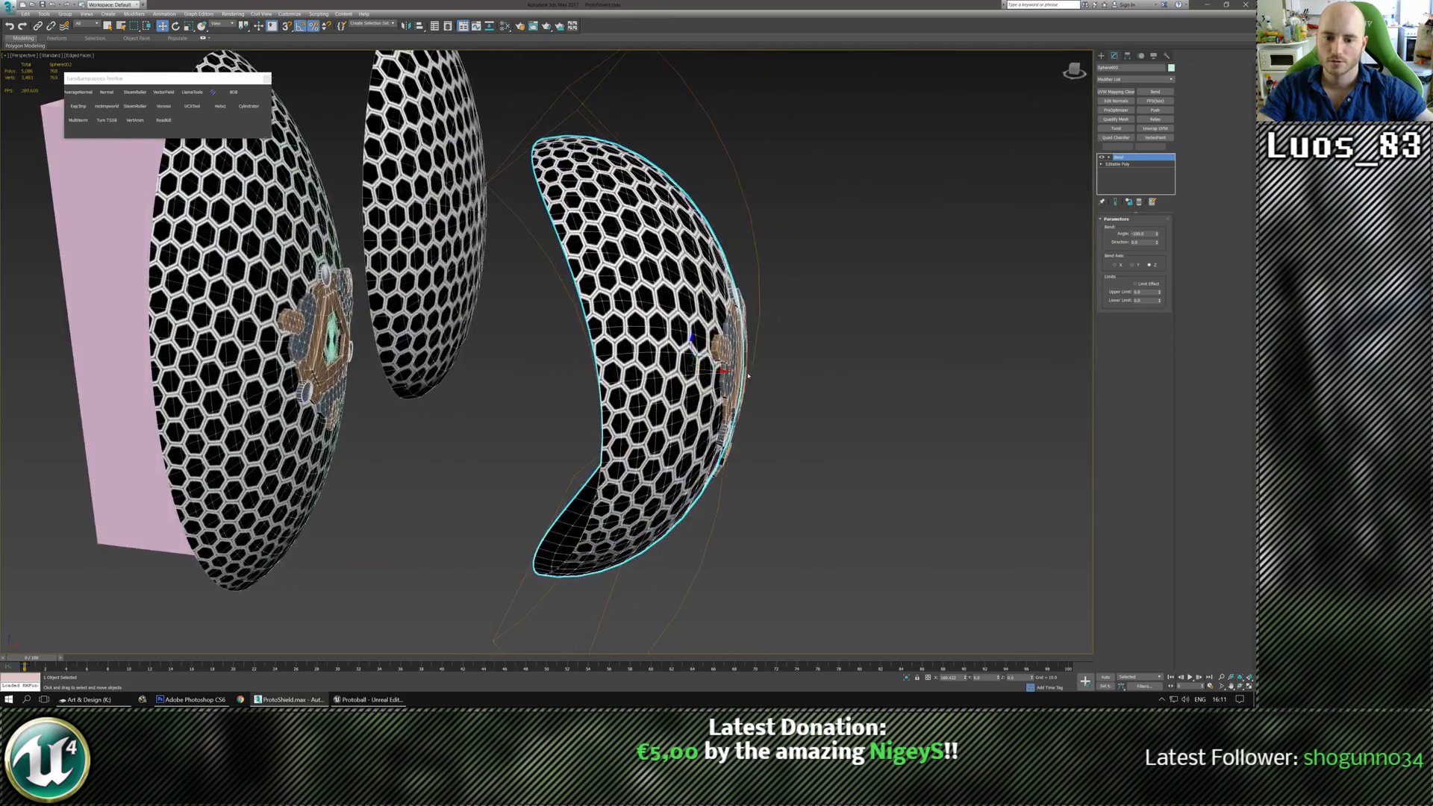
Clone only the bent shell, without its emblem, as a copy placed further along the X axis.
{"action": "left_click_drag", "start_coordinate": [725, 371], "coordinate": [843, 372], "text": "shift"}
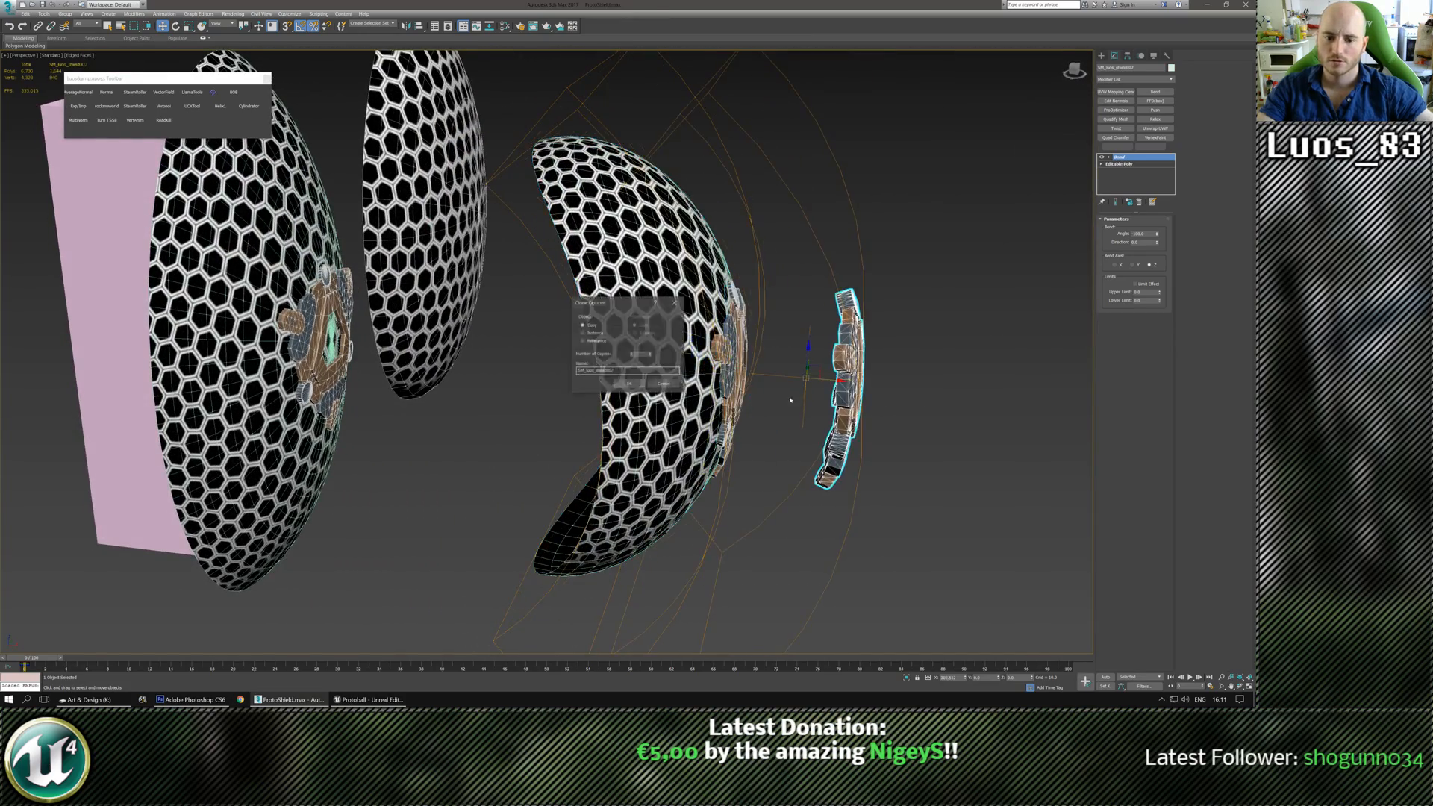
{"action": "left_click", "coordinate": [664, 384]}
{"action": "left_click", "coordinate": [648, 315]}
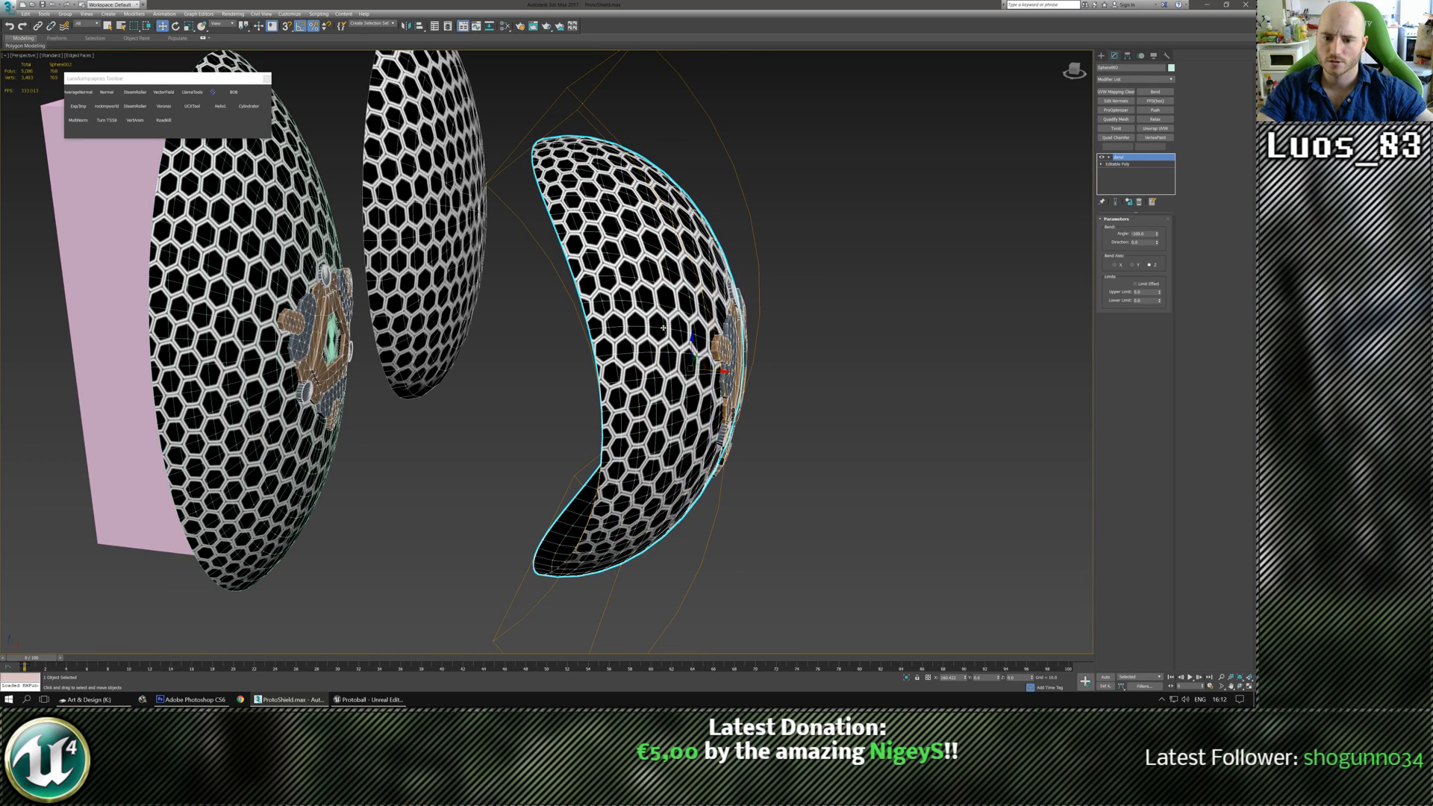
{"action": "left_click_drag", "start_coordinate": [717, 370], "coordinate": [920, 371], "text": "shift"}
{"action": "left_click", "coordinate": [643, 384]}
Reduce the bent shell copy with ProOptimizer to a vertex count of 250 and collapse it to an editable poly.
{"action": "middle_click_drag", "start_coordinate": [645, 385], "coordinate": [860, 537], "text": "alt"}
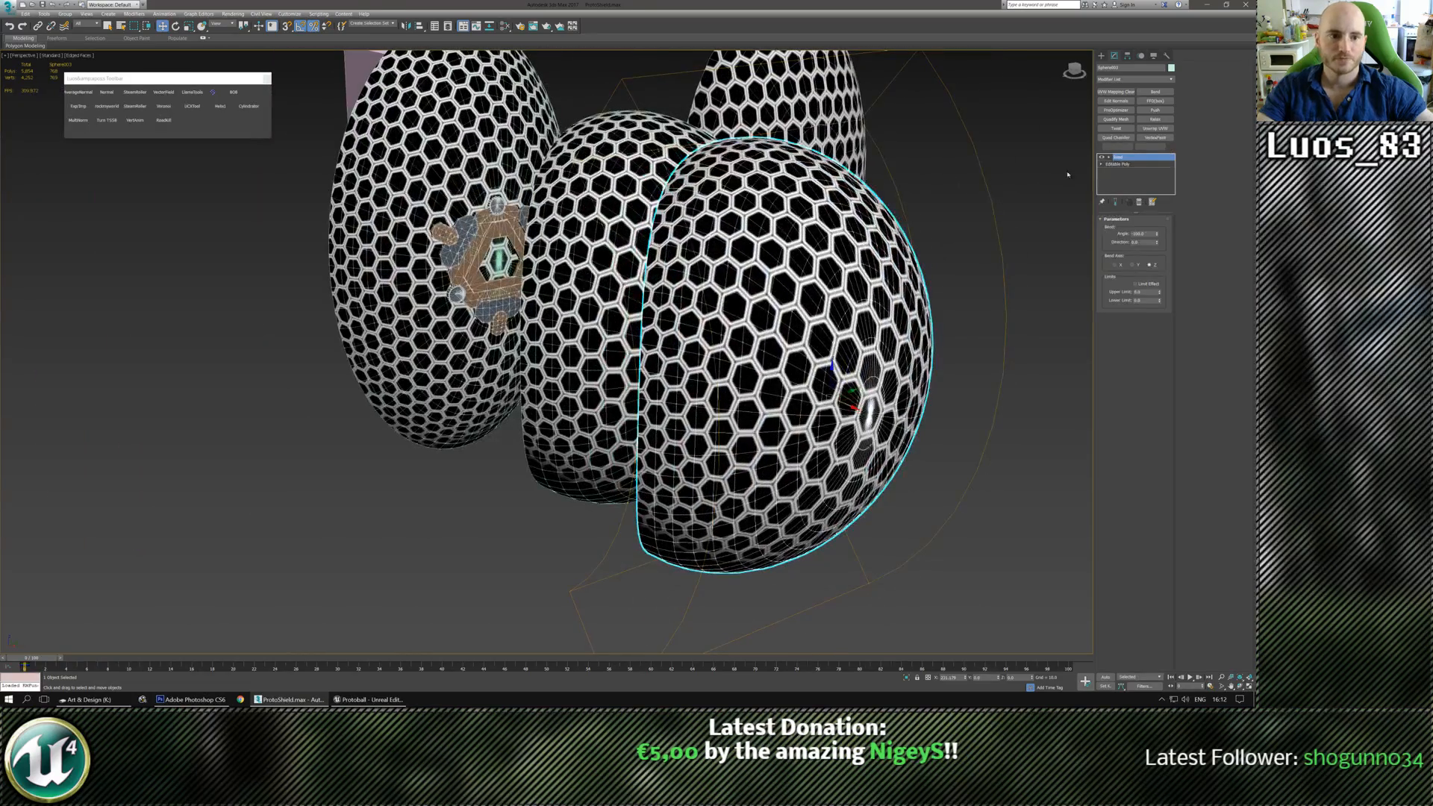
{"action": "left_click", "coordinate": [1116, 110]}
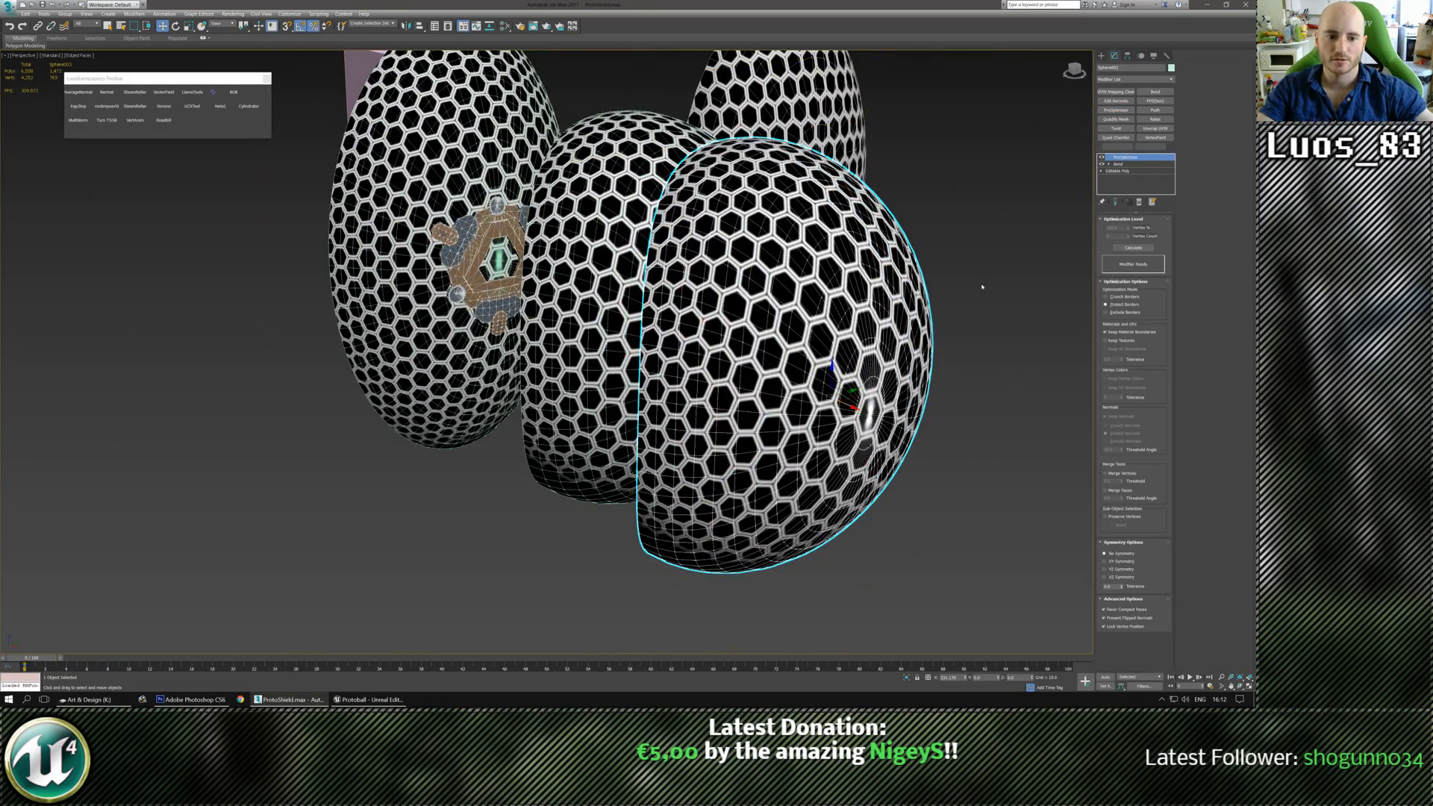
{"action": "left_click", "coordinate": [1132, 248]}
{"action": "middle_click_drag", "start_coordinate": [900, 296], "coordinate": [870, 302], "text": "alt"}
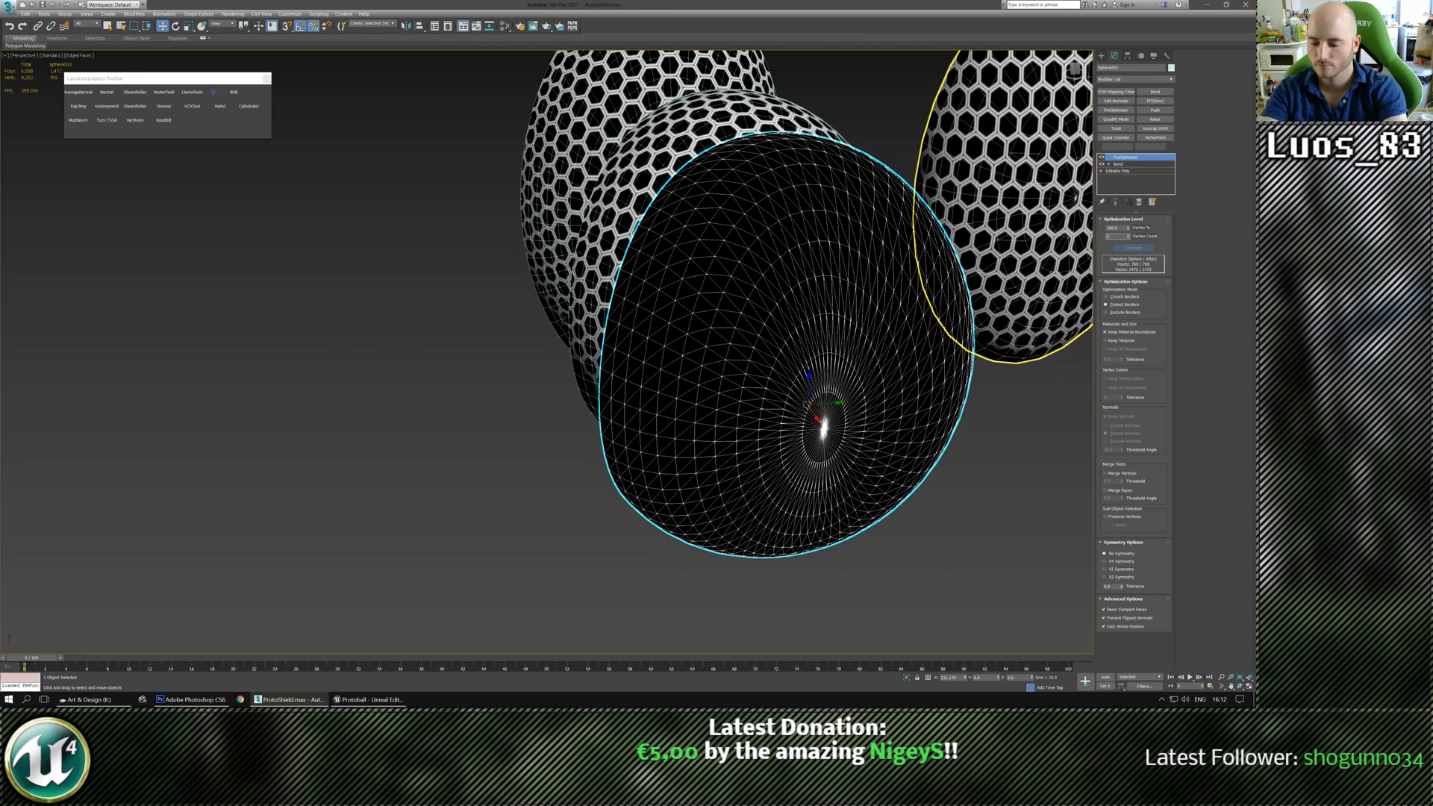
{"action": "type", "text": "250"}
{"action": "key", "text": "Return"}
{"action": "middle_click_drag", "start_coordinate": [696, 363], "coordinate": [733, 400], "text": "alt"}
{"action": "key", "text": "ctrl+e"}
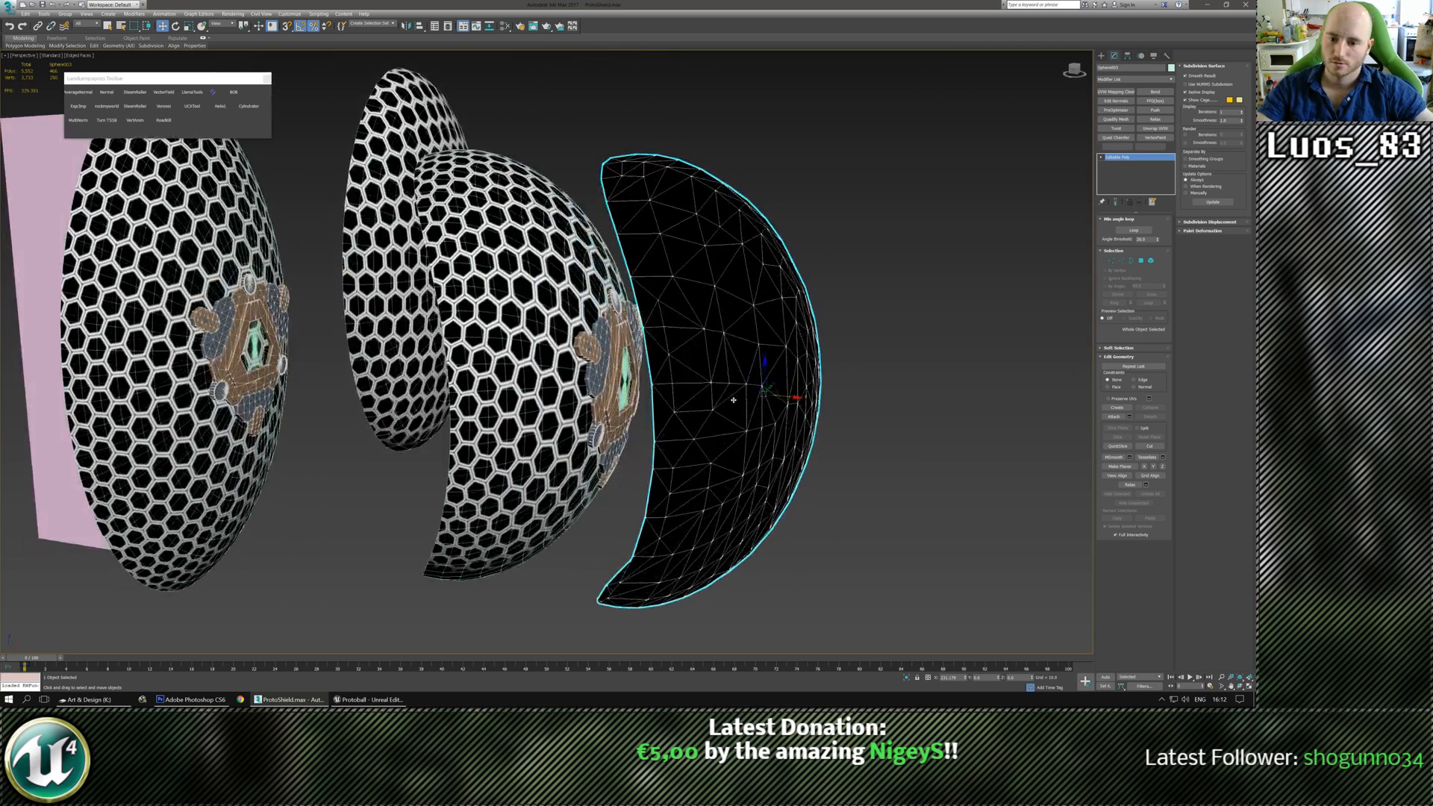
Delete the optimized shell copy, leaving the bent shell selected, and close the floating script toolbar.
{"action": "key", "text": "Delete"}
{"action": "left_click", "coordinate": [500, 363]}
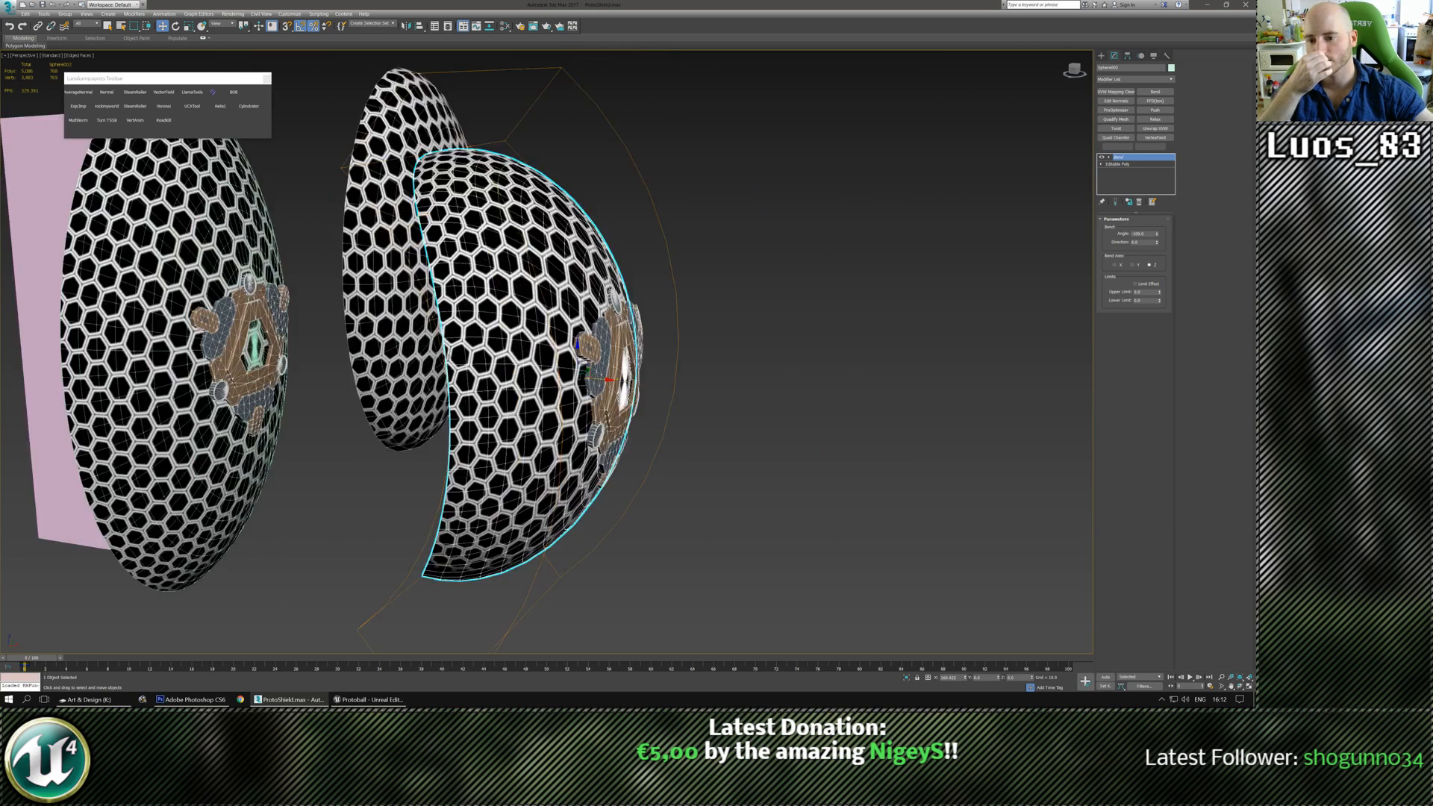
{"action": "middle_click_drag", "start_coordinate": [497, 357], "coordinate": [561, 344]}
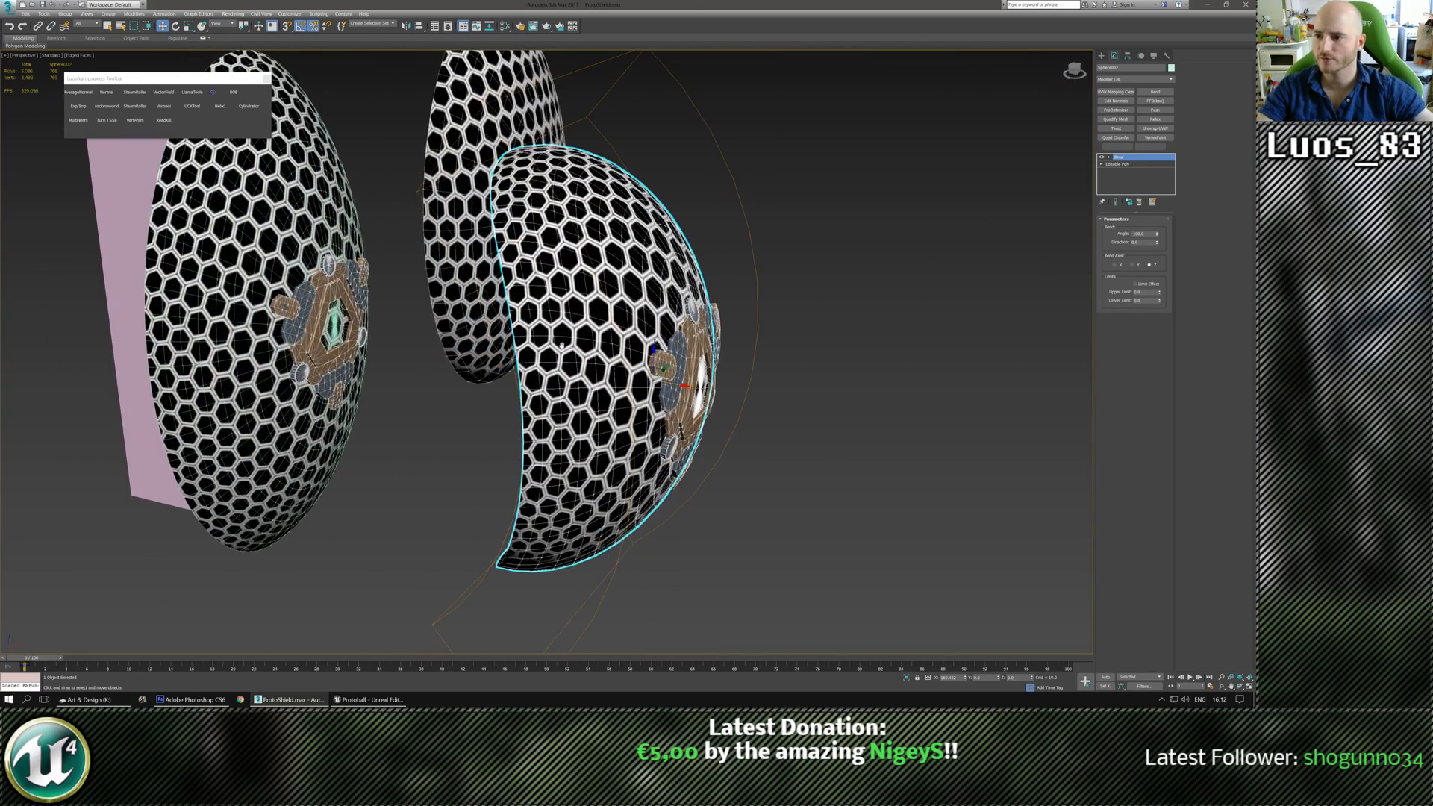
{"action": "left_click_drag", "start_coordinate": [155, 72], "coordinate": [116, 143]}
{"action": "left_click", "coordinate": [228, 145]}
Clone the bent shell slightly forward along the X axis and collapse the clone to an editable poly.
{"action": "middle_click_drag", "start_coordinate": [570, 342], "coordinate": [585, 328], "text": "alt"}
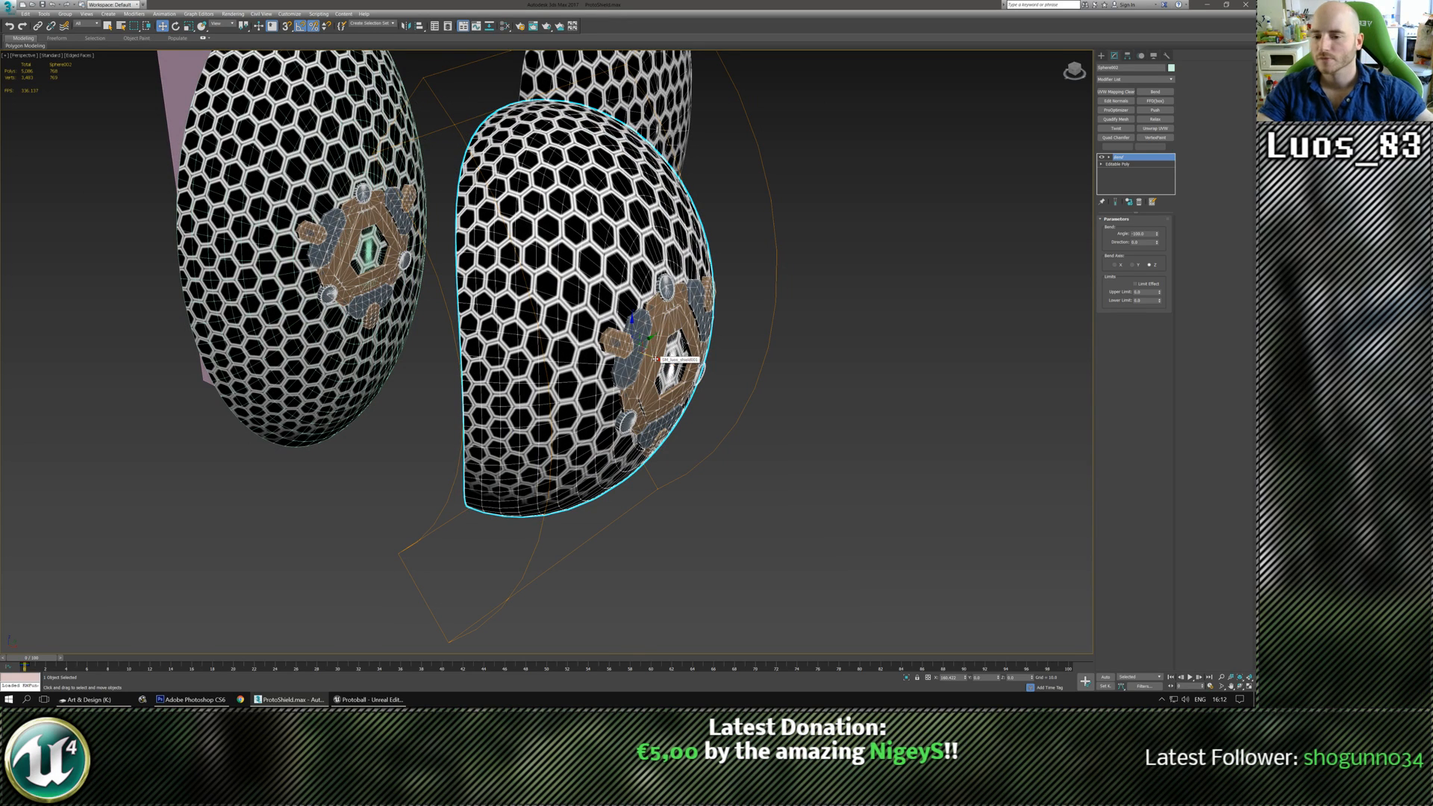
{"action": "left_click_drag", "start_coordinate": [656, 359], "coordinate": [681, 370], "text": "shift"}
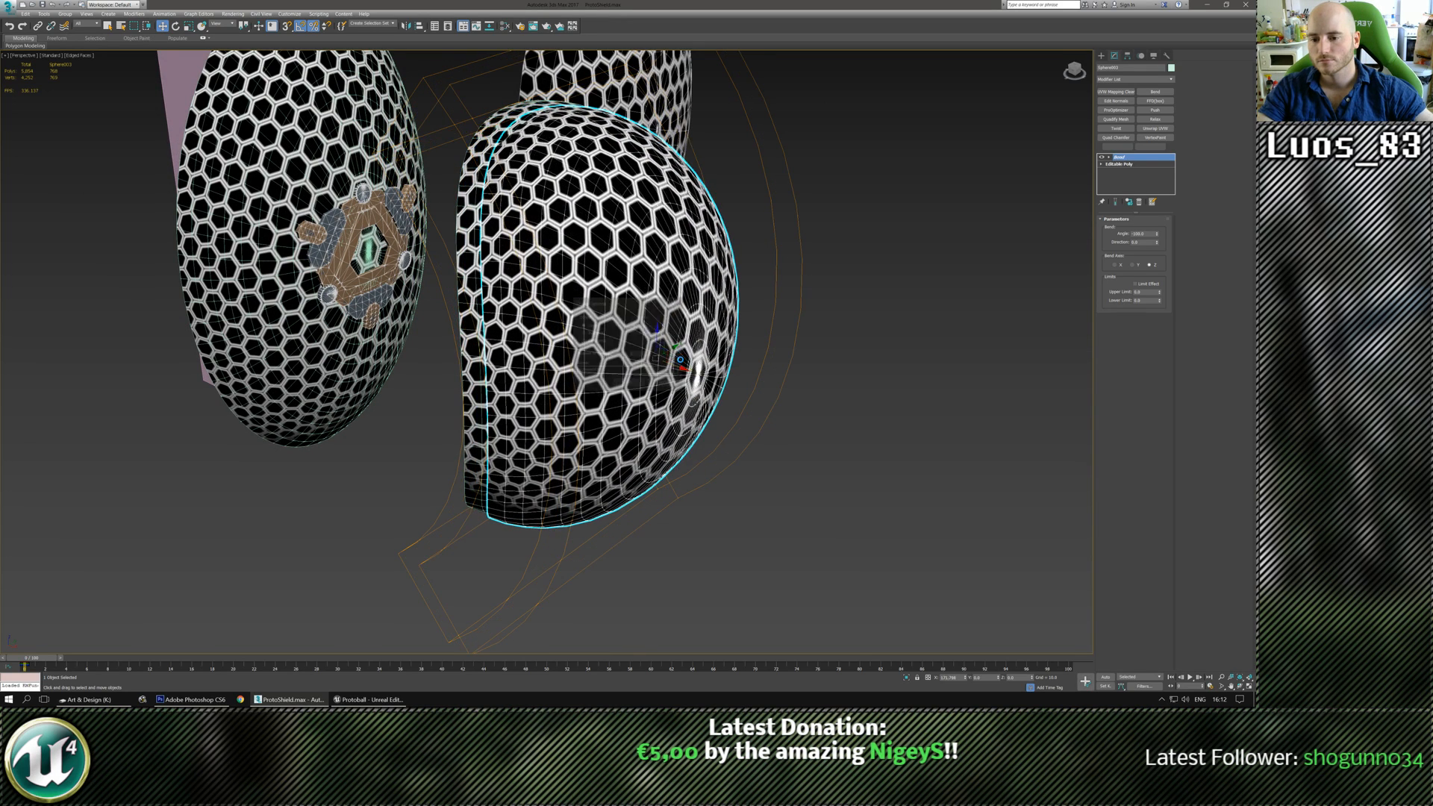
{"action": "left_click", "coordinate": [629, 384]}
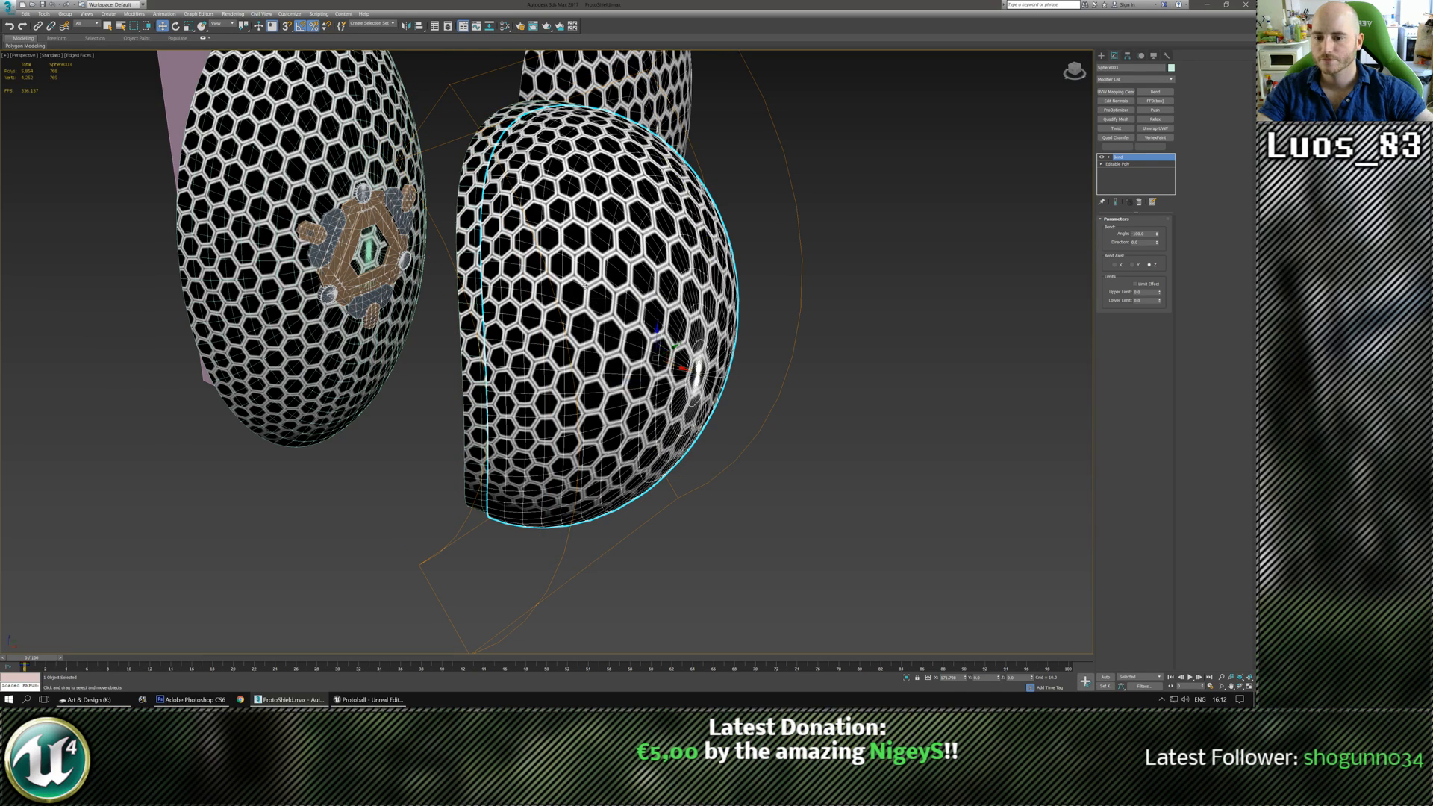
{"action": "middle_click_drag", "start_coordinate": [585, 285], "coordinate": [609, 280], "text": "alt"}
{"action": "key", "text": "alt+e"}
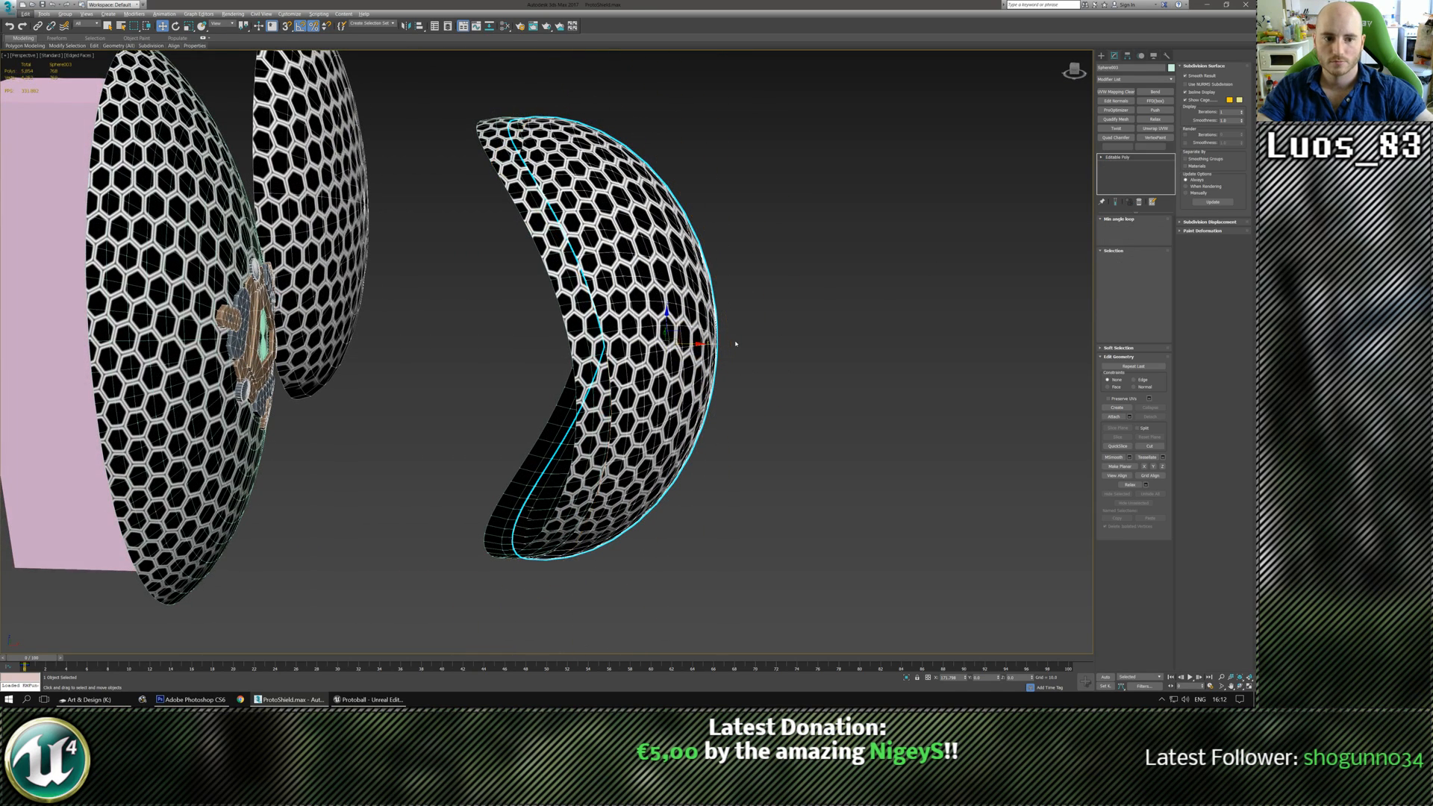
Extend the clone's open border backward along the X axis with new faces and scale the new rim outward.
{"action": "middle_click_drag", "start_coordinate": [736, 343], "coordinate": [715, 342]}
{"action": "key", "text": "3"}
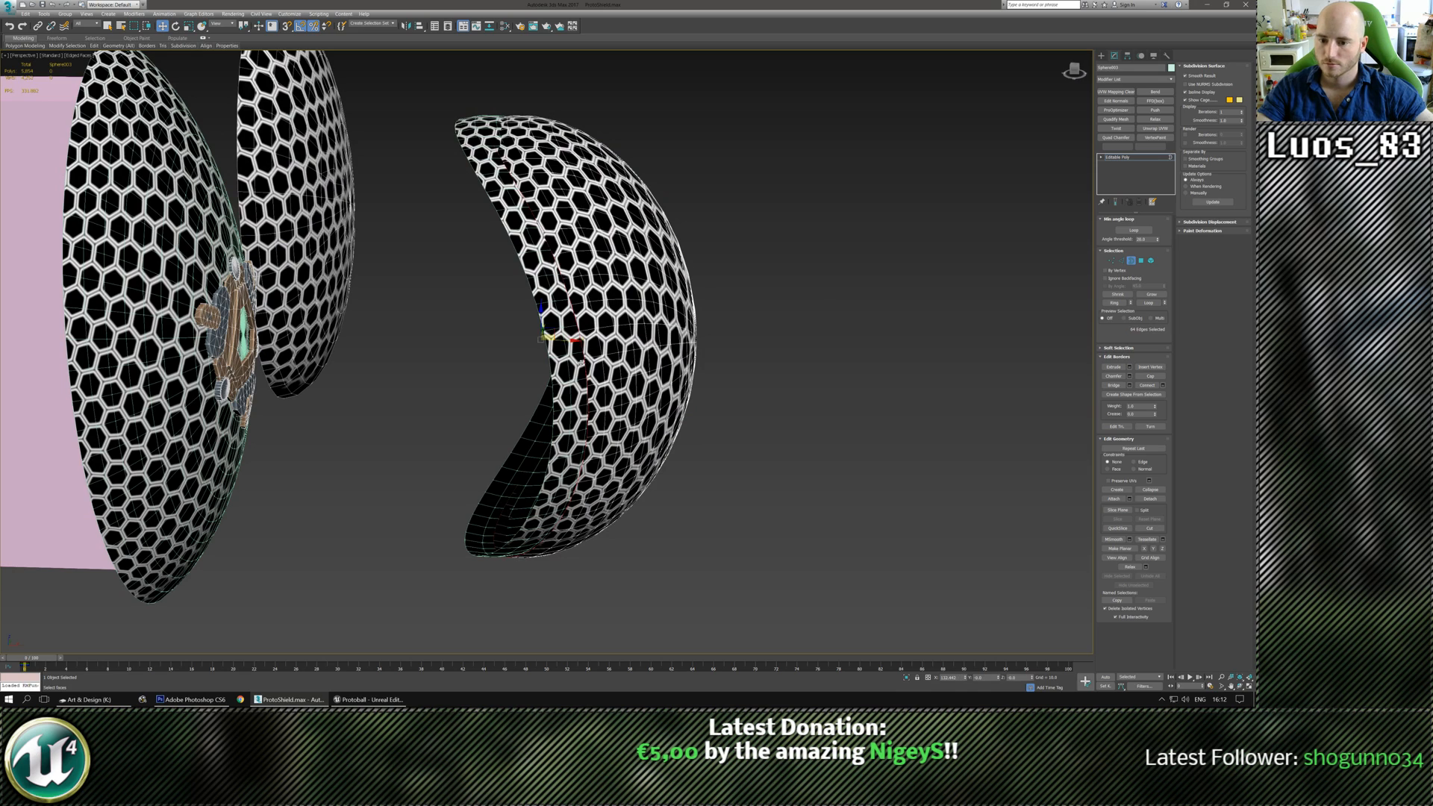
{"action": "mouse_move", "coordinate": [543, 361]}
{"action": "middle_mouse_down", "text": "alt"}
{"action": "mouse_move", "coordinate": [567, 351]}
{"action": "mouse_move", "coordinate": [556, 340]}
{"action": "middle_mouse_up", "text": "alt"}
{"action": "left_click_drag", "start_coordinate": [568, 338], "coordinate": [369, 331], "text": "shift"}
{"action": "middle_click_drag", "start_coordinate": [368, 331], "coordinate": [386, 351], "text": "alt"}
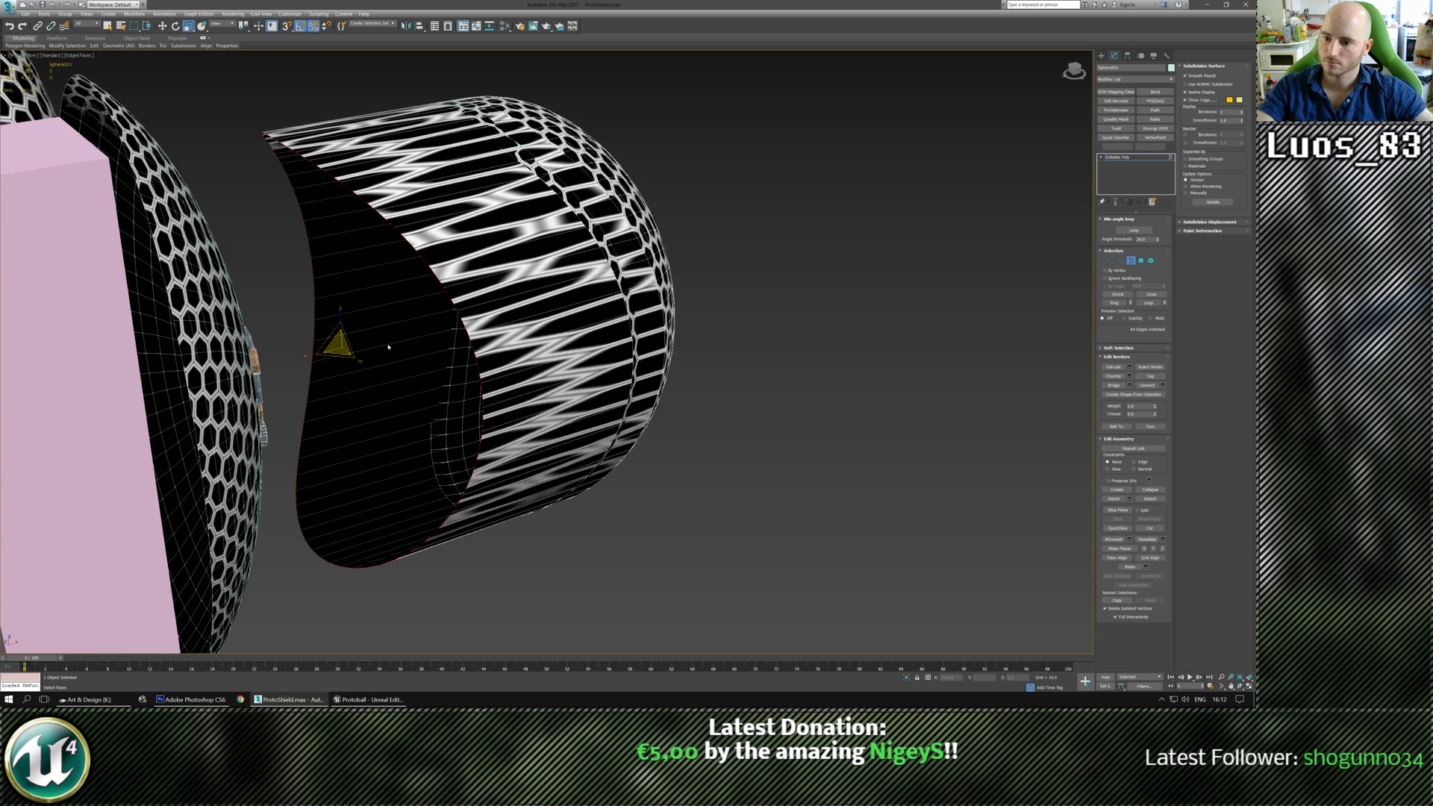
{"action": "left_click_drag", "start_coordinate": [349, 344], "coordinate": [351, 342]}
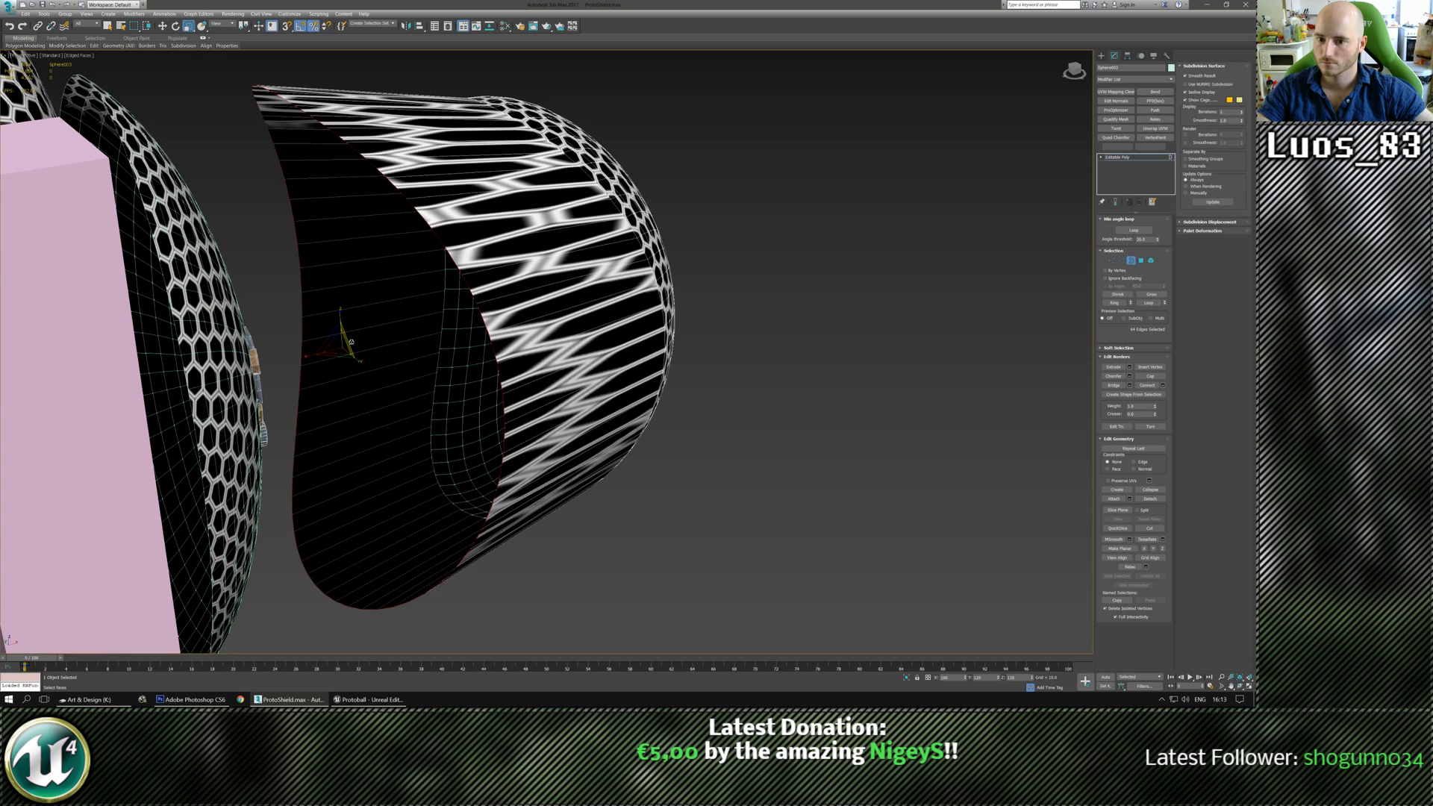
{"action": "middle_click_drag", "start_coordinate": [352, 341], "coordinate": [682, 364], "text": "alt"}
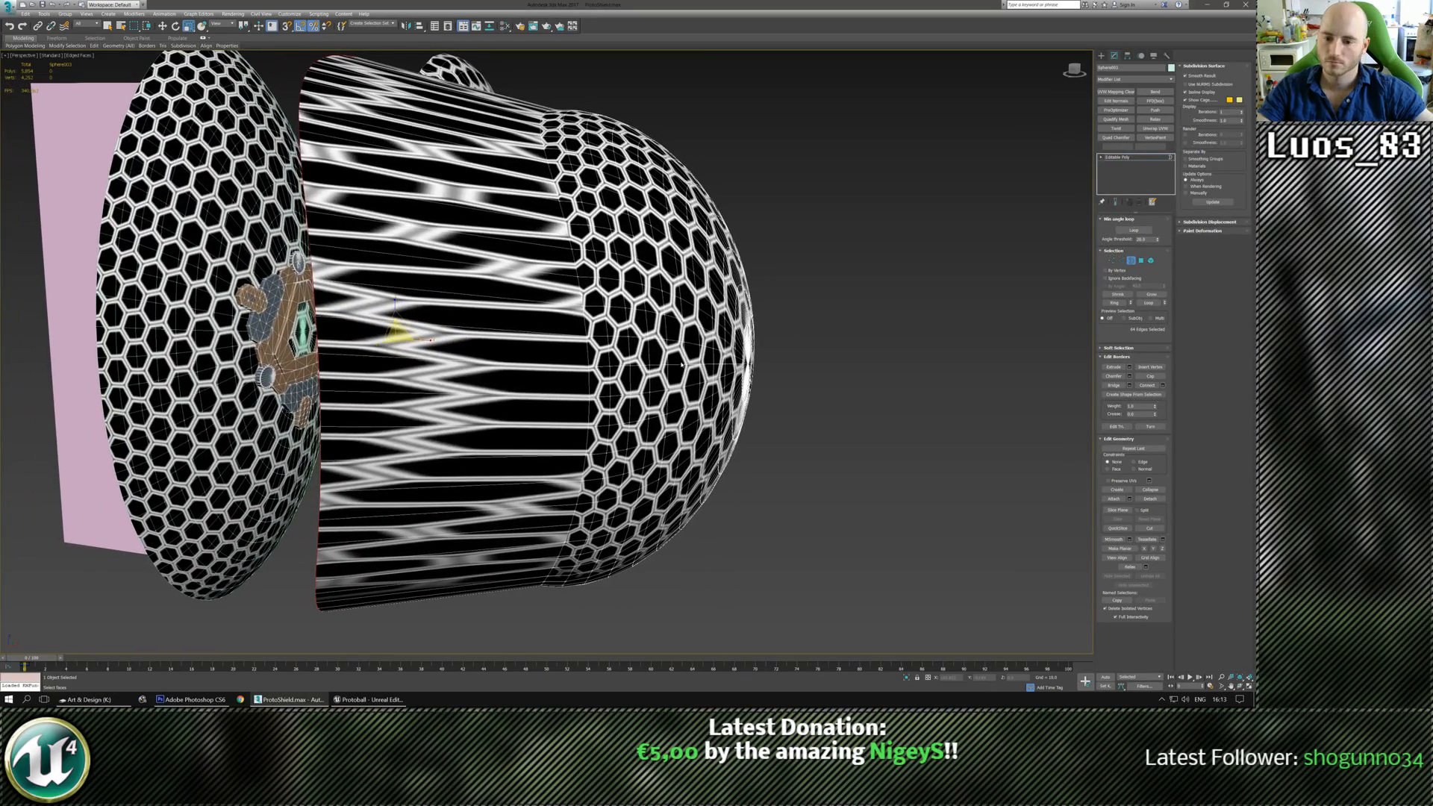
Move the edge loop at the seam of the extension backward along X and scale it outward.
{"action": "key", "text": "2"}
{"action": "double_click", "coordinate": [586, 351]}
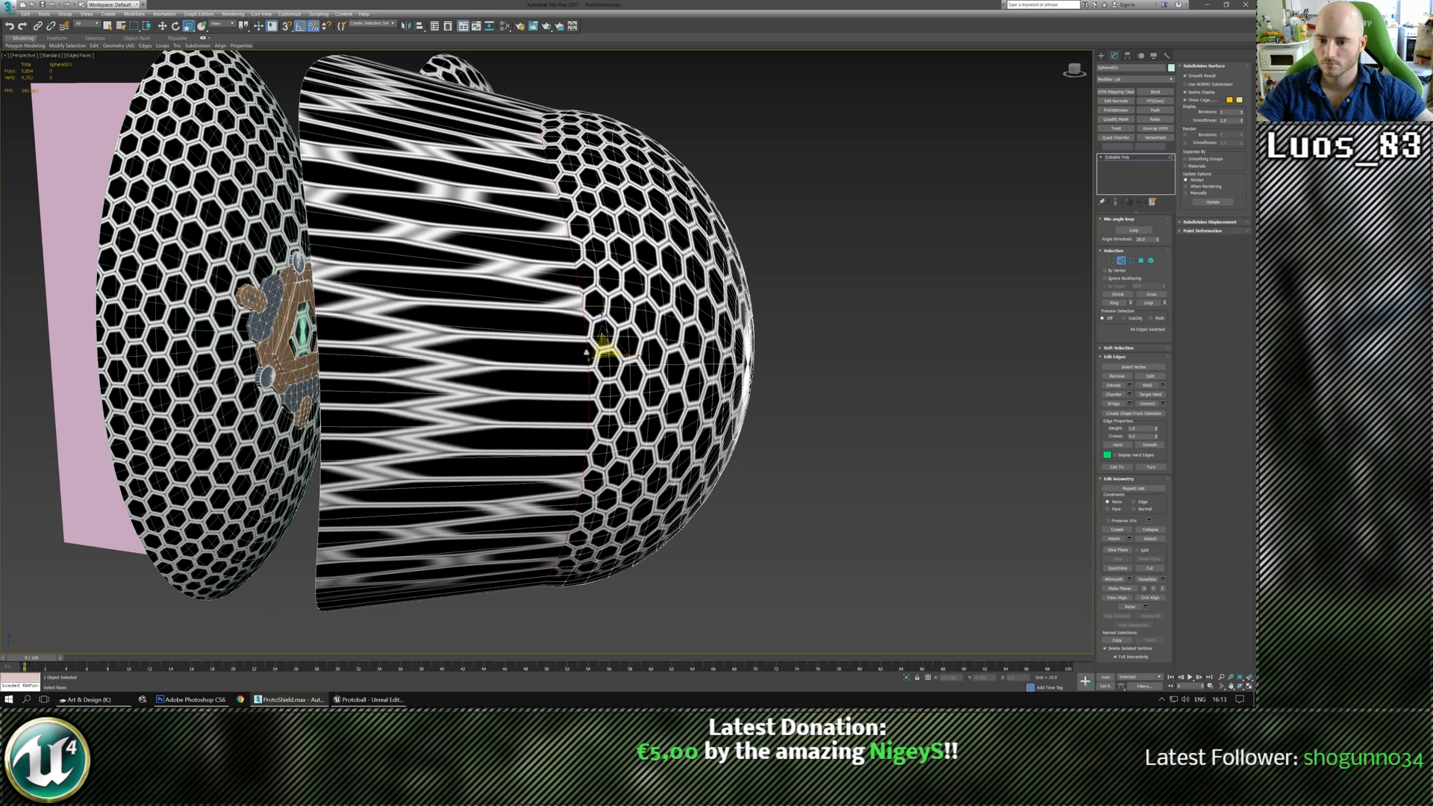
{"action": "key", "text": "w"}
{"action": "left_click_drag", "start_coordinate": [608, 351], "coordinate": [578, 362]}
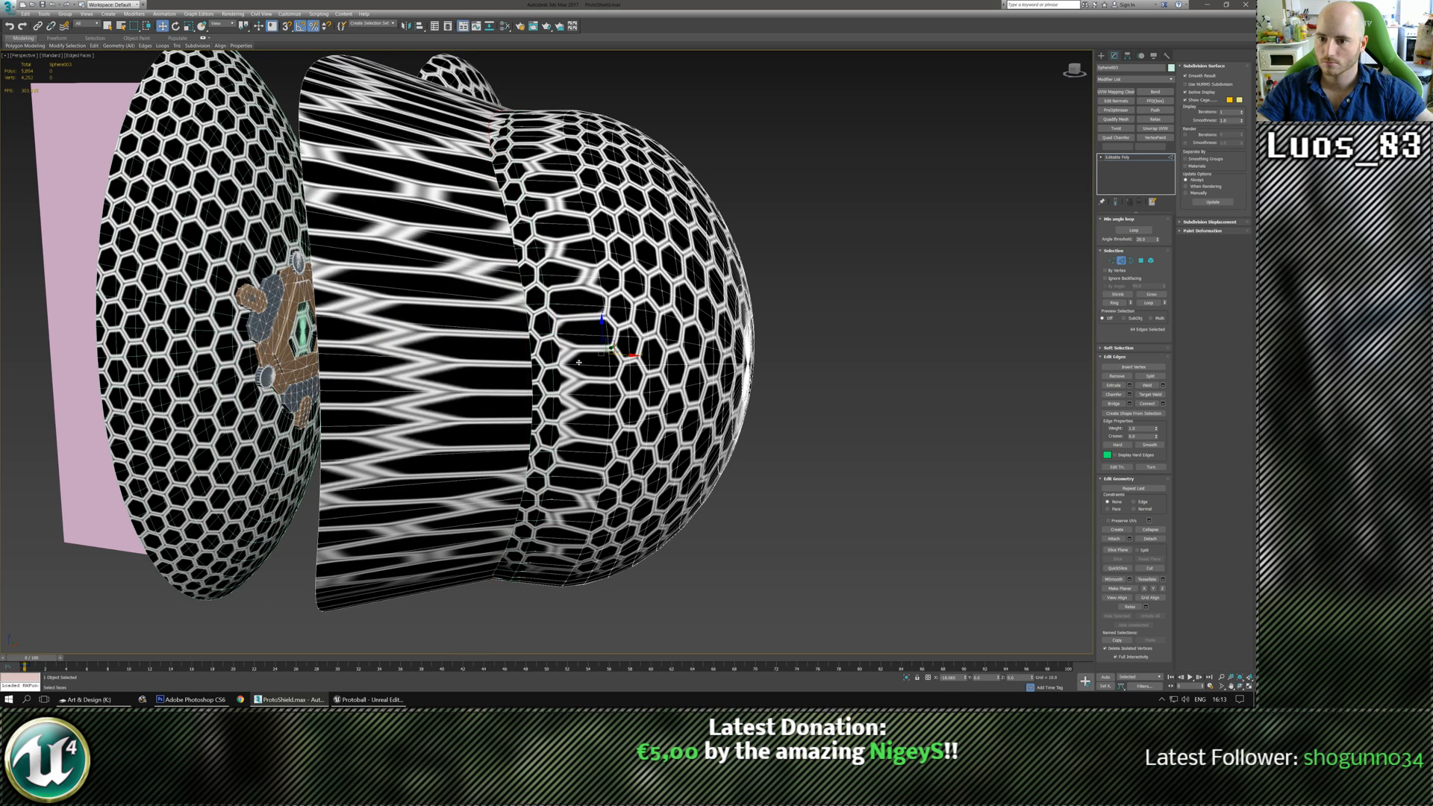
{"action": "middle_click_drag", "start_coordinate": [553, 342], "coordinate": [483, 362], "text": "alt"}
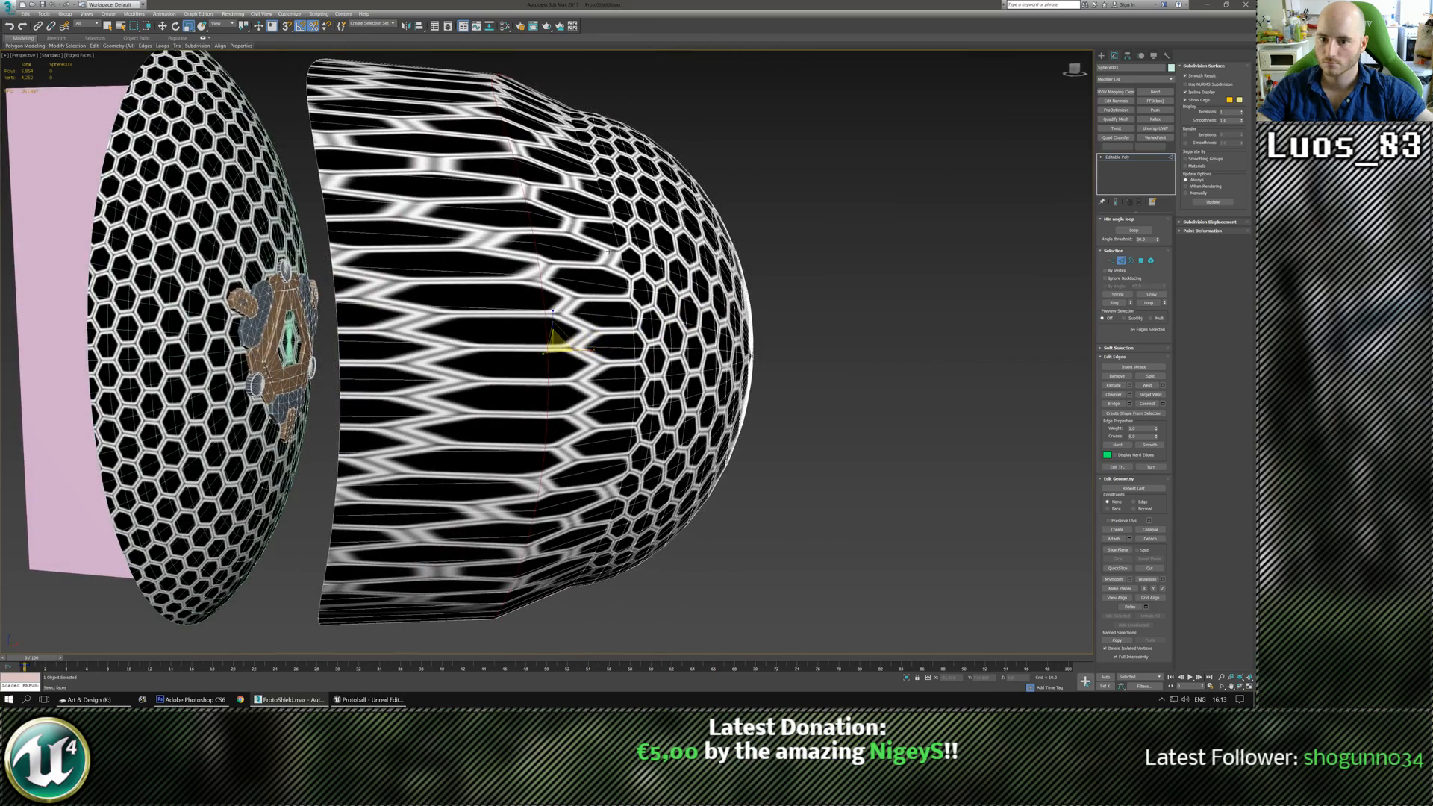
Select the next edge loop in front of the seam, reposition it and scale it outward to smooth the transition.
{"action": "double_click", "coordinate": [618, 254]}
{"action": "middle_click_drag", "start_coordinate": [618, 254], "coordinate": [575, 295], "text": "alt"}
{"action": "key", "text": "w"}
{"action": "left_click_drag", "start_coordinate": [660, 351], "coordinate": [662, 351]}
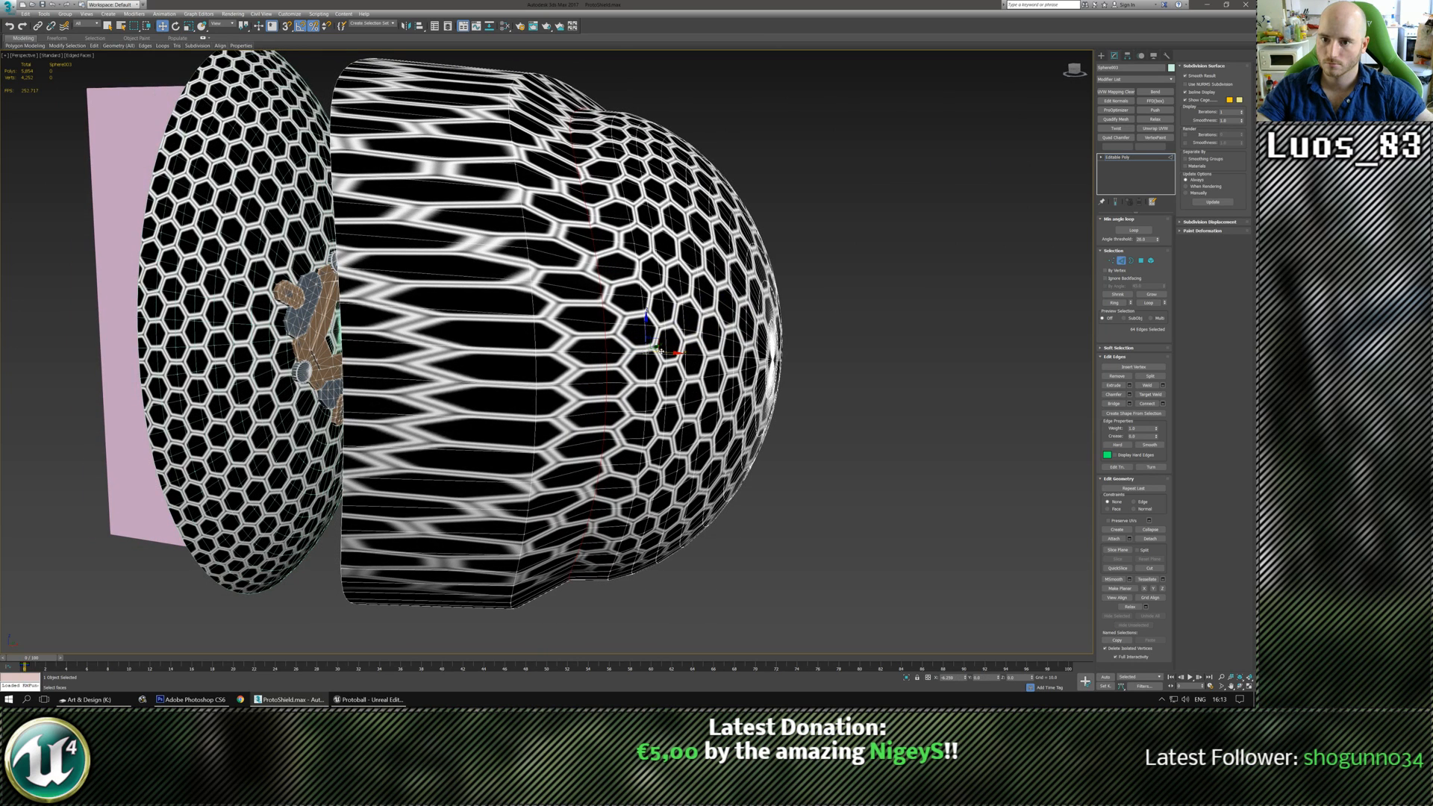
{"action": "middle_click_drag", "start_coordinate": [611, 353], "coordinate": [629, 345], "text": "alt"}
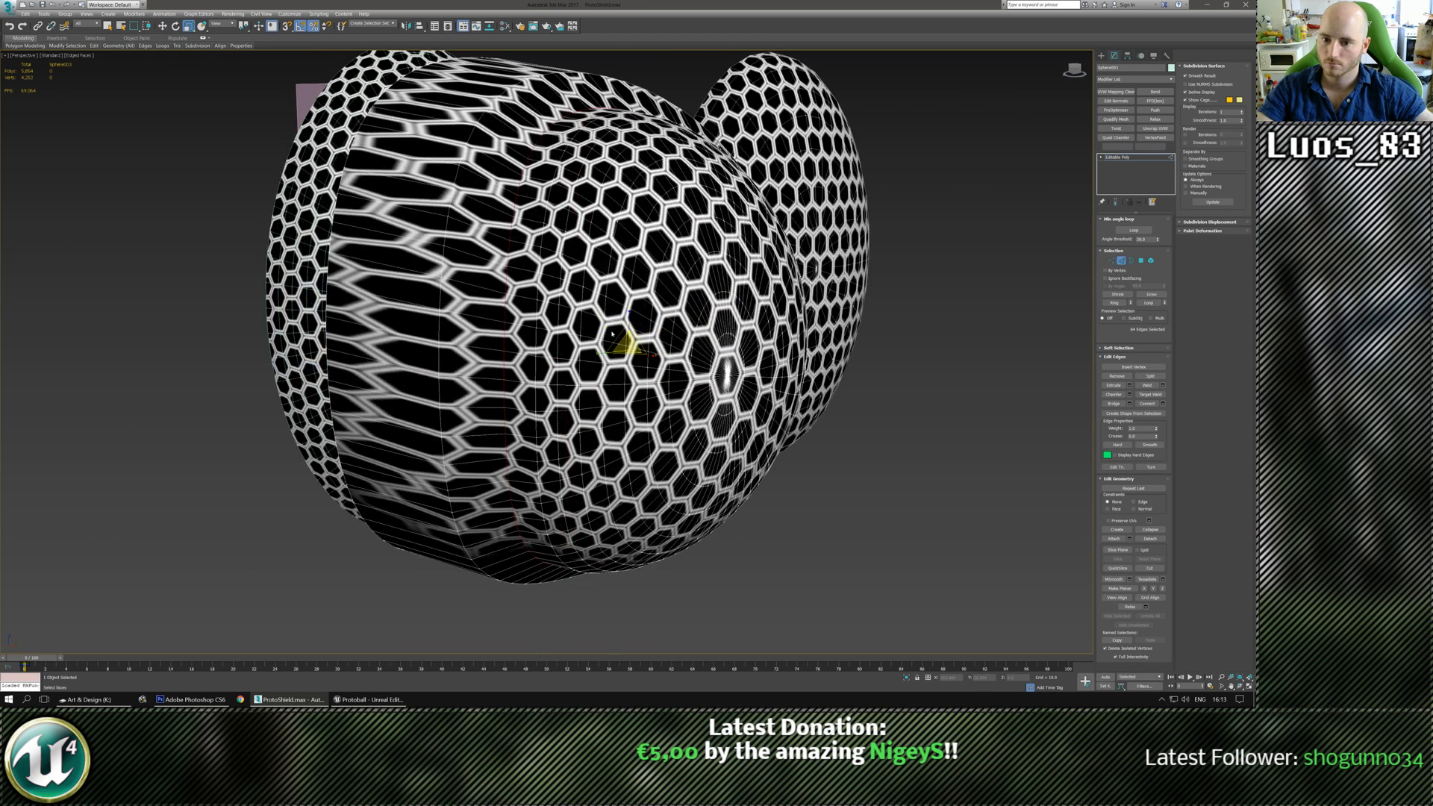
{"action": "left_click_drag", "start_coordinate": [617, 336], "coordinate": [616, 334]}
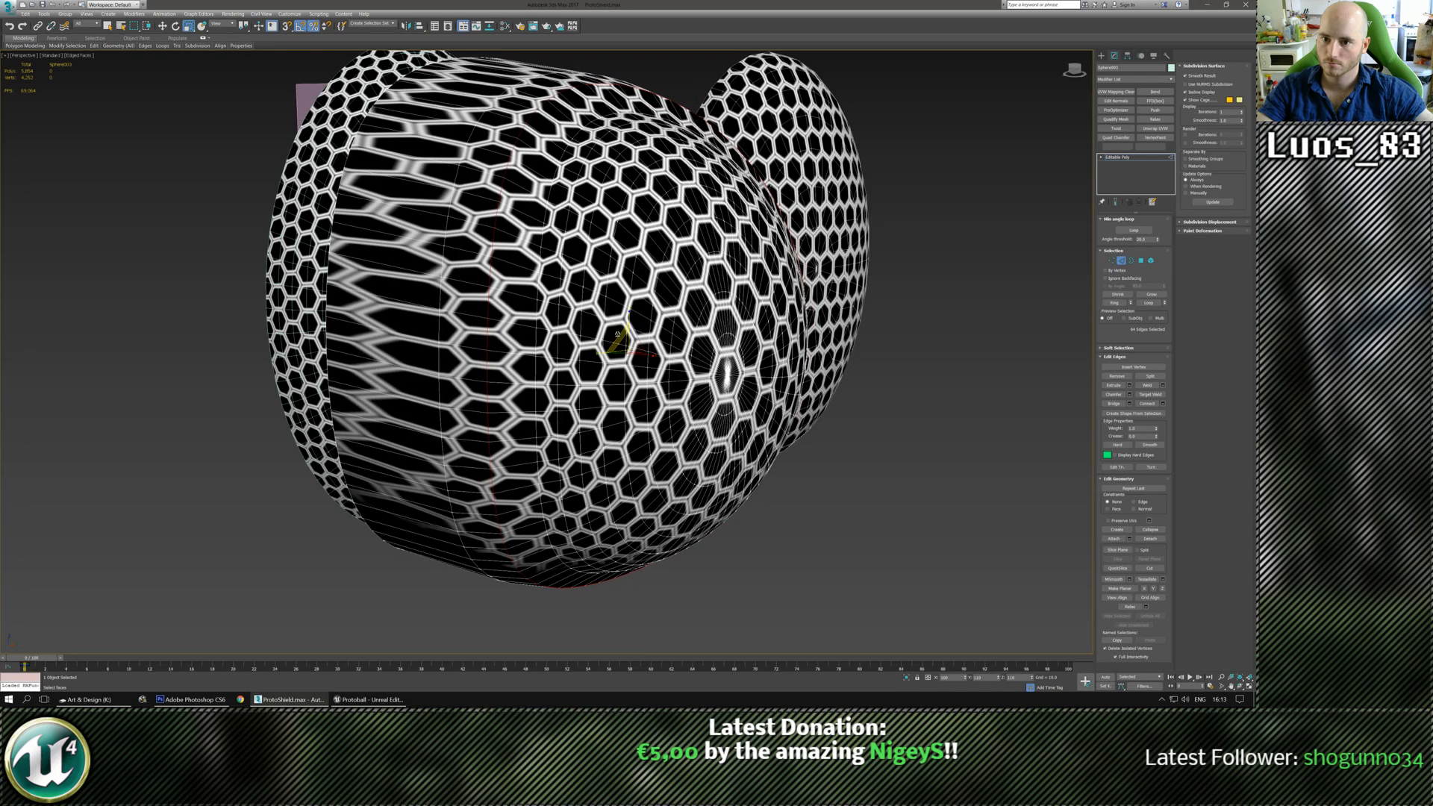
{"action": "middle_click_drag", "start_coordinate": [618, 333], "coordinate": [553, 337], "text": "alt"}
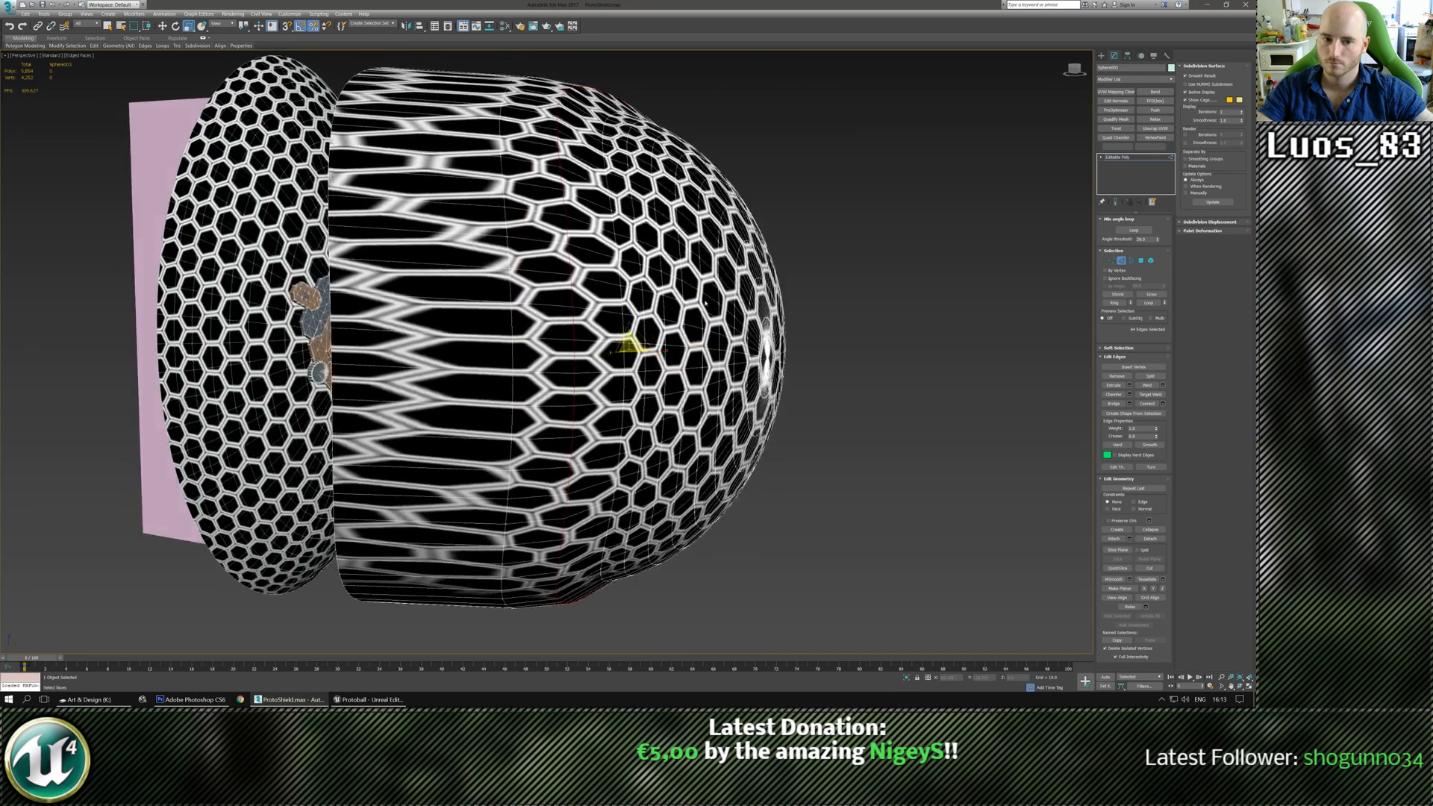
Smooth the extended shell with a Relax modifier at value 1.0 and more iterations, and collapse it to an editable poly.
{"action": "left_click", "coordinate": [1123, 159]}
{"action": "left_click", "coordinate": [1155, 119]}
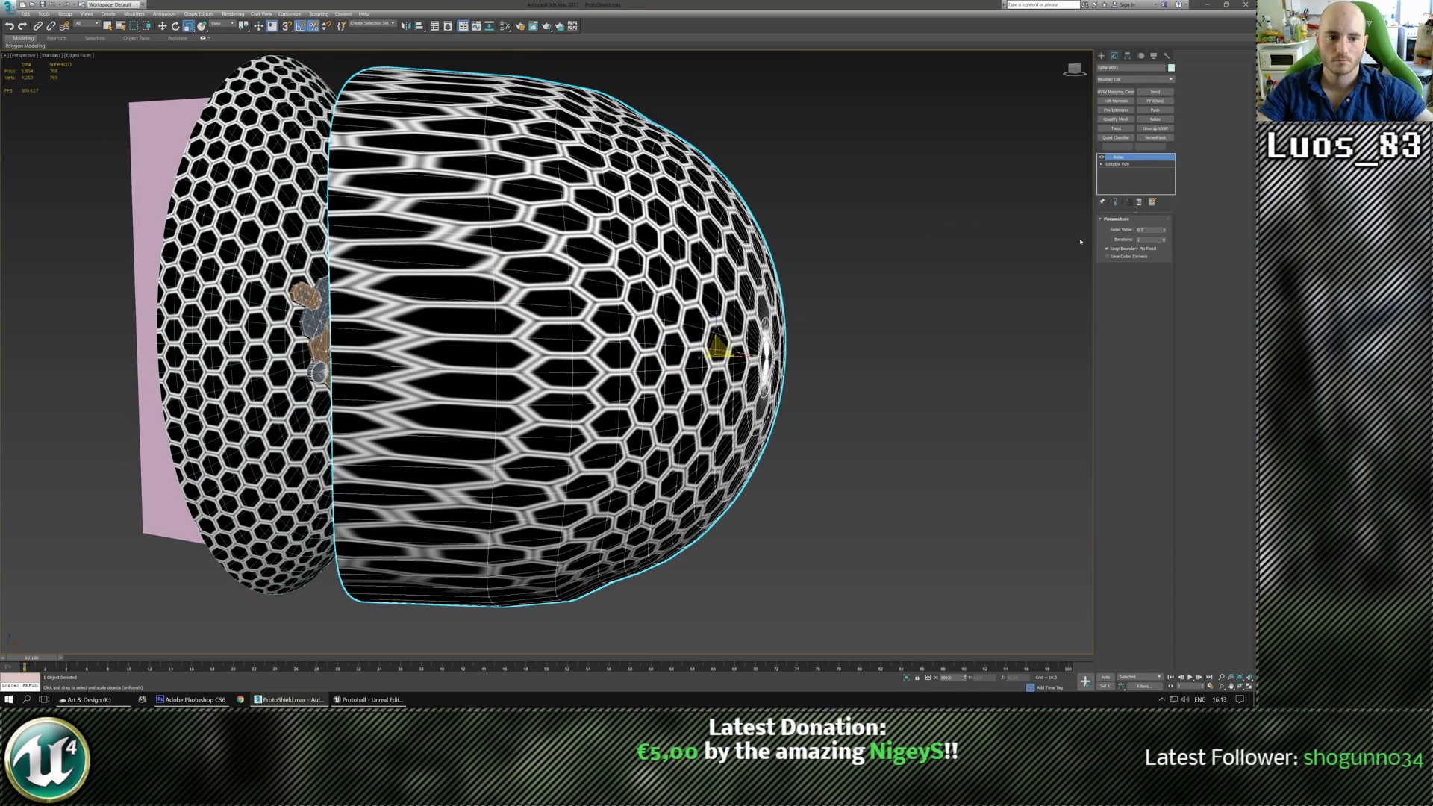
{"action": "left_click_drag", "start_coordinate": [1173, 211], "coordinate": [1163, 231]}
{"action": "middle_click_drag", "start_coordinate": [993, 258], "coordinate": [918, 266], "text": "alt"}
{"action": "left_click_drag", "start_coordinate": [582, 379], "coordinate": [586, 373]}
{"action": "middle_click_drag", "start_coordinate": [412, 368], "coordinate": [343, 384], "text": "alt"}
{"action": "left_click_drag", "start_coordinate": [564, 413], "coordinate": [565, 412]}
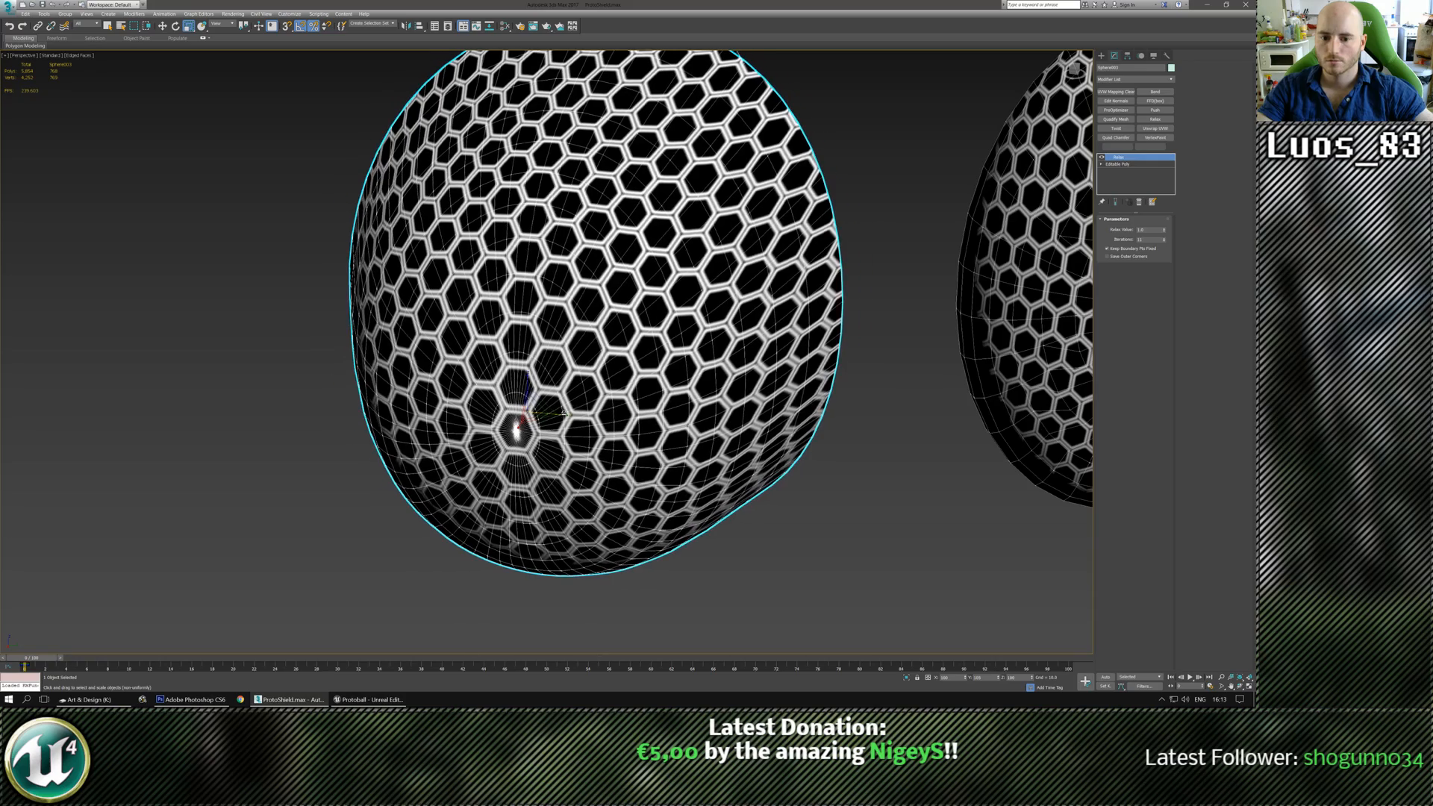
{"action": "middle_click_drag", "start_coordinate": [516, 429], "coordinate": [754, 286], "text": "alt"}
{"action": "middle_click_drag", "start_coordinate": [848, 434], "coordinate": [791, 436], "text": "alt"}
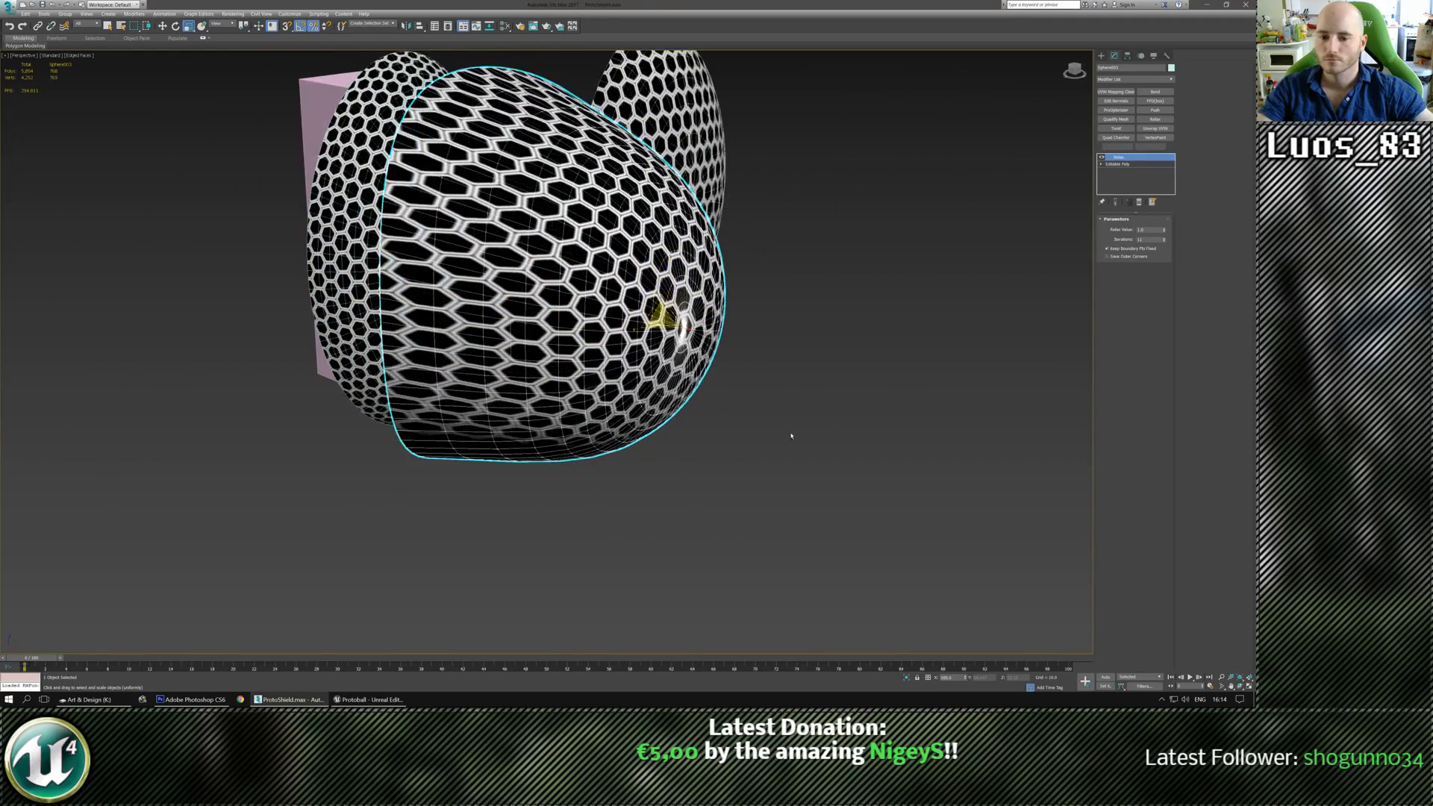
{"action": "key", "text": "ctrl+e"}
{"action": "middle_click_drag", "start_coordinate": [712, 256], "coordinate": [744, 310]}
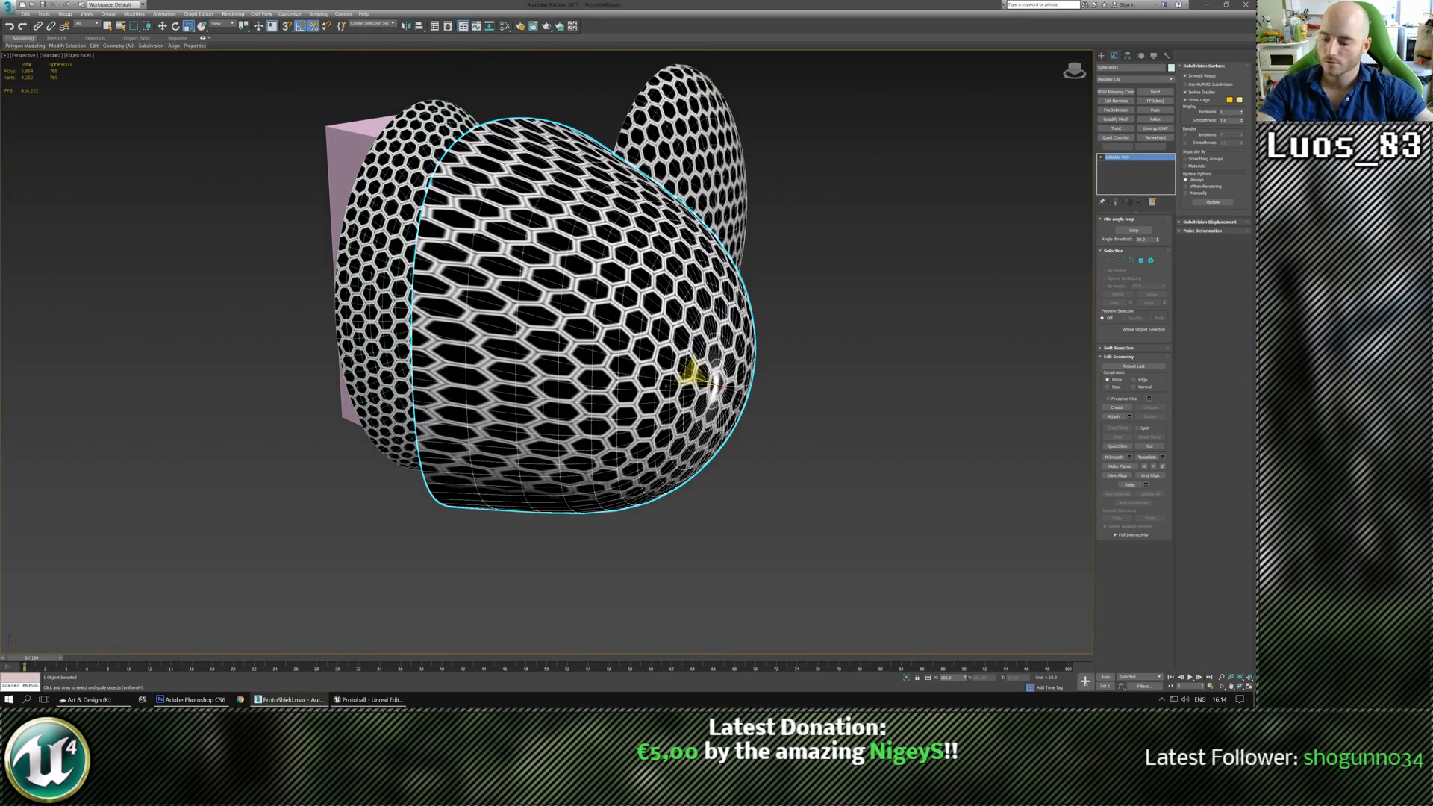
Move the extended shell aside along the Y axis, clear of the other shields, and compare the shapes.
{"action": "middle_click_drag", "start_coordinate": [713, 370], "coordinate": [580, 360], "text": "alt"}
{"action": "middle_click_drag", "start_coordinate": [587, 307], "coordinate": [482, 230], "text": "alt"}
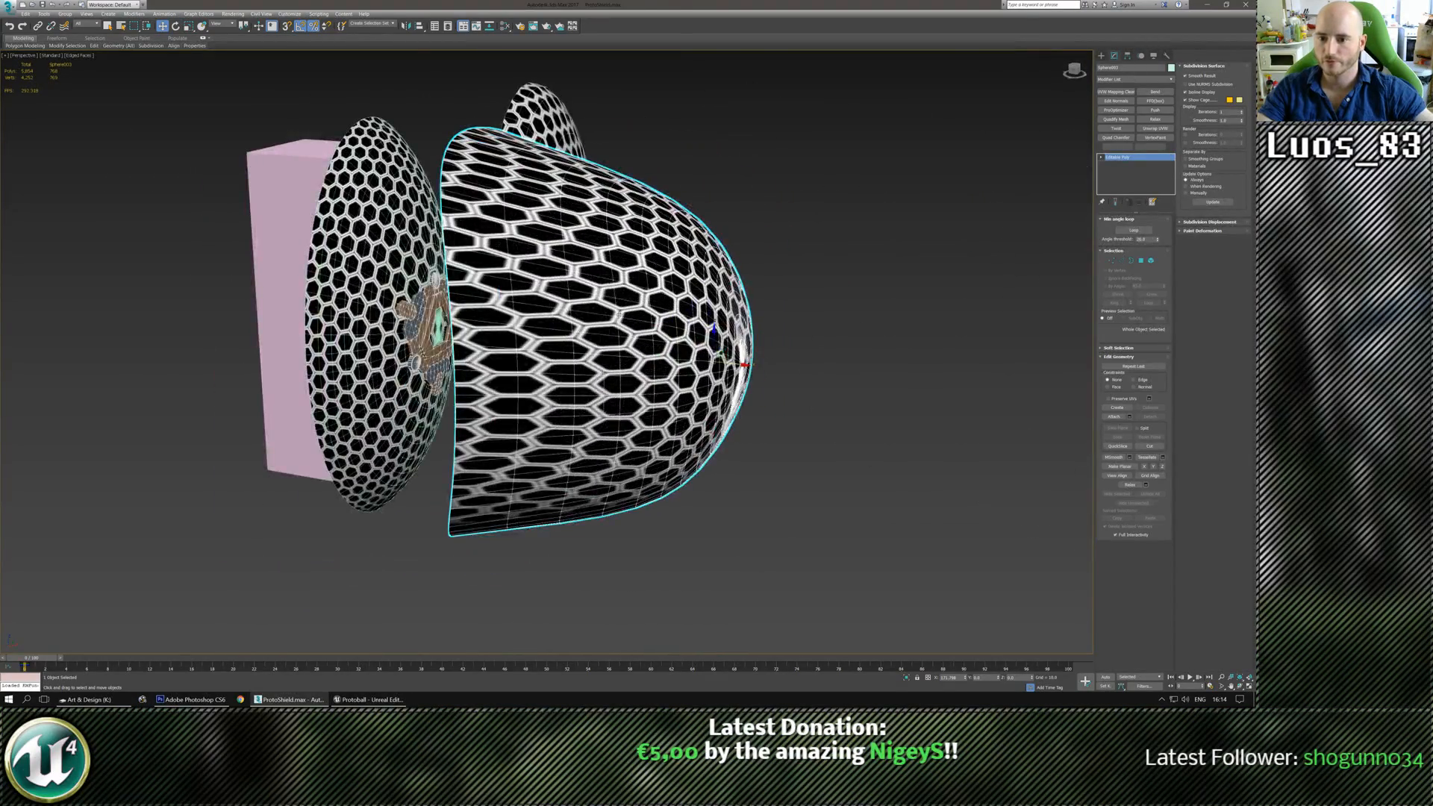
{"action": "middle_click_drag", "start_coordinate": [474, 339], "coordinate": [550, 410], "text": "alt"}
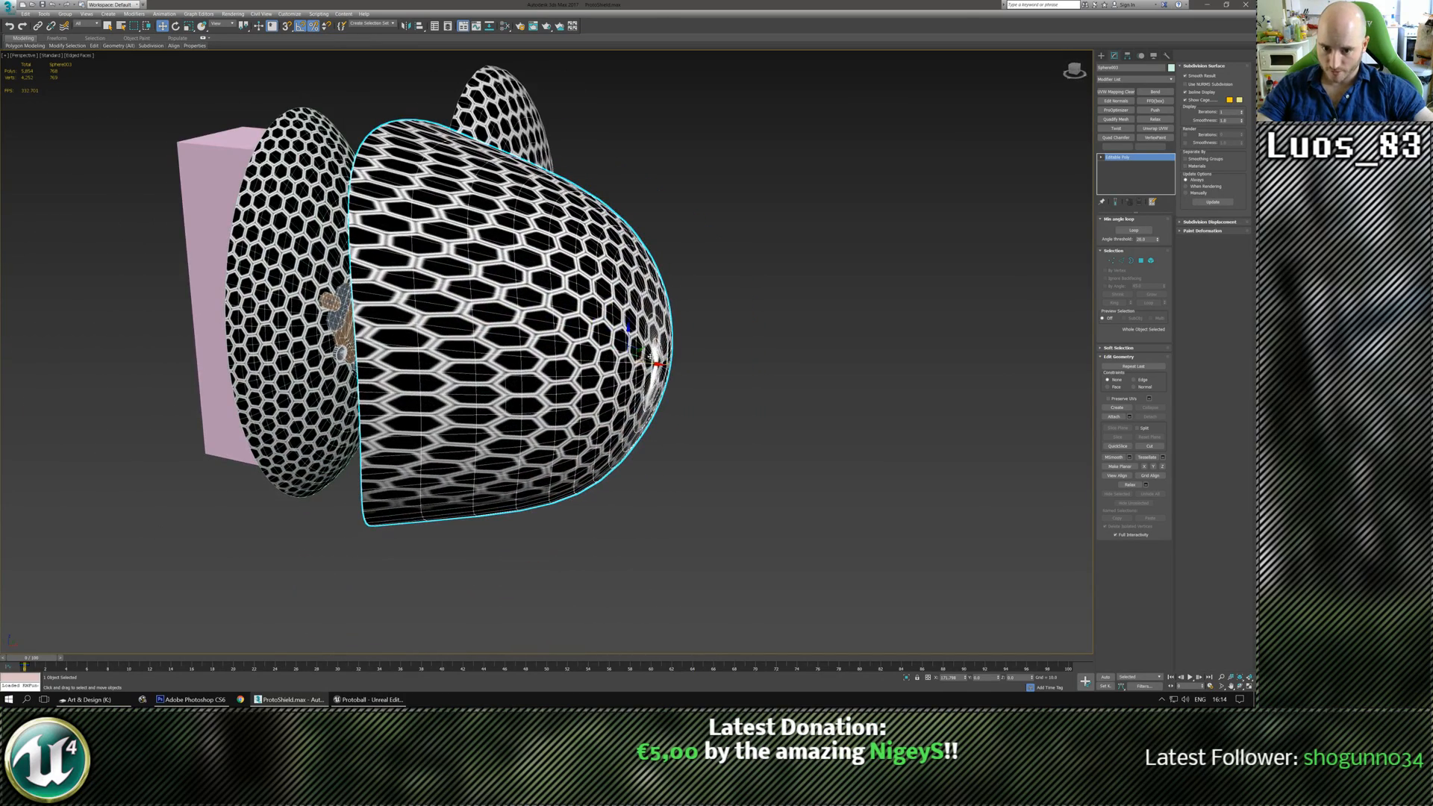
{"action": "middle_click_drag", "start_coordinate": [655, 364], "coordinate": [530, 389], "text": "alt"}
{"action": "scroll", "coordinate": [522, 307], "scroll_direction": "up", "scroll_amount": 3}
{"action": "middle_click_drag", "start_coordinate": [522, 307], "coordinate": [584, 351], "text": "alt"}
{"action": "scroll", "coordinate": [485, 291], "scroll_direction": "up", "scroll_amount": 3}
{"action": "scroll", "coordinate": [467, 303], "scroll_direction": "up", "scroll_amount": 2}
{"action": "scroll", "coordinate": [548, 358], "scroll_direction": "down", "scroll_amount": 2}
{"action": "scroll", "coordinate": [586, 347], "scroll_direction": "down", "scroll_amount": 2}
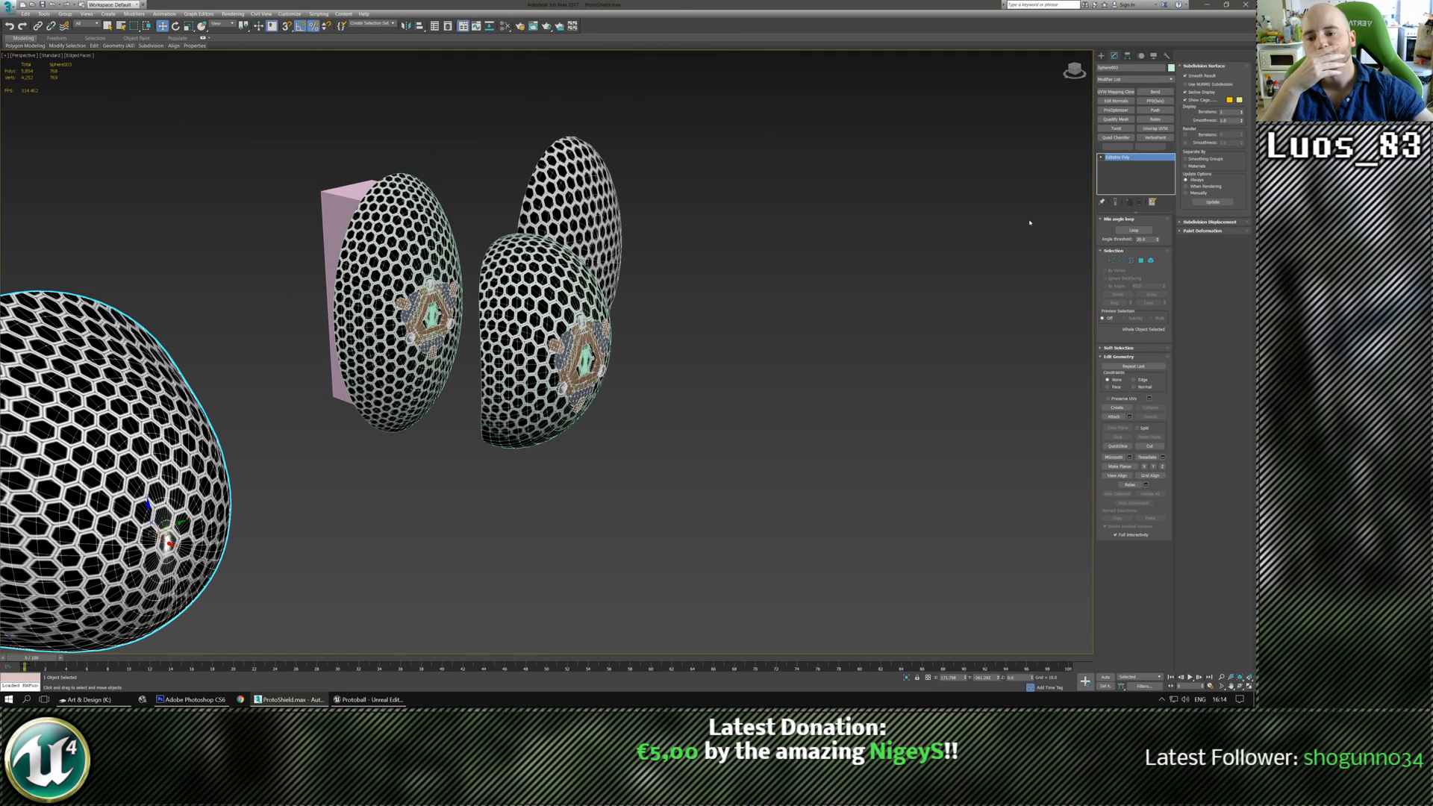
Create a sphere primitive in front of the bent shield with the emblem.
{"action": "left_click", "coordinate": [1101, 56]}
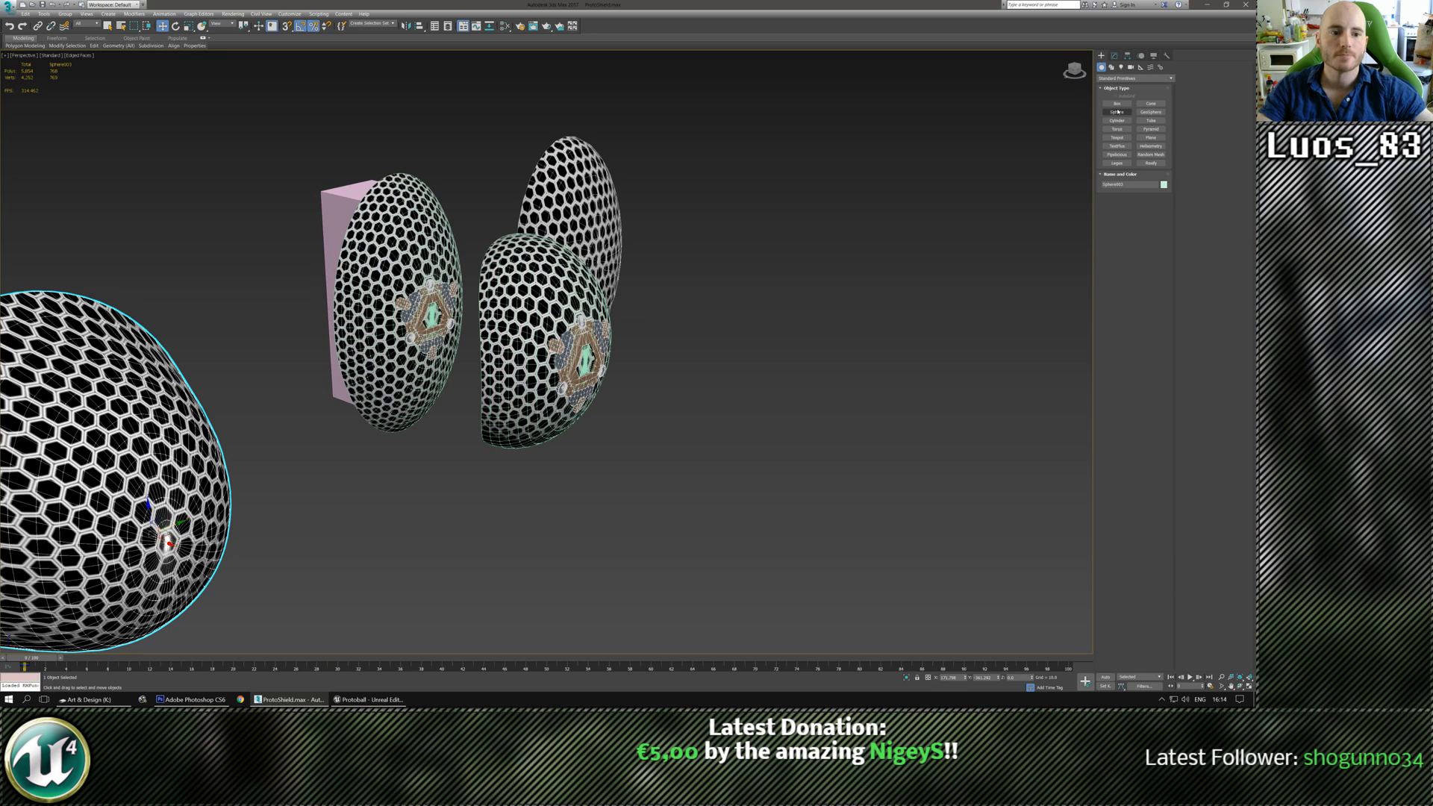
{"action": "left_click", "coordinate": [1118, 112]}
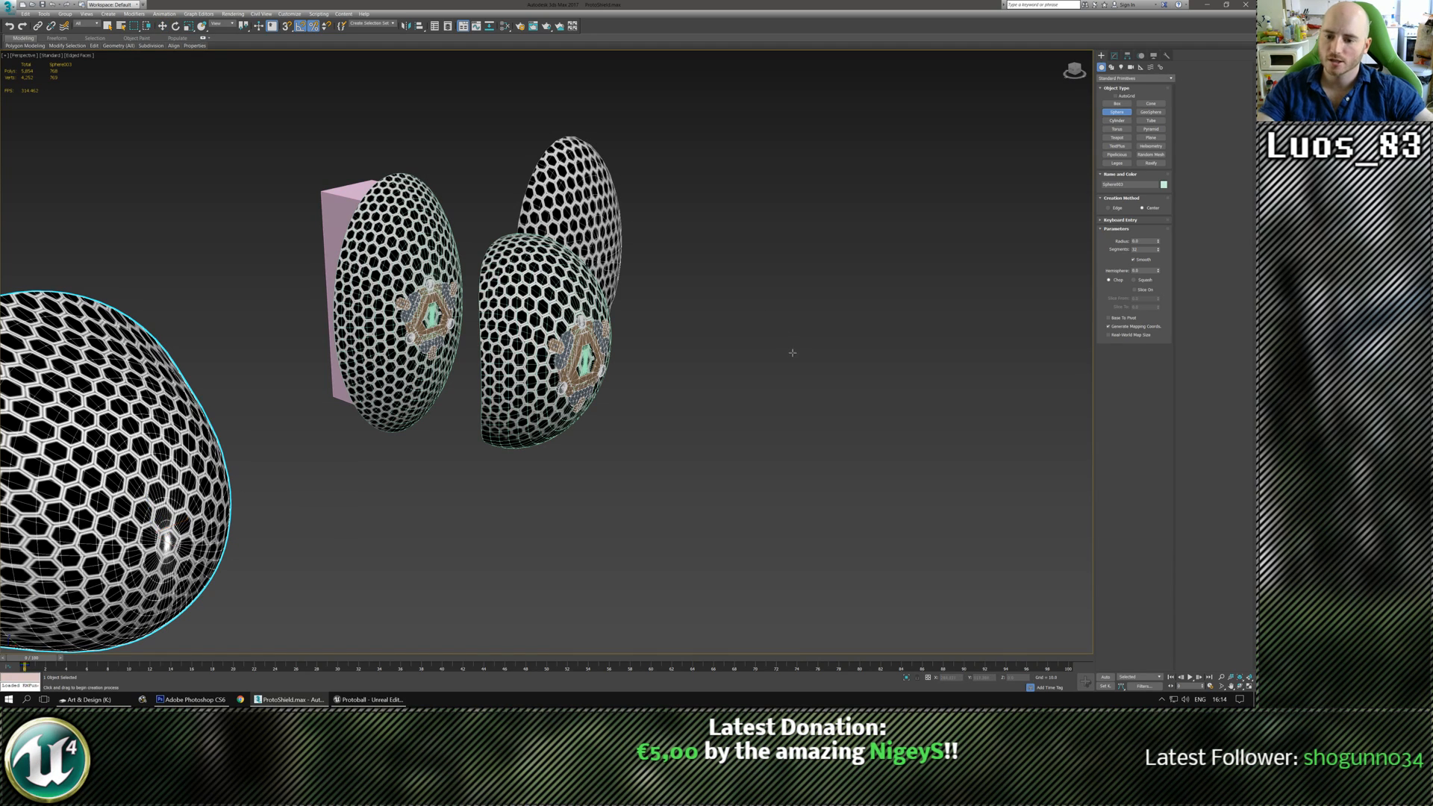
{"action": "middle_click_drag", "start_coordinate": [693, 412], "coordinate": [480, 392], "text": "alt"}
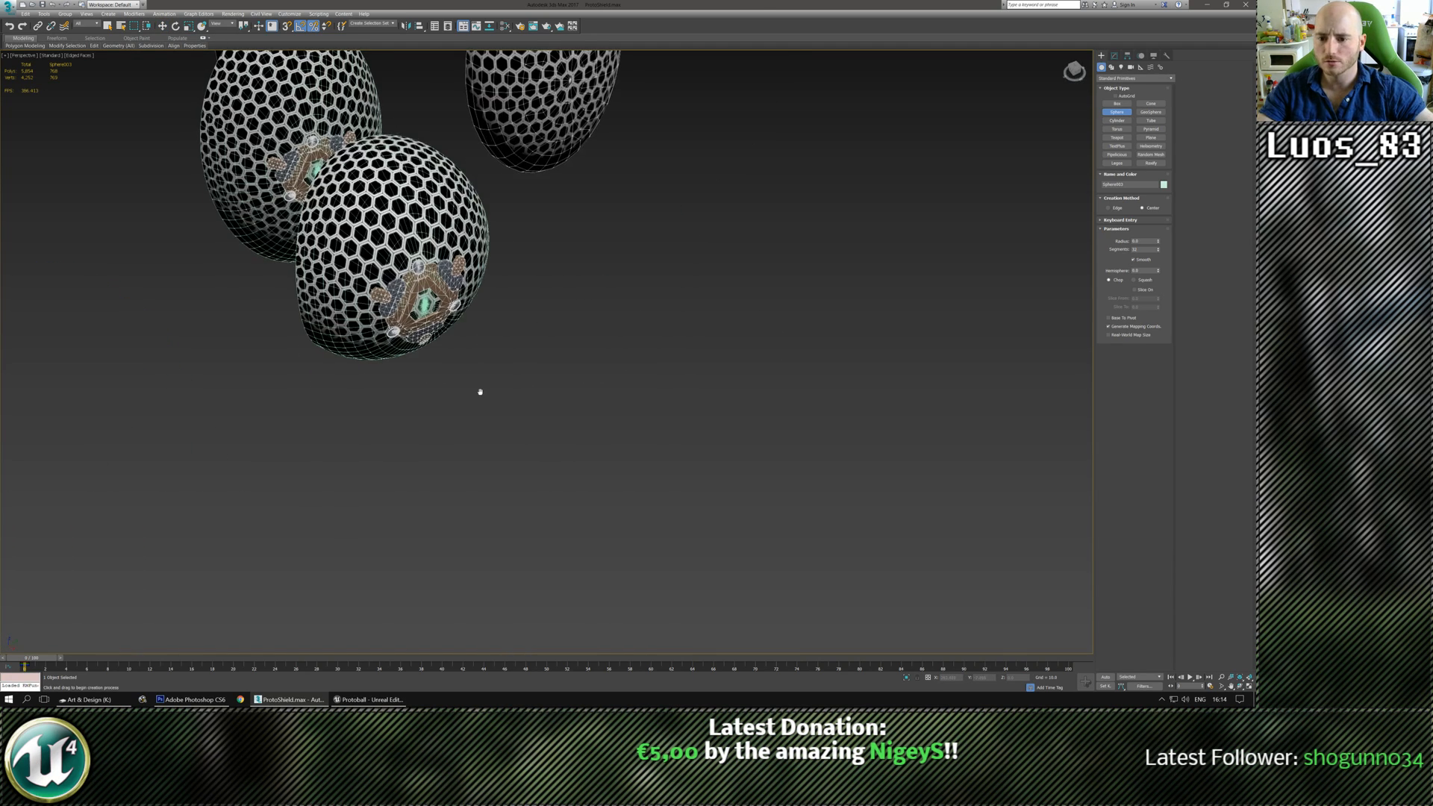
{"action": "left_click_drag", "start_coordinate": [495, 448], "coordinate": [513, 523]}
{"action": "middle_click_drag", "start_coordinate": [514, 522], "coordinate": [491, 396]}
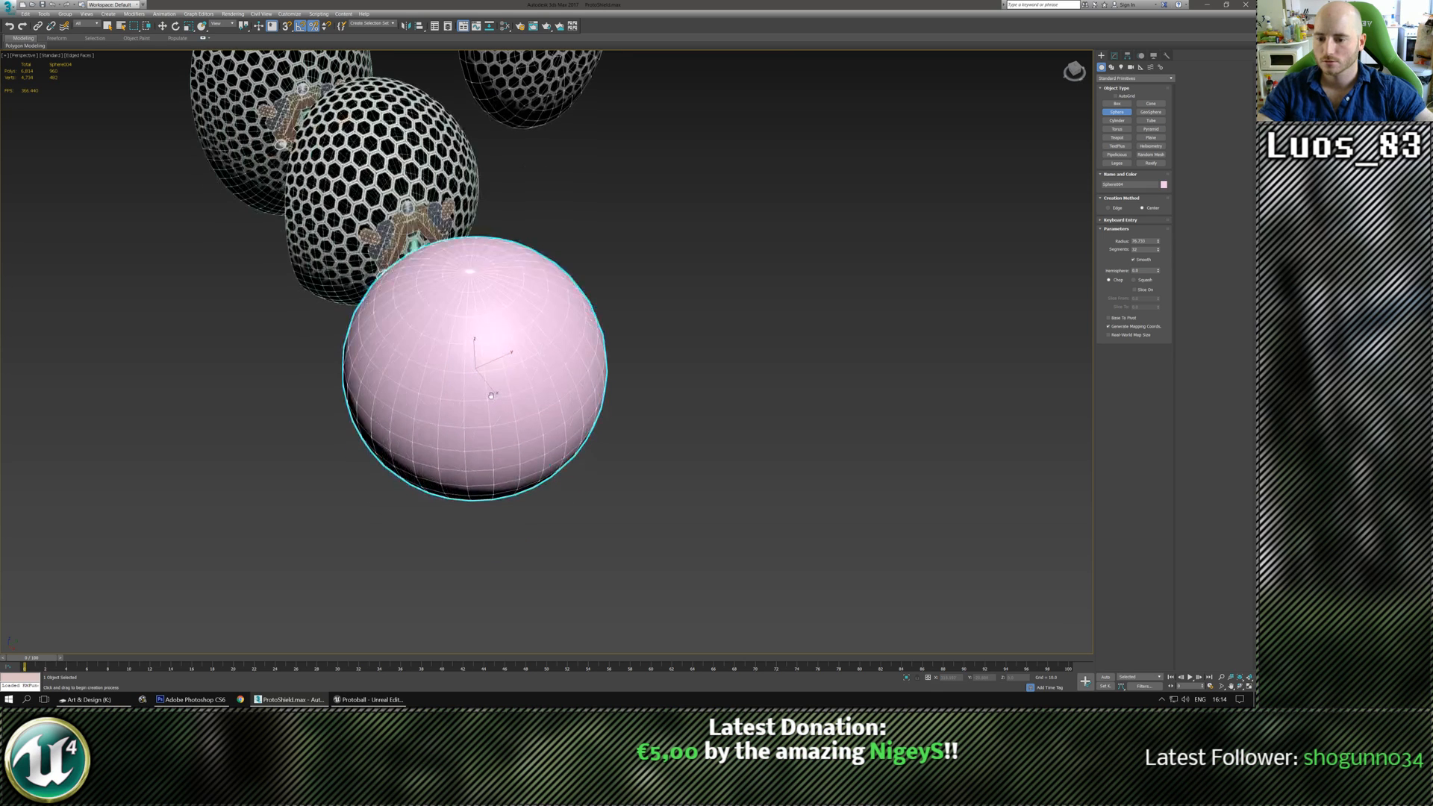
Rotate the sphere so that its pole faces forward along the X axis.
{"action": "key", "text": "e"}
{"action": "left_click_drag", "start_coordinate": [493, 397], "coordinate": [516, 418]}
{"action": "key", "text": "w"}
{"action": "middle_click_drag", "start_coordinate": [440, 366], "coordinate": [471, 346], "text": "alt"}
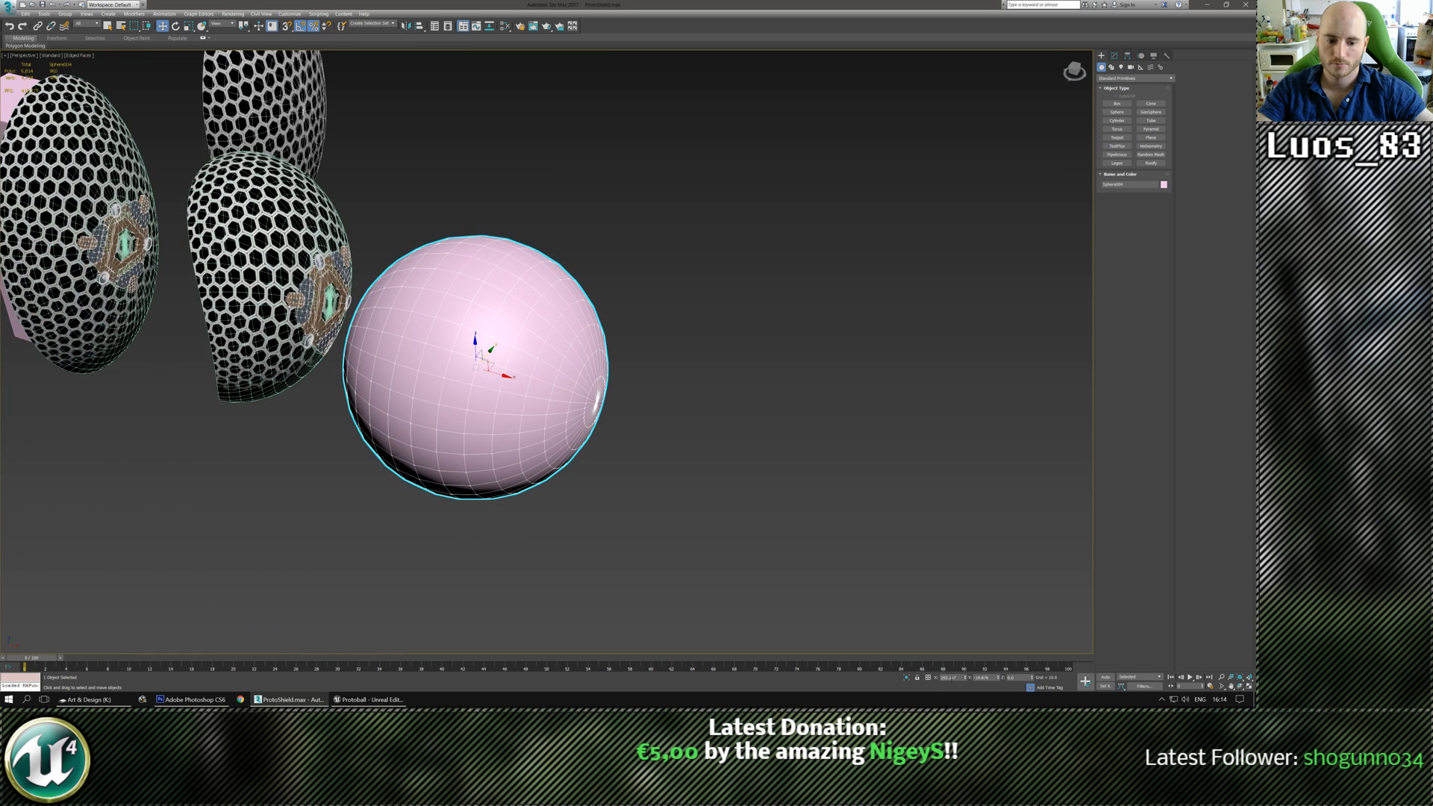
Set the sphere's Y position to 0 and move it back along X into the bent shield.
{"action": "right_click", "coordinate": [998, 678]}
{"action": "middle_click_drag", "start_coordinate": [931, 636], "coordinate": [596, 407], "text": "alt"}
{"action": "left_click_drag", "start_coordinate": [525, 350], "coordinate": [212, 336]}
{"action": "middle_click_drag", "start_coordinate": [414, 345], "coordinate": [231, 418], "text": "alt"}
{"action": "scroll", "coordinate": [231, 418], "scroll_direction": "up", "scroll_amount": 3}
{"action": "middle_click_drag", "start_coordinate": [232, 418], "coordinate": [591, 408]}
Increase the sphere's radius until it encloses the bent shield.
{"action": "left_click", "coordinate": [1114, 56]}
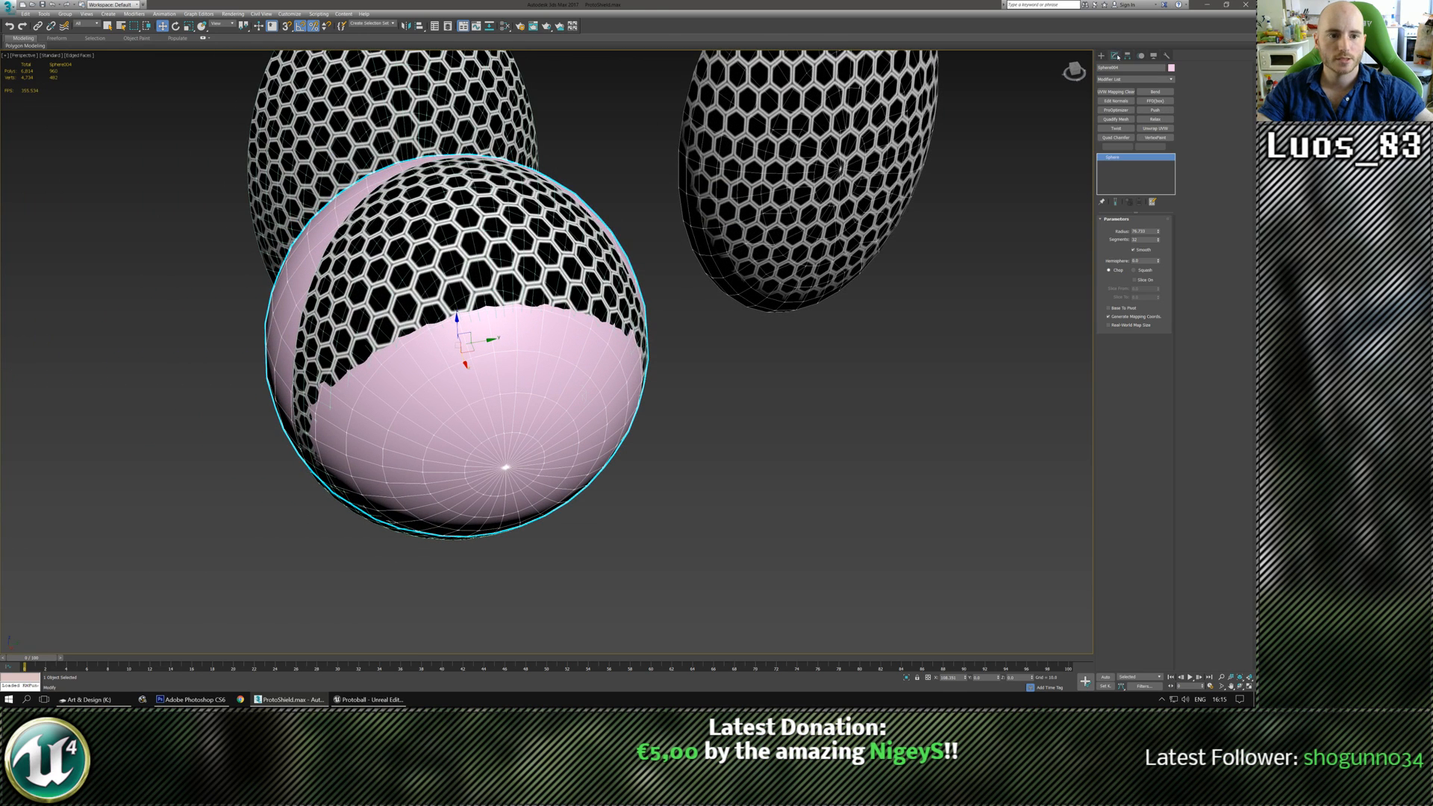
{"action": "left_click_drag", "start_coordinate": [1158, 233], "coordinate": [1159, 226]}
{"action": "scroll", "coordinate": [739, 361], "scroll_direction": "down", "scroll_amount": 4}
{"action": "middle_click_drag", "start_coordinate": [654, 405], "coordinate": [667, 361], "text": "alt"}
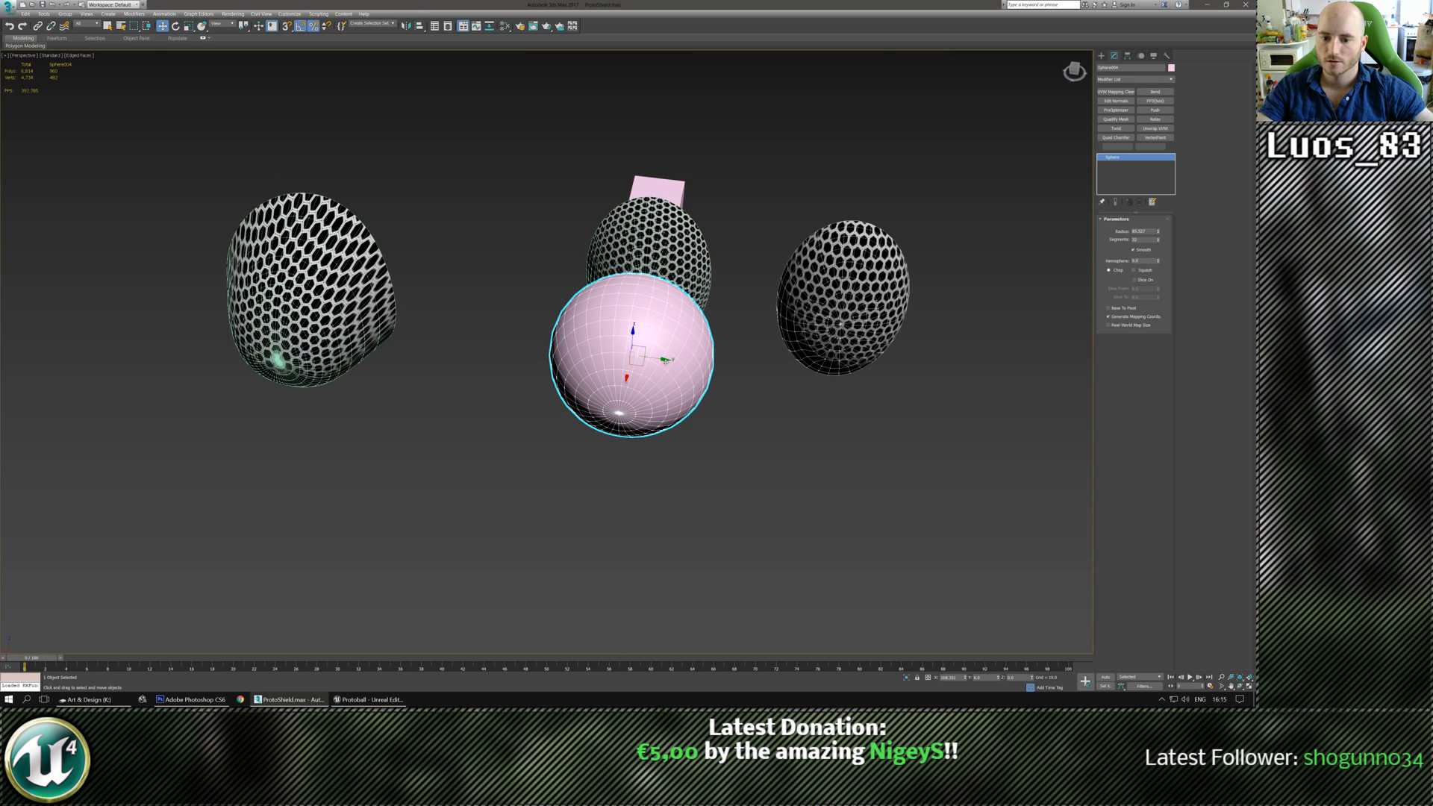
Copy the sphere along the Y axis to the far side of the extended relaxed shell as one independent copy.
{"action": "left_click_drag", "start_coordinate": [661, 358], "coordinate": [144, 287], "text": "shift"}
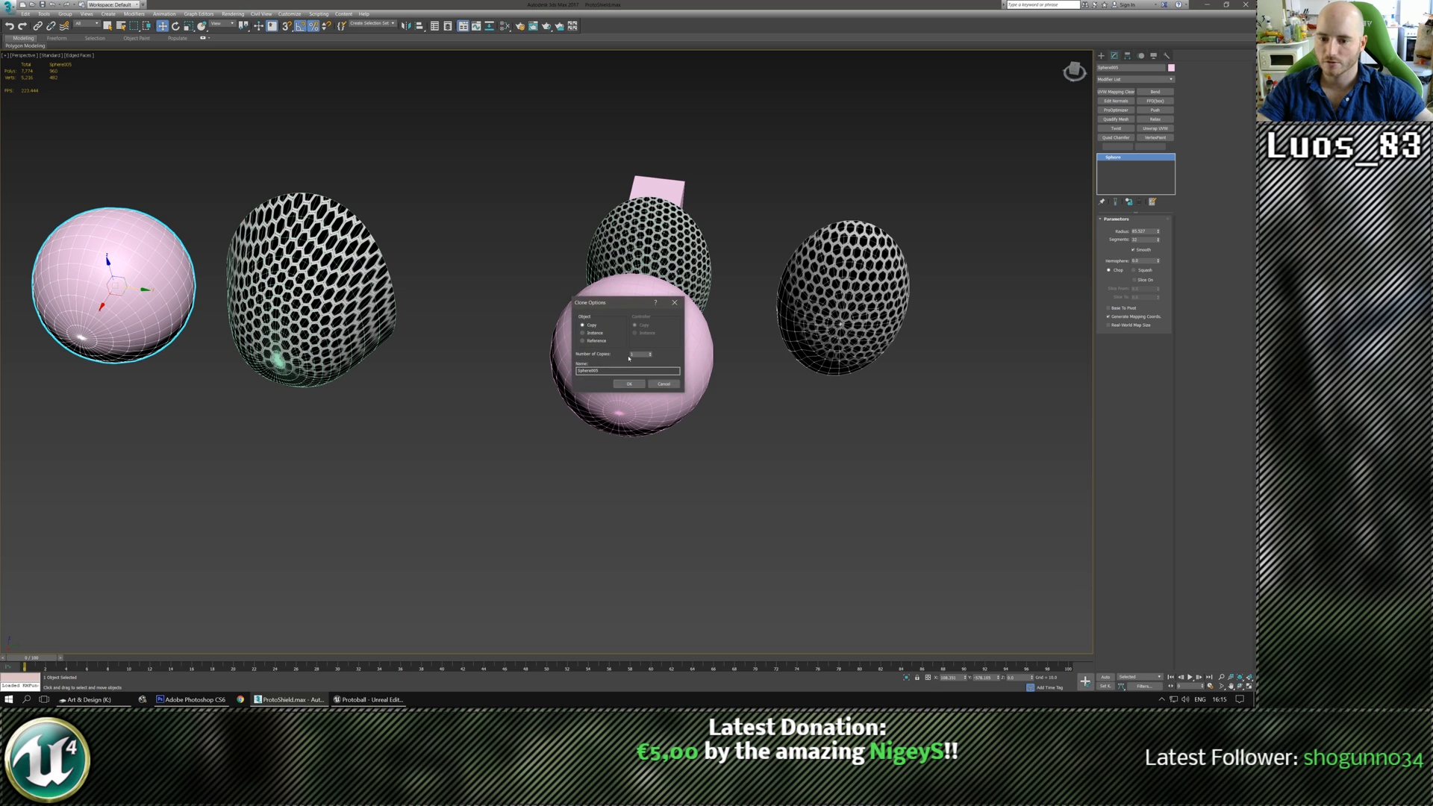
{"action": "left_click", "coordinate": [628, 384]}
{"action": "mouse_move", "coordinate": [625, 383]}
{"action": "middle_mouse_down", "text": "alt"}
{"action": "mouse_move", "coordinate": [527, 384]}
{"action": "mouse_move", "coordinate": [729, 387]}
{"action": "mouse_move", "coordinate": [590, 369]}
{"action": "mouse_move", "coordinate": [626, 354]}
{"action": "middle_mouse_up", "text": "alt"}
{"action": "key", "text": "z"}
{"action": "scroll", "coordinate": [524, 385], "scroll_direction": "down", "scroll_amount": 6}
Turn the original sphere into an editable poly and enable polygon selection on it.
{"action": "left_click", "coordinate": [701, 386]}
{"action": "key", "text": "z"}
{"action": "scroll", "coordinate": [641, 371], "scroll_direction": "down", "scroll_amount": 2}
{"action": "key", "text": "4"}
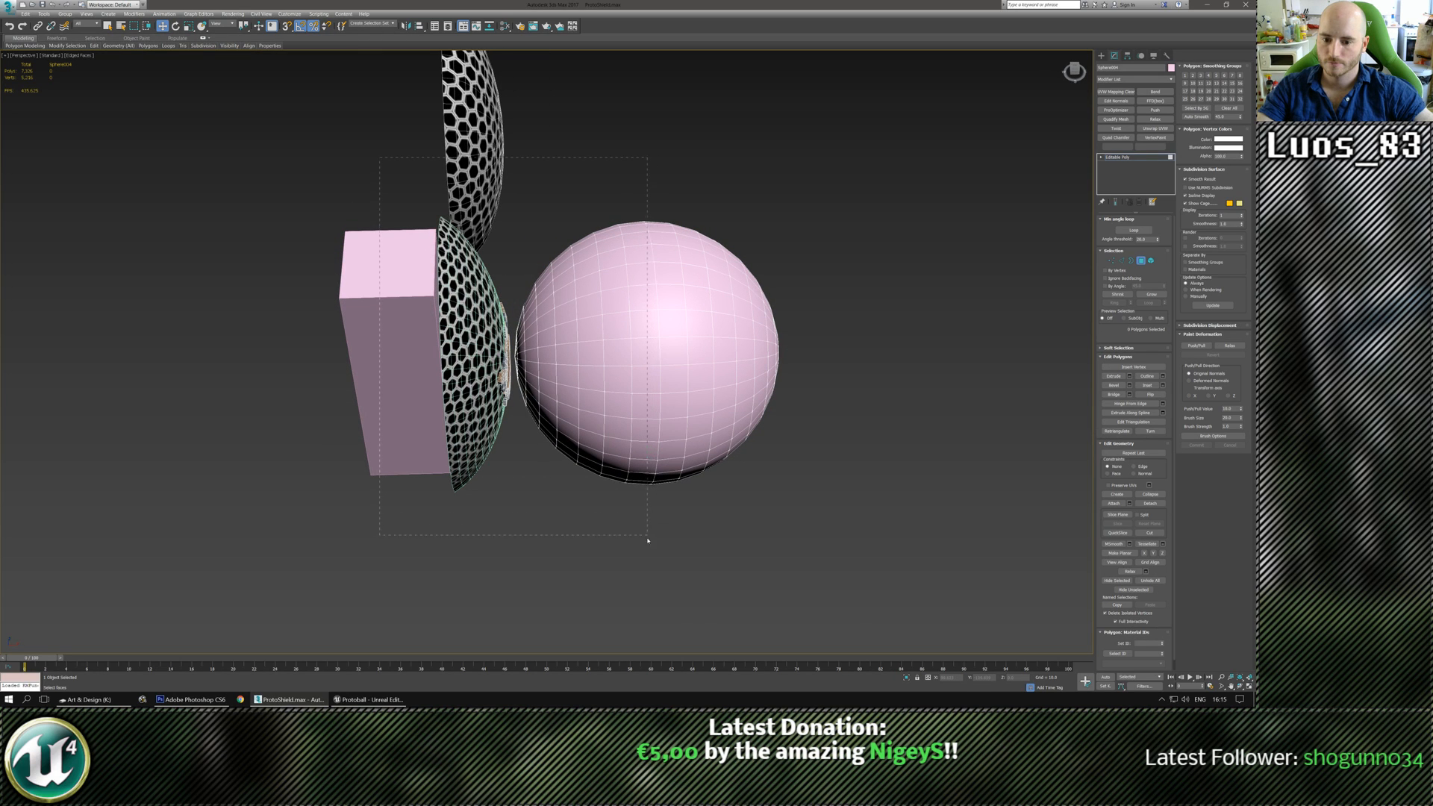
{"action": "left_click_drag", "start_coordinate": [639, 560], "coordinate": [639, 561]}
{"action": "left_click", "coordinate": [578, 597]}
Select the polygons of the sphere's rear half in the top view and delete them.
{"action": "key", "text": "f"}
{"action": "scroll", "coordinate": [569, 349], "scroll_direction": "down", "scroll_amount": 6}
{"action": "scroll", "coordinate": [550, 257], "scroll_direction": "up", "scroll_amount": 2}
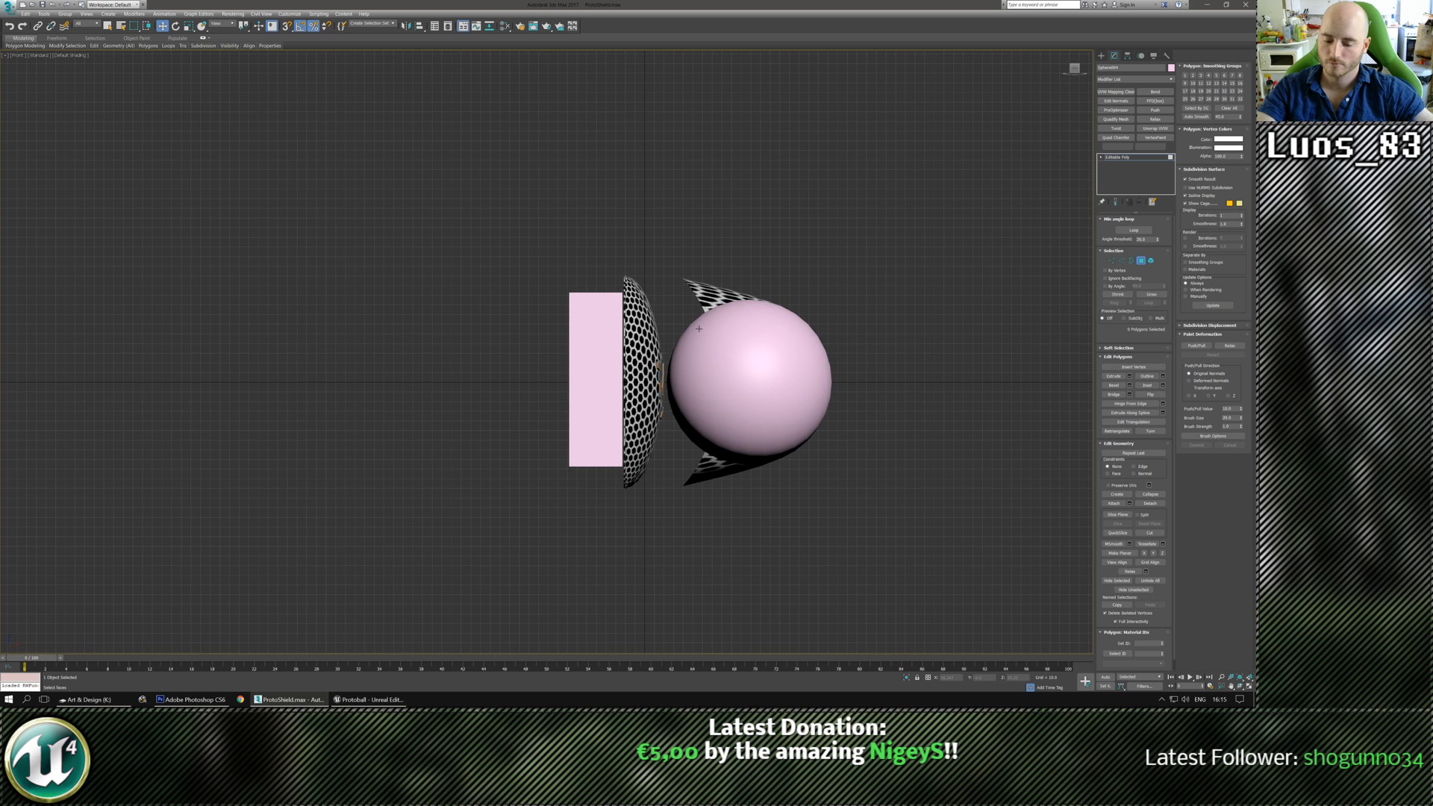
{"action": "key", "text": "l"}
{"action": "key", "text": "F3"}
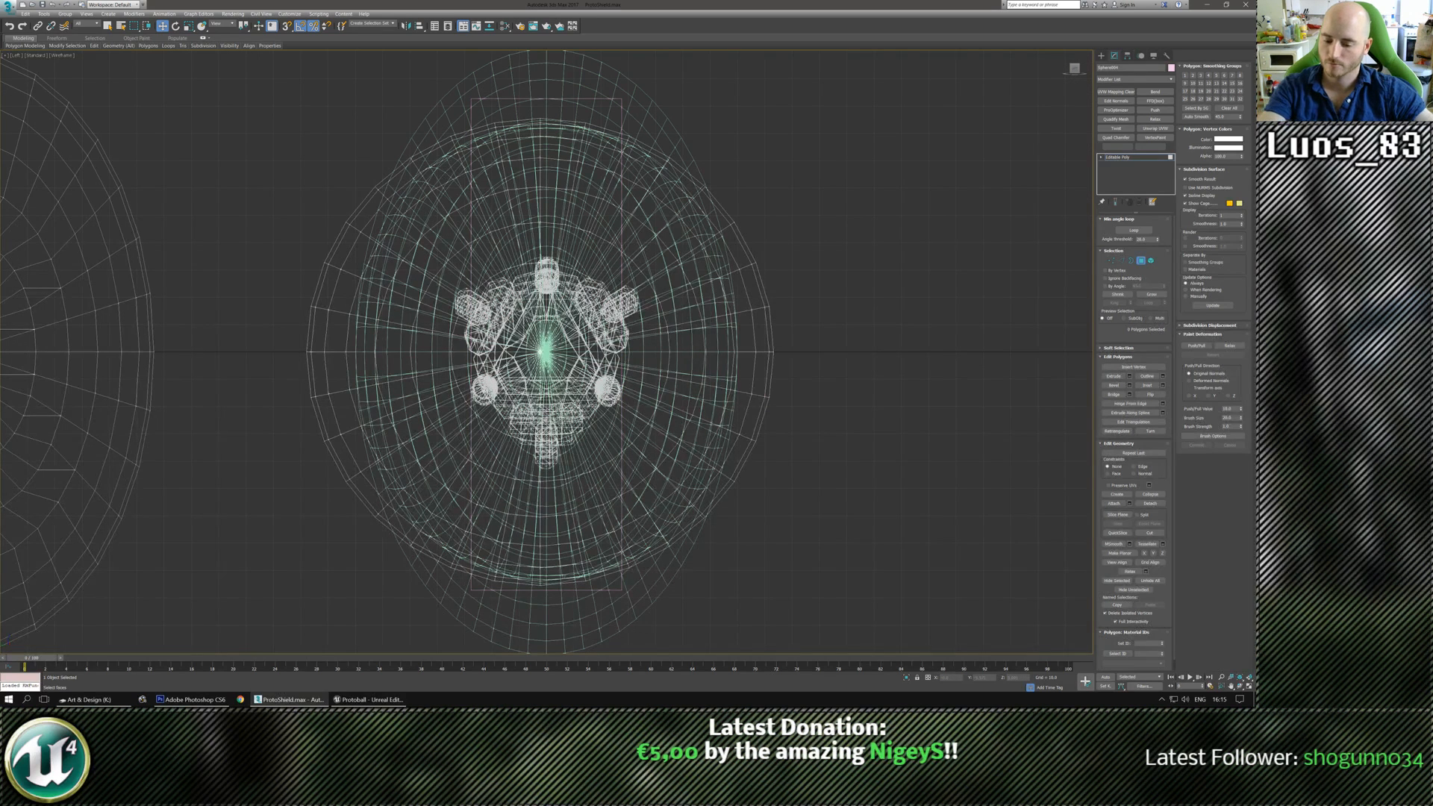
{"action": "key", "text": "p"}
{"action": "key", "text": "F3"}
{"action": "key", "text": "t"}
{"action": "key", "text": "F4"}
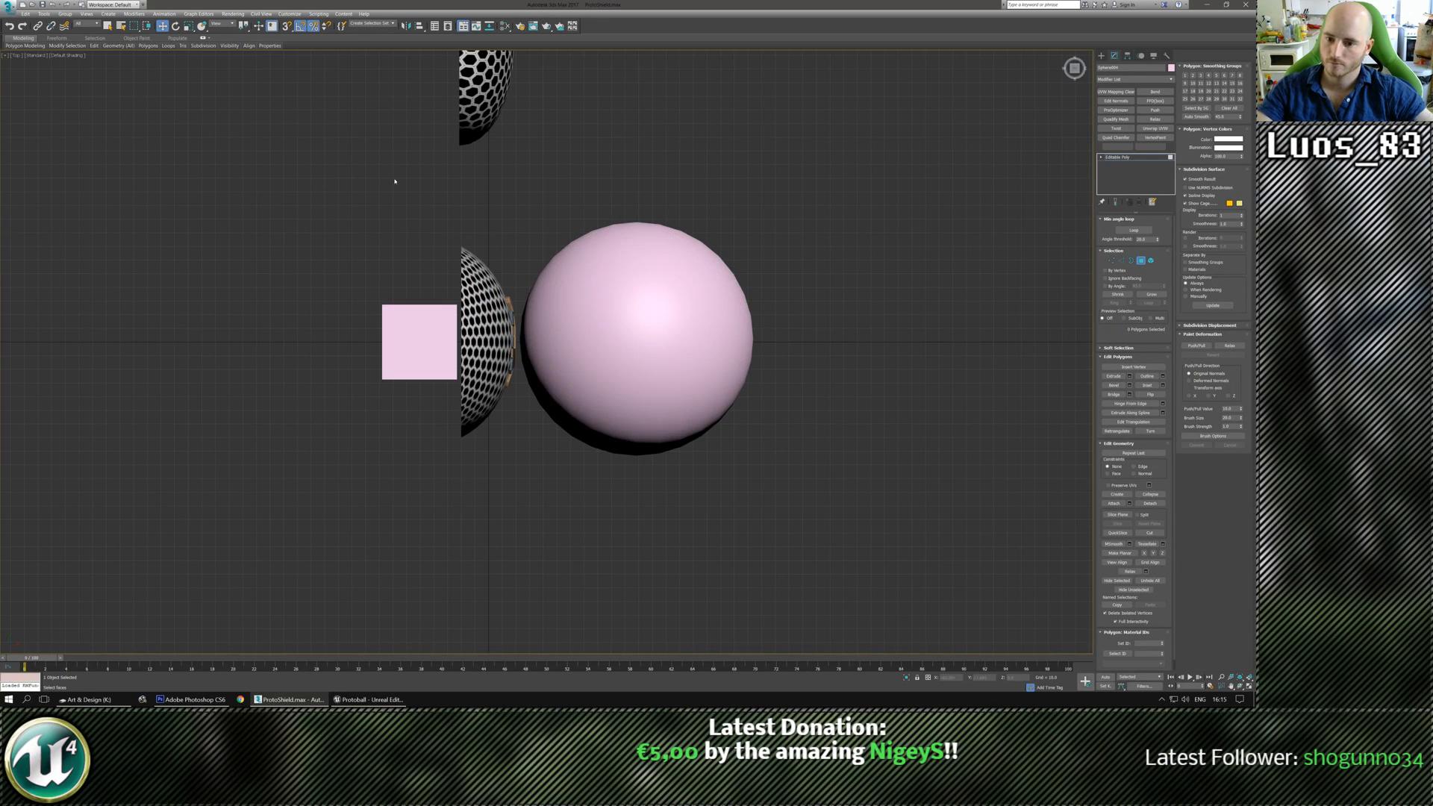
{"action": "left_click_drag", "start_coordinate": [318, 150], "coordinate": [620, 537]}
{"action": "key", "text": "F4"}
{"action": "key", "text": "Delete"}
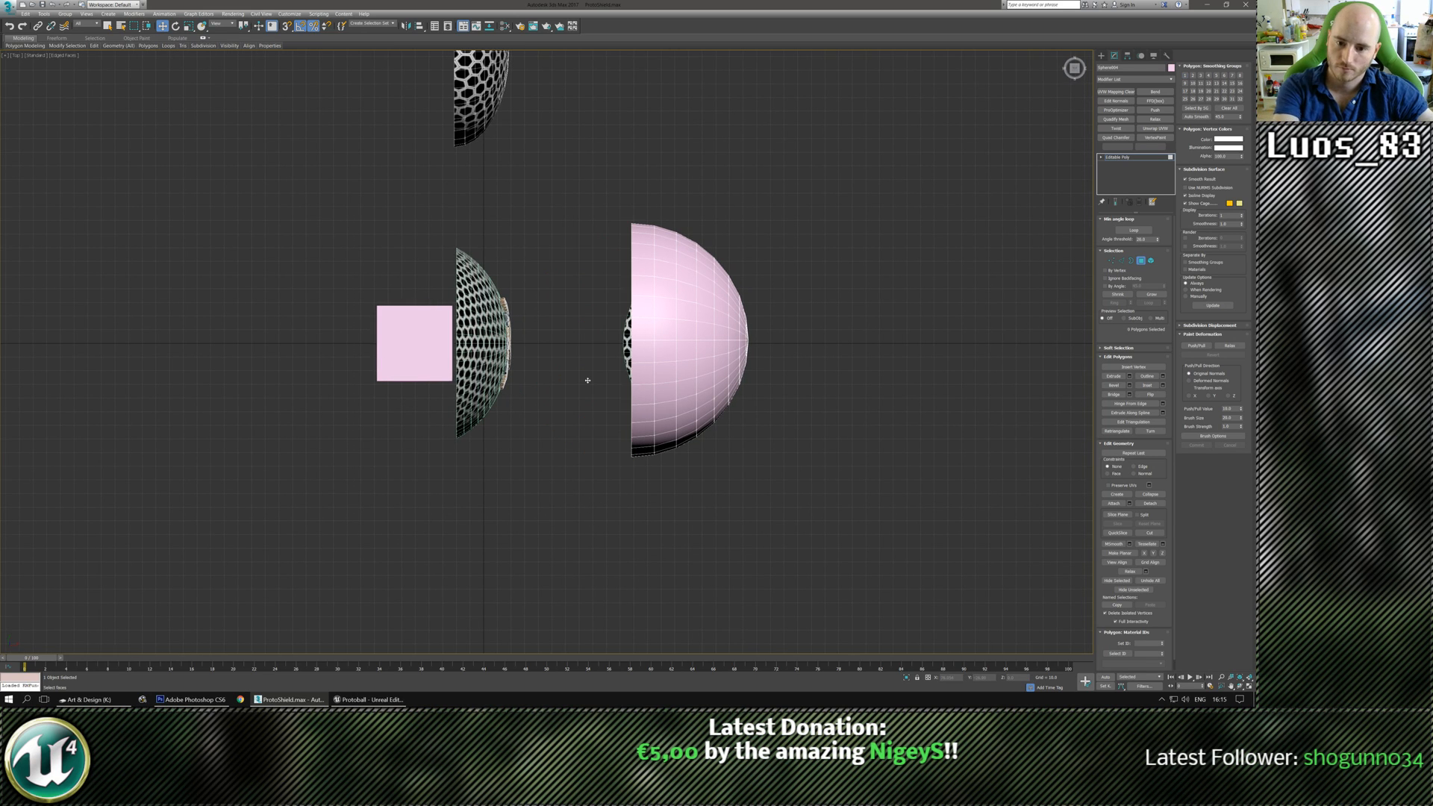
{"action": "key", "text": "p"}
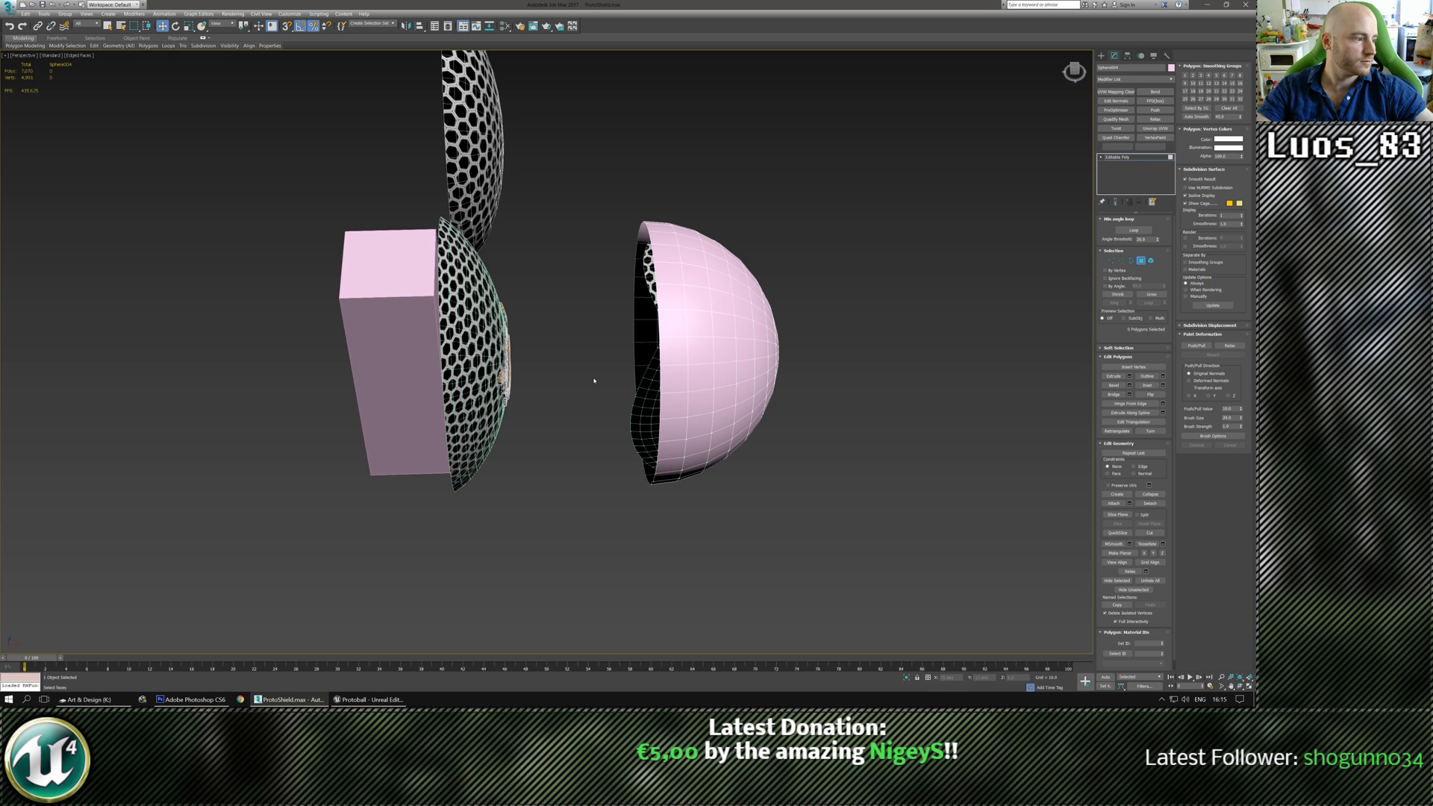
Try to extend the hemisphere's open border backwards along X in several short segments.
{"action": "middle_click_drag", "start_coordinate": [598, 355], "coordinate": [674, 365], "text": "alt"}
{"action": "key", "text": "3"}
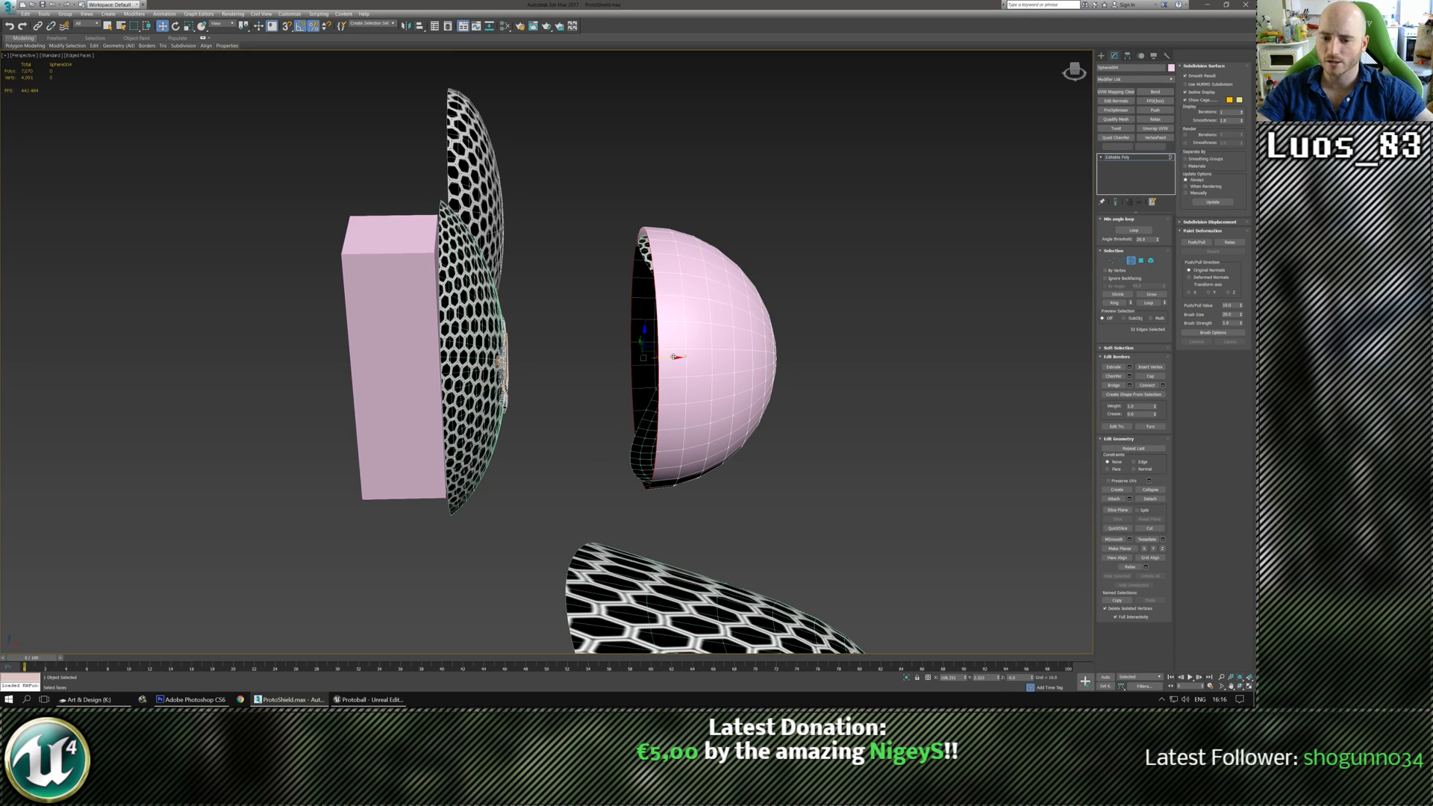
{"action": "left_click_drag", "start_coordinate": [674, 358], "coordinate": [448, 357]}
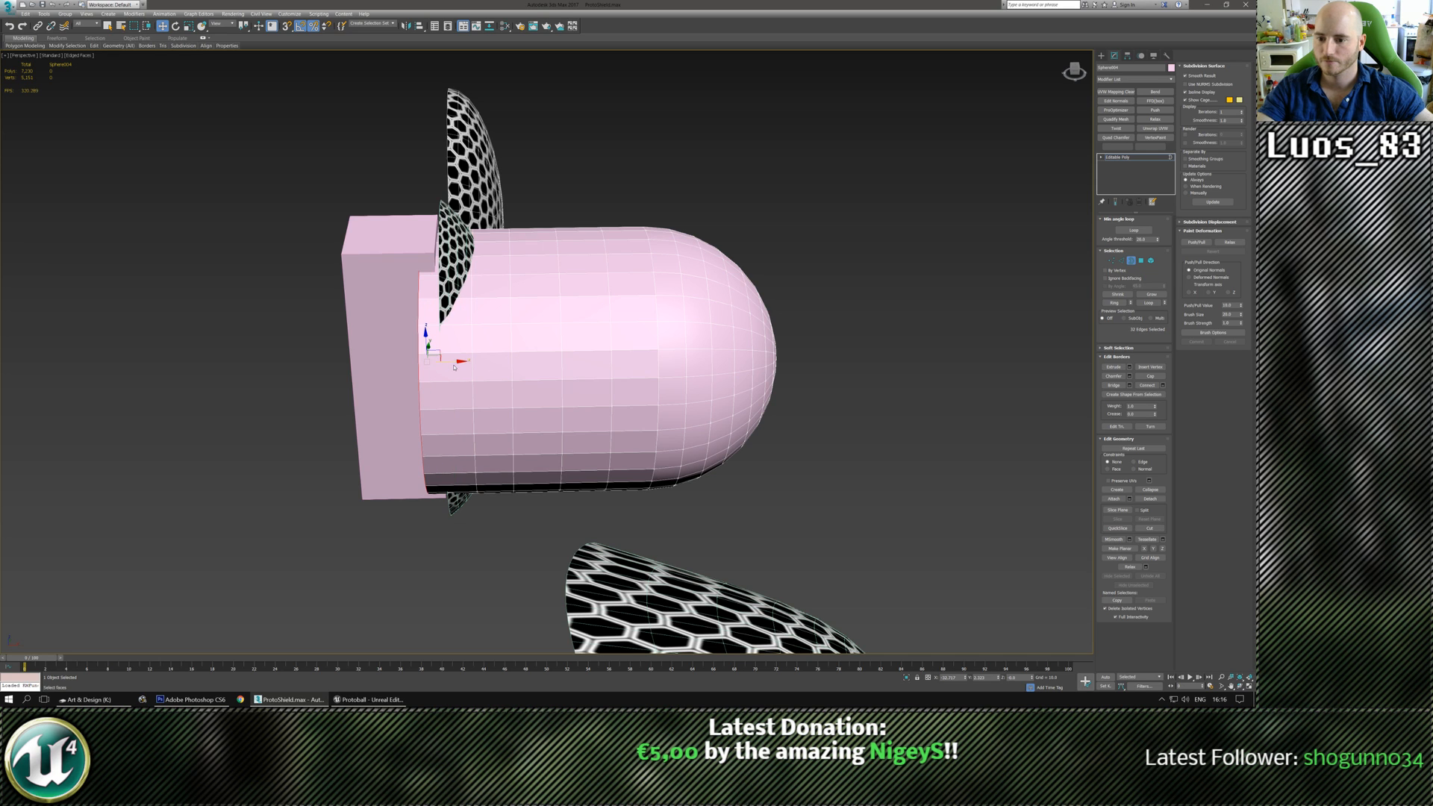
{"action": "middle_click_drag", "start_coordinate": [454, 368], "coordinate": [578, 362]}
{"action": "key", "text": "ctrl+z"}
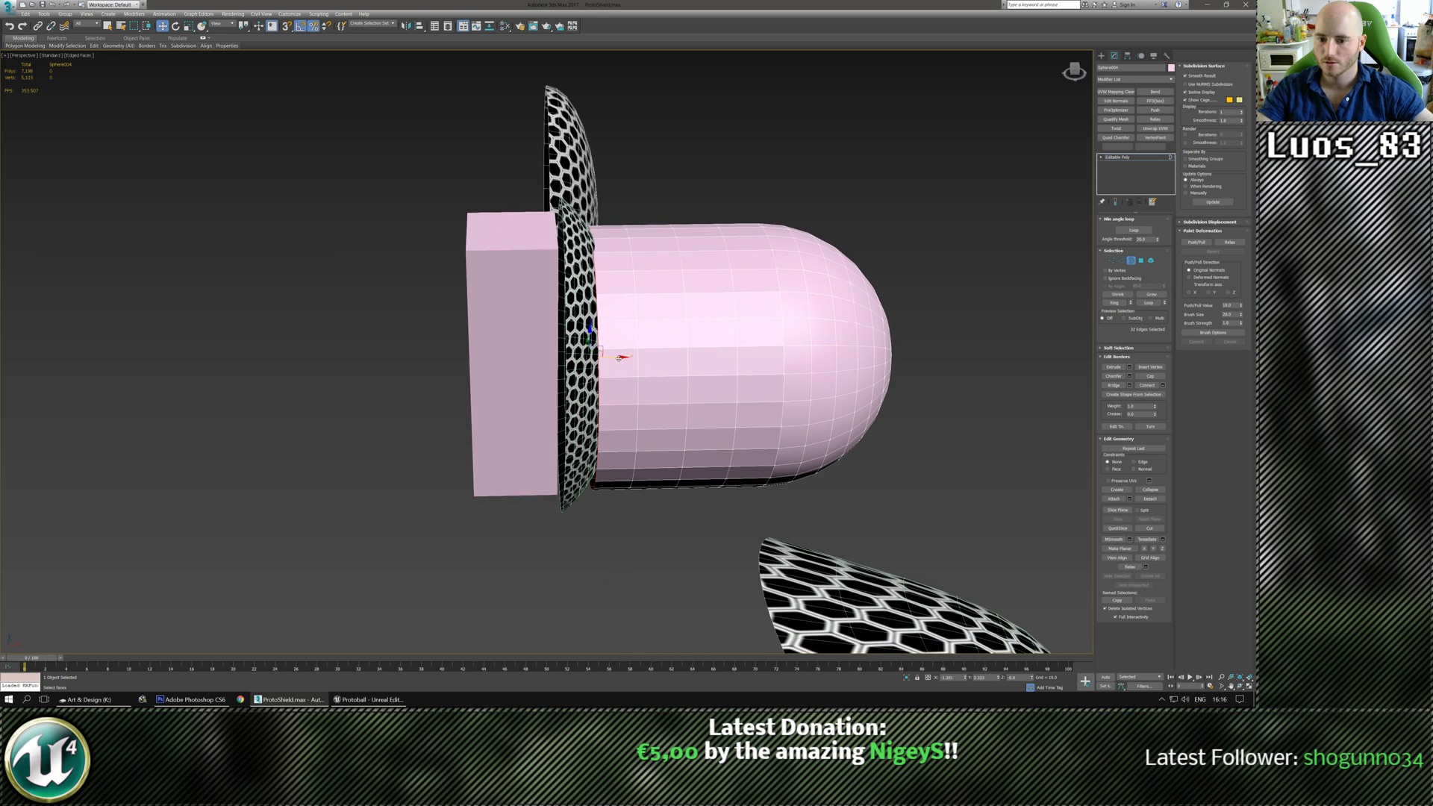
{"action": "key", "text": "ctrl+z"}
{"action": "key", "text": "ctrl+z"}
{"action": "key", "text": "ctrl+z"}
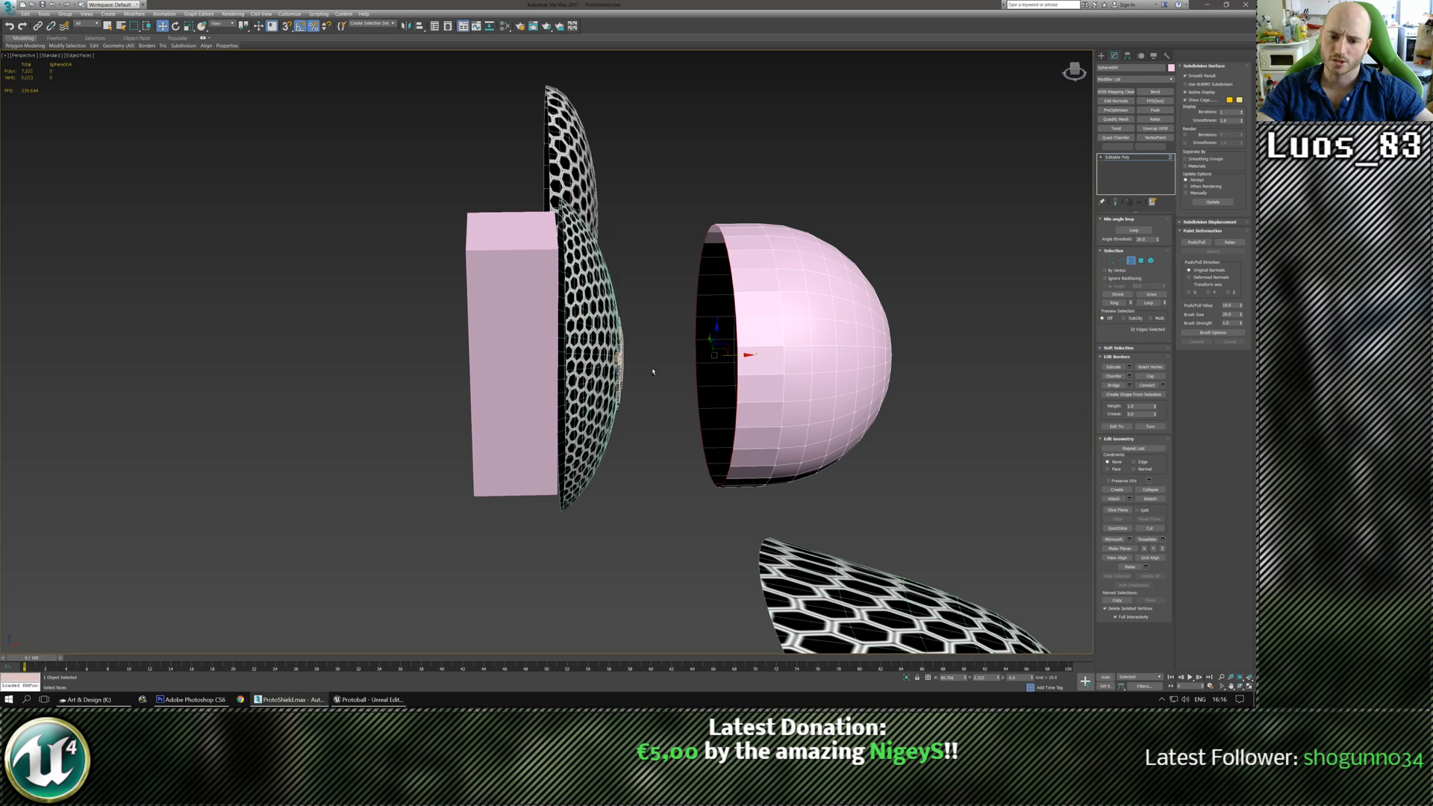
Extend the hemisphere's open border backwards along X as one long tube section and shorten it slightly.
{"action": "left_click_drag", "start_coordinate": [737, 359], "coordinate": [152, 336], "text": "shift"}
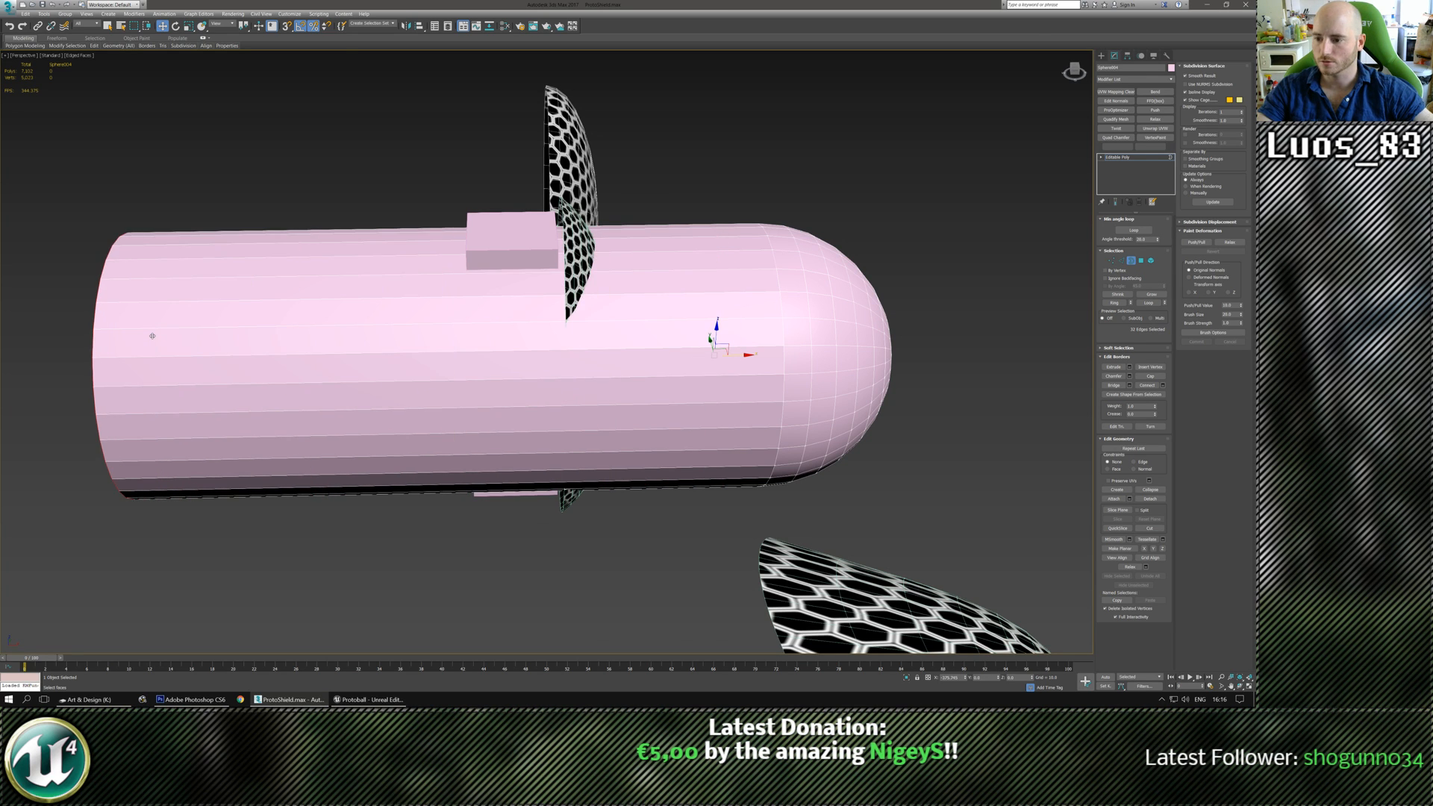
{"action": "scroll", "coordinate": [205, 362], "scroll_direction": "down", "scroll_amount": 3}
{"action": "mouse_move", "coordinate": [223, 380]}
{"action": "middle_mouse_down", "text": "alt"}
{"action": "mouse_move", "coordinate": [291, 378]}
{"action": "mouse_move", "coordinate": [236, 381]}
{"action": "middle_mouse_up", "text": "alt"}
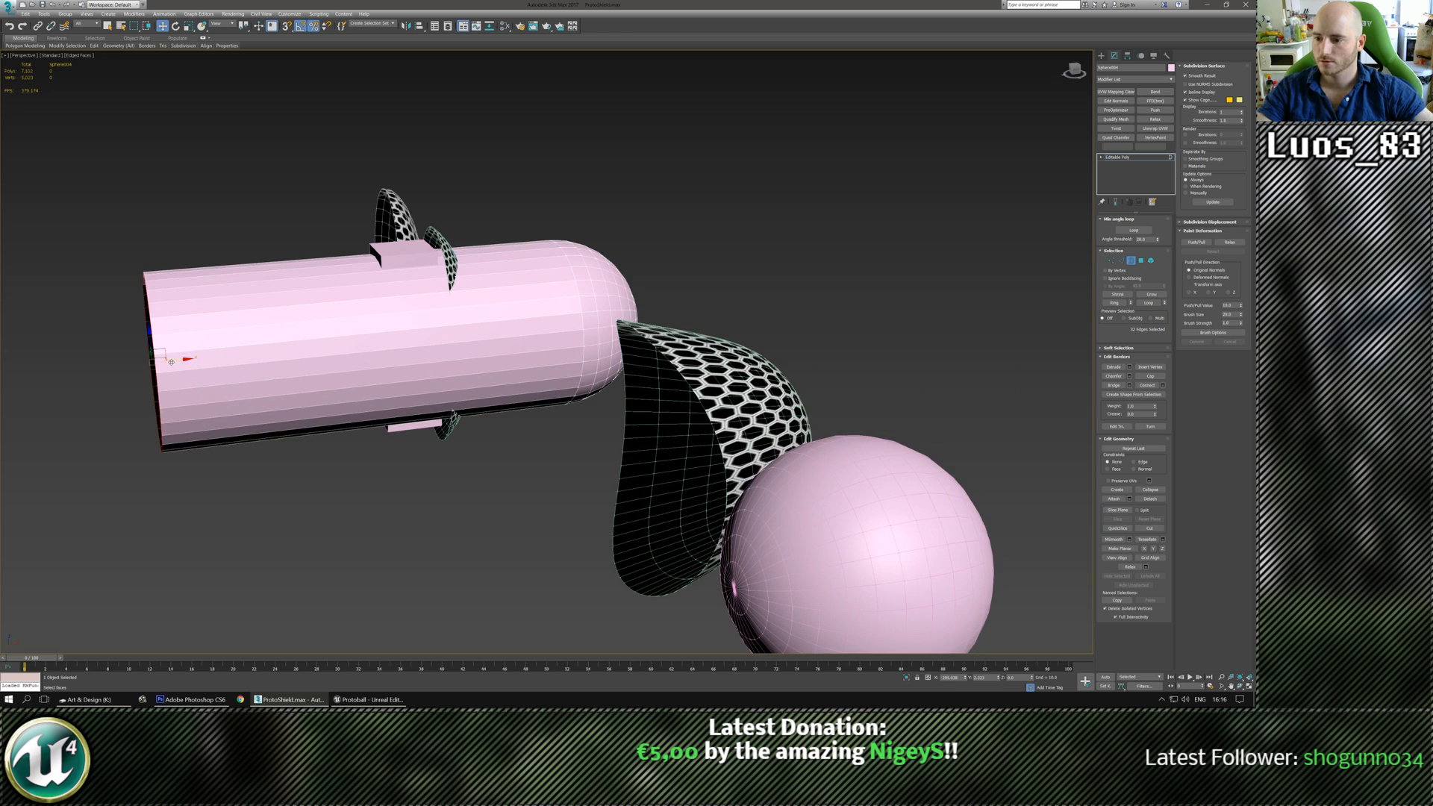
{"action": "left_click_drag", "start_coordinate": [199, 358], "coordinate": [320, 346]}
{"action": "middle_click_drag", "start_coordinate": [319, 347], "coordinate": [284, 383], "text": "alt"}
Add one edge loop around the middle of the tube section by connecting its lengthwise edges.
{"action": "key", "text": "2"}
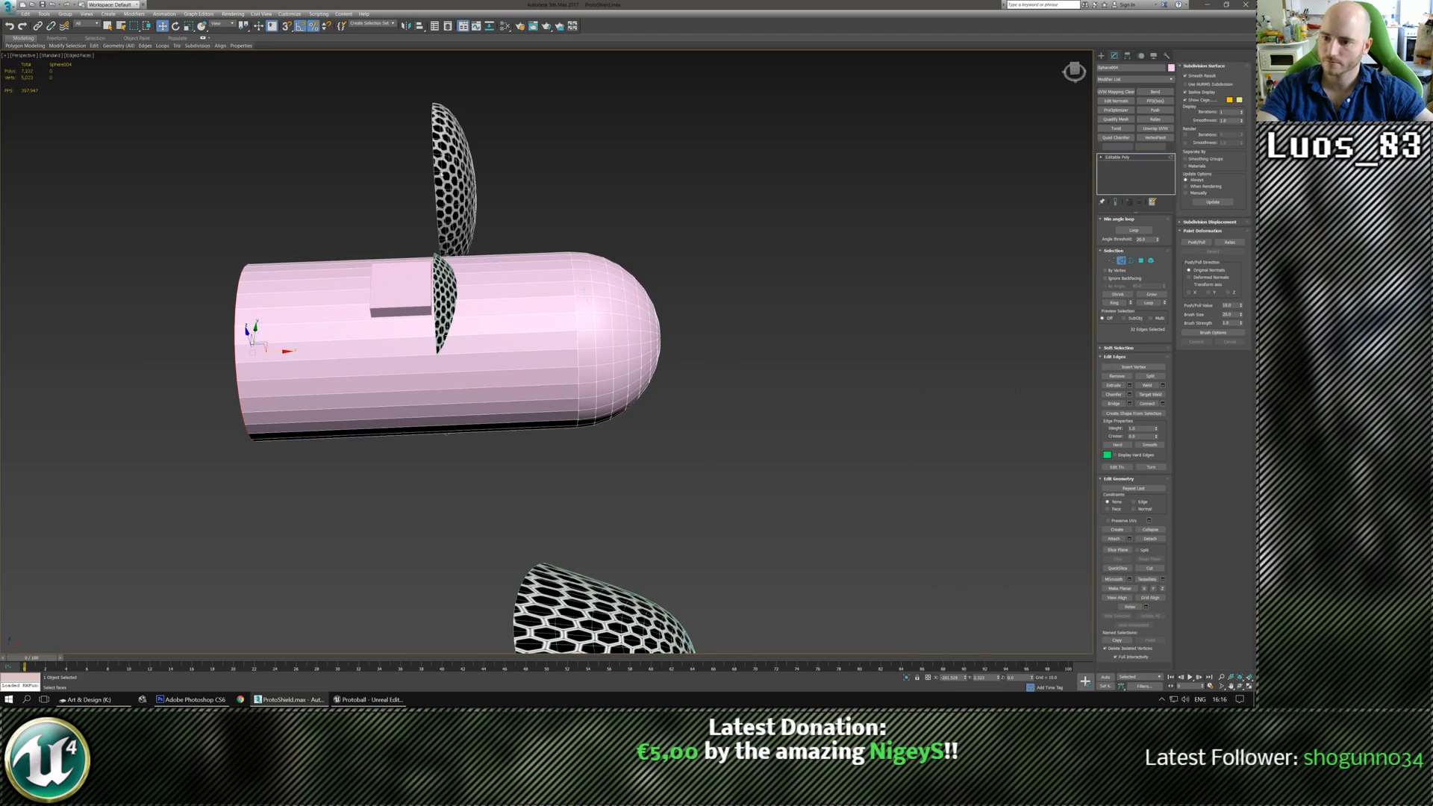
{"action": "left_click_drag", "start_coordinate": [400, 484], "coordinate": [400, 502]}
{"action": "key", "text": "ctrl+shift+e"}
{"action": "middle_click_drag", "start_coordinate": [400, 501], "coordinate": [481, 343]}
{"action": "scroll", "coordinate": [396, 502], "scroll_direction": "up", "scroll_amount": 3}
{"action": "middle_click_drag", "start_coordinate": [396, 395], "coordinate": [568, 373], "text": "alt"}
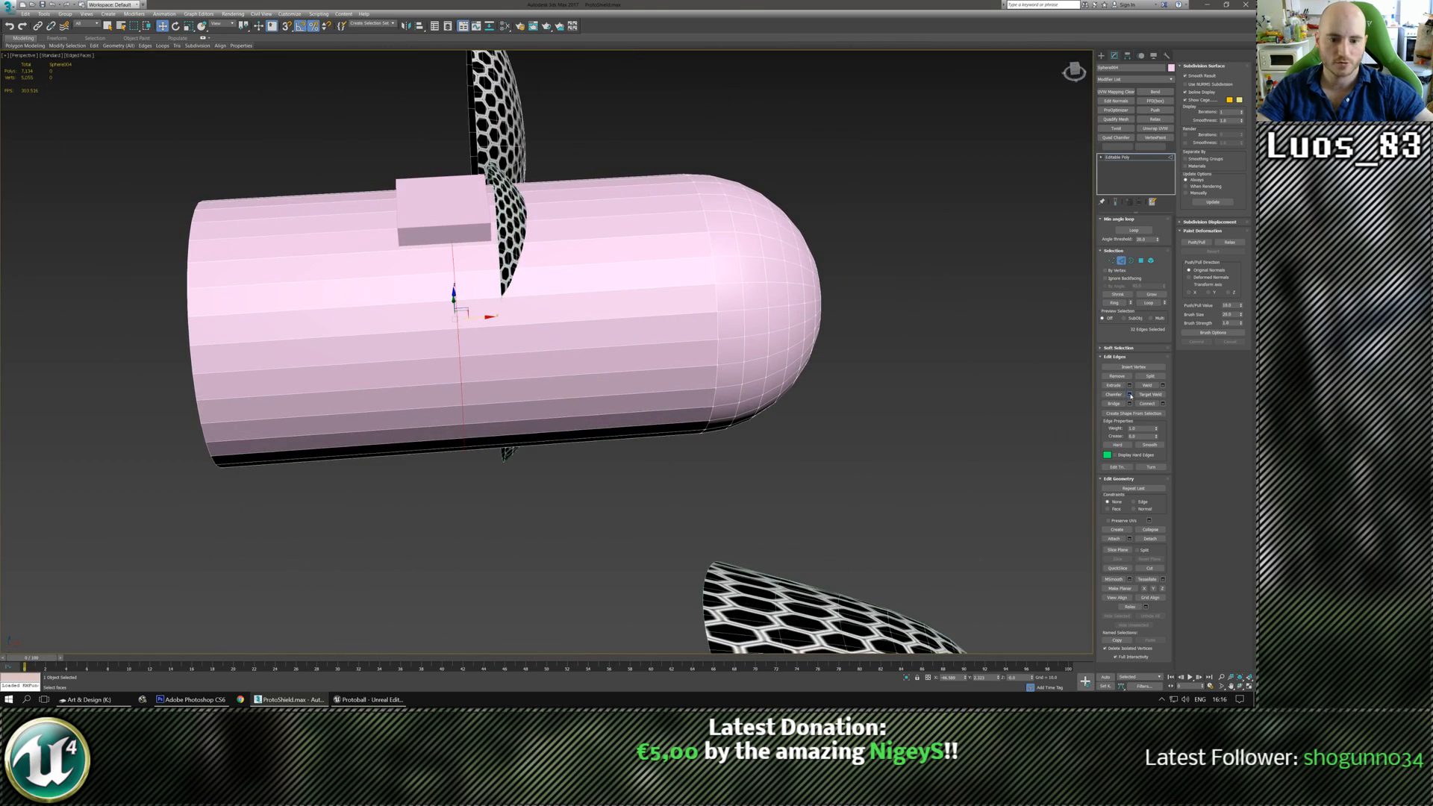
Chamfer the middle edge loop across nearly the whole tube length, with enough segments to match the dome's grid.
{"action": "left_click", "coordinate": [1129, 394]}
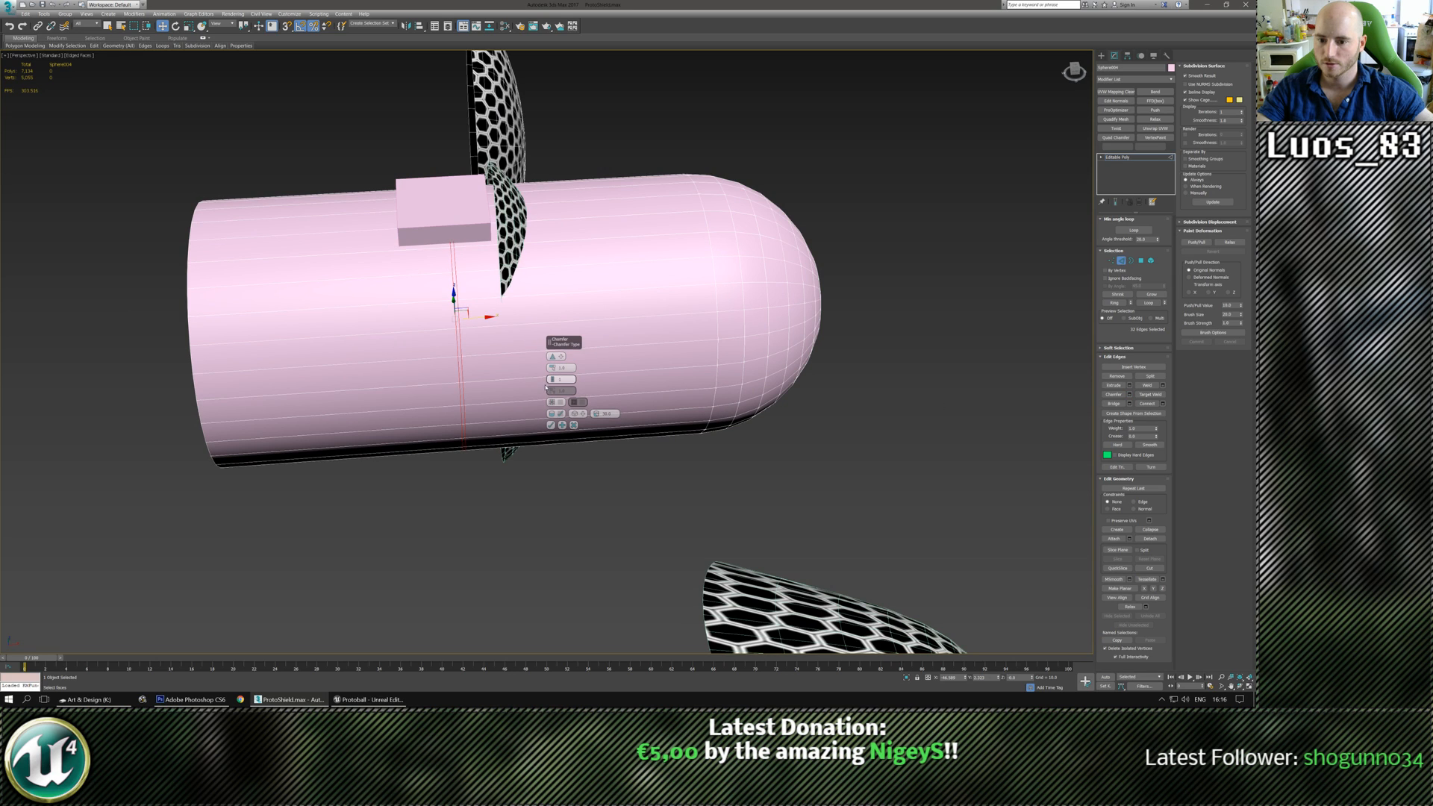
{"action": "left_click_drag", "start_coordinate": [552, 368], "coordinate": [556, 570]}
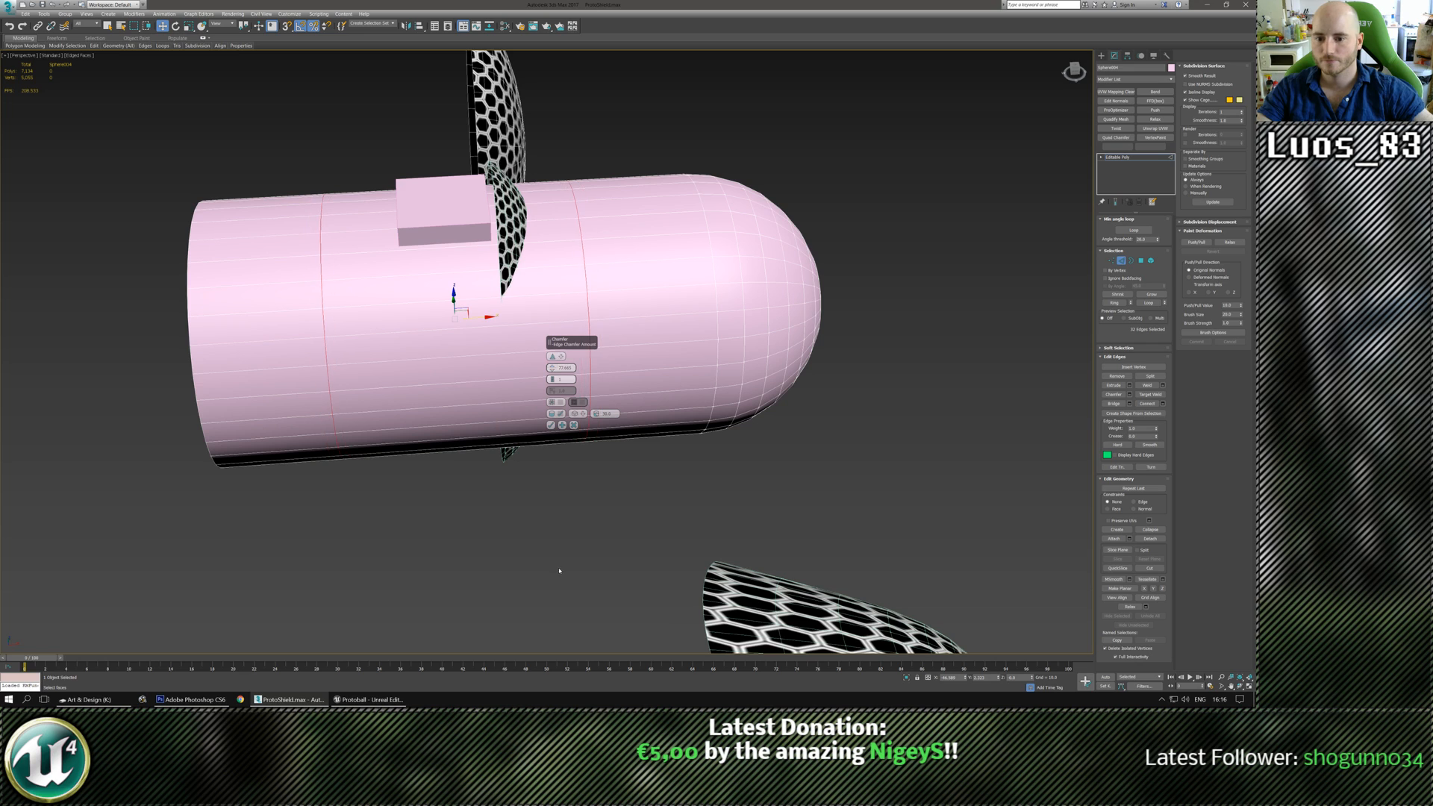
{"action": "left_click_drag", "start_coordinate": [551, 379], "coordinate": [598, 665]}
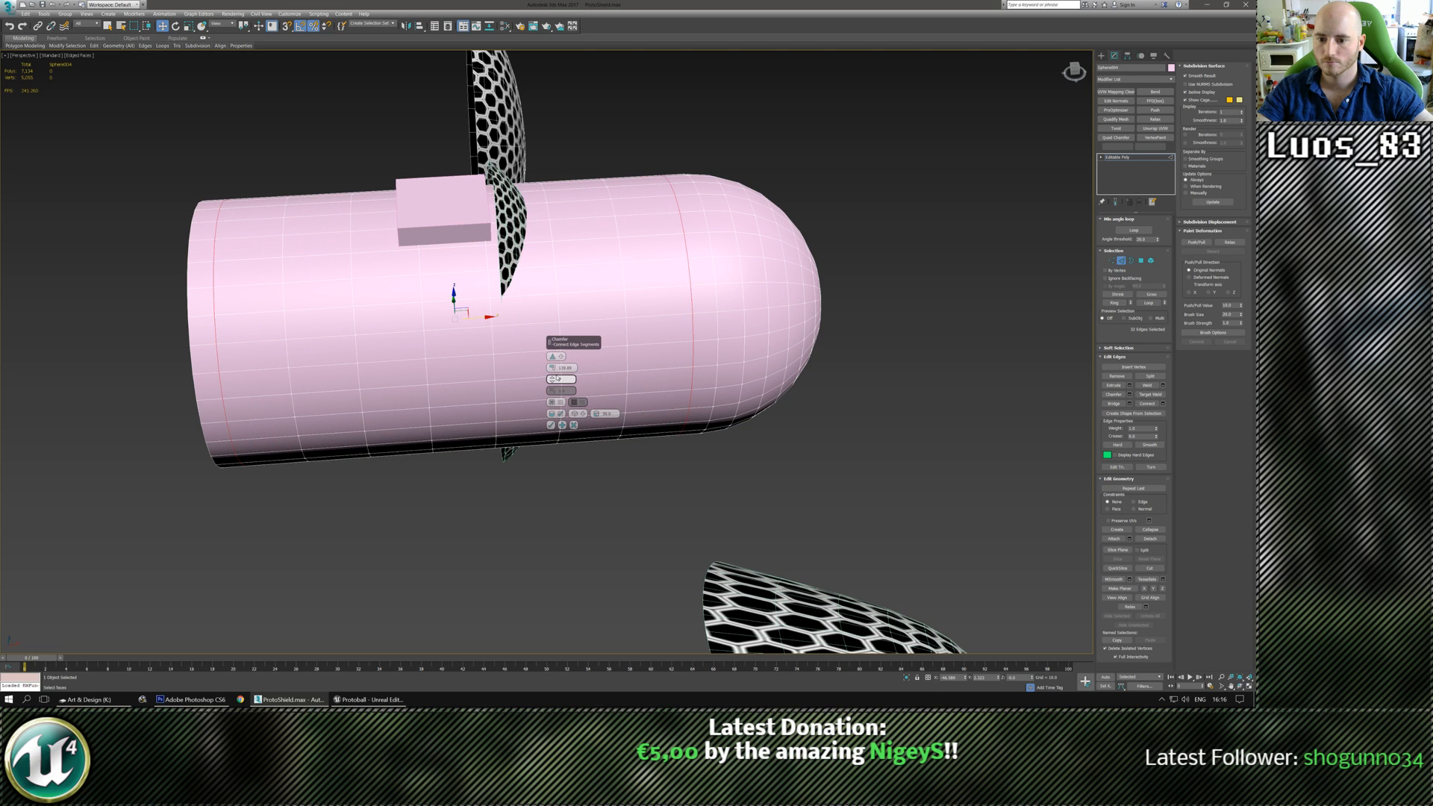
{"action": "left_click_drag", "start_coordinate": [552, 380], "coordinate": [552, 379]}
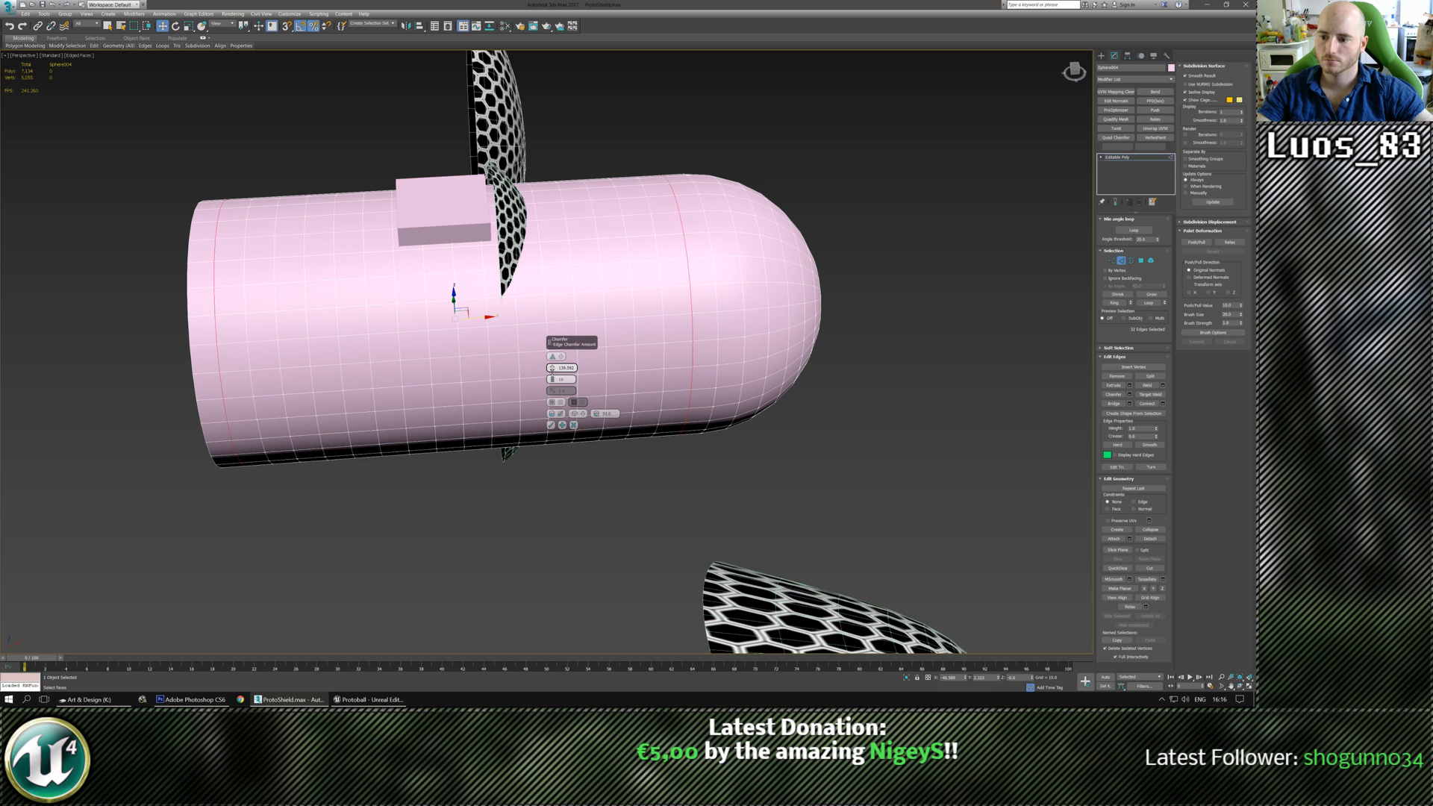
{"action": "left_click", "coordinate": [551, 425]}
{"action": "middle_click_drag", "start_coordinate": [551, 429], "coordinate": [546, 500], "text": "alt"}
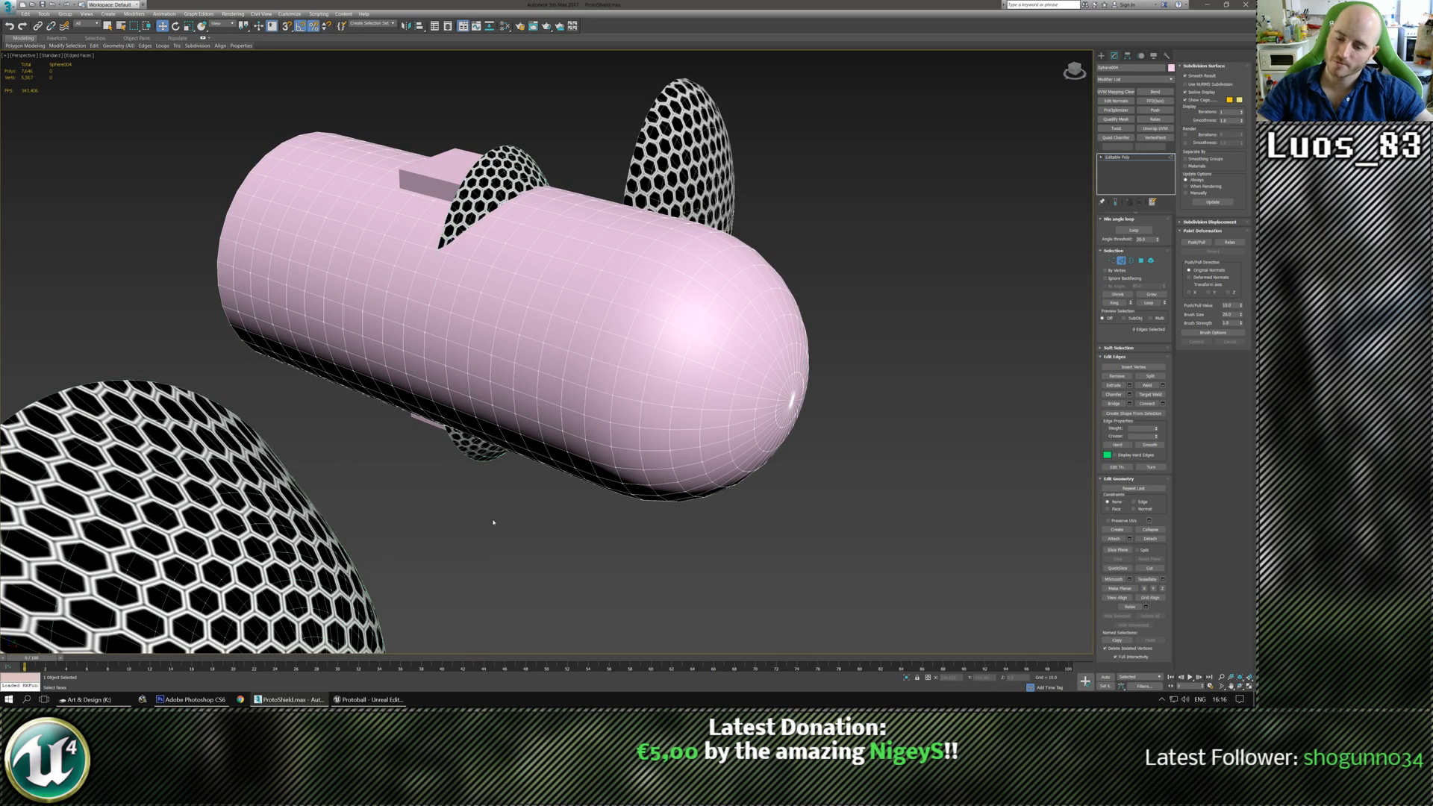
Add a Twist modifier to the rounded tube with an angle of 159.5 and try the X twist axis.
{"action": "middle_click_drag", "start_coordinate": [419, 510], "coordinate": [537, 485]}
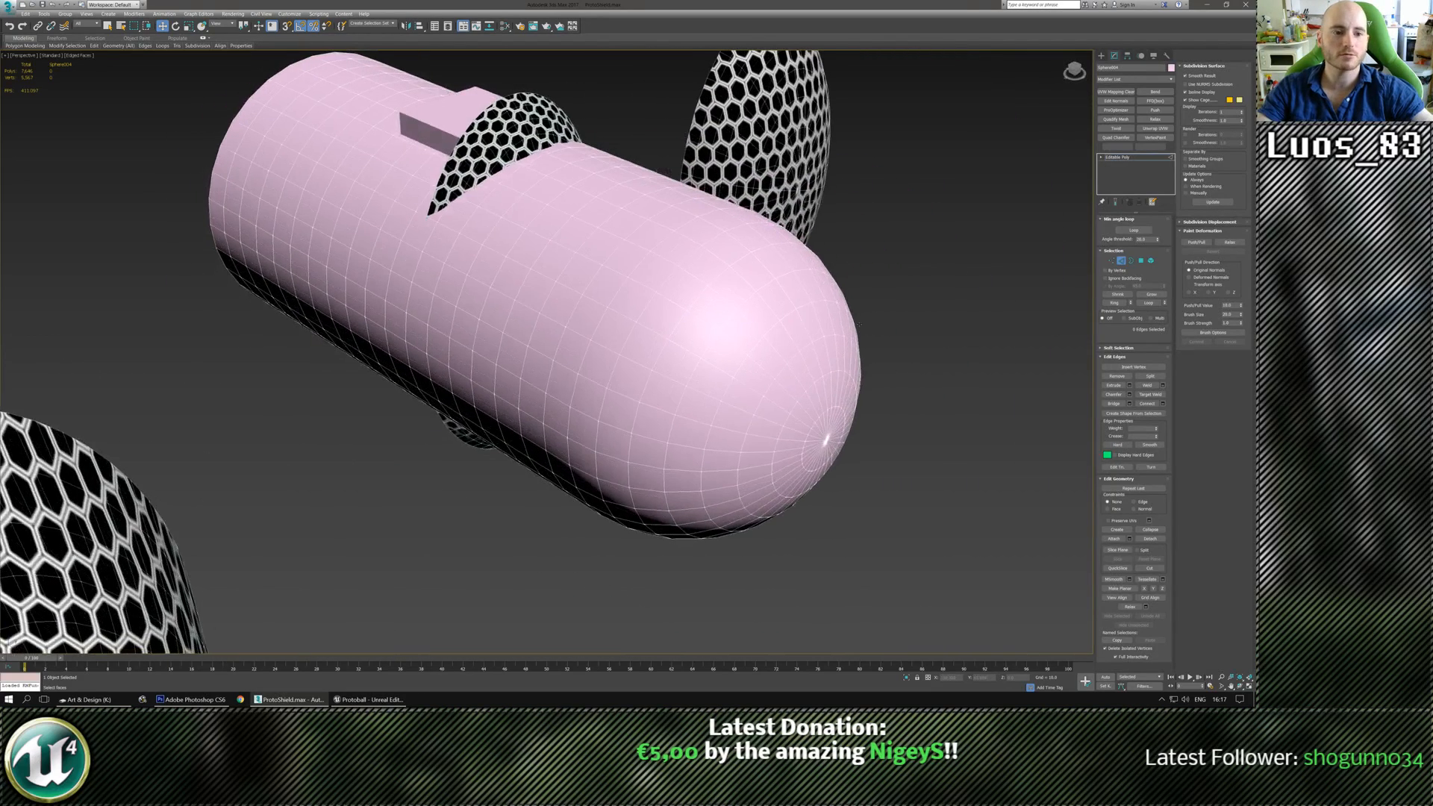
{"action": "left_click", "coordinate": [1116, 128]}
{"action": "middle_click_drag", "start_coordinate": [966, 244], "coordinate": [884, 243], "text": "alt"}
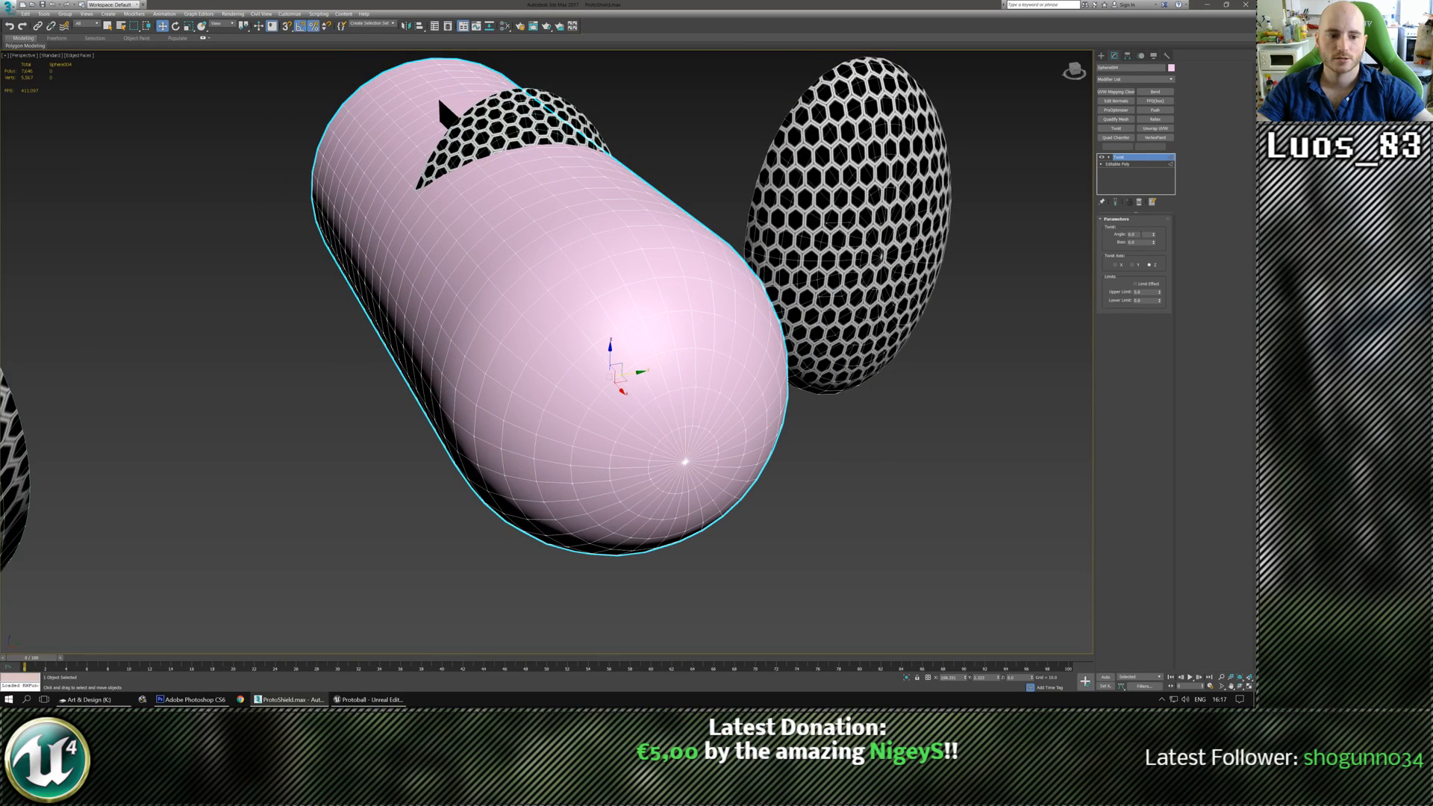
{"action": "type", "text": "159.5"}
{"action": "key", "text": "Return"}
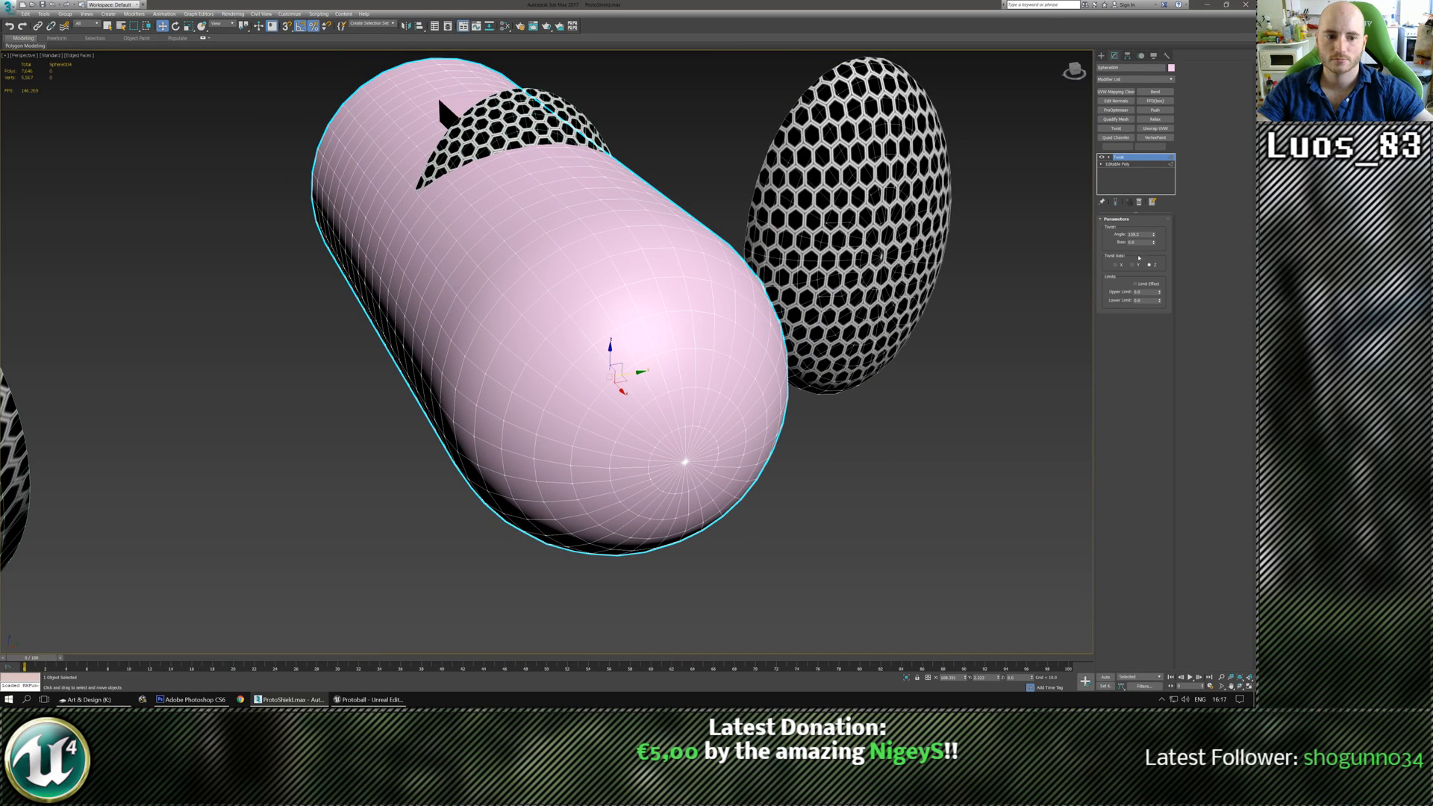
{"action": "left_click", "coordinate": [1131, 266]}
{"action": "left_click", "coordinate": [1124, 164]}
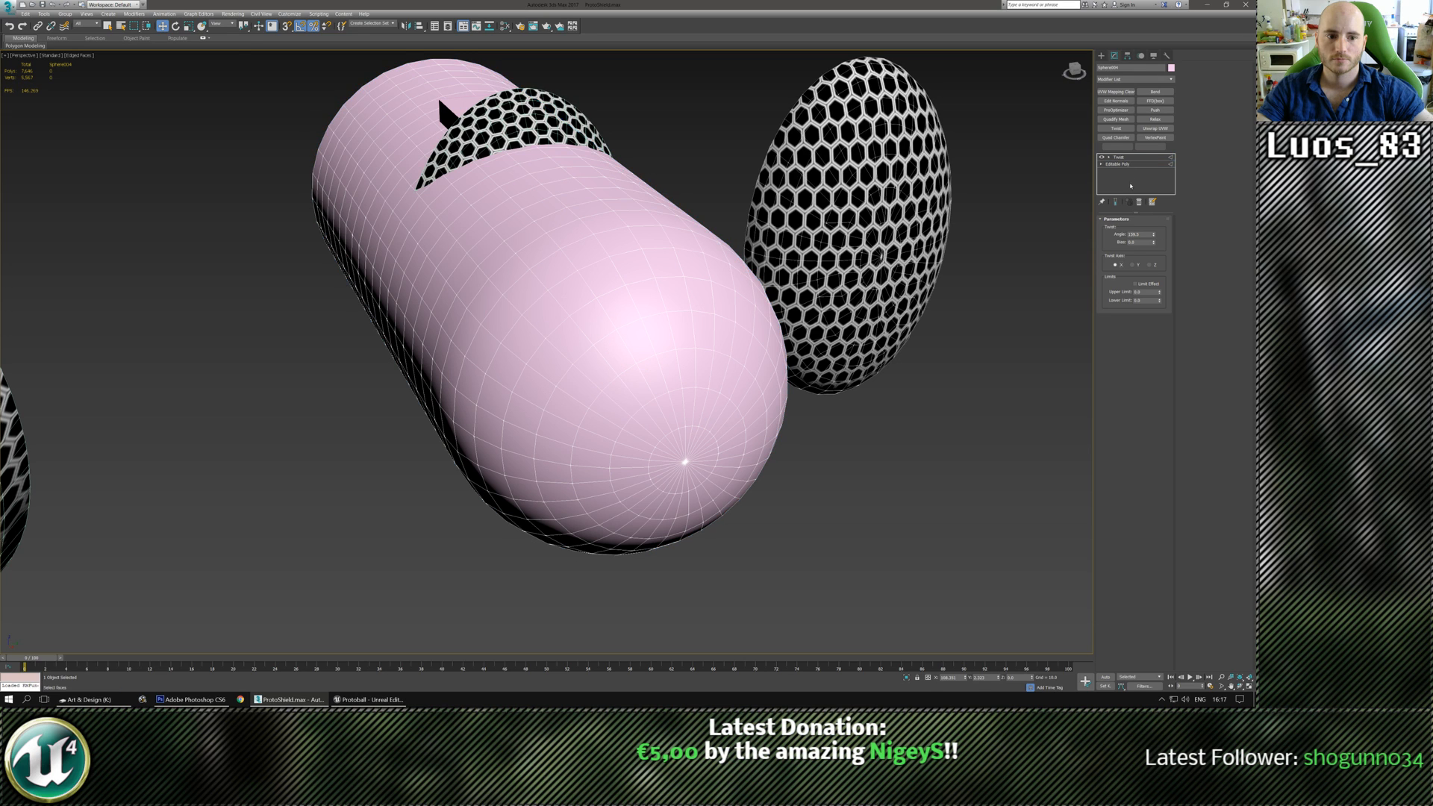
{"action": "left_click", "coordinate": [1124, 164]}
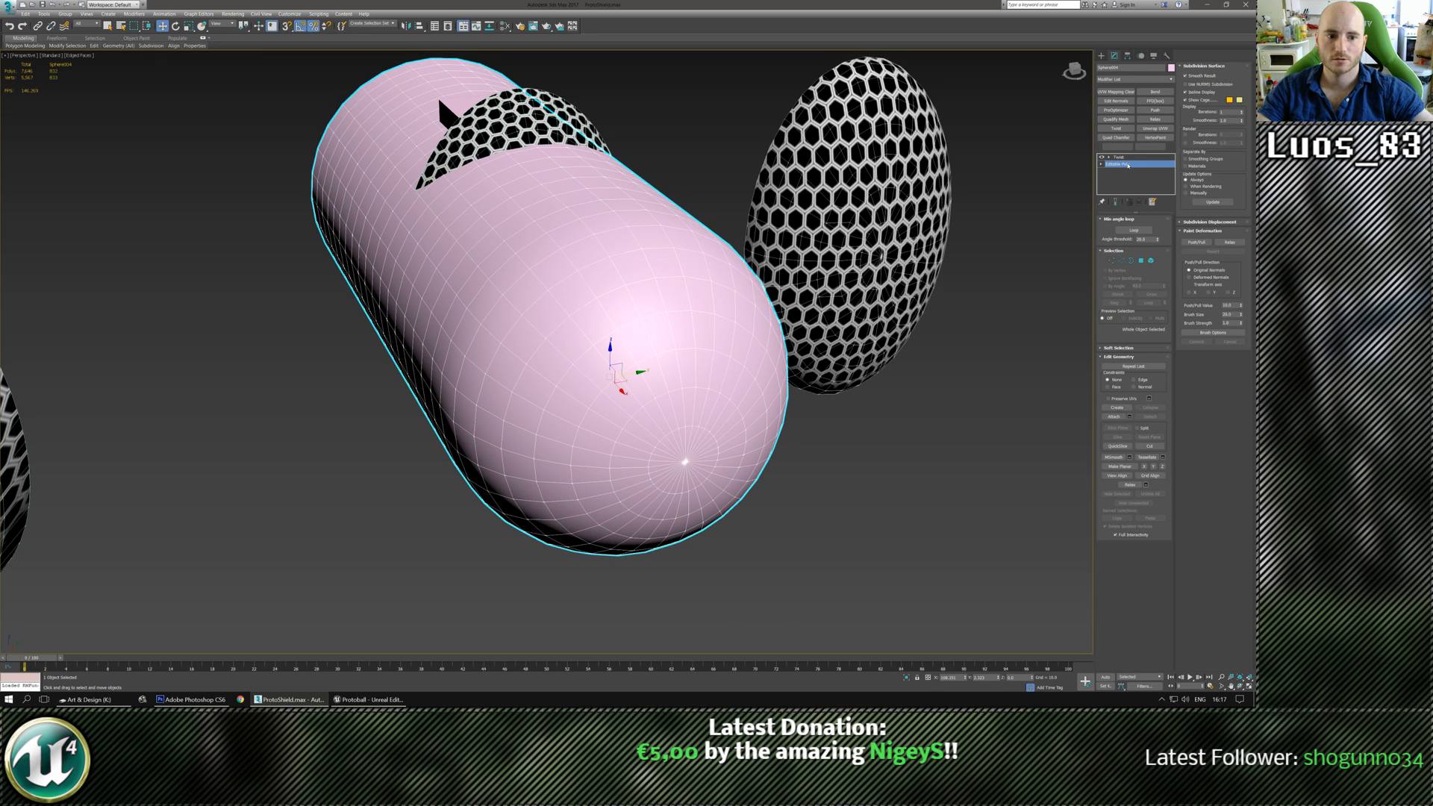
{"action": "left_click", "coordinate": [1120, 158]}
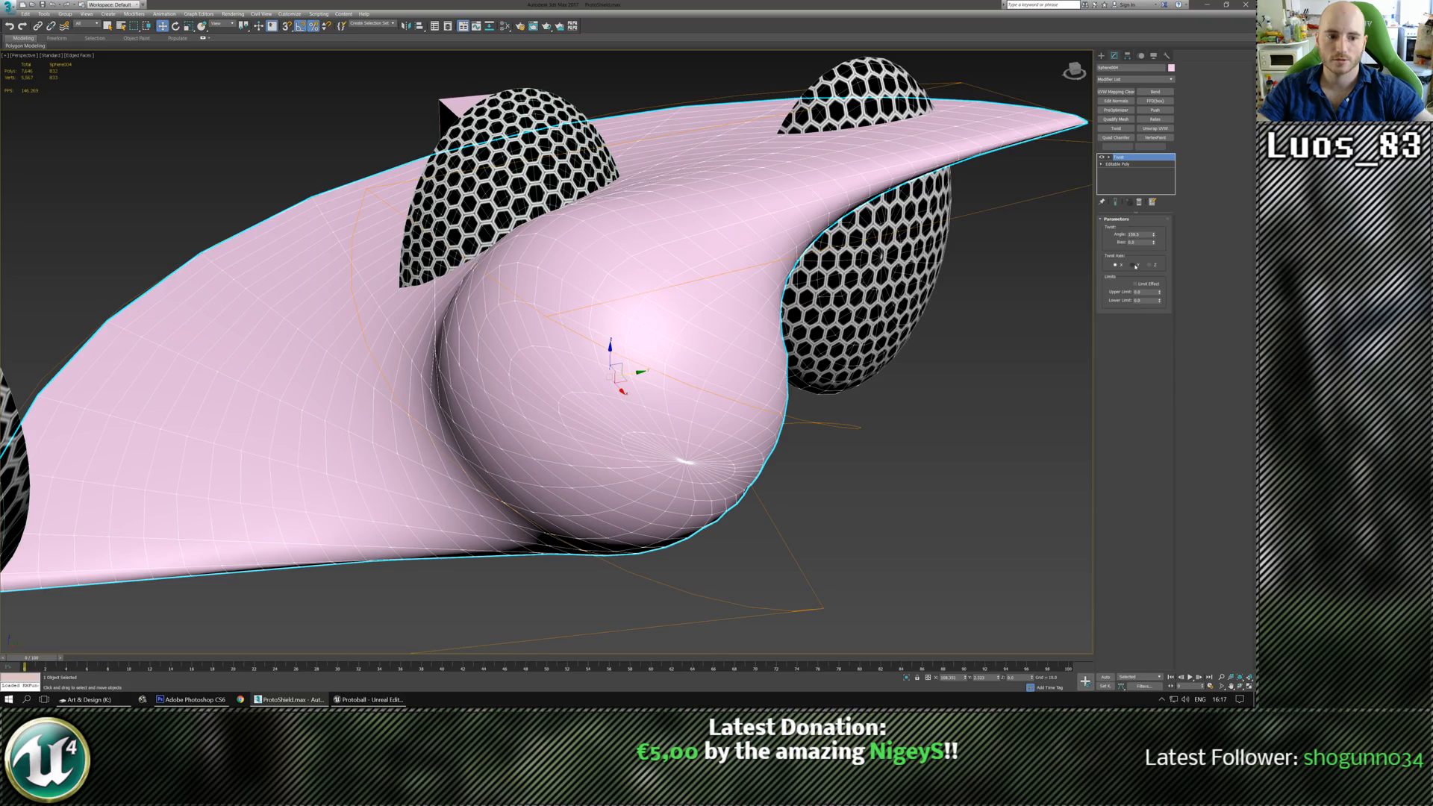
Set the twist axis to Z with an angle of 240 and collapse the tube to an editable poly.
{"action": "left_click", "coordinate": [1135, 265]}
{"action": "scroll", "coordinate": [720, 327], "scroll_direction": "down", "scroll_amount": 5}
{"action": "middle_click_drag", "start_coordinate": [694, 328], "coordinate": [1073, 258], "text": "alt"}
{"action": "left_click", "coordinate": [1149, 265]}
{"action": "type", "text": "240"}
{"action": "key", "text": "Return"}
{"action": "middle_click_drag", "start_coordinate": [568, 411], "coordinate": [664, 318], "text": "alt"}
{"action": "key", "text": "ctrl+e"}
Select one spiral edge loop starting near the dome's pole and examine its course along the tube.
{"action": "middle_click_drag", "start_coordinate": [778, 305], "coordinate": [567, 377]}
{"action": "scroll", "coordinate": [671, 395], "scroll_direction": "up", "scroll_amount": 3}
{"action": "key", "text": "2"}
{"action": "scroll", "coordinate": [561, 373], "scroll_direction": "up", "scroll_amount": 2}
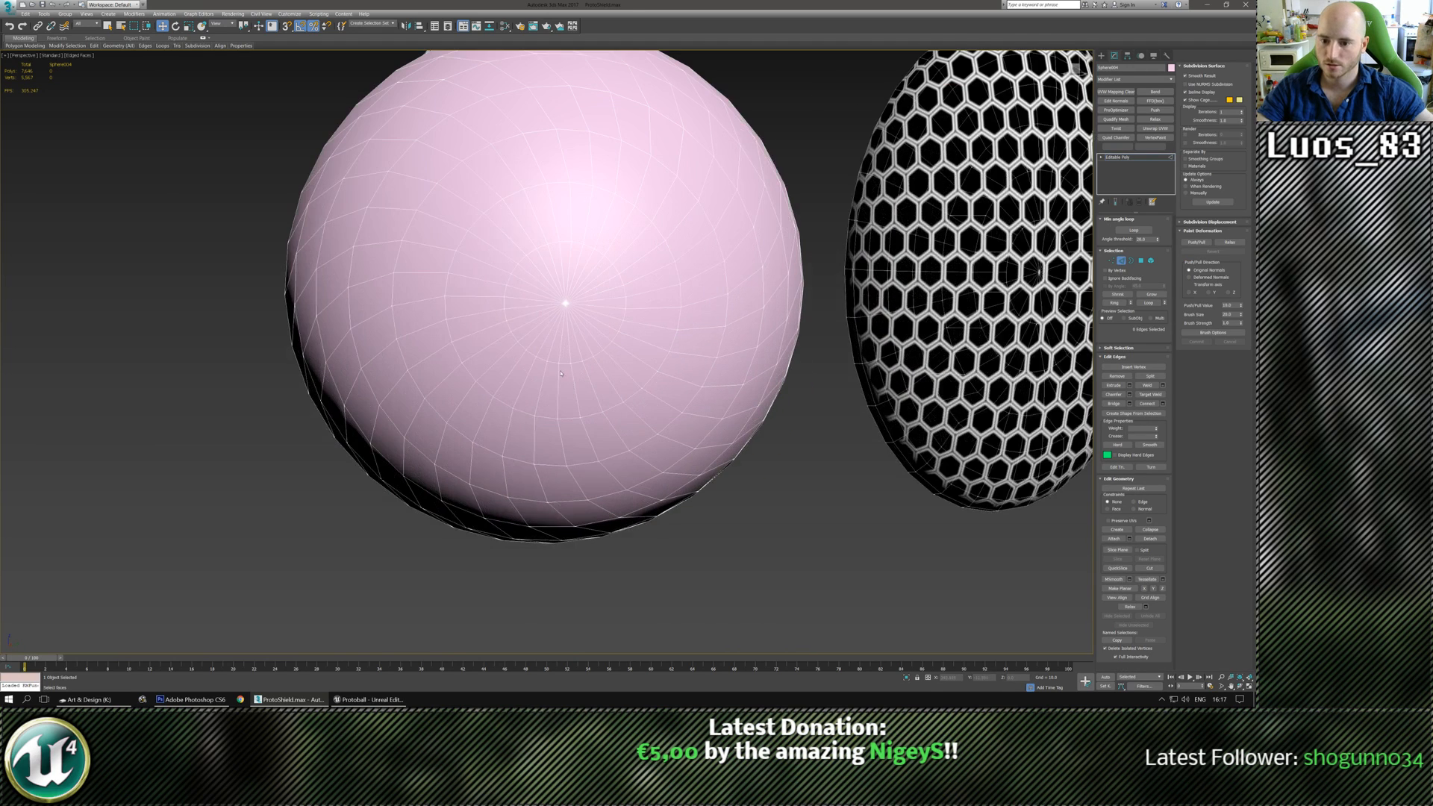
{"action": "double_click", "coordinate": [570, 266]}
{"action": "scroll", "coordinate": [567, 269], "scroll_direction": "down", "scroll_amount": 4}
{"action": "middle_click_drag", "start_coordinate": [568, 268], "coordinate": [593, 306], "text": "alt"}
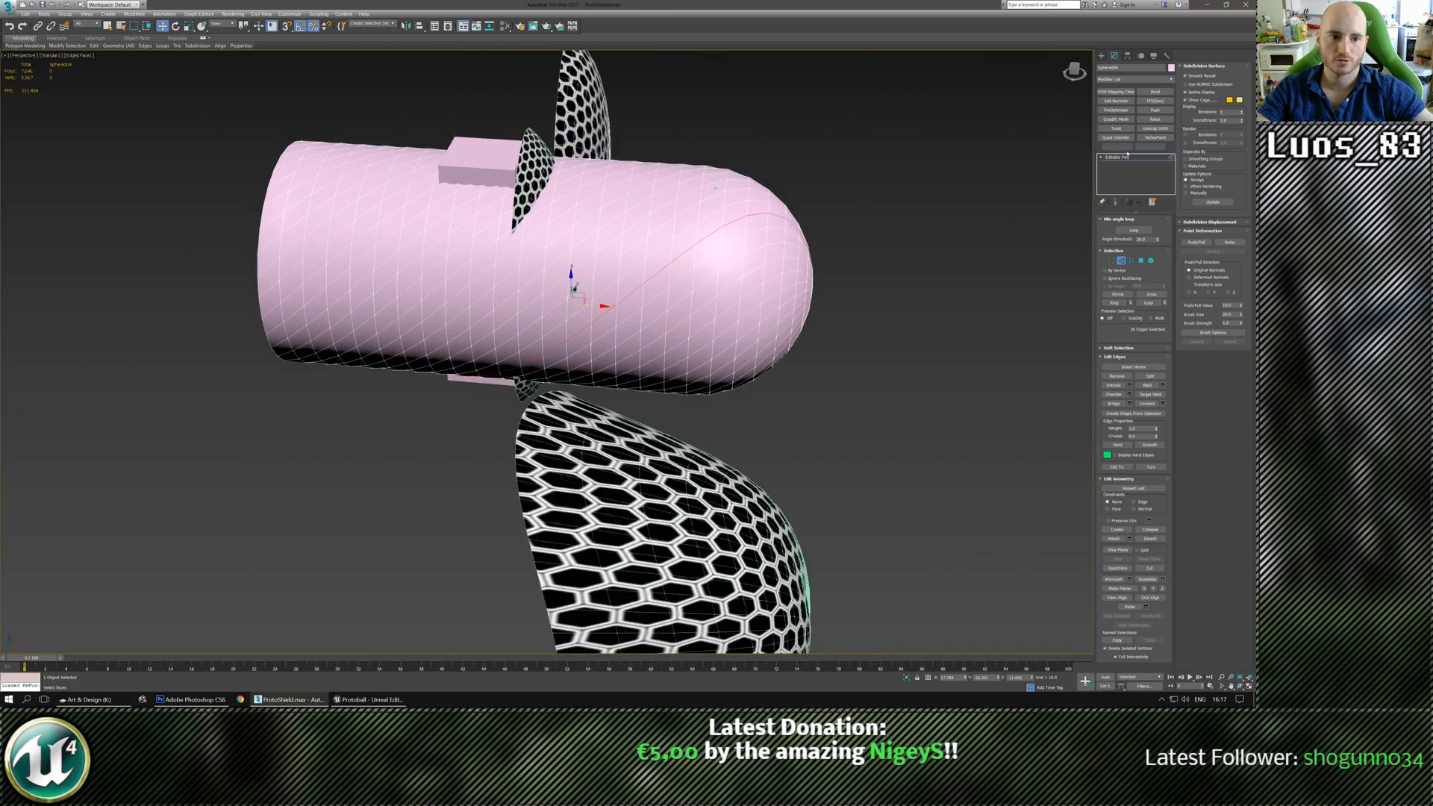
Add an FFD box modifier to the twisted tube and set its lattice to 3 points in each dimension.
{"action": "left_click", "coordinate": [1127, 159]}
{"action": "key", "text": "z"}
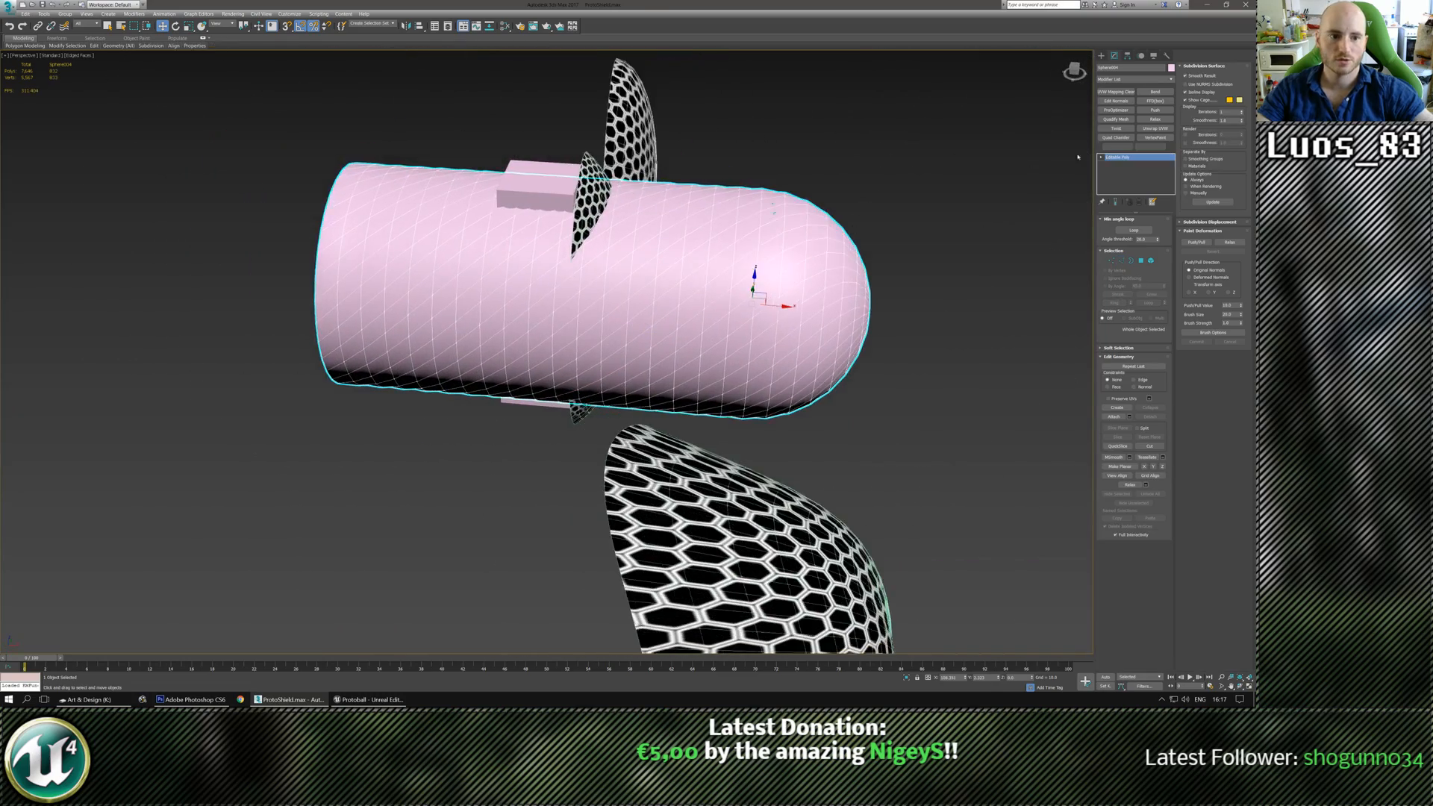
{"action": "left_click", "coordinate": [1155, 101]}
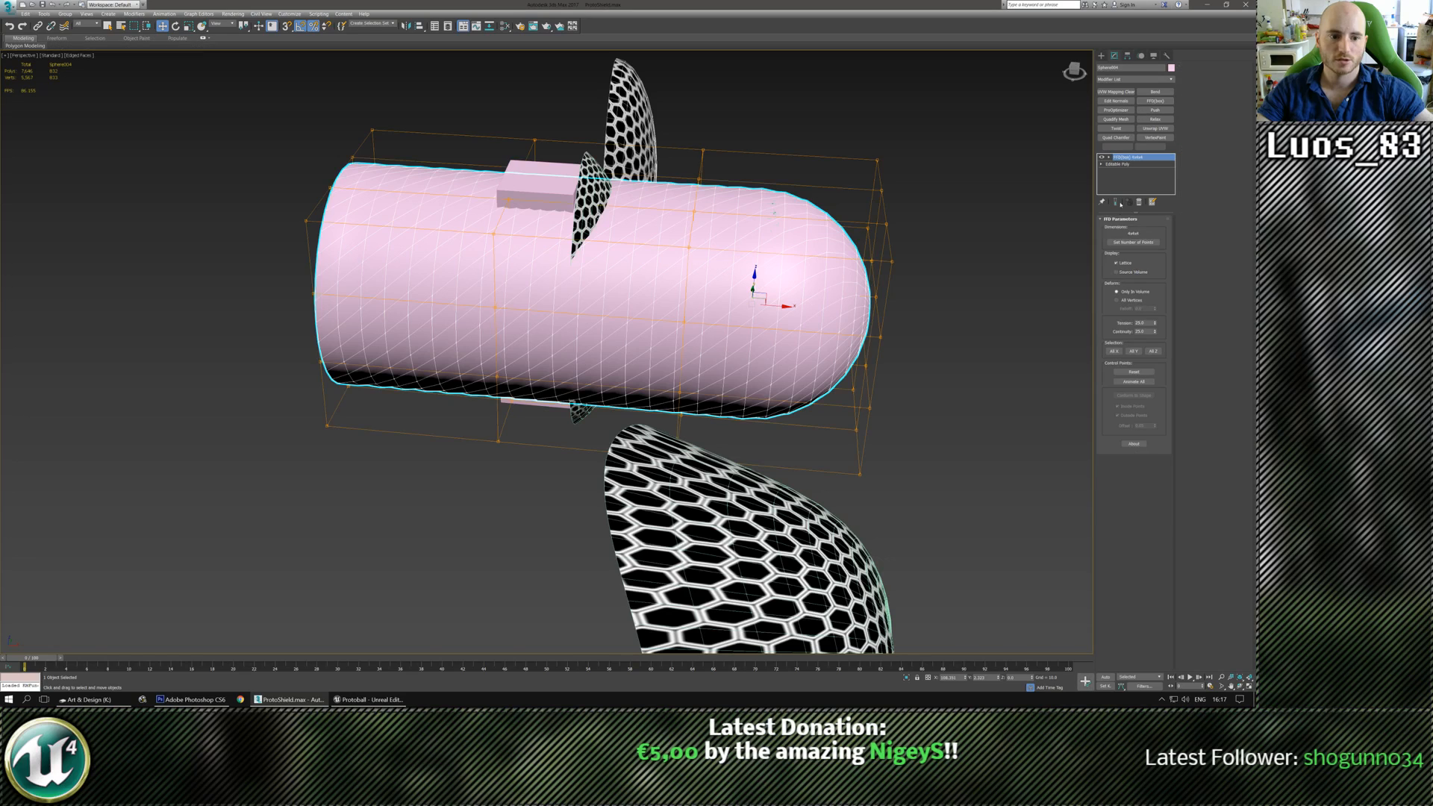
{"action": "left_click", "coordinate": [1134, 242]}
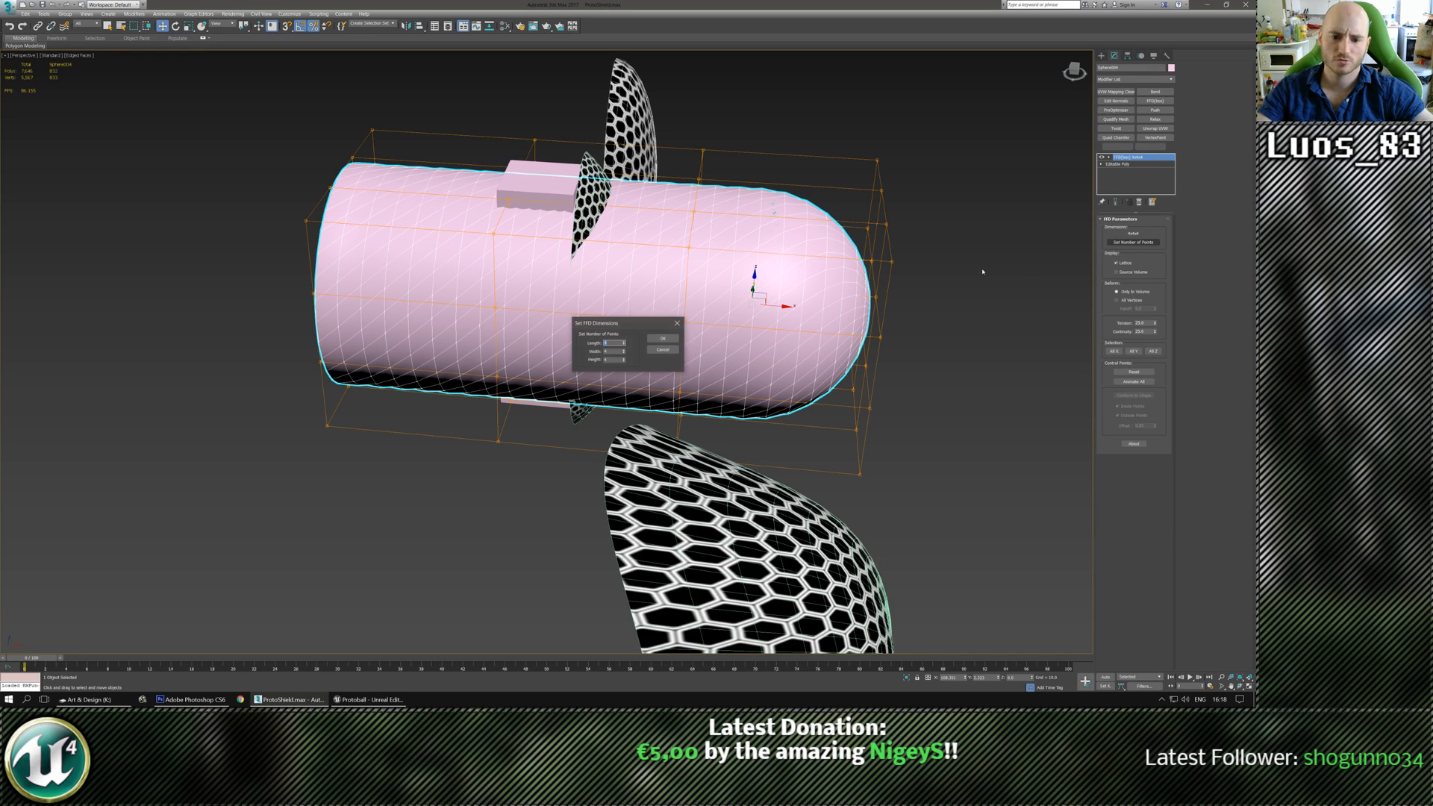
{"action": "type", "text": "3"}
{"action": "key", "text": "Tab"}
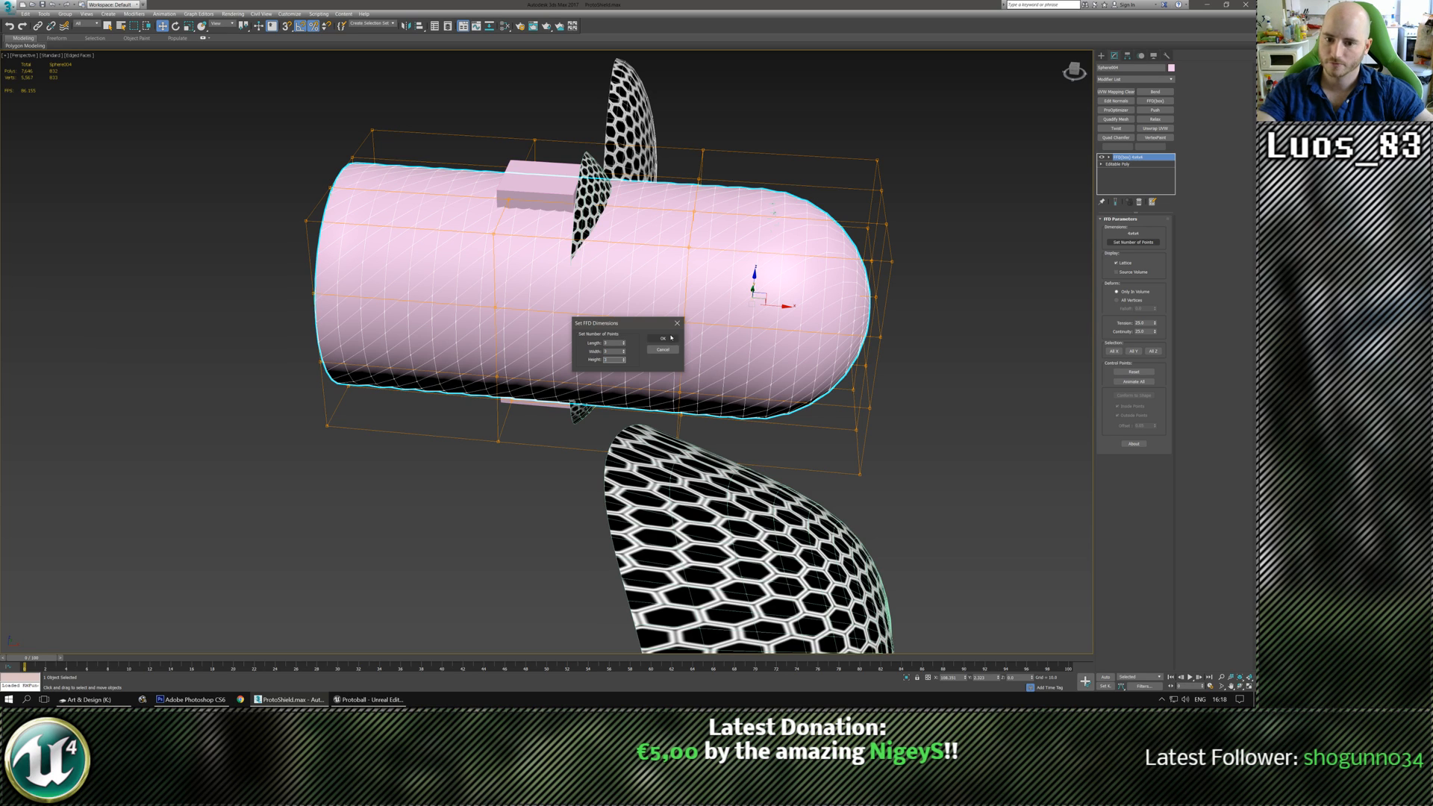
{"action": "key", "text": "Return"}
Scale down the lattice control points at the tube's open rear end to taper it to a narrow opening.
{"action": "left_click", "coordinate": [1110, 157]}
{"action": "left_click", "coordinate": [1128, 164]}
{"action": "middle_click_drag", "start_coordinate": [403, 212], "coordinate": [435, 214], "text": "alt"}
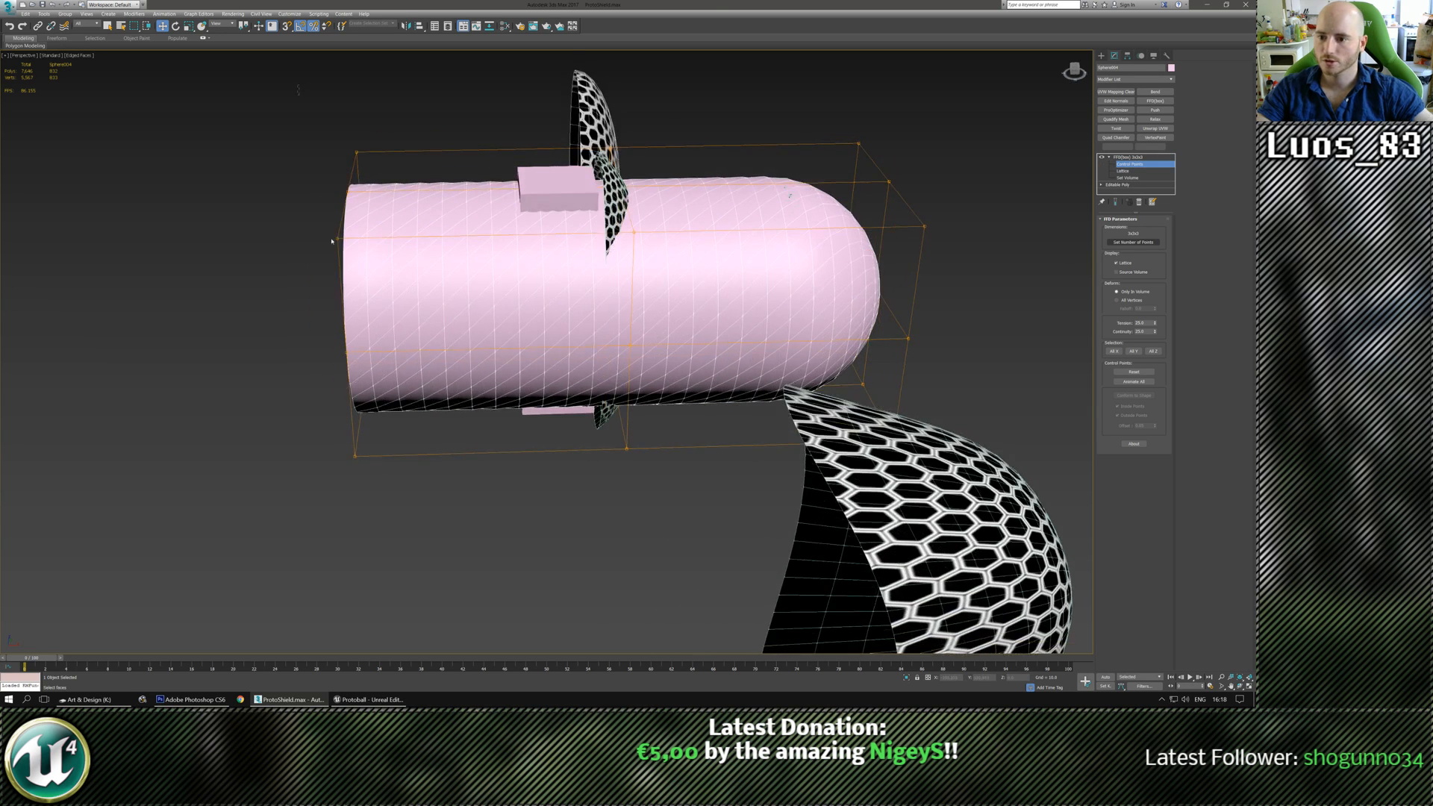
{"action": "middle_click_drag", "start_coordinate": [378, 303], "coordinate": [431, 298], "text": "alt"}
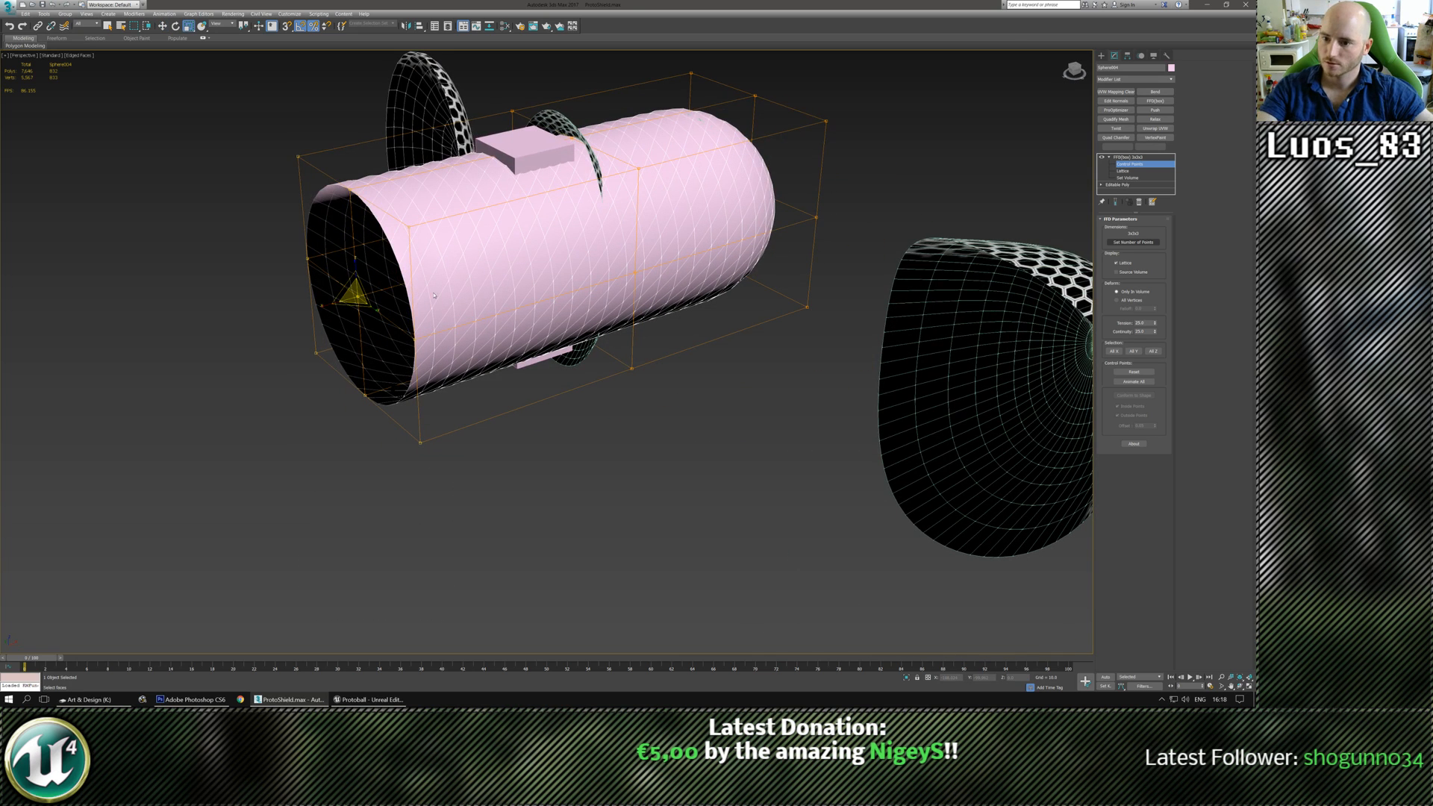
{"action": "left_click_drag", "start_coordinate": [356, 294], "coordinate": [322, 305]}
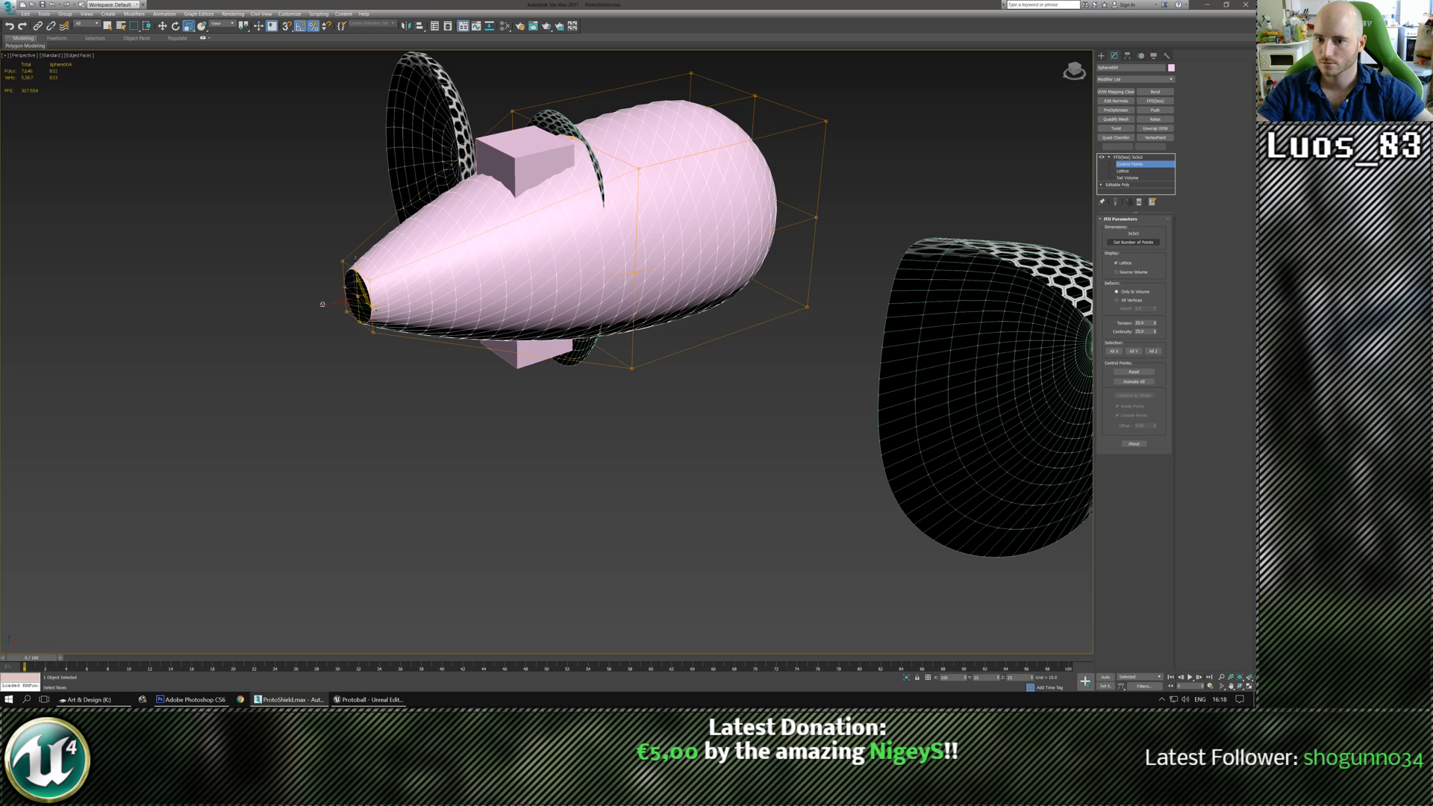
Collapse the tapered tube to an editable poly and return to its spiral edge selection.
{"action": "middle_click_drag", "start_coordinate": [322, 304], "coordinate": [584, 329], "text": "alt"}
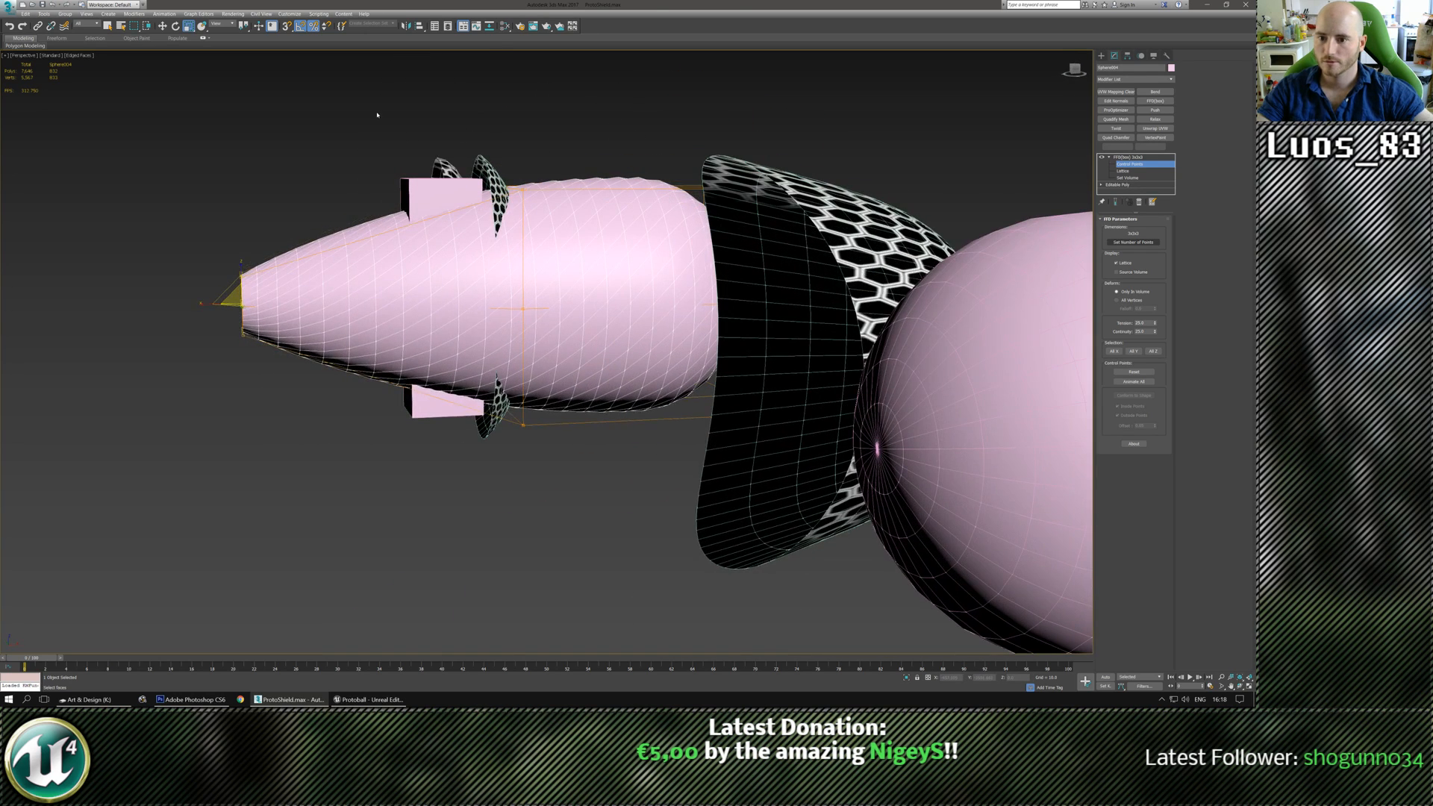
{"action": "left_click_drag", "start_coordinate": [592, 517], "coordinate": [592, 515]}
{"action": "middle_click_drag", "start_coordinate": [592, 515], "coordinate": [504, 360], "text": "alt"}
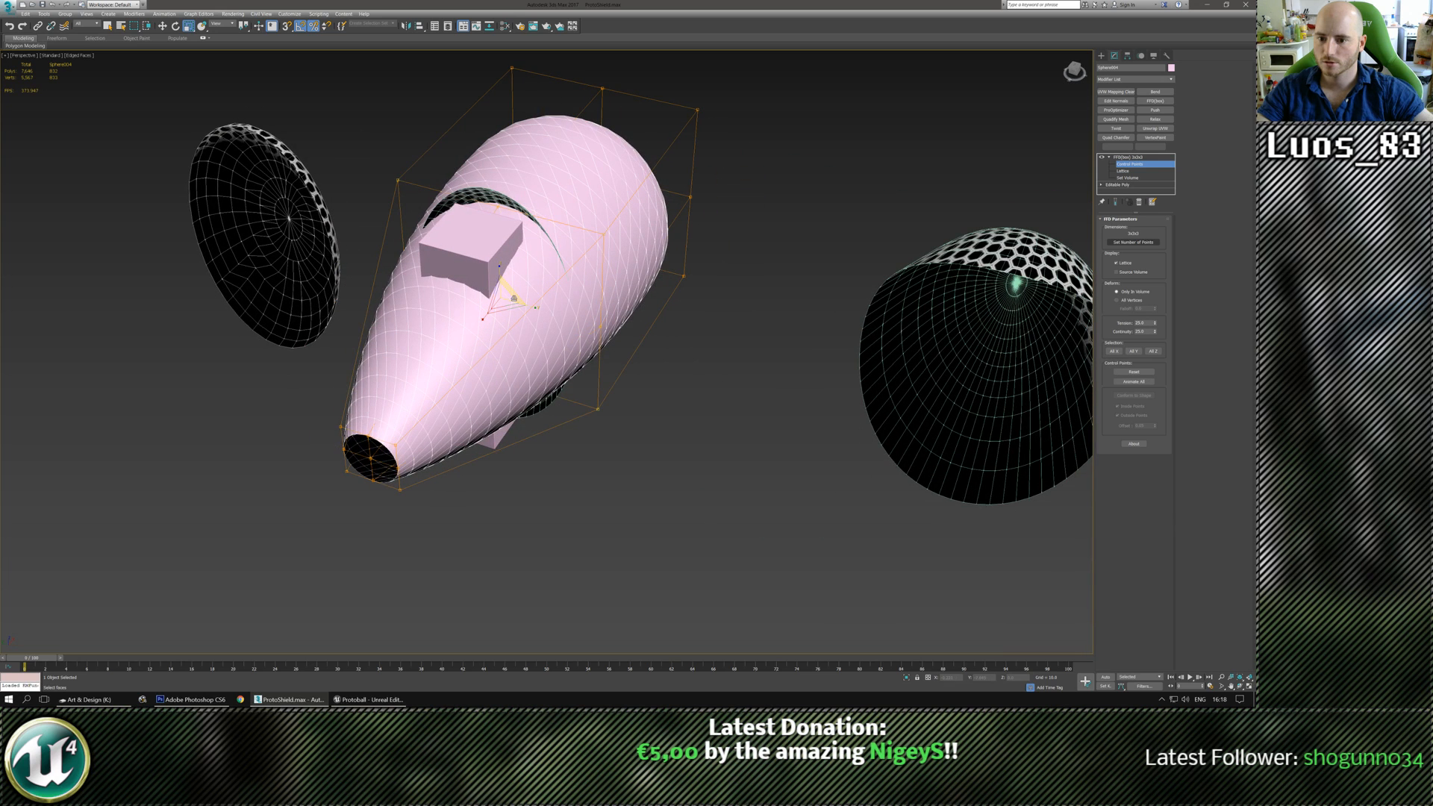
{"action": "mouse_move", "coordinate": [514, 297]}
{"action": "left_mouse_down"}
{"action": "mouse_move", "coordinate": [513, 275]}
{"action": "mouse_move", "coordinate": [513, 293]}
{"action": "left_mouse_up"}
{"action": "middle_click_drag", "start_coordinate": [512, 293], "coordinate": [543, 312], "text": "alt"}
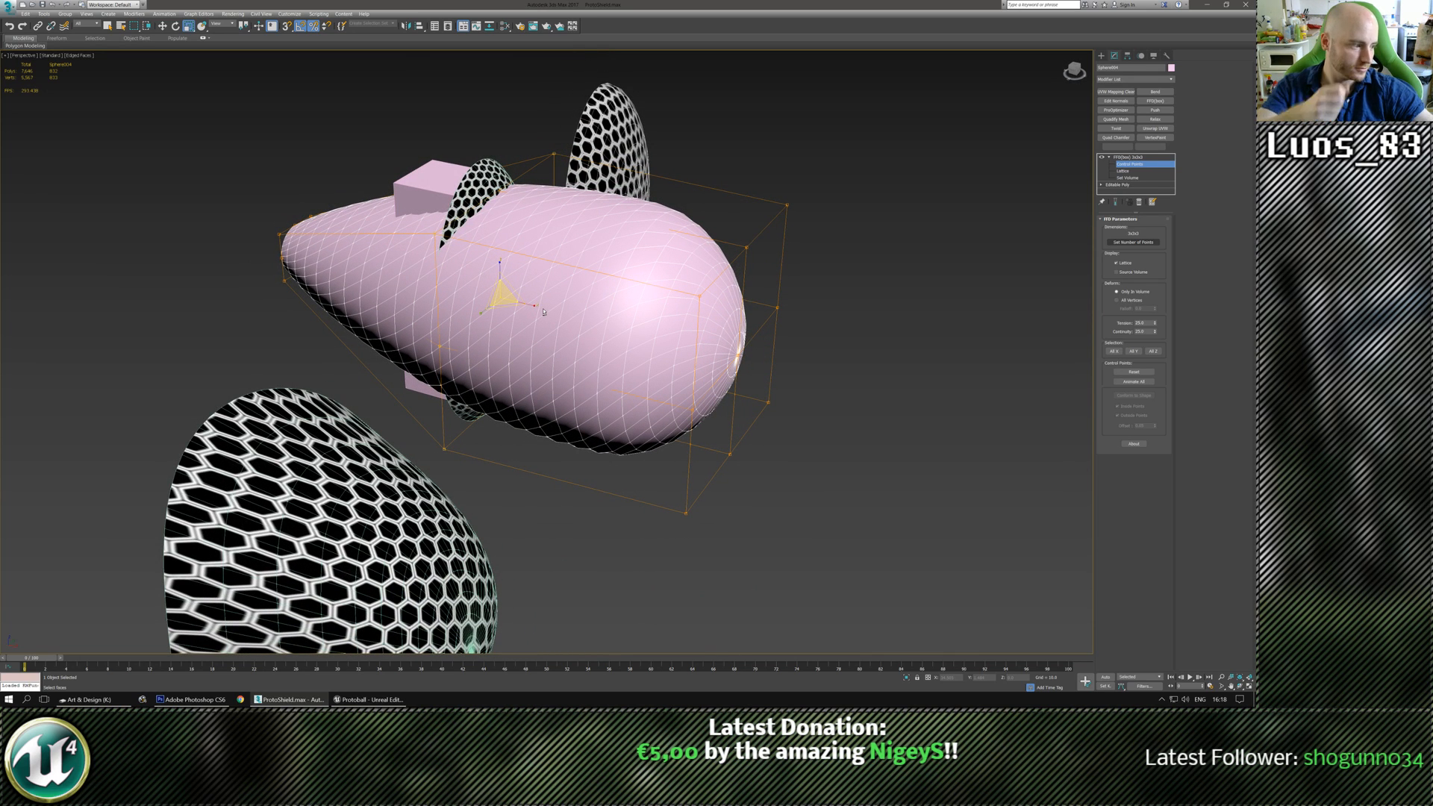
{"action": "middle_click_drag", "start_coordinate": [662, 345], "coordinate": [998, 272]}
{"action": "key", "text": "alt+c"}
{"action": "key", "text": "2"}
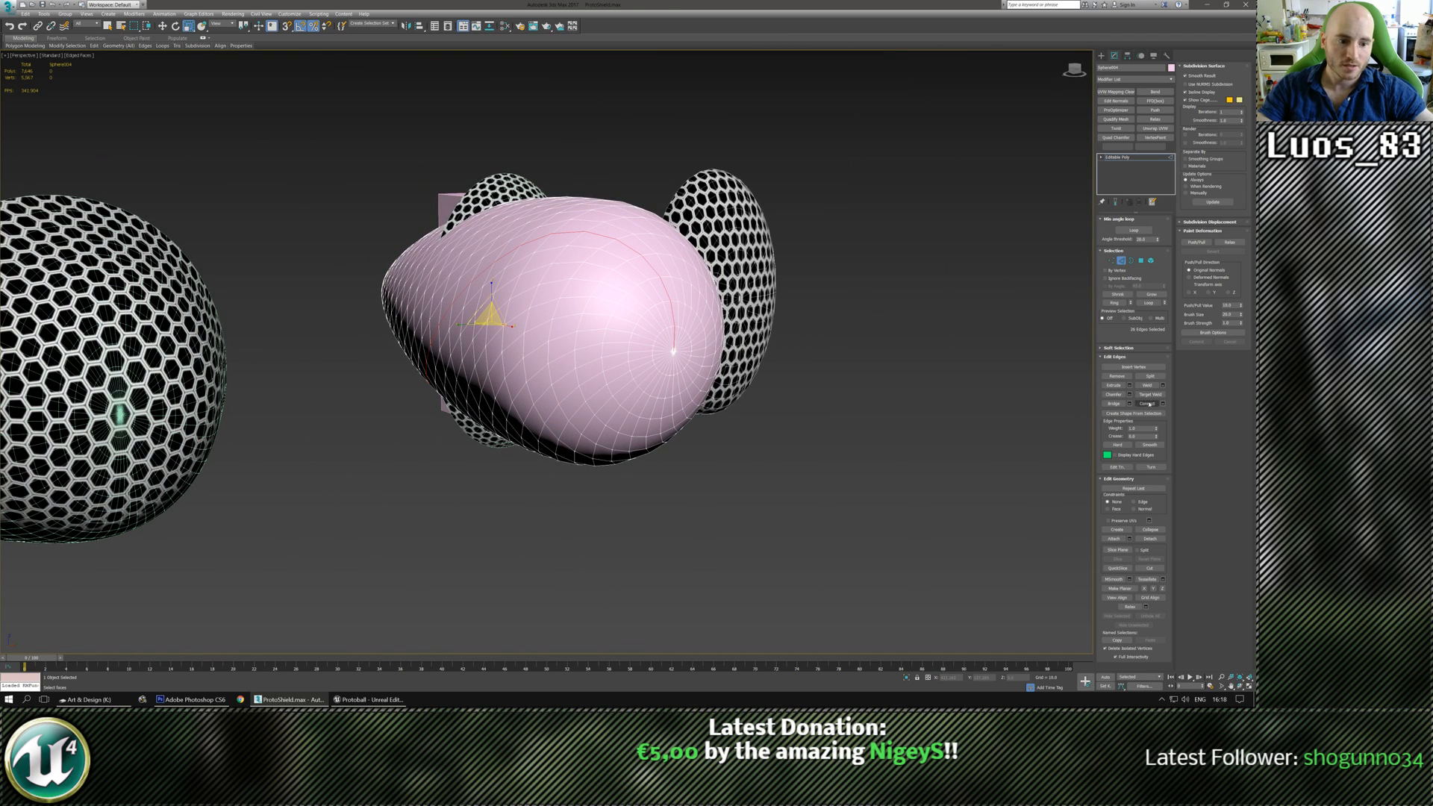
Create a linear shape from the selected spiral edge loop on the tube.
{"action": "left_click", "coordinate": [1136, 414]}
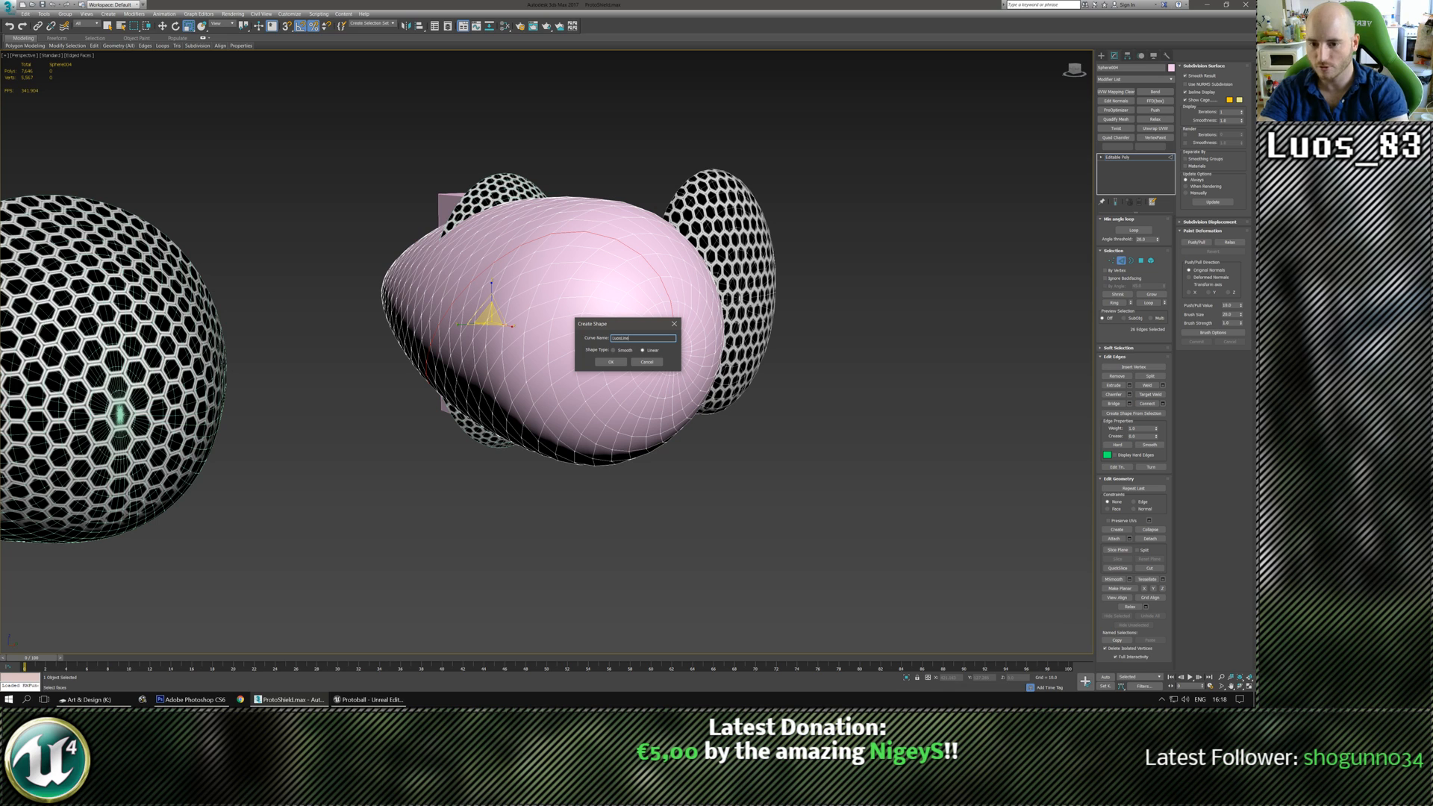
{"action": "left_click", "coordinate": [604, 362]}
{"action": "scroll", "coordinate": [604, 362], "scroll_direction": "down", "scroll_amount": 5}
{"action": "key", "text": "w"}
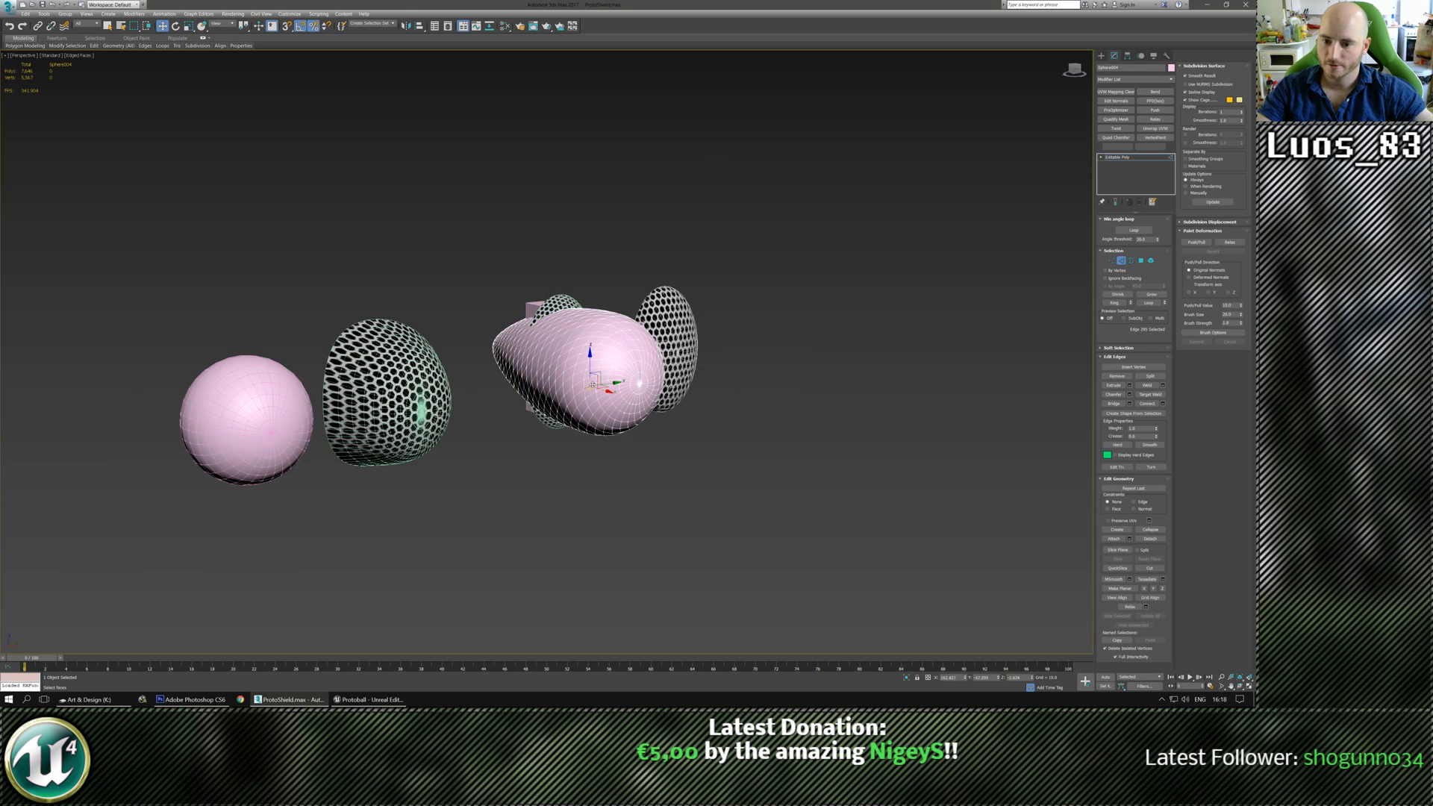
Move the whole tube sideways away from the shields and select the extracted spiral spline.
{"action": "middle_click_drag", "start_coordinate": [590, 385], "coordinate": [575, 398], "text": "alt"}
{"action": "left_click_drag", "start_coordinate": [618, 387], "coordinate": [364, 383]}
{"action": "key", "text": "ctrl+z"}
{"action": "left_click", "coordinate": [1102, 56]}
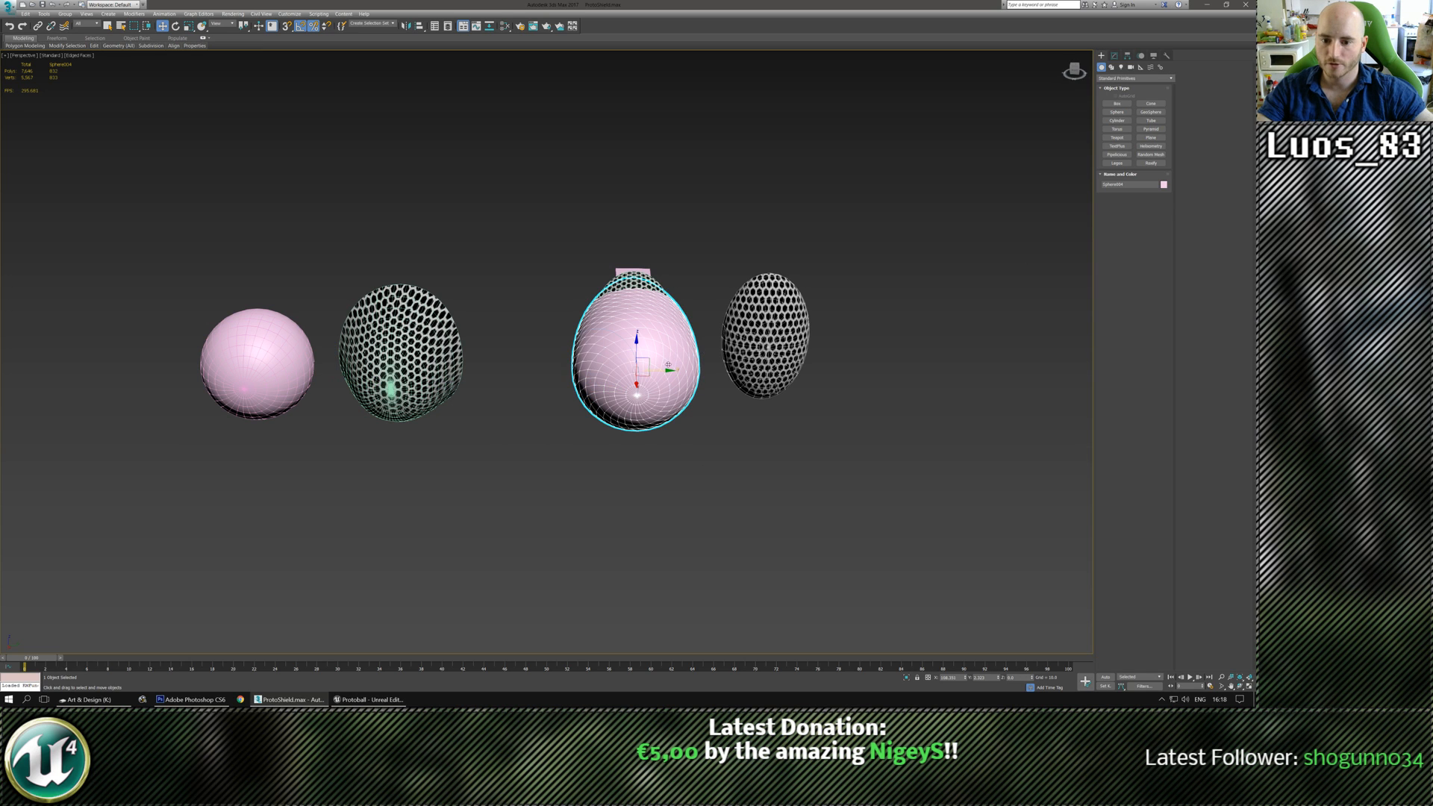
{"action": "left_click_drag", "start_coordinate": [658, 373], "coordinate": [150, 363]}
{"action": "left_click", "coordinate": [349, 441]}
{"action": "scroll", "coordinate": [633, 372], "scroll_direction": "up", "scroll_amount": 5}
{"action": "left_click", "coordinate": [512, 311]}
{"action": "middle_click_drag", "start_coordinate": [512, 311], "coordinate": [563, 441], "text": "alt"}
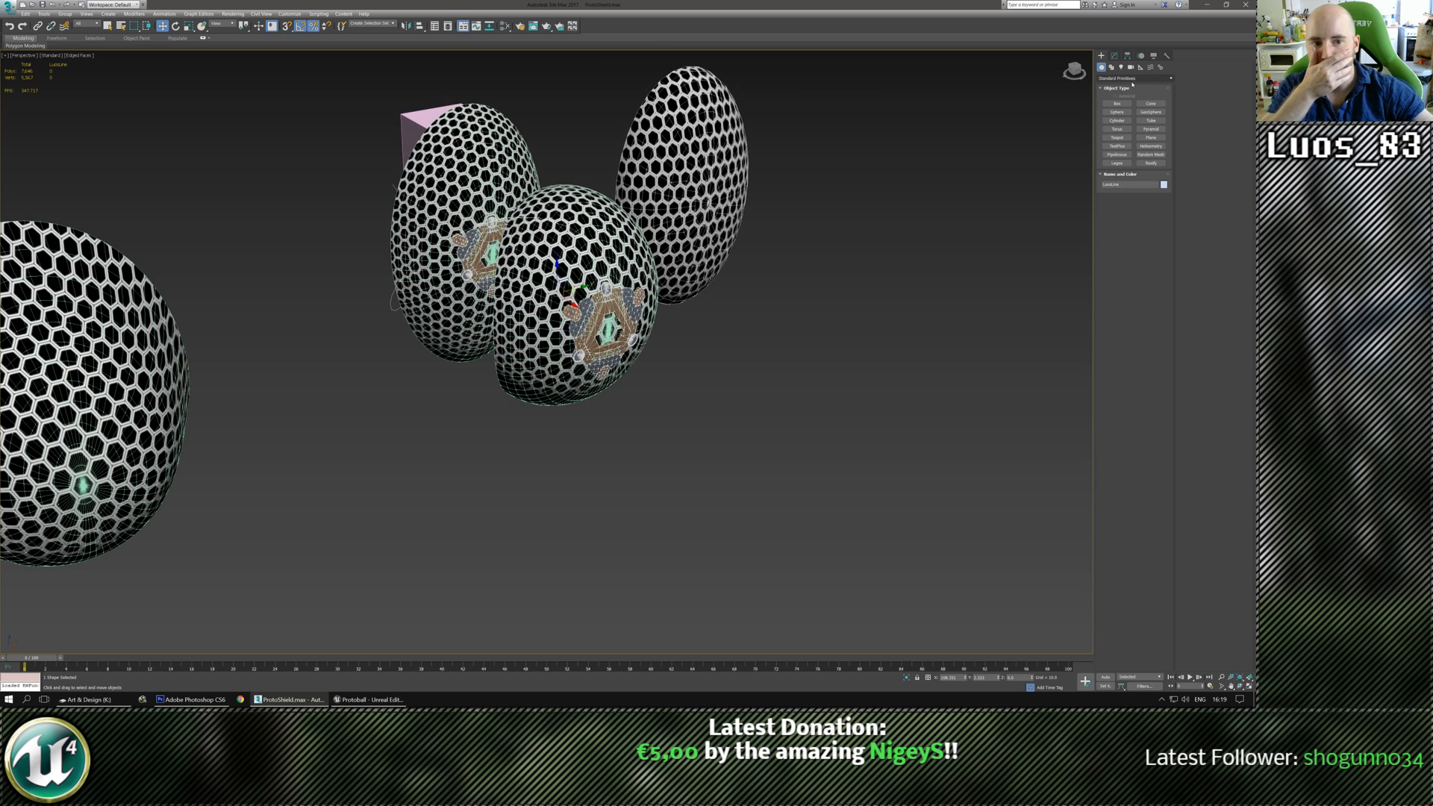
Create a plane in front of the shields with a length and width of 50 and one segment each way.
{"action": "left_click", "coordinate": [1151, 137]}
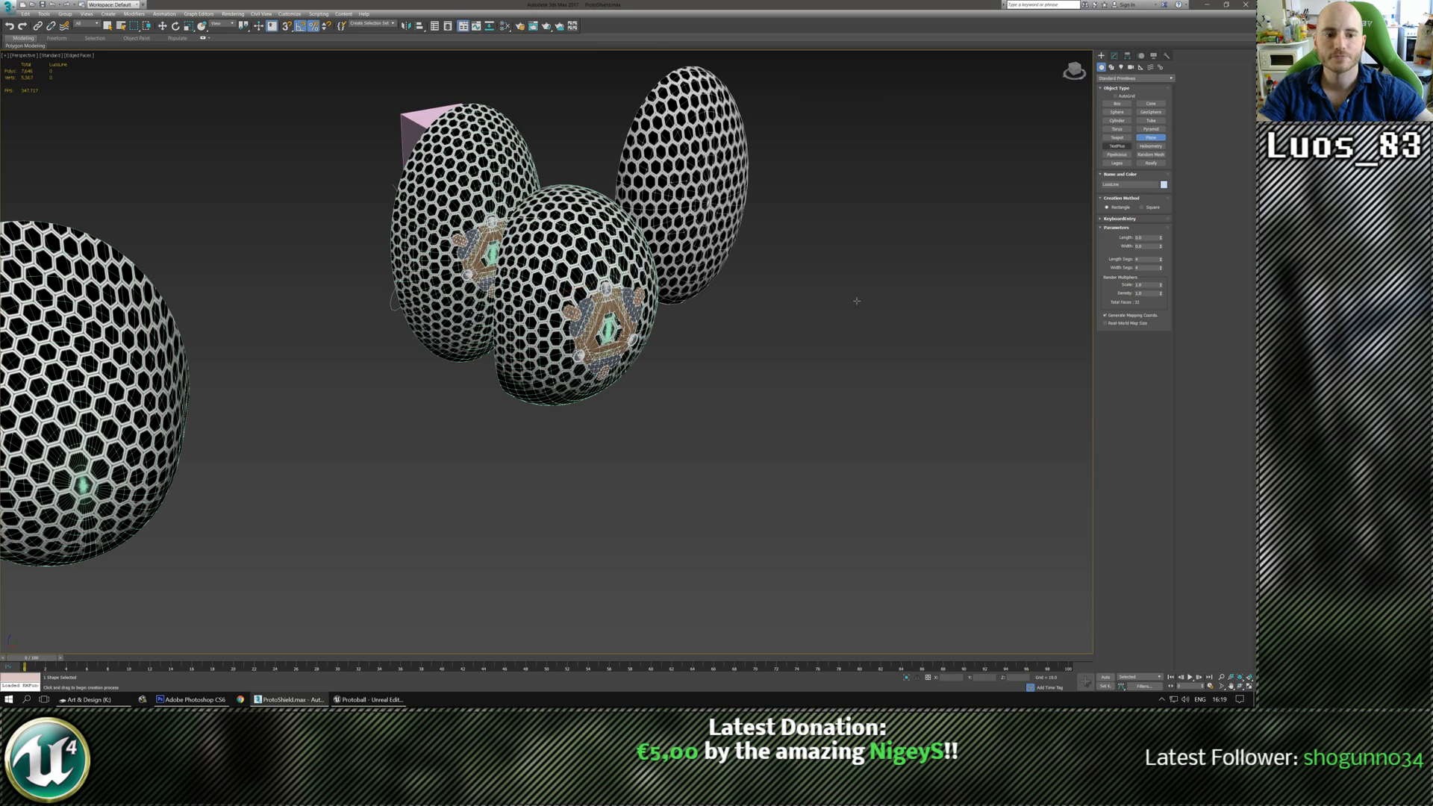
{"action": "mouse_move", "coordinate": [616, 442]}
{"action": "left_mouse_down"}
{"action": "mouse_move", "coordinate": [642, 528]}
{"action": "mouse_move", "coordinate": [588, 584]}
{"action": "left_mouse_up"}
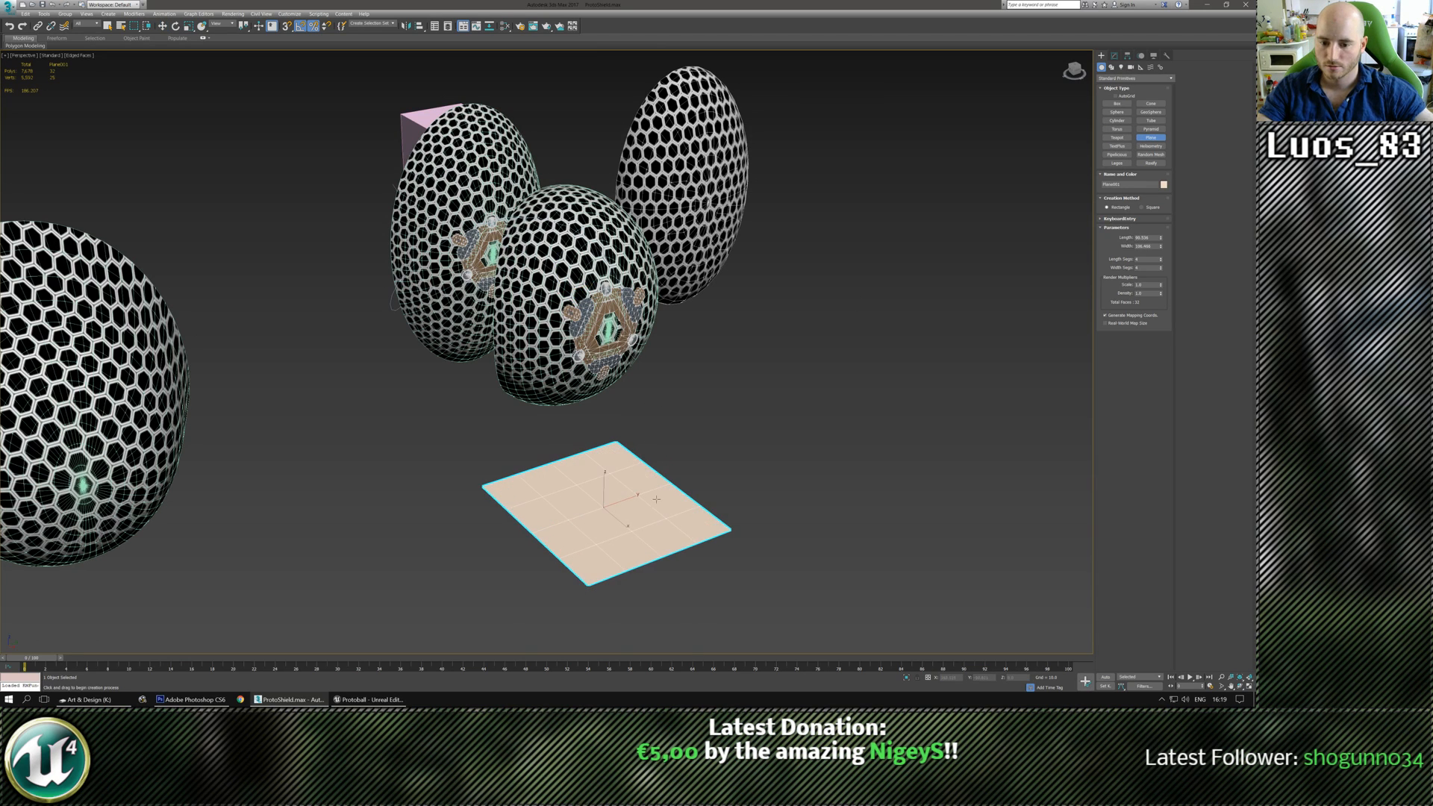
{"action": "middle_click_drag", "start_coordinate": [657, 499], "coordinate": [647, 468]}
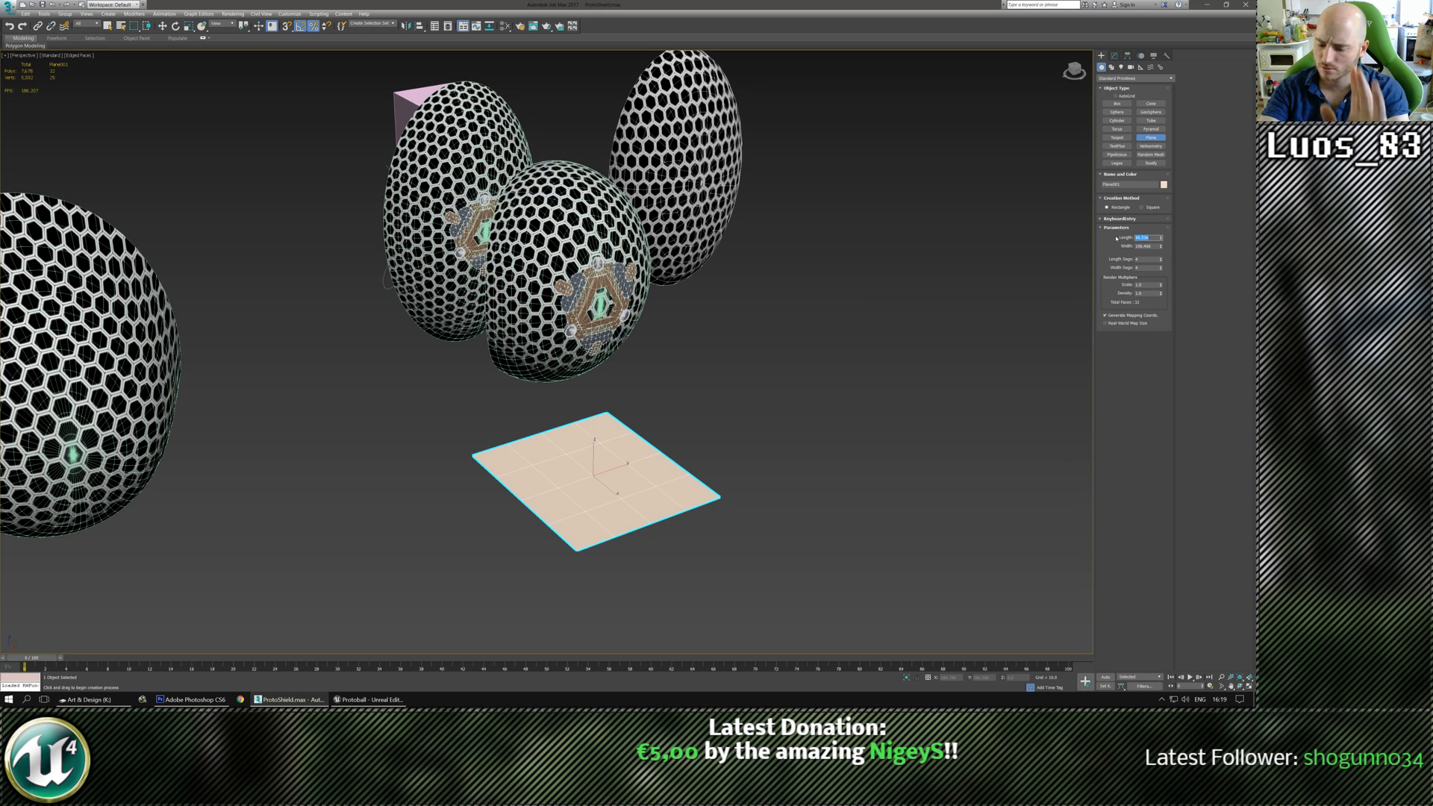
{"action": "key", "text": "Tab"}
{"action": "type", "text": "50"}
{"action": "key", "text": "Return"}
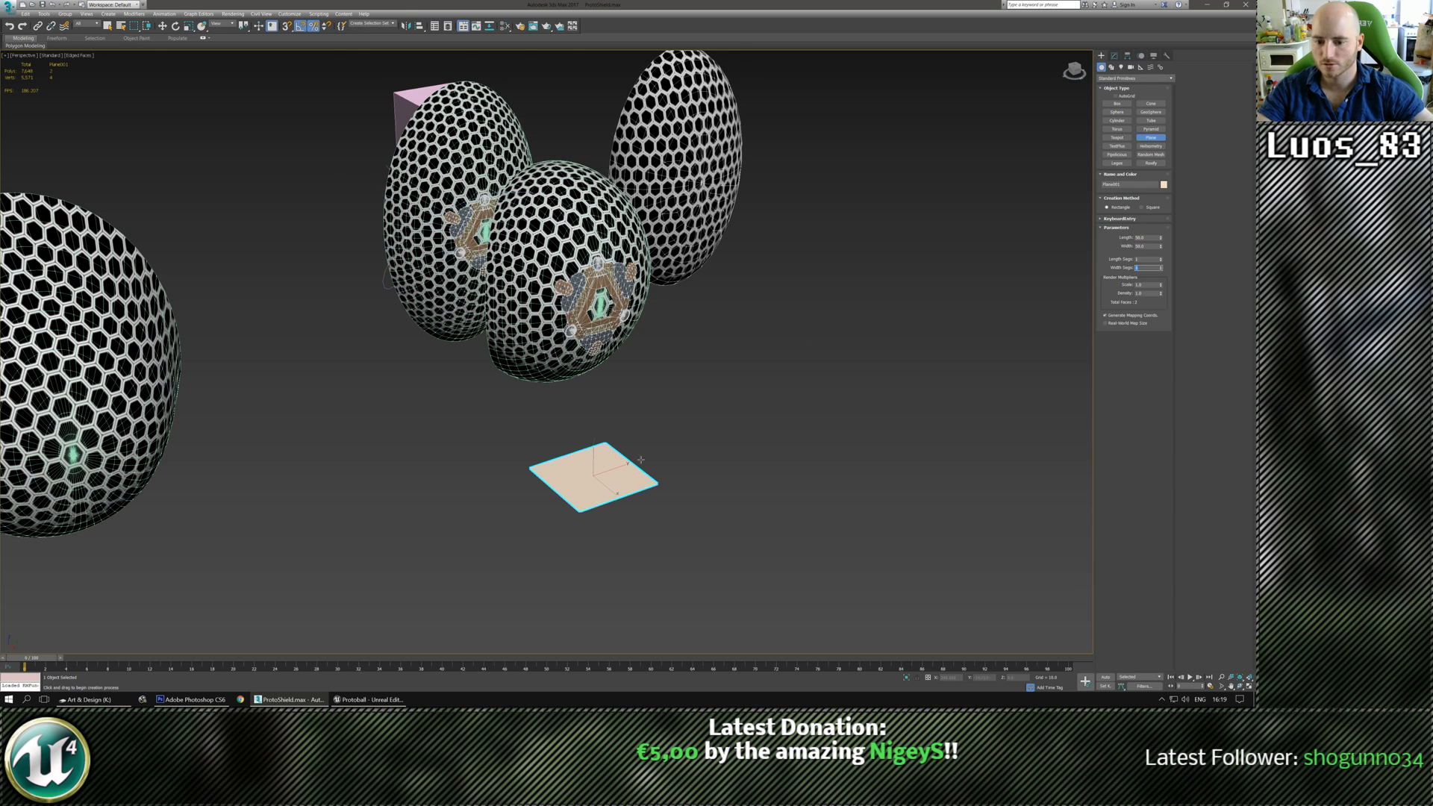
Rotate-clone the plane as a copy standing perpendicular to the original.
{"action": "scroll", "coordinate": [529, 386], "scroll_direction": "up", "scroll_amount": 4}
{"action": "middle_click_drag", "start_coordinate": [529, 385], "coordinate": [530, 389], "text": "alt"}
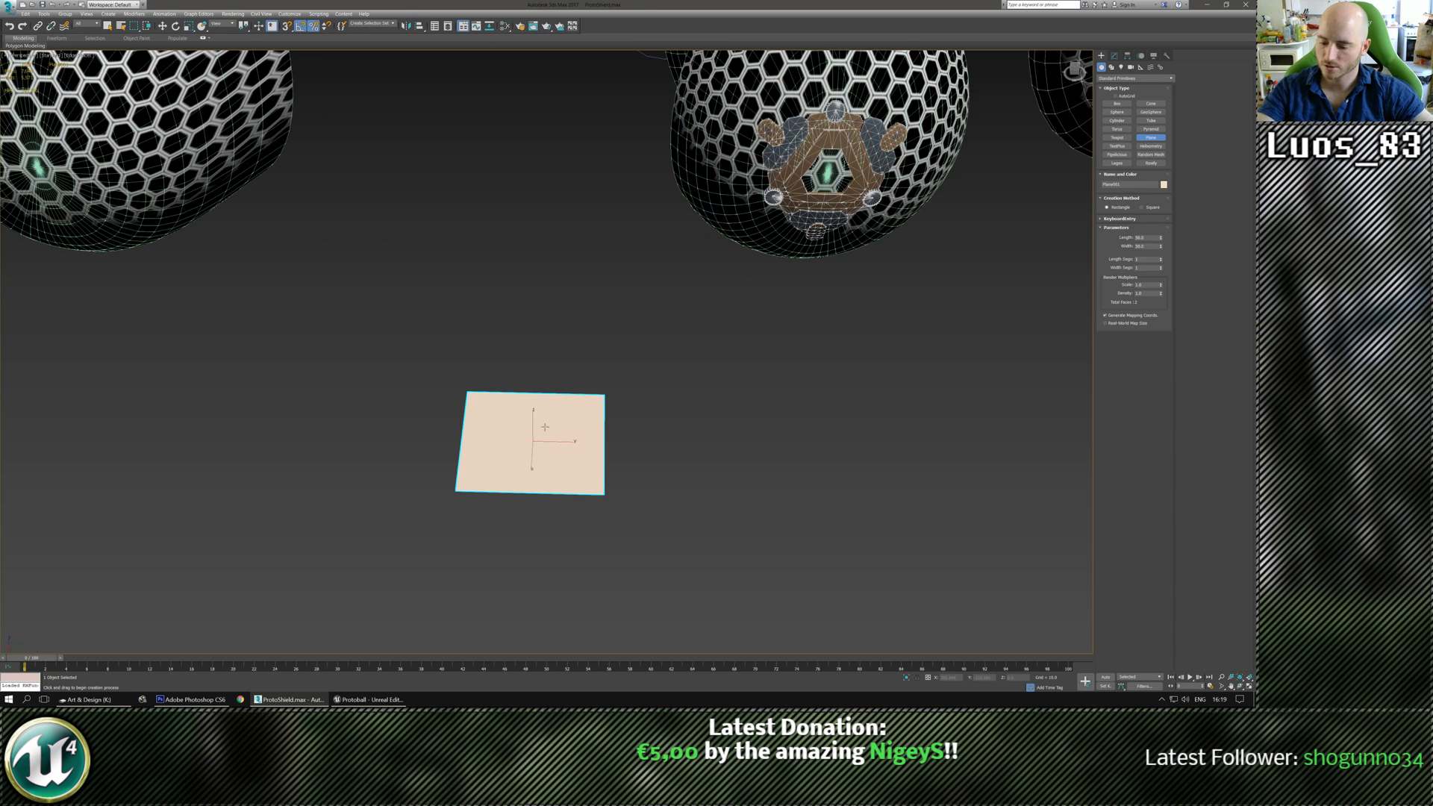
{"action": "key", "text": "e"}
{"action": "mouse_move", "coordinate": [546, 423]}
{"action": "left_mouse_down"}
{"action": "mouse_move", "coordinate": [612, 426]}
{"action": "mouse_move", "coordinate": [599, 427]}
{"action": "left_mouse_up"}
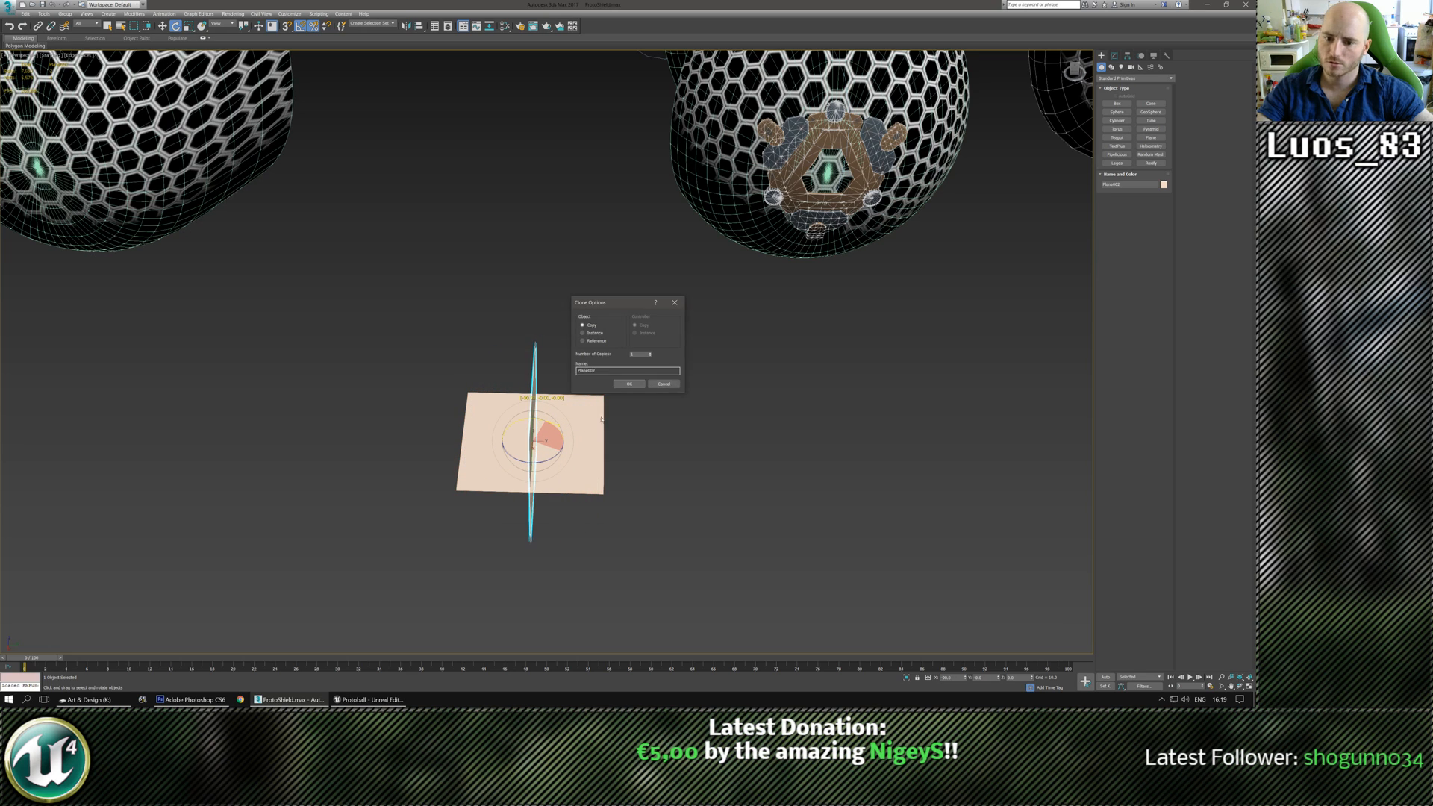
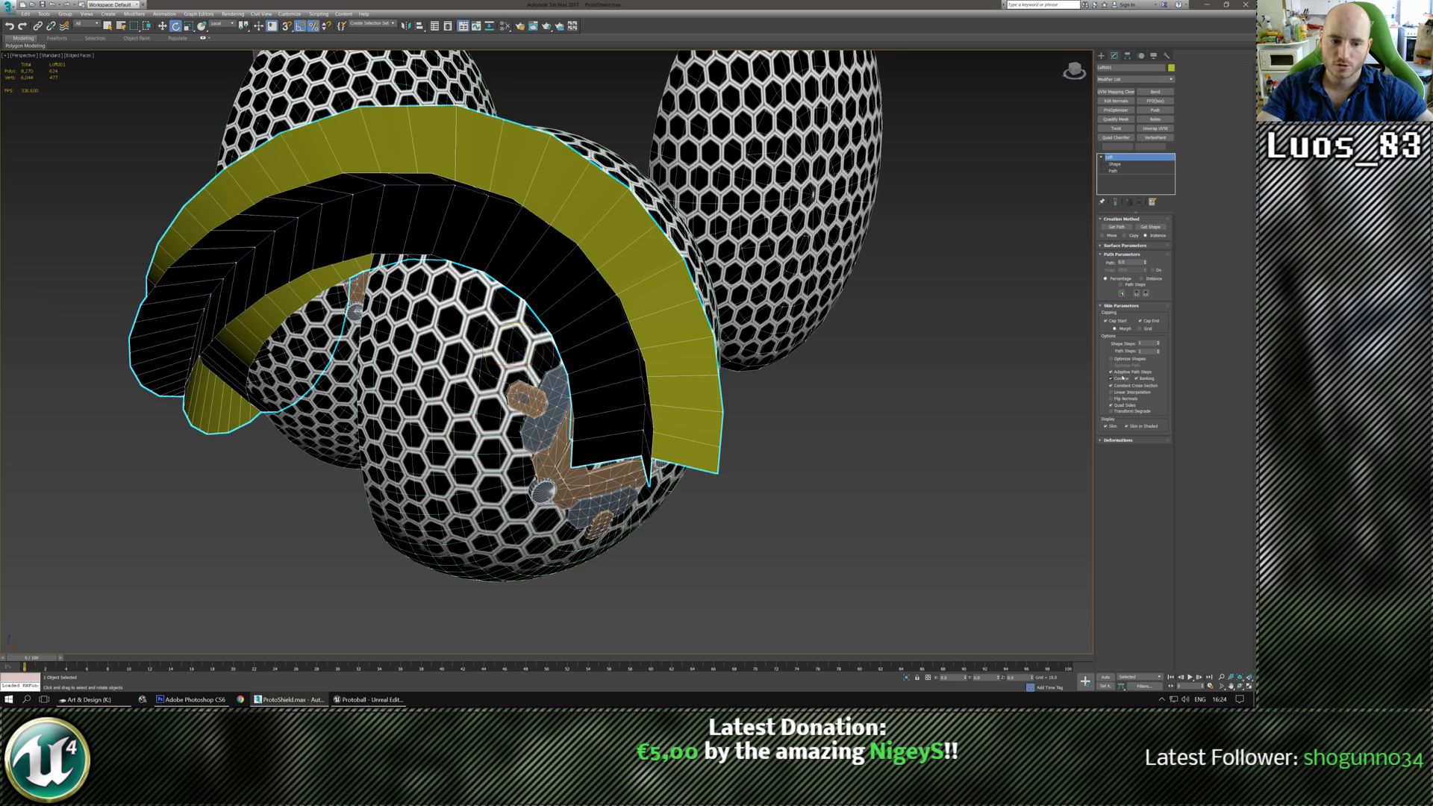
Toggle the loft's Banking option and compare how the ribbon follows the spiral path from several angles.
{"action": "left_click", "coordinate": [1136, 379]}
{"action": "left_click", "coordinate": [1136, 380]}
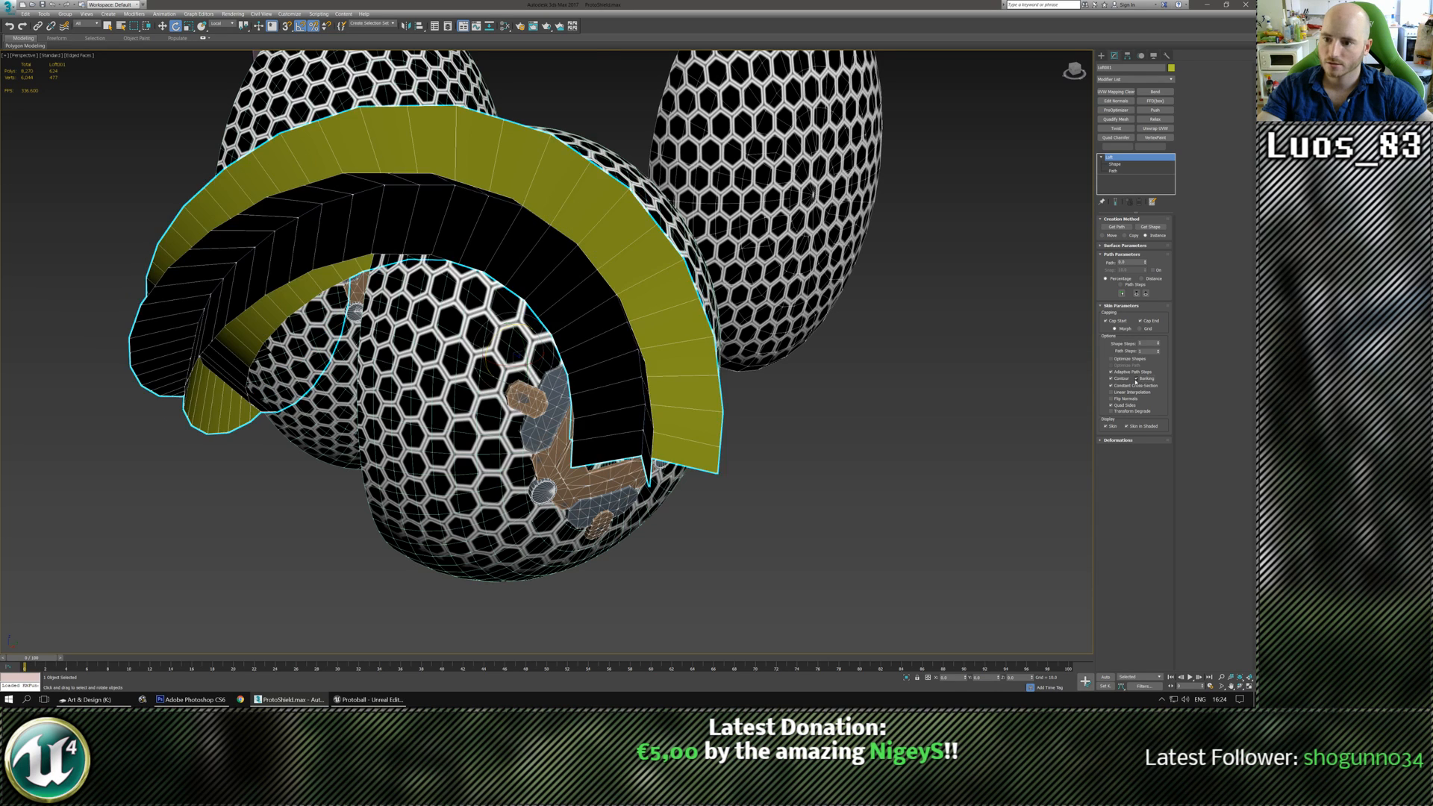
{"action": "left_click", "coordinate": [1136, 380]}
{"action": "left_click", "coordinate": [1136, 380]}
{"action": "scroll", "coordinate": [783, 336], "scroll_direction": "down", "scroll_amount": 3}
{"action": "middle_click_drag", "start_coordinate": [716, 328], "coordinate": [933, 336], "text": "alt"}
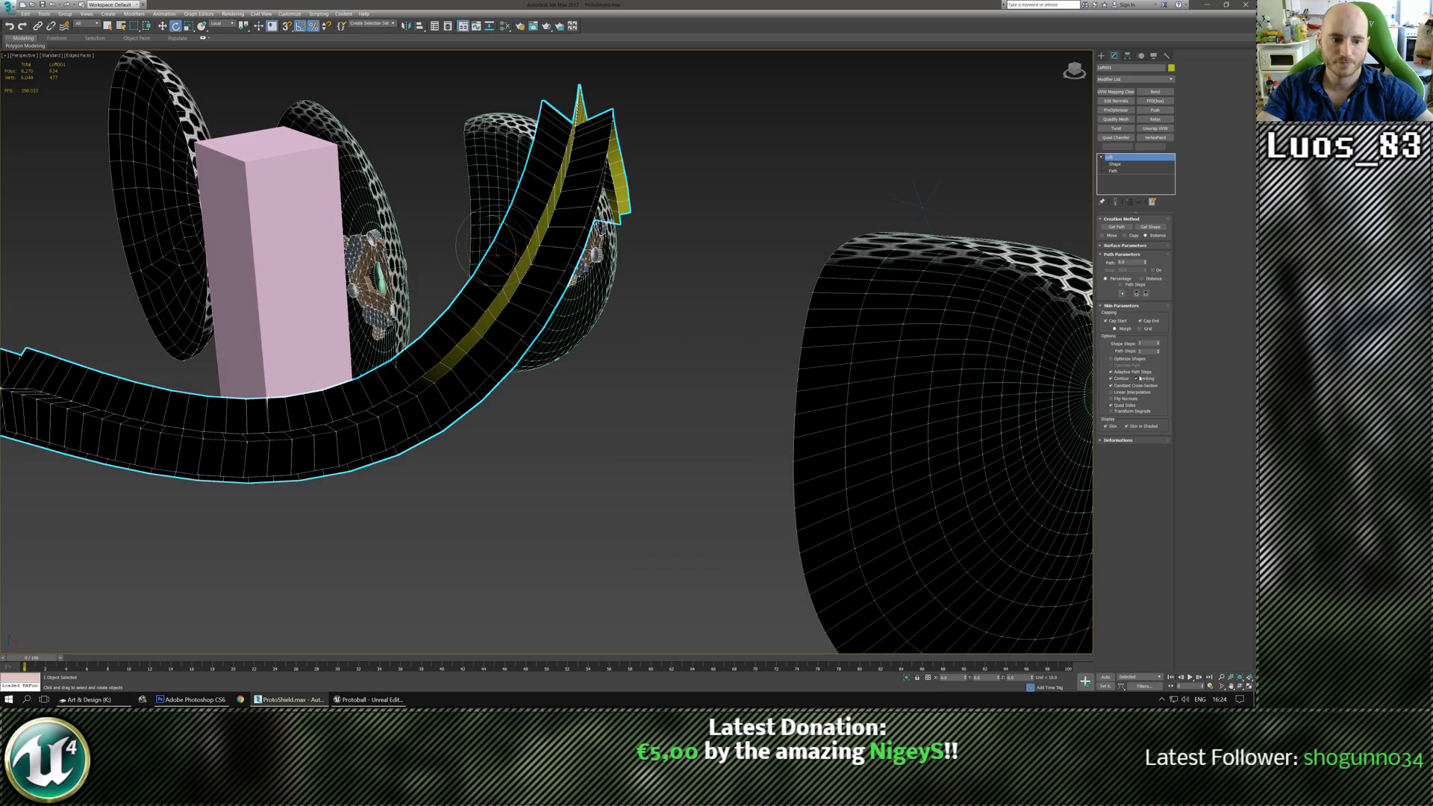
{"action": "left_click", "coordinate": [1136, 380]}
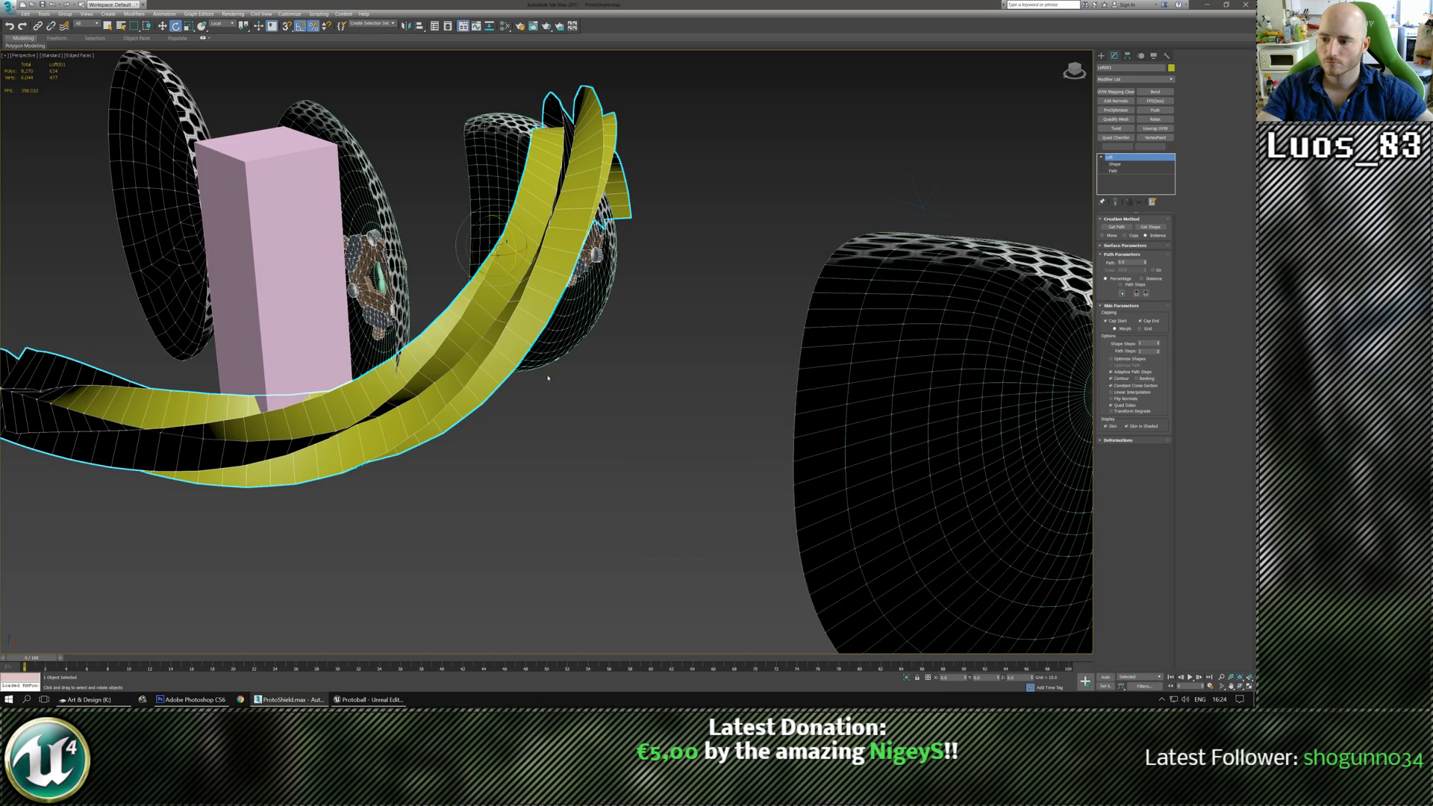
{"action": "middle_click_drag", "start_coordinate": [548, 378], "coordinate": [358, 381], "text": "alt"}
{"action": "left_click", "coordinate": [1136, 379]}
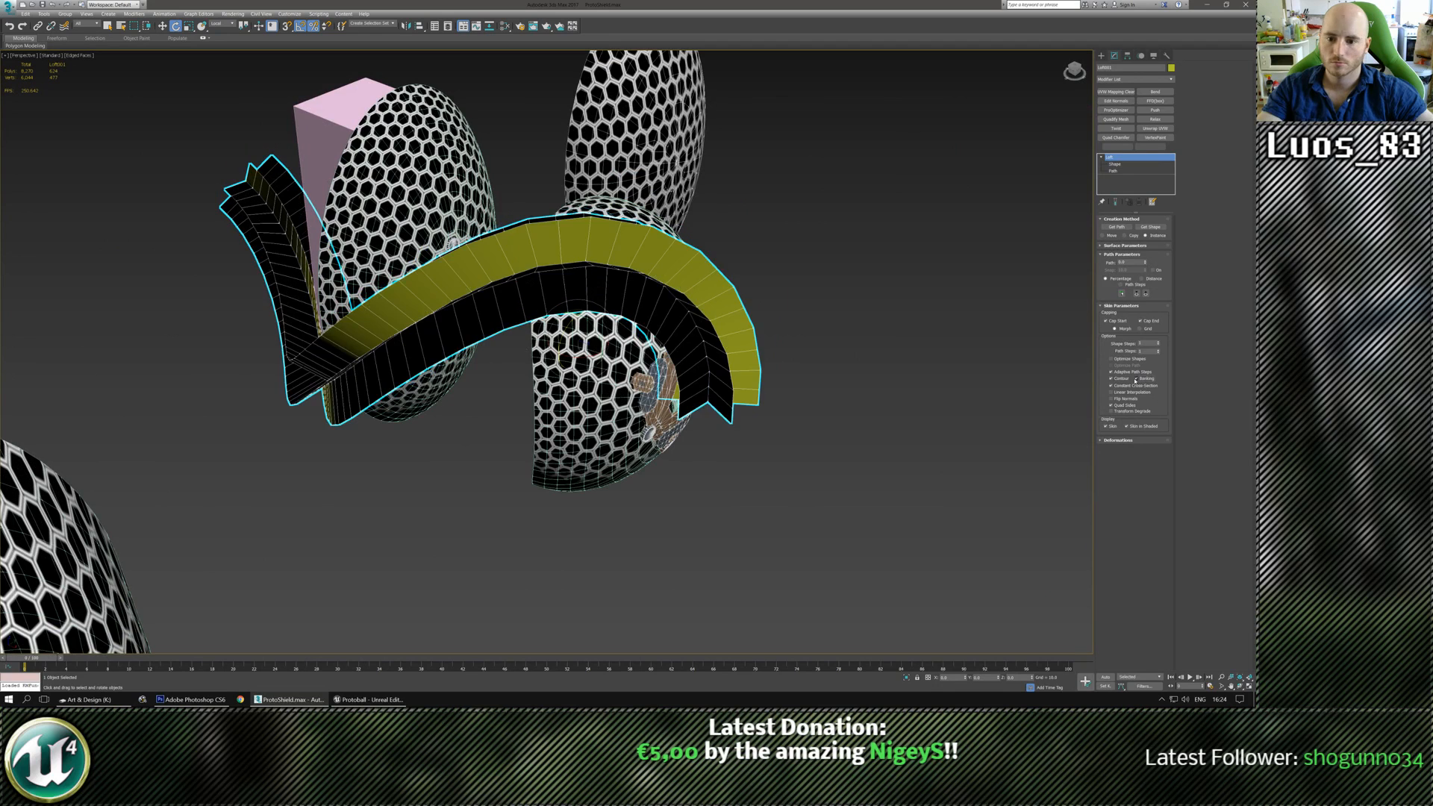
{"action": "left_click", "coordinate": [1136, 379]}
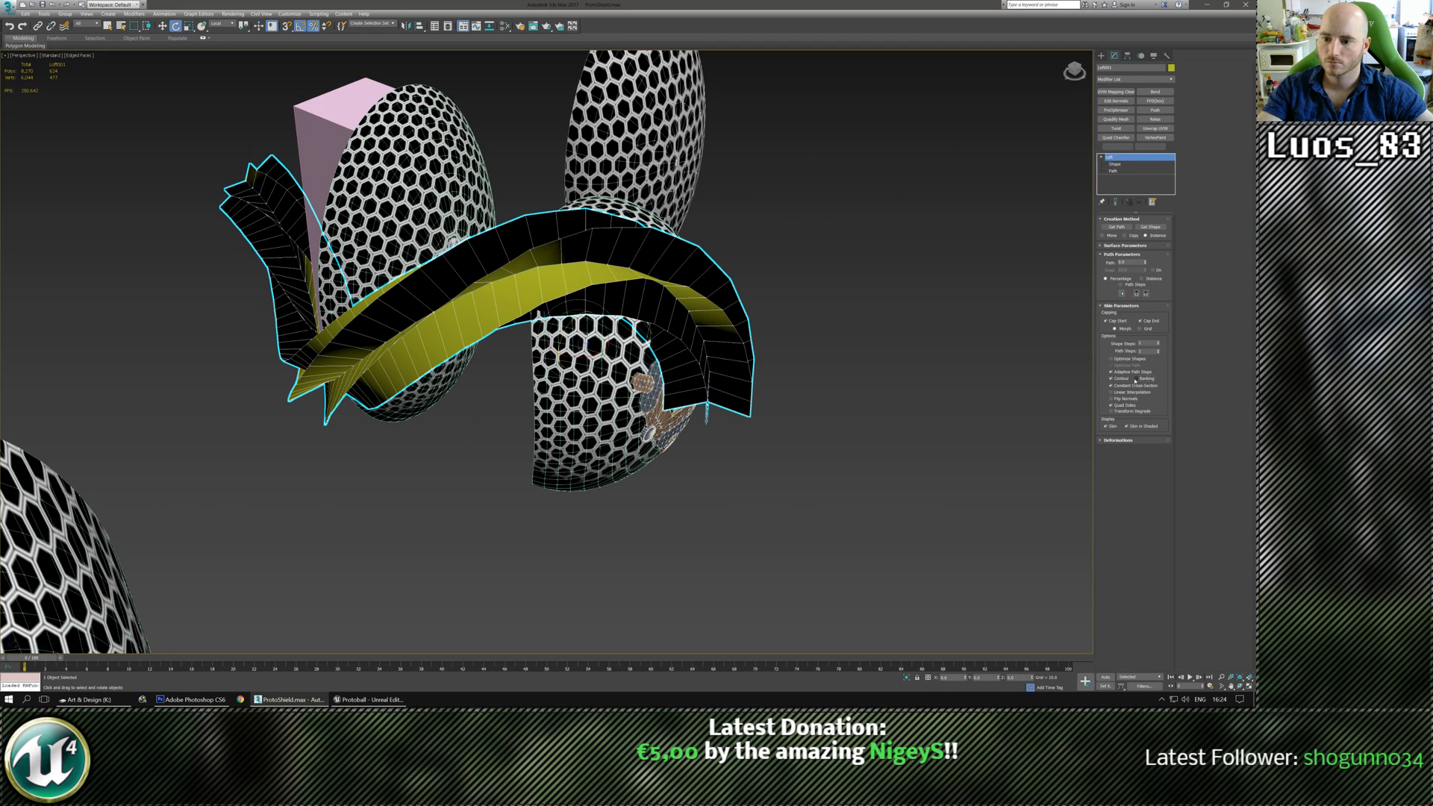
{"action": "left_click", "coordinate": [1136, 379]}
{"action": "left_click", "coordinate": [1136, 380]}
{"action": "mouse_move", "coordinate": [545, 351]}
{"action": "middle_mouse_down", "text": "alt"}
{"action": "mouse_move", "coordinate": [642, 351]}
{"action": "mouse_move", "coordinate": [568, 336]}
{"action": "mouse_move", "coordinate": [548, 347]}
{"action": "middle_mouse_up", "text": "alt"}
{"action": "middle_click_drag", "start_coordinate": [657, 351], "coordinate": [754, 355], "text": "alt"}
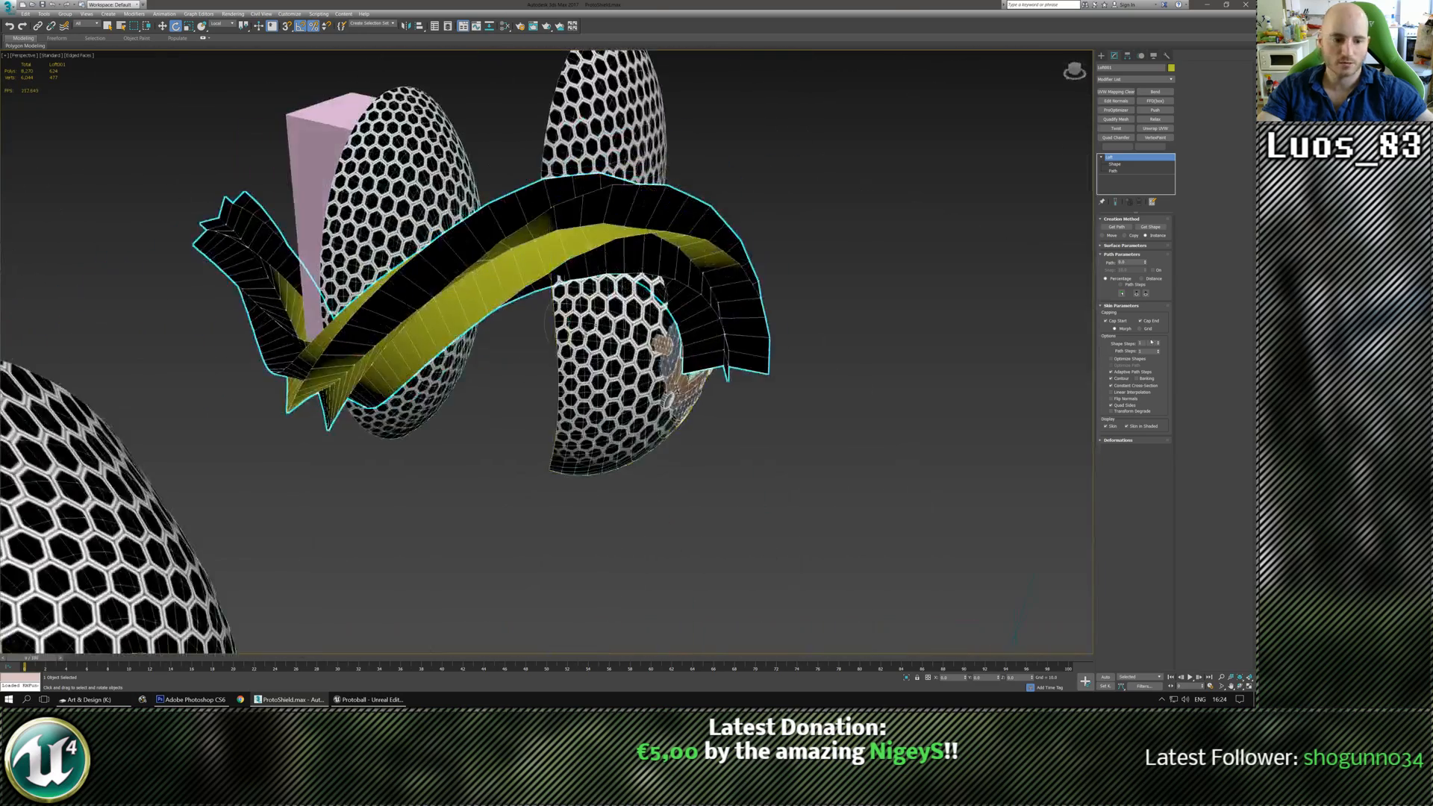
{"action": "middle_click_drag", "start_coordinate": [523, 329], "coordinate": [539, 398], "text": "alt"}
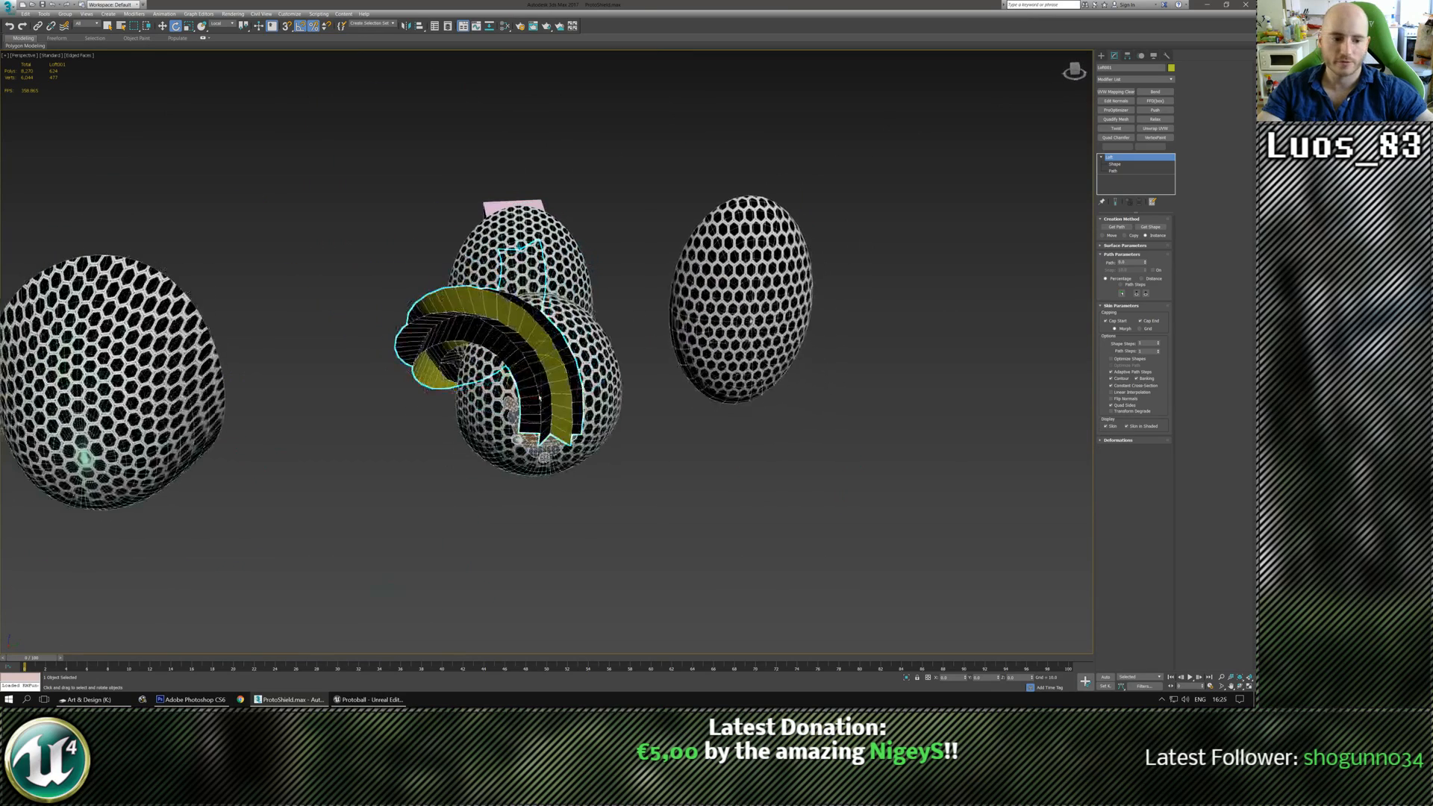
Enable Apply Mapping in the loft's surface parameters and test its Quad Sides option.
{"action": "left_click", "coordinate": [1102, 440]}
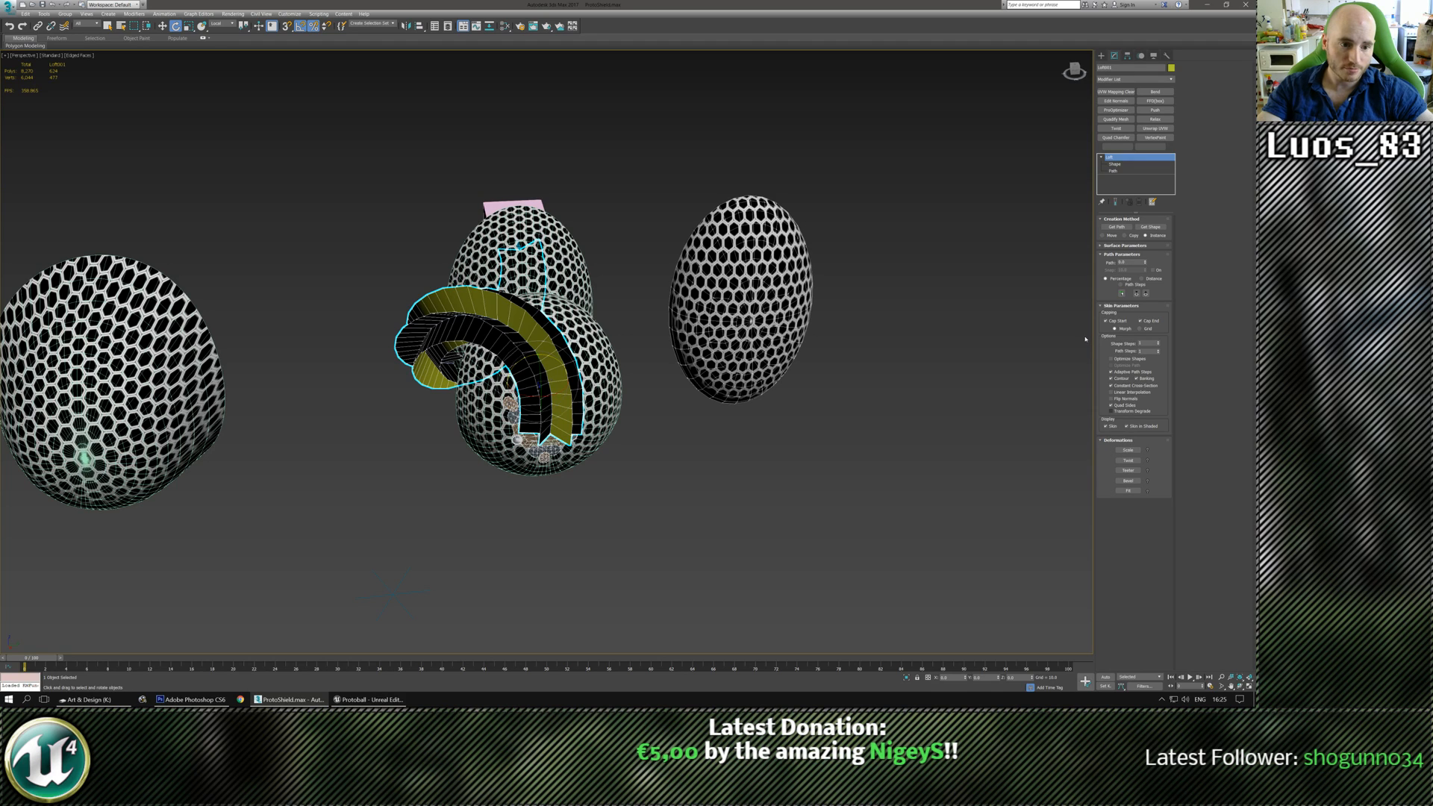
{"action": "left_click", "coordinate": [1102, 247]}
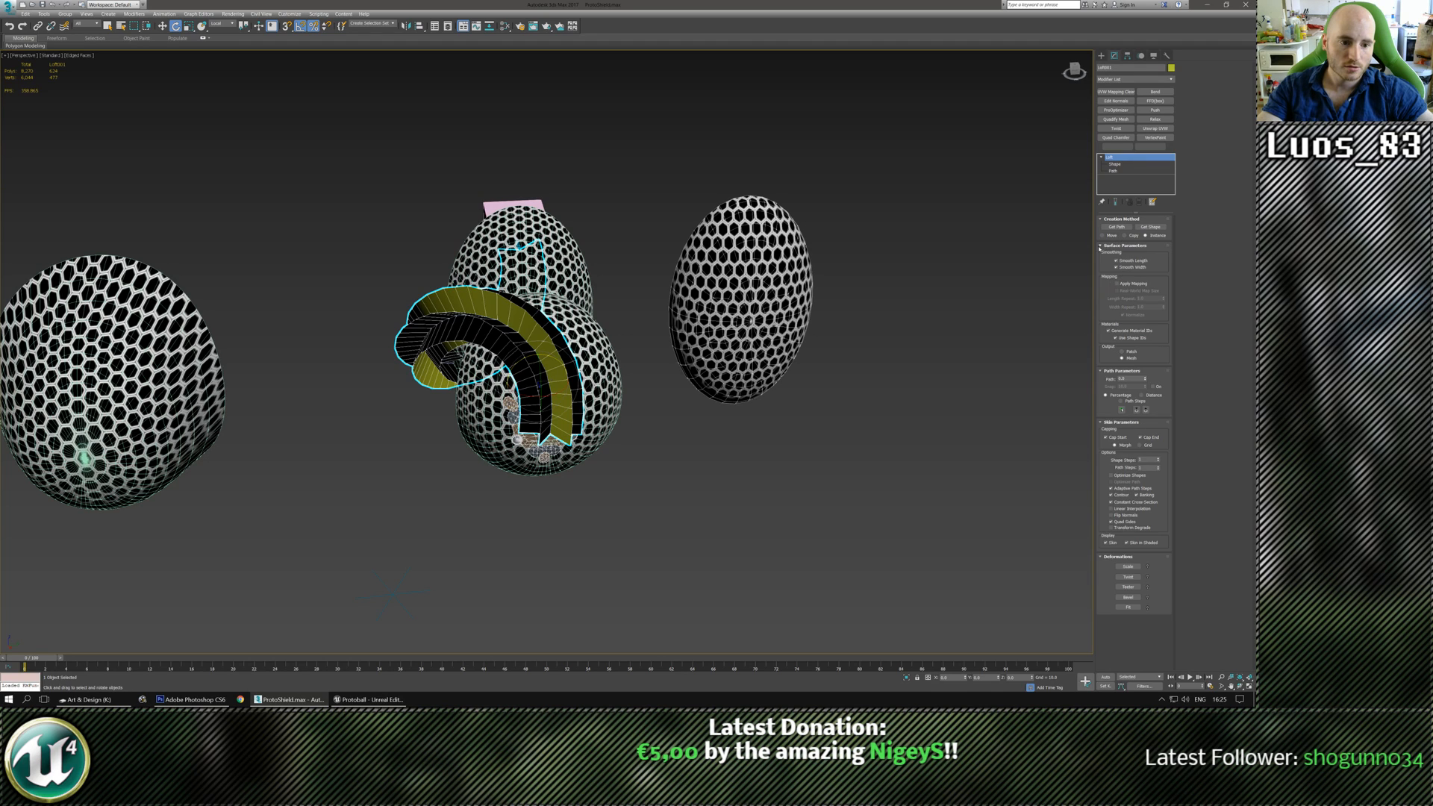
{"action": "left_click", "coordinate": [1116, 284]}
{"action": "left_click", "coordinate": [1115, 338]}
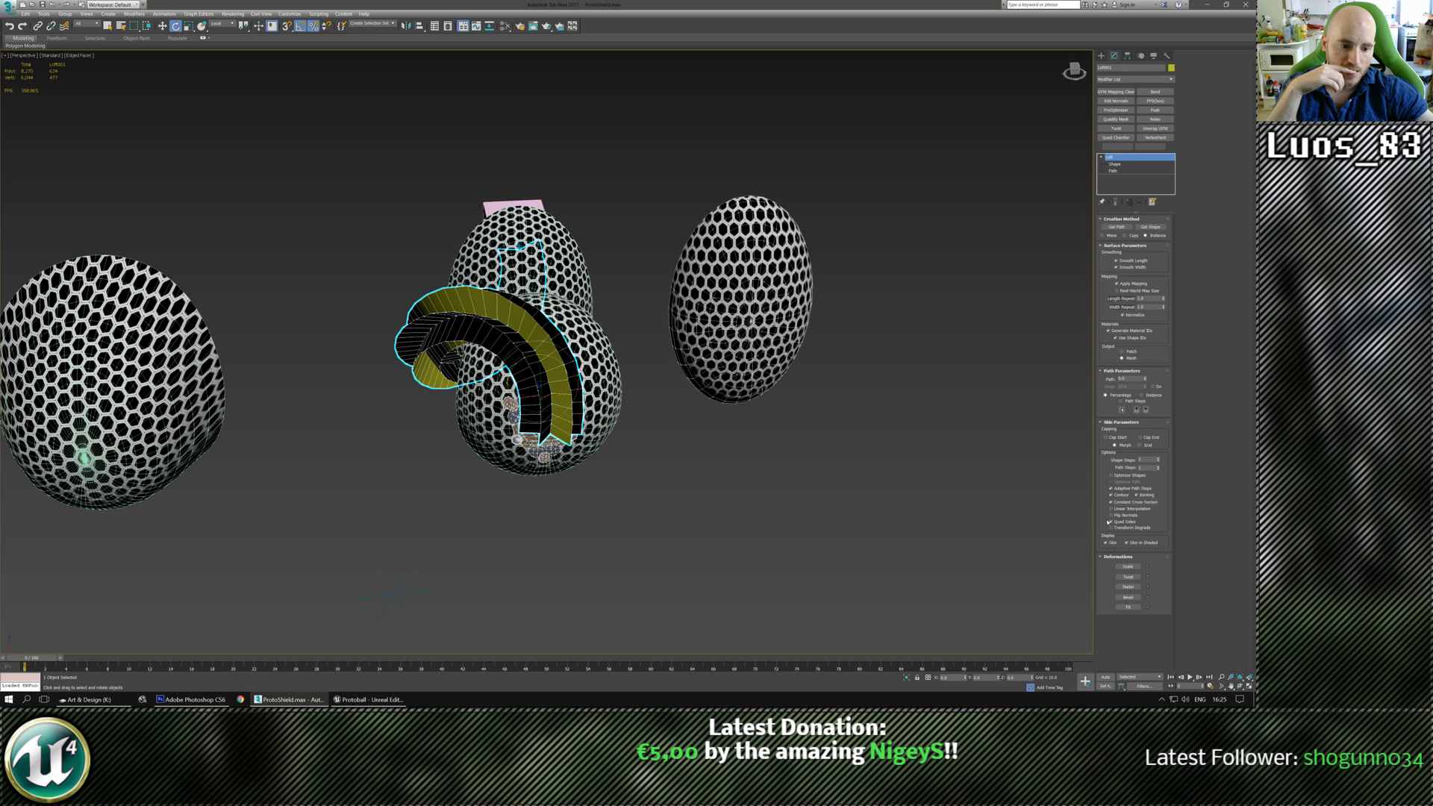
{"action": "left_click", "coordinate": [1110, 523]}
{"action": "left_click", "coordinate": [1110, 523]}
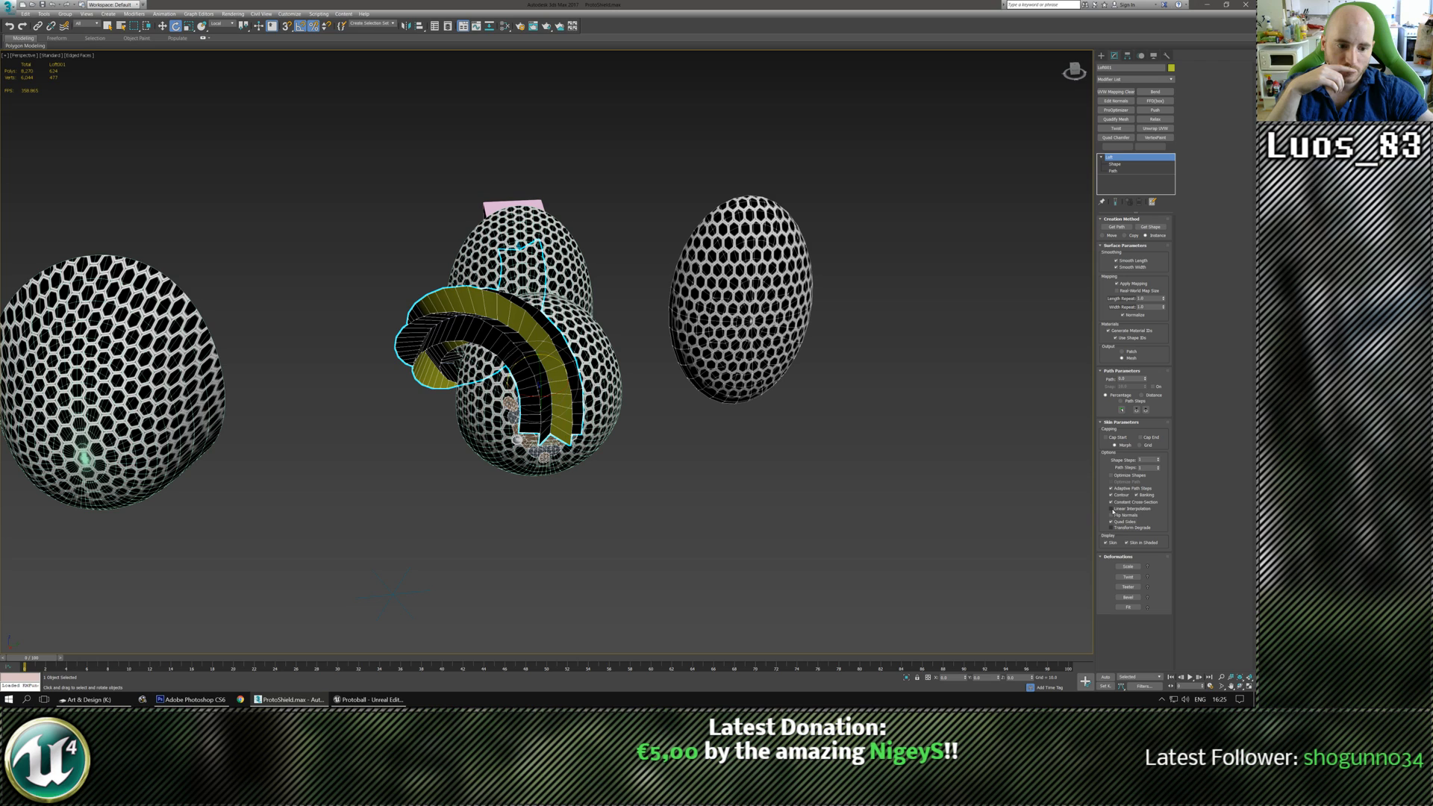
Convert the lofted spiral ribbon to an editable poly.
{"action": "middle_click_drag", "start_coordinate": [696, 435], "coordinate": [751, 461]}
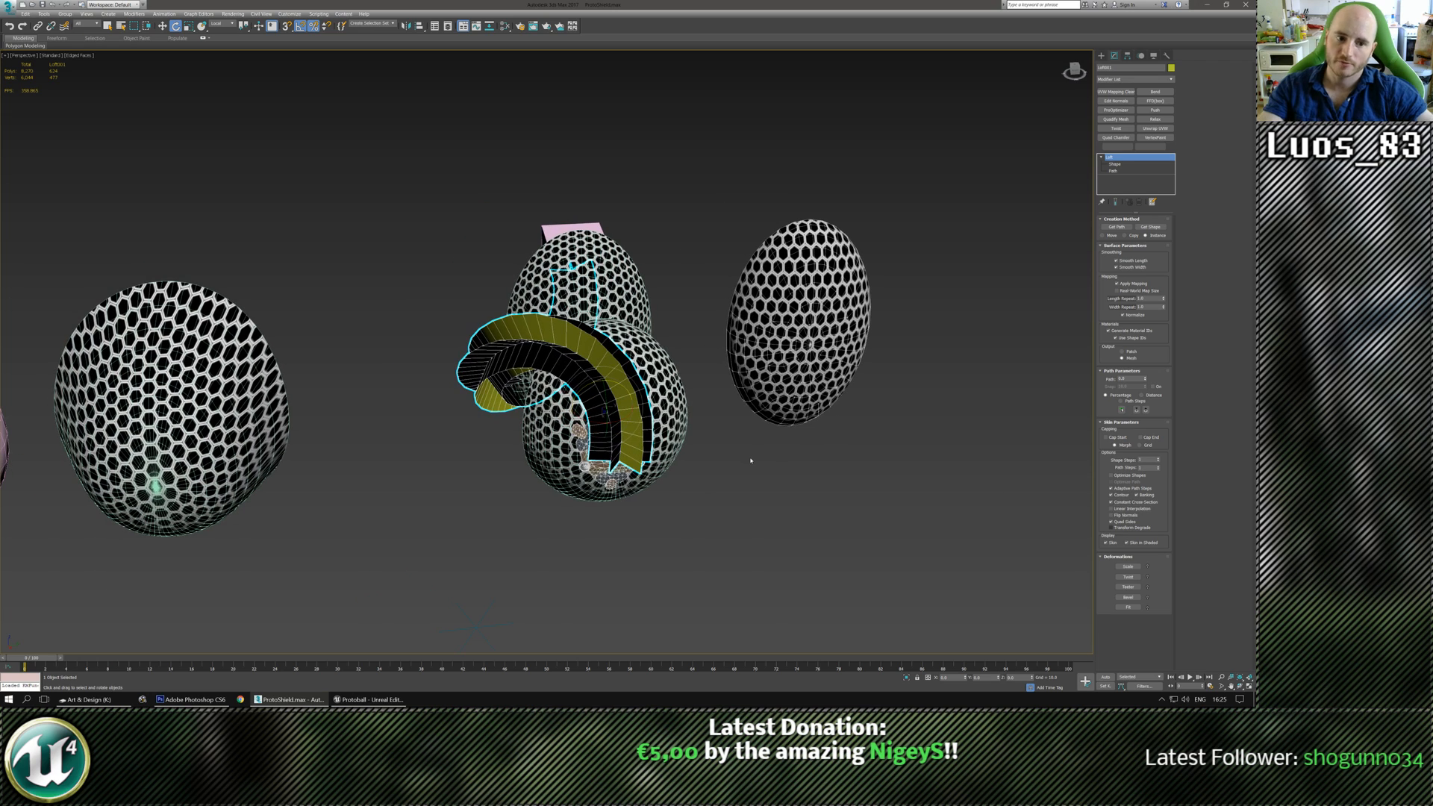
{"action": "key", "text": "ctrl+e"}
{"action": "middle_click_drag", "start_coordinate": [657, 441], "coordinate": [963, 388], "text": "alt"}
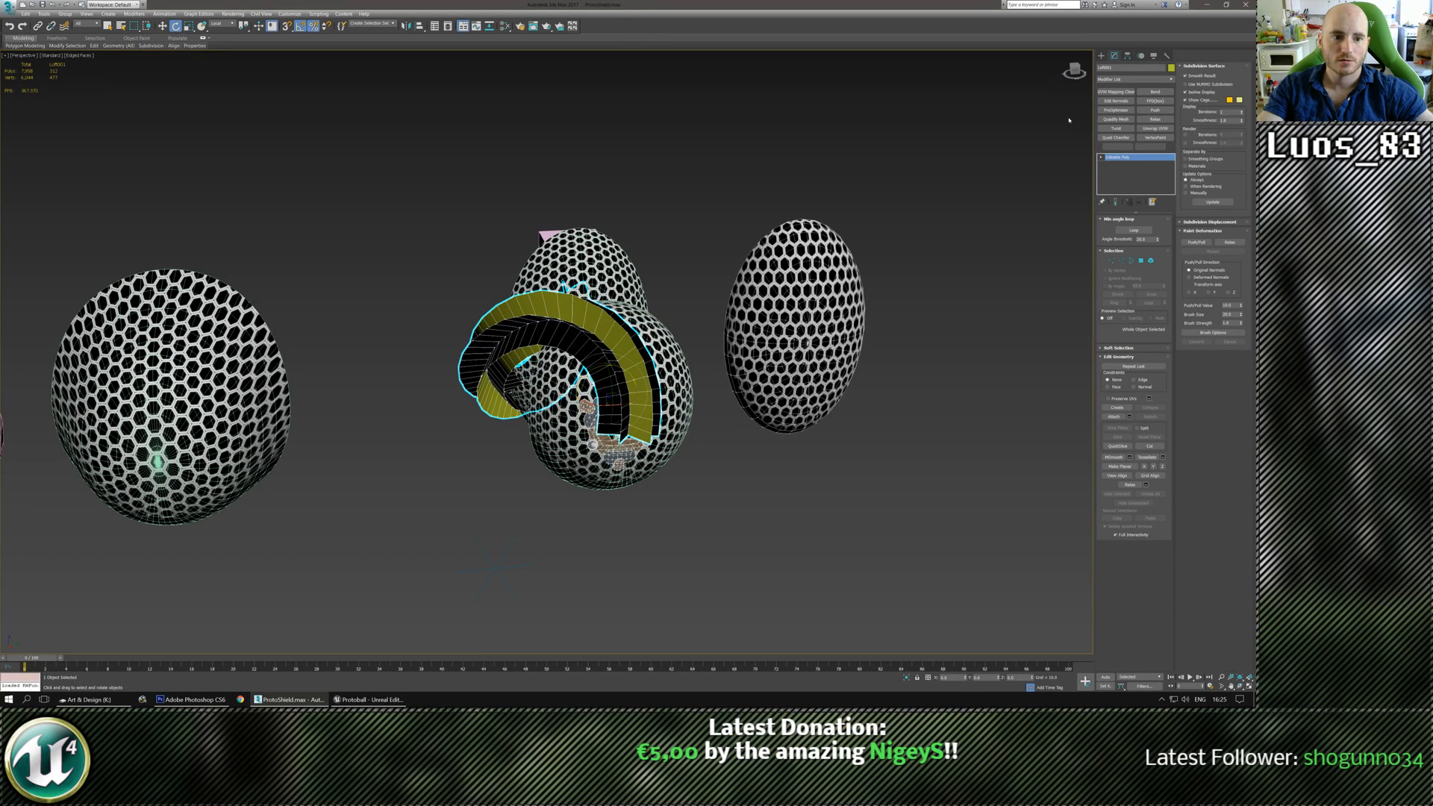
Add an Unwrap UVW modifier to the ribbon and open the UV editor.
{"action": "left_click", "coordinate": [1154, 129]}
{"action": "left_click", "coordinate": [1134, 387]}
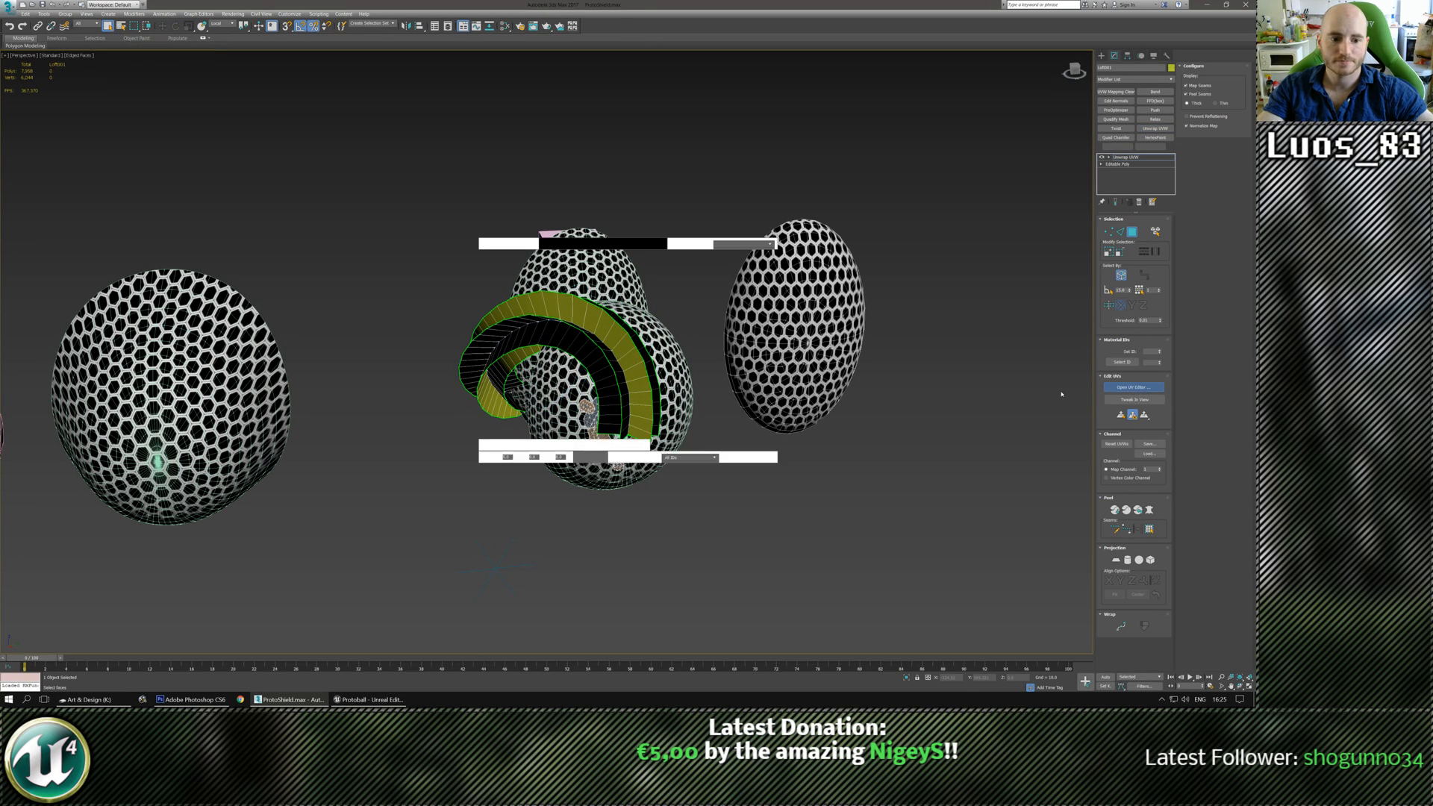
{"action": "left_click_drag", "start_coordinate": [226, 196], "coordinate": [866, 196]}
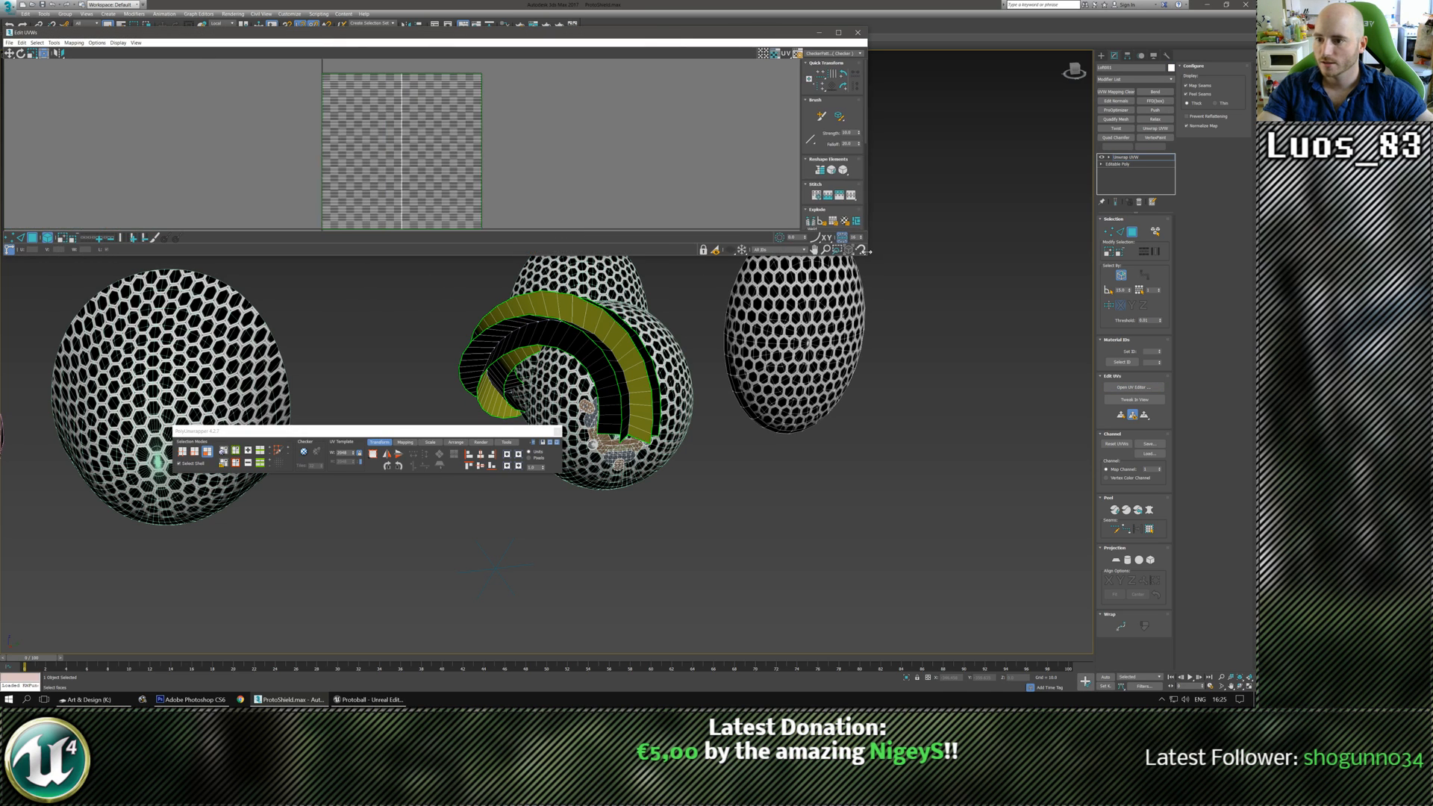
Examine the ribbon's UV layout and the available unwrap mapping and scale tools, and close the UV editor.
{"action": "scroll", "coordinate": [422, 129], "scroll_direction": "down", "scroll_amount": 1}
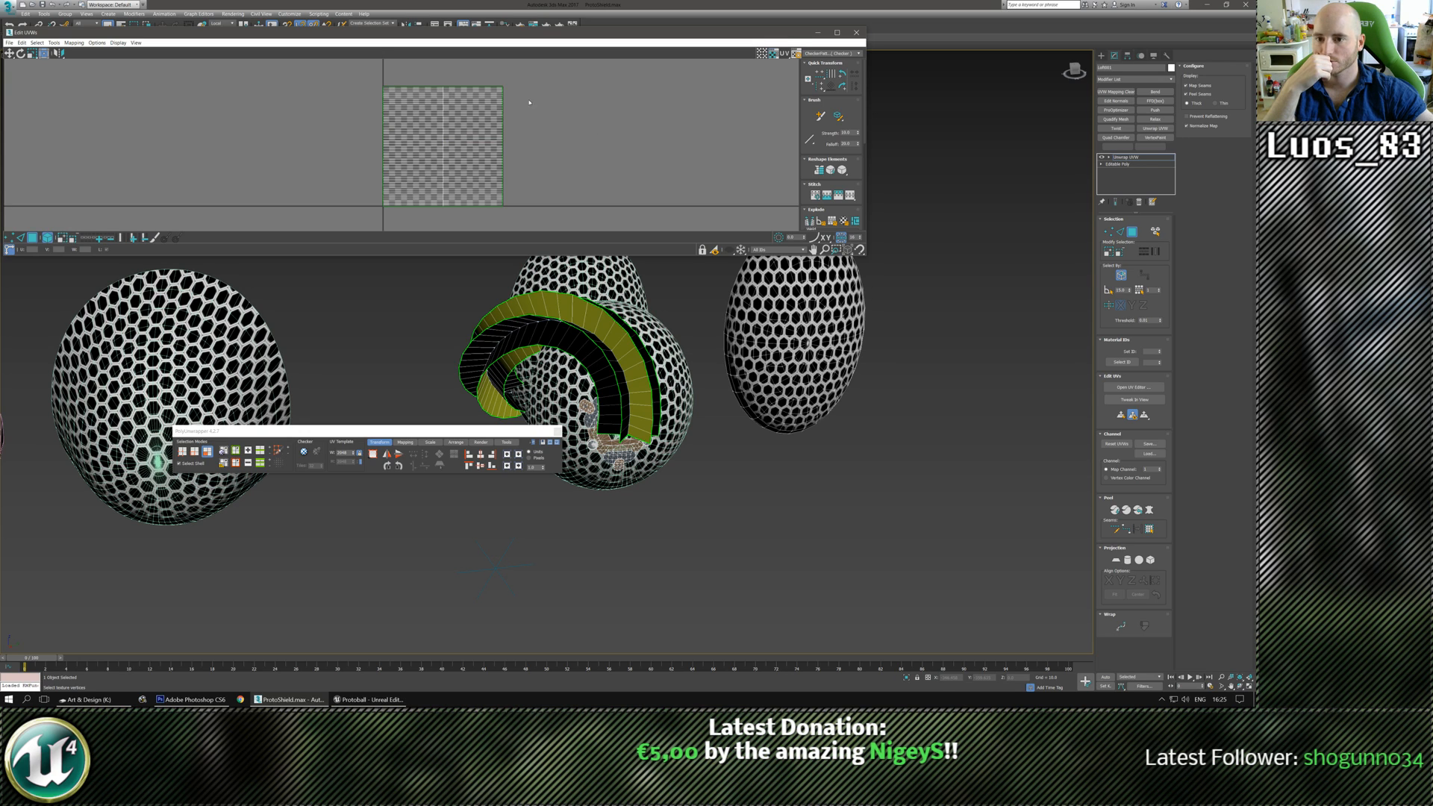
{"action": "key", "text": "ctrl+a"}
{"action": "left_click", "coordinate": [406, 442]}
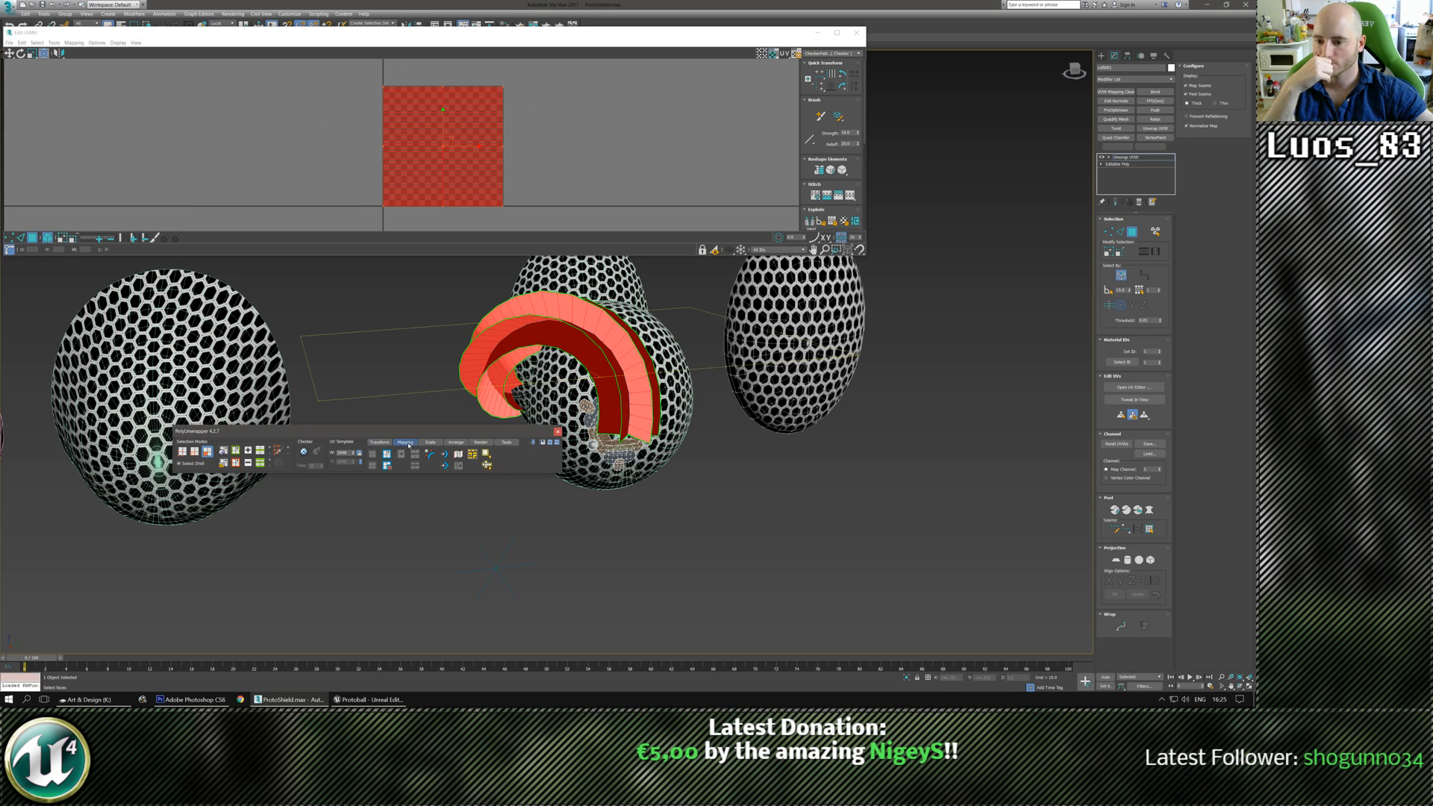
{"action": "left_click", "coordinate": [430, 443]}
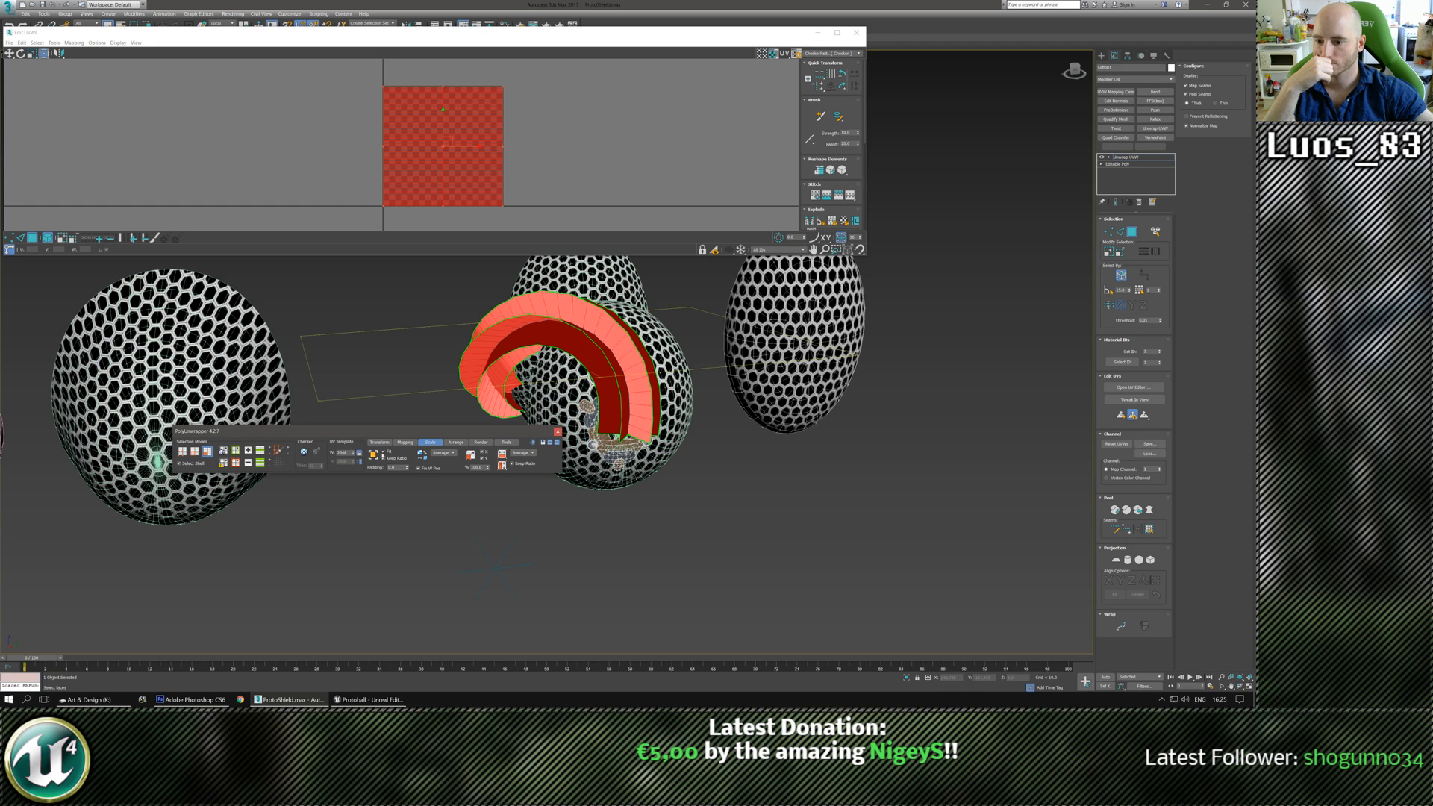
{"action": "left_click", "coordinate": [544, 170]}
{"action": "scroll", "coordinate": [436, 125], "scroll_direction": "up", "scroll_amount": 3}
{"action": "middle_click_drag", "start_coordinate": [509, 121], "coordinate": [450, 114]}
{"action": "scroll", "coordinate": [525, 129], "scroll_direction": "up", "scroll_amount": 3}
{"action": "scroll", "coordinate": [486, 163], "scroll_direction": "down", "scroll_amount": 7}
{"action": "scroll", "coordinate": [439, 146], "scroll_direction": "down", "scroll_amount": 1}
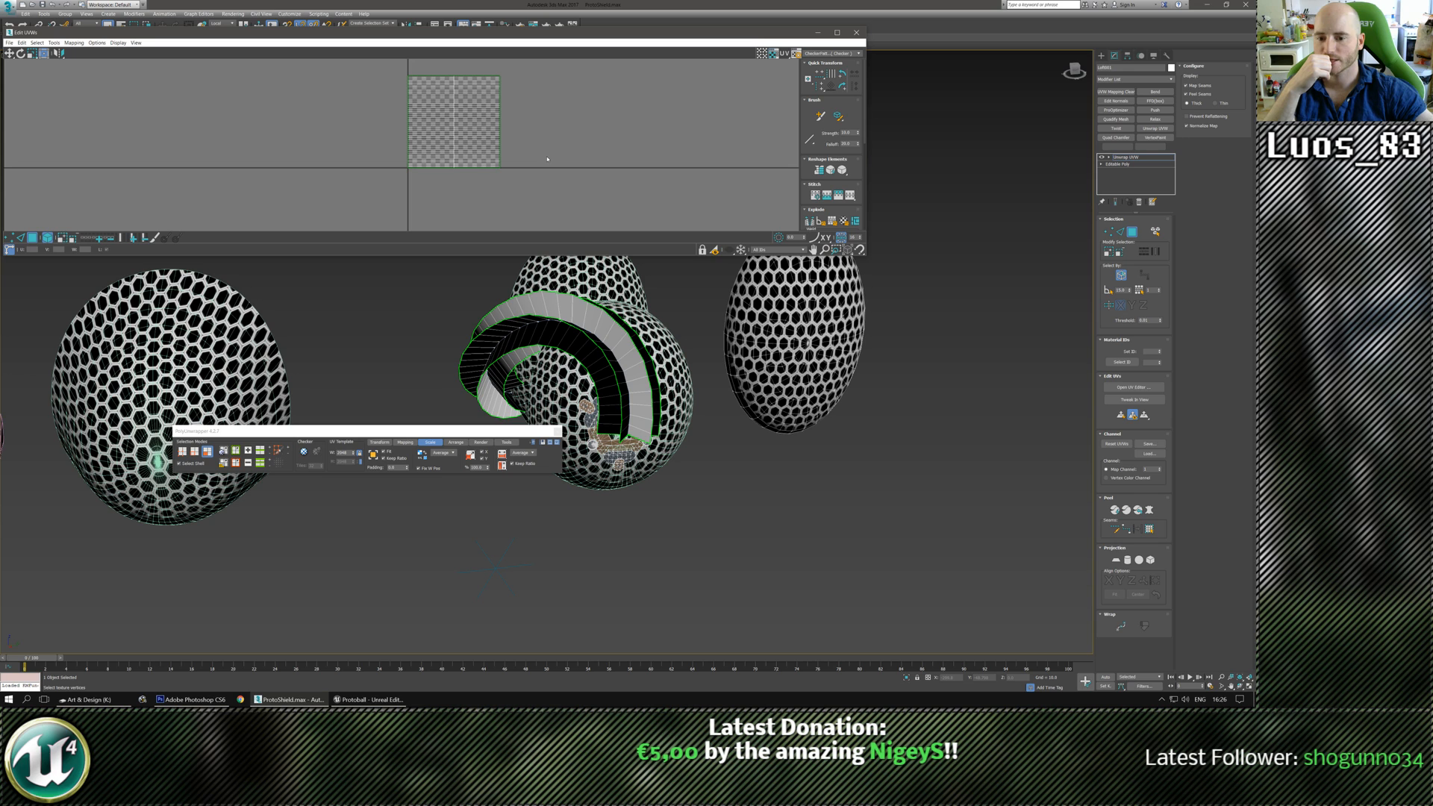
{"action": "left_click", "coordinate": [858, 34]}
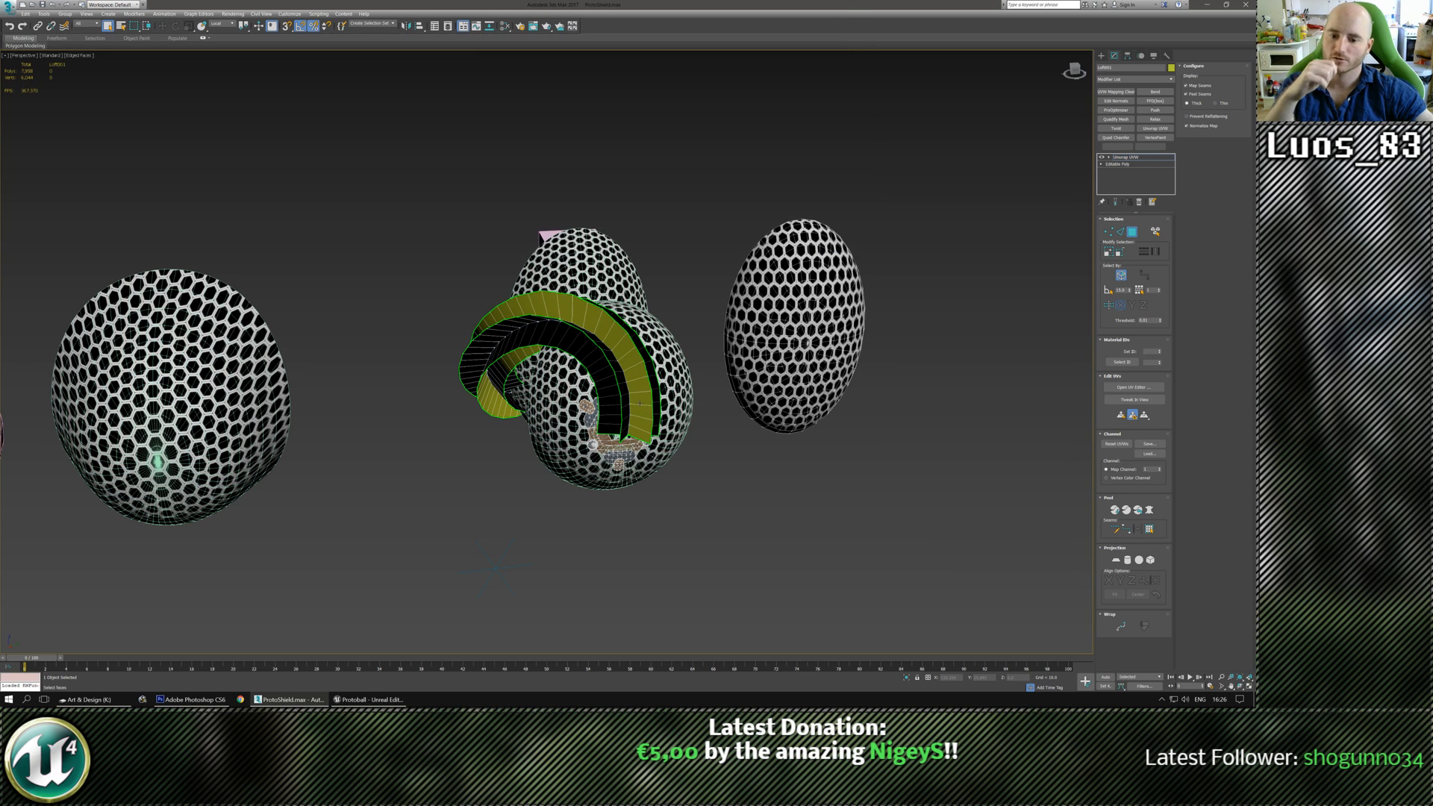
Collapse the ribbon's Unwrap UVW modifier so that the ribbon is a plain editable poly.
{"action": "key", "text": "alt+e"}
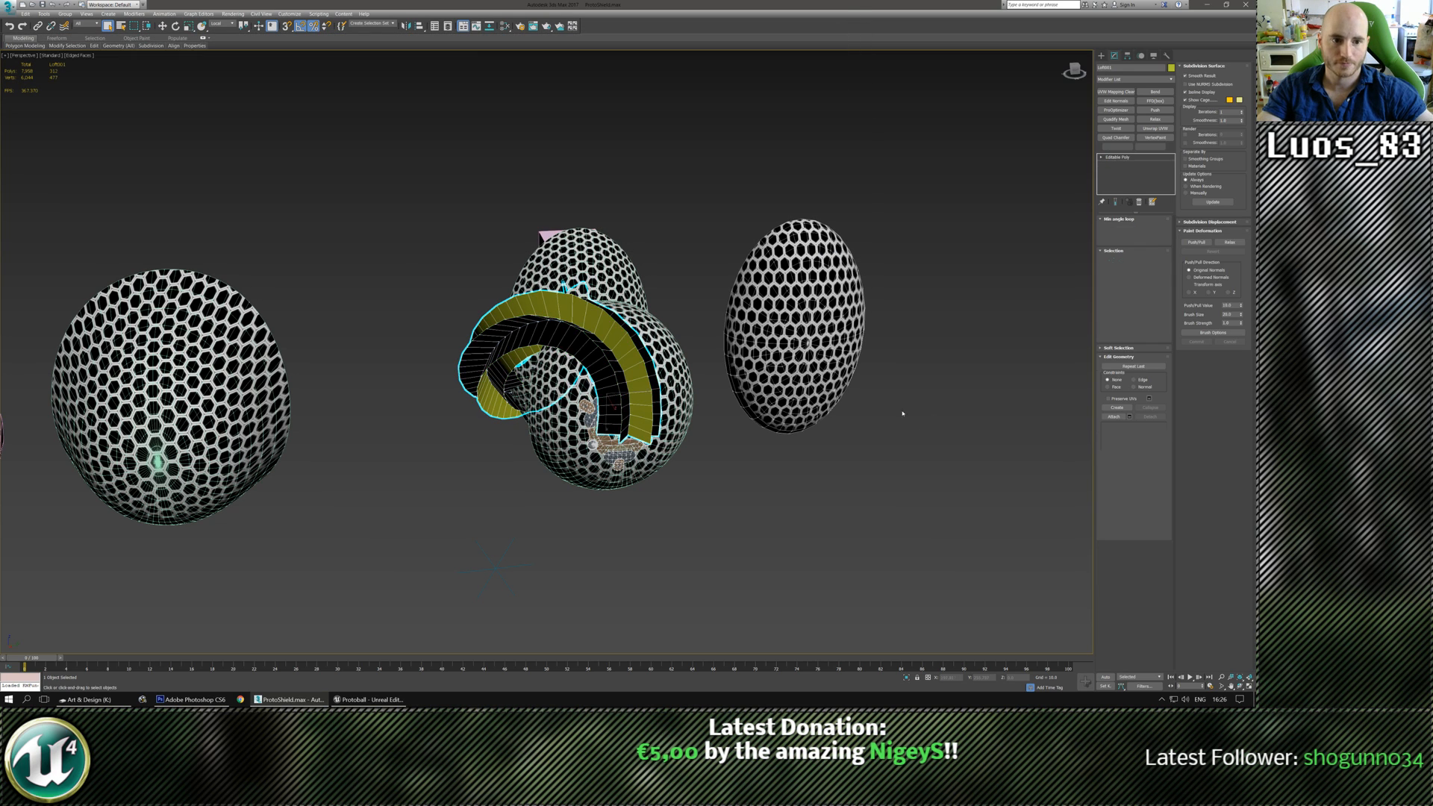
{"action": "middle_click_drag", "start_coordinate": [672, 522], "coordinate": [649, 510], "text": "alt"}
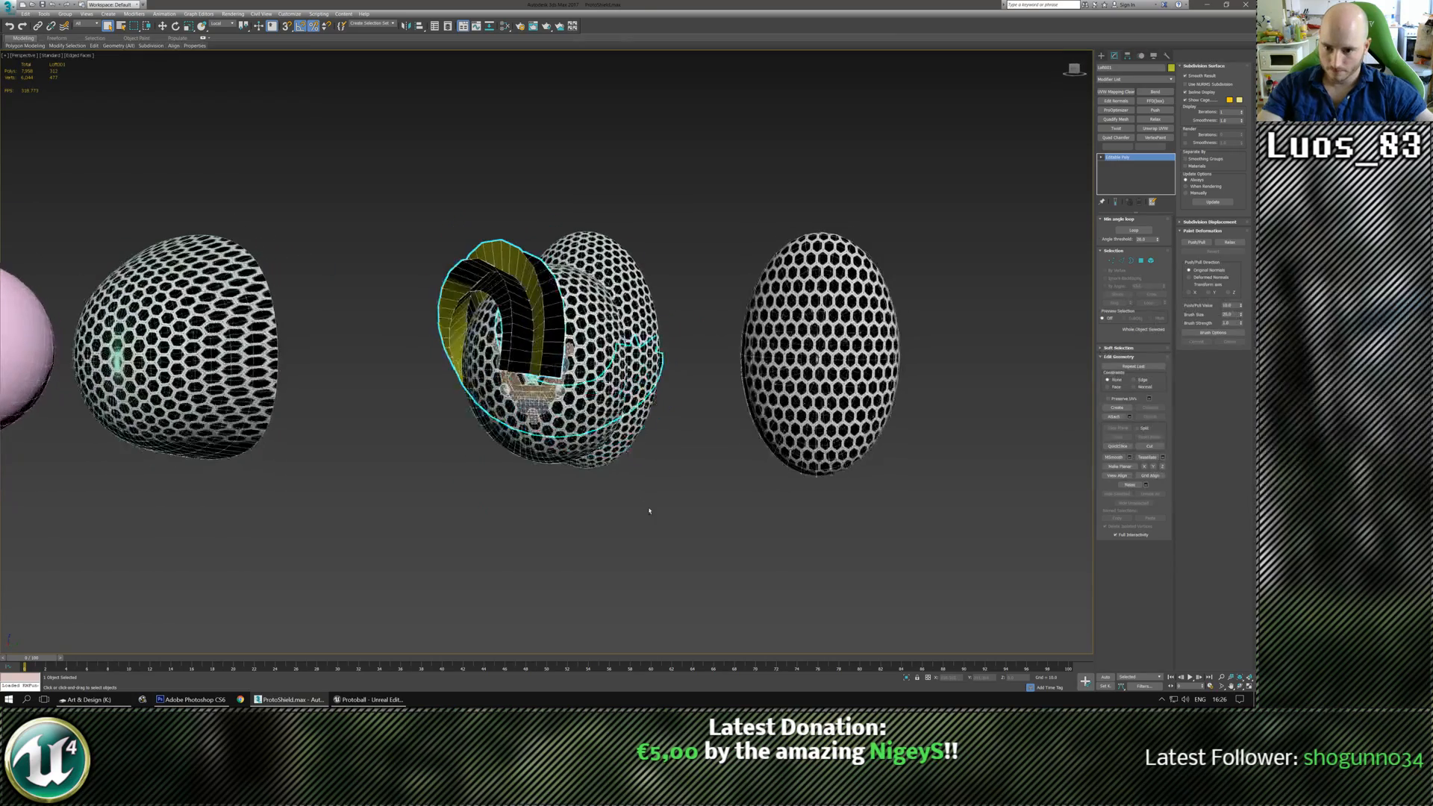
{"action": "middle_click_drag", "start_coordinate": [546, 387], "coordinate": [573, 370], "text": "alt"}
{"action": "key", "text": "e"}
{"action": "scroll", "coordinate": [573, 371], "scroll_direction": "up", "scroll_amount": 3}
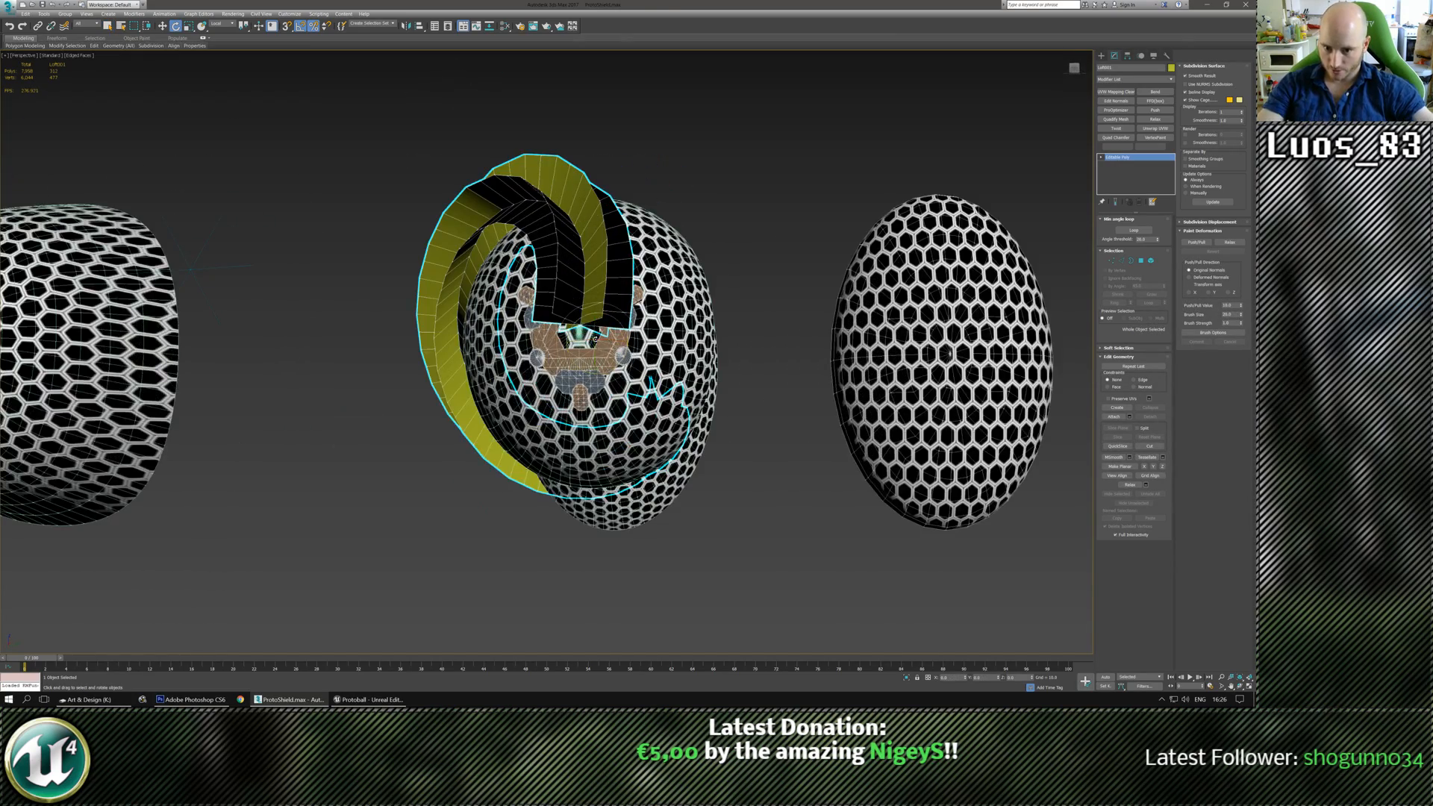
{"action": "middle_click_drag", "start_coordinate": [594, 287], "coordinate": [675, 293], "text": "alt"}
Isolate the ribbon together with the half shield and its emitter, and select only the ribbon.
{"action": "left_click", "coordinate": [1102, 56]}
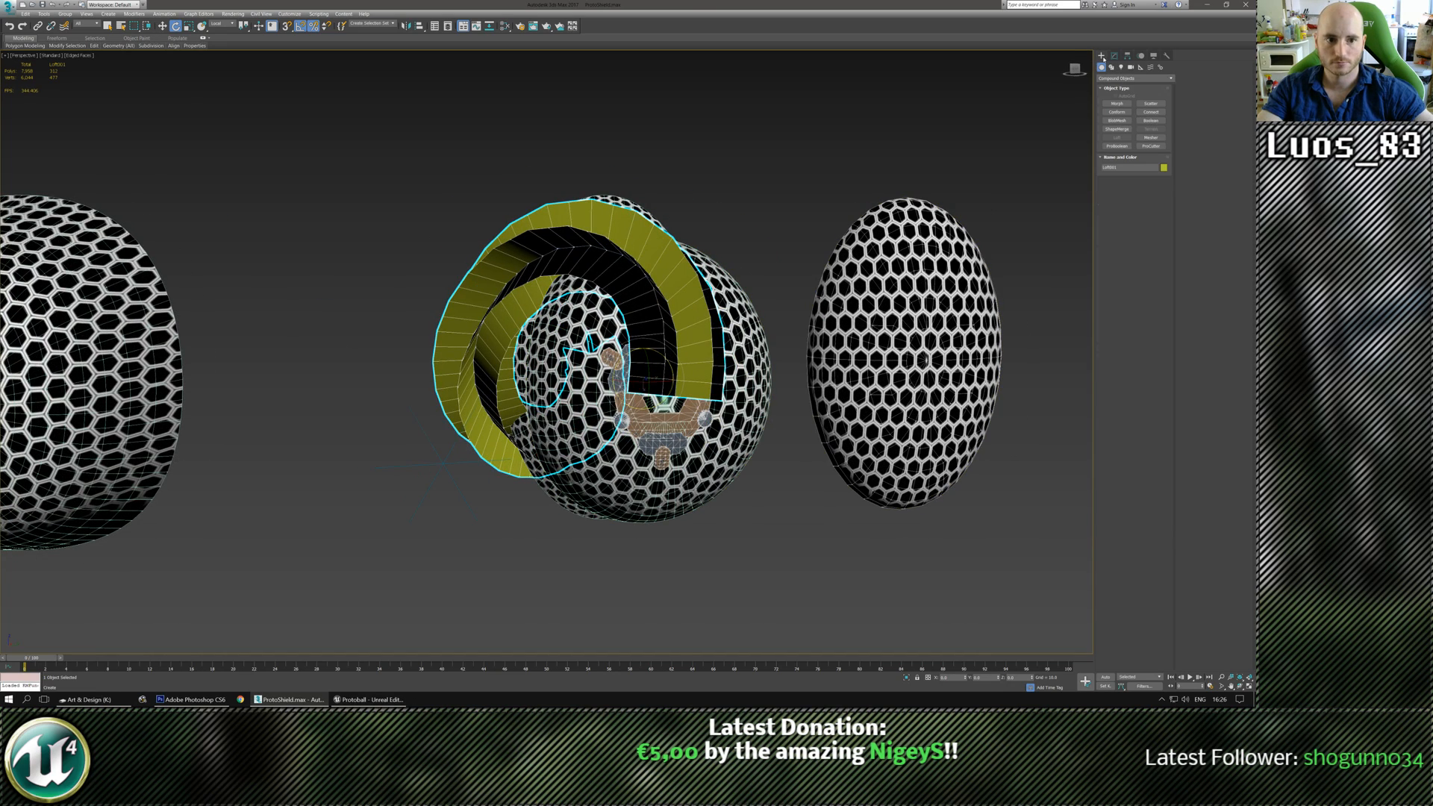
{"action": "middle_click_drag", "start_coordinate": [810, 270], "coordinate": [671, 310], "text": "alt"}
{"action": "left_click", "coordinate": [468, 370], "text": "ctrl"}
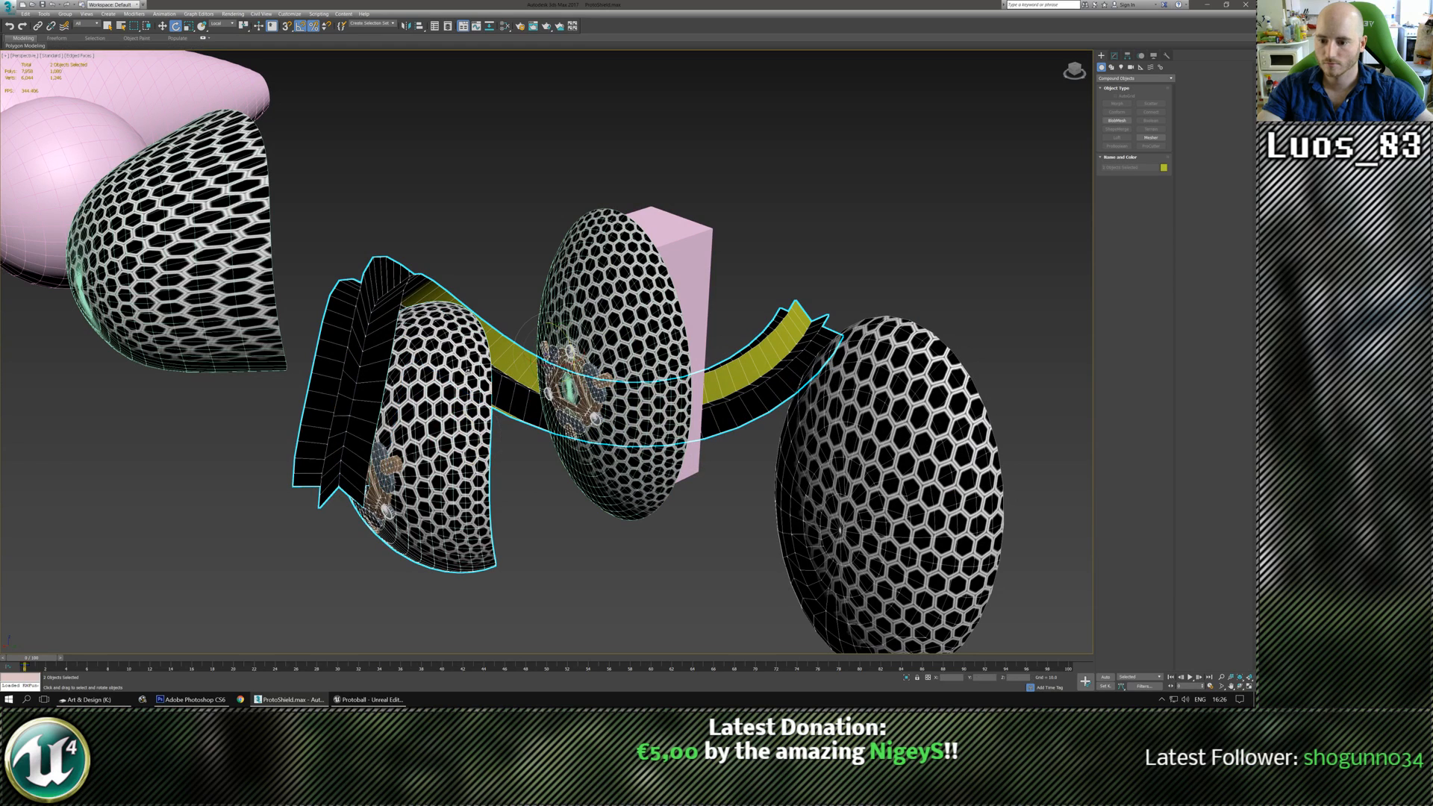
{"action": "left_click", "coordinate": [382, 478], "text": "ctrl"}
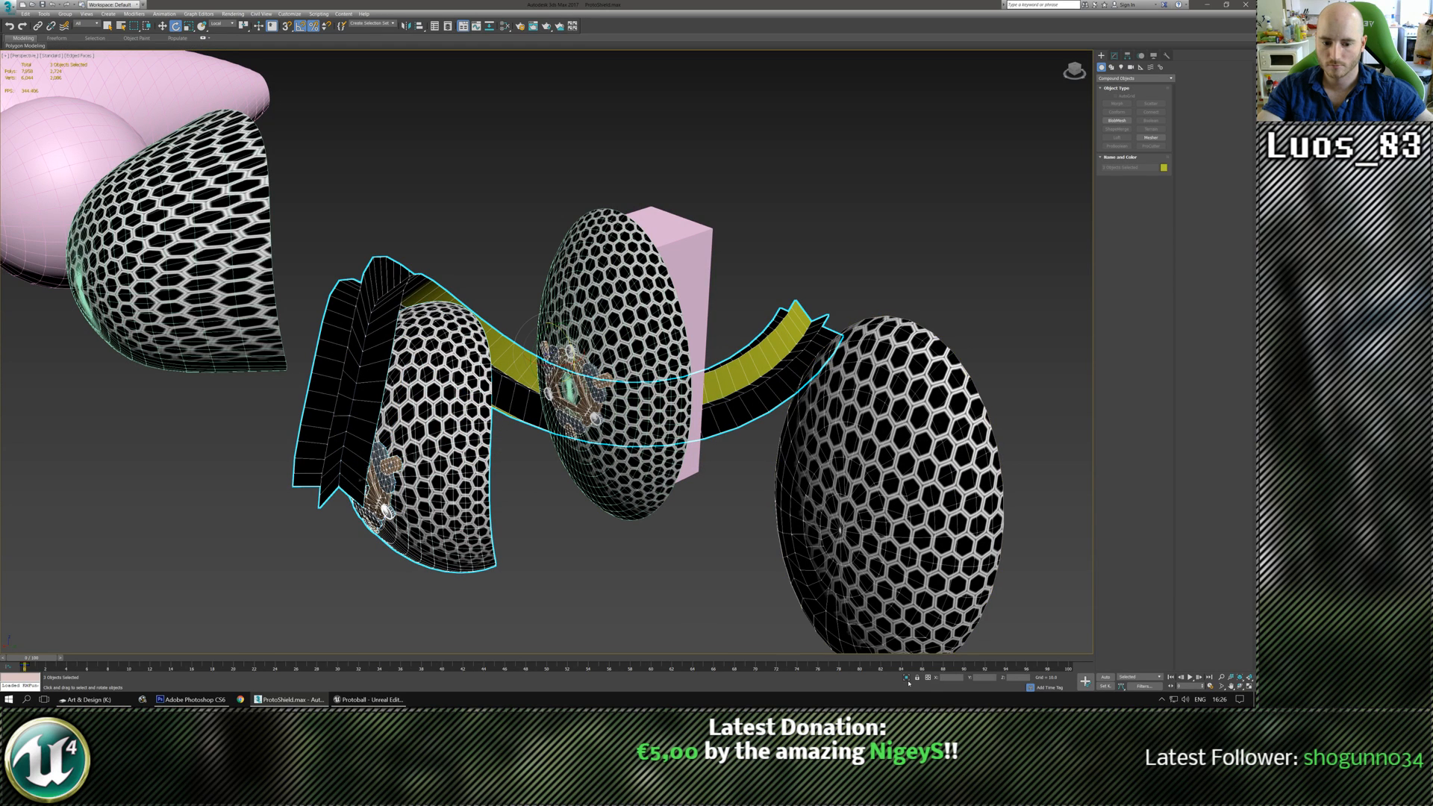
{"action": "left_click", "coordinate": [908, 680]}
{"action": "middle_click_drag", "start_coordinate": [653, 549], "coordinate": [662, 505], "text": "alt"}
{"action": "left_click", "coordinate": [614, 493]}
{"action": "left_click", "coordinate": [470, 410]}
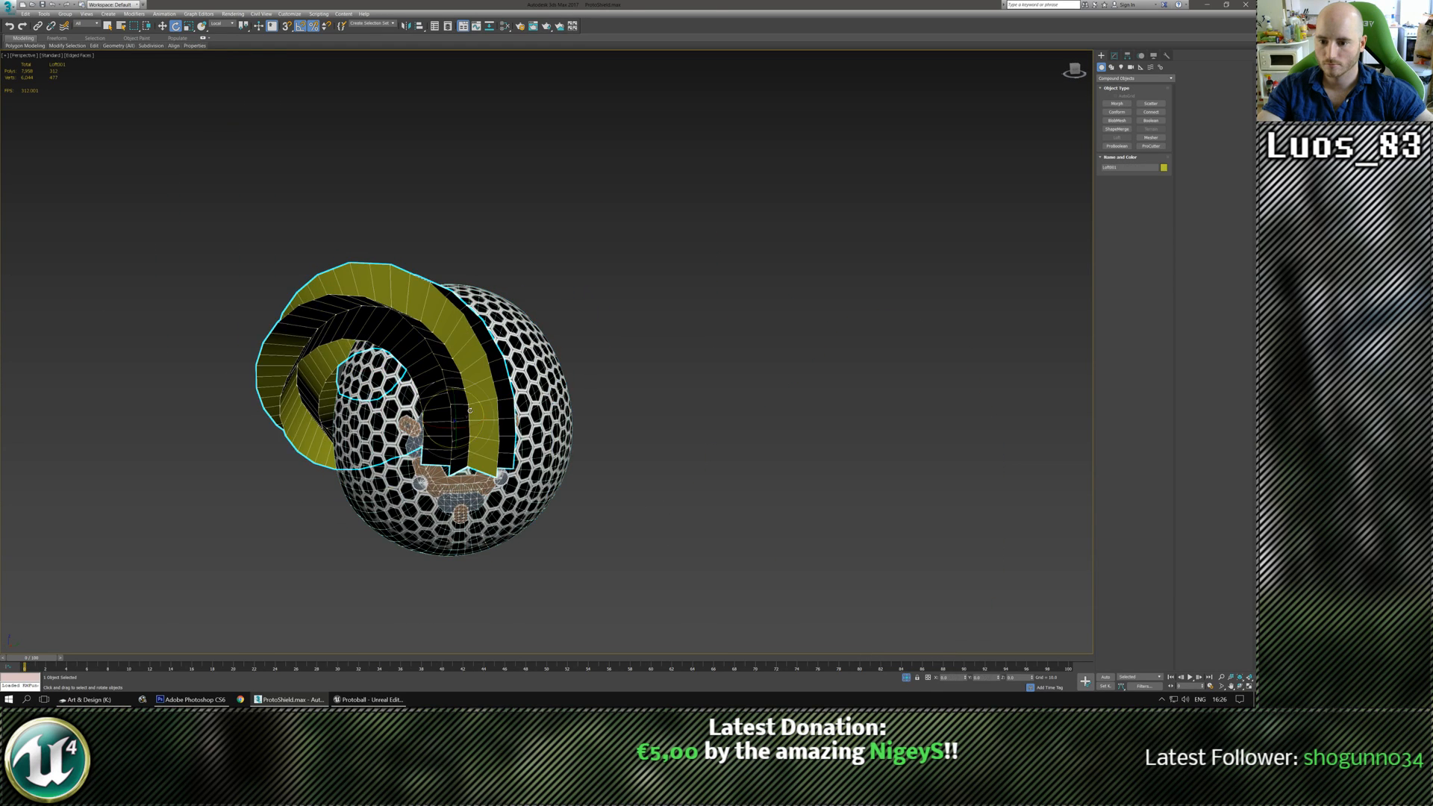
Clone the ribbon by rotating it around the shield's axis, making two copies for a three-ribbon spiral.
{"action": "scroll", "coordinate": [460, 459], "scroll_direction": "up", "scroll_amount": 3}
{"action": "scroll", "coordinate": [460, 460], "scroll_direction": "down", "scroll_amount": 3}
{"action": "middle_click_drag", "start_coordinate": [460, 460], "coordinate": [558, 393]}
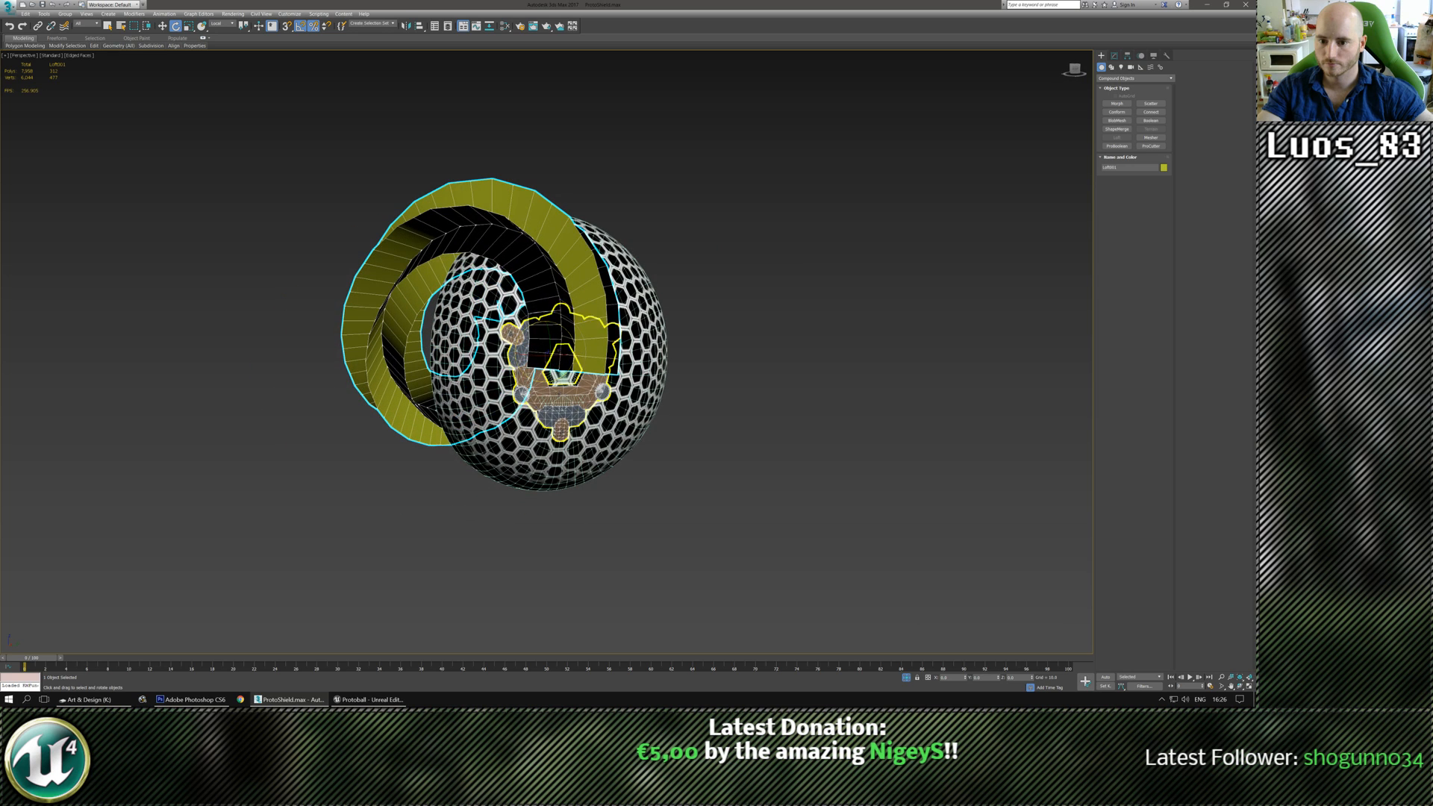
{"action": "left_click_drag", "start_coordinate": [560, 324], "coordinate": [631, 362], "text": "shift"}
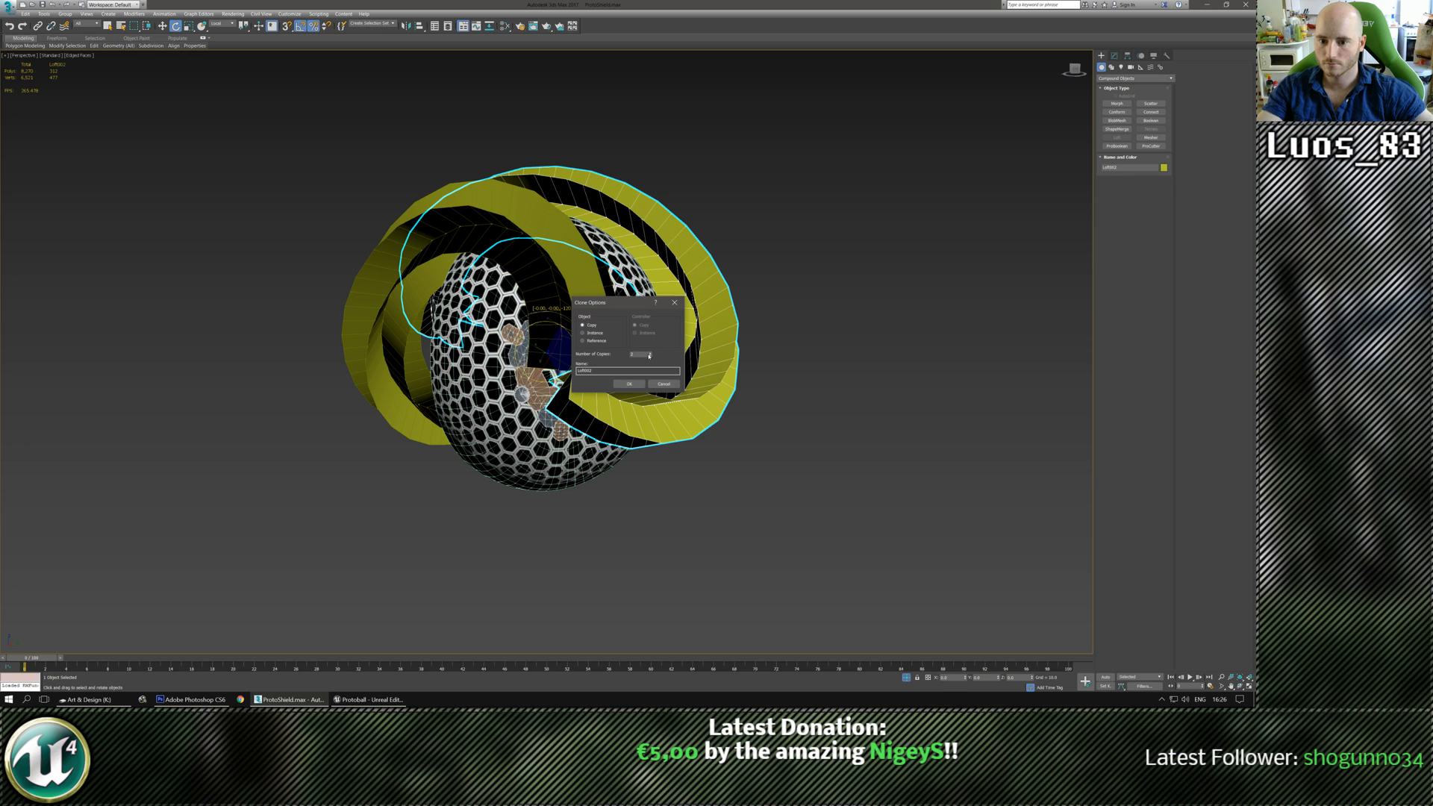
{"action": "left_click", "coordinate": [629, 384]}
{"action": "left_click", "coordinate": [757, 470]}
{"action": "mouse_move", "coordinate": [758, 470]}
{"action": "middle_mouse_down", "text": "alt"}
{"action": "mouse_move", "coordinate": [566, 444]}
{"action": "mouse_move", "coordinate": [478, 466]}
{"action": "mouse_move", "coordinate": [556, 439]}
{"action": "mouse_move", "coordinate": [575, 448]}
{"action": "middle_mouse_up", "text": "alt"}
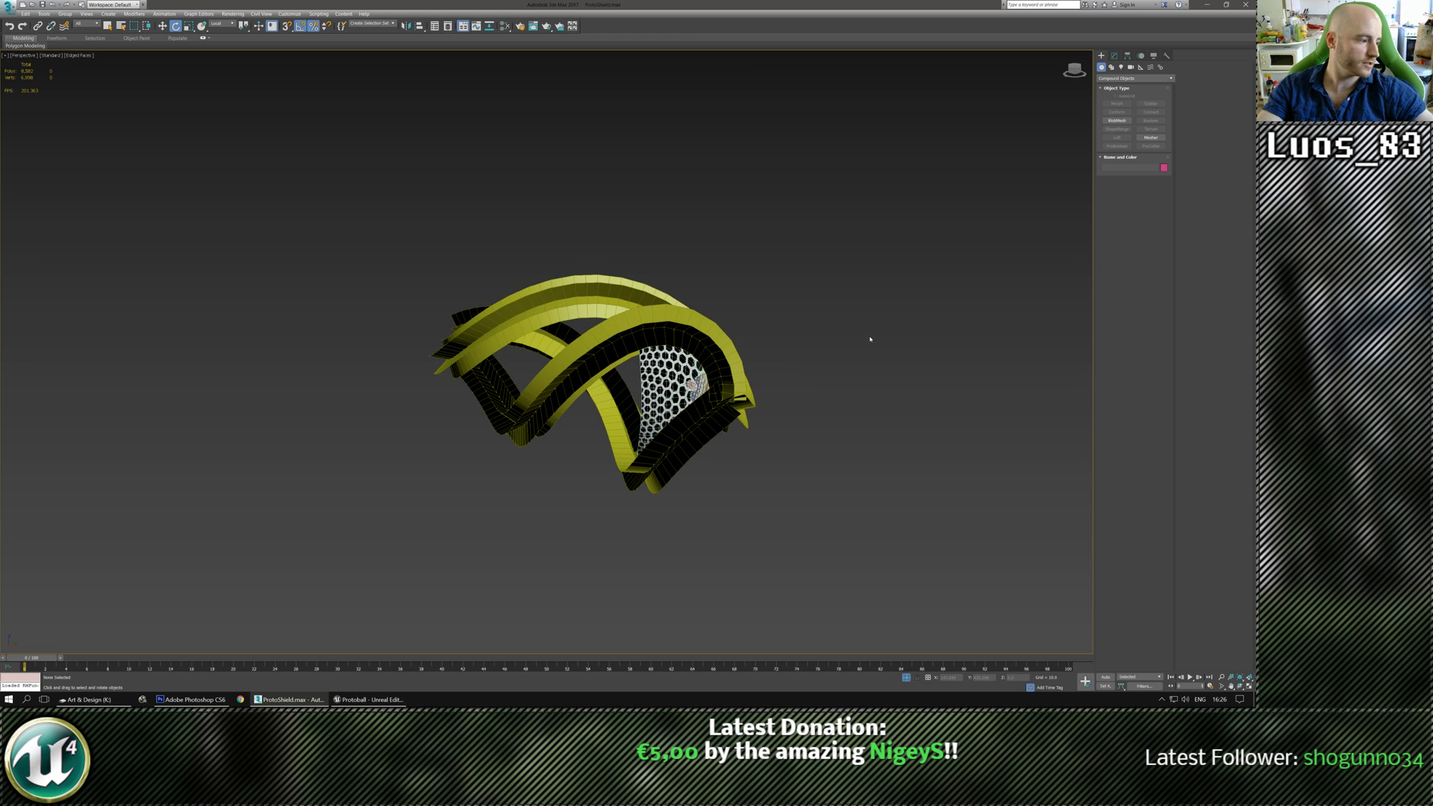
Try to rotate all three spiral ribbons together, undo it, and open and close the Rotate Transform Type-In.
{"action": "left_click_drag", "start_coordinate": [579, 512], "coordinate": [745, 476]}
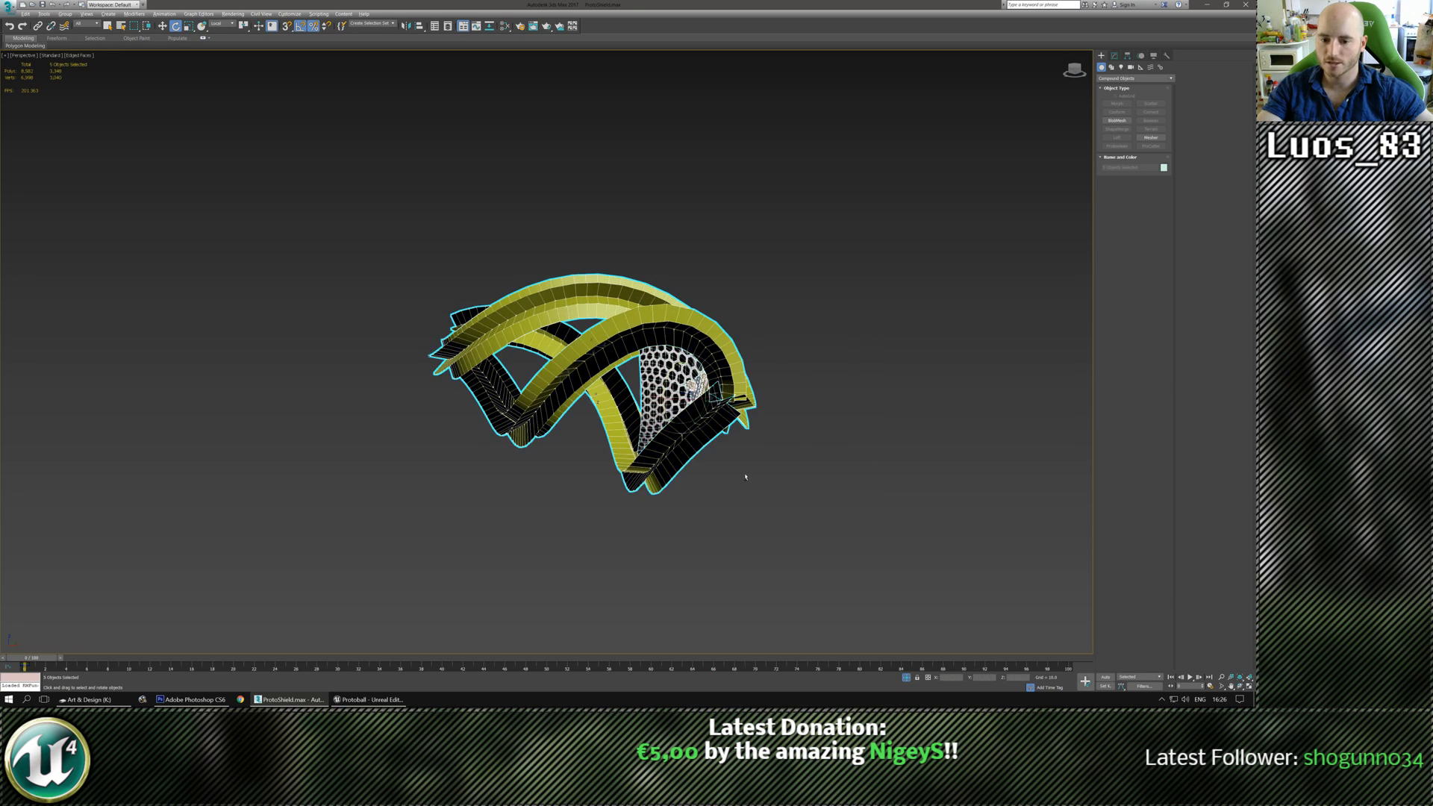
{"action": "middle_click_drag", "start_coordinate": [745, 476], "coordinate": [713, 478], "text": "alt"}
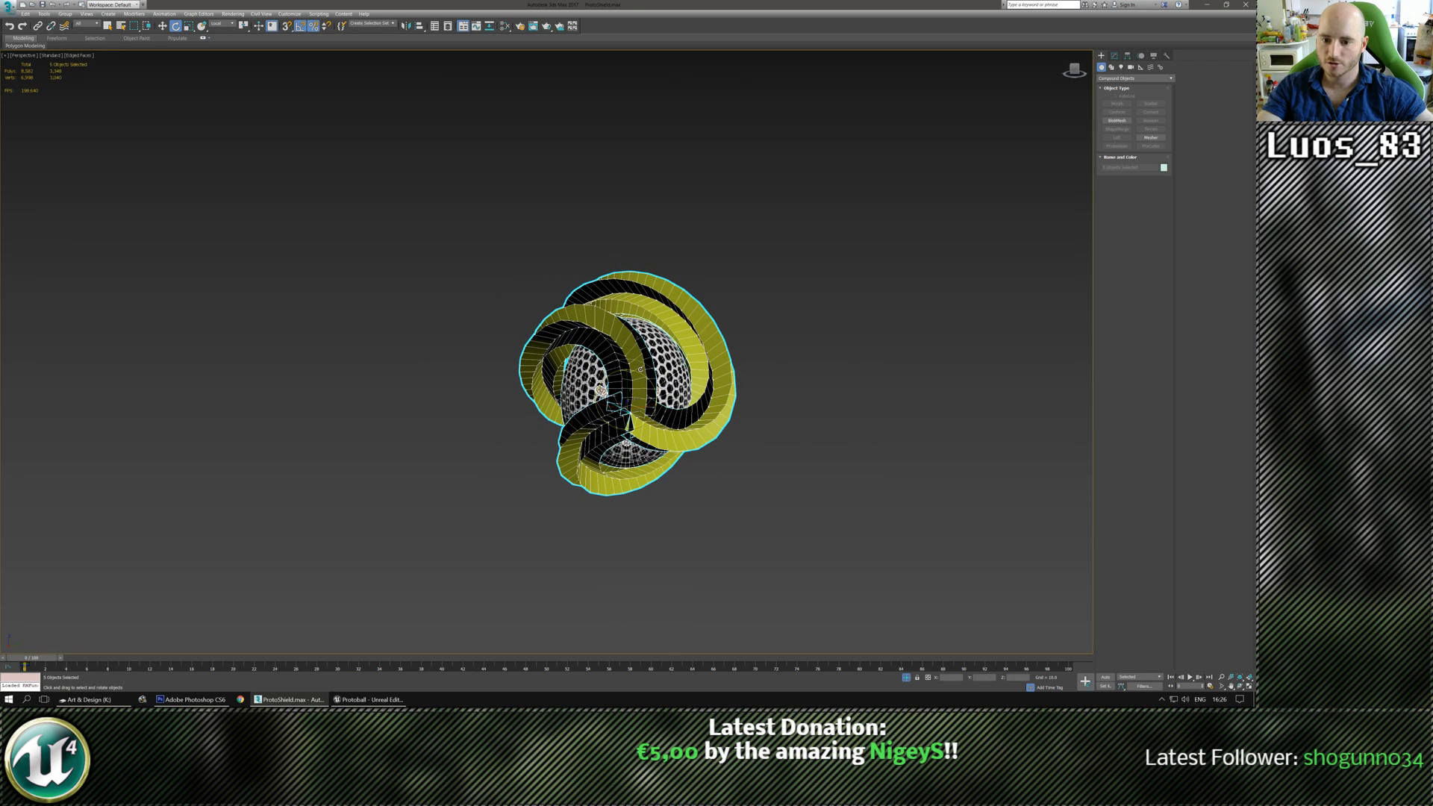
{"action": "left_click_drag", "start_coordinate": [635, 372], "coordinate": [801, 384]}
{"action": "key", "text": "ctrl+z"}
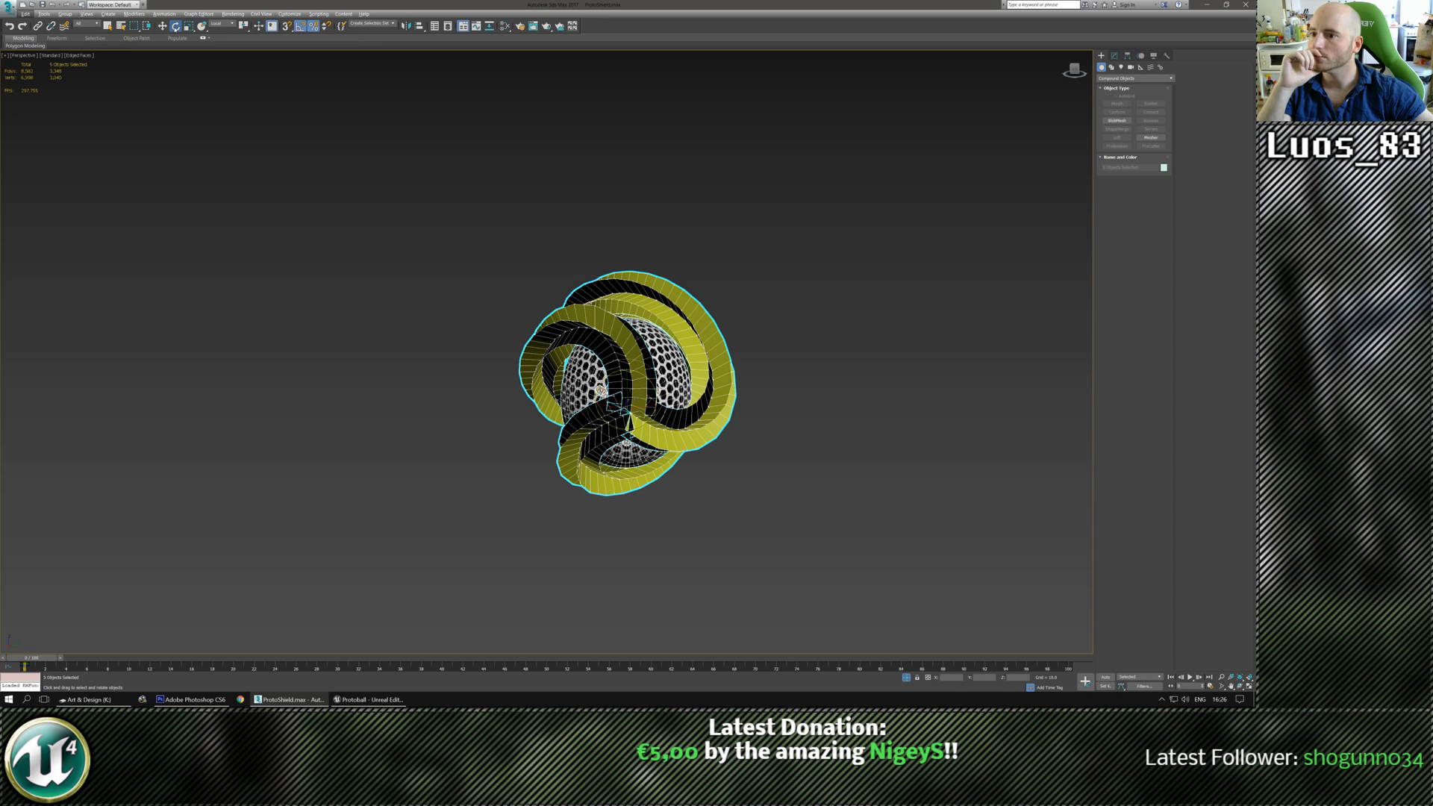
{"action": "right_click", "coordinate": [175, 26]}
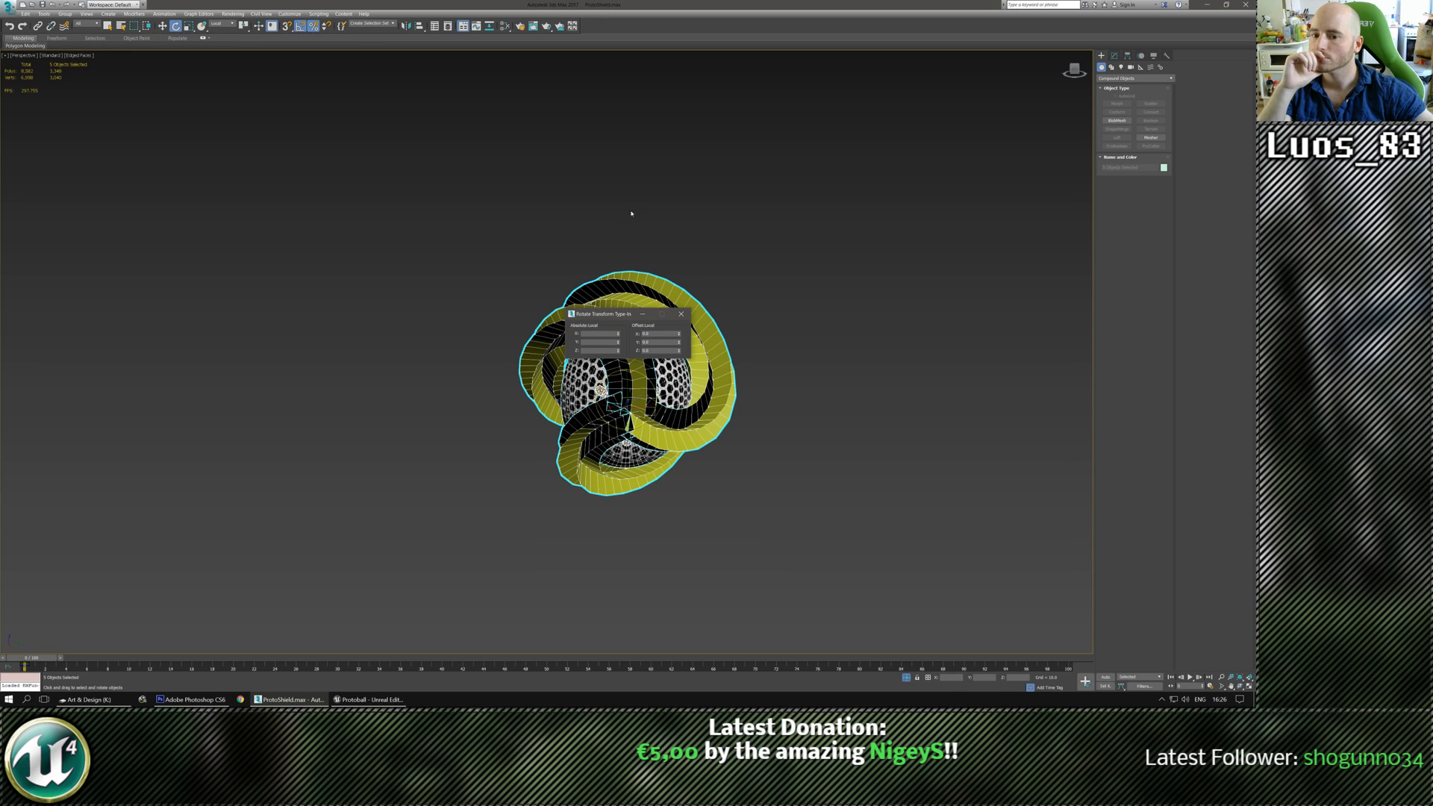
{"action": "left_click", "coordinate": [680, 314]}
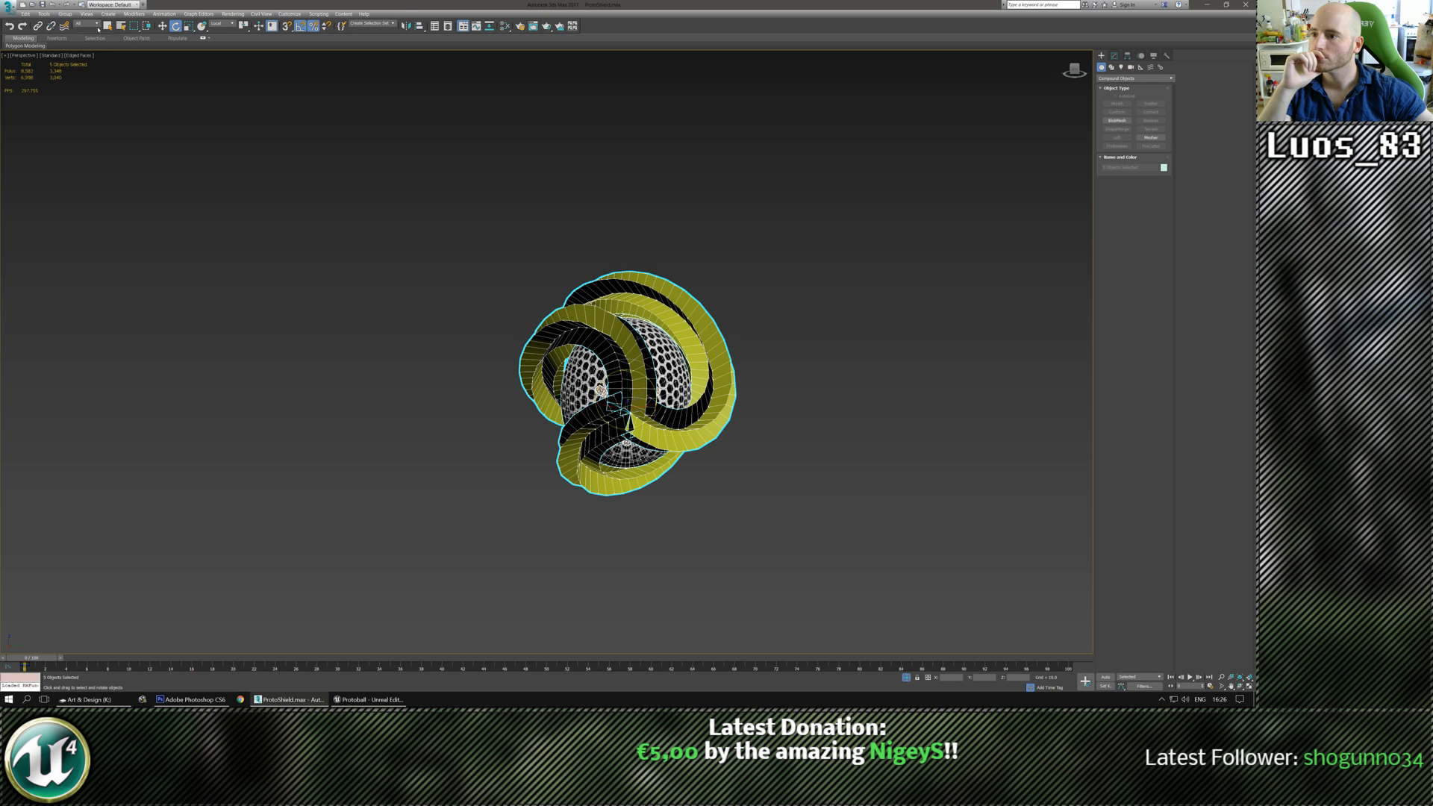
Switch the reference coordinate system, try spinning the three ribbons around their common axis, and undo the rotation.
{"action": "left_click", "coordinate": [222, 23]}
{"action": "left_click", "coordinate": [219, 30]}
{"action": "middle_click_drag", "start_coordinate": [887, 334], "coordinate": [861, 286]}
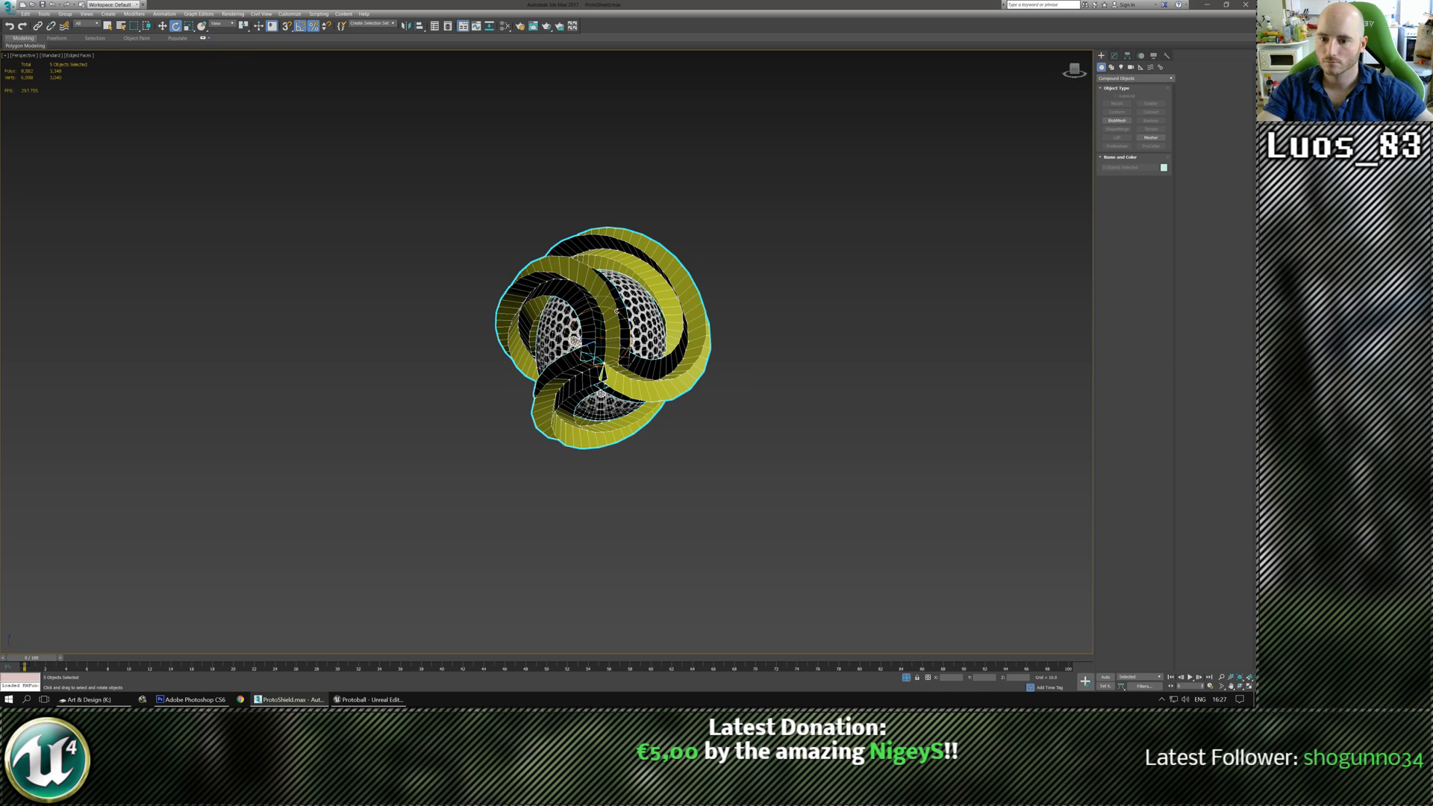
{"action": "left_click_drag", "start_coordinate": [615, 309], "coordinate": [698, 310]}
{"action": "mouse_move", "coordinate": [550, 353]}
{"action": "middle_mouse_down", "text": "alt"}
{"action": "mouse_move", "coordinate": [592, 352]}
{"action": "mouse_move", "coordinate": [567, 356]}
{"action": "middle_mouse_up", "text": "alt"}
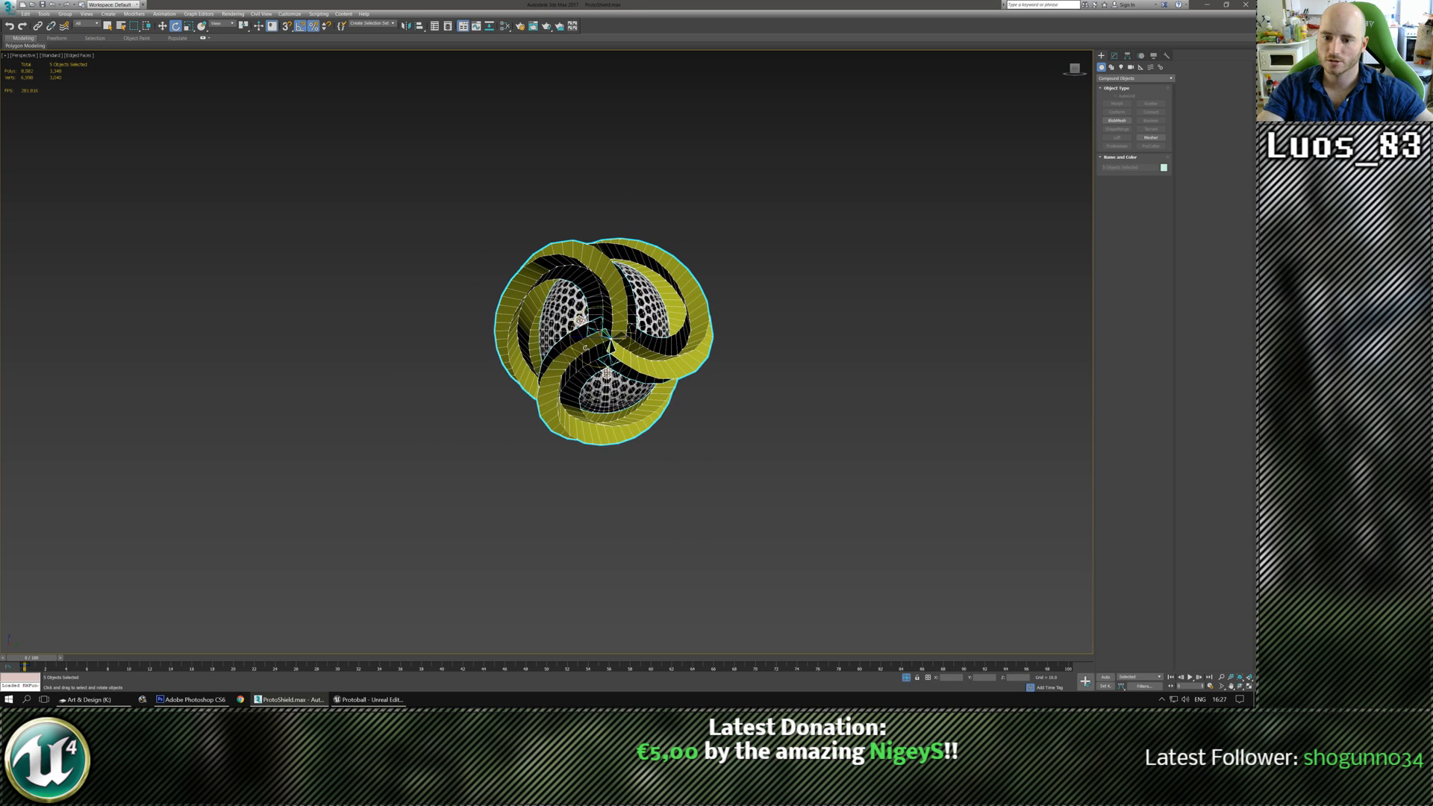
{"action": "mouse_move", "coordinate": [617, 315]}
{"action": "middle_mouse_down", "text": "alt"}
{"action": "mouse_move", "coordinate": [769, 328]}
{"action": "mouse_move", "coordinate": [626, 317]}
{"action": "middle_mouse_up", "text": "alt"}
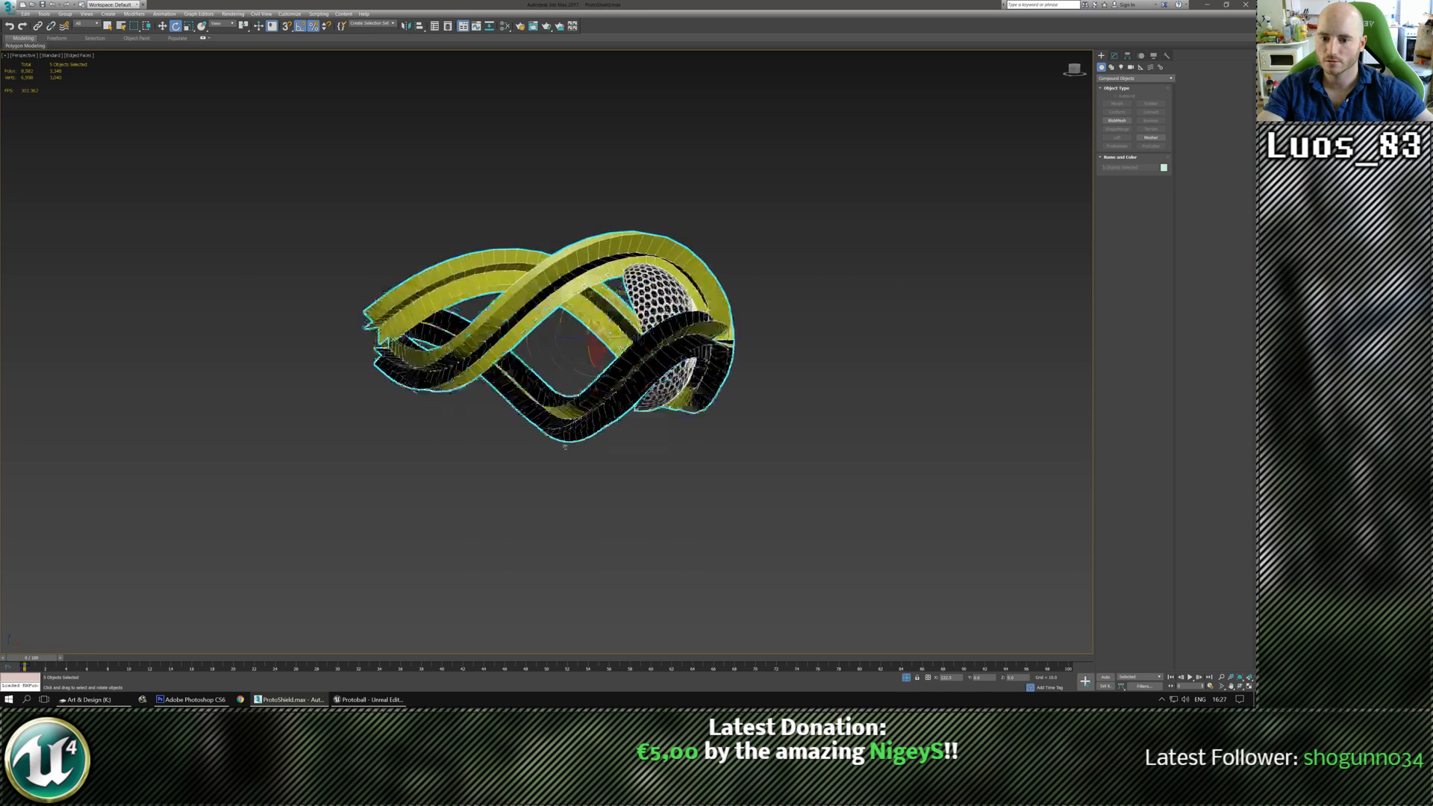
{"action": "left_click_drag", "start_coordinate": [561, 216], "coordinate": [648, 603]}
{"action": "left_click_drag", "start_coordinate": [681, 389], "coordinate": [634, 591]}
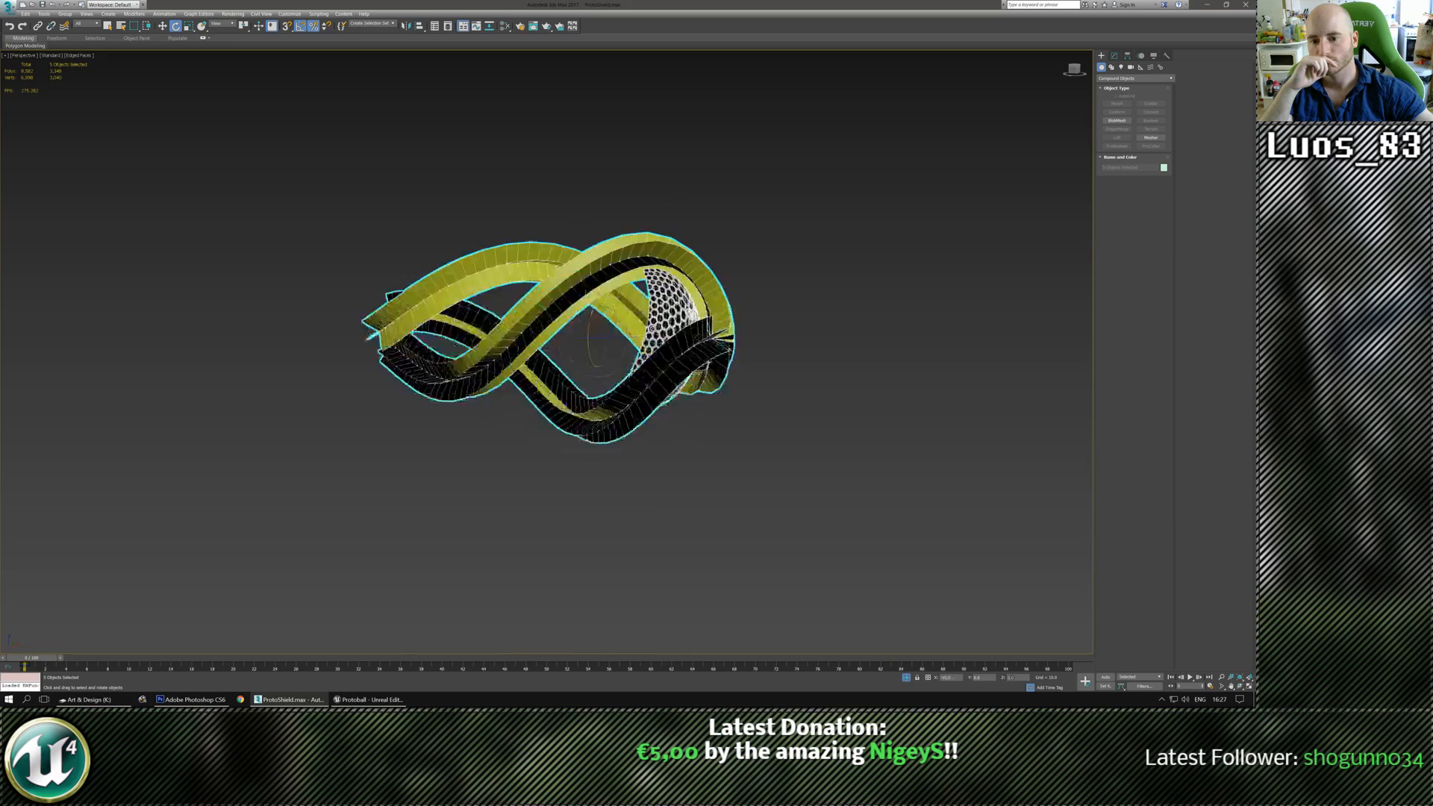
{"action": "left_click_drag", "start_coordinate": [646, 495], "coordinate": [648, 508]}
{"action": "key", "text": "ctrl+z"}
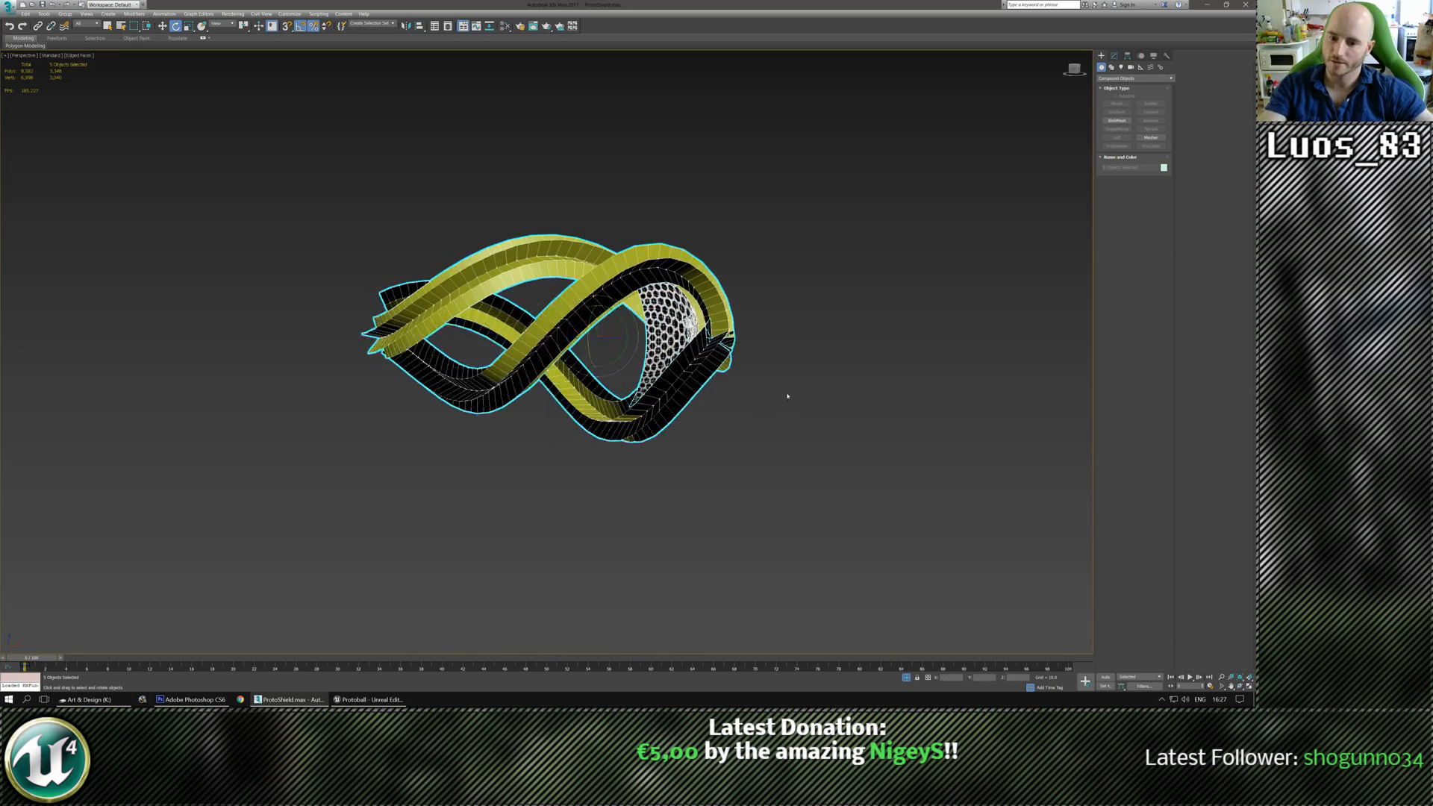
{"action": "left_click", "coordinate": [790, 396]}
Examine the three interwoven ribbons around the shield from the front and side, including their open ends.
{"action": "middle_click_drag", "start_coordinate": [607, 363], "coordinate": [642, 341], "text": "alt"}
{"action": "middle_click_drag", "start_coordinate": [577, 394], "coordinate": [513, 375], "text": "alt"}
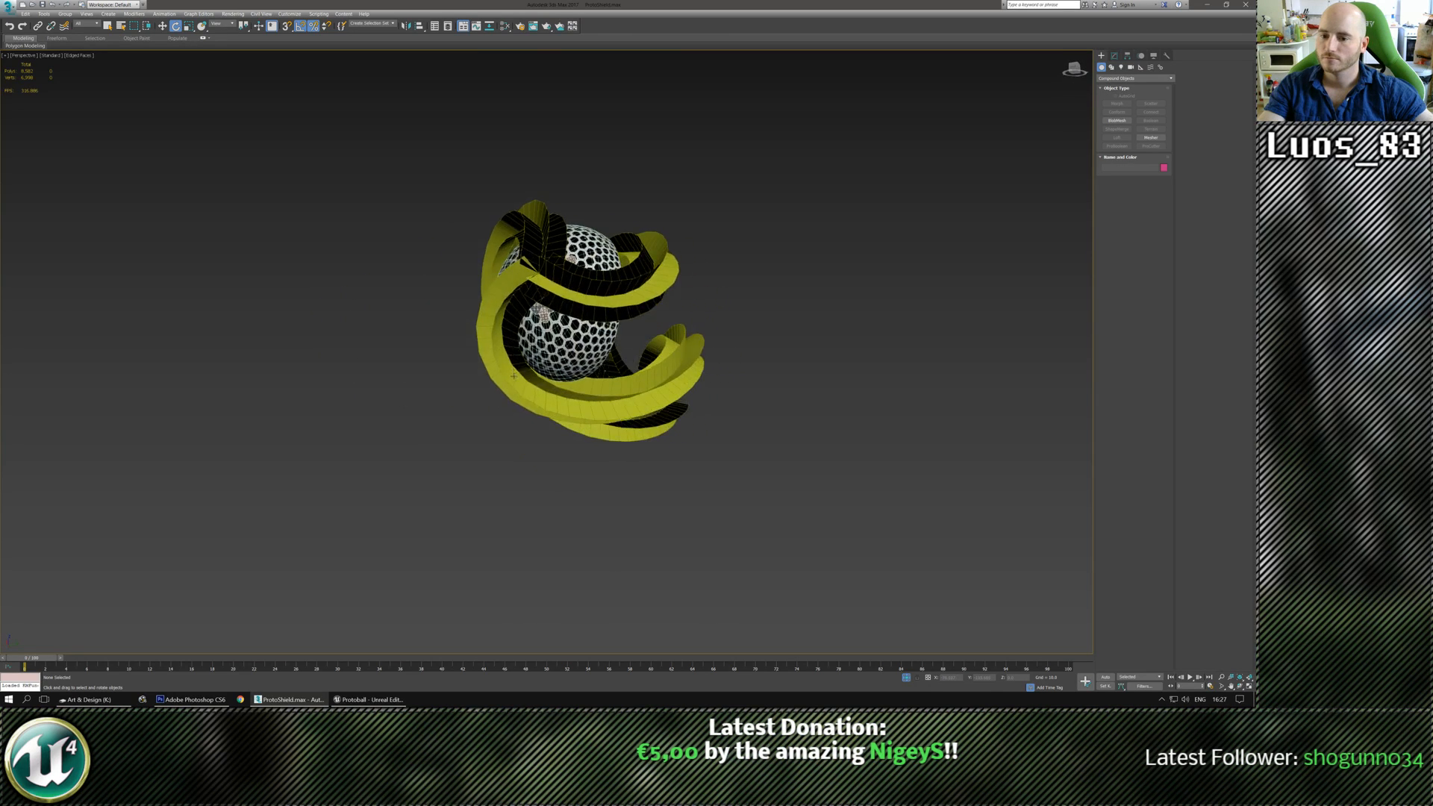
{"action": "scroll", "coordinate": [579, 358], "scroll_direction": "up", "scroll_amount": 3}
{"action": "scroll", "coordinate": [591, 368], "scroll_direction": "down", "scroll_amount": 3}
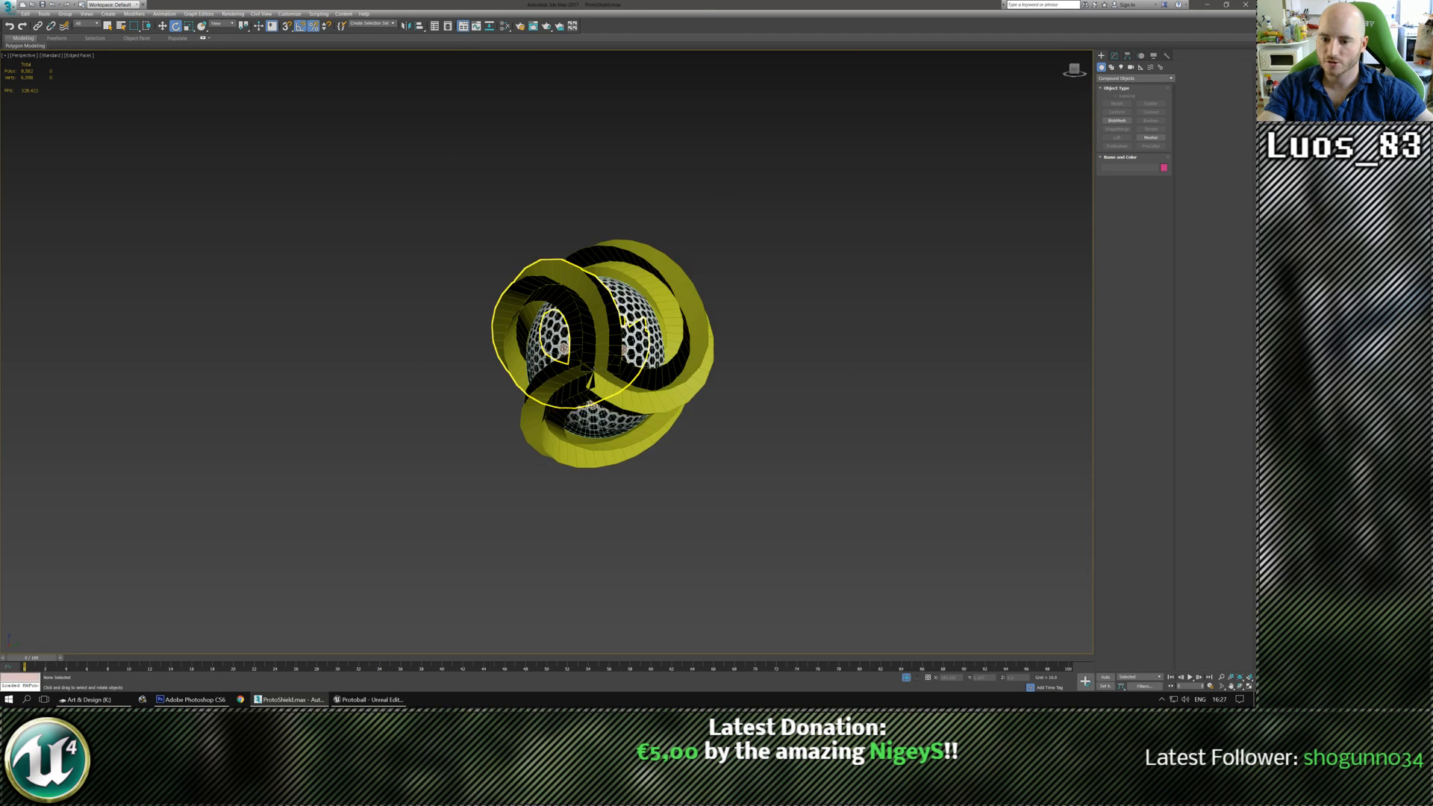
{"action": "scroll", "coordinate": [516, 368], "scroll_direction": "up", "scroll_amount": 3}
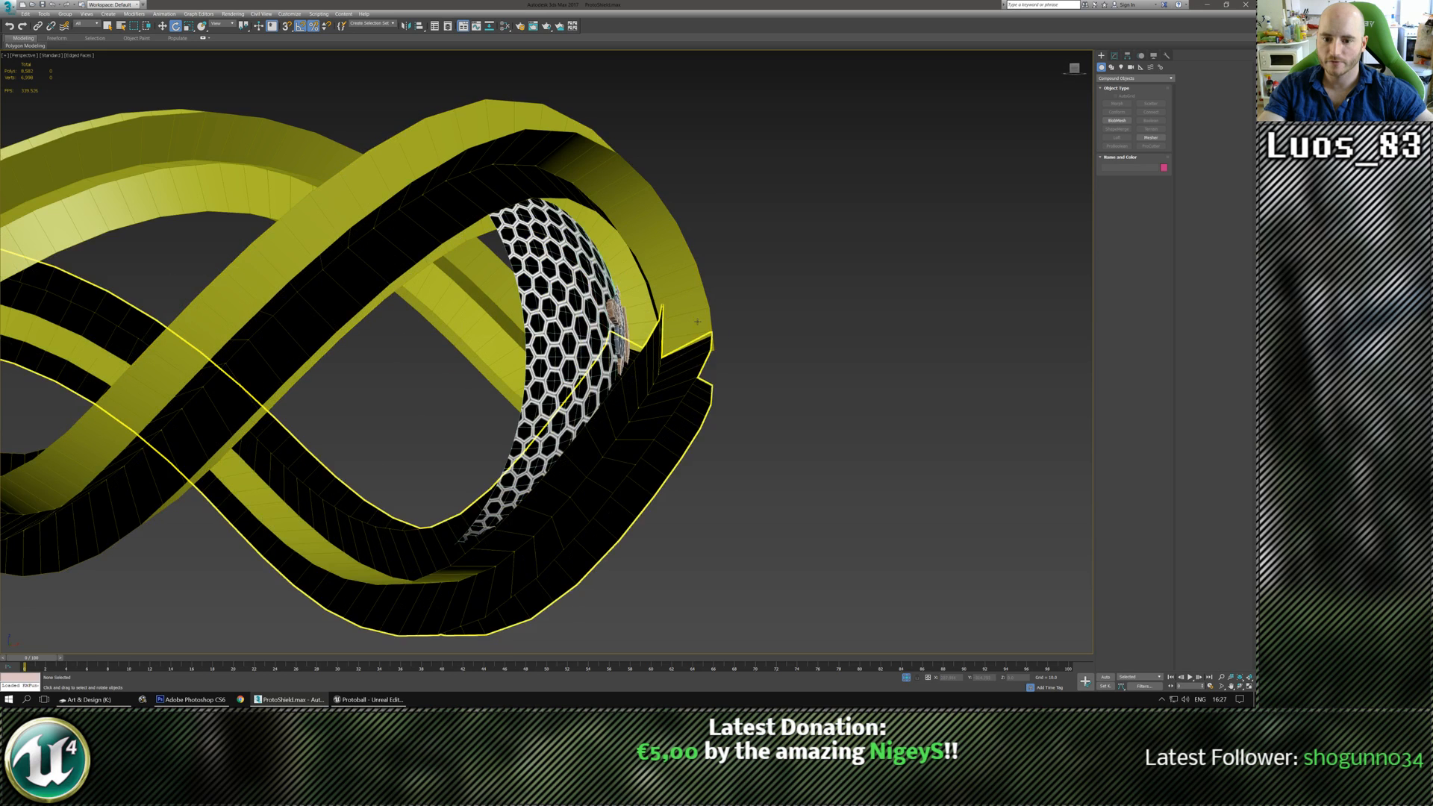
{"action": "scroll", "coordinate": [610, 356], "scroll_direction": "up", "scroll_amount": 5}
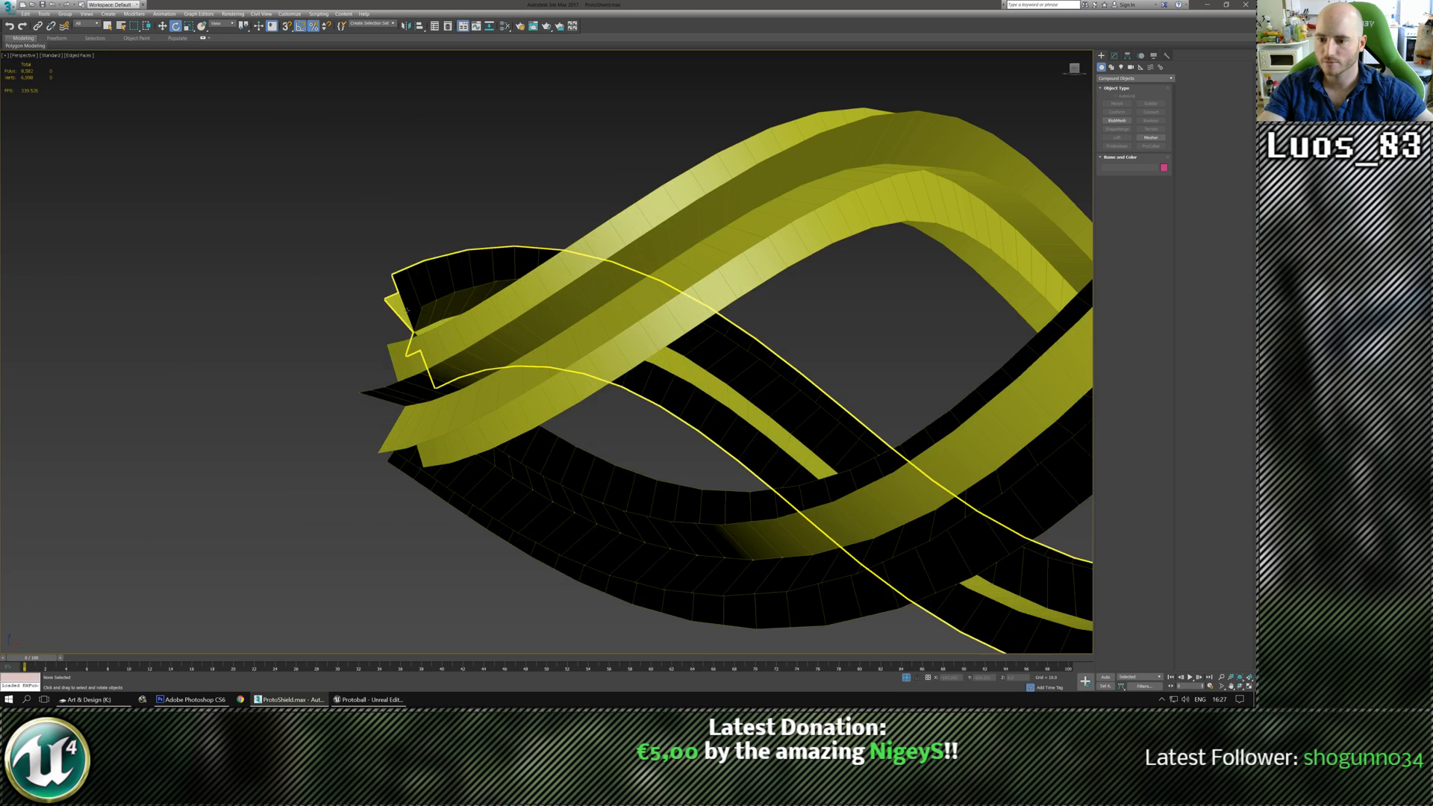
{"action": "scroll", "coordinate": [558, 401], "scroll_direction": "down", "scroll_amount": 4}
{"action": "middle_click_drag", "start_coordinate": [557, 401], "coordinate": [333, 383]}
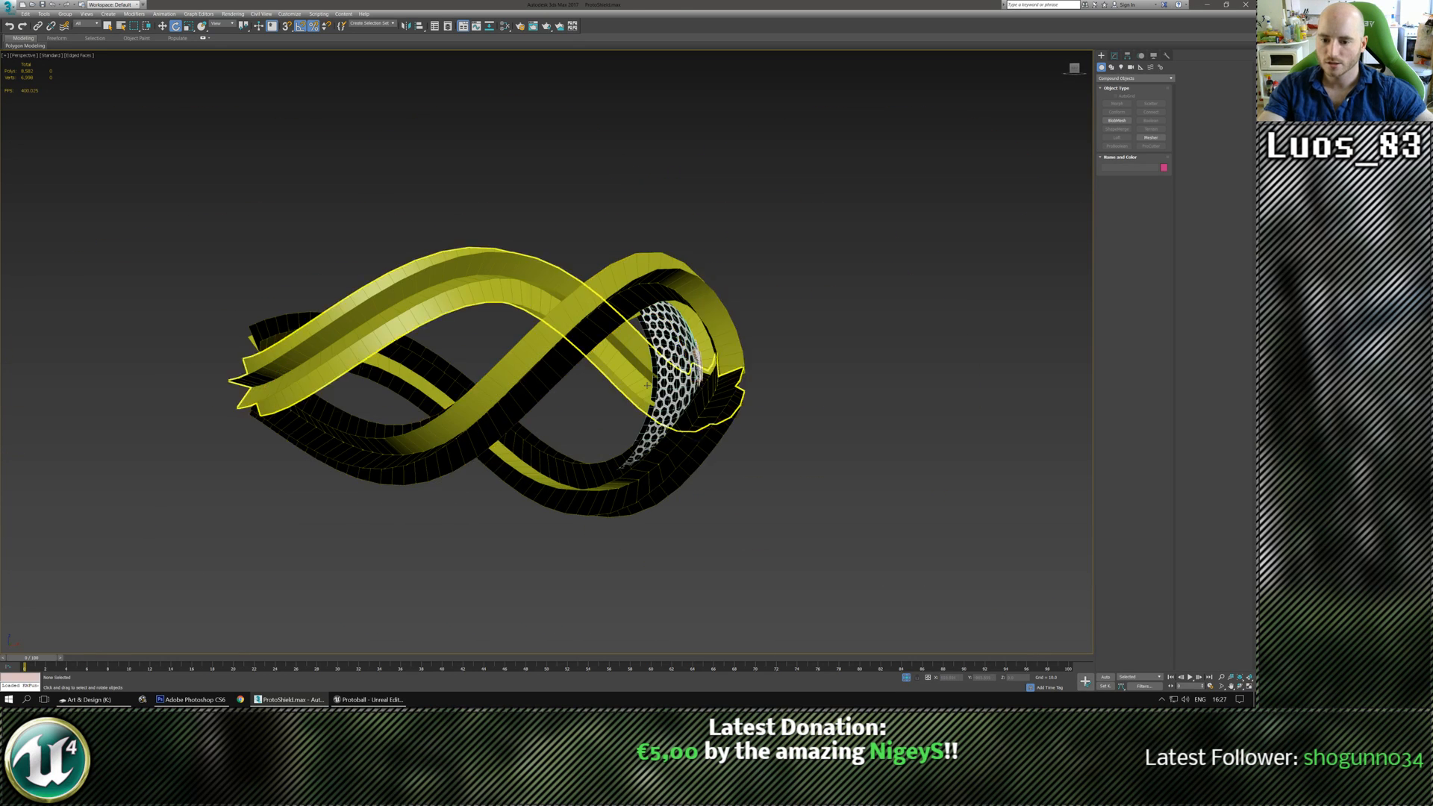
{"action": "scroll", "coordinate": [676, 382], "scroll_direction": "up", "scroll_amount": 5}
{"action": "scroll", "coordinate": [675, 383], "scroll_direction": "down", "scroll_amount": 1}
{"action": "middle_click_drag", "start_coordinate": [676, 382], "coordinate": [657, 325], "text": "alt"}
{"action": "scroll", "coordinate": [637, 400], "scroll_direction": "down", "scroll_amount": 3}
{"action": "mouse_move", "coordinate": [657, 325]}
{"action": "middle_mouse_down", "text": "alt"}
{"action": "mouse_move", "coordinate": [690, 323]}
{"action": "mouse_move", "coordinate": [637, 335]}
{"action": "middle_mouse_up", "text": "alt"}
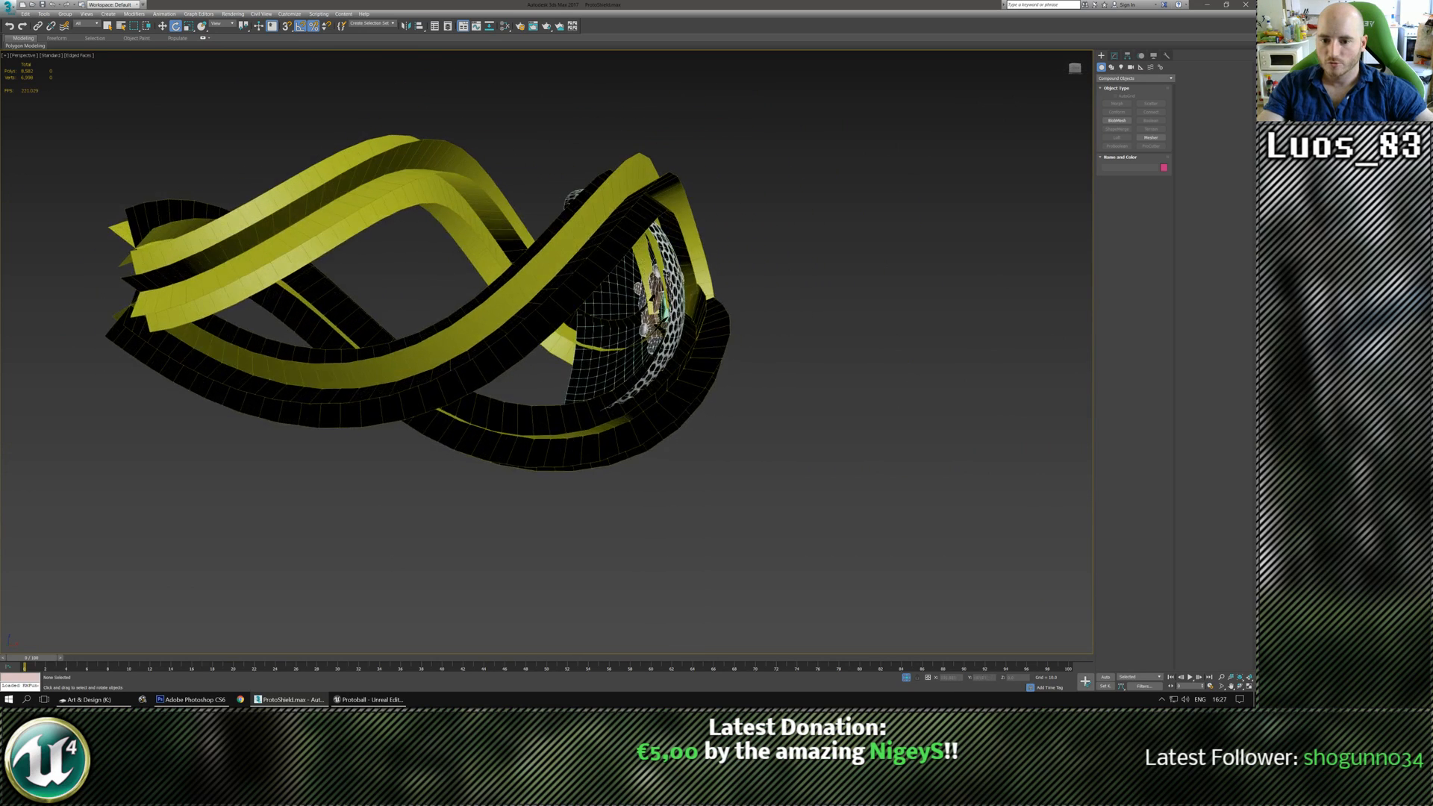
{"action": "scroll", "coordinate": [637, 335], "scroll_direction": "down", "scroll_amount": 3}
{"action": "middle_click_drag", "start_coordinate": [739, 403], "coordinate": [703, 403], "text": "alt"}
{"action": "middle_click_drag", "start_coordinate": [736, 356], "coordinate": [729, 400], "text": "alt"}
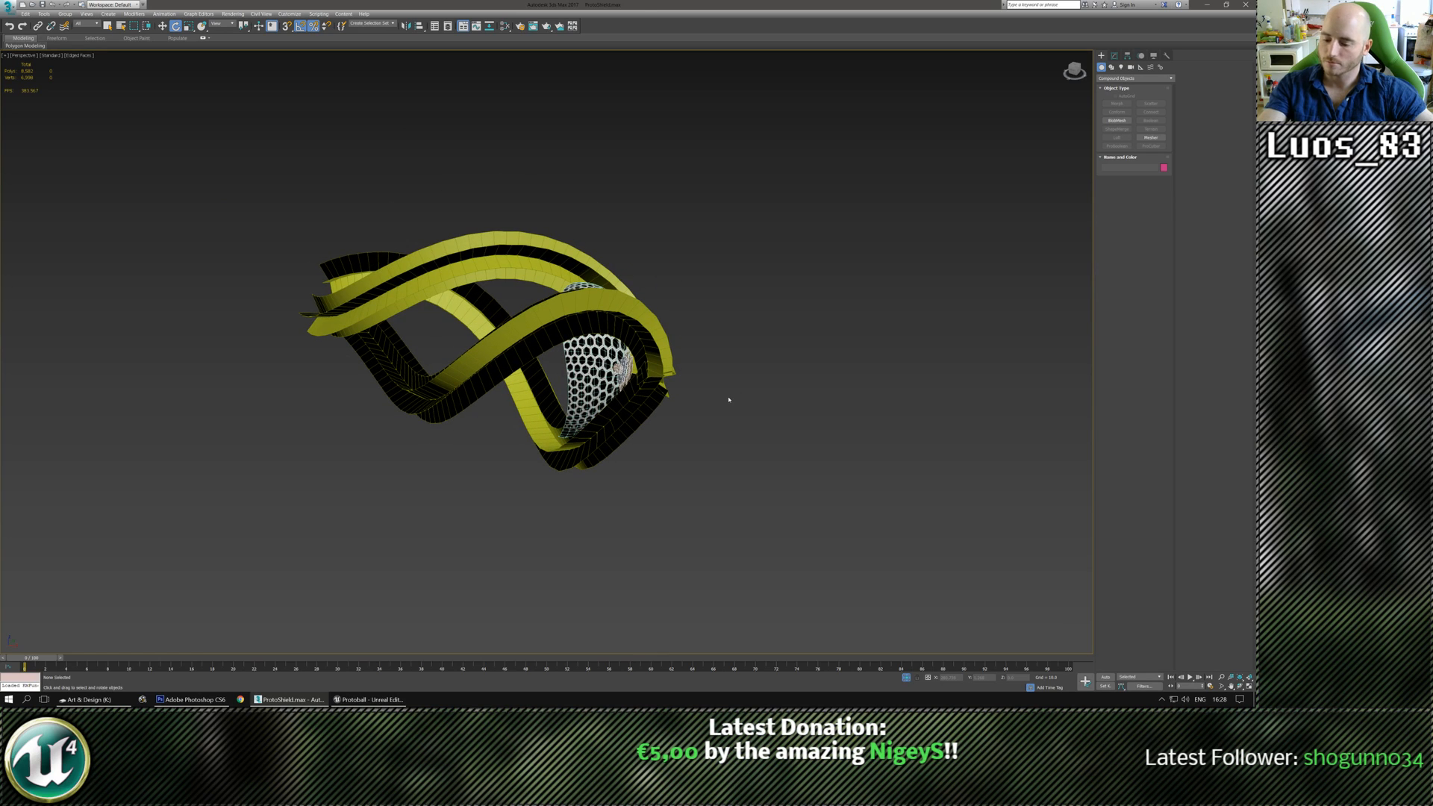
Choose Particles_HP.max for opening from the ParticlePack folder under _Work_ on the Art & Design drive, but cancel the load at the missing DLLs prompt.
{"action": "left_click", "coordinate": [9, 7]}
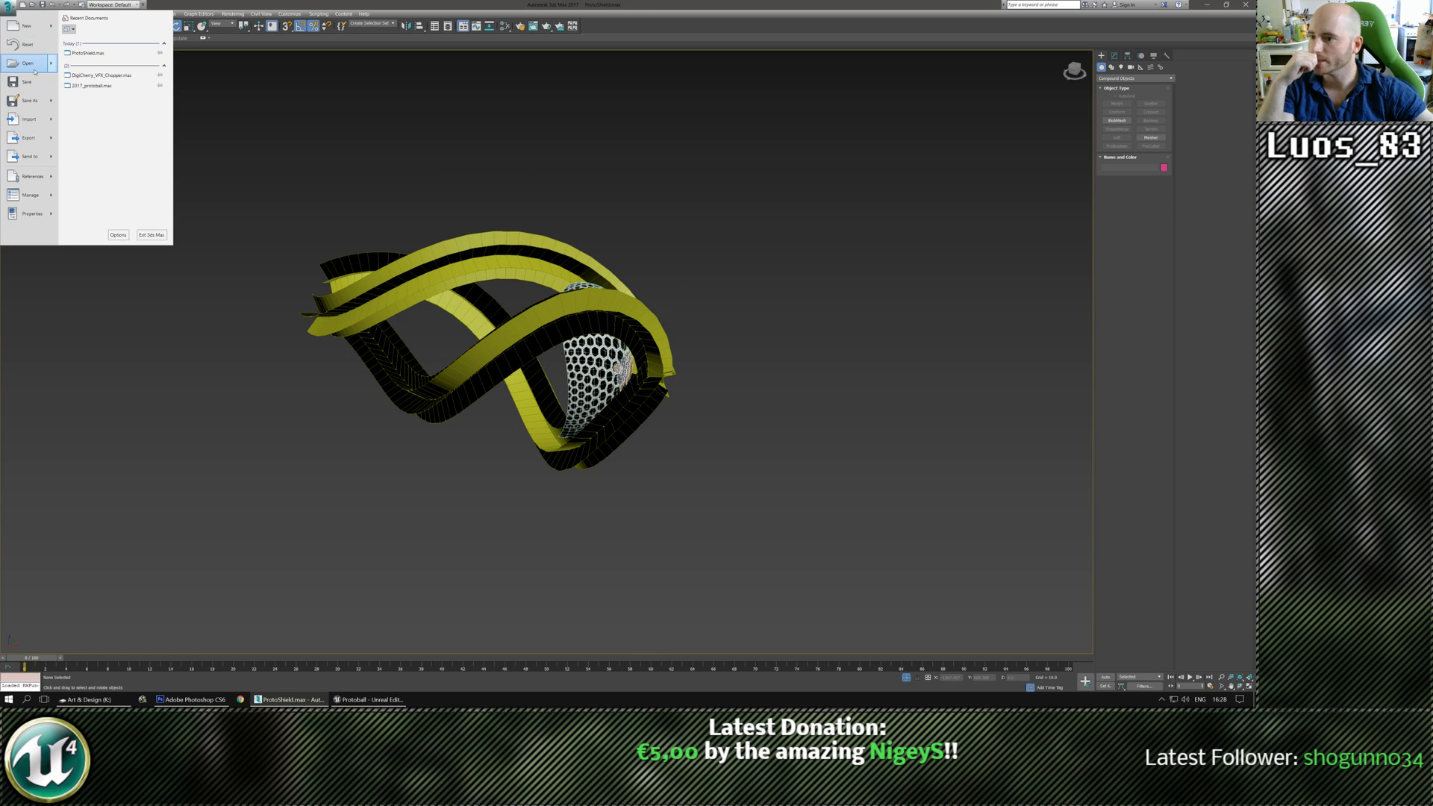
{"action": "mouse_move", "coordinate": [34, 71]}
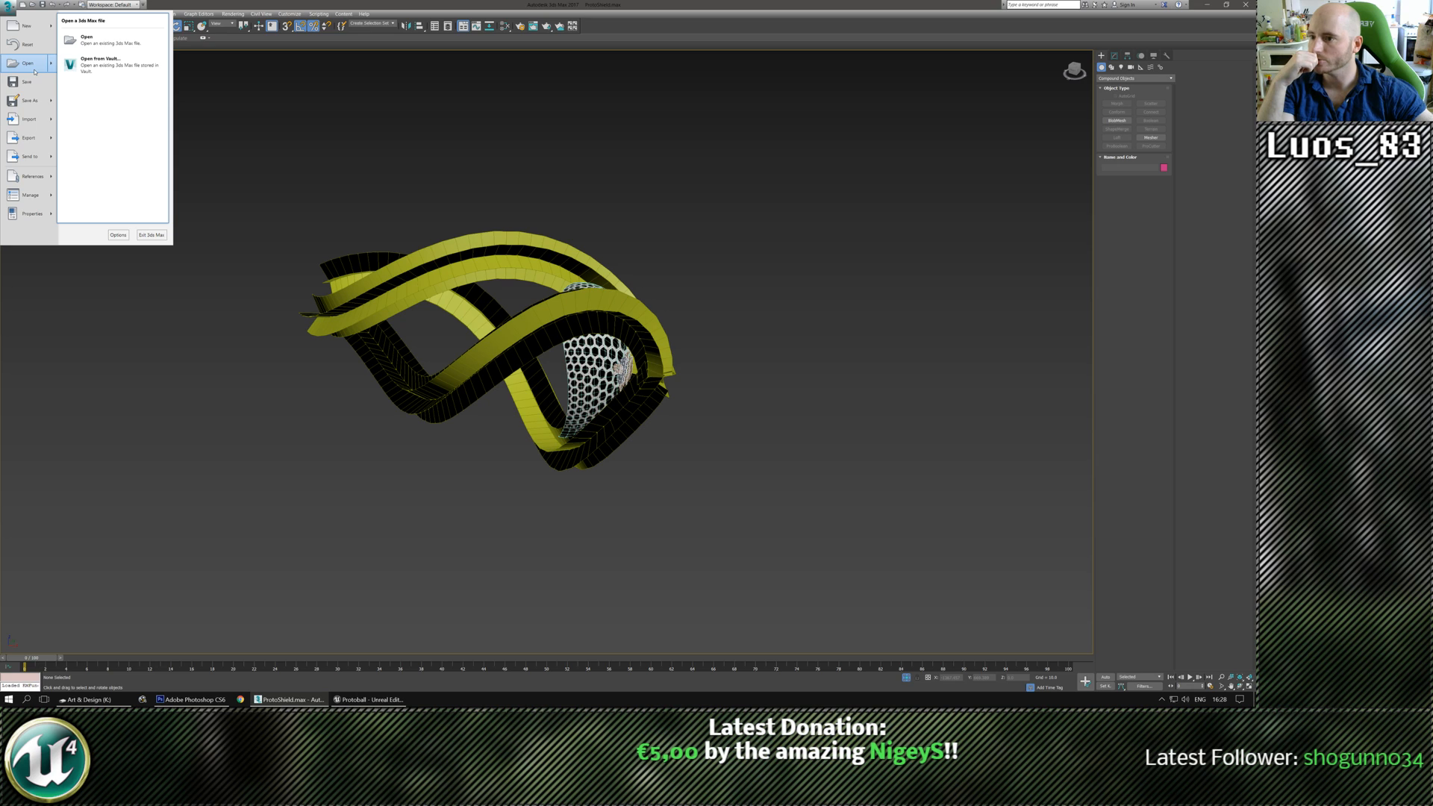
{"action": "left_click", "coordinate": [94, 45]}
{"action": "left_click", "coordinate": [126, 20]}
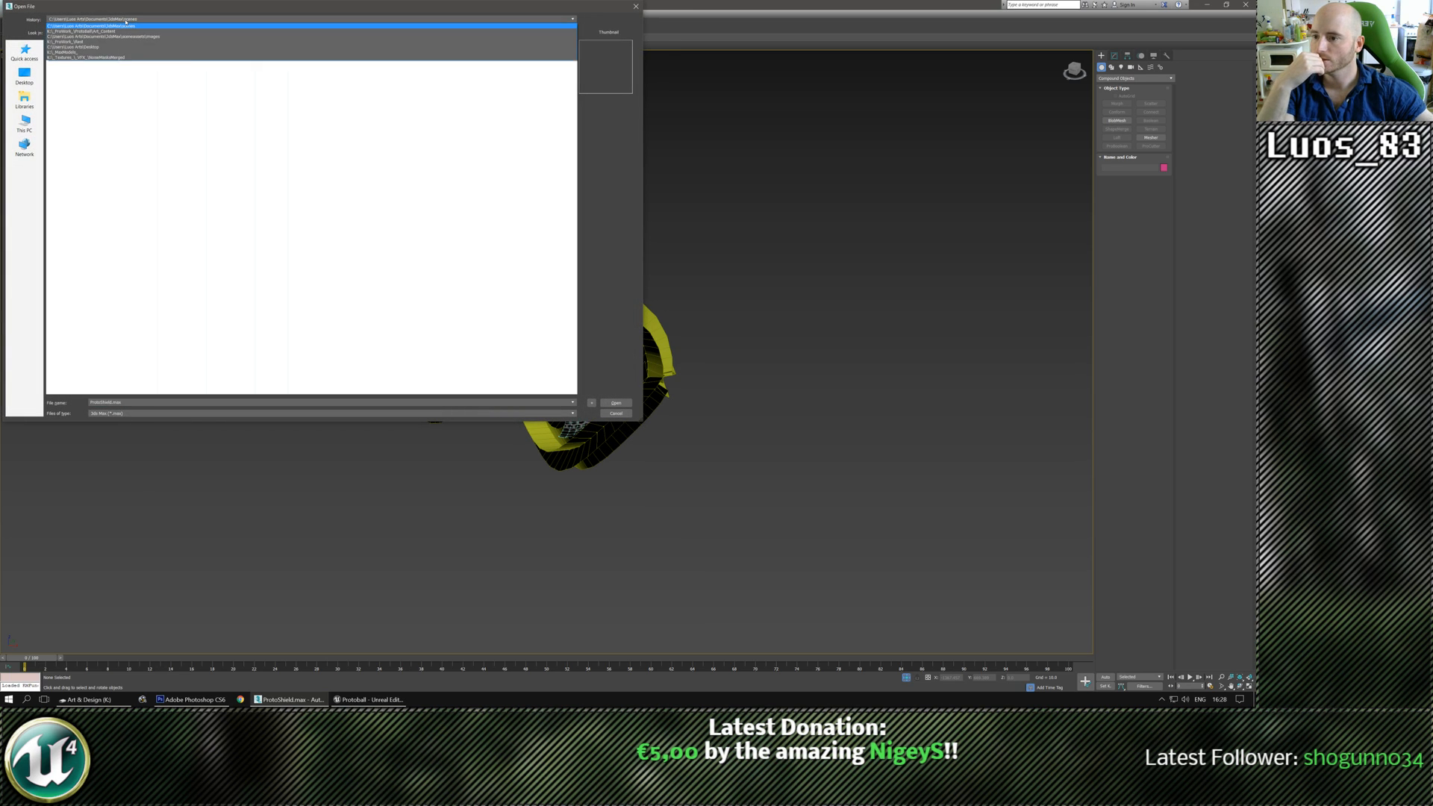
{"action": "left_click", "coordinate": [126, 25]}
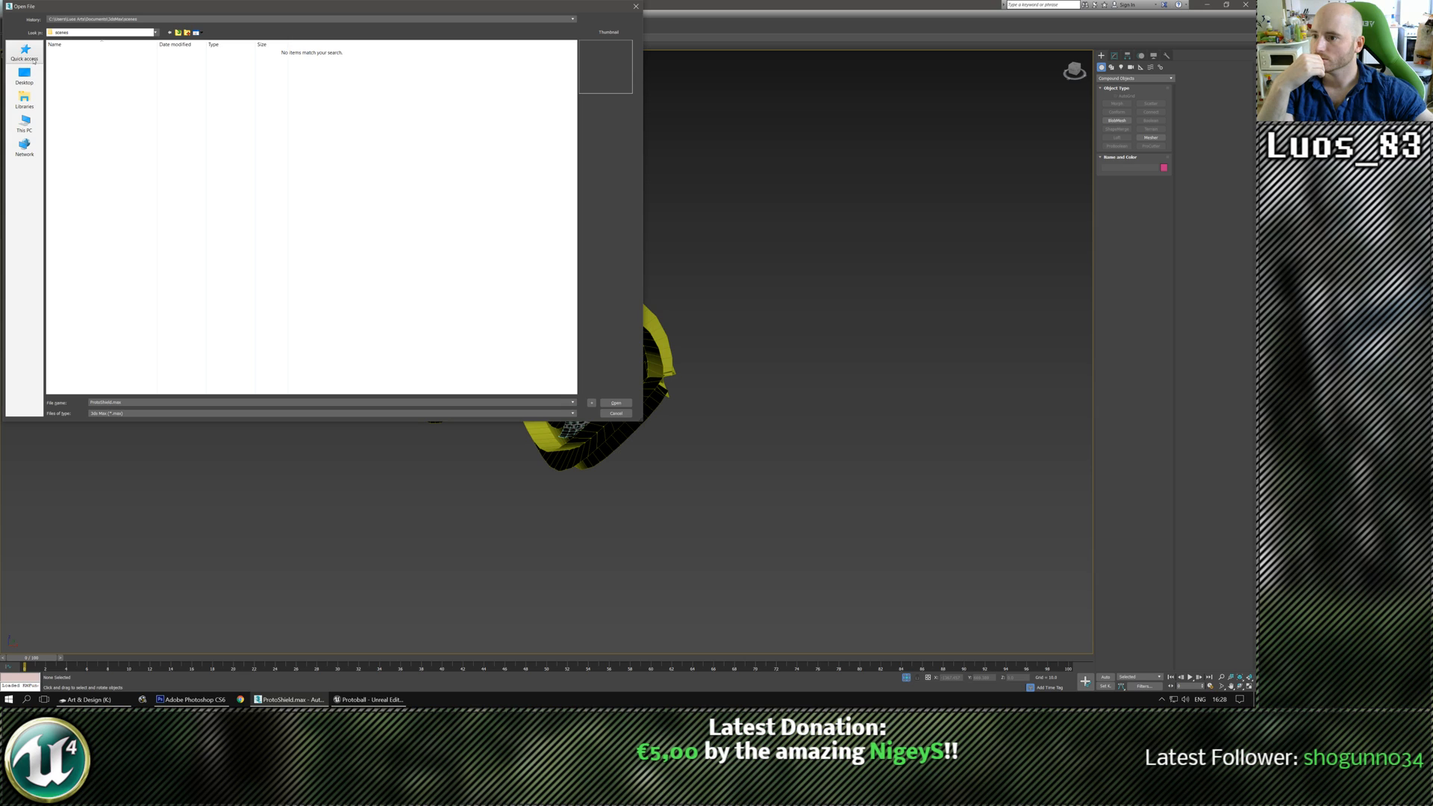
{"action": "left_click", "coordinate": [33, 59]}
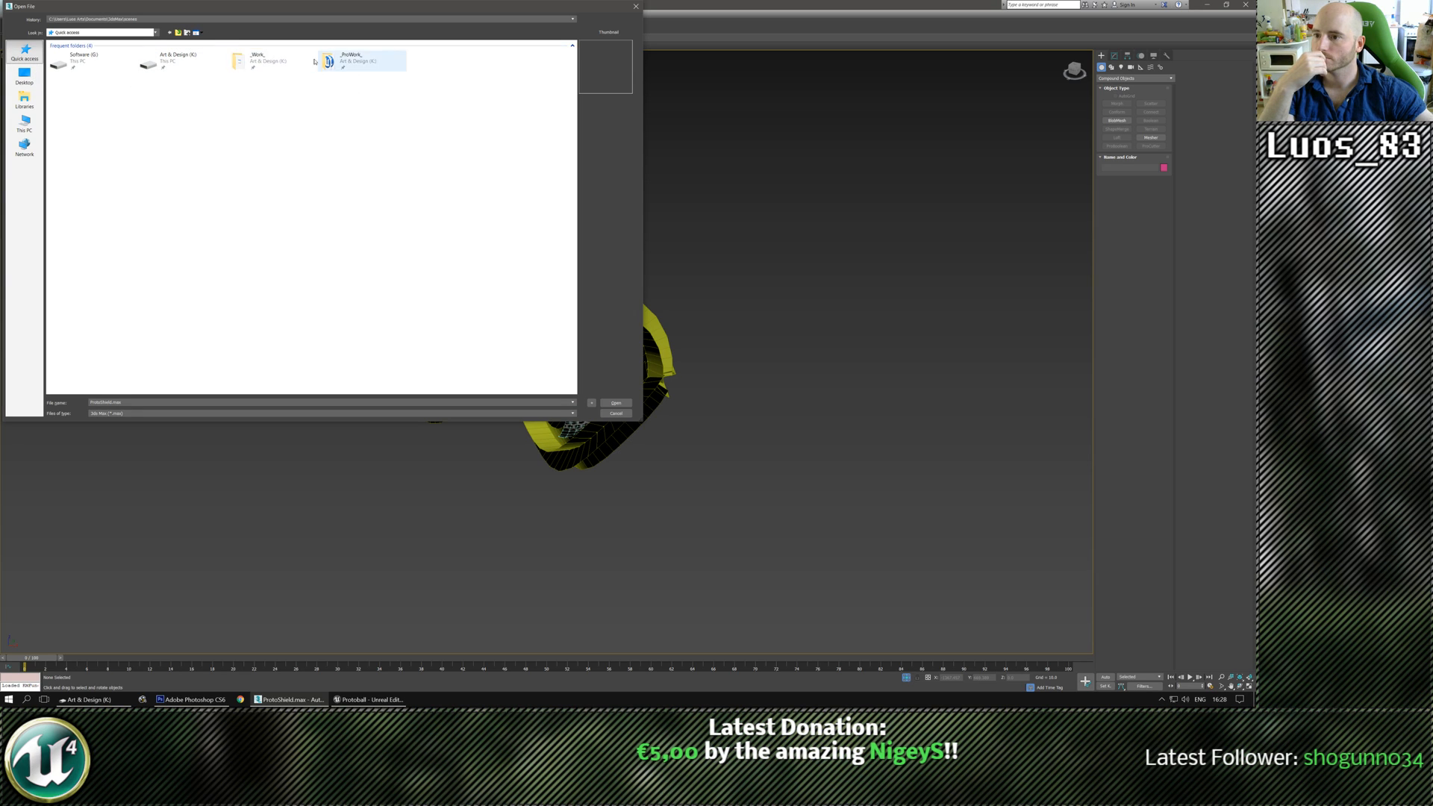
{"action": "double_click", "coordinate": [166, 59]}
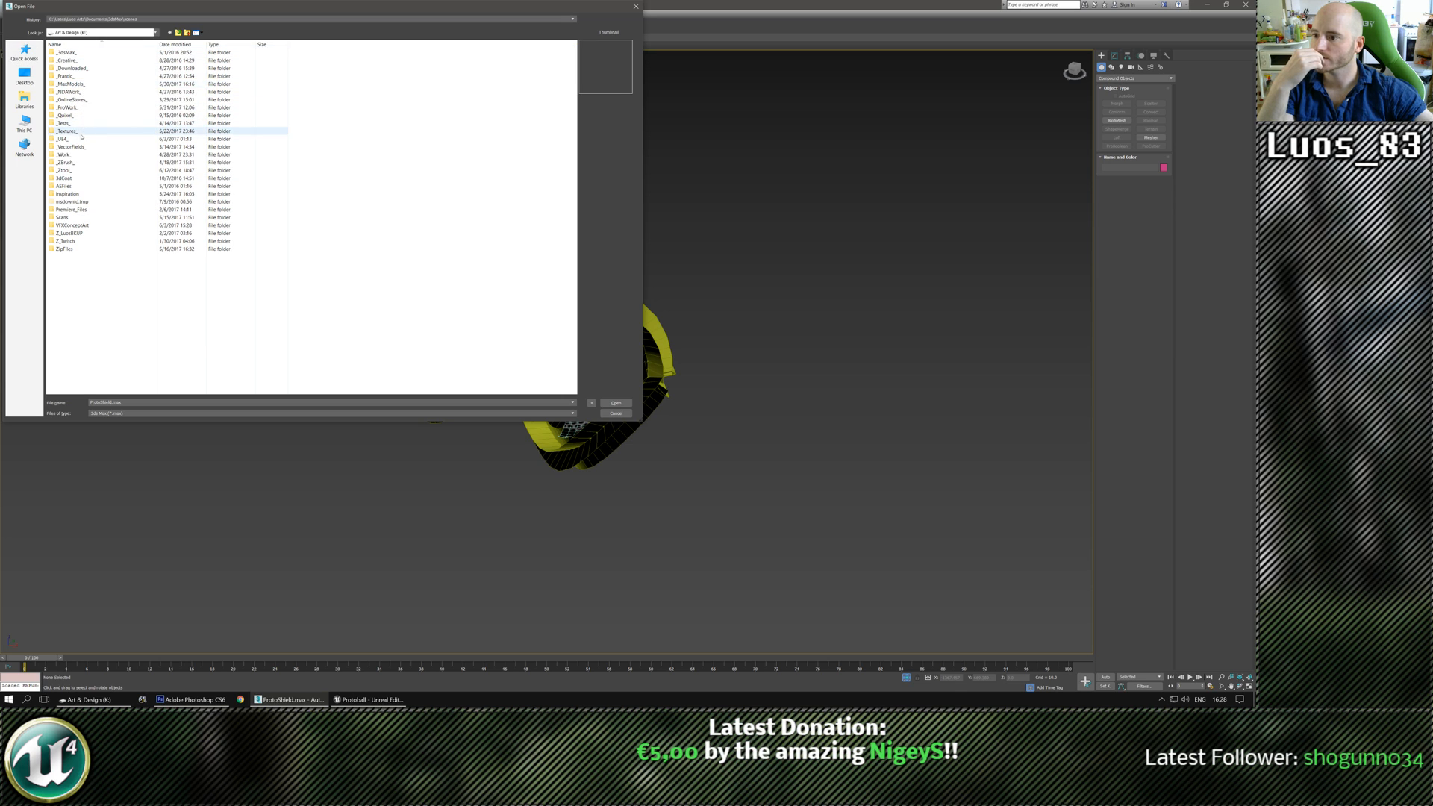
{"action": "double_click", "coordinate": [92, 156]}
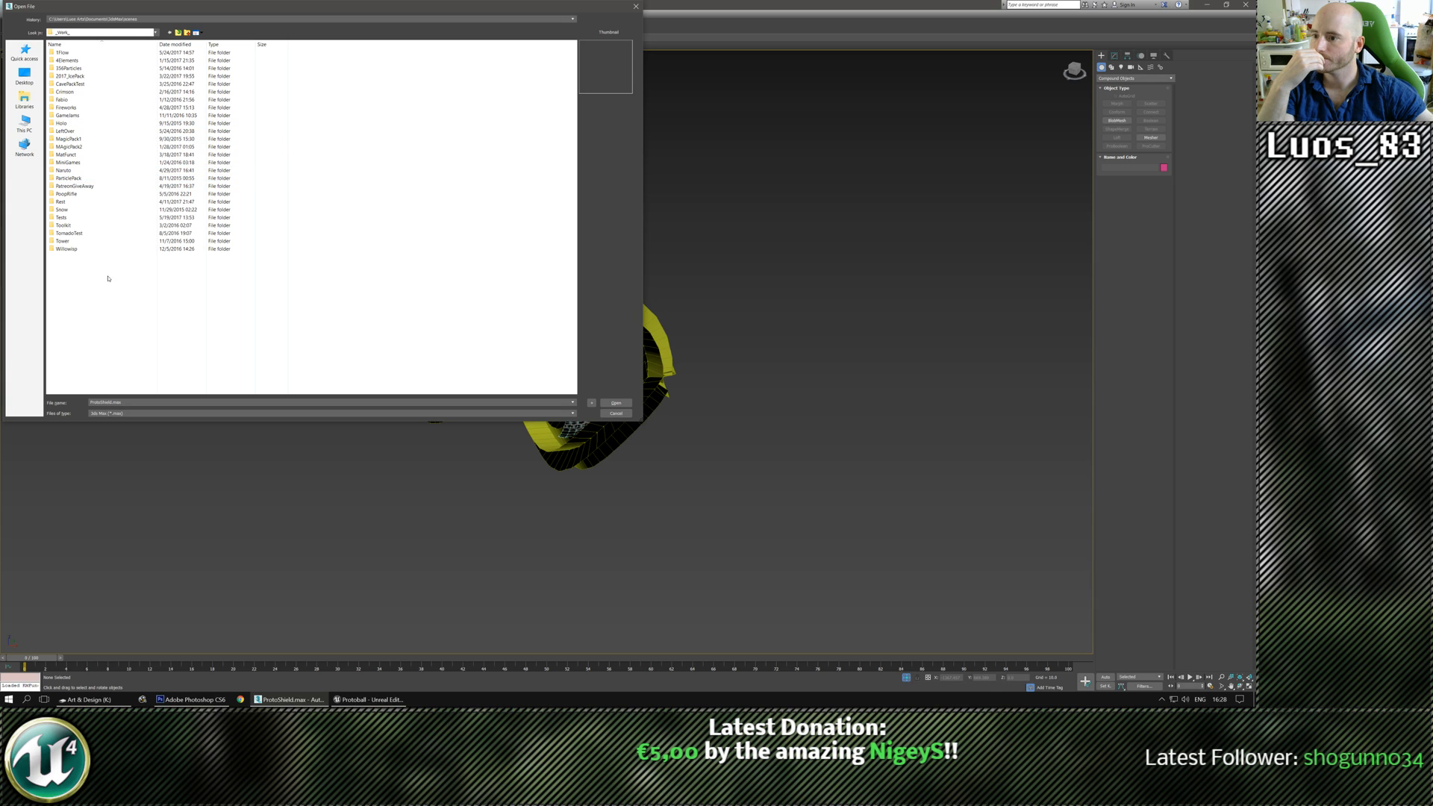
{"action": "double_click", "coordinate": [74, 179]}
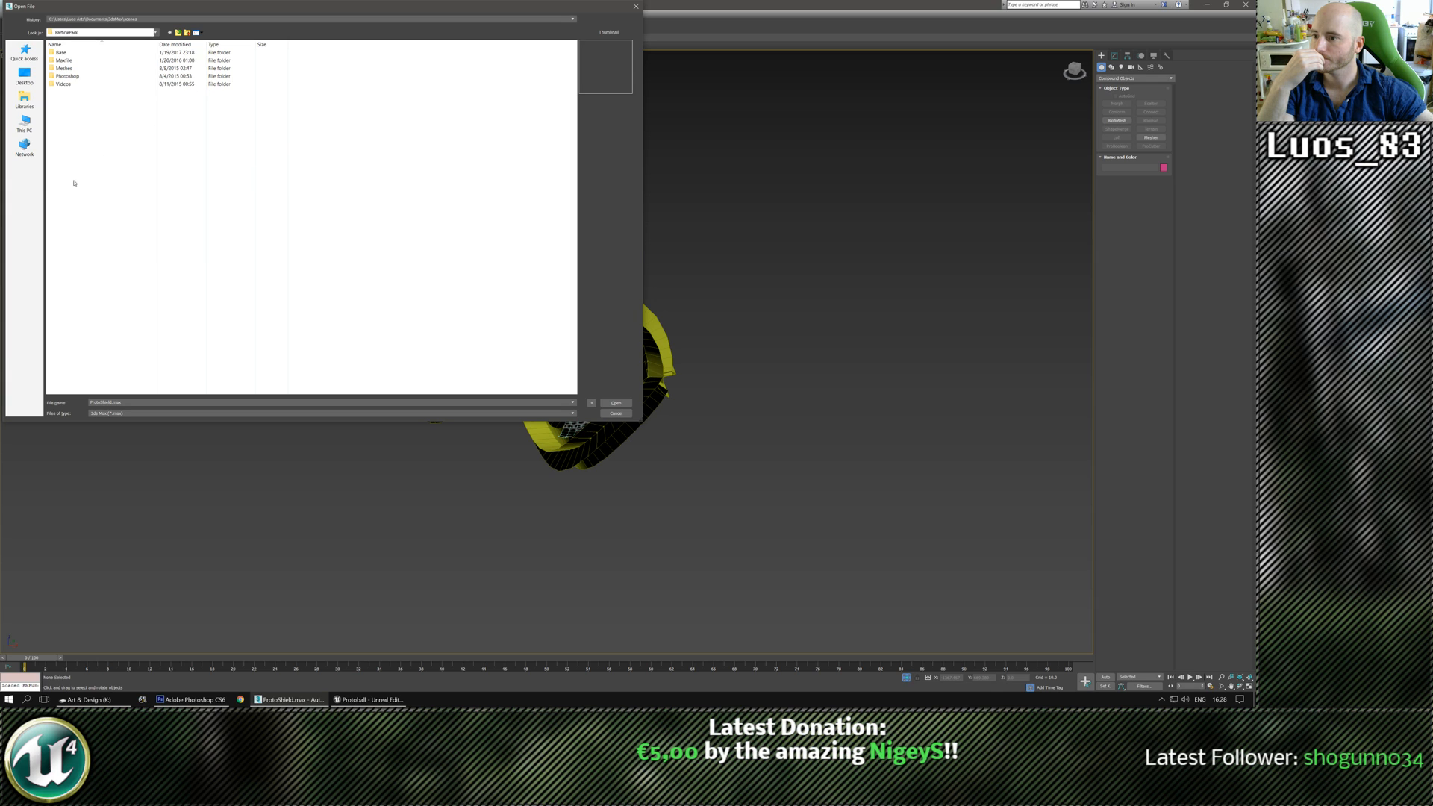
{"action": "double_click", "coordinate": [68, 60]}
{"action": "double_click", "coordinate": [74, 53]}
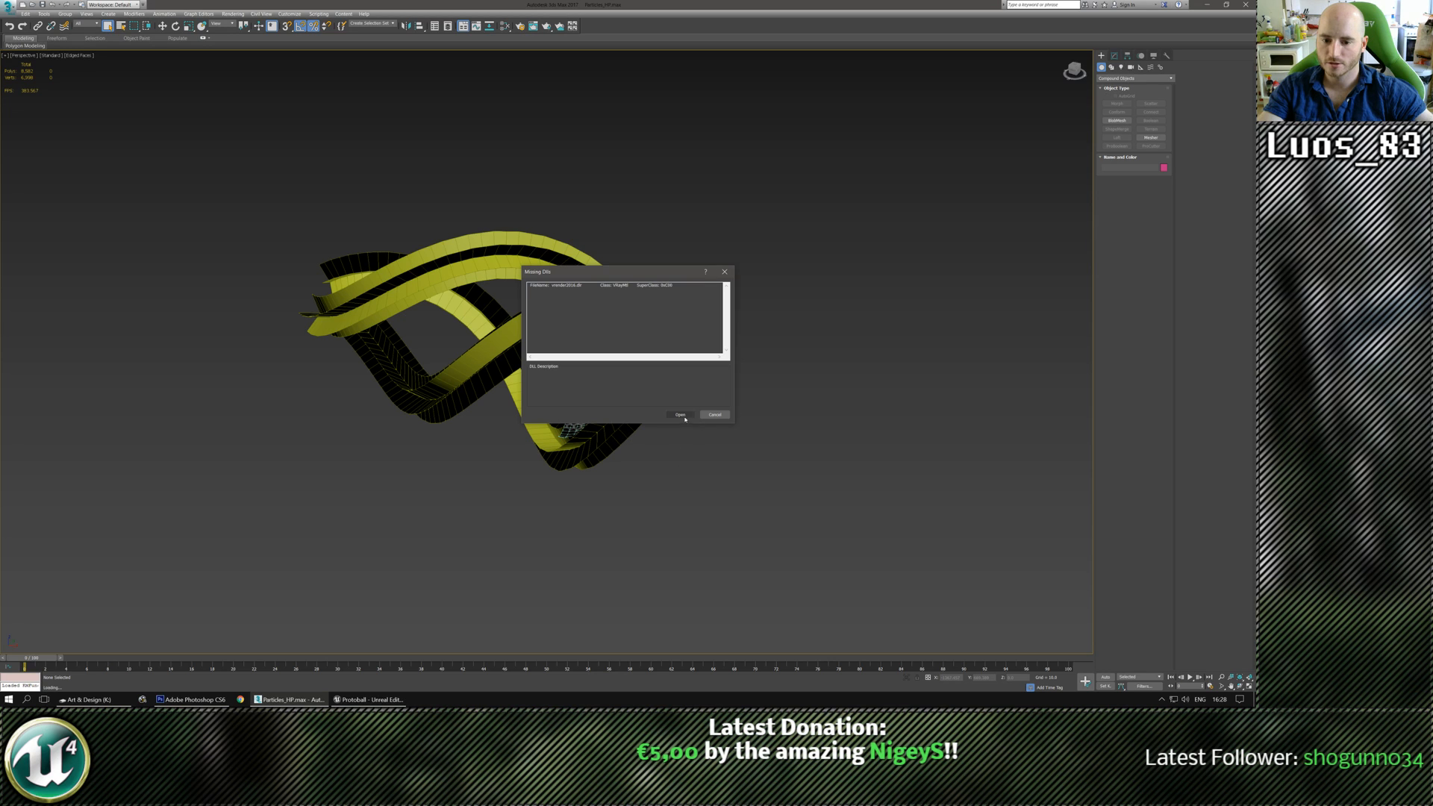
{"action": "left_click", "coordinate": [714, 415]}
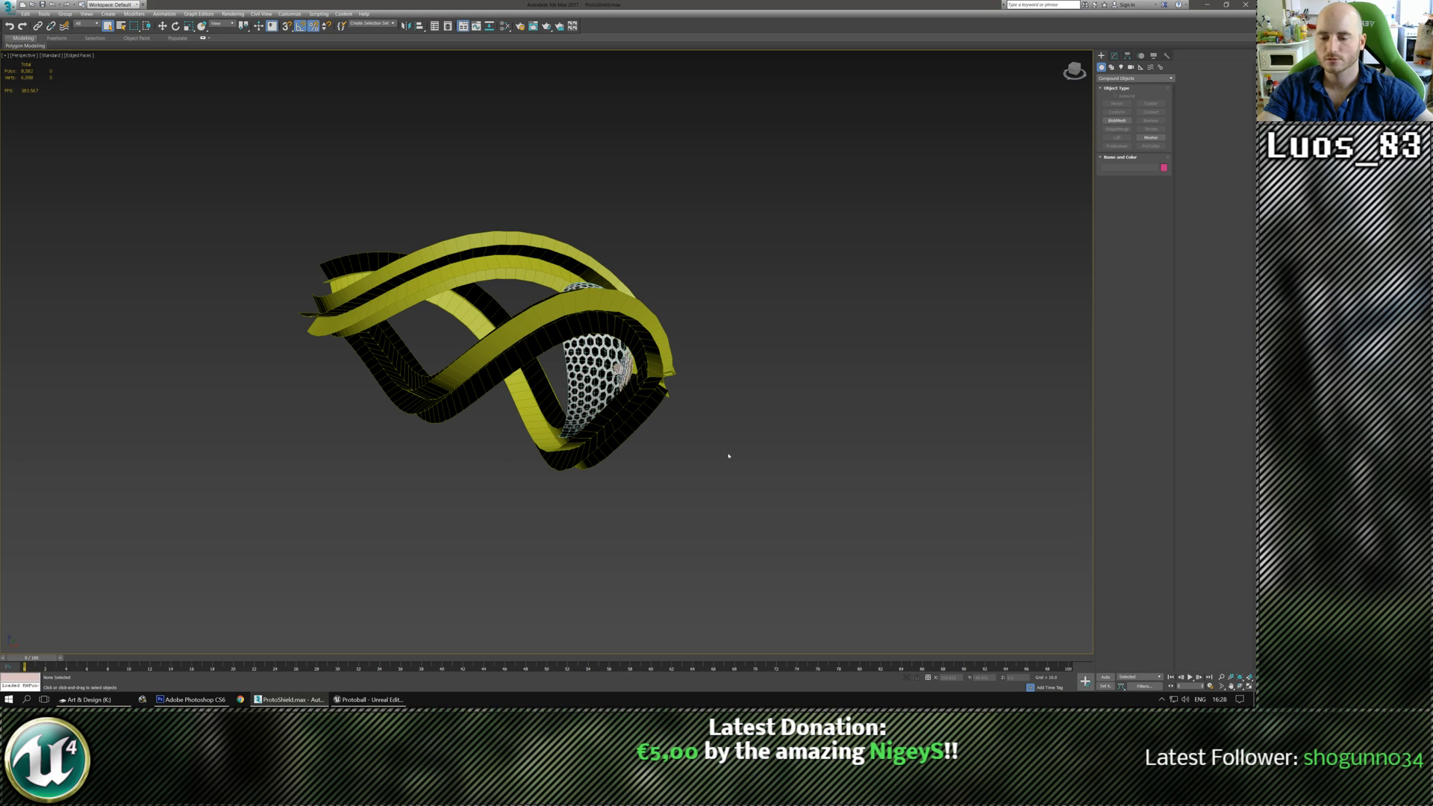
Open Particles_HP.max from the recent documents, accepting the missing DLLs and dismissing the missing external files and isolate selection prompts.
{"action": "middle_click_drag", "start_coordinate": [683, 452], "coordinate": [714, 454]}
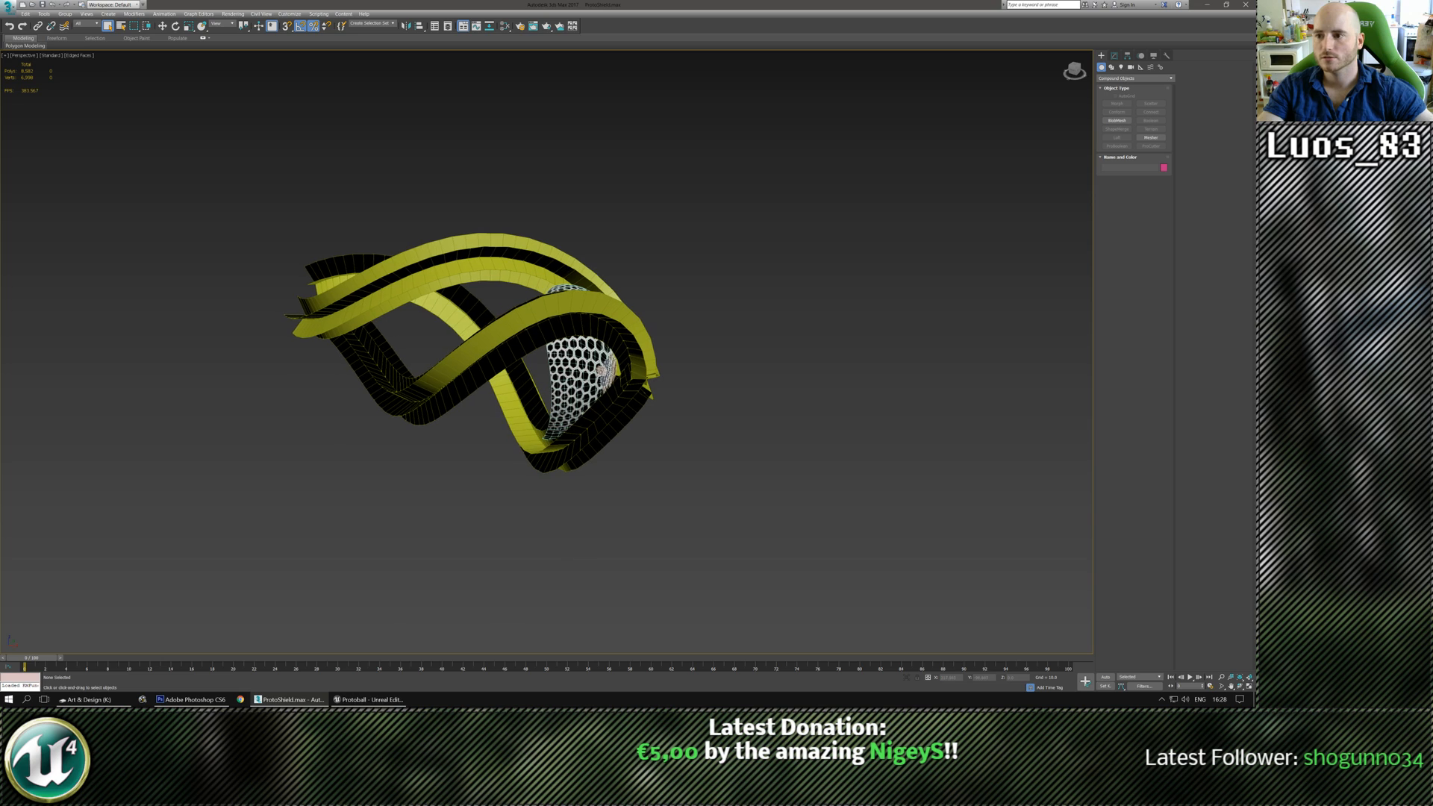
{"action": "left_click", "coordinate": [10, 9]}
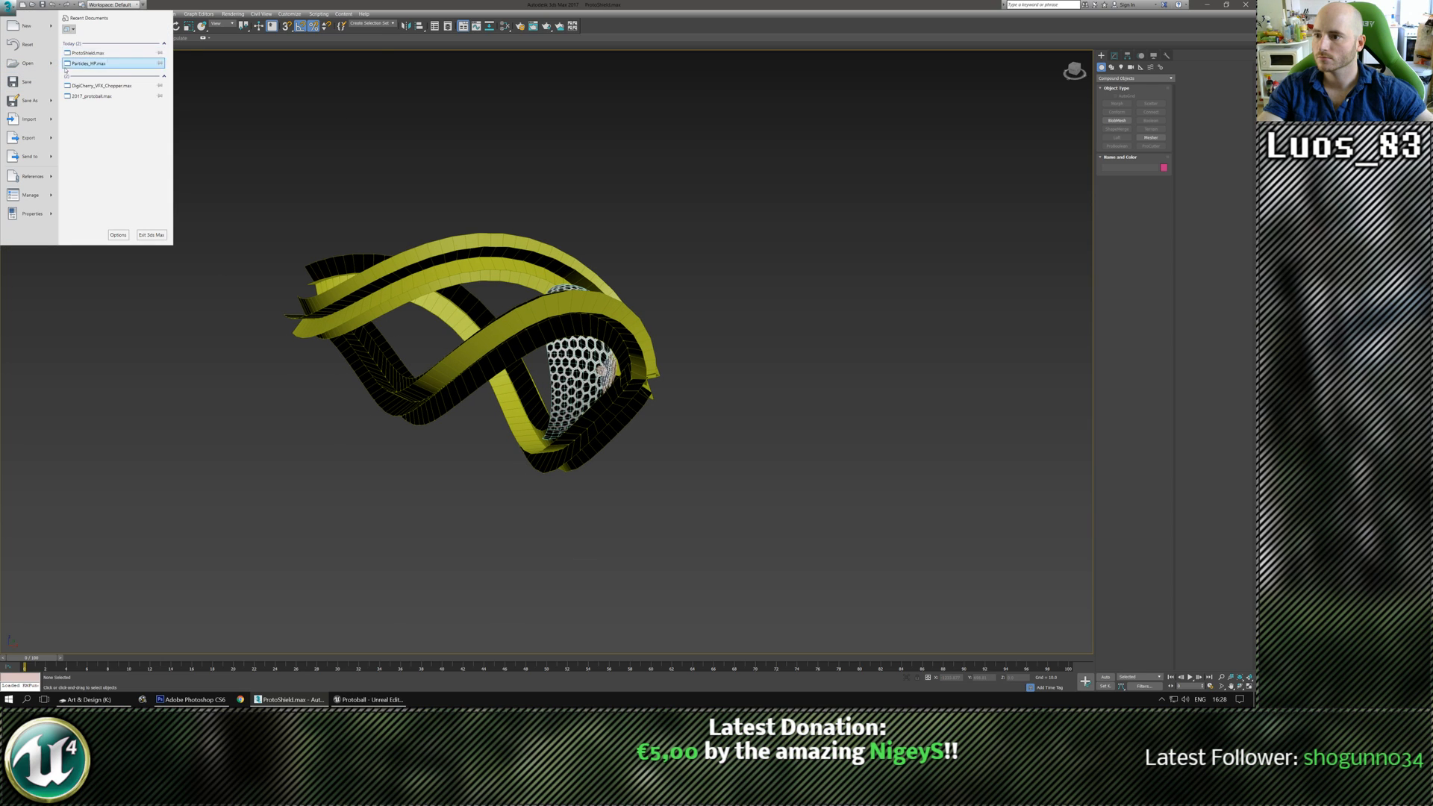
{"action": "mouse_move", "coordinate": [30, 68]}
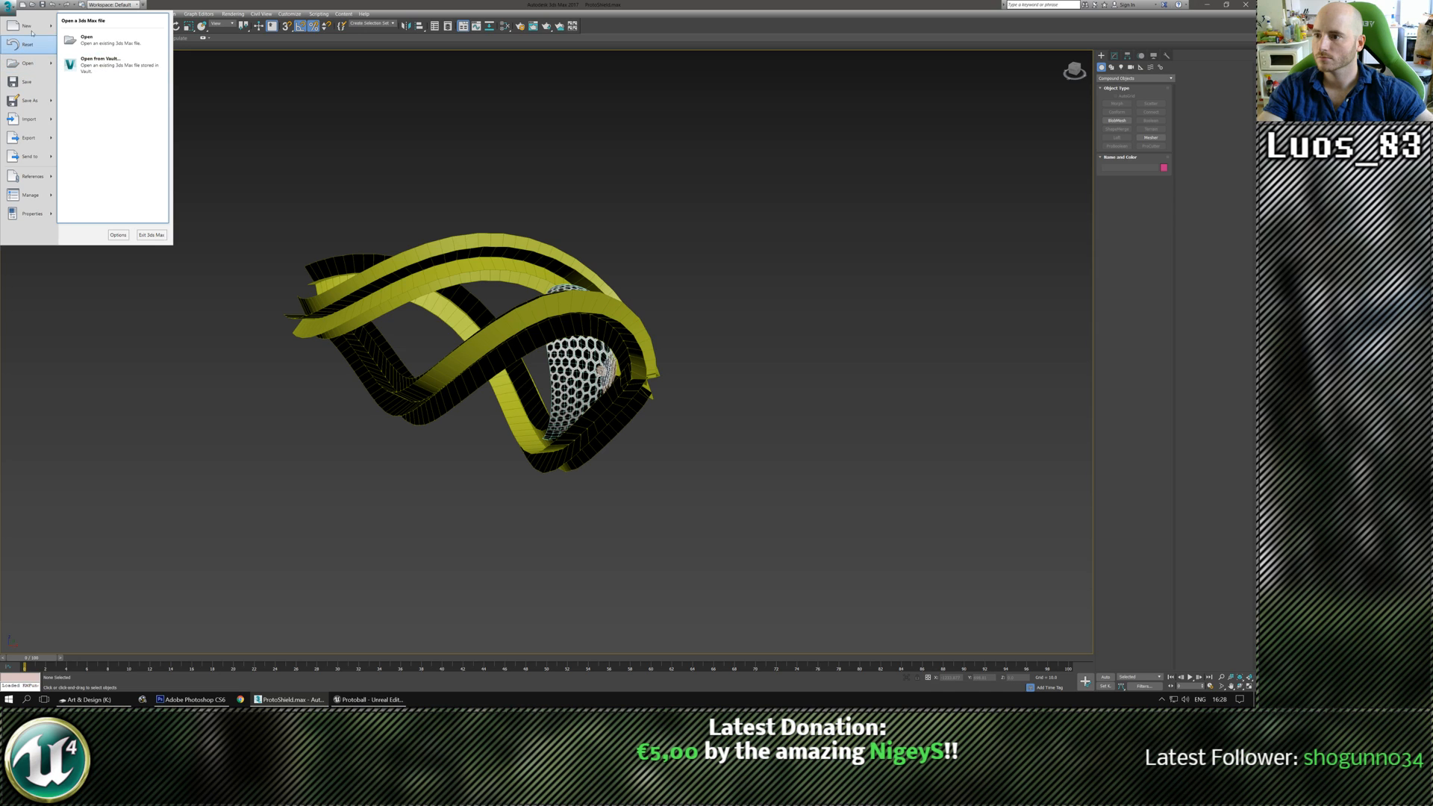
{"action": "left_click", "coordinate": [319, 156]}
{"action": "left_click", "coordinate": [15, 5]}
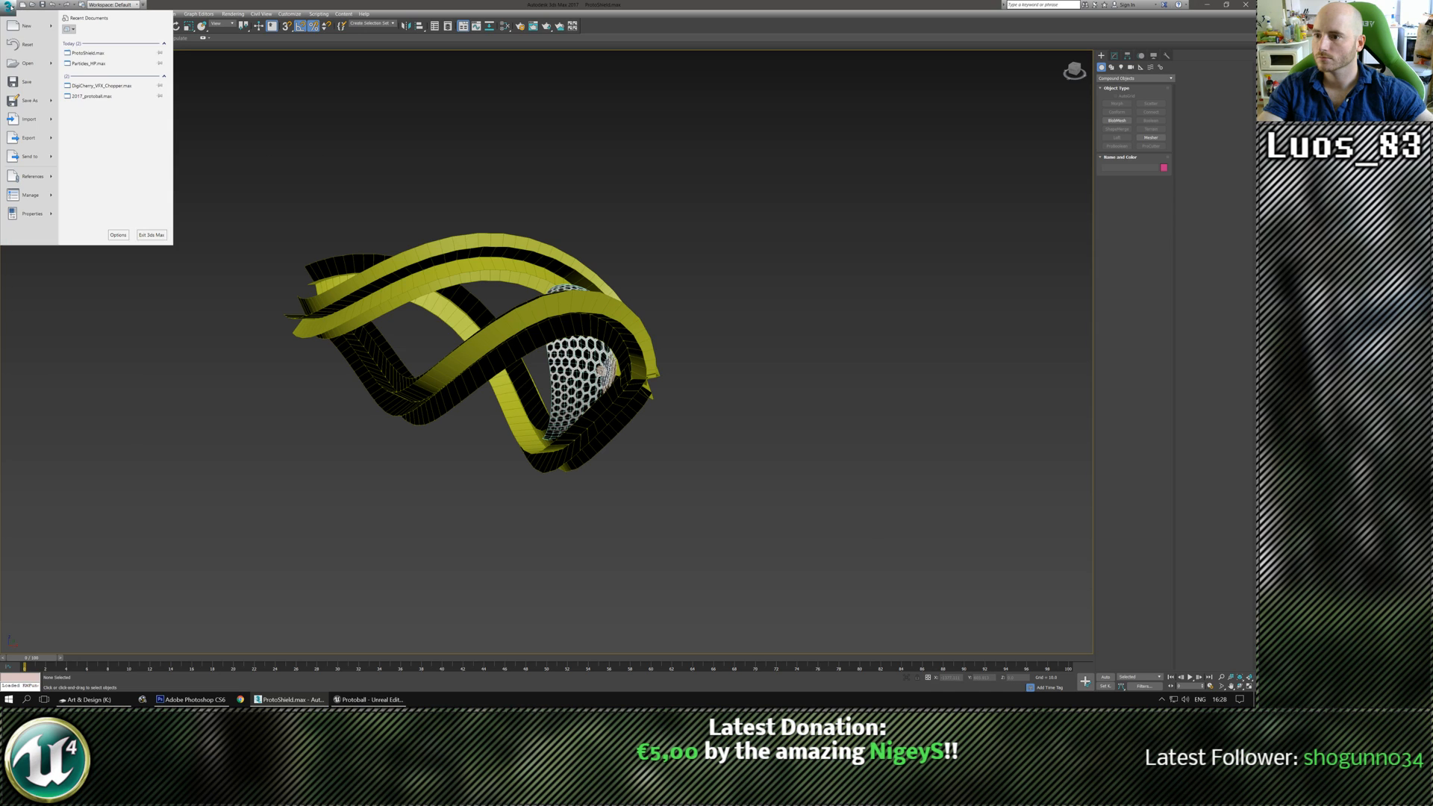
{"action": "left_click", "coordinate": [100, 65]}
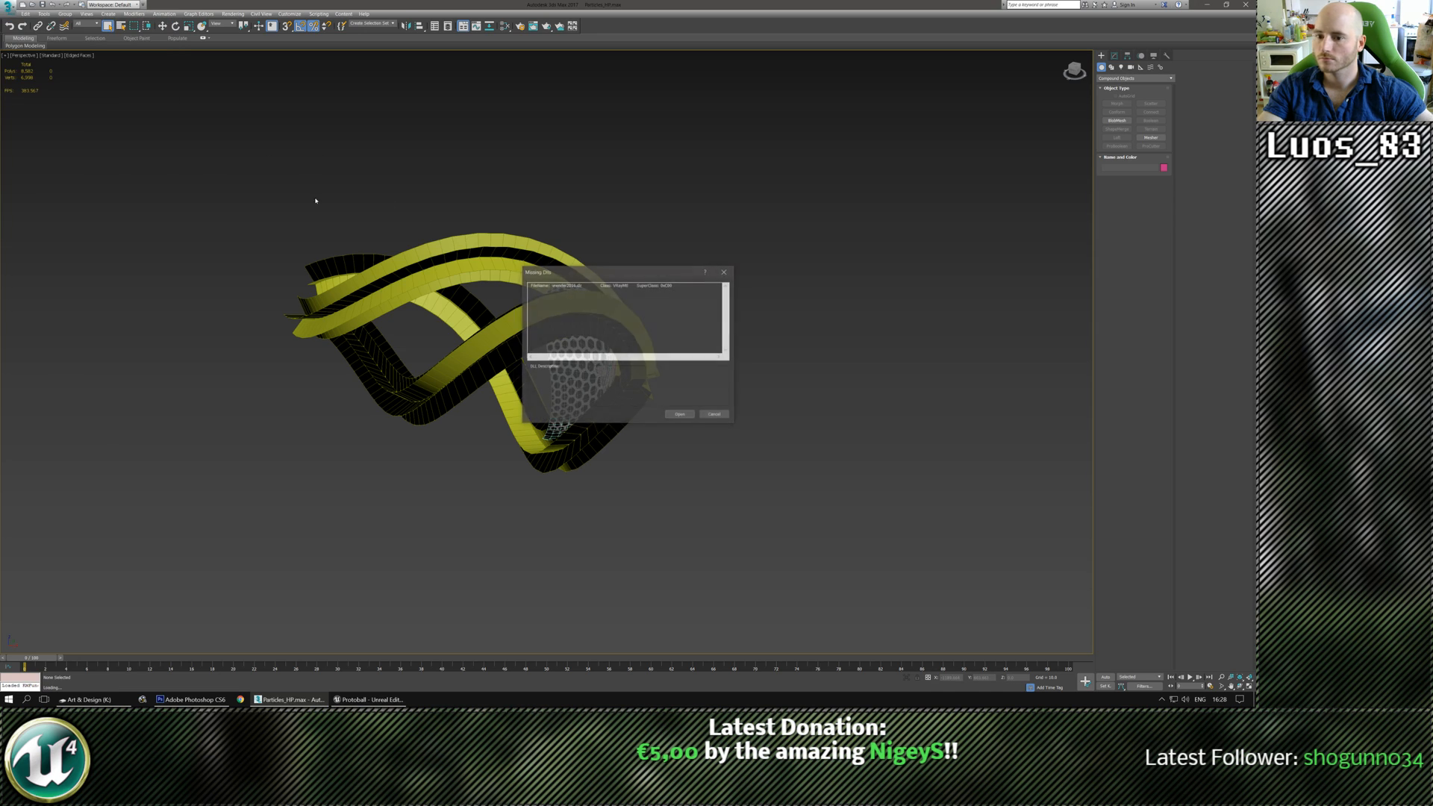
{"action": "left_click", "coordinate": [693, 413]}
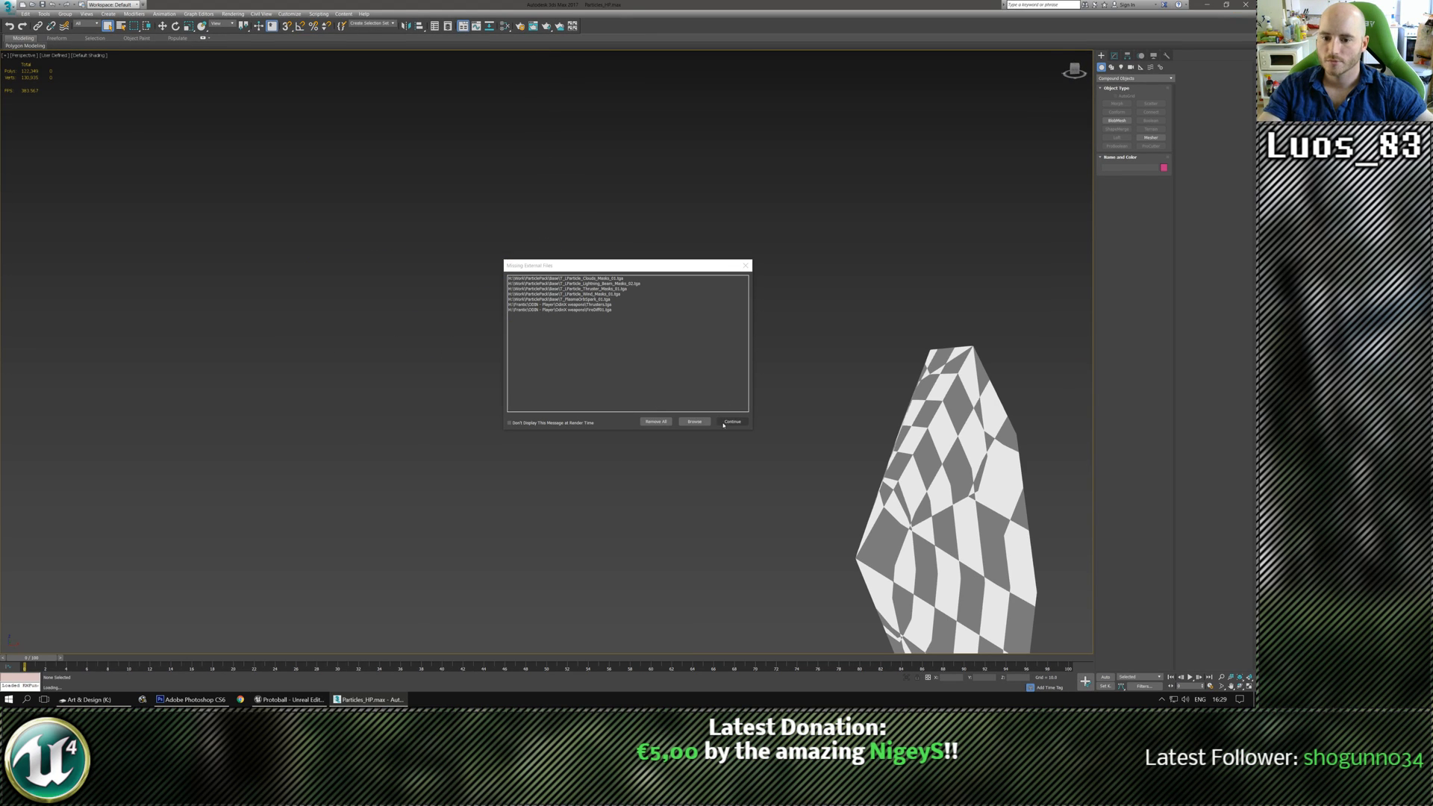
{"action": "left_click", "coordinate": [744, 267]}
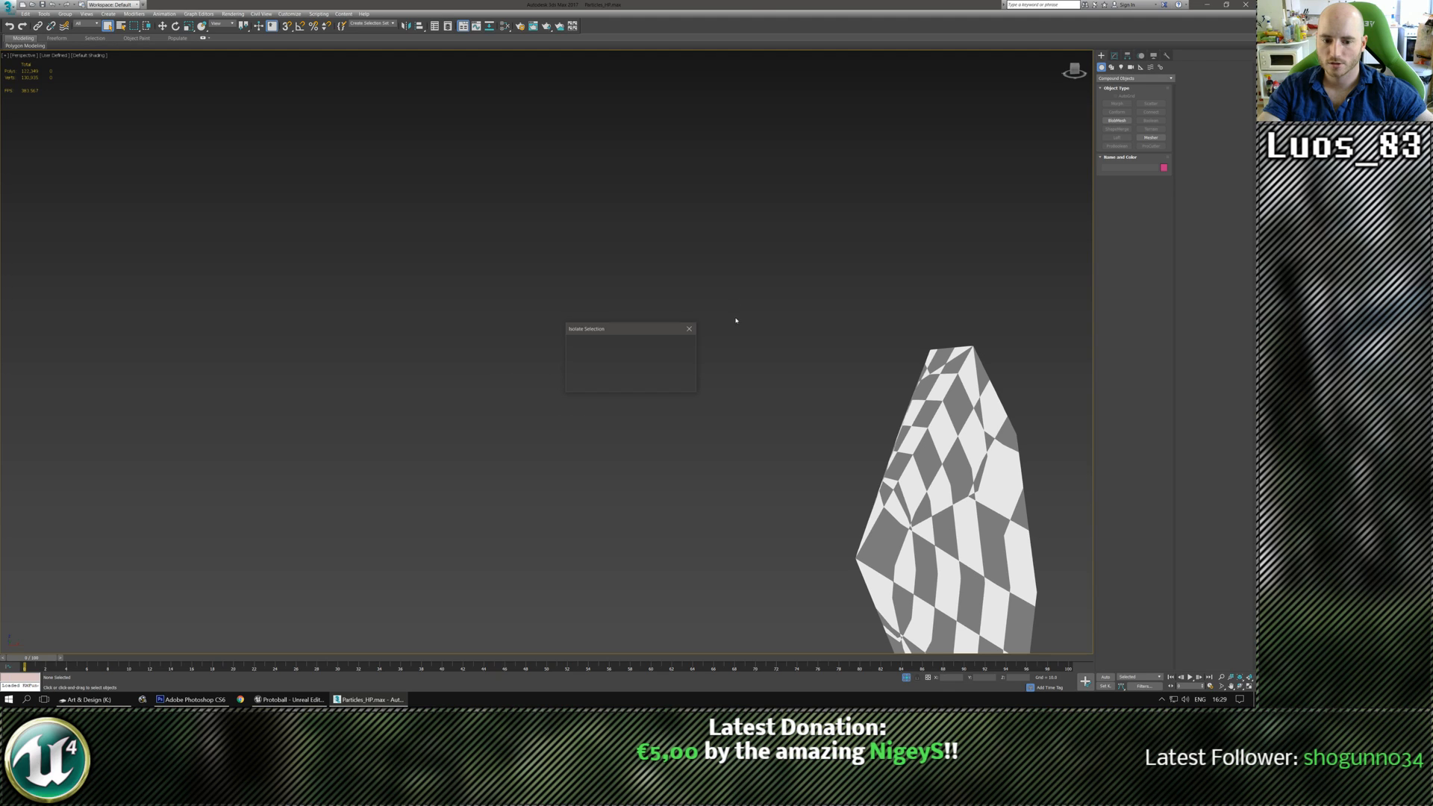
{"action": "left_click", "coordinate": [673, 380]}
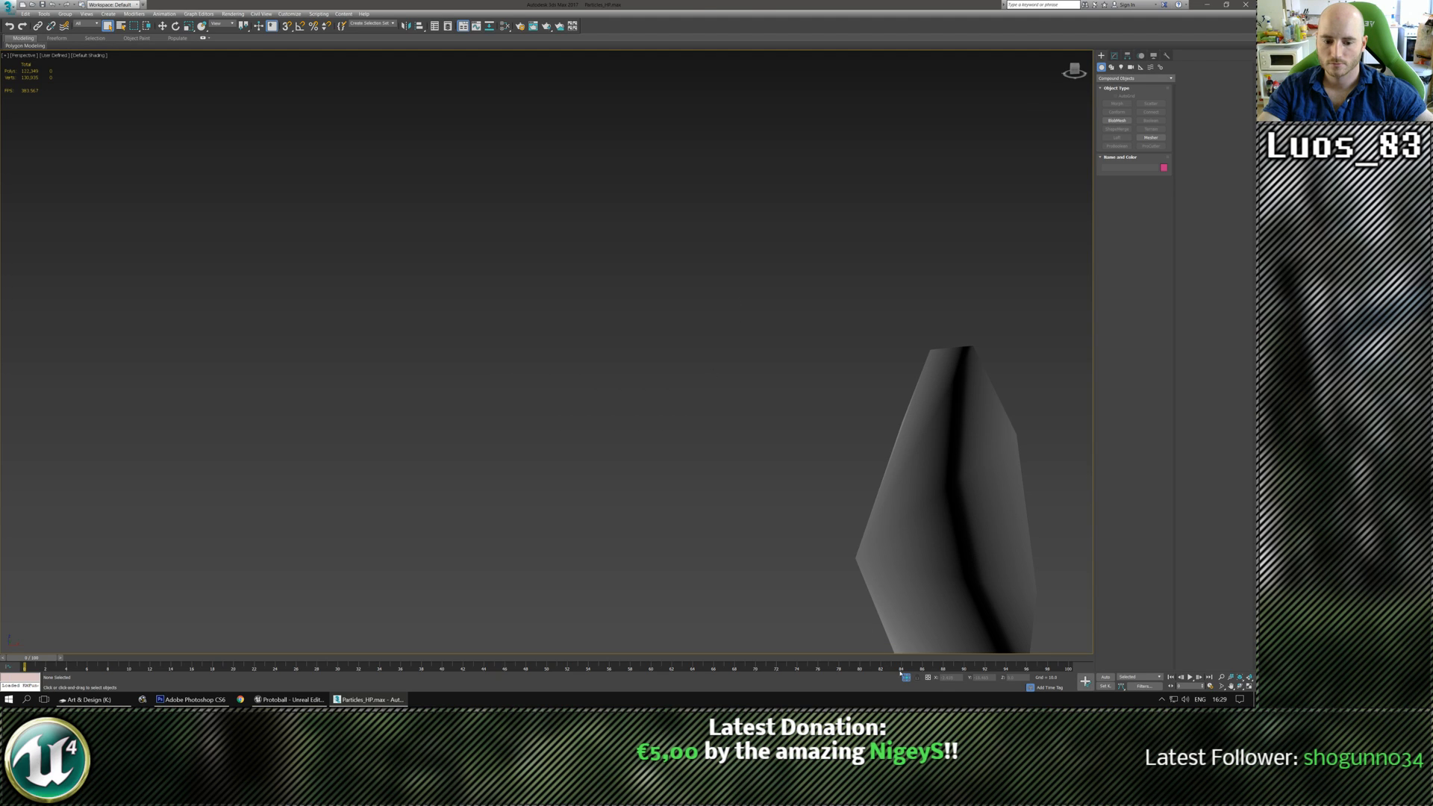
Unhide all hidden objects in the particle scene.
{"action": "scroll", "coordinate": [628, 518], "scroll_direction": "down", "scroll_amount": 5}
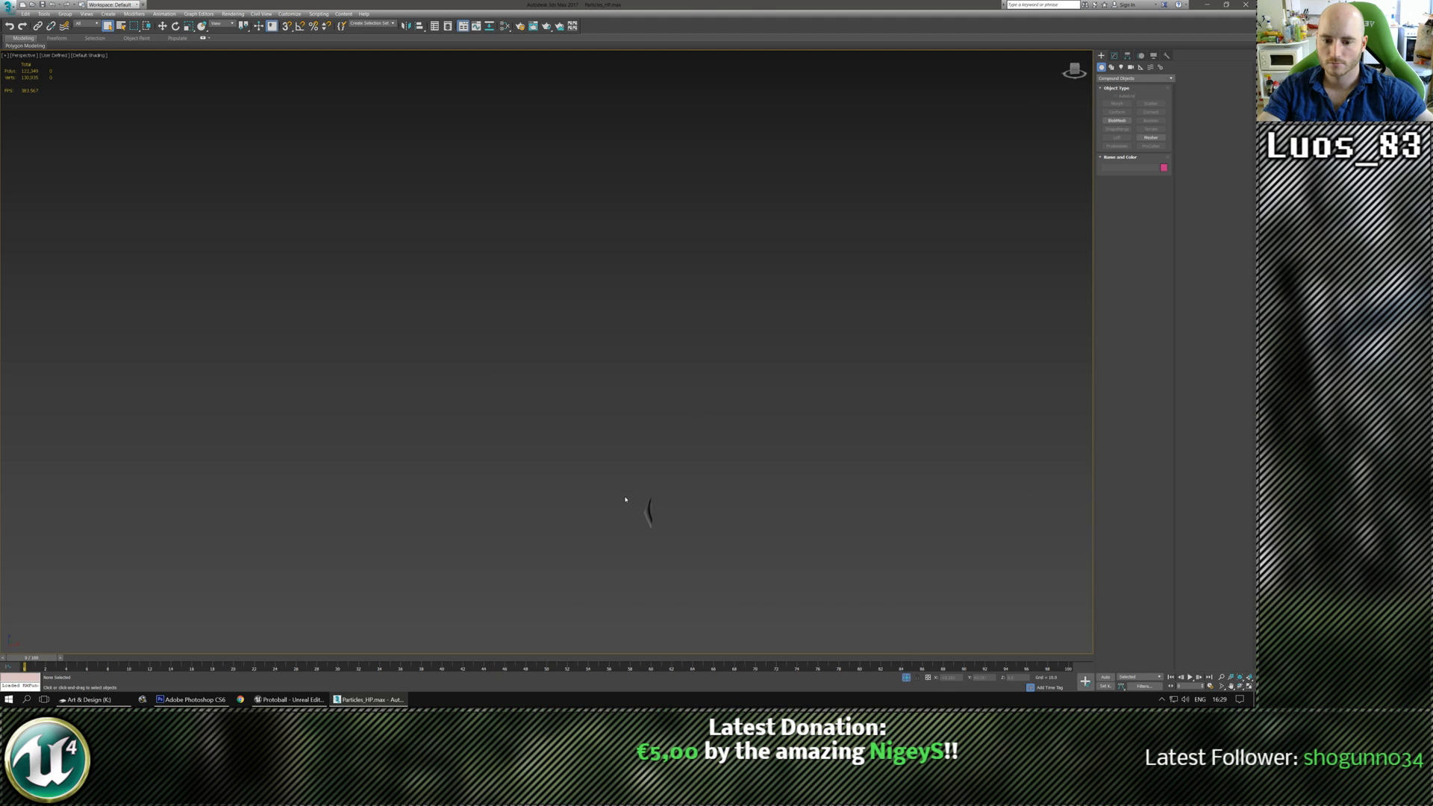
{"action": "right_click", "coordinate": [709, 436]}
{"action": "left_click", "coordinate": [720, 402]}
{"action": "scroll", "coordinate": [667, 427], "scroll_direction": "down", "scroll_amount": 4}
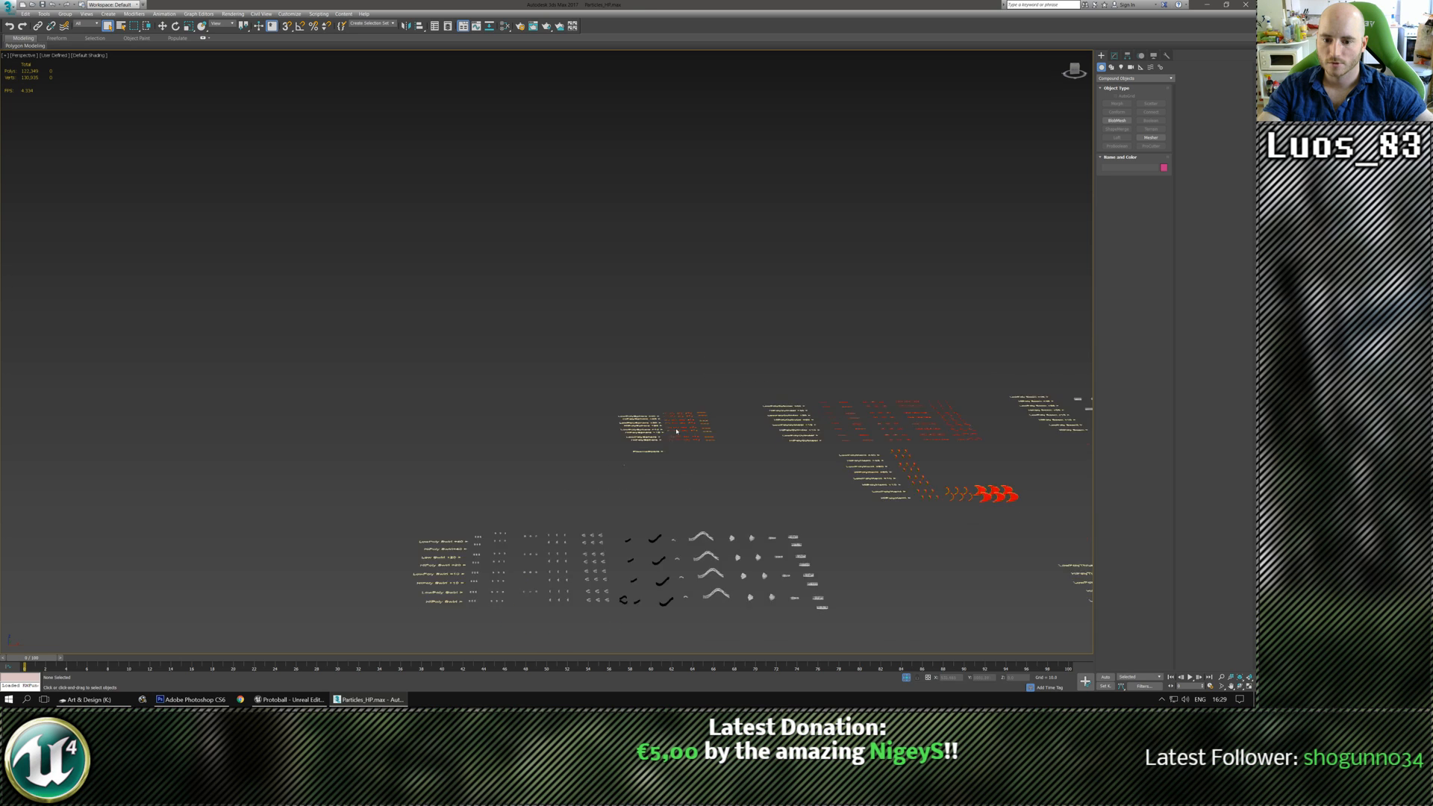
Examine the labelled groups of particle meshes across the scene, including the circle rows and the swirl rows.
{"action": "scroll", "coordinate": [675, 428], "scroll_direction": "up", "scroll_amount": 4}
{"action": "middle_click_drag", "start_coordinate": [659, 486], "coordinate": [657, 491], "text": "alt"}
{"action": "scroll", "coordinate": [658, 491], "scroll_direction": "down", "scroll_amount": 4}
{"action": "middle_click_drag", "start_coordinate": [608, 535], "coordinate": [478, 328]}
{"action": "scroll", "coordinate": [496, 399], "scroll_direction": "down", "scroll_amount": 4}
{"action": "middle_click_drag", "start_coordinate": [534, 406], "coordinate": [586, 433], "text": "alt"}
{"action": "scroll", "coordinate": [358, 493], "scroll_direction": "up", "scroll_amount": 6}
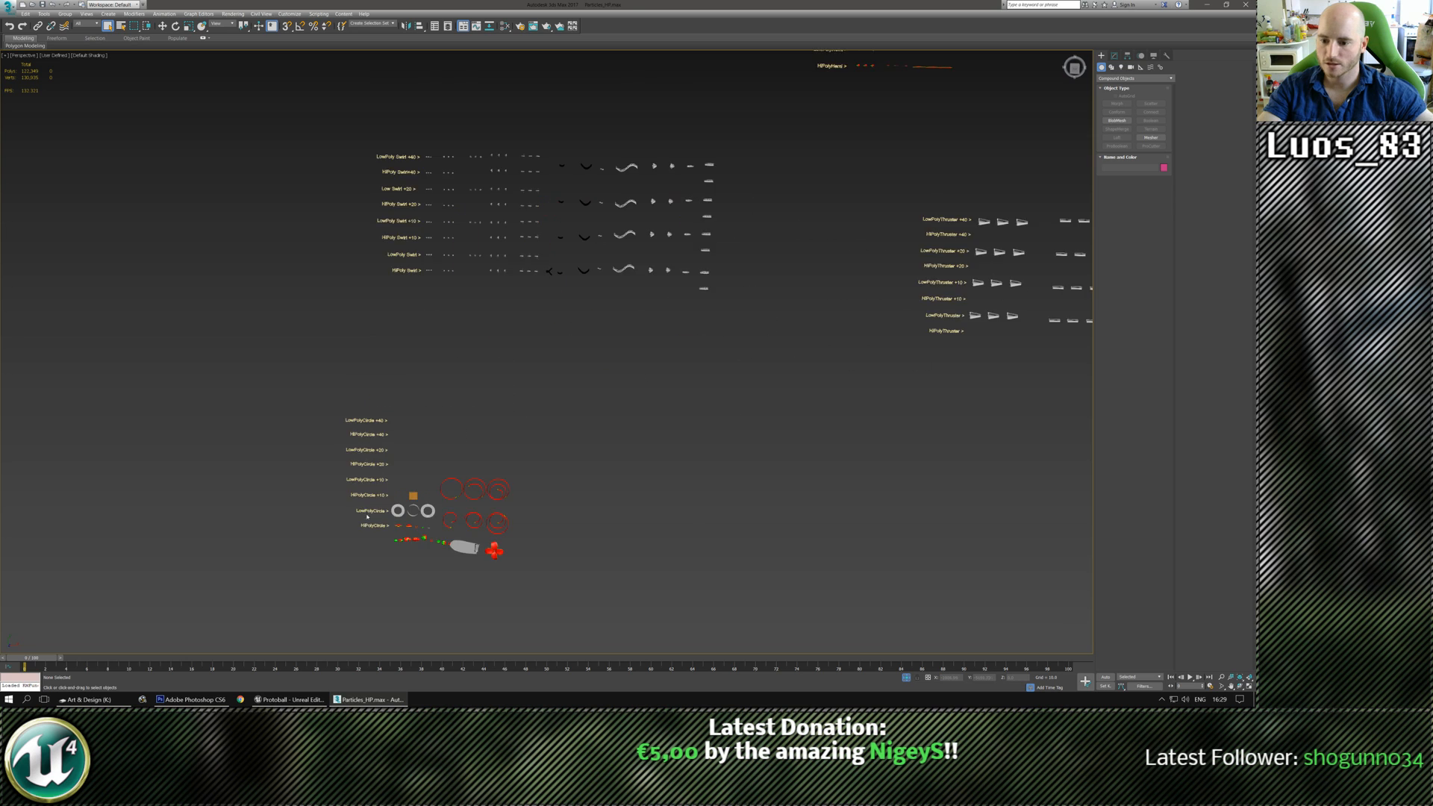
{"action": "scroll", "coordinate": [458, 525], "scroll_direction": "up", "scroll_amount": 4}
{"action": "middle_click_drag", "start_coordinate": [457, 526], "coordinate": [574, 579]}
{"action": "scroll", "coordinate": [515, 499], "scroll_direction": "up", "scroll_amount": 2}
{"action": "scroll", "coordinate": [617, 381], "scroll_direction": "down", "scroll_amount": 4}
{"action": "middle_click_drag", "start_coordinate": [623, 343], "coordinate": [544, 539]}
{"action": "middle_click_drag", "start_coordinate": [550, 410], "coordinate": [478, 623]}
{"action": "scroll", "coordinate": [725, 374], "scroll_direction": "up", "scroll_amount": 3}
{"action": "scroll", "coordinate": [725, 374], "scroll_direction": "up", "scroll_amount": 3}
Select a wavy ribbon mesh in the swirl rows and examine it along with the labelled LowPoly and HiPoly swirl variants.
{"action": "left_click", "coordinate": [676, 448]}
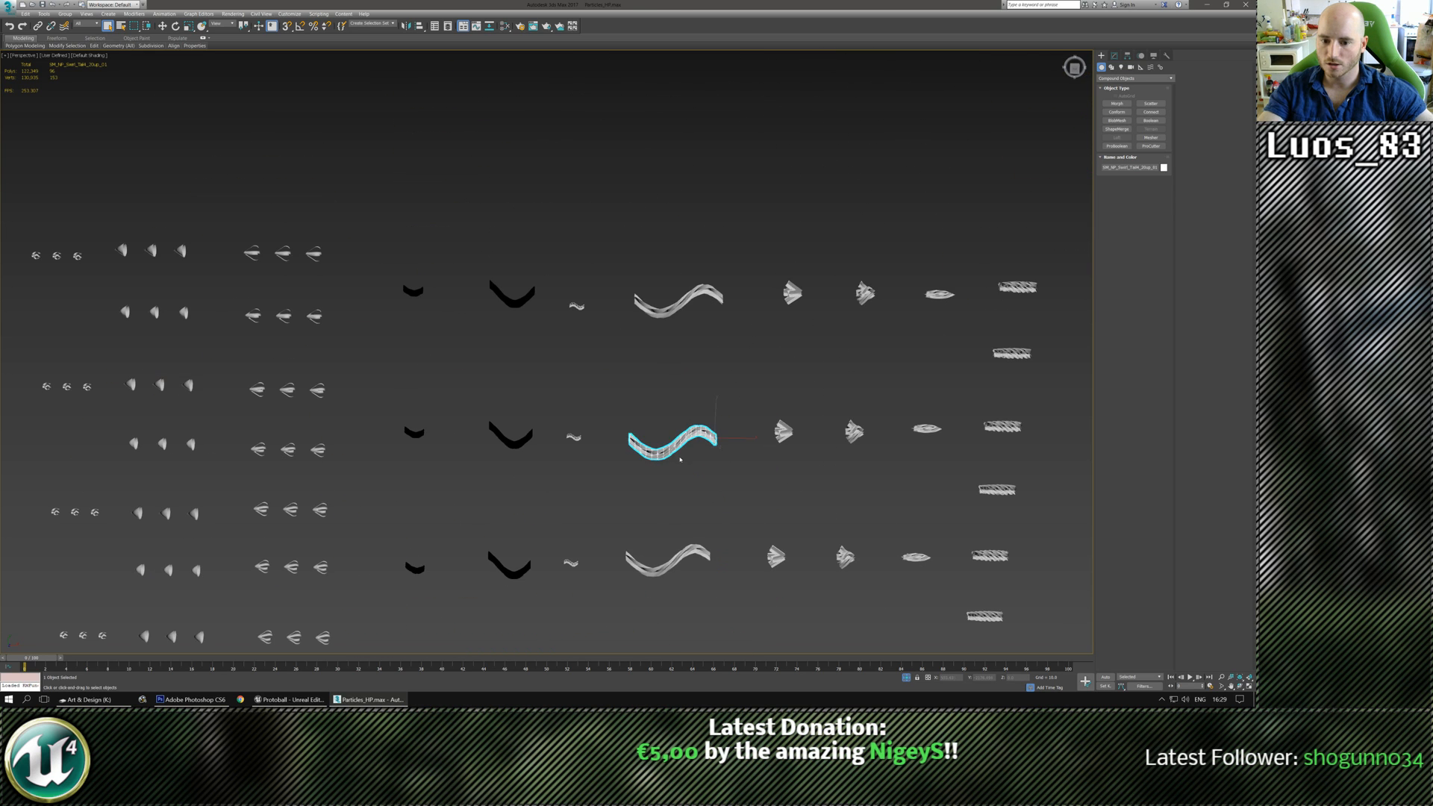
{"action": "key", "text": "z"}
{"action": "scroll", "coordinate": [669, 500], "scroll_direction": "down", "scroll_amount": 9}
{"action": "middle_click_drag", "start_coordinate": [662, 525], "coordinate": [771, 490], "text": "alt"}
{"action": "scroll", "coordinate": [771, 490], "scroll_direction": "down", "scroll_amount": 6}
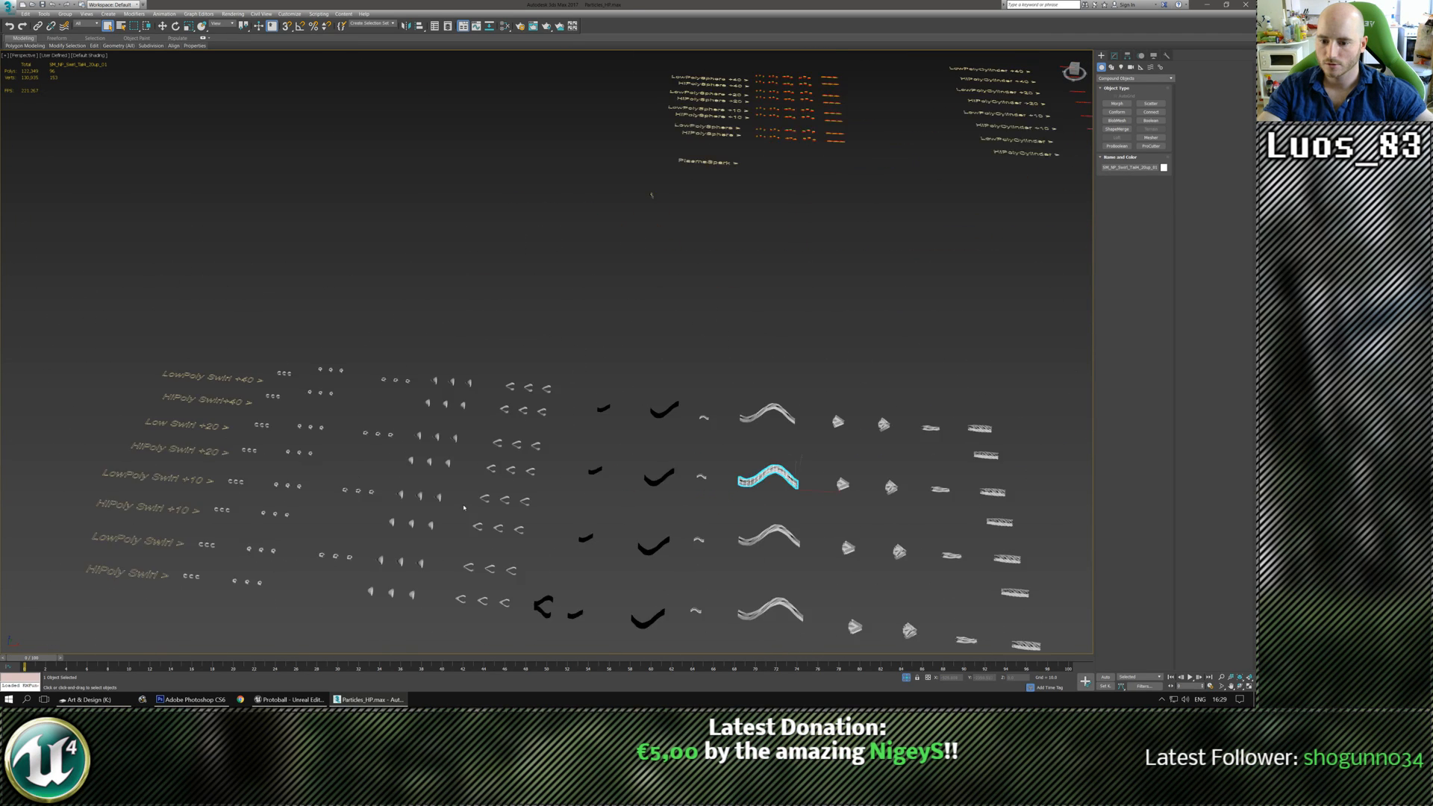
{"action": "scroll", "coordinate": [372, 468], "scroll_direction": "up", "scroll_amount": 8}
{"action": "scroll", "coordinate": [372, 468], "scroll_direction": "down", "scroll_amount": 4}
{"action": "middle_click_drag", "start_coordinate": [372, 461], "coordinate": [332, 478]}
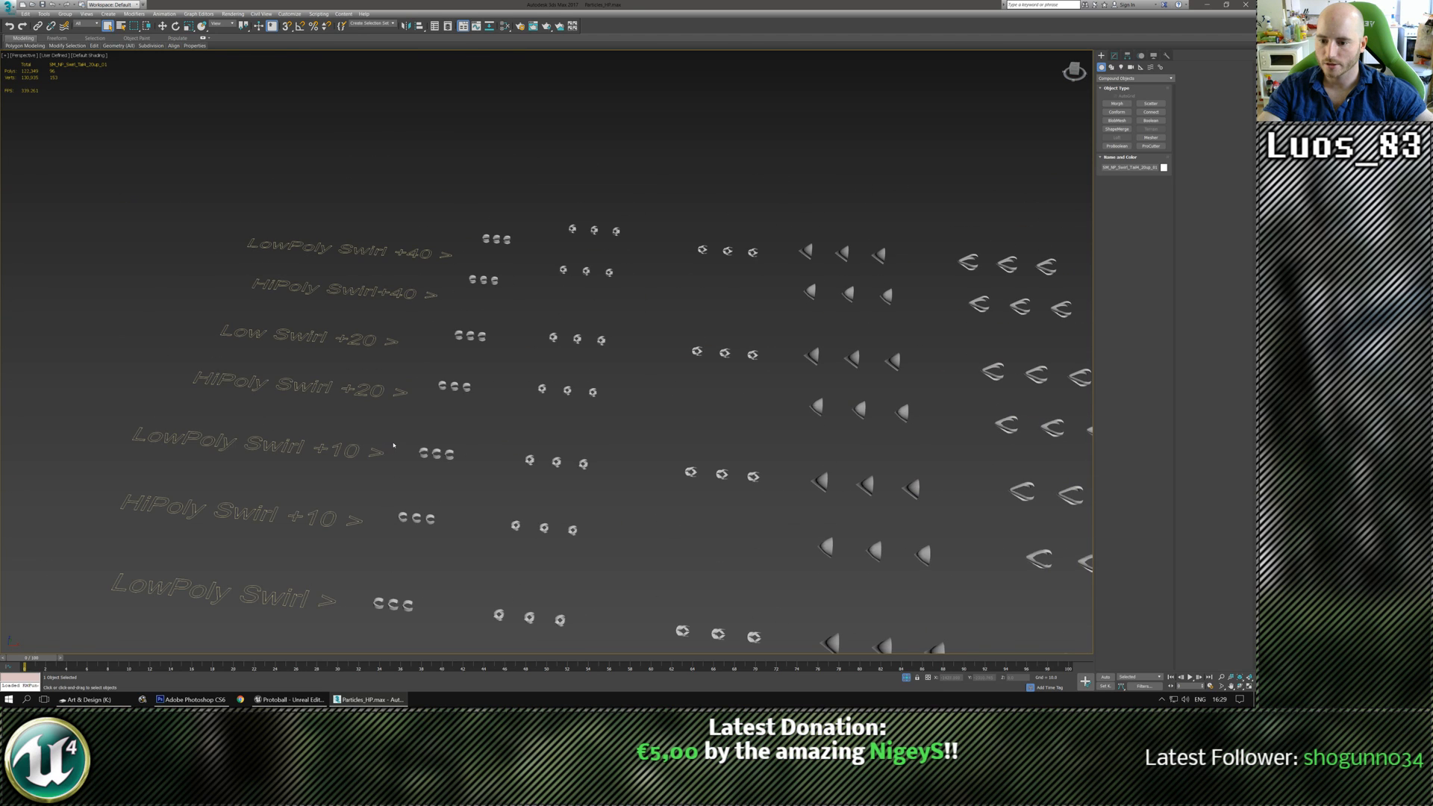